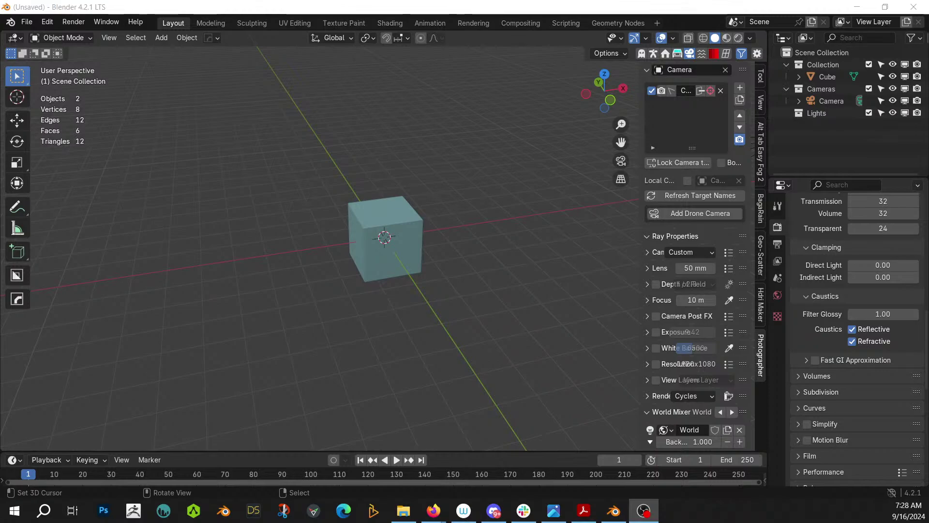
Delete the default cube from the scene
middle_drag(468, 264, 361, 279)
click(345, 272)
key(Delete)
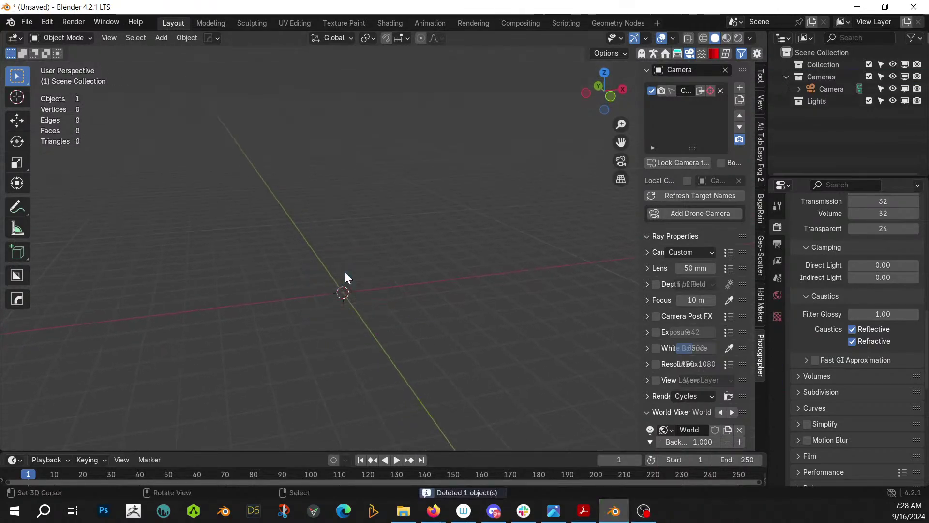
Generate a new male human with HumGen from the Black 4 starting preset
middle_drag(319, 330, 279, 311)
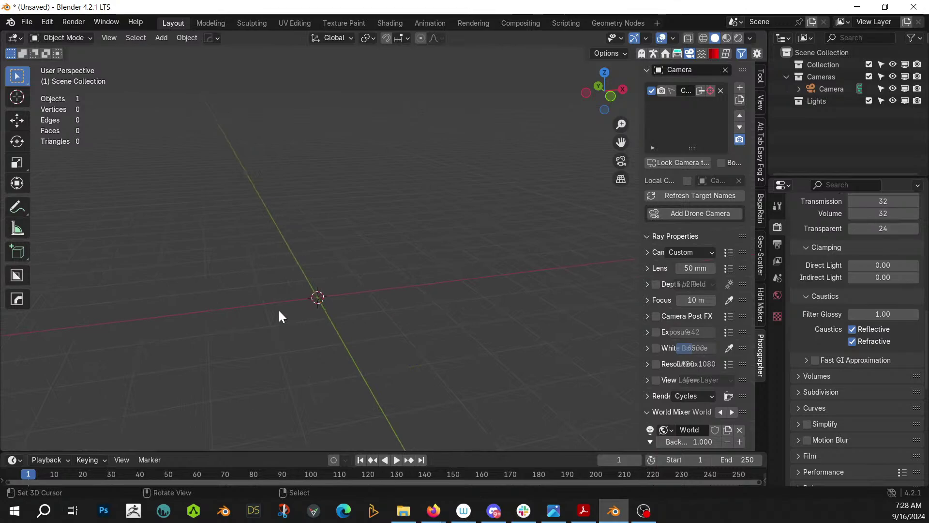
middle_drag(279, 317, 387, 310)
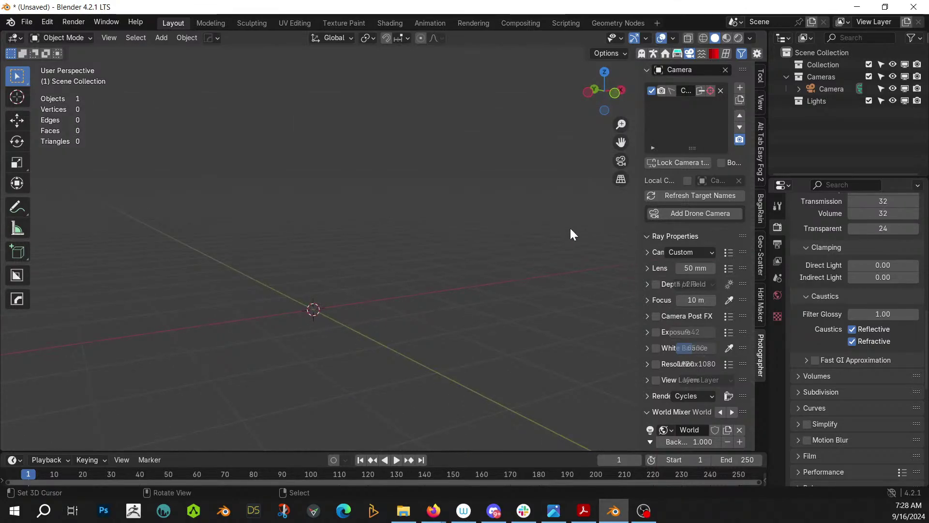
click(654, 53)
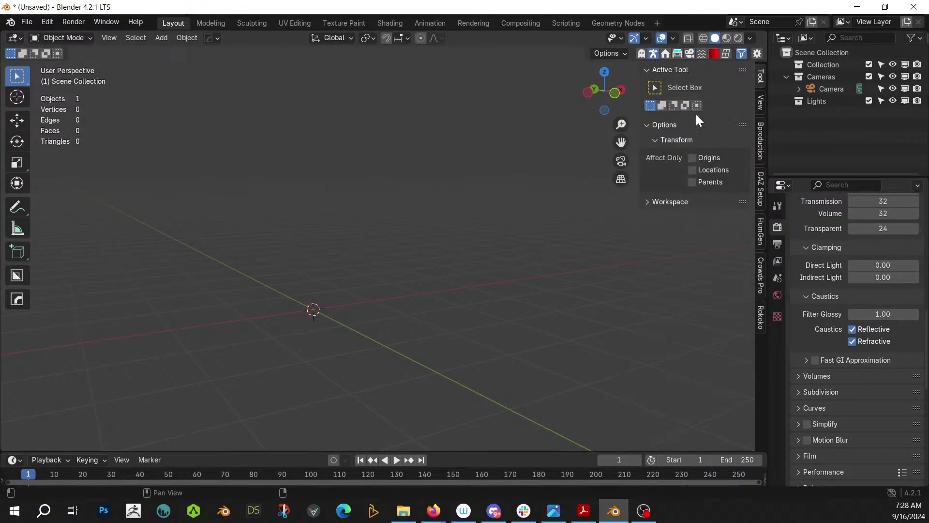
click(761, 236)
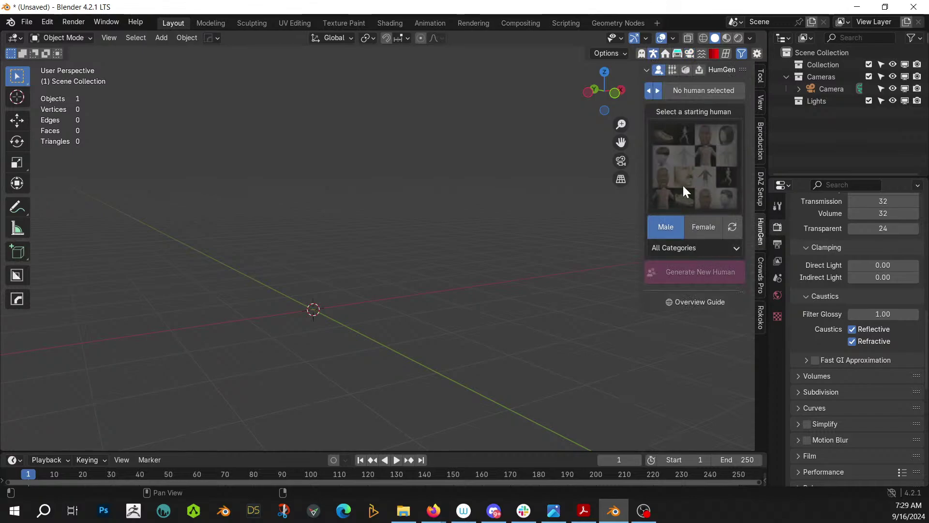
click(693, 169)
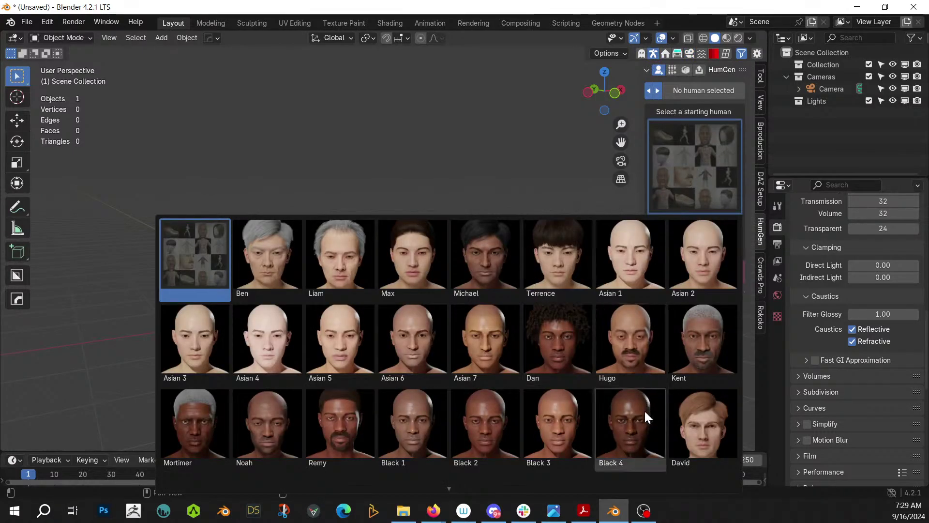
scroll(577, 473, down, 3)
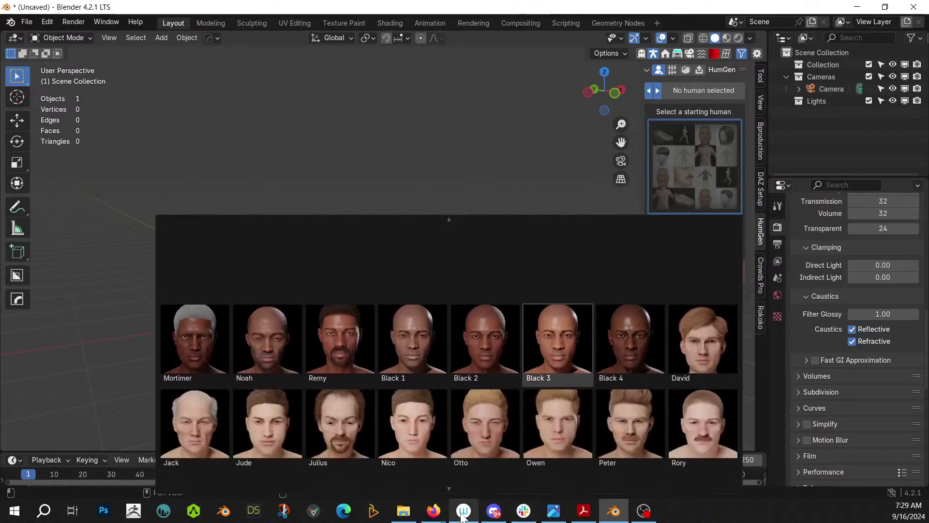
scroll(570, 272, up, 2)
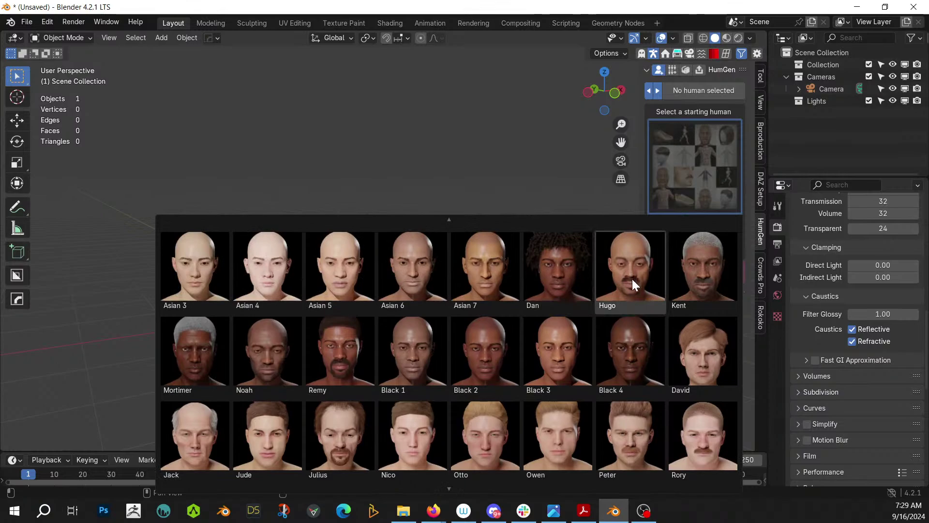
click(620, 357)
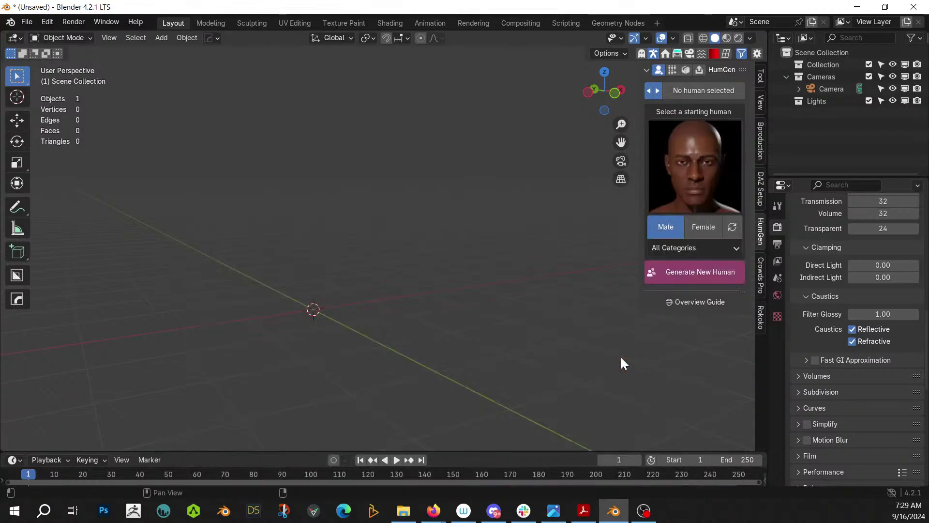
click(693, 276)
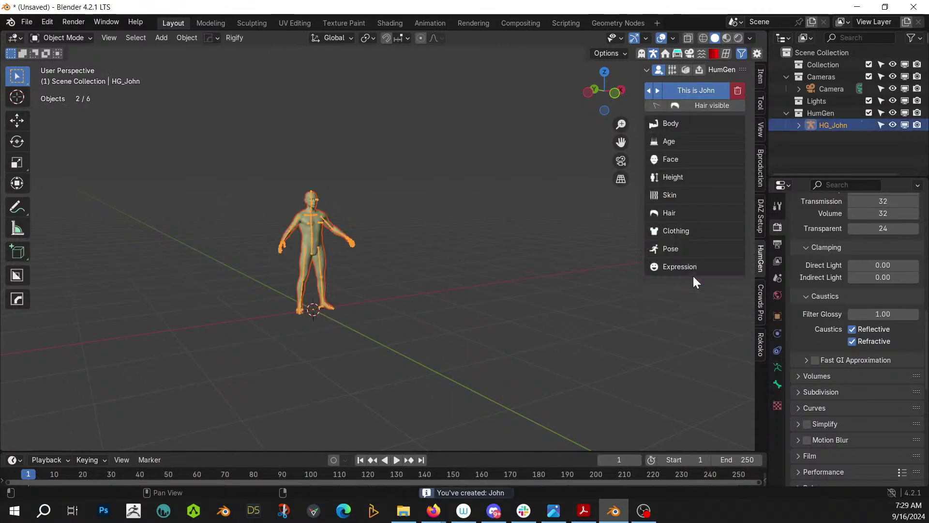
Set the human's body sliders to Muscular 0.77, Overweight -0.32 and Skinny 0.23
middle_drag(39, 344, 346, 341)
scroll(338, 342, up, 5)
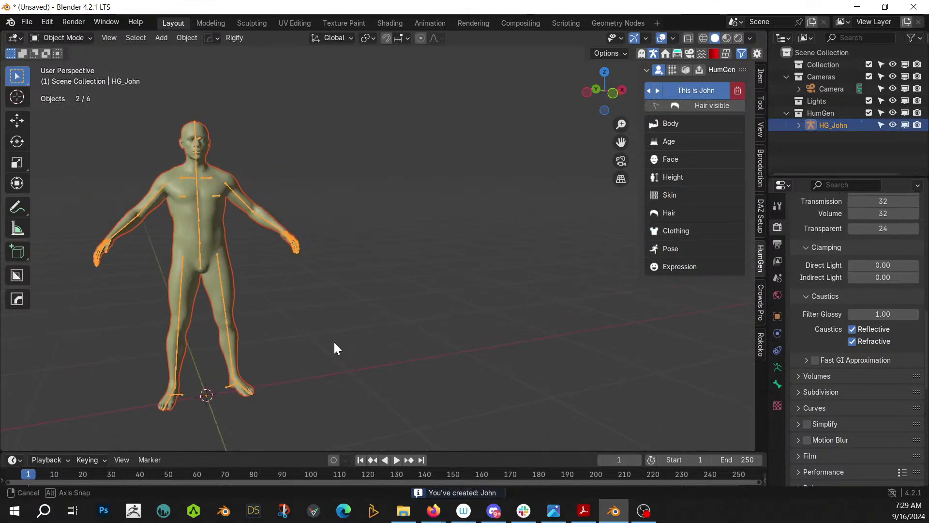
middle_drag(286, 297, 445, 334)
scroll(479, 317, up, 3)
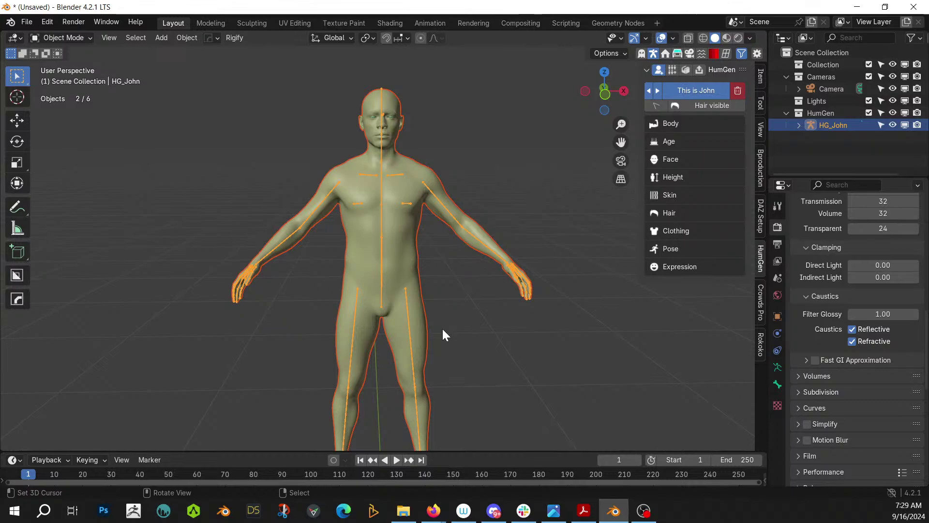
scroll(477, 166, up, 5)
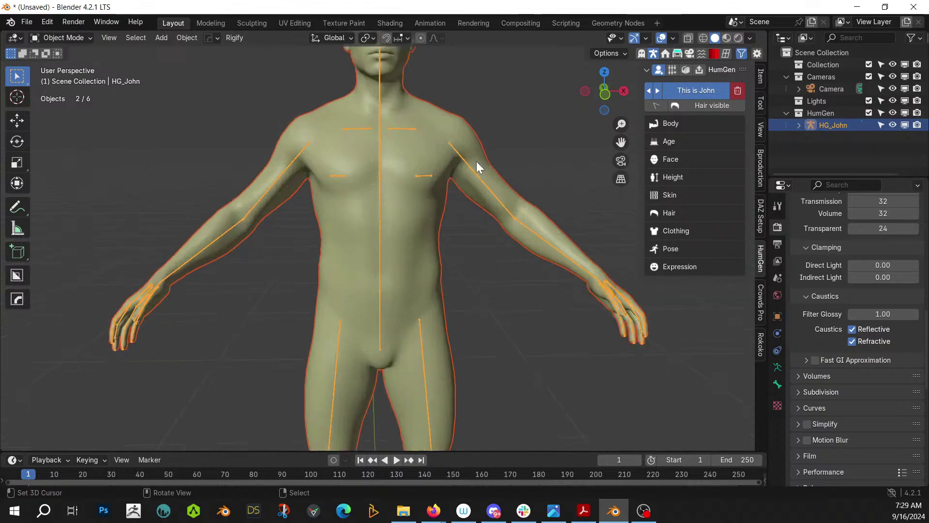
scroll(443, 312, down, 5)
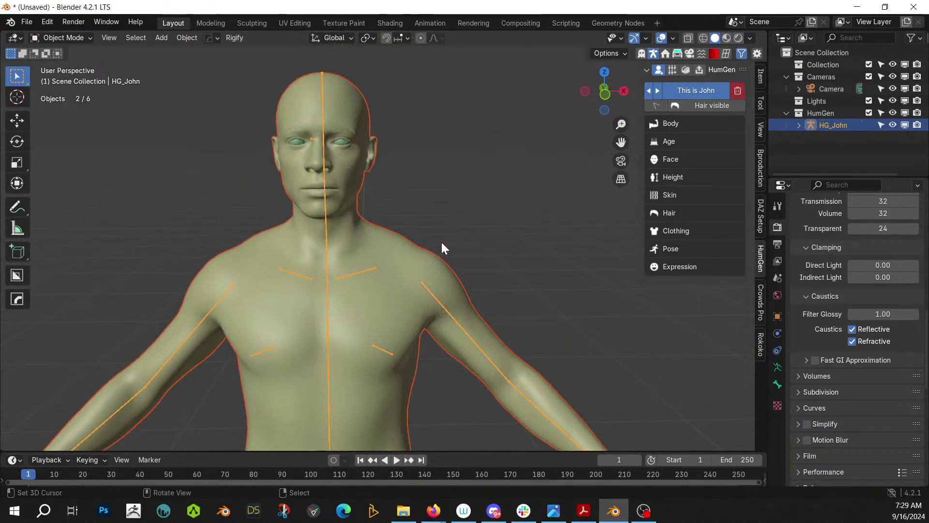
mouse_move(440, 245)
middle_down()
mouse_move(408, 236)
mouse_move(454, 241)
middle_up()
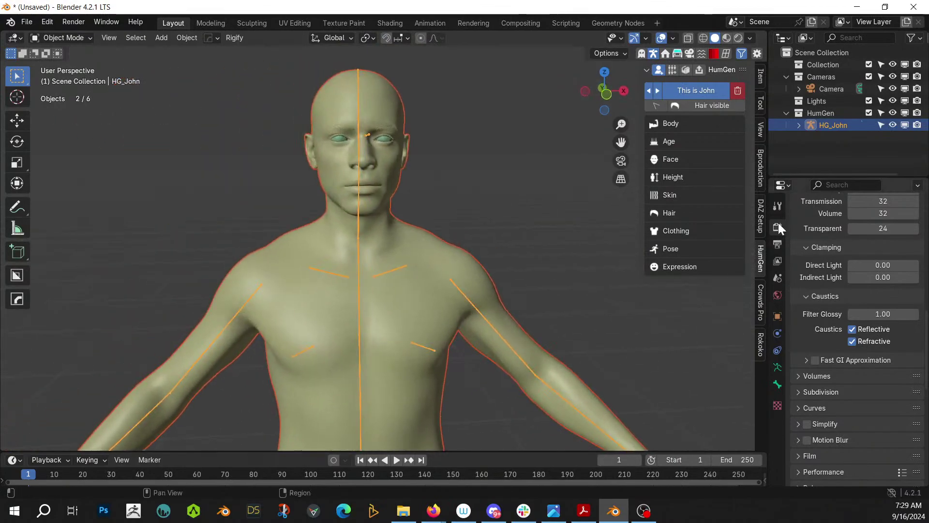
click(664, 124)
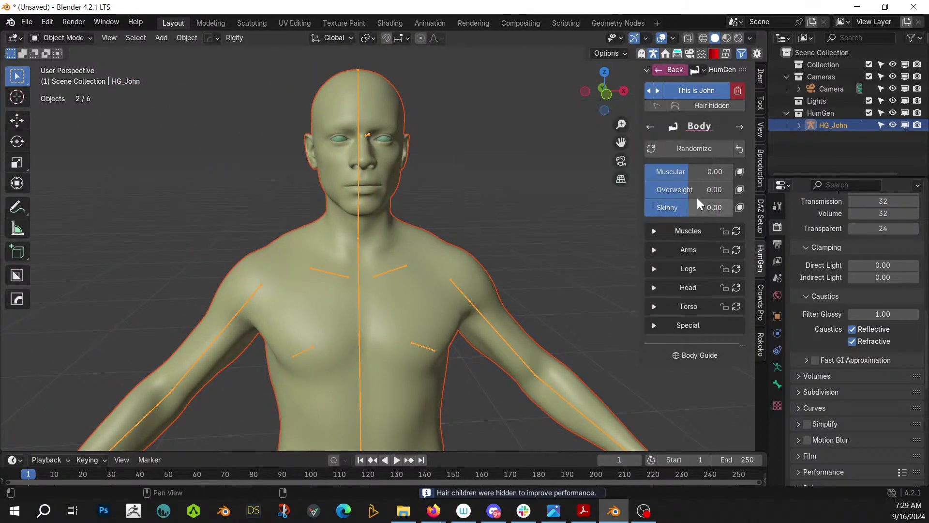
drag(684, 171, 697, 208)
scroll(446, 193, down, 5)
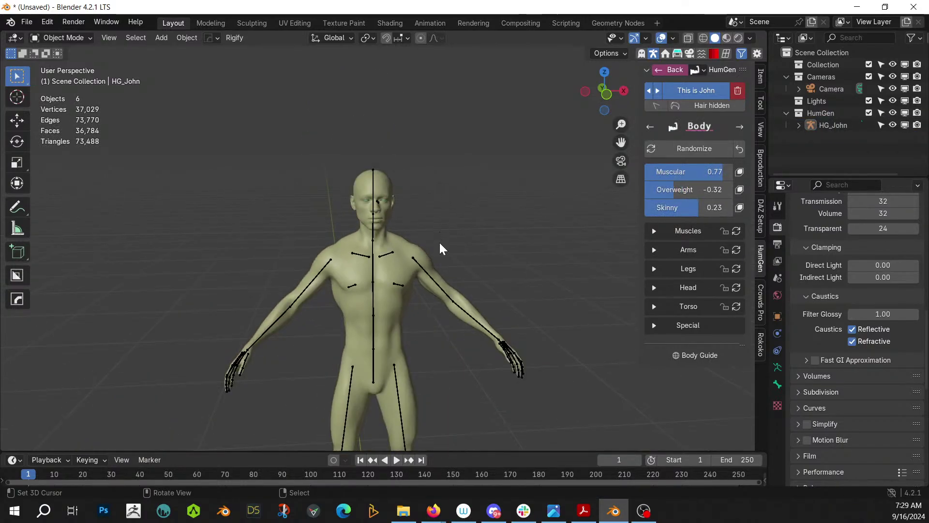
mouse_move(440, 244)
middle_down()
mouse_move(299, 237)
mouse_move(392, 241)
mouse_move(436, 229)
middle_up()
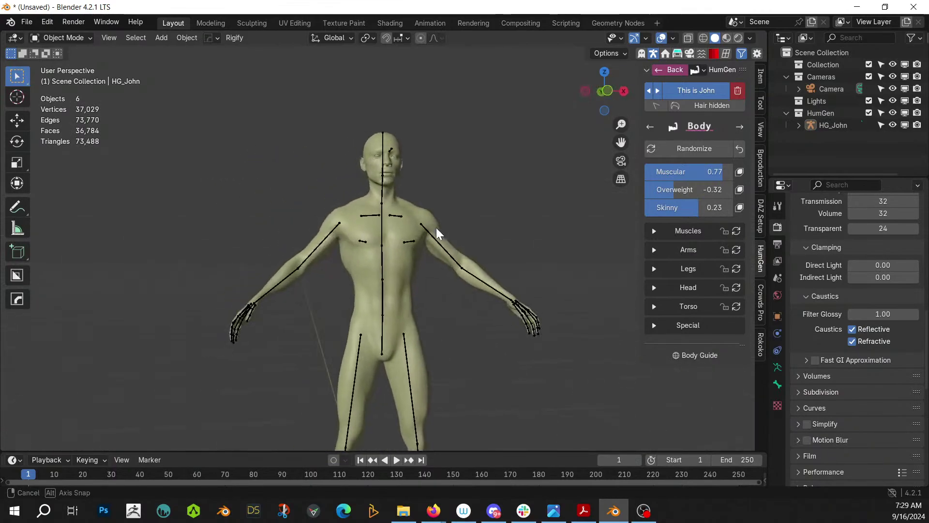
Set the human's height to 189 cm
click(739, 126)
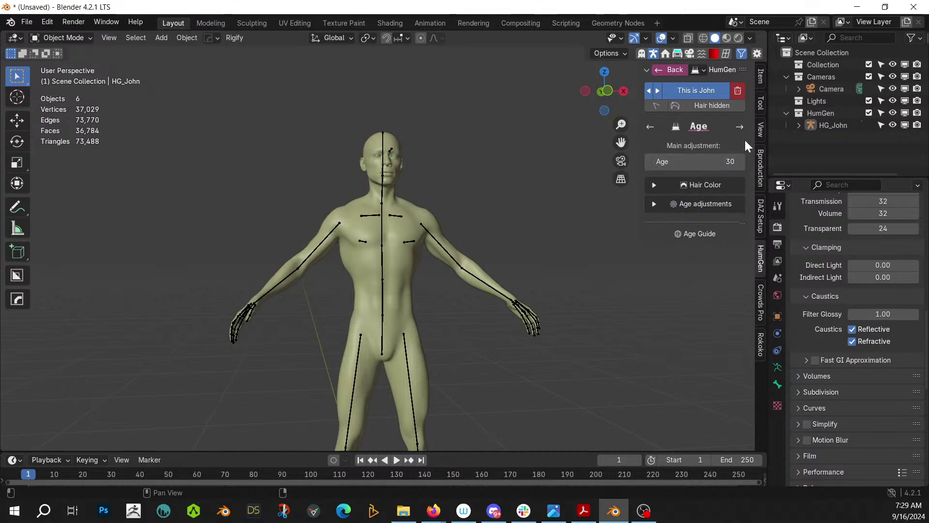
click(740, 127)
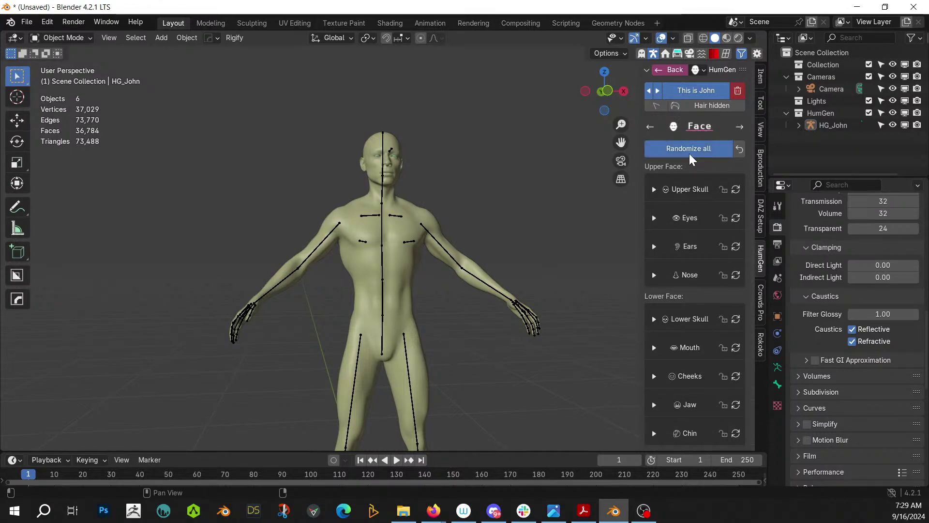
scroll(428, 161, up, 3)
middle_drag(428, 155, 435, 179)
click(740, 125)
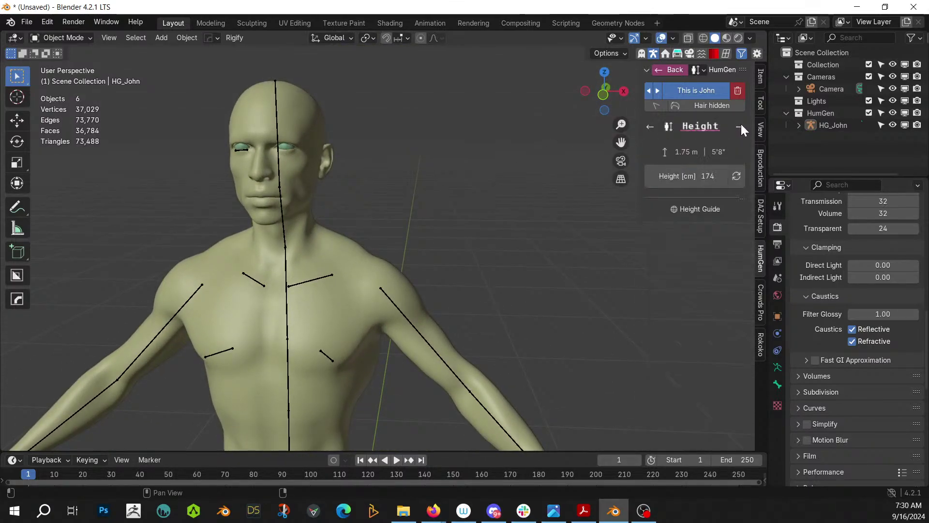
drag(690, 175, 718, 175)
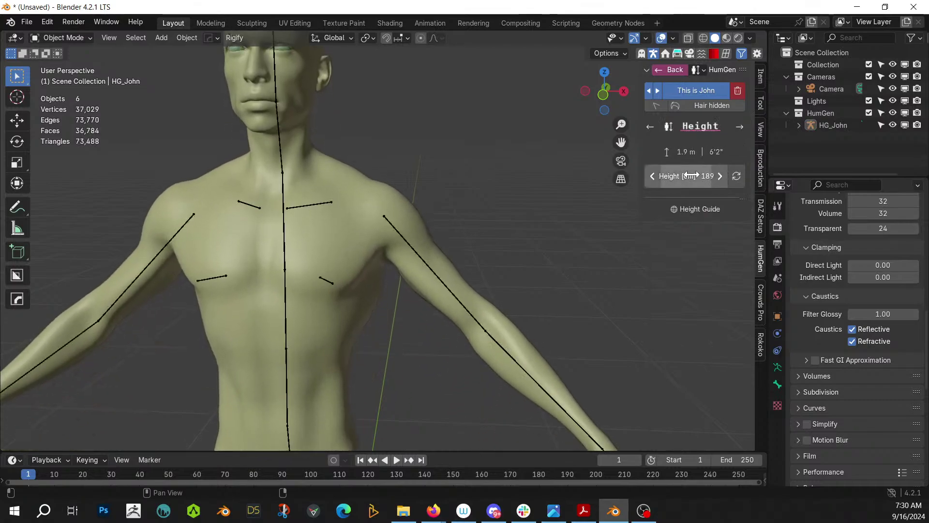
Apply skin texture set 10 to the human and turn on subsurface scattering for the skin
scroll(473, 244, down, 6)
middle_drag(473, 244, 536, 223)
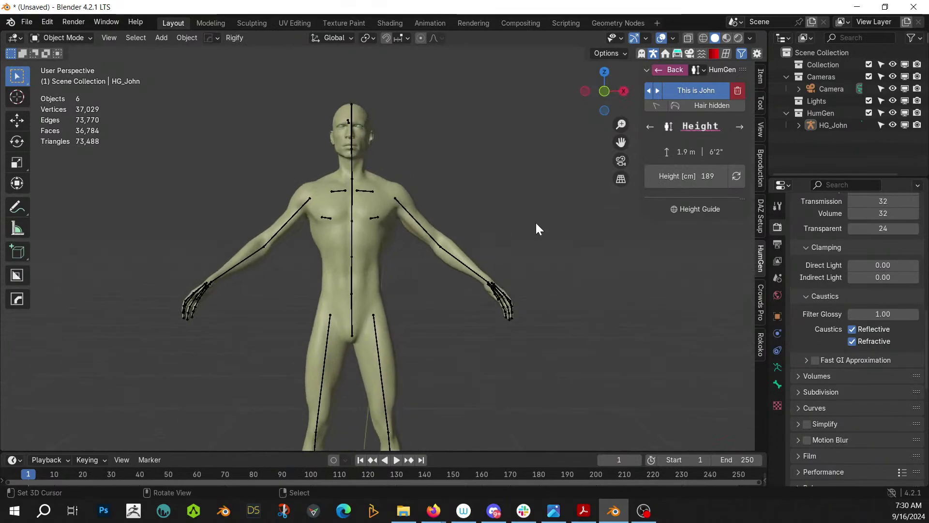
click(739, 127)
click(691, 215)
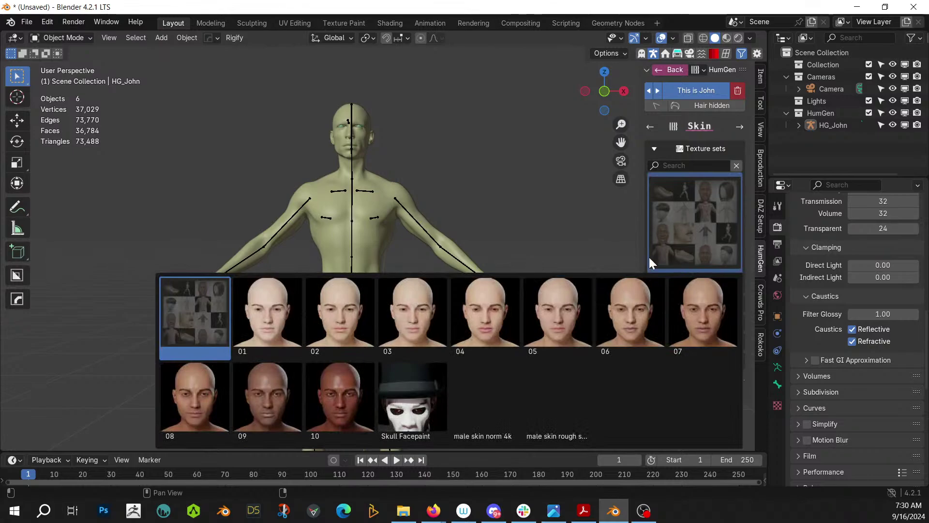
click(342, 387)
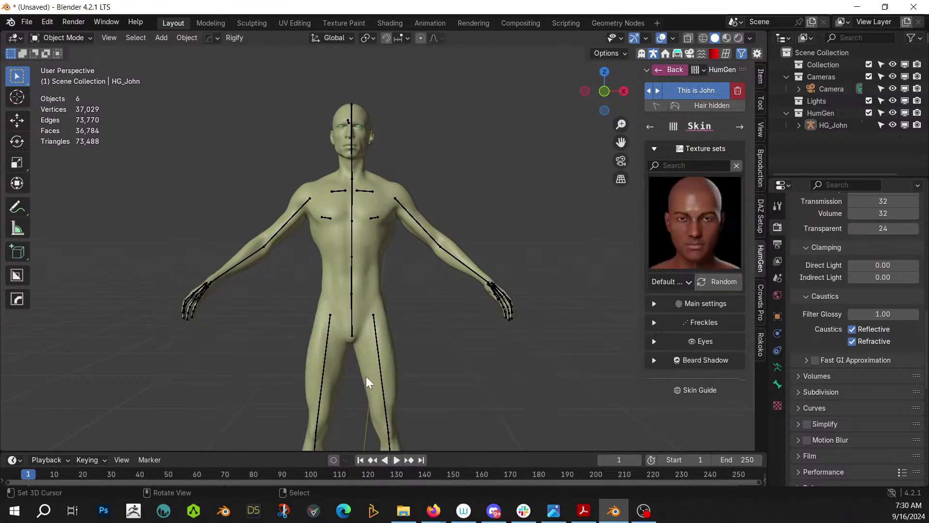
click(655, 302)
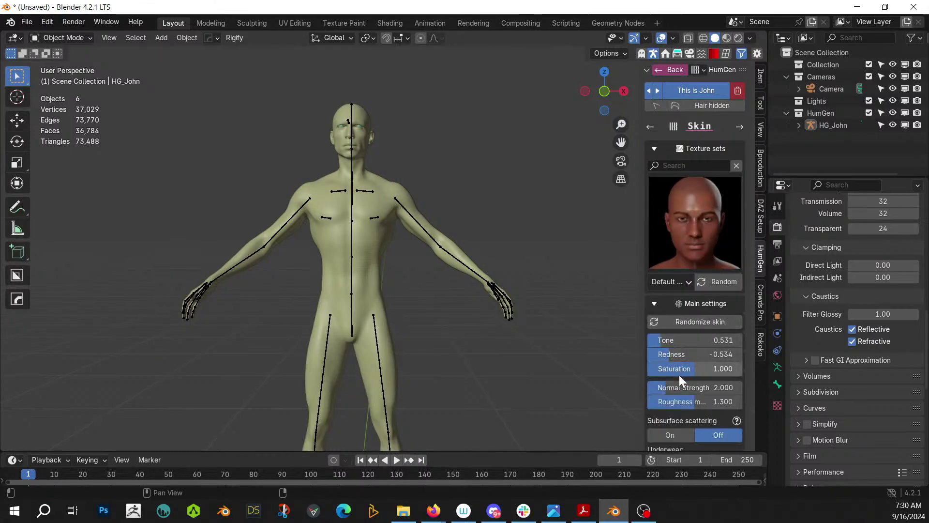
click(669, 434)
Switch the viewport to rendered shading and set the skin's Tone to 0.223, Redness to -0.989 and Saturation to 0.444
click(738, 38)
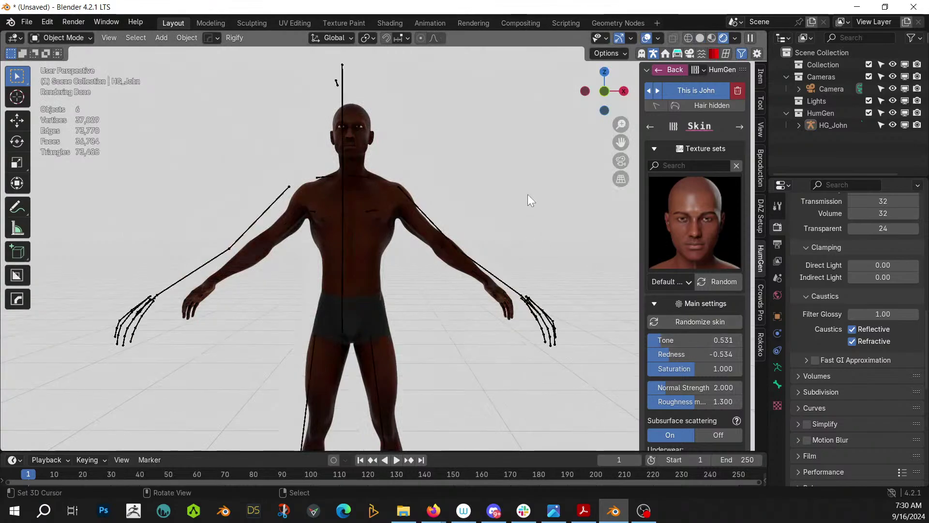
scroll(525, 191, up, 6)
shift+middle_drag(520, 298, 536, 344)
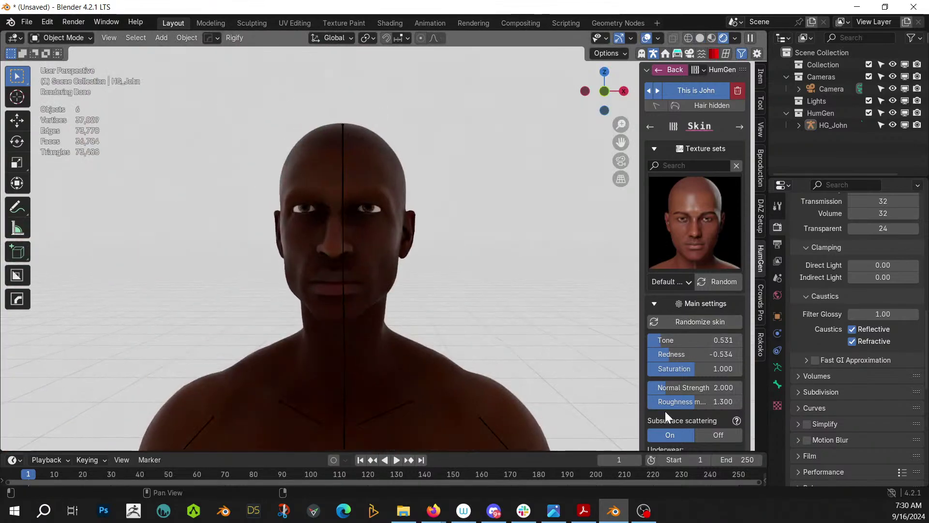
drag(694, 341, 669, 368)
mouse_move(485, 289)
middle_down()
mouse_move(362, 273)
mouse_move(524, 257)
mouse_move(407, 272)
mouse_move(455, 291)
mouse_move(483, 290)
middle_up()
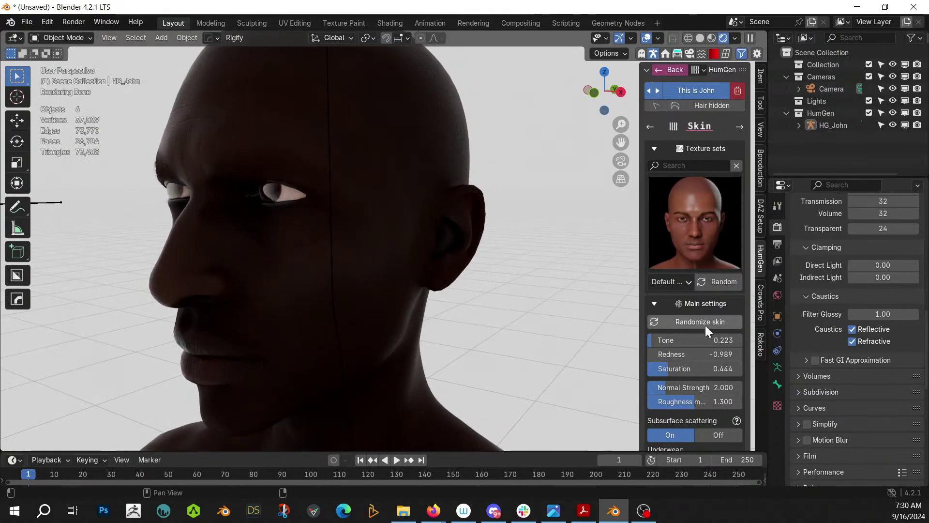
Change the eyes' Iris Color to near-white at full brightness, with Value 1.000
scroll(698, 382, down, 4)
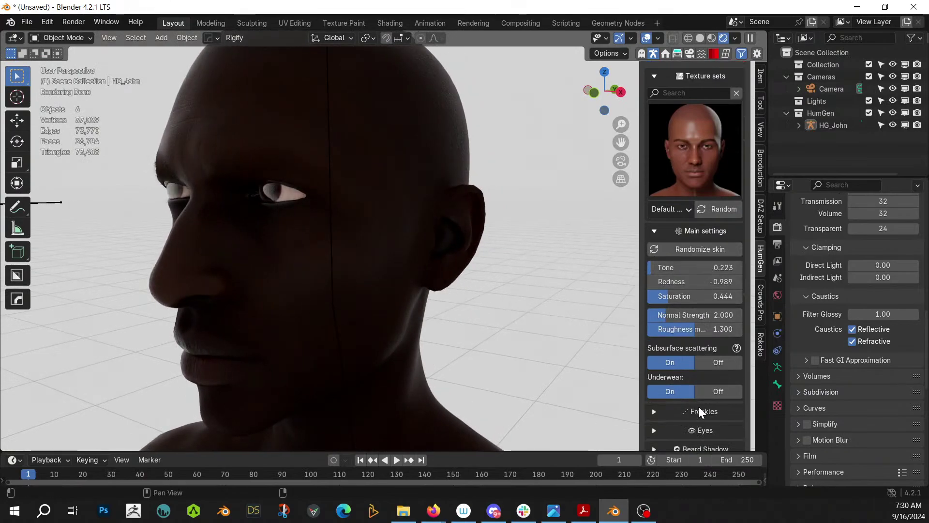
click(653, 429)
scroll(687, 411, down, 3)
click(723, 377)
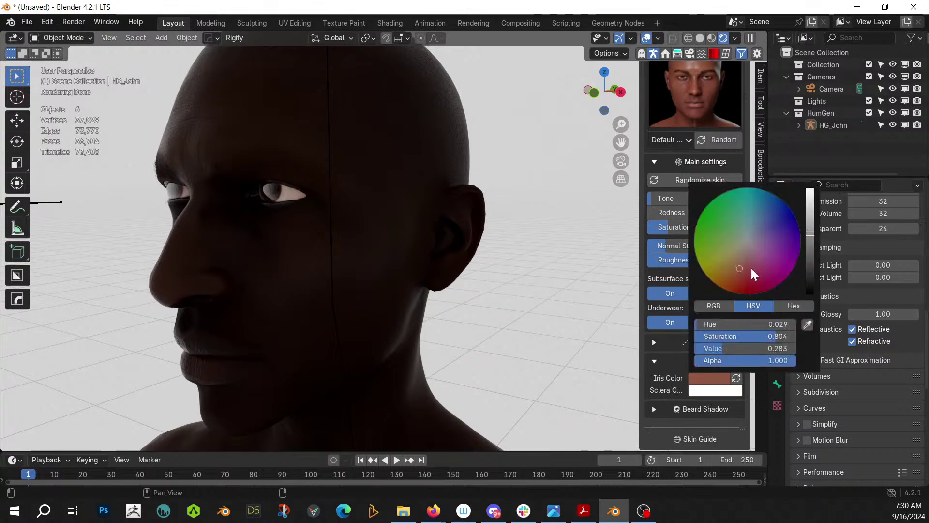
drag(811, 232, 810, 189)
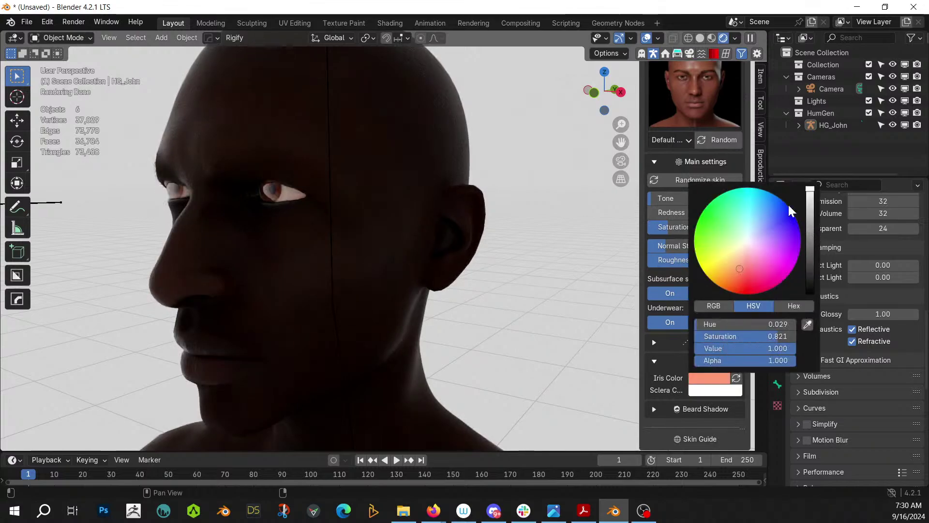
click(747, 240)
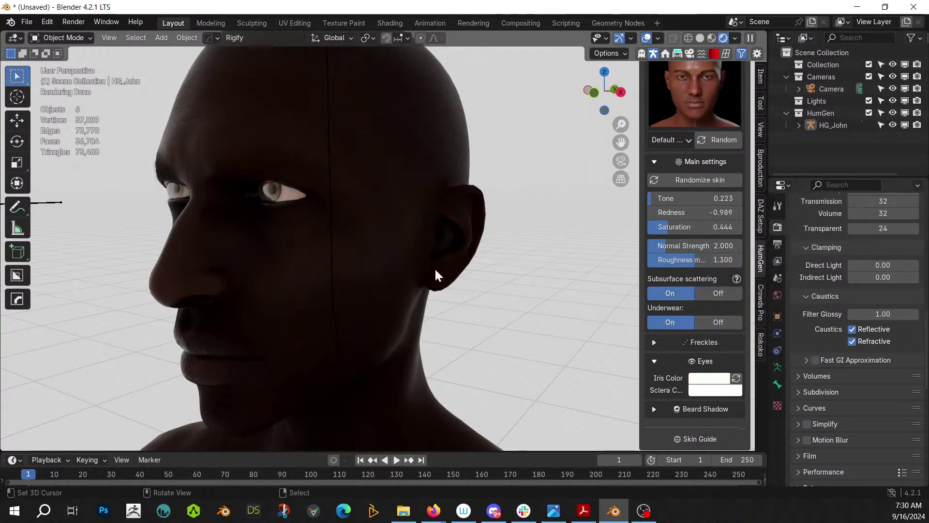
middle_drag(436, 274, 407, 276)
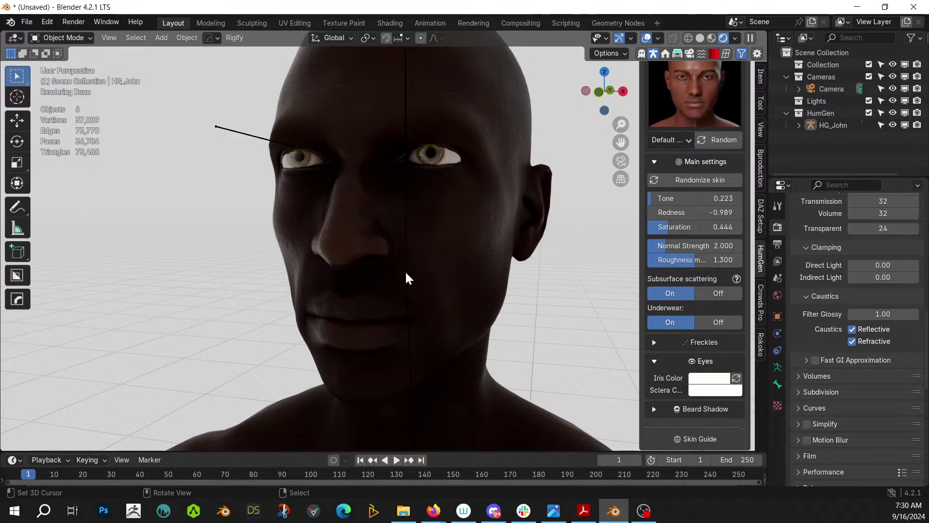
middle_drag(394, 229, 363, 175)
scroll(352, 197, down, 5)
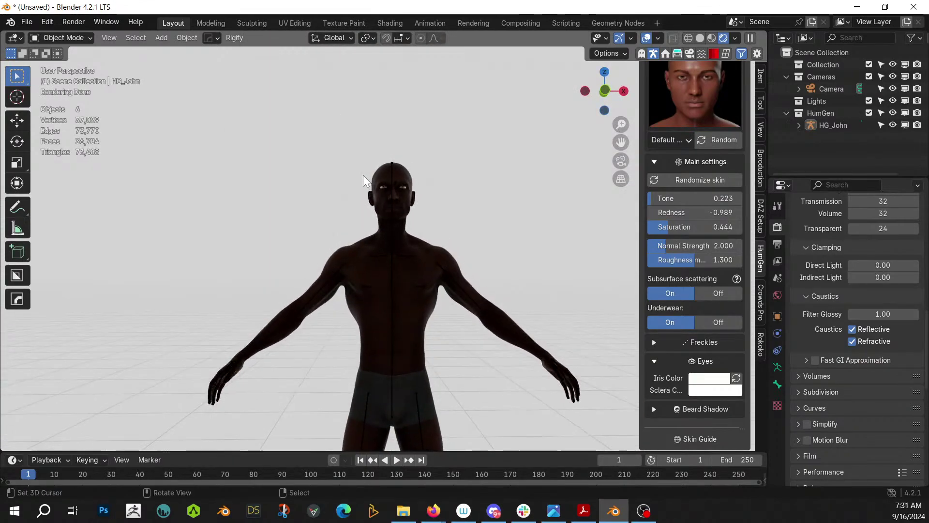
Turn the human's underwear off and switch the viewport to solid shading
click(706, 320)
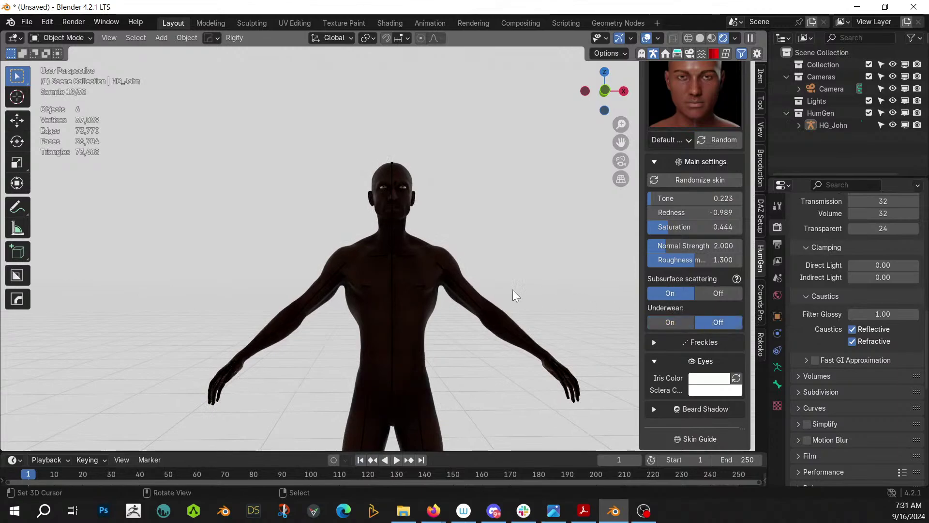
mouse_move(512, 289)
middle_down()
mouse_move(234, 298)
mouse_move(497, 304)
middle_up()
key(z)
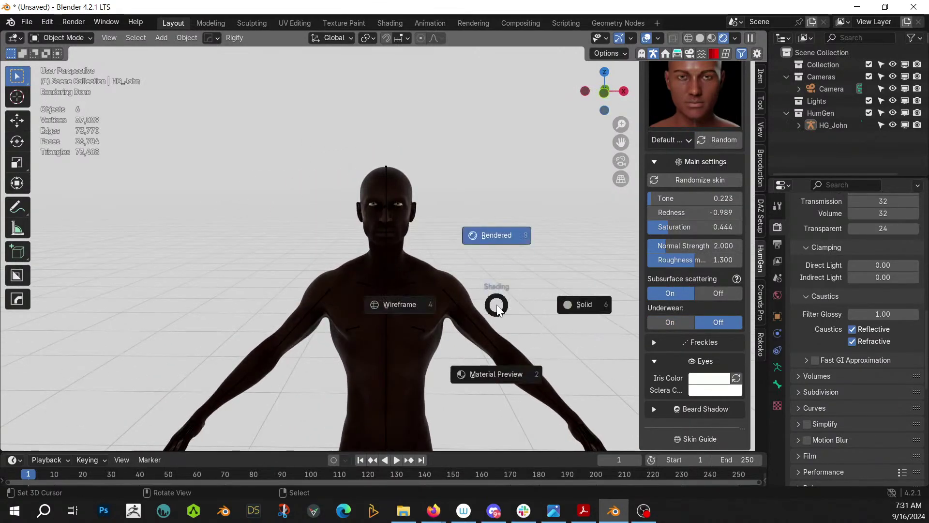
key(6)
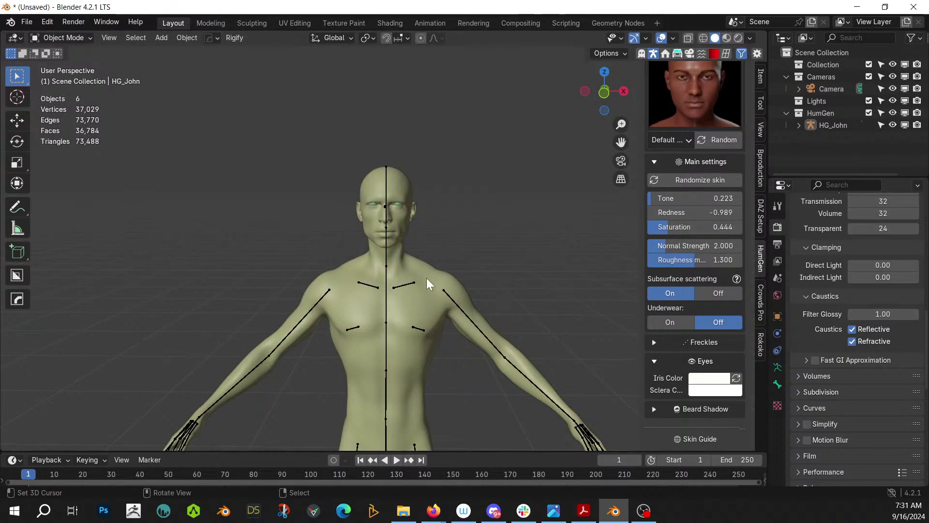
Inspect the body in solid shading and advance from the Skin settings to the Hair settings
scroll(427, 283, up, 4)
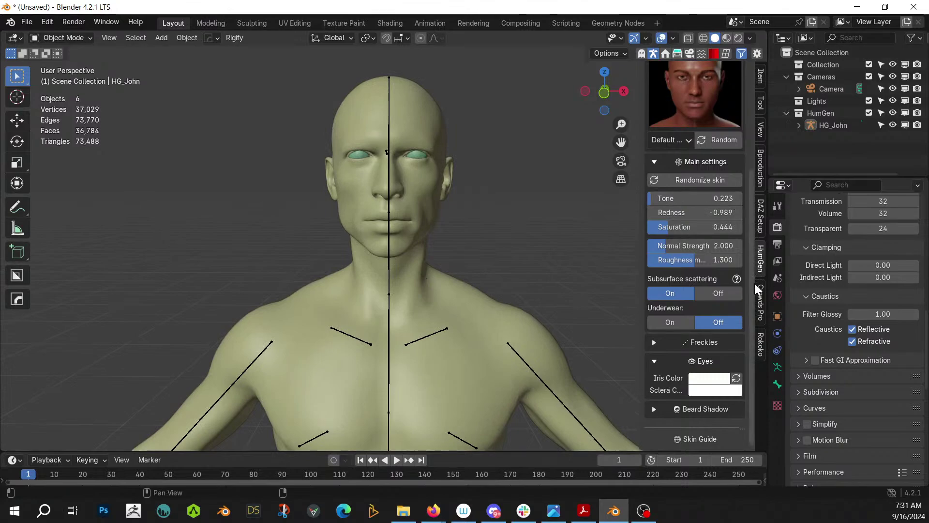
scroll(494, 282, down, 2)
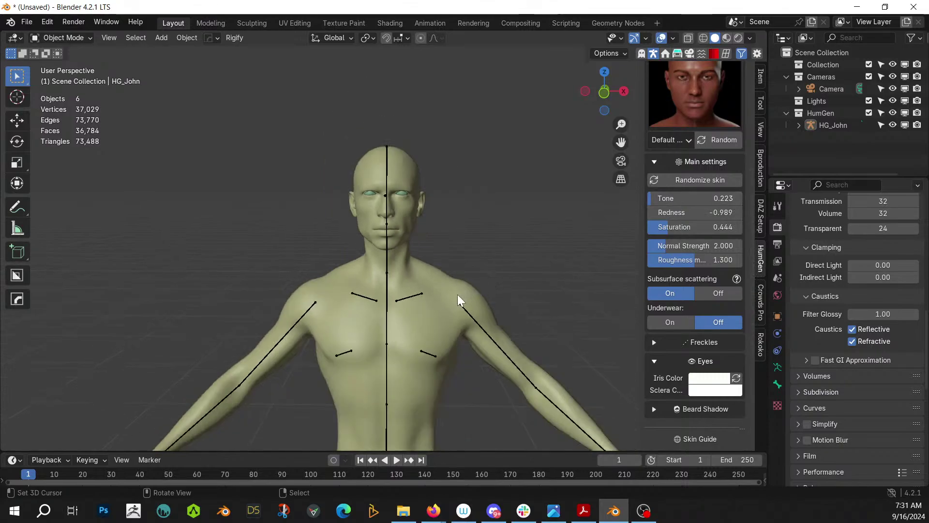
scroll(440, 202, down, 2)
middle_drag(439, 201, 528, 233)
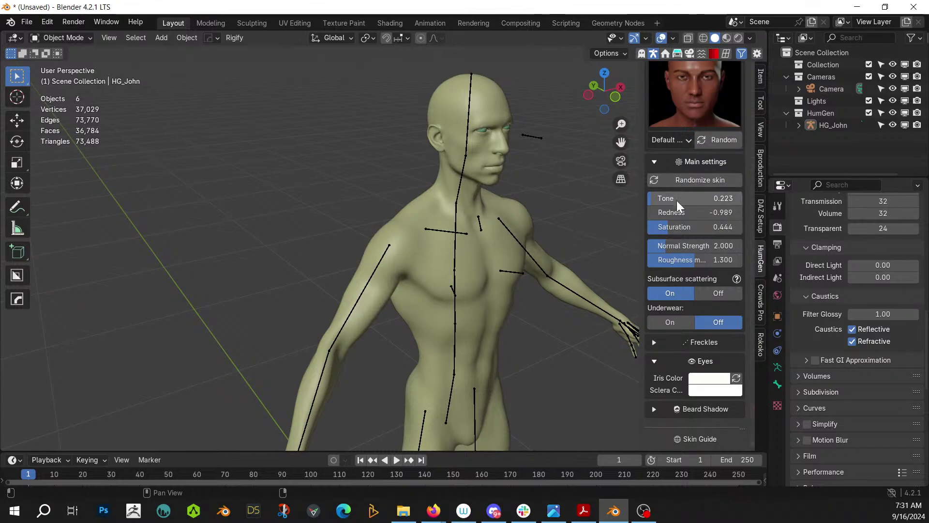
scroll(708, 196, up, 5)
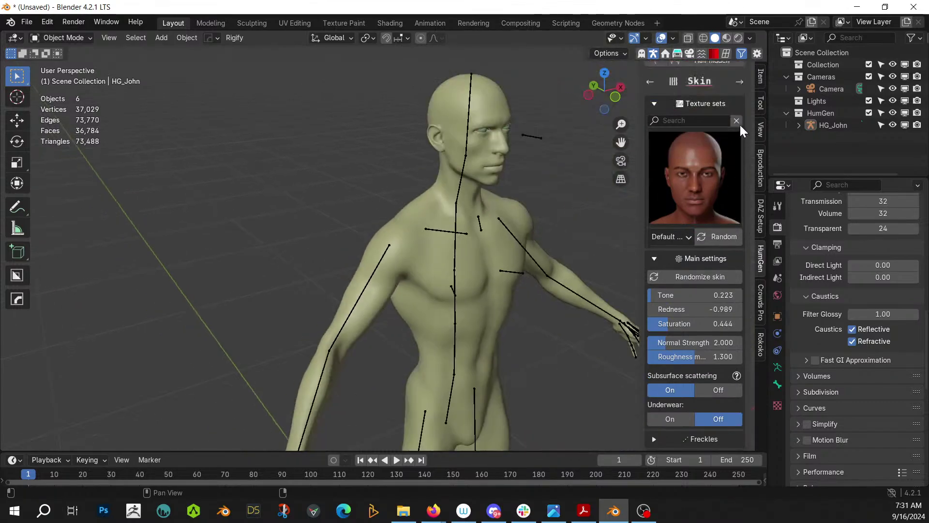
click(743, 80)
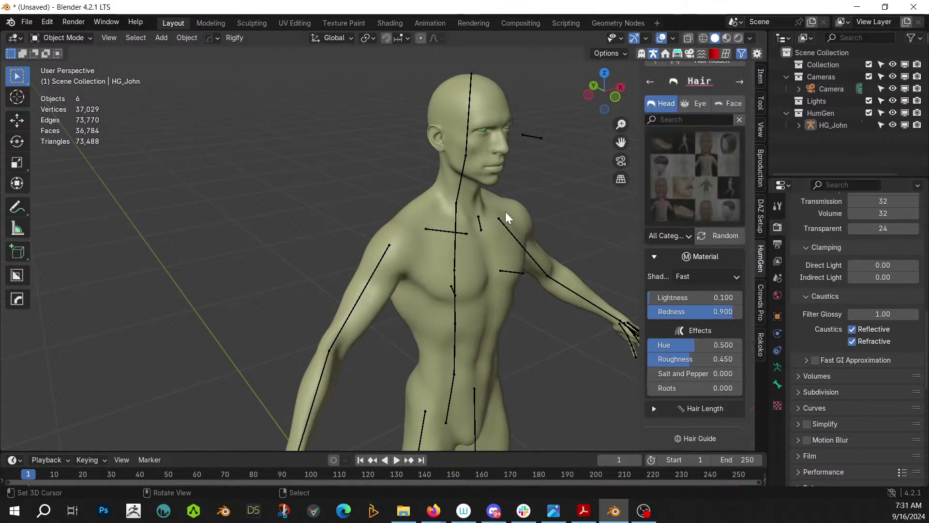
Apply all shape keys on the human's body mesh
click(497, 99)
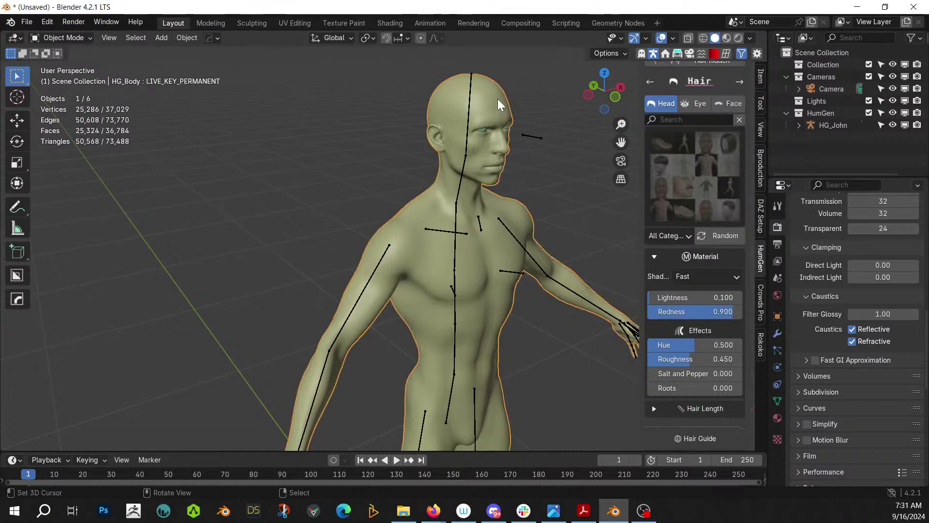
click(778, 400)
scroll(823, 339, up, 6)
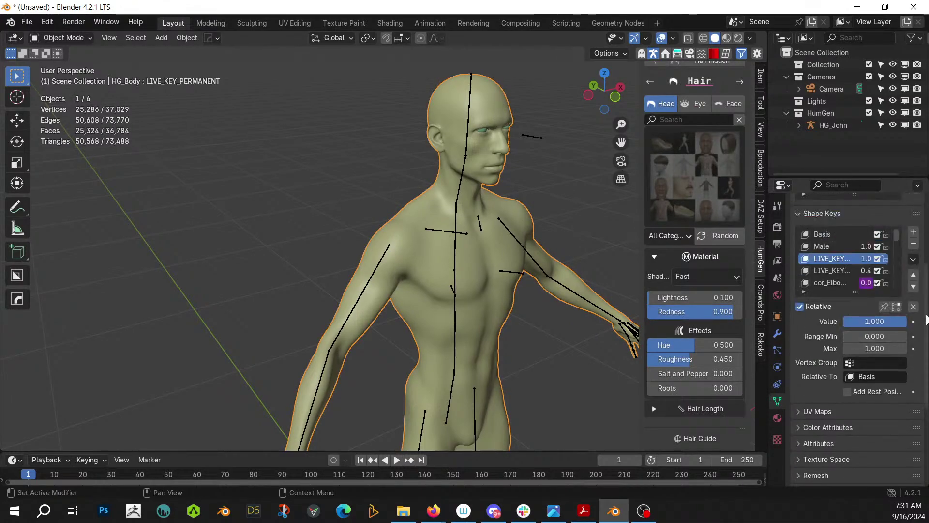
click(913, 262)
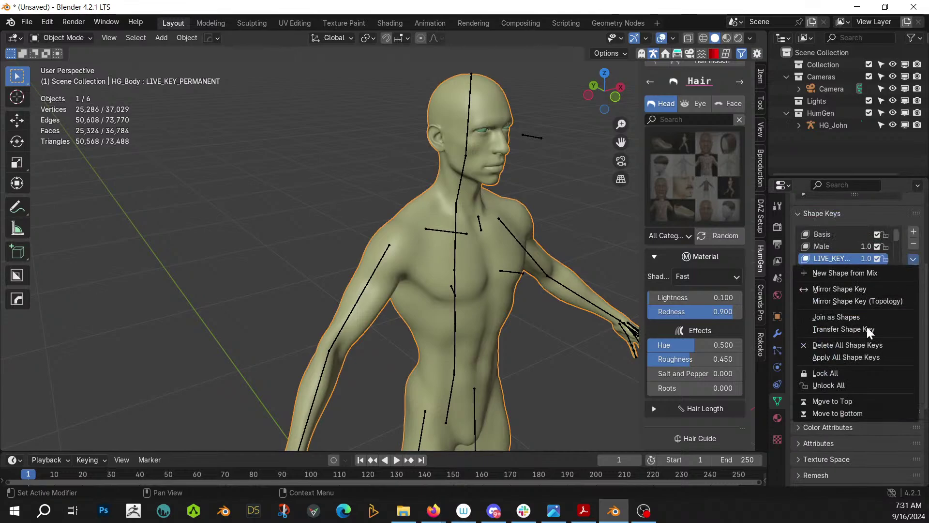
click(855, 356)
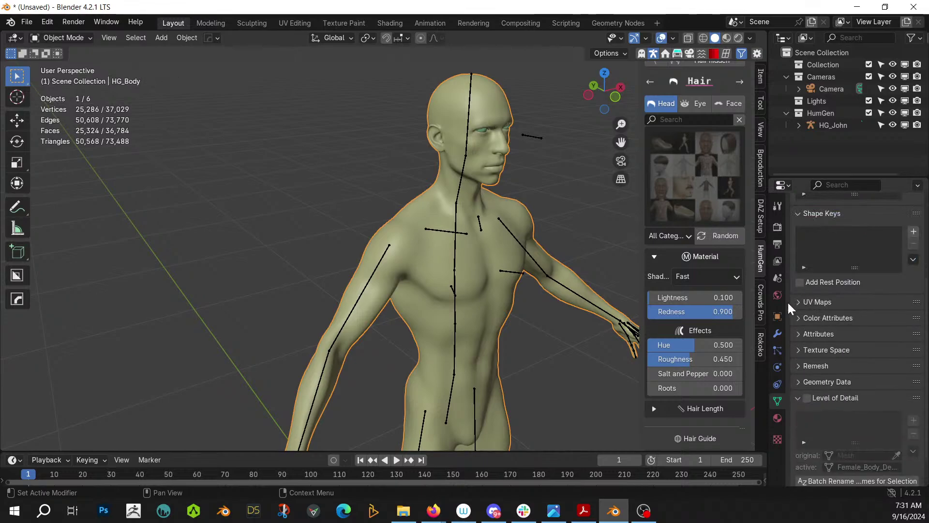
Delete all modifiers from the body mesh, including the armature and particle system modifiers
click(777, 333)
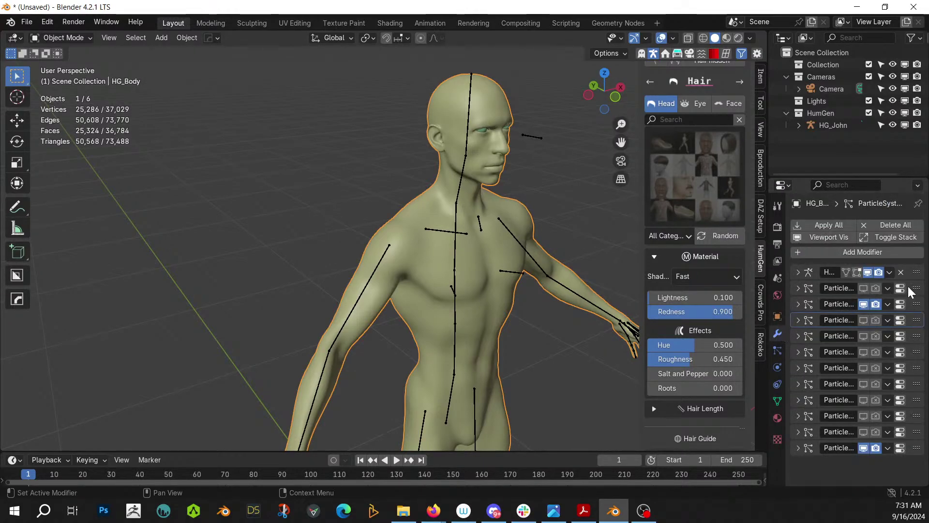
click(884, 222)
click(835, 221)
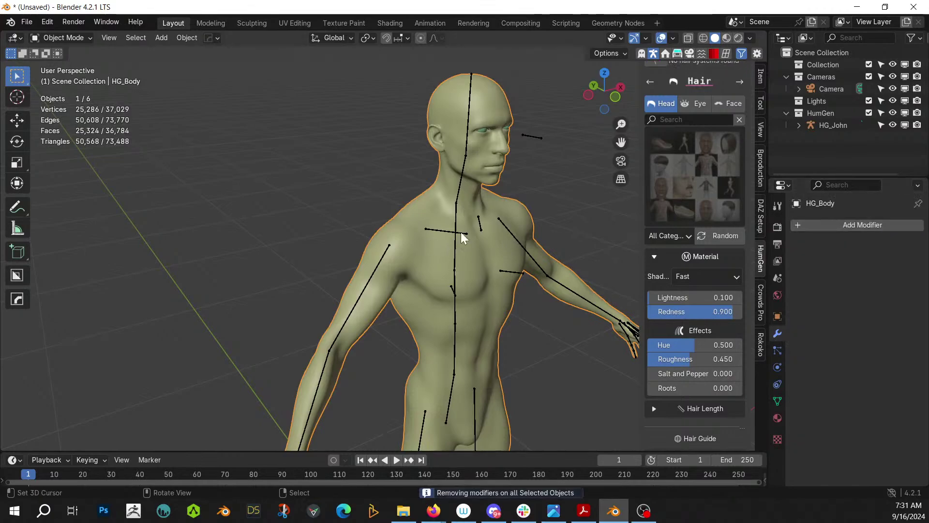
Delete the HG_John rig so that only the body, eyes and teeth meshes remain
click(458, 216)
key(Delete)
middle_drag(456, 210, 402, 193)
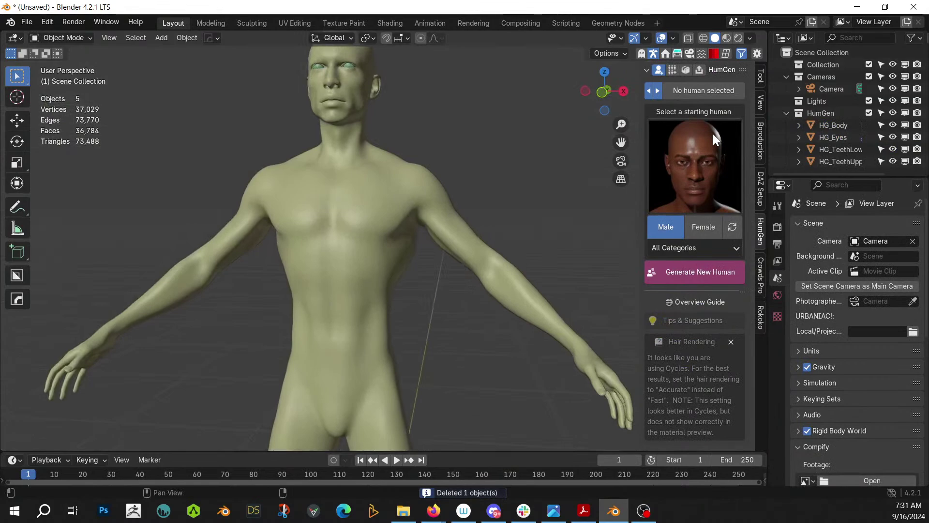
scroll(492, 255, down, 3)
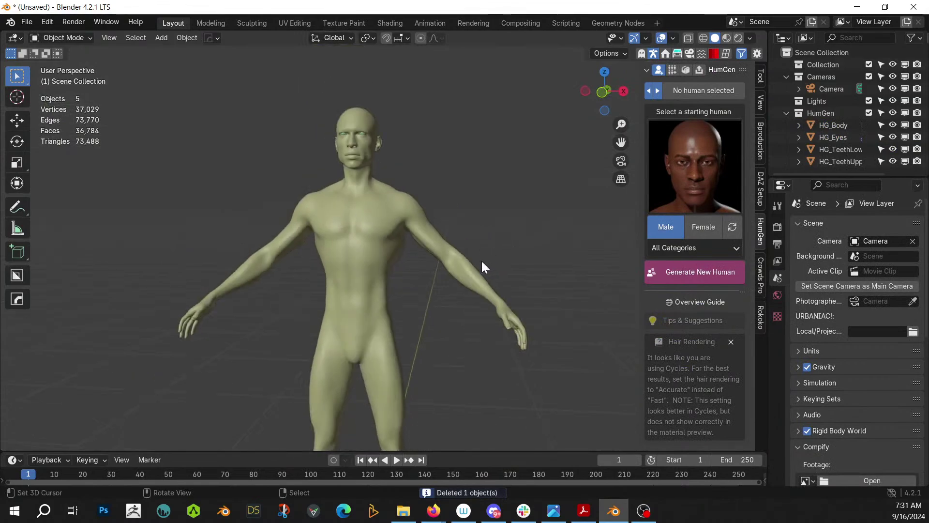
scroll(480, 271, down, 3)
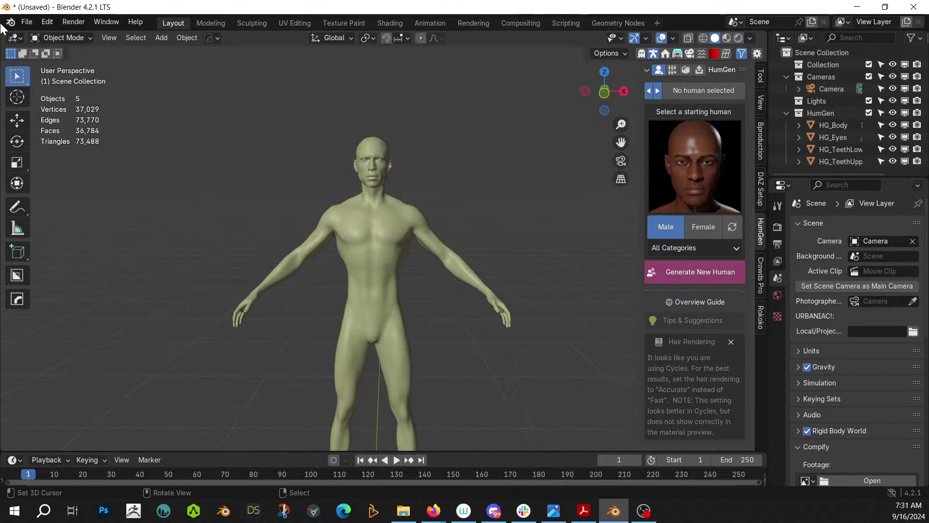
Split the viewport vertically and turn the new area into an Asset Browser showing the Armor library
drag(3, 33, 262, 92)
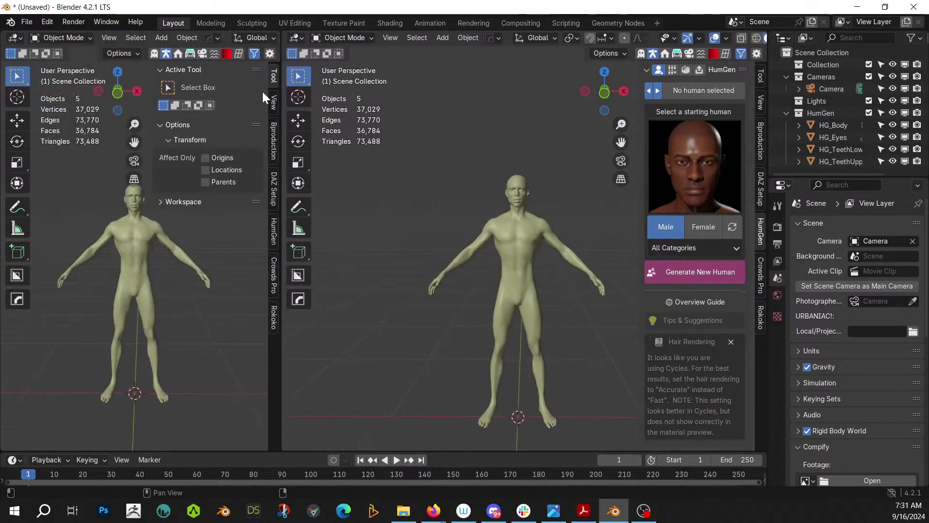
key(shift+F1)
key(shift+F1)
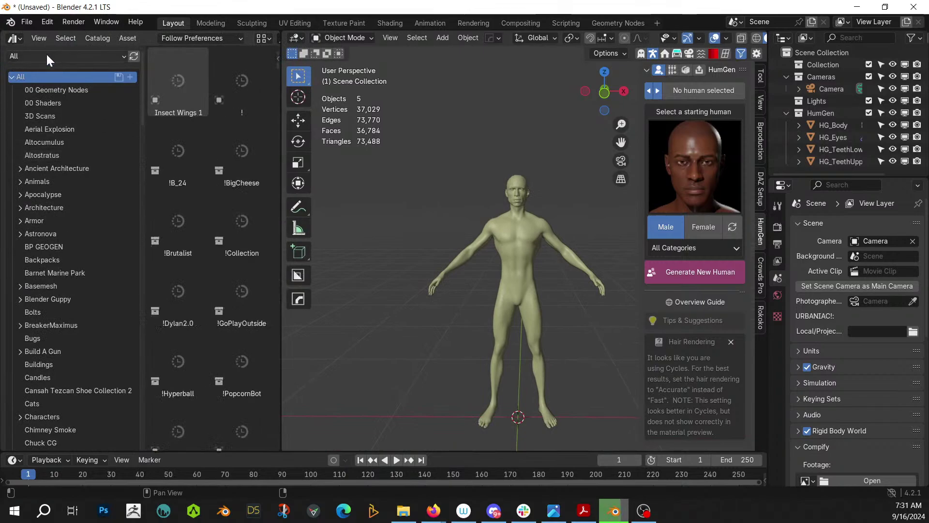
click(48, 55)
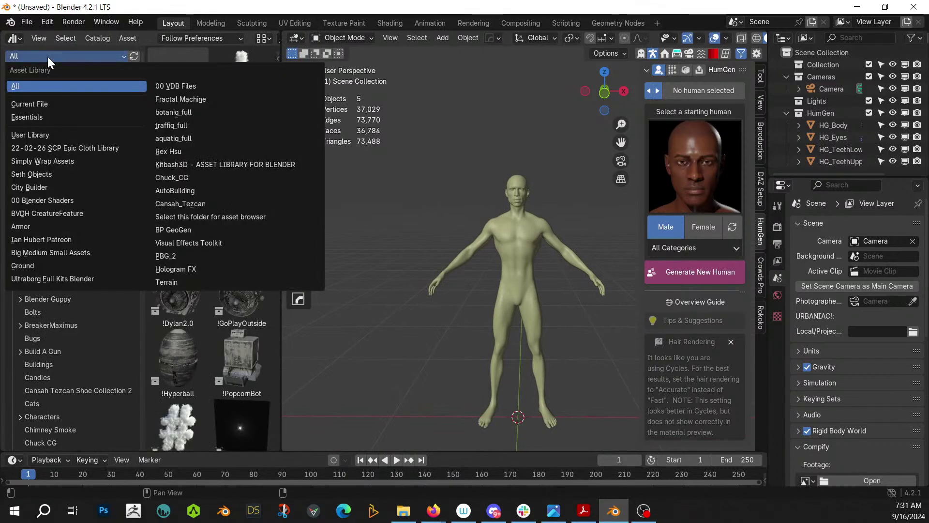
click(48, 224)
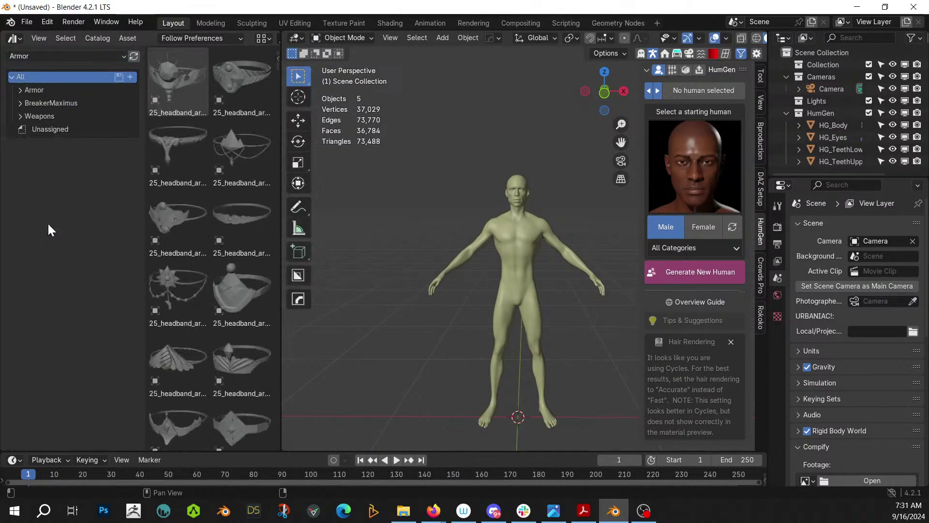
Open the Chest Armor catalog under BreakerMaximus and look through its armor pieces
click(19, 103)
click(46, 116)
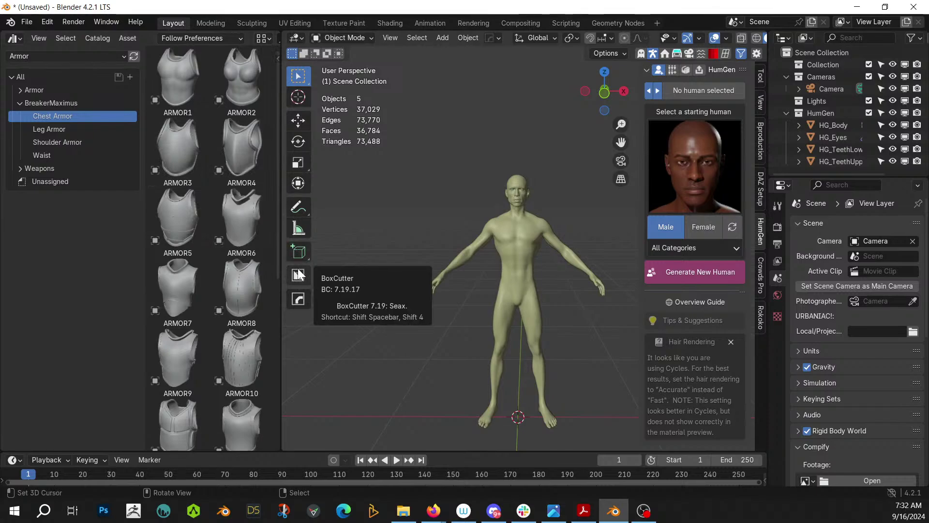
scroll(251, 294, down, 2)
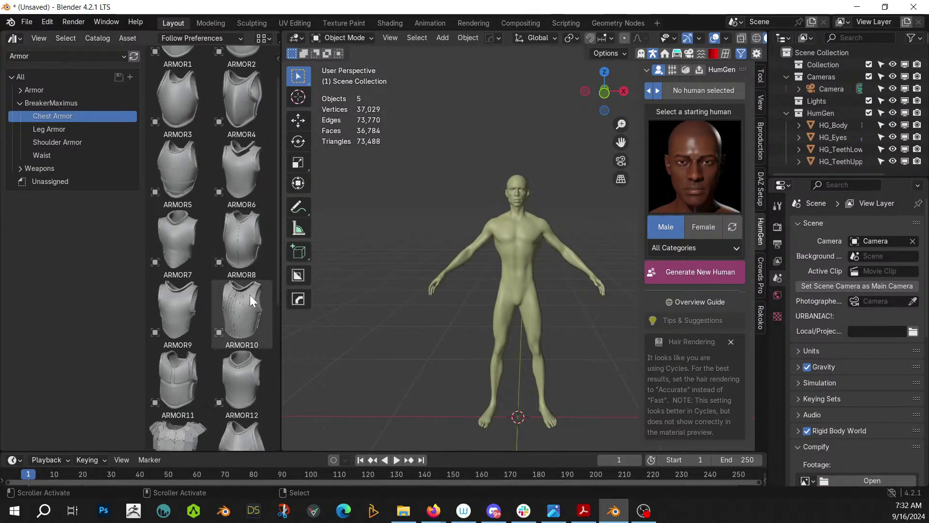
scroll(249, 296, down, 6)
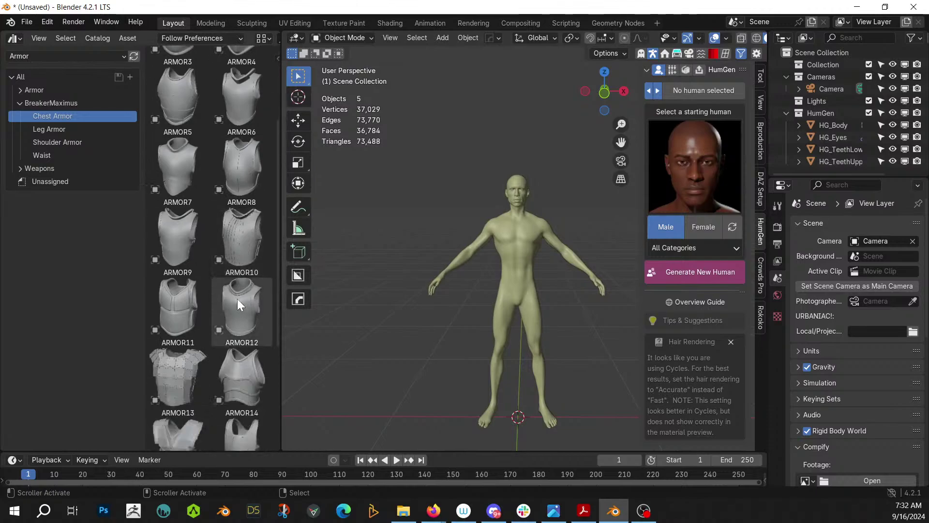
scroll(237, 298, down, 2)
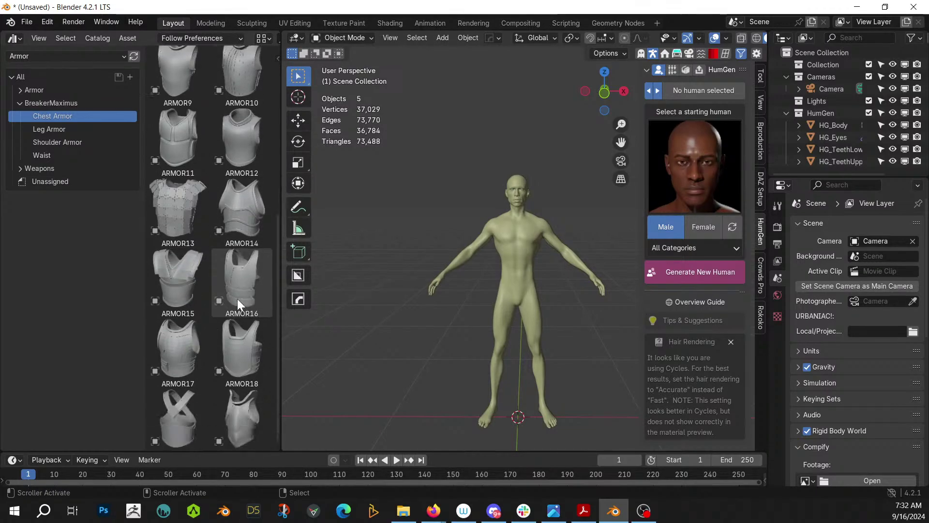
scroll(237, 299, up, 5)
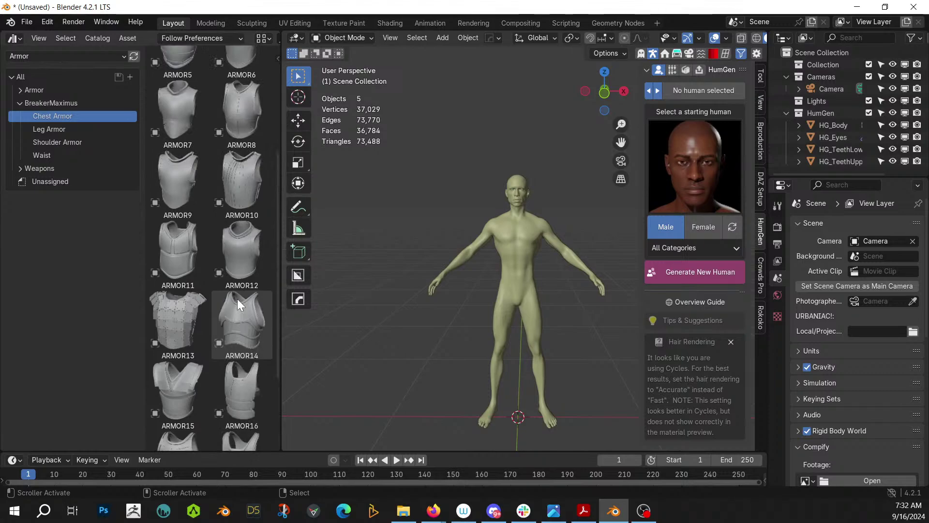
scroll(237, 298, up, 1)
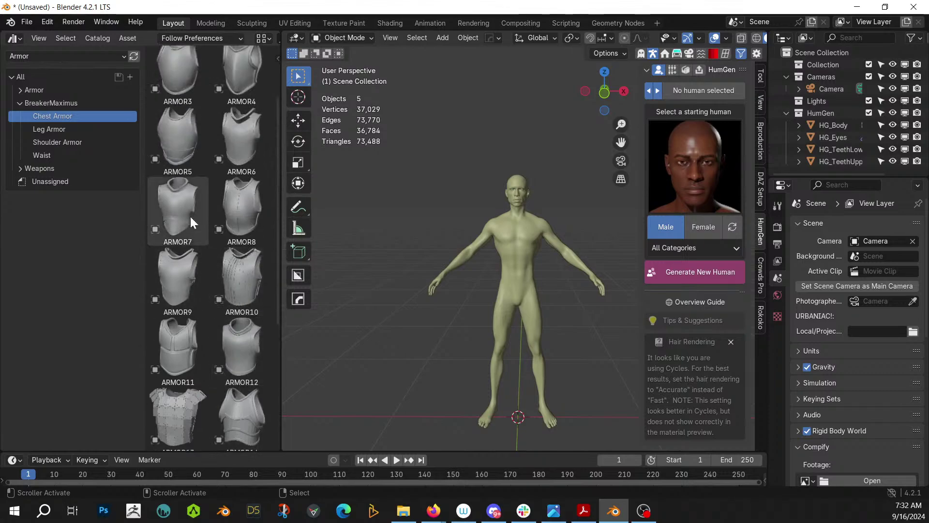
scroll(190, 165, up, 2)
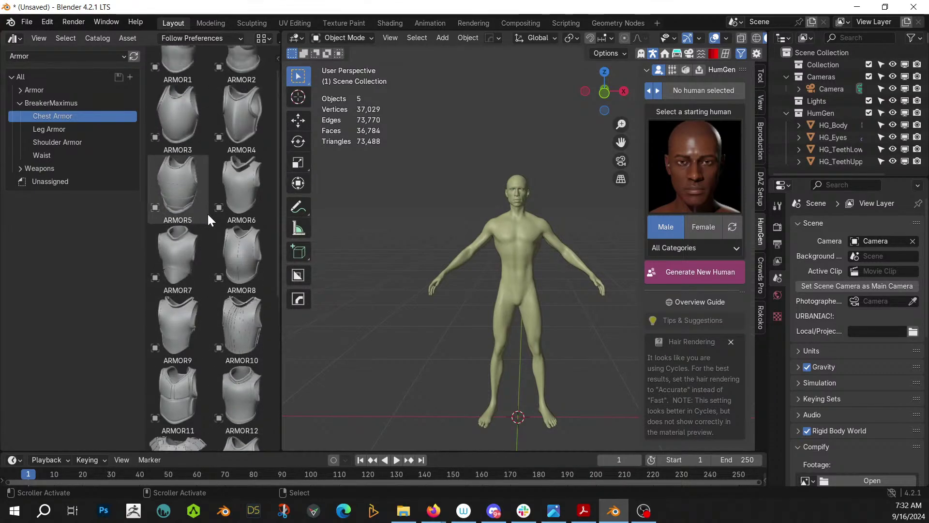
scroll(208, 215, up, 1)
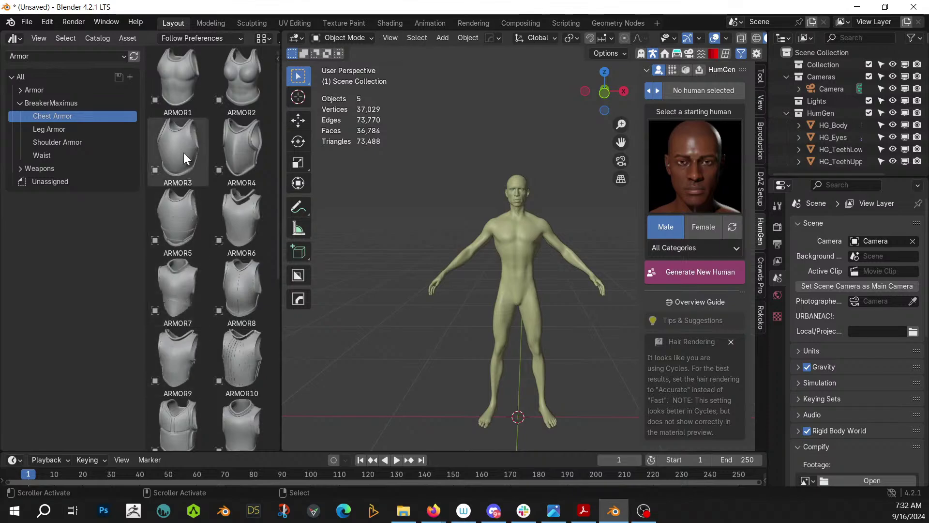
Add the ARMOR5 chest piece to the HumGen collection and clear its location to the world origin
drag(185, 223, 446, 400)
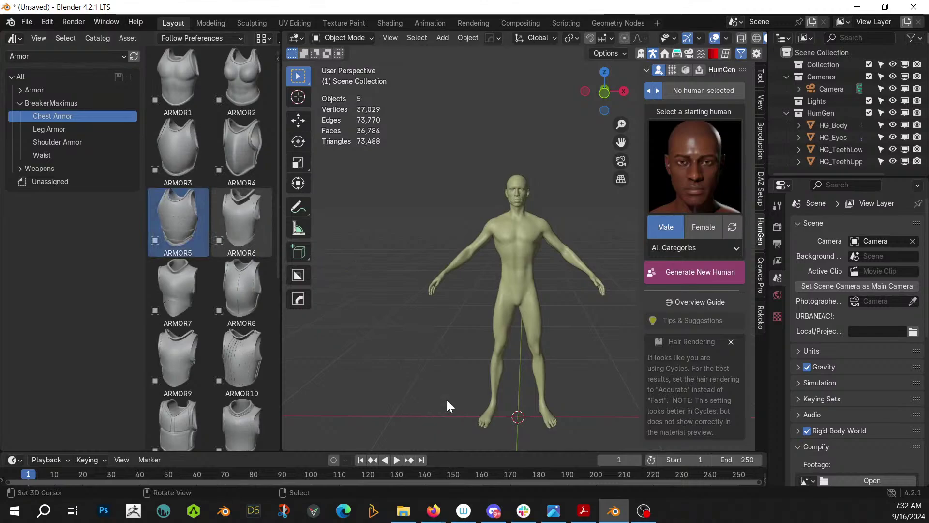
middle_drag(446, 399, 364, 396)
scroll(363, 387, down, 3)
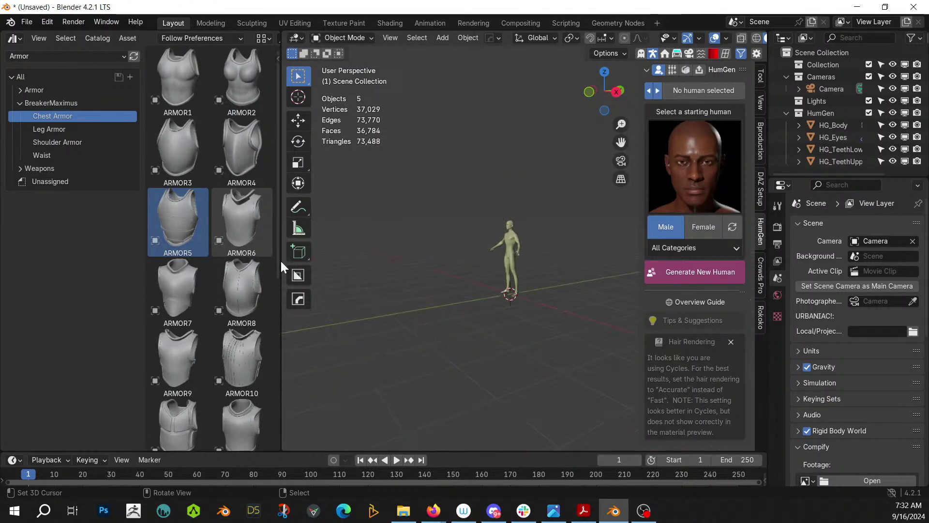
click(823, 112)
drag(177, 218, 434, 307)
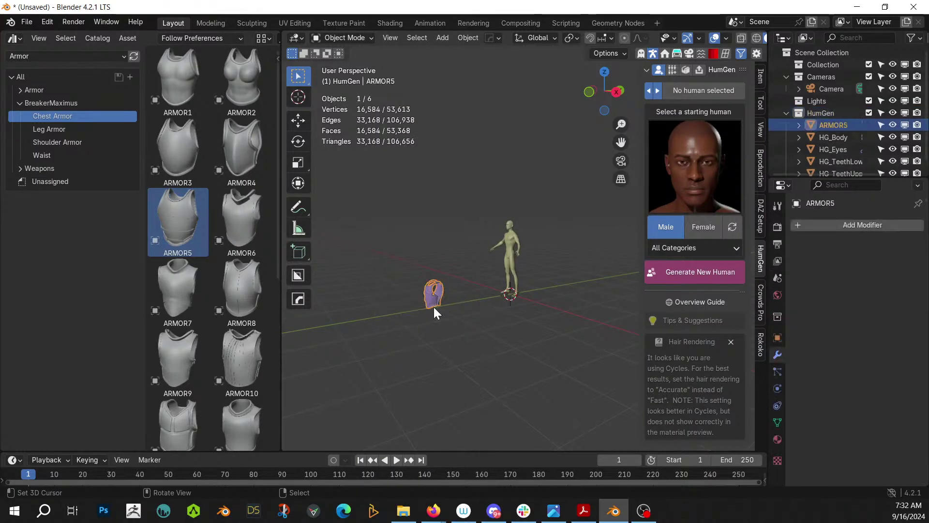
key(alt+g)
key(KP_Decimal)
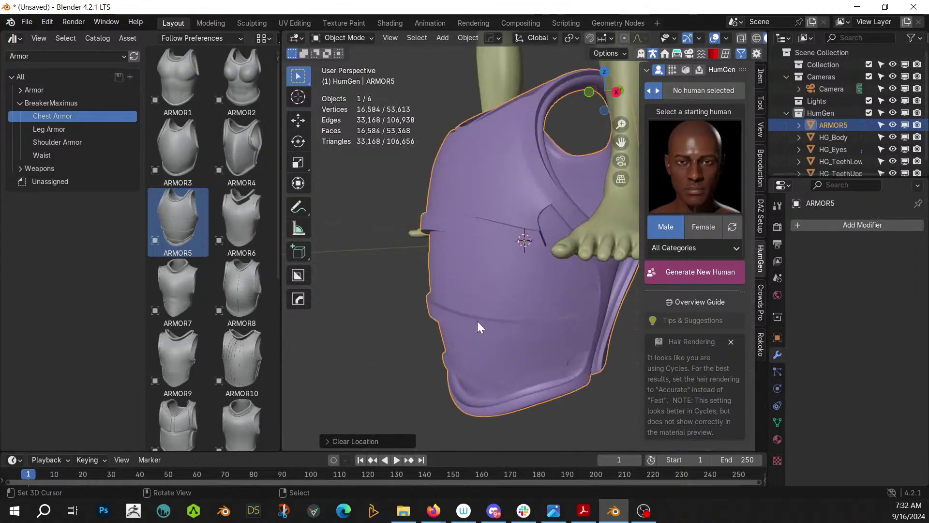
Raise the ARMOR5 chest piece along Z from the figure's feet up to its torso
key(KP_1)
key(Home)
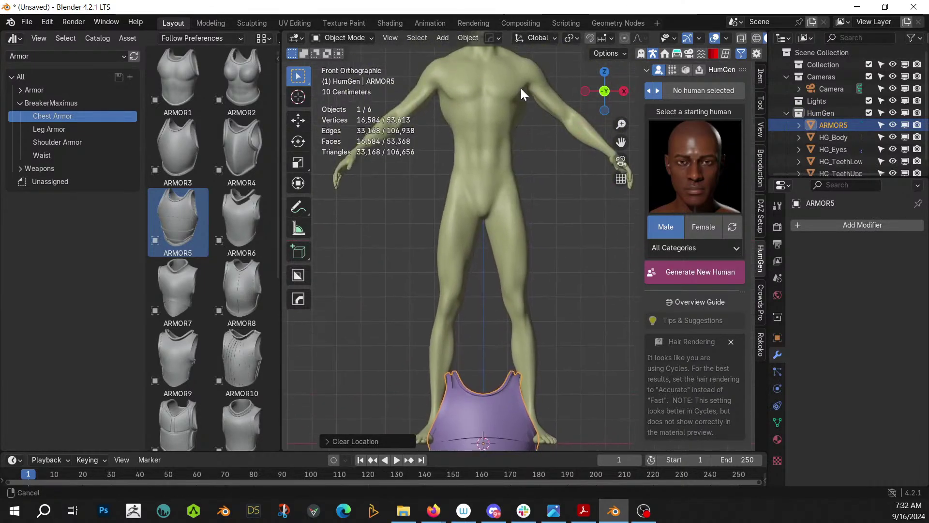
key(g)
key(z)
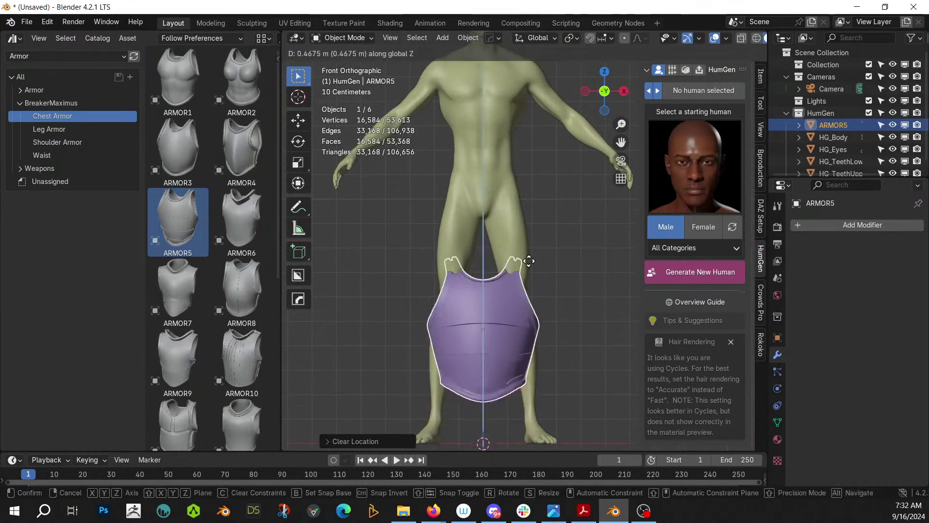
click(515, 185)
middle_drag(516, 184, 570, 262)
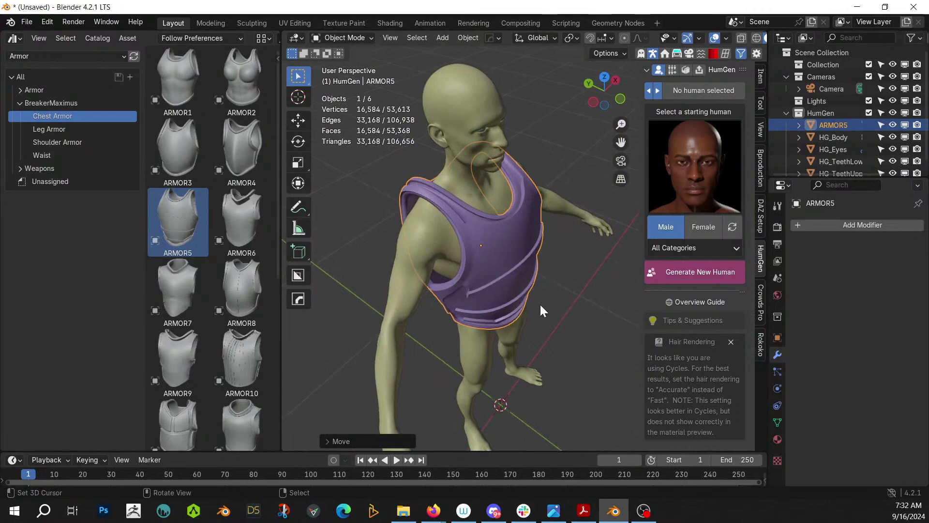
Scale the chest armor to about 0.8 along Y and about 0.87 along X to fit the torso
key(s)
key(y)
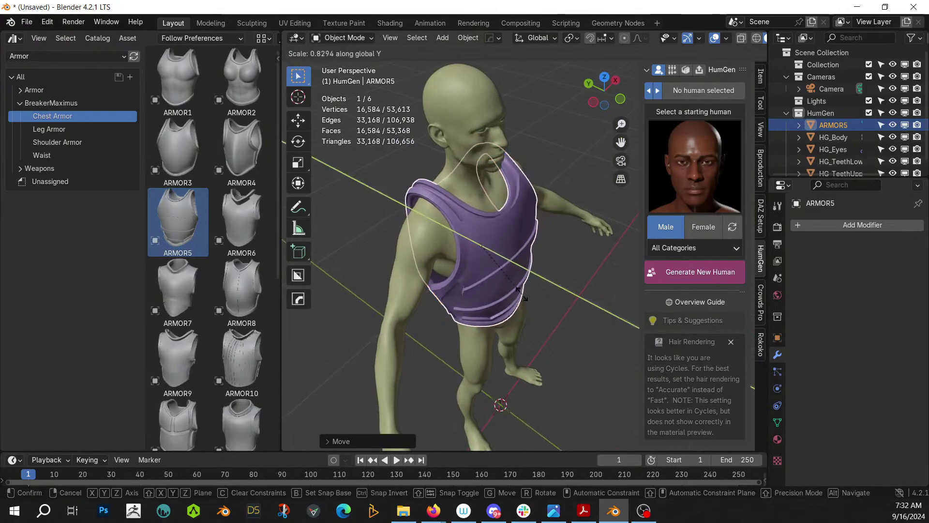
click(517, 290)
middle_drag(517, 290, 517, 234)
key(s)
key(x)
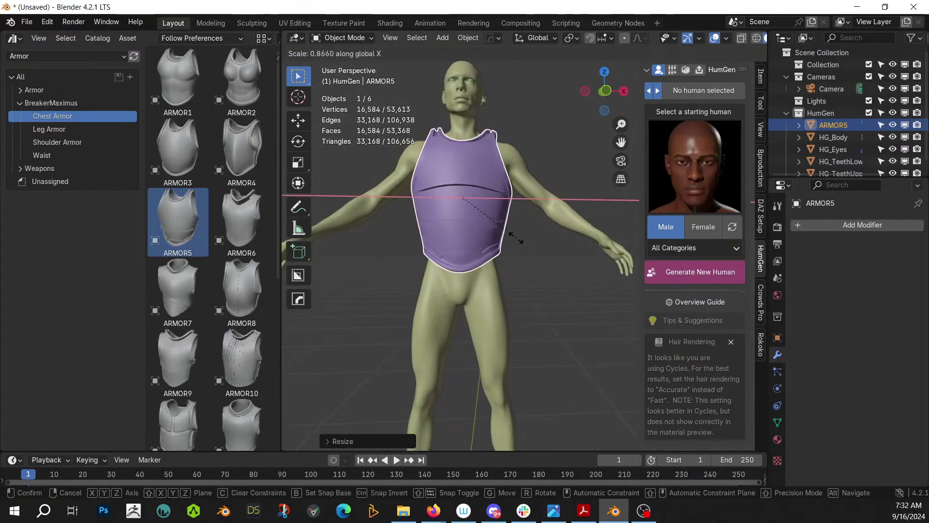
click(518, 240)
middle_drag(518, 239, 710, 266)
middle_drag(570, 255, 495, 271)
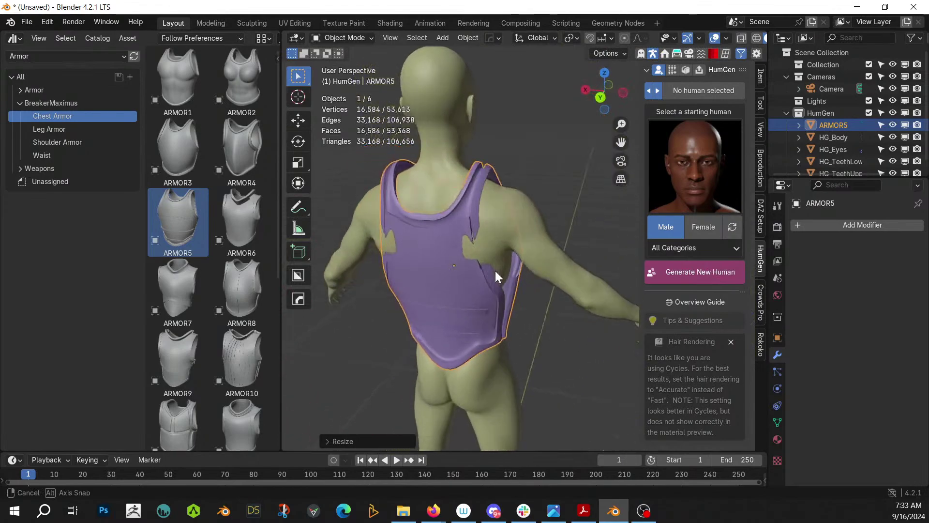
Lower the chest armor about 0.01 m along Z so it sits closer to the shoulders
key(g)
key(z)
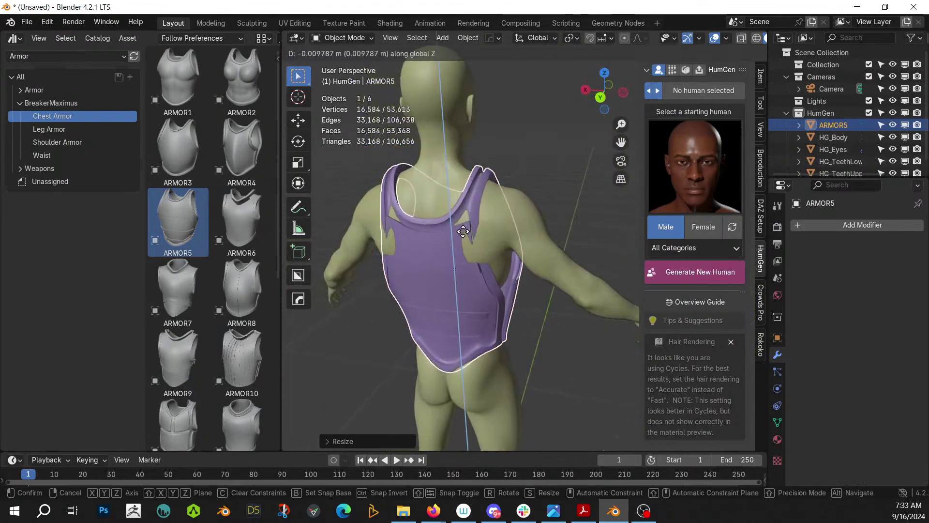
click(463, 228)
middle_drag(463, 228, 503, 239)
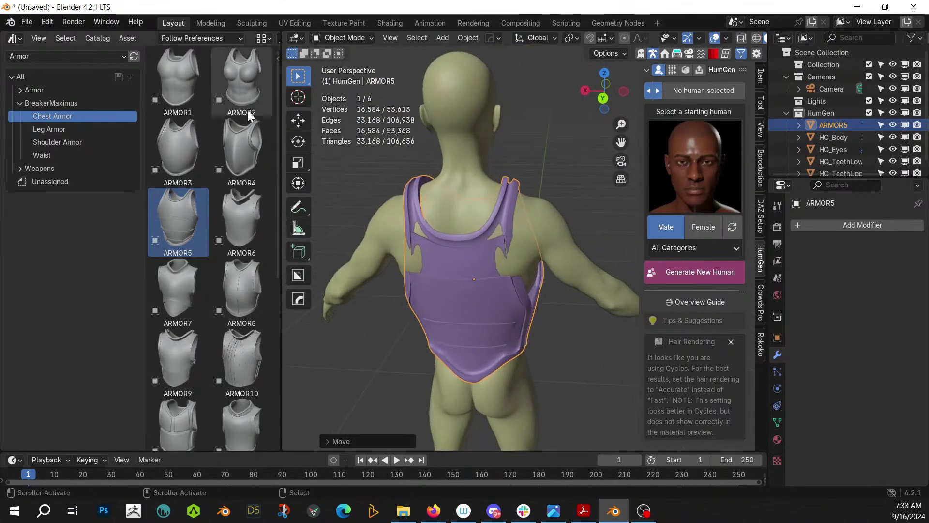
Duplicate the Asset Browser into its own window, move that window off this screen and close the original browser area
right_click(143, 38)
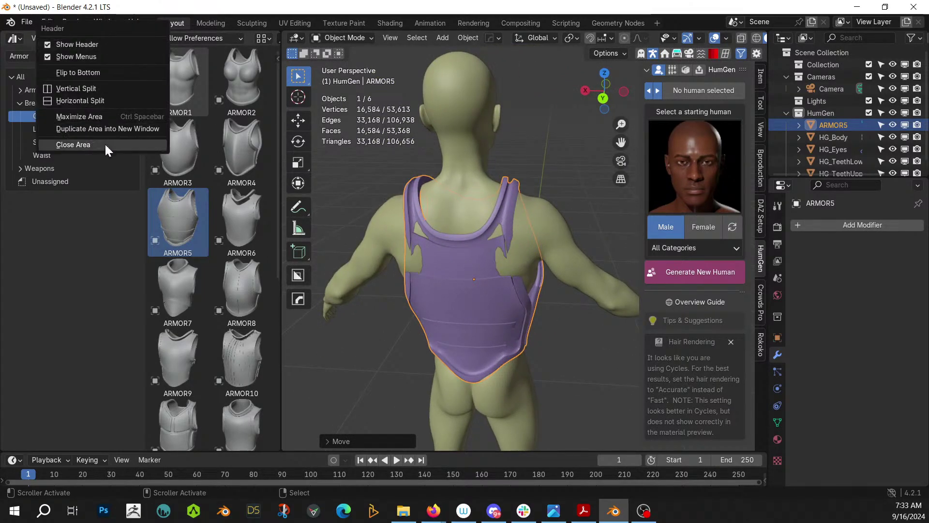
click(109, 127)
drag(208, 1, 208, 0)
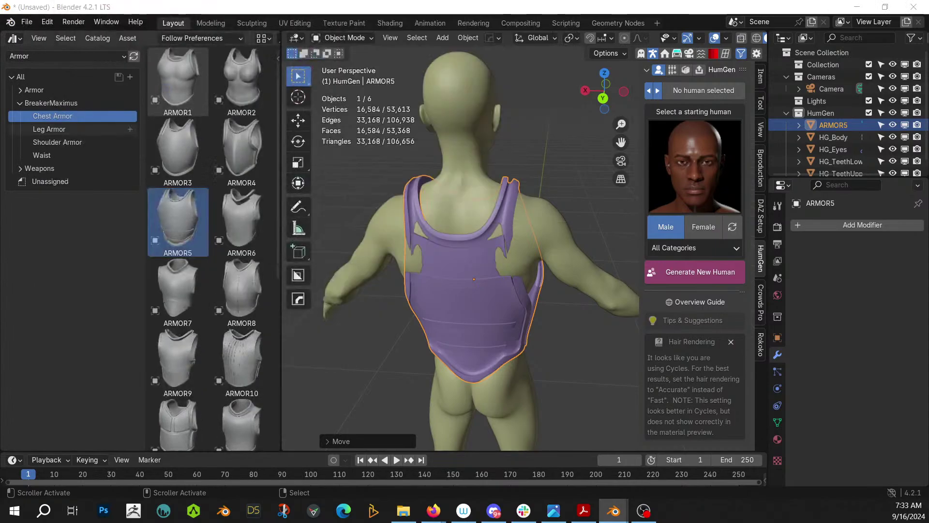
right_click(148, 36)
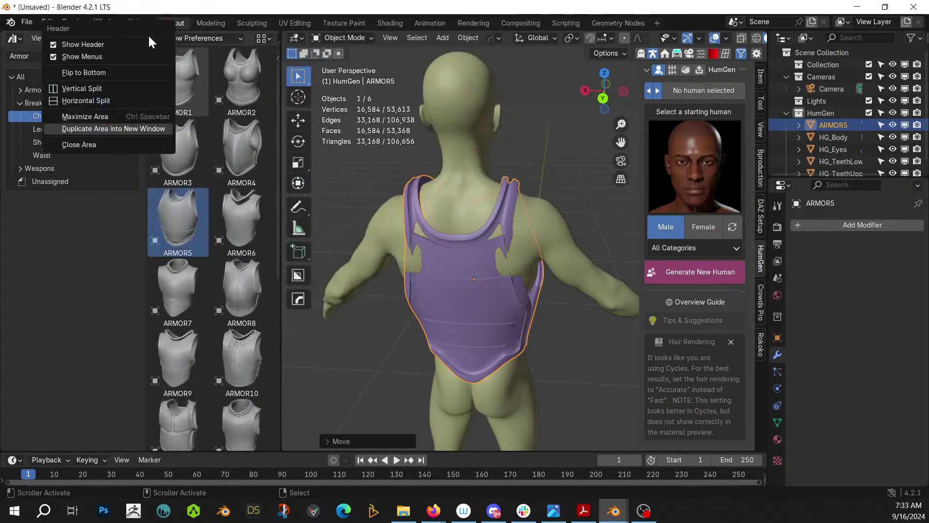
click(105, 145)
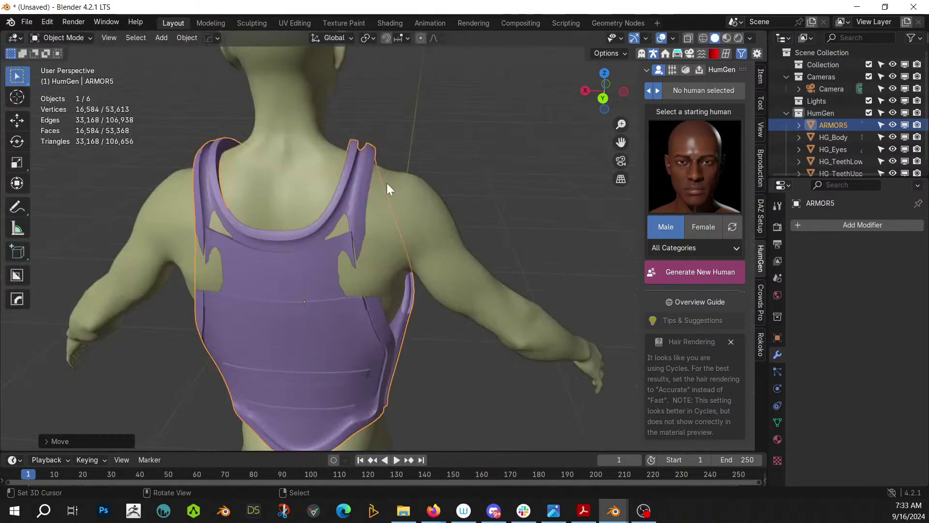
Apply the chest armor's rotation and scale and switch it to Sculpt Mode
key(ctrl+a)
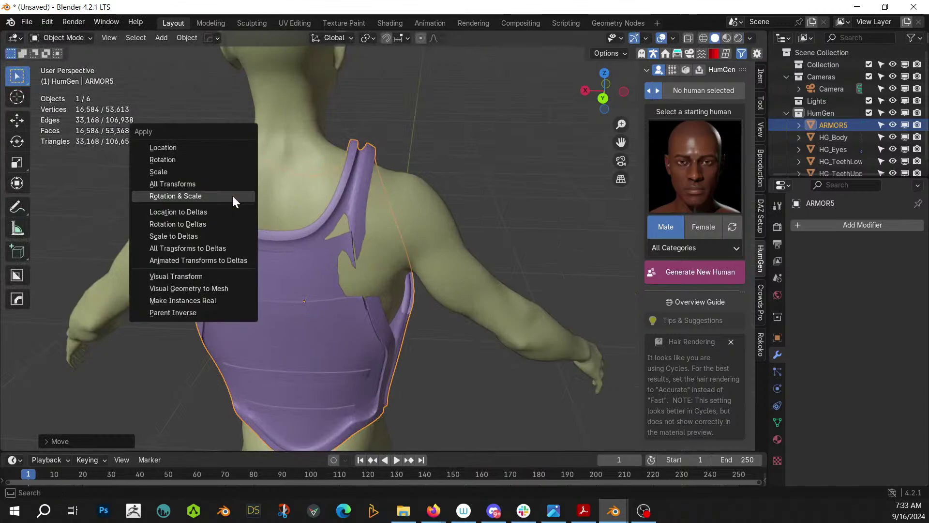
click(231, 195)
click(51, 36)
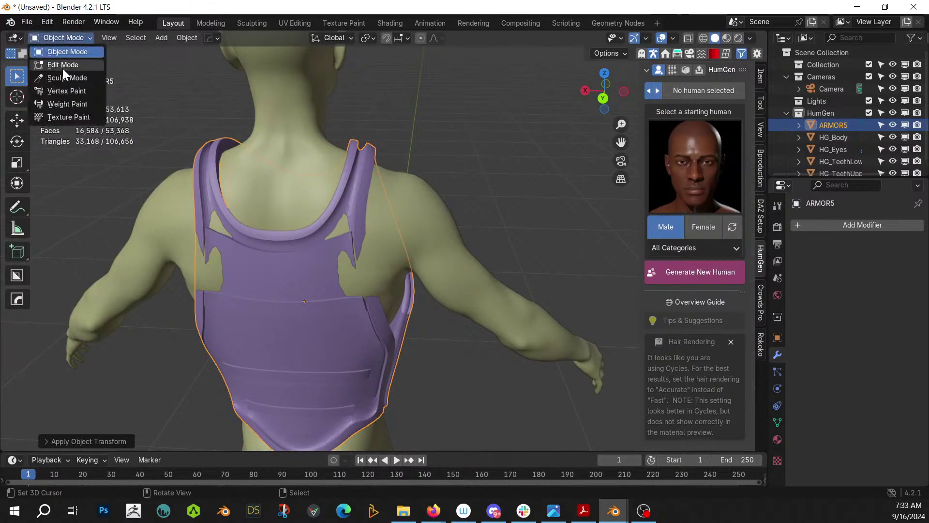
click(65, 77)
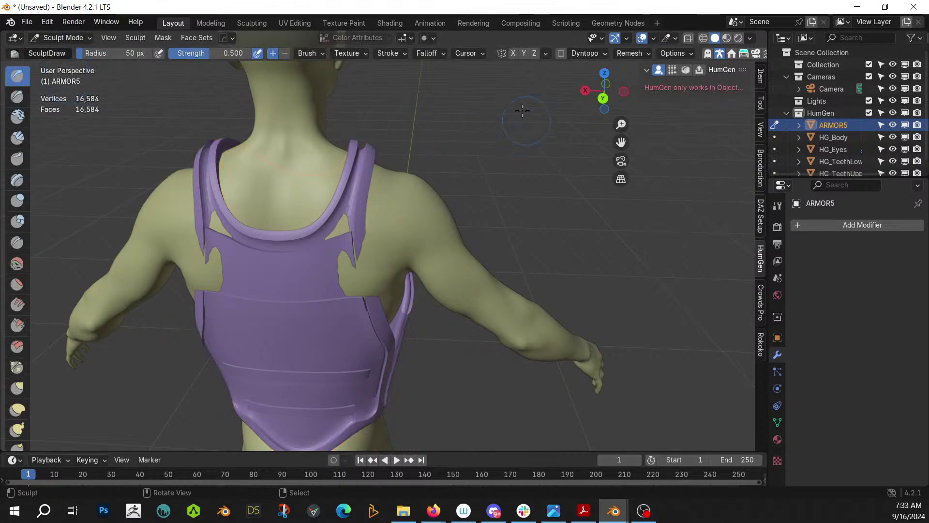
With X symmetry and the Elastic Deform brush at 168 px radius, reshape the armor's back and shoulder straps to cover the body
click(513, 52)
click(18, 409)
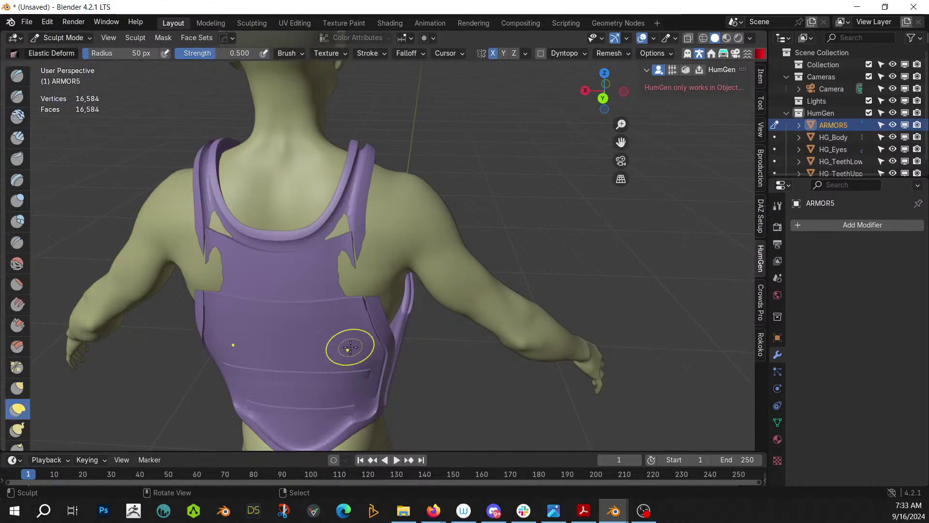
middle_drag(349, 346, 388, 361)
key(bracketright)
key(bracketright)
key(bracketright)
key(bracketright)
key(bracketright)
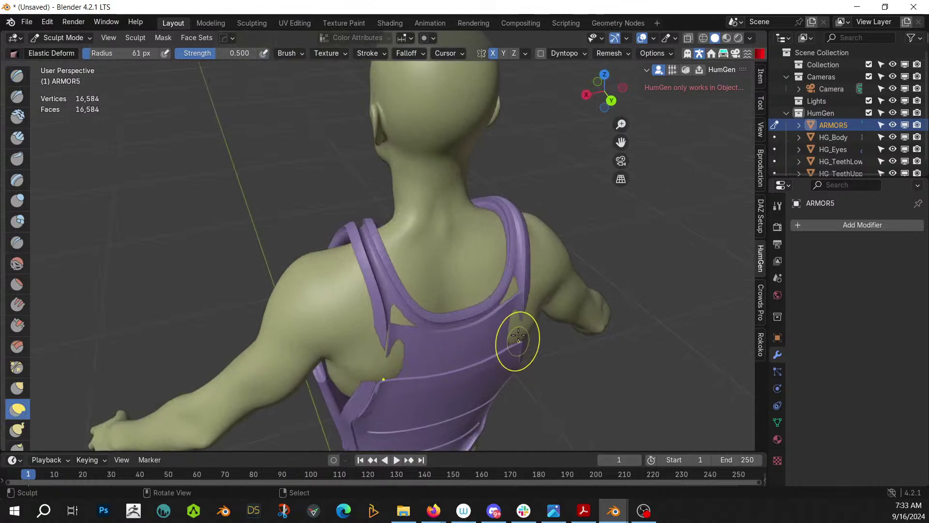
key(bracketright)
key(bracketright)
key(bracketright)
key(bracketright)
key(bracketright)
key(bracketright)
key(bracketright)
drag(520, 322, 546, 340)
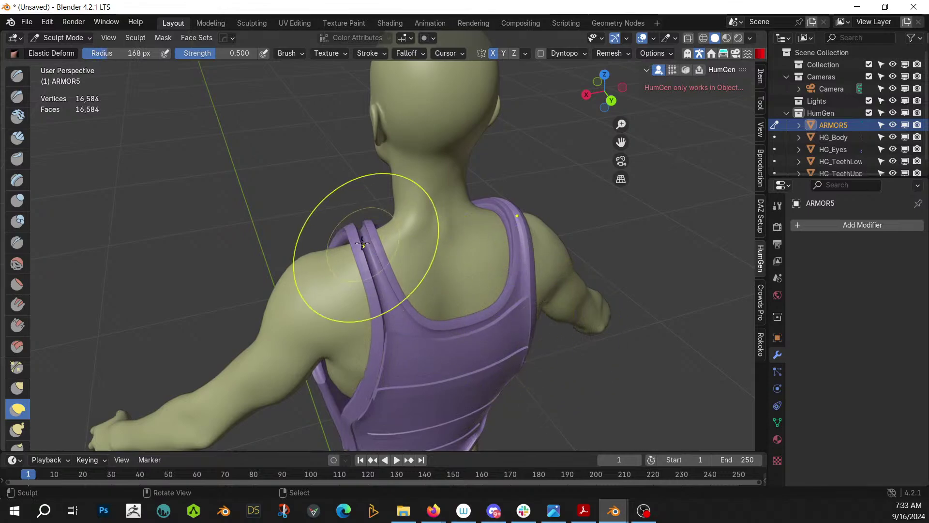
mouse_move(361, 241)
mouse_down()
mouse_move(352, 231)
mouse_move(356, 239)
mouse_up()
Pull the armor's front over the chest where skin pokes through, and return to Object Mode
mouse_move(356, 240)
middle_down()
mouse_move(261, 233)
mouse_move(193, 200)
mouse_move(253, 404)
middle_up()
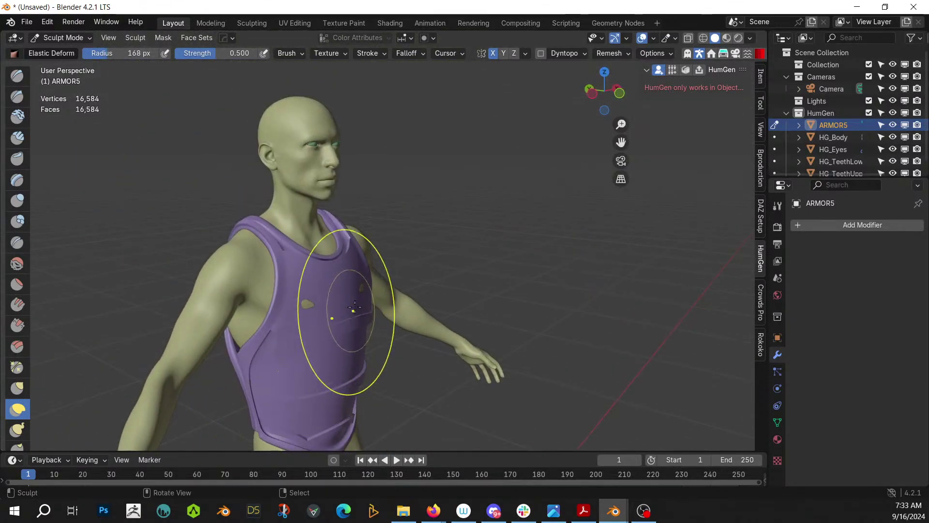
drag(343, 332, 370, 295)
mouse_move(370, 295)
middle_down()
mouse_move(269, 291)
mouse_move(355, 96)
mouse_move(539, 286)
mouse_move(532, 450)
middle_up()
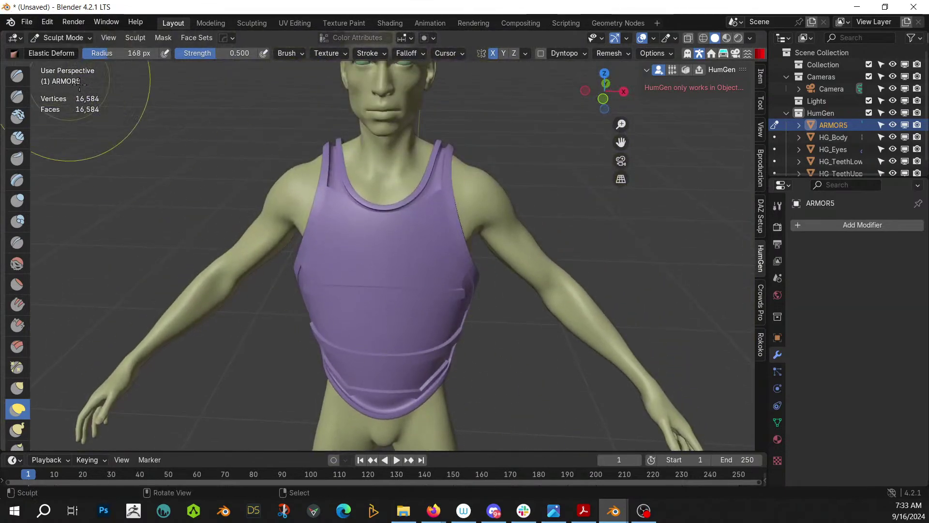
click(74, 34)
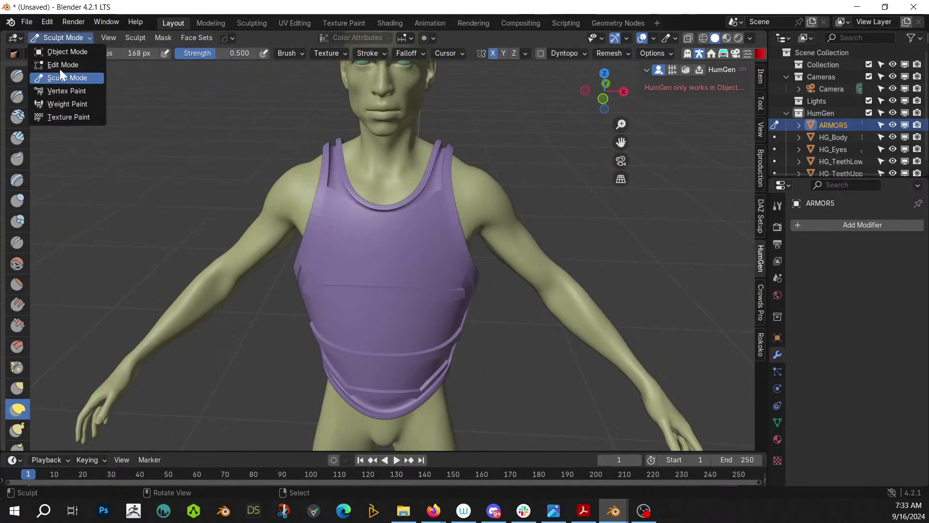
click(60, 51)
Start saving the file under a new name and create the folder "240916-1 Livestream Knight and Squire" in Z:\000 2024 Paintings
click(29, 22)
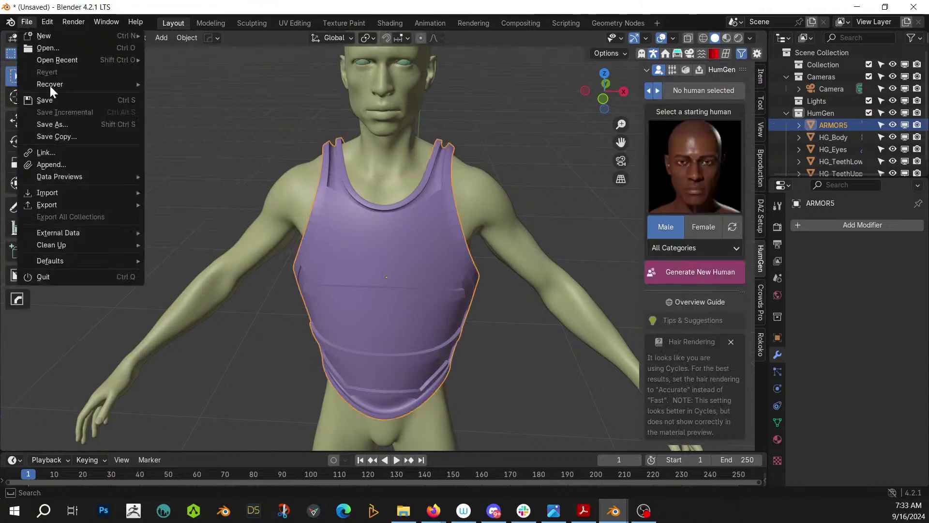
click(56, 120)
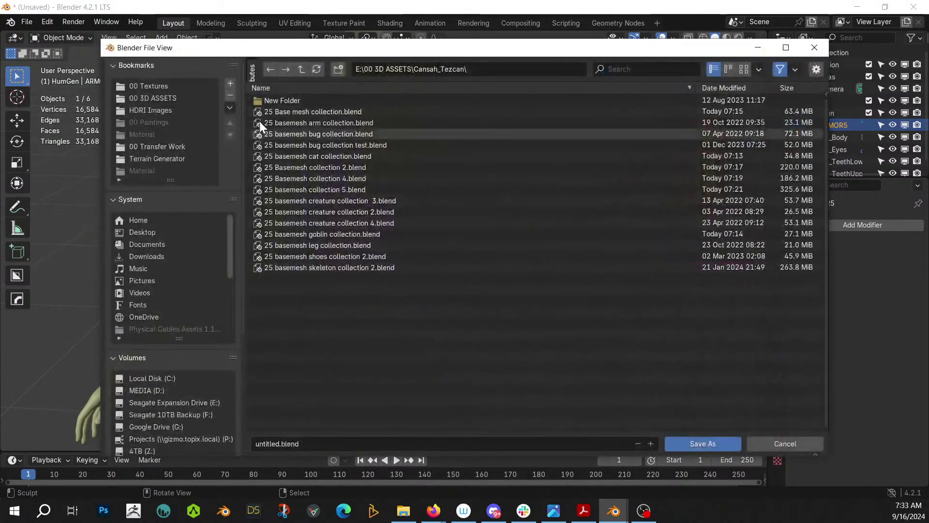
scroll(188, 374, down, 5)
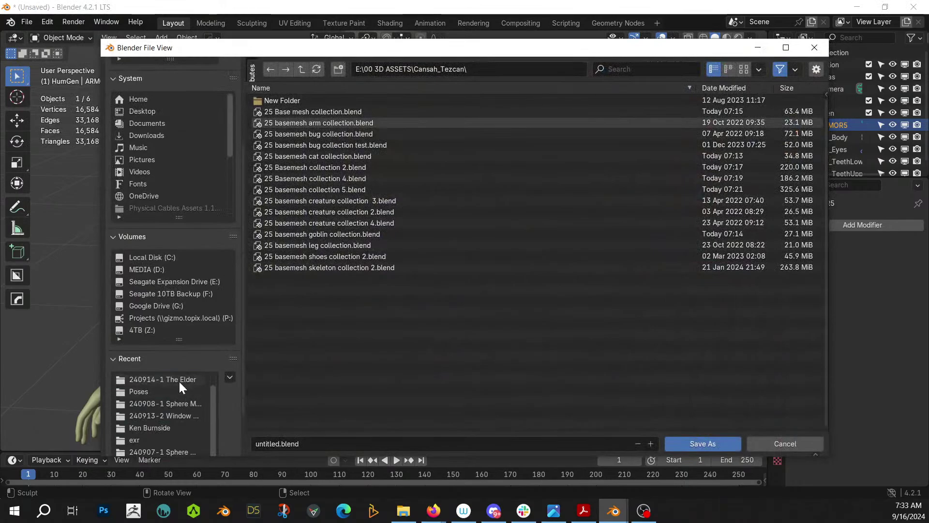
click(179, 380)
click(302, 69)
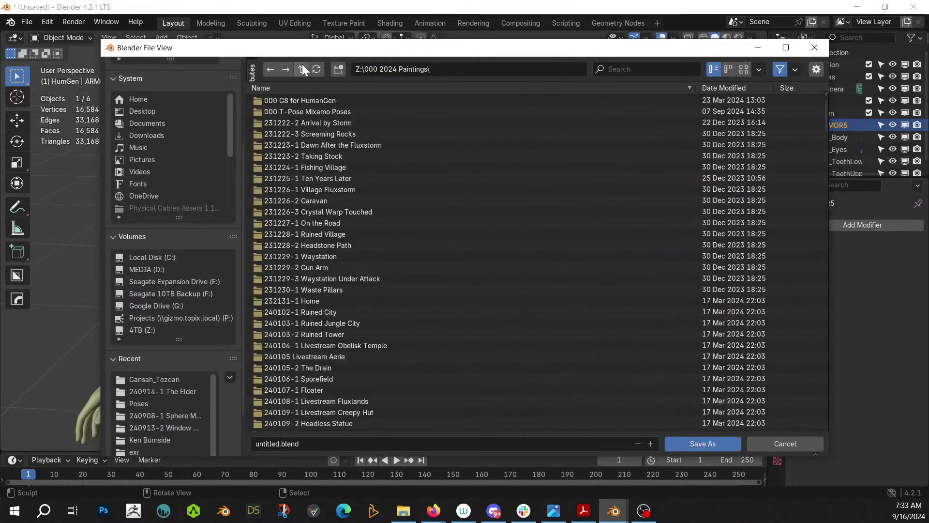
click(337, 69)
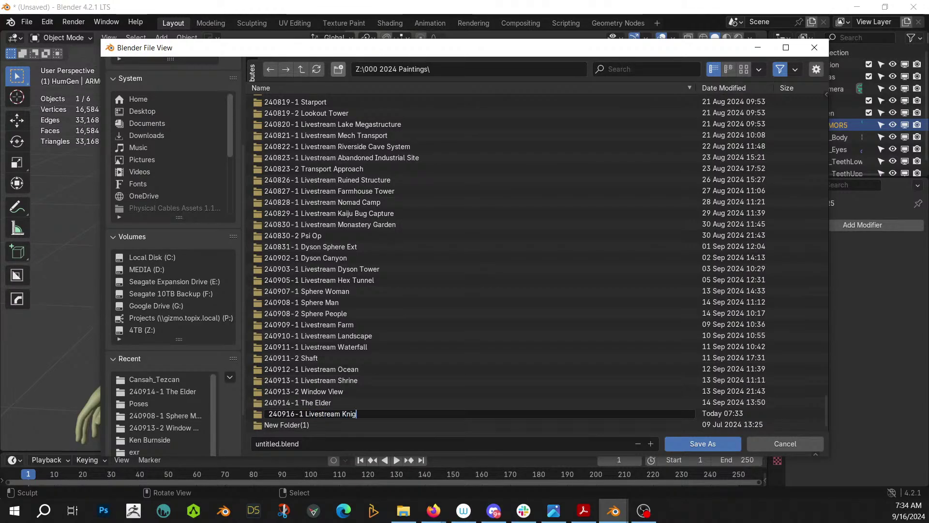
text(quire)
key(Return)
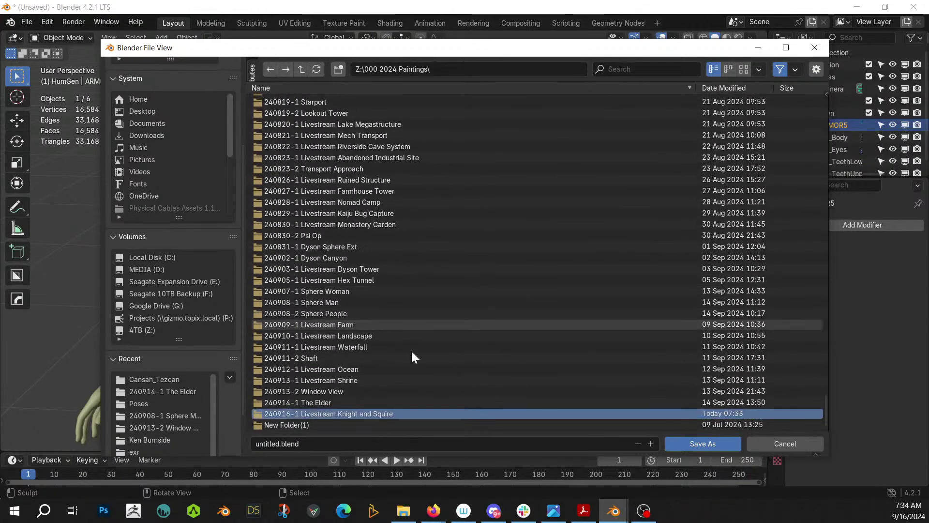
Save the scene in the new folder as "240916-1 Livestream Knight and Squire"
double_click(326, 414)
click(285, 442)
text(2409)
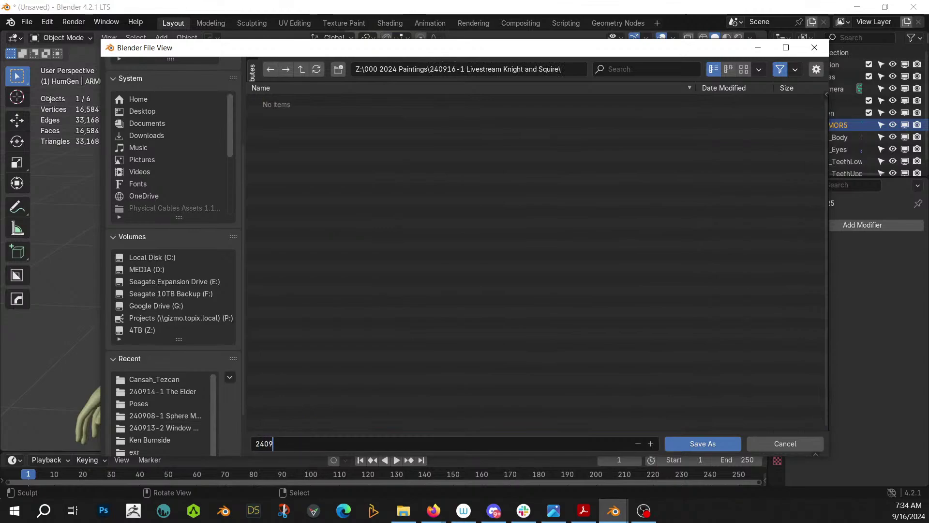
text(16-1 Livestream Knight and Squire)
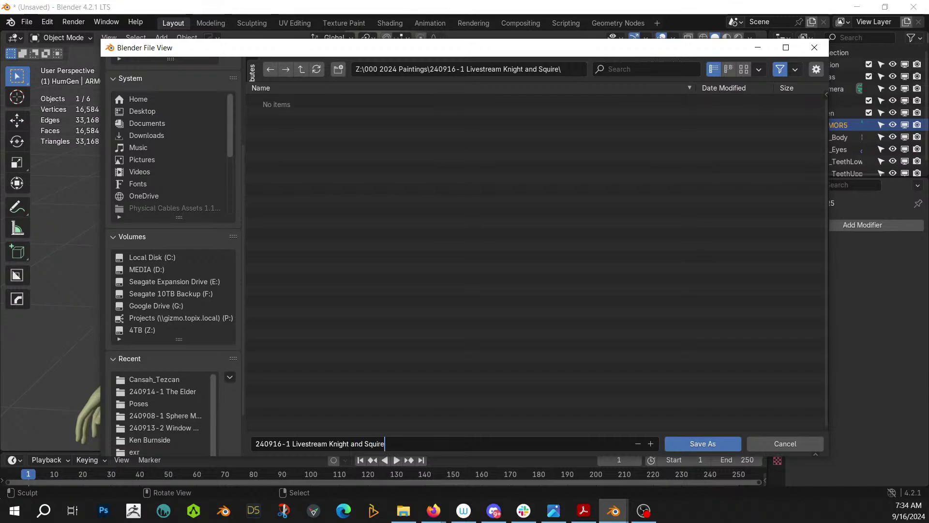
key(Return)
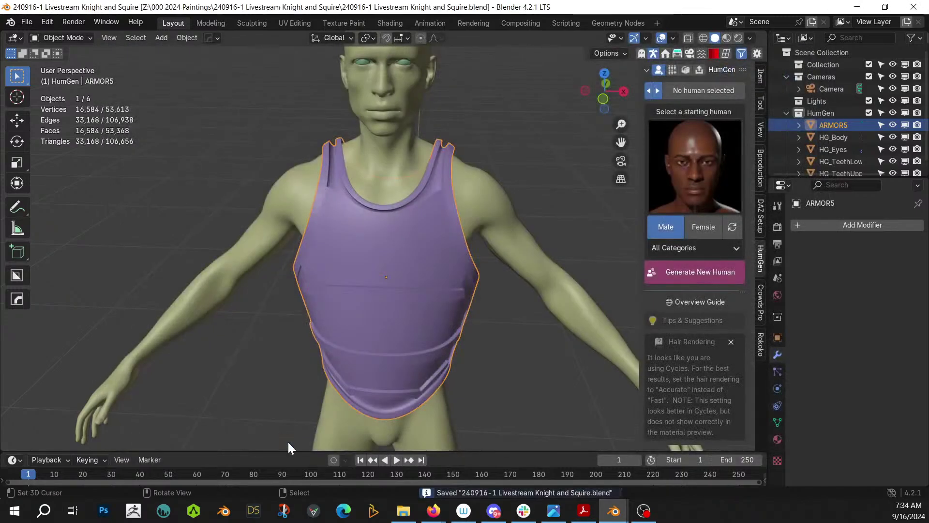
Add the WAIST_10 armor asset to the scene and clear its location to the world origin
middle_drag(440, 284, 352, 222)
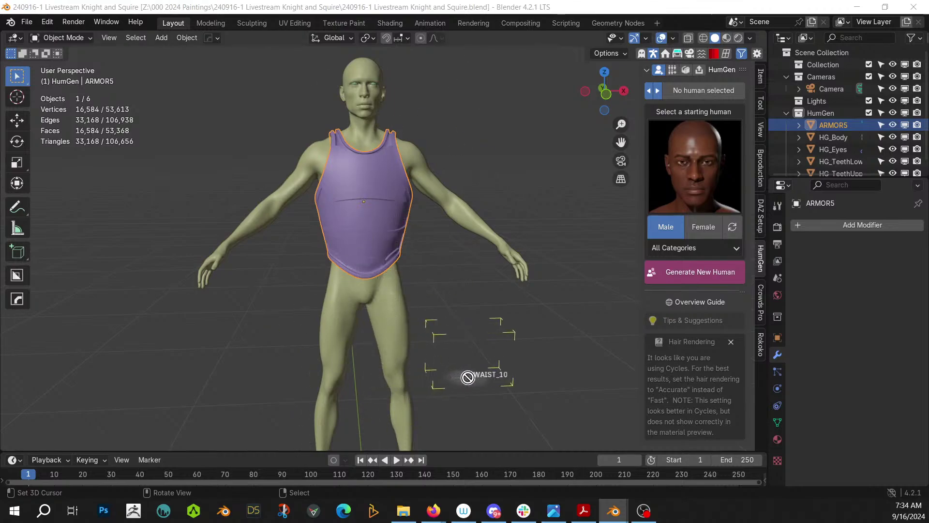
drag(473, 376, 480, 376)
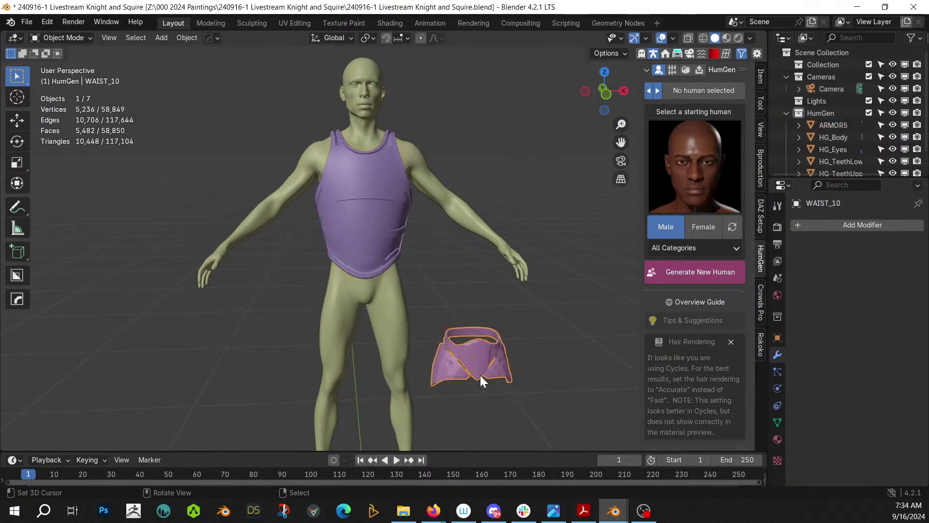
key(alt+g)
Raise the waist armor along Z to the figure's hips, just below the chest piece, and check its fit
scroll(480, 375, down, 2)
scroll(480, 375, down, 2)
key(g)
key(z)
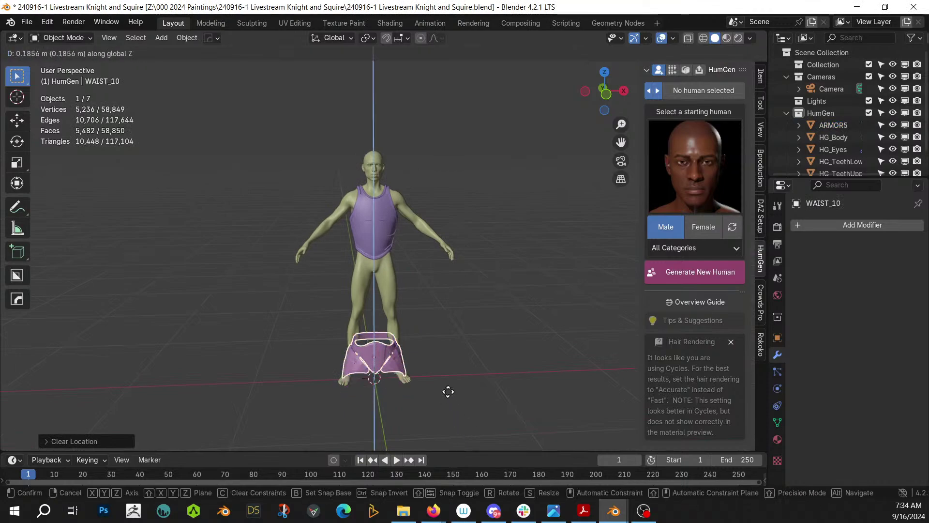
click(435, 322)
scroll(435, 322, up, 6)
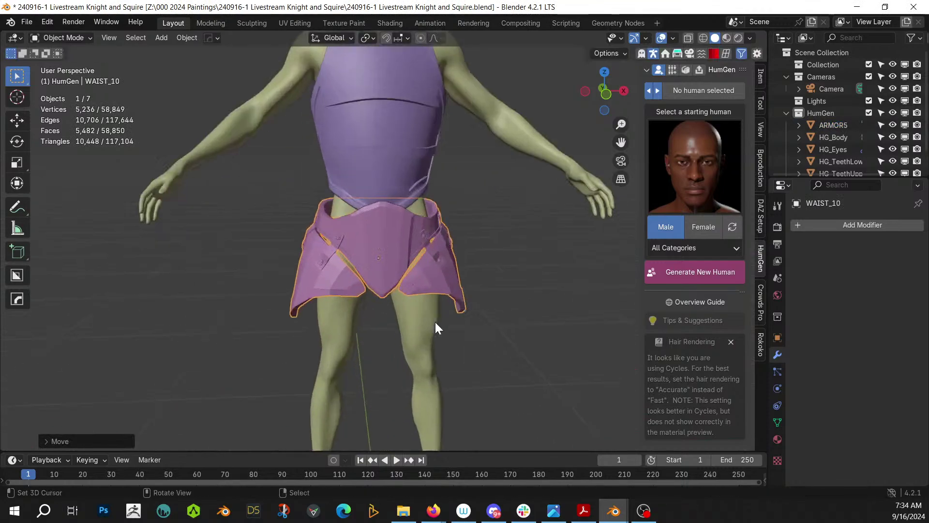
mouse_move(478, 334)
middle_down()
mouse_move(553, 357)
mouse_move(574, 340)
mouse_move(682, 336)
mouse_move(490, 328)
middle_up()
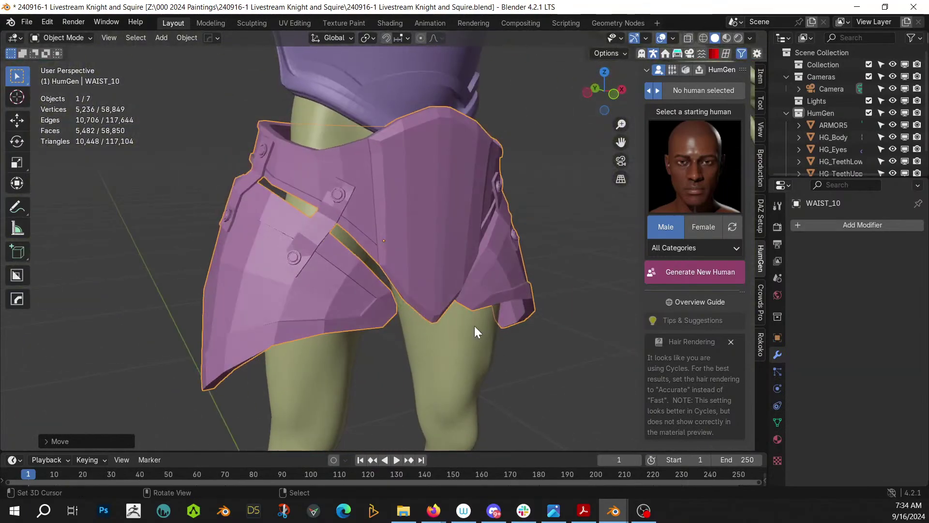
Raise the waist armor along Z to meet the chest piece and adjust its horizontal scale, leaving Z locked
key(g)
key(z)
click(476, 277)
middle_drag(478, 273, 124, 235)
key(s)
key(shift+z)
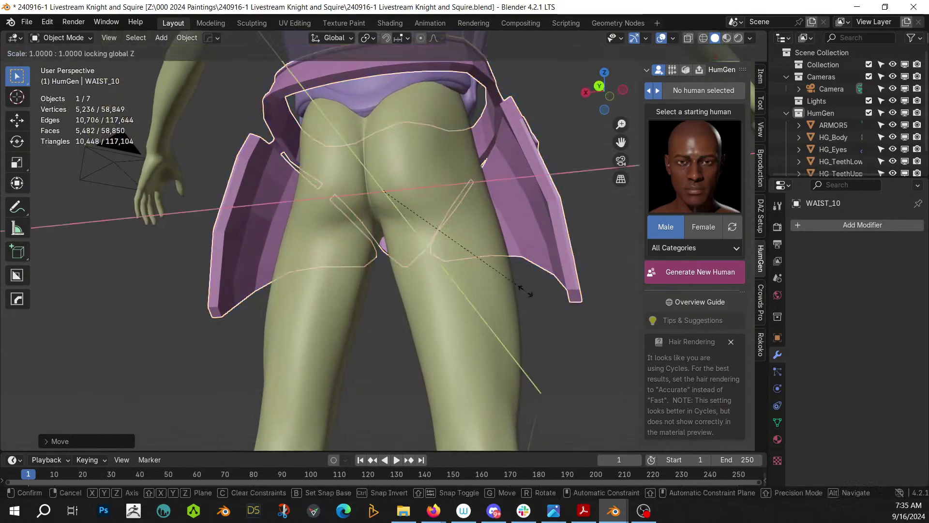
click(493, 275)
Shift the waist armor along Y so it sits evenly around the figure's hips
middle_drag(493, 277, 329, 268)
key(g)
key(y)
click(443, 329)
right_click(291, 270)
shift+middle_drag(291, 270, 242, 367)
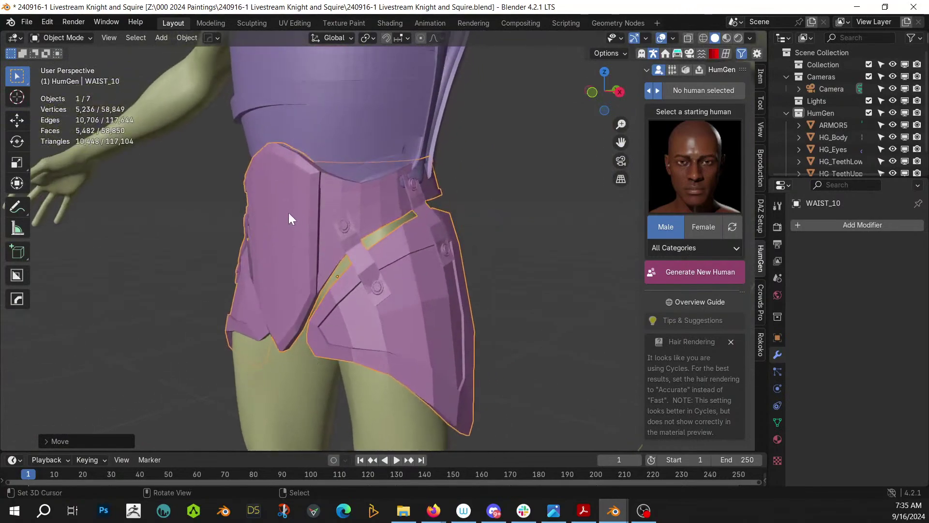
Sculpt the waist armor with Elastic Deform and X symmetry to fit the hips, then return to Object Mode
middle_drag(310, 225, 120, 123)
click(62, 38)
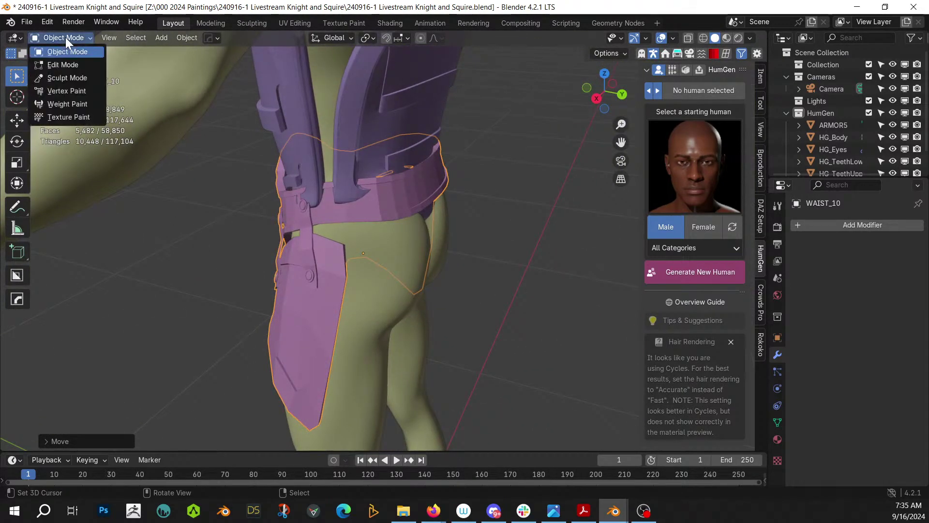
click(80, 81)
mouse_move(393, 265)
middle_down()
mouse_move(460, 169)
mouse_move(506, 39)
middle_up()
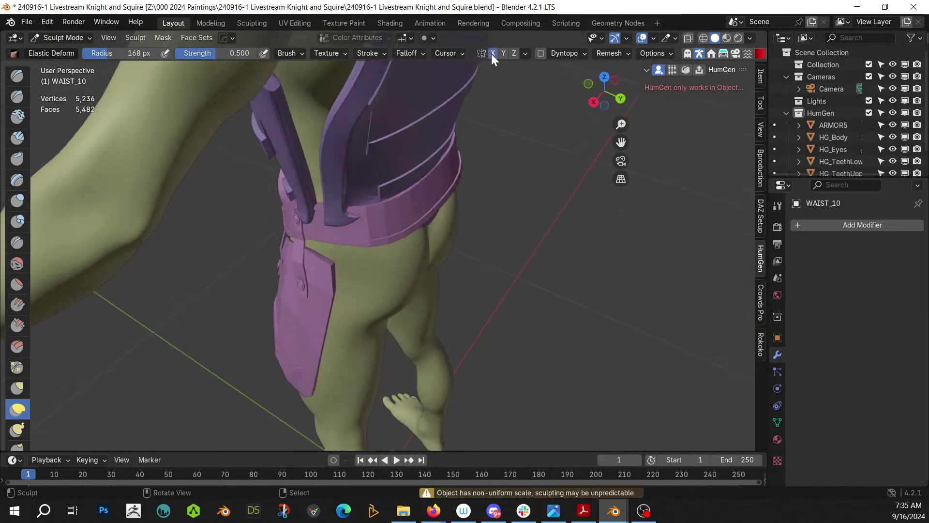
click(493, 53)
mouse_move(270, 332)
mouse_down()
mouse_move(301, 228)
mouse_move(289, 245)
mouse_move(313, 230)
mouse_move(333, 232)
mouse_move(322, 242)
mouse_up()
mouse_move(321, 242)
middle_down()
mouse_move(726, 208)
mouse_move(29, 169)
mouse_move(159, 170)
mouse_move(463, 204)
mouse_move(450, 249)
middle_up()
mouse_move(450, 248)
mouse_down()
mouse_move(397, 274)
mouse_move(420, 252)
mouse_move(407, 269)
mouse_up()
mouse_move(407, 269)
middle_down()
mouse_move(342, 216)
mouse_move(169, 171)
mouse_move(155, 180)
middle_up()
click(63, 38)
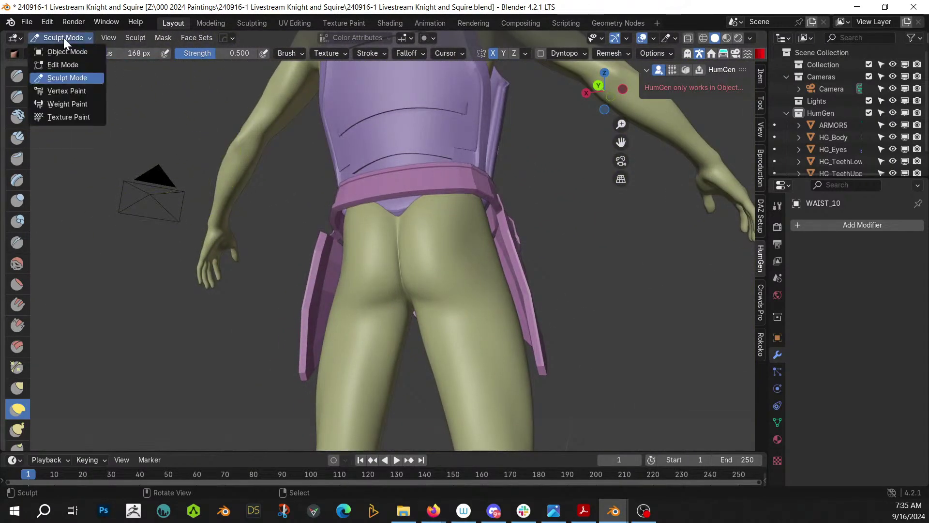
click(67, 54)
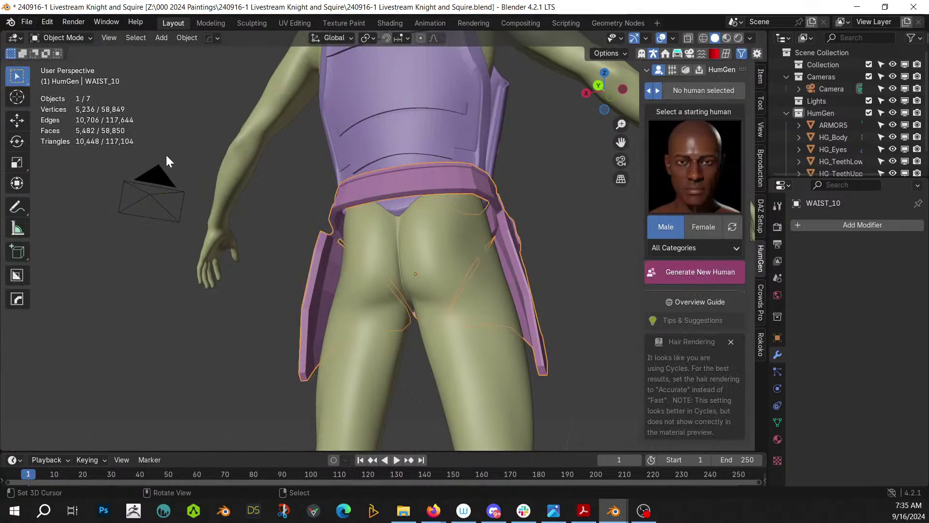
Save the scene and deselect the waist armor
key(ctrl+s)
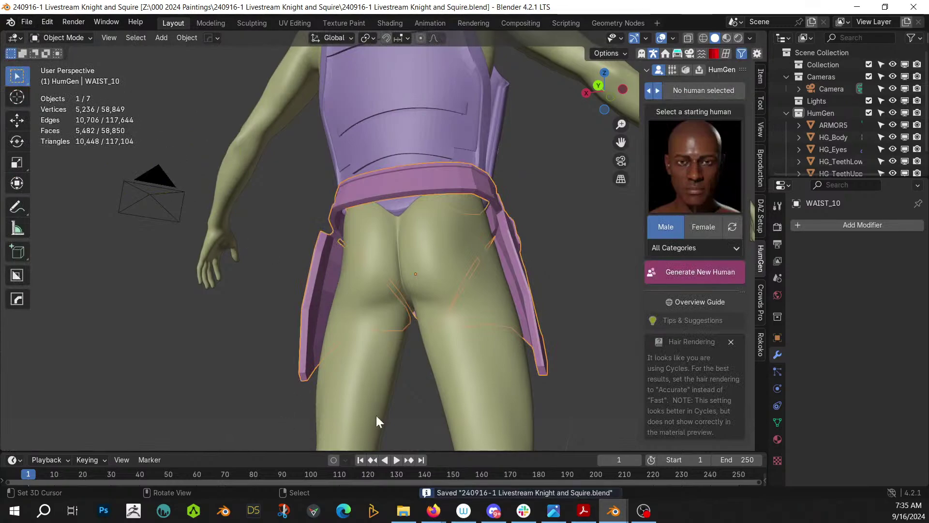
middle_drag(544, 345, 353, 333)
scroll(347, 346, down, 5)
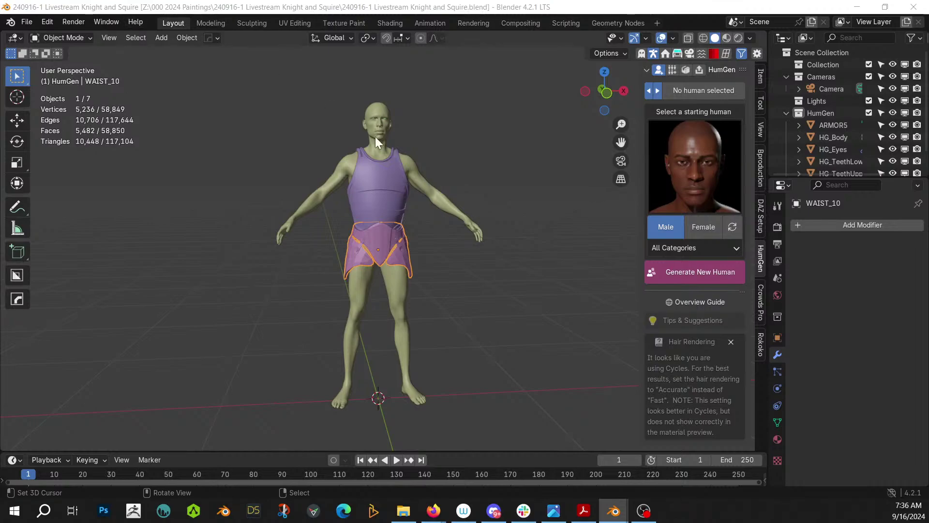
middle_drag(469, 285, 453, 353)
click(473, 333)
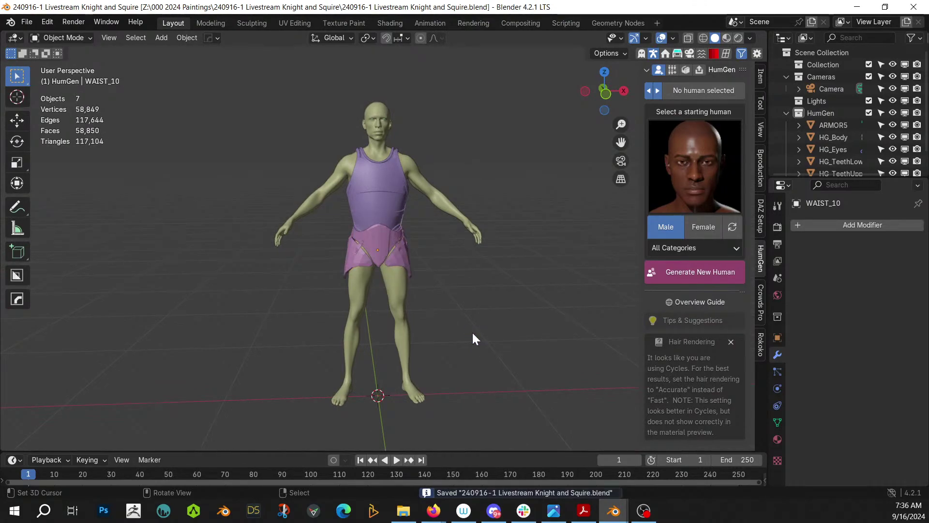
Add the LEG_ARMOR11 boots asset to the scene and clear its location to the world origin
scroll(453, 329, up, 3)
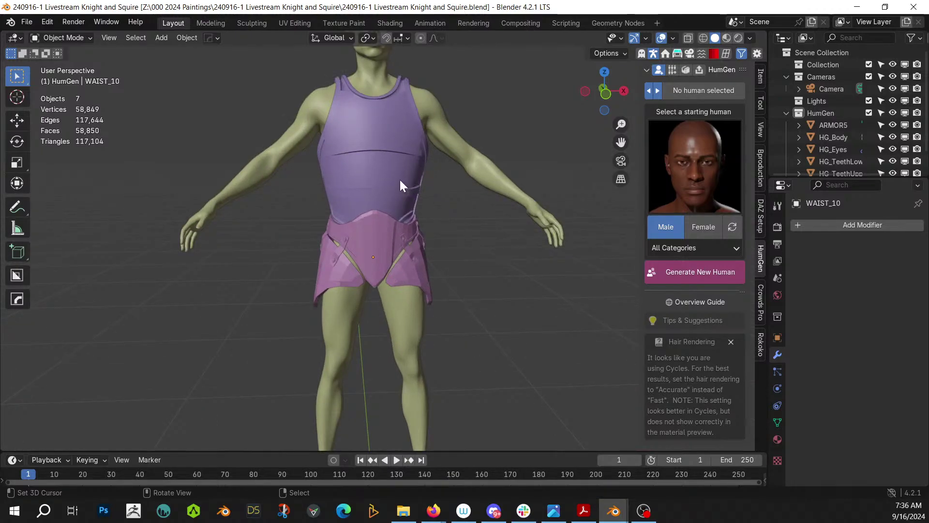
drag(525, 484, 499, 409)
key(KP_7)
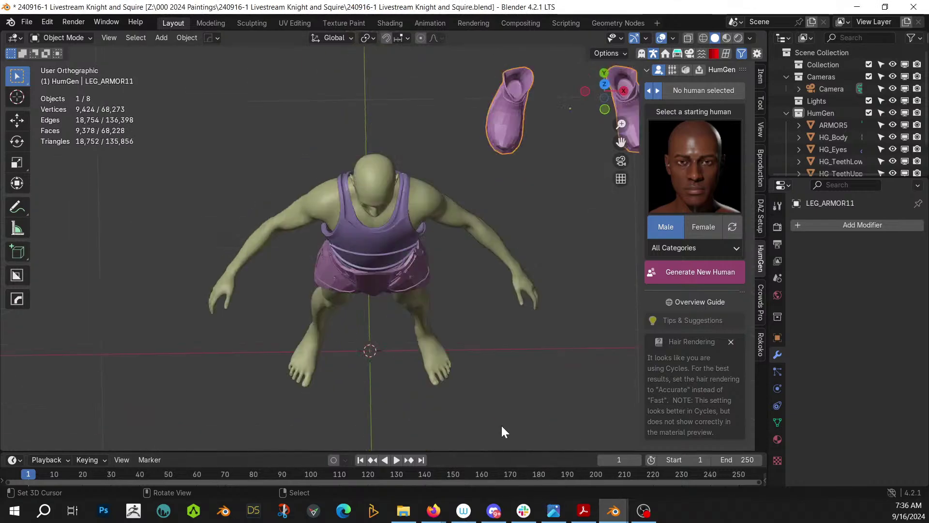
key(alt+g)
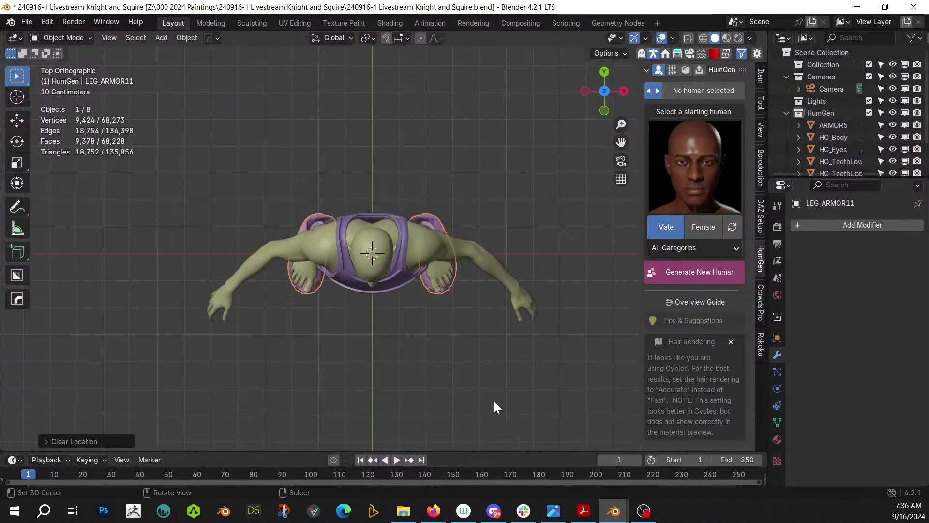
Raise the boots about 0.06 m along Z and shift them along Y to line up with the feet
middle_drag(493, 400, 542, 237)
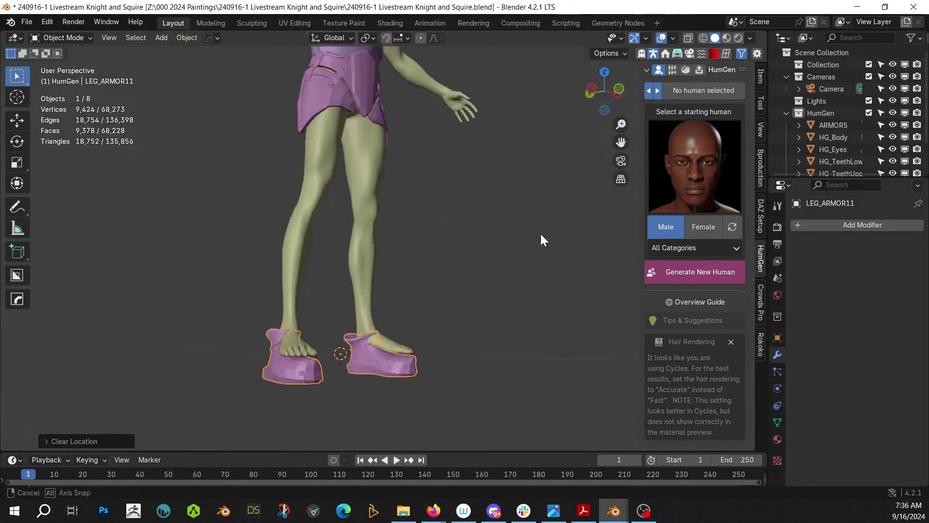
key(g)
key(z)
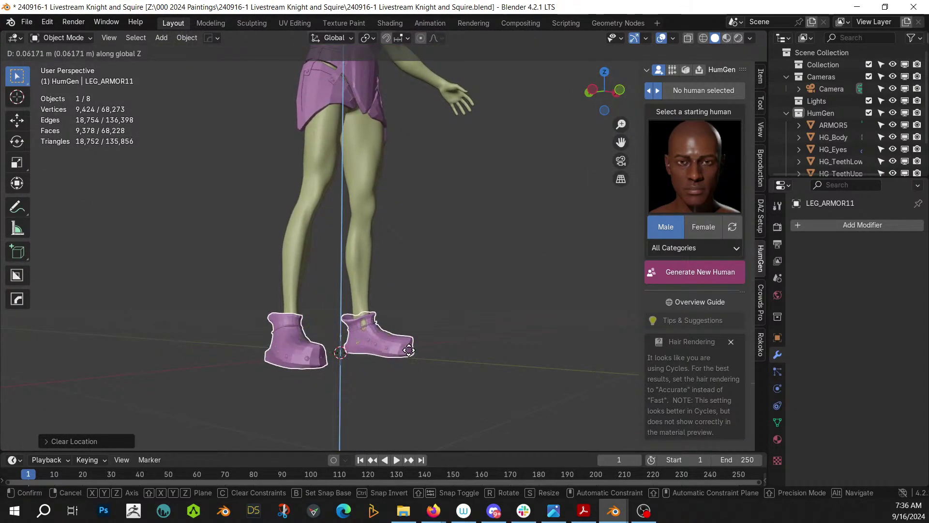
click(408, 349)
middle_drag(409, 350, 391, 363)
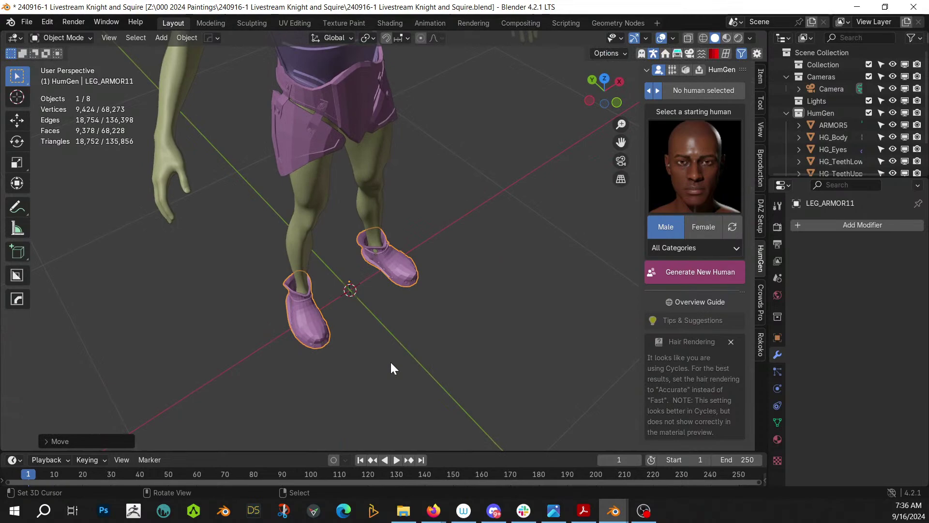
key(g)
key(y)
click(413, 324)
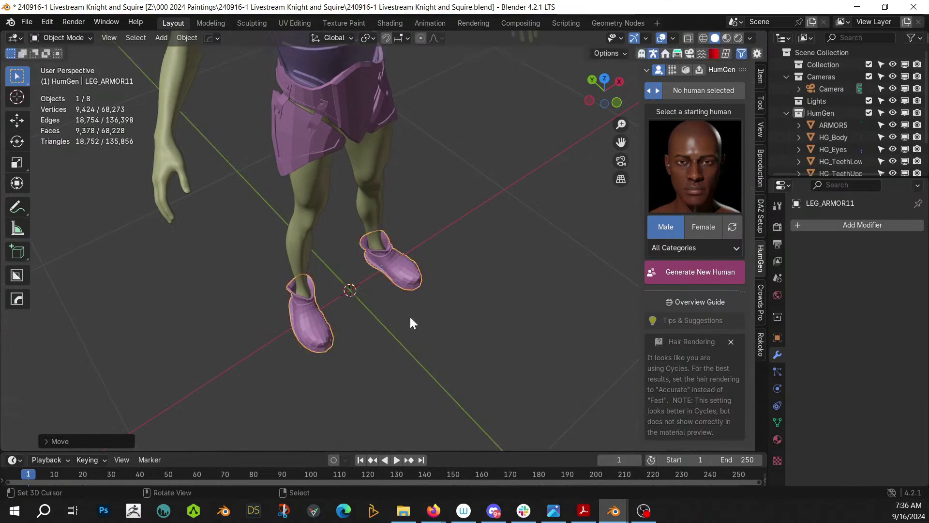
middle_drag(419, 315, 414, 289)
scroll(387, 242, up, 2)
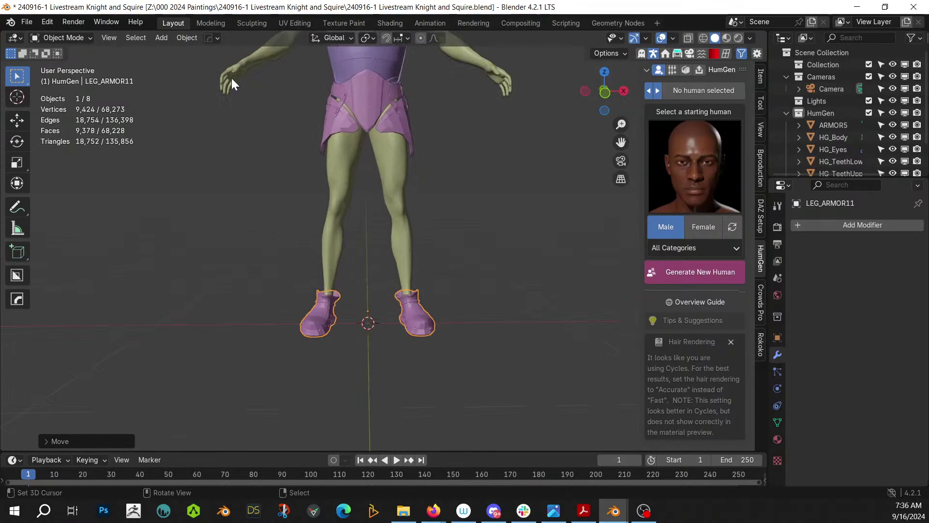
Delete all vertices of the boot on the figure's right foot, keeping only the left boot
click(81, 39)
click(68, 63)
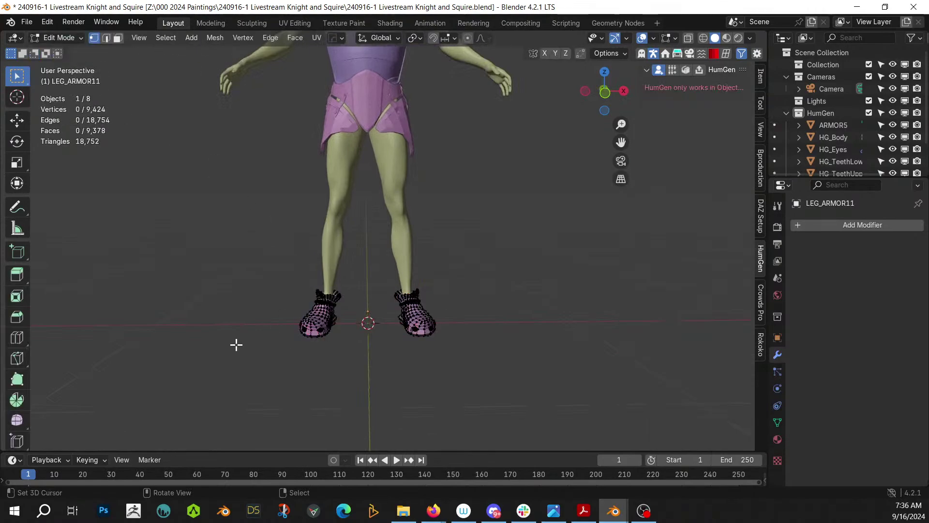
key(alt+z)
drag(257, 255, 361, 390)
key(x)
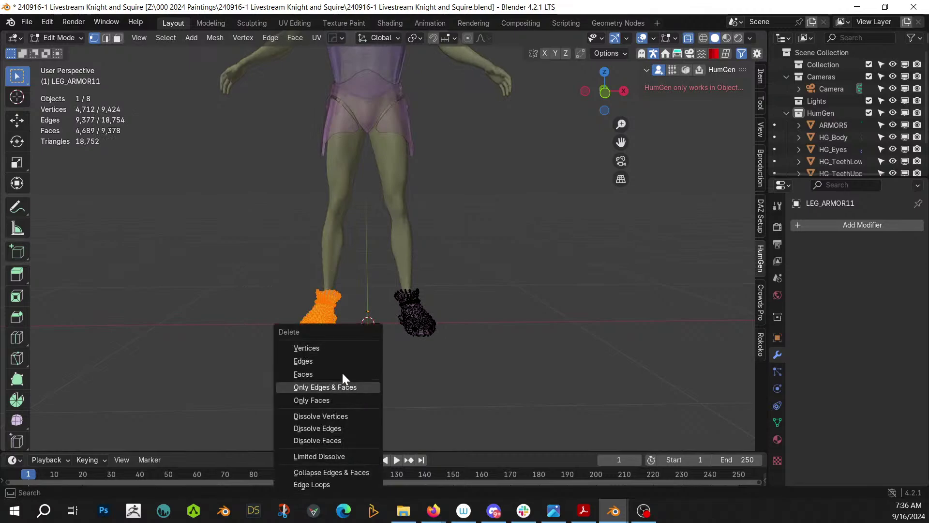
click(323, 348)
key(Tab)
scroll(395, 324, up, 3)
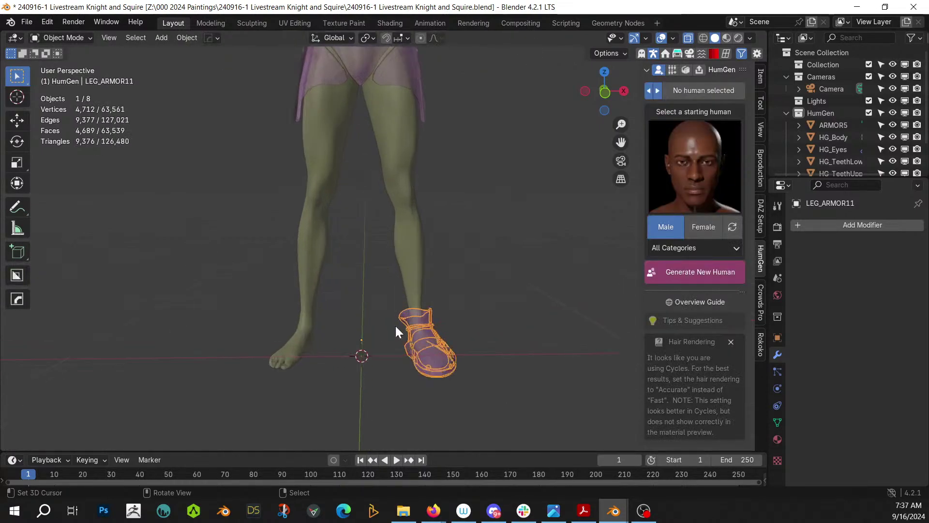
middle_drag(441, 359, 486, 378)
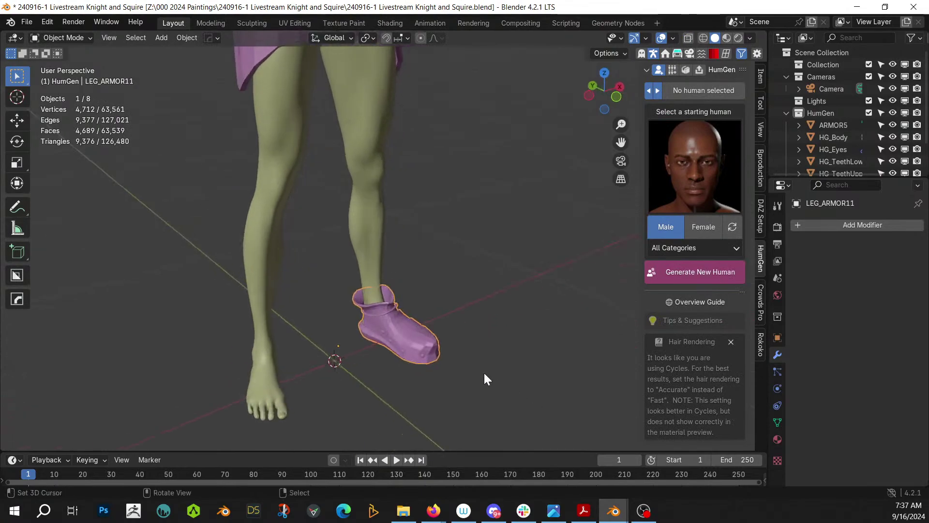
scroll(497, 406, up, 2)
key(s)
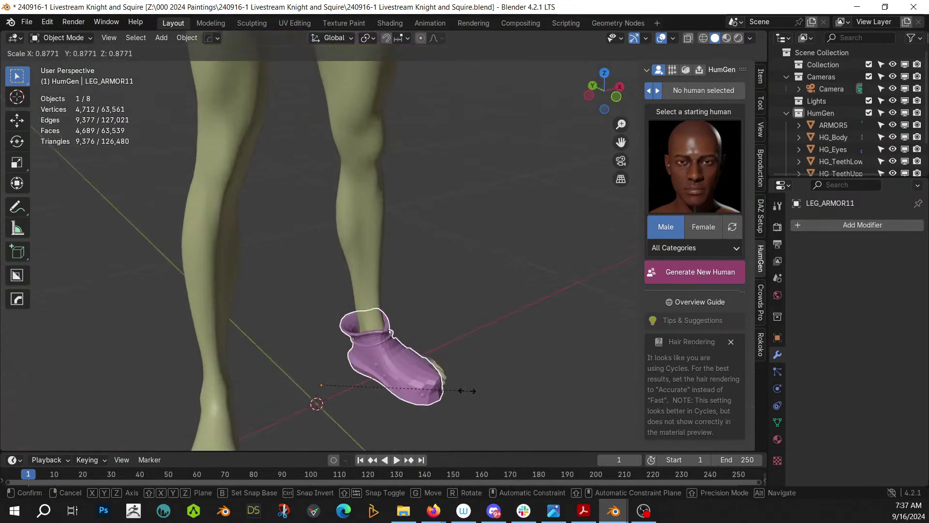
right_click(464, 390)
shift+right_click(464, 390)
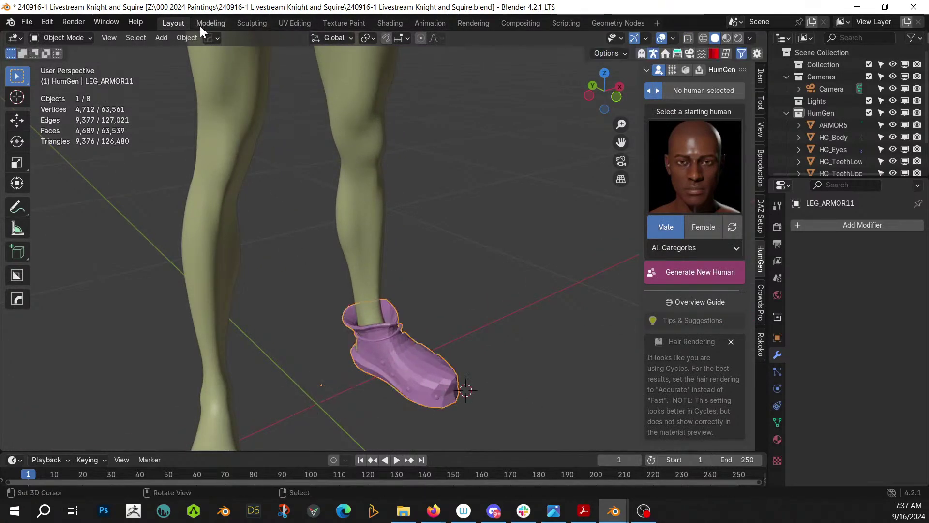
Set the boot's origin to its geometry and scale the boot down slightly to suit the foot
click(186, 39)
mouse_move(240, 65)
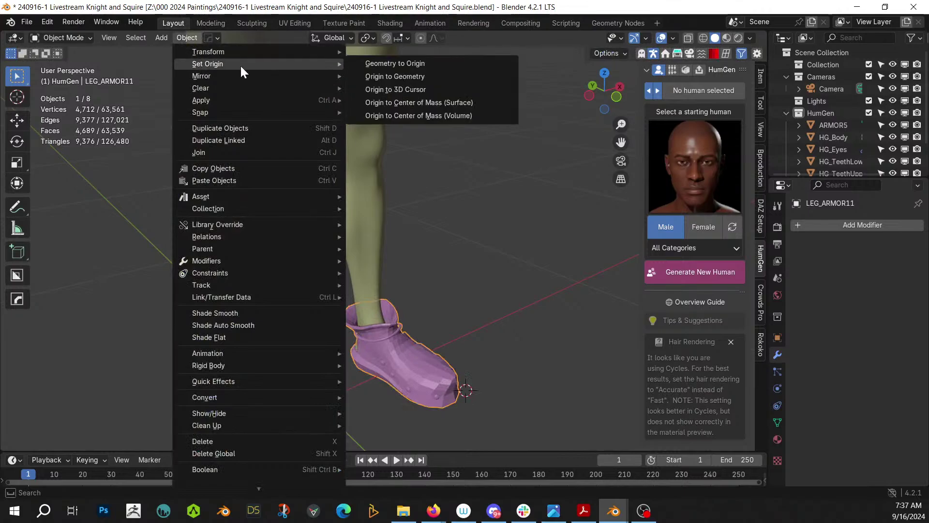
click(419, 76)
key(s)
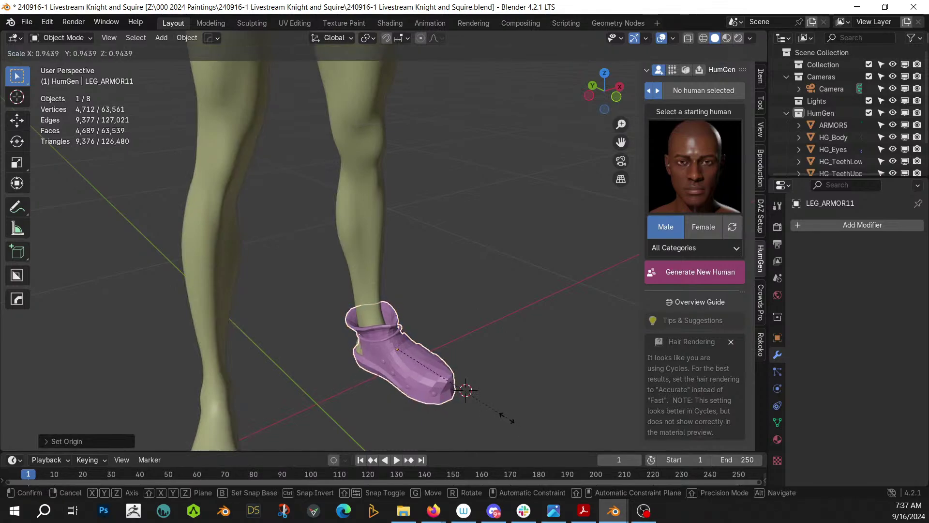
click(495, 412)
Rotate the boot about Z to follow the foot's direction and move it about 0.011 m along Y
middle_drag(484, 411, 380, 309)
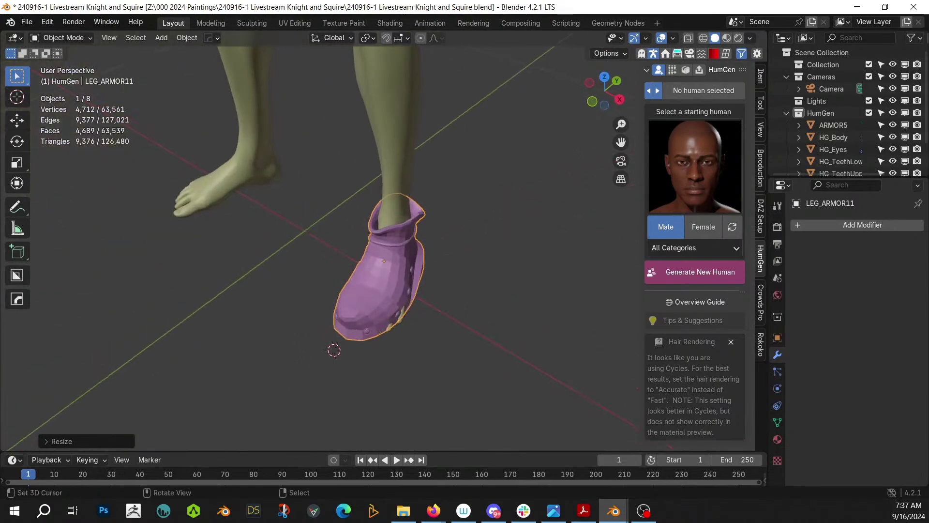
key(r)
key(z)
click(439, 324)
middle_drag(439, 324, 150, 320)
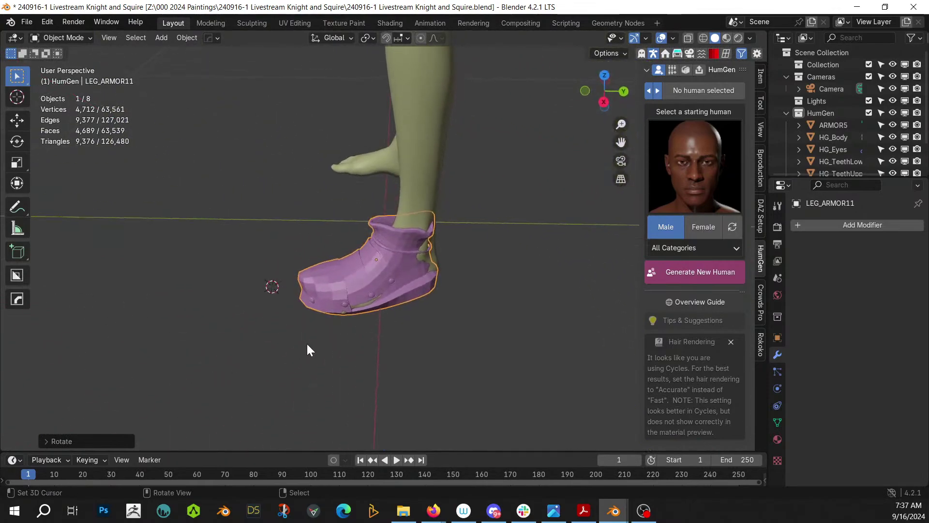
key(g)
key(y)
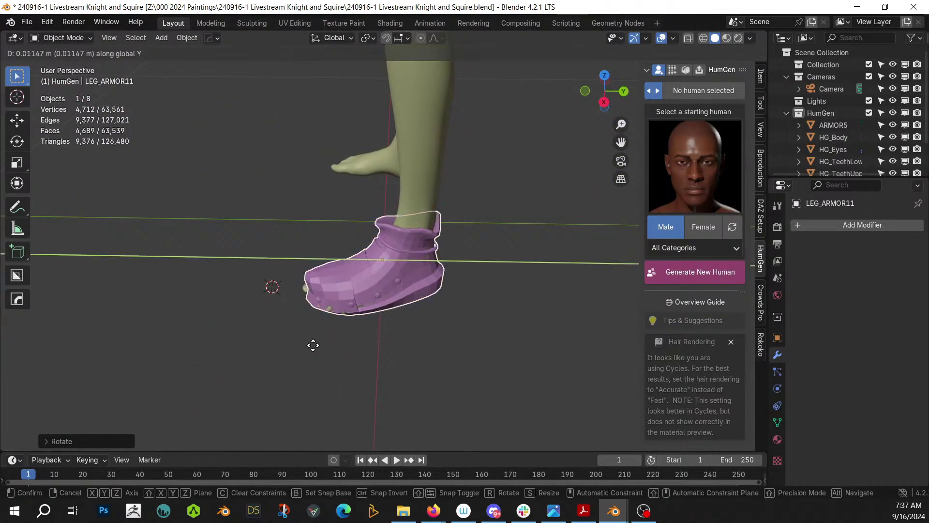
click(313, 345)
middle_drag(313, 345, 278, 250)
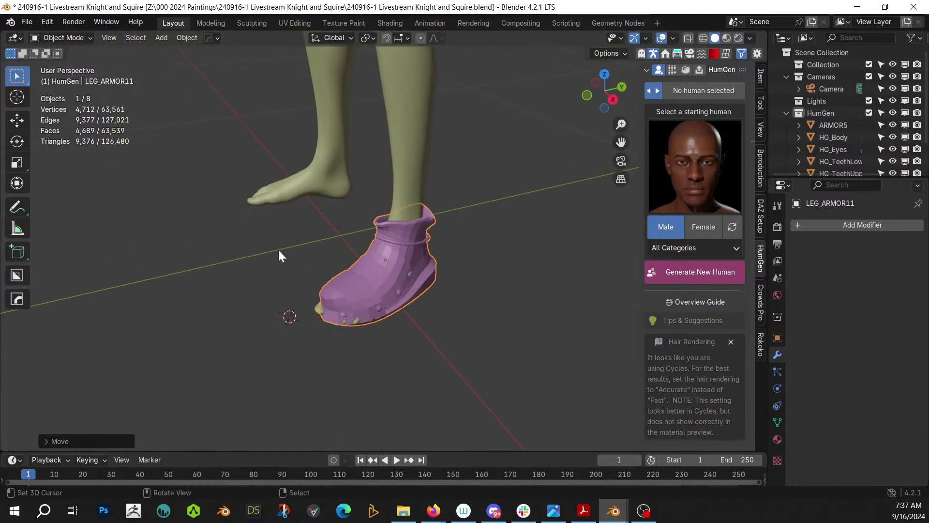
Apply the boot's object transform and switch it to Sculpt Mode
click(61, 39)
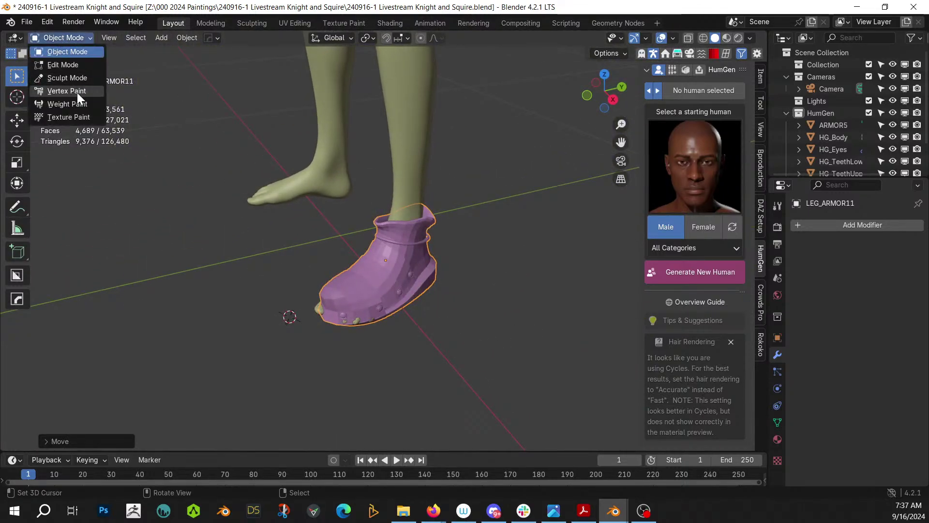
key(ctrl+a)
click(410, 285)
click(76, 38)
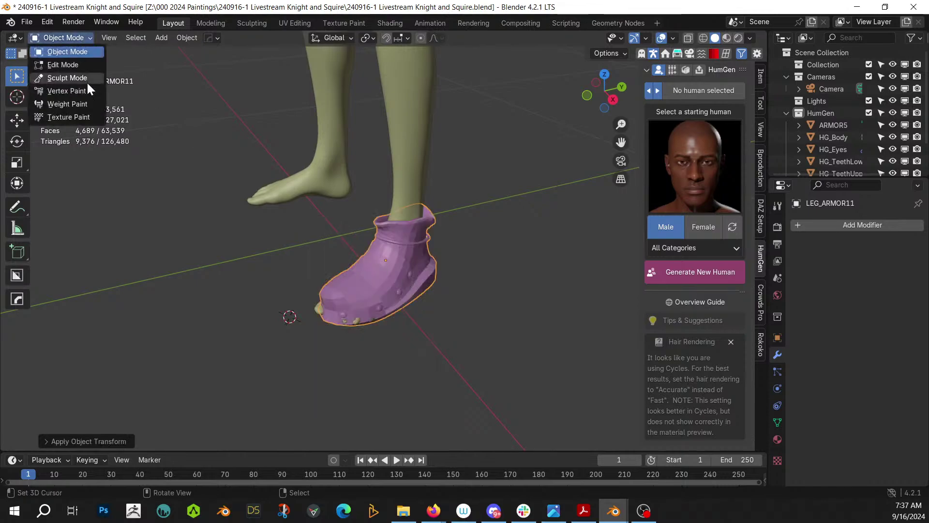
click(85, 79)
Pull the boot's toe area over the exposed toes with Elastic Deform, reducing the brush radius to 97 px
middle_drag(339, 291, 373, 338)
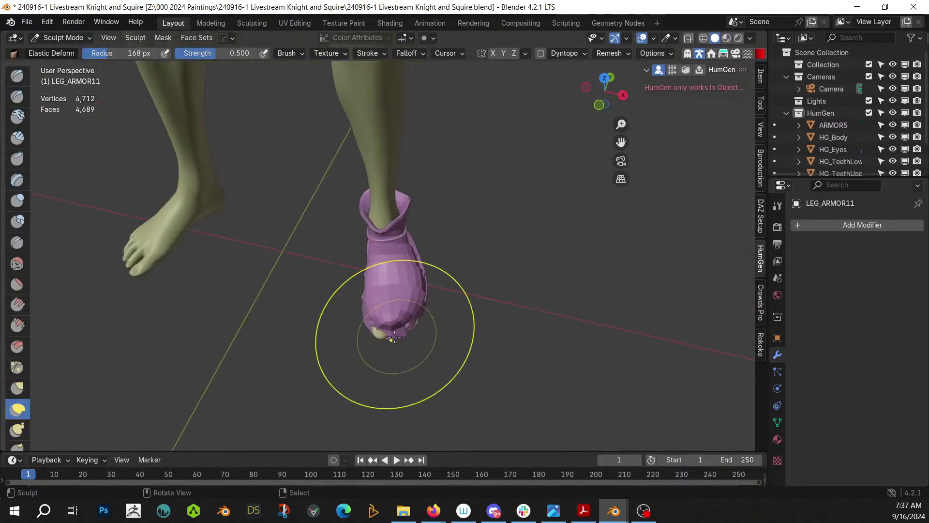
mouse_move(377, 327)
mouse_down()
mouse_move(379, 357)
mouse_move(405, 307)
mouse_move(424, 323)
mouse_up()
key(bracketleft)
key(bracketleft)
key(bracketleft)
key(bracketleft)
key(bracketleft)
mouse_move(424, 322)
middle_down()
mouse_move(424, 280)
mouse_move(451, 309)
mouse_move(389, 272)
middle_up()
drag(388, 272, 397, 269)
middle_drag(398, 270, 373, 293)
Pull the boot's heel over the exposed skin and adjust the ankle cuff with Elastic Deform
drag(321, 311, 291, 323)
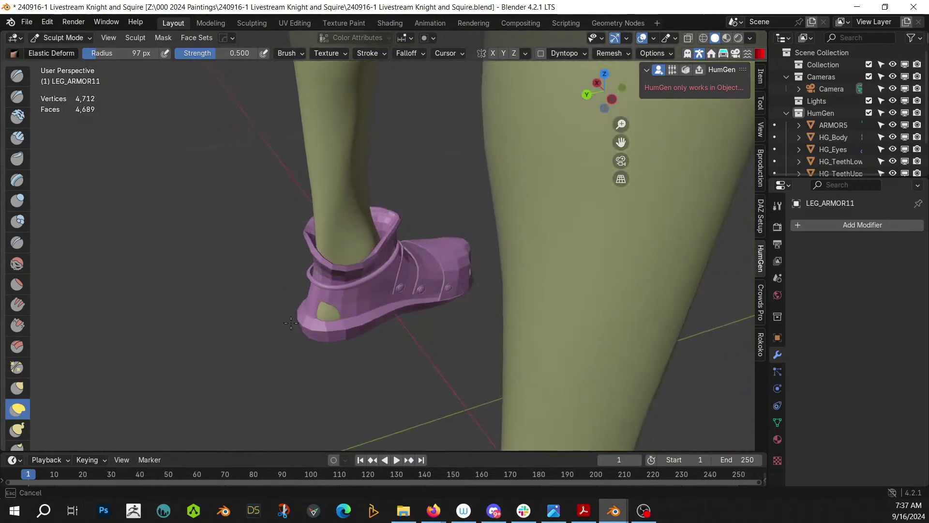
middle_drag(338, 318, 395, 312)
drag(378, 323, 392, 332)
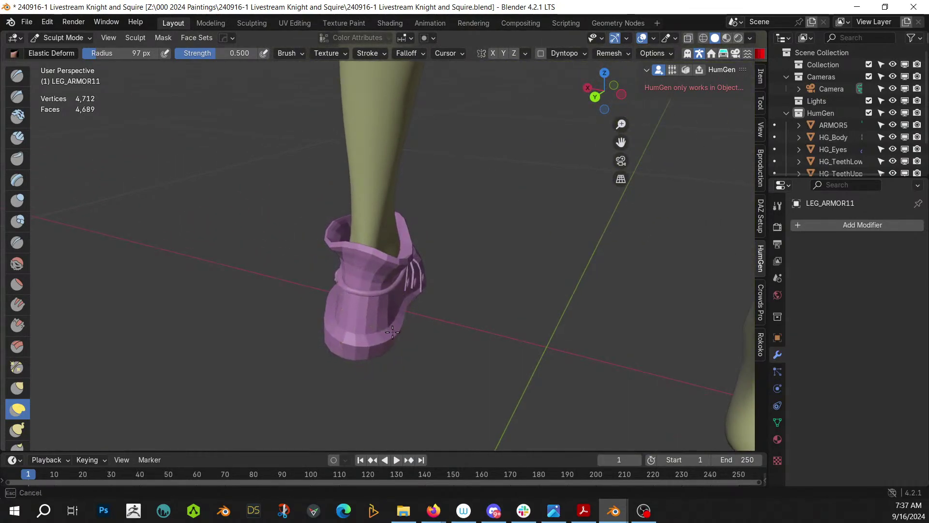
drag(409, 253, 414, 251)
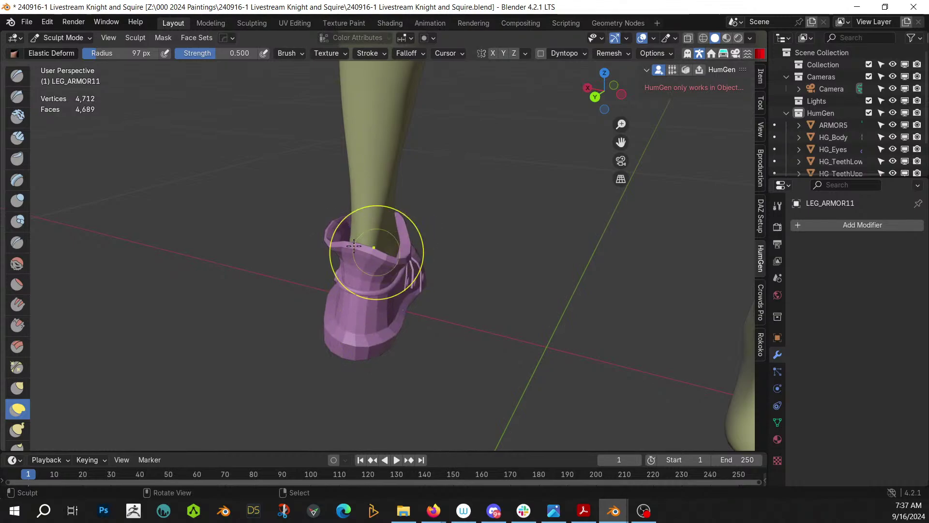
Reshape the boot's ankle cuff, side and heel around the ankle with Elastic Deform strokes
middle_drag(336, 235, 363, 212)
drag(345, 219, 371, 208)
drag(364, 252, 352, 269)
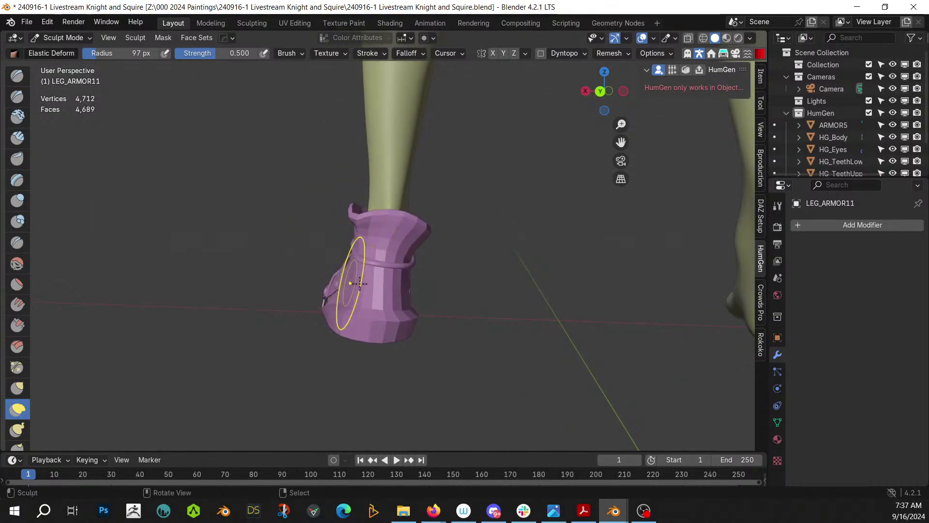
mouse_move(352, 270)
middle_down()
mouse_move(387, 272)
mouse_move(374, 306)
mouse_move(322, 298)
middle_up()
mouse_move(322, 297)
mouse_down()
mouse_move(303, 308)
mouse_move(293, 298)
mouse_up()
mouse_move(293, 298)
middle_down()
mouse_move(508, 354)
mouse_move(473, 274)
middle_up()
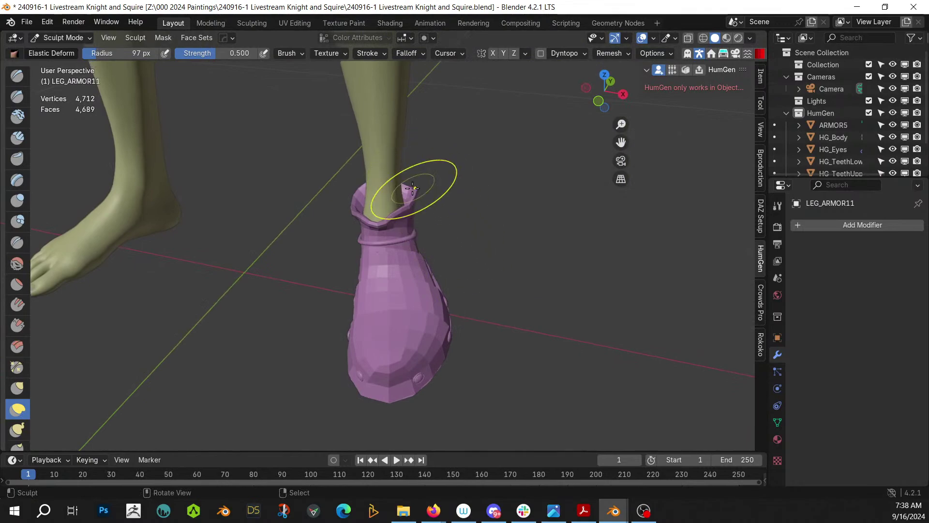
drag(405, 191, 409, 192)
middle_drag(410, 192, 228, 182)
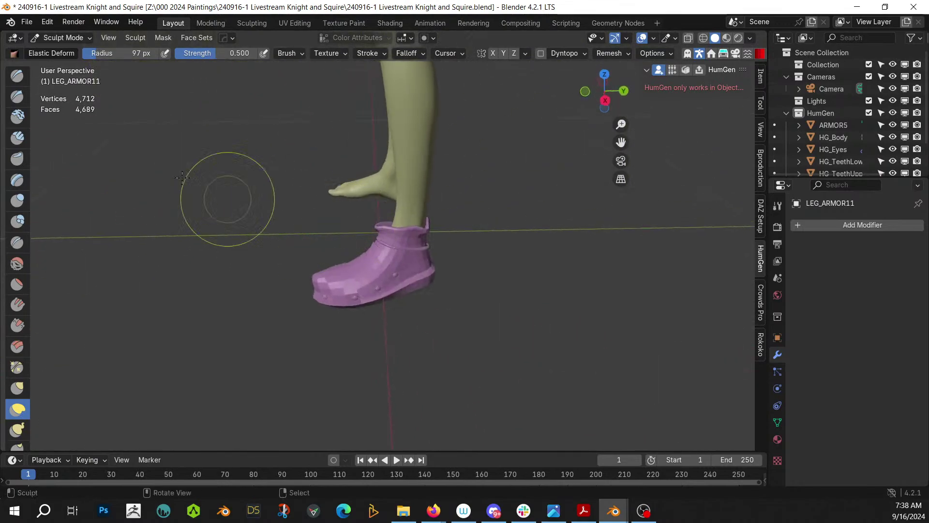
Return to Object Mode, mirror the boot across the body along X onto the other foot, and save the file
click(65, 37)
click(67, 51)
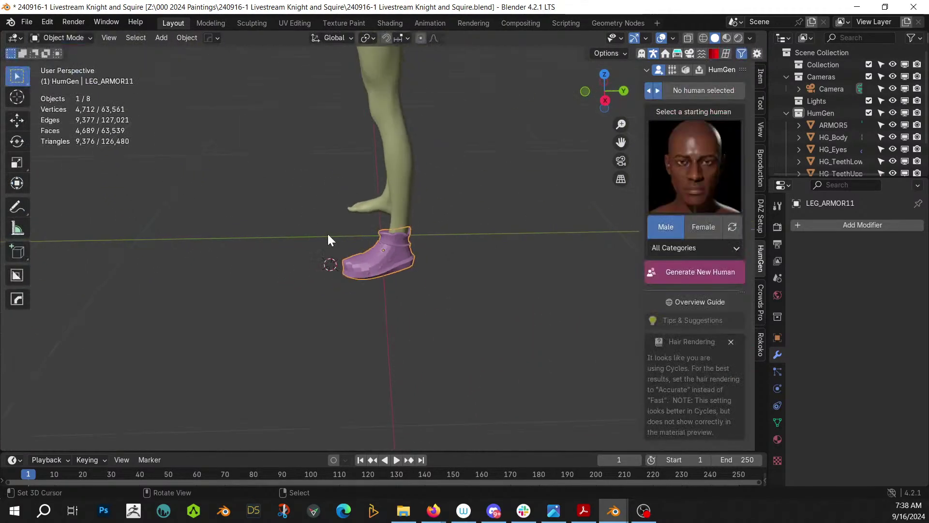
middle_drag(327, 232, 408, 237)
shift+click(387, 168)
key(alt+x)
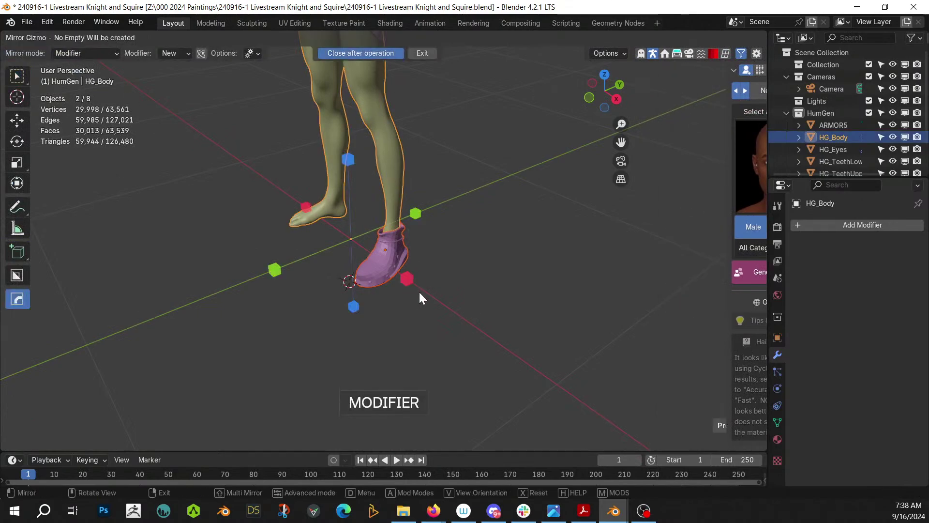
click(405, 278)
middle_drag(442, 297, 417, 391)
scroll(513, 256, down, 3)
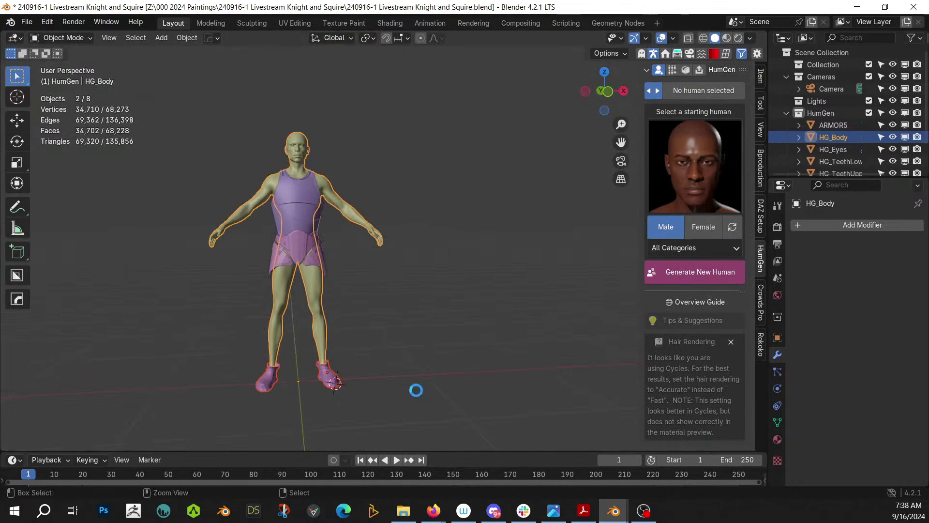
key(ctrl+s)
Mirror the body mesh onto itself along X with a Mirror modifier
click(310, 293)
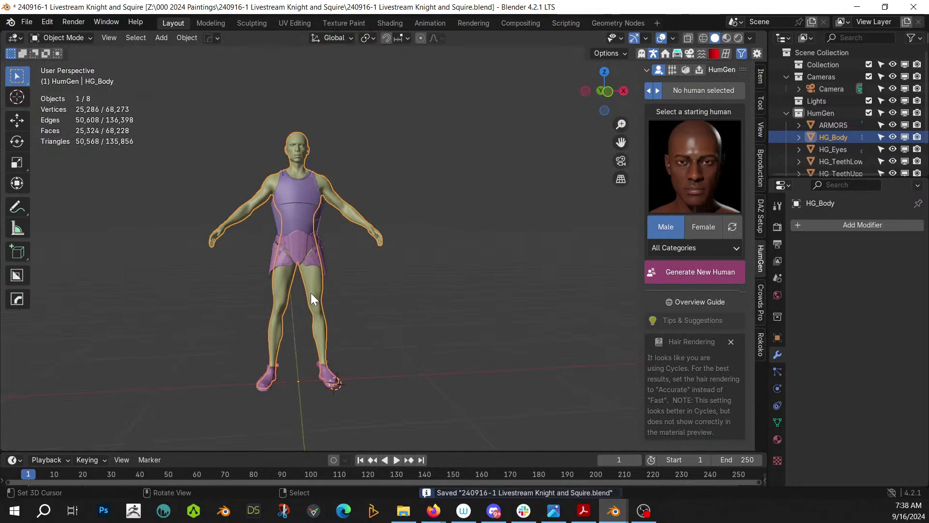
key(shift+alt+x)
click(382, 378)
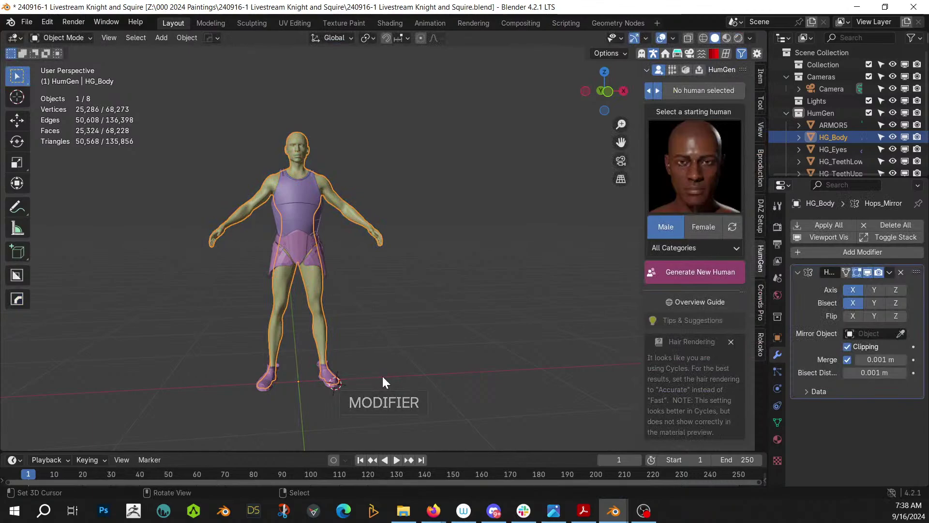
Open the body mesh in Edit Mode and isolate it in Local View
scroll(383, 382, up, 5)
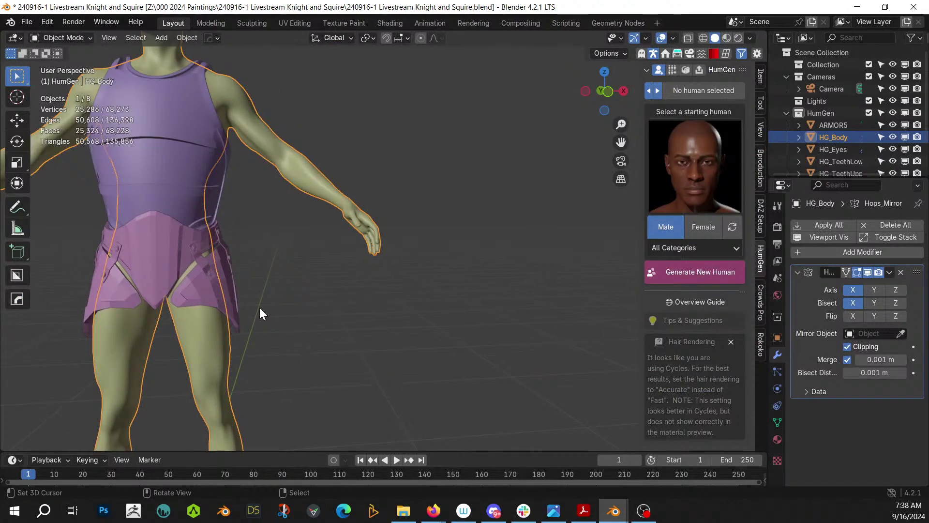
scroll(259, 307, down, 5)
middle_drag(390, 167, 420, 308)
scroll(405, 370, up, 1)
key(Tab)
scroll(402, 293, up, 2)
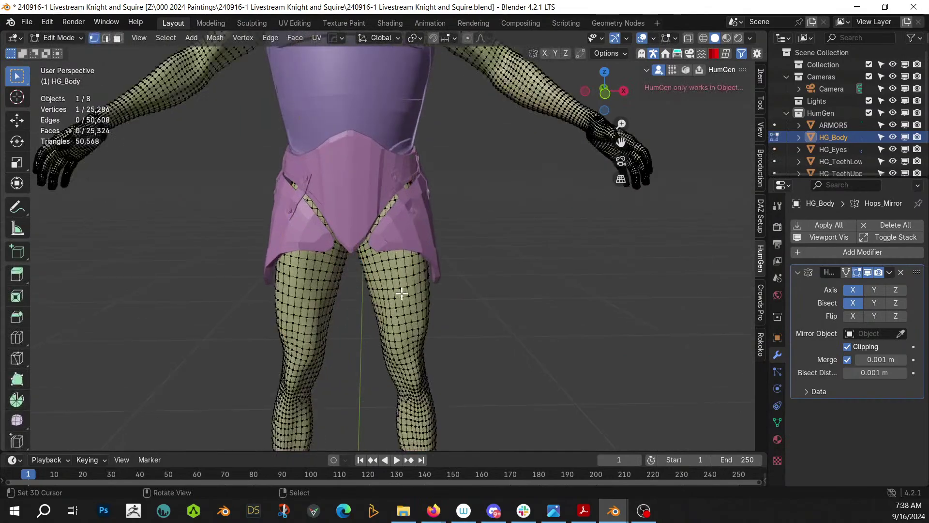
key(KP_Divide)
scroll(399, 292, up, 3)
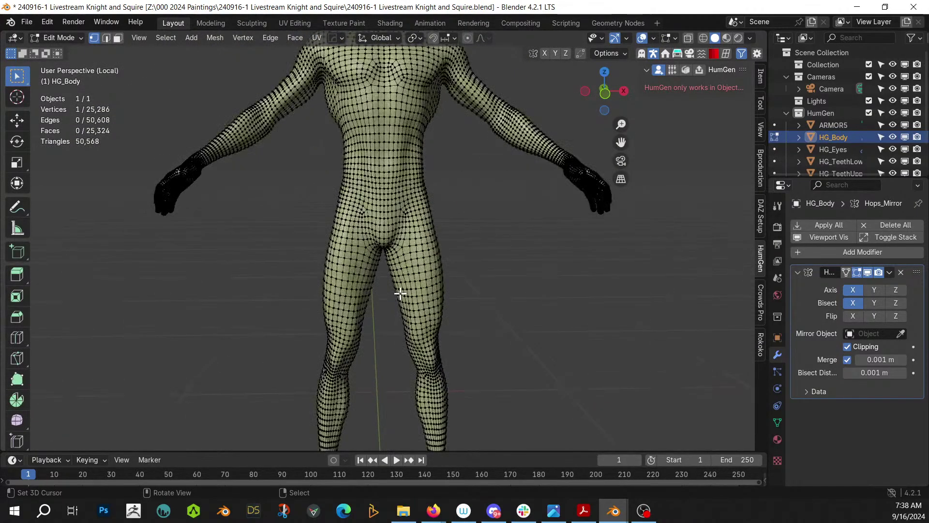
scroll(400, 292, up, 2)
Hide the face loop around the waist, hips and thigh tops, and select one leg's linked faces to check the separation
key(3)
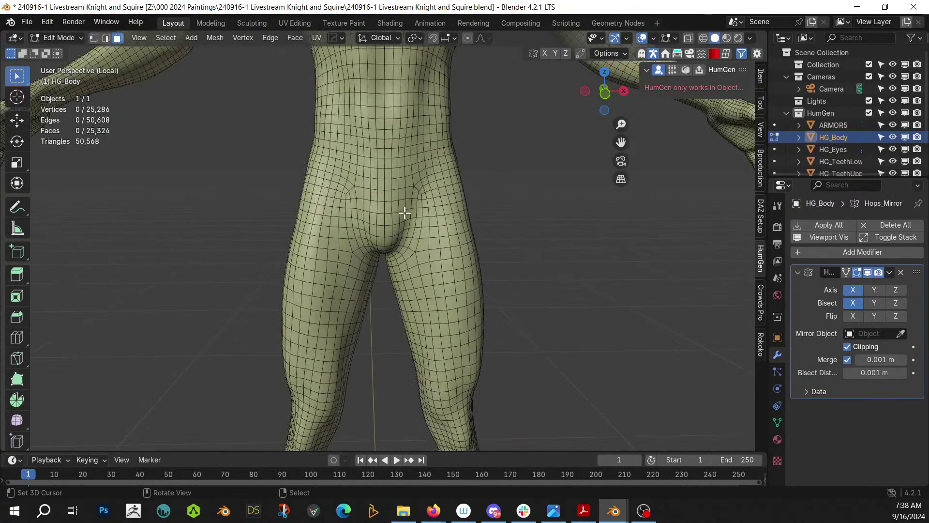
alt+click(412, 248)
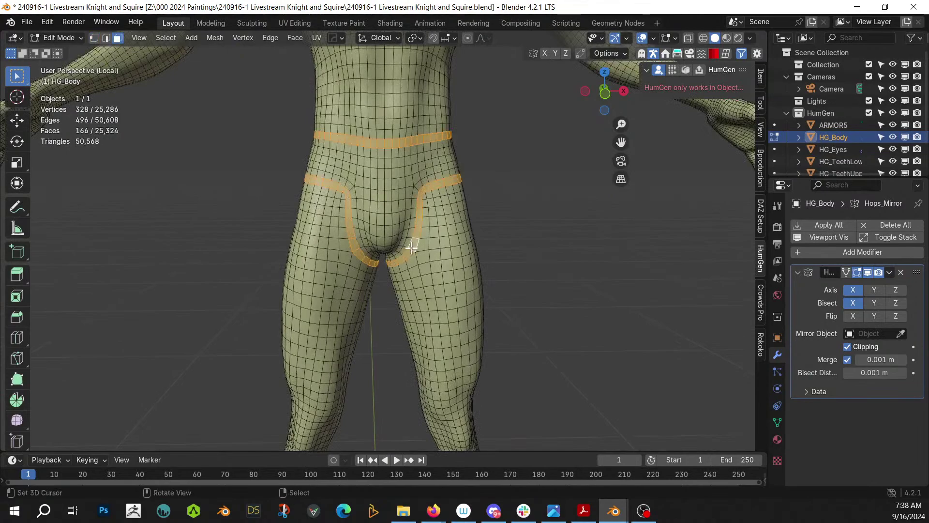
key(j)
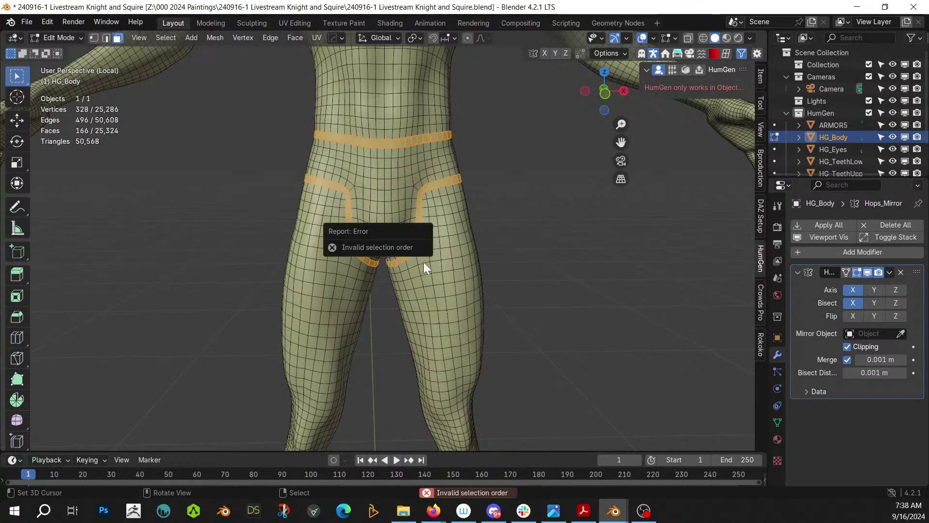
key(x)
click(435, 284)
key(l)
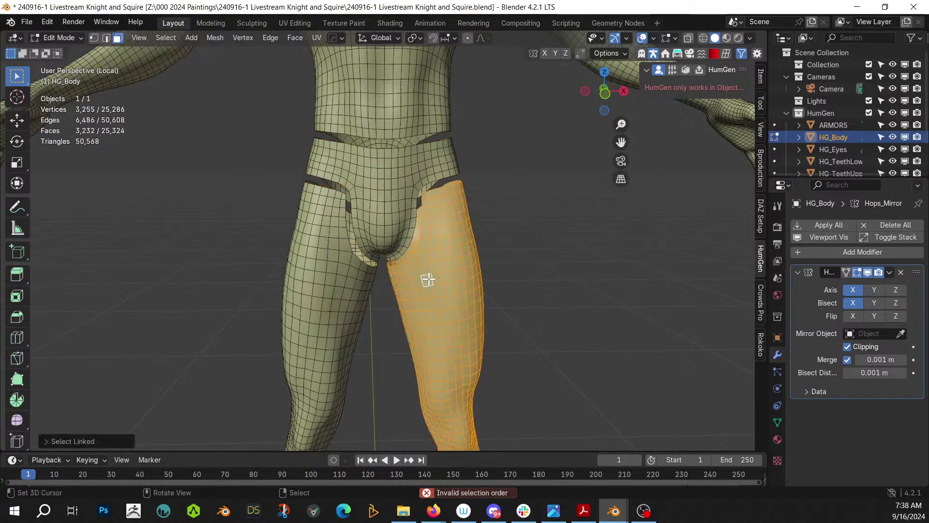
Hide the face loop around the ankles, select the linked leg faces above the foot, and return to Object Mode outside Local View
scroll(428, 279, down, 3)
shift+middle_drag(499, 336, 460, 181)
key(alt+a)
middle_drag(487, 271, 381, 176)
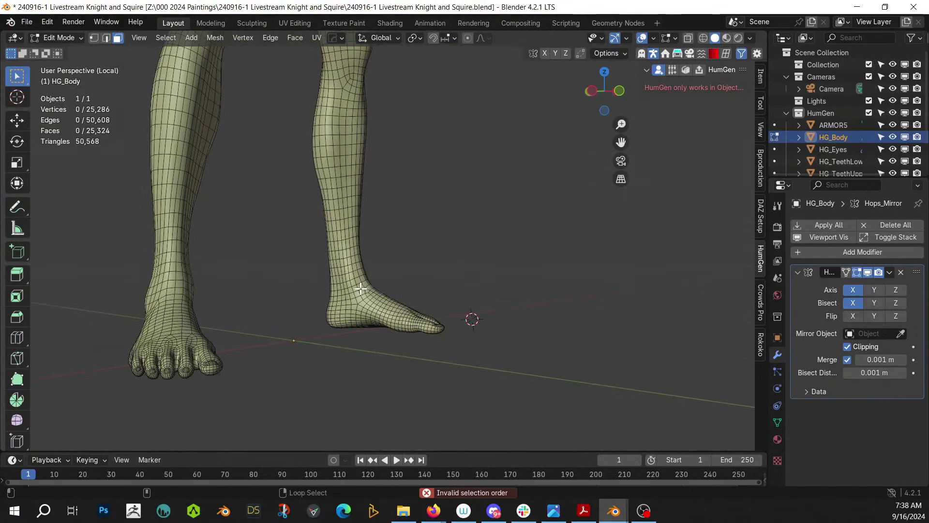
key(h)
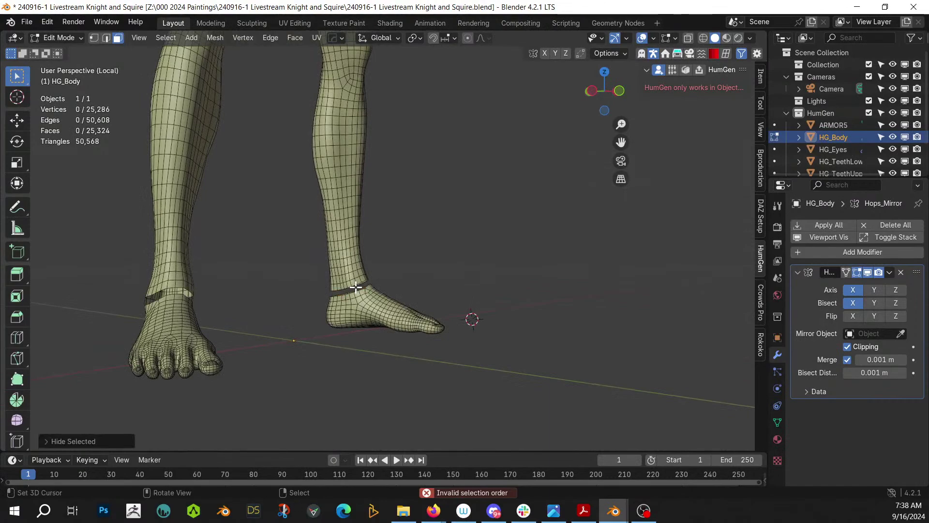
middle_drag(356, 287, 365, 234)
key(l)
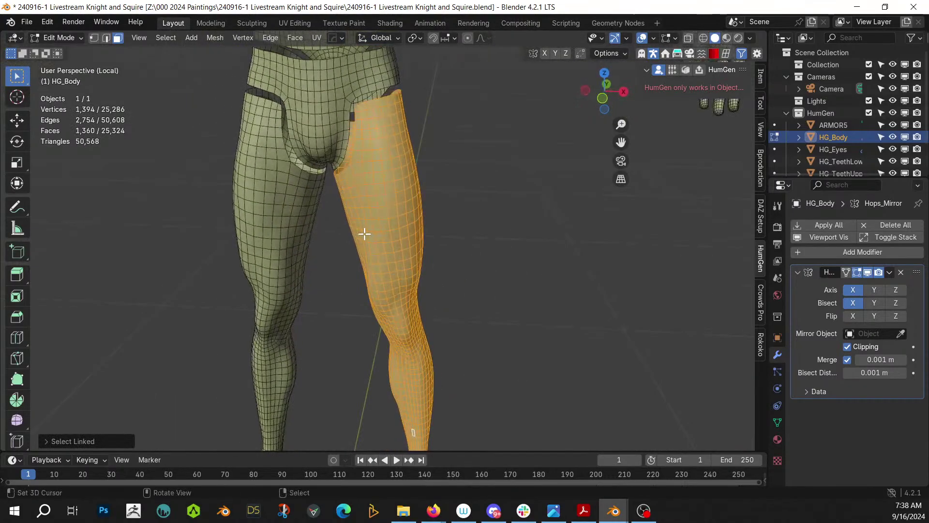
key(Tab)
key(KP_Divide)
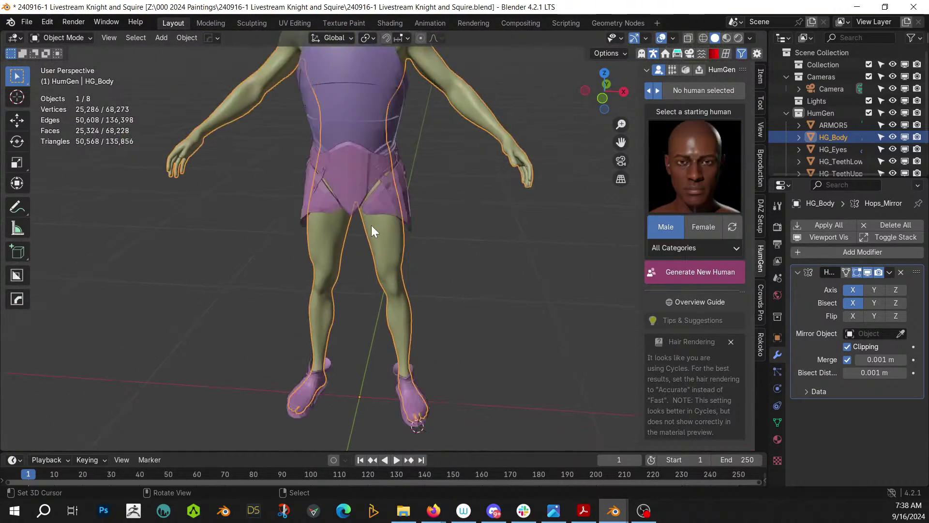
Try Random Panels on the selected leg faces with the Radial solver and inspect the paneling
shift+middle_drag(403, 327, 362, 283)
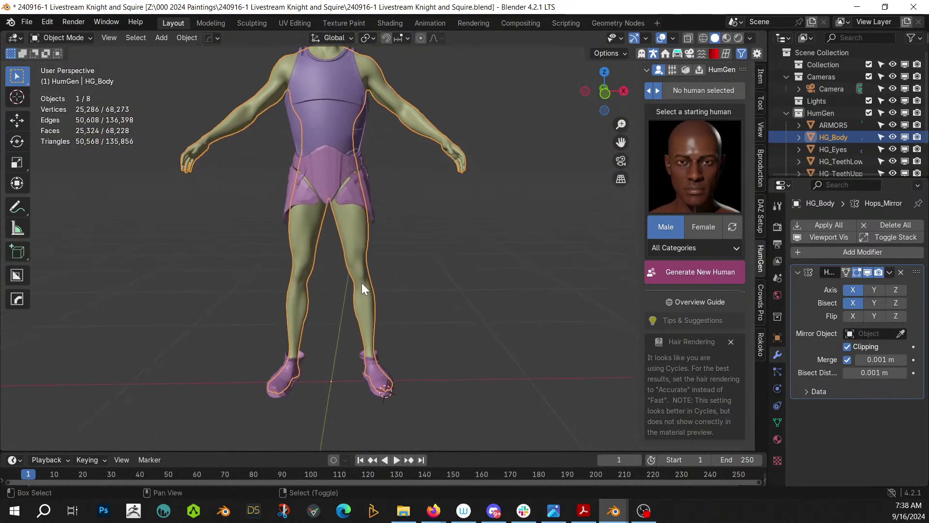
key(shift+alt+f)
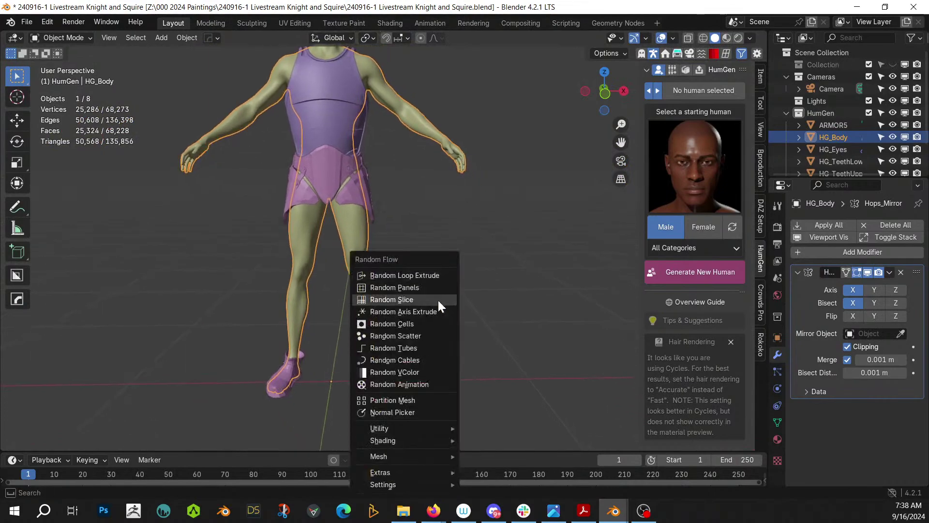
click(418, 286)
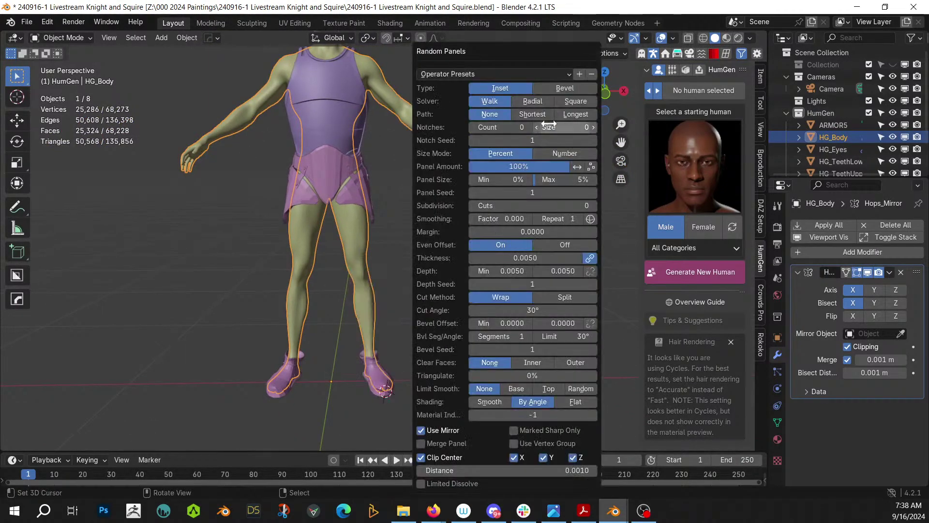
click(533, 100)
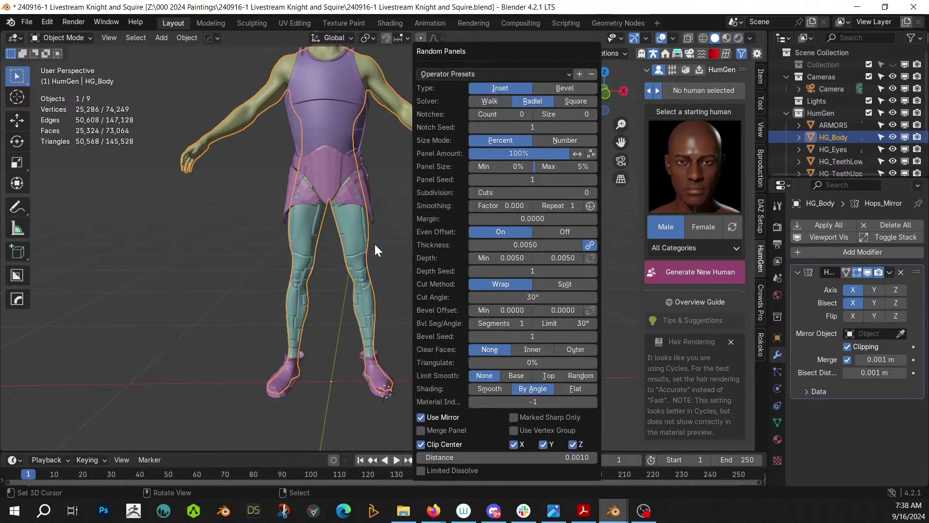
middle_drag(463, 274, 693, 251)
scroll(497, 271, up, 3)
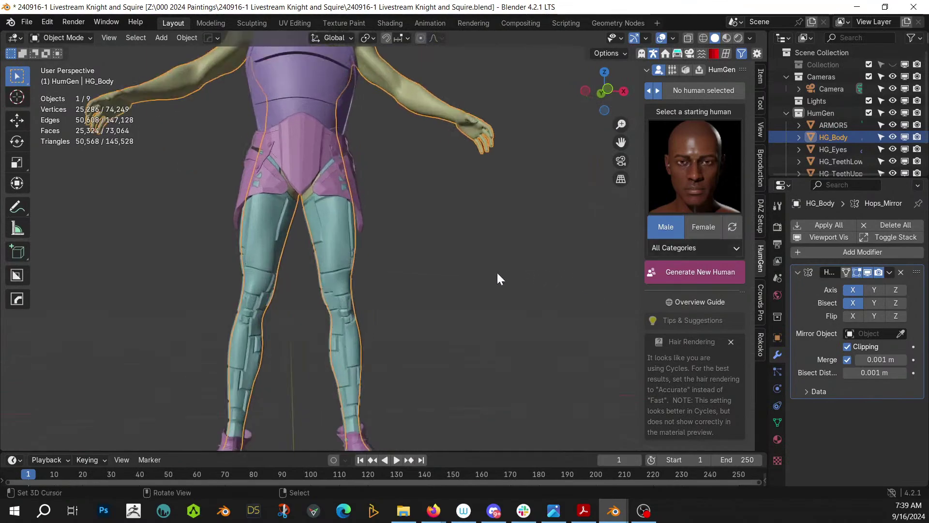
middle_drag(497, 271, 359, 251)
scroll(473, 227, up, 3)
scroll(383, 291, down, 2)
Select the block of faces covering the kneecap by outlining it with shortest paths and filling the middle with Circle Select
key(Tab)
scroll(441, 263, up, 3)
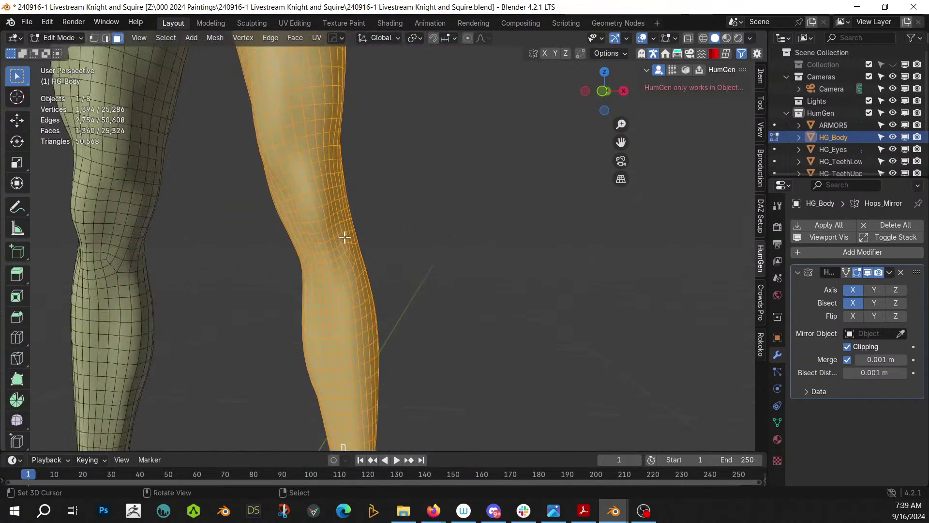
scroll(343, 237, up, 1)
middle_drag(307, 215, 319, 260)
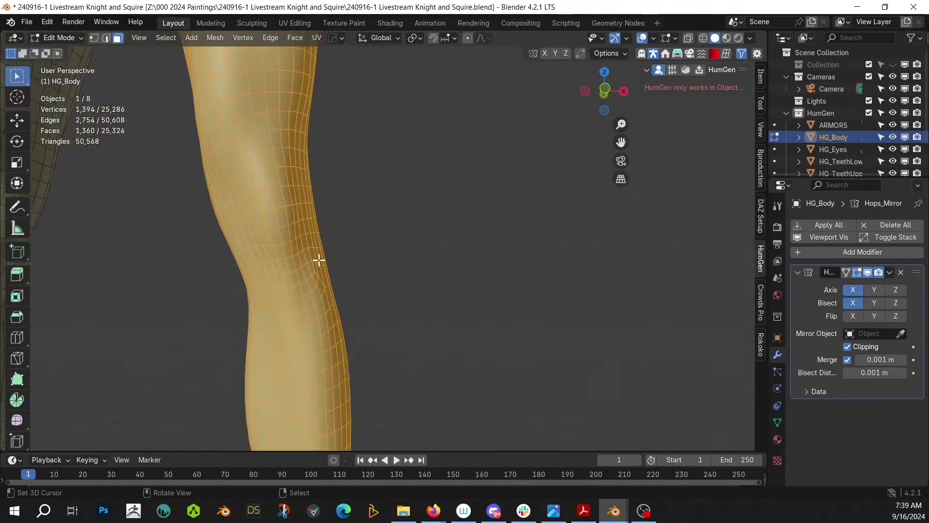
click(266, 280)
middle_drag(311, 269, 380, 271)
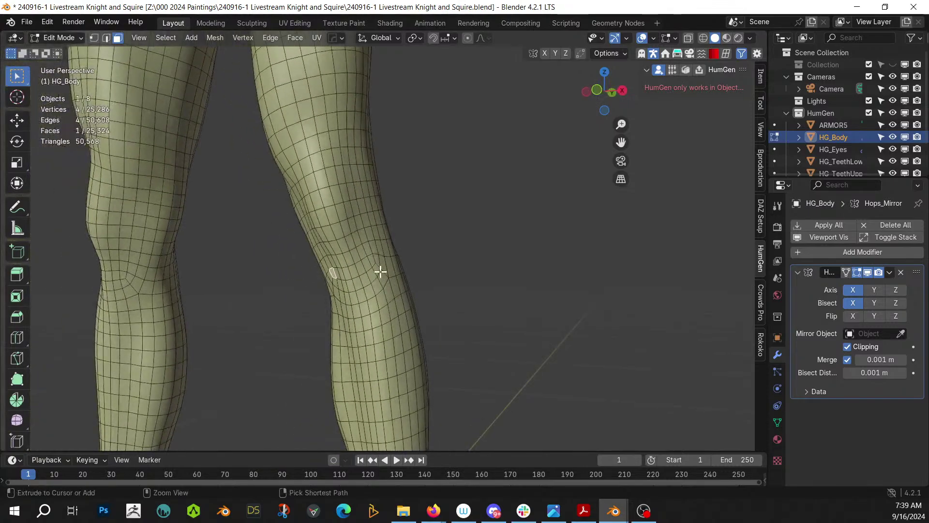
ctrl+click(372, 261)
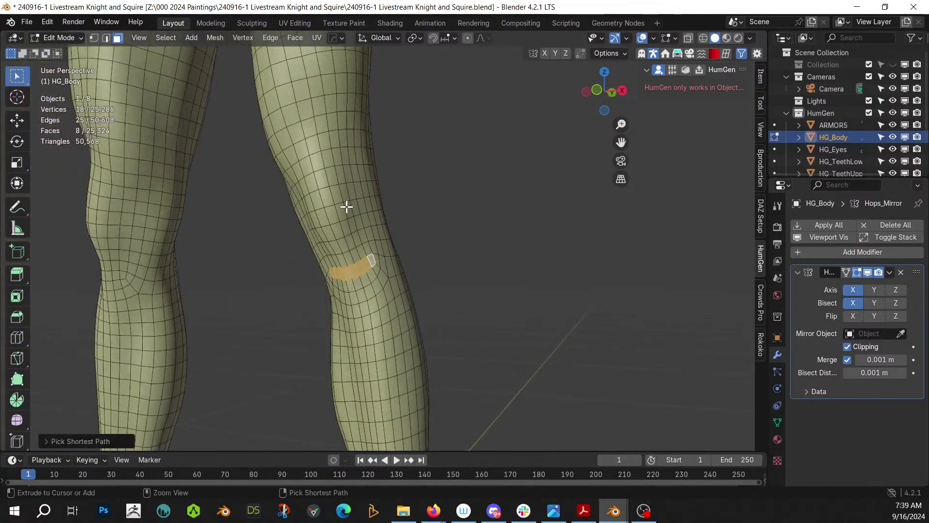
ctrl+click(355, 206)
middle_drag(353, 207, 365, 208)
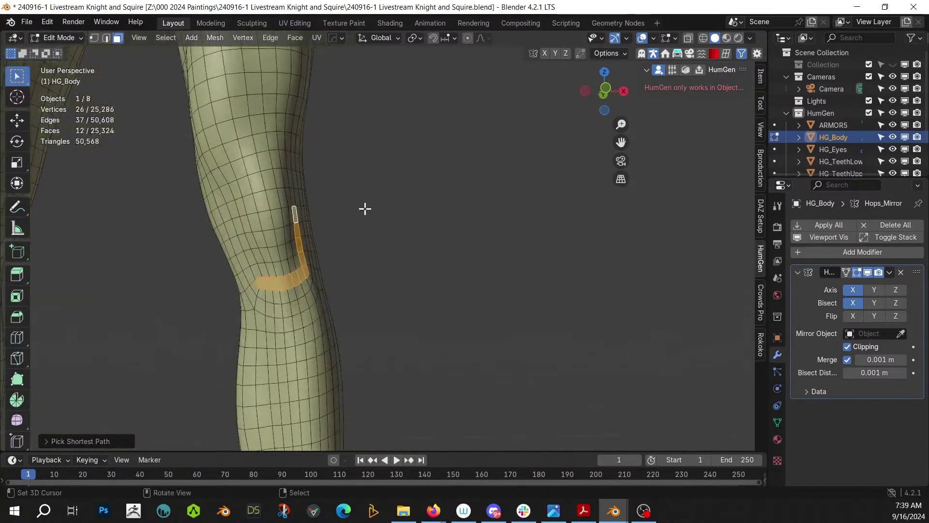
ctrl+click(238, 224)
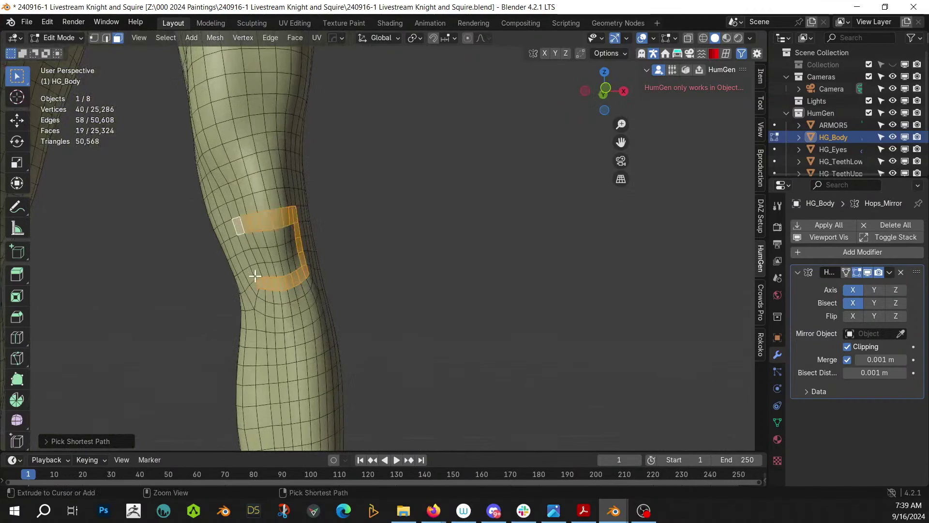
key(c)
drag(278, 264, 264, 254)
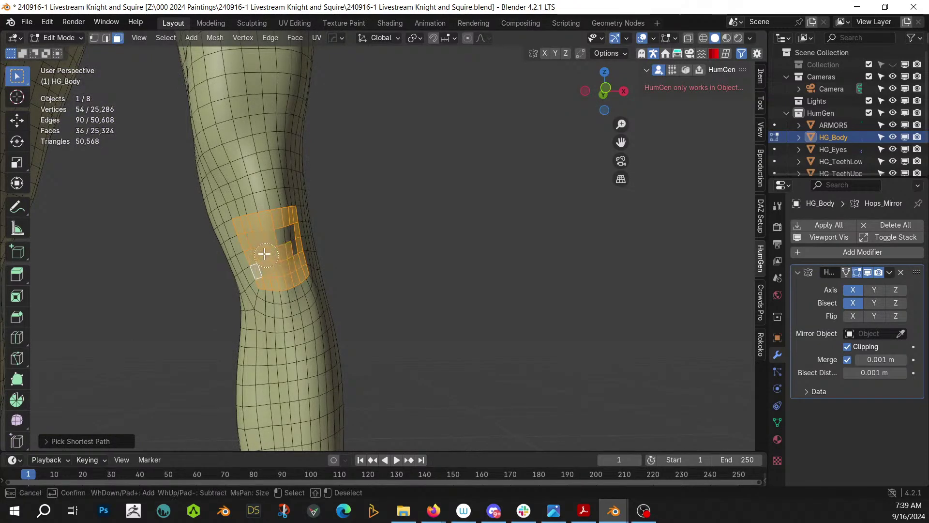
key(Escape)
Grow the kneecap face selection twice and hide those faces
scroll(419, 283, down, 2)
mouse_move(417, 283)
middle_down()
mouse_move(363, 292)
mouse_move(400, 293)
middle_up()
key(ctrl+KP_Add)
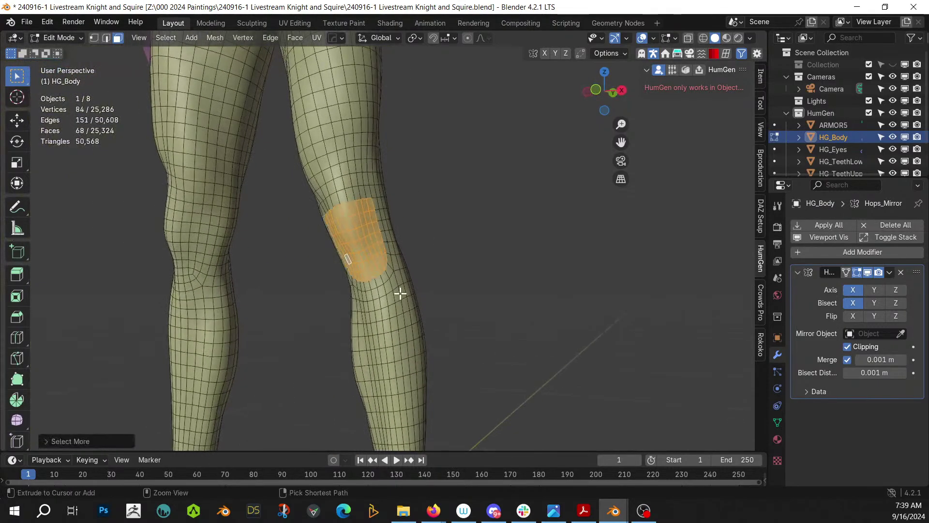
key(ctrl+KP_Add)
scroll(338, 269, up, 2)
middle_drag(339, 269, 338, 379)
key(h)
Return to Object Mode and try to generate Random Panels from the body
scroll(342, 257, down, 2)
key(Tab)
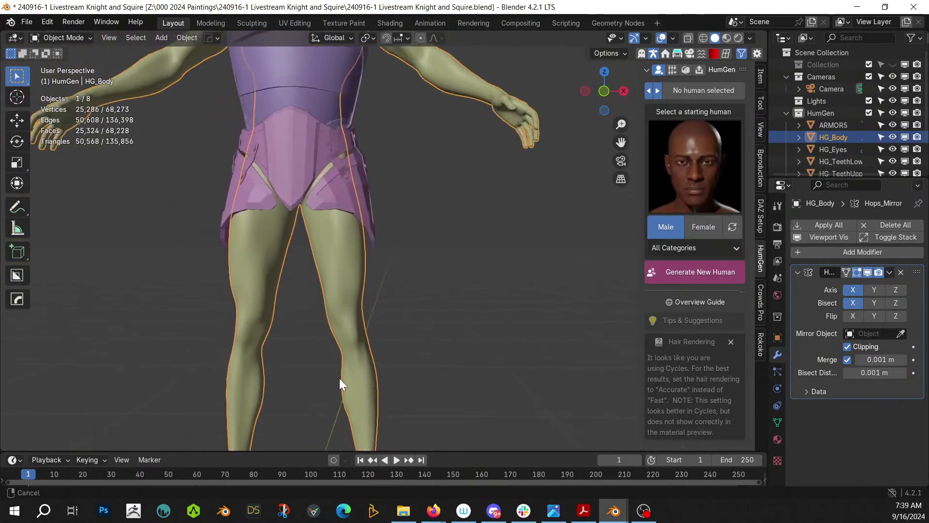
key(shift+q)
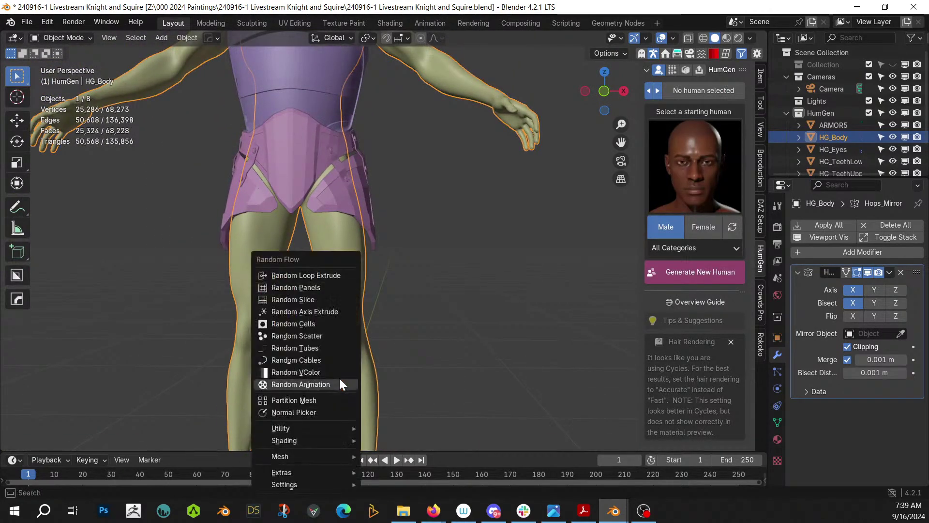
click(314, 289)
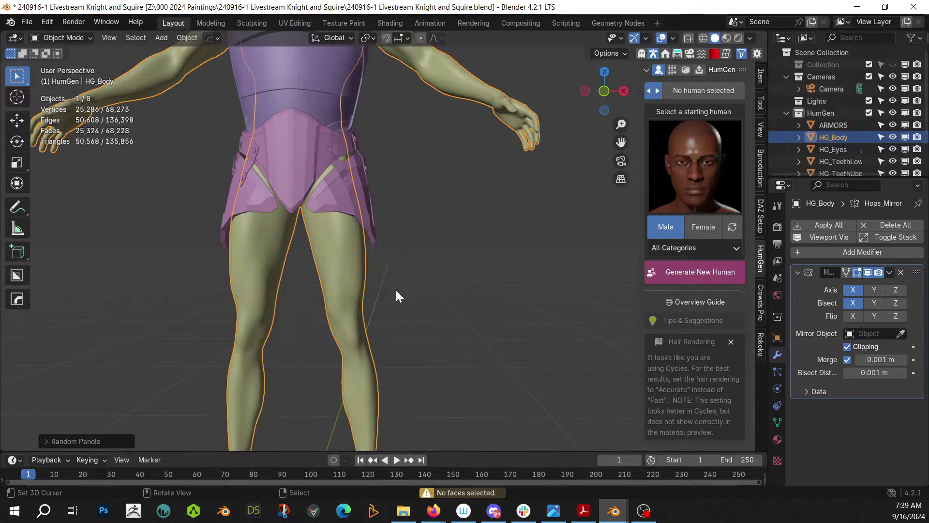
Select the linked visible faces of the body in Edit Mode and generate Random Panels from them in Object Mode with panel seed 2
key(shift+q)
key(Escape)
key(Tab)
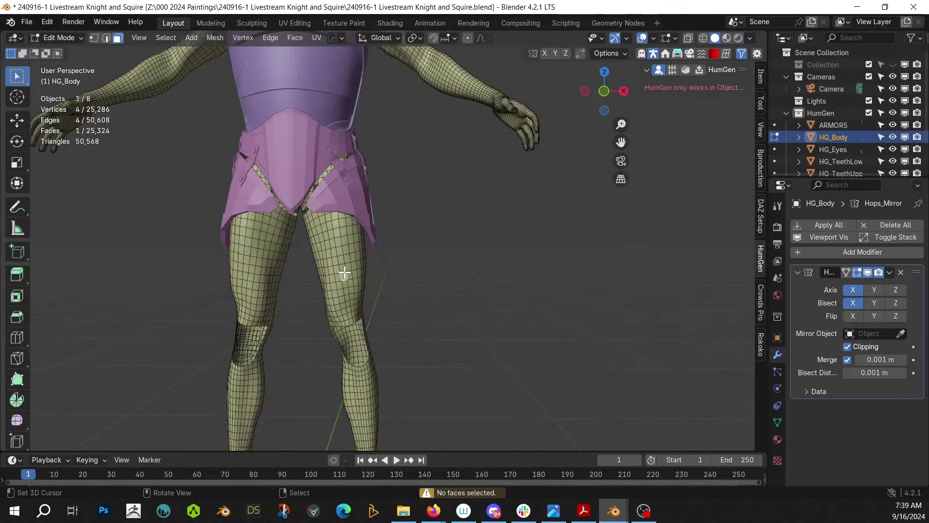
key(l)
key(Tab)
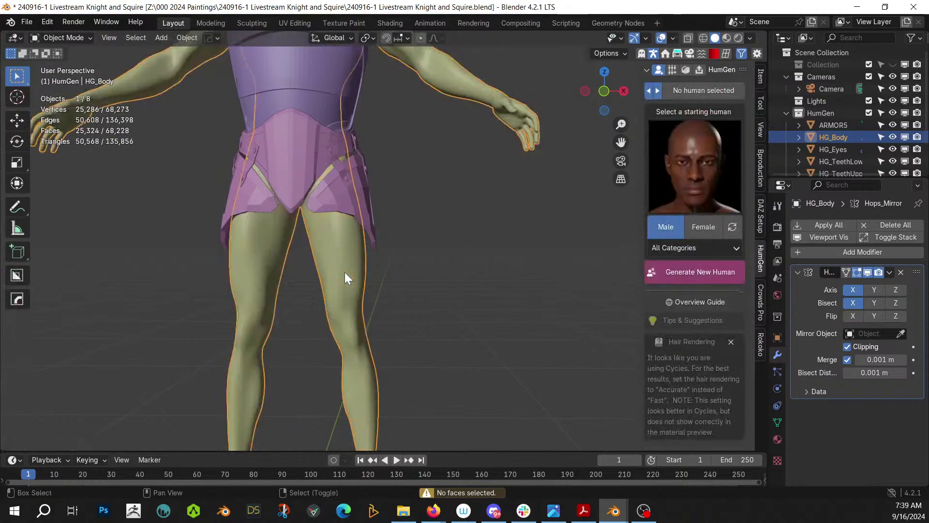
key(shift+q)
click(344, 271)
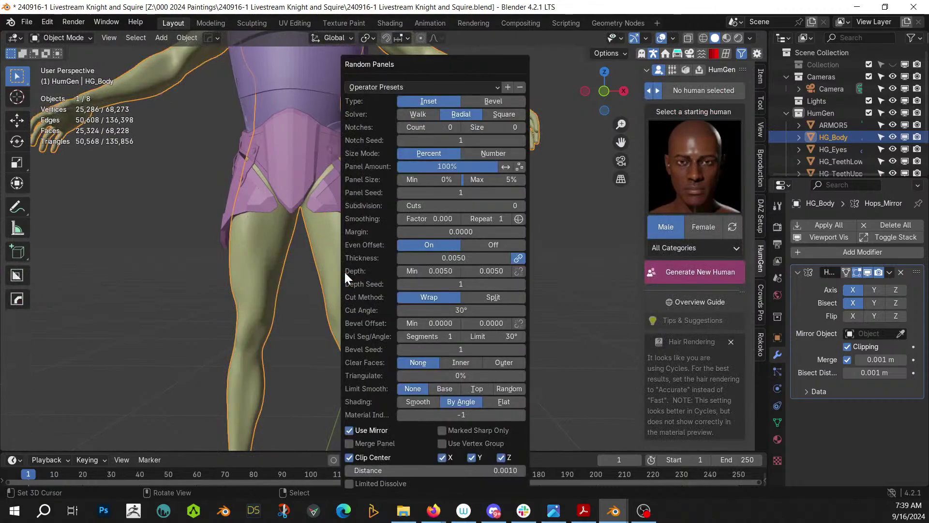
click(521, 192)
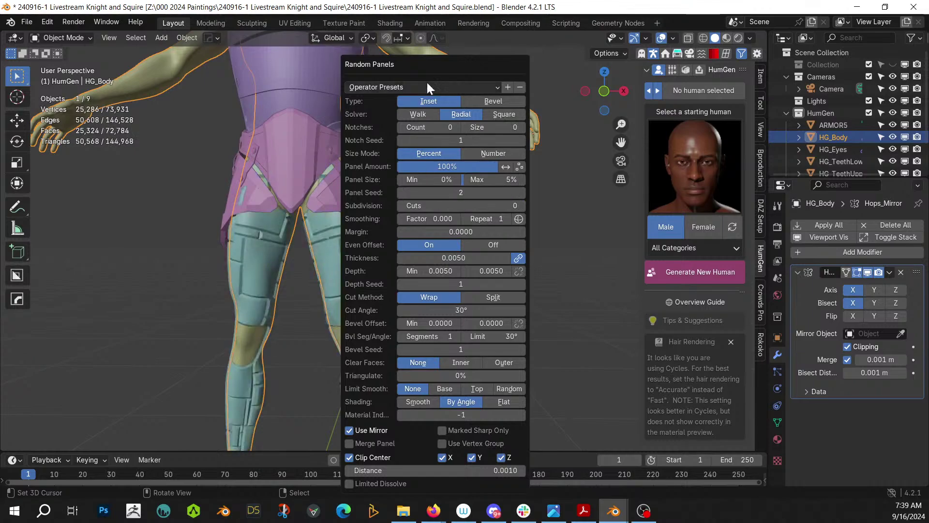
Set the leg panels' maximum depth to 0.0080 and their thickness to 0.0030
drag(432, 66, 663, 65)
middle_drag(553, 193, 324, 283)
key(F9)
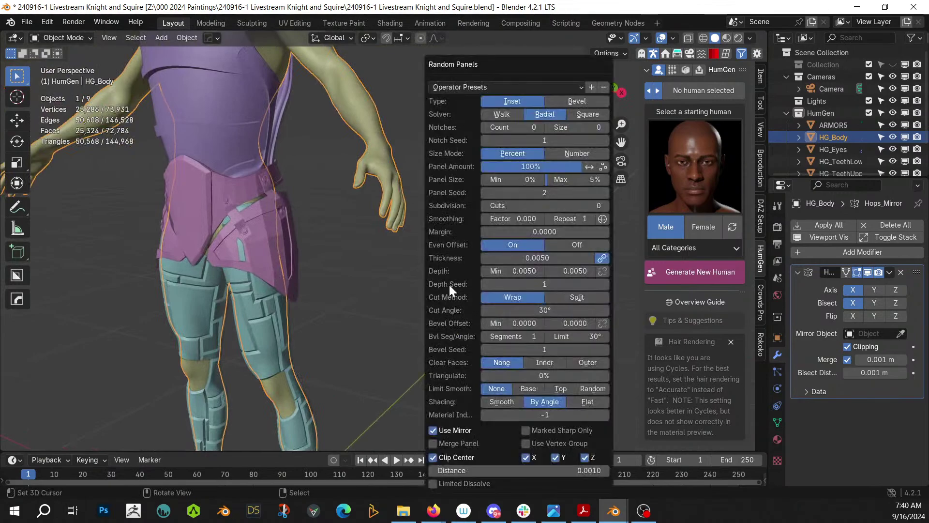
click(575, 270)
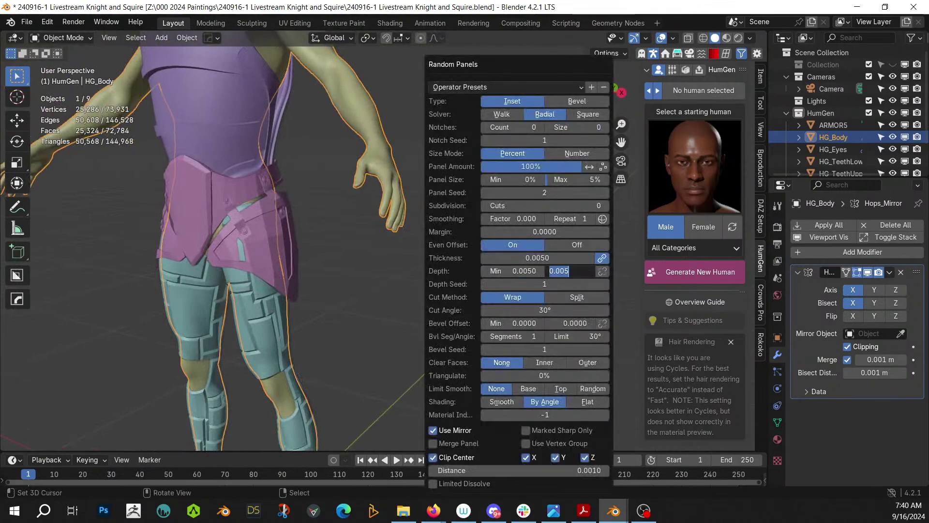
text(.00)
key(Return)
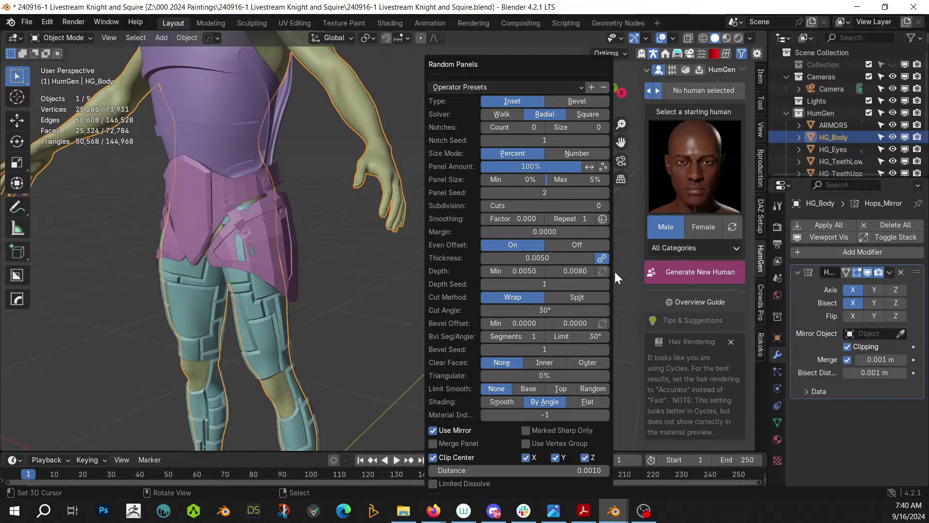
click(542, 258)
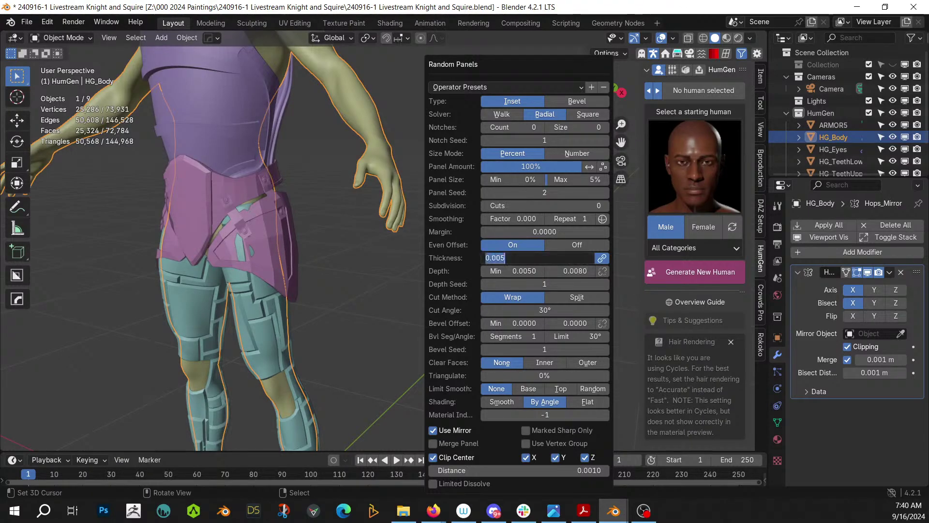
text(.0)
key(Return)
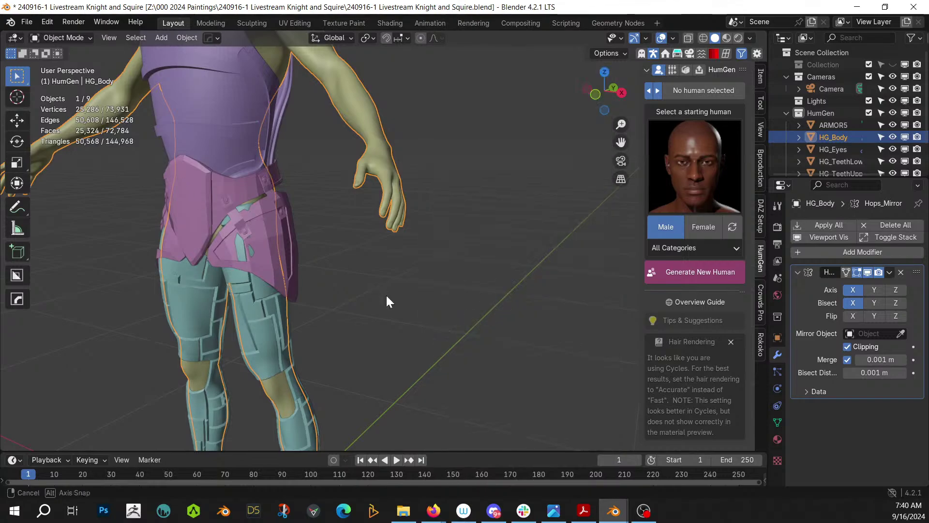
middle_drag(387, 300, 361, 307)
middle_drag(285, 345, 412, 178)
Switch the panel solver to Square and raise the panel seed past 4 to vary the leg paneling
key(F9)
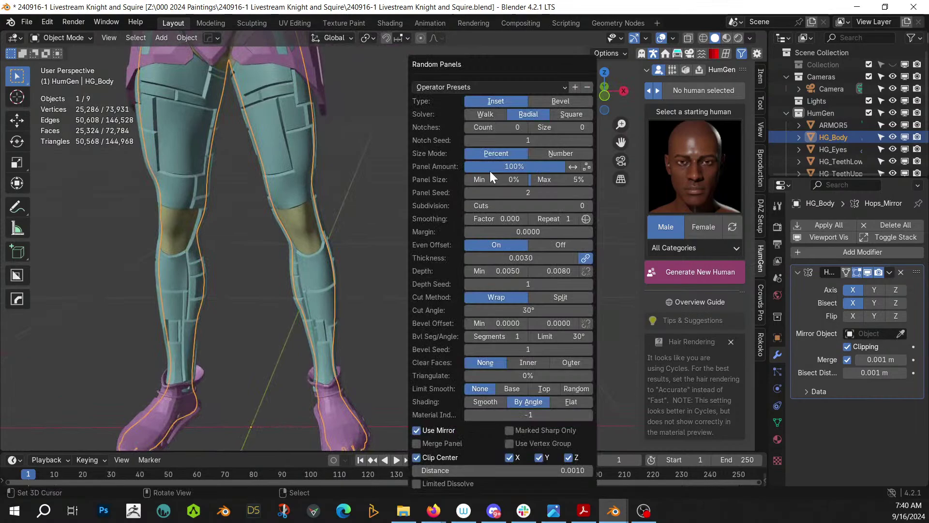
click(576, 116)
middle_drag(391, 256, 421, 236)
key(F9)
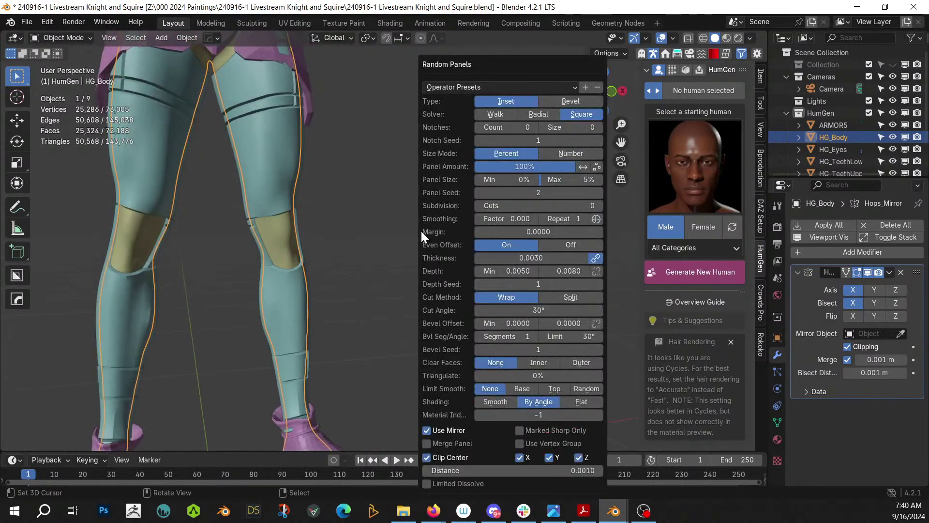
click(600, 193)
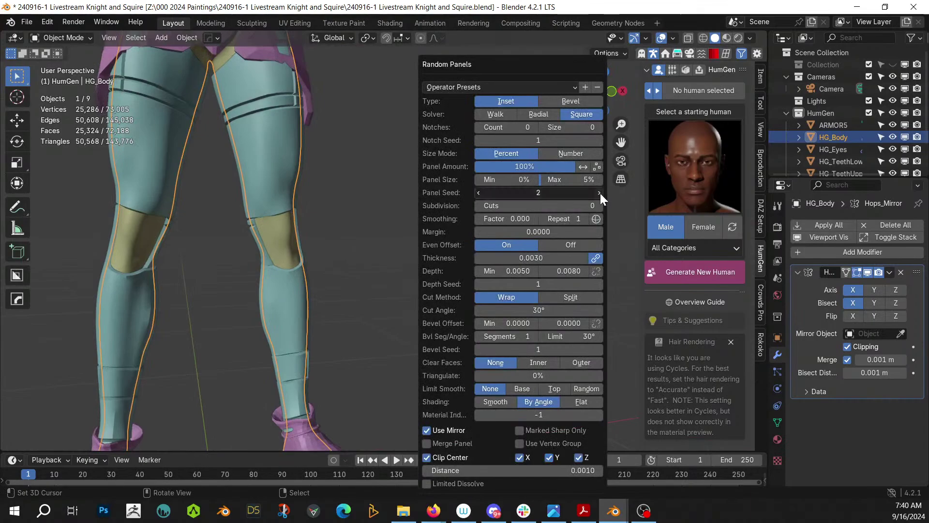
click(600, 193)
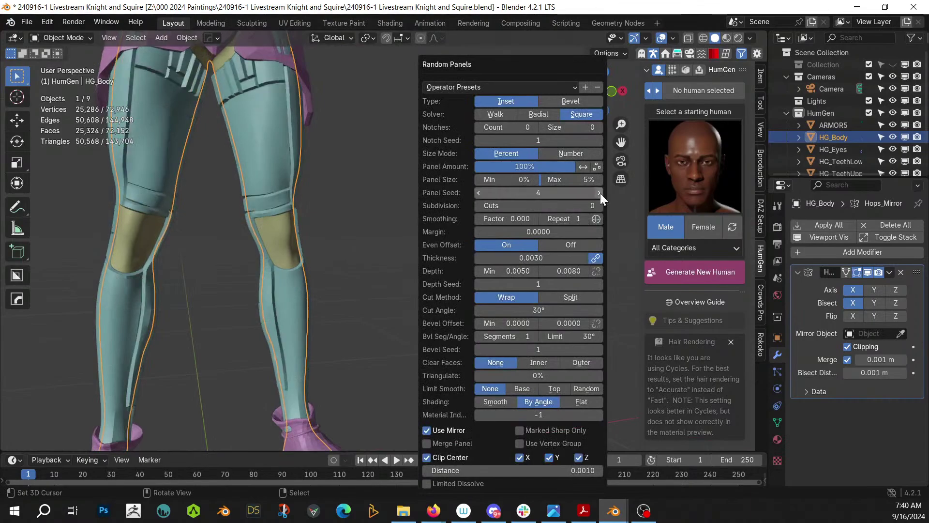
click(600, 193)
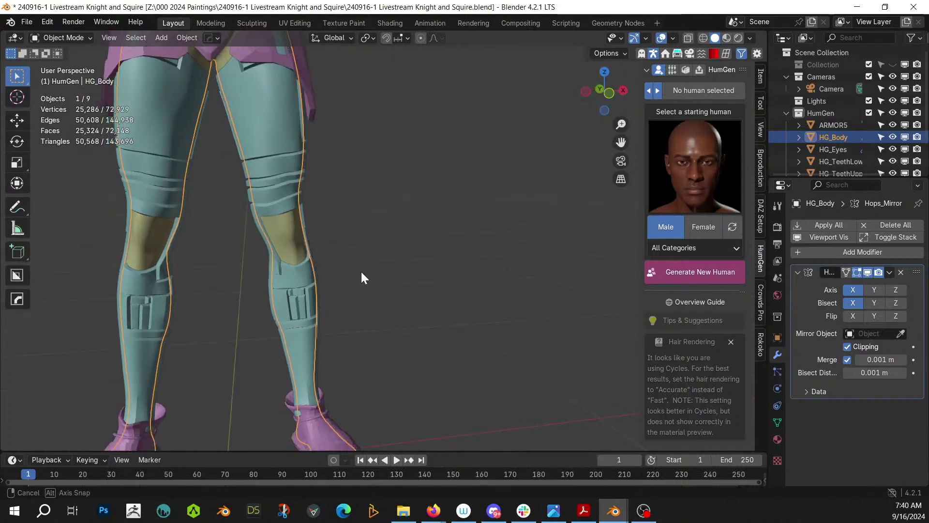
middle_drag(361, 272, 369, 404)
scroll(344, 271, down, 3)
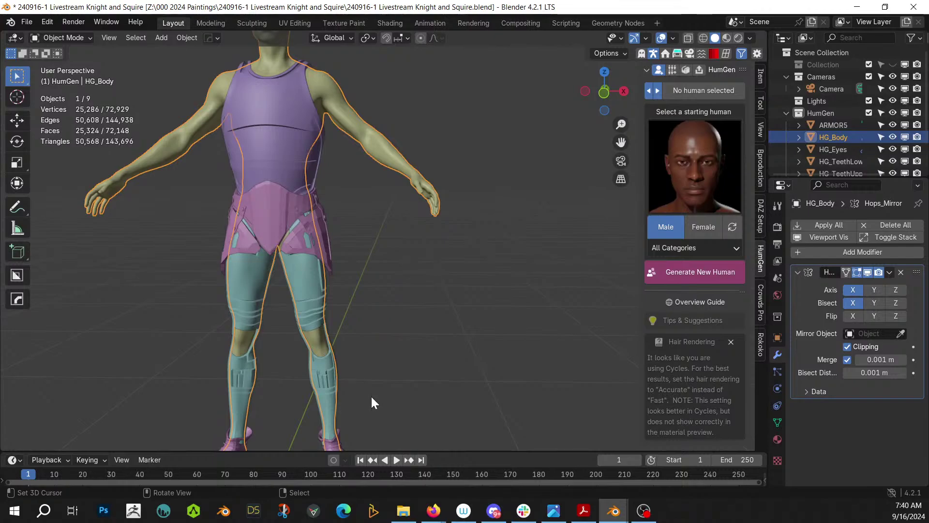
Add the LEG_ARMOR7 library asset to the scene, clear its location and raise it along Z to knee height
shift+middle_drag(379, 337, 541, 244)
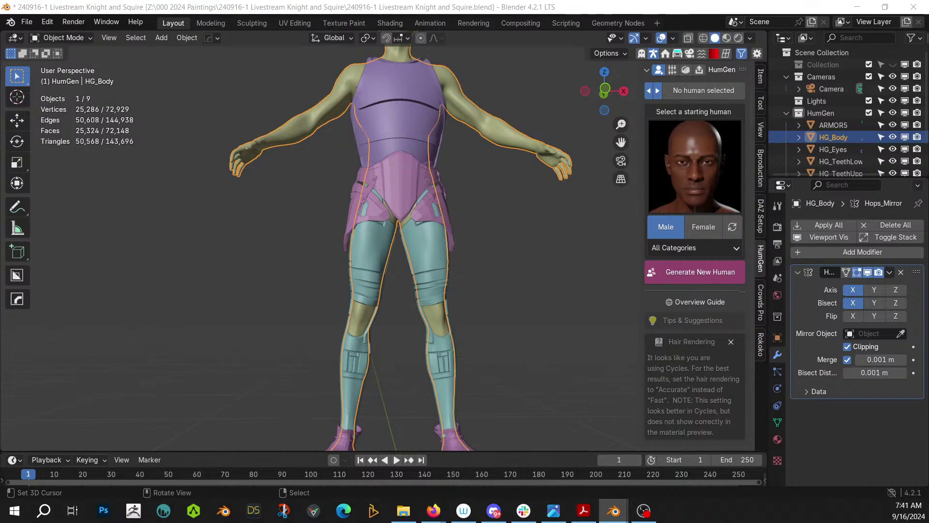
drag(351, 145, 412, 425)
scroll(444, 411, down, 3)
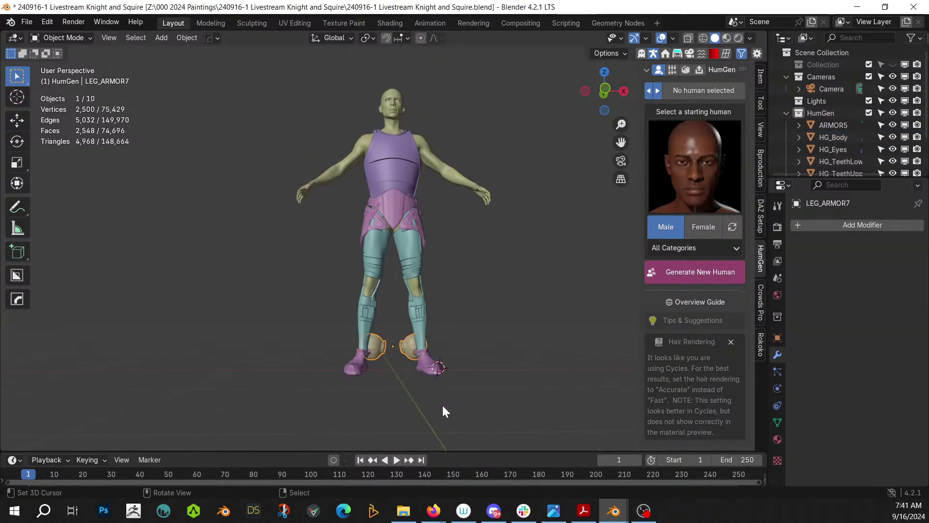
key(alt+g)
key(g)
key(z)
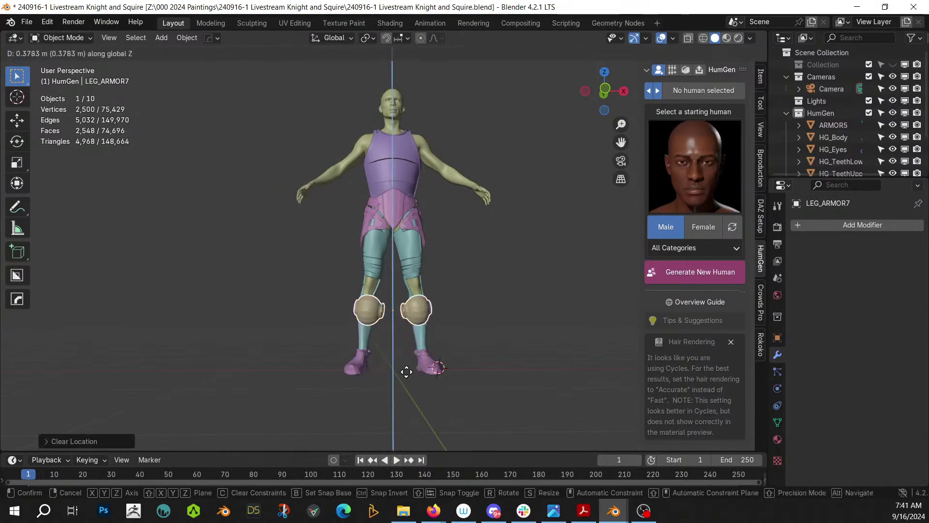
click(425, 342)
middle_drag(425, 341, 493, 333)
scroll(300, 342, up, 4)
scroll(283, 349, down, 4)
Select the linked pieces of the knee guard on the figure's right leg and delete their vertices
key(Tab)
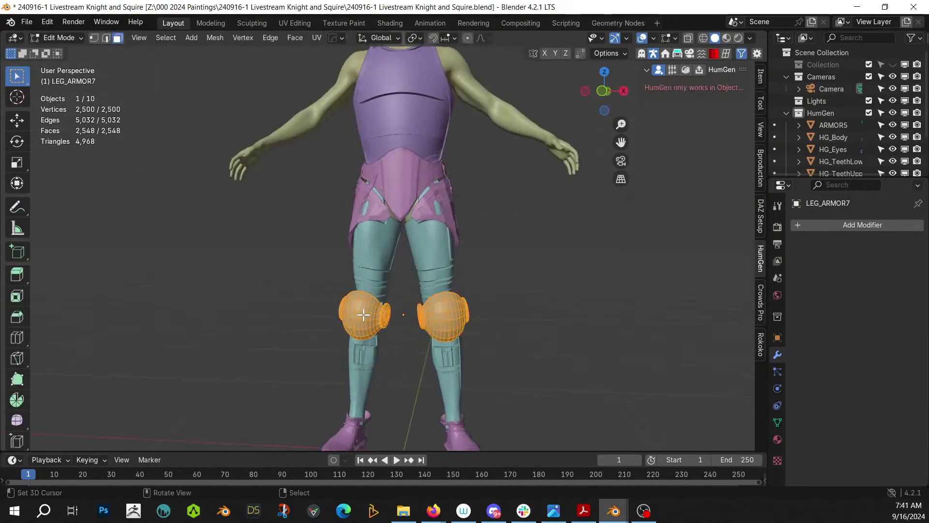
key(alt+a)
key(l)
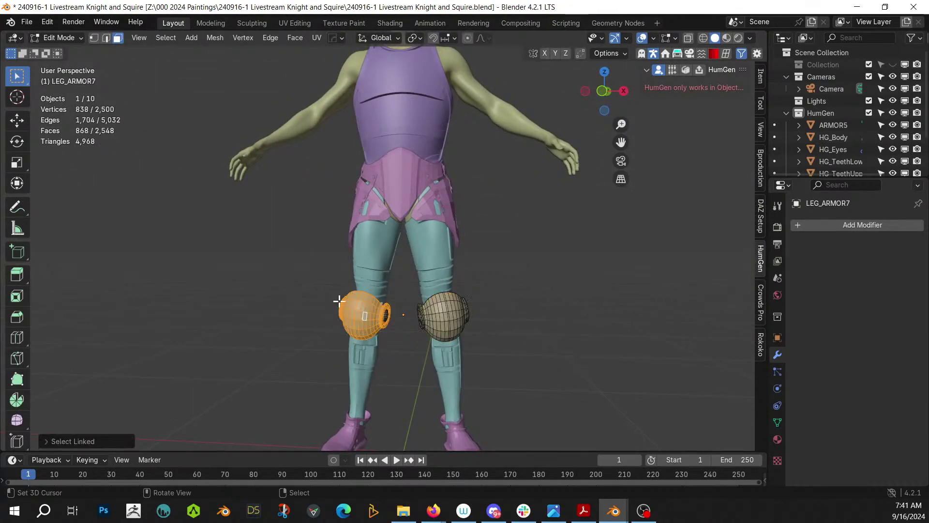
drag(301, 258, 402, 401)
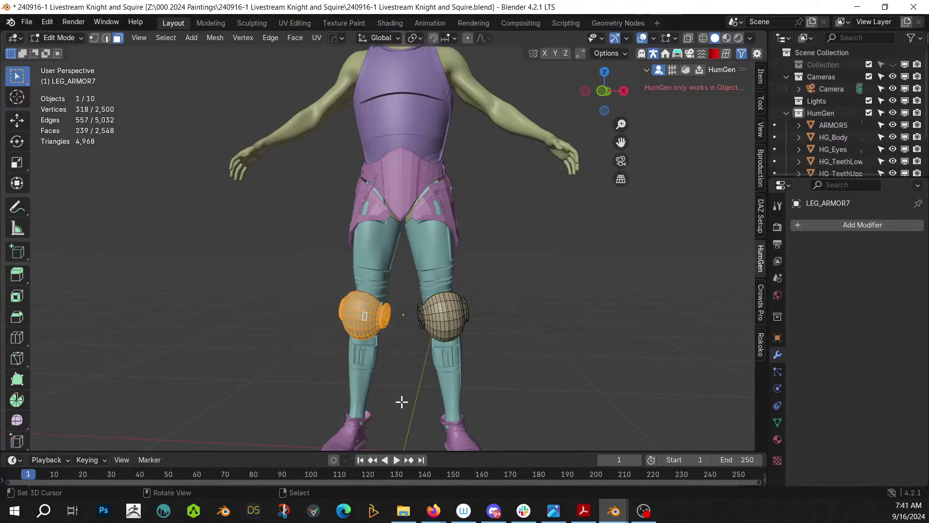
key(ctrl+l)
key(x)
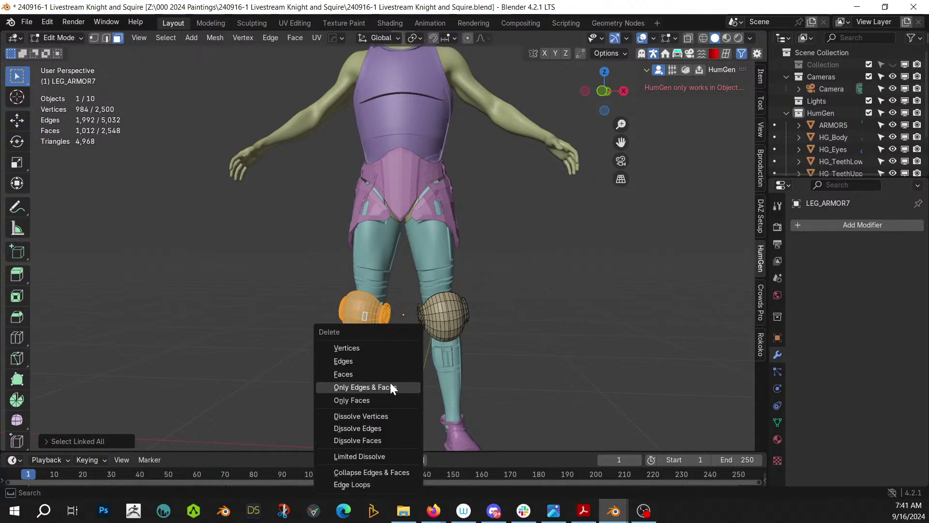
click(372, 344)
Box-select the leftover strap on the right leg with X-ray on, delete its vertices and return to solid Object Mode
key(alt+z)
drag(316, 272, 404, 348)
key(x)
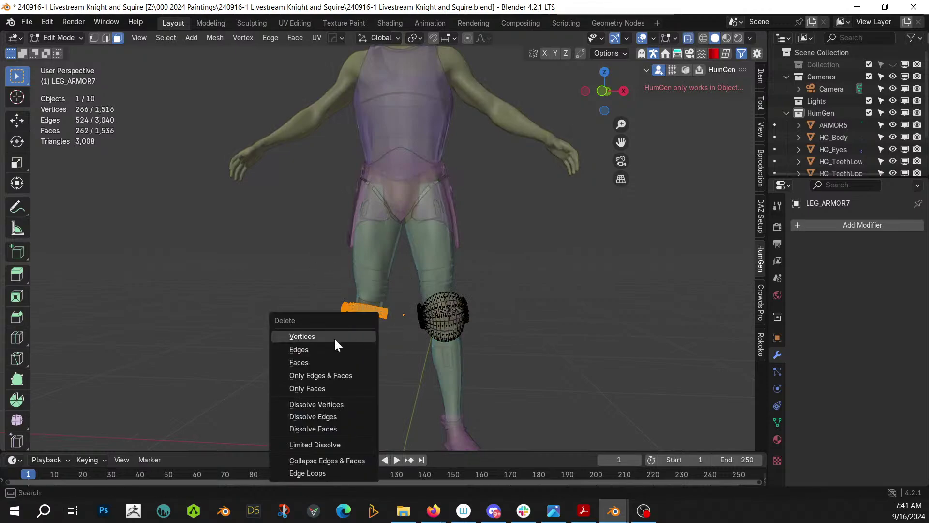
click(335, 338)
key(Tab)
key(alt+z)
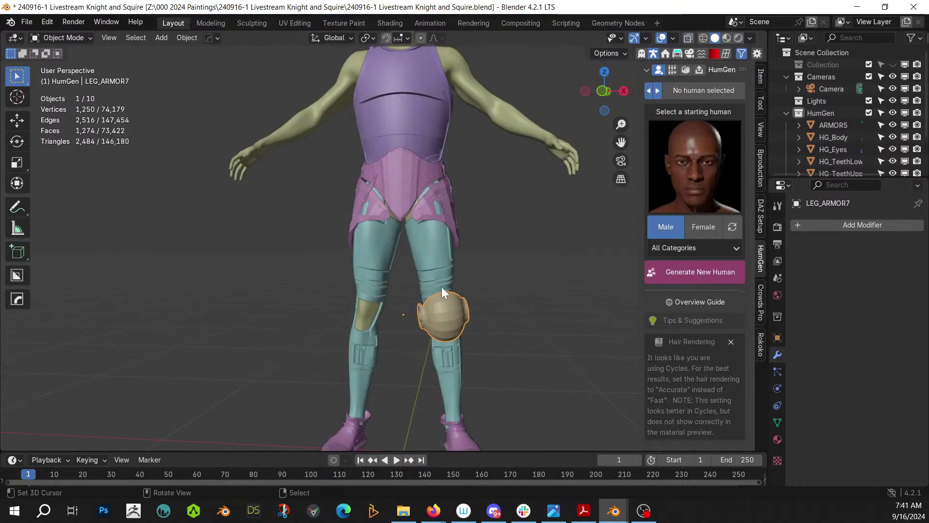
Set the remaining knee guard's origin to its geometry and scale it down closer to the size of the left knee
click(186, 39)
mouse_move(202, 62)
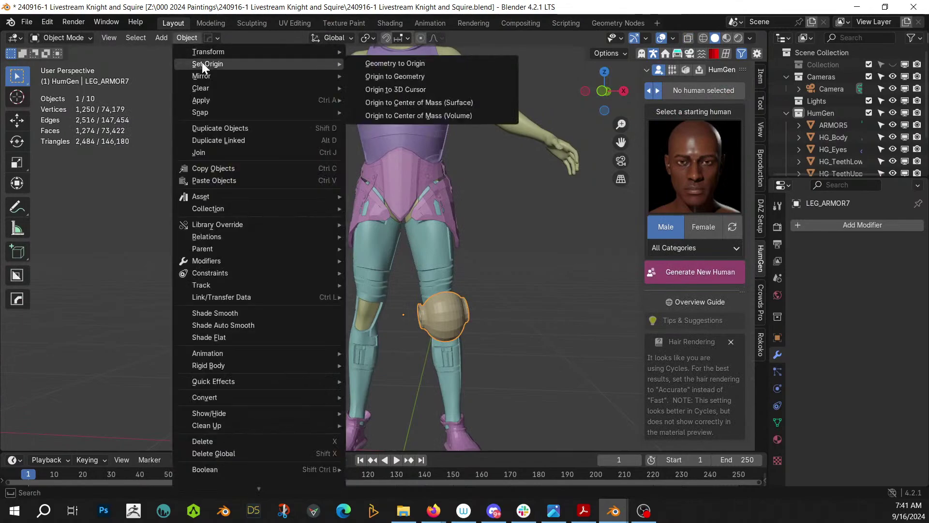
click(446, 79)
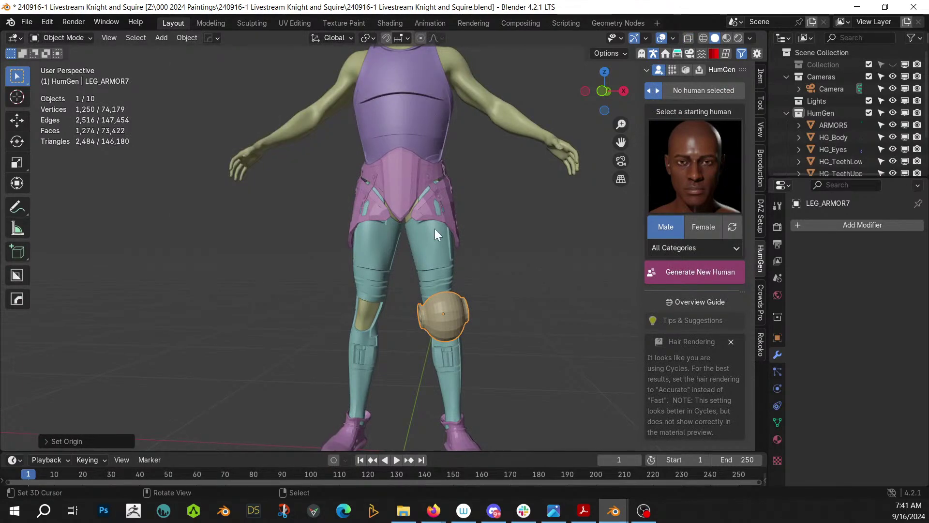
key(KP_Decimal)
middle_drag(435, 228, 497, 289)
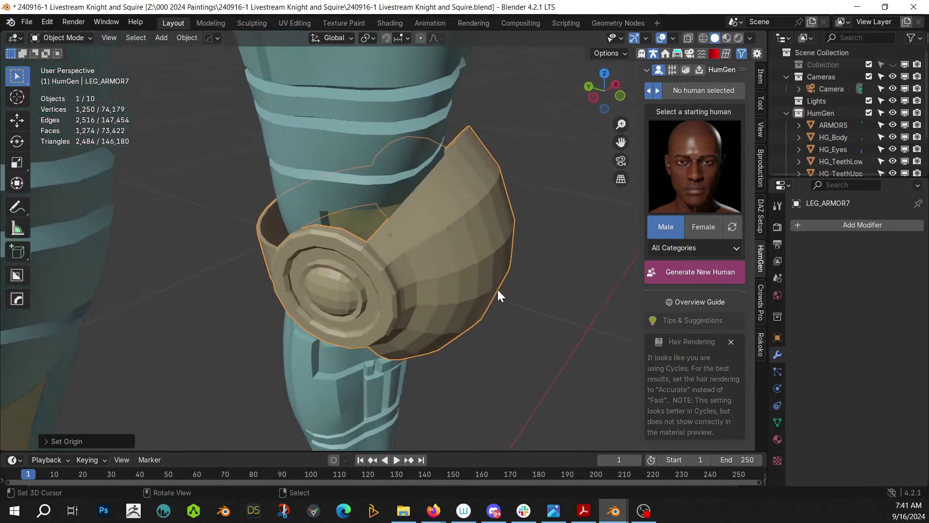
key(s)
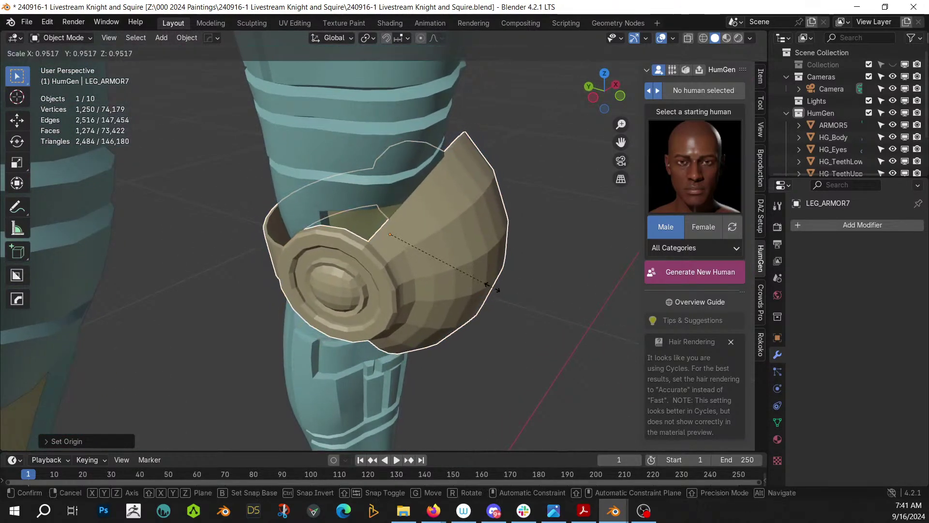
click(481, 282)
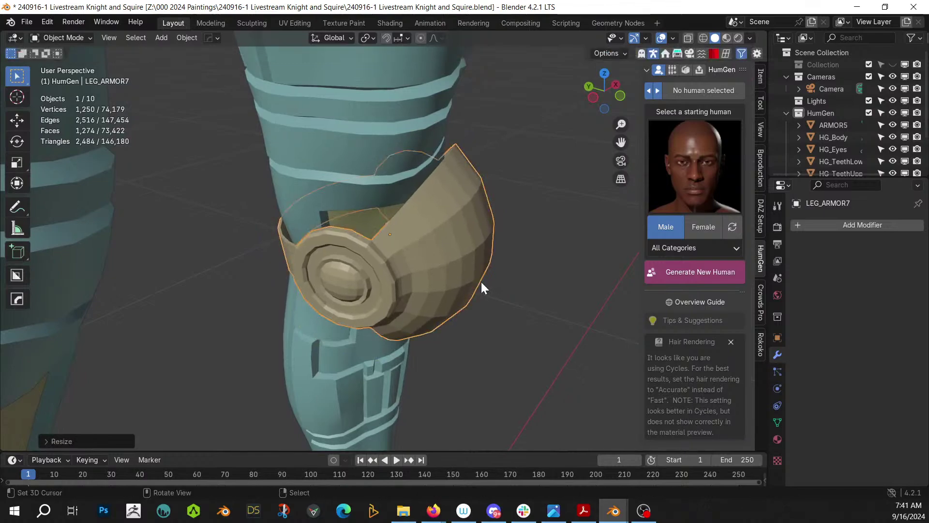
Rotate the knee guard slightly about the X axis with the Transform tool to match the leg's tilt
middle_drag(481, 282, 388, 247)
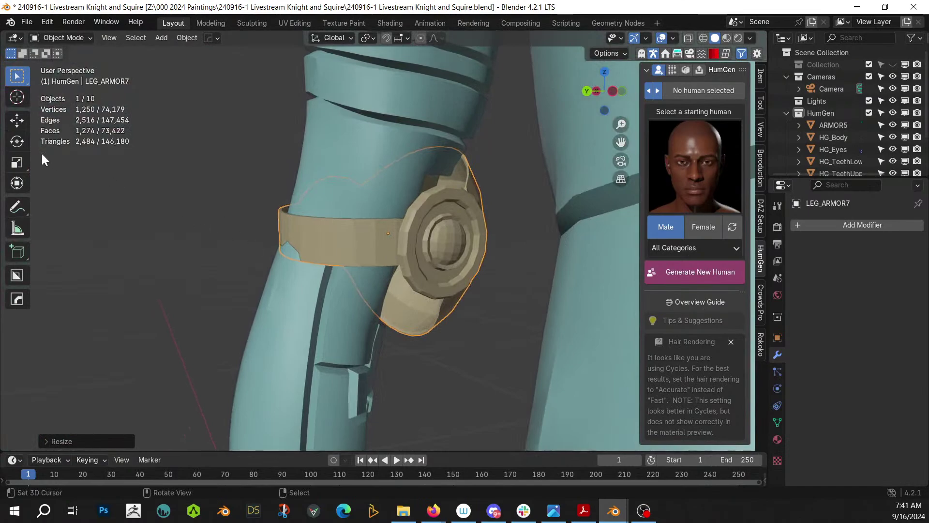
click(21, 180)
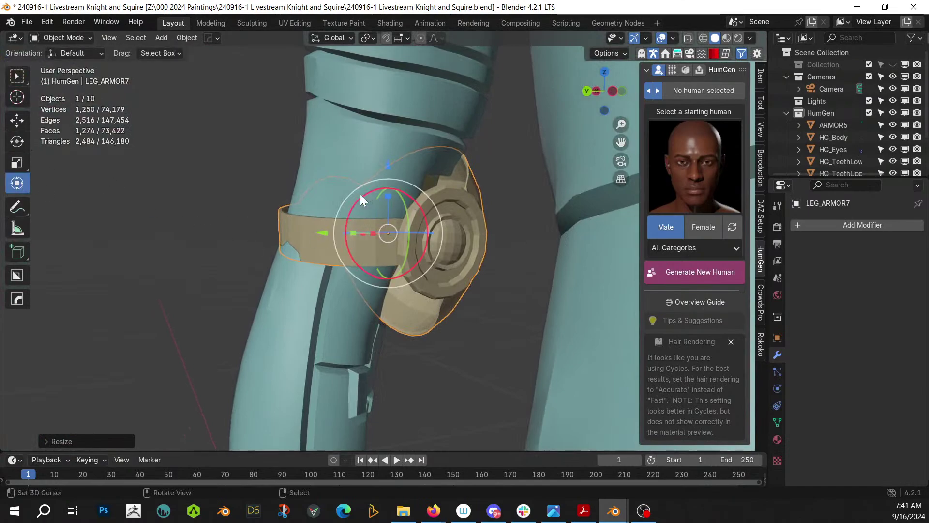
drag(361, 194, 368, 194)
middle_drag(368, 194, 269, 262)
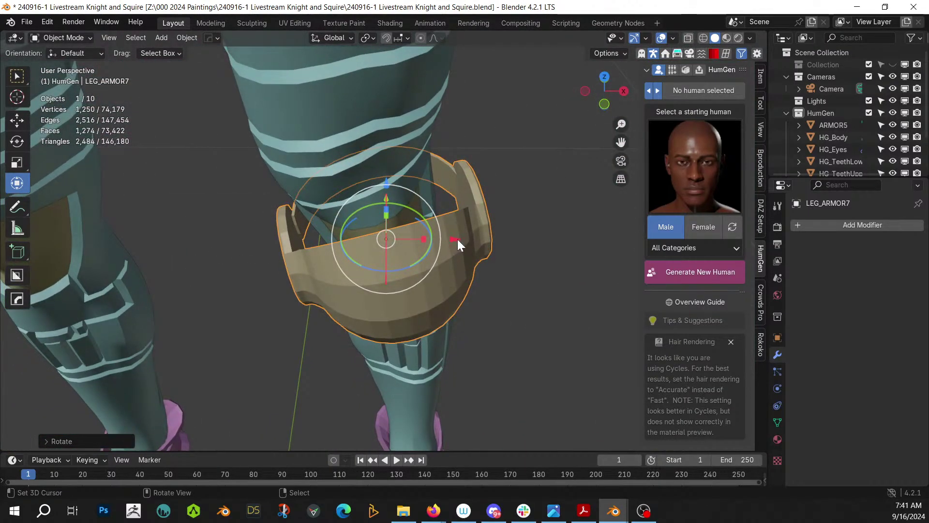
Change the transform orientation to Local and scale the knee guard narrower along its local X axis
click(338, 39)
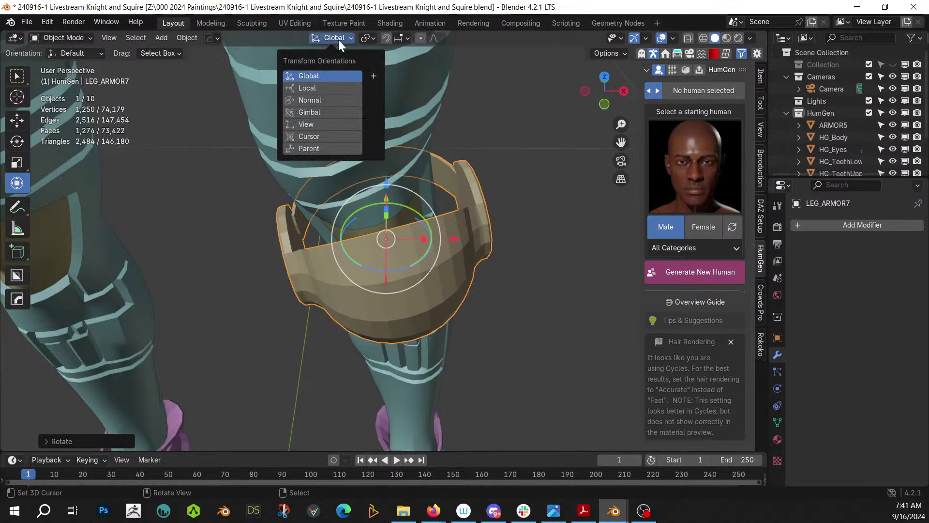
click(323, 85)
drag(452, 240, 412, 237)
middle_drag(411, 237, 212, 280)
middle_drag(240, 280, 253, 244)
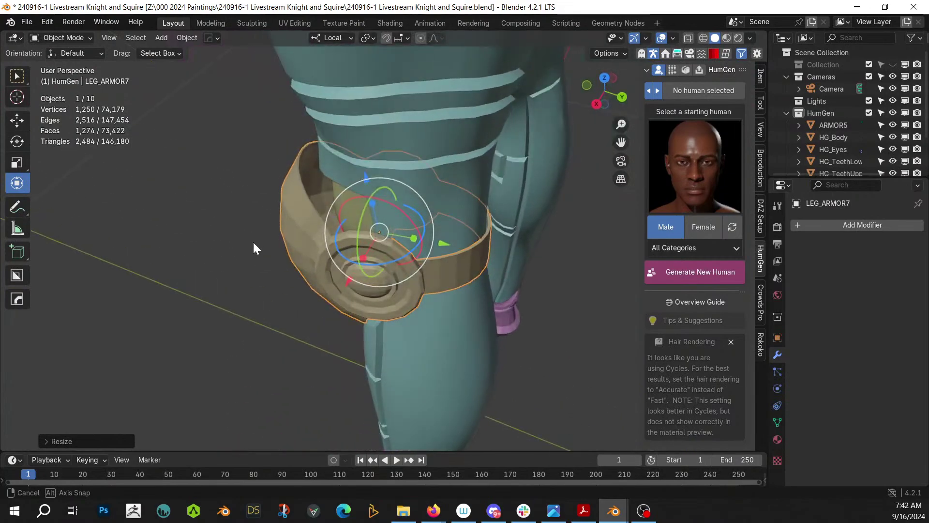
Move the knee guard slightly along its local Y and X axes to seat it around the knee
drag(446, 245, 446, 246)
middle_drag(445, 247, 419, 297)
drag(447, 243, 440, 245)
mouse_move(440, 245)
middle_down()
mouse_move(520, 203)
mouse_move(499, 161)
mouse_move(546, 150)
mouse_move(576, 178)
mouse_move(427, 242)
mouse_move(441, 273)
mouse_move(442, 248)
middle_up()
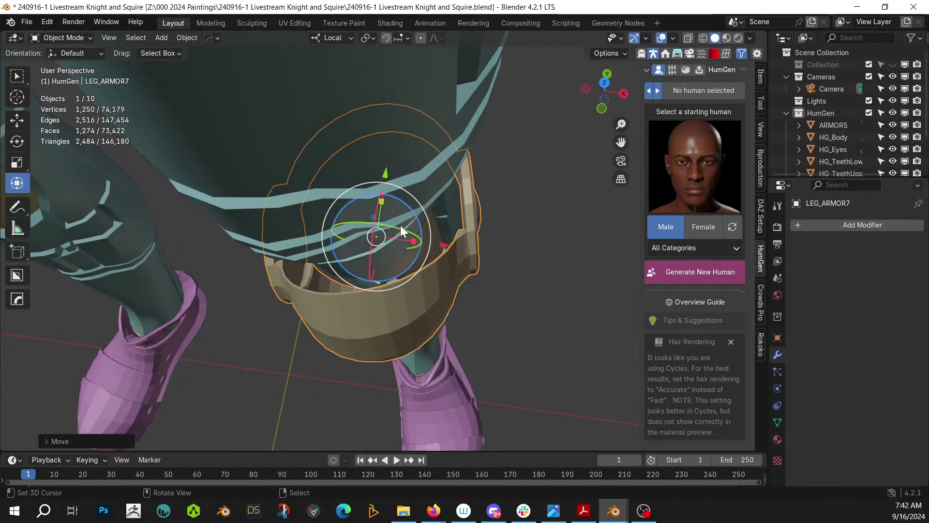
Fine-tune the left knee guard's position around the knee, finishing along its local X axis, and save the file
drag(399, 225, 398, 226)
middle_drag(410, 225, 441, 178)
drag(446, 230, 445, 227)
middle_drag(446, 228, 649, 249)
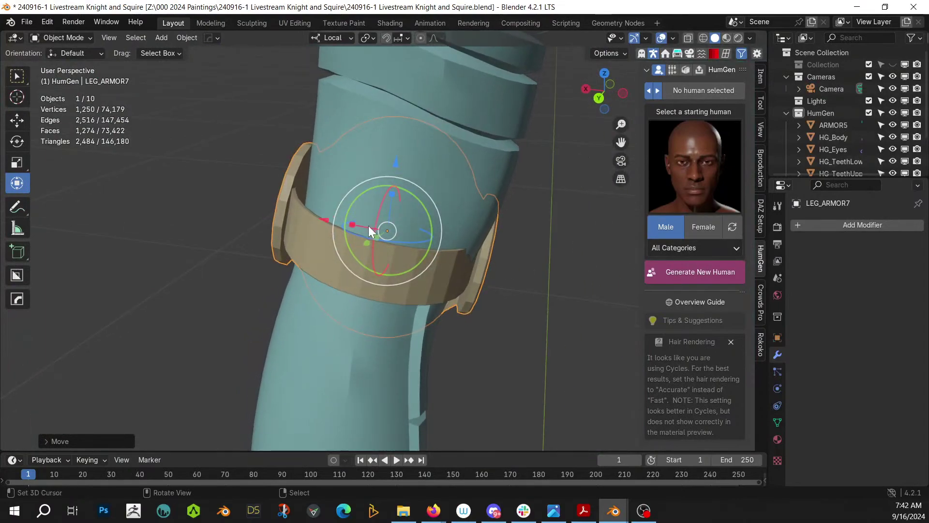
drag(325, 220, 329, 220)
middle_drag(329, 220, 139, 186)
scroll(123, 175, down, 6)
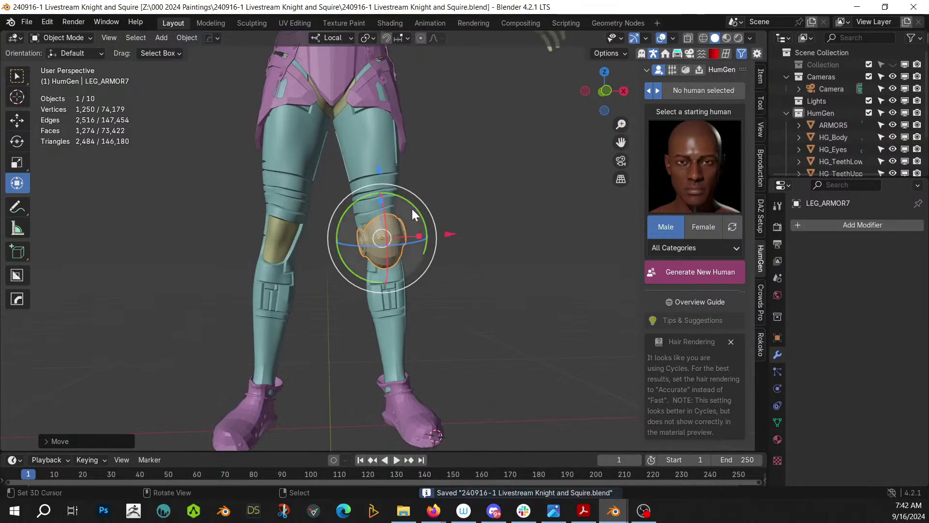
Mirror the knee guard across the X axis onto the other leg with a mirror modifier that uses HG_Body as mirror object
shift+middle_drag(411, 208, 401, 410)
click(415, 150)
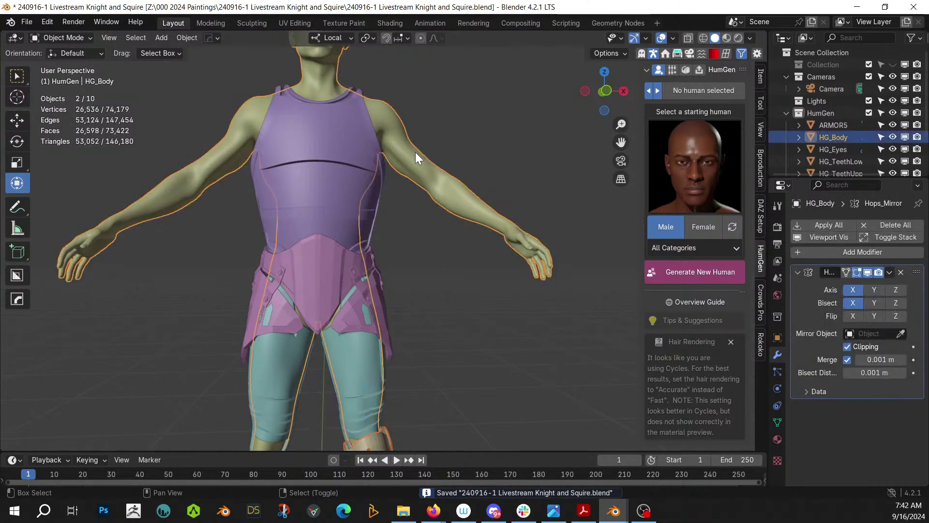
key(alt+x)
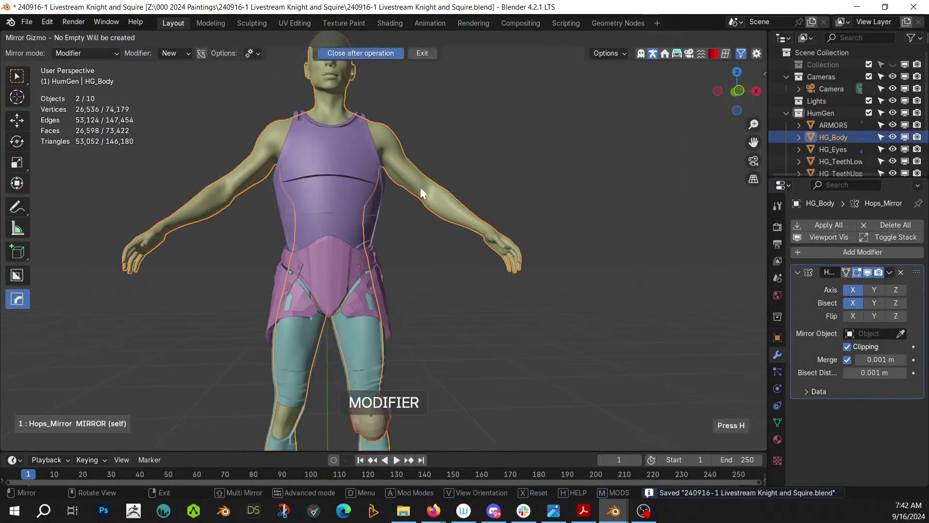
scroll(436, 218, down, 4)
right_click(440, 394)
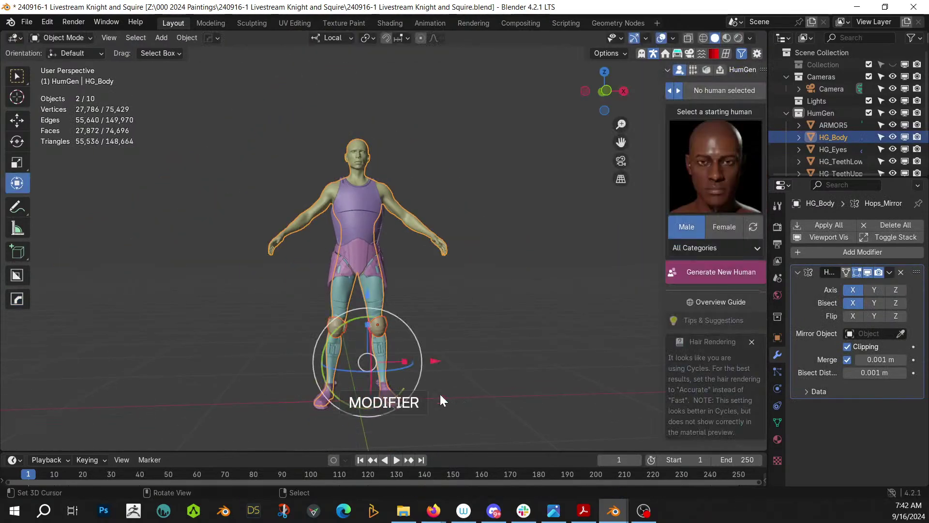
click(464, 368)
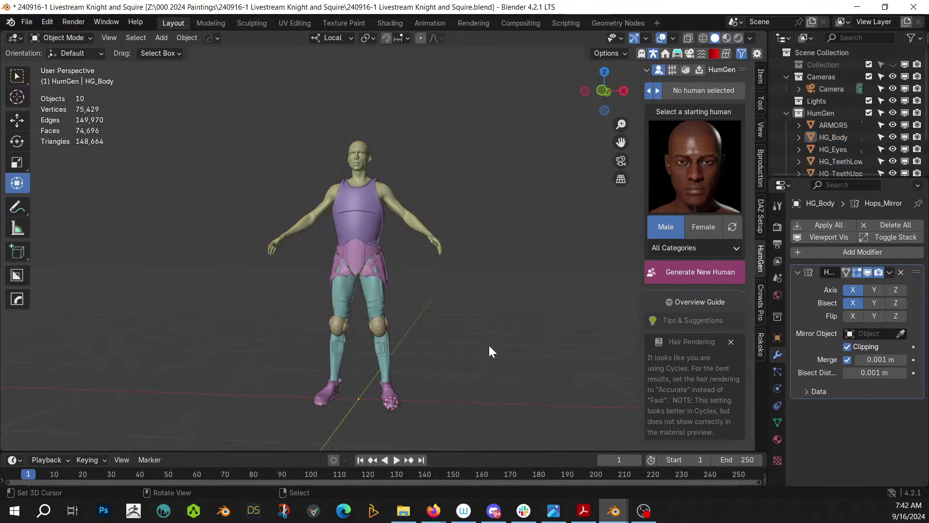
Open the left knee guard's mesh for editing and select the faces linked to a front plate face, delimited by Sharp
scroll(452, 338, up, 6)
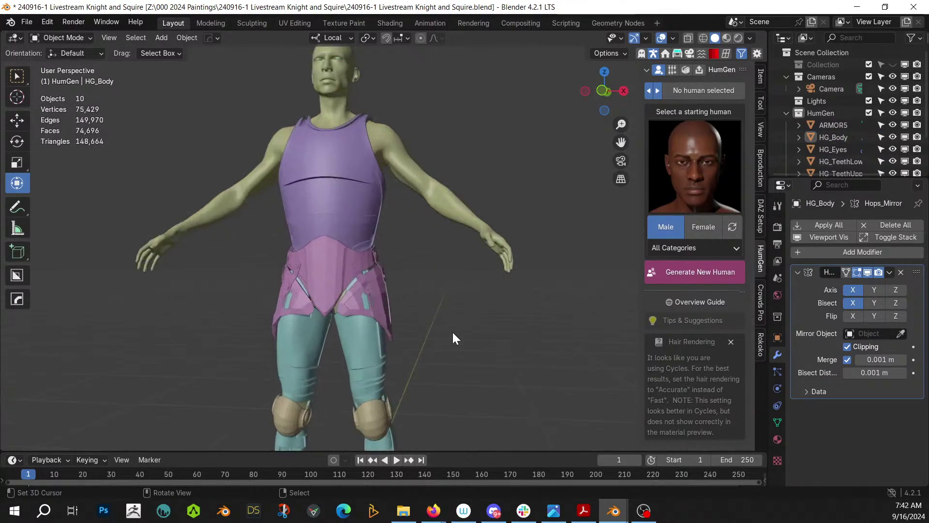
middle_drag(443, 229, 417, 274)
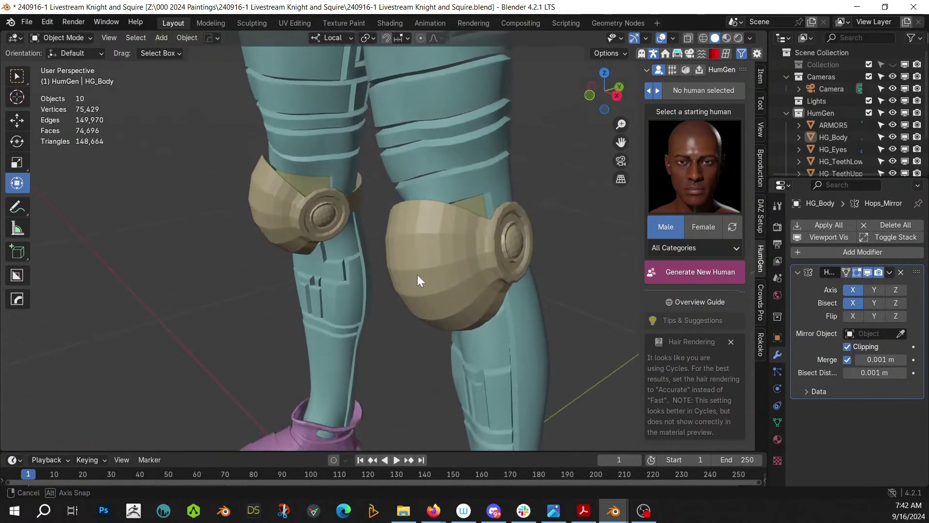
click(432, 232)
key(Tab)
scroll(434, 233, up, 2)
click(441, 257)
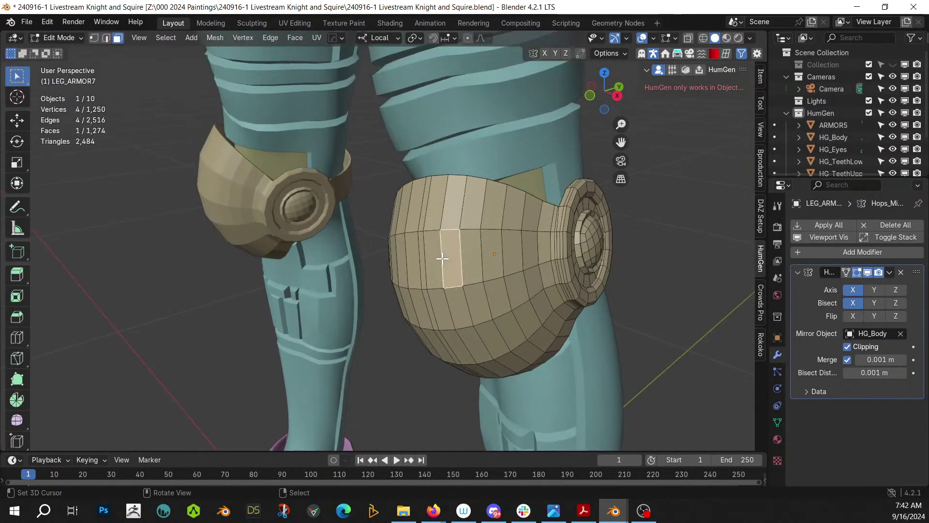
key(l)
middle_drag(438, 258, 453, 271)
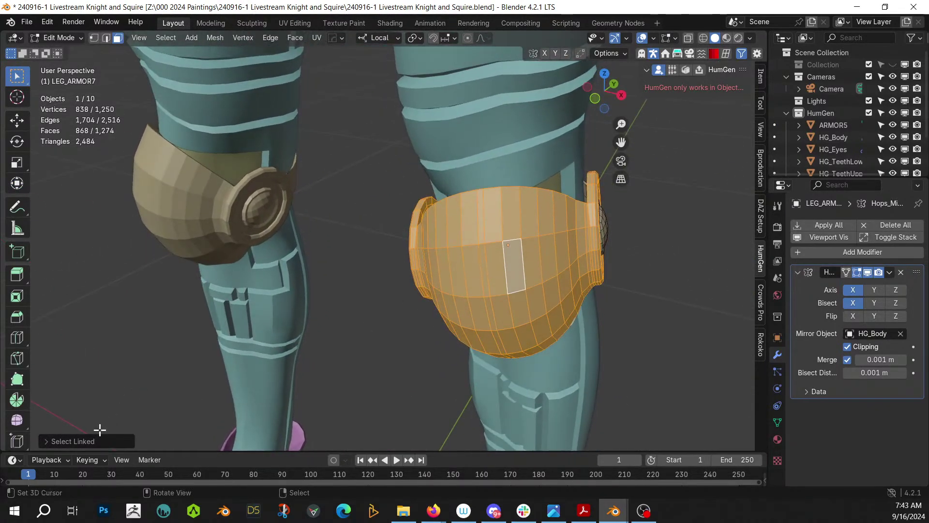
click(50, 442)
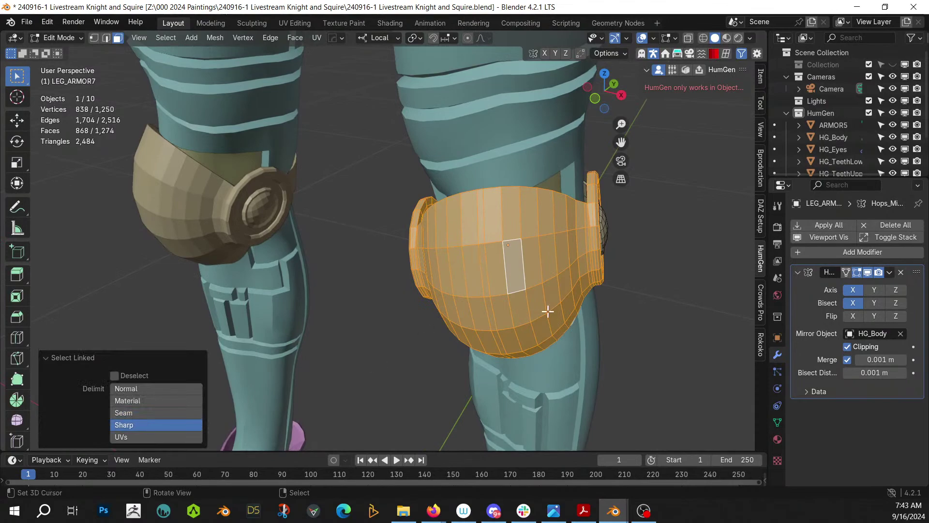
Select the edge path where the front plate meets the outer side disc and mark it sharp with HardOps Mark
middle_drag(497, 259, 529, 222)
scroll(529, 222, up, 2)
click(572, 238)
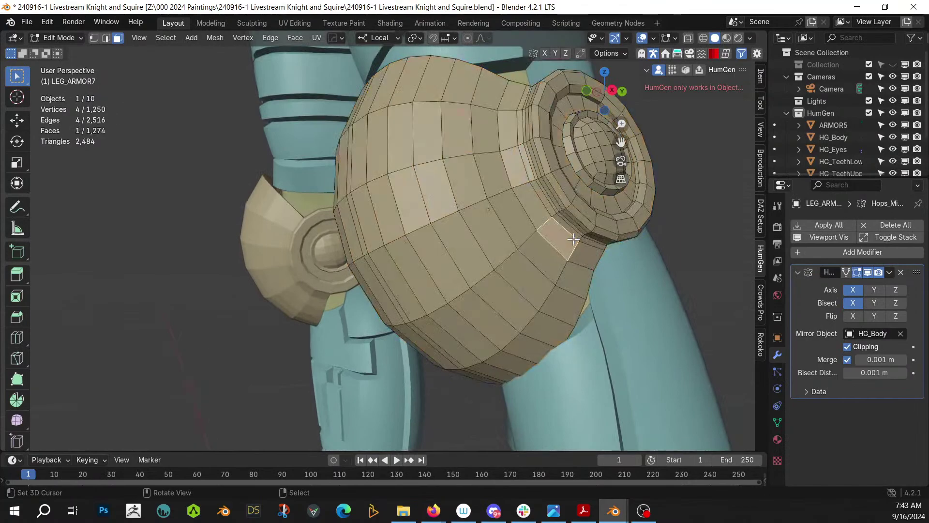
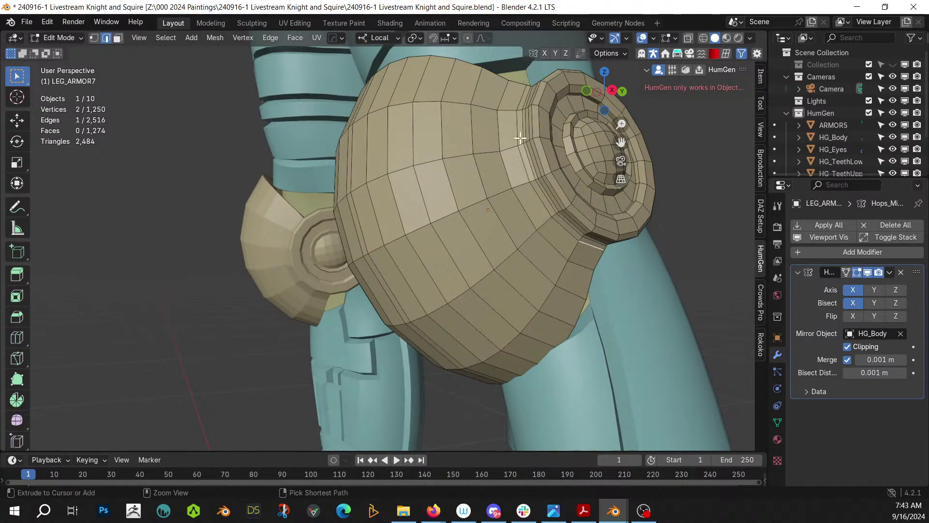
ctrl+click(522, 93)
key(q)
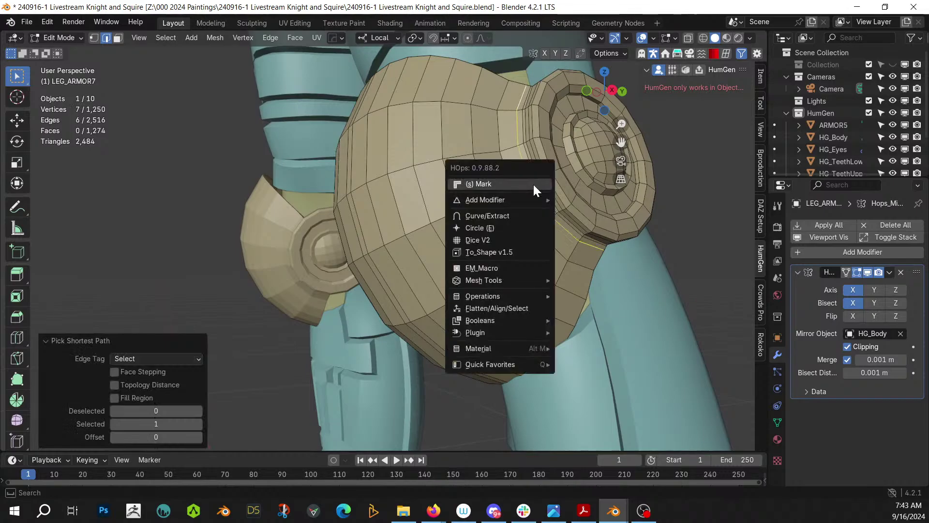
click(530, 185)
Select the edge loop where the front plate meets the inner side disc and mark it sharp
middle_drag(531, 185, 440, 213)
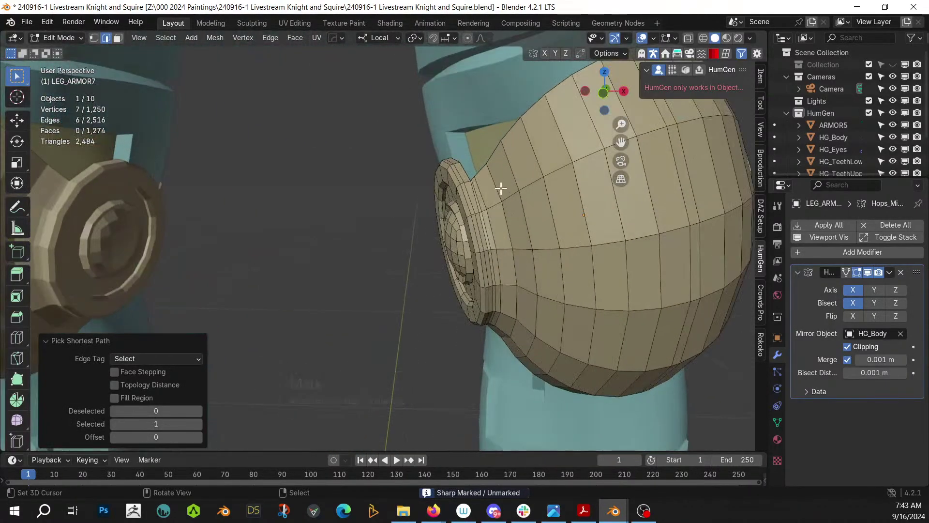
alt+click(476, 185)
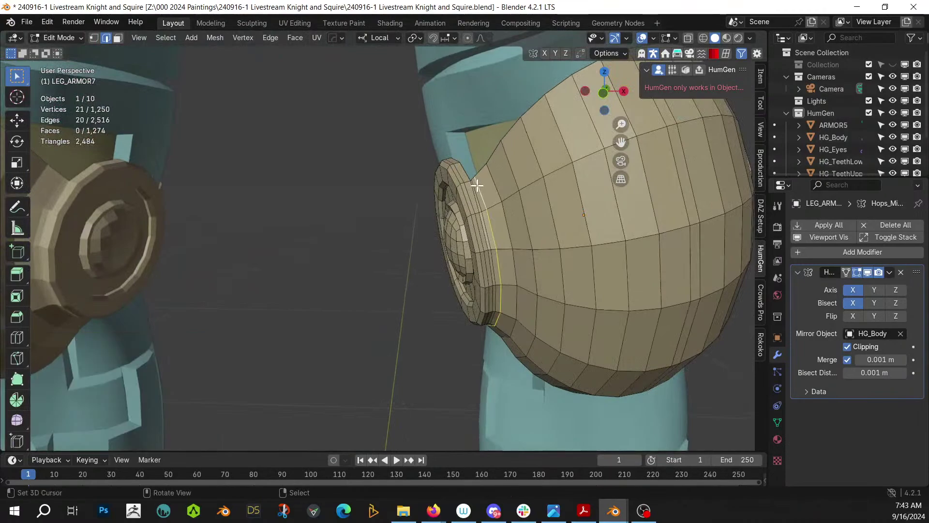
key(q)
click(477, 185)
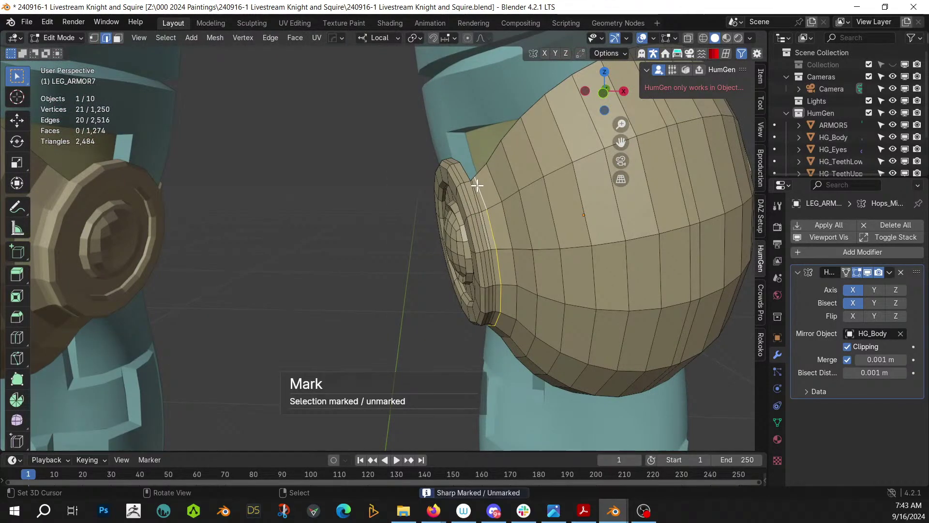
Try selecting the front plate's linked faces with Seam, Sharp and UVs as delimiters, end on Seam, and clear the selection
click(545, 204)
key(ctrl+l)
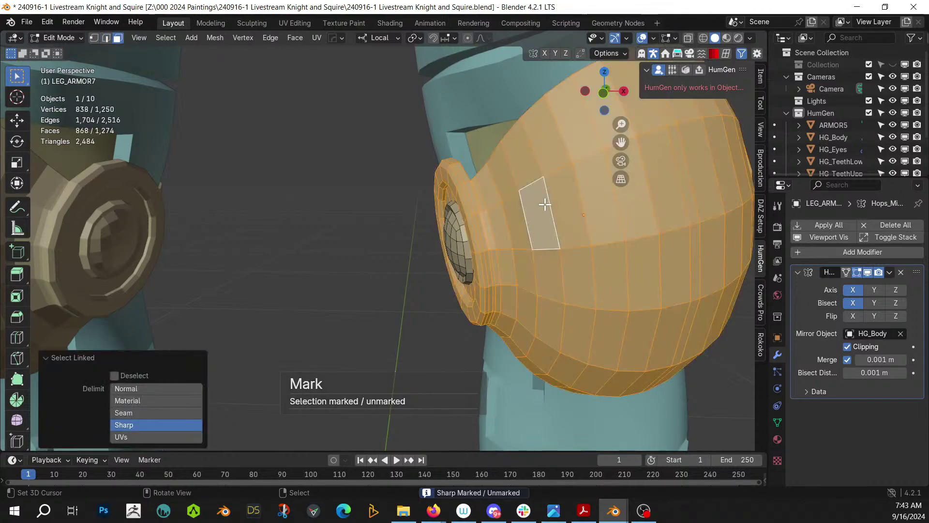
click(135, 414)
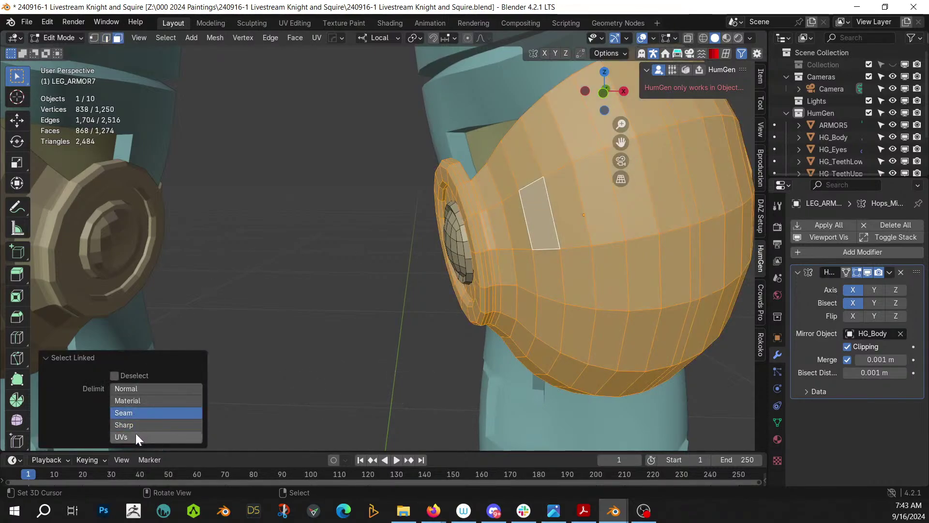
click(135, 425)
click(139, 434)
click(139, 412)
click(377, 338)
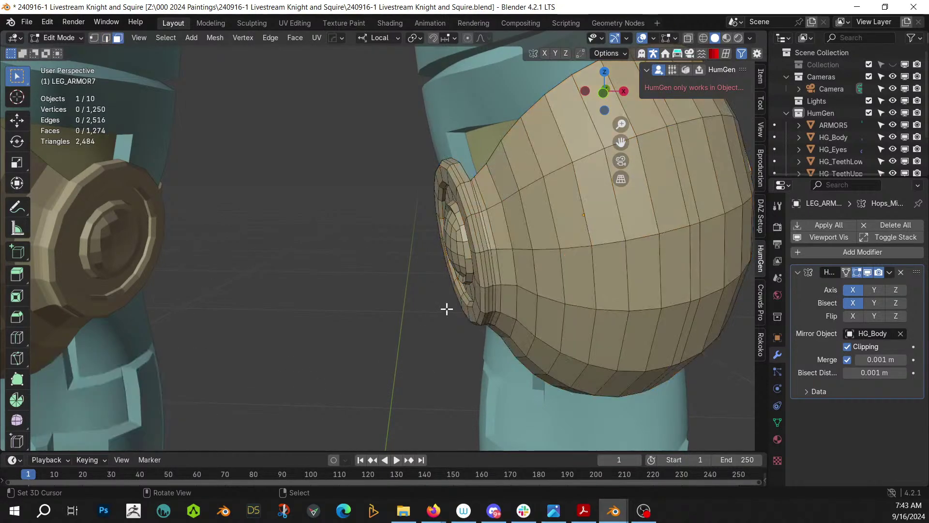
Select the edge loops bordering both side discs of the knee guard and mark them as seams
scroll(497, 258, up, 2)
shift+middle_drag(501, 258, 585, 251)
alt+click(486, 223)
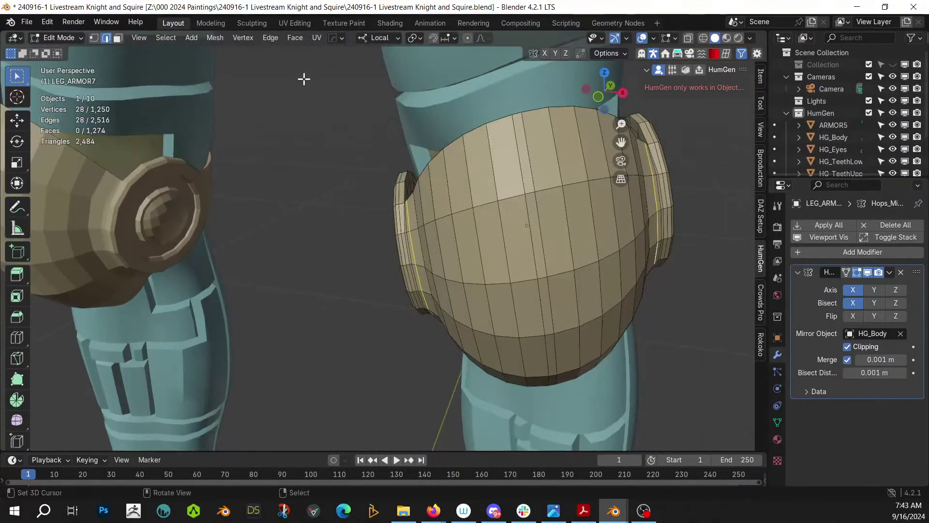
click(269, 38)
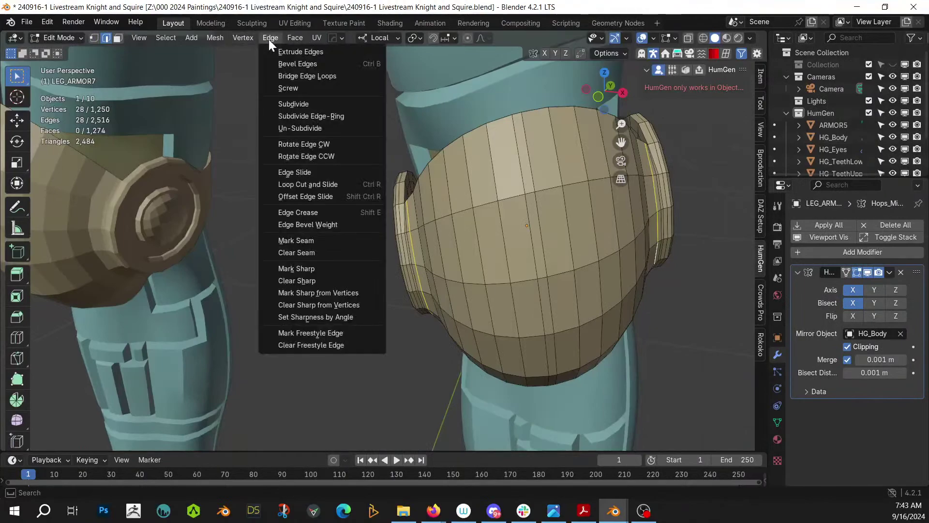
click(321, 241)
Select the front plate faces linked up to the seams and return to Object Mode
middle_drag(321, 238, 376, 264)
key(ctrl+l)
key(Tab)
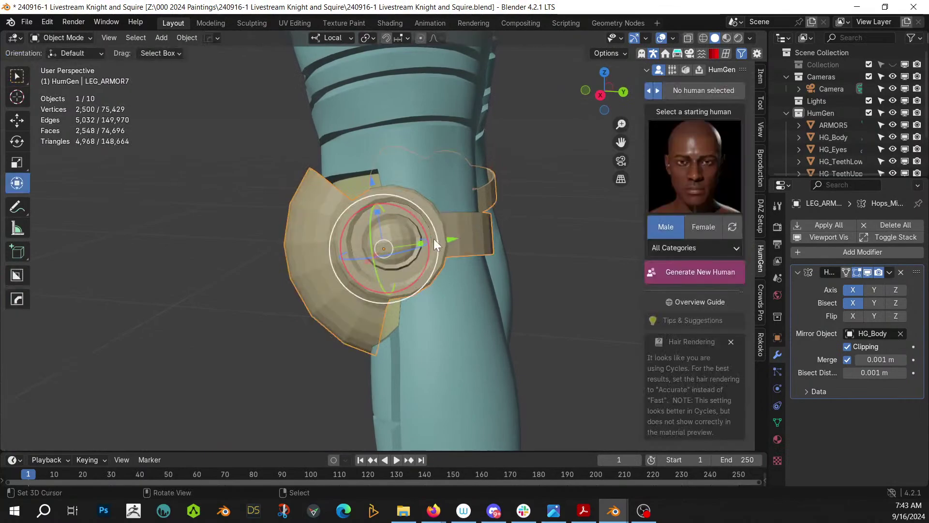
Rotate the knee guard -3.19° about its local X axis
key(r)
key(x)
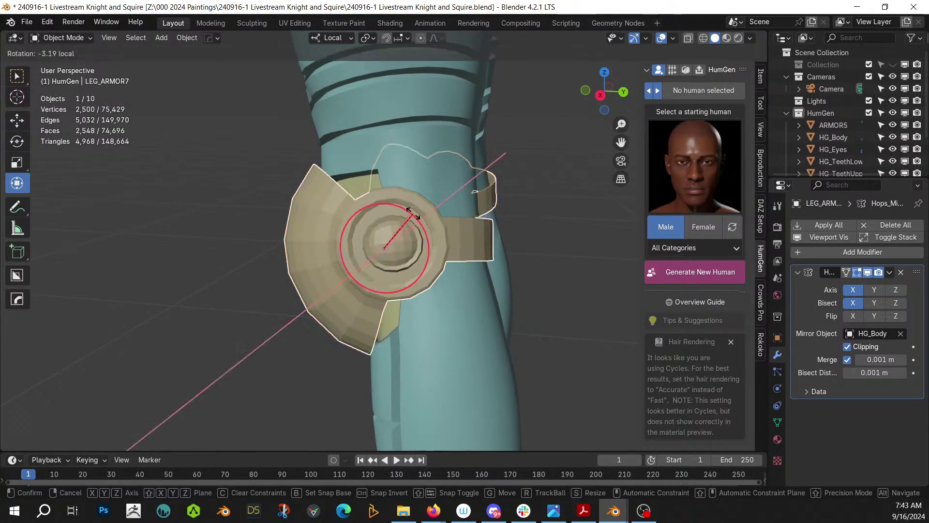
click(413, 213)
middle_drag(413, 213, 565, 195)
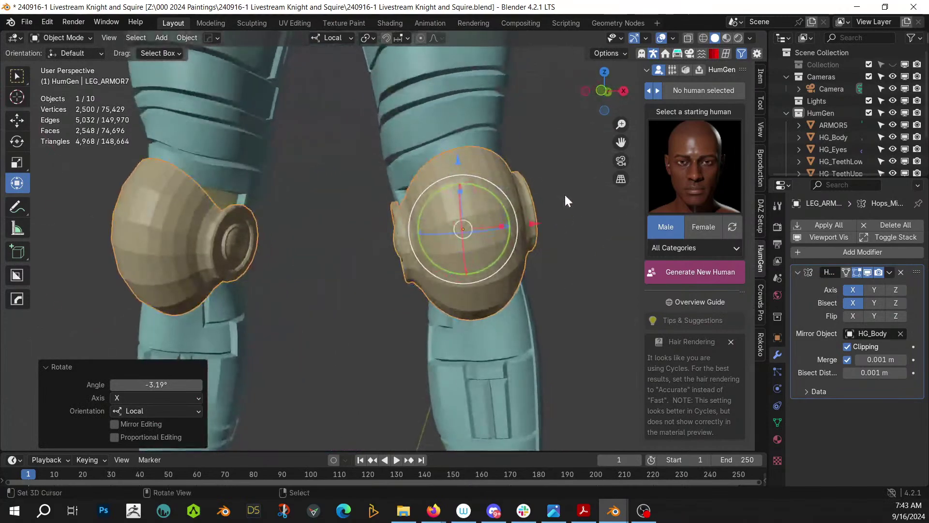
Check the front plate face selection from the front and below, and run Random Panels on the knee guard
key(Tab)
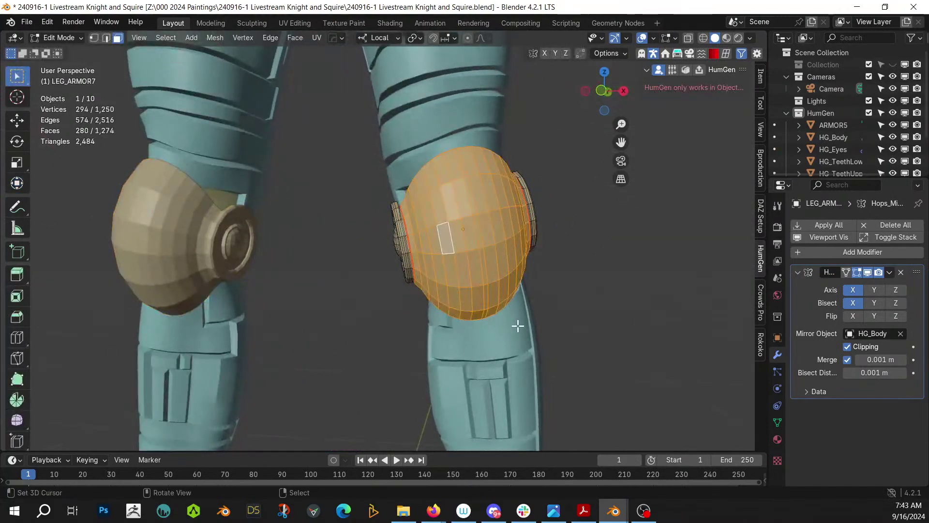
scroll(429, 321, up, 2)
shift+middle_drag(496, 329, 422, 300)
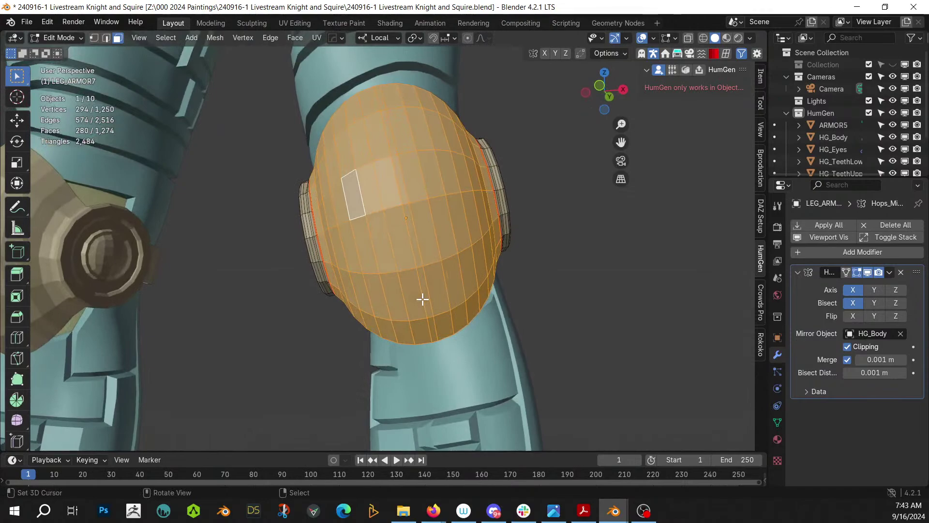
key(Tab)
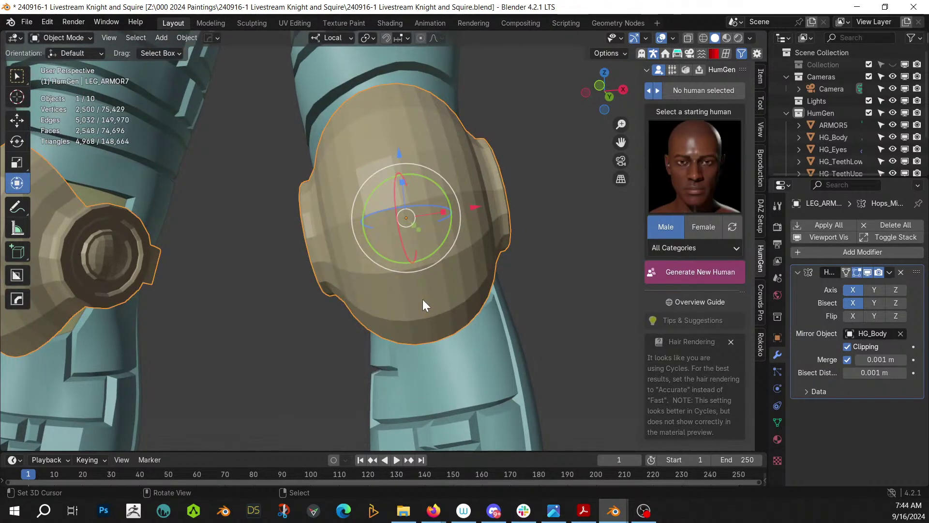
key(ctrl+alt+x)
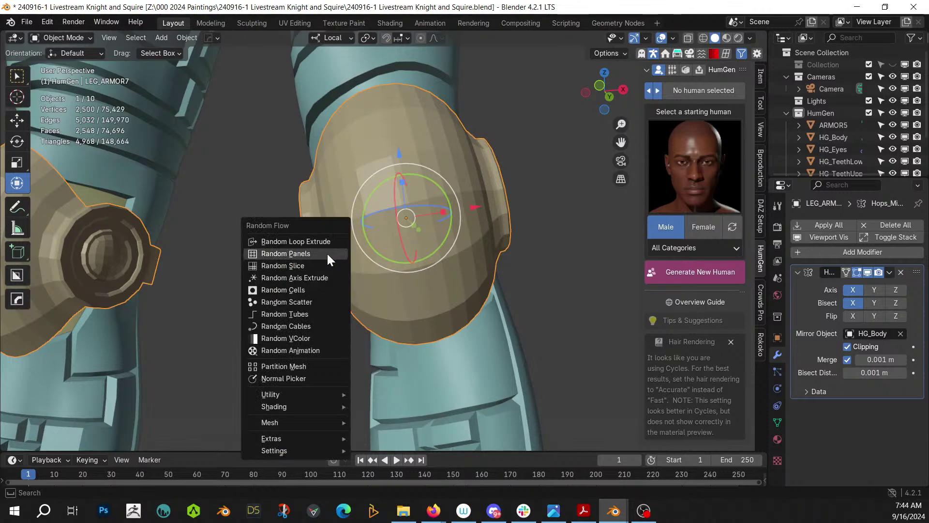
click(327, 252)
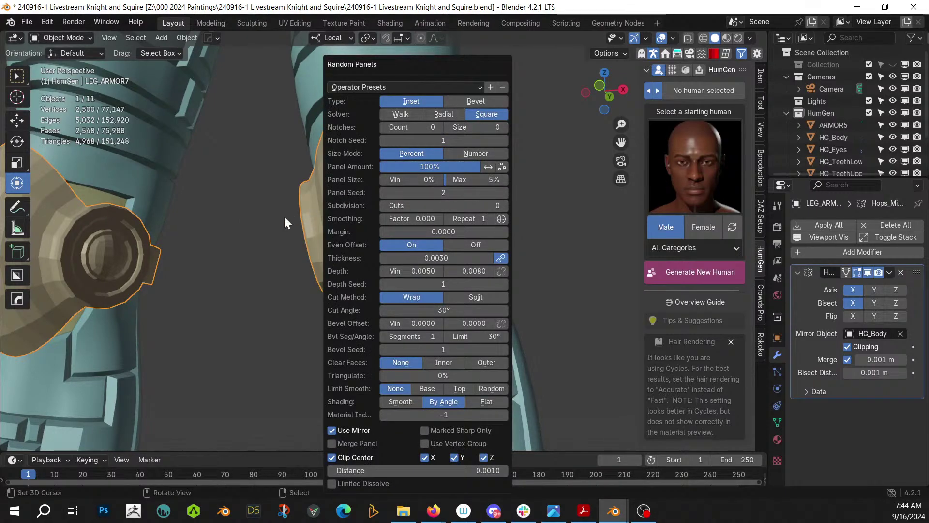
Inspect the generated panel's mesh around the side disc and along the plate's upper edge
middle_drag(262, 244, 470, 252)
key(Tab)
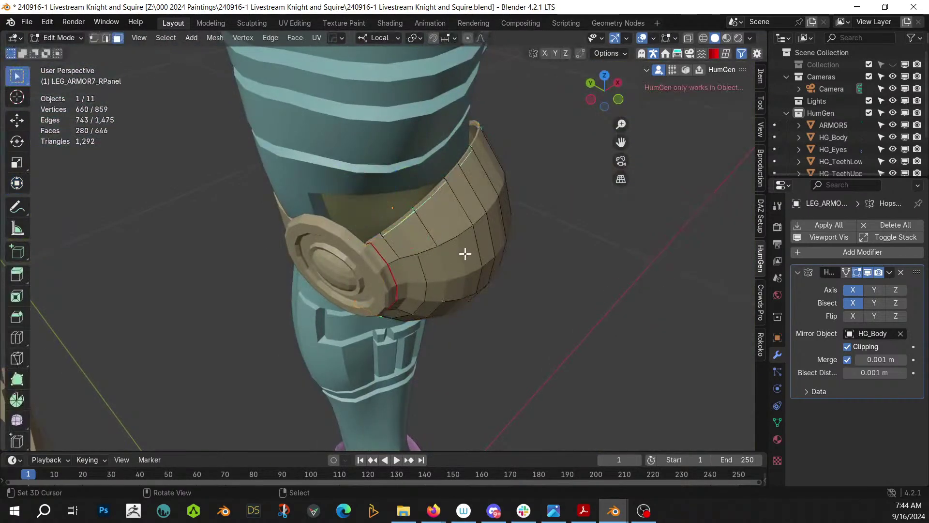
key(KP_Decimal)
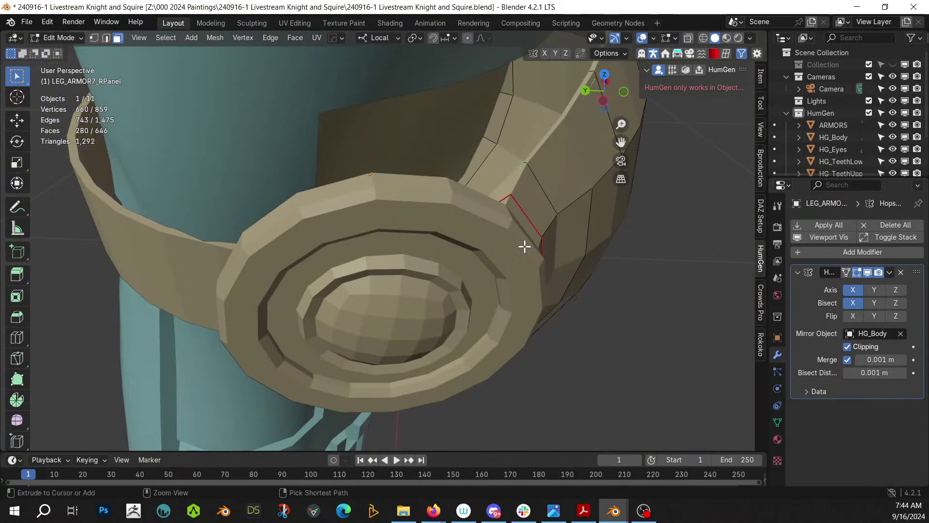
key(Tab)
middle_drag(525, 246, 406, 263)
scroll(407, 262, down, 2)
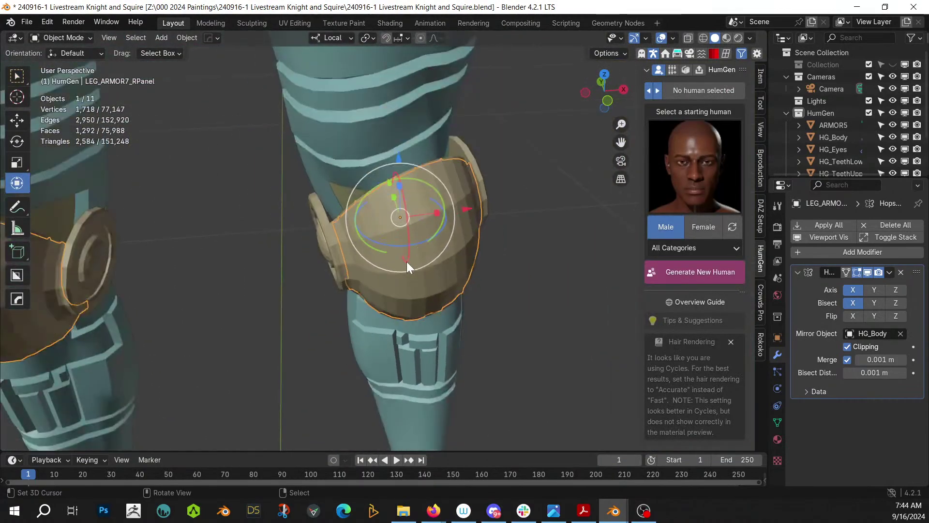
Show face orientation and recalculate the normals of all the knee guard's faces to the outside
key(shift+alt+z)
click(312, 274)
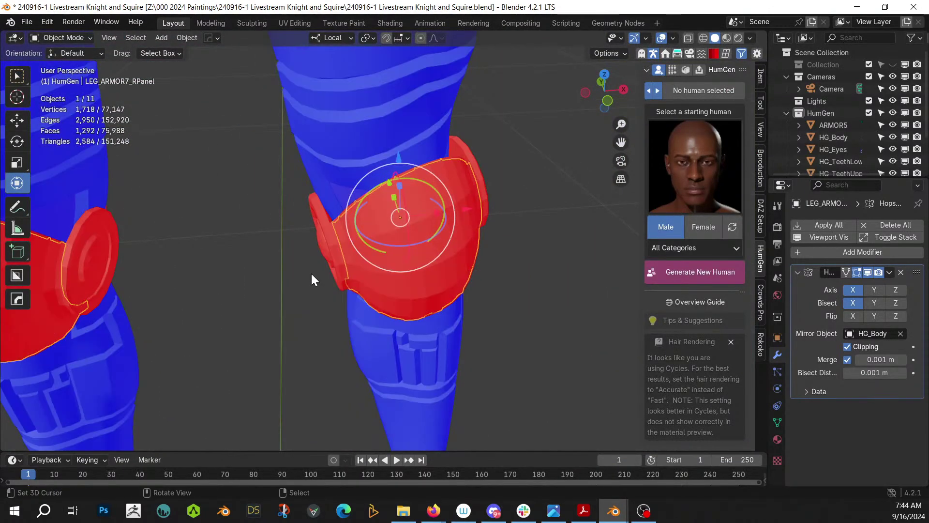
key(Tab)
key(Tab)
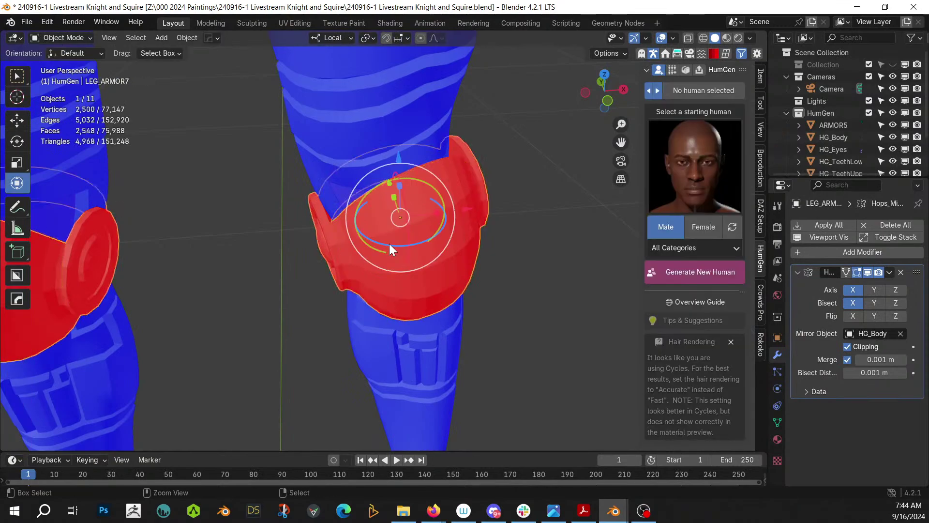
key(Tab)
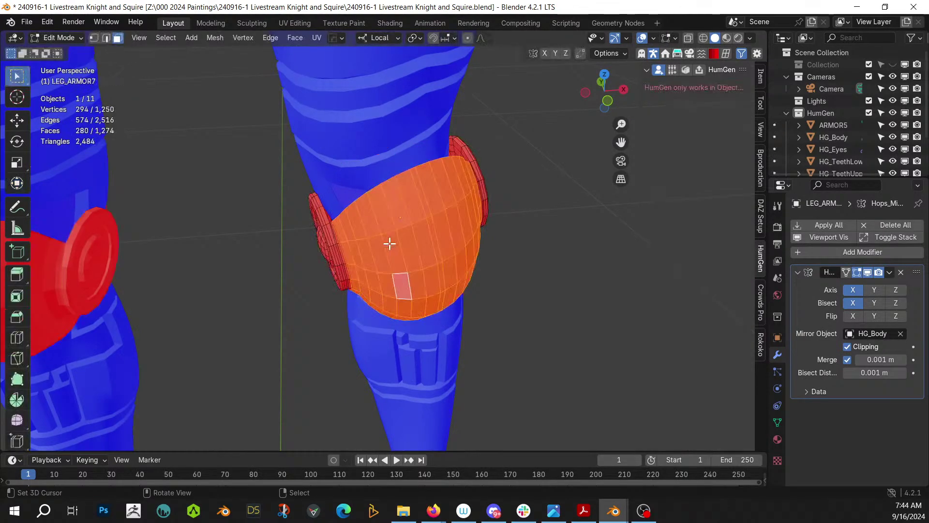
key(shift+n)
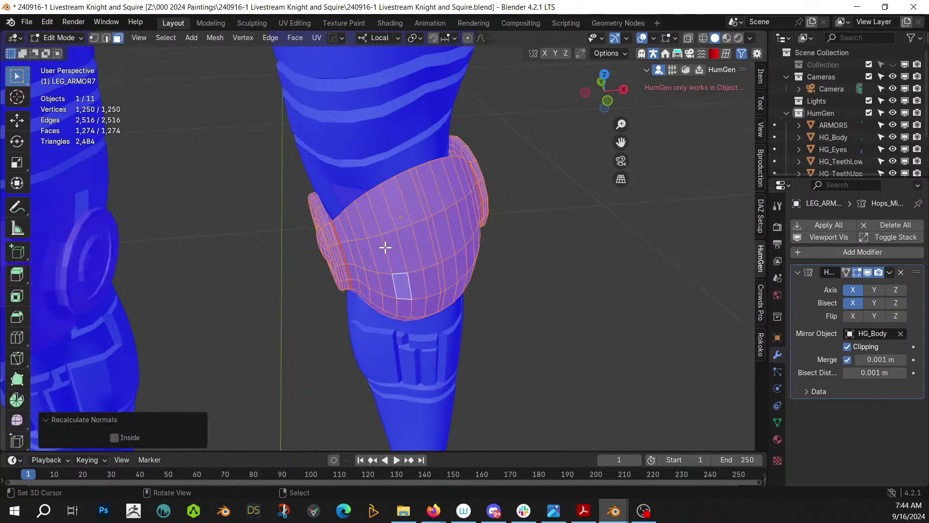
Reselect the knee guard's linked front plate faces, return to Object Mode and turn off face orientation
key(Tab)
key(Tab)
click(393, 243)
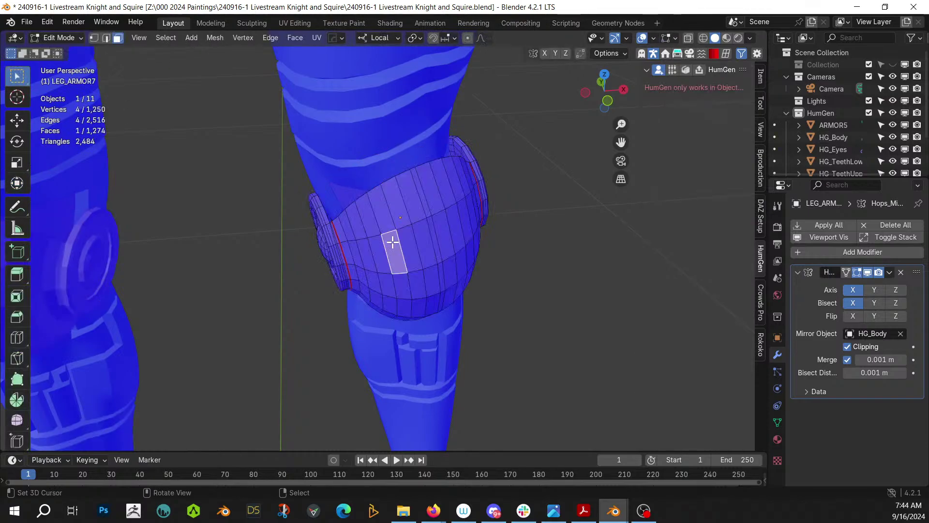
key(ctrl+l)
key(Tab)
key(shift+z)
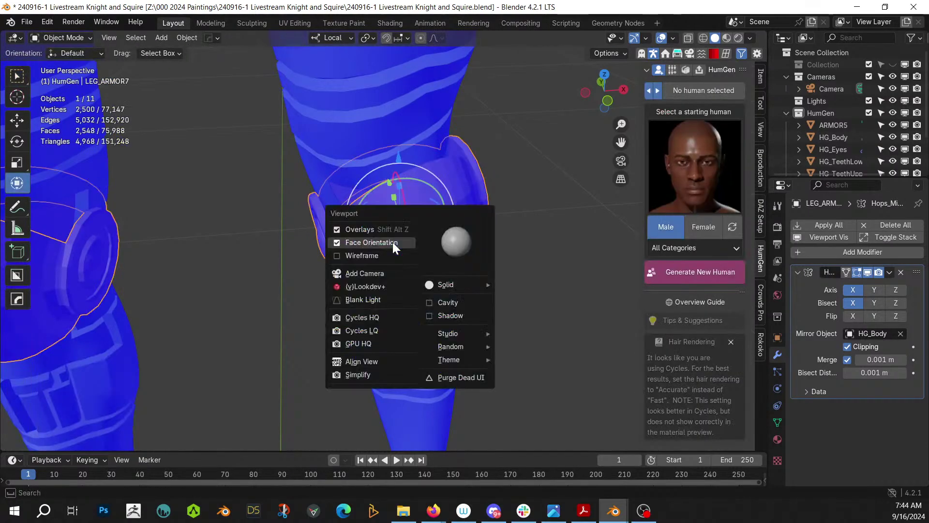
click(393, 242)
Run Random Panels on the knee guard's front plate with panel seed 2
middle_drag(365, 193, 405, 187)
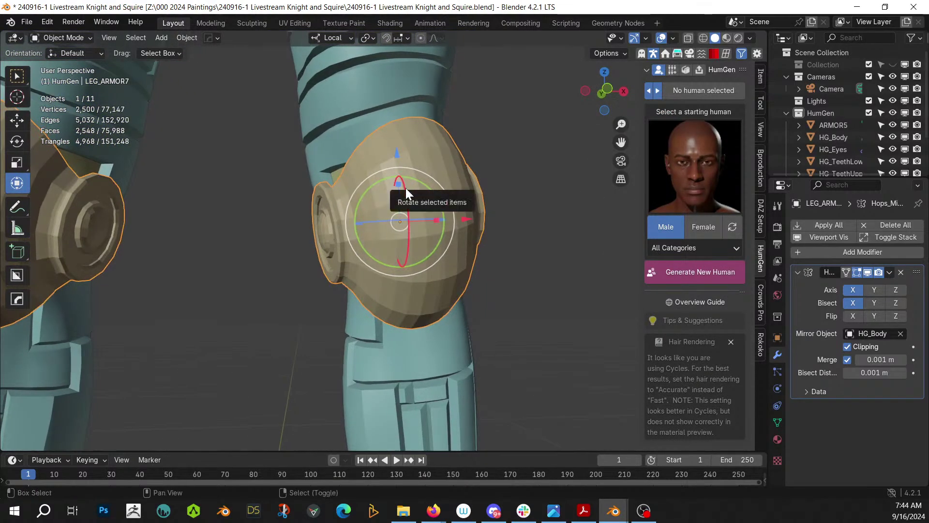
key(shift+alt+r)
click(404, 187)
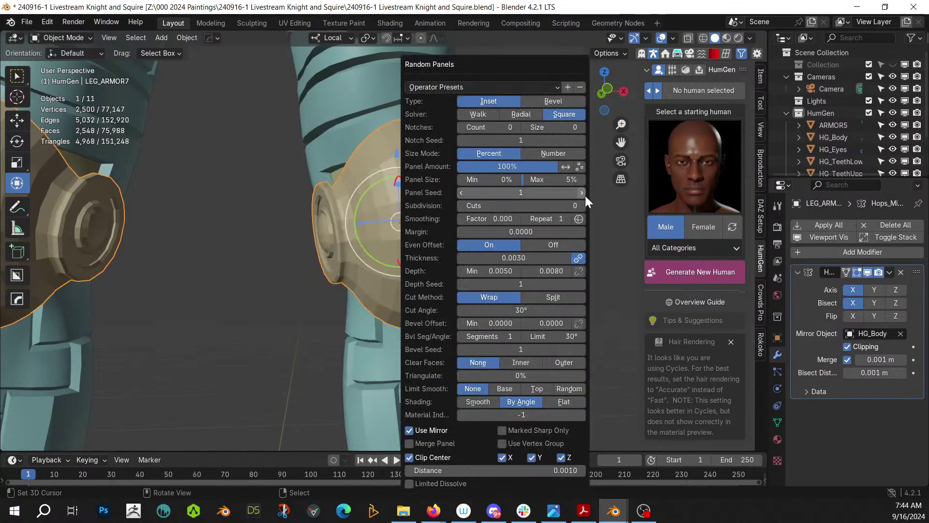
middle_drag(210, 250, 182, 330)
key(F9)
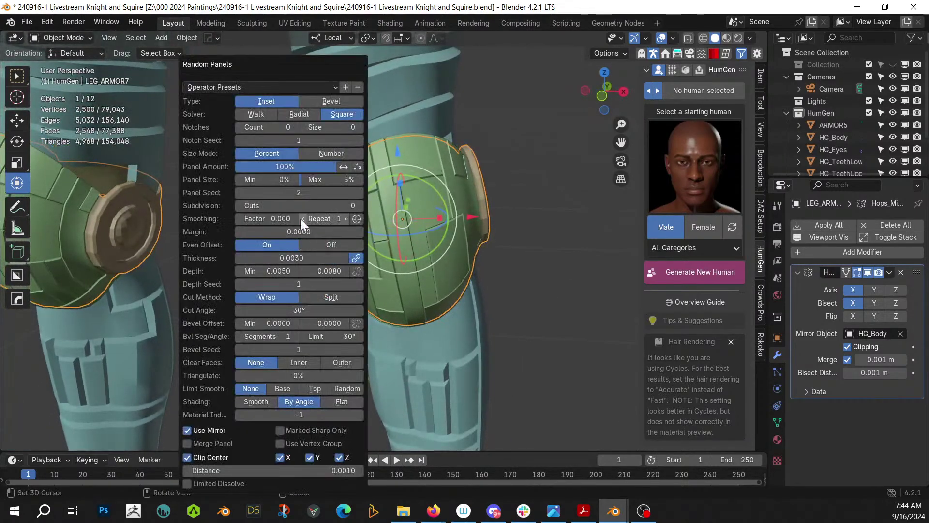
Switch the panel solver to Radial, raise the maximum panel size above 8%, and save the file
drag(313, 181, 325, 181)
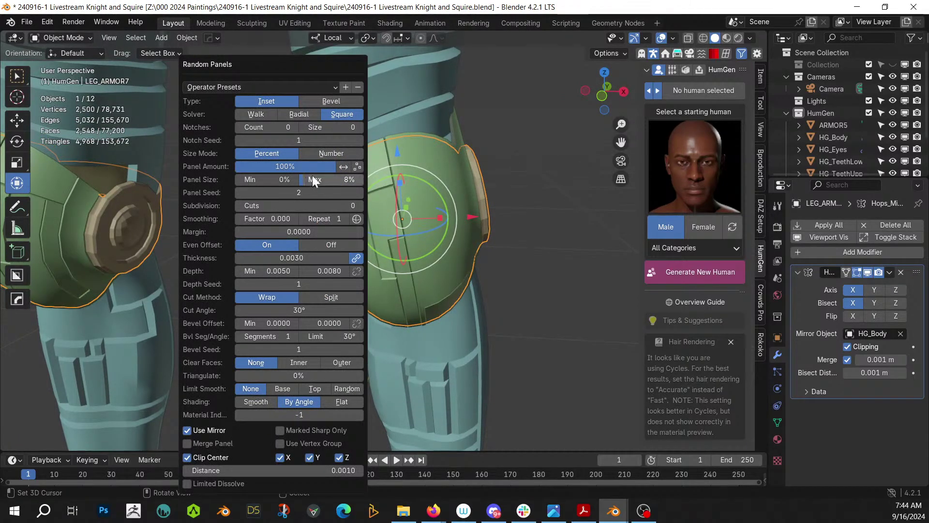
click(303, 114)
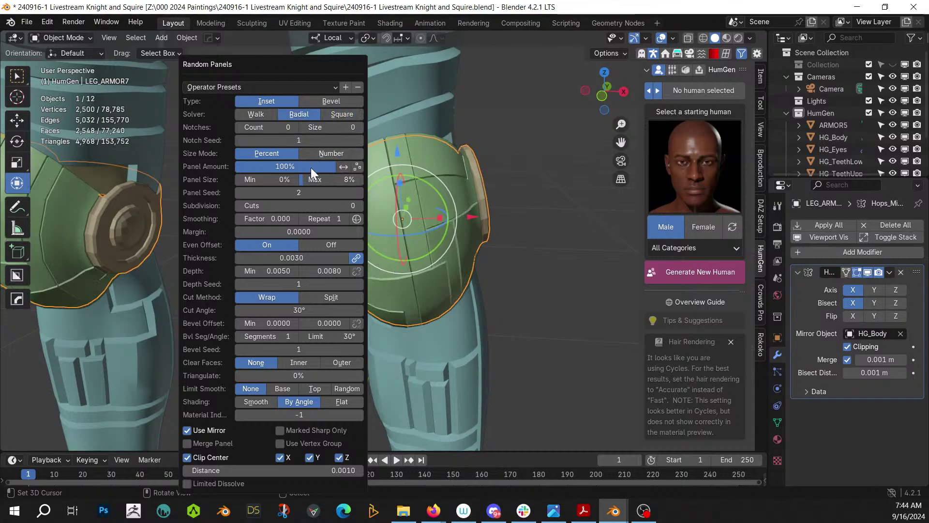
drag(329, 180, 342, 179)
middle_drag(520, 286, 492, 300)
click(491, 294)
scroll(503, 298, down, 3)
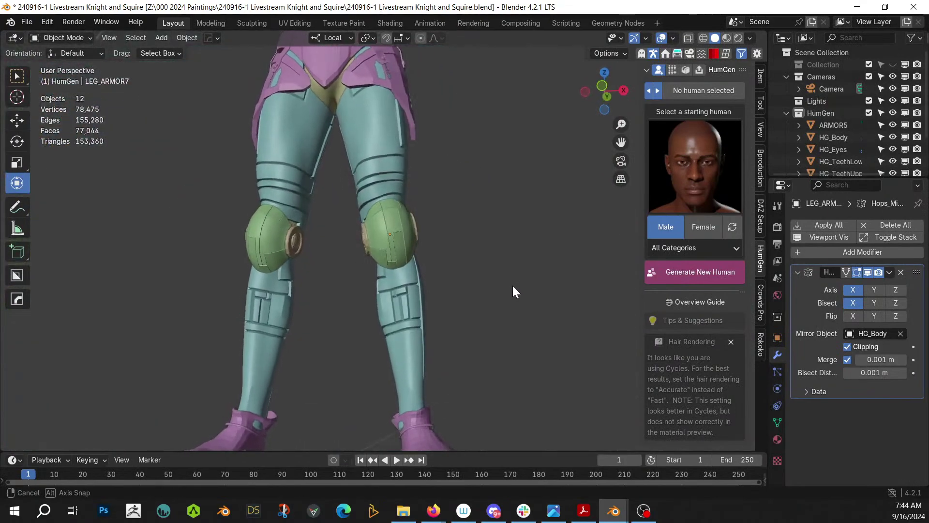
key(ctrl+s)
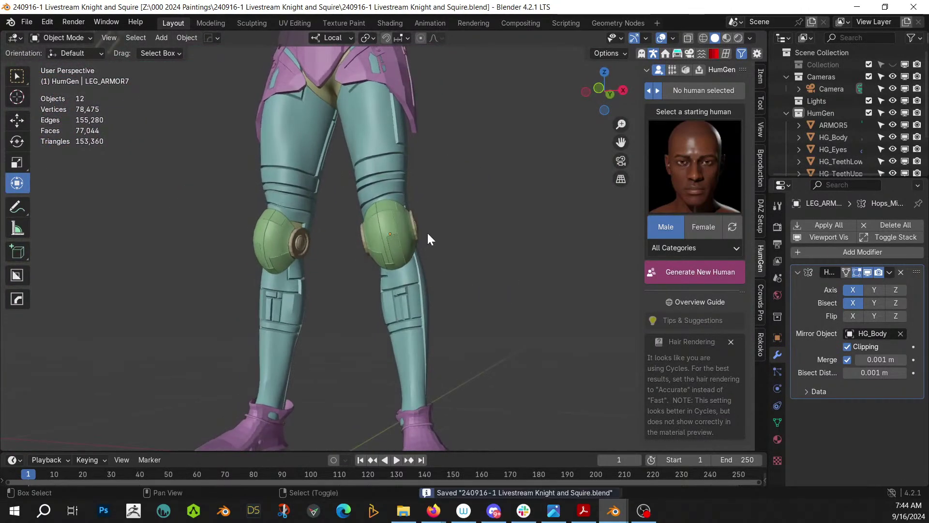
Sculpt the waist armor's hip flap outward over the thigh with Elastic Deform, and return to Object Mode
shift+middle_drag(428, 233, 477, 440)
scroll(414, 404, up, 3)
scroll(370, 331, up, 3)
click(341, 289)
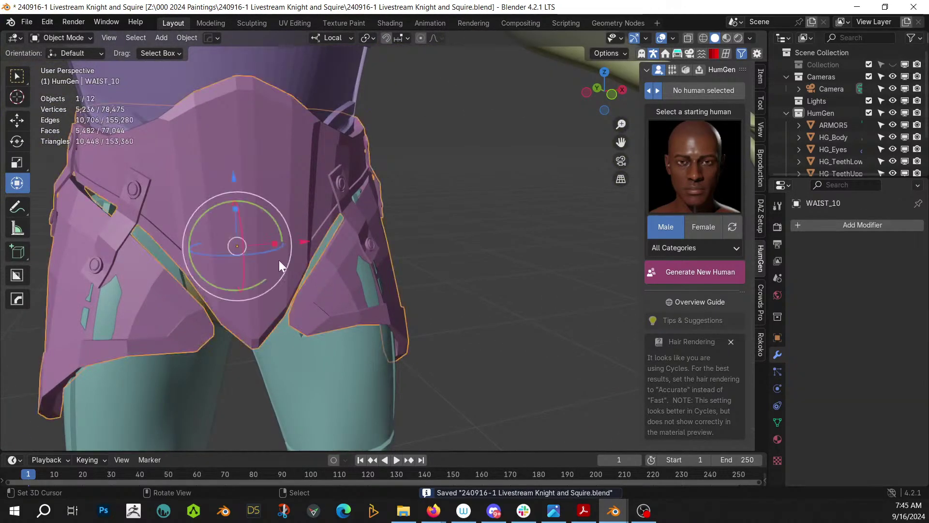
click(61, 37)
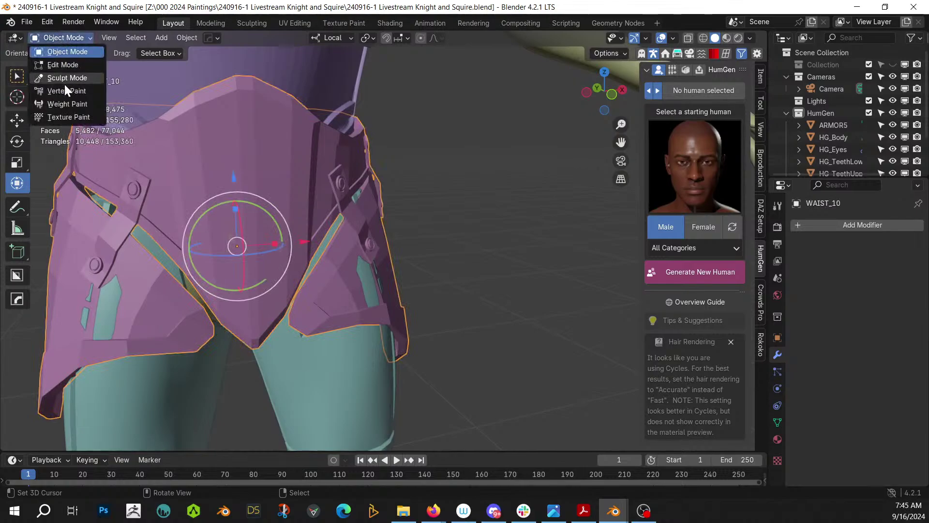
click(57, 80)
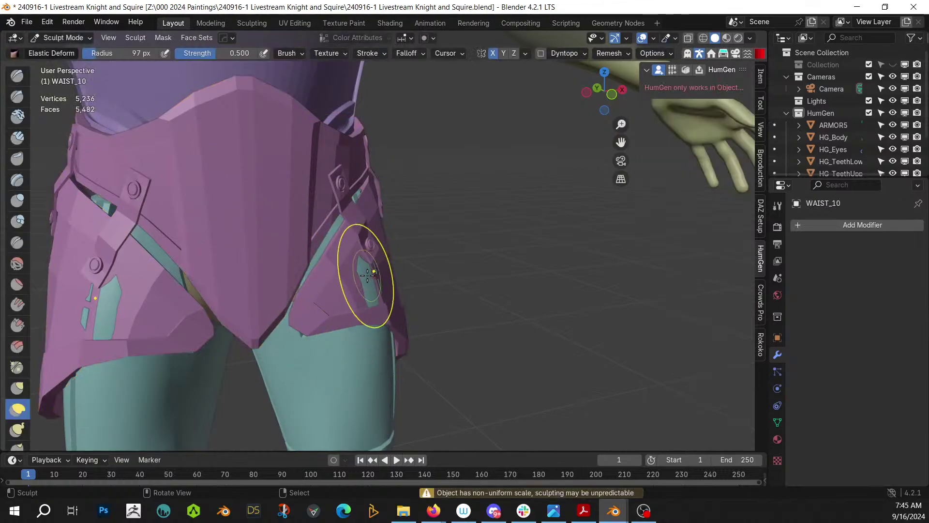
drag(364, 286, 374, 281)
middle_drag(327, 290, 305, 250)
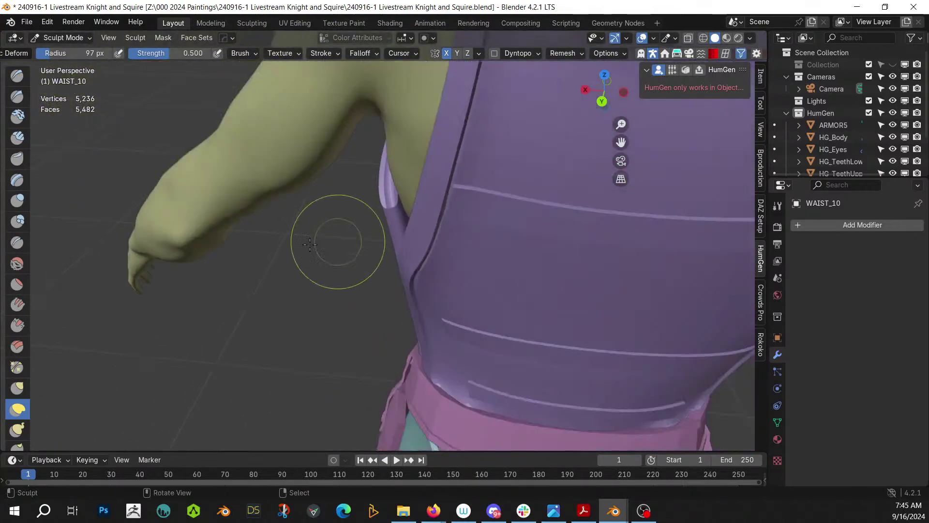
click(56, 38)
click(61, 47)
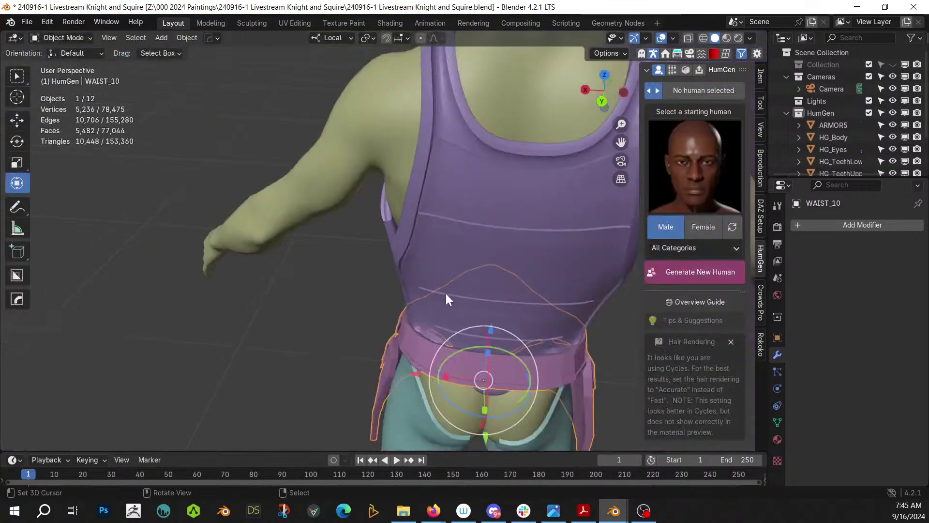
Select the HG_Body mesh, enter Edit Mode and isolate it in Local View
middle_drag(446, 293, 603, 238)
middle_drag(403, 256, 474, 407)
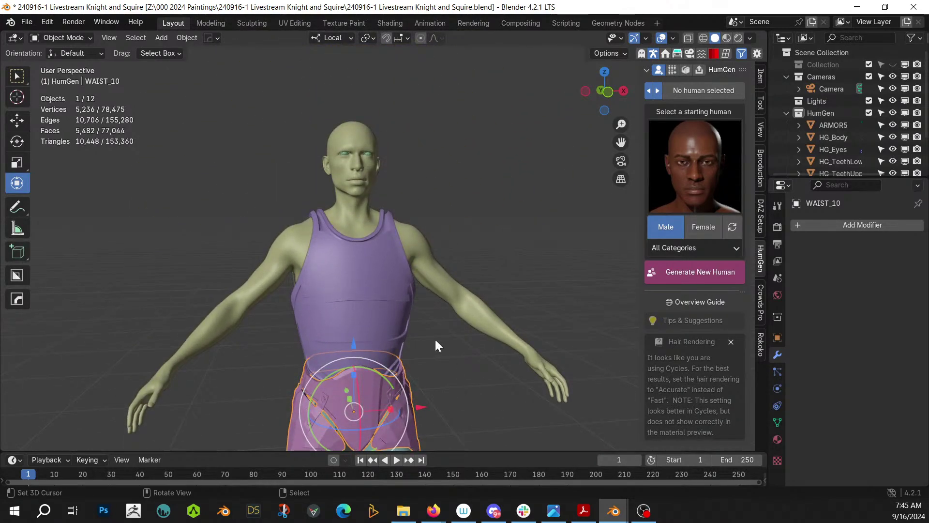
middle_drag(435, 344, 388, 373)
scroll(380, 373, up, 3)
middle_drag(378, 367, 344, 312)
scroll(367, 232, down, 4)
scroll(343, 312, up, 3)
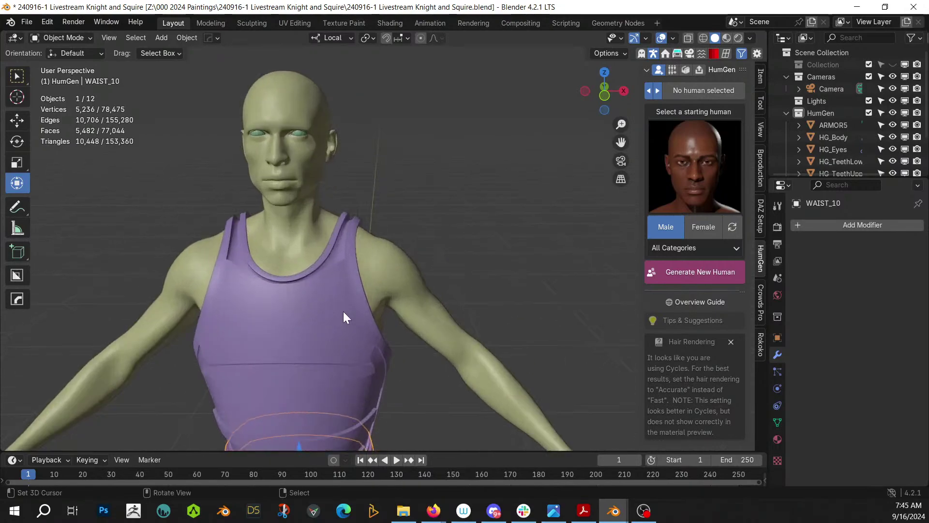
click(396, 273)
key(Tab)
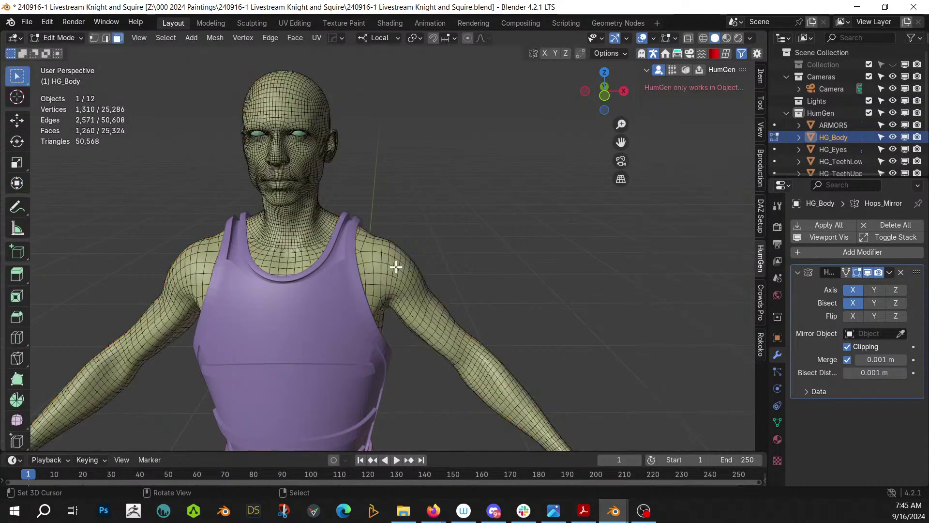
key(KP_Divide)
Select a face loop around the body's neck and hide it to separate the head from the torso
scroll(401, 339, up, 3)
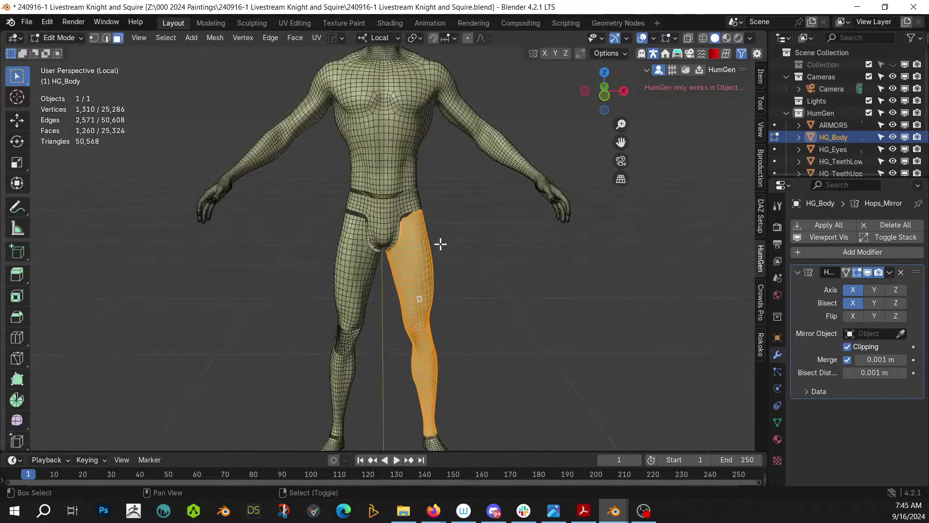
scroll(401, 348, up, 1)
scroll(361, 181, up, 1)
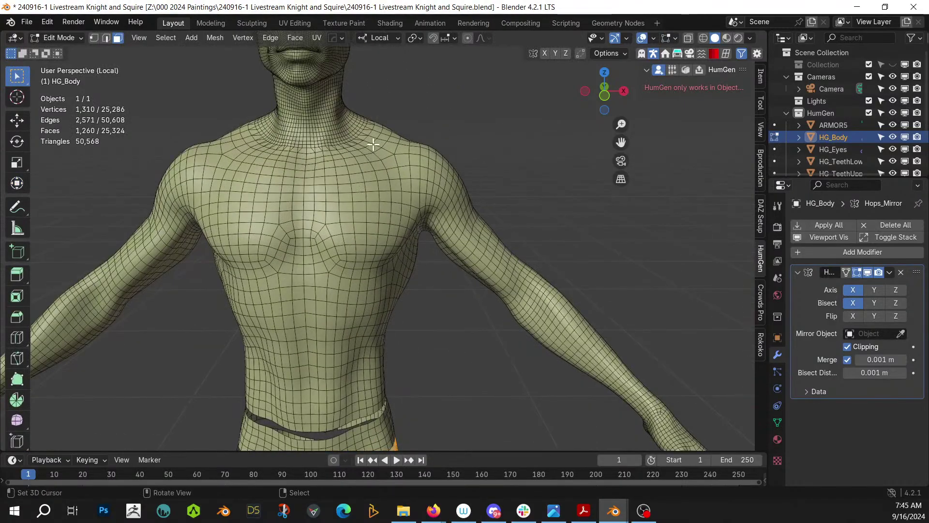
middle_drag(361, 132, 344, 191)
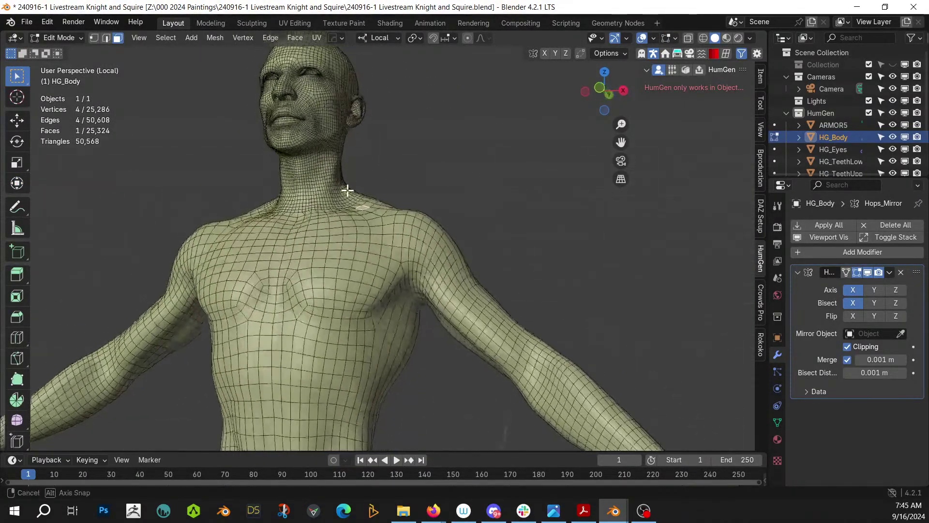
alt+click(321, 173)
key(KP_Decimal)
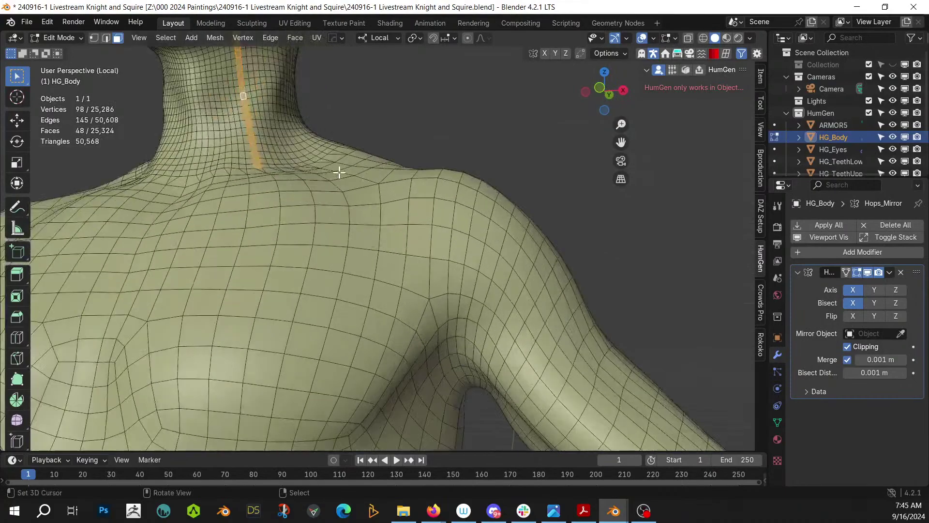
click(248, 87)
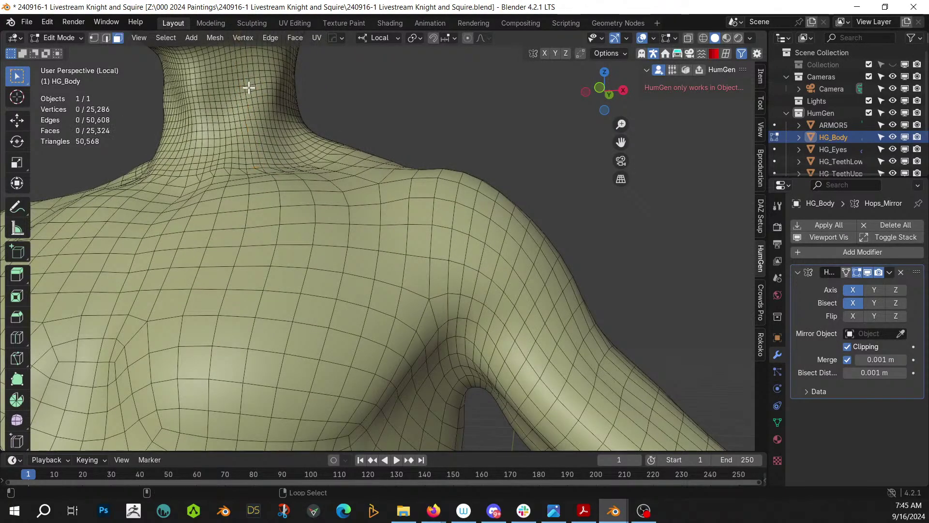
alt+click(248, 87)
key(h)
Hide the face loop running from the wrist around the base of the thumb
middle_drag(391, 191, 292, 190)
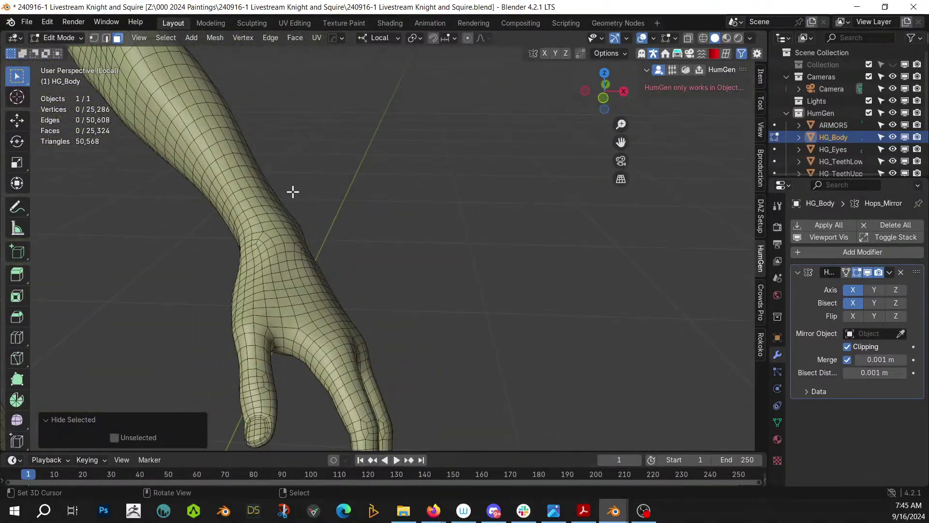
alt+click(270, 316)
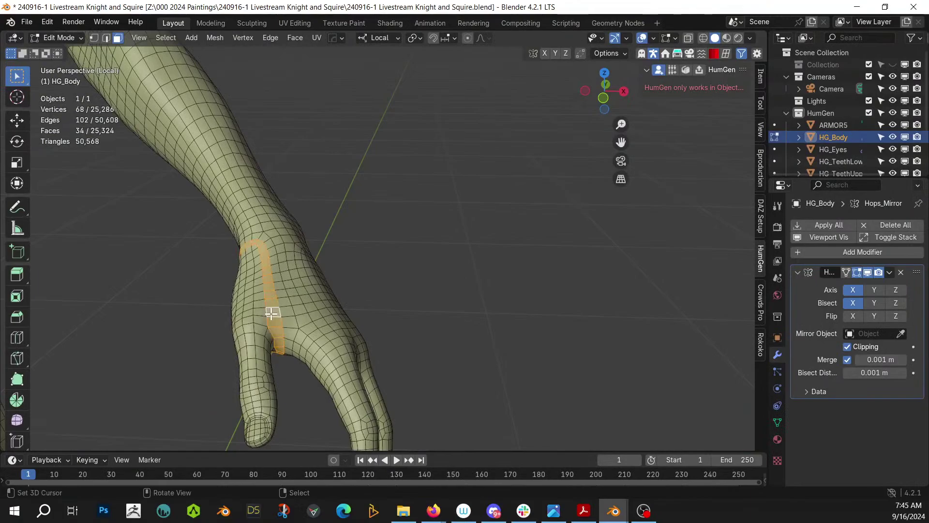
key(h)
Hide the face loop that runs across the back of the hand behind the knuckles
middle_drag(326, 307, 206, 275)
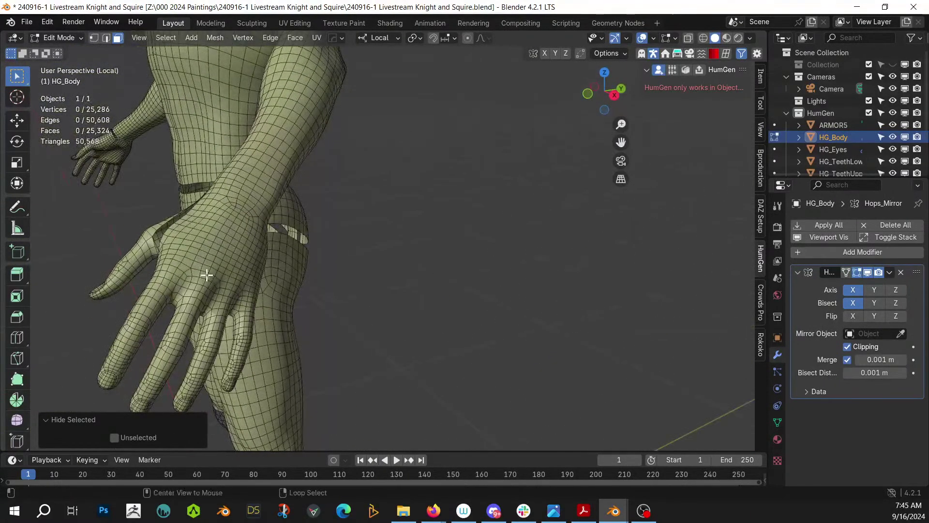
alt+click(198, 266)
click(186, 259)
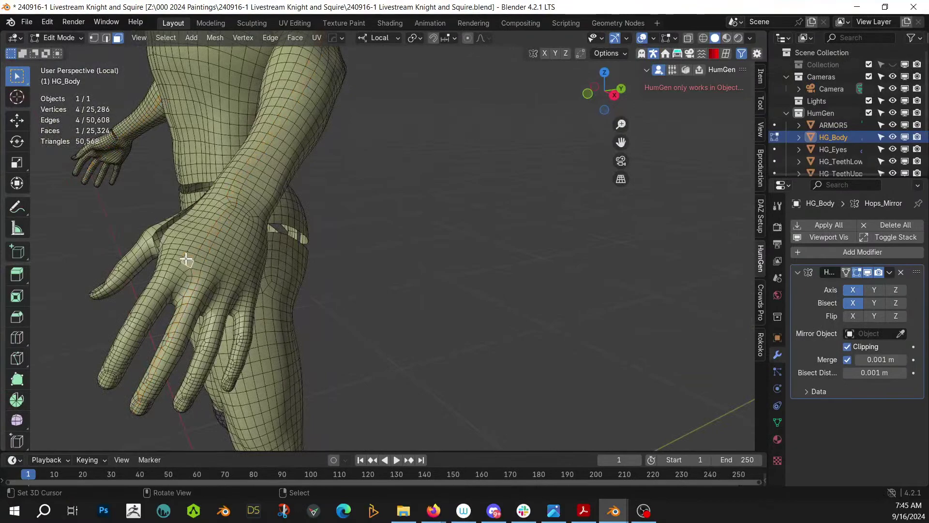
alt+click(180, 257)
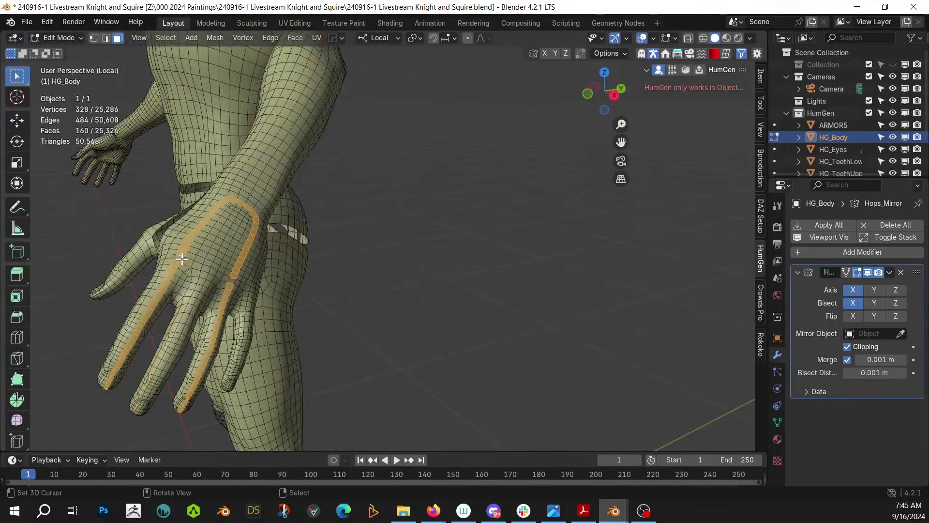
click(182, 259)
alt+click(182, 259)
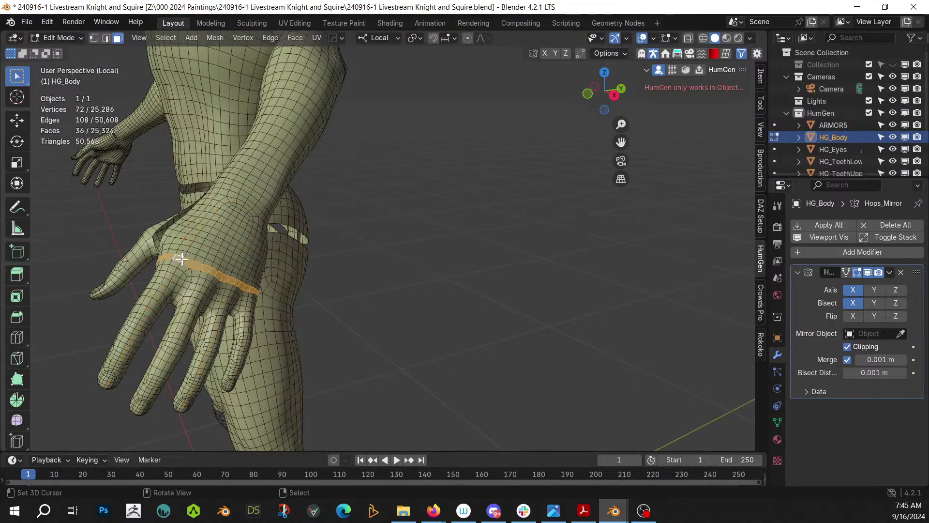
key(h)
Hide the face loop that runs from the palm side of the wrist along the hand's outer edge
middle_drag(181, 259, 392, 249)
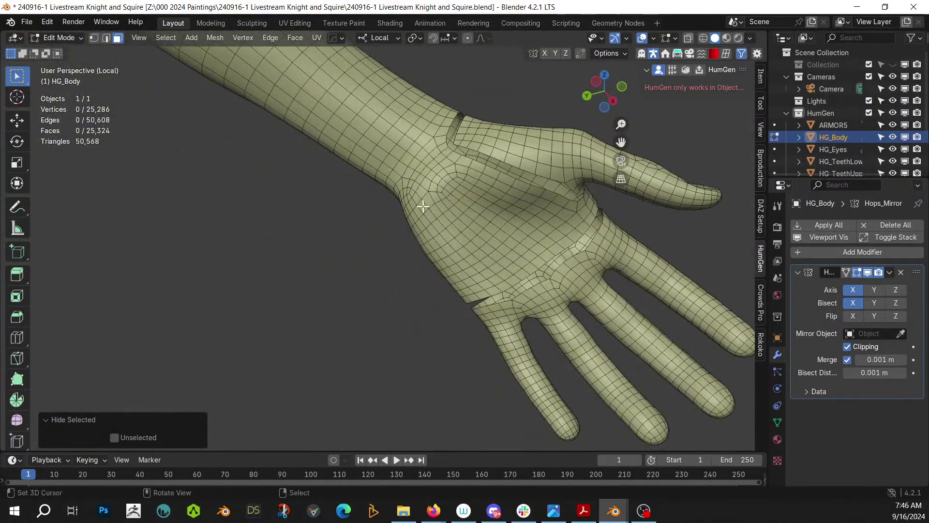
alt+click(420, 158)
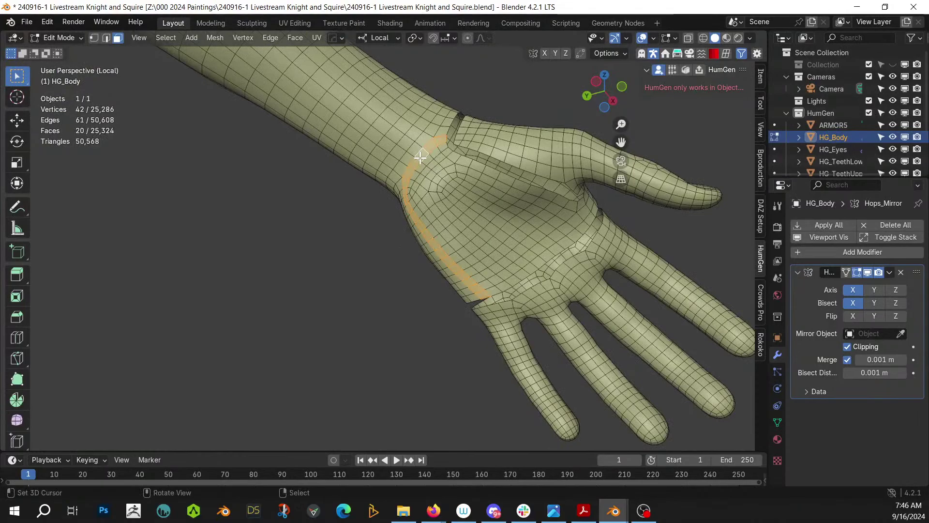
key(h)
Select all linked torso and arm faces of the body that lie between the hidden face loops
middle_drag(420, 157, 303, 175)
click(358, 171)
key(ctrl+l)
scroll(303, 175, up, 6)
click(448, 199)
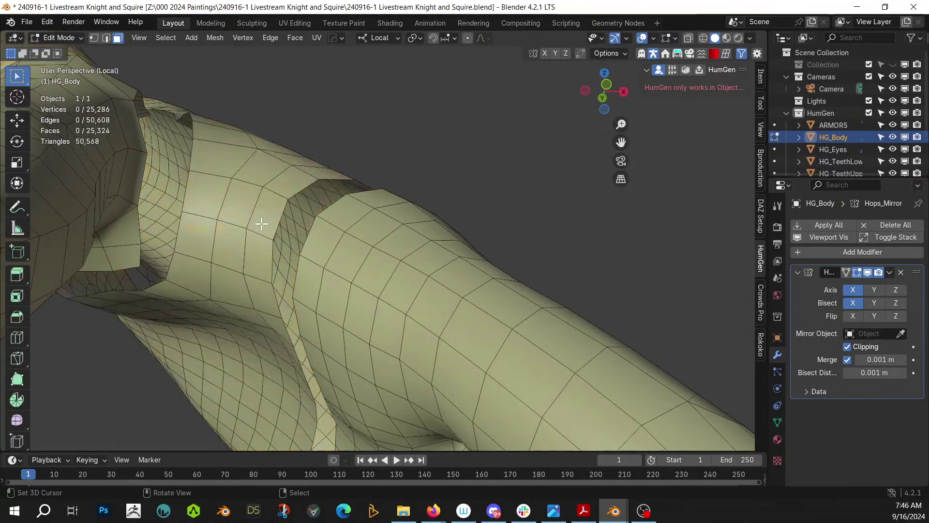
alt+click(211, 239)
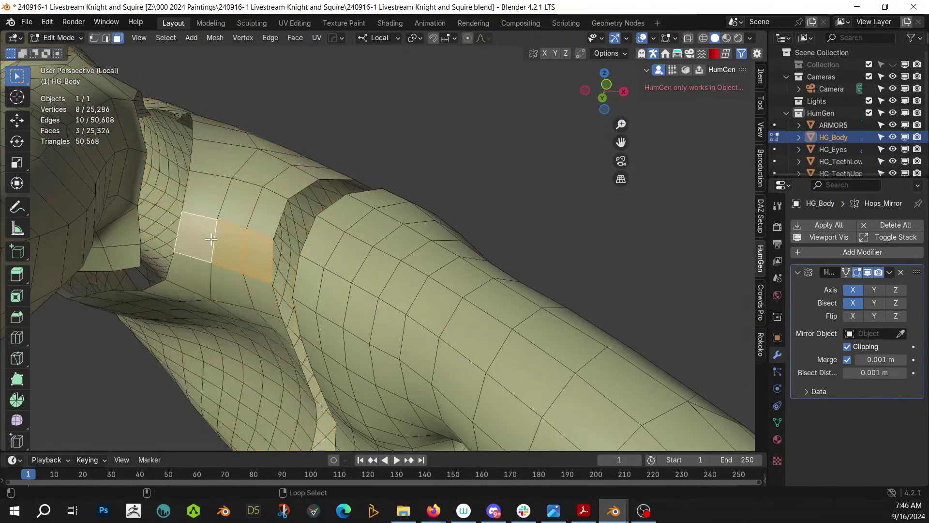
click(226, 190)
key(ctrl+l)
scroll(226, 190, down, 5)
middle_drag(226, 190, 489, 305)
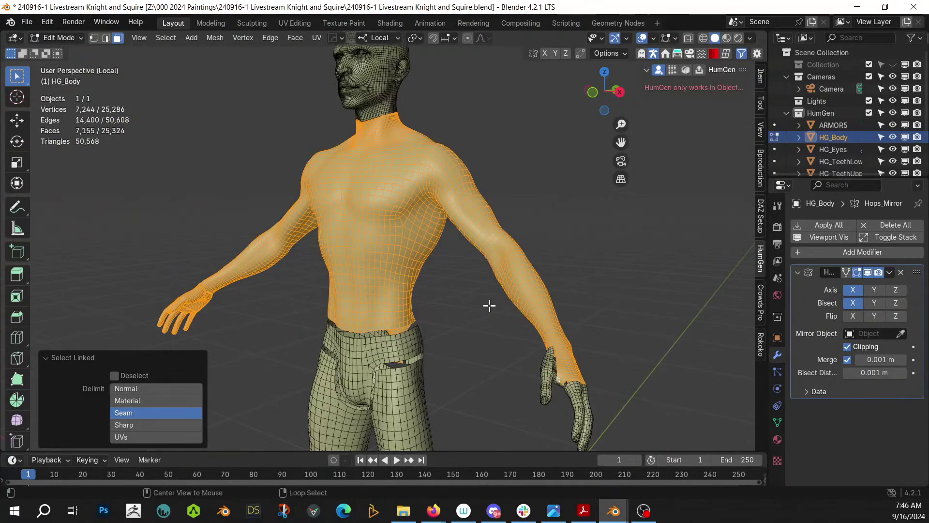
Reveal the hidden faces, expand the torso and arm selection by one ring, and return to Object Mode with the full scene shown
key(alt+h)
key(ctrl+KP_Add)
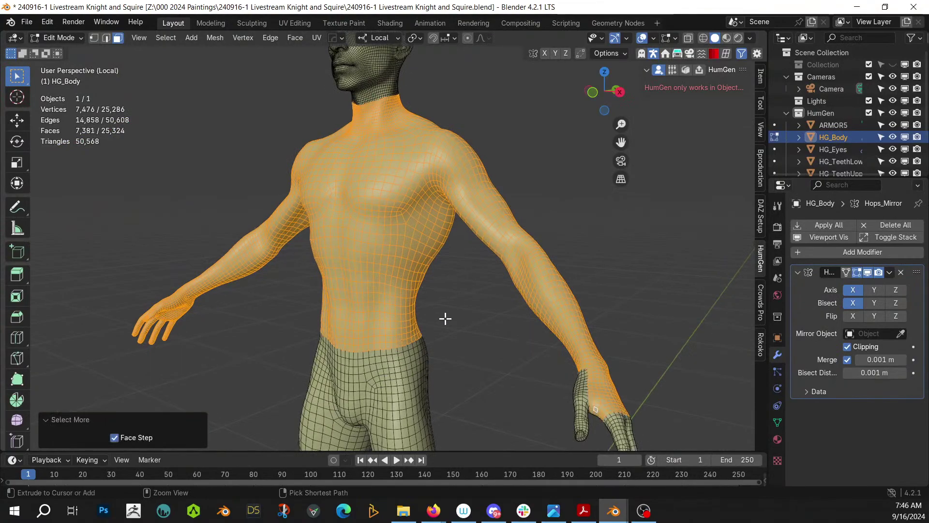
middle_drag(603, 314, 446, 214)
key(Tab)
key(KP_Divide)
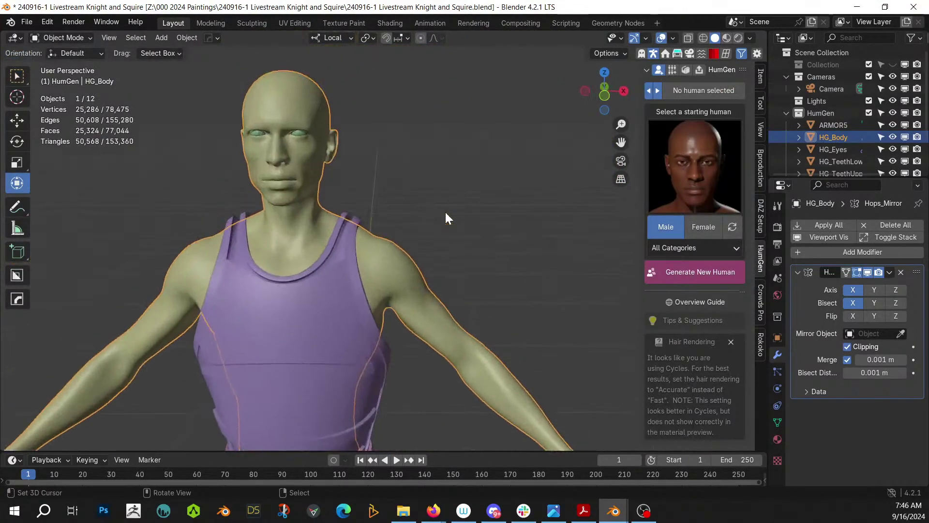
Generate Random Panels from the body's selected torso and arm faces, using the Square solver
key(shift+q)
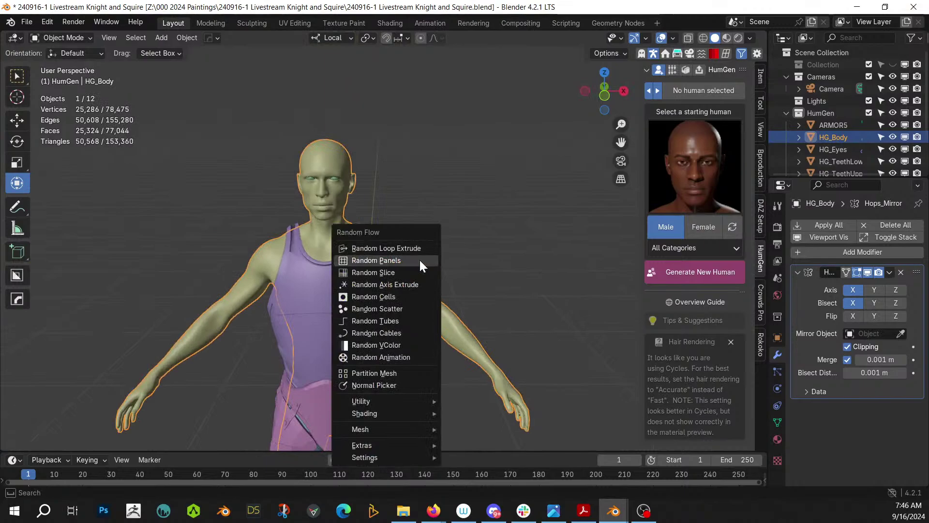
click(419, 260)
click(588, 113)
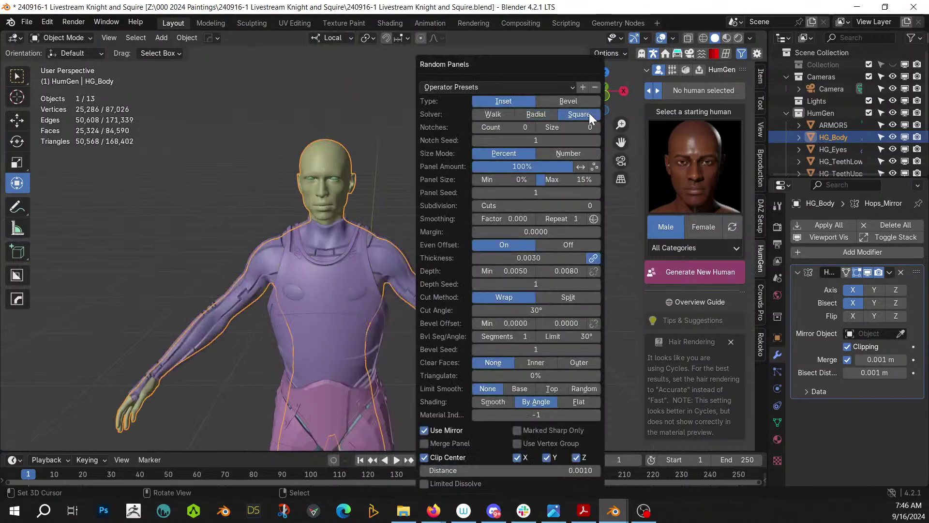
Set the random panels' maximum depth to 0.005 and give them a smaller thickness
middle_drag(376, 375, 358, 296)
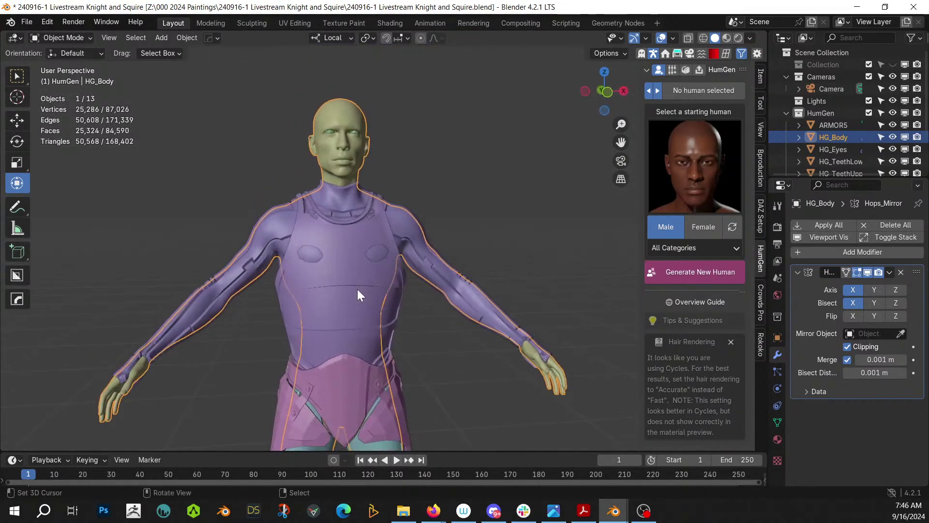
shift+middle_drag(410, 340, 447, 369)
scroll(417, 367, up, 3)
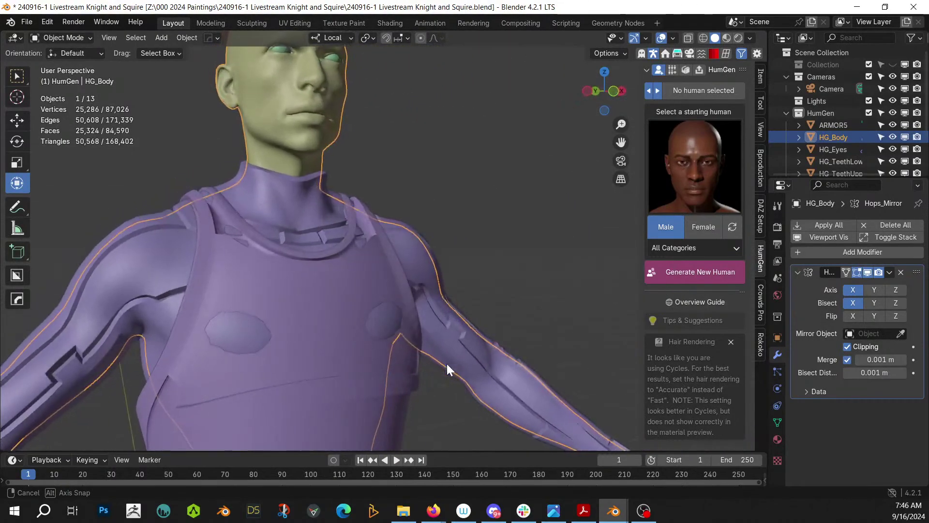
key(F9)
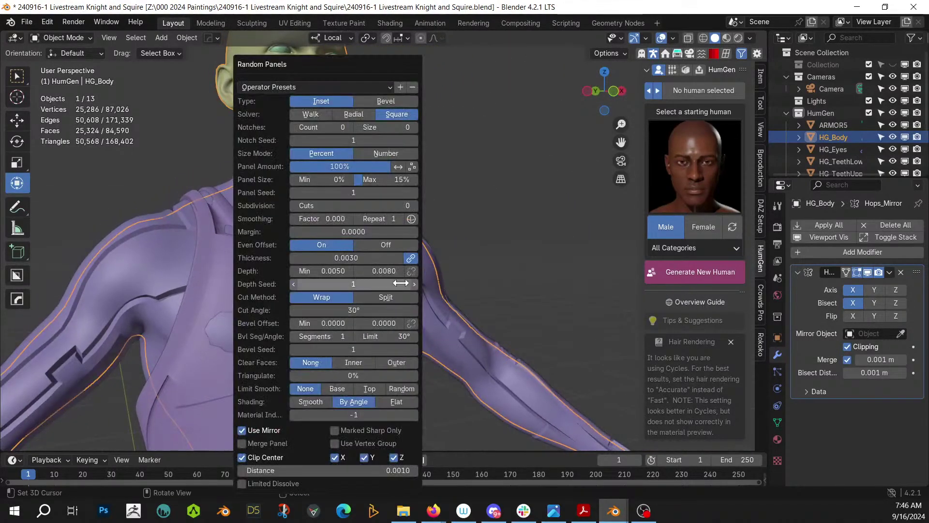
click(386, 271)
key(BackSpace)
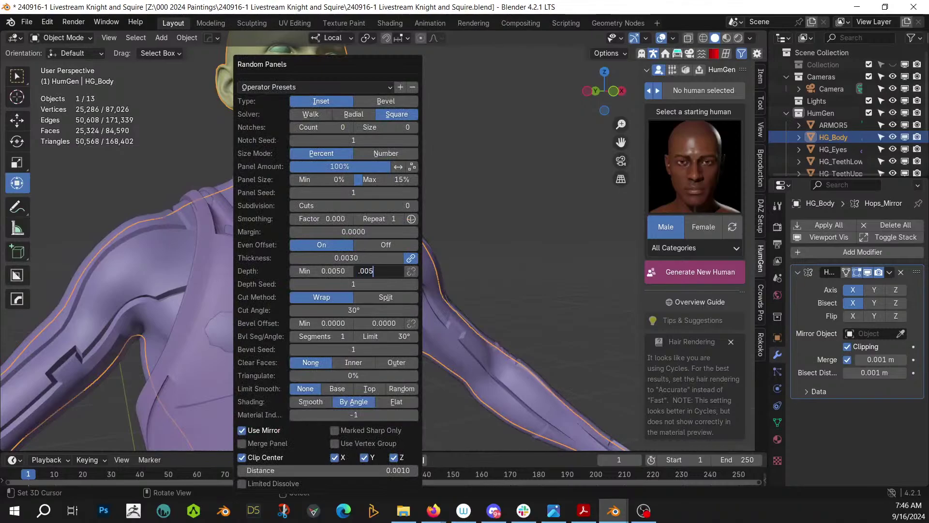
key(Return)
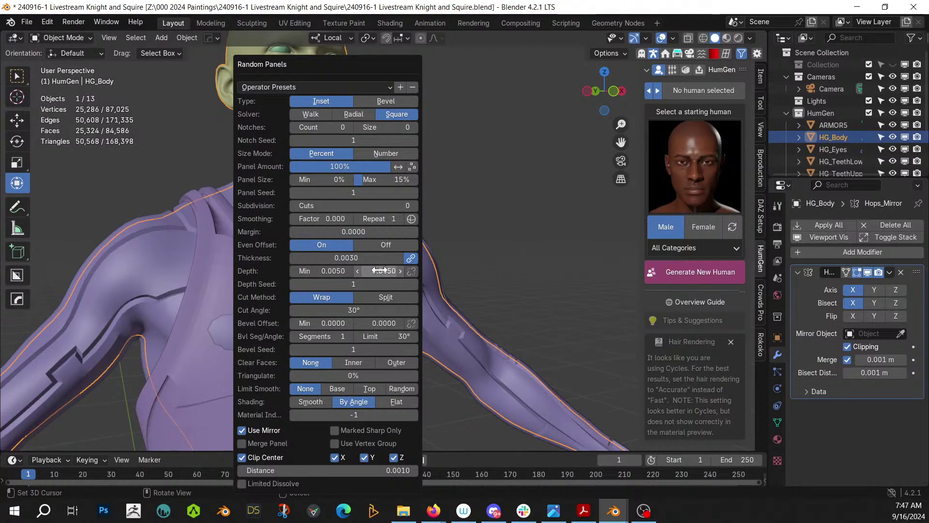
click(368, 259)
text(.00)
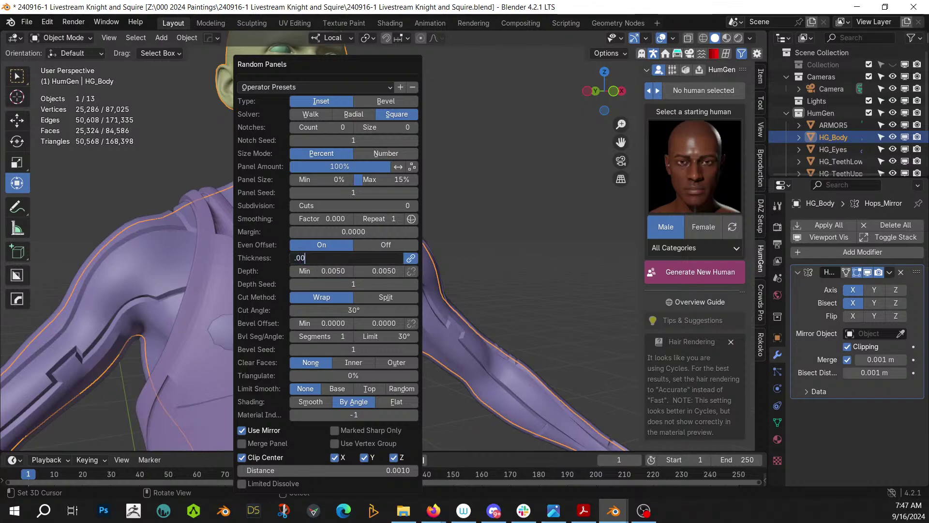
key(Return)
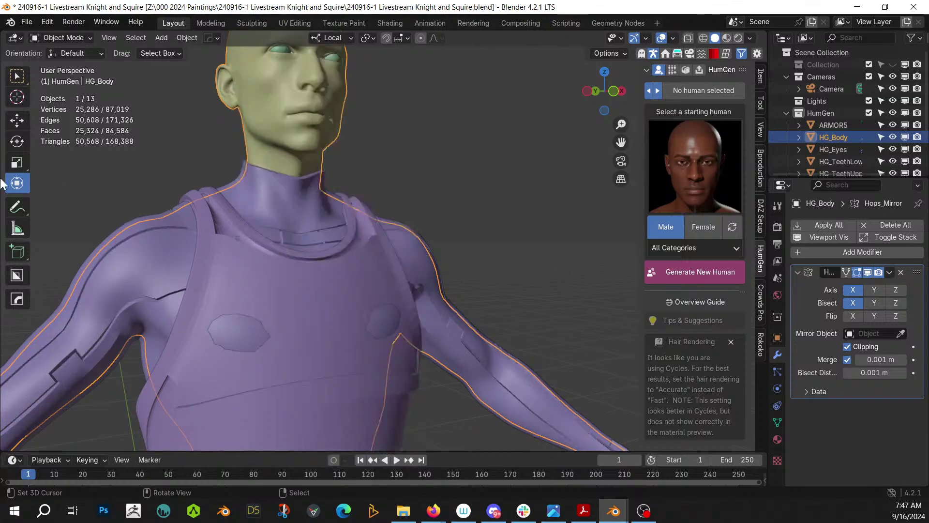
Sculpt the ARMOR5 chest plate with Elastic Deform to cover the suit poking through at the chest, and return to Object Mode
middle_drag(190, 192, 410, 136)
scroll(422, 225, down, 5)
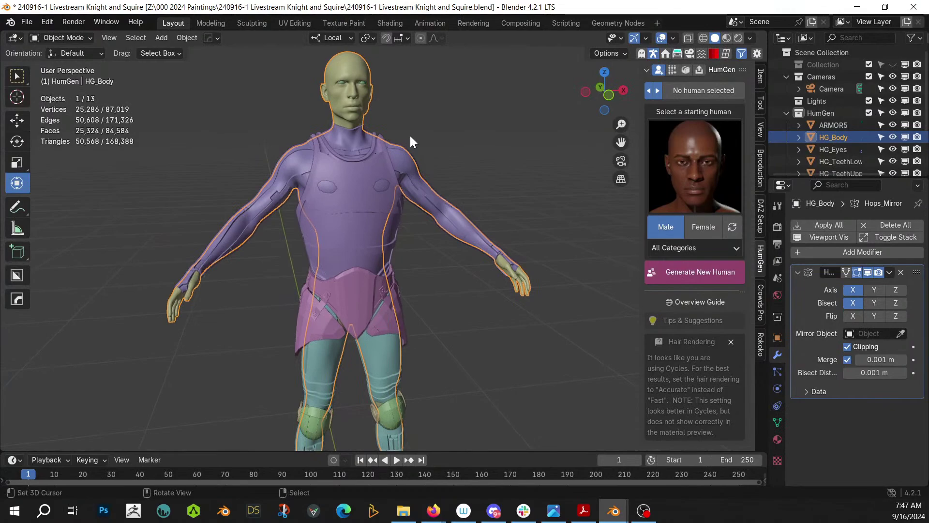
scroll(392, 167, up, 1)
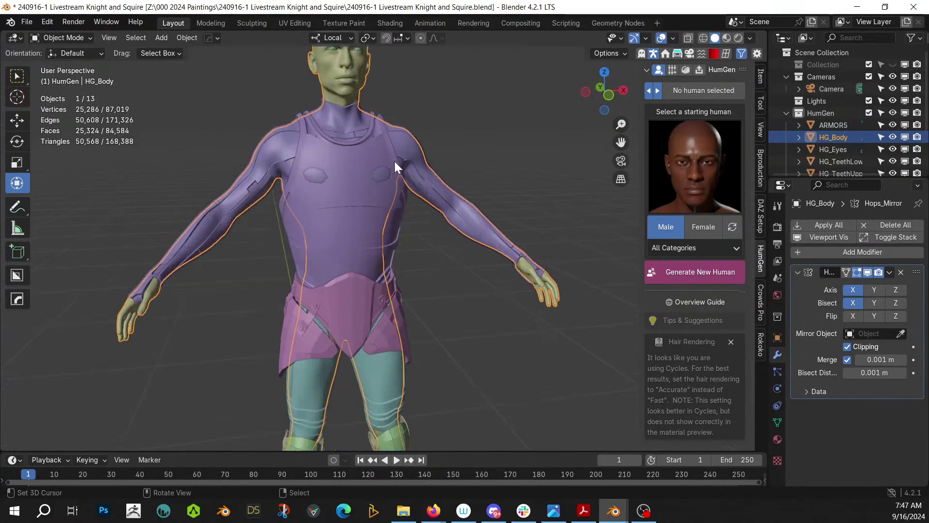
click(319, 144)
click(64, 37)
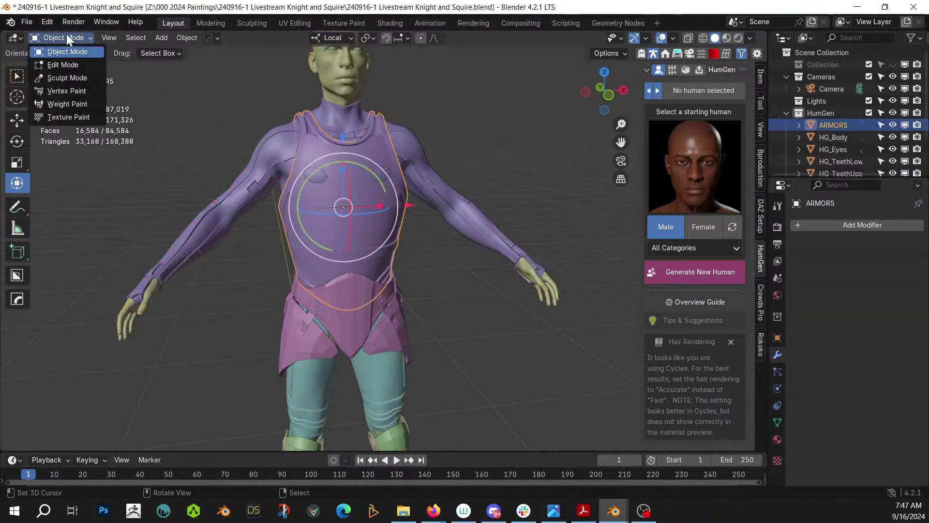
click(67, 78)
mouse_move(342, 156)
middle_down()
mouse_move(394, 187)
mouse_move(425, 238)
middle_up()
scroll(425, 238, up, 2)
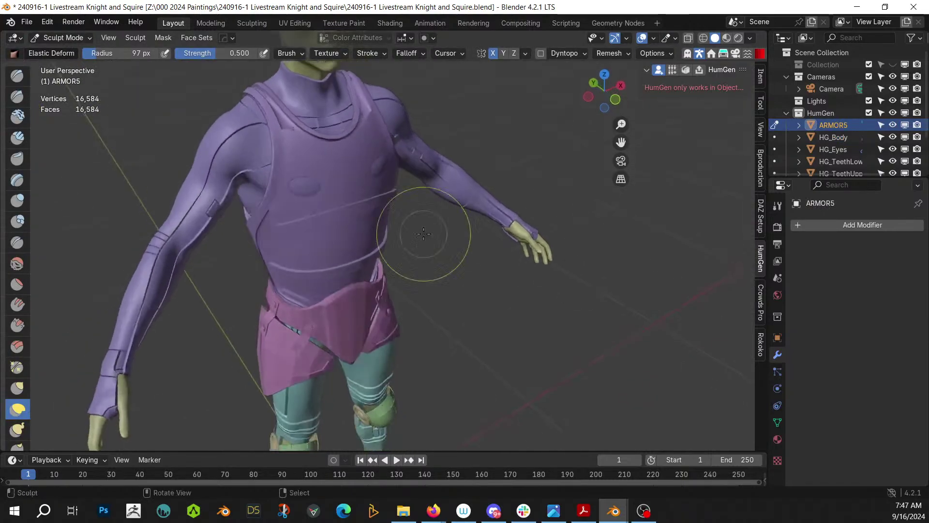
middle_drag(432, 289, 408, 332)
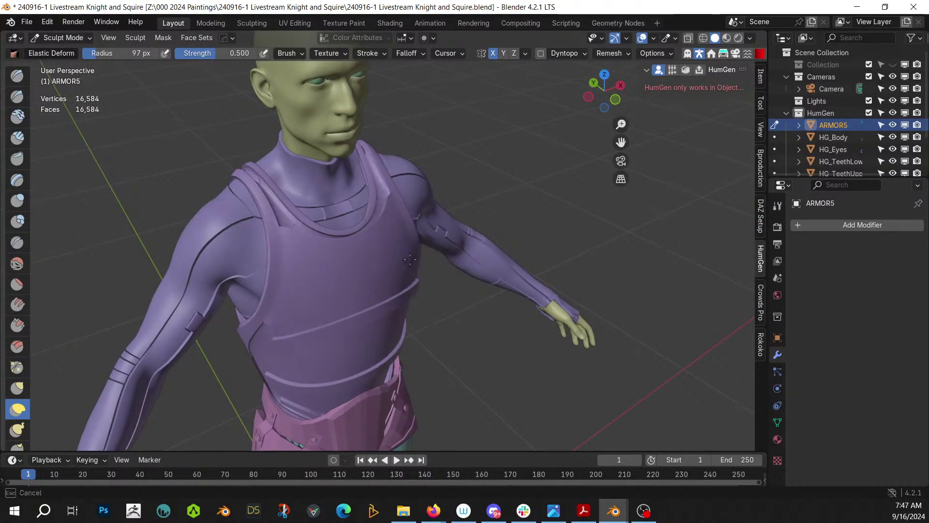
scroll(417, 263, down, 3)
mouse_move(446, 290)
middle_down()
mouse_move(365, 262)
mouse_move(408, 233)
mouse_move(387, 238)
mouse_move(426, 240)
mouse_move(343, 243)
middle_up()
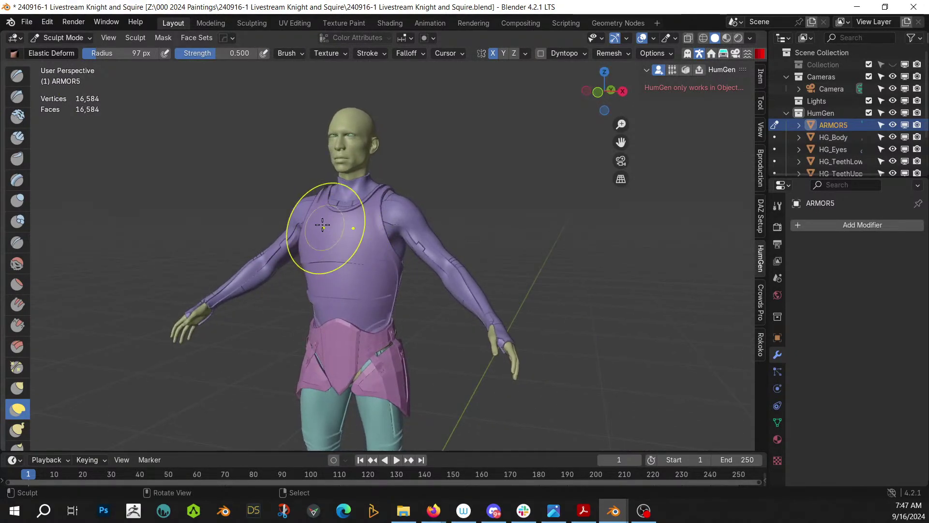
click(42, 38)
click(53, 47)
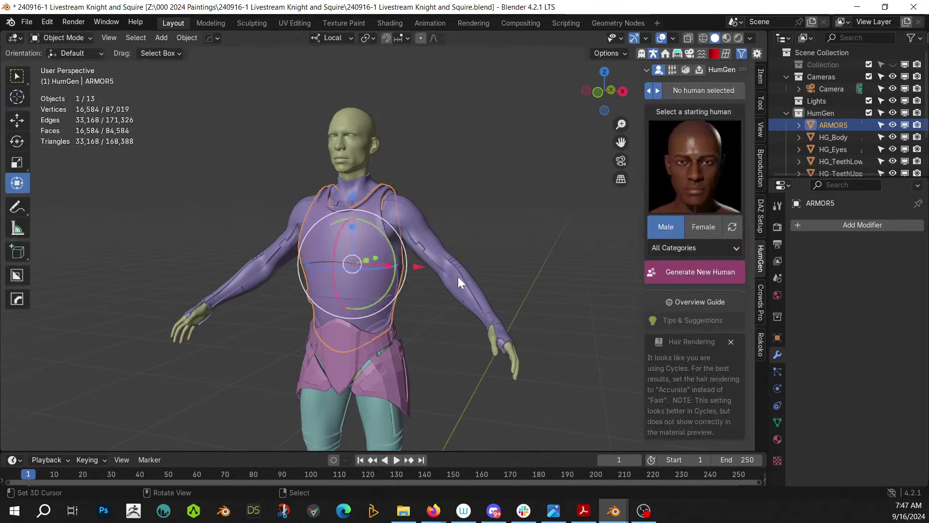
Hide the body's selected torso and arm faces in Edit Mode and isolate the body in local view
middle_drag(464, 310, 415, 306)
scroll(415, 265, up, 3)
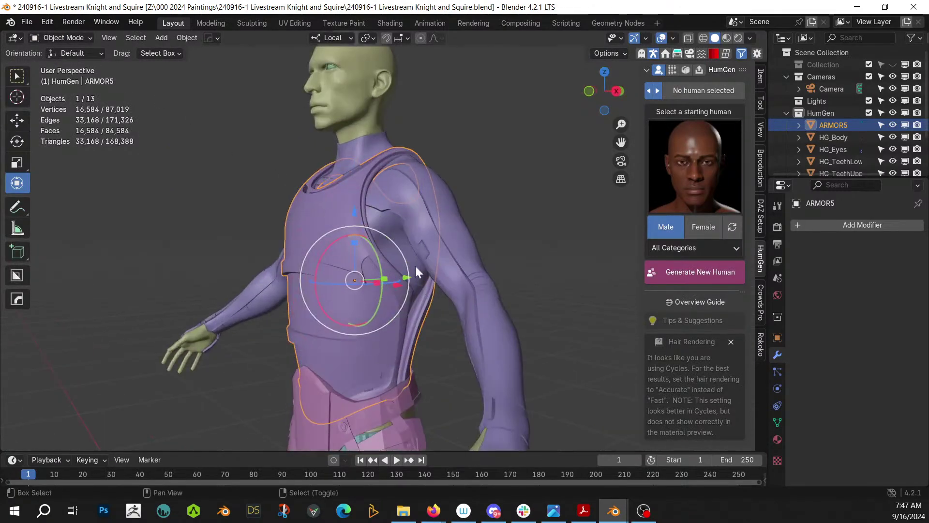
shift+middle_drag(415, 266, 425, 389)
scroll(416, 411, up, 4)
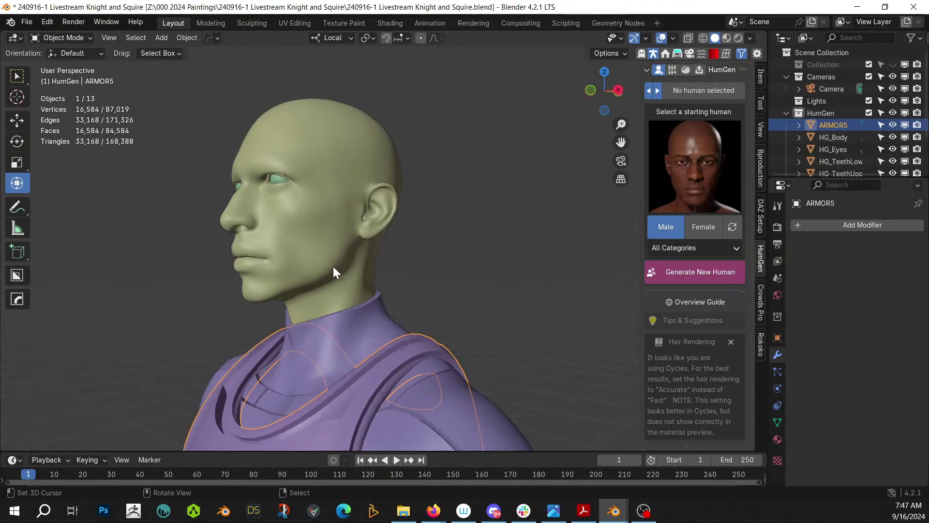
click(318, 240)
key(Tab)
scroll(338, 276, up, 4)
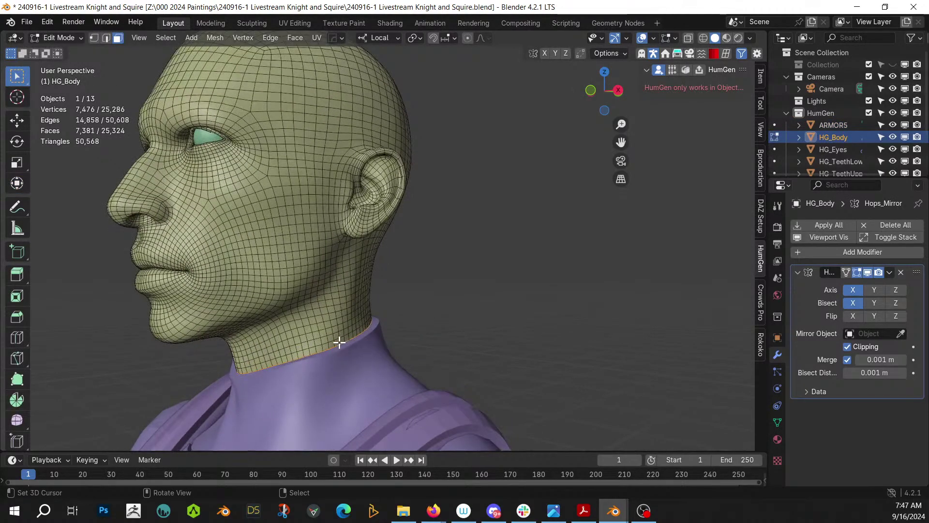
key(h)
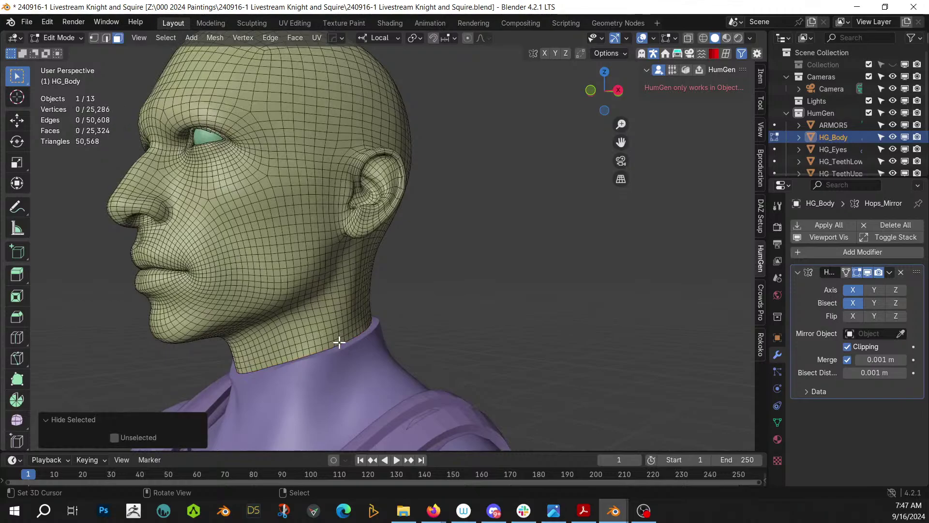
key(KP_Divide)
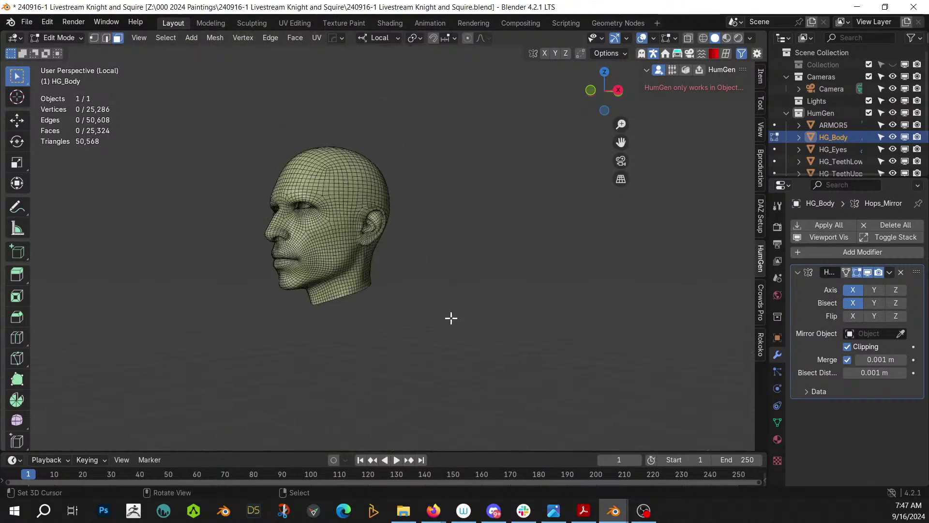
Select the face loop running along the front of the ear where it meets the cheek
middle_drag(451, 318, 369, 305)
scroll(373, 292, up, 5)
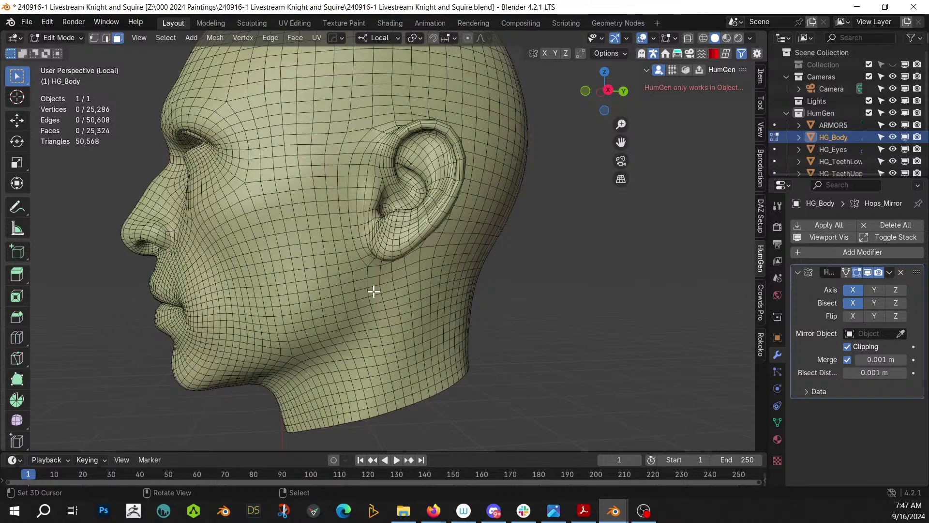
middle_drag(448, 259, 492, 268)
shift+middle_drag(465, 301, 491, 376)
alt+click(329, 209)
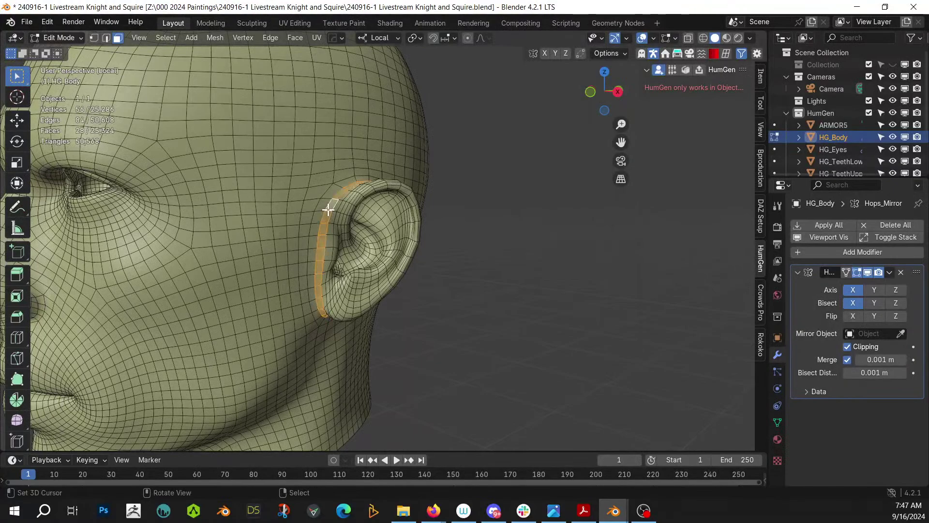
scroll(333, 216, up, 2)
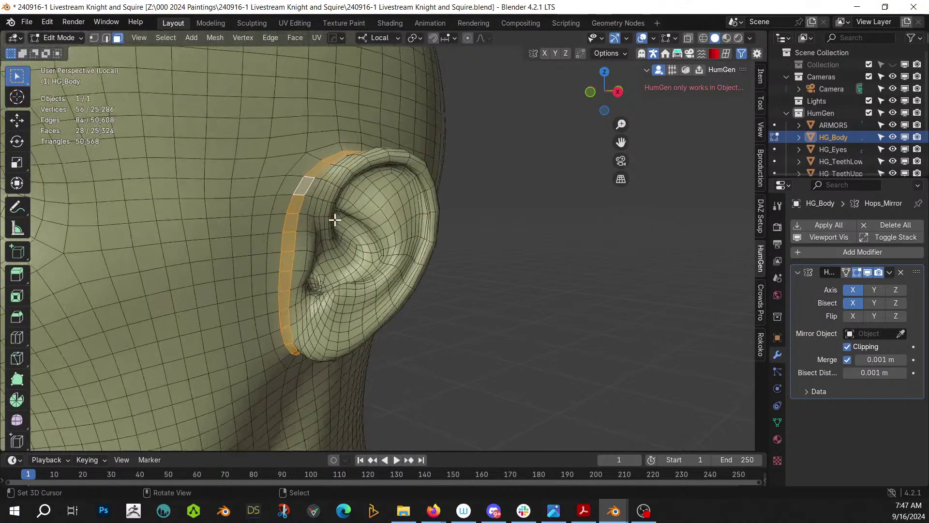
click(304, 214)
alt+click(303, 212)
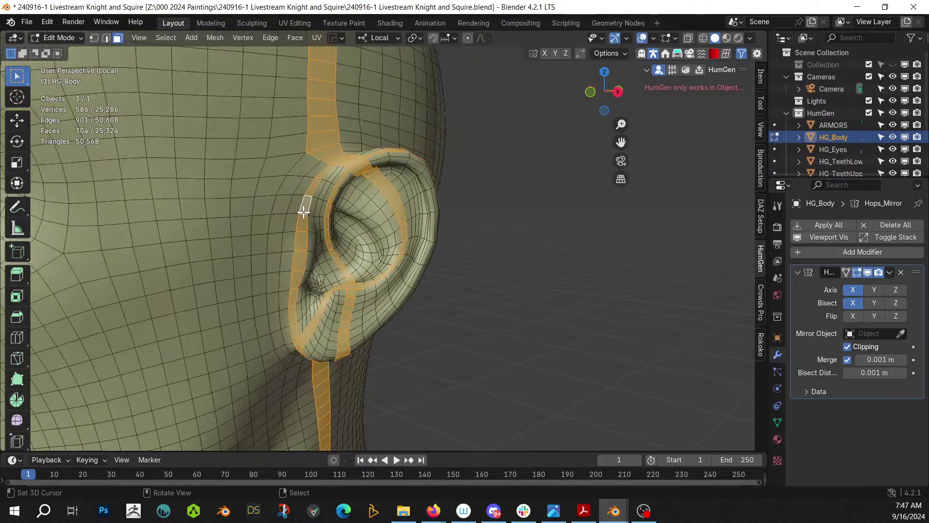
click(292, 212)
alt+click(291, 211)
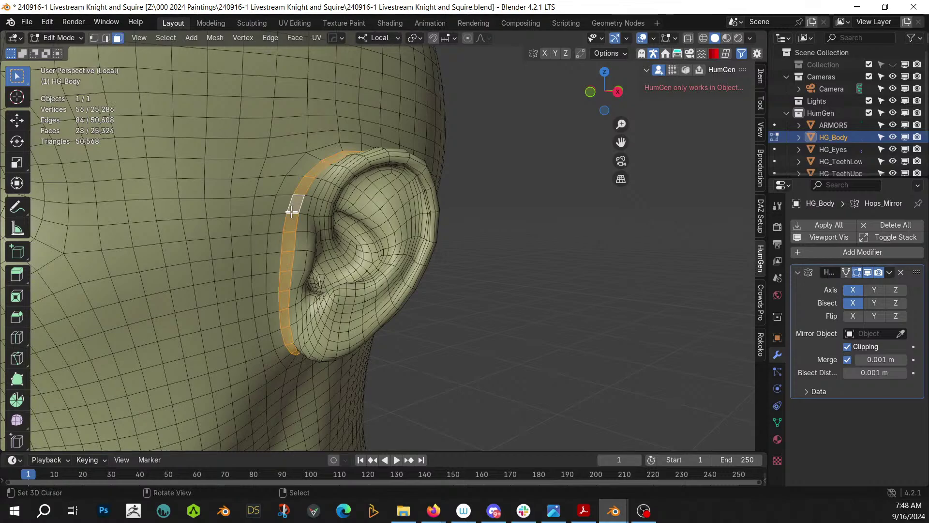
Try dissolving the vertices of the face loop in front of the ear, and undo the change
key(x)
click(291, 211)
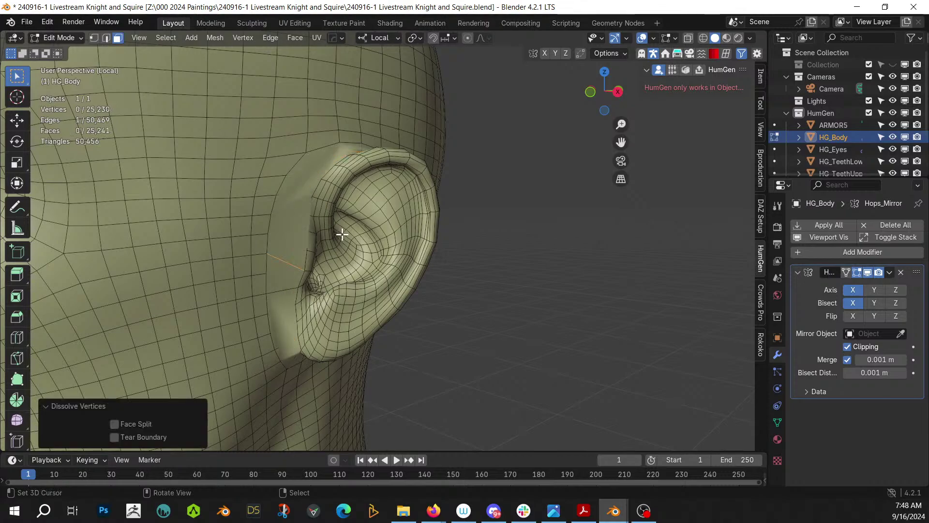
click(346, 236)
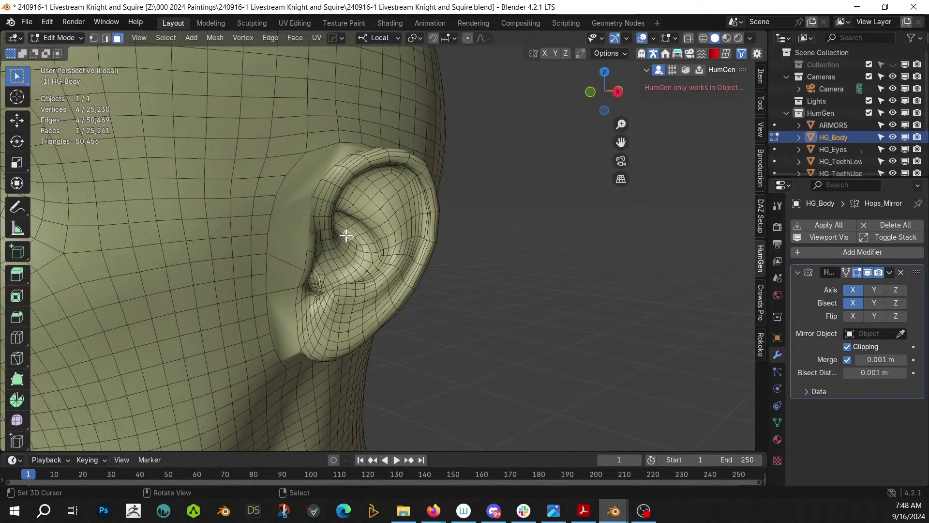
key(l)
middle_drag(348, 232, 291, 219)
key(ctrl+z)
middle_drag(463, 247, 358, 271)
key(ctrl+z)
key(ctrl+z)
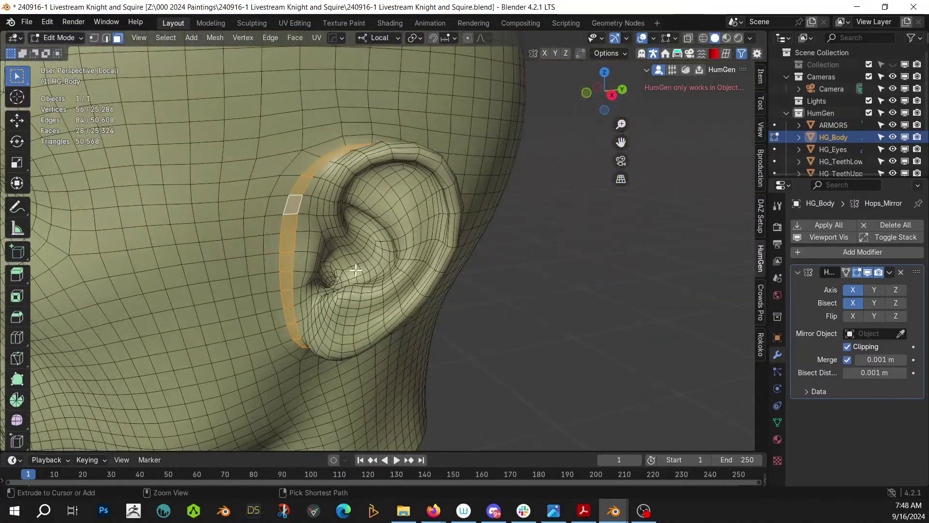
Delete the face loop in front of the ear, and the detached ear's linked vertices, from the head
key(x)
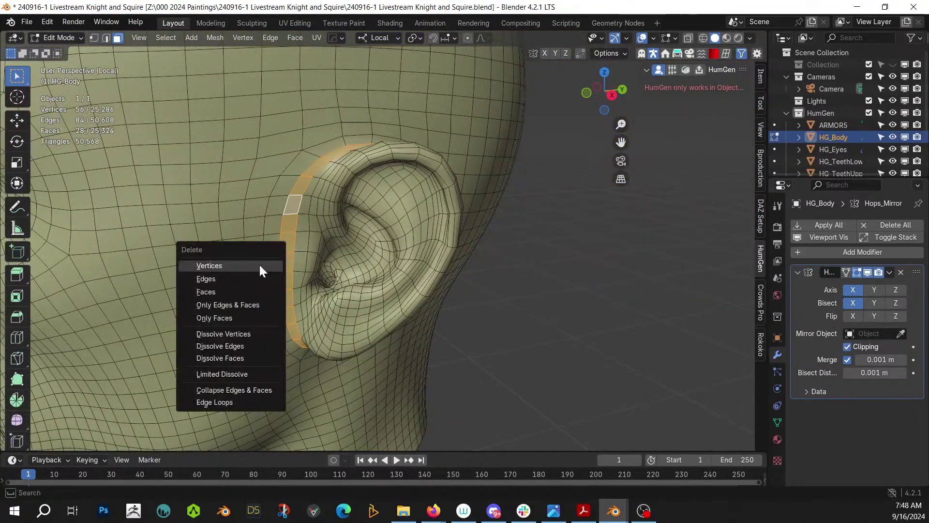
click(218, 291)
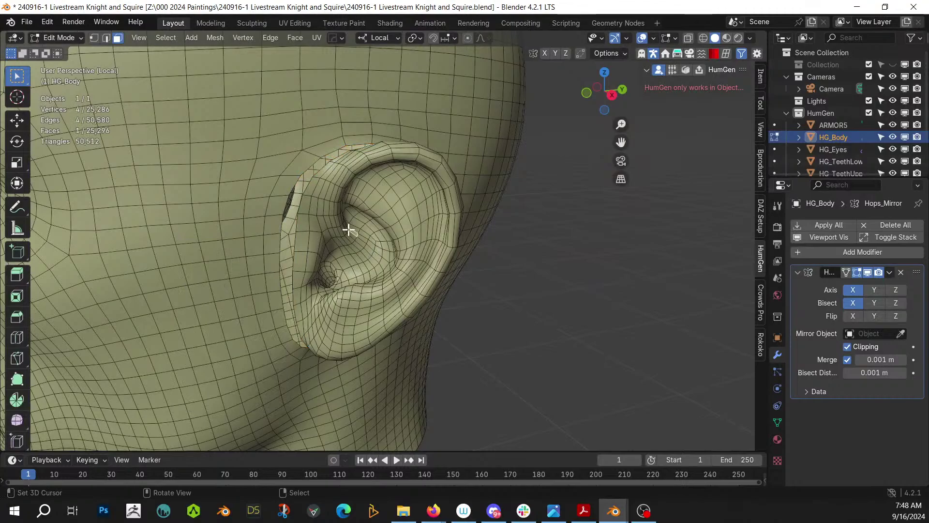
key(ctrl+l)
key(x)
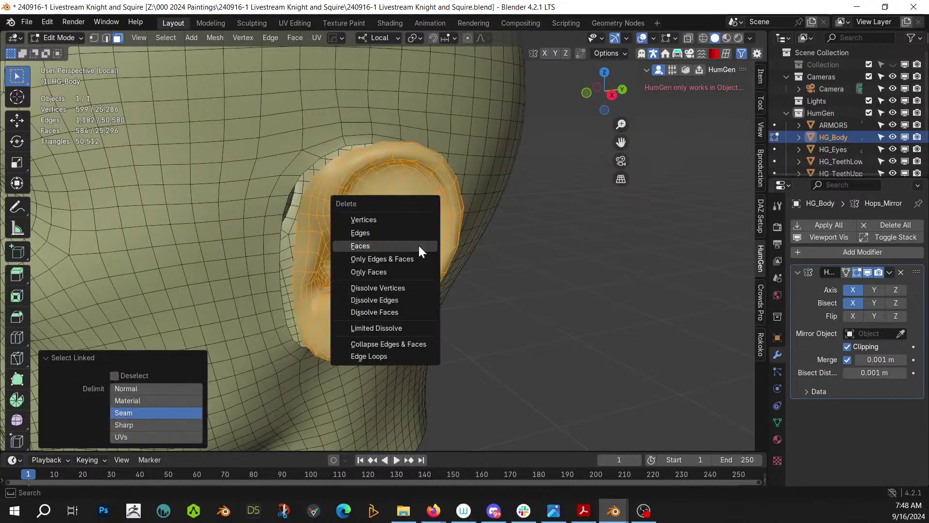
click(399, 218)
Fill the open ear hole on the side of the head with a single face from its boundary edge loop
middle_drag(415, 232, 477, 251)
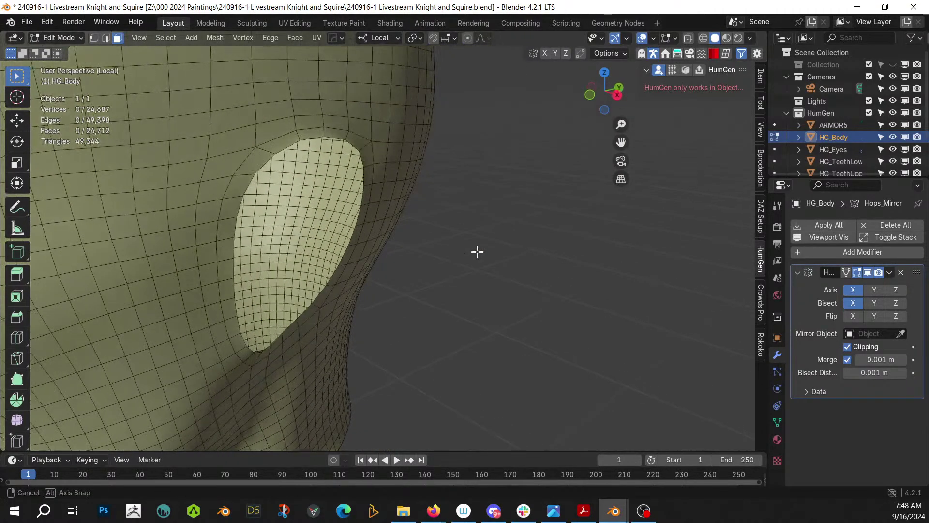
alt+click(234, 231)
key(f)
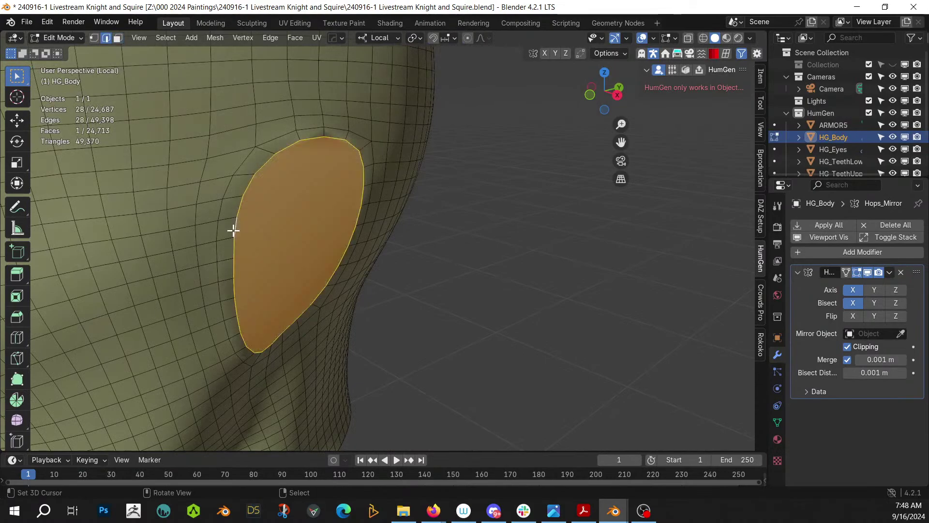
Cut the ear-hole face into a grid with Random Flow's Grid Project, using Tangent 2 and 10 uniform cuts, and deselect everything
middle_drag(233, 230, 240, 200)
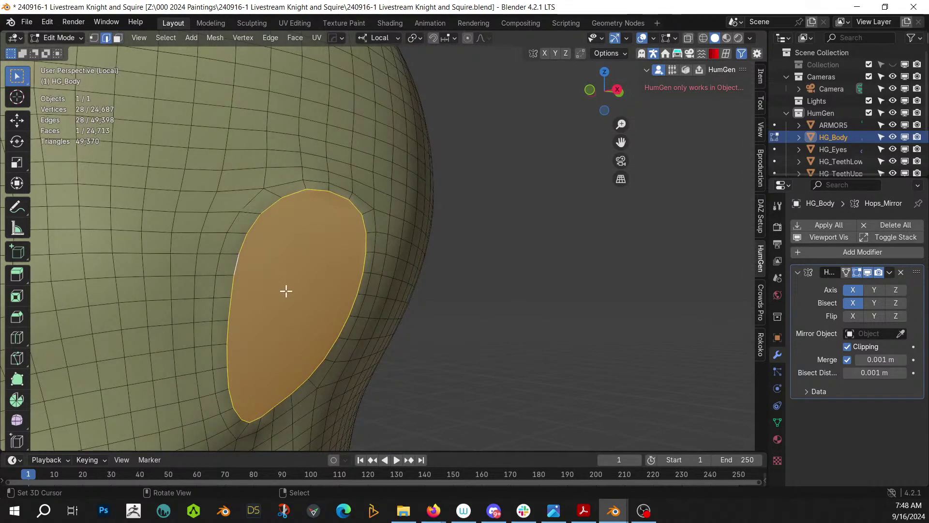
key(ctrl+alt+x)
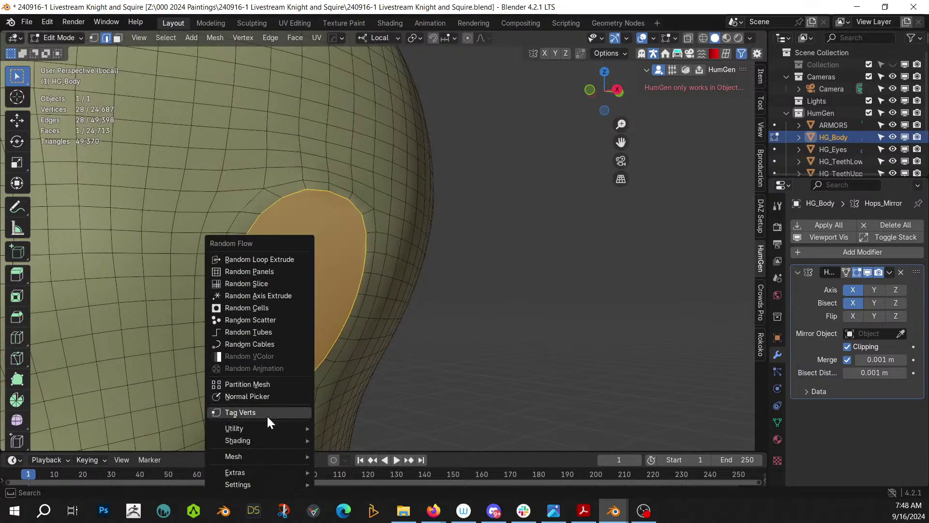
mouse_move(264, 428)
mouse_move(261, 455)
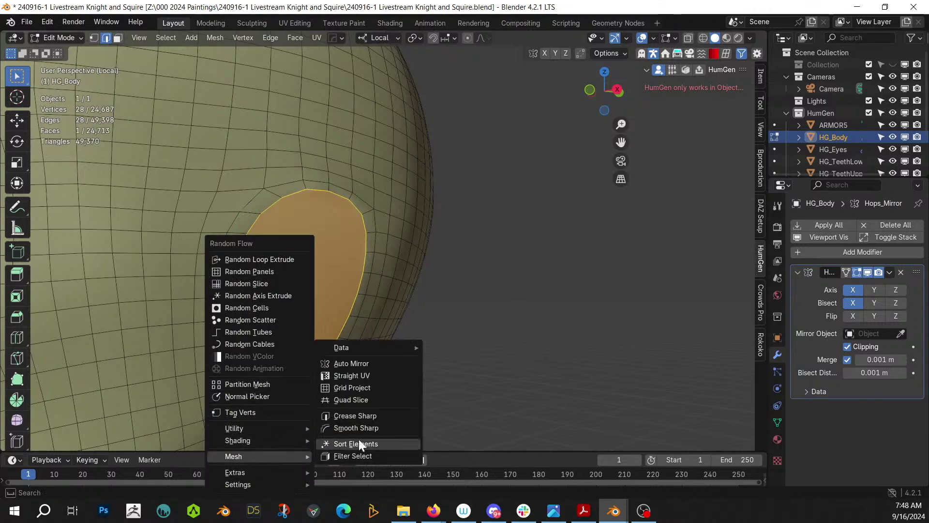
click(380, 392)
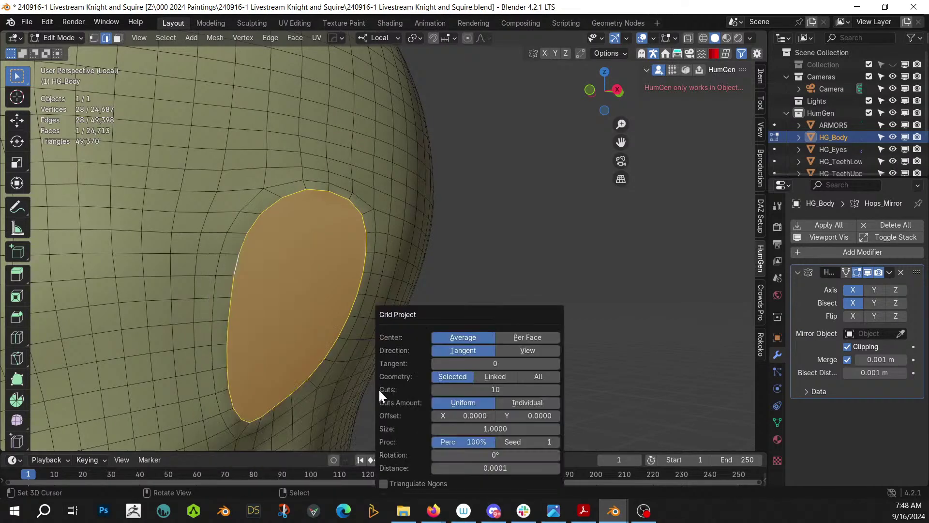
click(555, 363)
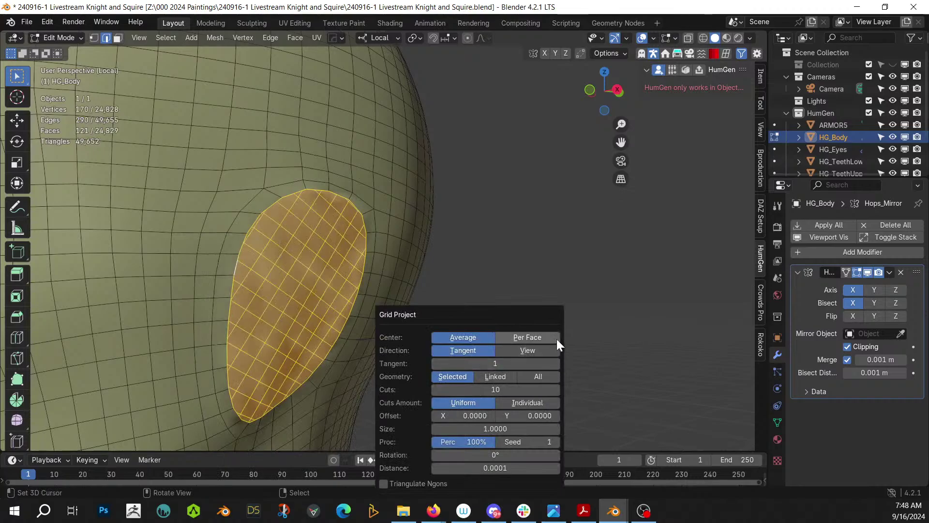
click(555, 364)
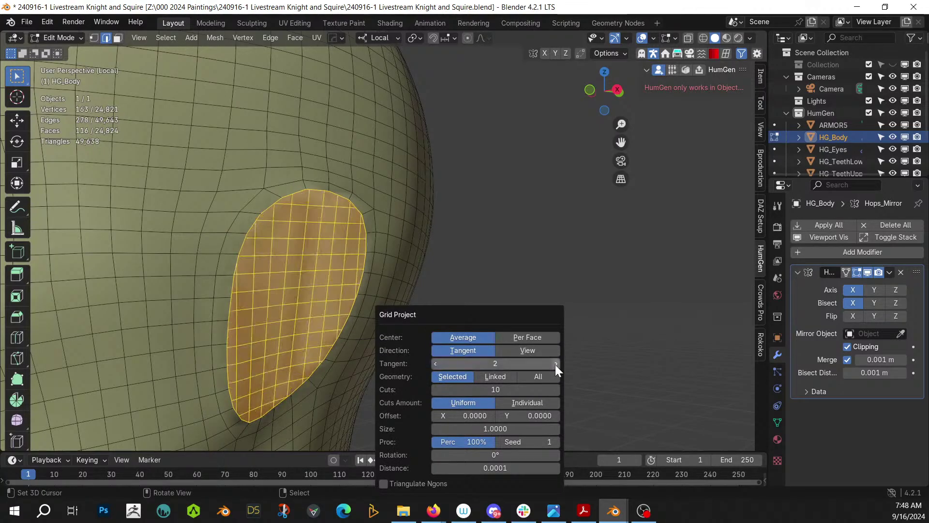
middle_drag(601, 286, 593, 304)
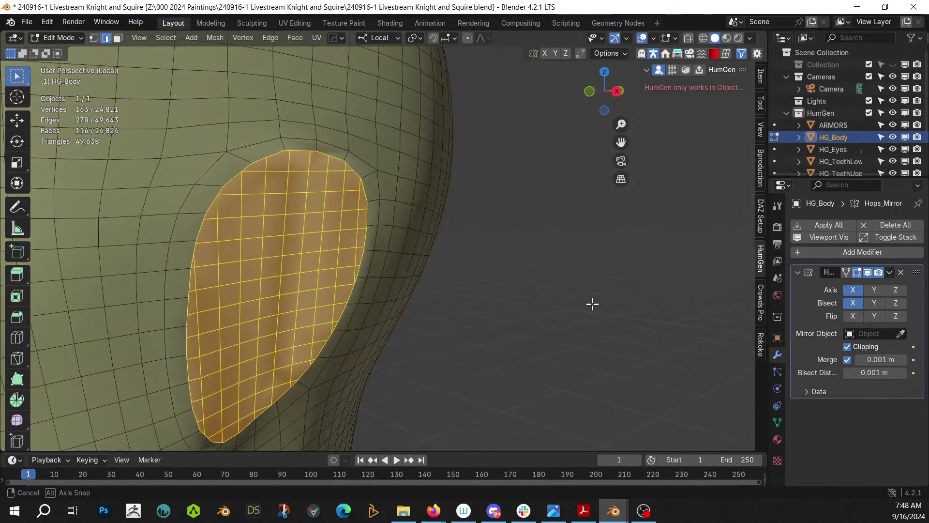
key(alt+a)
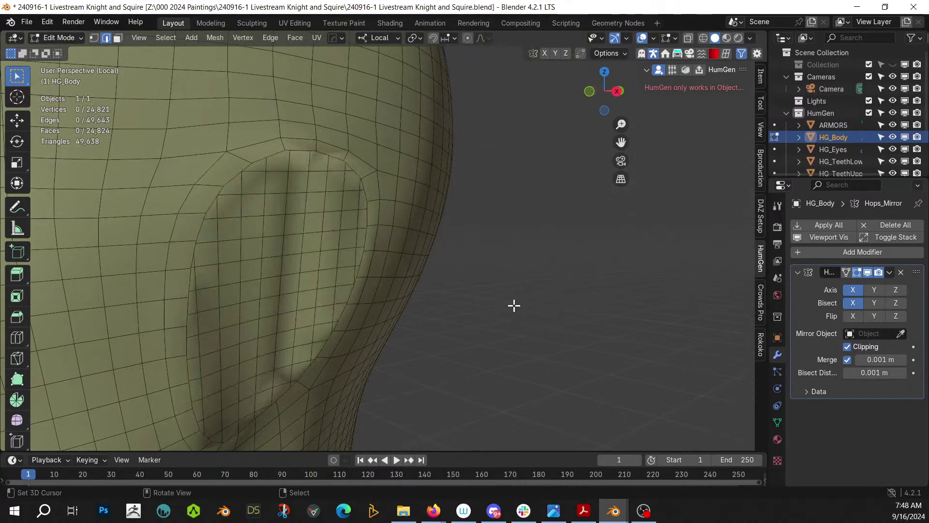
Apply the body's Hops_Mirror modifier in Object Mode and mirror the body across X again with clipping
scroll(484, 300, down, 8)
middle_drag(483, 294, 412, 308)
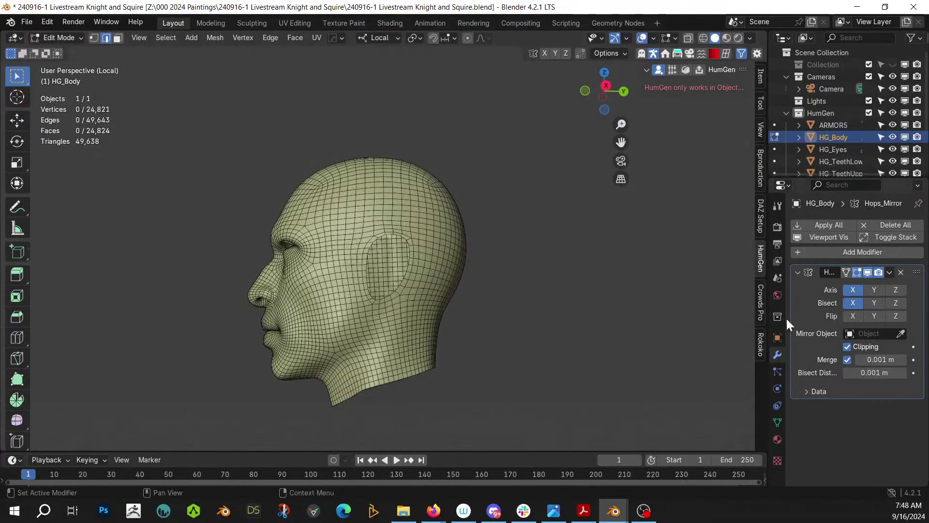
key(Tab)
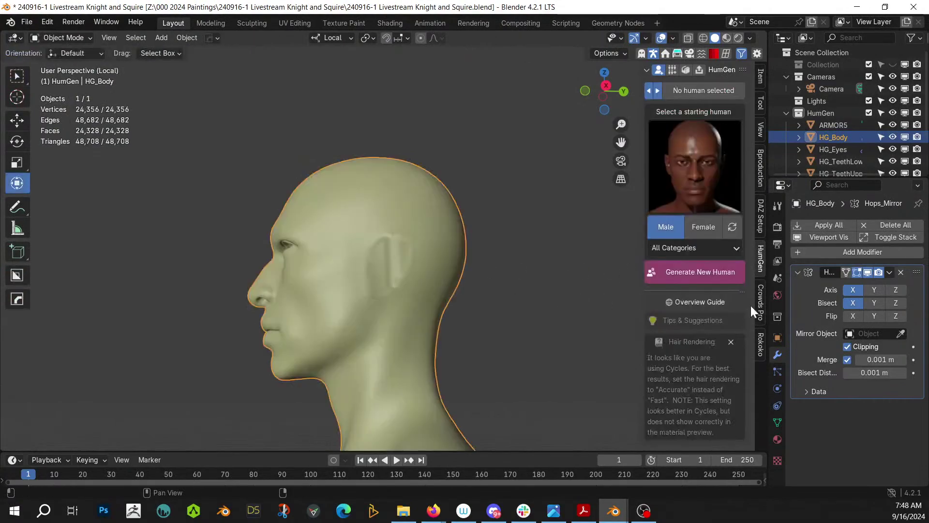
key(ctrl+a)
scroll(467, 358, down, 3)
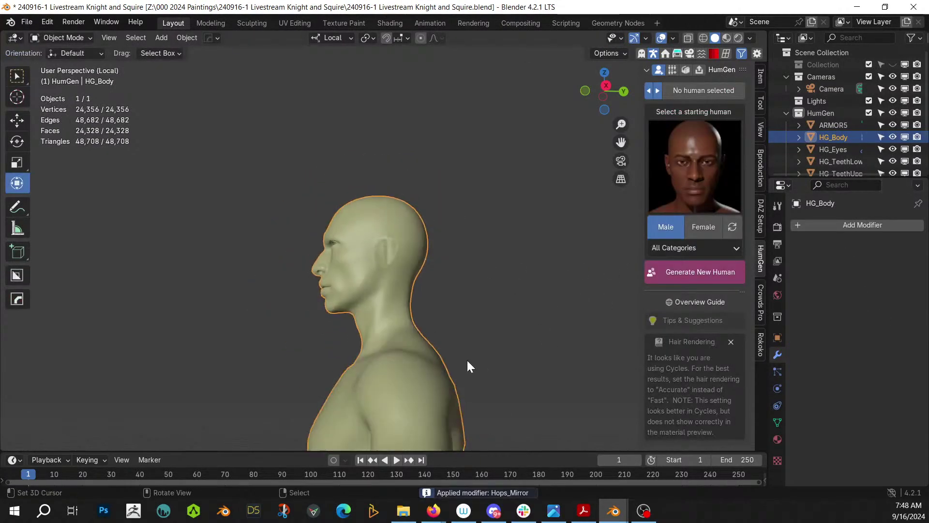
middle_drag(466, 358, 554, 428)
scroll(555, 434, down, 4)
key(alt+x)
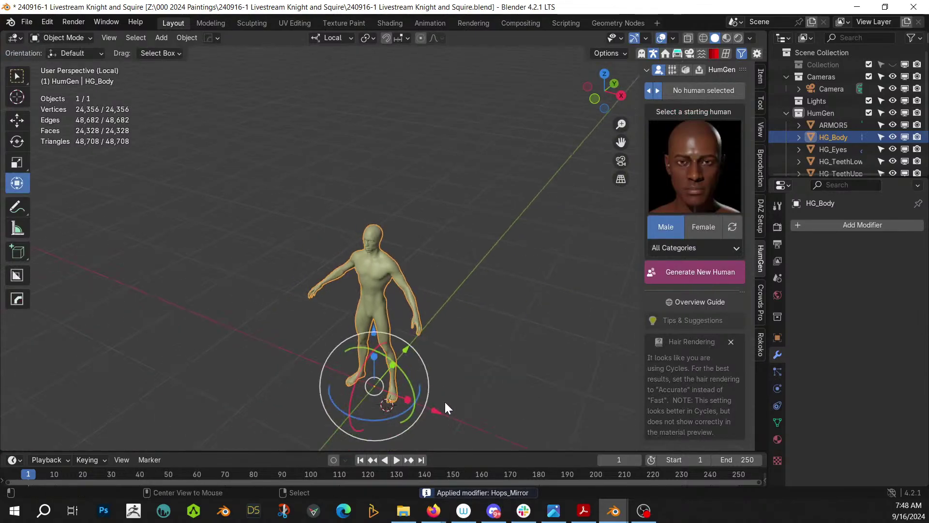
click(453, 418)
Select the two adjacent face loops running down the cheek and splitting along the jaw and neck in Edit Mode
key(Tab)
scroll(453, 315, up, 6)
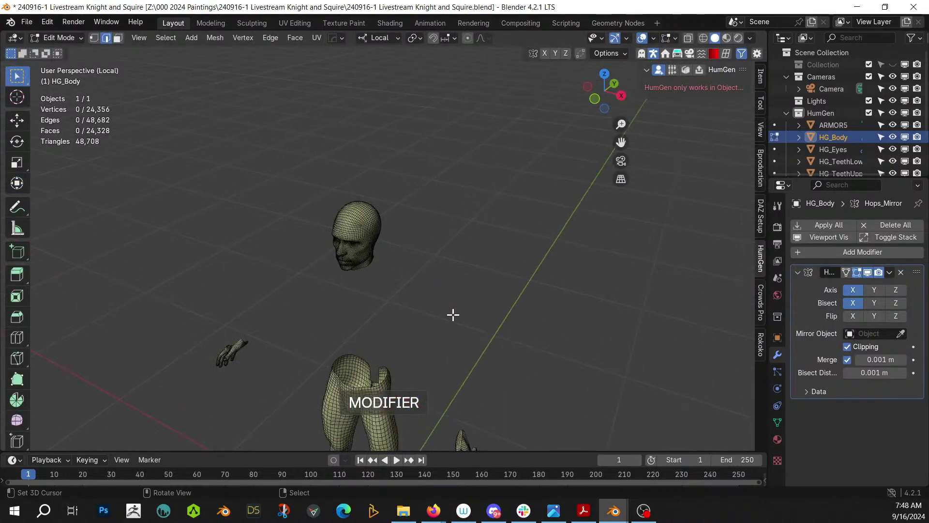
middle_drag(453, 315, 392, 269)
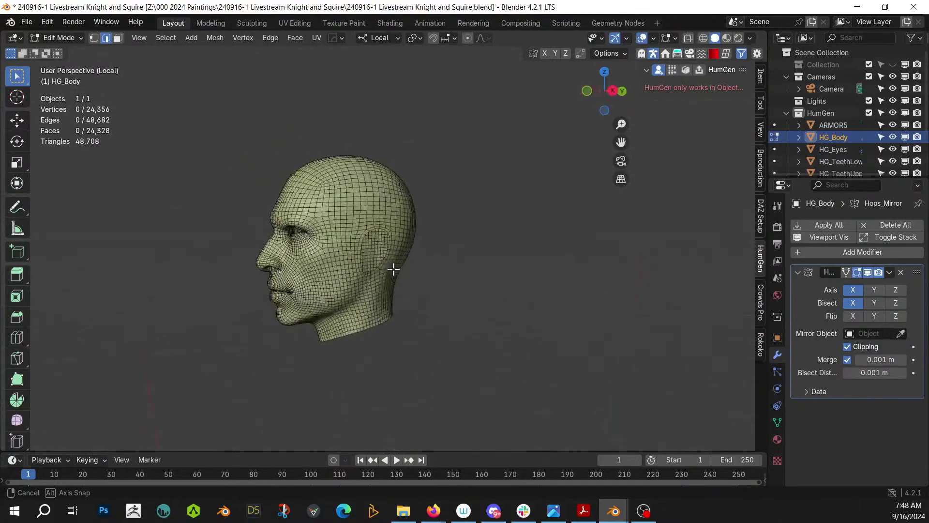
scroll(392, 266, up, 4)
scroll(392, 266, up, 2)
middle_drag(413, 214, 382, 189)
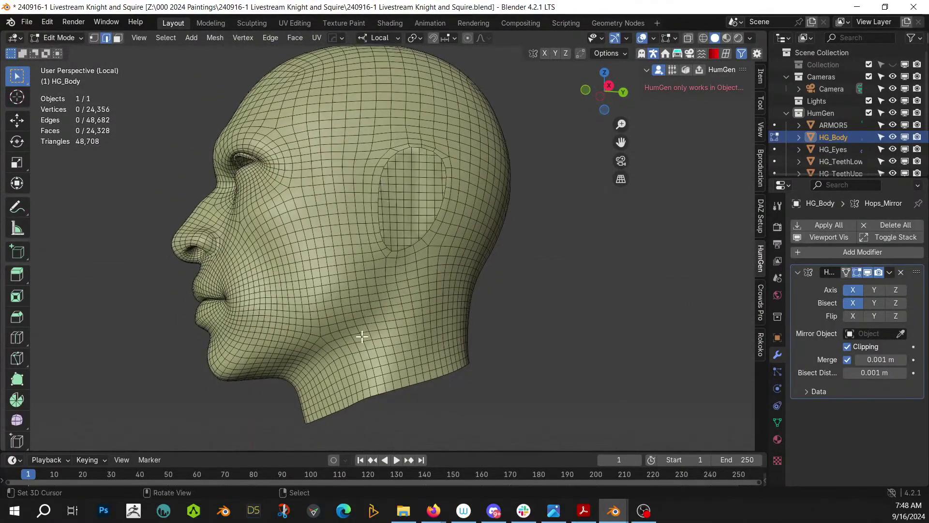
key(3)
alt+click(316, 333)
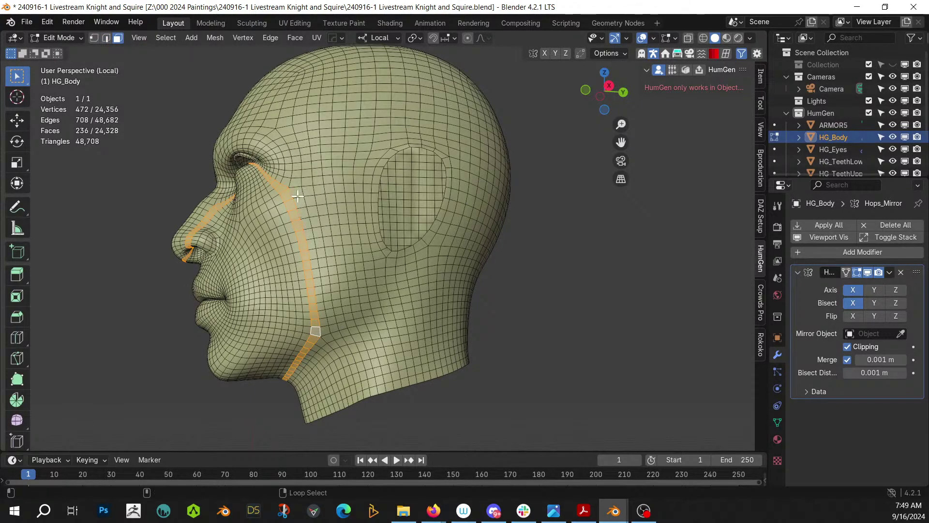
alt+shift+click(323, 330)
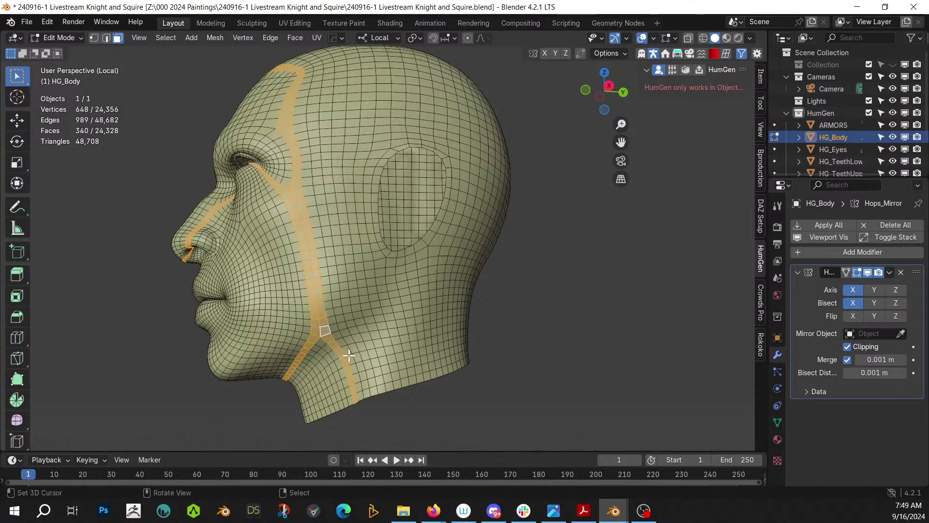
Remove the branches running down both sides of the neck from the face loop selection with Circle Select
scroll(360, 358, up, 2)
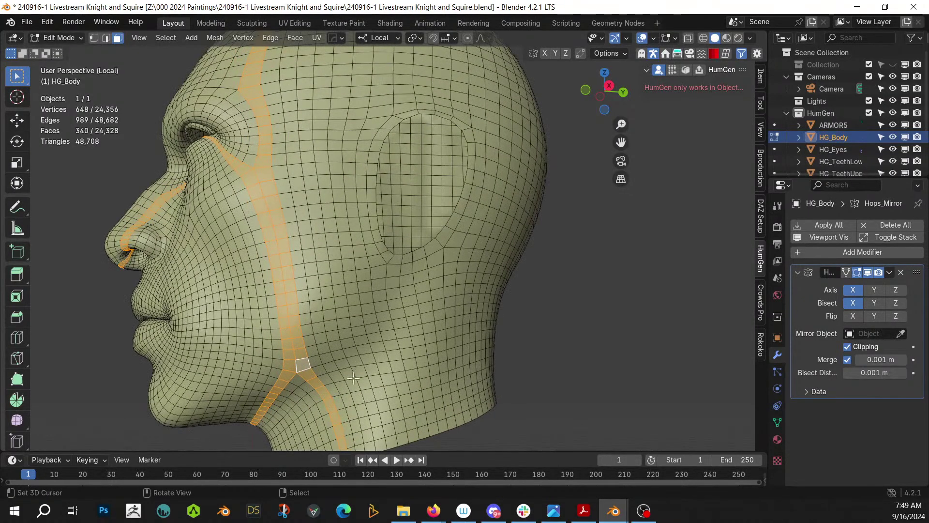
key(c)
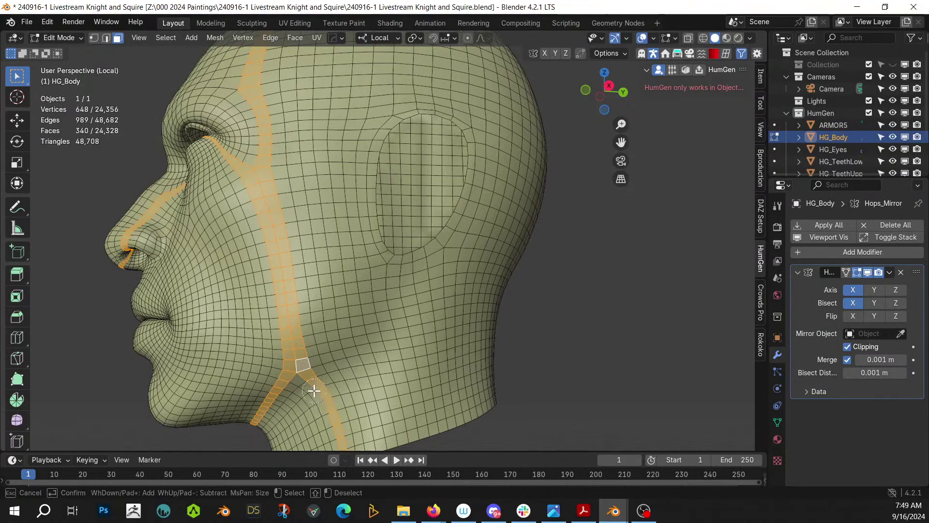
right_click(338, 444)
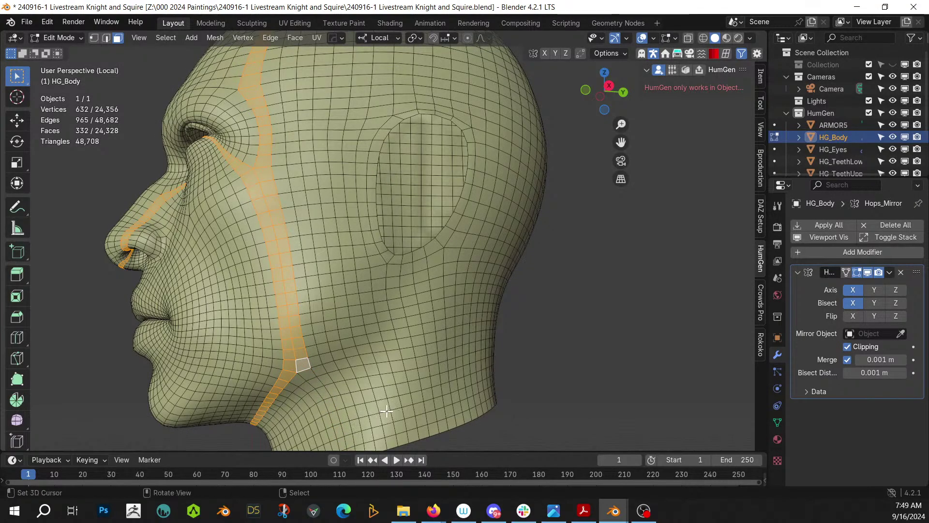
middle_drag(338, 444, 600, 405)
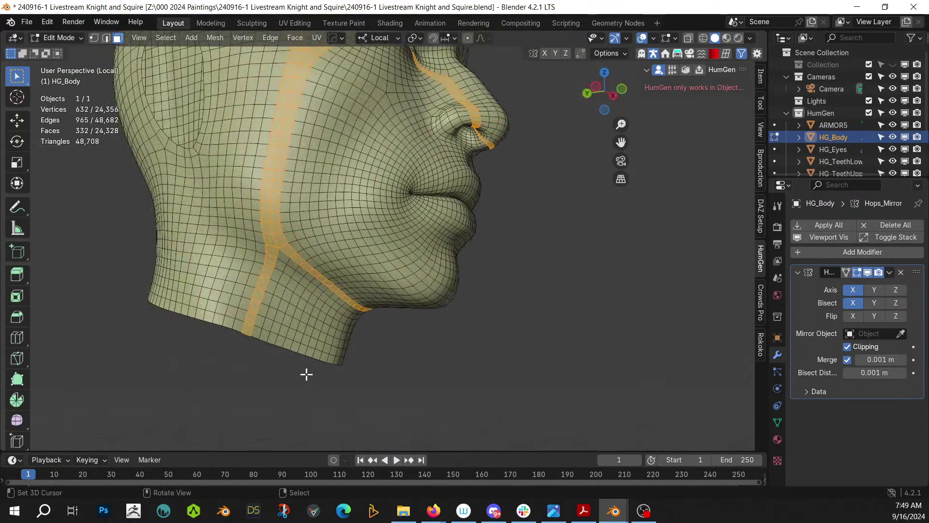
key(c)
middle_drag(263, 338, 262, 288)
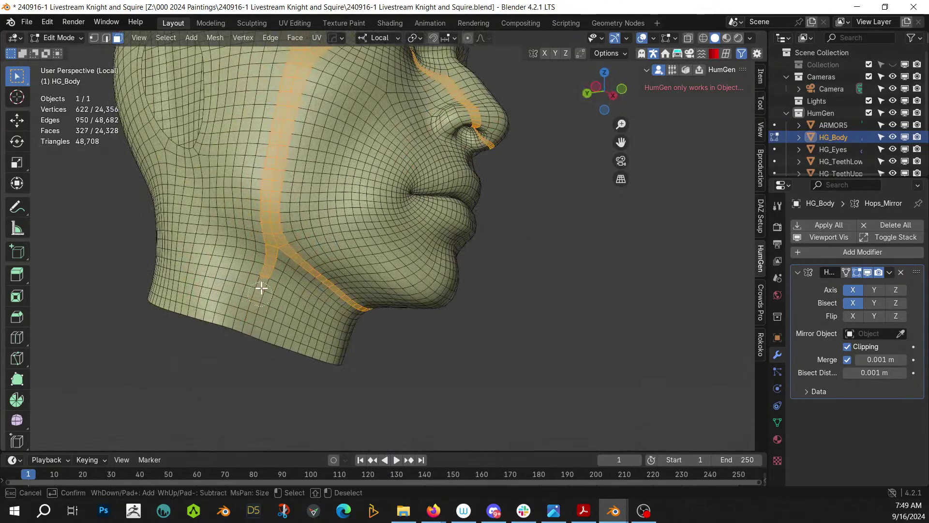
right_click(443, 365)
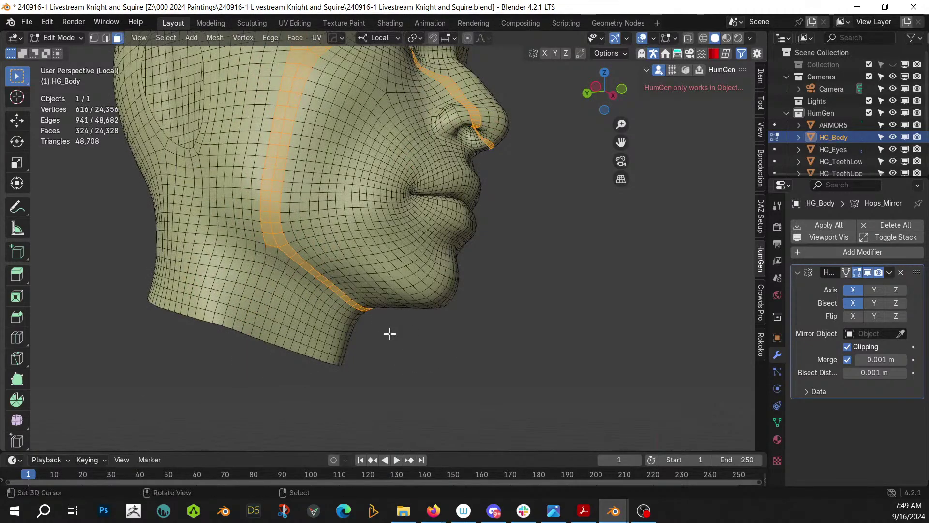
Hide the selected face loops and select all linked faces of the back of the head and neck
key(h)
middle_drag(380, 322, 550, 222)
key(l)
scroll(501, 236, up, 3)
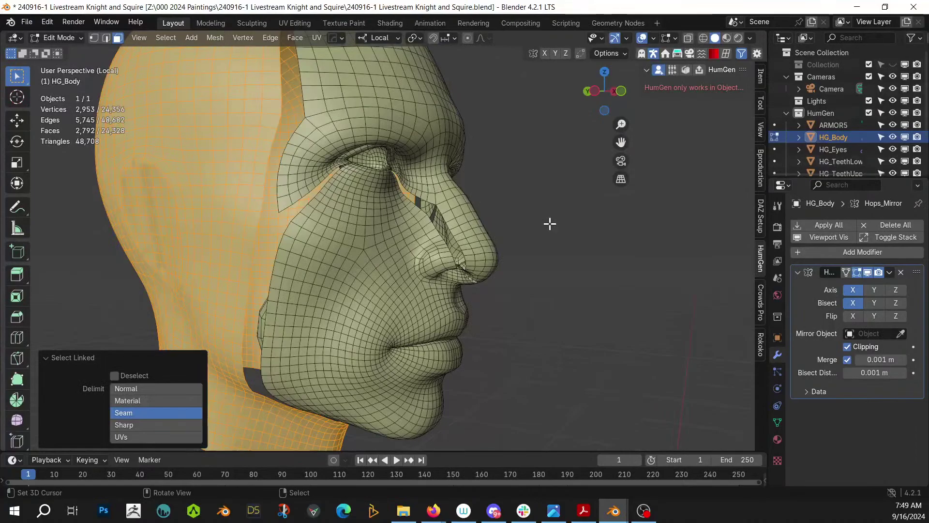
Leave local view and Edit Mode, and generate Random Panels from the selected head faces with Panel Seed 2
key(KP_Divide)
key(Tab)
scroll(550, 223, down, 3)
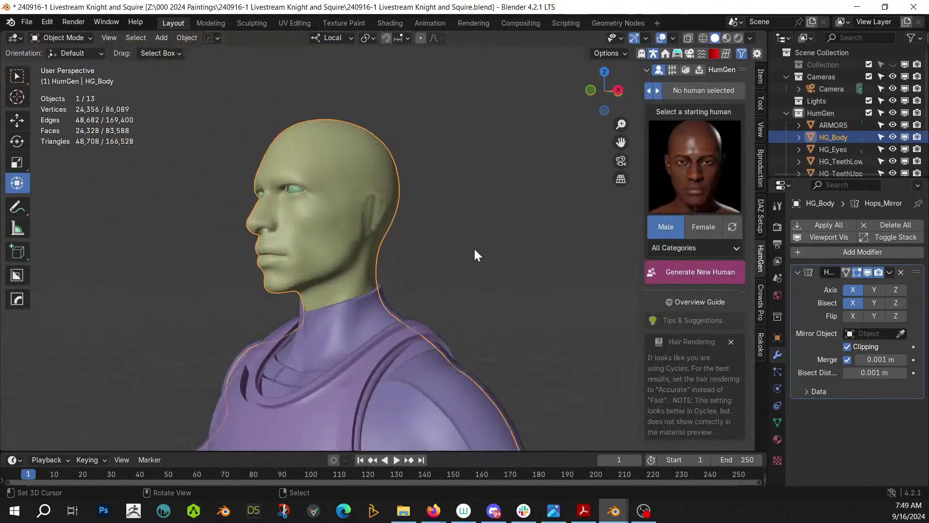
key(shift+alt+f)
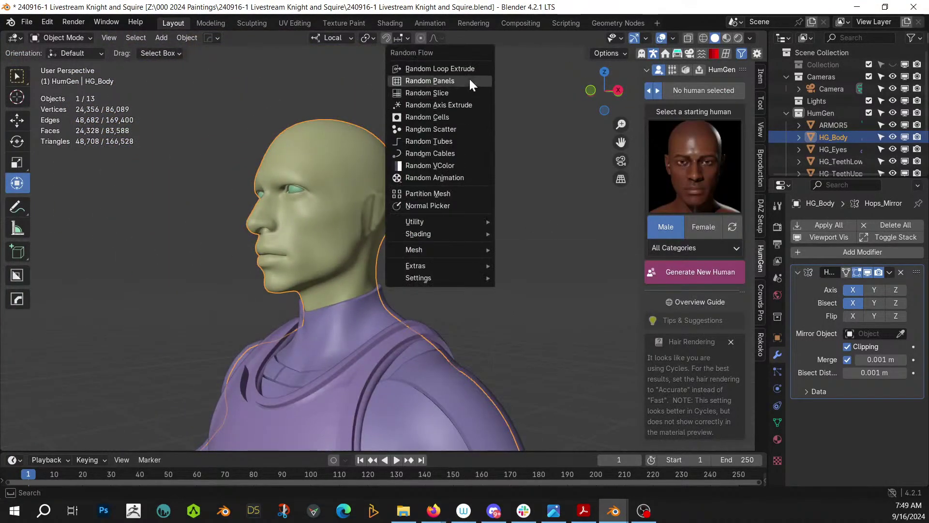
click(469, 77)
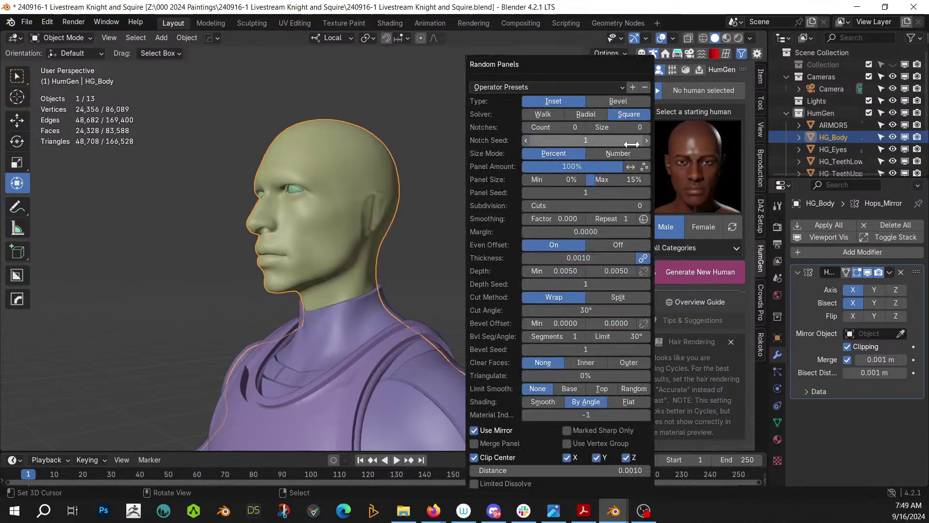
click(647, 193)
Try a Radial solver with a panel size of Min 62% and Max 79% for the head's Random Panels
middle_drag(346, 207, 519, 239)
scroll(452, 240, up, 1)
middle_drag(452, 245, 197, 216)
key(F9)
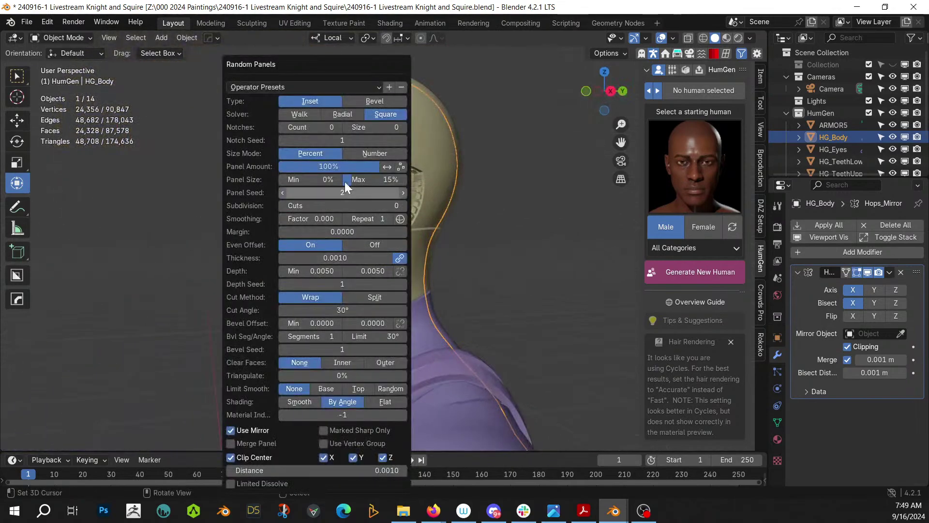
drag(320, 62, 168, 68)
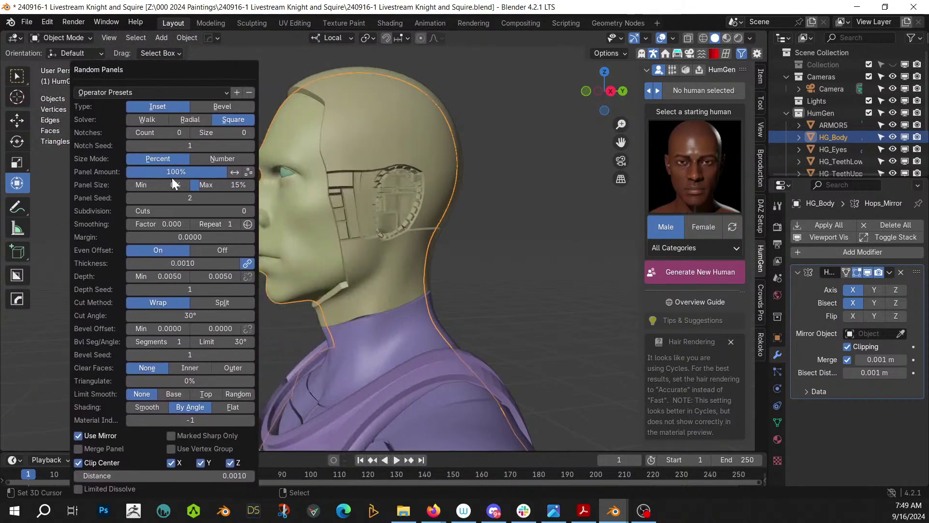
drag(158, 185, 227, 185)
click(161, 120)
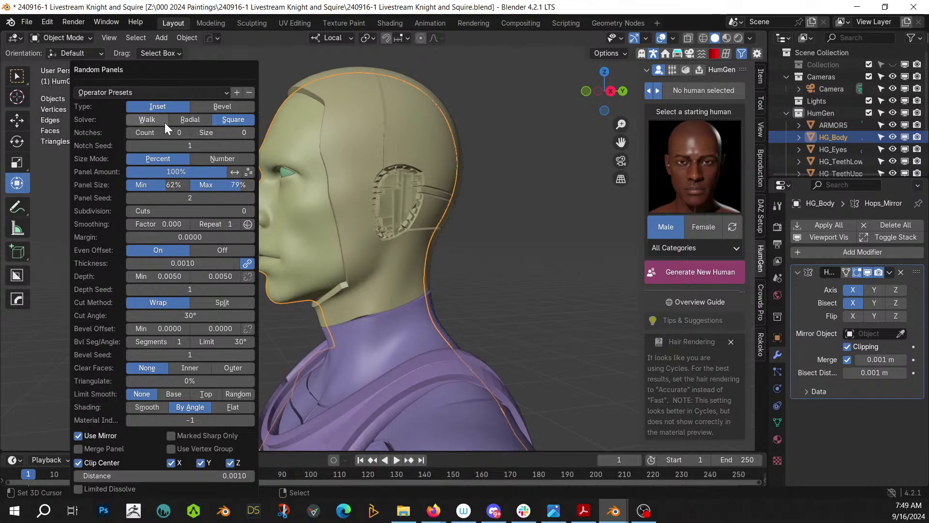
click(199, 123)
middle_drag(371, 185, 292, 217)
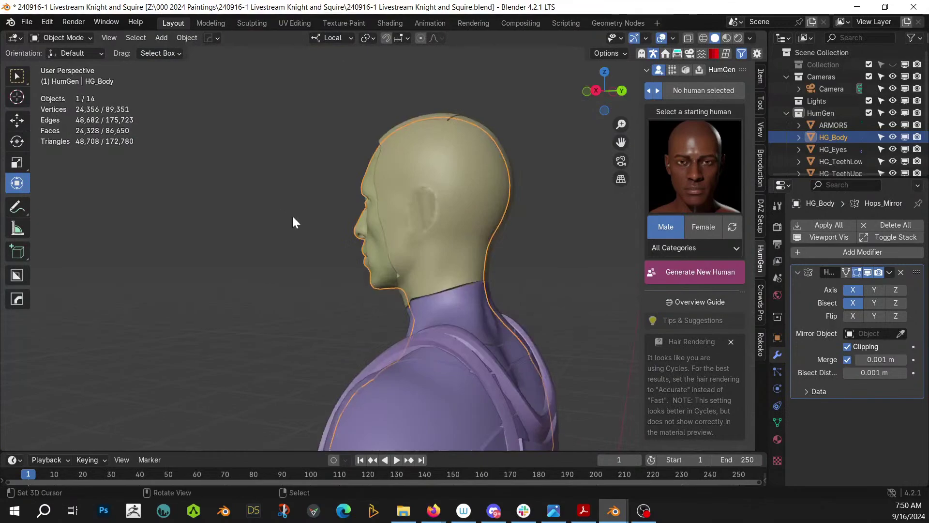
Try a minimum panel size of 0% for the head's Random Panels, inspect the ear area, and undo the panels
key(F9)
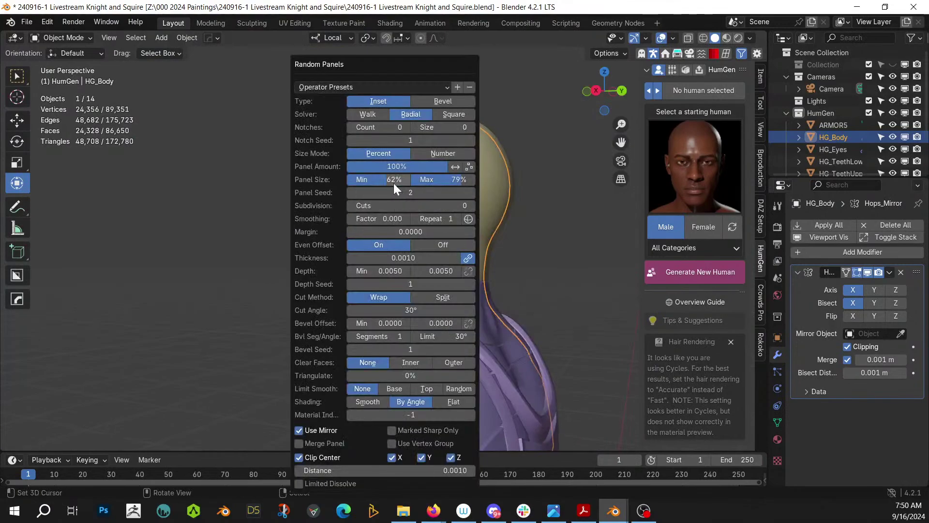
click(380, 180)
text(0)
key(Return)
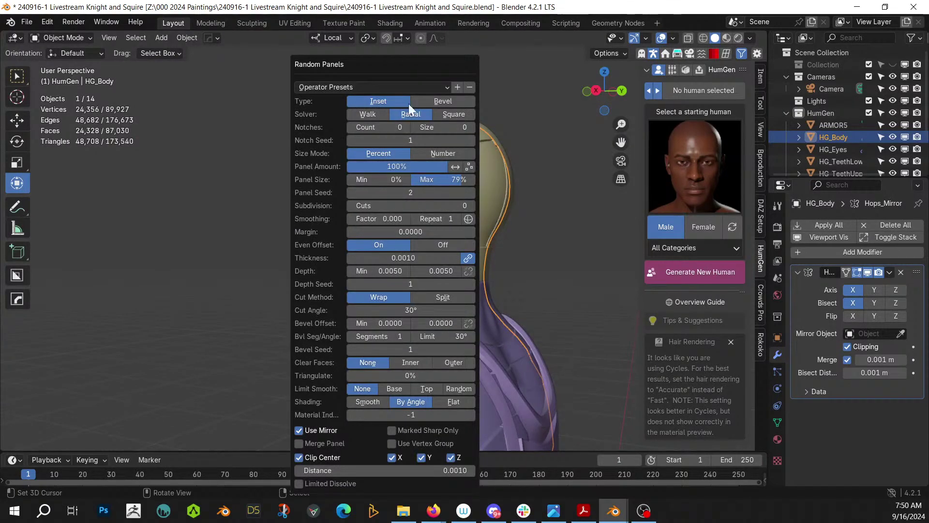
drag(409, 62, 191, 58)
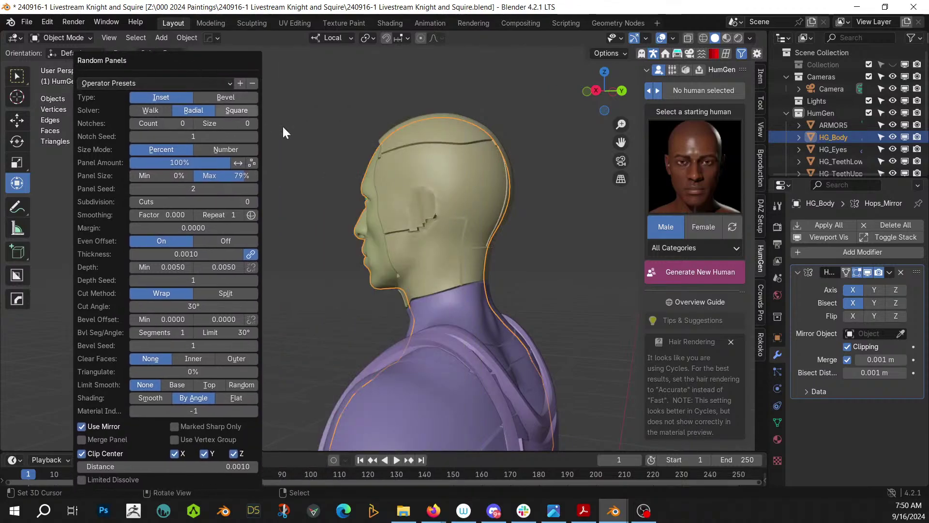
middle_drag(413, 217, 464, 219)
scroll(512, 185, up, 3)
scroll(386, 269, up, 2)
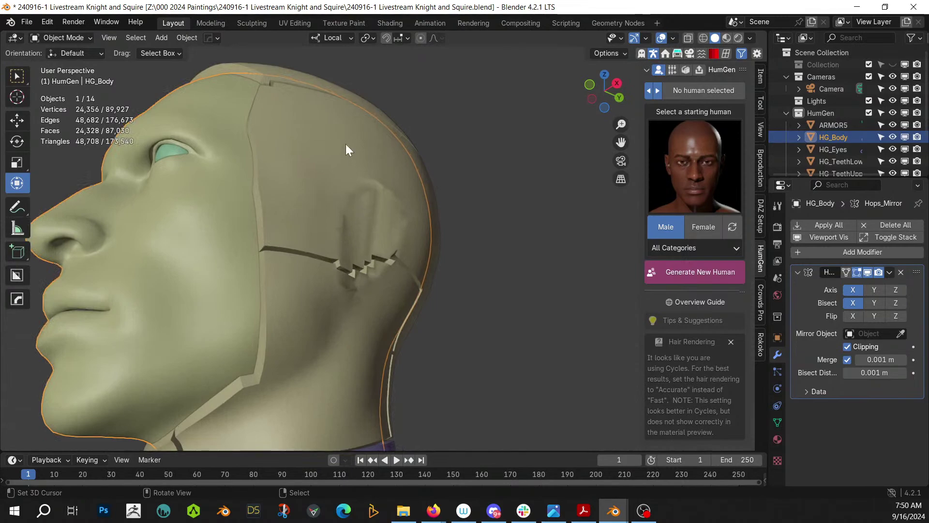
key(ctrl+z)
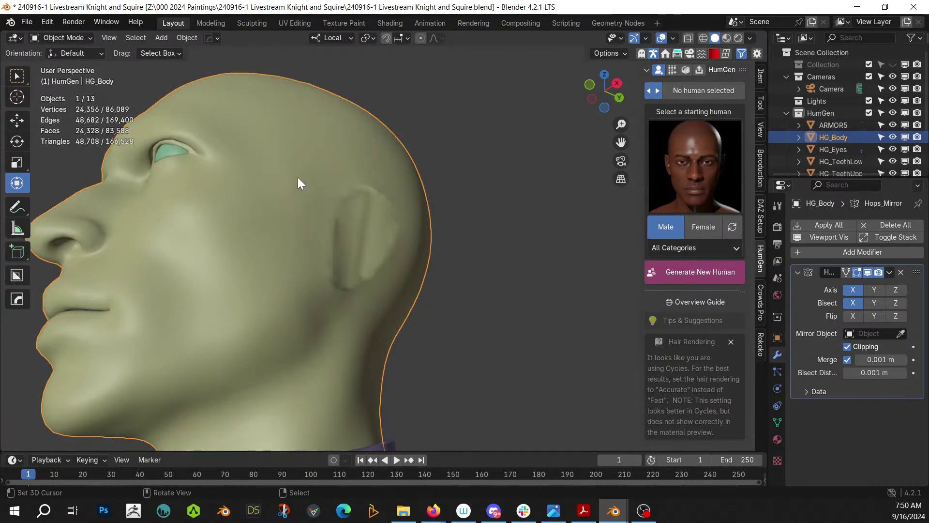
Try to sculpt the ear area smooth in Sculpt Mode, and undo the strokes and the mode change
click(56, 38)
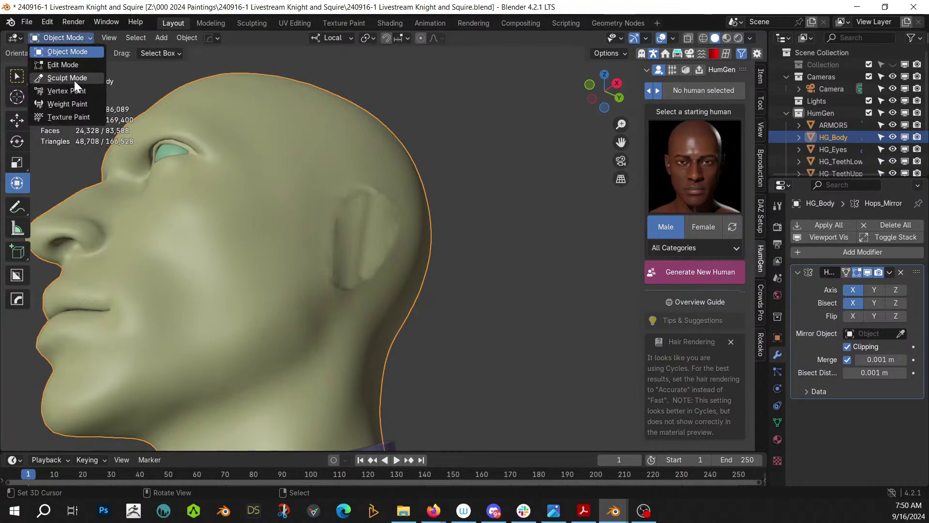
click(75, 75)
mouse_move(300, 216)
mouse_down()
mouse_move(363, 247)
mouse_move(359, 259)
mouse_up()
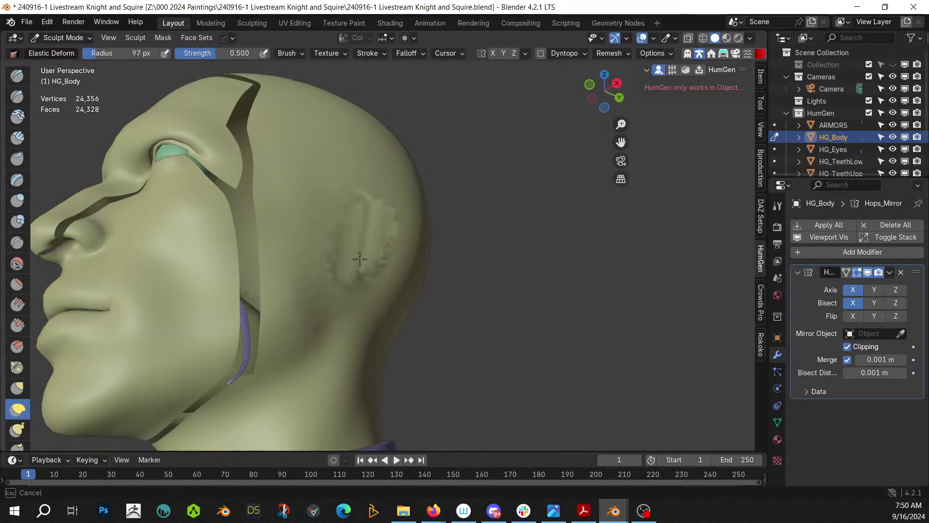
mouse_move(378, 202)
mouse_down()
mouse_move(362, 266)
mouse_move(372, 256)
mouse_move(363, 254)
mouse_up()
key(ctrl+z)
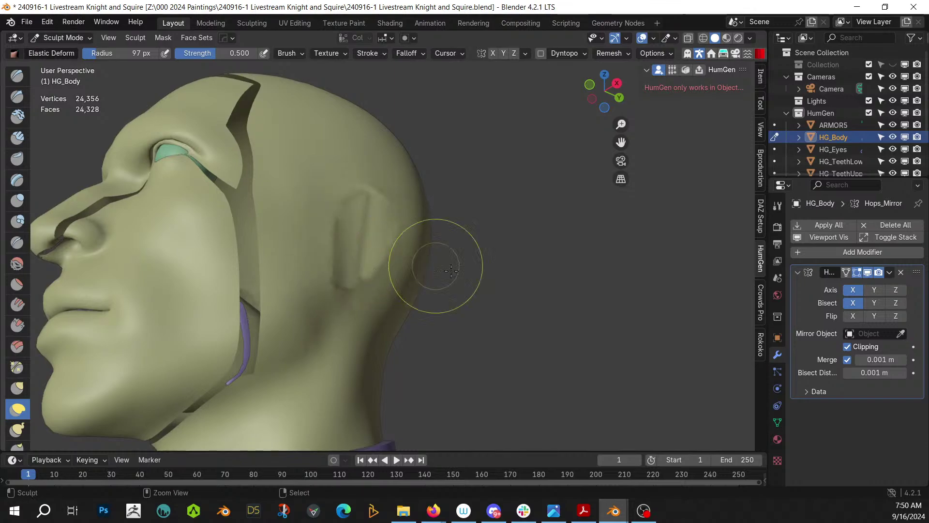
key(ctrl+z)
Undo the head's hidden faces, face loop selections and preceding edits, going back to the Edit Mode state with the ear patch
scroll(493, 292, down, 1)
middle_drag(492, 289, 419, 332)
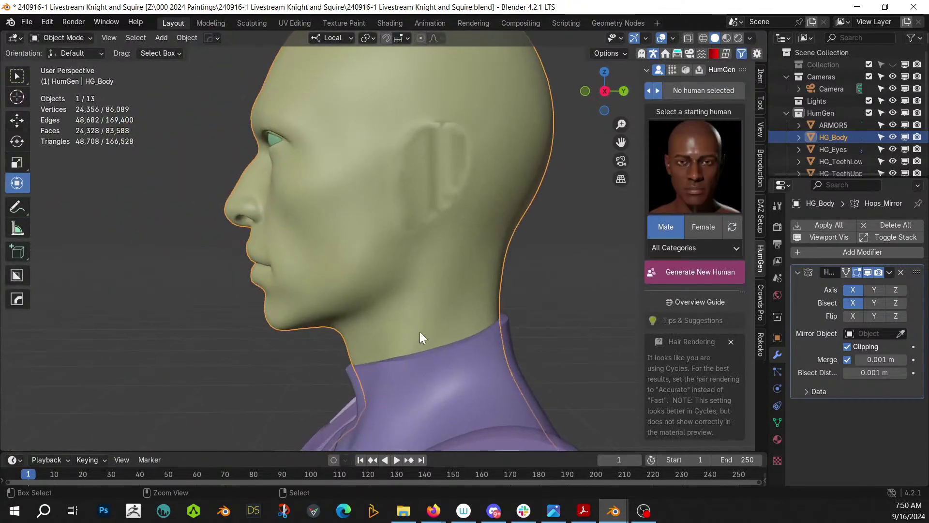
middle_drag(450, 264, 409, 380)
key(Tab)
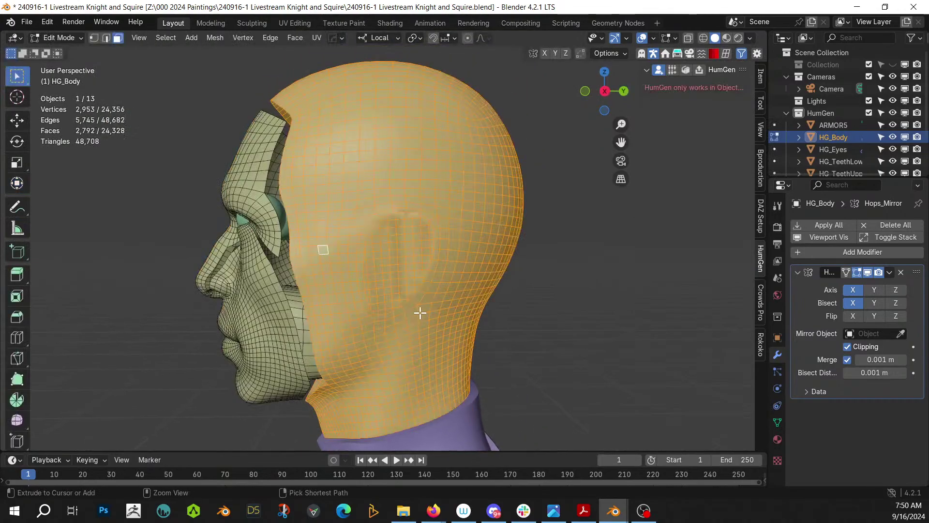
scroll(436, 311, up, 2)
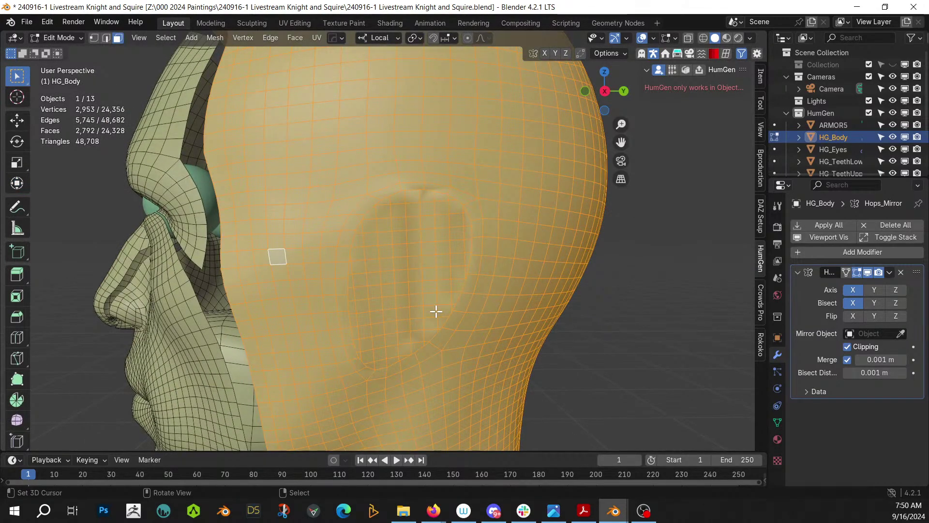
scroll(436, 311, up, 1)
key(ctrl+z)
key(ctrl+z)
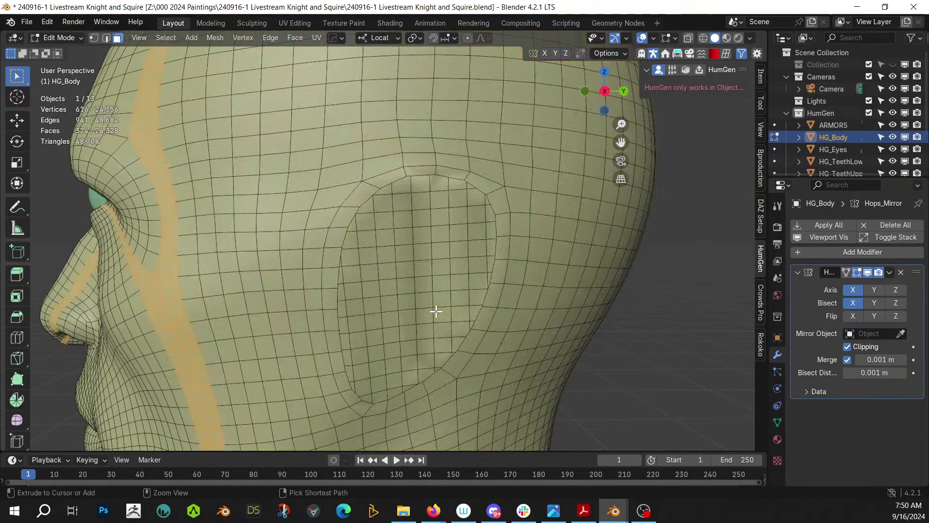
key(ctrl+z)
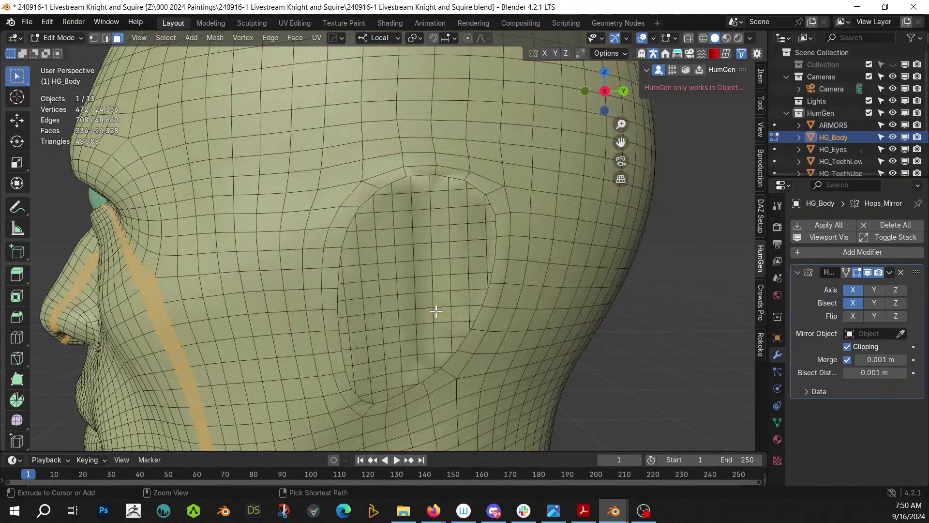
key(ctrl+z)
key(ctrl+z)
key(ctrl+z)
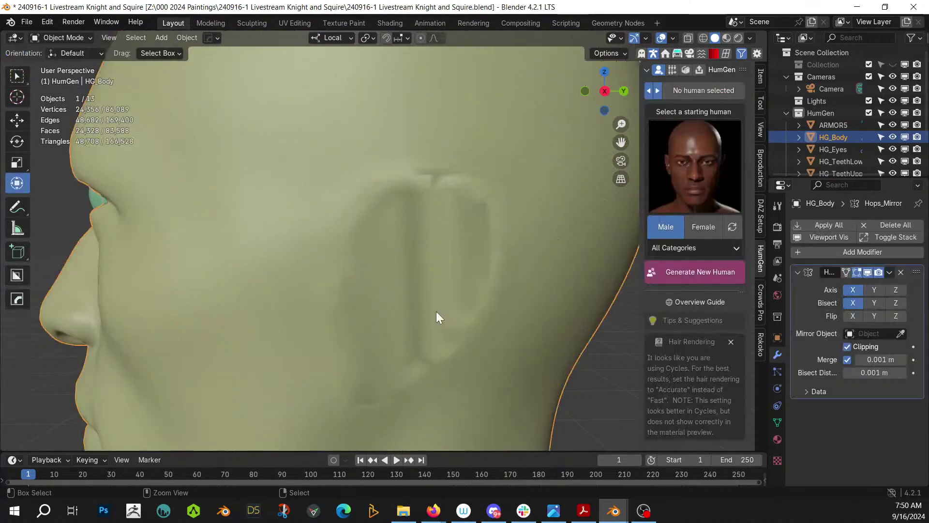
key(ctrl+z)
middle_drag(436, 312, 417, 342)
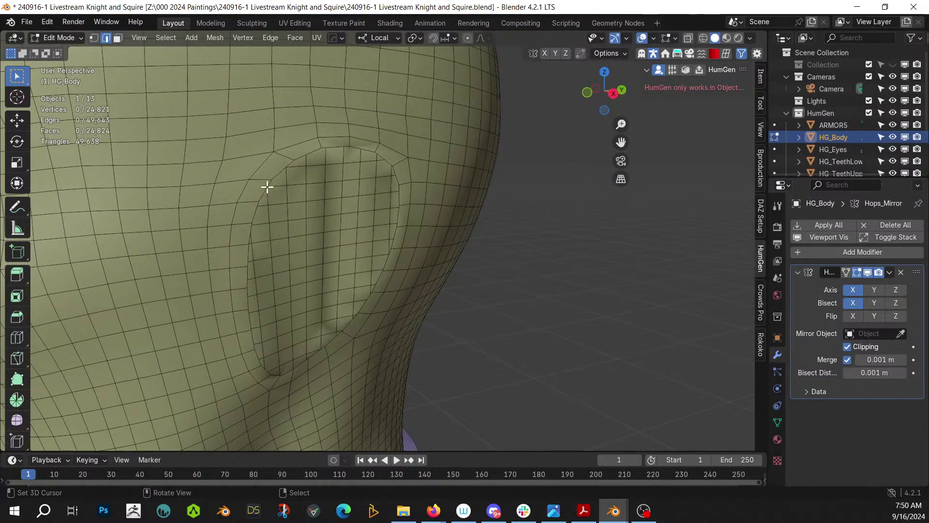
Try to select the edge loop around the ear patch after clearing the selection
key(alt+a)
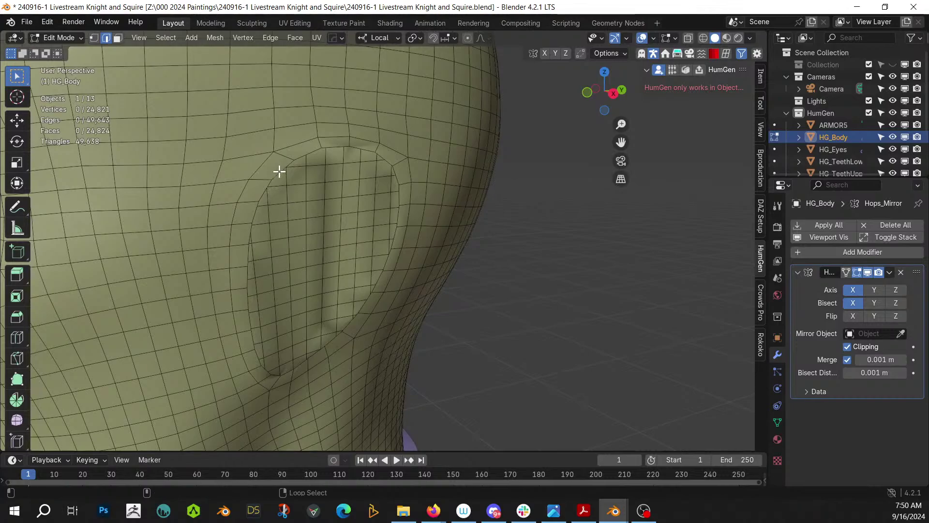
click(246, 259)
middle_drag(246, 258, 467, 301)
scroll(475, 296, up, 1)
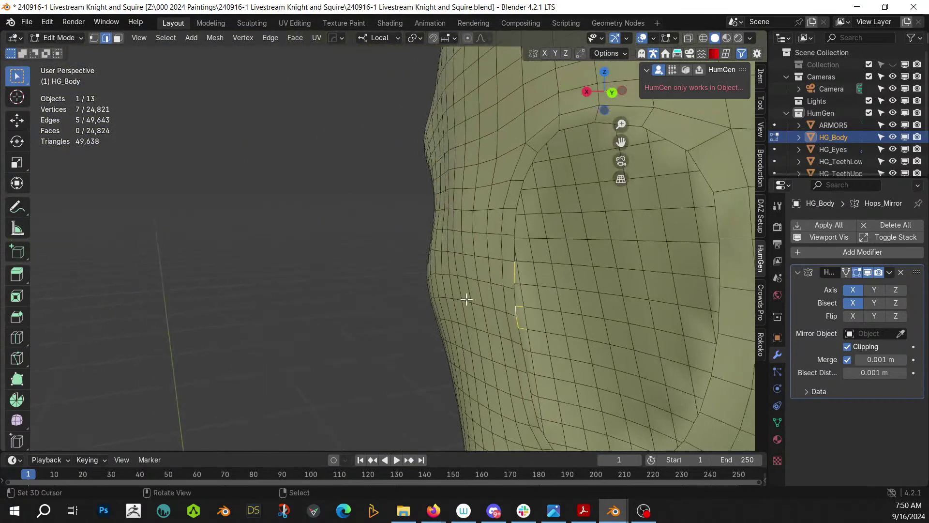
Undo back through the ear patch's fill and reopen the hole with its border edges selected
key(ctrl+z)
key(ctrl+z)
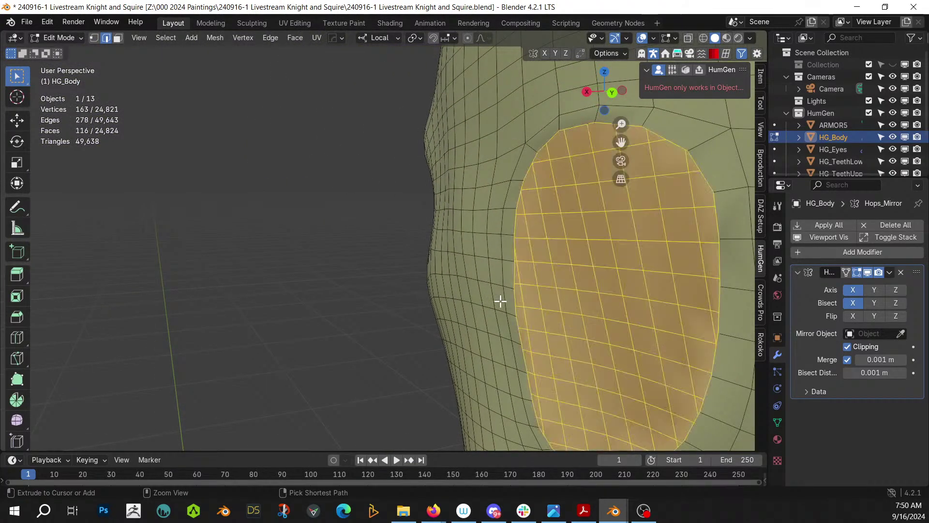
key(ctrl+z)
key(x)
key(f)
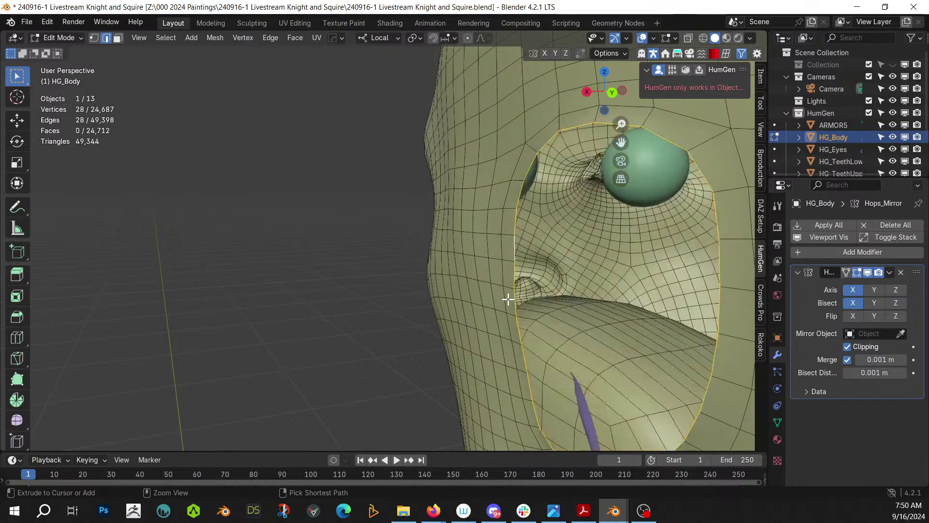
Select the edge chains on both sides of the ear hole and connect them with Bridge Edge Loops
middle_drag(503, 302, 526, 178)
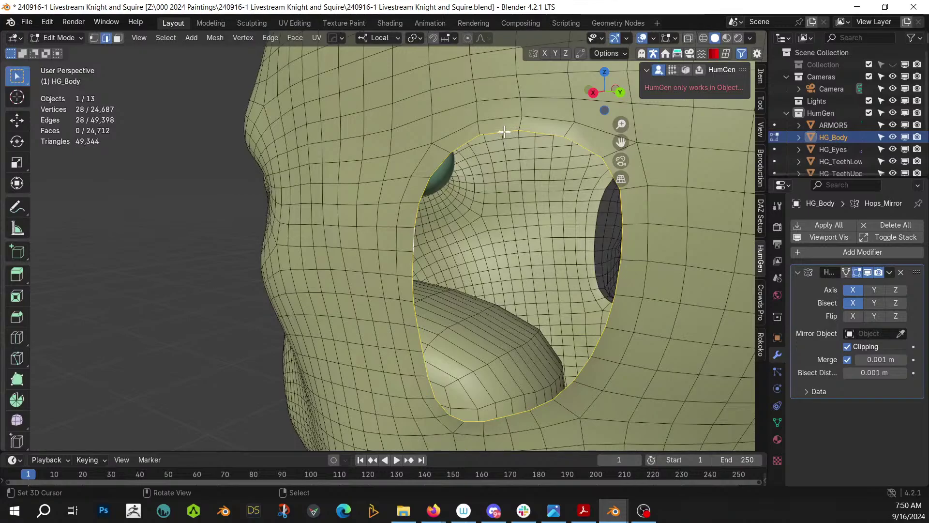
middle_drag(439, 179, 489, 389)
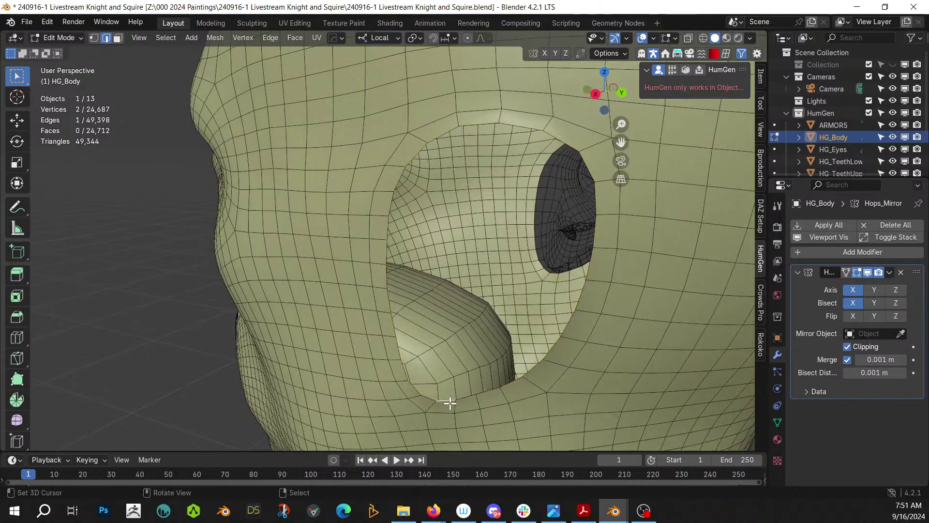
ctrl+click(447, 400)
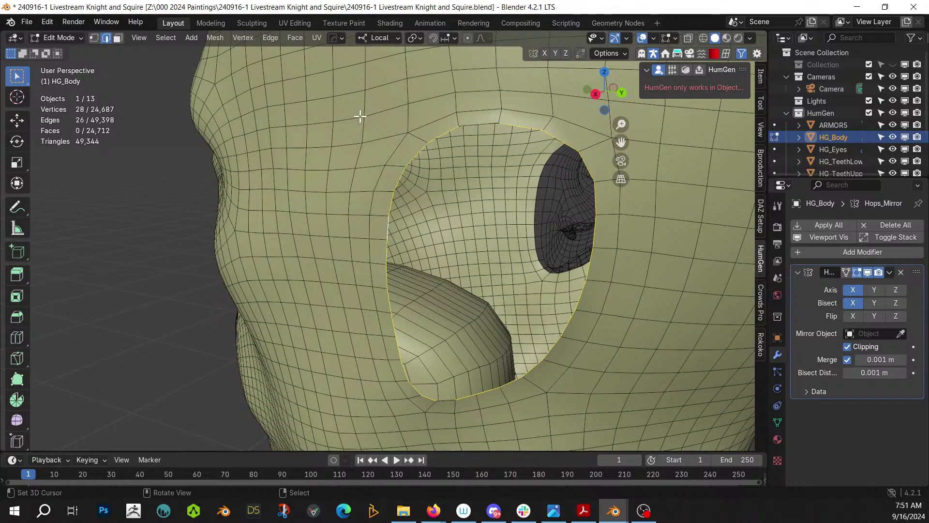
key(ctrl+e)
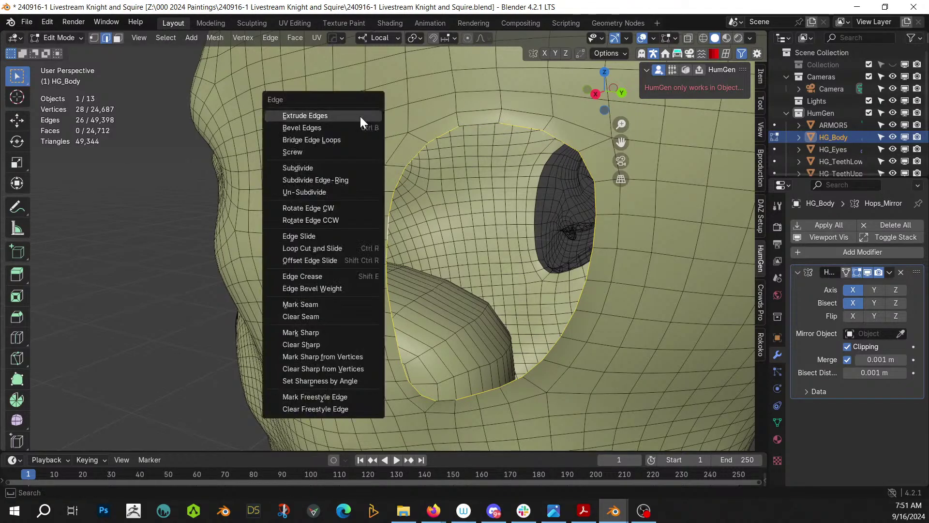
click(320, 140)
middle_drag(415, 206, 459, 233)
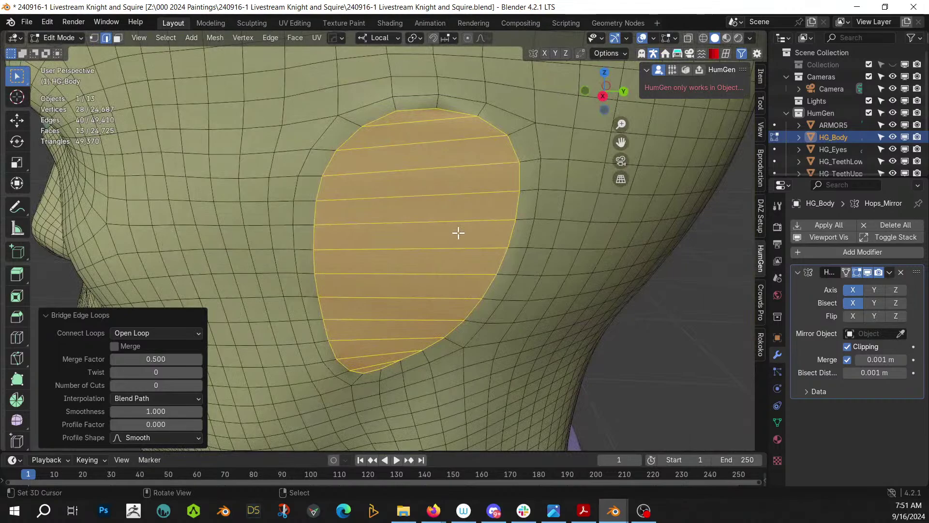
mouse_move(458, 232)
middle_down()
mouse_move(462, 206)
mouse_move(455, 222)
middle_up()
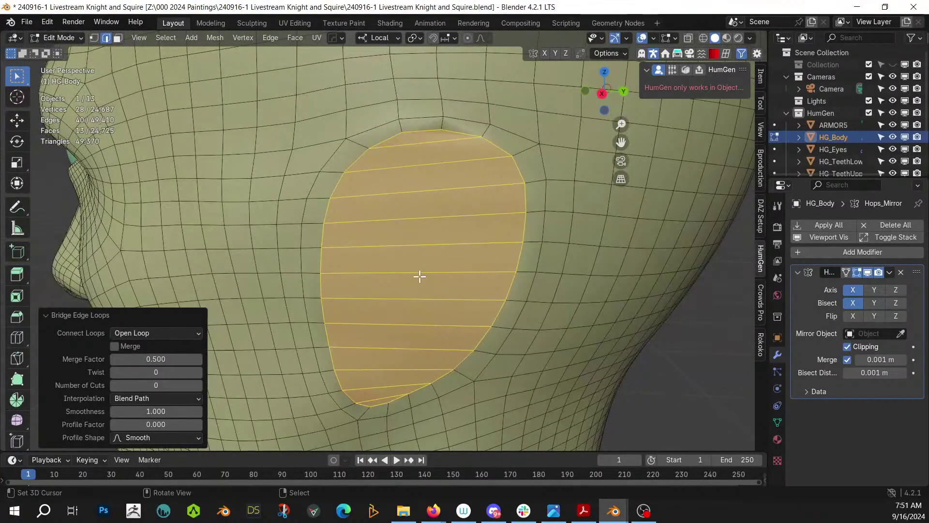
Cut the bridged ear faces with Random Flow's Quad Slice using Tangent 1, and leave Edit Mode
key(shift+q)
mouse_move(400, 429)
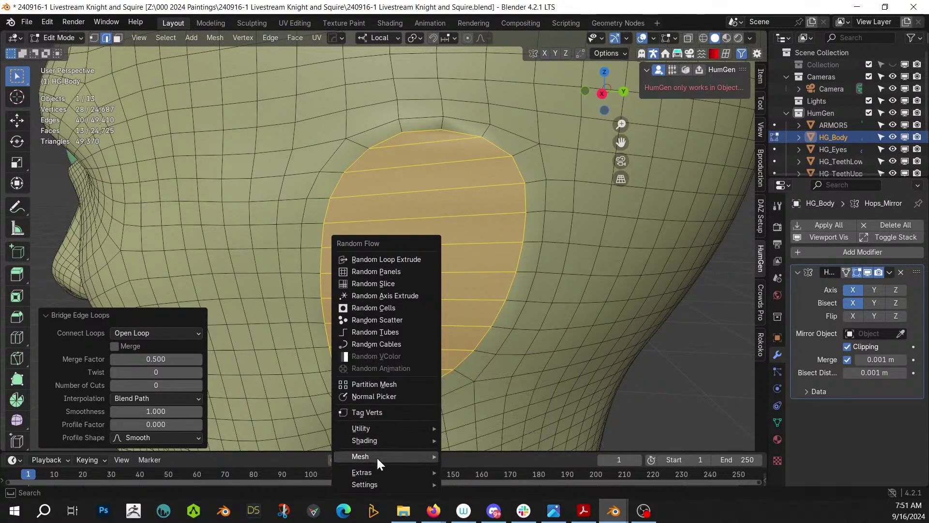
mouse_move(376, 457)
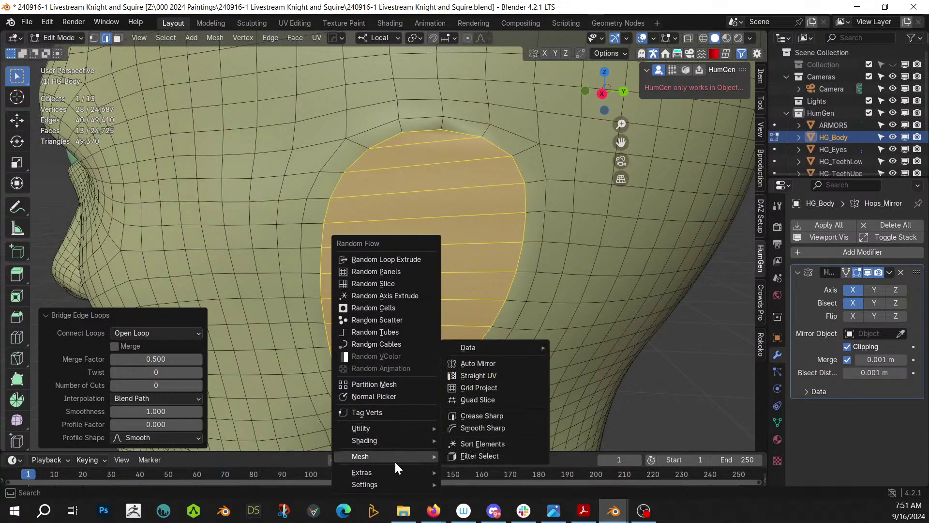
click(492, 397)
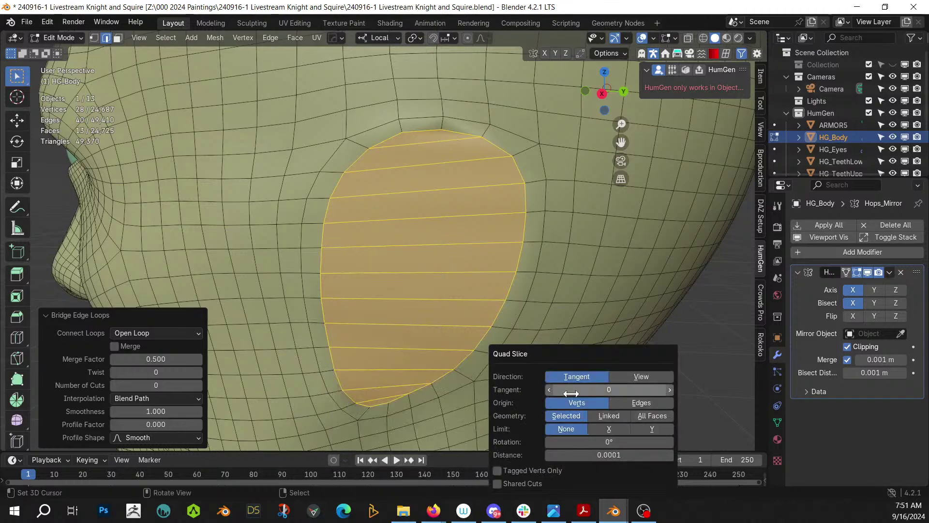
click(669, 389)
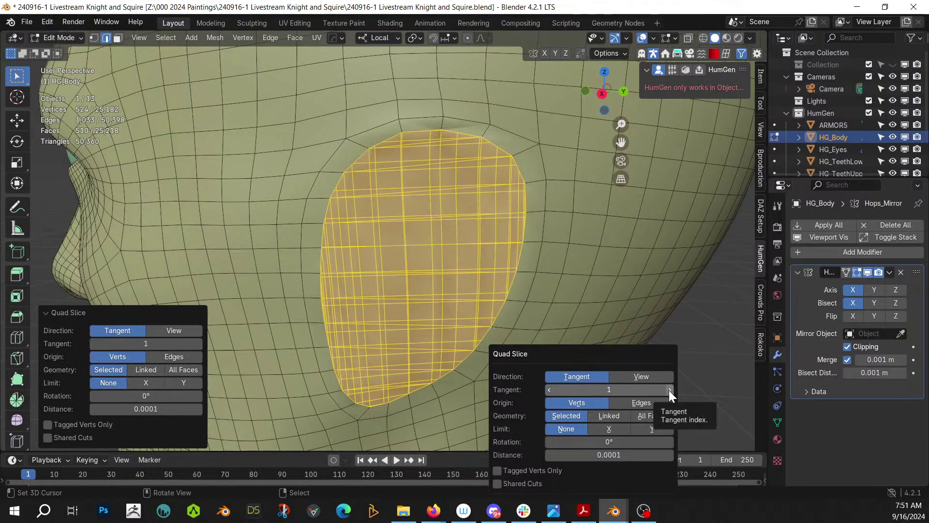
click(549, 390)
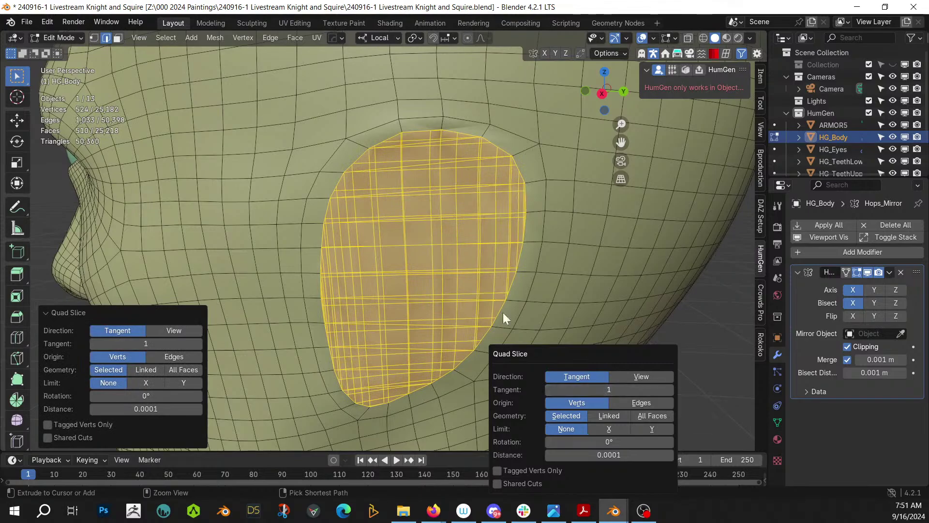
middle_drag(428, 280, 468, 285)
key(Tab)
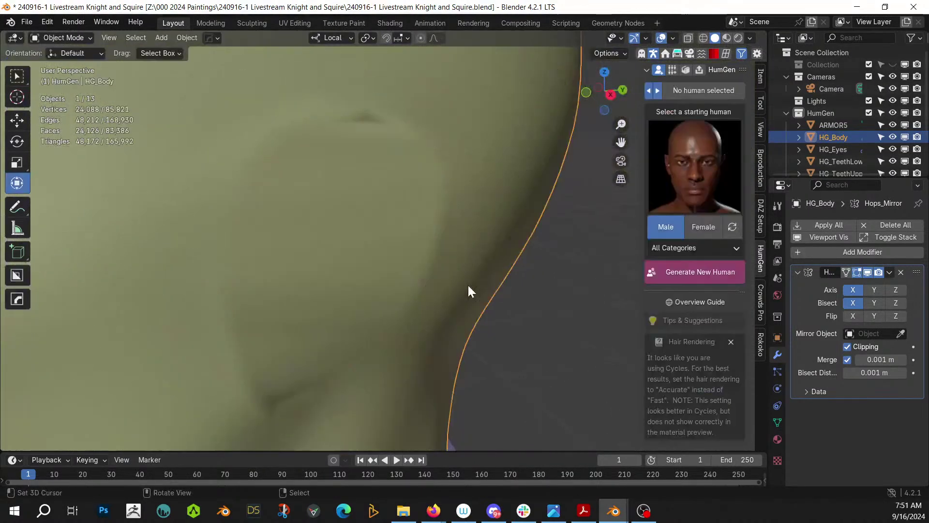
Switch the head mesh to Sculpt Mode and smooth the ear patch together with the creases at its upper and lower ends
scroll(468, 285, down, 2)
key(Tab)
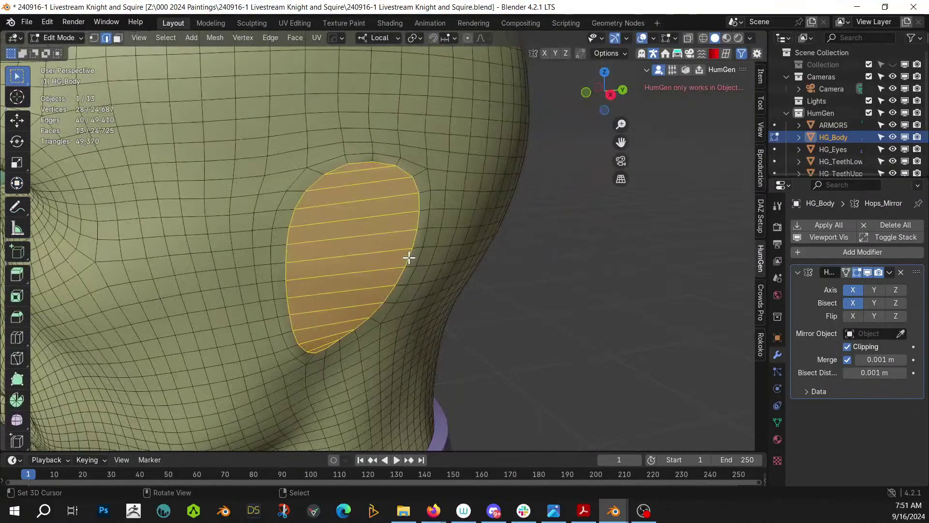
key(Tab)
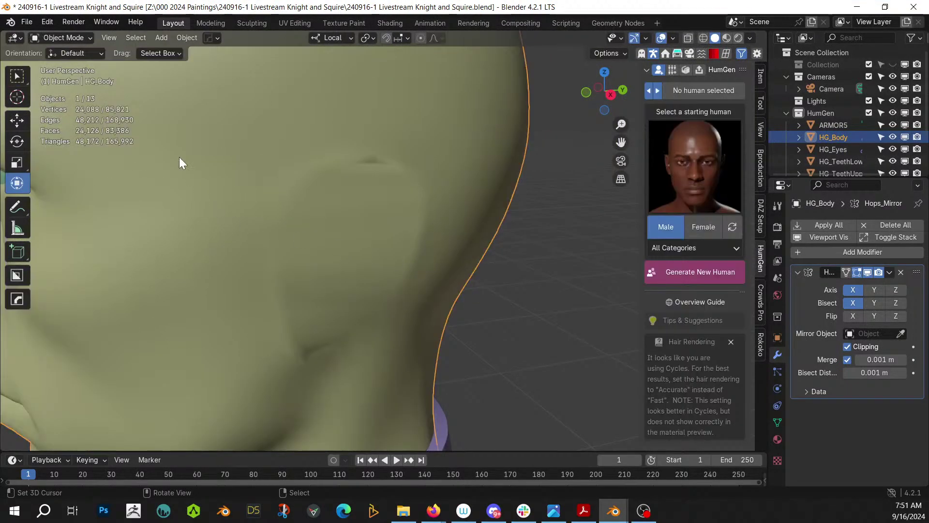
click(65, 38)
click(69, 77)
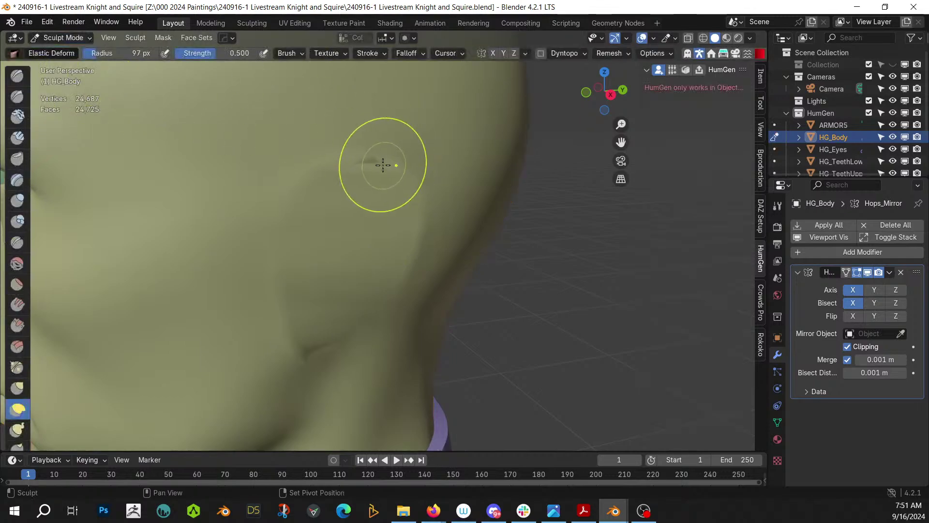
mouse_move(371, 171)
mouse_down()
mouse_move(382, 265)
mouse_move(300, 341)
mouse_up()
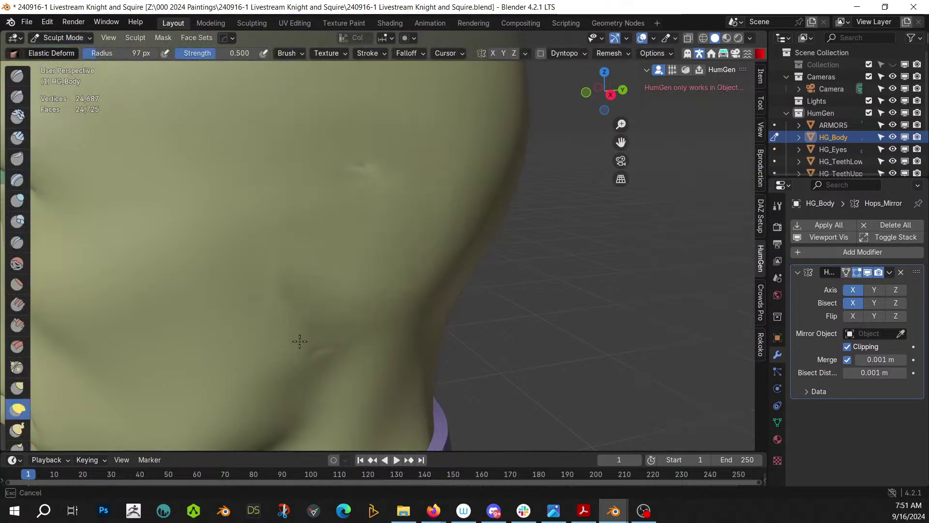
drag(289, 223, 321, 347)
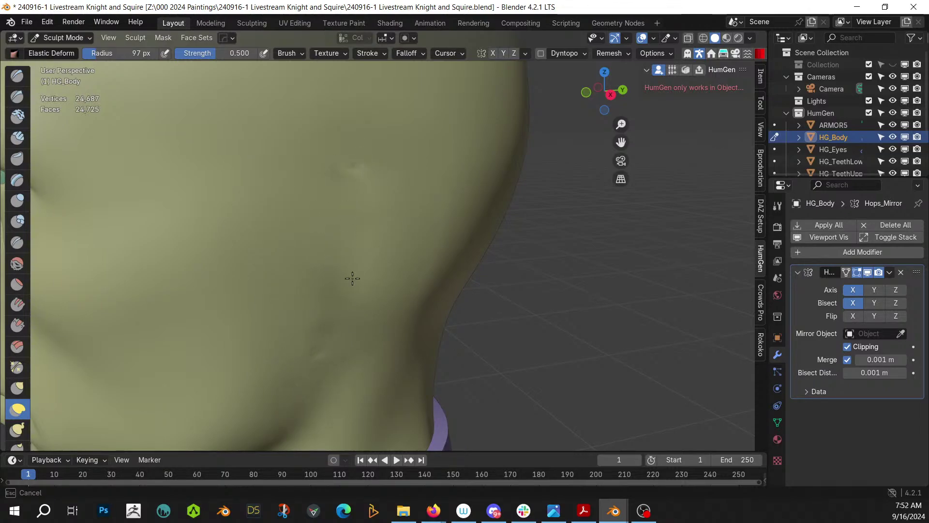
In Edit Mode, knife-cut two short vertical edges across the faces on both sides of the ear patch's upper tip
key(Tab)
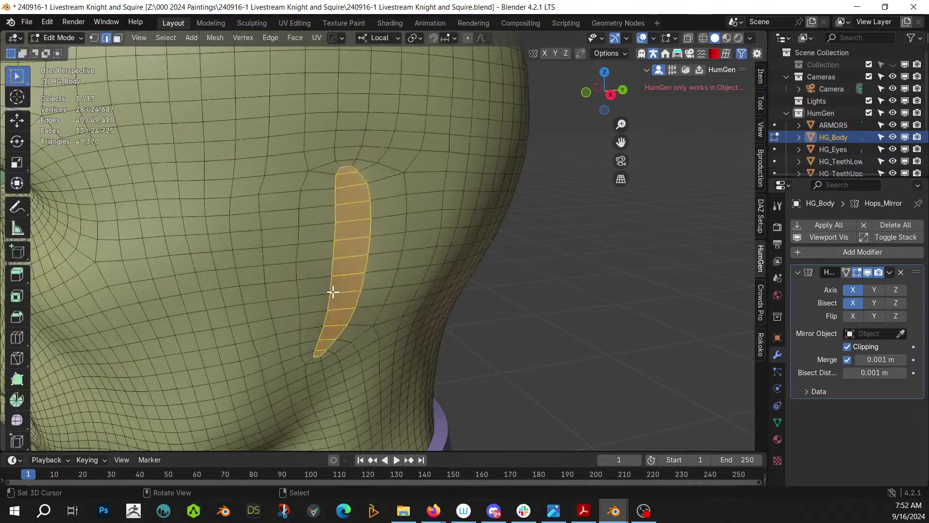
scroll(332, 291, up, 1)
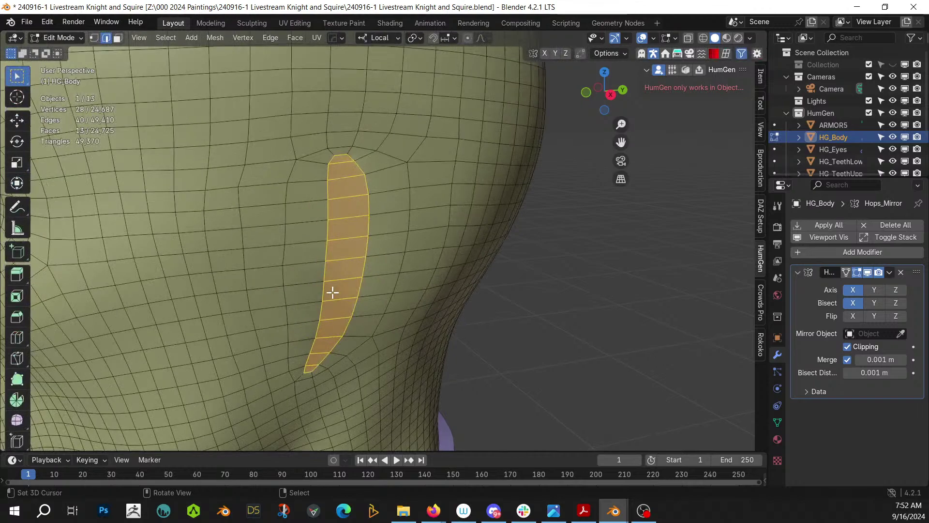
scroll(331, 290, up, 1)
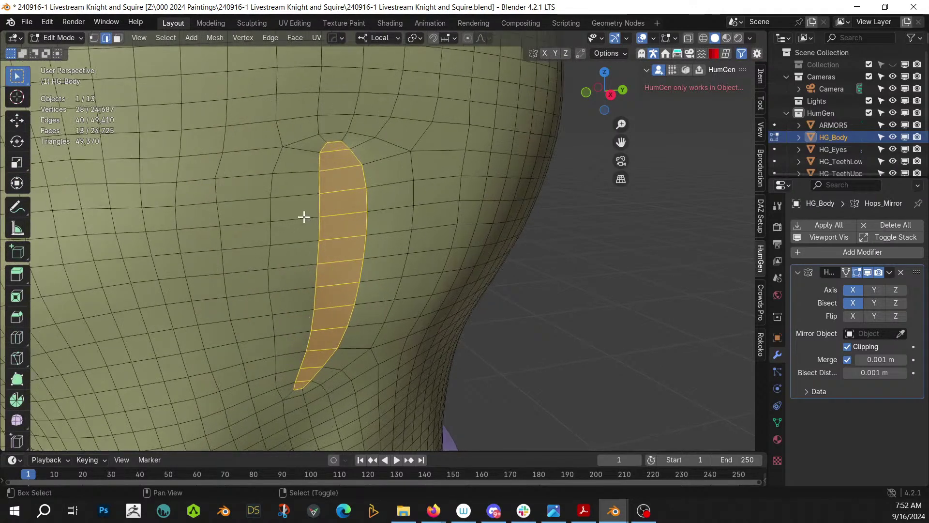
middle_drag(317, 261, 294, 313)
scroll(296, 314, up, 2)
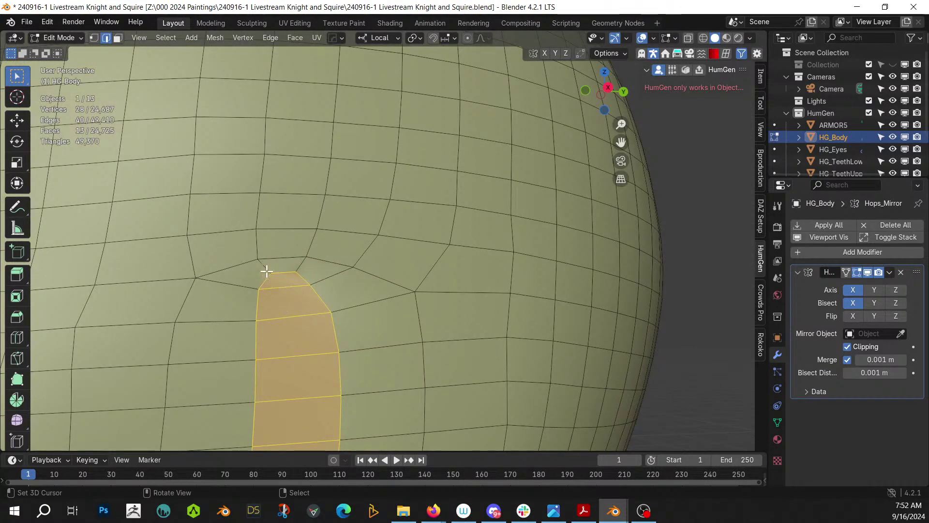
click(269, 265)
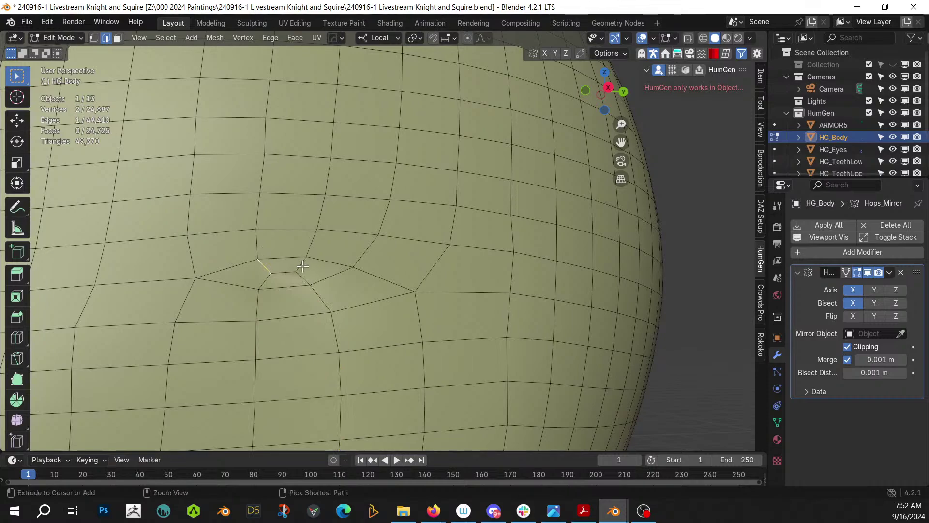
key(k)
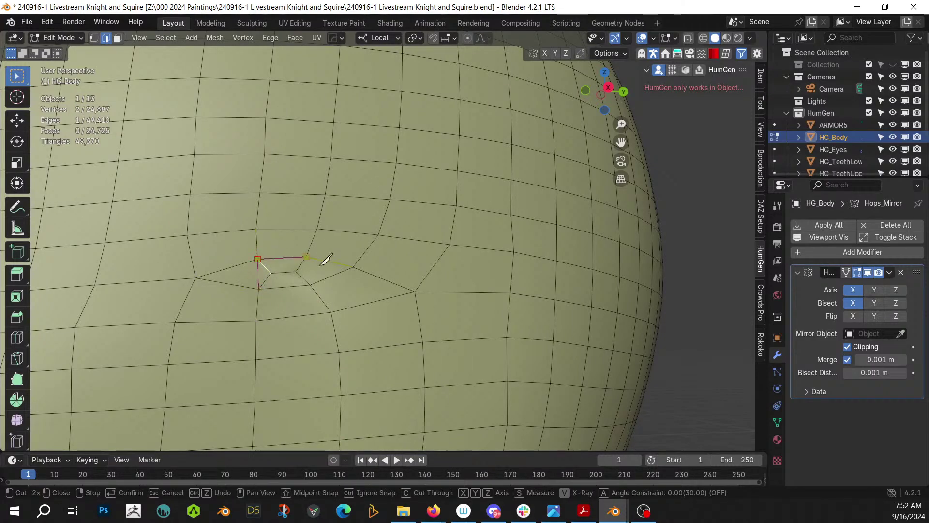
key(Return)
key(k)
click(306, 256)
key(Return)
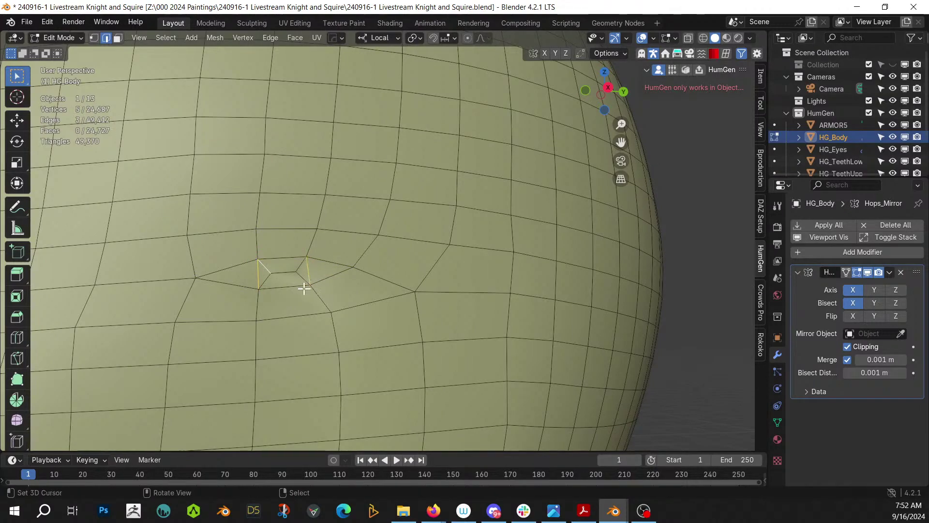
Dissolve the small pinched edges between the two new cuts at the ear patch's upper tip
click(263, 270)
shift+click(296, 268)
shift+click(300, 277)
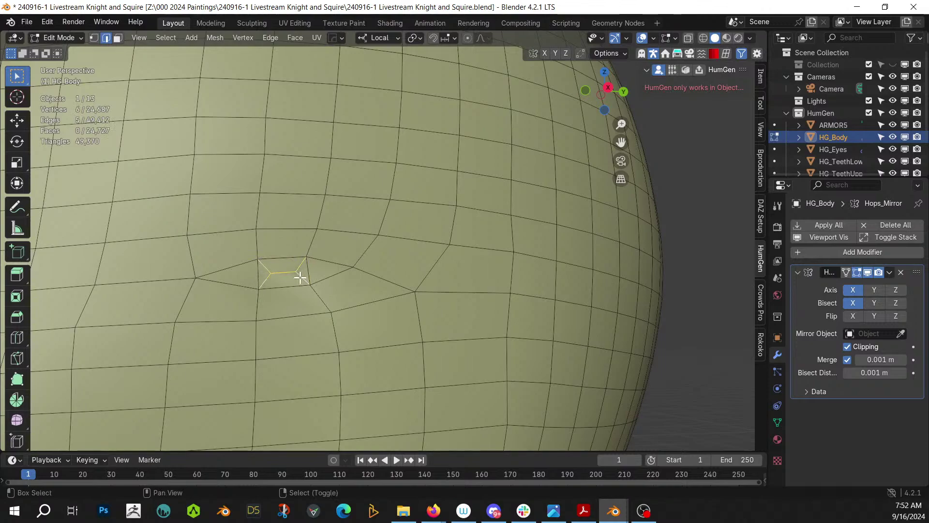
key(ctrl+x)
Dissolve the chain of edges running across the top of the ear patch's upper tip
middle_drag(338, 272, 388, 307)
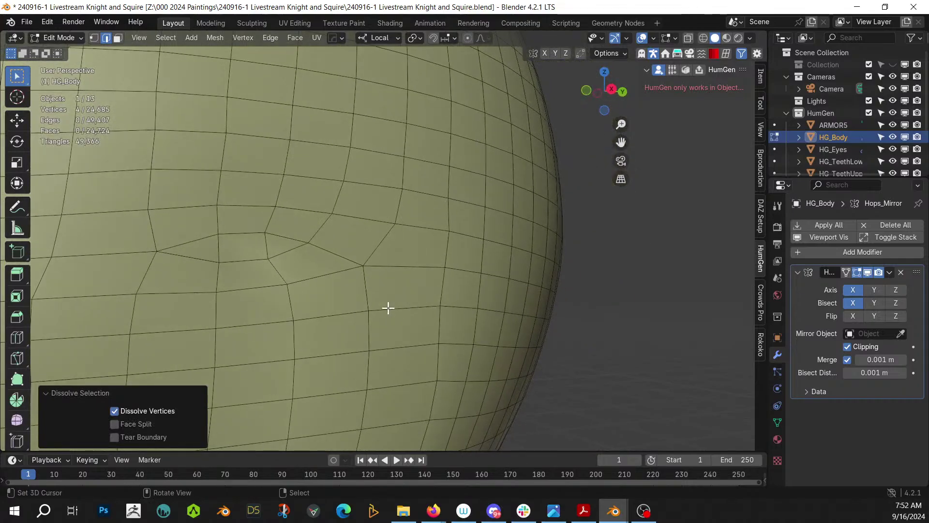
middle_drag(317, 300, 409, 307)
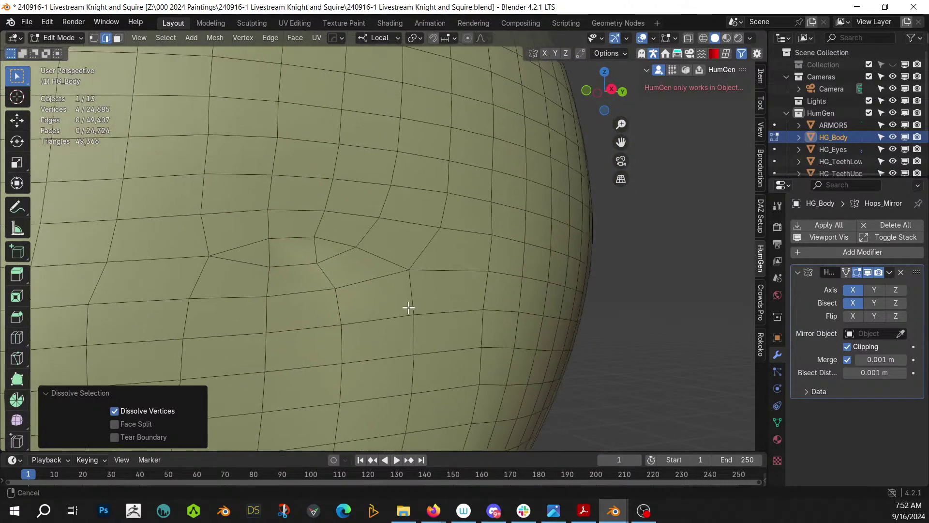
click(251, 245)
shift+click(322, 237)
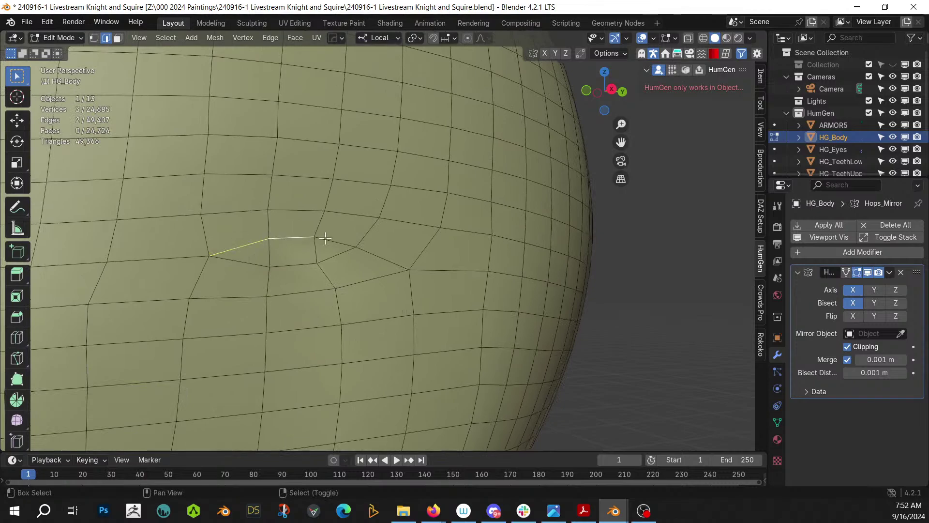
key(ctrl+x)
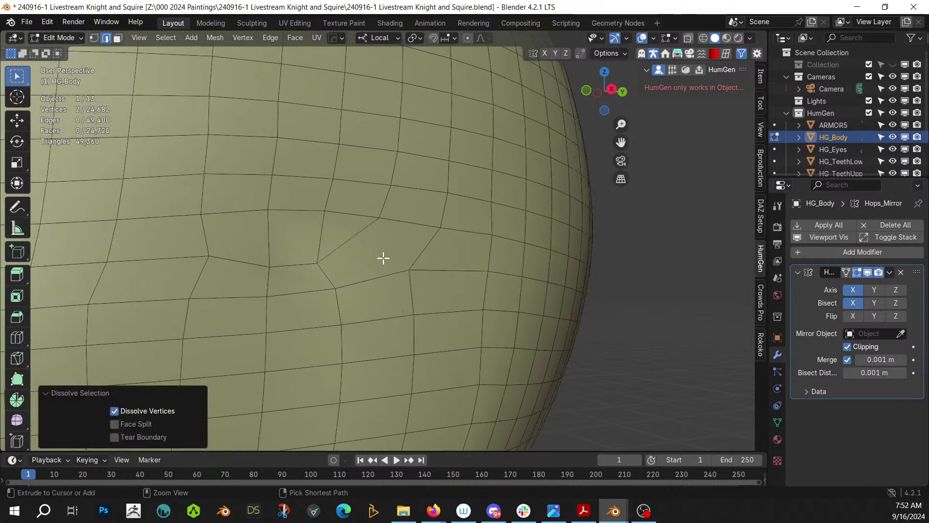
Knife-cut an edge from the patch's upper corner vertex to the neighboring vertex toward the back of the head, and return to Sculpt Mode
key(j)
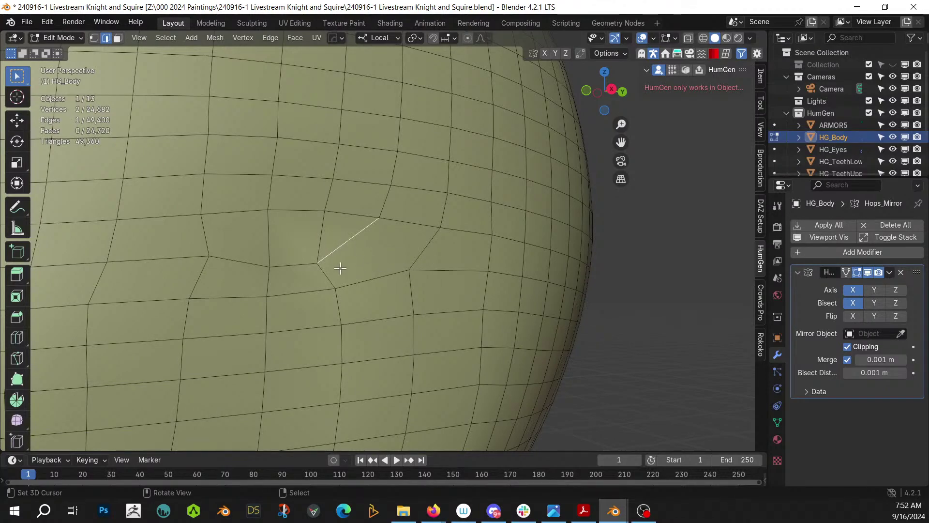
key(k)
click(320, 263)
click(409, 268)
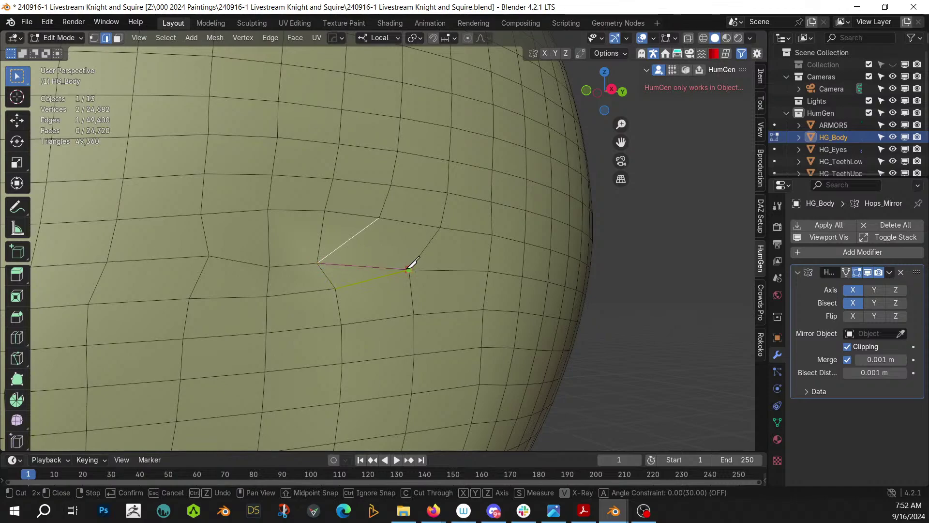
key(Return)
middle_drag(348, 250, 433, 266)
key(ctrl+Tab)
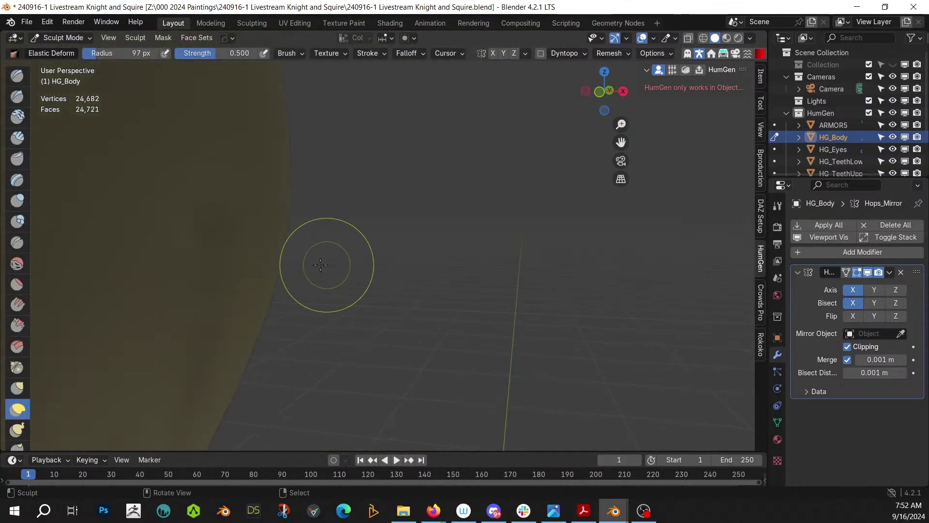
Switch the body from Sculpt Mode through Object Mode into Edit Mode with face selection
scroll(230, 261, down, 6)
middle_drag(277, 255, 379, 260)
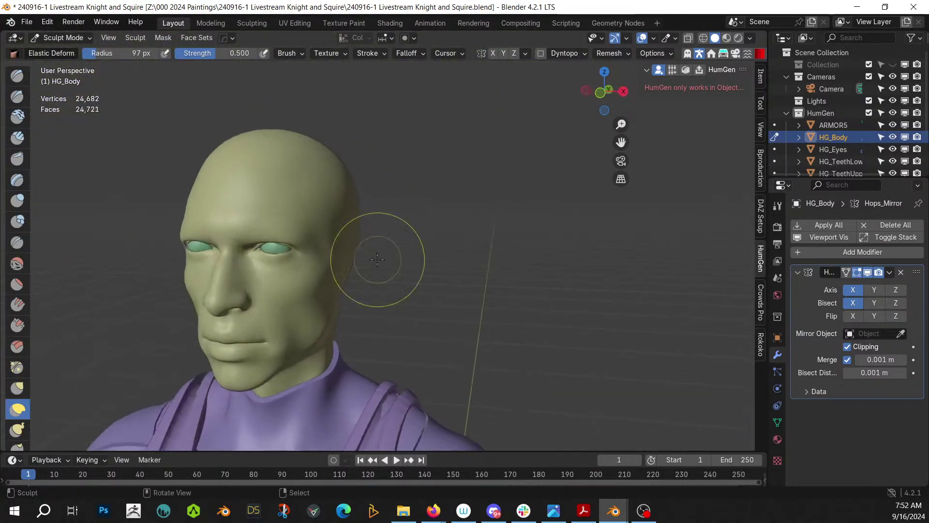
click(68, 39)
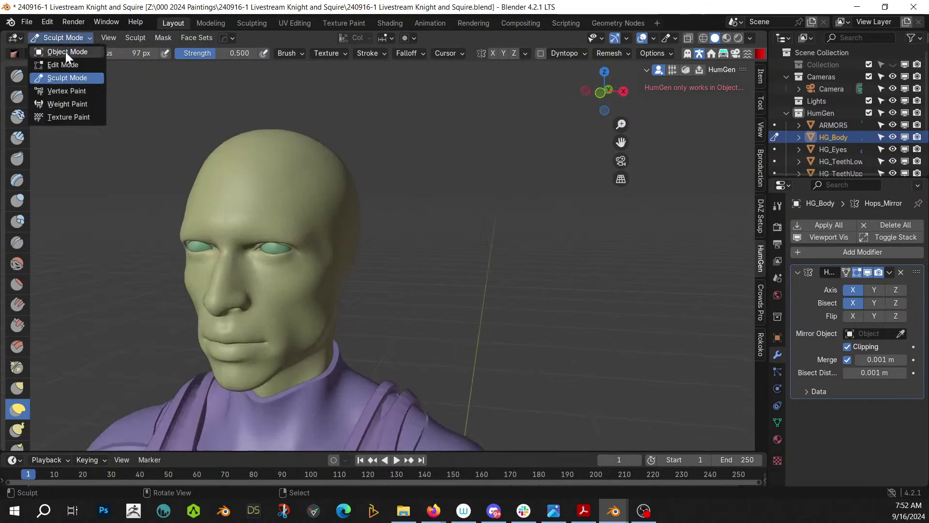
click(65, 51)
middle_drag(337, 227, 290, 251)
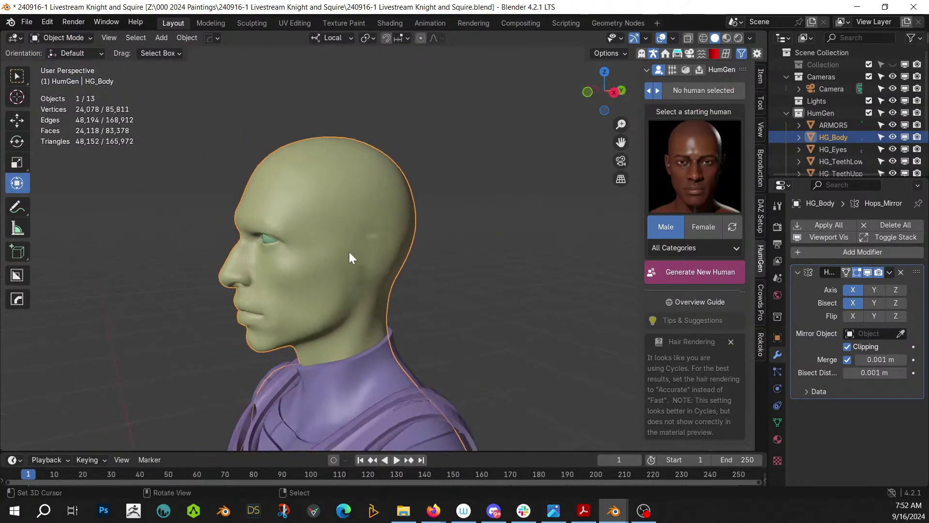
scroll(350, 251, up, 2)
key(Tab)
middle_drag(355, 256, 479, 305)
key(3)
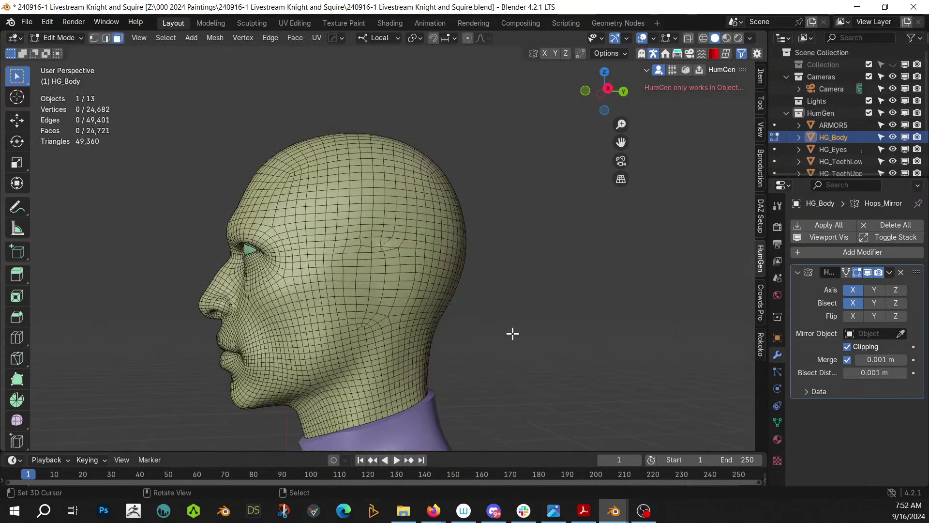
Select a face loop down the side of the face and add the neighbouring loop that runs under the jaw
scroll(512, 332, up, 2)
middle_drag(512, 332, 556, 197)
scroll(357, 243, up, 1)
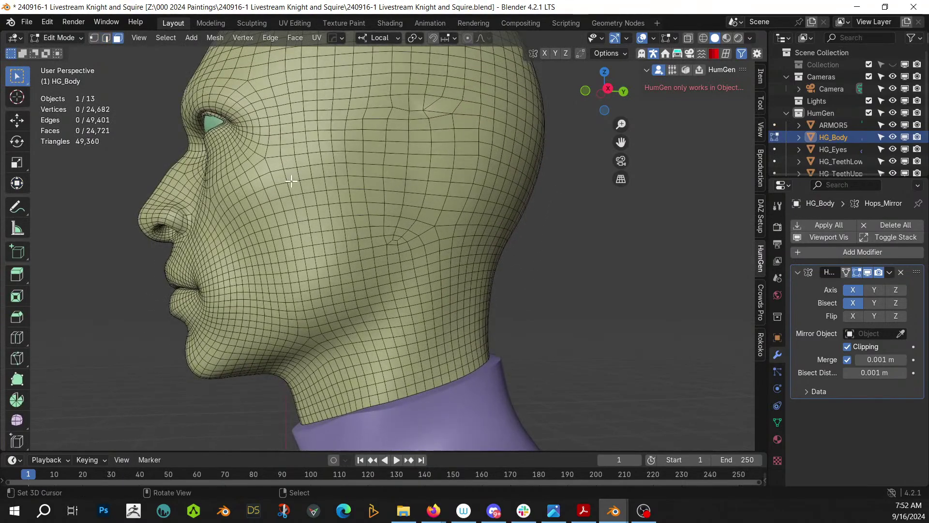
alt+click(274, 157)
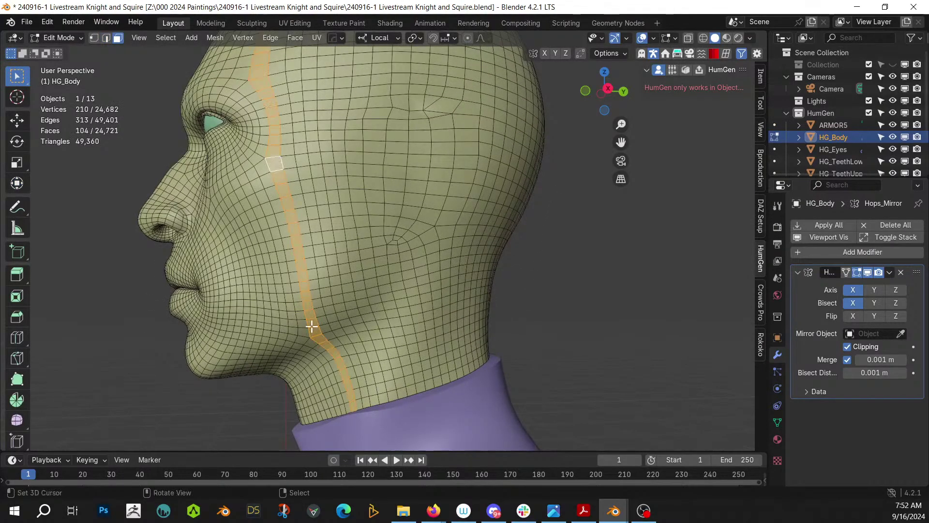
middle_drag(311, 326, 393, 209)
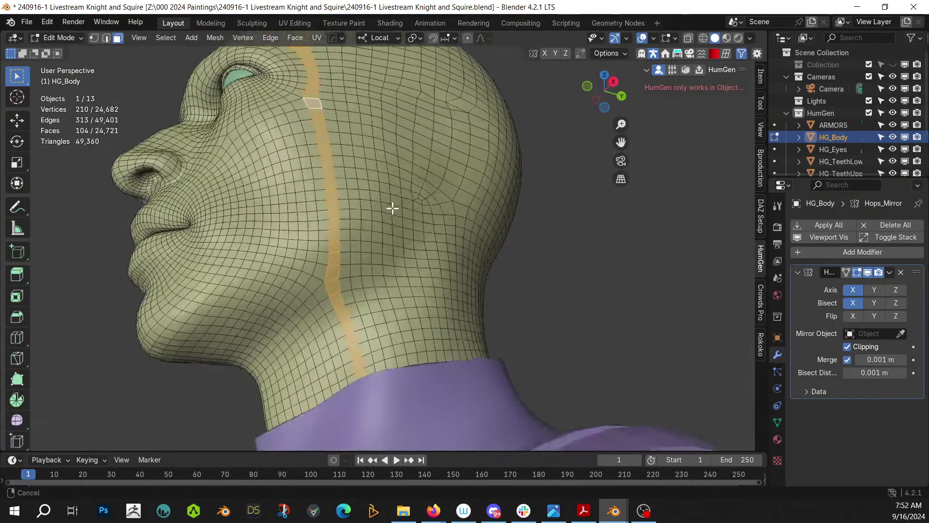
alt+shift+click(316, 280)
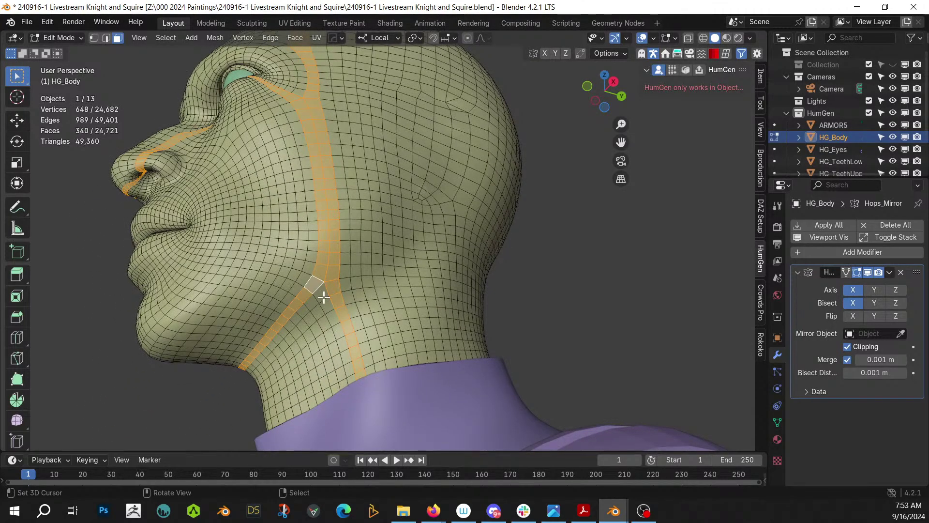
middle_drag(389, 352, 381, 377)
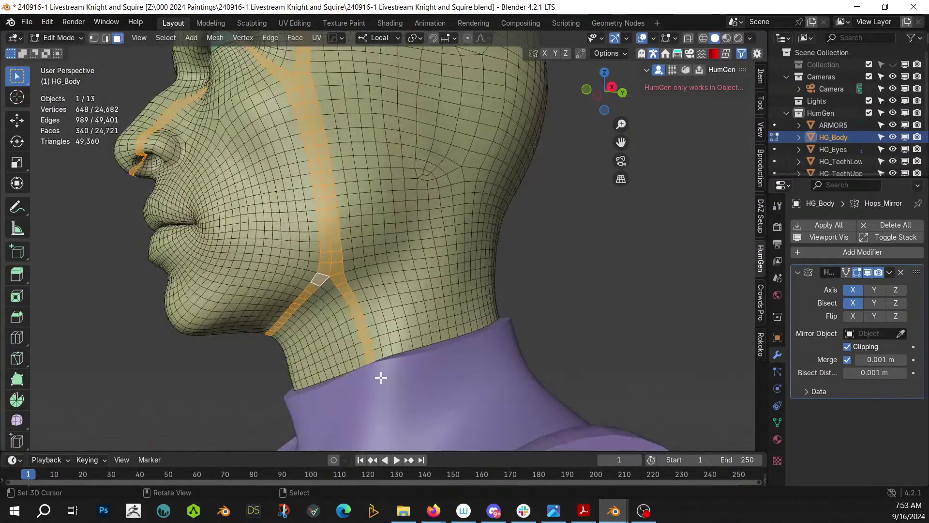
Deselect the parts of the selected loop that run down the neck on both sides of the head
key(c)
mouse_move(345, 299)
shift+mouse_down()
mouse_move(347, 288)
mouse_move(378, 389)
shift+mouse_up()
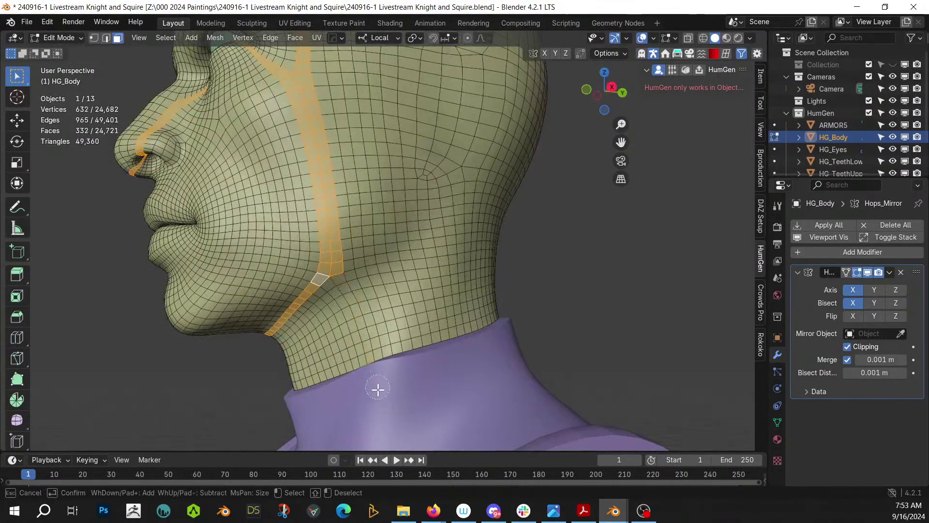
key(Escape)
middle_drag(342, 353, 545, 346)
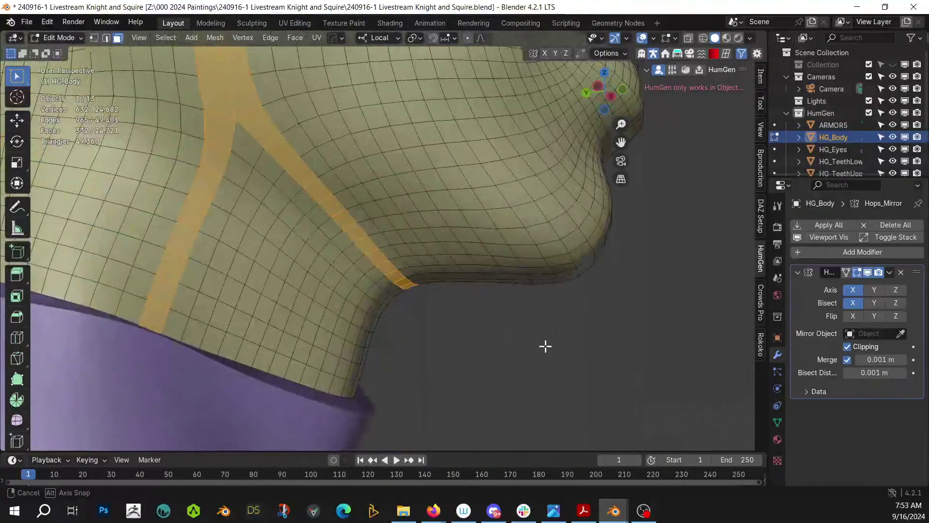
key(c)
mouse_move(242, 202)
shift+mouse_down()
mouse_move(215, 145)
mouse_move(164, 334)
shift+mouse_up()
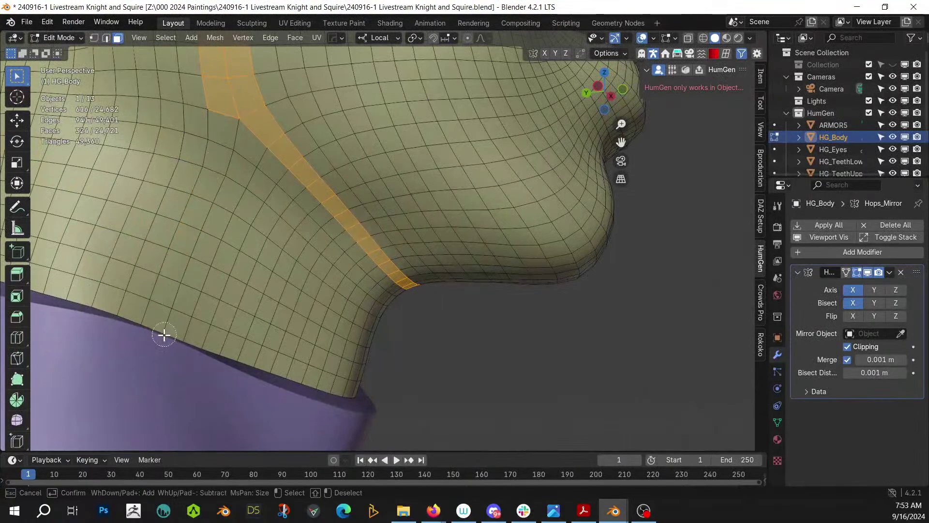
key(Escape)
Hide the selected face loops, select the connected scalp and neck region behind them, and return to Object Mode
key(h)
scroll(434, 287, down, 5)
middle_drag(434, 287, 400, 274)
key(l)
key(Tab)
Generate Random Panels on the selected scalp and neck faces, advancing the panel seed to vary the layout
key(shift+alt+x)
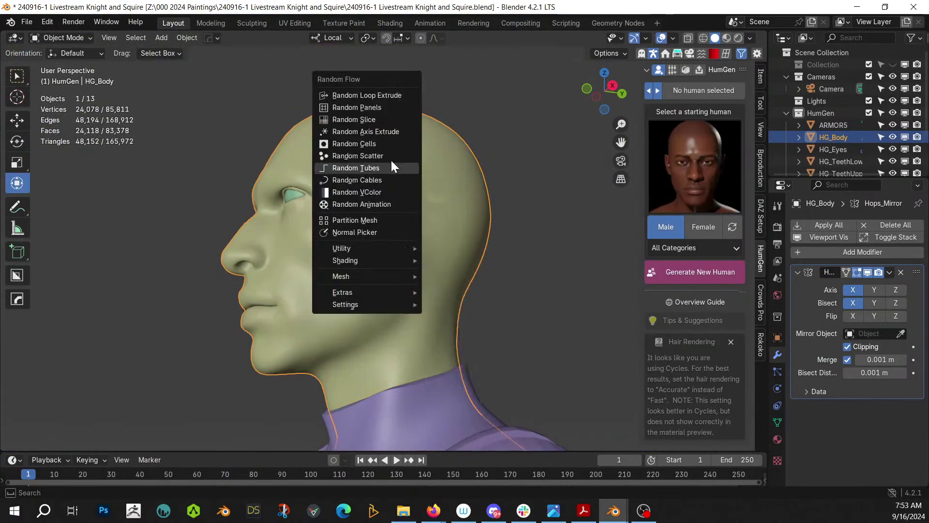
click(395, 111)
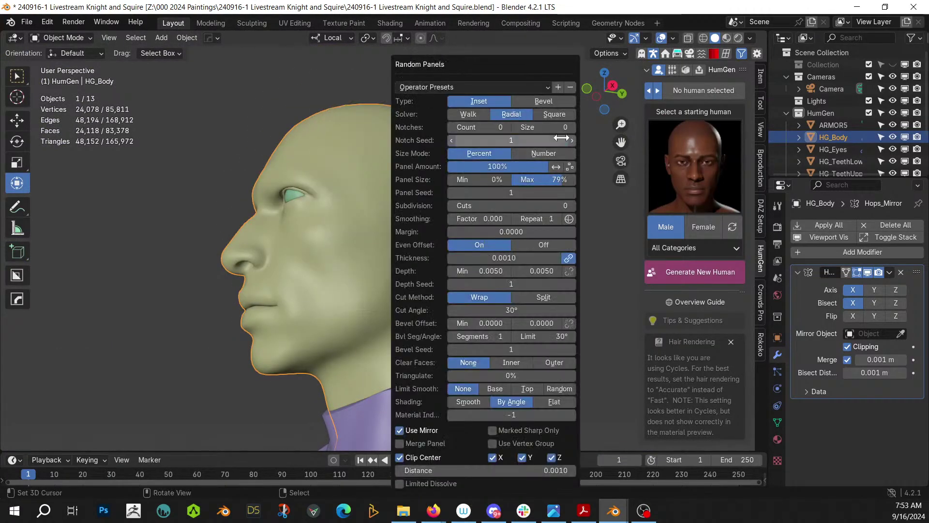
click(573, 192)
drag(477, 68, 186, 57)
middle_drag(458, 242, 550, 267)
scroll(551, 266, up, 3)
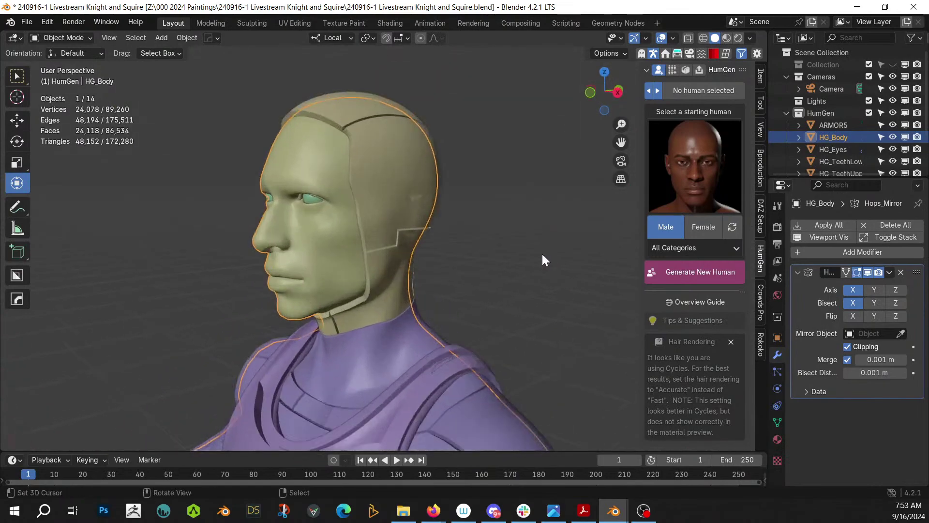
Clear the object selection and save the file
middle_drag(471, 261, 484, 213)
scroll(510, 247, down, 5)
right_click(521, 217)
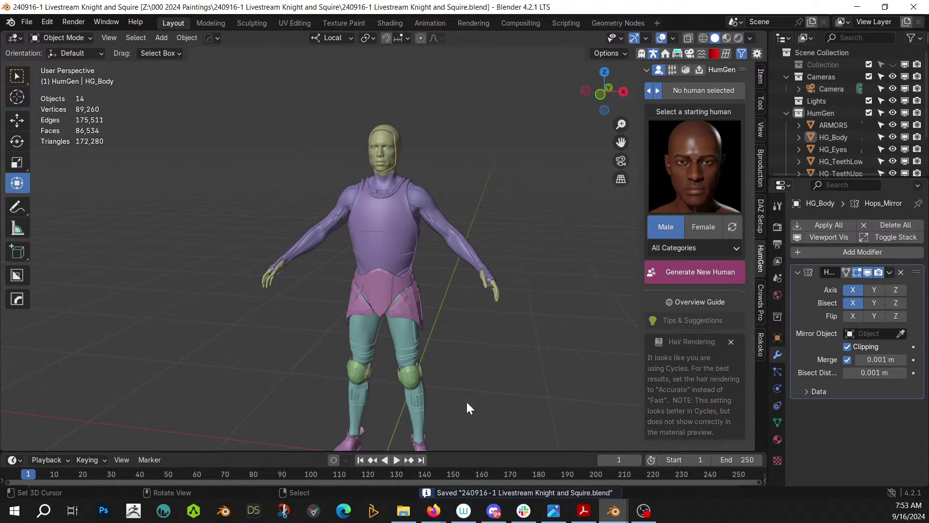
Enter Edit Mode on the body mesh and isolate it in local view
middle_drag(521, 361, 567, 264)
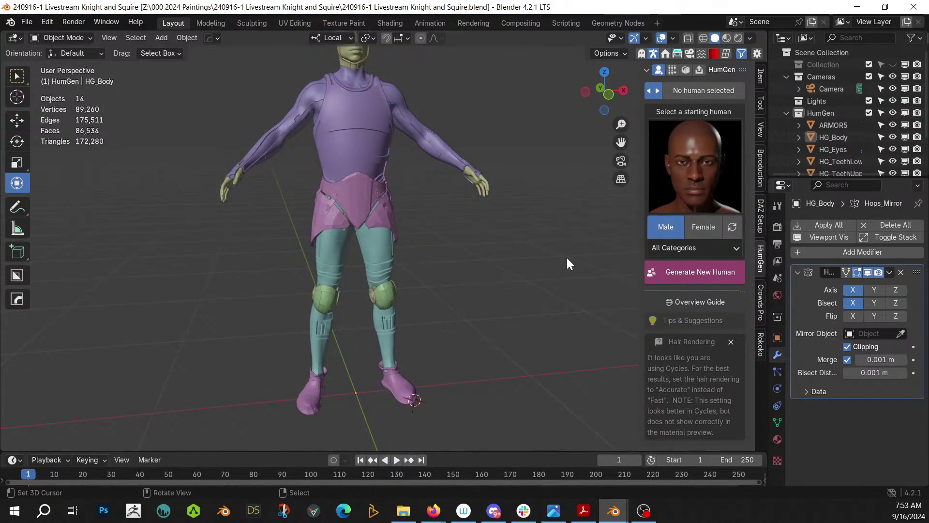
scroll(502, 249, up, 3)
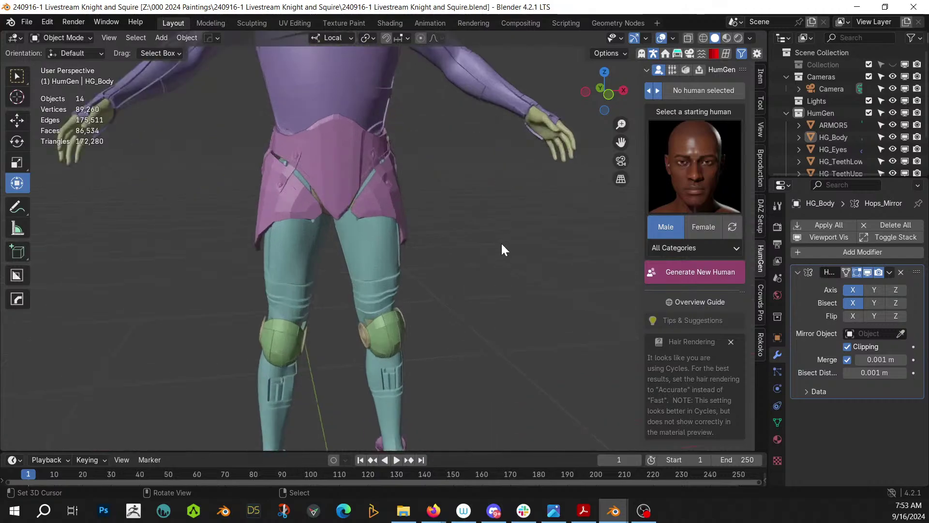
middle_drag(502, 249, 323, 103)
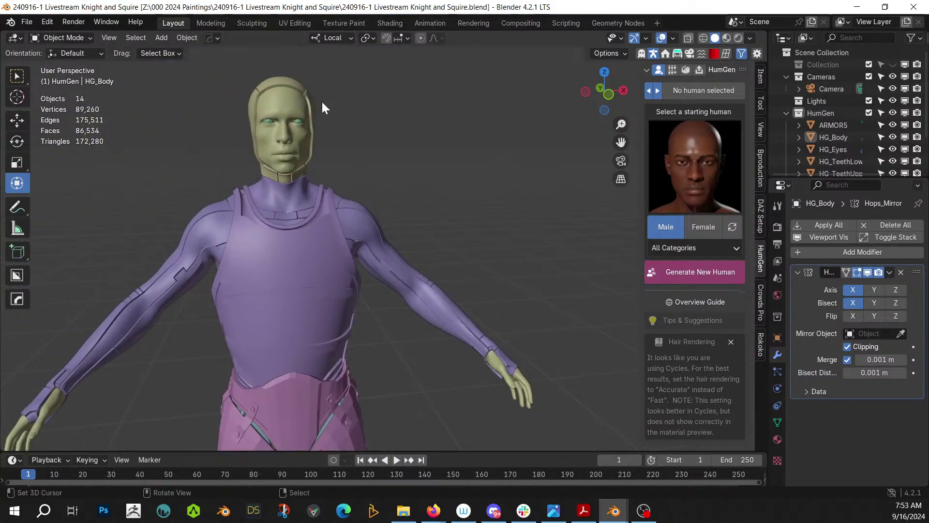
click(279, 109)
key(Tab)
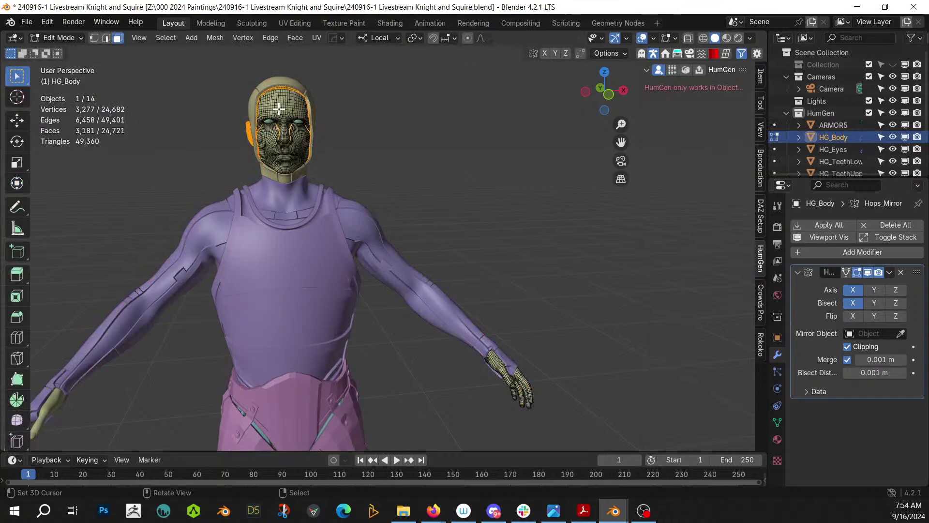
key(KP_Divide)
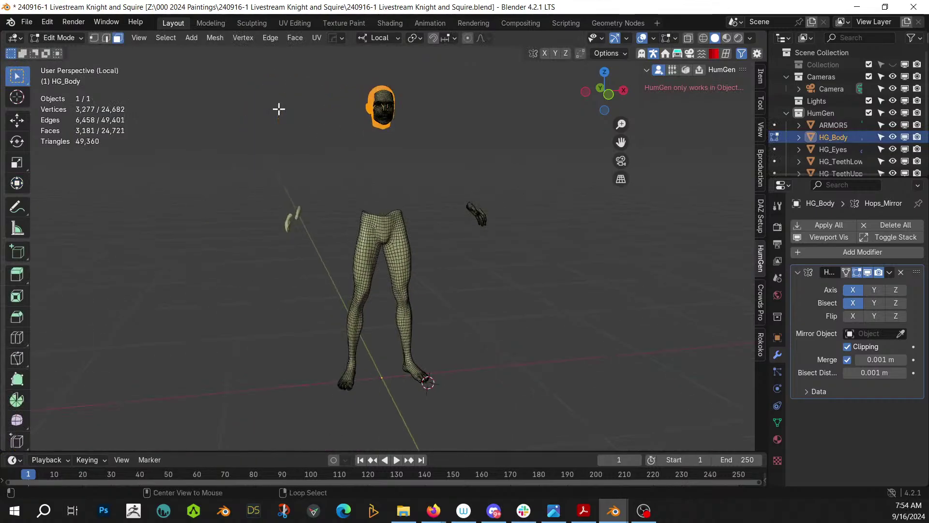
Reveal all hidden body faces and hide a band of faces around the upper neck below the jaw
key(alt+h)
scroll(498, 94, up, 5)
middle_drag(494, 222, 414, 196)
key(h)
scroll(415, 196, up, 2)
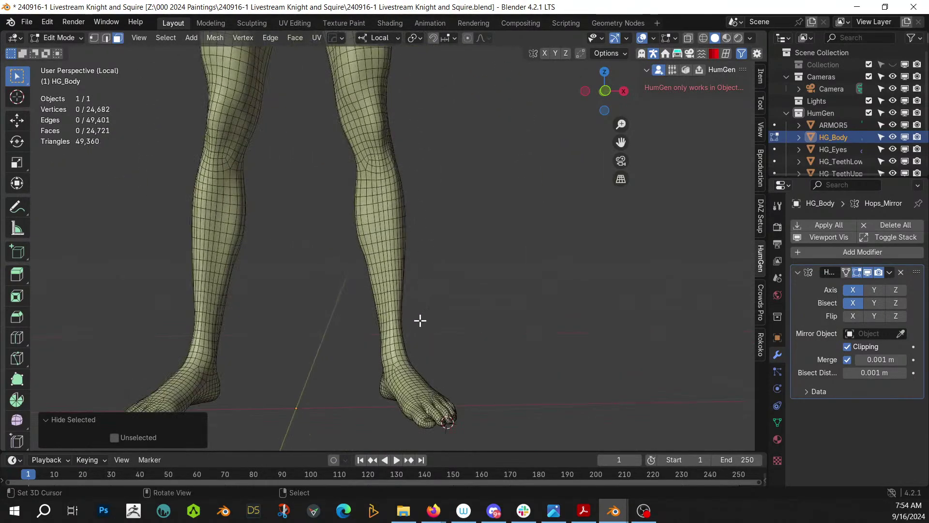
Hide one face loop around the ankle and one around the wrist to separate the feet and hands
alt+click(395, 353)
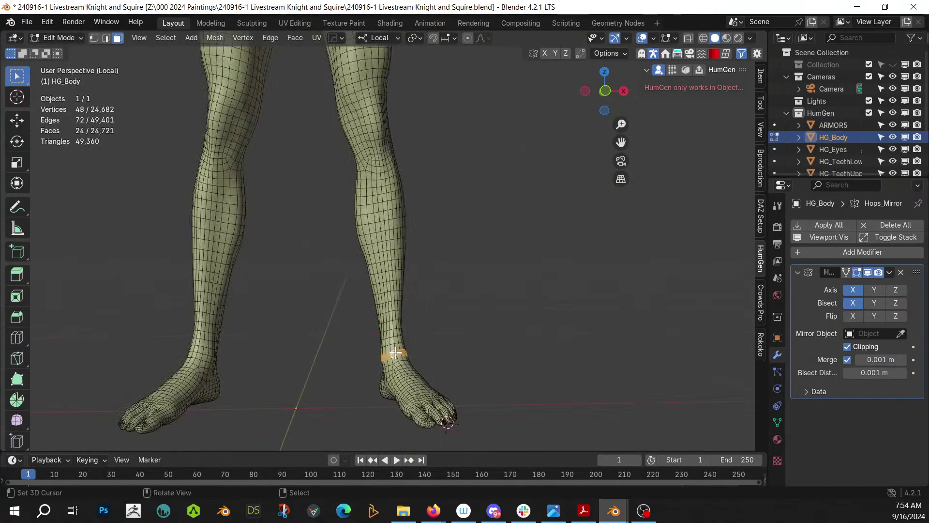
key(h)
shift+middle_drag(419, 203, 261, 300)
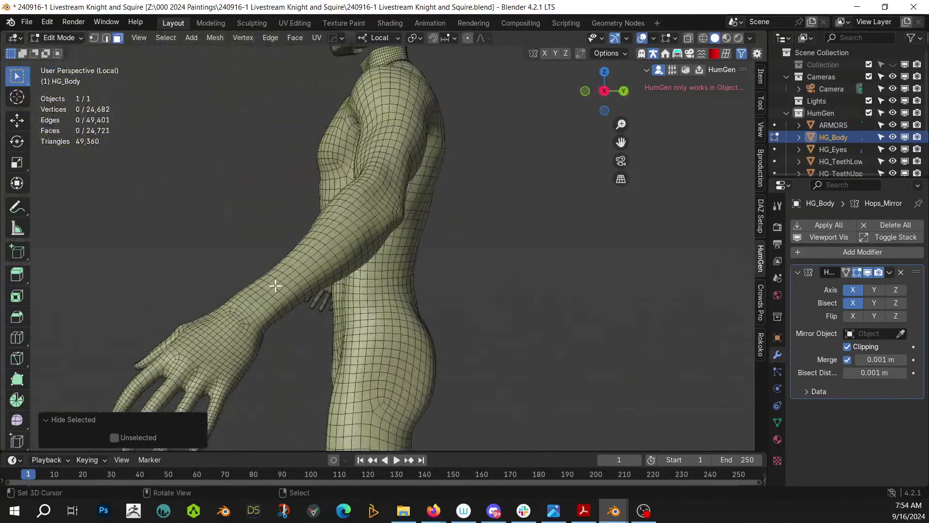
alt+click(247, 307)
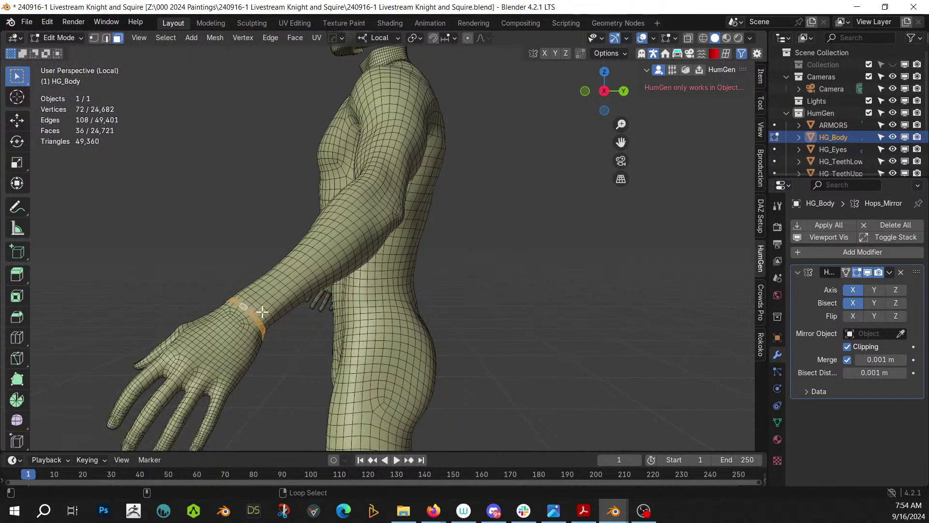
key(h)
middle_drag(361, 264, 378, 236)
Select the connected torso, arm and leg faces, return to Object Mode and leave local view
key(Tab)
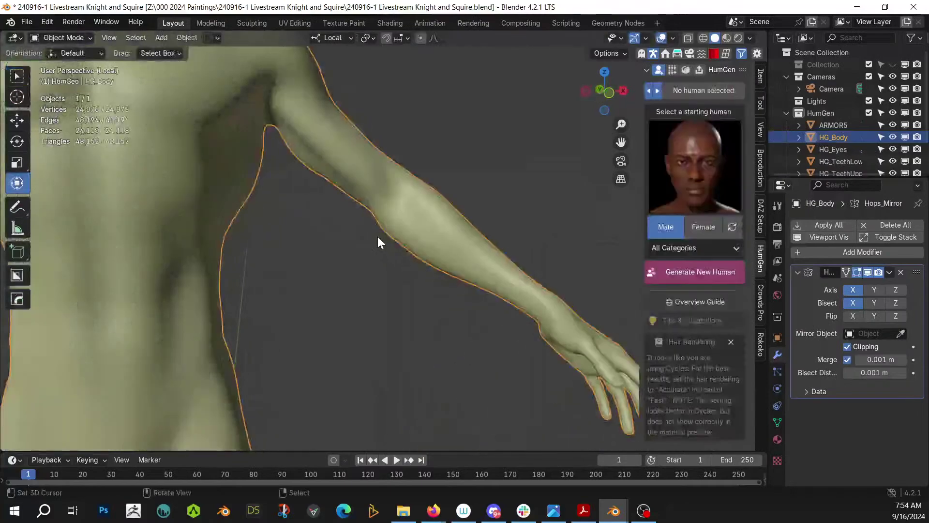
scroll(377, 236, down, 5)
key(Tab)
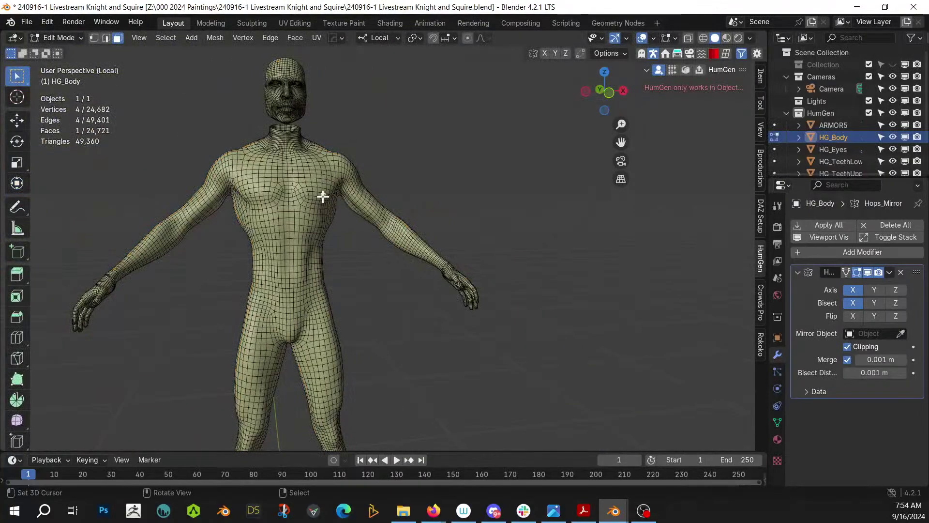
key(l)
key(Tab)
key(KP_Divide)
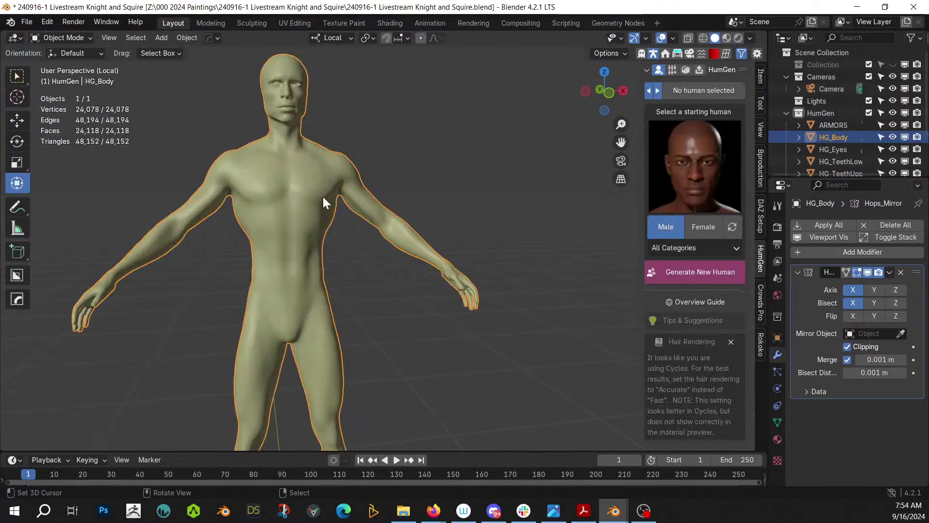
Generate Random Tubes on the selected body faces with a curve depth of 0.005 and an amount of 50
key(shift+alt+r)
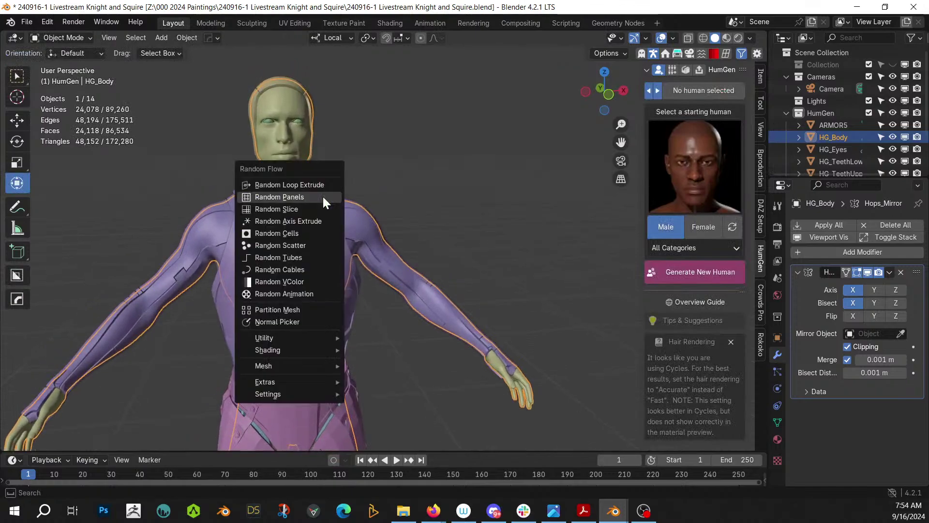
click(331, 256)
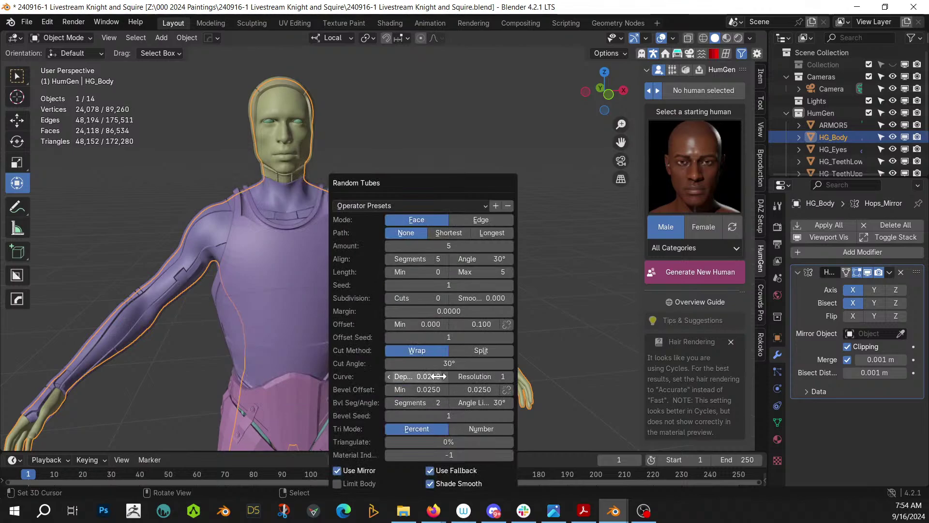
key(BackSpace)
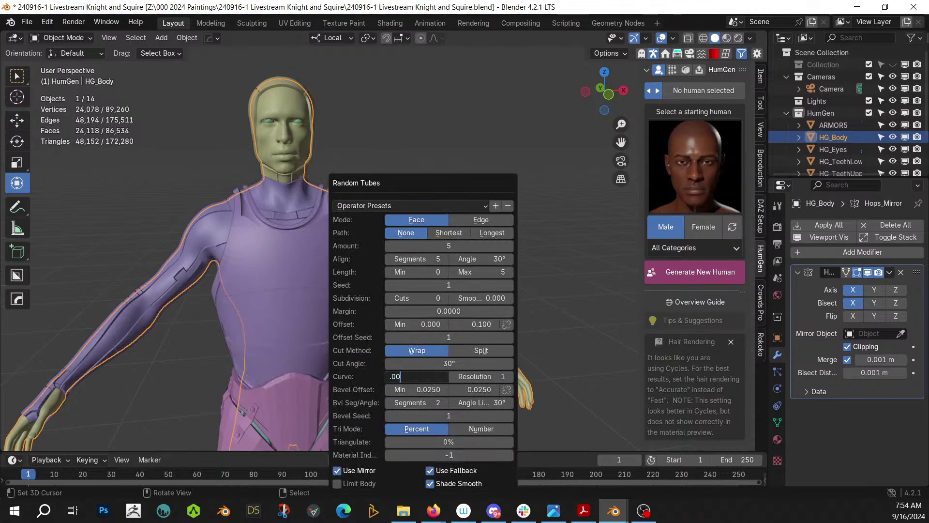
text(.005)
key(Return)
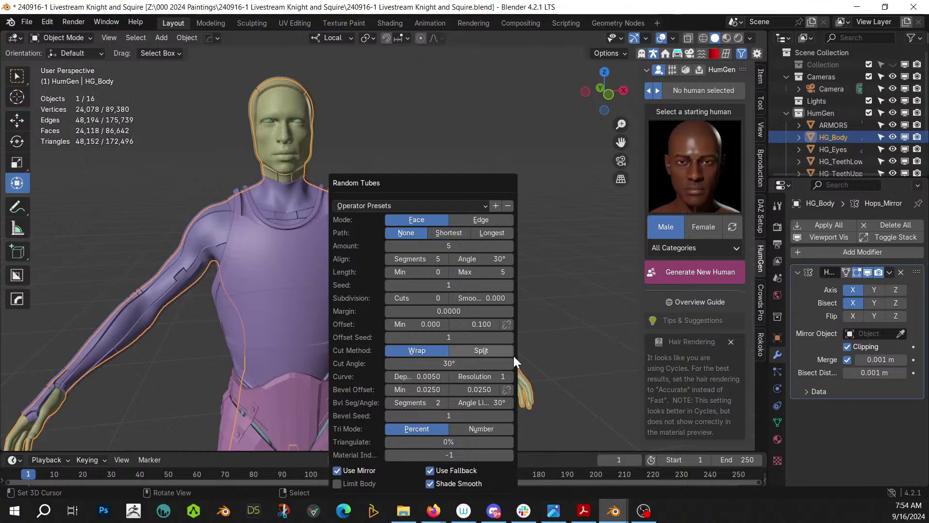
click(412, 246)
text(50)
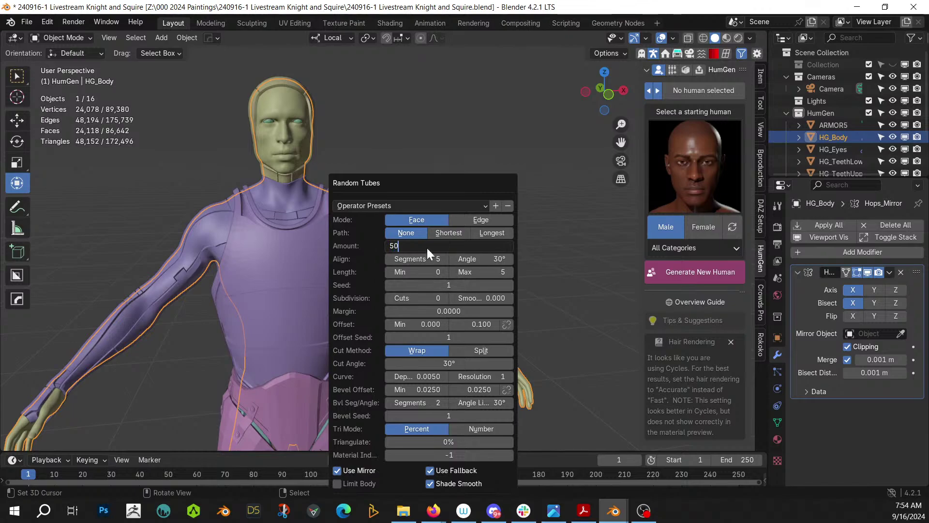
key(Return)
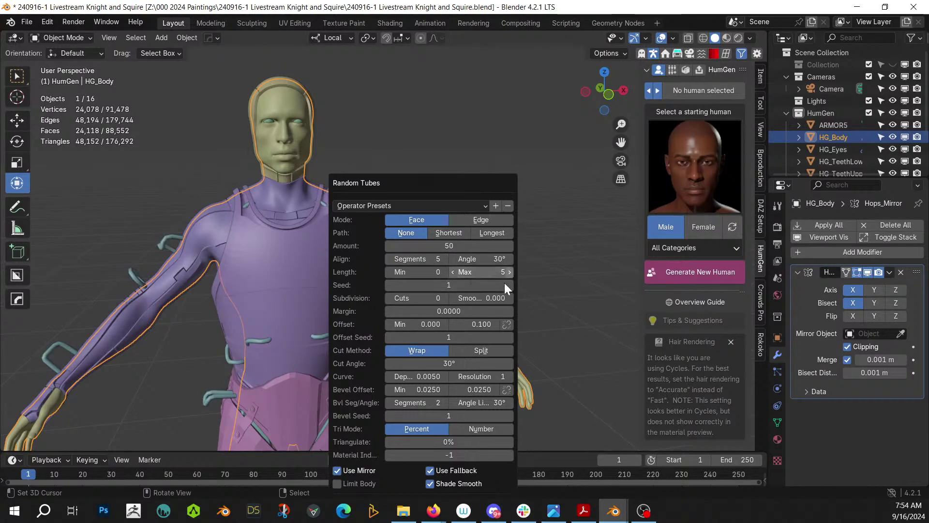
Set the maximum offset of the random tubes to 0.002 and check how closely they follow the body
click(498, 325)
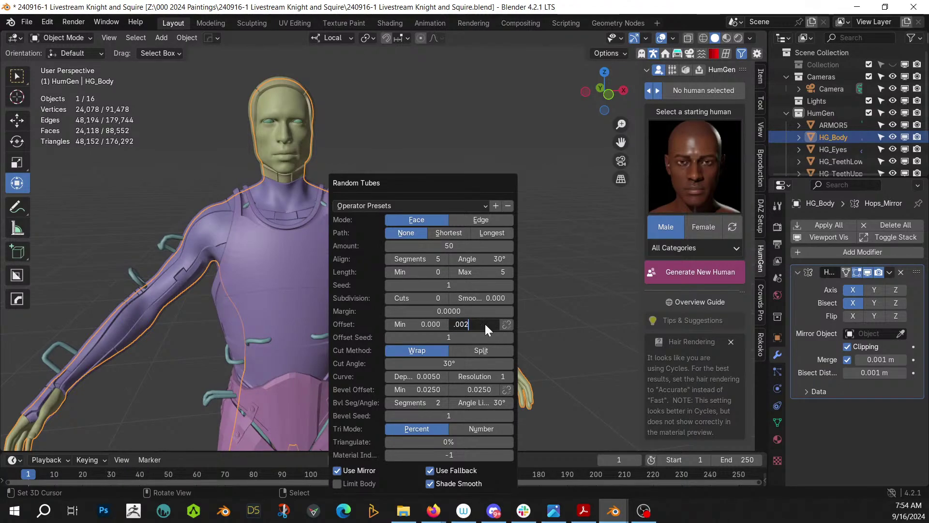
text(.002)
key(Return)
middle_drag(99, 213, 53, 239)
scroll(243, 231, up, 4)
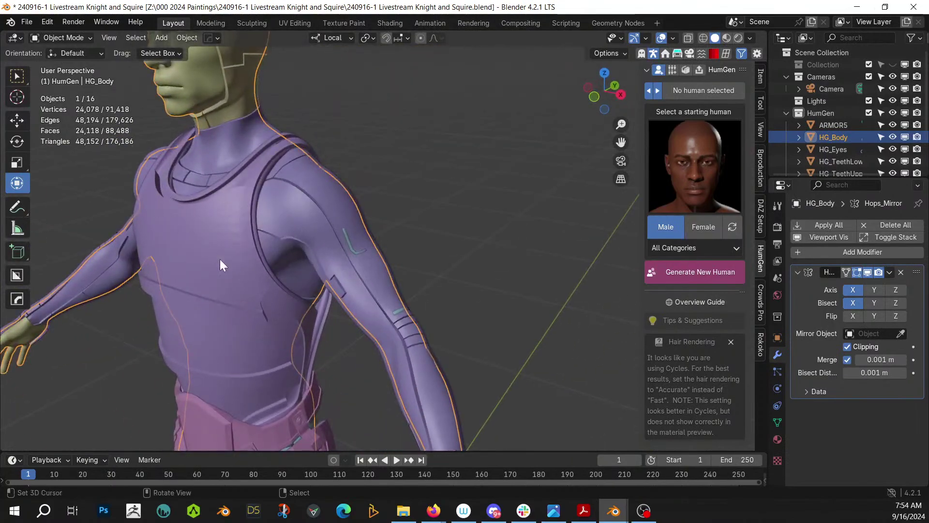
ctrl+middle_drag(220, 259, 349, 214)
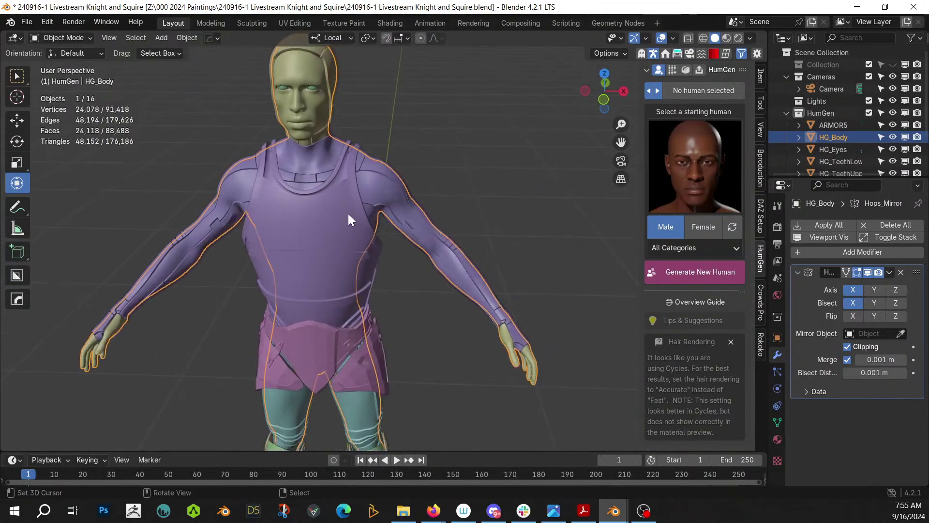
Discard the generated tubes and reselect the HG_Body mesh
click(310, 74)
click(324, 233)
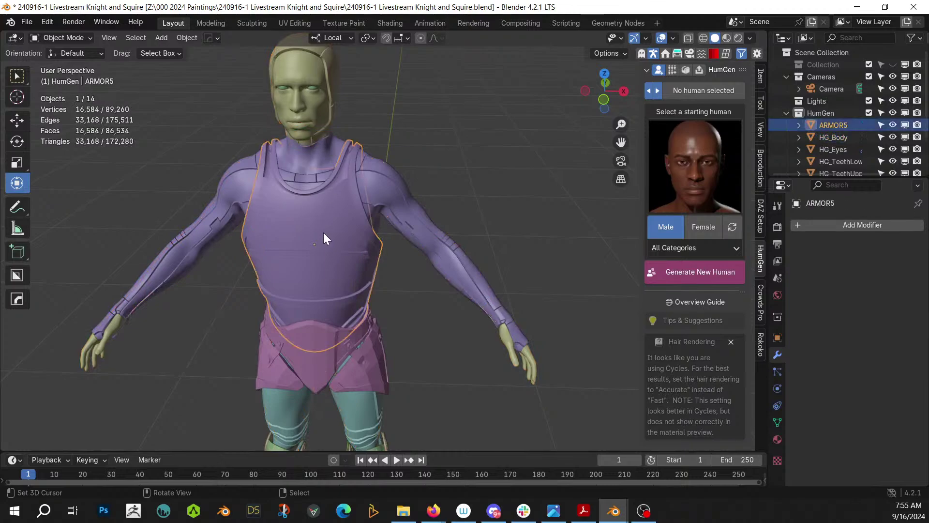
click(531, 358)
Open the HG_Body mesh for face editing in front view with X-ray turned on
key(KP_1)
scroll(528, 357, up, 3)
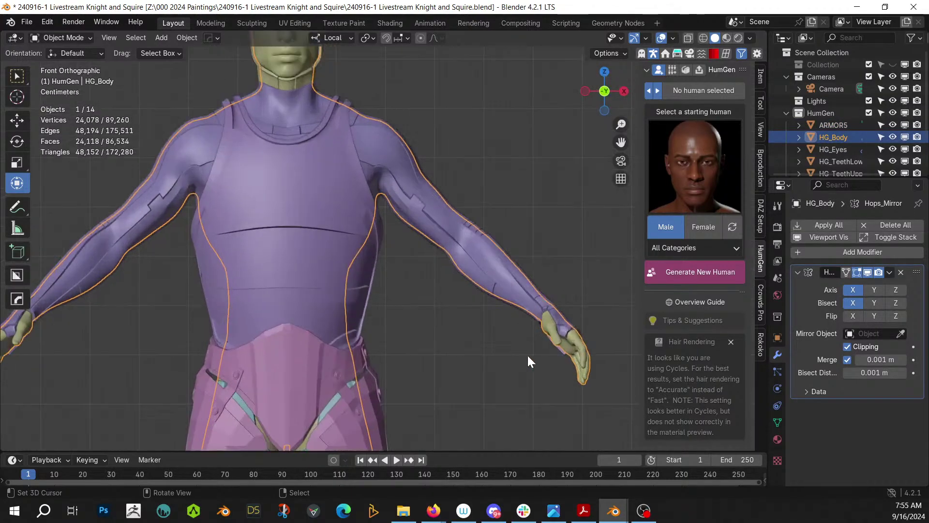
scroll(456, 347, down, 3)
key(Tab)
scroll(456, 349, down, 3)
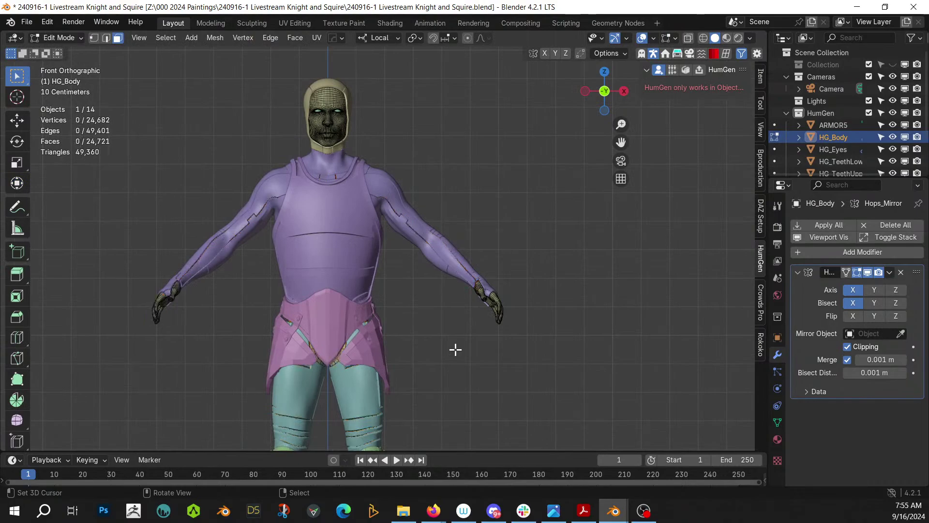
key(alt+z)
scroll(367, 321, up, 2)
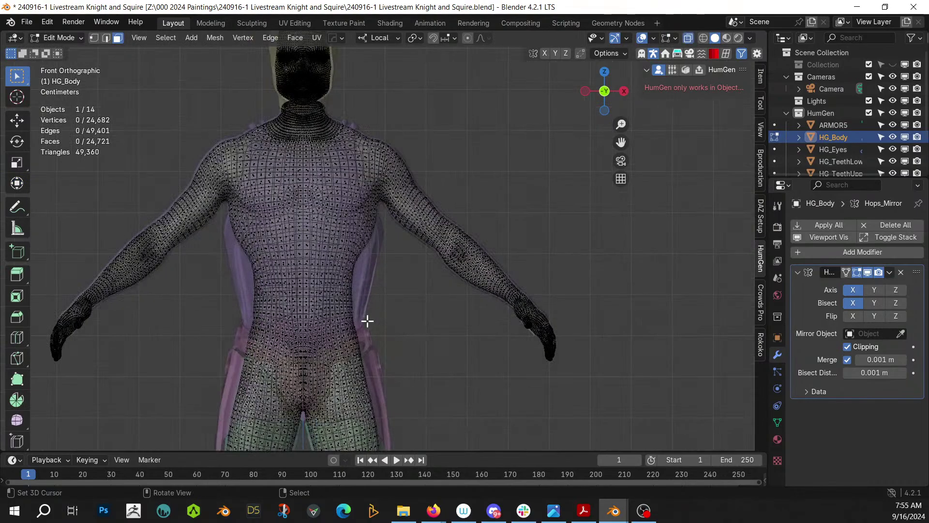
scroll(327, 309, down, 3)
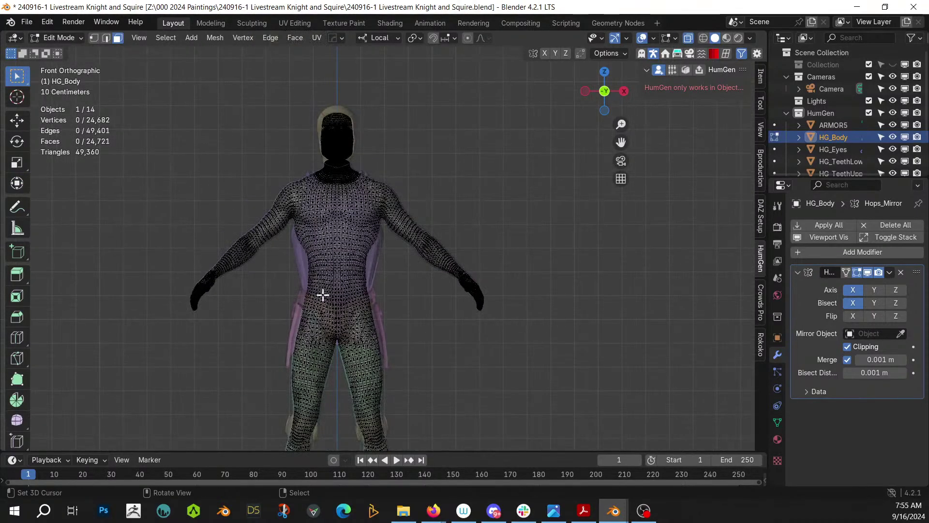
Circle-select the front and back torso faces covered by the breastplate, from waist to upper chest, and hide them
key(c)
mouse_move(317, 248)
mouse_down()
mouse_move(329, 218)
mouse_move(350, 223)
mouse_move(362, 266)
mouse_move(329, 270)
mouse_up()
drag(331, 270, 357, 267)
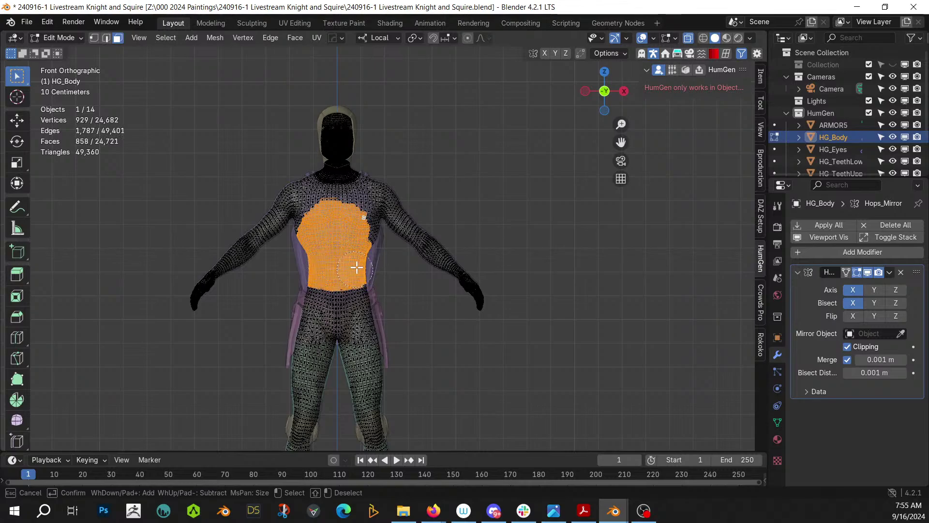
scroll(338, 266, up, 8)
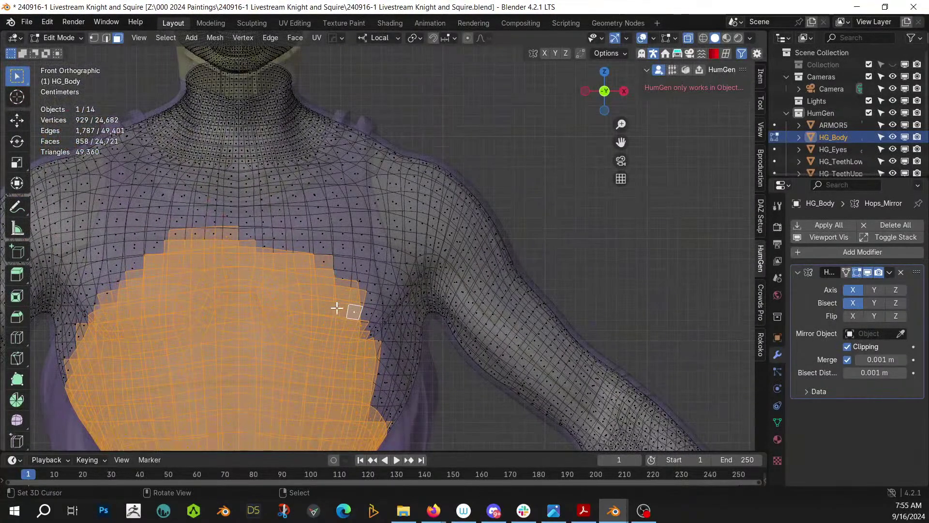
key(c)
mouse_move(347, 307)
mouse_down()
mouse_move(388, 392)
mouse_move(384, 410)
mouse_move(398, 376)
mouse_move(311, 219)
mouse_move(245, 240)
mouse_move(150, 234)
mouse_move(107, 314)
mouse_move(167, 230)
mouse_move(255, 236)
mouse_up()
drag(324, 229, 353, 301)
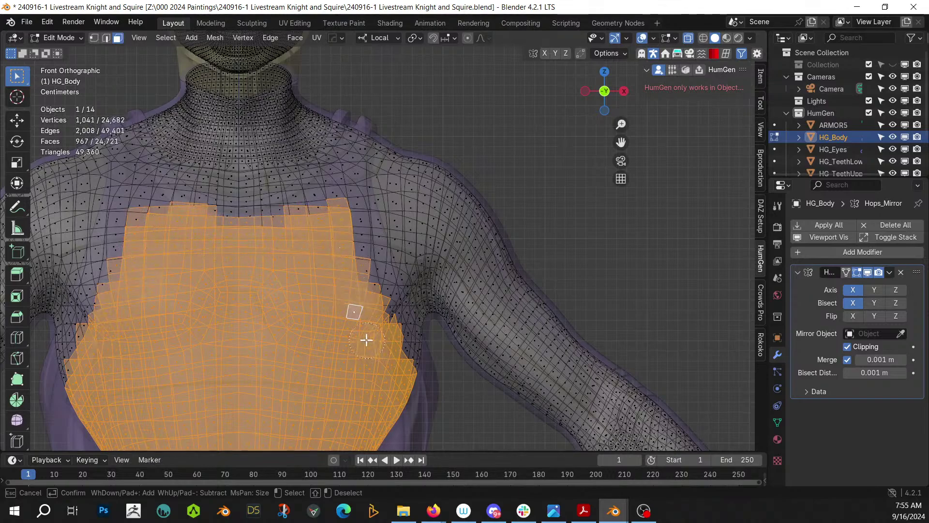
key(Escape)
key(h)
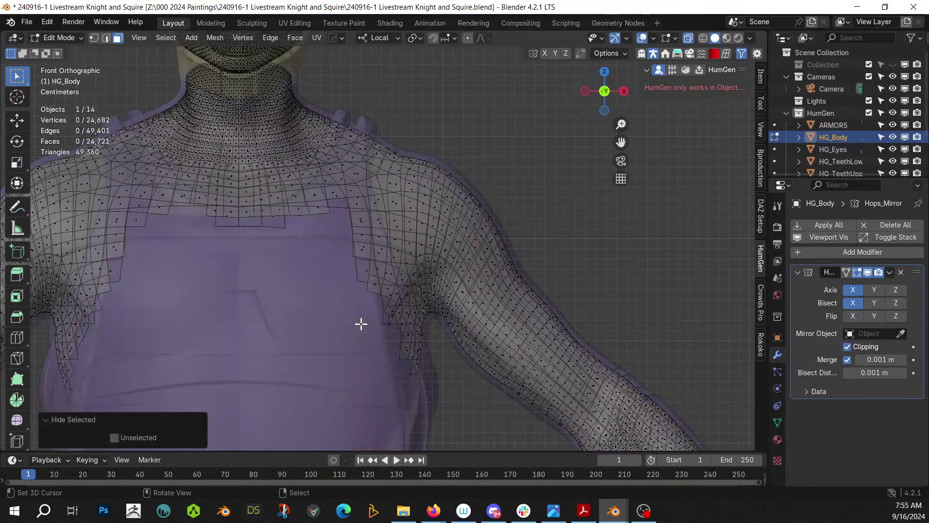
Isolate the body, select the linked shoulder-and-arm and leg faces, then return to the full scene in Object Mode
scroll(373, 303, down, 5)
key(Tab)
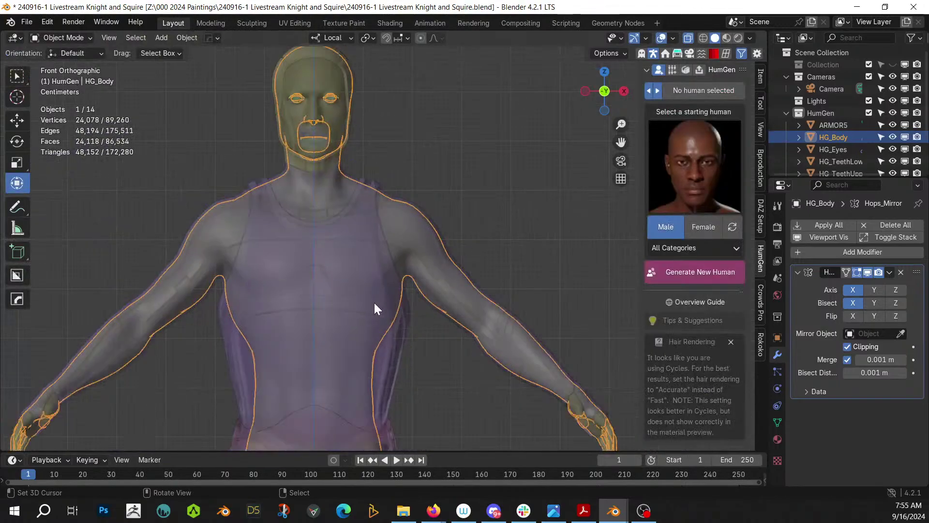
key(KP_Divide)
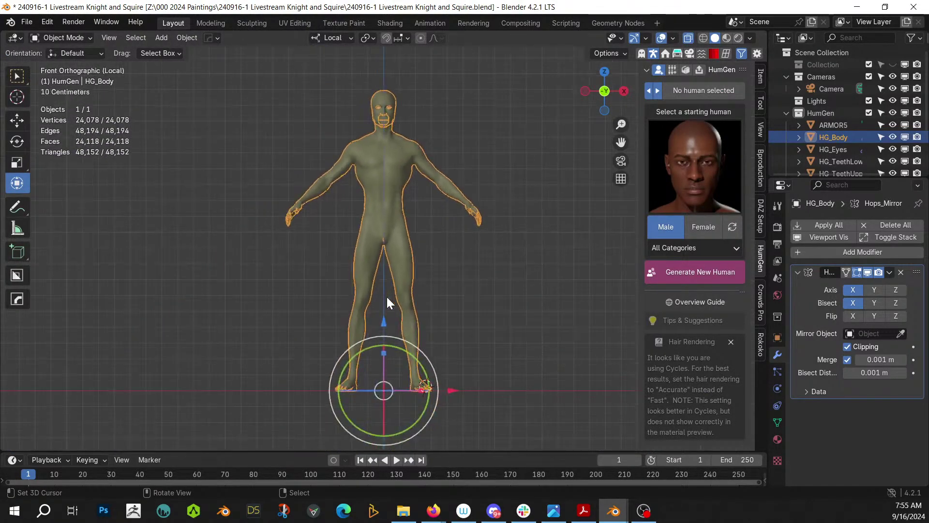
key(Tab)
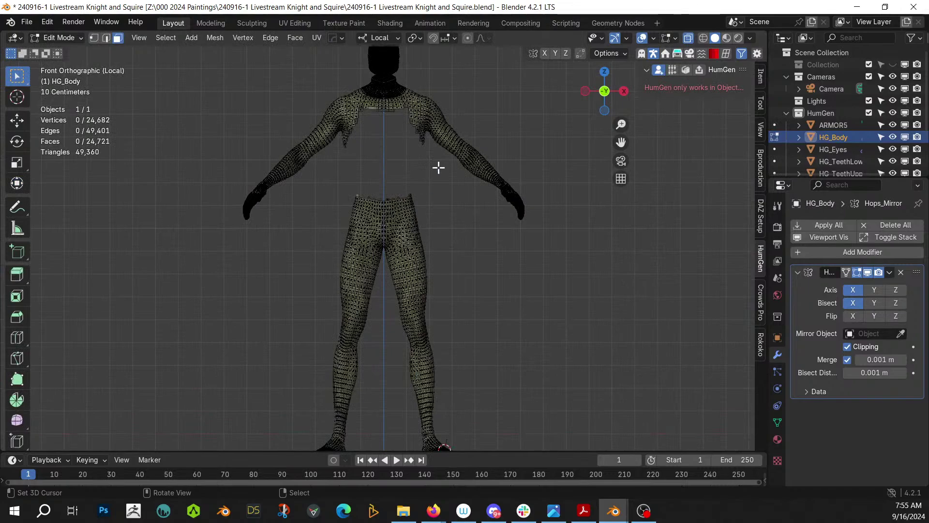
key(l)
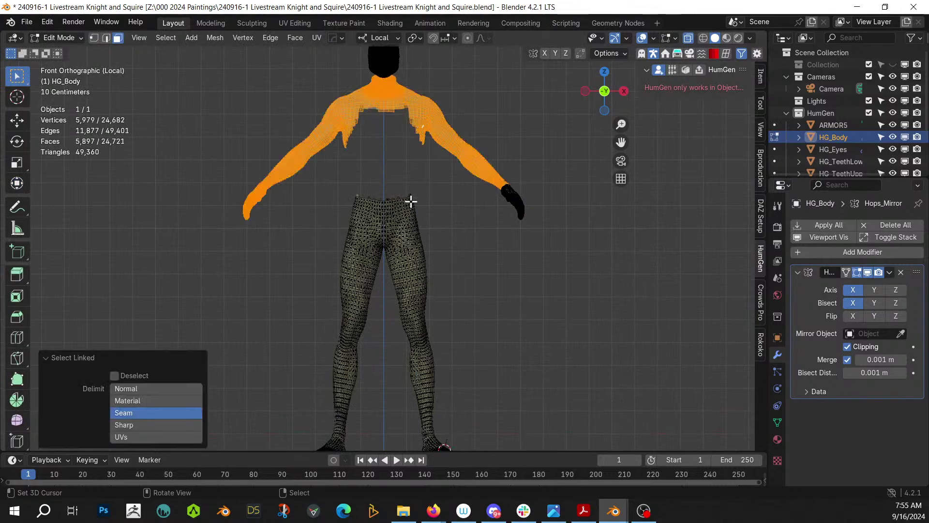
key(l)
key(Tab)
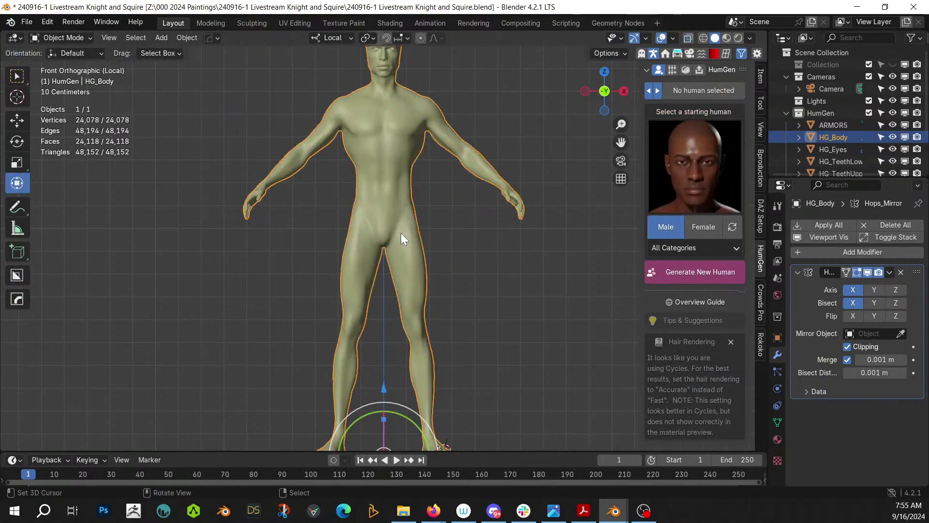
key(KP_Divide)
Generate Random Tubes on the selected body faces with an amount of 200
key(shift+alt+q)
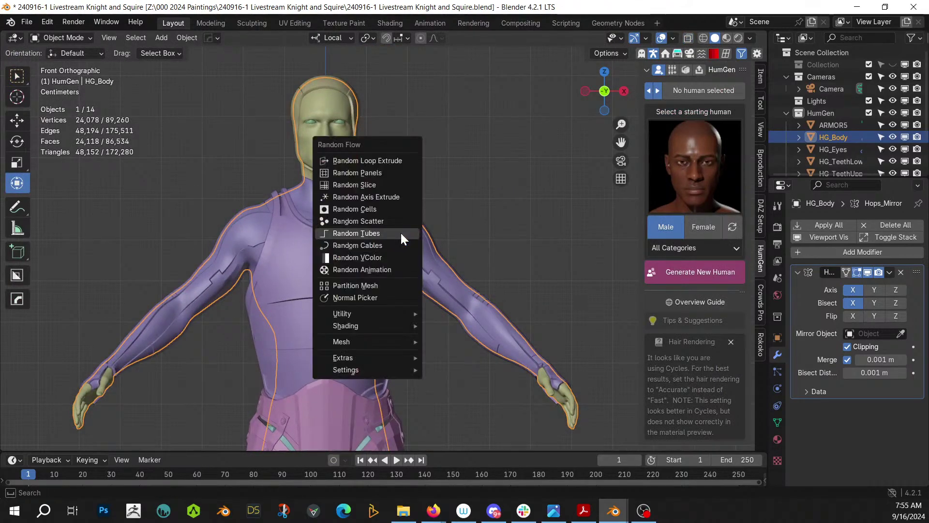
click(401, 233)
click(521, 248)
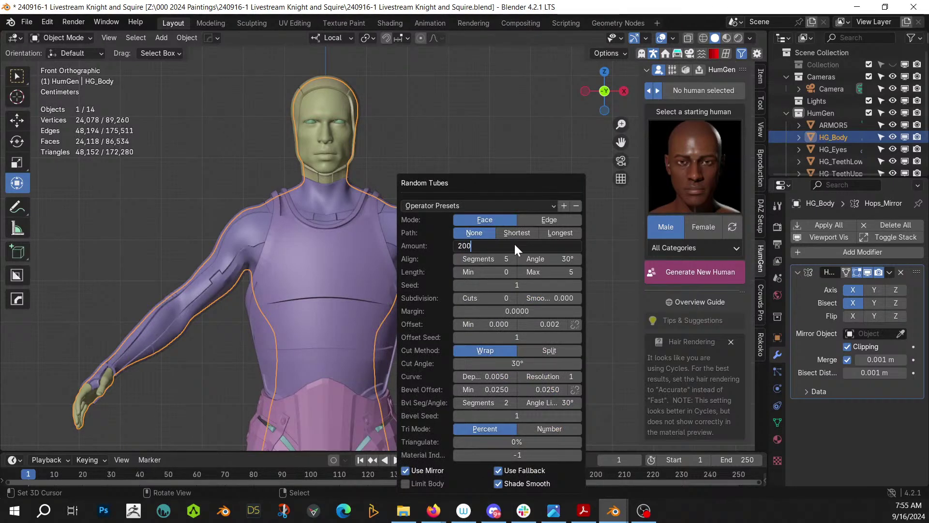
key(Return)
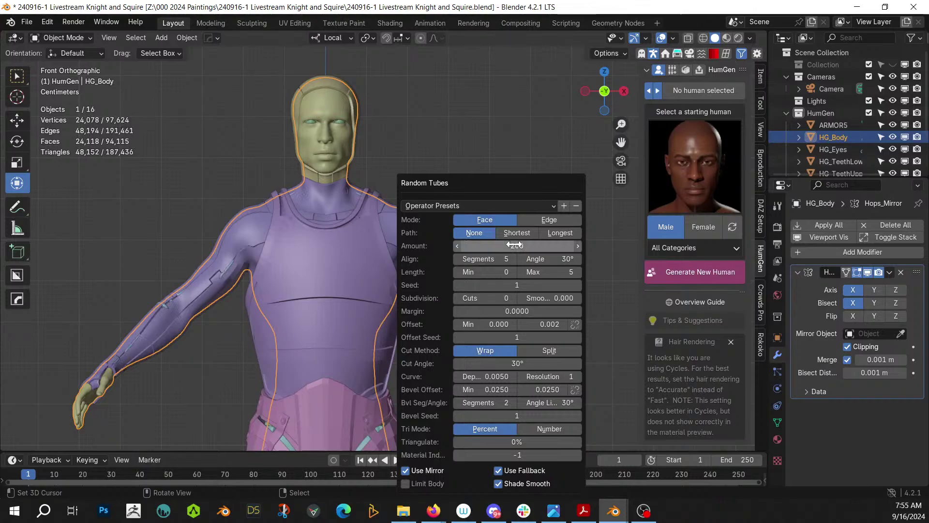
Set the curve depth of the random tubes to 0.008
scroll(495, 198, up, 5)
middle_drag(495, 198, 492, 228)
key(F9)
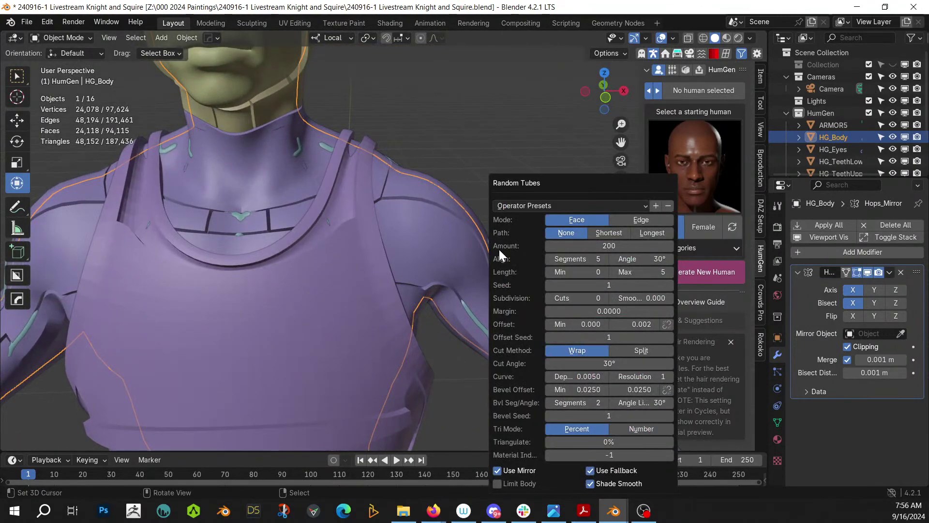
click(586, 376)
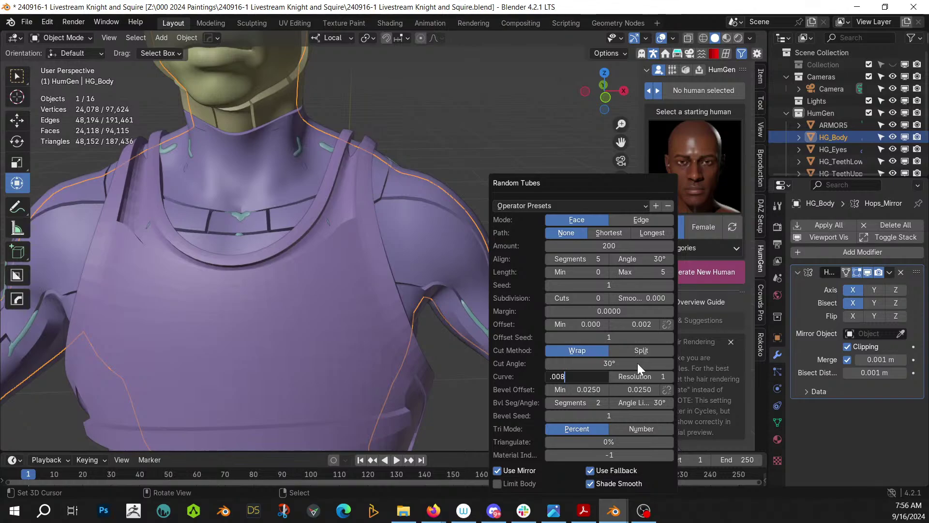
key(Return)
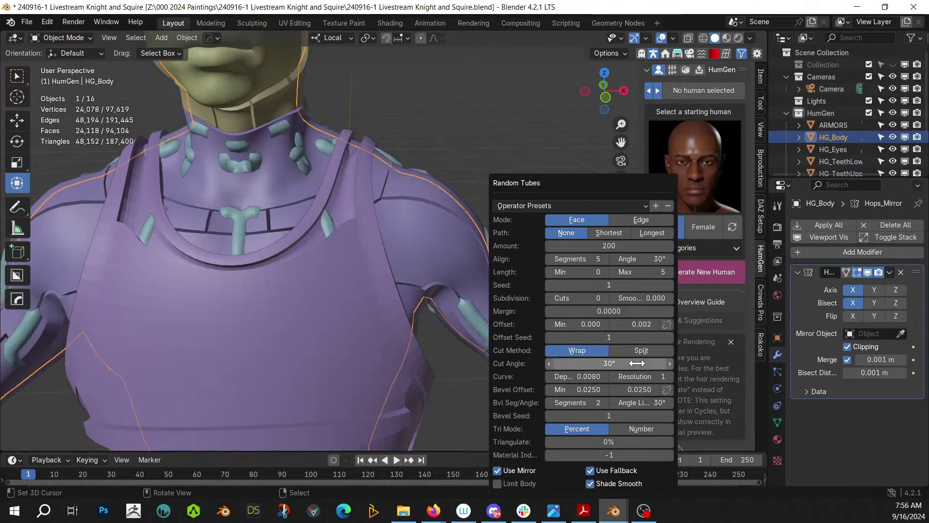
Examine how the thicker tubes sit on the arms, shoulders, neck and chest
middle_drag(204, 232, 541, 155)
scroll(496, 186, up, 3)
middle_drag(489, 181, 390, 241)
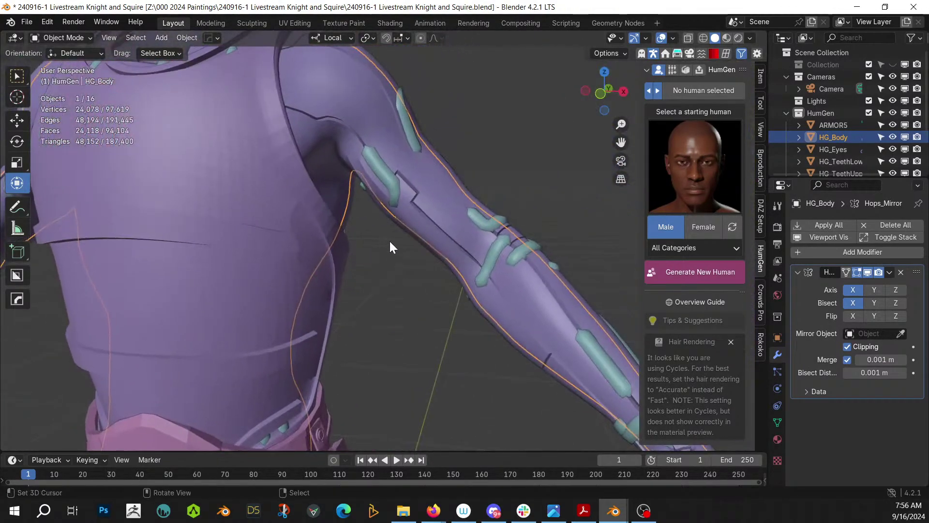
scroll(357, 335, down, 2)
middle_drag(305, 334, 368, 286)
scroll(369, 286, down, 2)
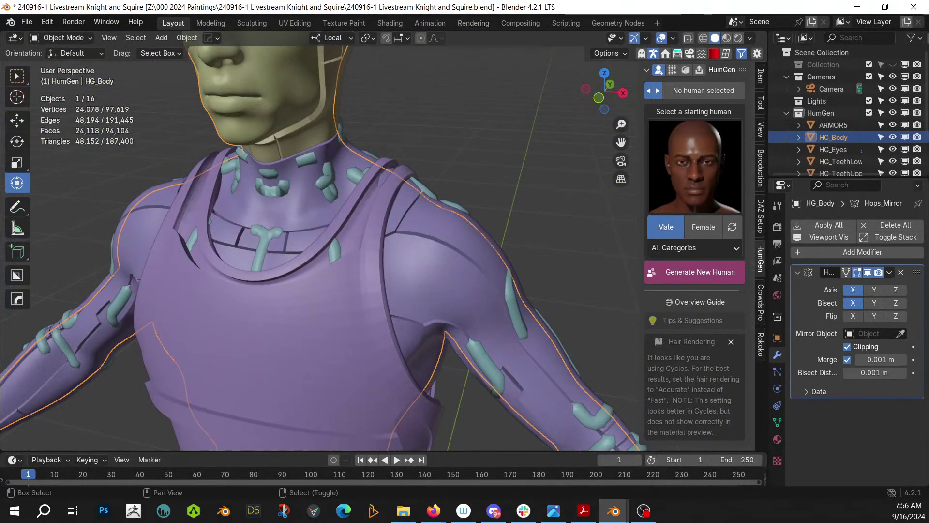
middle_drag(260, 245, 323, 247)
Delete the whole tube that pokes through the breastplate's neckline on the chest, including all its curve points
click(371, 260)
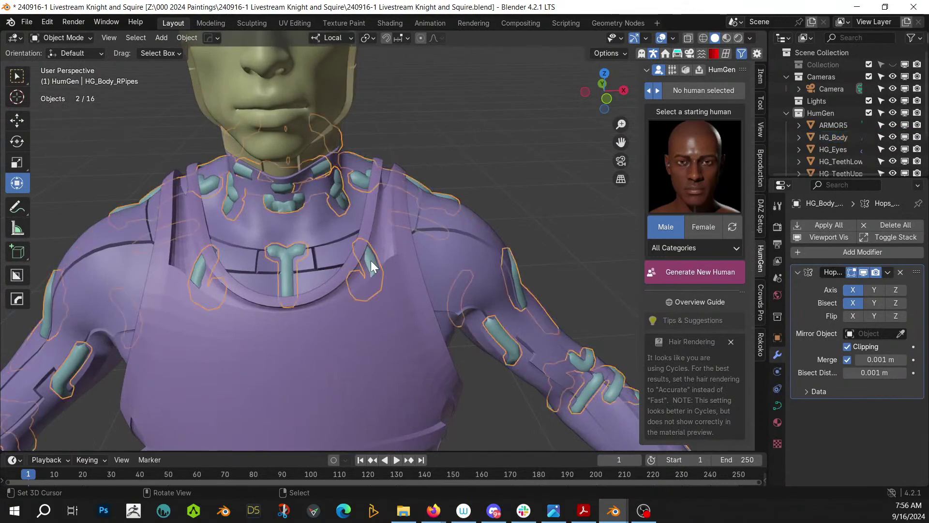
key(Tab)
click(371, 261)
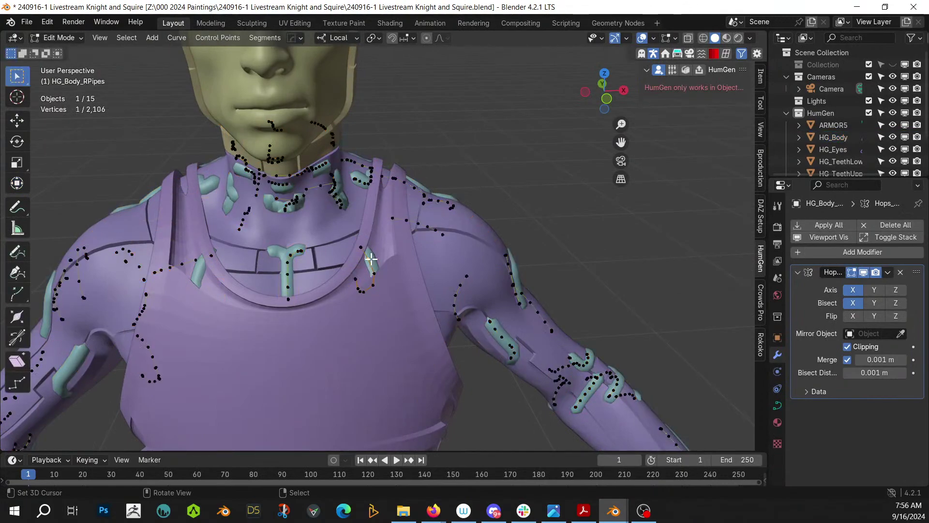
key(x)
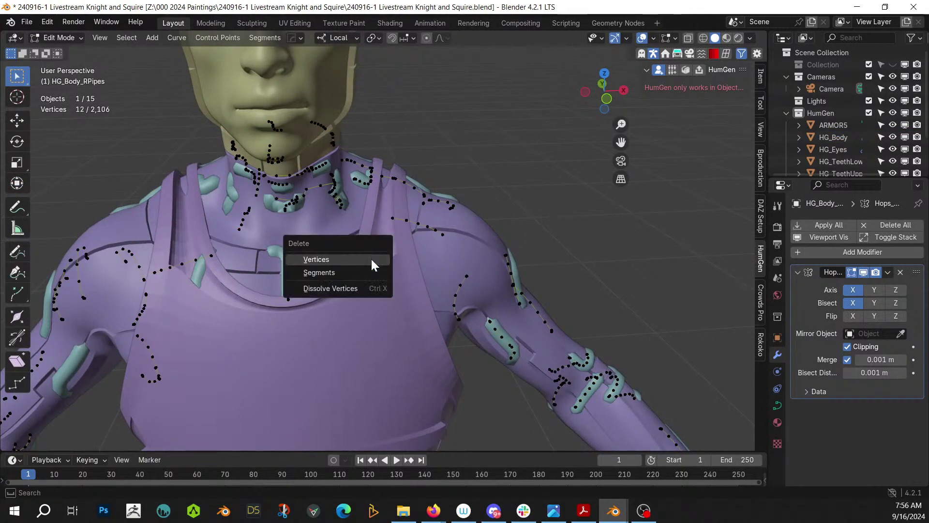
click(370, 258)
Delete the tube curve that crosses the armour's shoulder strap at the upper back
middle_drag(377, 237, 266, 217)
click(386, 195)
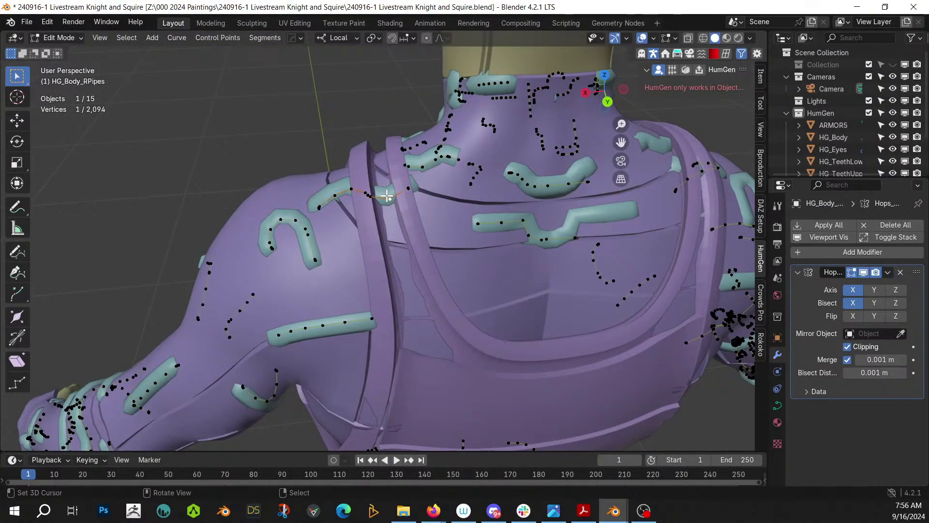
shift+click(409, 184)
shift+click(365, 192)
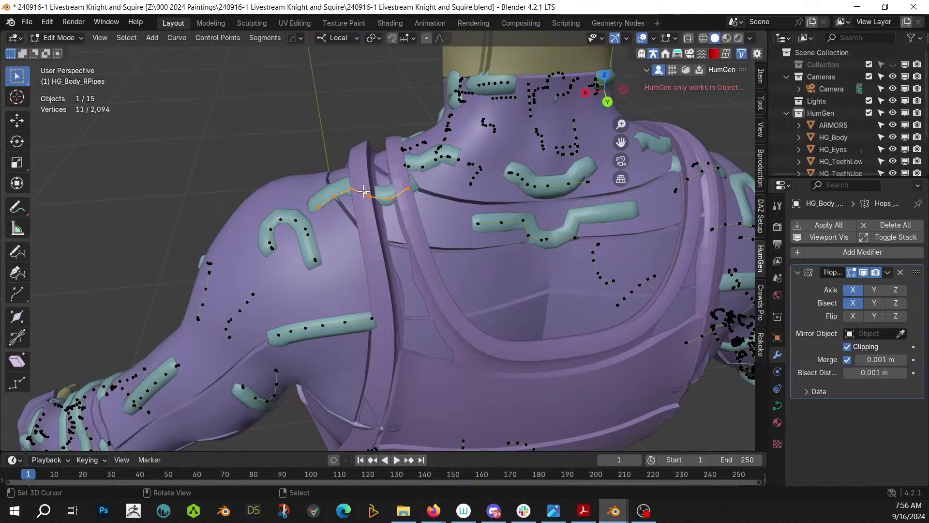
key(x)
click(363, 191)
Return to Object Mode, deselect the tubes and save the file
middle_drag(362, 190, 447, 377)
key(Tab)
click(463, 360)
scroll(464, 360, down, 5)
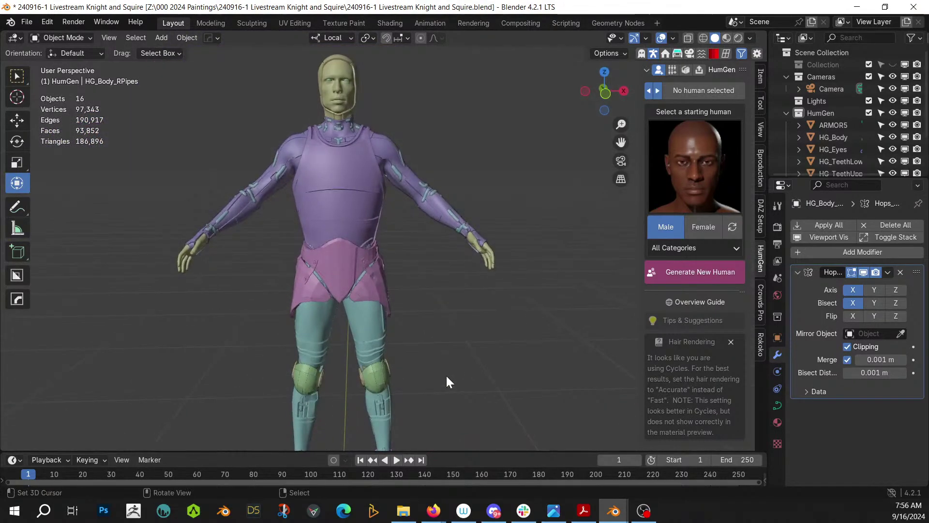
key(ctrl+s)
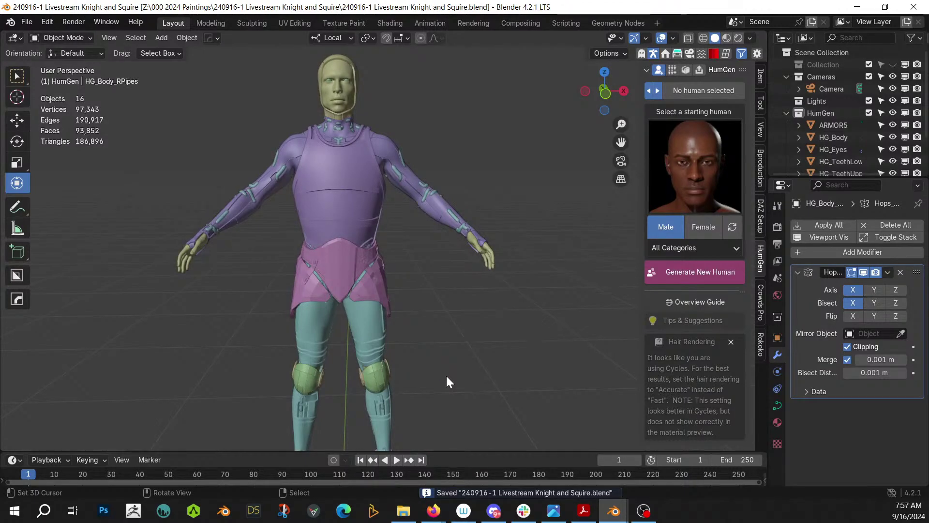
Open the waist armour mesh for editing, select the linked thigh plate at the hip, and switch to edge selection
scroll(407, 371, up, 5)
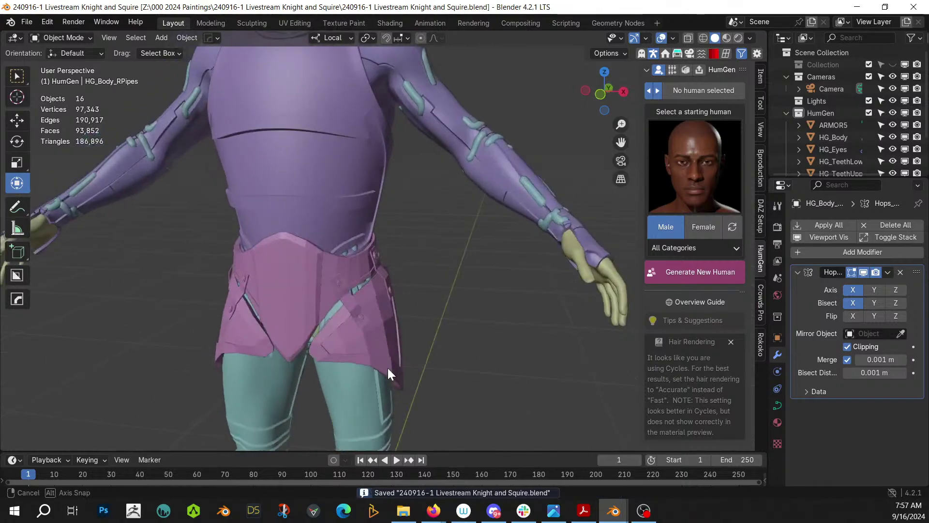
middle_drag(388, 373, 424, 219)
scroll(382, 343, up, 5)
click(480, 207)
key(Tab)
click(492, 197)
key(ctrl+l)
scroll(374, 229, up, 3)
key(2)
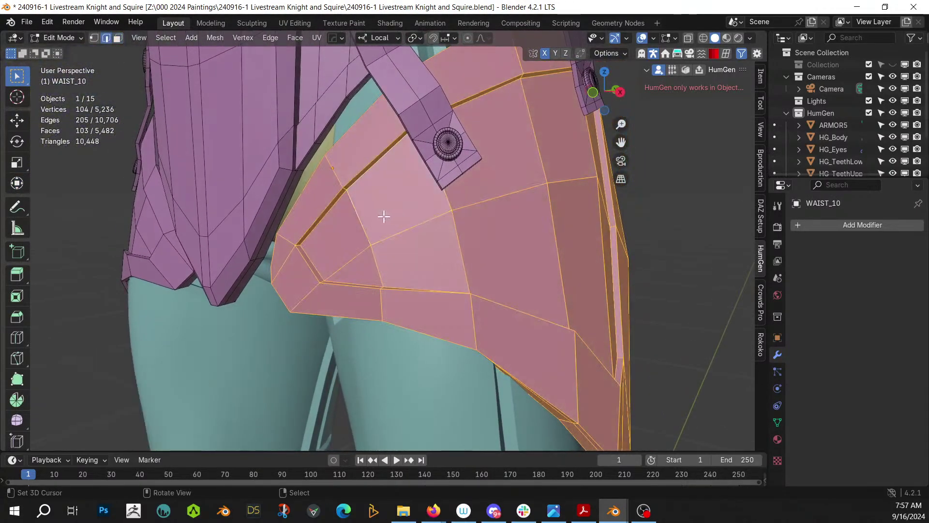
Select the inset groove's edge loops around the thigh plate and mark them as a seam
alt+click(335, 209)
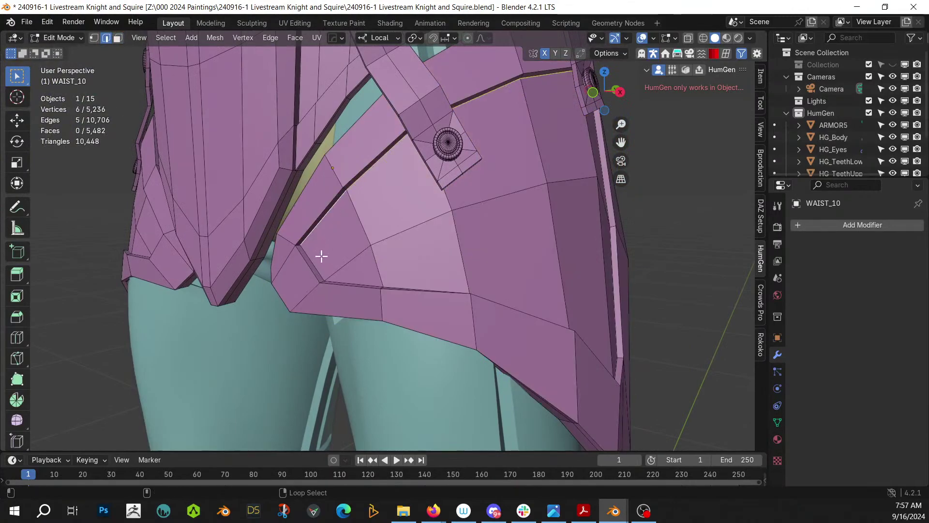
middle_drag(342, 261, 381, 300)
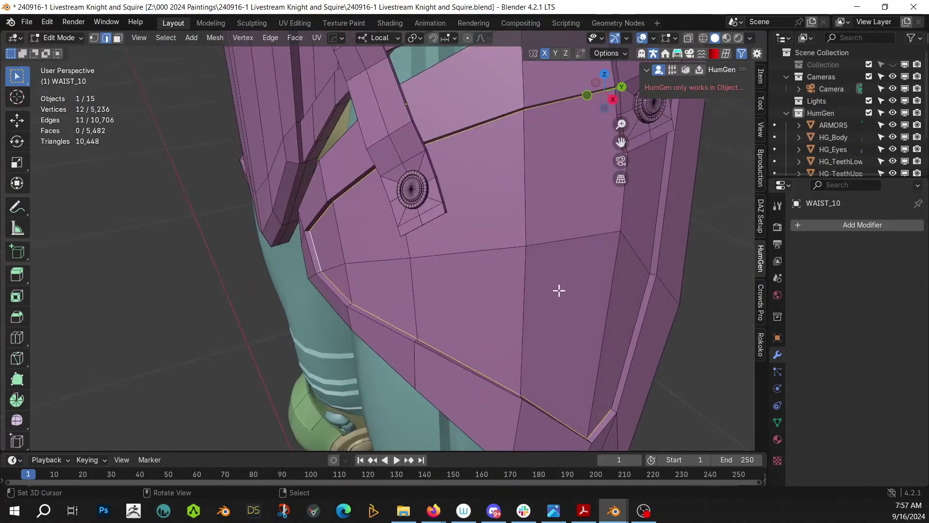
alt+shift+click(651, 246)
middle_drag(636, 234, 649, 198)
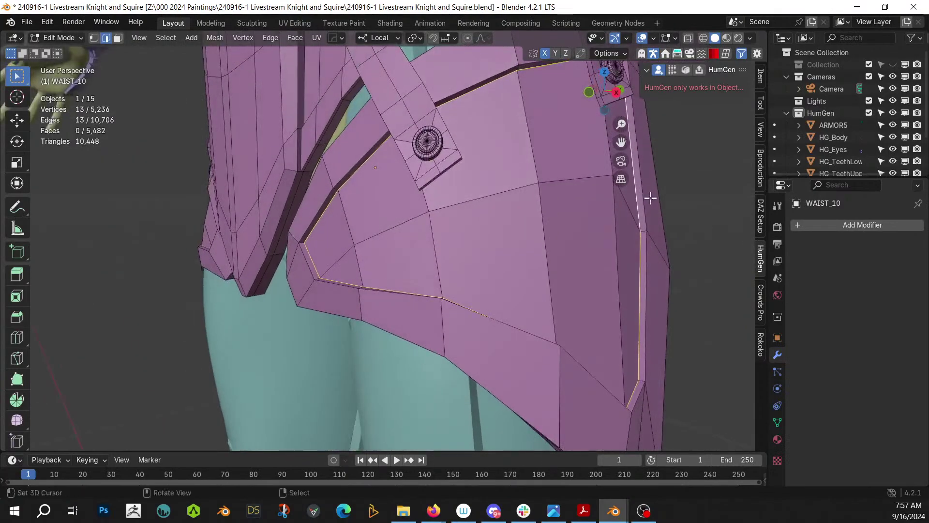
scroll(554, 212, down, 5)
middle_drag(556, 209, 506, 204)
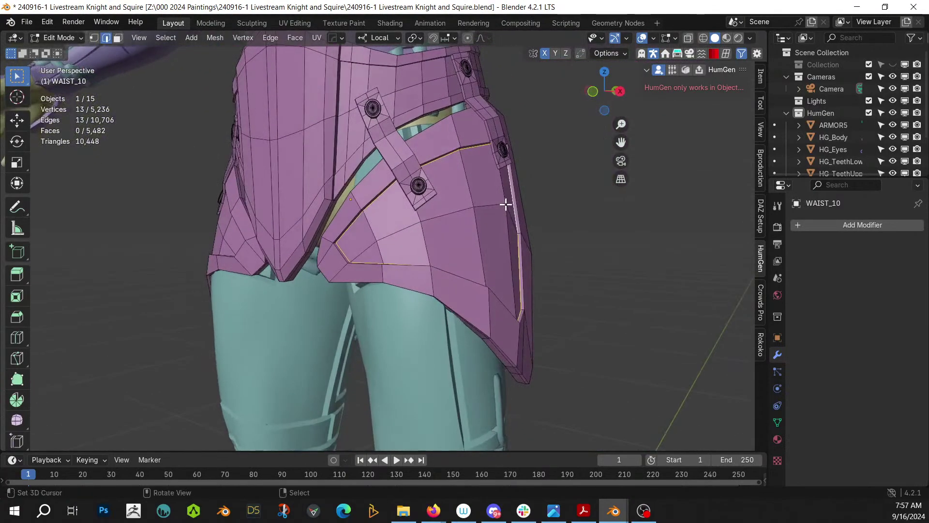
click(269, 38)
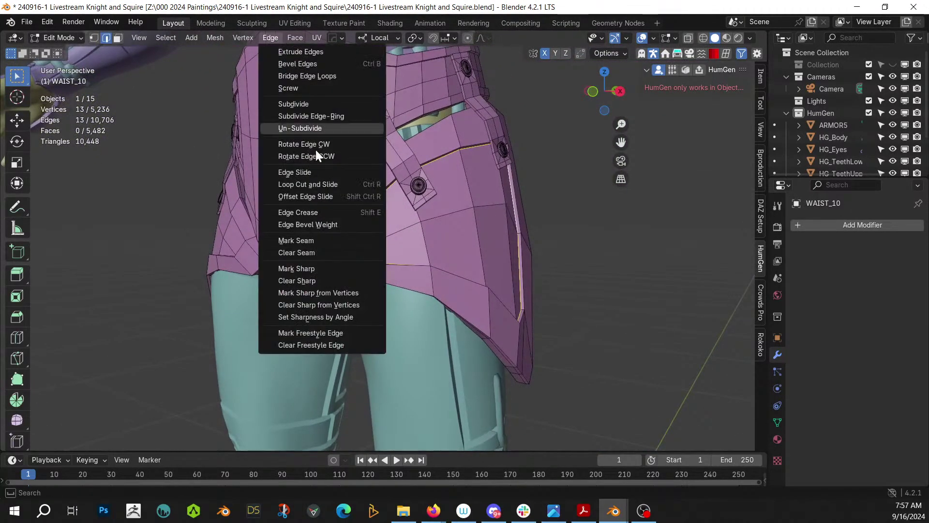
click(321, 239)
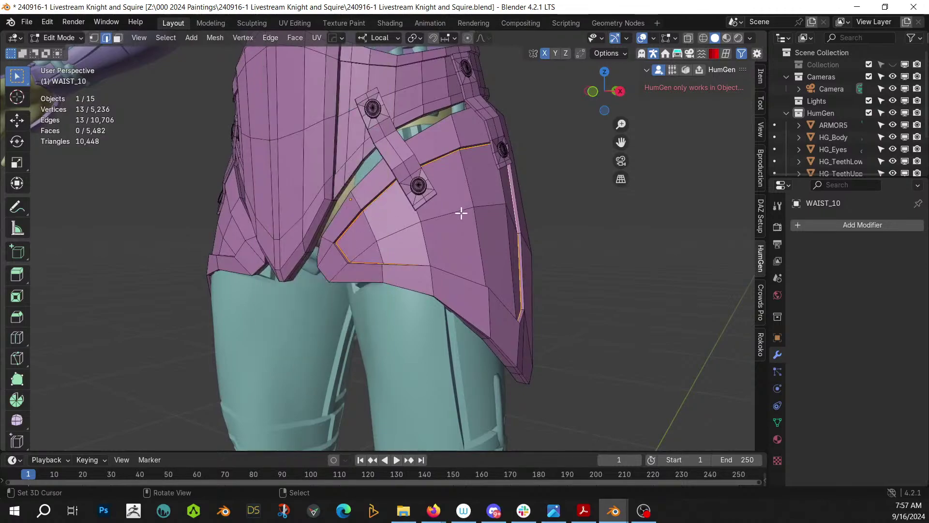
Select the faces inside the thigh plate's seam and return to Object Mode
key(3)
click(442, 232)
key(ctrl+l)
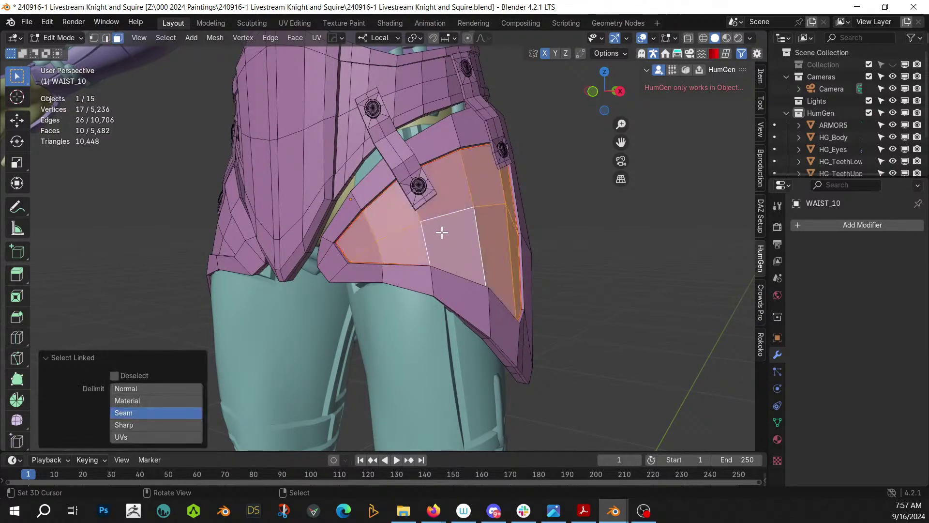
middle_drag(442, 232, 469, 248)
key(Tab)
scroll(469, 247, down, 5)
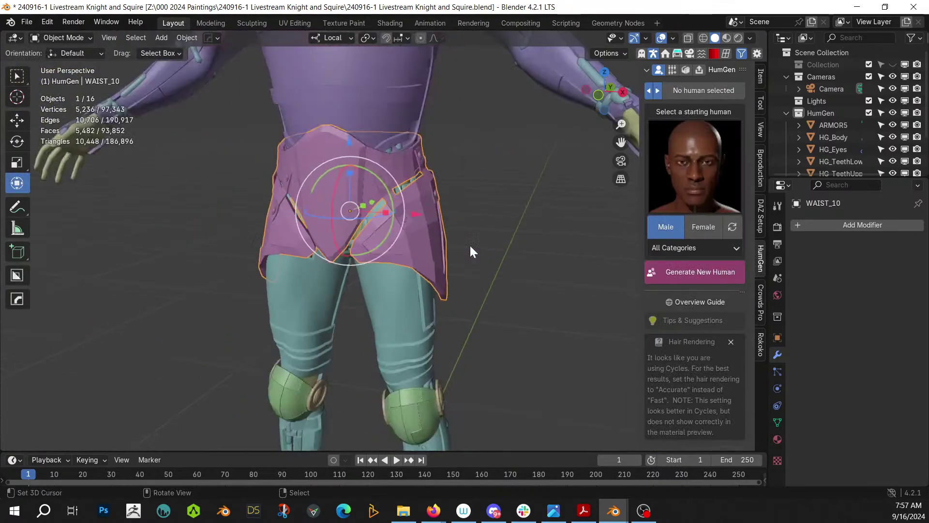
Mirror the waist armour across the X axis with bisect, and check the face selection in Edit Mode
key(alt+x)
click(437, 219)
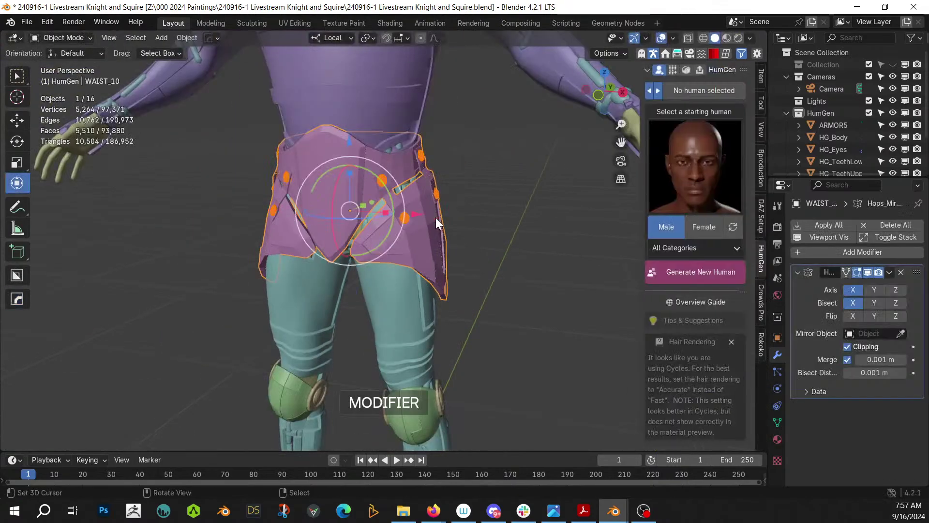
scroll(472, 225, up, 3)
scroll(471, 225, up, 4)
mouse_move(471, 225)
middle_down()
mouse_move(425, 225)
mouse_move(487, 214)
mouse_move(483, 230)
middle_up()
scroll(432, 223, down, 3)
key(Tab)
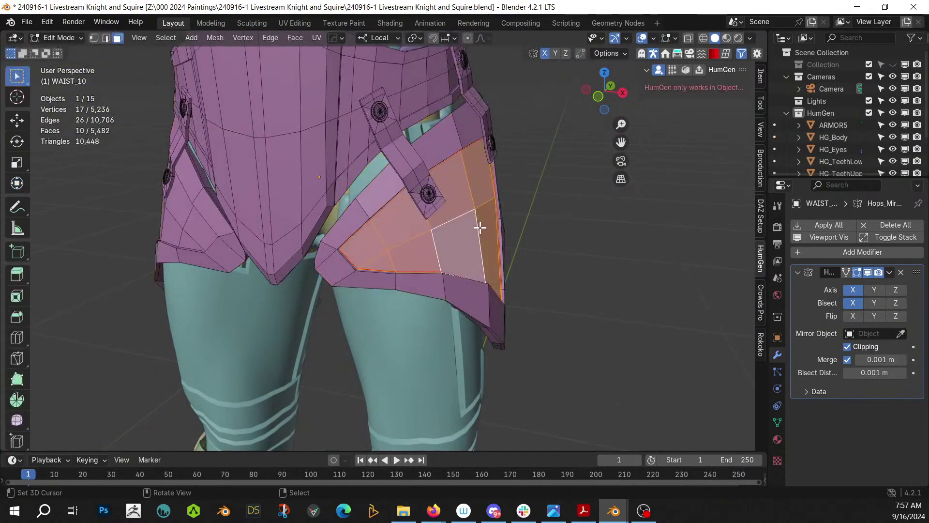
Try Random Panels on the thigh plate's selected faces with panel seed 3, and undo it
key(Tab)
key(shift+alt+x)
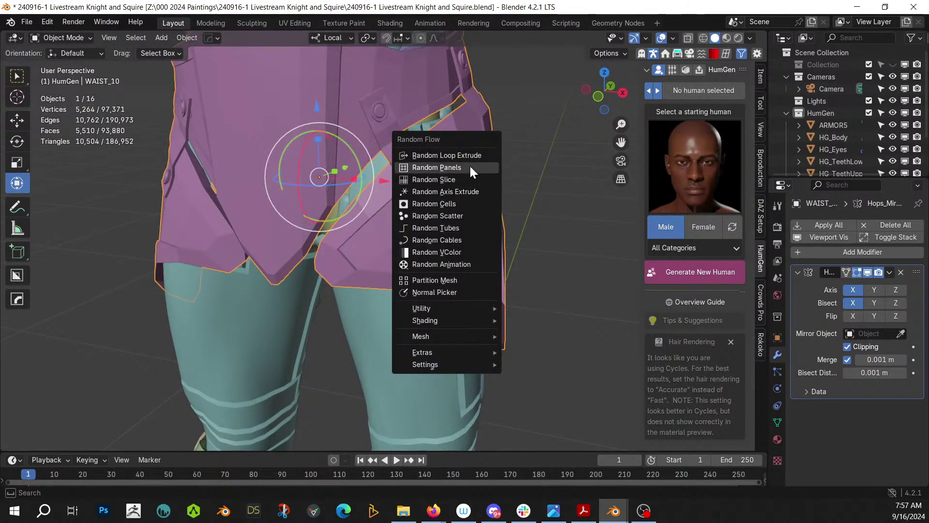
click(469, 169)
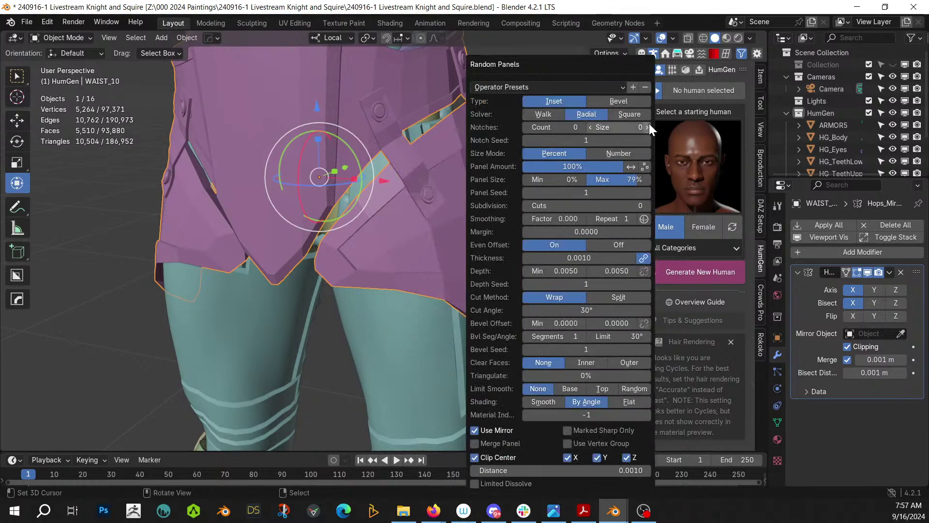
click(646, 193)
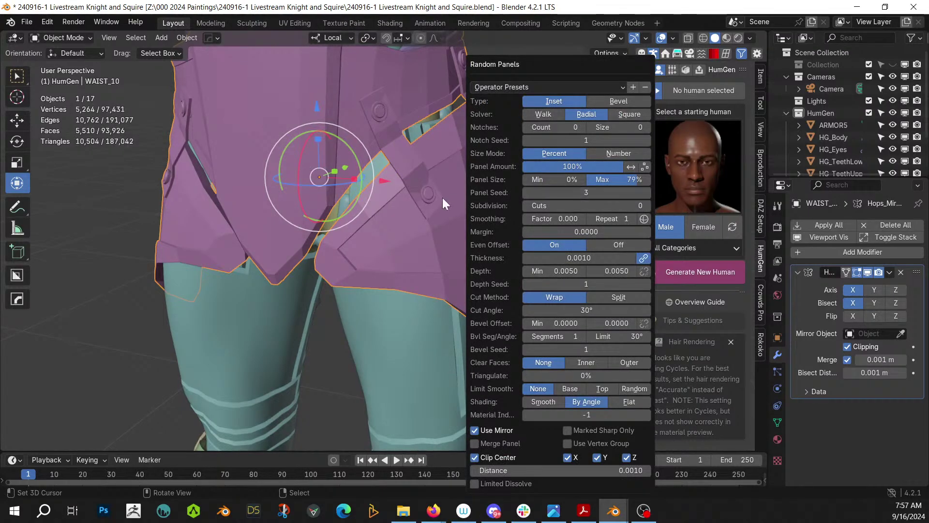
key(ctrl+z)
scroll(411, 235, up, 1)
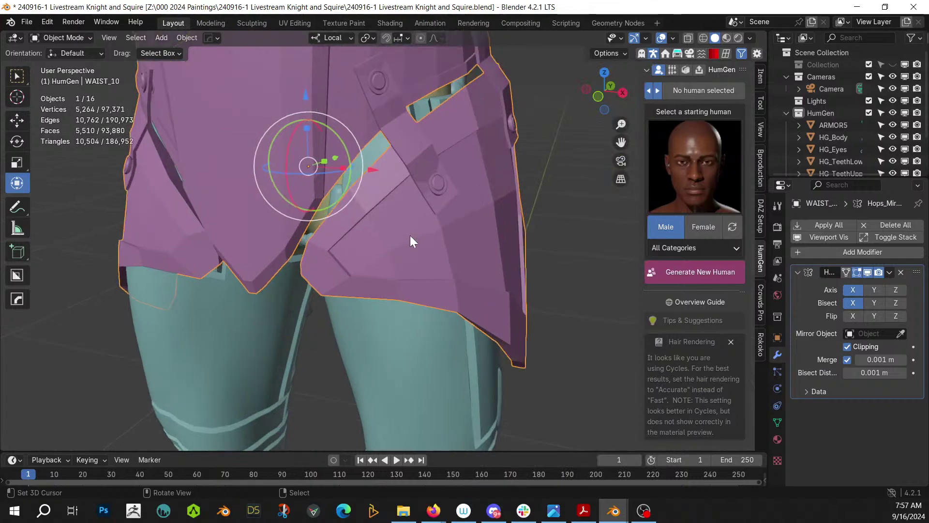
Turn on face orientation display and recalculate all of the waist armour's normals to point outward
key(alt+v)
click(410, 235)
key(Tab)
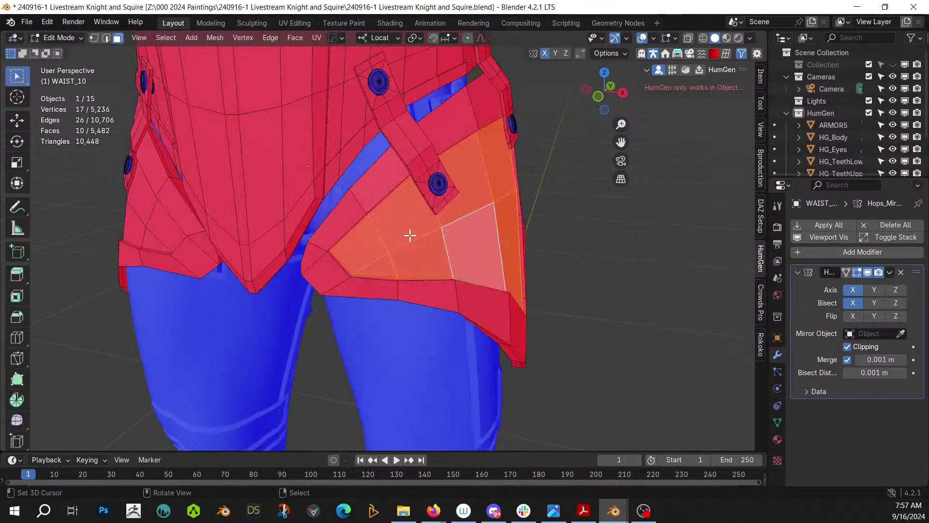
key(a)
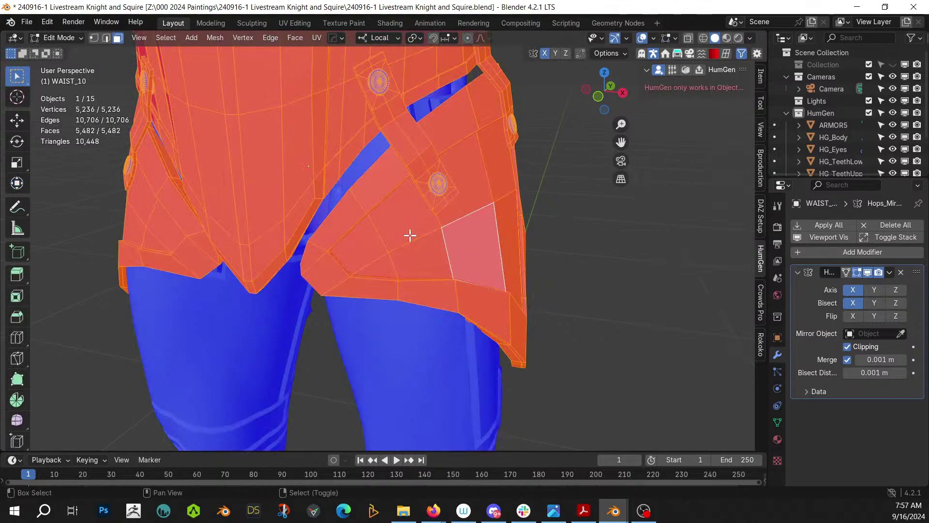
key(shift+n)
key(Tab)
key(Tab)
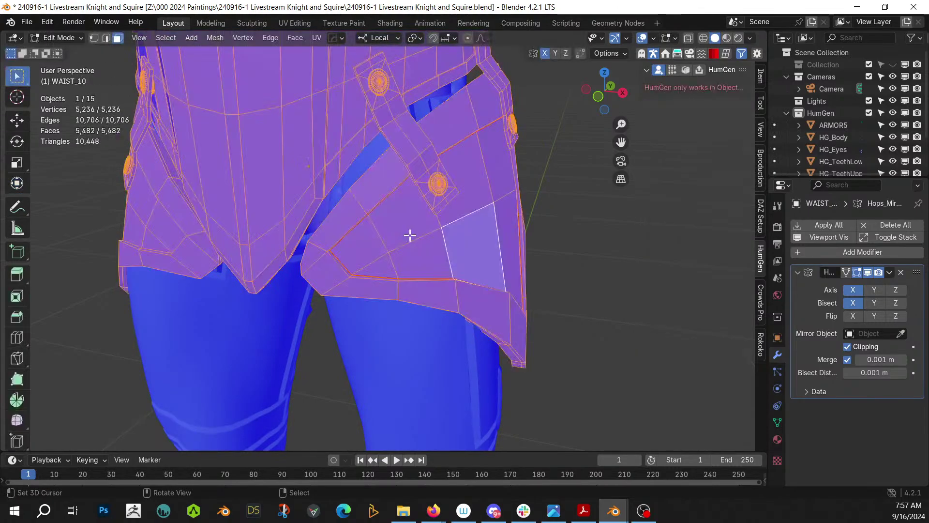
Reselect the thigh plate faces inside the seam, return to Object Mode and turn off face orientation display
middle_drag(410, 235, 386, 222)
scroll(386, 222, up, 2)
click(387, 225)
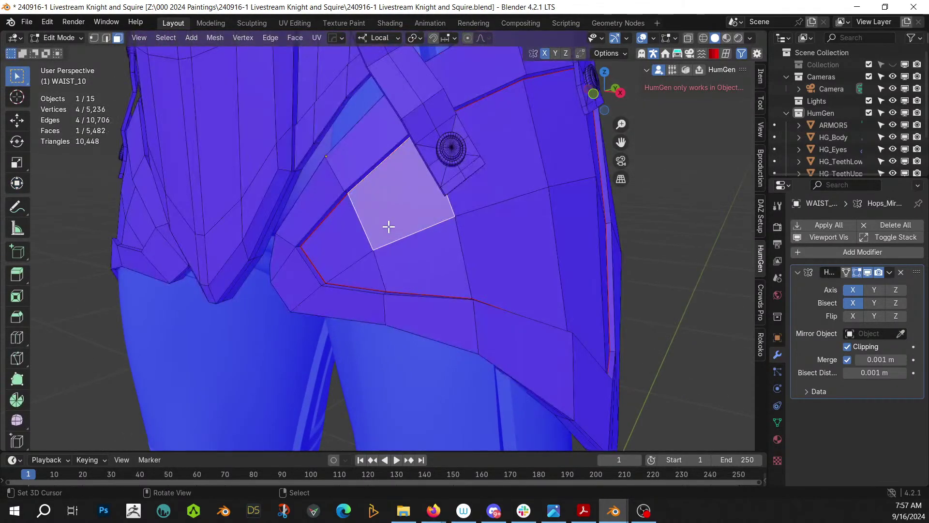
key(ctrl+l)
key(Tab)
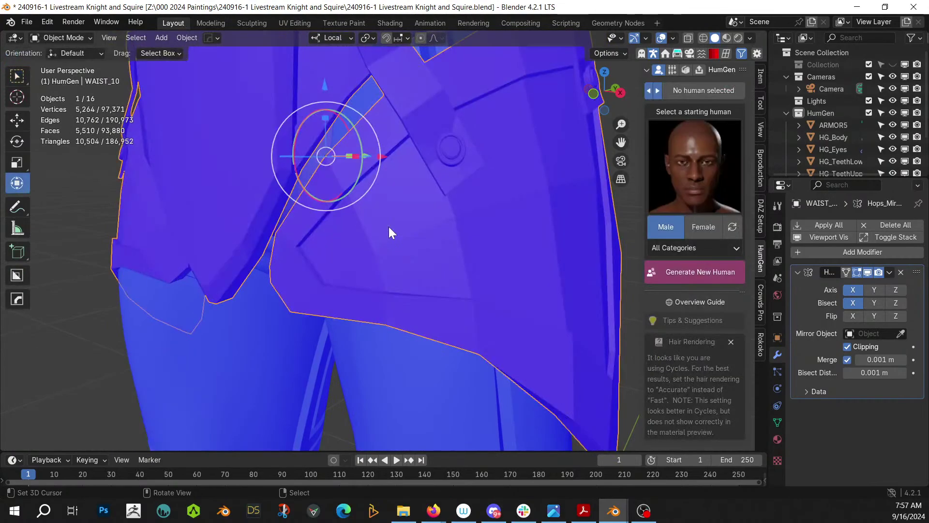
key(alt+v)
click(389, 227)
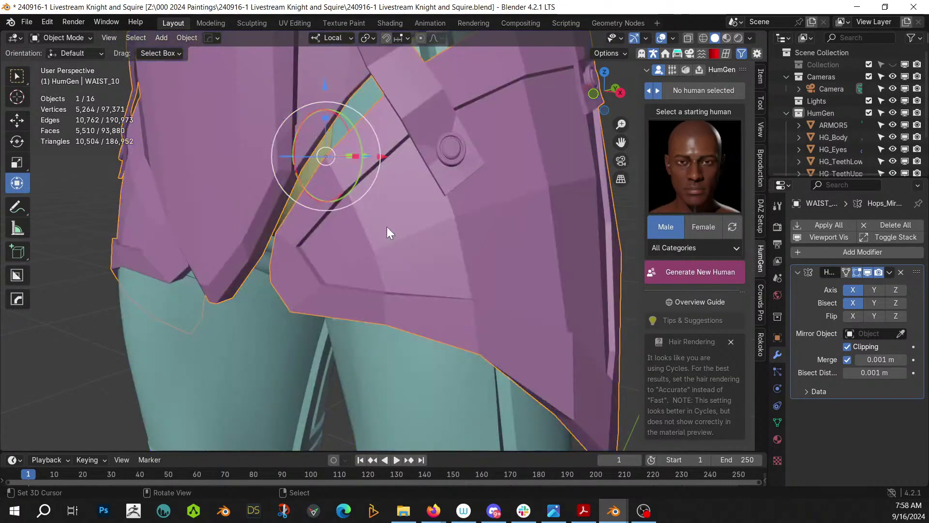
Generate Random Panels on the selected thigh plate faces with a maximum panel size of 10%
scroll(421, 228, down, 3)
middle_drag(421, 228, 443, 227)
key(shift+alt+r)
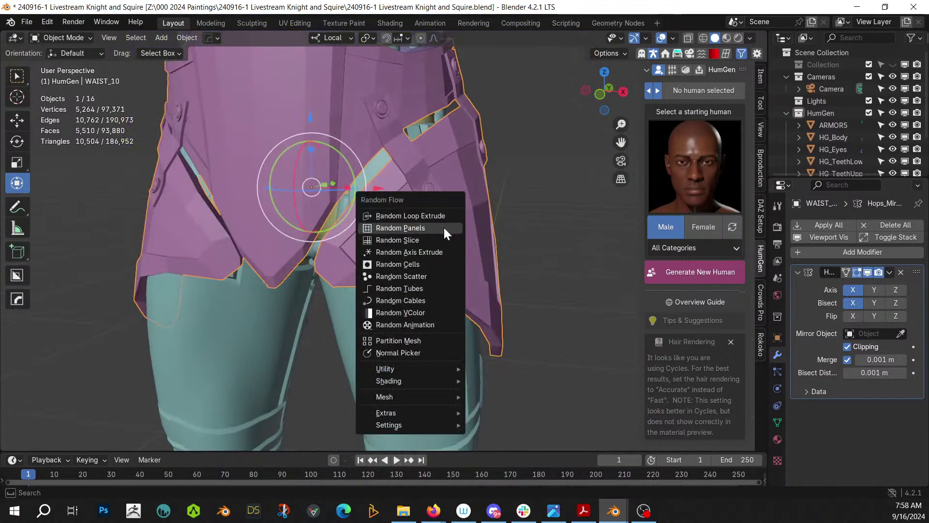
click(444, 228)
click(590, 179)
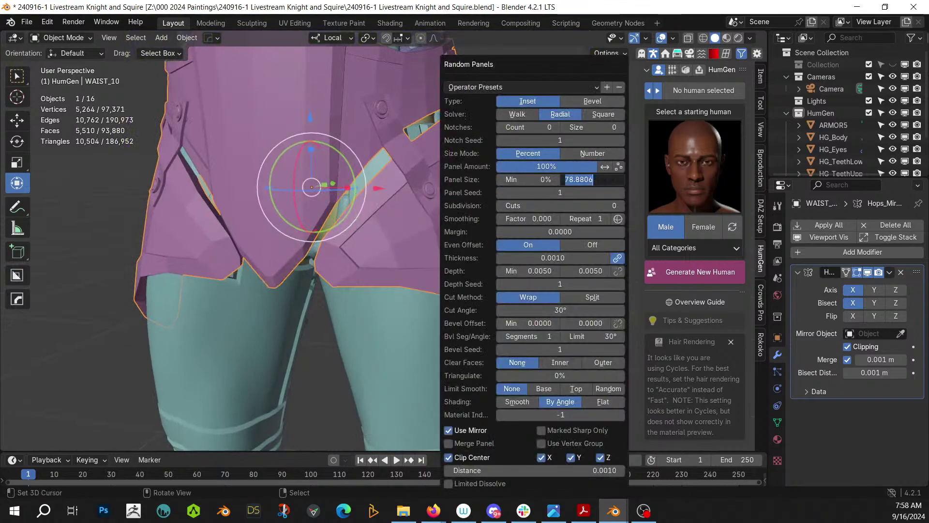
key(Return)
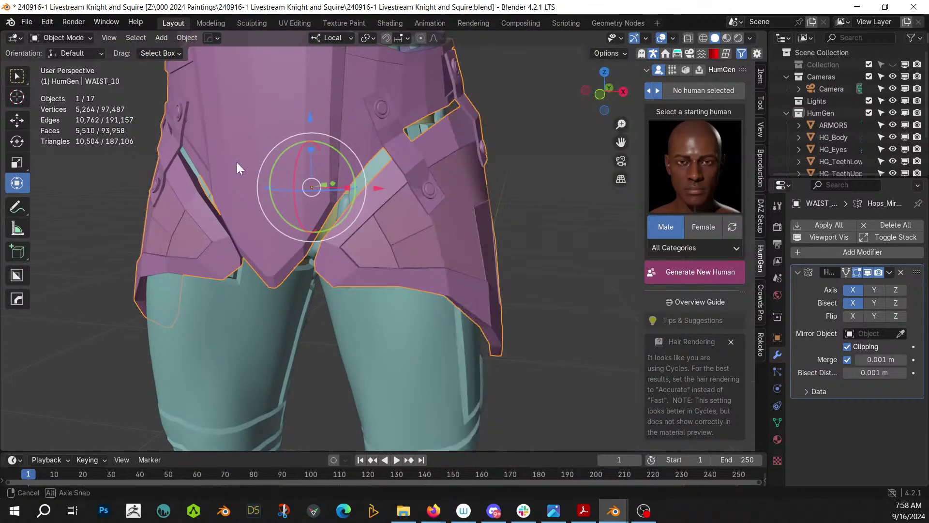
Set the random panels' subdivision to 3 cuts and their maximum depth to 0.0100
mouse_move(236, 168)
middle_down()
mouse_move(130, 170)
mouse_move(222, 176)
middle_up()
key(F9)
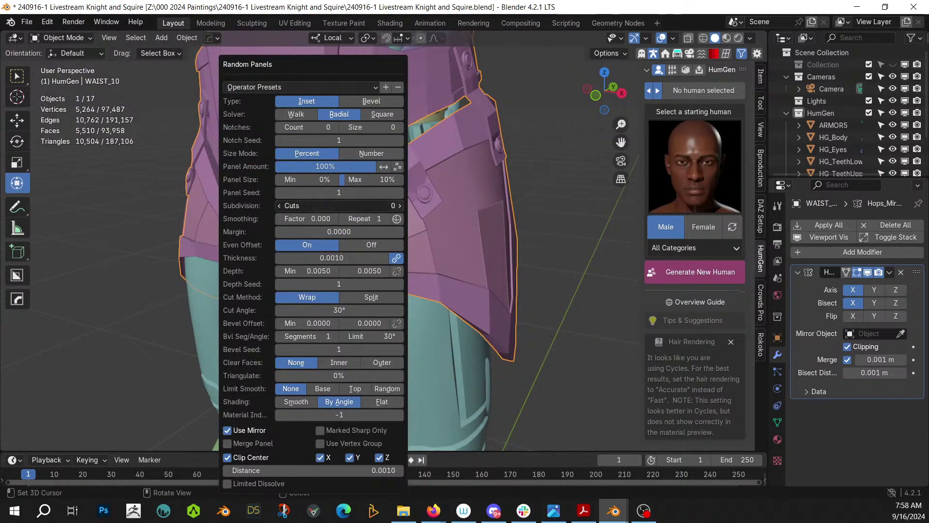
click(400, 205)
click(400, 205)
click(400, 205)
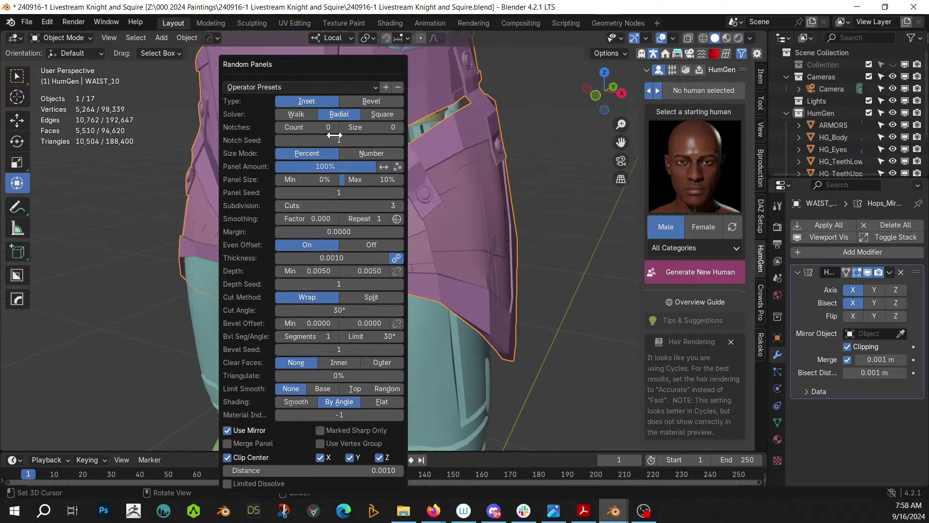
drag(338, 64, 134, 63)
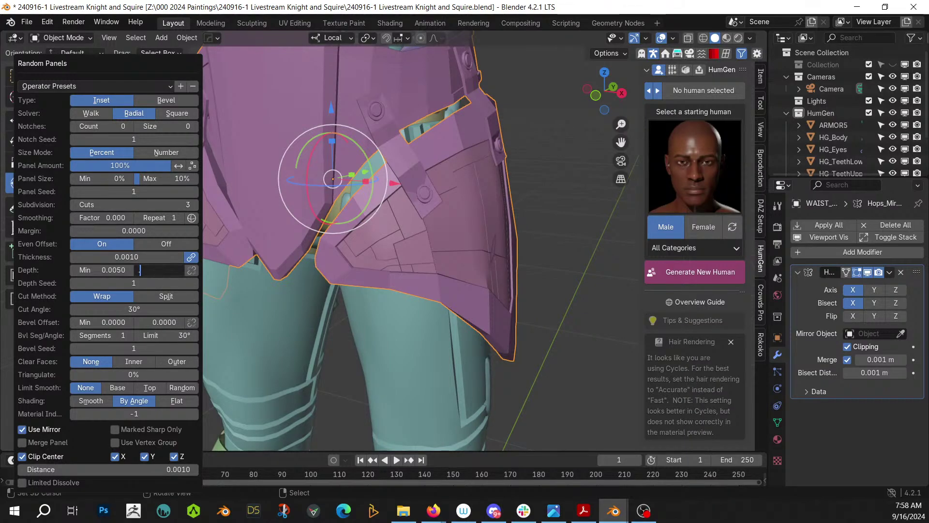
text(01)
key(Return)
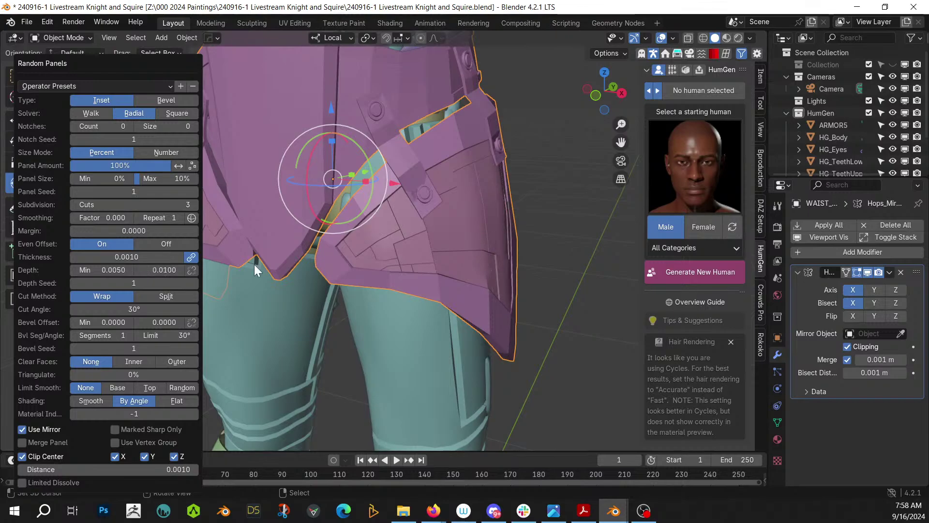
middle_drag(509, 228, 535, 218)
scroll(535, 218, down, 3)
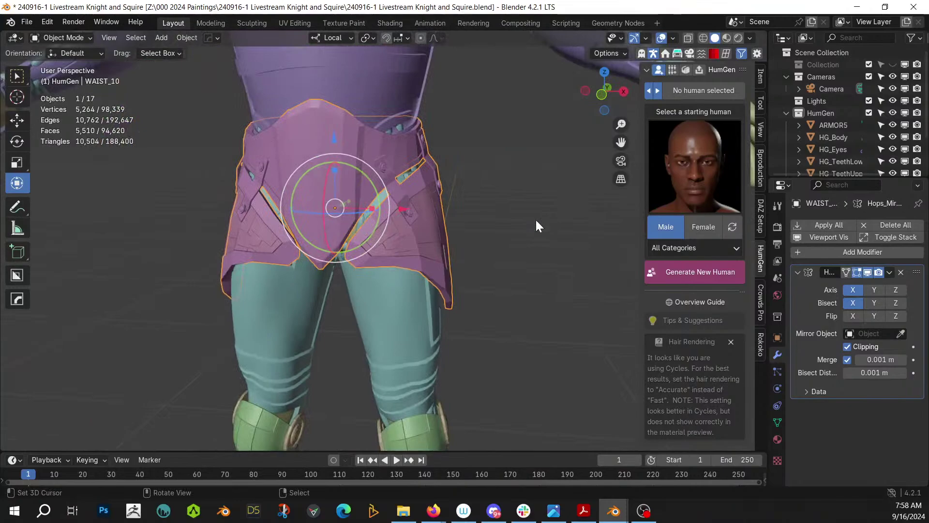
Open the waist armour for editing again and select the linked belt plate that wraps the waist
middle_drag(565, 154, 356, 247)
scroll(474, 222, up, 2)
click(457, 231)
key(Tab)
key(Tab)
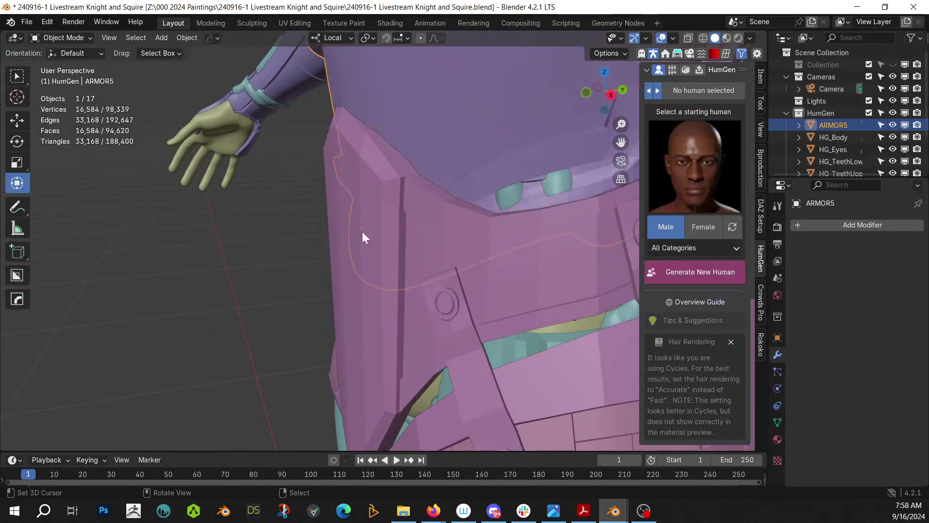
right_click(366, 232)
key(Tab)
click(514, 258)
key(l)
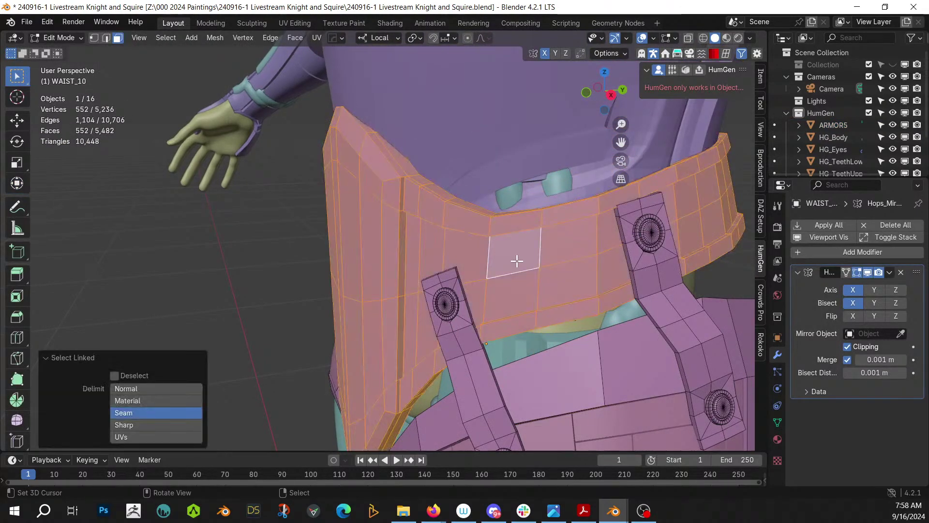
Select the upper and lower edge loops that border the flat area of the belt plate in edge mode
middle_drag(515, 259, 499, 233)
scroll(483, 229, up, 2)
middle_drag(463, 195, 429, 314)
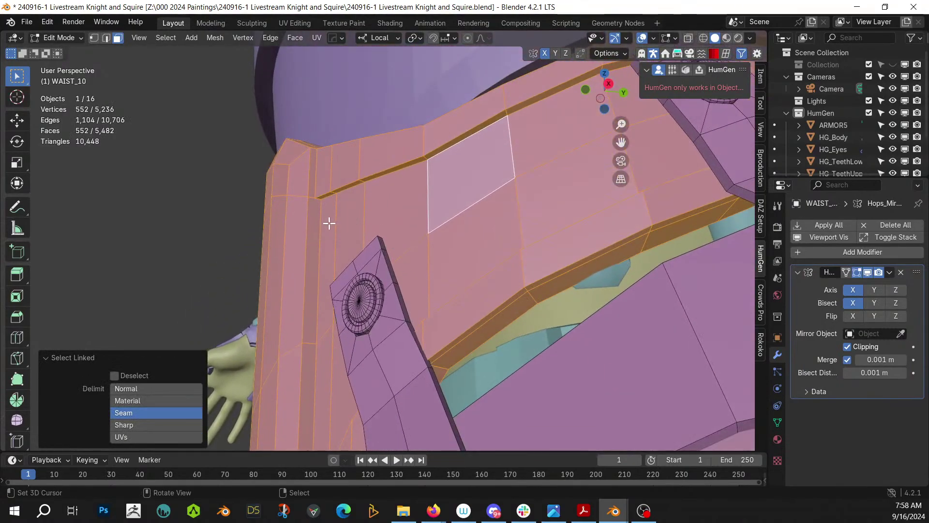
key(2)
click(352, 191)
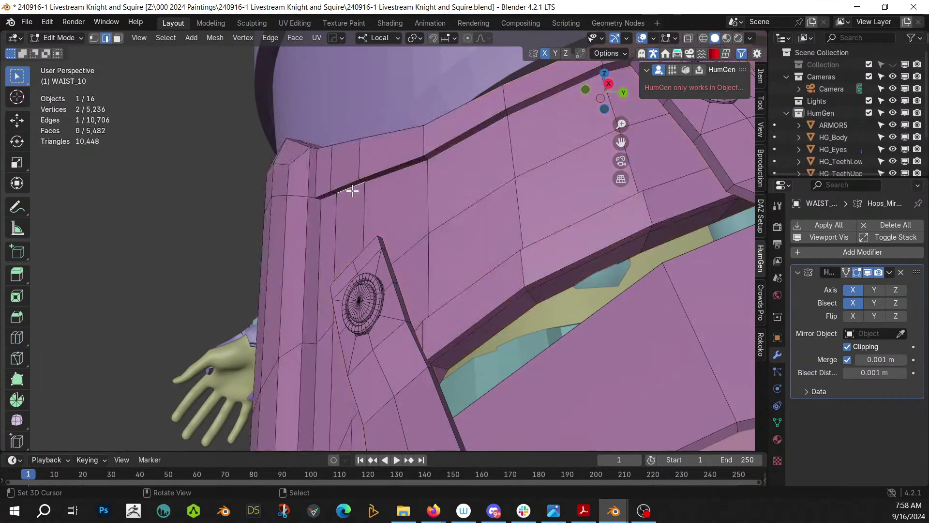
middle_drag(351, 189, 567, 227)
middle_drag(535, 314, 612, 341)
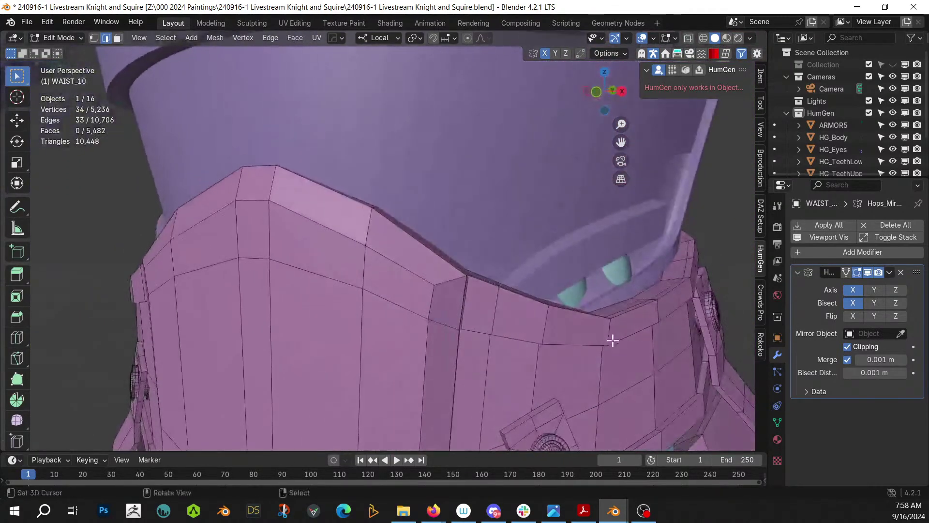
middle_drag(678, 409, 313, 115)
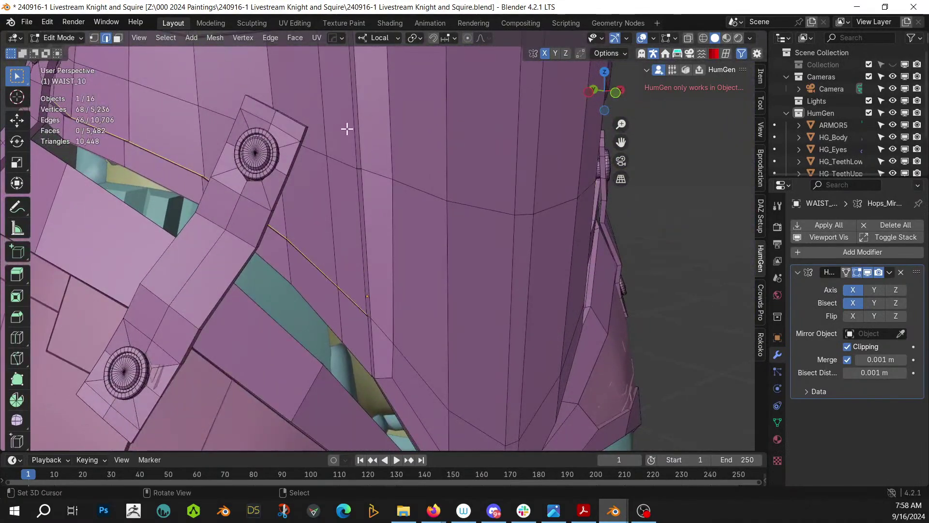
Add the belt plate's vertical edges beside the front plate to the selection and mark the selected edges as a seam
shift+middle_drag(357, 174, 358, 229)
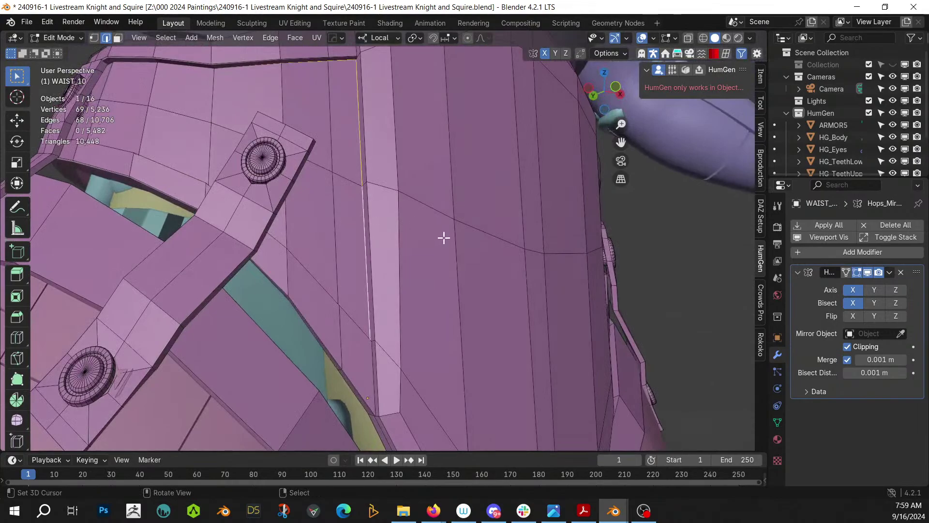
middle_drag(444, 237, 331, 254)
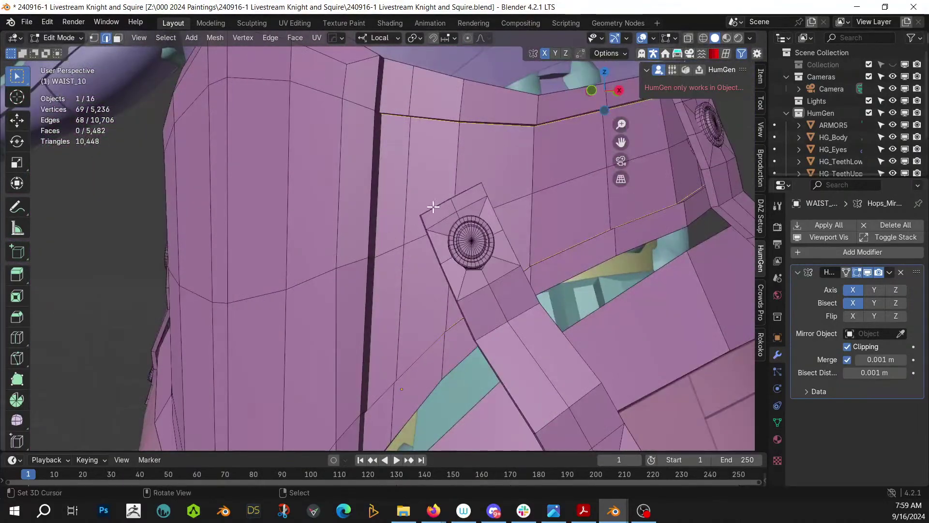
middle_drag(433, 207, 305, 193)
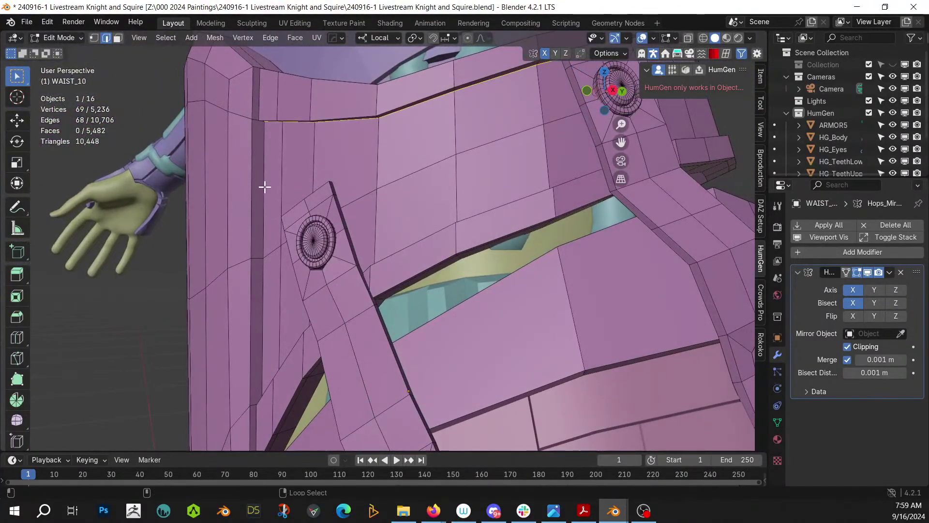
click(270, 38)
click(322, 237)
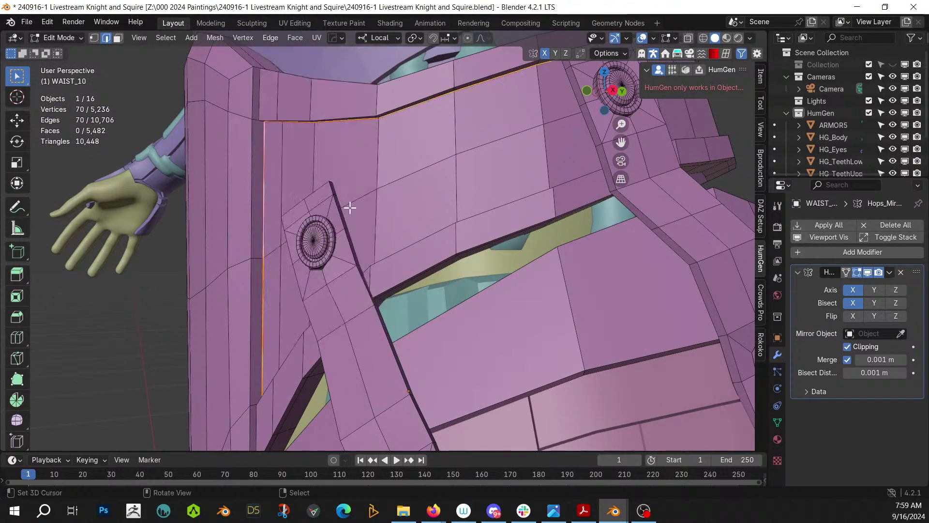
Select the linked belt plate faces inside the seam and return to Object Mode
key(3)
click(397, 180)
key(l)
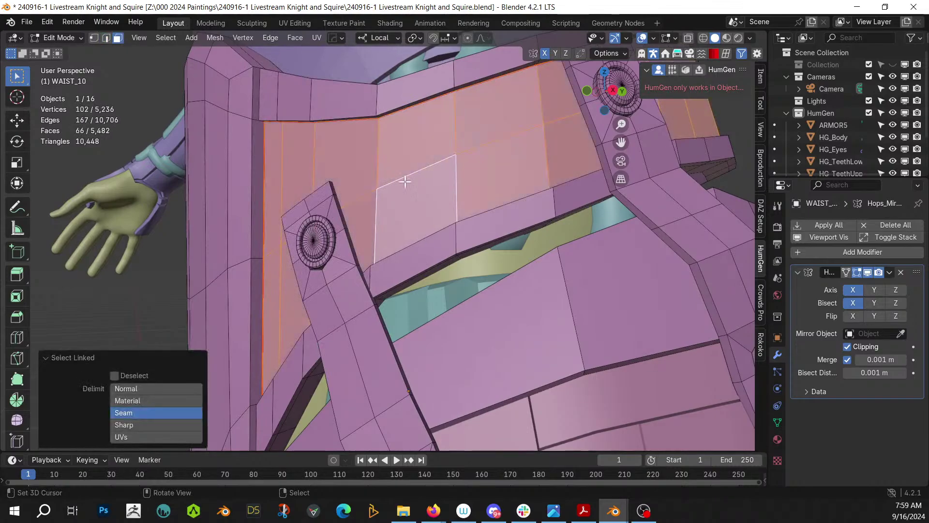
scroll(459, 190, down, 6)
middle_drag(406, 182, 408, 209)
key(Tab)
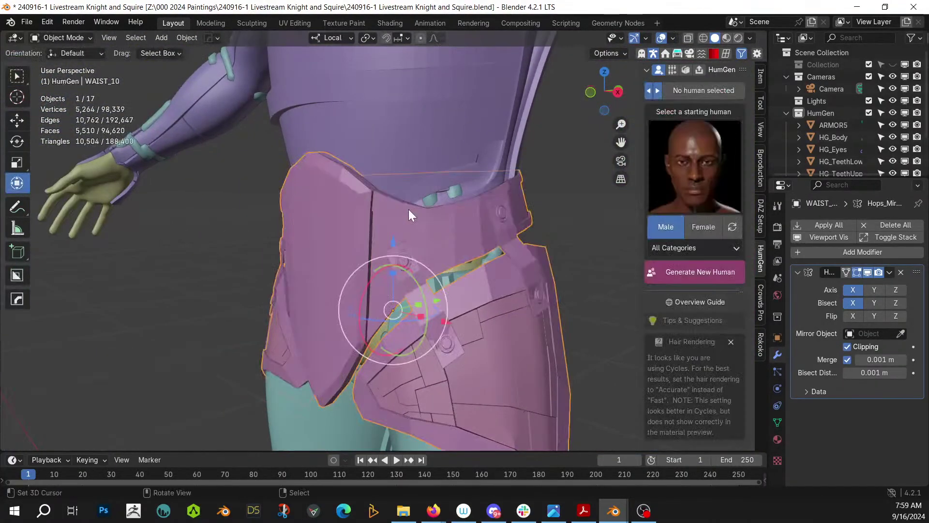
Generate Random Panels on the selected belt plate faces with the panel seed set to 4
key(shift+v)
click(409, 209)
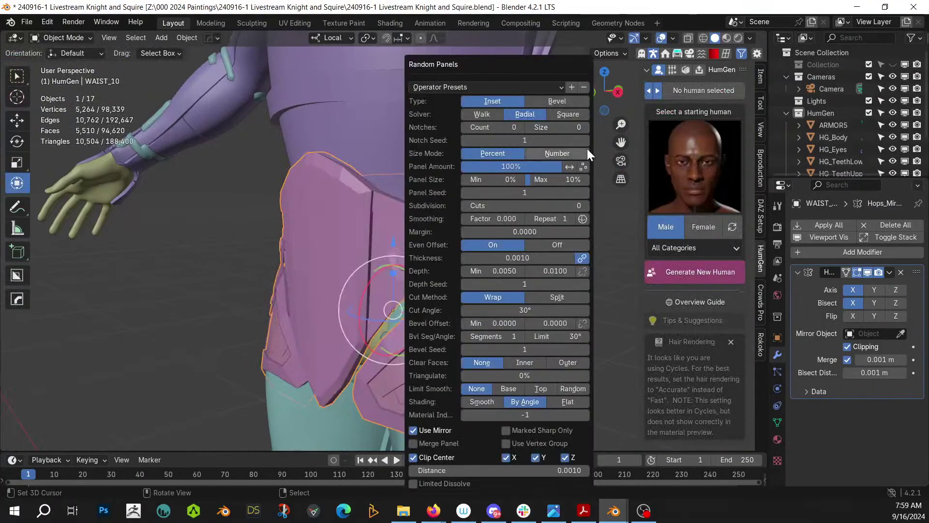
click(585, 192)
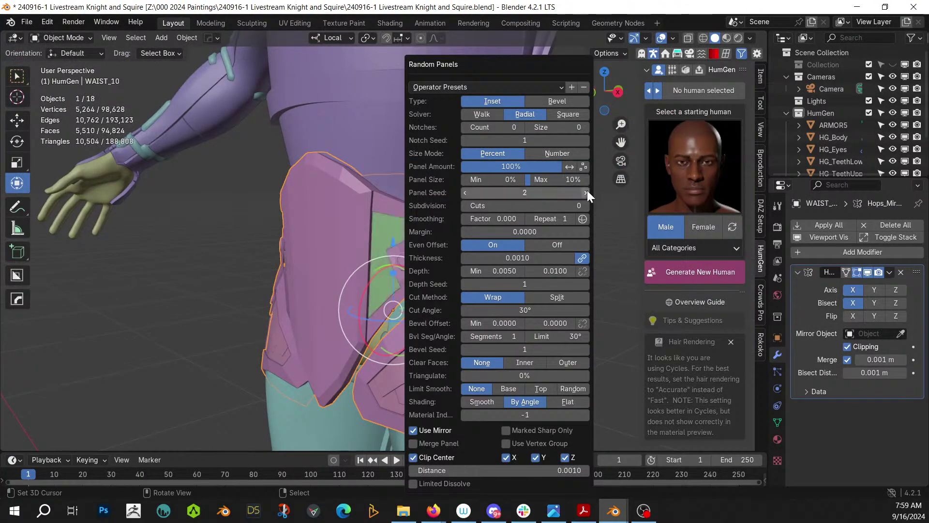
click(585, 192)
click(586, 192)
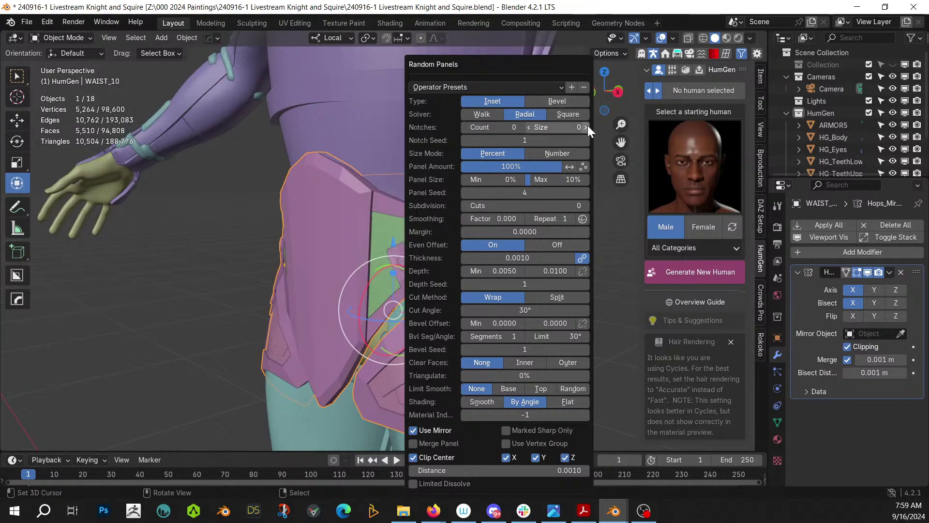
drag(516, 74, 196, 102)
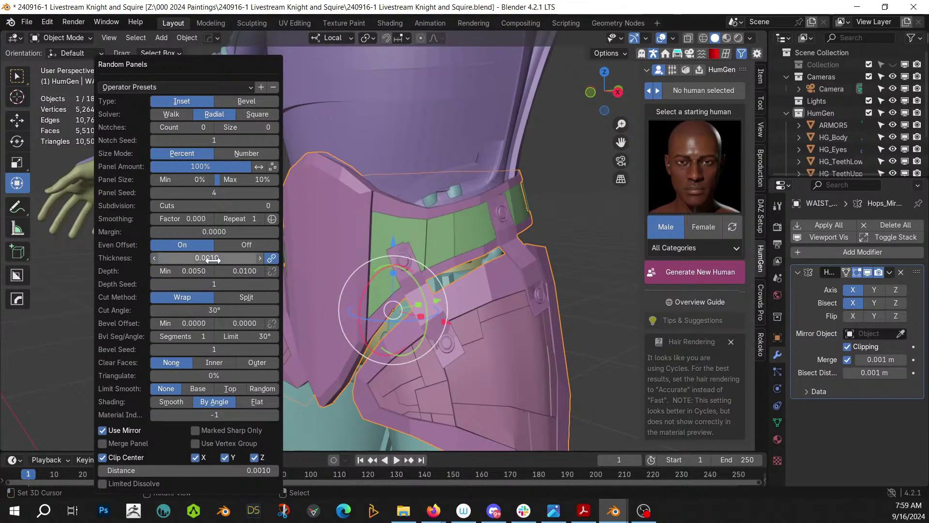
Set the belt plate panels' subdivision to 3 cuts and check the result on both sides of the waist
click(277, 205)
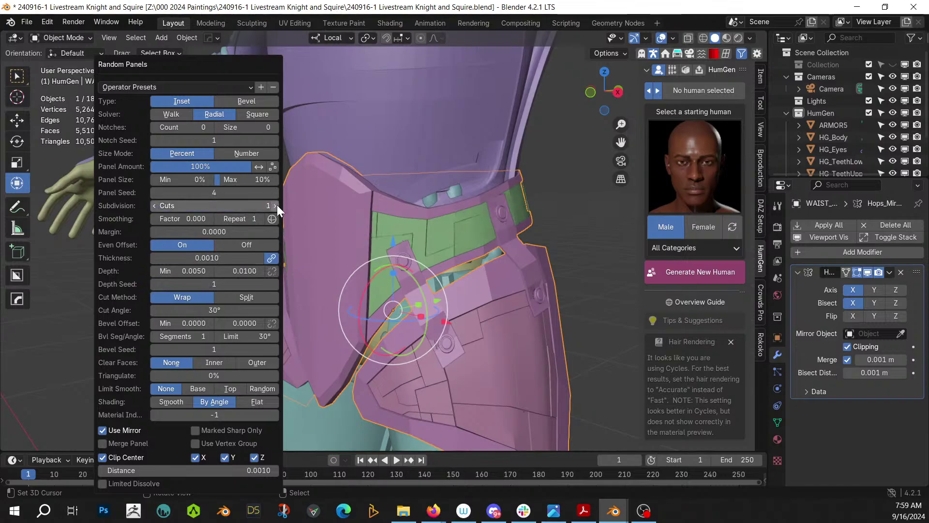
click(277, 204)
click(277, 205)
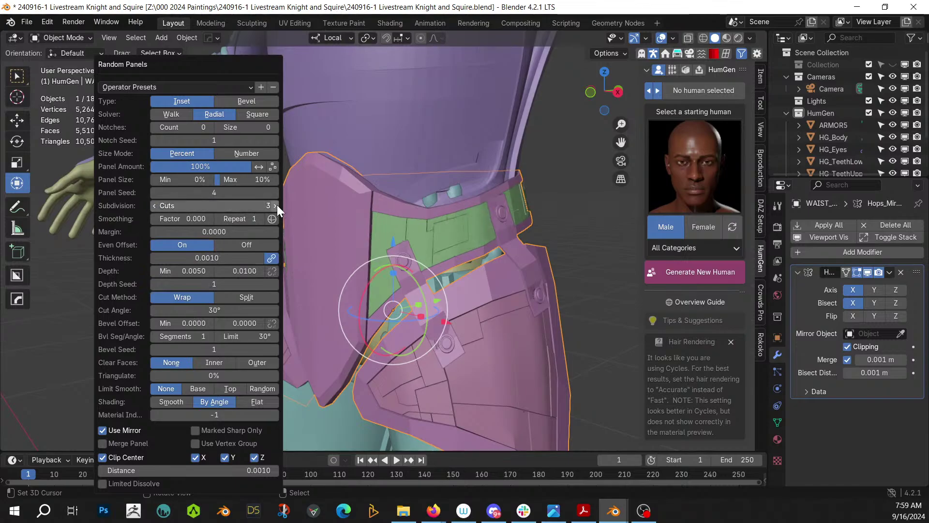
middle_drag(277, 205, 765, 290)
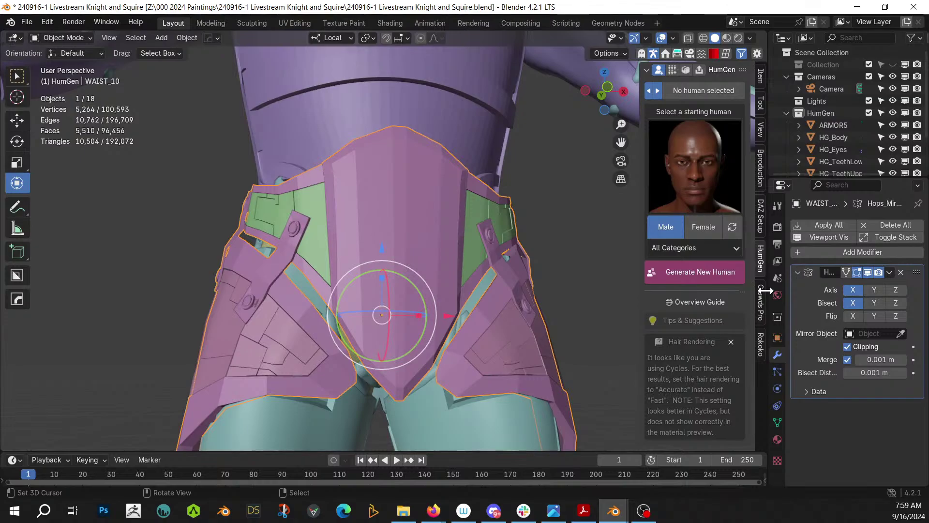
middle_drag(629, 198, 595, 208)
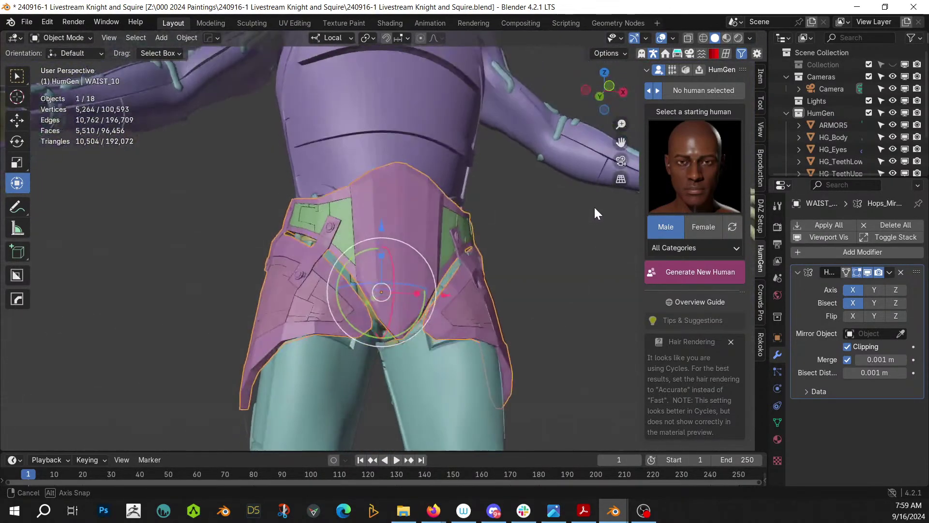
Open the waist armour for editing, select the linked faces of the central front plate and return to Object Mode
scroll(536, 242, up, 5)
scroll(411, 170, up, 2)
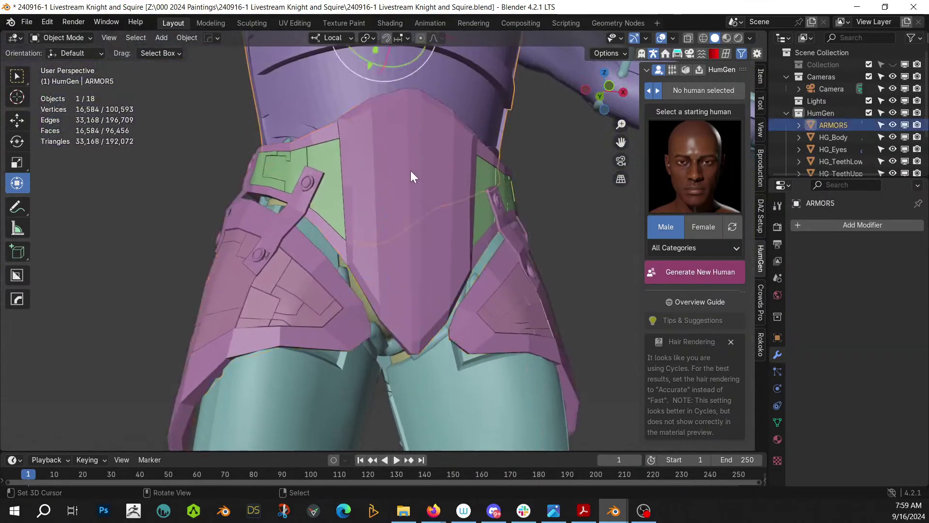
key(Tab)
click(411, 169)
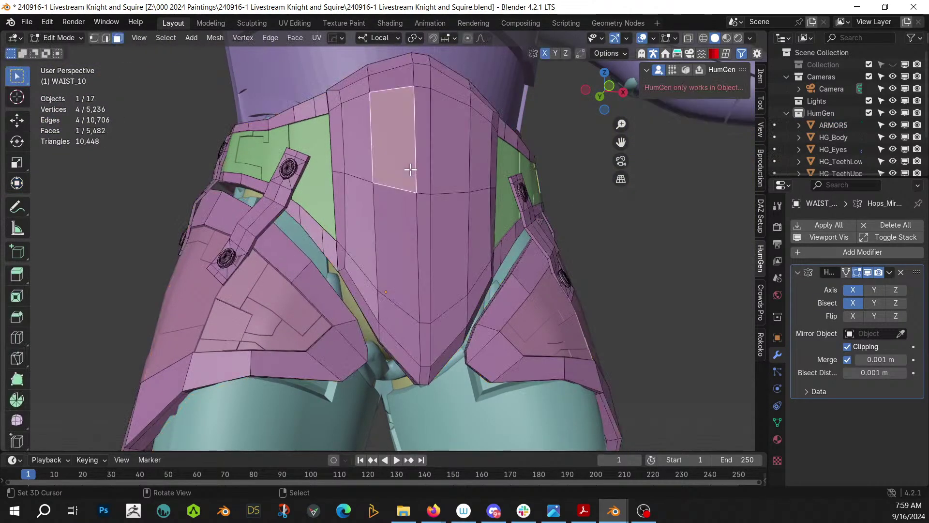
key(ctrl+l)
middle_drag(405, 172, 339, 223)
key(Tab)
Generate Random Panels on the front waist plate with a subdivision of 3 cuts
key(ctrl+alt+x)
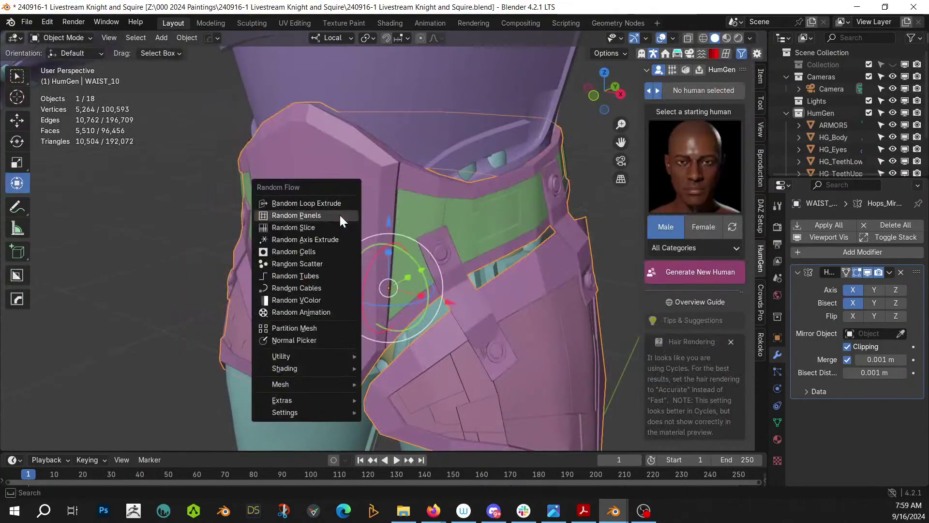
click(339, 213)
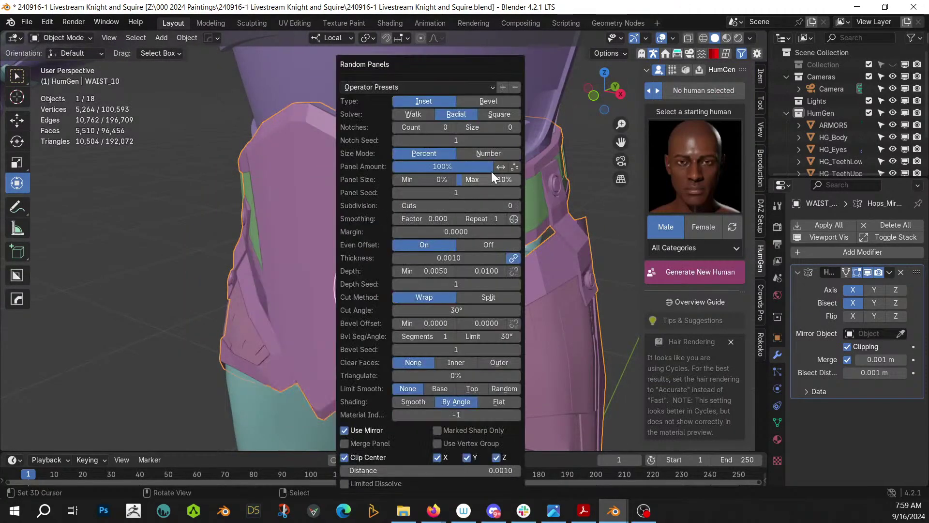
click(518, 207)
click(517, 206)
click(517, 206)
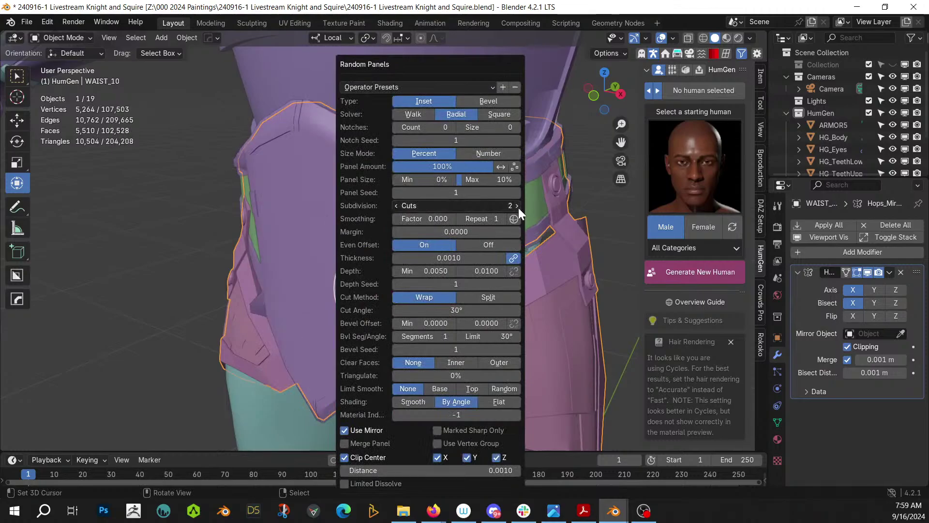
middle_drag(388, 212, 451, 201)
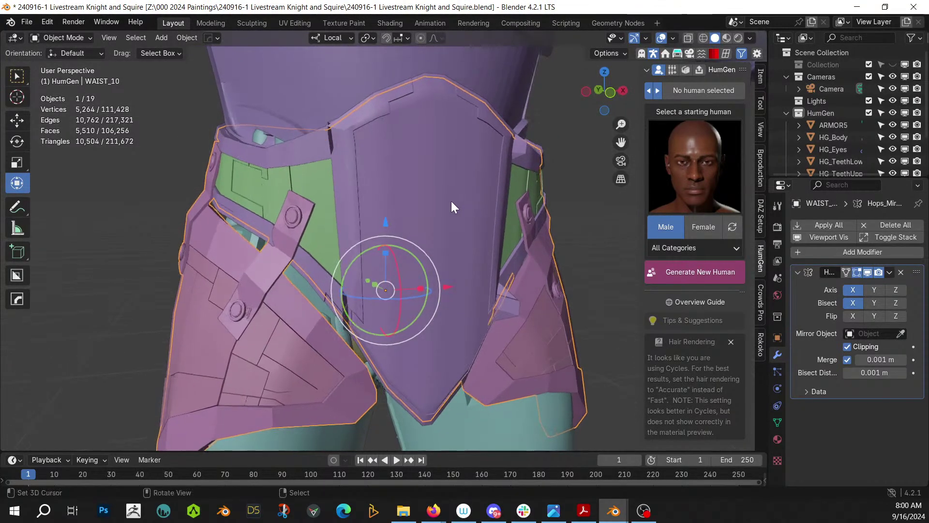
Turn off Even Offset for the front plate's random panels
key(F9)
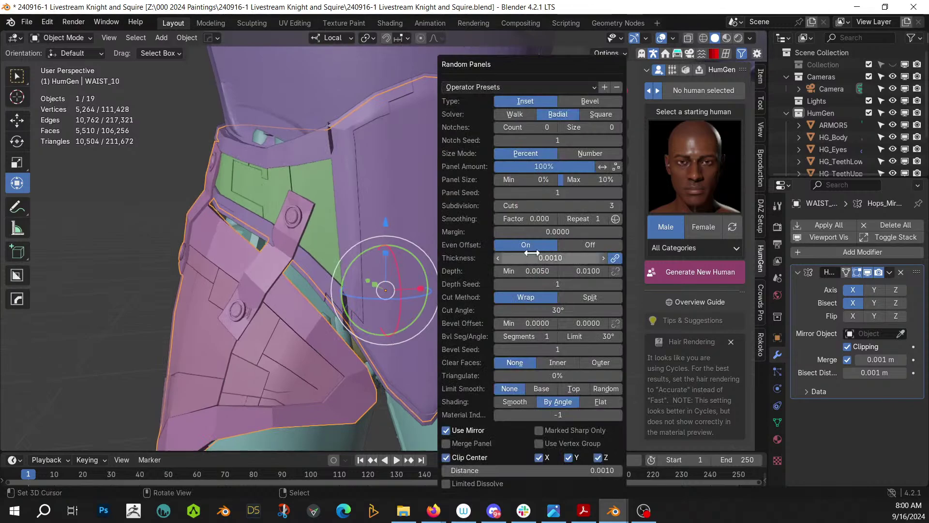
click(586, 245)
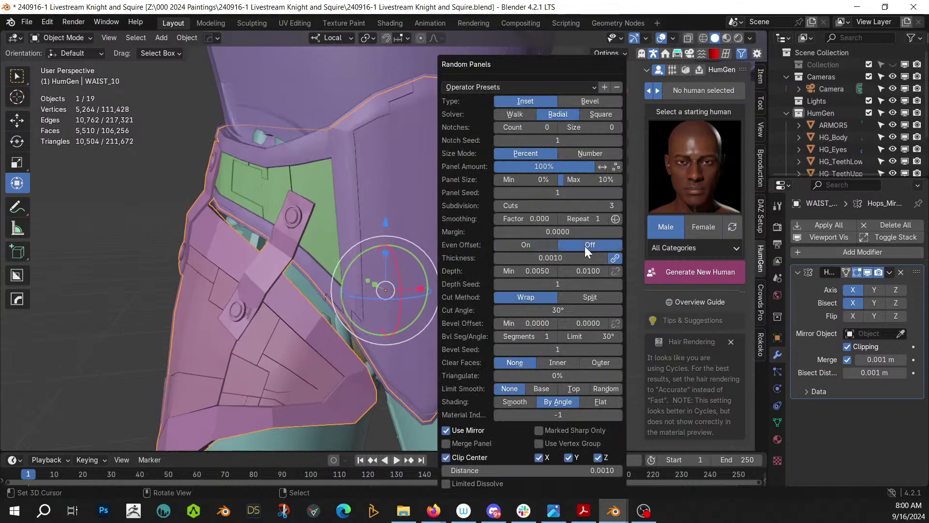
middle_drag(435, 227, 277, 271)
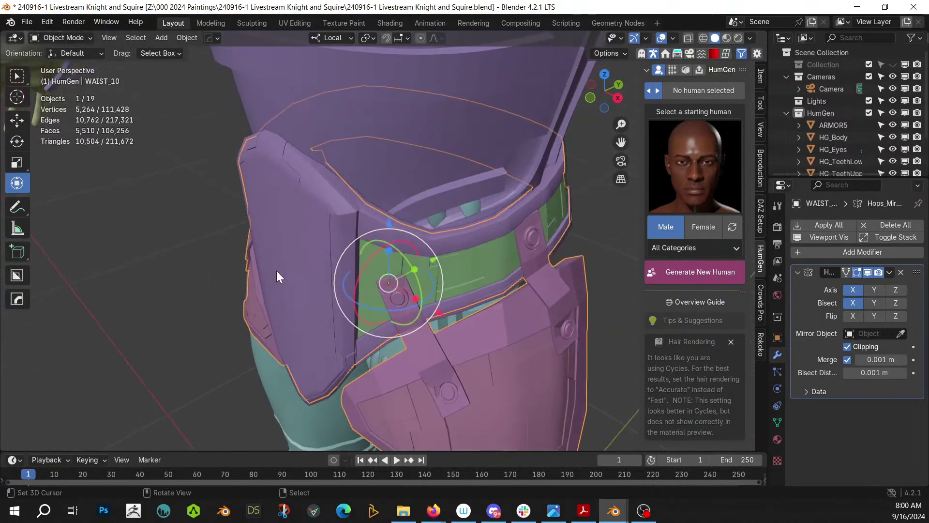
Set the front plate panels' subdivision to 4 cuts and switch their solver to Walk
key(F9)
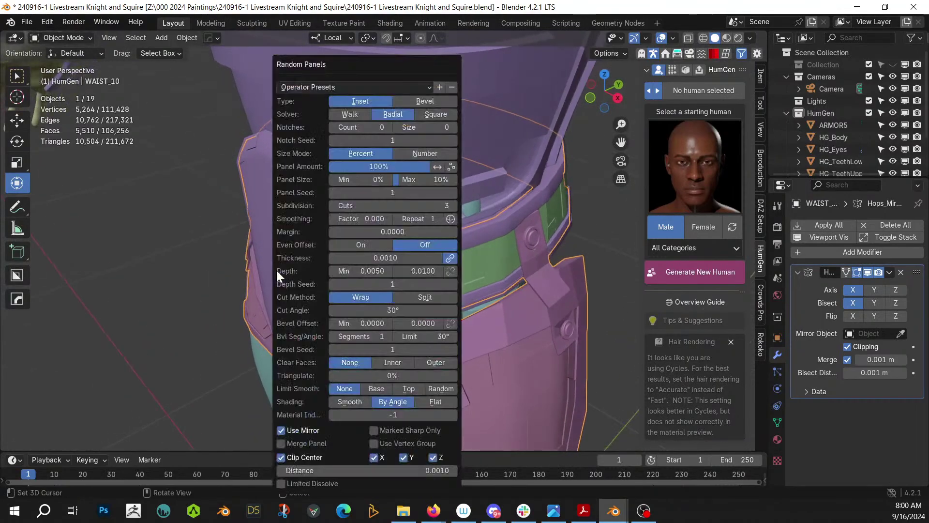
click(453, 206)
drag(374, 65, 672, 77)
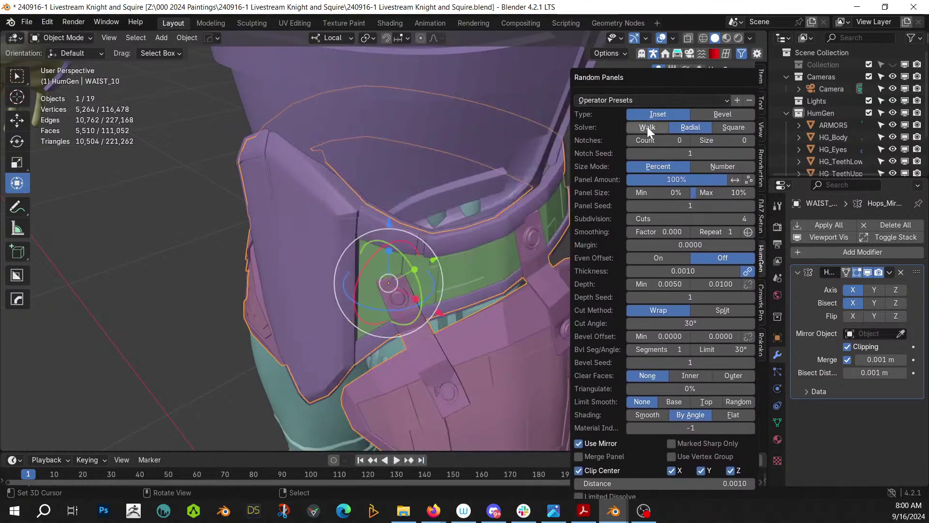
click(647, 127)
middle_drag(637, 132, 372, 368)
Check the chest armour's face selection in Edit Mode, and generate Random Panels on it from Object Mode
click(368, 219)
key(Tab)
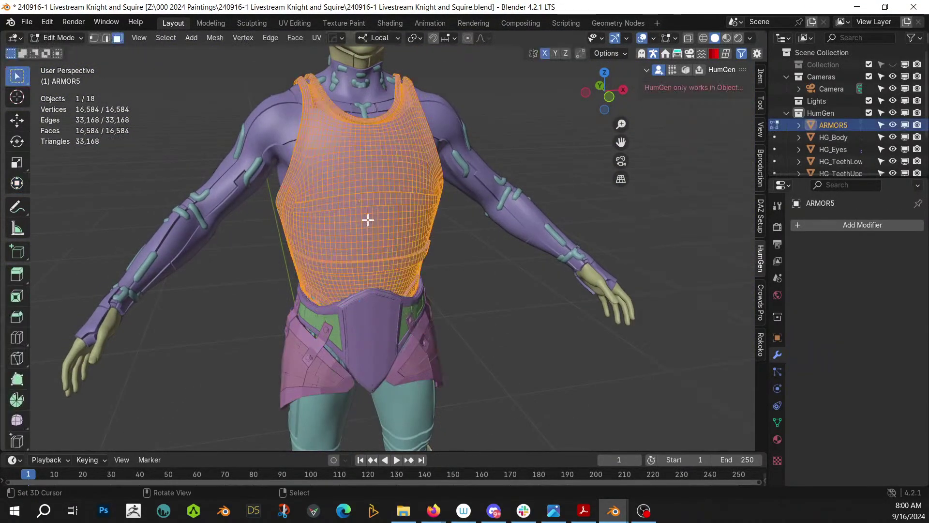
scroll(367, 218, up, 2)
middle_drag(367, 217, 347, 242)
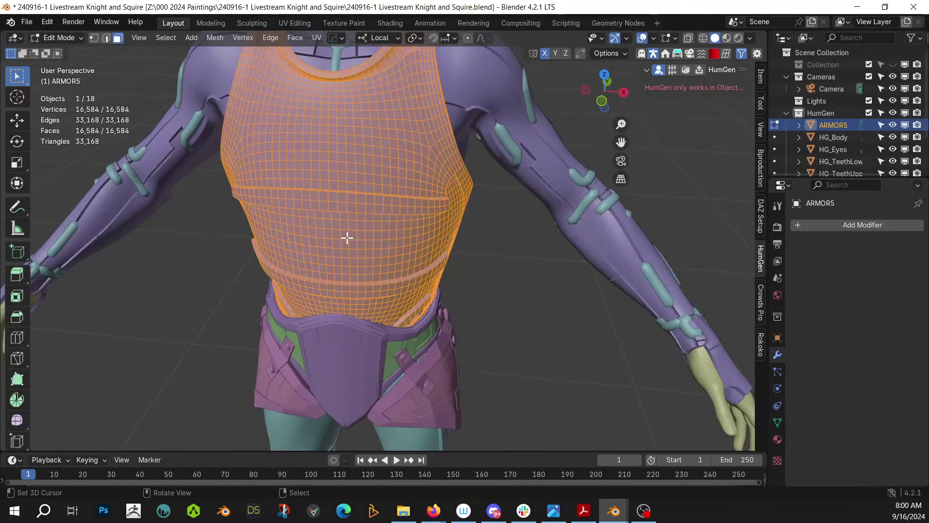
scroll(350, 284, down, 1)
key(Tab)
key(q)
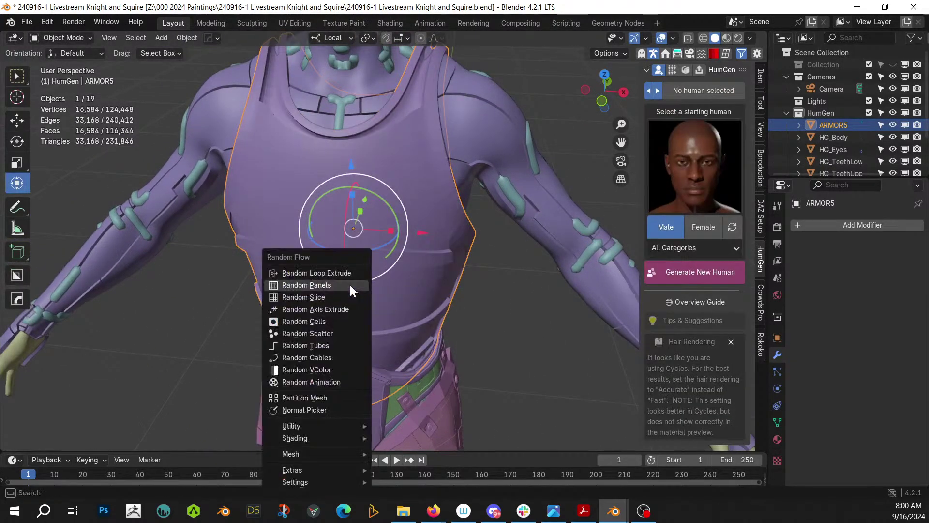
click(350, 284)
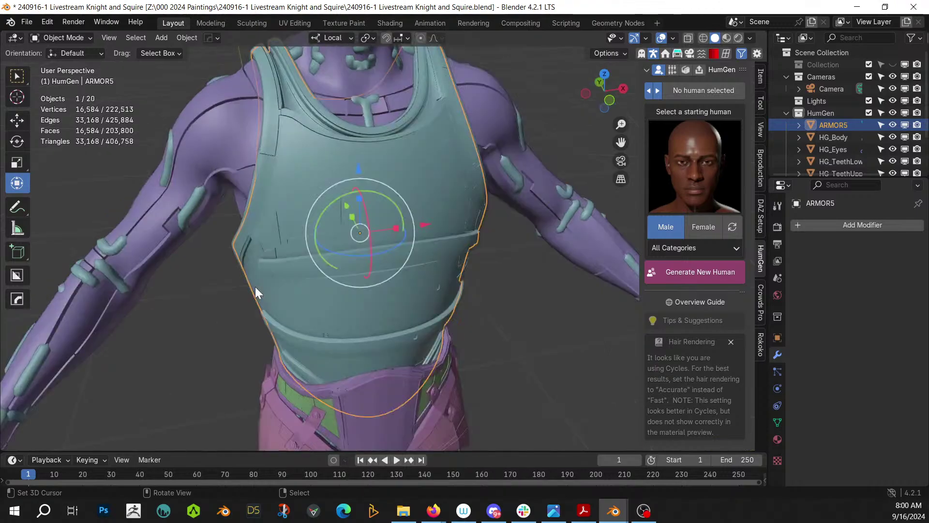
Deselect the chest armour and examine its new random panels up close and from a distance
middle_drag(388, 263, 399, 244)
scroll(347, 200, up, 3)
scroll(349, 237, down, 3)
scroll(383, 237, down, 3)
click(469, 295)
scroll(469, 295, up, 3)
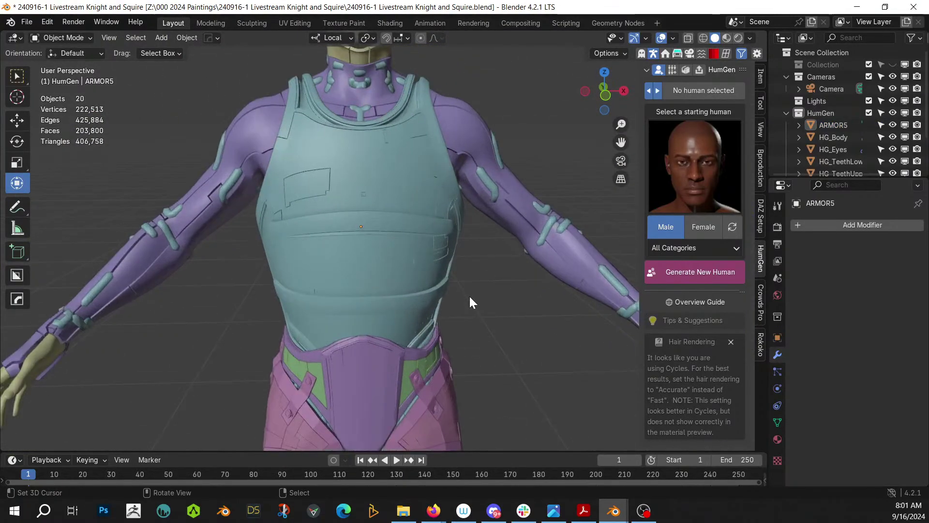
middle_drag(469, 297, 282, 193)
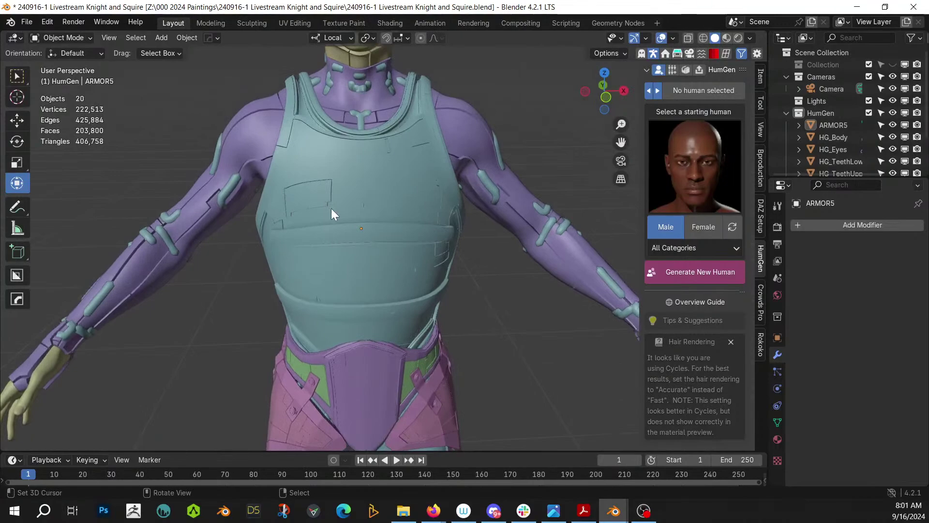
Look over the panelled chest armour and the full figure, and save the Blender file
middle_drag(332, 209, 305, 207)
scroll(307, 206, down, 2)
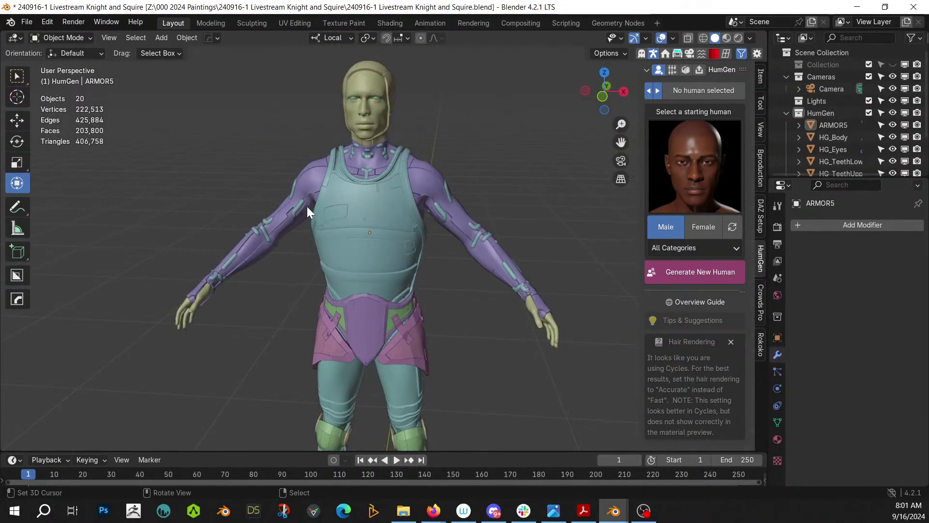
middle_drag(307, 206, 357, 89)
scroll(309, 220, up, 2)
scroll(311, 220, down, 2)
key(ctrl+s)
Sculpt the boots with the Elastic Deform brush, pulling the rear and outer ankle areas to cover the leg gaps
scroll(301, 206, down, 3)
scroll(335, 234, up, 2)
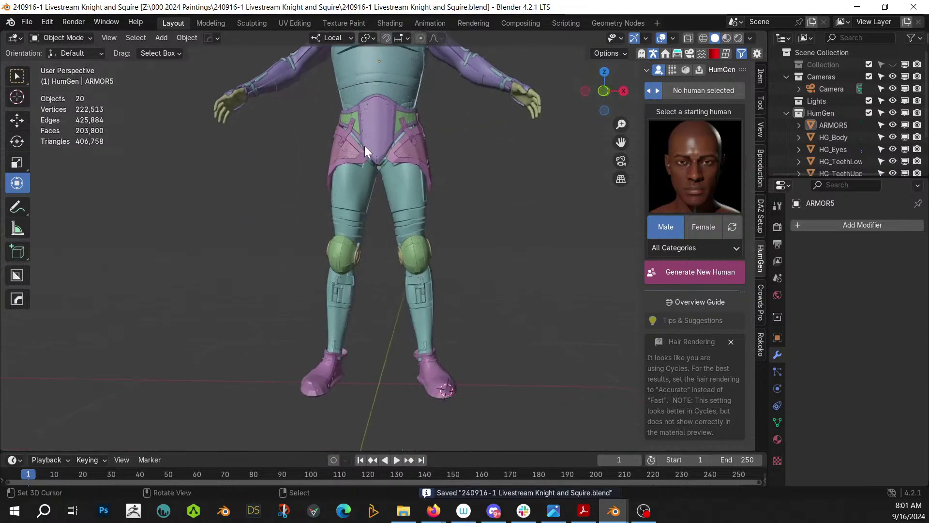
middle_drag(364, 146, 586, 150)
scroll(449, 268, up, 3)
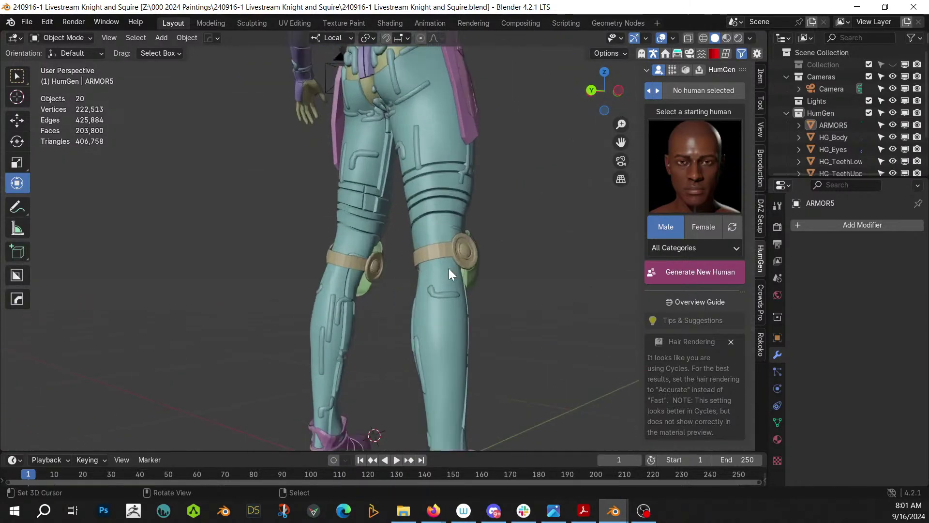
shift+middle_drag(448, 268, 344, 327)
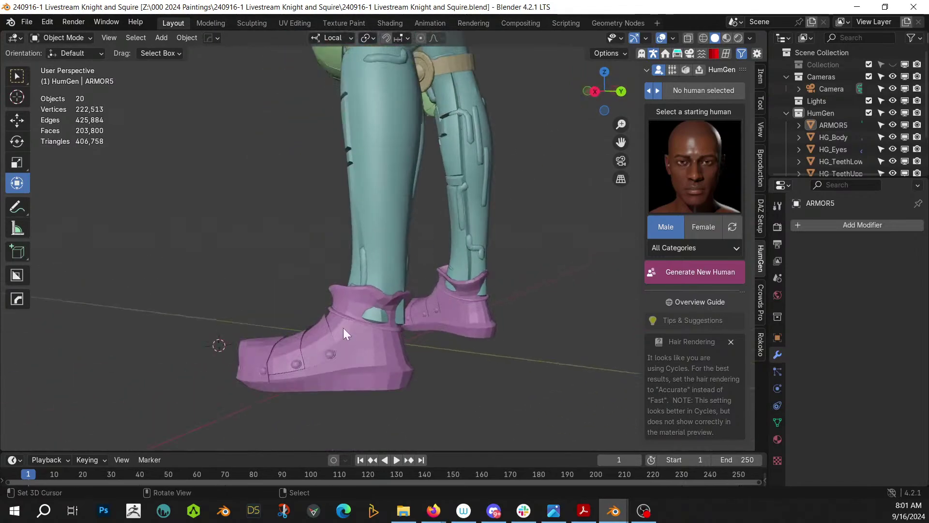
click(353, 304)
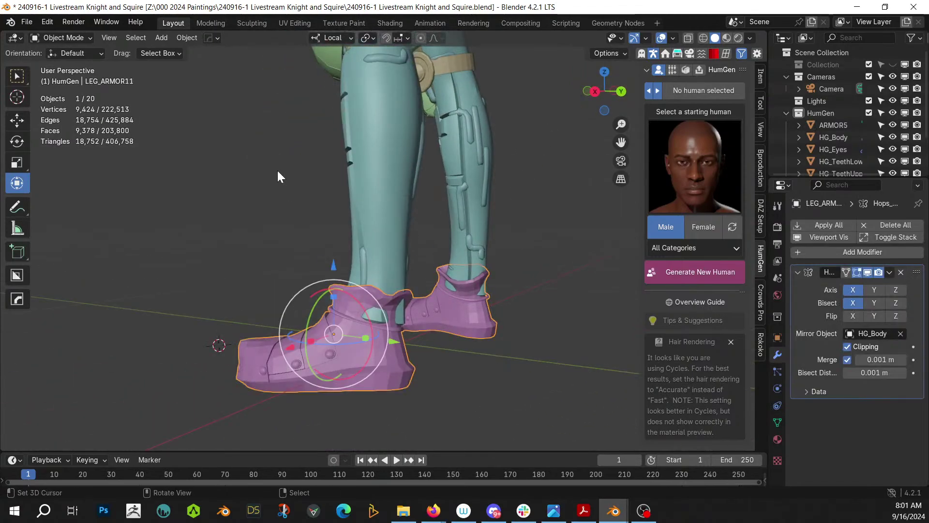
click(68, 37)
click(66, 77)
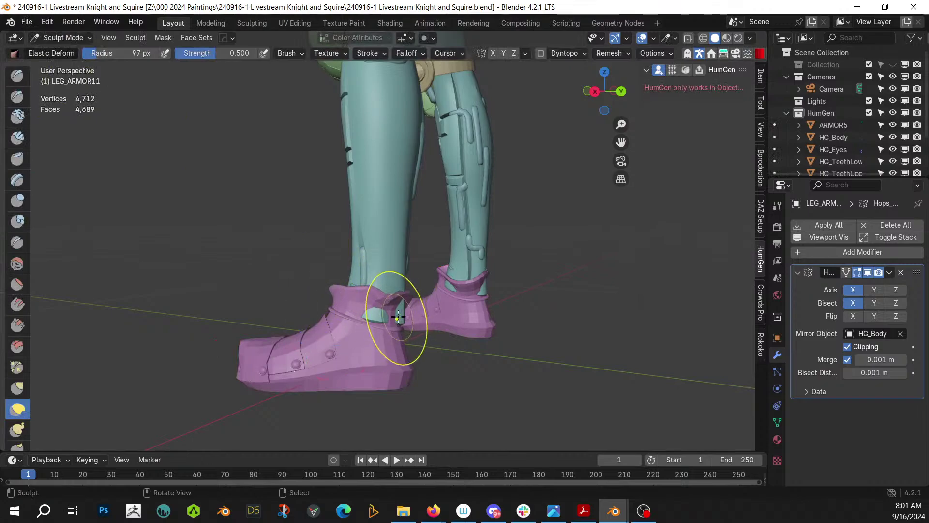
drag(398, 317, 412, 320)
middle_drag(421, 321, 353, 390)
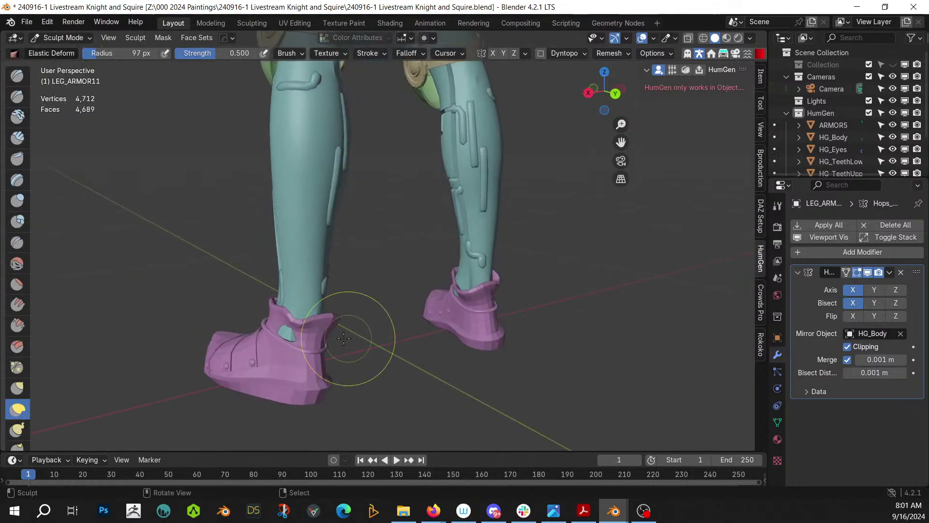
mouse_move(276, 343)
mouse_down()
mouse_move(328, 344)
mouse_move(293, 346)
mouse_up()
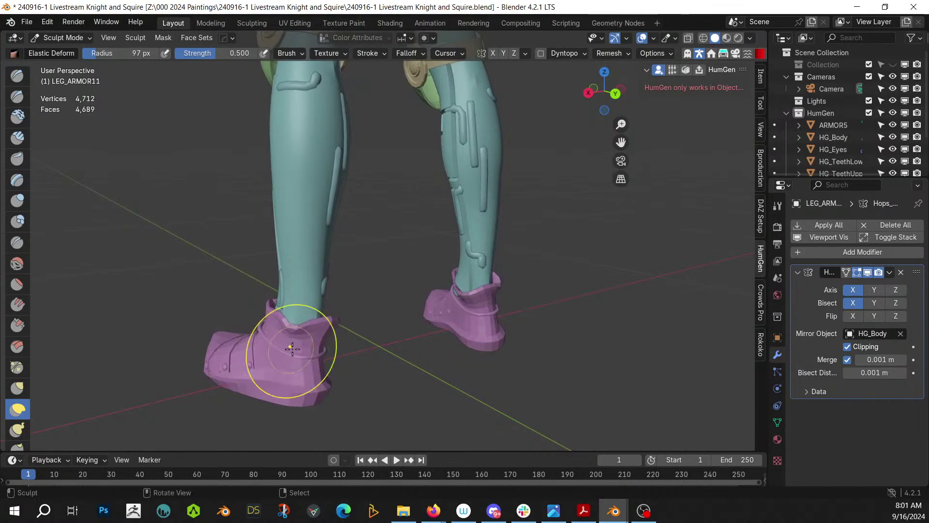
Pull the boot's inner ankle area over the gap and stretch its front collar up the shin into a point
middle_drag(292, 348, 483, 346)
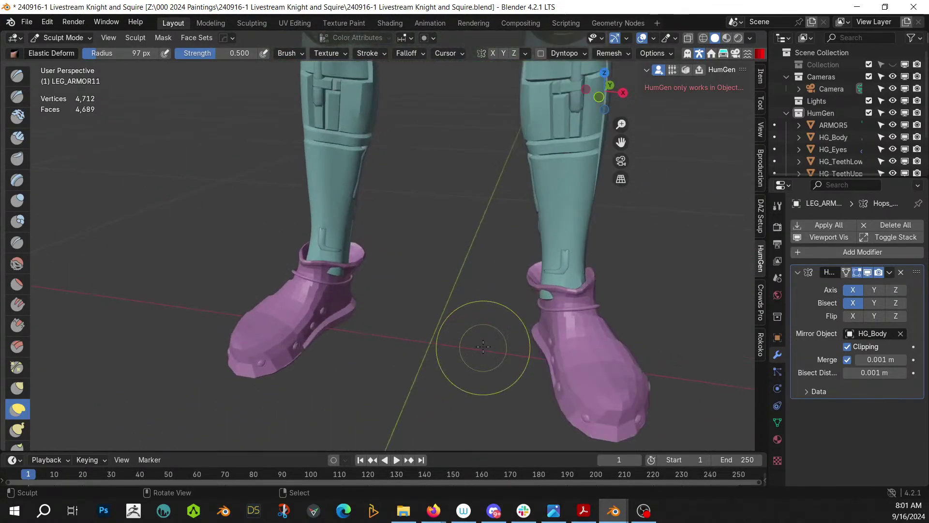
scroll(483, 347, up, 2)
drag(620, 322, 580, 333)
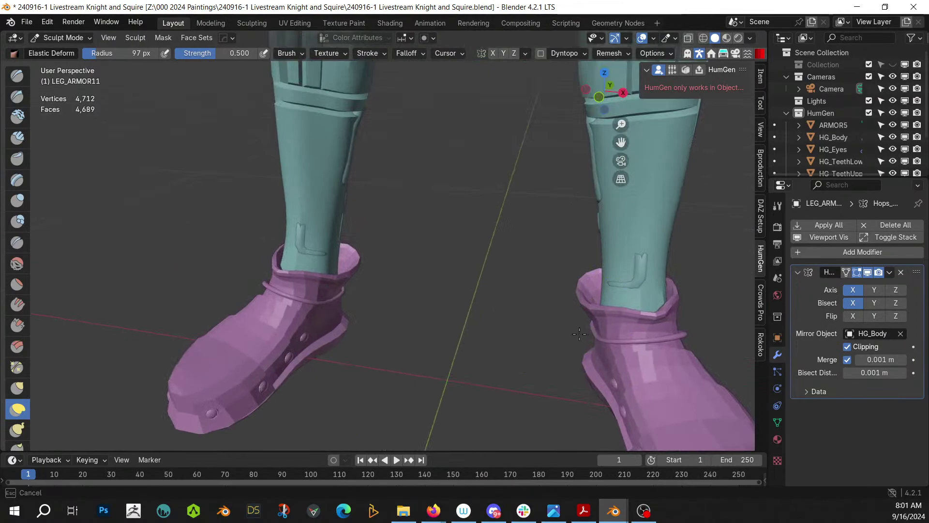
middle_drag(548, 323, 550, 272)
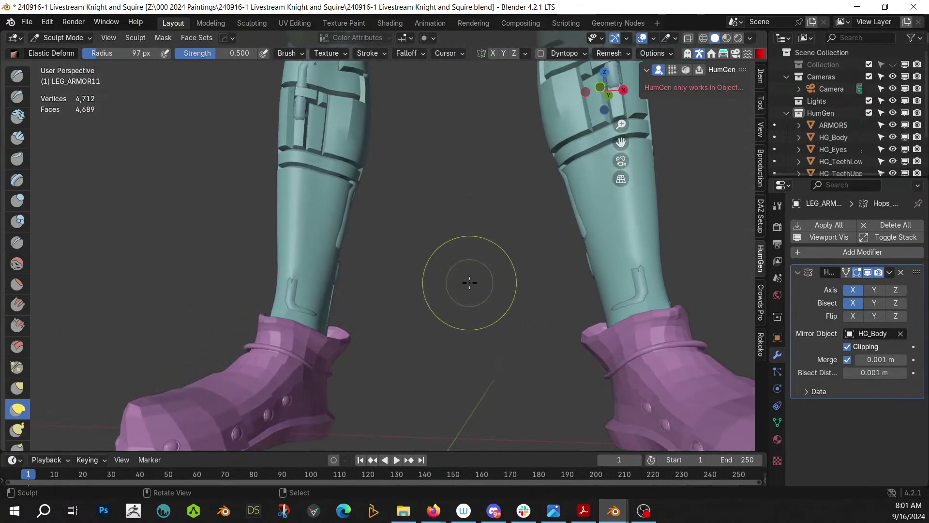
mouse_move(430, 339)
middle_down()
mouse_move(378, 331)
mouse_move(655, 327)
middle_up()
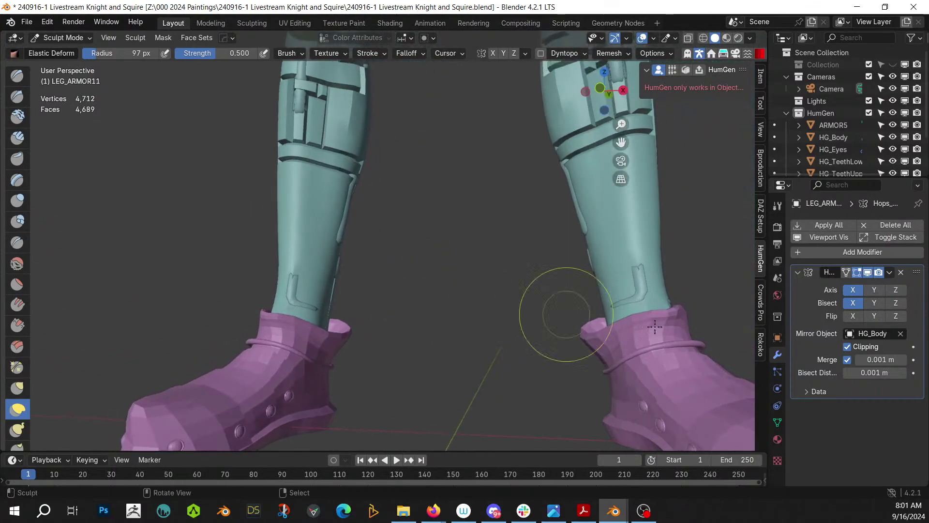
drag(671, 316, 693, 141)
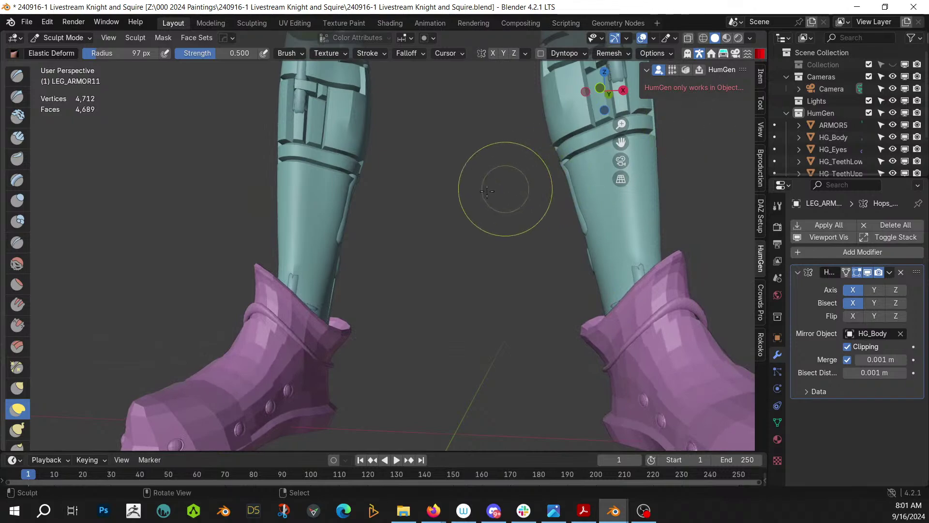
mouse_move(505, 188)
middle_down()
mouse_move(309, 243)
mouse_move(363, 353)
mouse_move(465, 369)
mouse_move(421, 298)
middle_up()
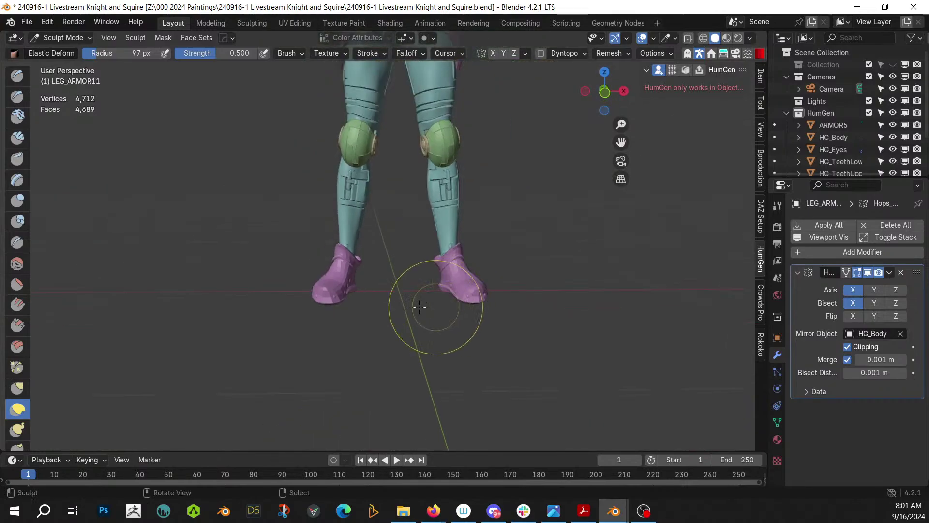
Return the boots to Object Mode and save the Blender file
click(57, 34)
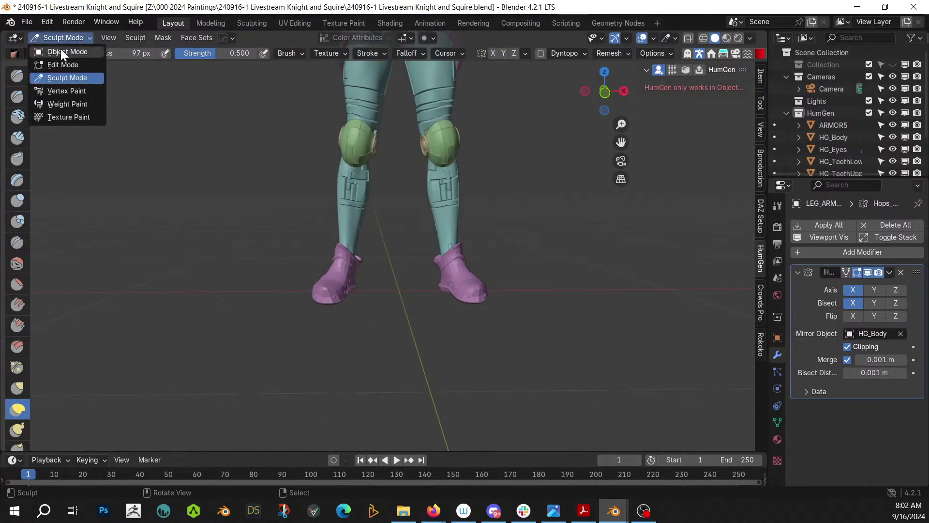
click(60, 49)
shift+middle_drag(434, 249, 417, 357)
key(ctrl+s)
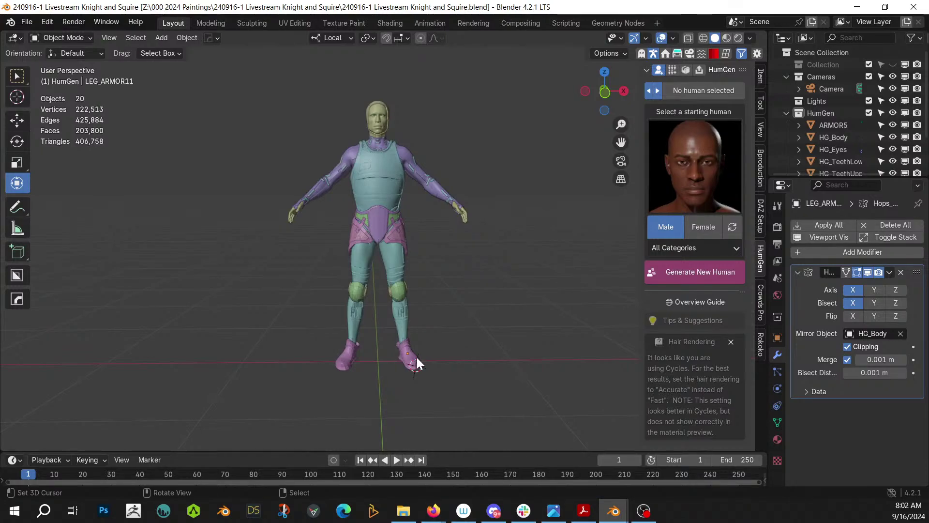
Convert all objects in the scene to meshes and clear the selection
middle_drag(478, 295, 268, 289)
scroll(516, 304, up, 2)
scroll(460, 332, up, 2)
shift+middle_drag(325, 267, 307, 377)
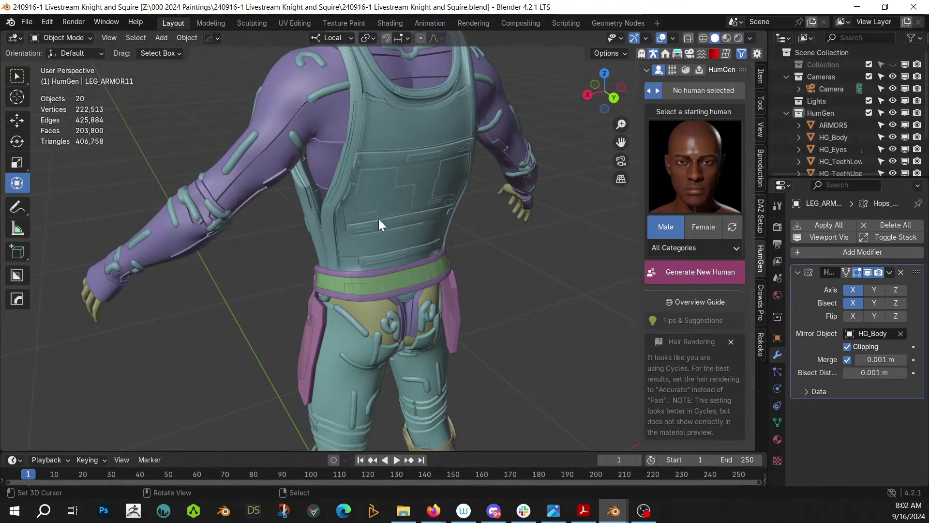
key(a)
click(186, 38)
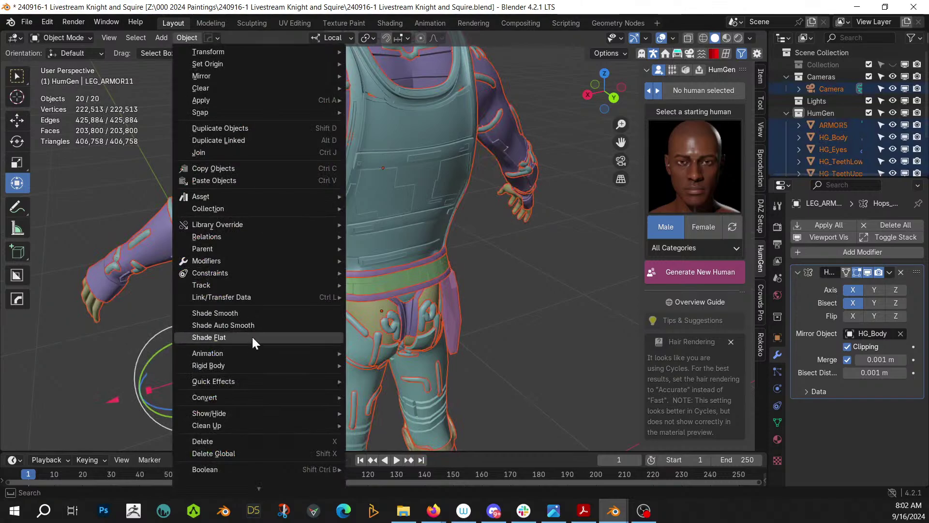
mouse_move(244, 401)
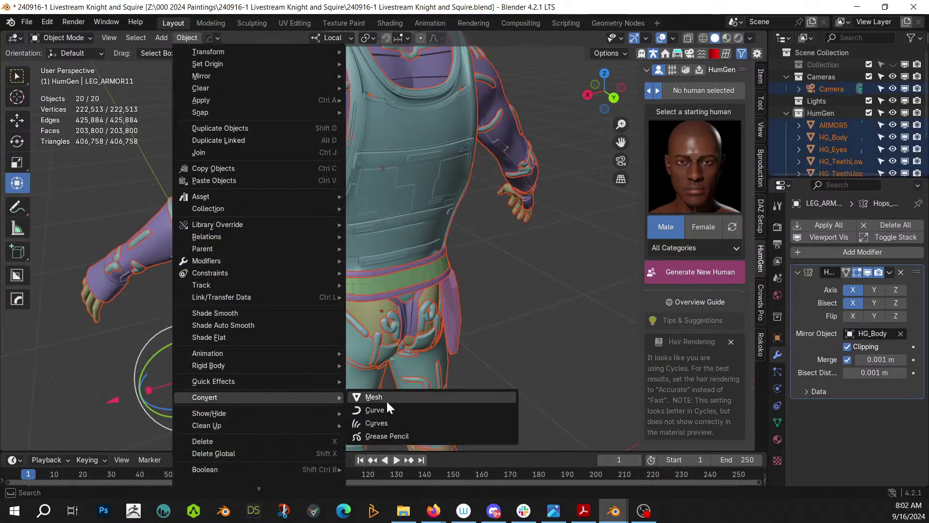
click(374, 397)
middle_drag(386, 400, 529, 260)
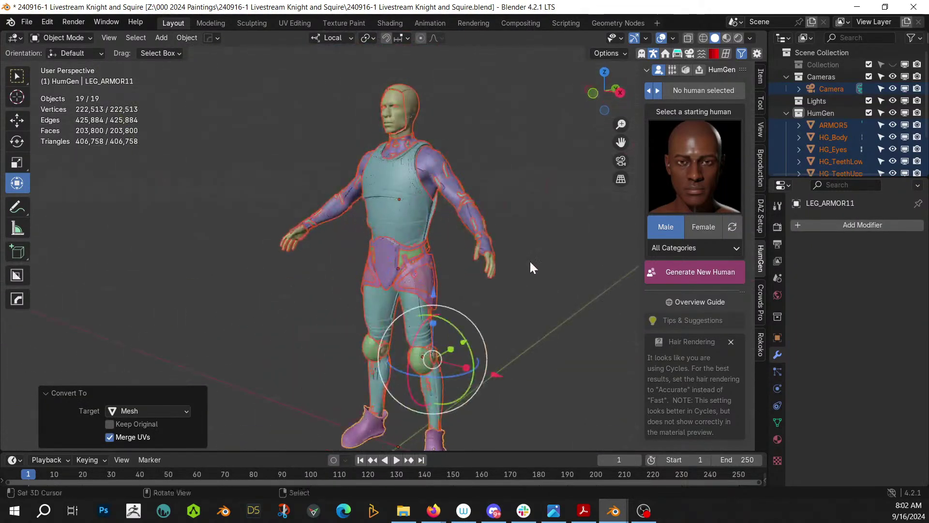
click(512, 338)
Join the eyes and both teeth objects into HG_Body as a single mesh
scroll(512, 338, up, 5)
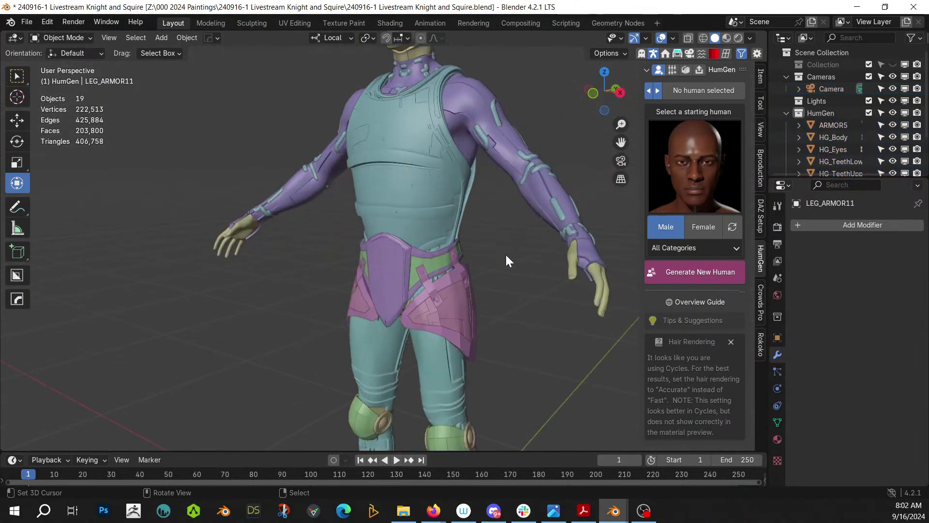
shift+middle_drag(492, 269, 419, 274)
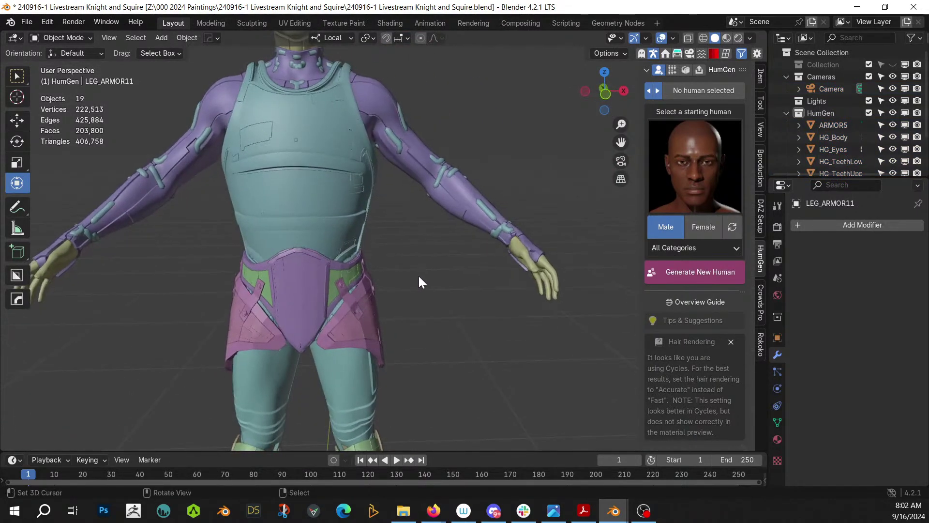
scroll(418, 274, down, 3)
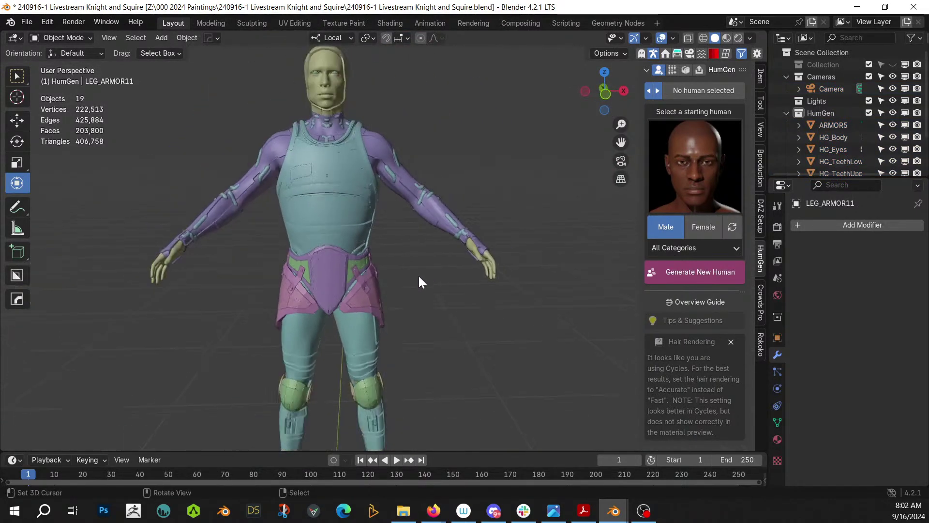
click(854, 137)
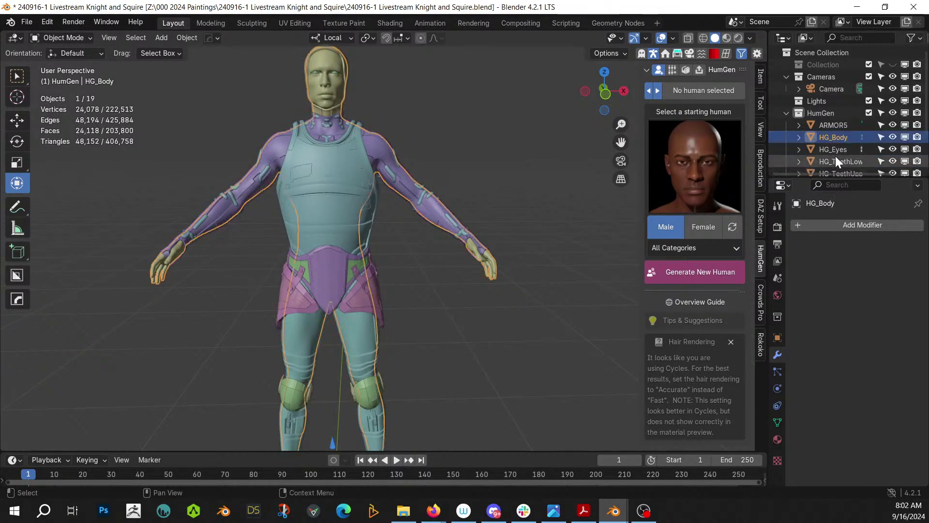
scroll(835, 156, down, 1)
shift+click(844, 148)
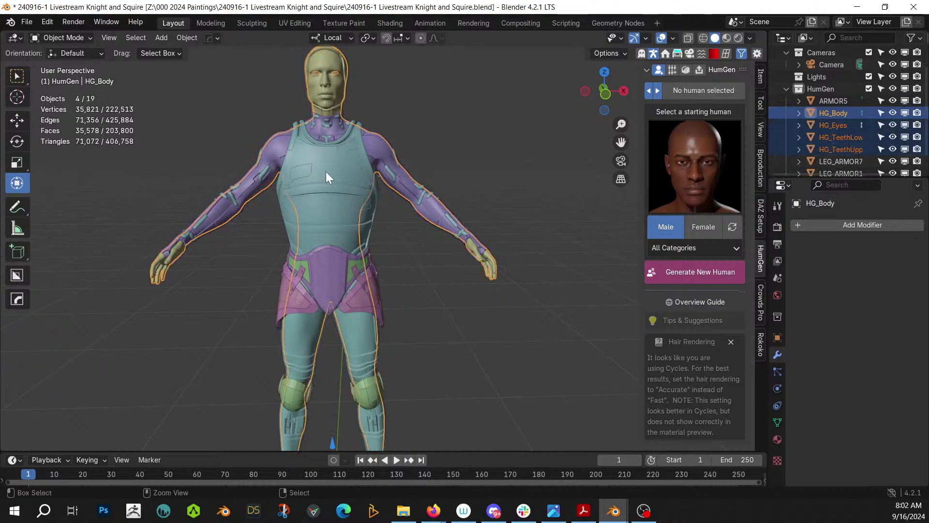
key(ctrl+j)
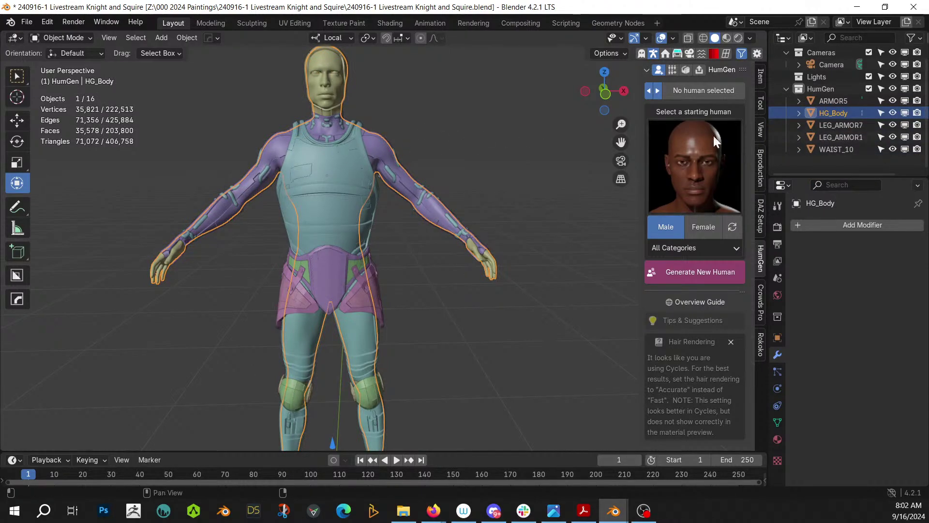
Hide HG_Body and join all the armour pieces into one mesh with the chest panel object active
scroll(868, 124, up, 1)
click(892, 128)
middle_drag(415, 169, 371, 204)
key(a)
shift+click(370, 198)
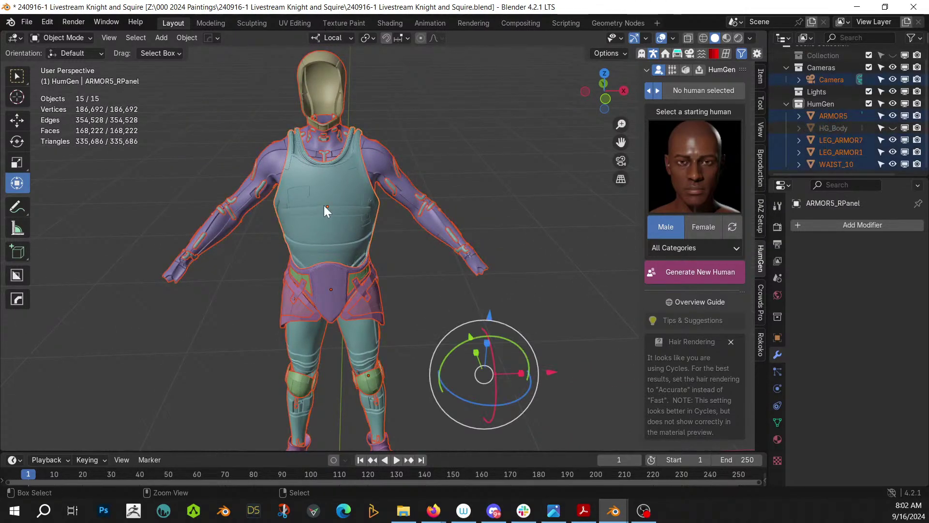
key(ctrl+j)
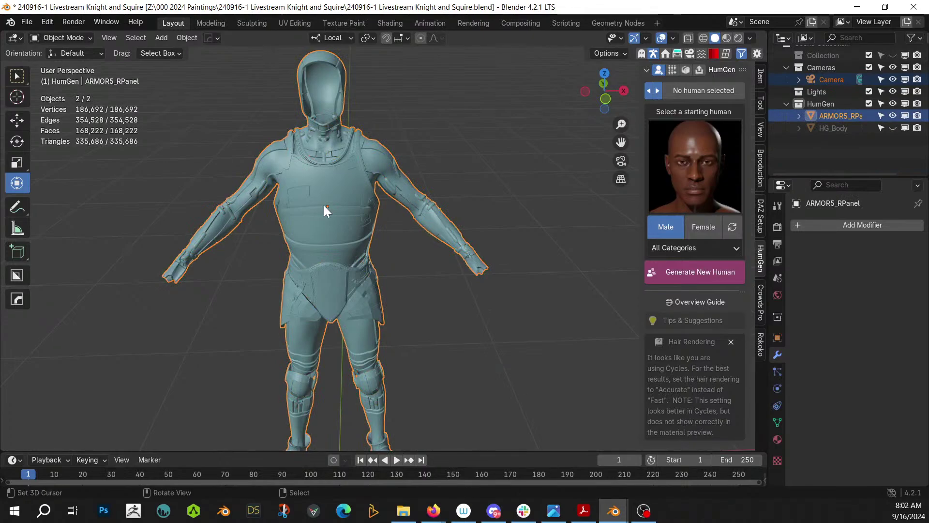
Make HG_Body visible again alongside the joined armour
scroll(821, 142, up, 1)
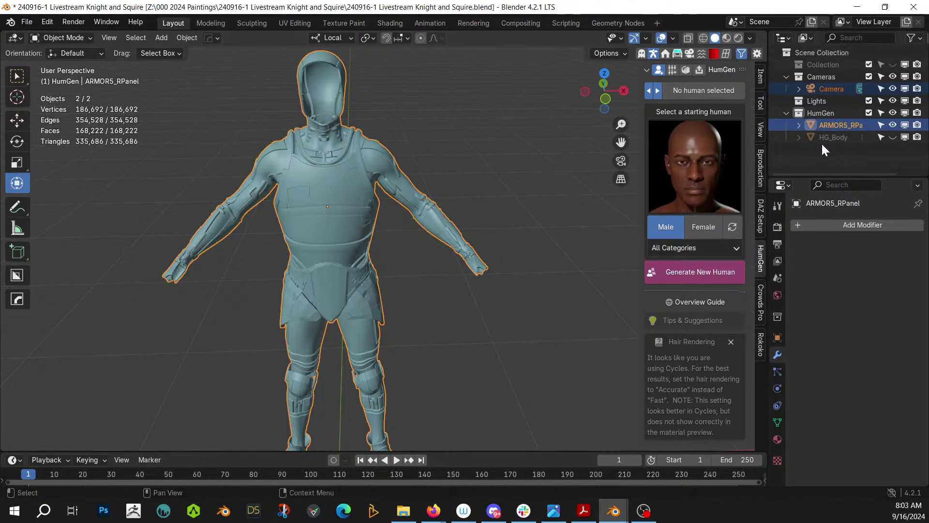
click(892, 137)
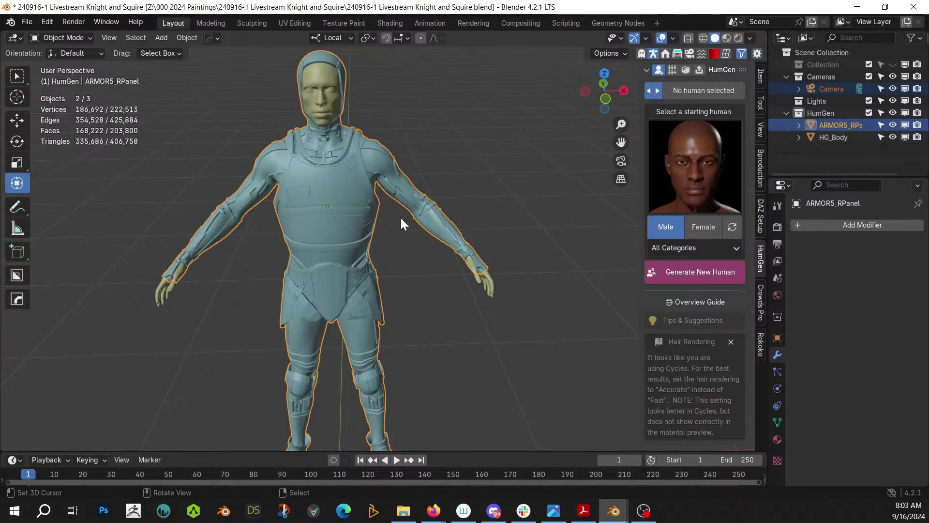
mouse_move(223, 354)
middle_down()
mouse_move(306, 320)
mouse_move(290, 284)
mouse_move(248, 310)
mouse_move(263, 340)
mouse_move(237, 362)
middle_up()
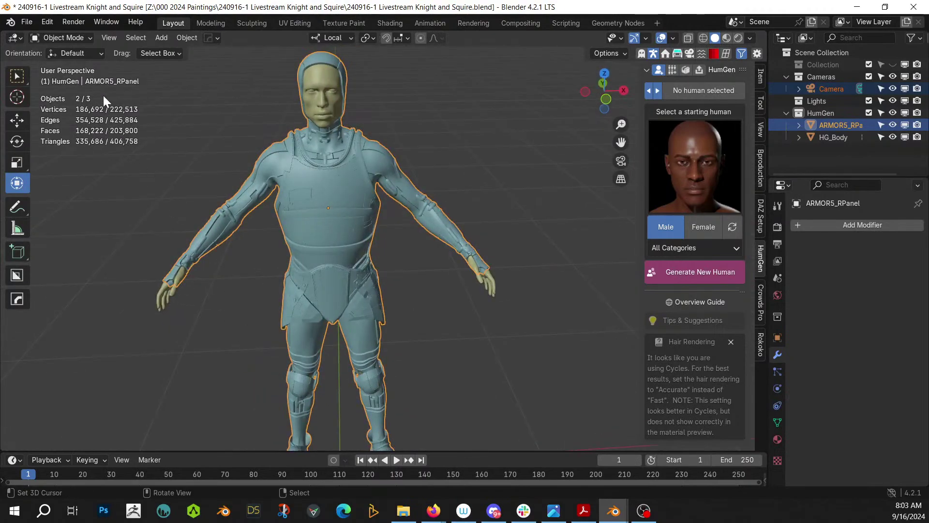
Begin appending data from the 240913-1 Livestream Shrine.blend file in the 000 2024 Paintings folder
key(F4)
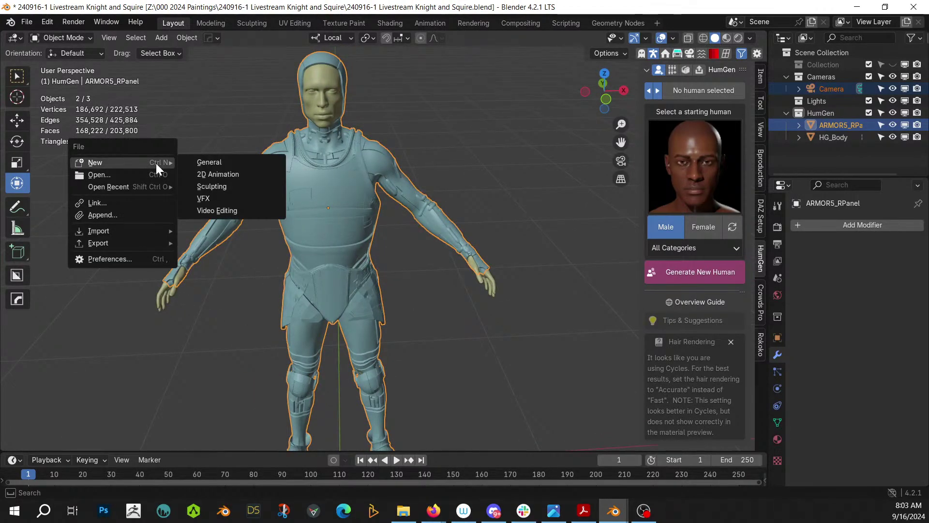
click(118, 215)
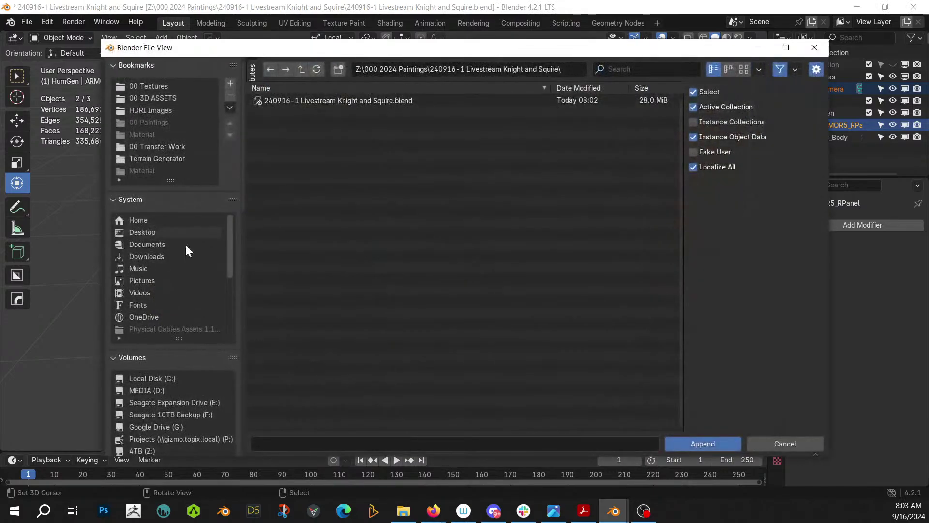
click(298, 70)
click(338, 88)
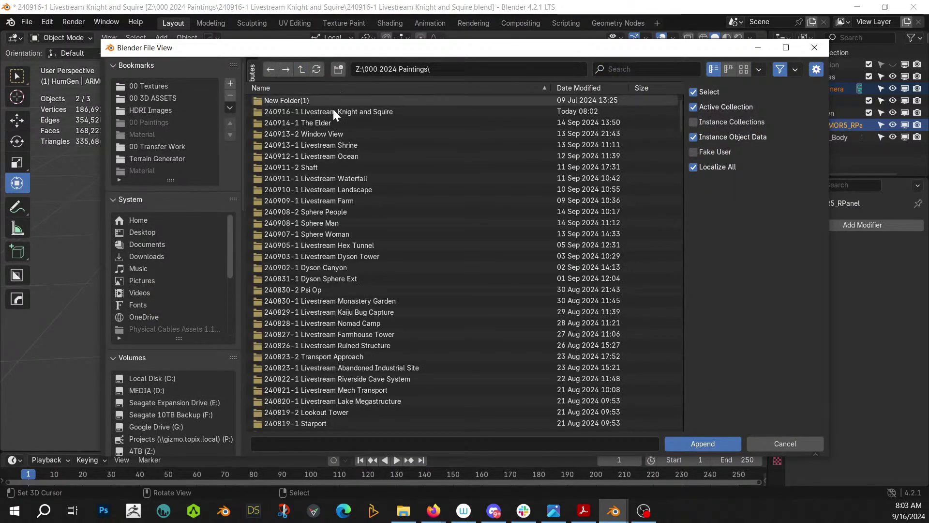
click(359, 147)
click(307, 101)
double_click(307, 101)
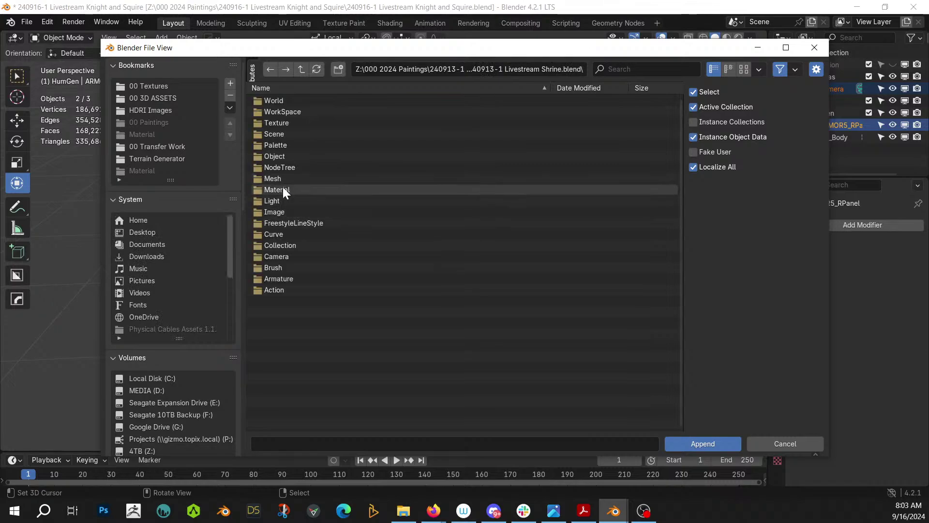
Filter the file's materials by "arm" and append the Black Armor material to the scene
click(283, 189)
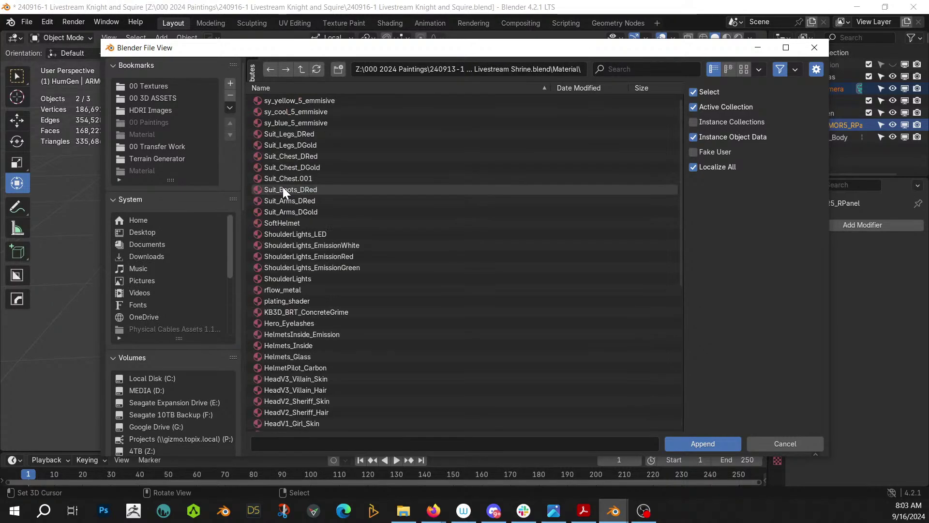
click(653, 72)
text(arm)
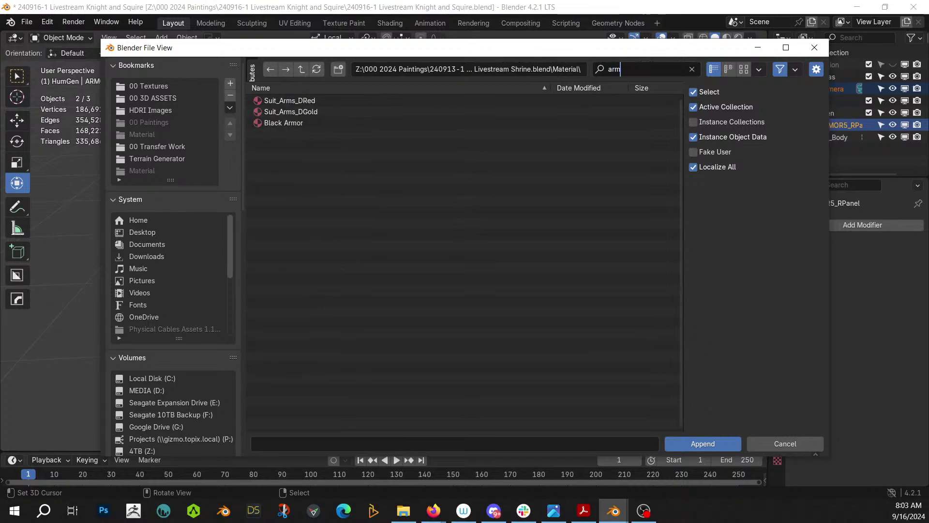
double_click(297, 123)
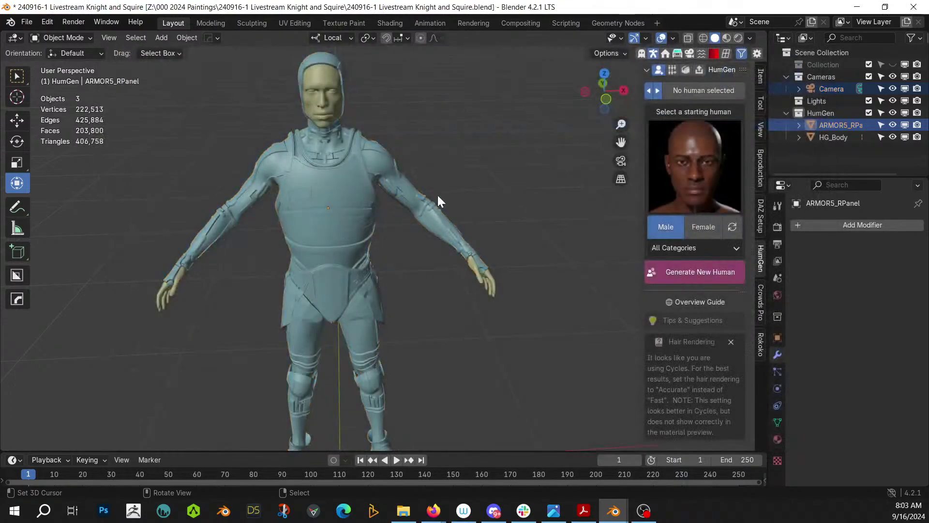
Select the joined armour mesh and remove all of its existing material slots
click(777, 439)
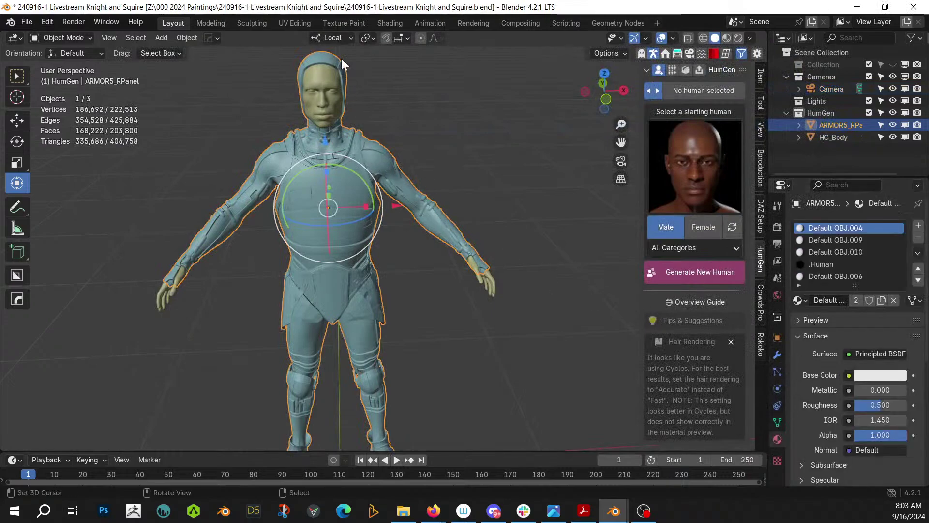
click(918, 252)
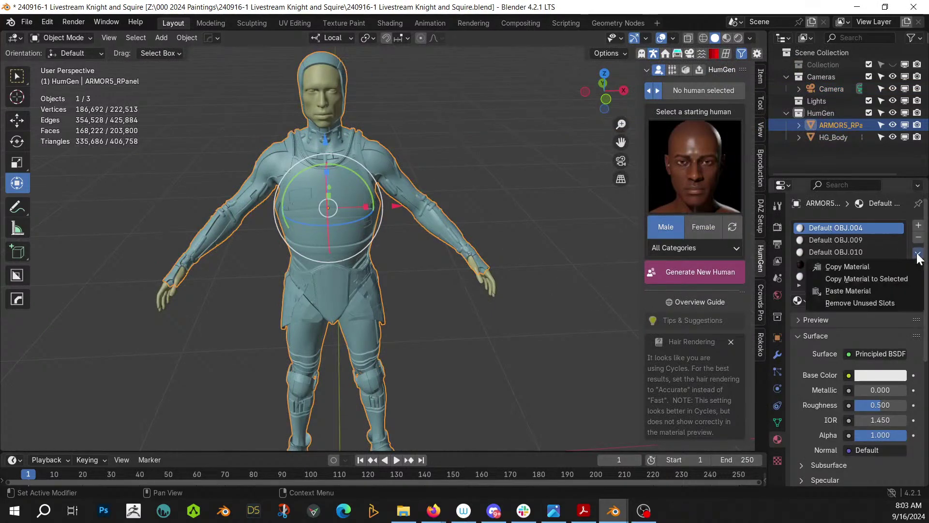
click(918, 252)
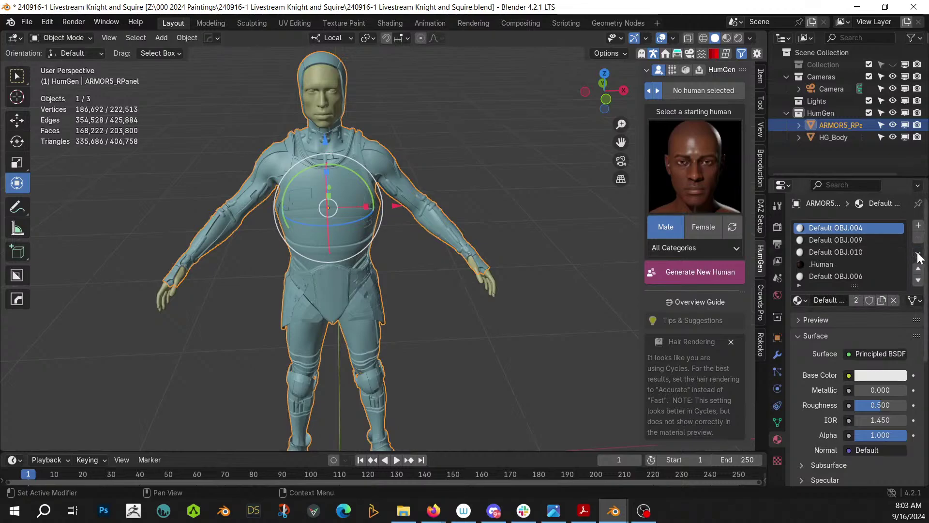
click(918, 252)
click(864, 300)
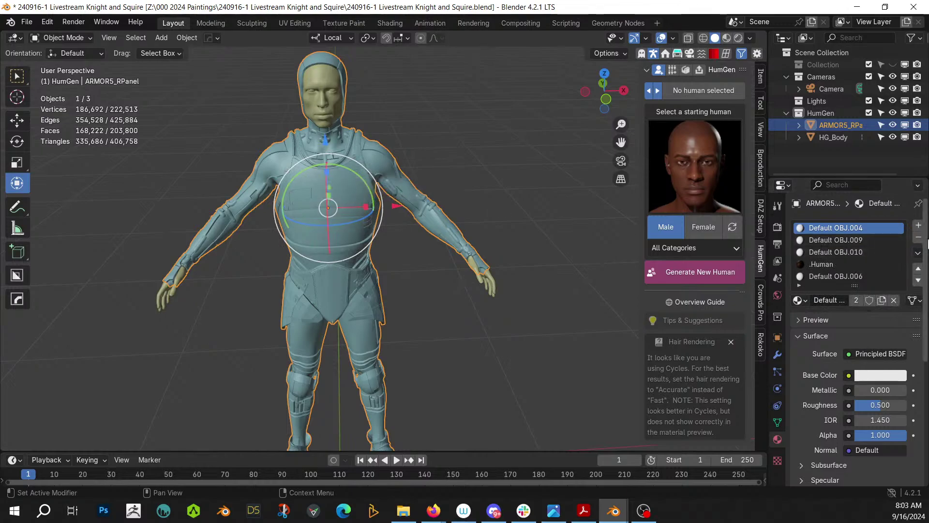
click(918, 238)
click(919, 238)
click(919, 238)
click(919, 238)
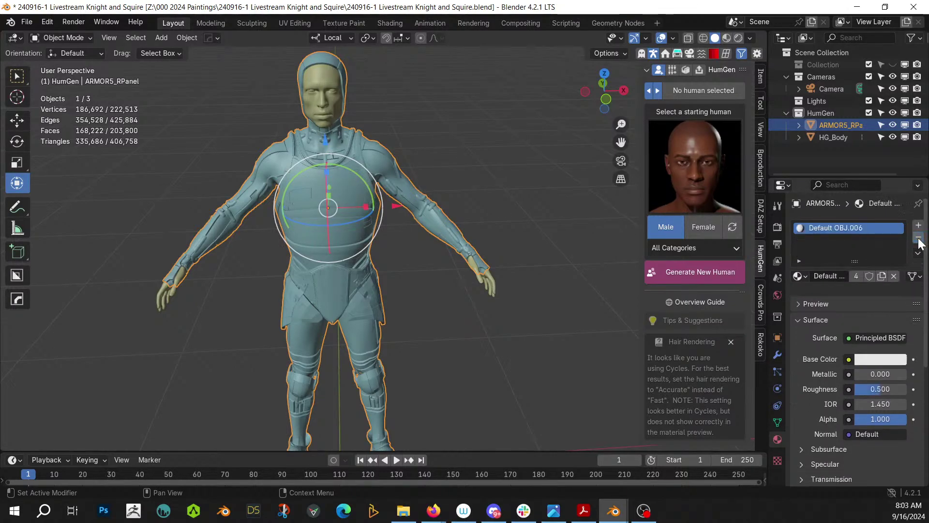
click(918, 238)
Assign the Black Armor material to the armour mesh and rename it White Armor
click(855, 276)
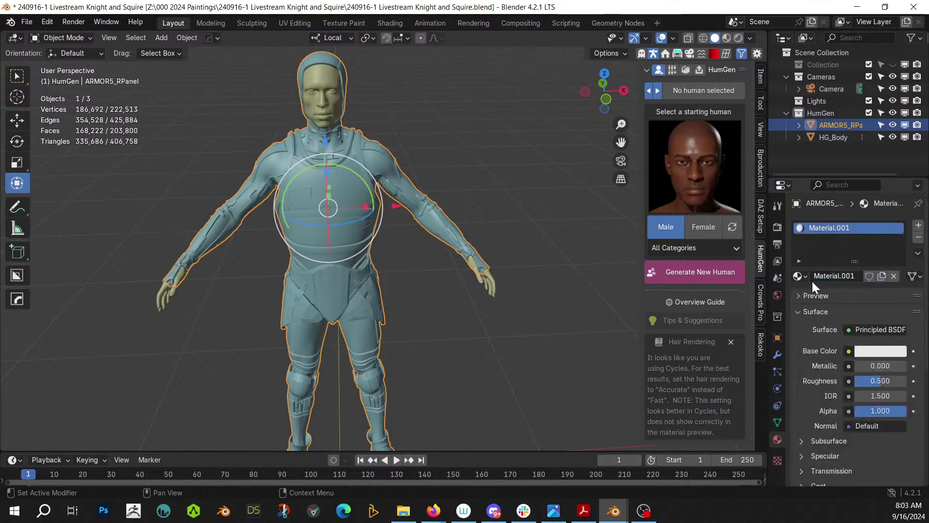
click(799, 276)
click(704, 294)
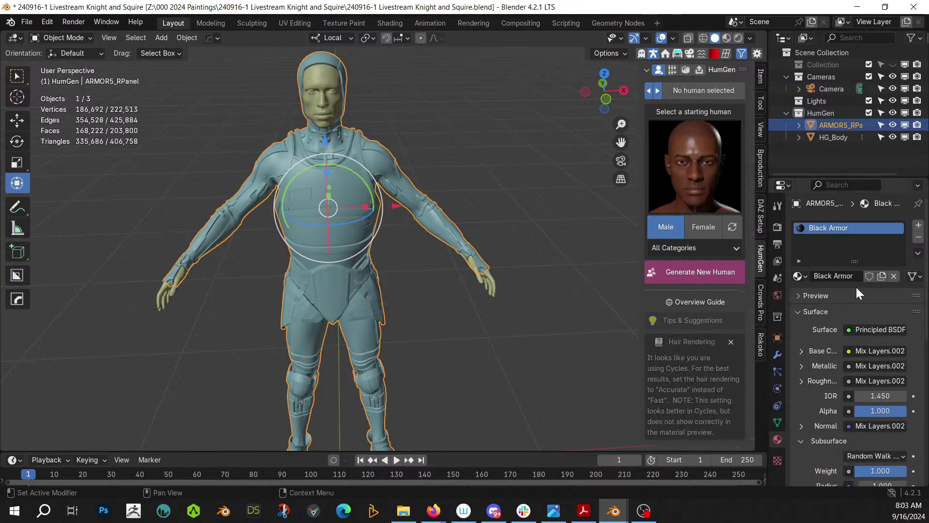
text(White)
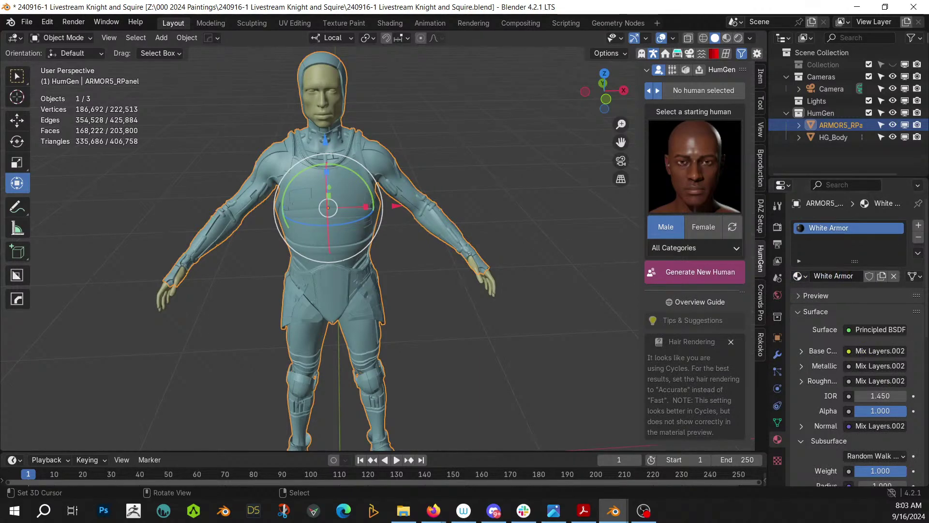
Isolate the armour in local view, then open the White Armor node tree in the Shading workspace with an enlarged node editor
key(KP_Divide)
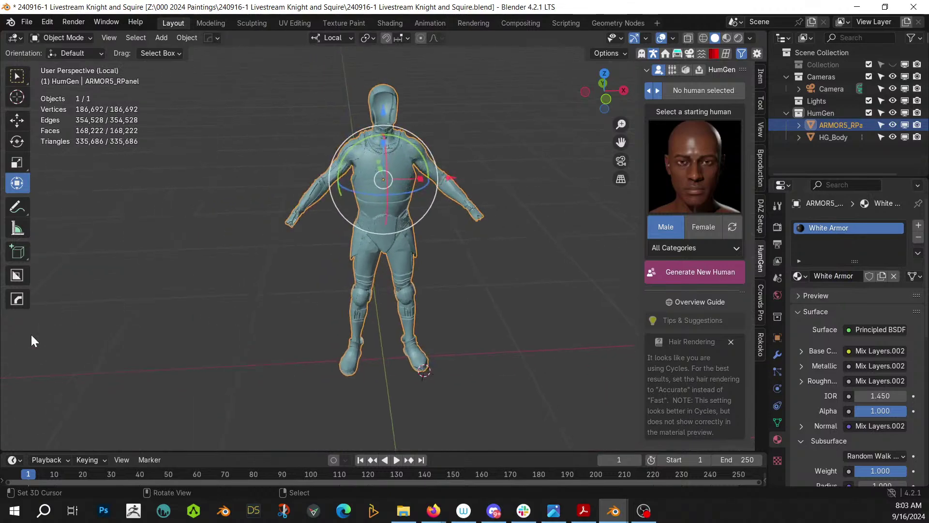
click(390, 24)
middle_drag(448, 337, 259, 461)
scroll(333, 429, down, 4)
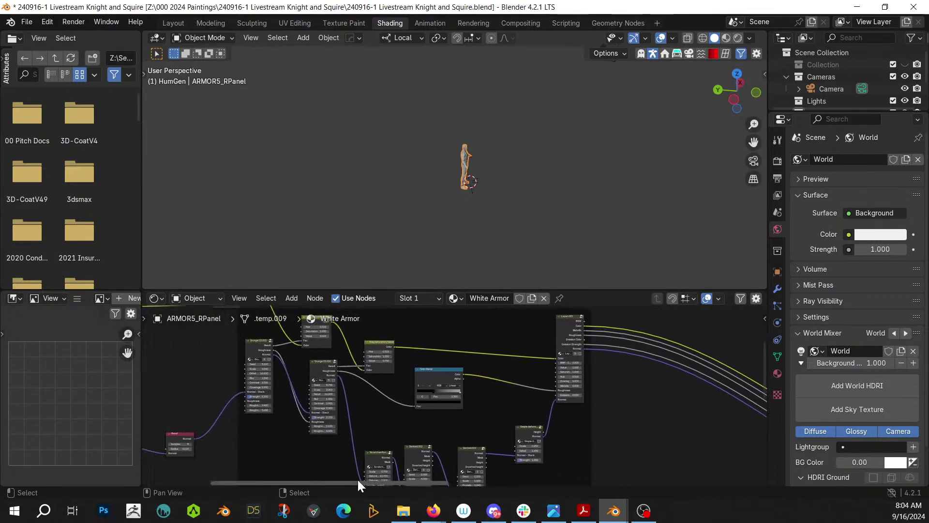
scroll(365, 452, up, 3)
middle_drag(291, 412, 713, 441)
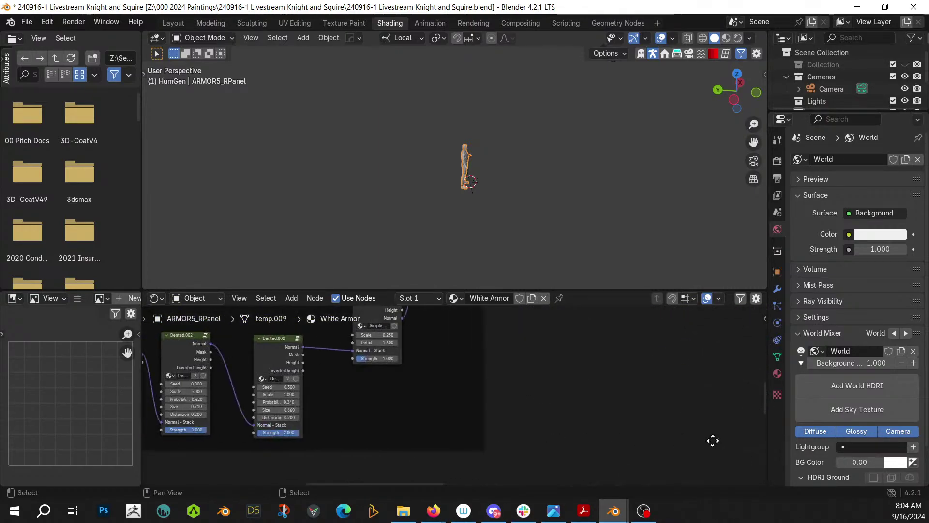
drag(446, 290, 419, 120)
Cut the link between the Color Attribute node and the Mix node's B input in the White Armor material
middle_drag(464, 192, 170, 281)
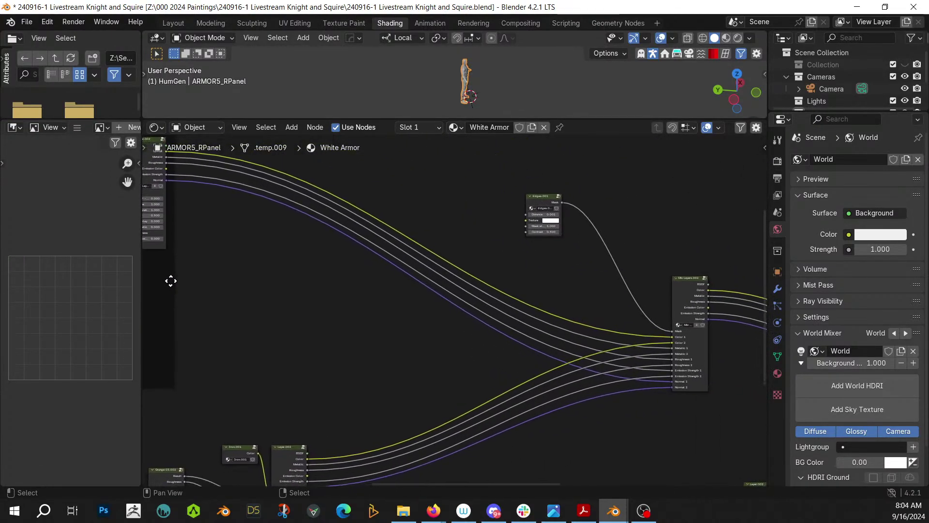
middle_drag(221, 297, 425, 386)
scroll(404, 360, up, 7)
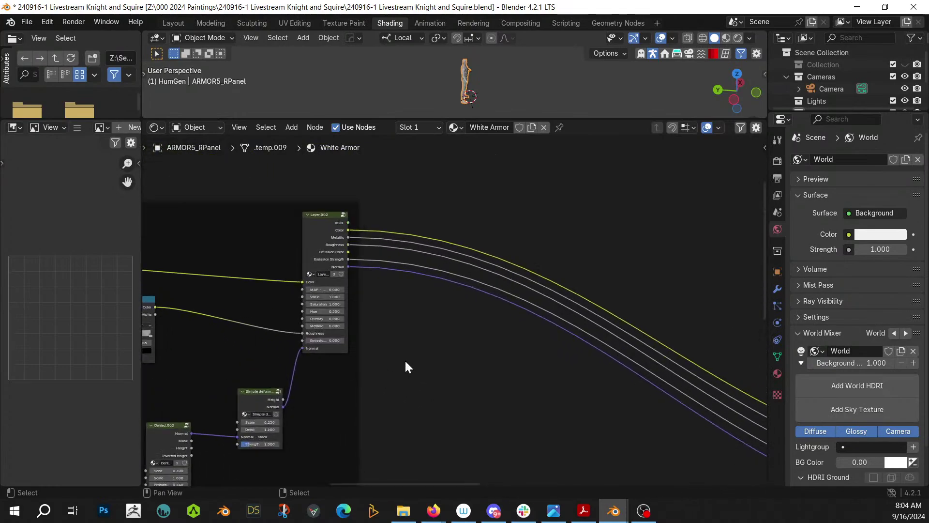
middle_drag(335, 319, 179, 390)
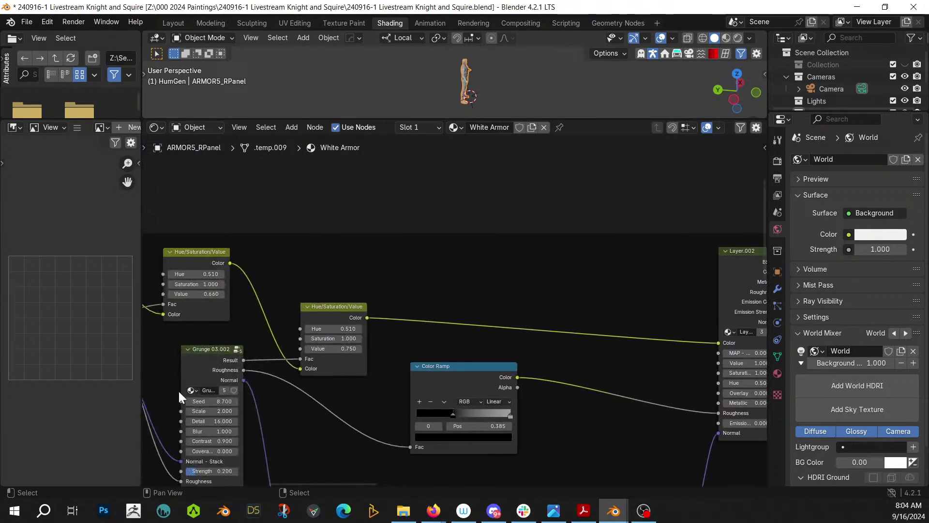
middle_drag(307, 344, 188, 477)
scroll(199, 472, up, 1)
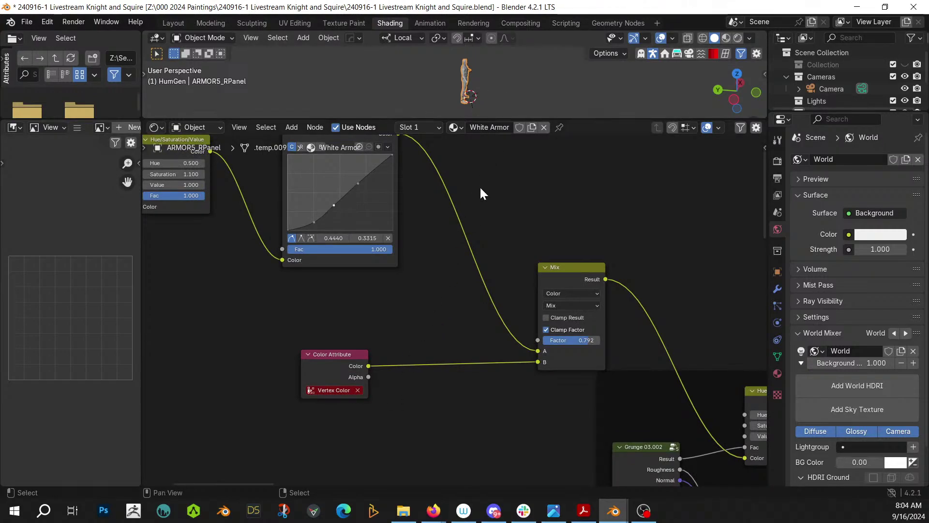
ctrl+right_drag(427, 360, 459, 415)
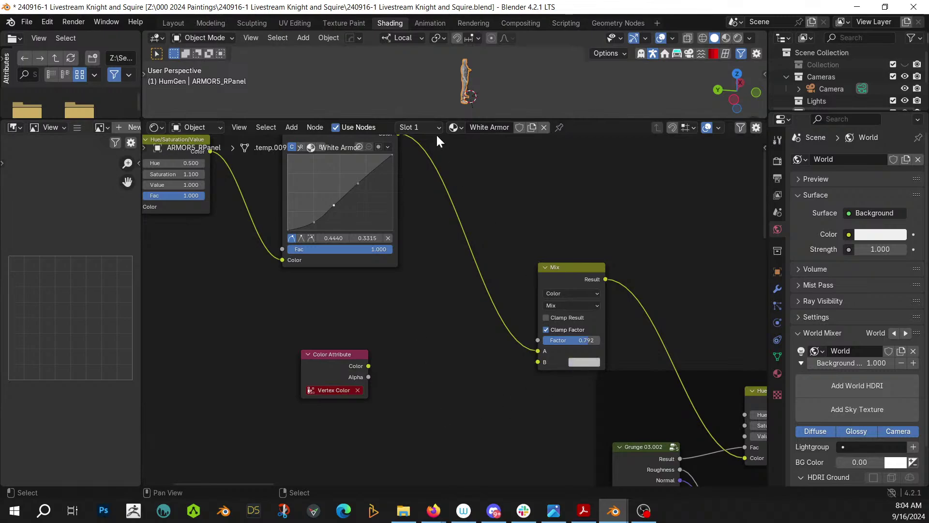
Enlarge the Shading workspace's 3D viewport, frame the armour in it and switch to rendered shading
drag(450, 116, 450, 334)
key(KP_Decimal)
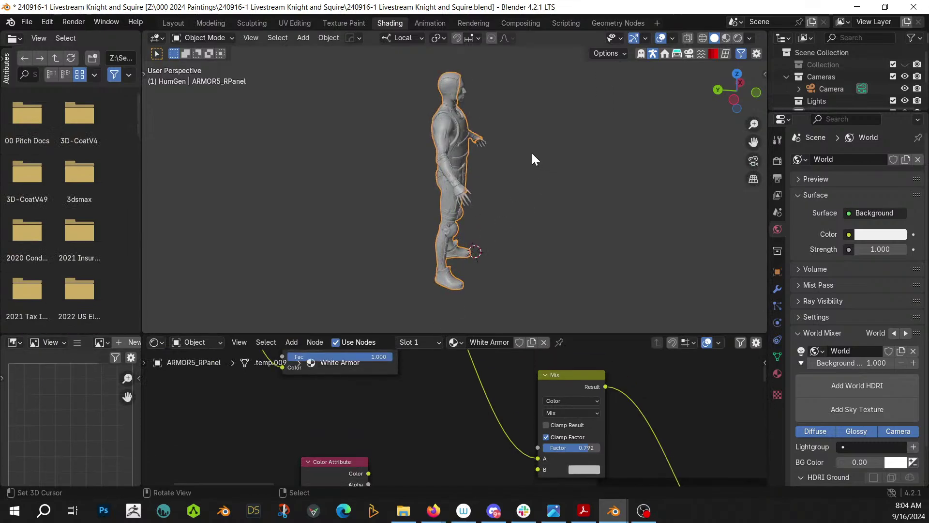
key(z)
key(r)
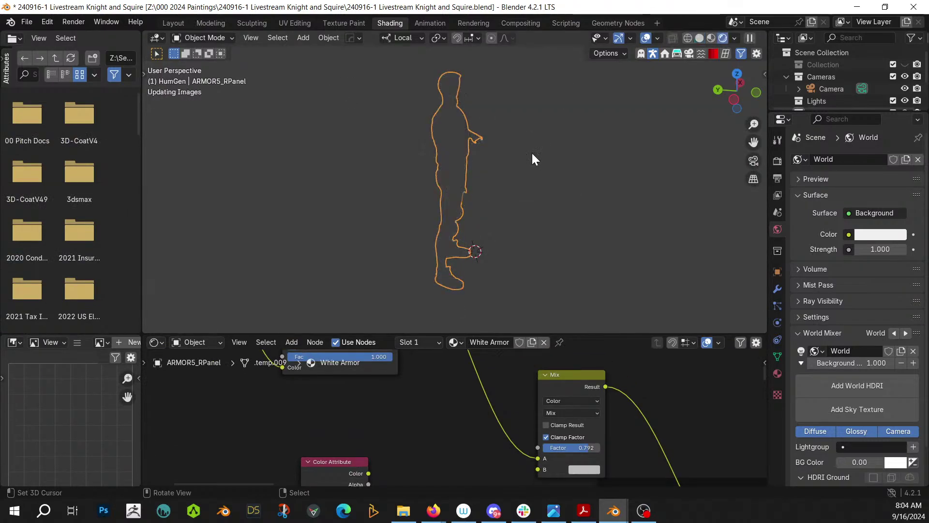
Examine the rendered White Armor material on the torso, arms, waist, neck and helmet from several angles
scroll(524, 169, up, 3)
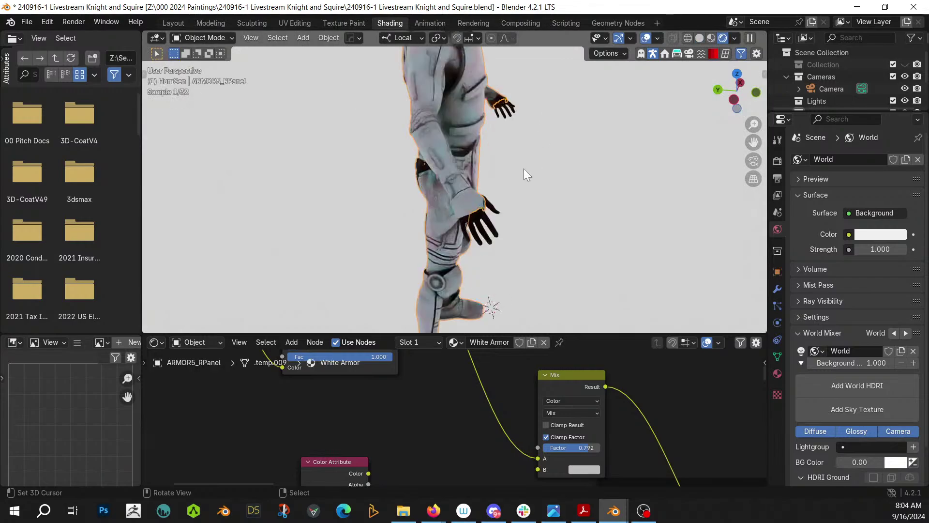
middle_drag(524, 168, 481, 170)
scroll(468, 208, up, 4)
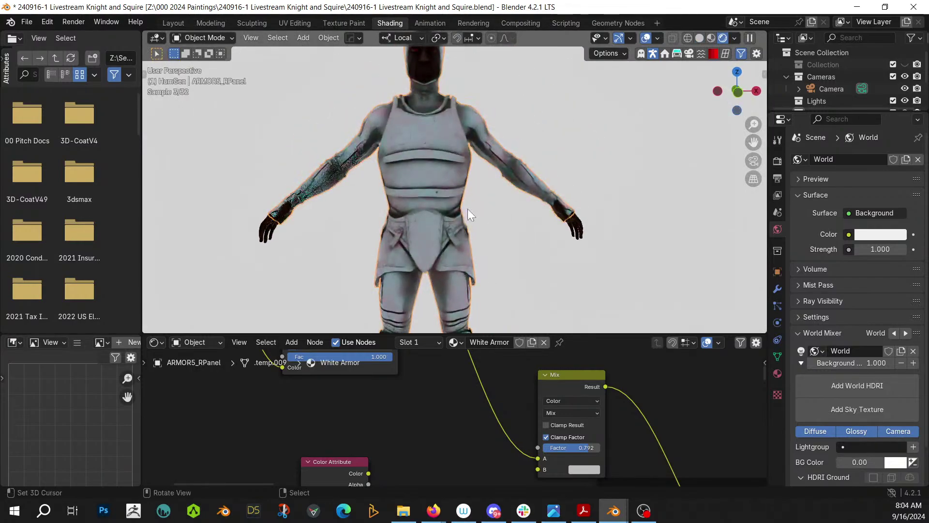
middle_drag(470, 207, 519, 214)
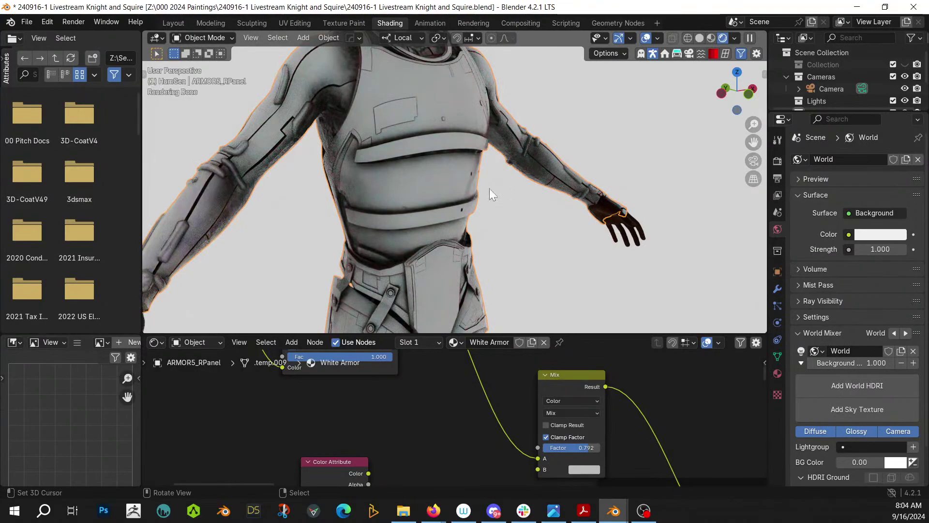
scroll(489, 188, down, 4)
middle_drag(487, 186, 496, 170)
scroll(498, 174, up, 3)
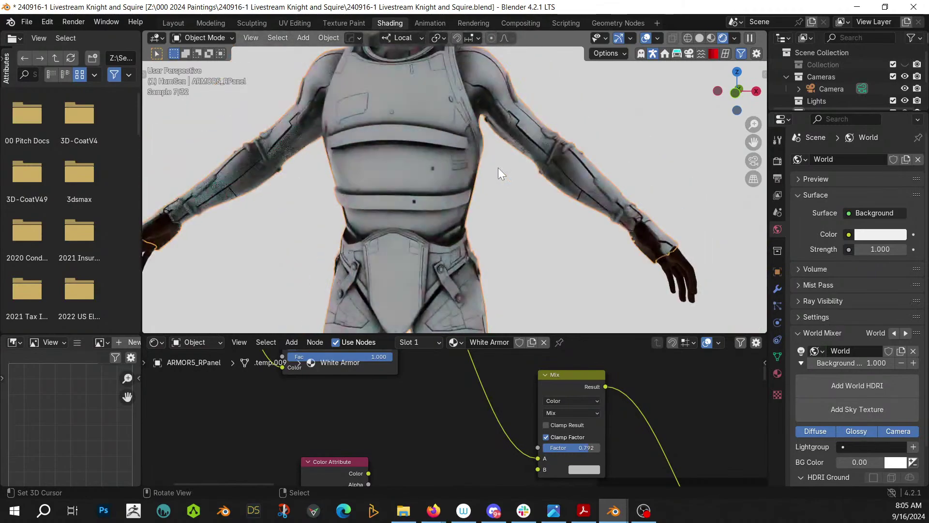
middle_drag(456, 211, 504, 218)
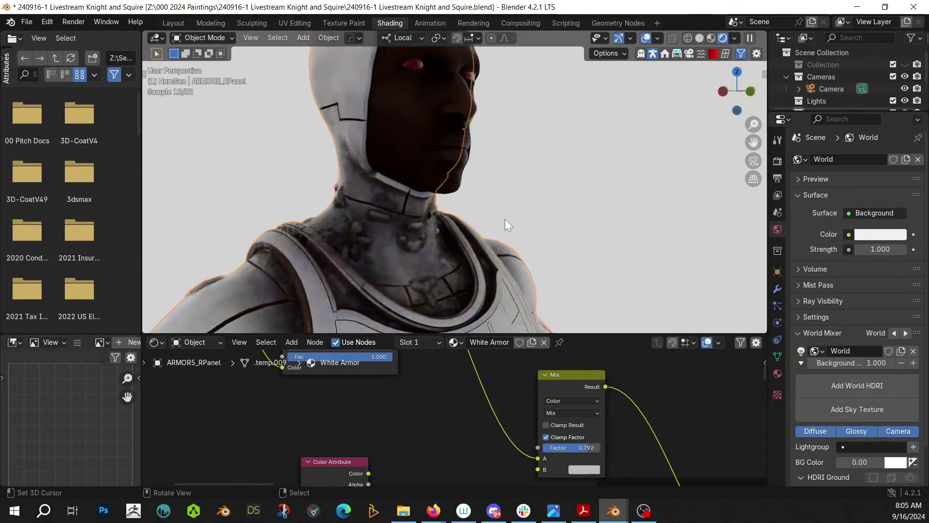
Return to the Layout workspace and exit local view to show the body together with the armour
click(172, 20)
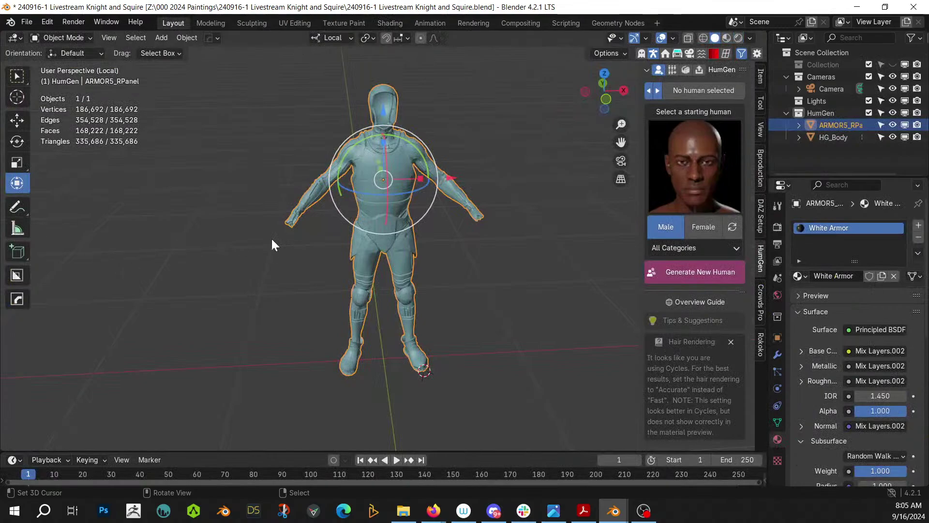
key(KP_Divide)
middle_drag(283, 240, 378, 228)
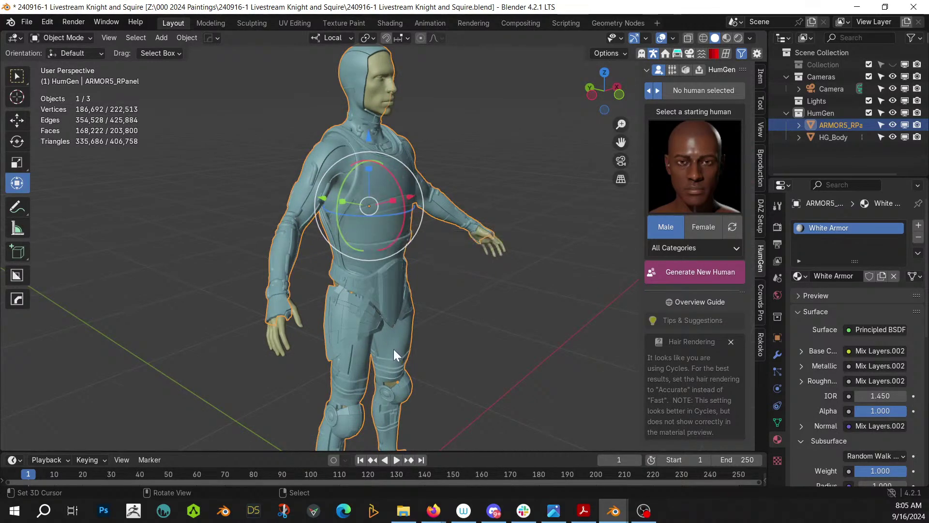
middle_drag(393, 349, 341, 35)
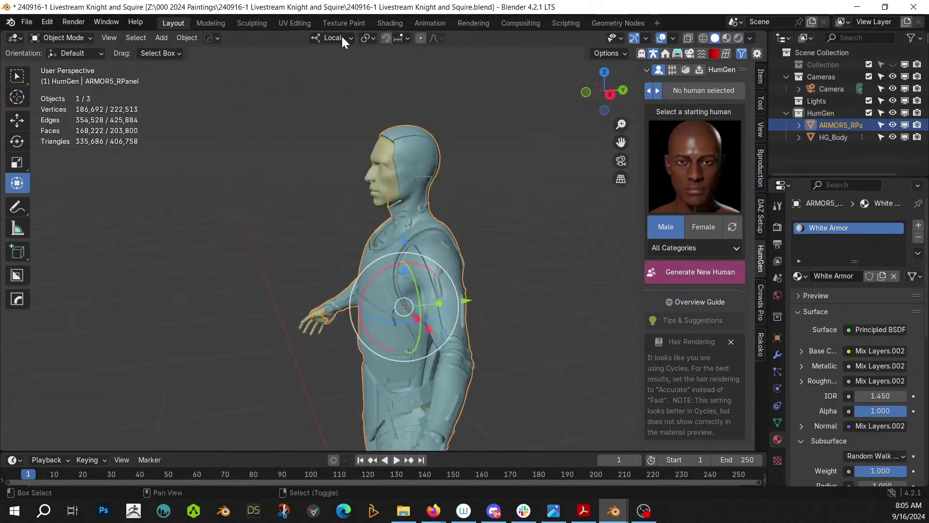
middle_drag(530, 169, 419, 247)
Isolate HG_Body in local view and, in Edit Mode, hide all its unselected faces
click(394, 289)
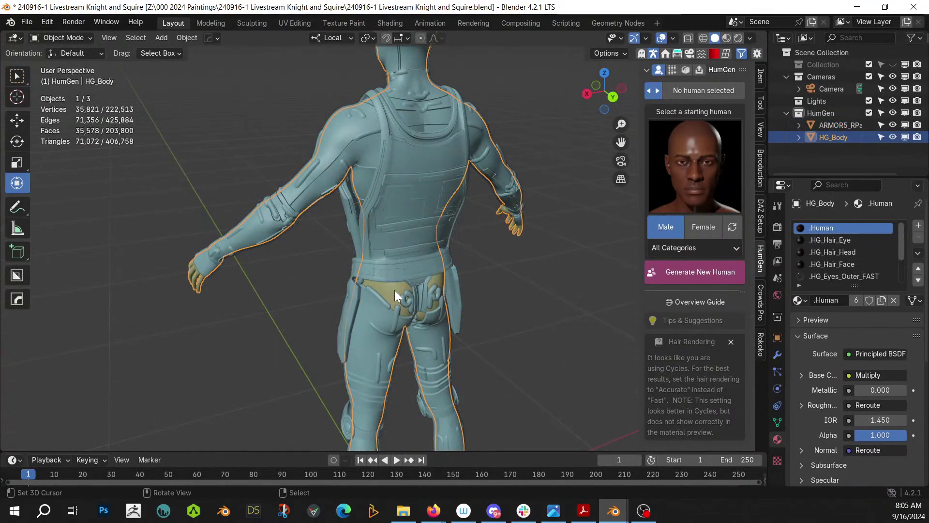
key(KP_Divide)
key(Tab)
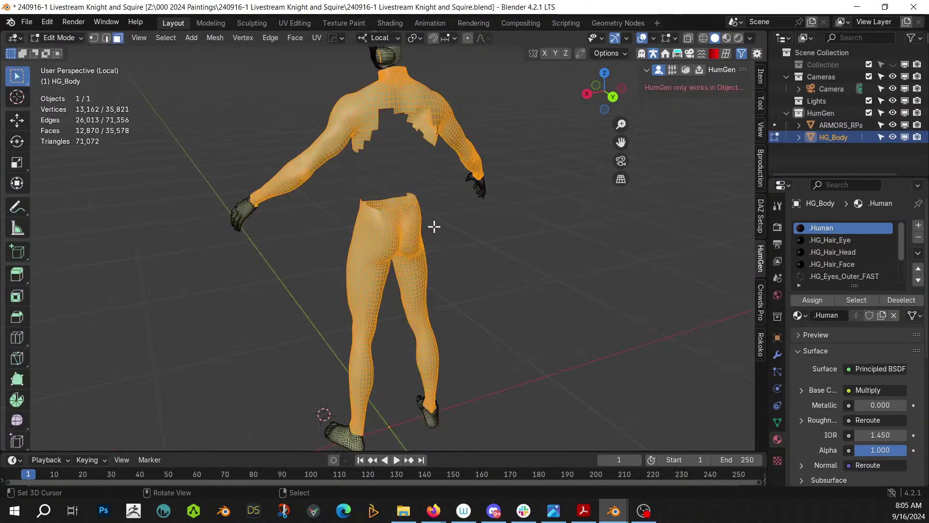
middle_drag(434, 226, 513, 310)
scroll(463, 278, up, 3)
middle_drag(462, 278, 464, 195)
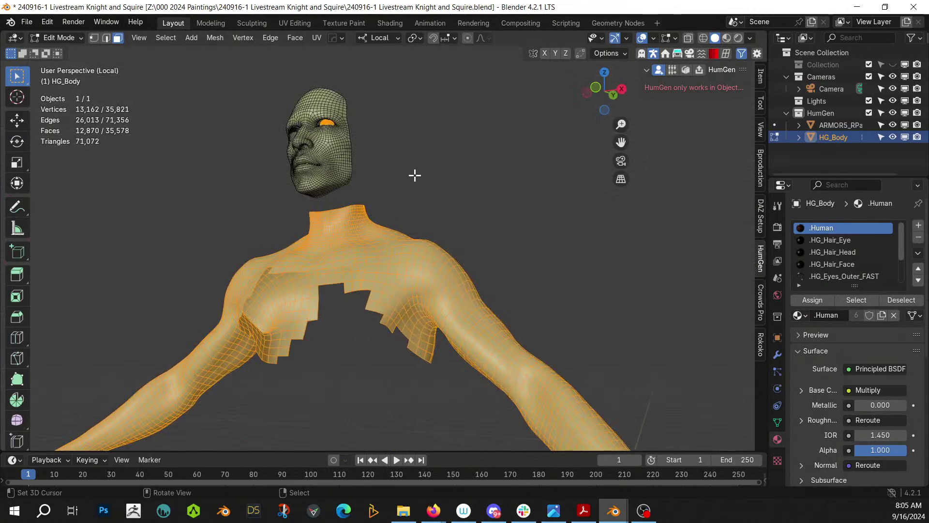
key(shift+h)
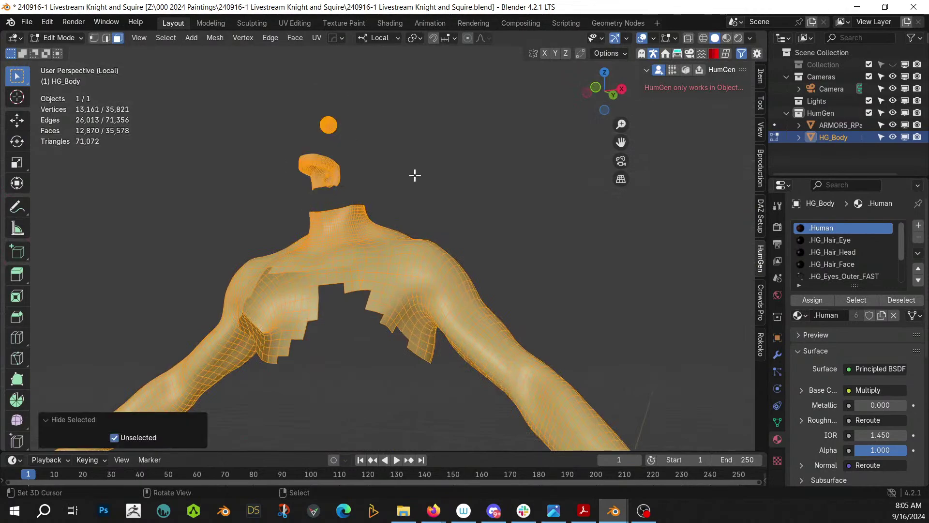
With X-ray on, hide the eye and inner-mouth geometry above the neck of the body mesh
key(alt+a)
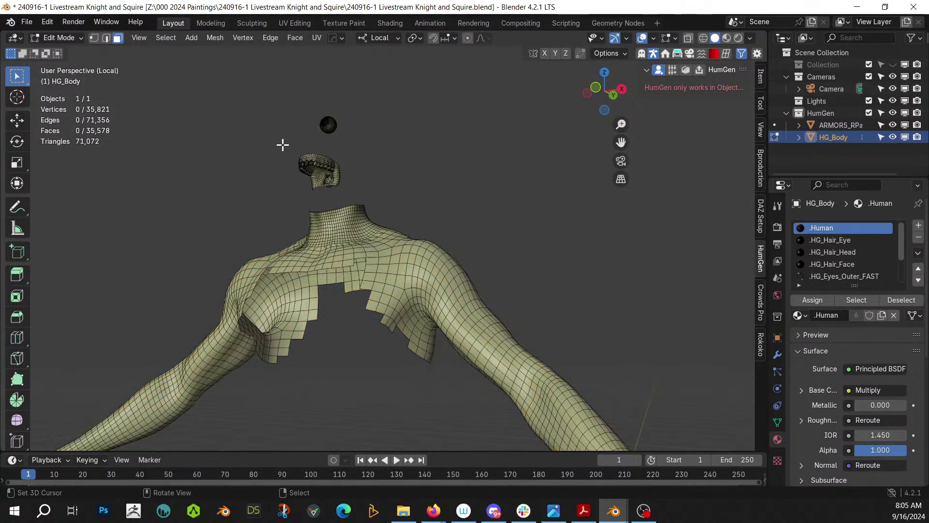
key(alt+z)
key(b)
drag(255, 69, 378, 193)
key(h)
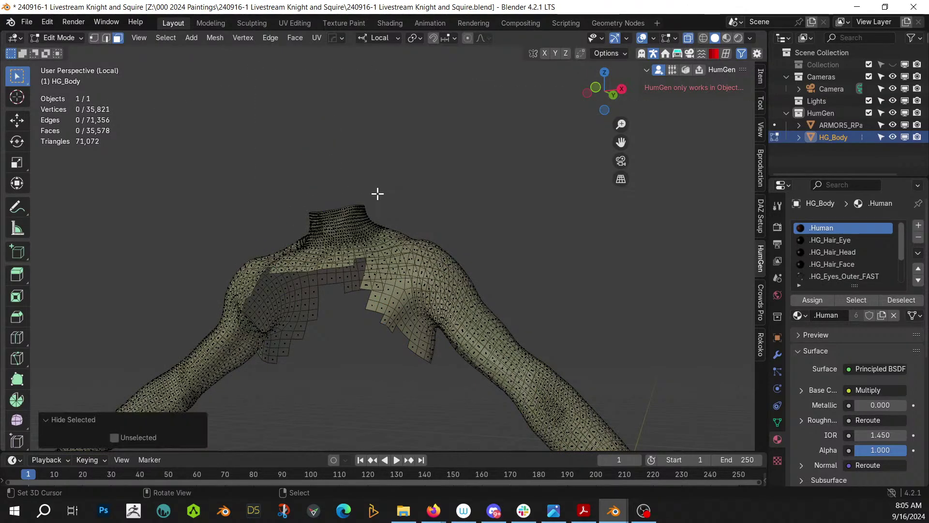
Select all the visible body faces and assign them the White Armor material in a new material slot
key(Tab)
key(Tab)
middle_drag(393, 239, 295, 290)
key(a)
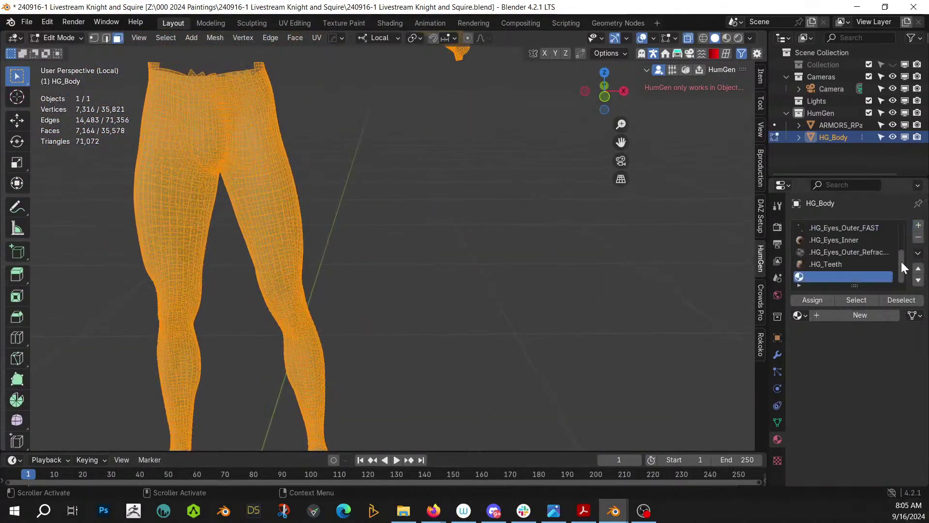
click(918, 225)
click(803, 315)
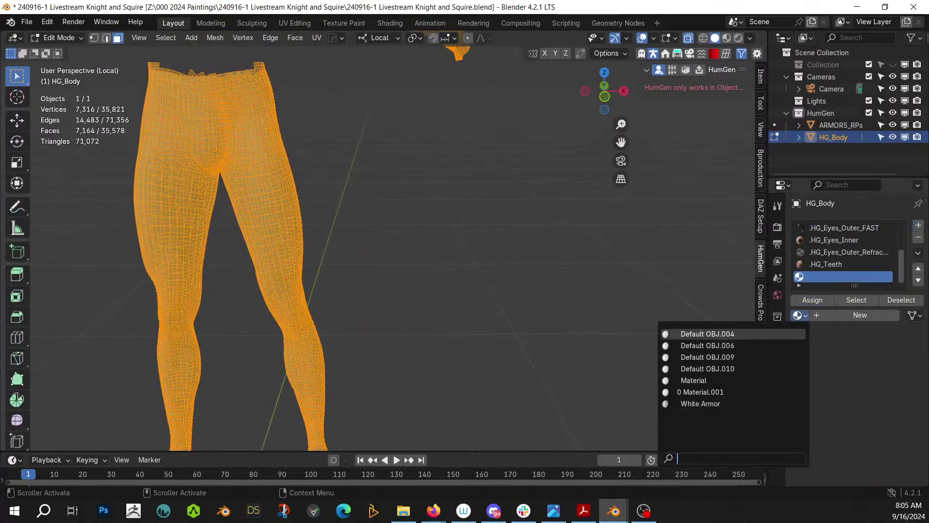
click(688, 404)
Switch to rendered shading, return to Object Mode and exit local view to show the body with the armour
key(z)
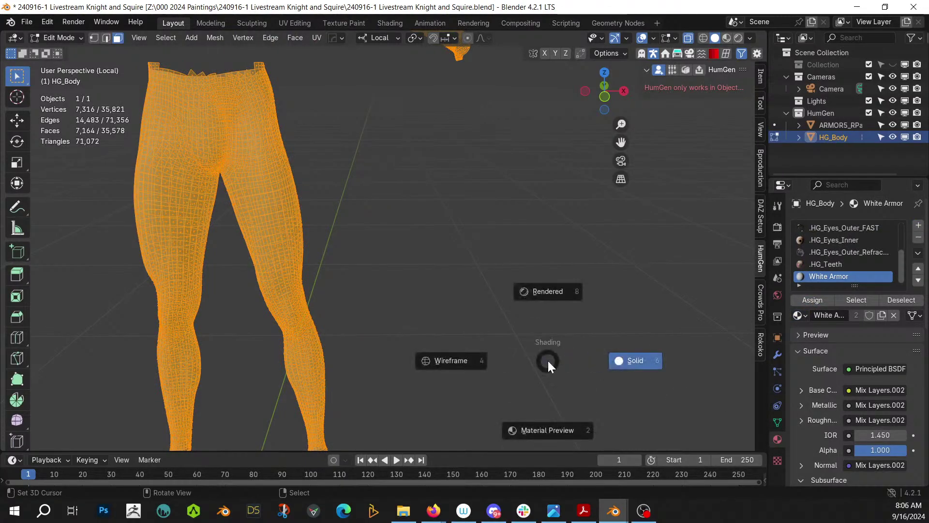
key(8)
key(Tab)
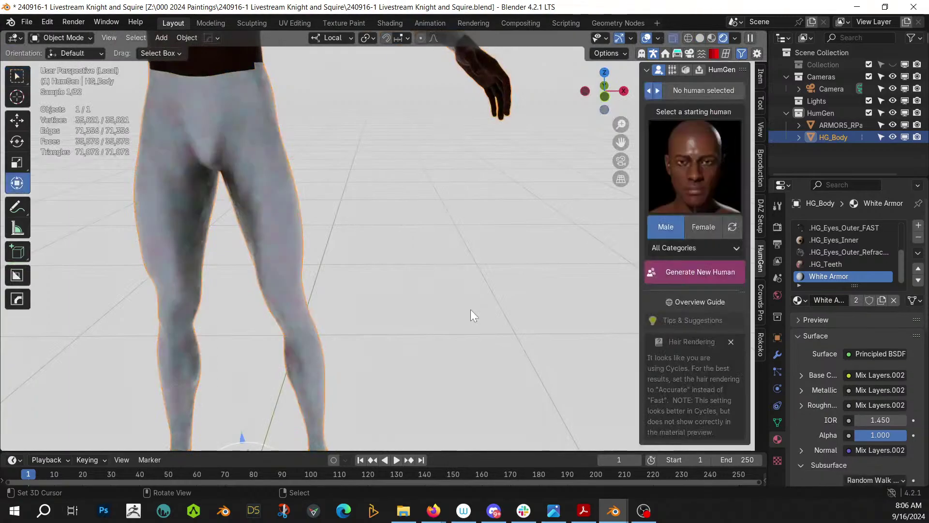
scroll(472, 309, down, 3)
key(KP_Divide)
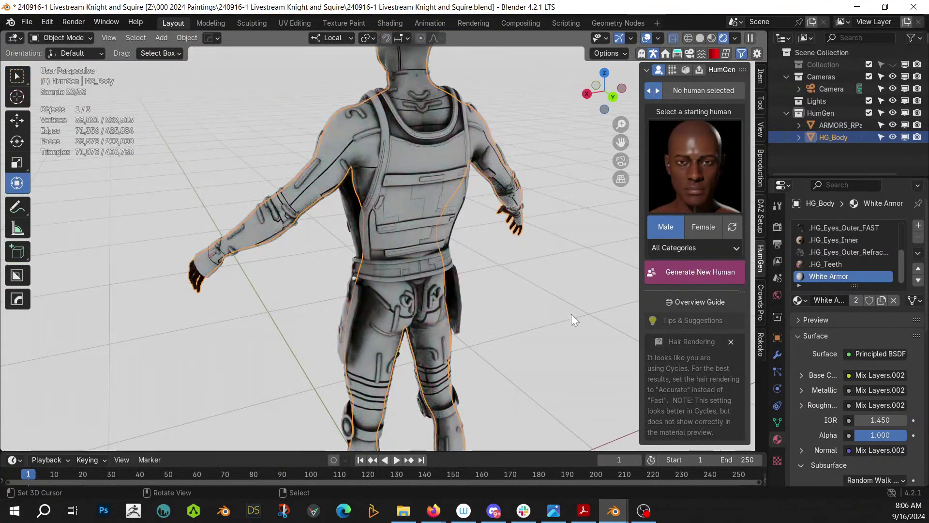
Examine the rendered knight's torso, arms, head and full figure for how the body blends with the armour
middle_drag(571, 315, 248, 294)
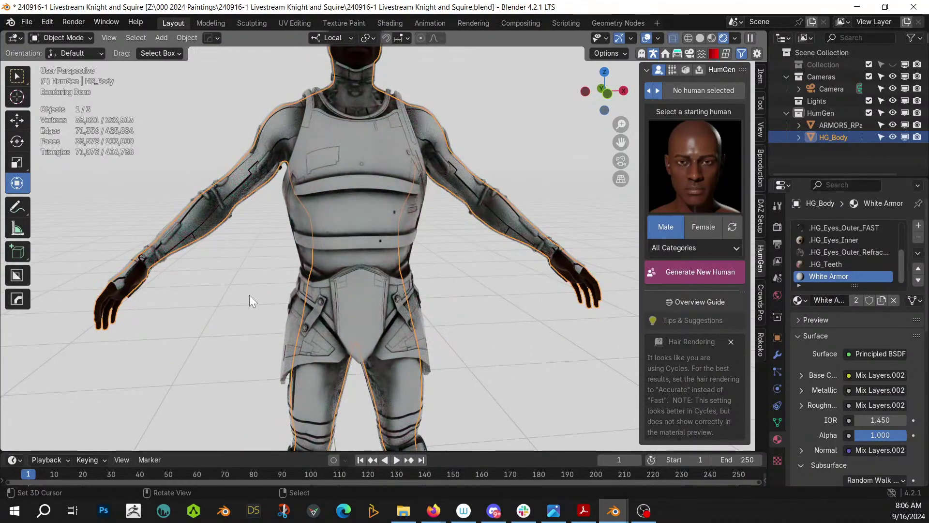
shift+middle_drag(331, 226, 294, 371)
scroll(358, 335, up, 3)
middle_drag(358, 335, 245, 208)
scroll(310, 225, down, 5)
scroll(306, 242, down, 3)
scroll(194, 201, down, 3)
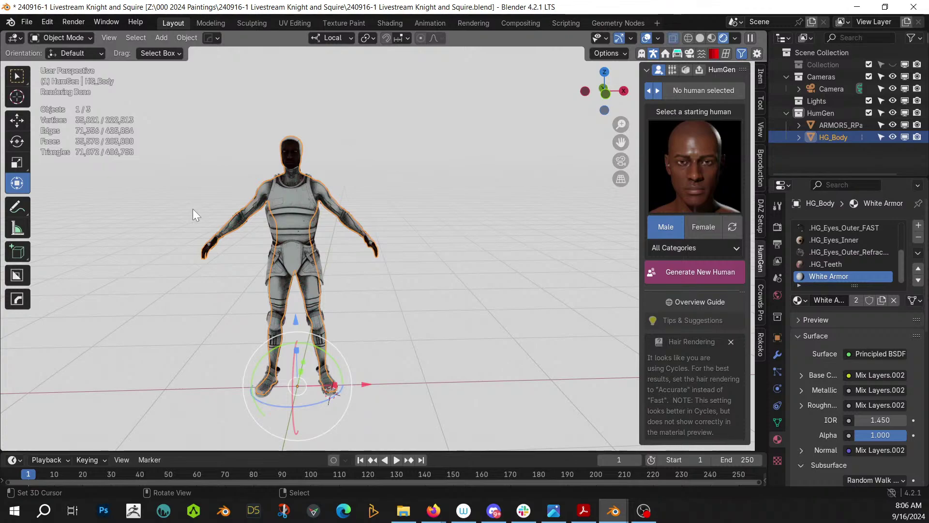
middle_drag(339, 340, 352, 326)
Show the knight in front orthographic view with solid shading, X-ray off and nothing selected
key(KP_1)
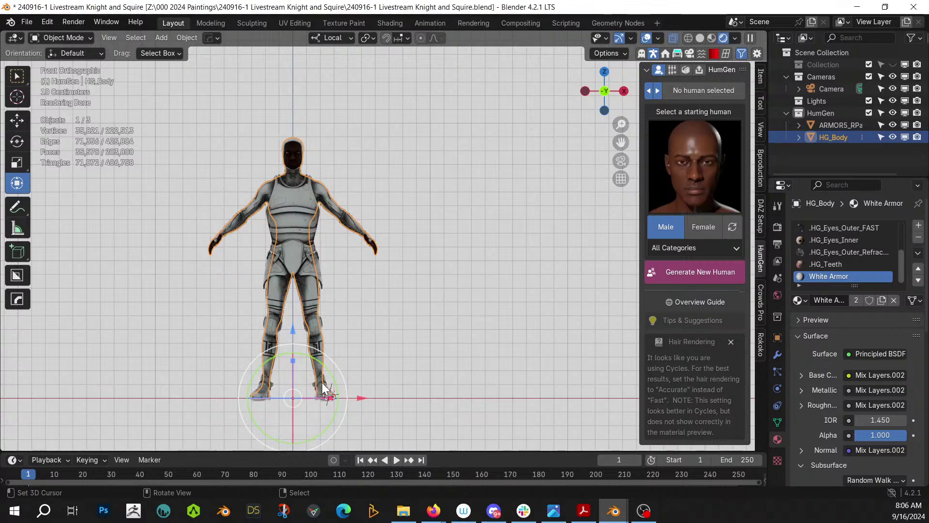
key(z)
key(6)
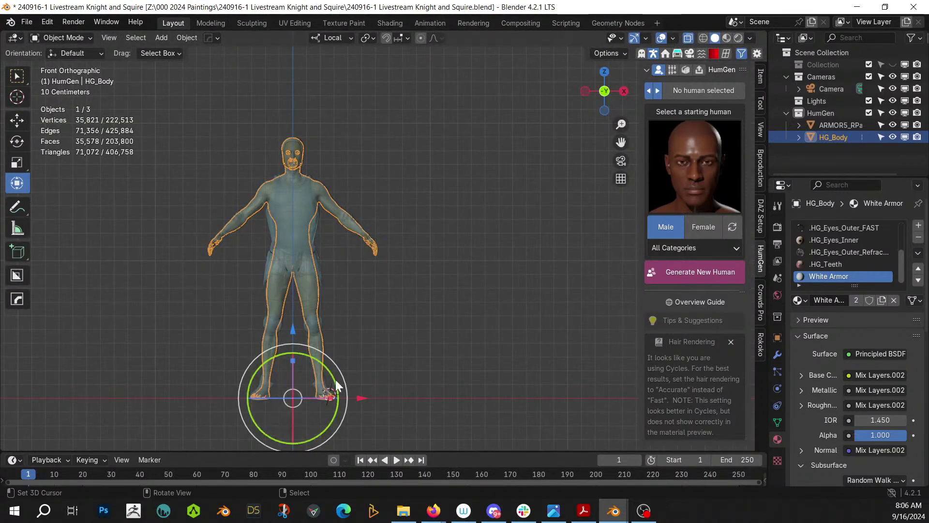
click(442, 261)
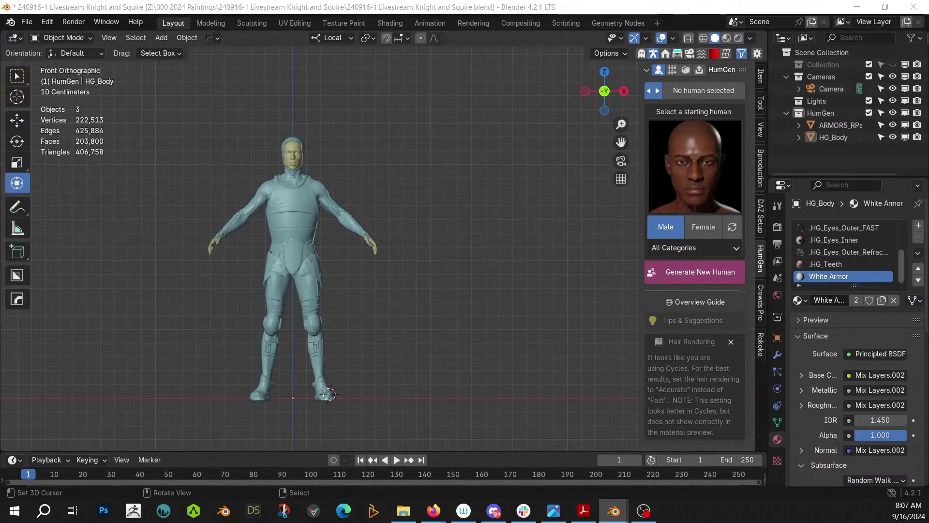
Add goblin asset 18 beside the knight, scaled by about 2.54, and stand it on the ground line
drag(502, 387, 441, 396)
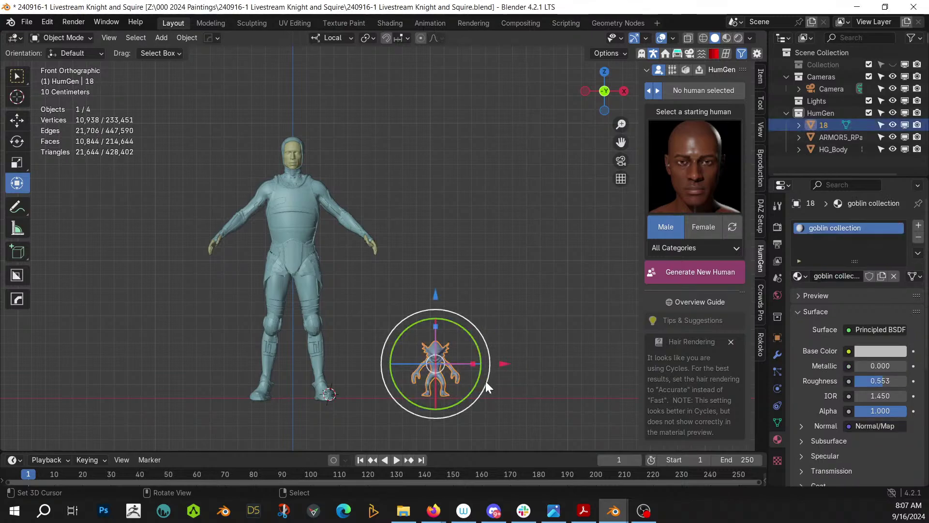
key(s)
click(594, 378)
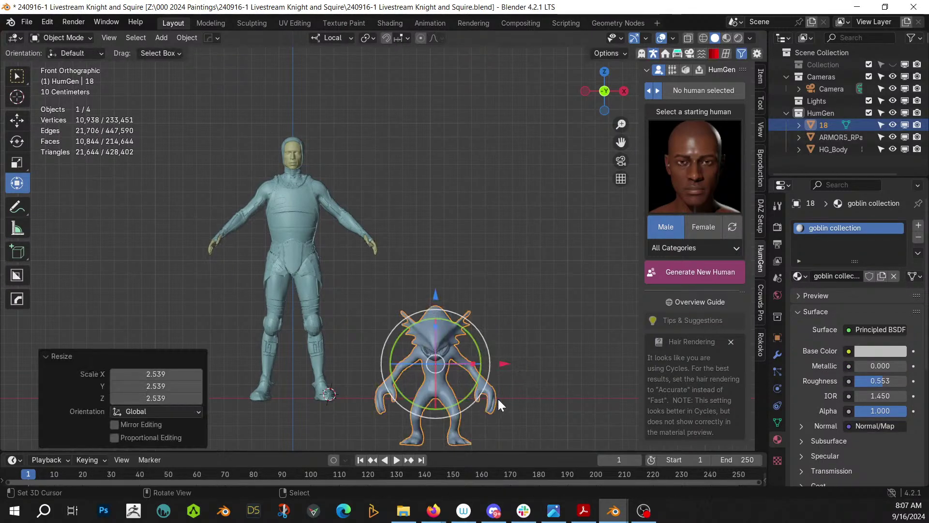
drag(498, 399, 515, 351)
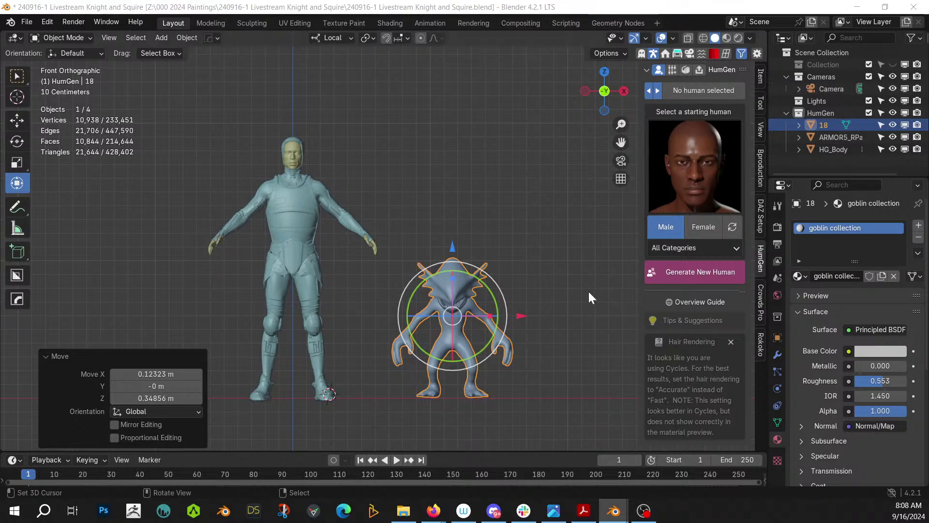
Add cat base mesh 21 from the asset library beside the goblin and select it
shift+middle_drag(458, 286, 310, 274)
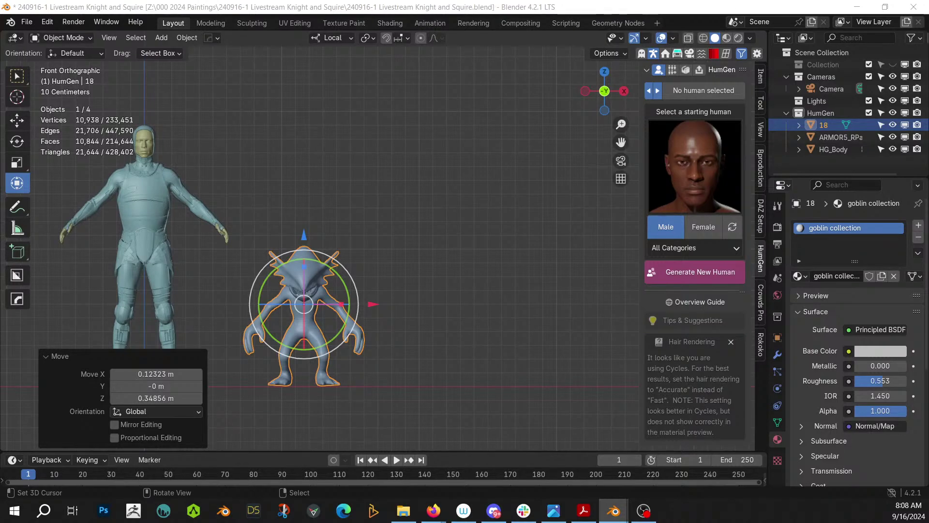
drag(449, 380, 448, 368)
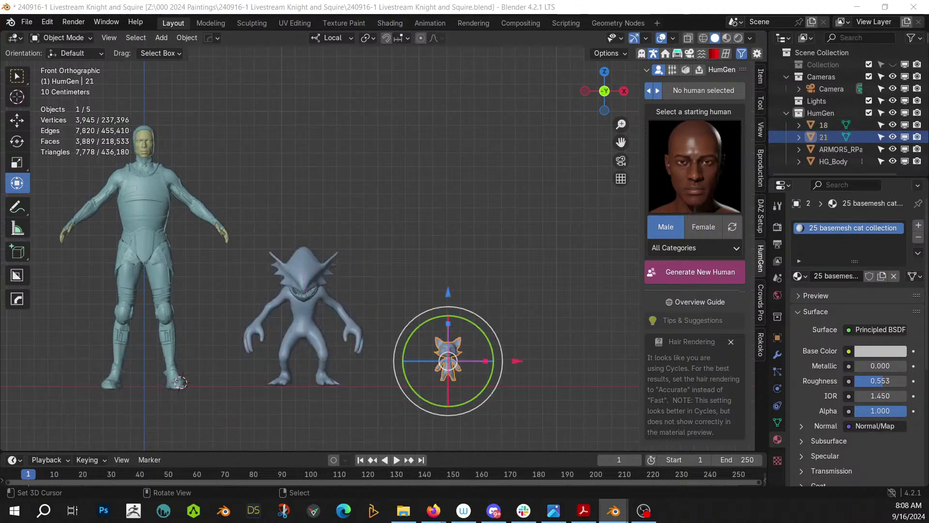
key(alt+Tab)
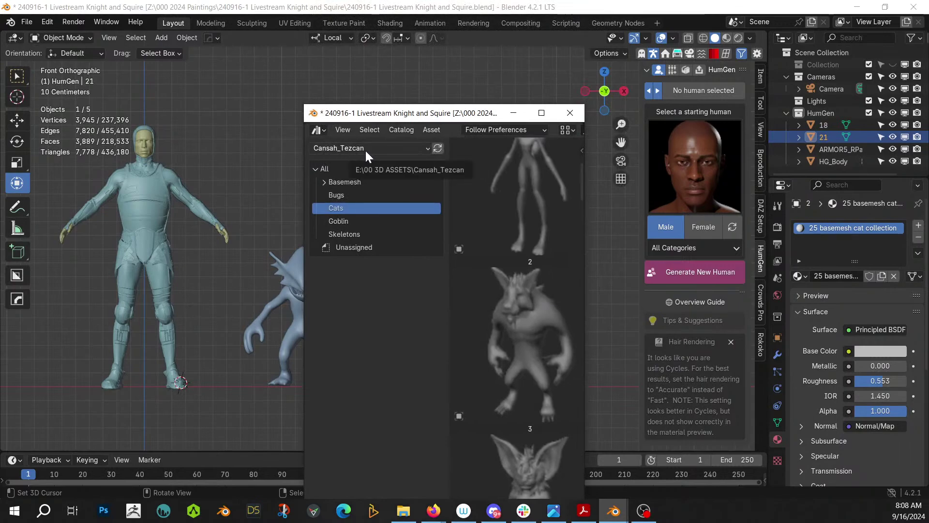
key(alt+Tab)
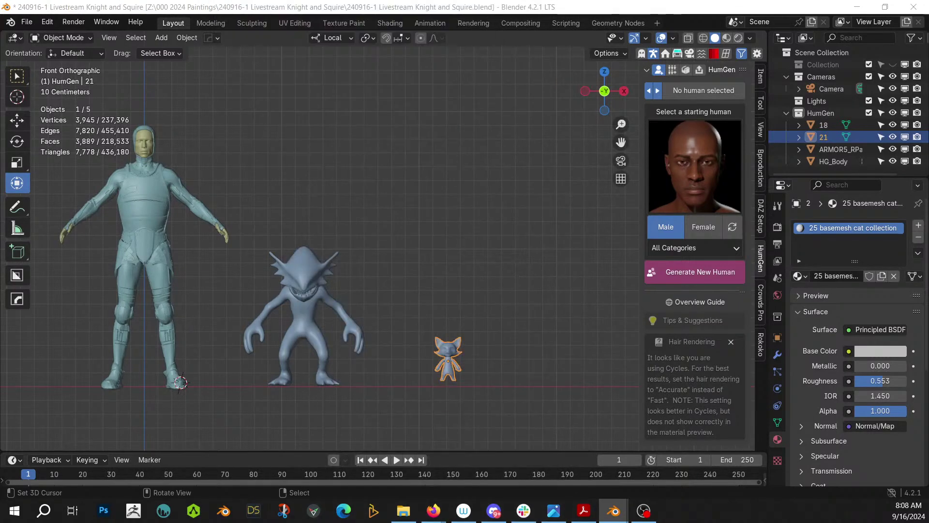
click(448, 359)
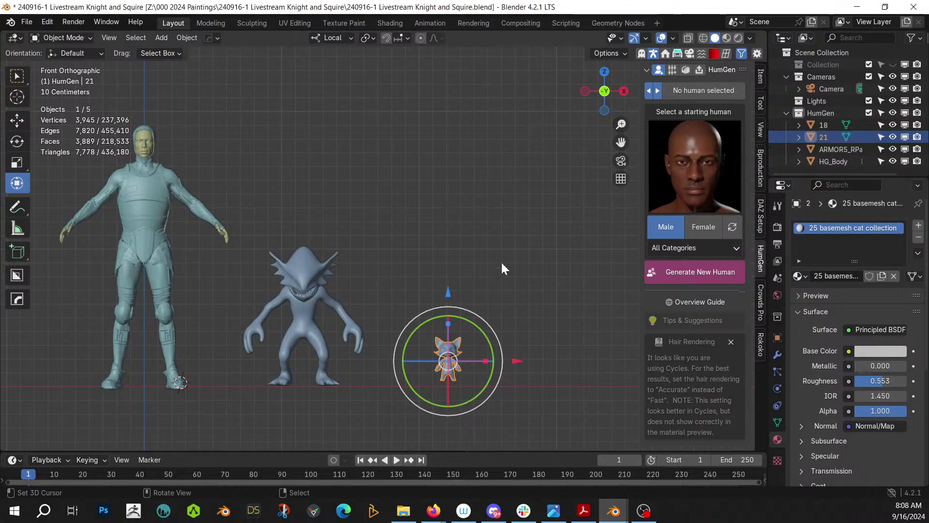
Scale the cat by 2.82 and stand it on the ground line next to the goblin
key(s)
click(696, 345)
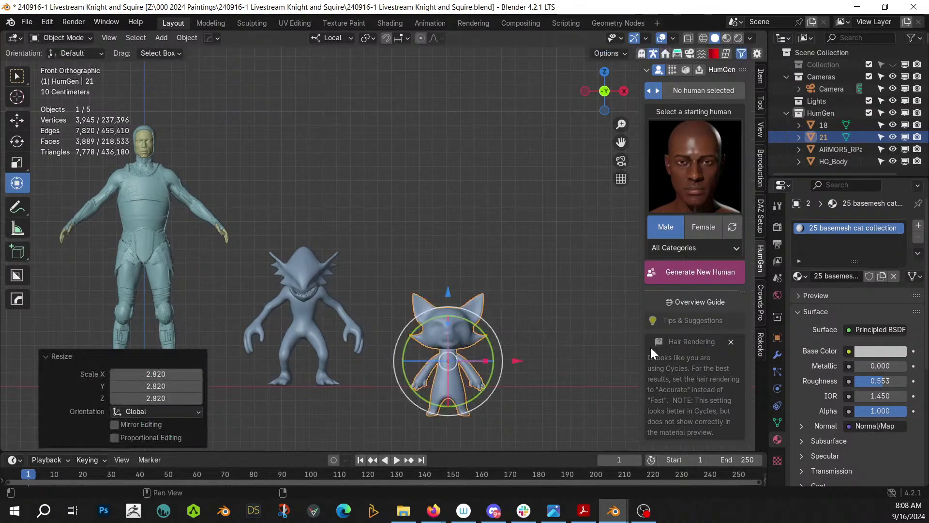
key(g)
click(513, 311)
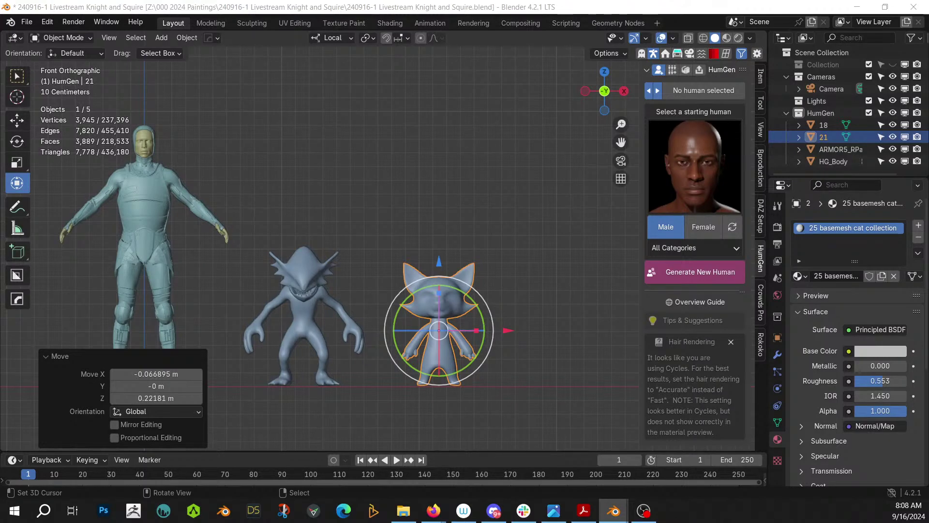
Add the big-headed character asset 5 beyond the cat and scale it by 0.445
drag(377, 137, 568, 382)
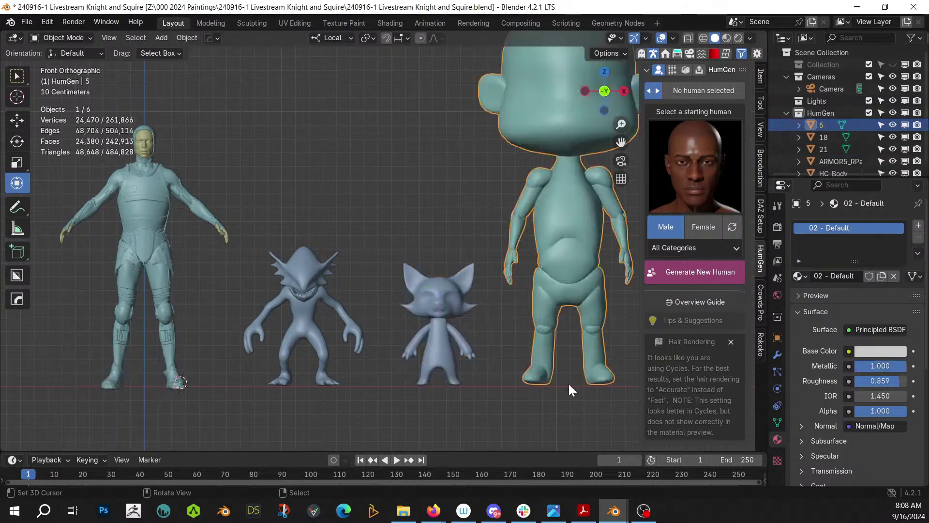
scroll(547, 275, down, 2)
key(s)
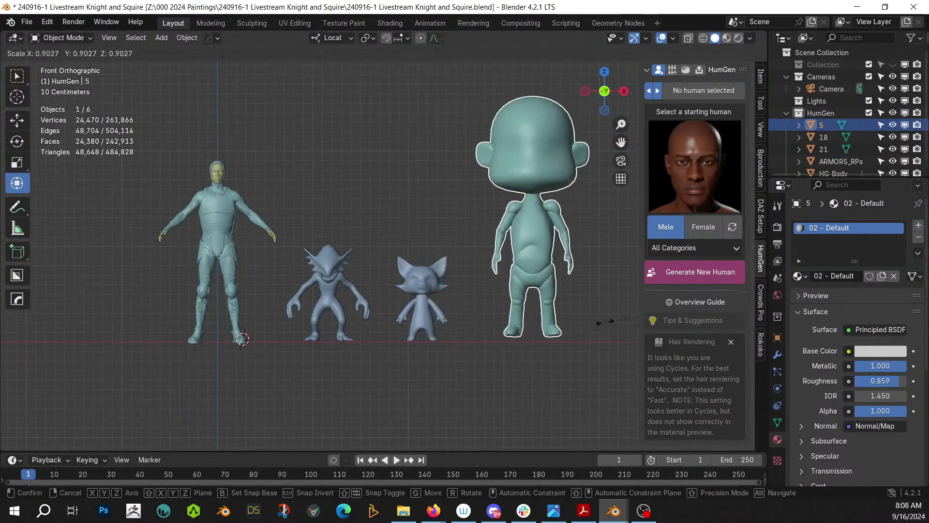
click(533, 289)
shift+middle_drag(533, 289, 285, 286)
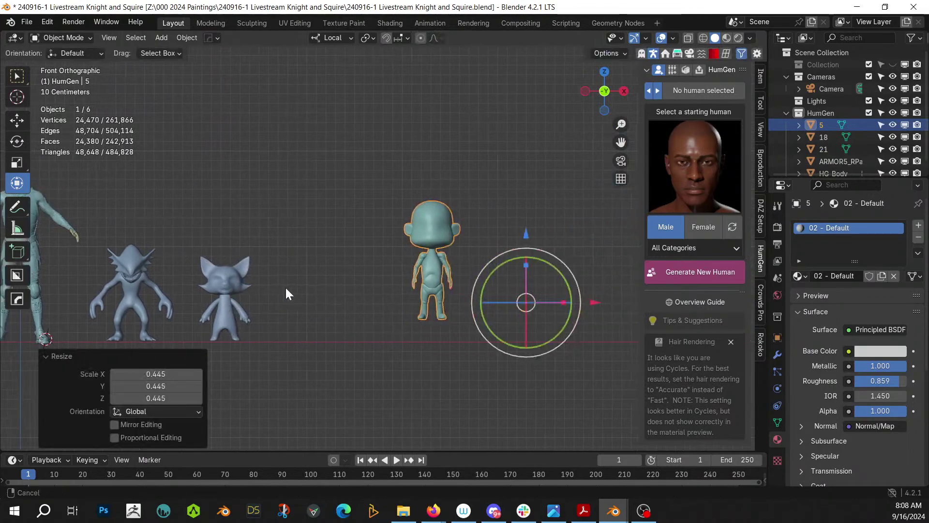
Scale the big-headed character by another 0.85 and stand it on the ground line next to the cat
key(g)
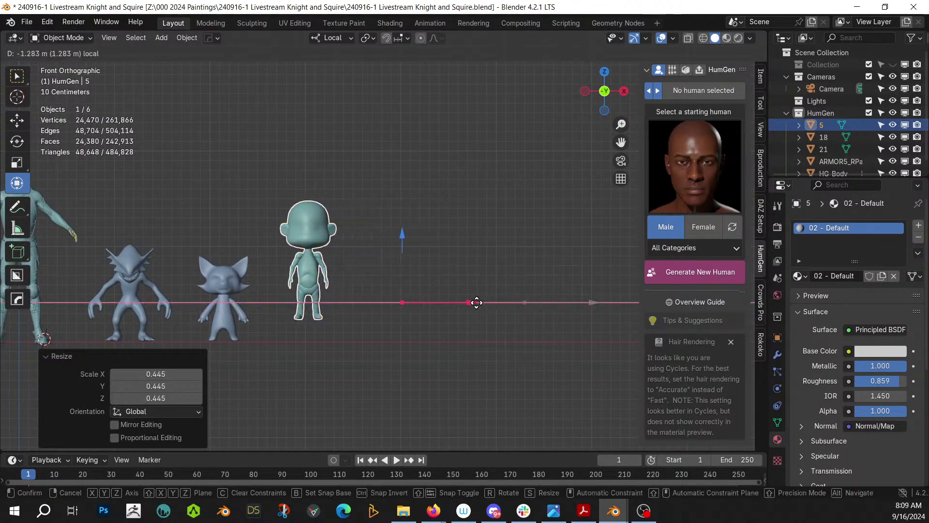
click(474, 303)
key(s)
click(483, 302)
key(g)
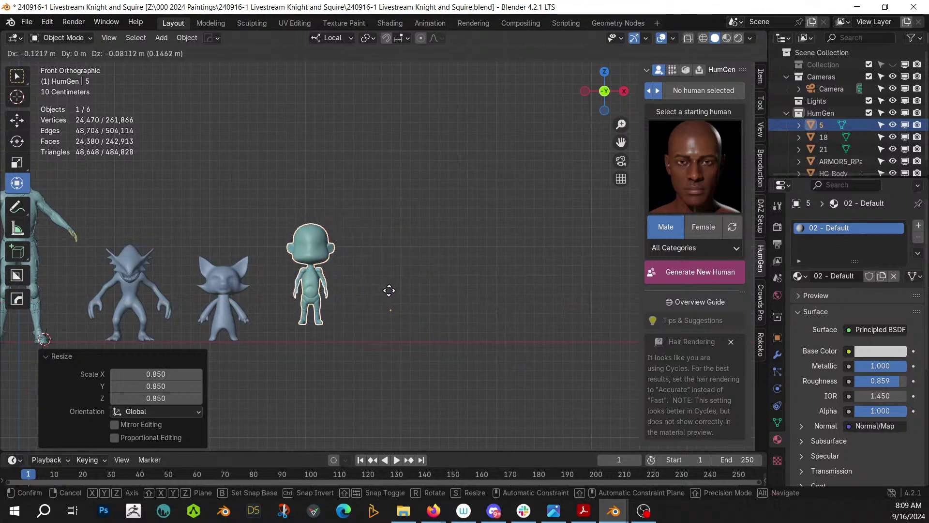
click(374, 304)
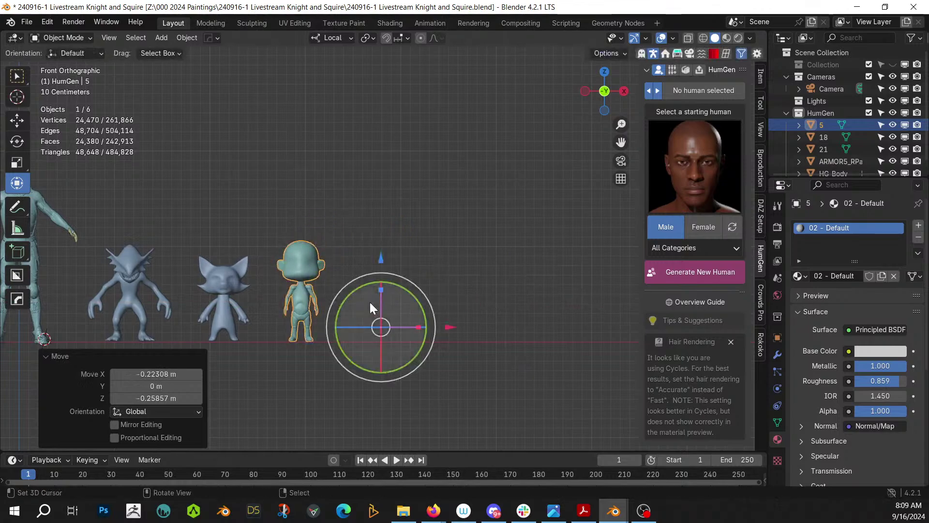
Add the long-armed brute asset 17 beyond the big-headed character, scale it by 0.316 and stand it on the ground line
scroll(371, 302, down, 3)
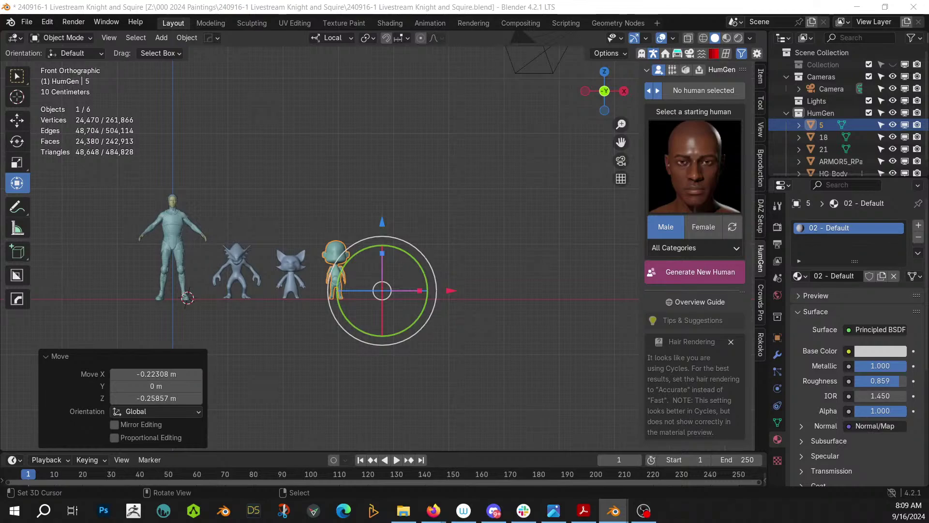
drag(447, 160, 492, 298)
key(s)
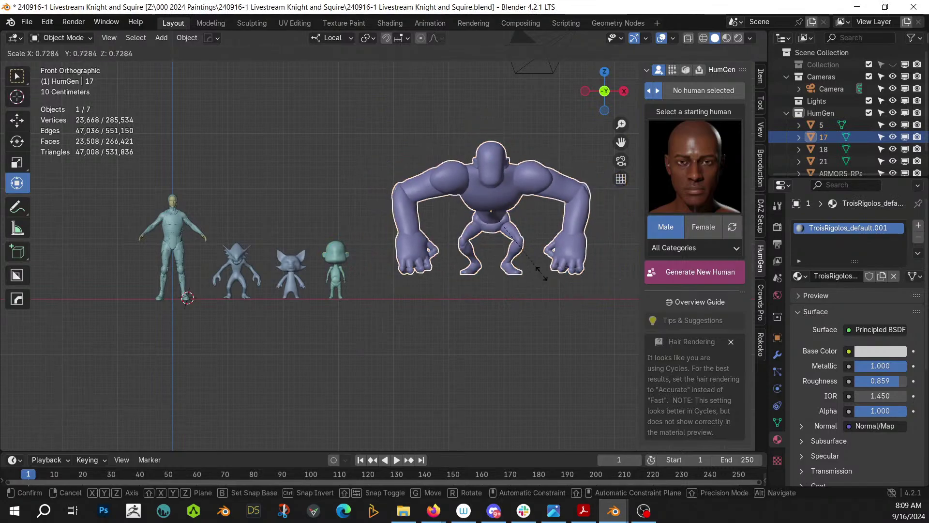
click(500, 239)
key(g)
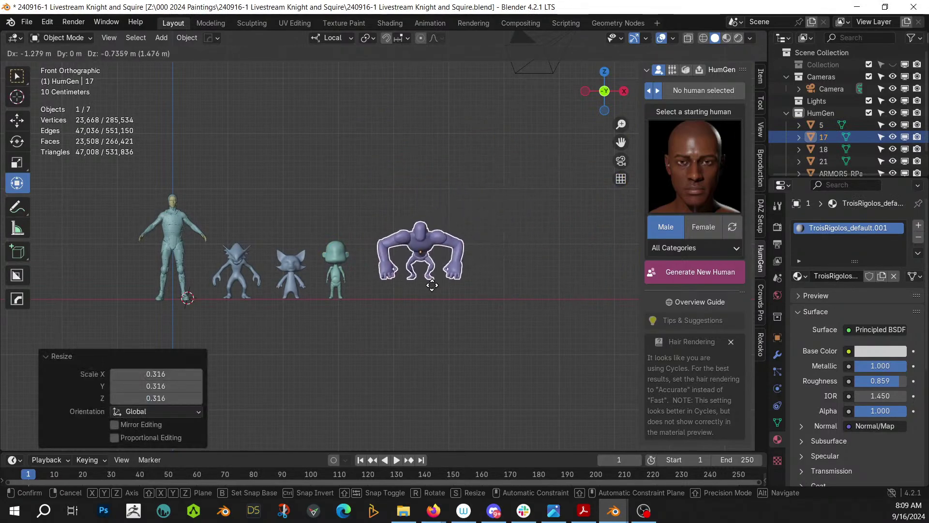
click(425, 300)
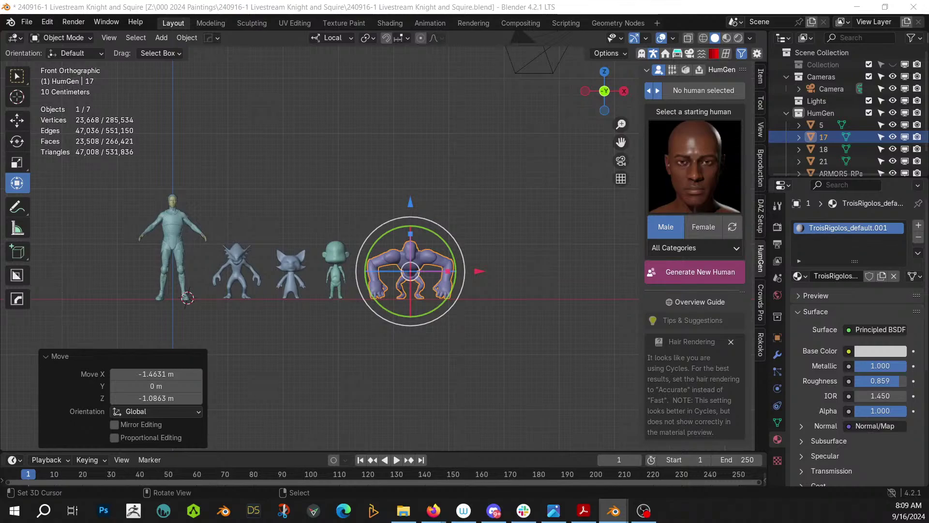
Add the muscular figure asset 4 beyond the brute, scale it by 0.352 and stand it on the ground line
drag(528, 45, 563, 281)
key(s)
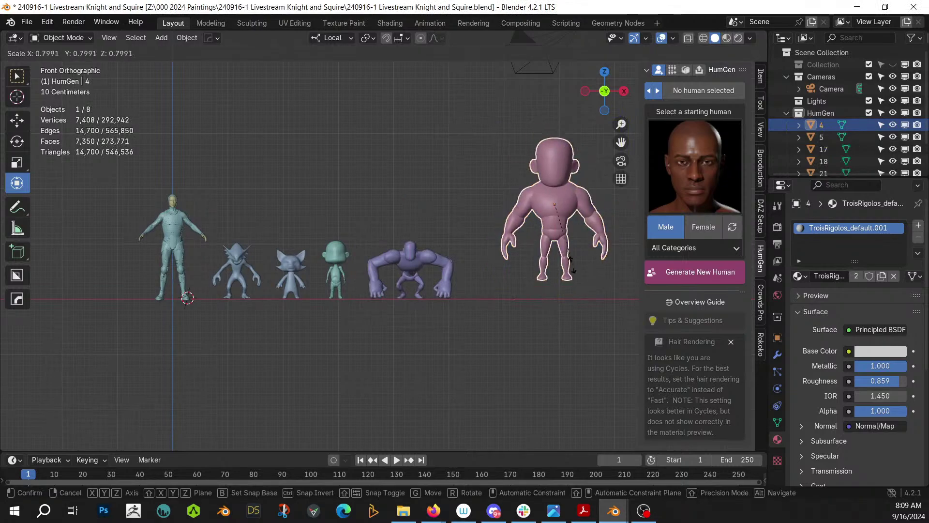
click(556, 237)
key(g)
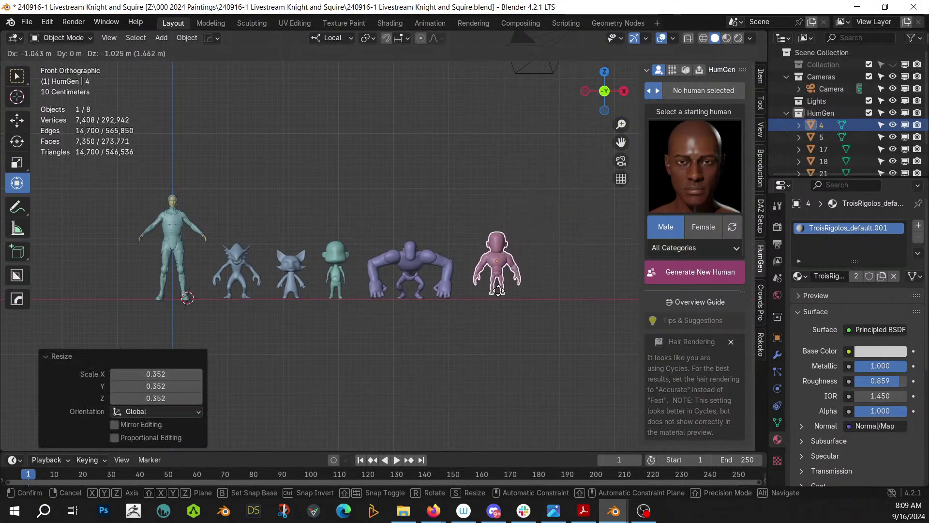
click(499, 294)
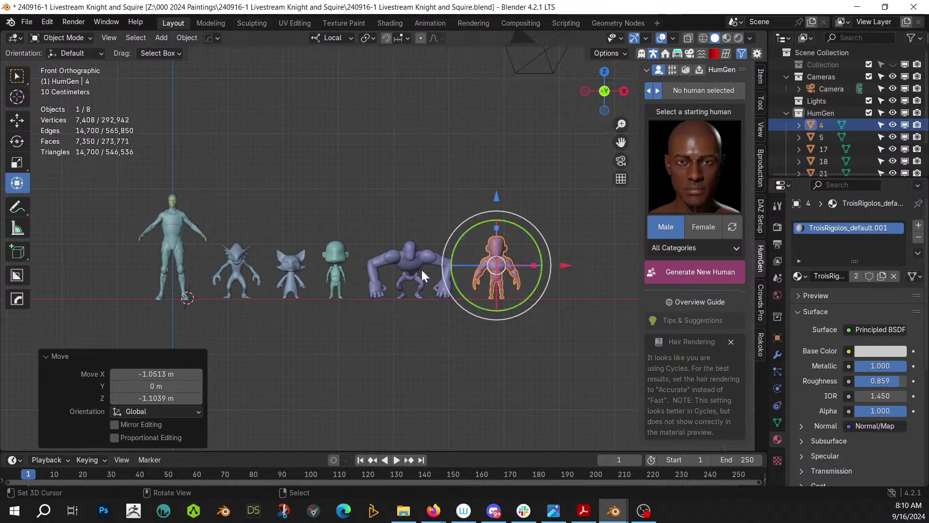
Delete the big-headed character, the long-armed brute and the muscular figure, keeping the goblin and the cat
scroll(404, 283, up, 2)
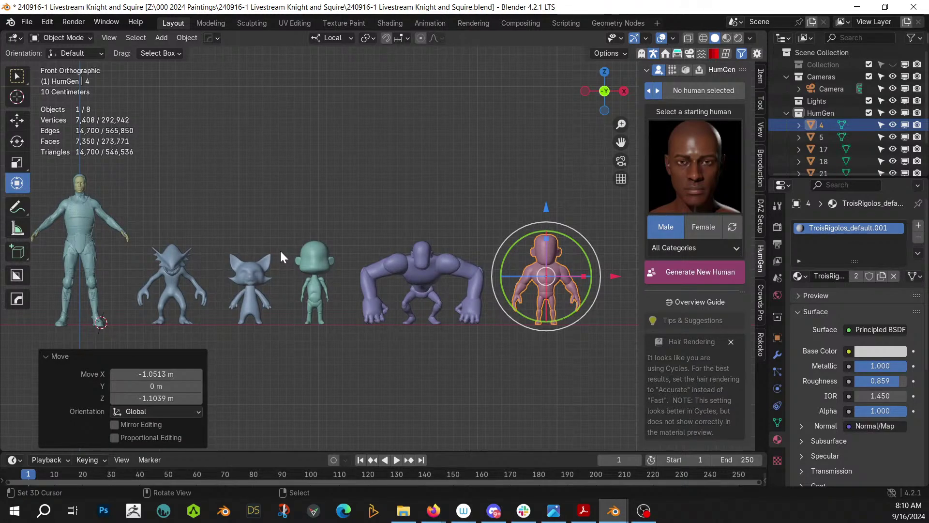
click(319, 255)
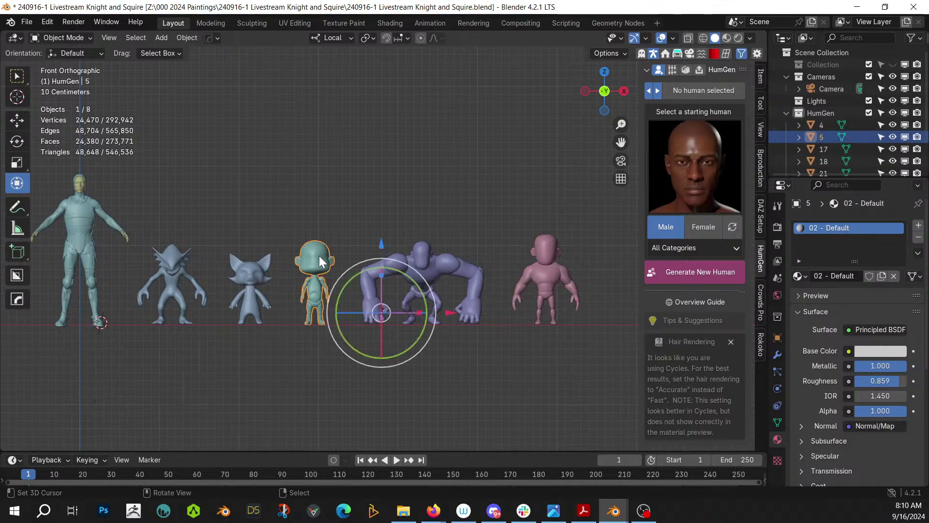
drag(286, 200, 599, 359)
key(Delete)
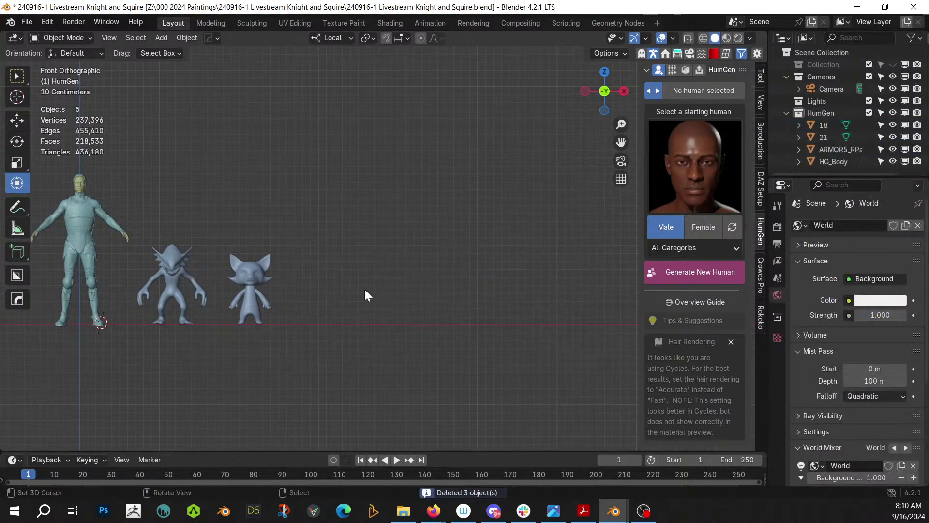
Delete the goblin so the cat is the only creature beside the knight
scroll(364, 287, up, 4)
shift+middle_drag(212, 360, 457, 330)
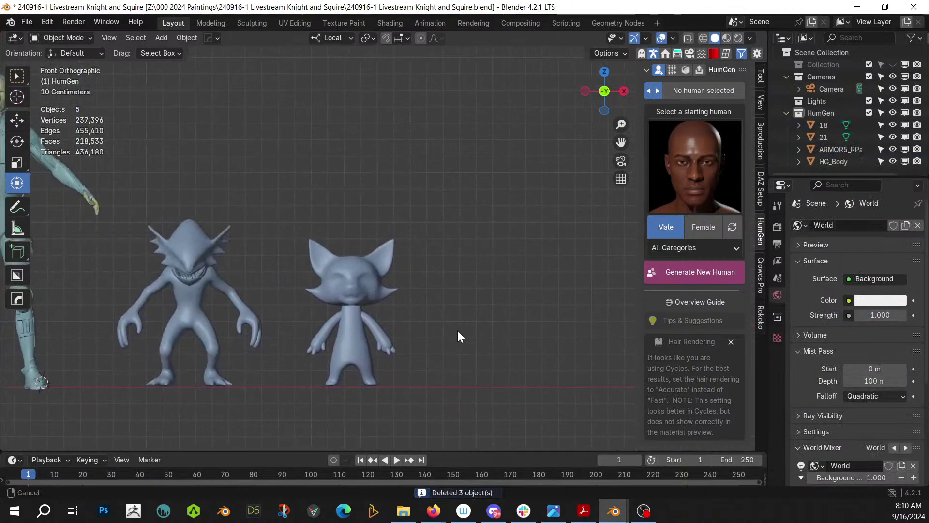
scroll(431, 338, up, 3)
shift+middle_drag(373, 331, 446, 282)
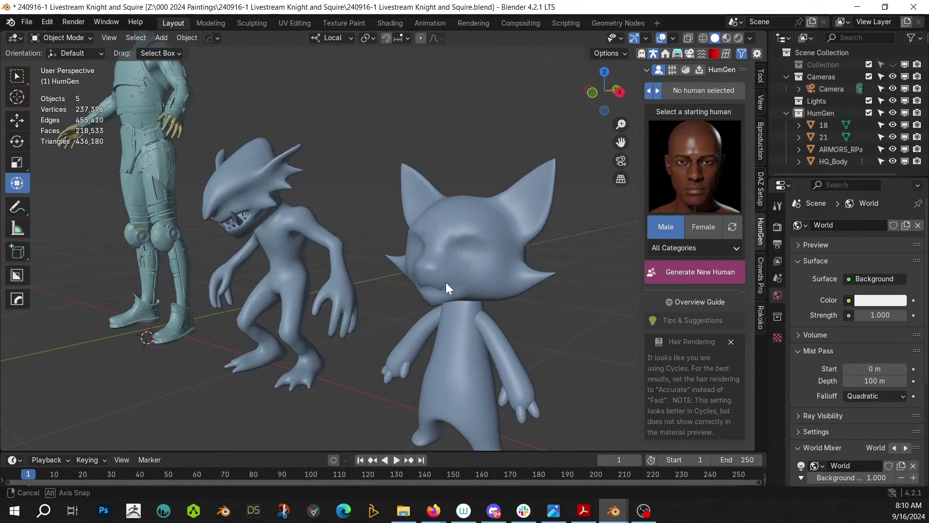
click(270, 205)
key(Delete)
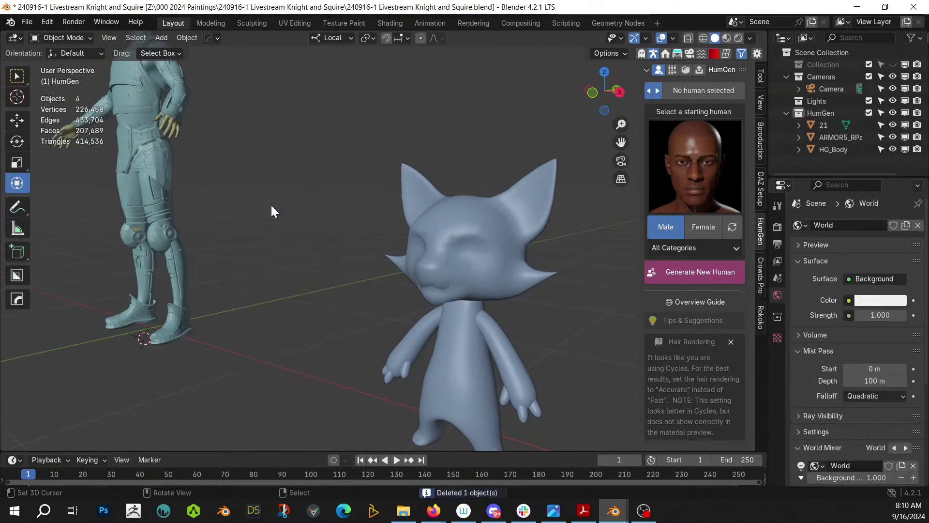
Select the cat and open its mesh for editing with the cheek spike in close view
middle_drag(526, 237, 508, 349)
click(479, 269)
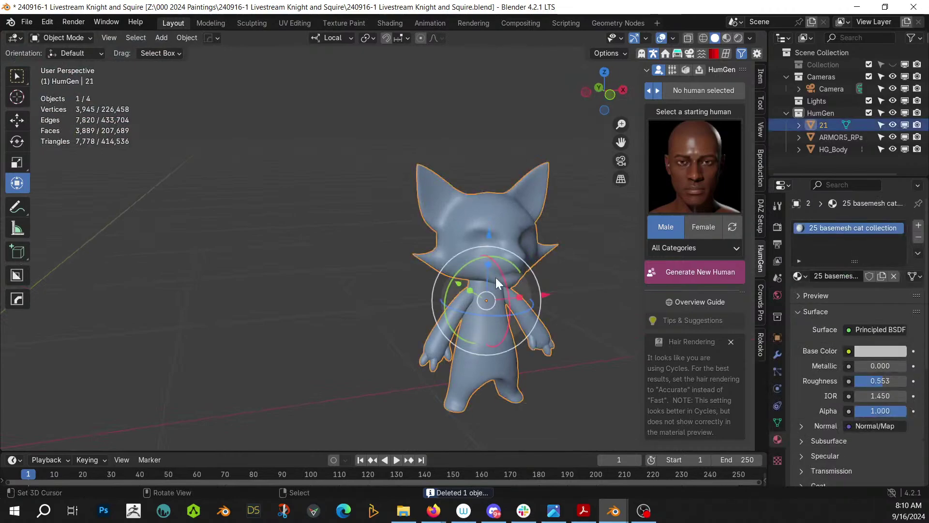
key(Tab)
middle_drag(520, 282, 404, 282)
scroll(398, 284, up, 4)
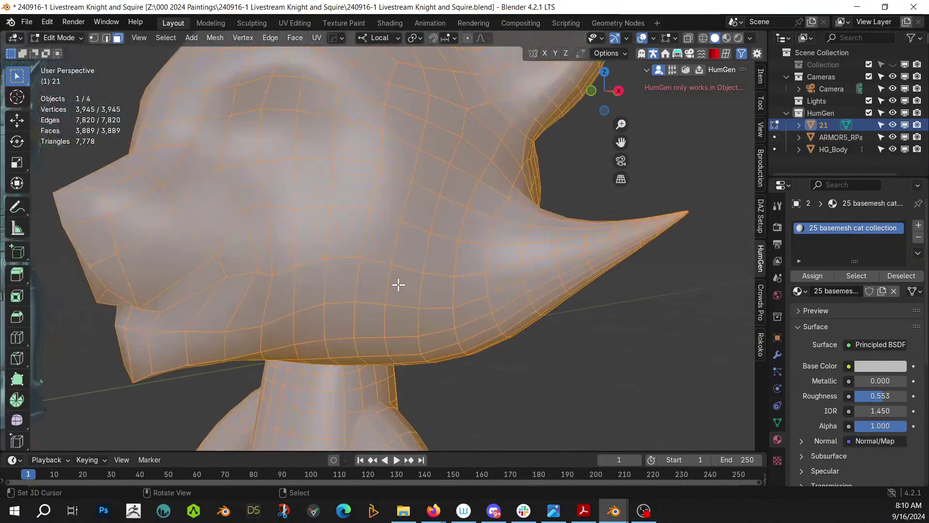
Try to cut off the cat's left cheek spike by hiding the edge loop around its base, and undo it
key(2)
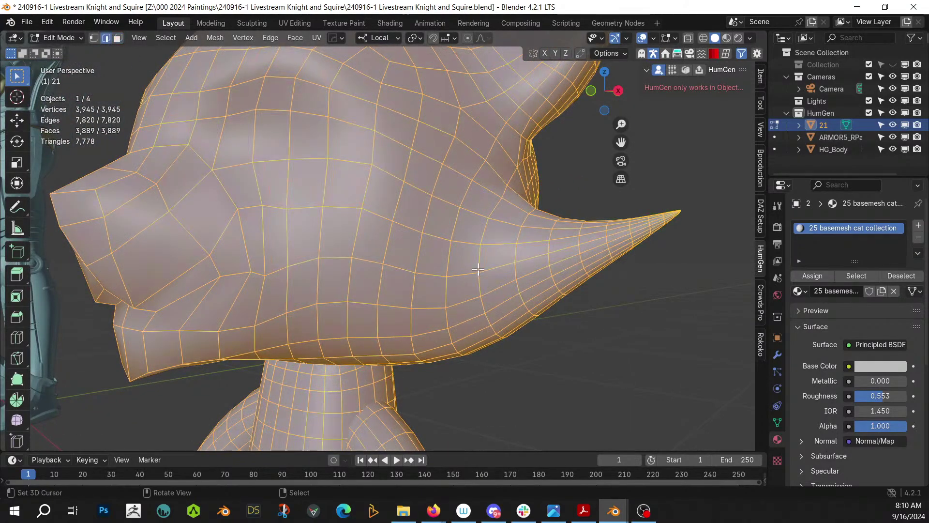
key(alt+a)
alt+click(479, 264)
middle_drag(479, 263, 420, 264)
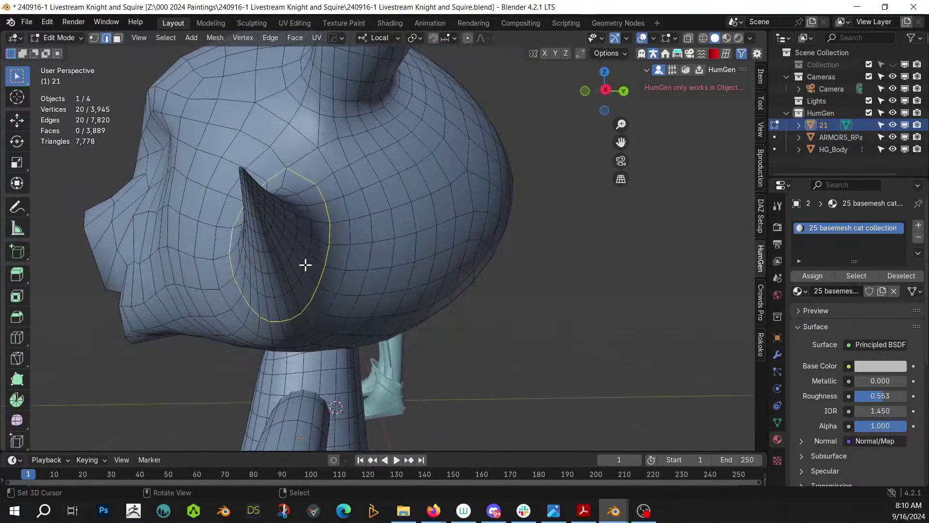
key(x)
key(h)
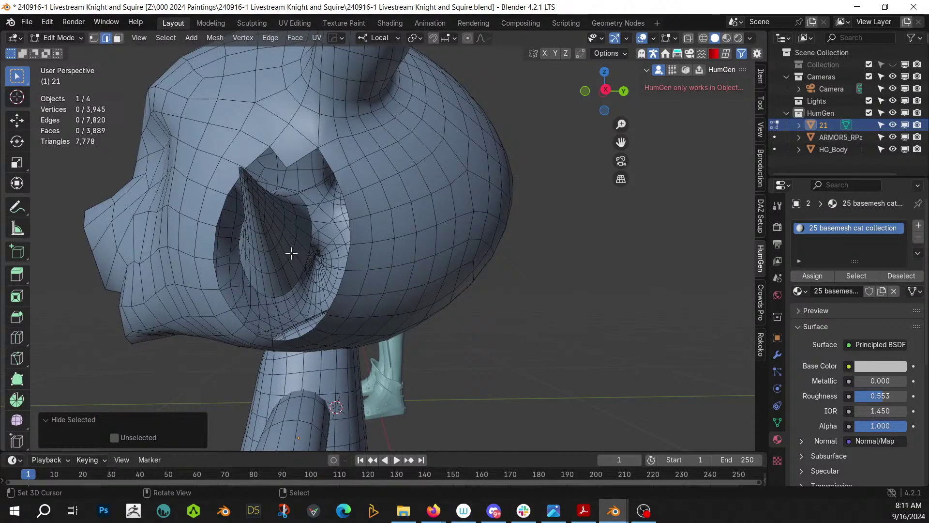
key(ctrl+z)
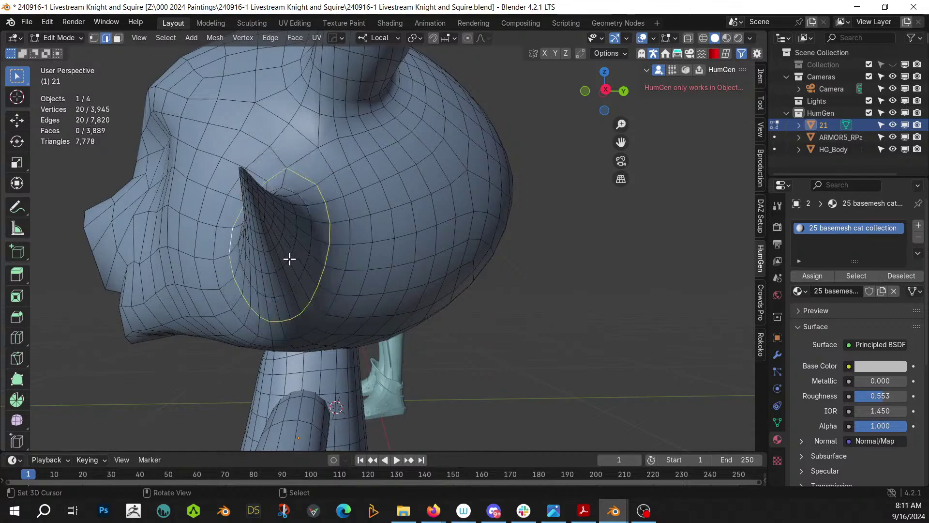
Delete the loop of faces around the base of the cat's left cheek spike
middle_drag(288, 259, 372, 260)
scroll(477, 274, down, 5)
scroll(371, 261, up, 3)
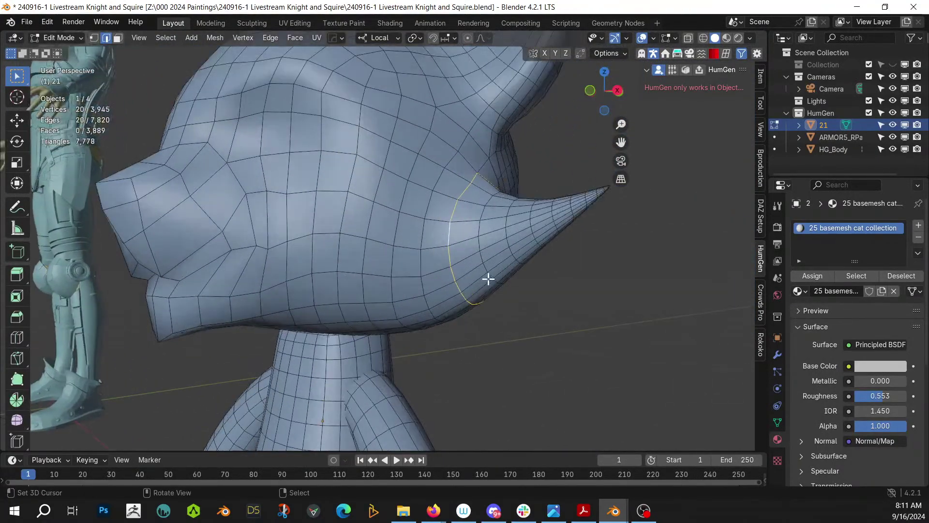
key(3)
alt+click(467, 243)
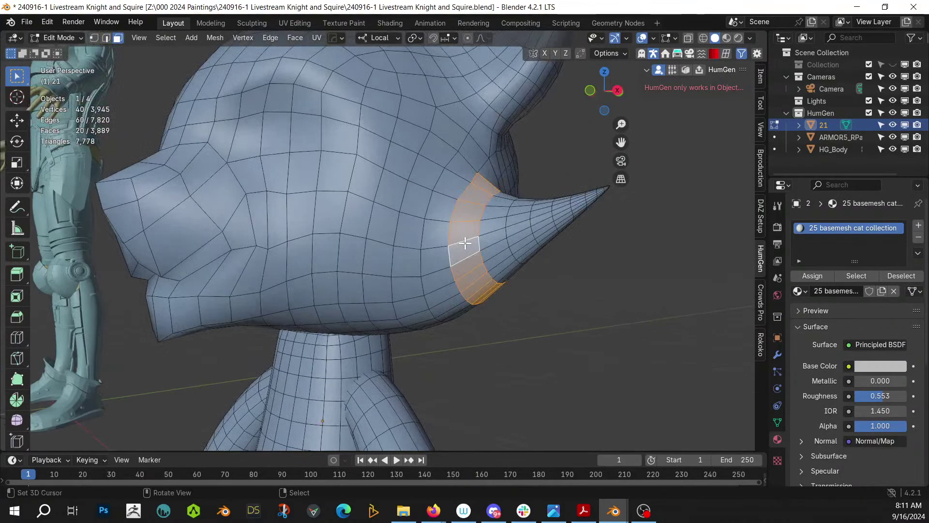
key(x)
click(428, 269)
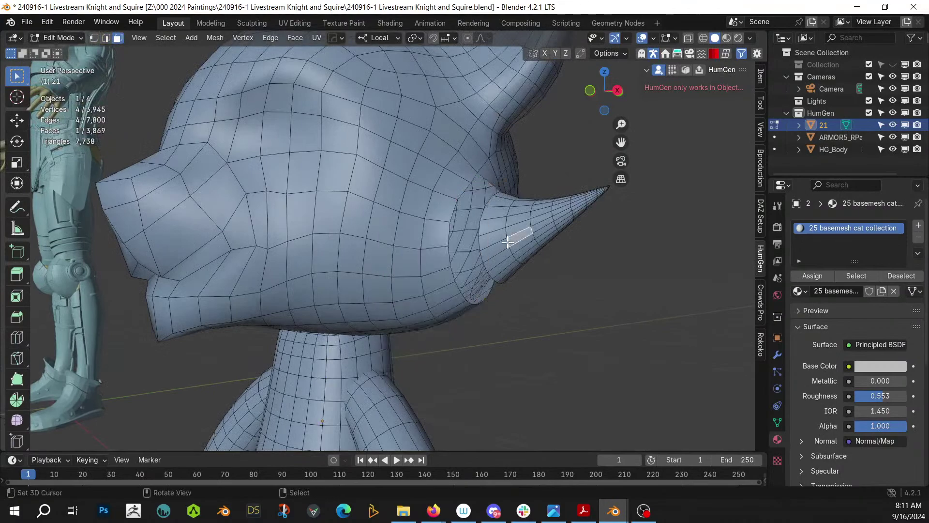
Select all linked faces of the detached cheek spike and delete them
key(ctrl+l)
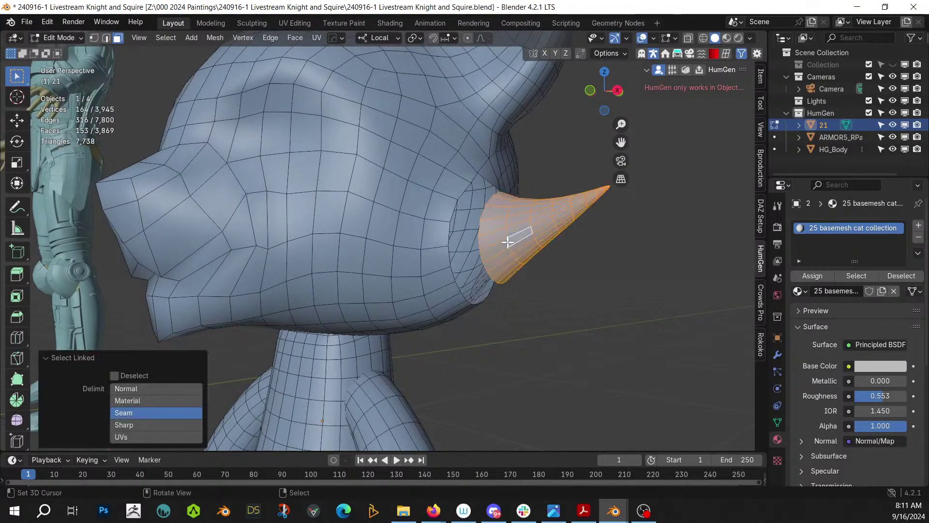
key(x)
click(507, 242)
middle_drag(507, 242, 466, 249)
key(Tab)
key(Tab)
Select the edge loop around the open cheek hole and fill it with a single face
scroll(466, 248, up, 4)
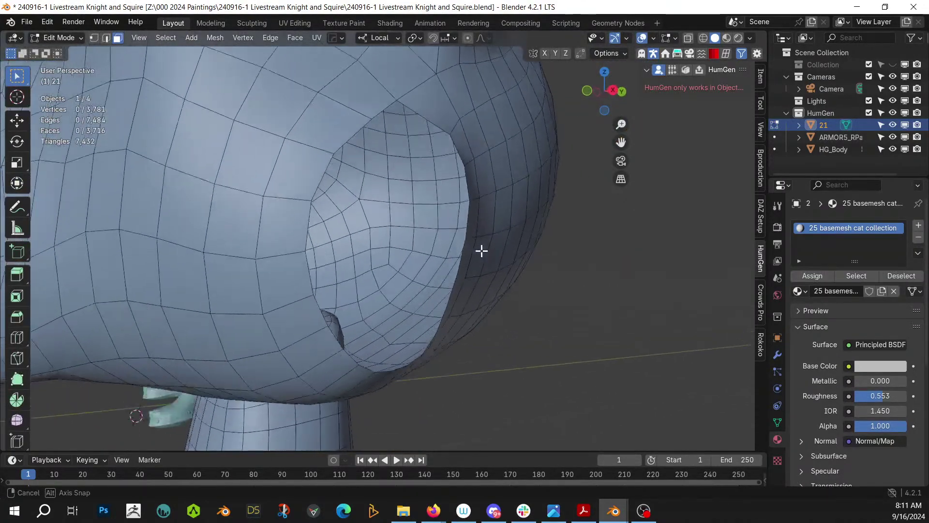
key(2)
alt+click(324, 170)
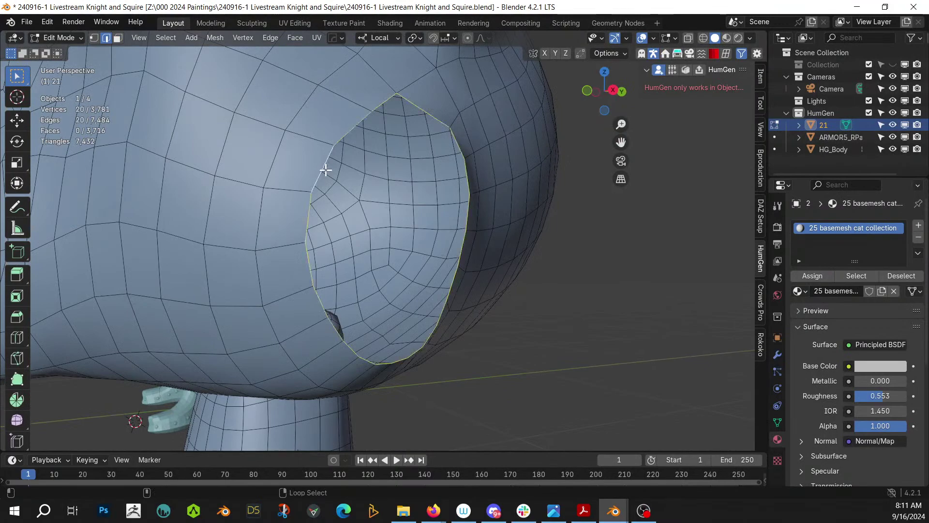
key(f)
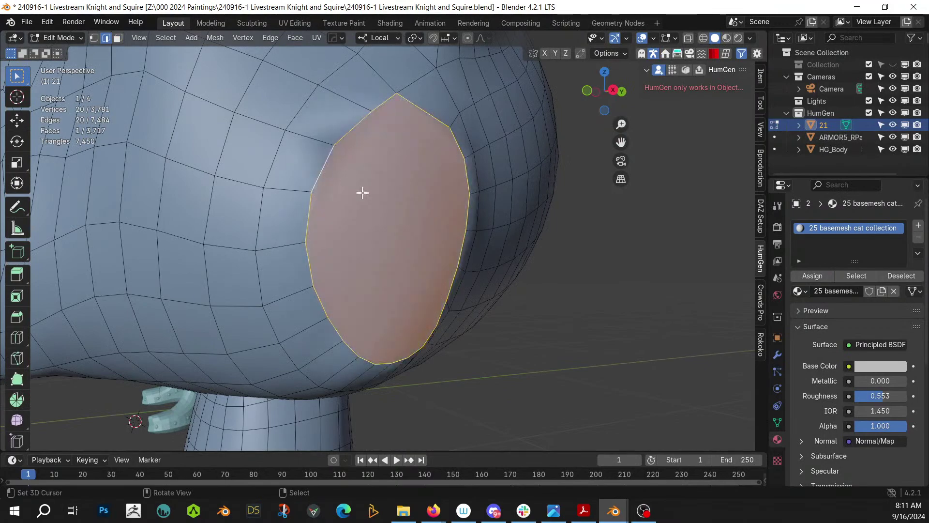
Try cutting the cheek fill face into quads with Quad Slice at different tangent settings, and undo it
key(ctrl+alt+r)
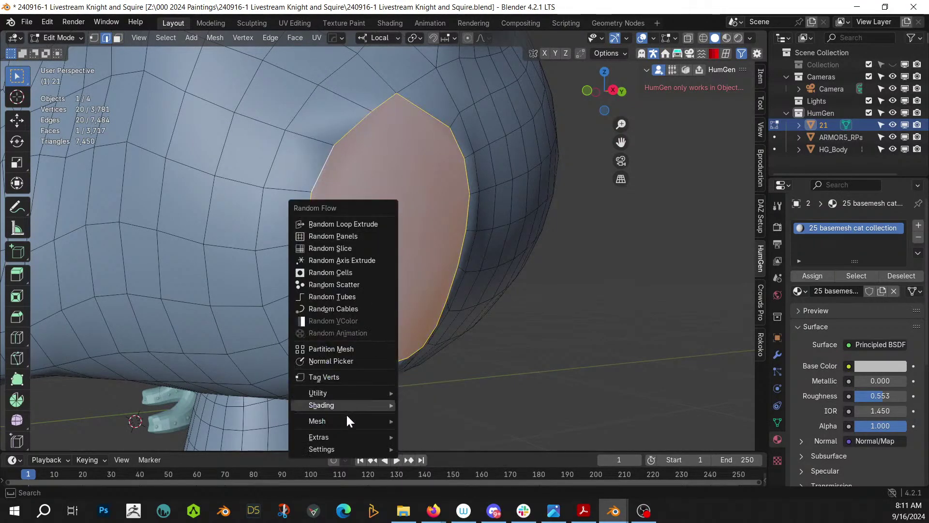
mouse_move(339, 421)
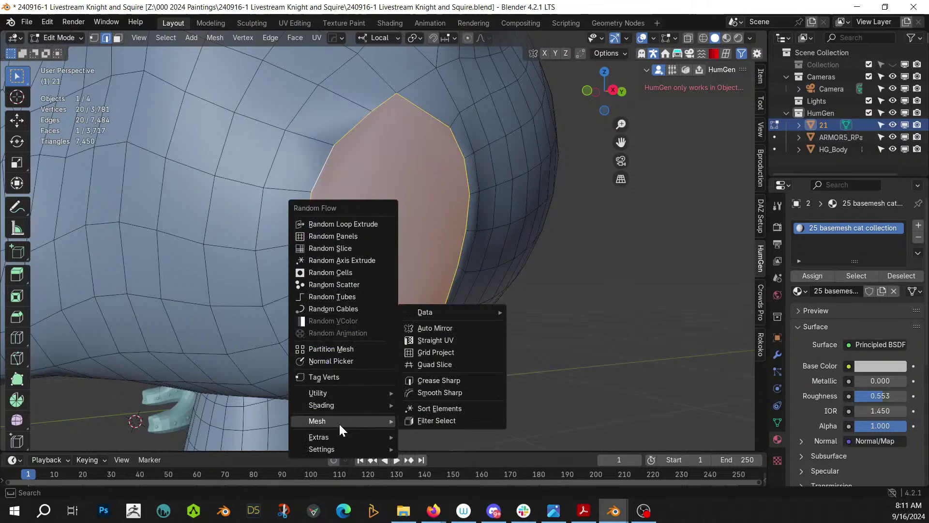
click(463, 363)
click(641, 390)
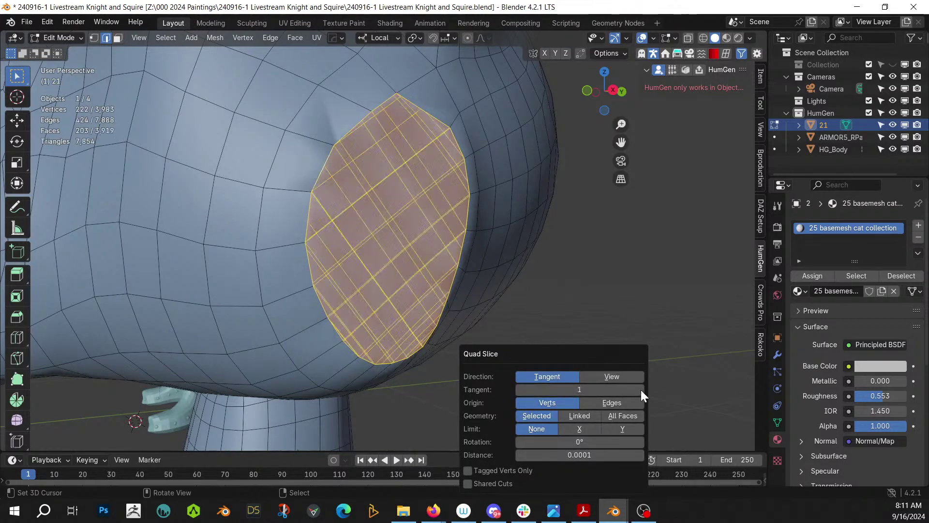
click(640, 390)
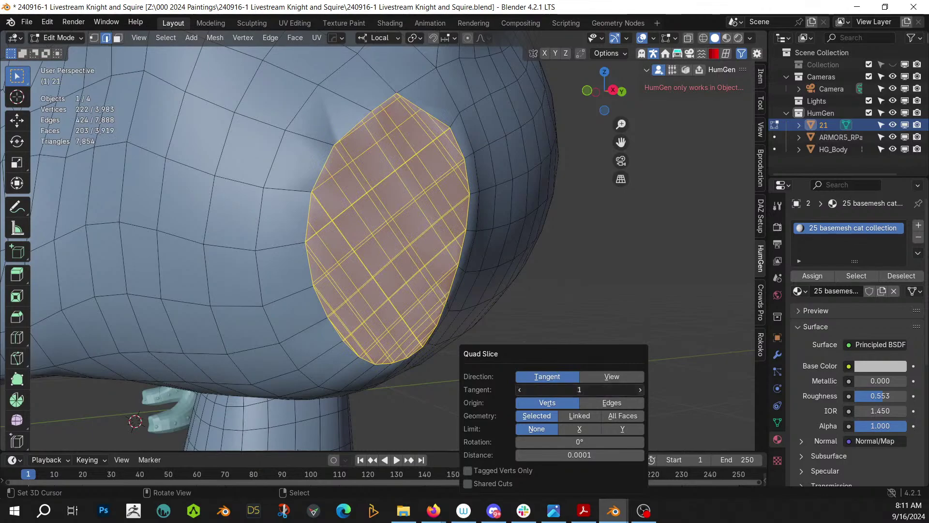
click(641, 390)
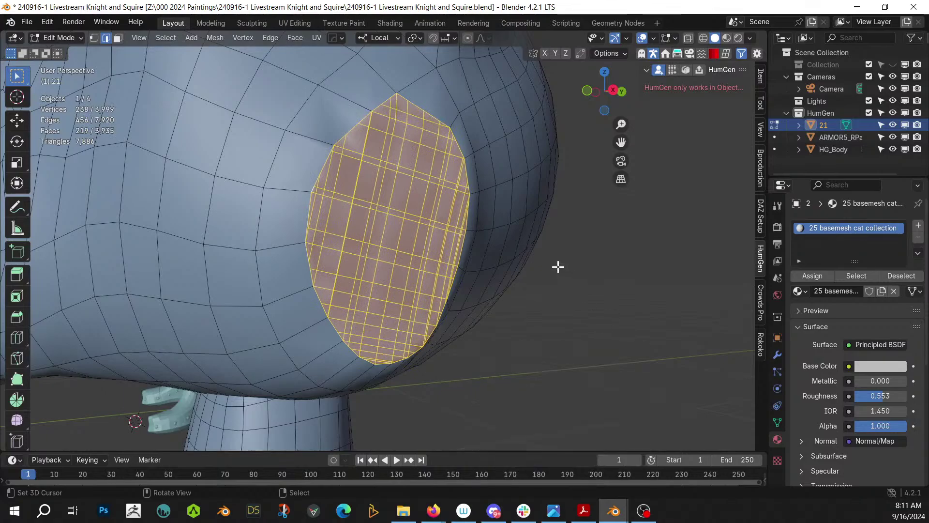
key(ctrl+z)
Go through the border edges around the cheek fill face one by one
middle_drag(563, 300, 570, 320)
mouse_move(445, 320)
middle_down()
mouse_move(431, 309)
mouse_move(449, 318)
middle_up()
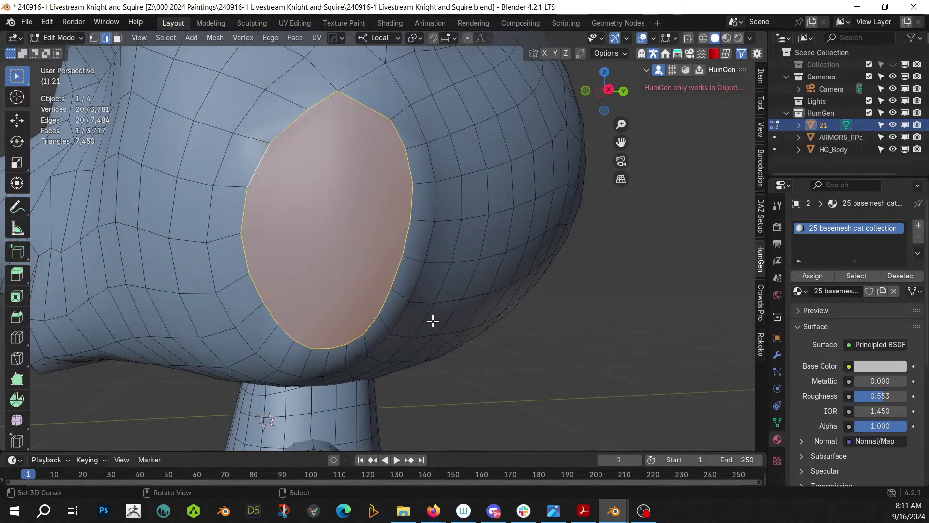
middle_drag(394, 303, 421, 306)
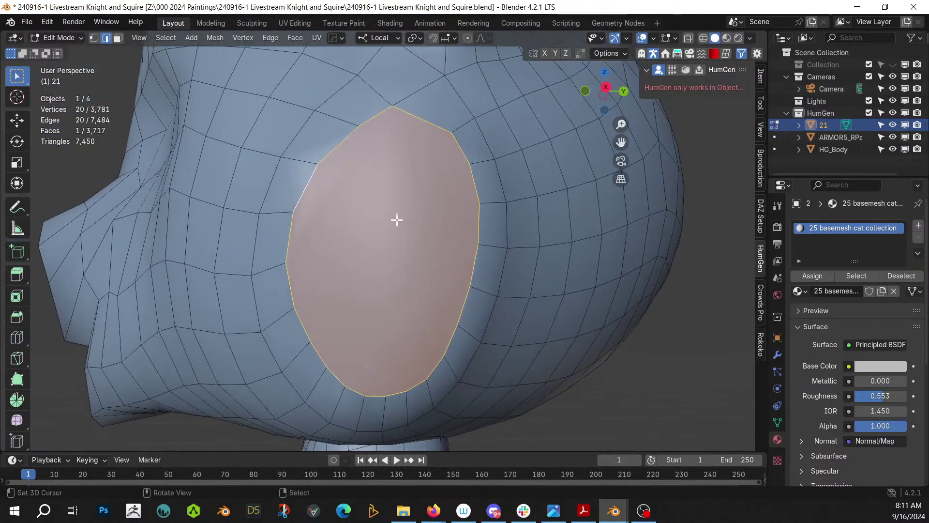
click(373, 116)
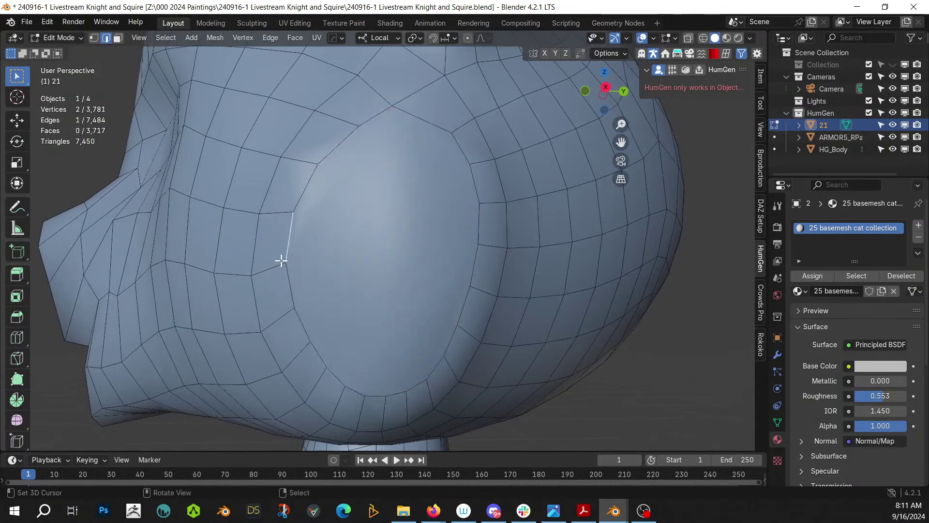
click(287, 295)
click(301, 326)
click(334, 377)
click(391, 395)
click(441, 367)
click(454, 333)
click(471, 261)
Try selecting the border loop of the cheek fill face while leaving out the edges at its upper and lower ends
click(474, 180)
ctrl+click(471, 169)
ctrl+click(476, 203)
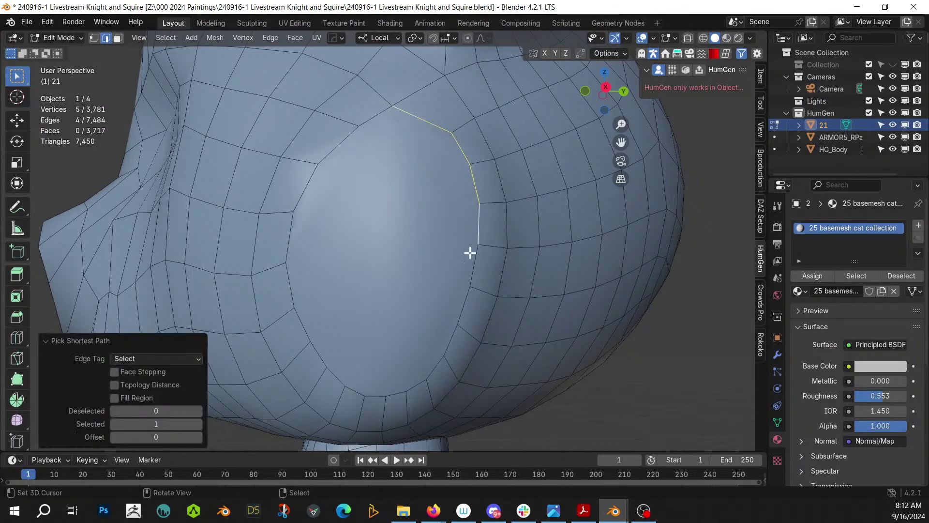
ctrl+click(472, 275)
ctrl+click(441, 359)
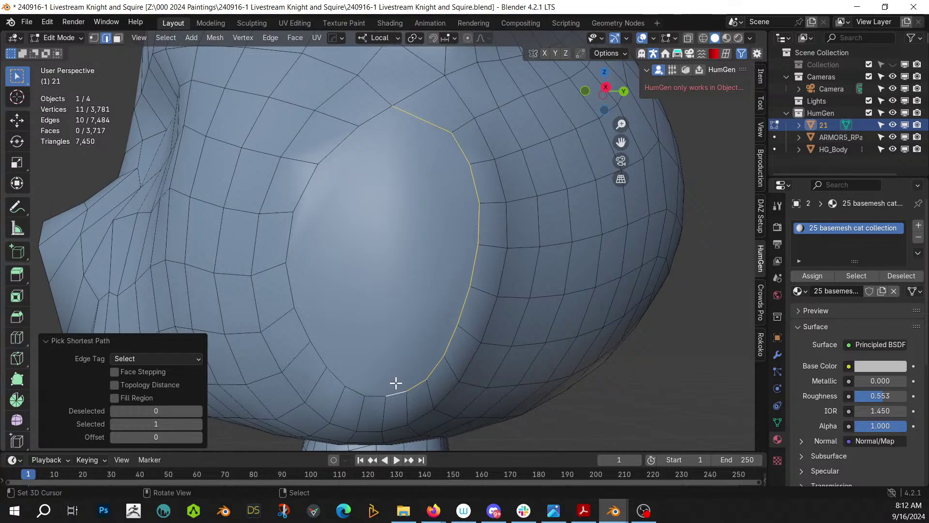
alt+click(393, 394)
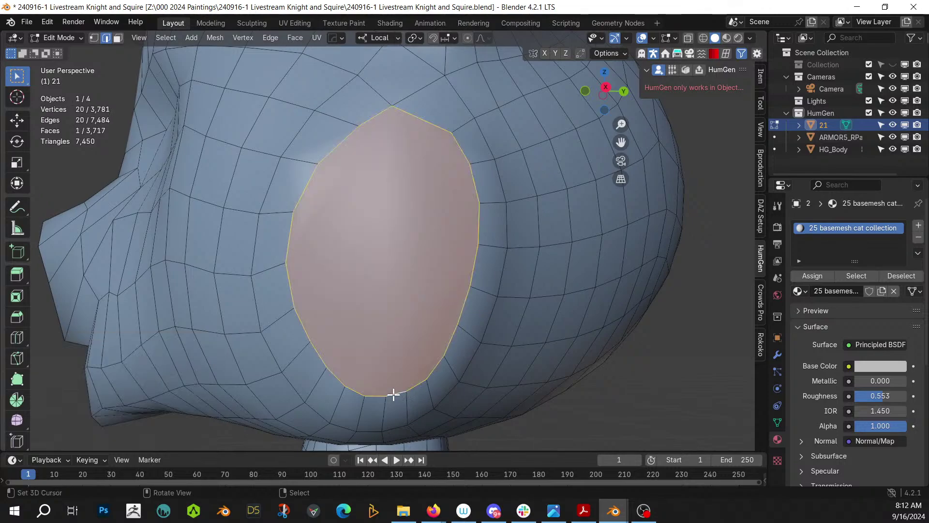
shift+click(377, 396)
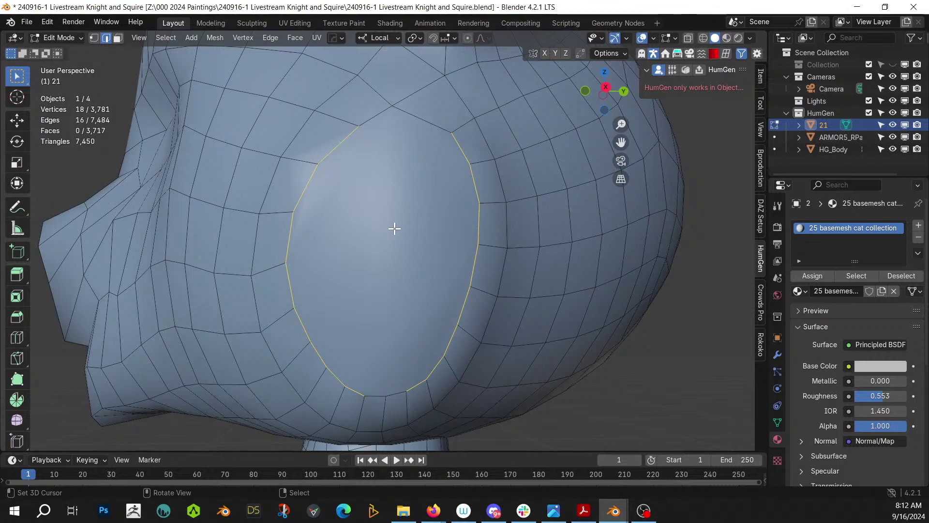
Select the single fill face covering the cheek and delete it to reopen the hole
key(3)
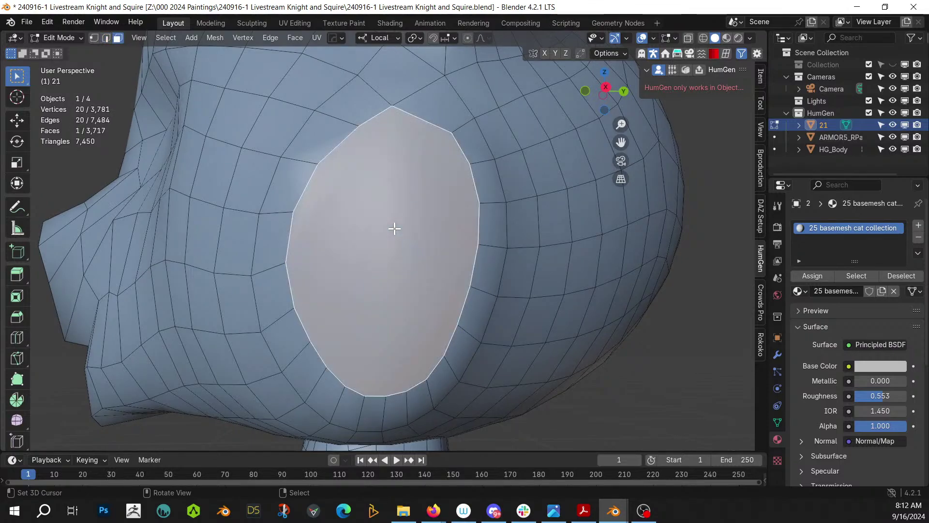
key(x)
key(Escape)
key(x)
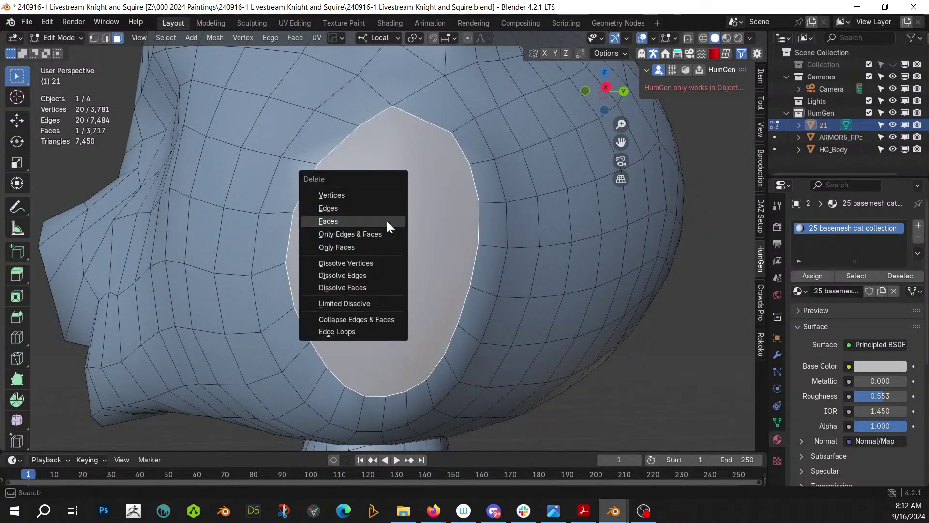
click(387, 228)
Deselect the topmost and bottommost vertices of the cheek hole's border loop and bridge the two remaining edge chains
key(2)
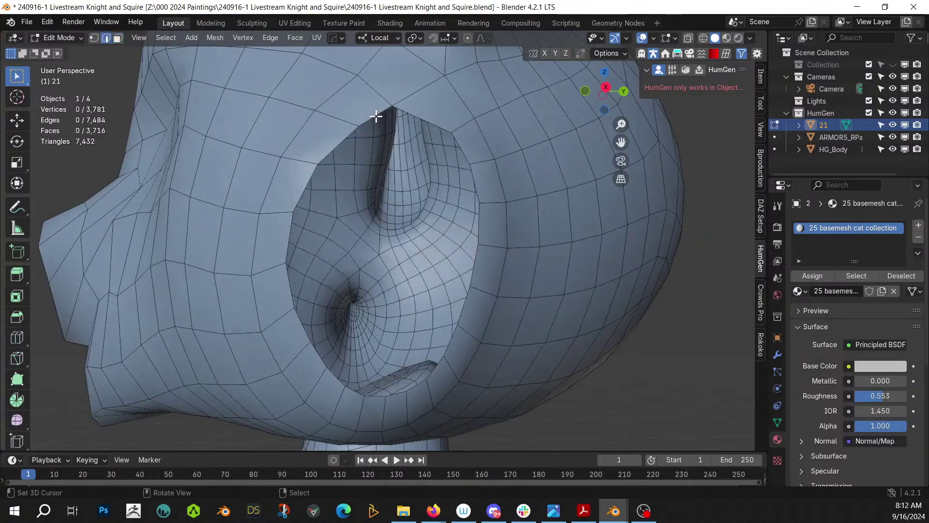
key(1)
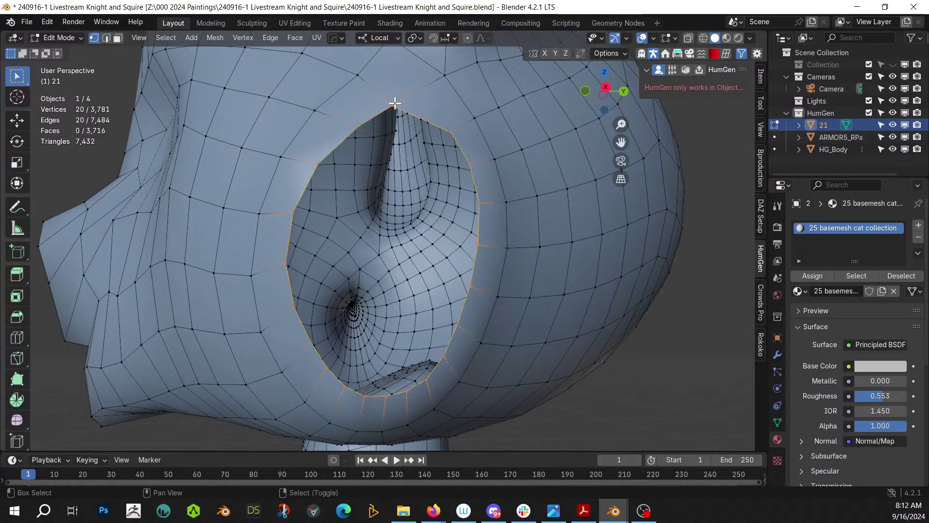
shift+click(393, 105)
shift+click(384, 394)
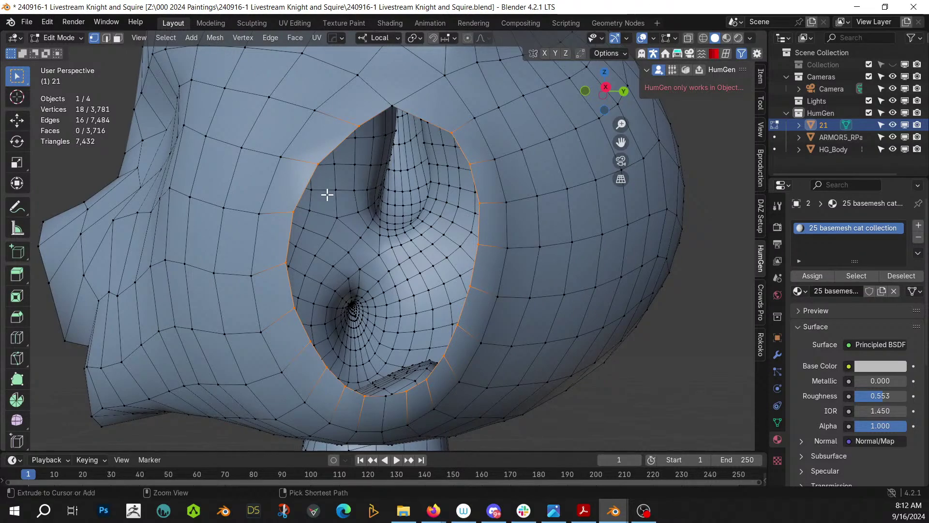
key(ctrl+e)
click(327, 195)
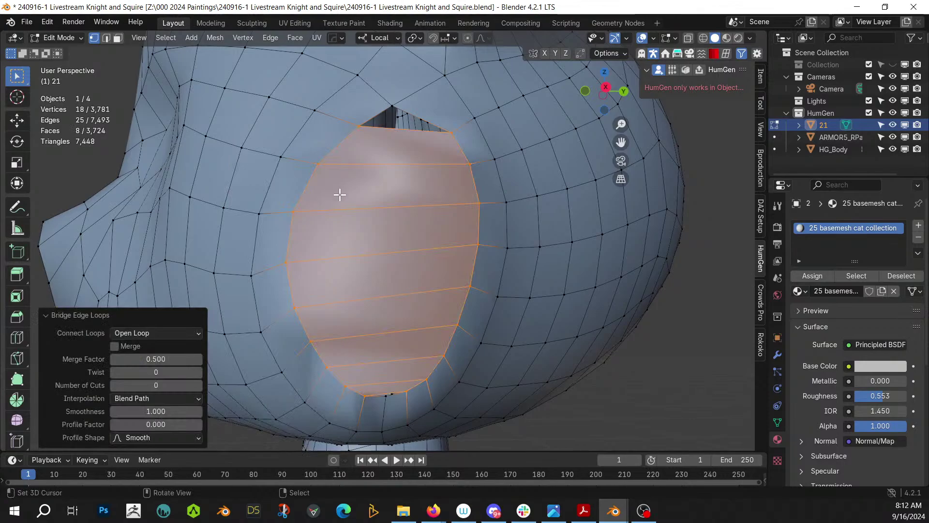
Fill the small leftover gaps at the lower and upper ends of the bridged cheek patch with faces
mouse_move(340, 195)
middle_down()
mouse_move(317, 178)
mouse_move(335, 193)
mouse_move(344, 186)
middle_up()
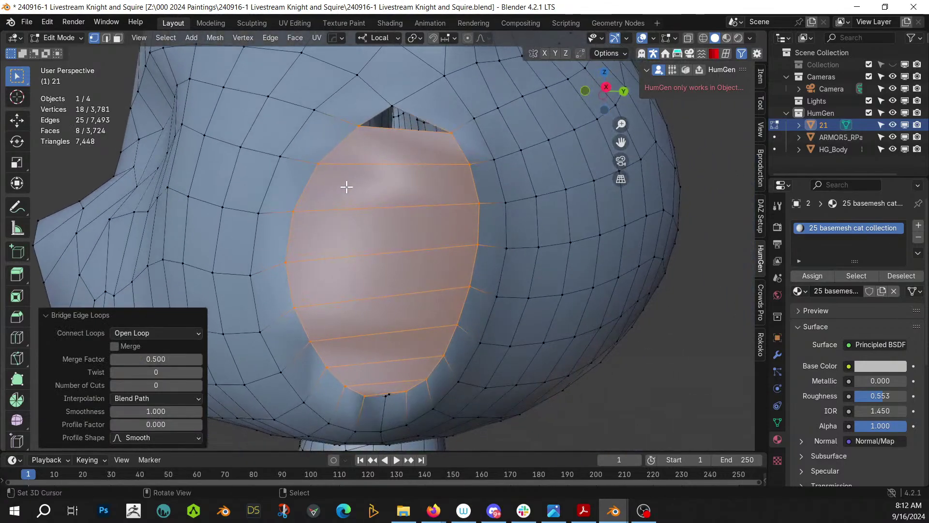
middle_drag(410, 372, 394, 403)
key(2)
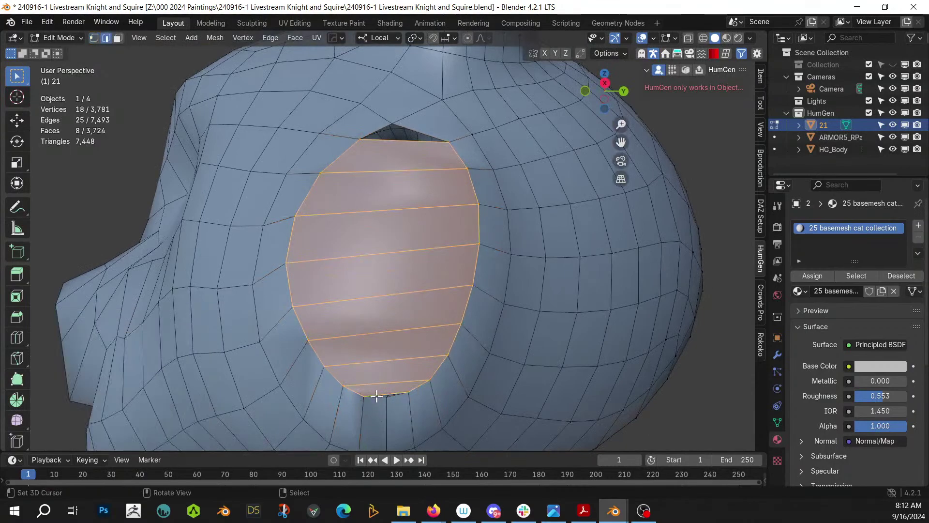
key(alt+a)
alt+click(380, 393)
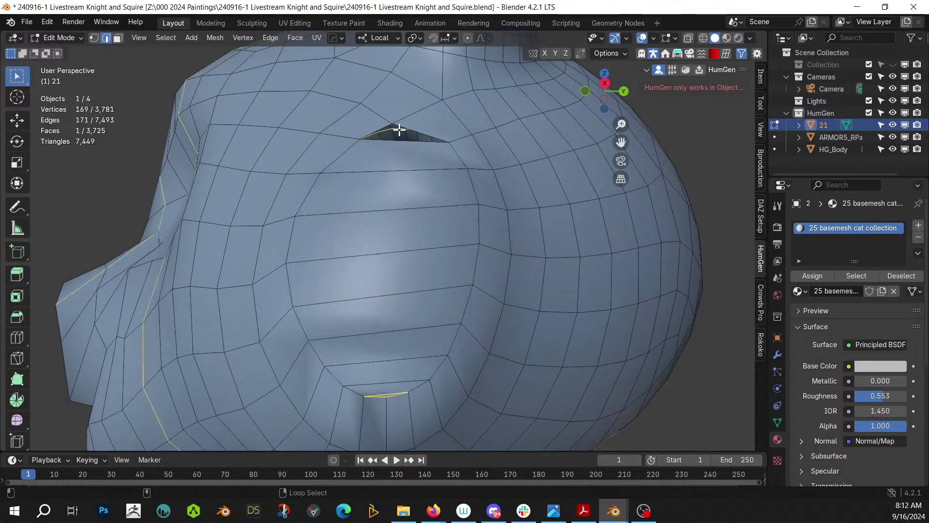
click(414, 127)
alt+click(413, 127)
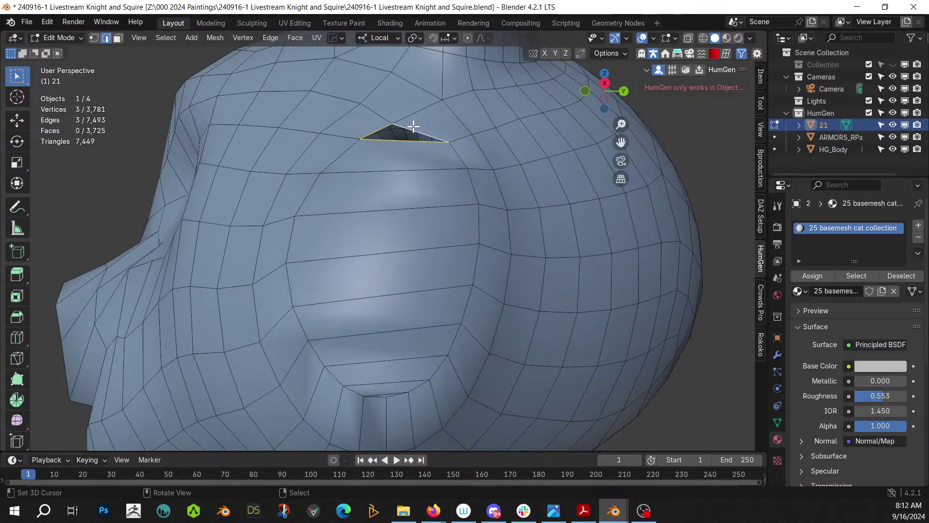
key(f)
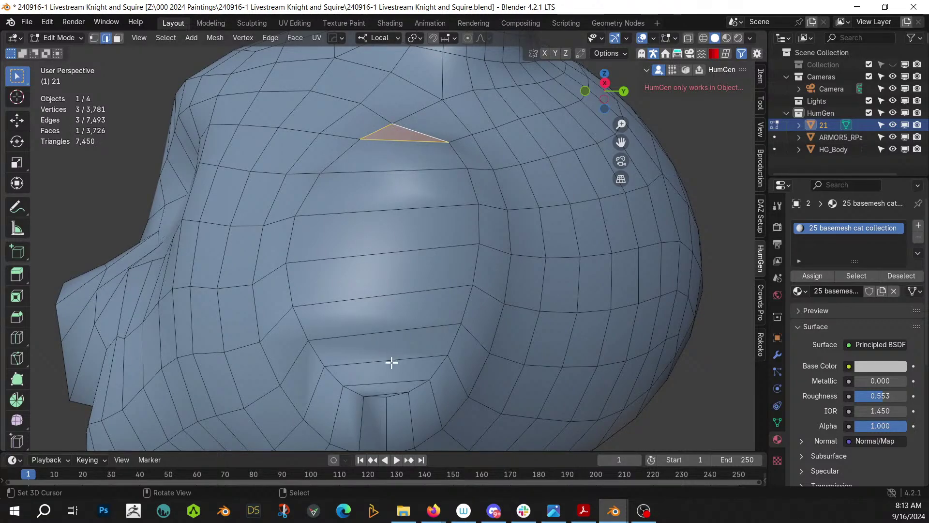
Knife-cut a vertical line through the middle of the cheek patch, from its bottom centre vertex to its topmost vertex
key(k)
click(386, 397)
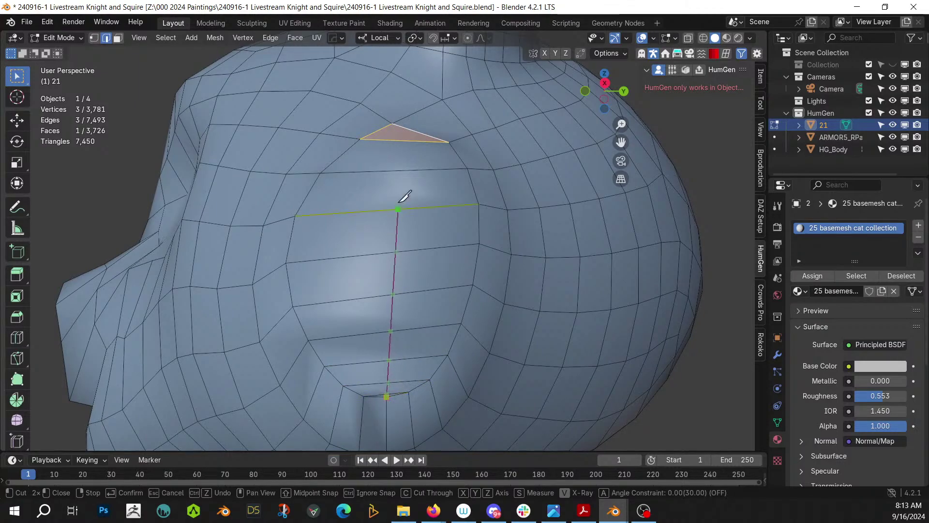
click(392, 124)
key(Return)
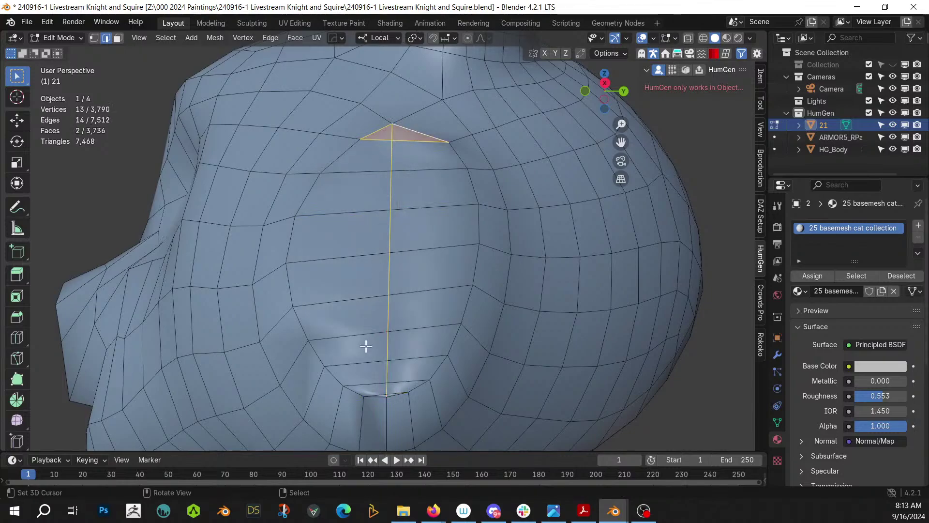
Knife-cut three more lengthwise lines on the muzzle side of the cheek patch, joining the lower border vertices to the matching upper ones
key(k)
click(364, 395)
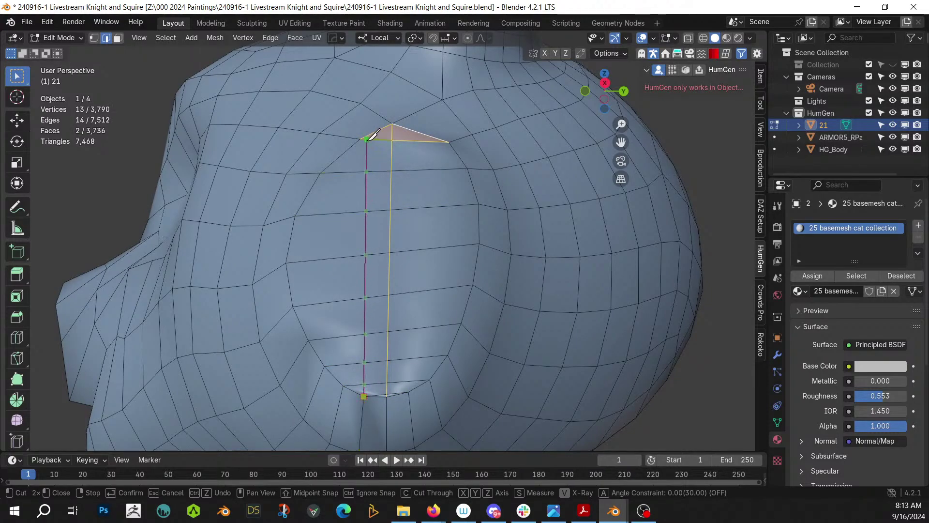
click(360, 139)
key(Return)
key(k)
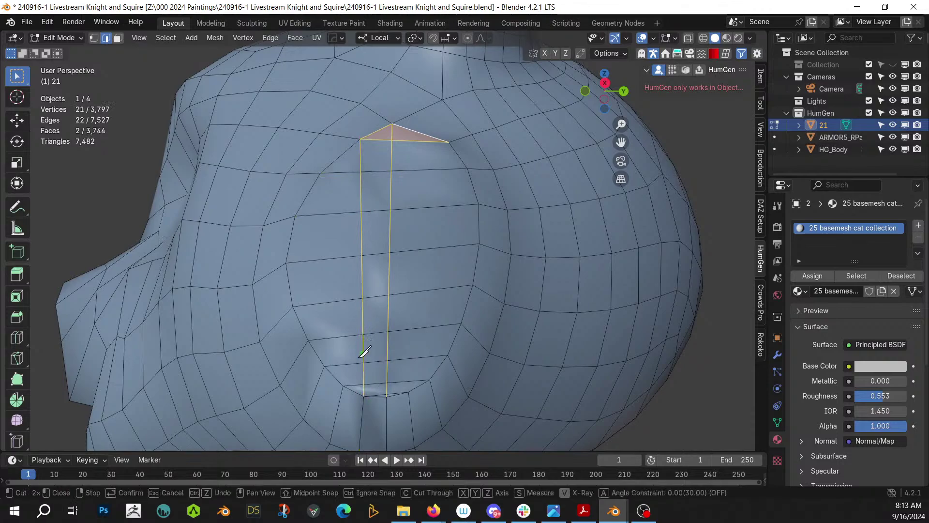
click(343, 386)
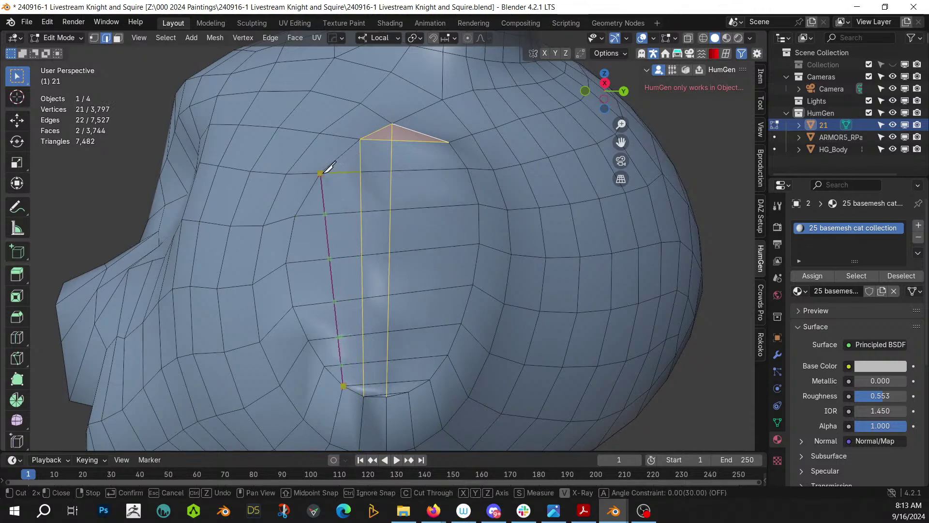
click(320, 172)
key(Return)
key(k)
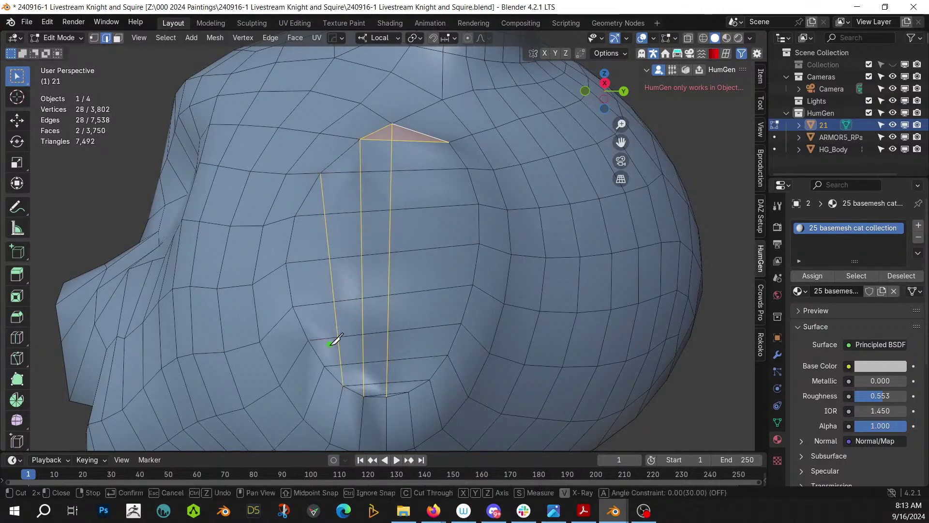
click(325, 365)
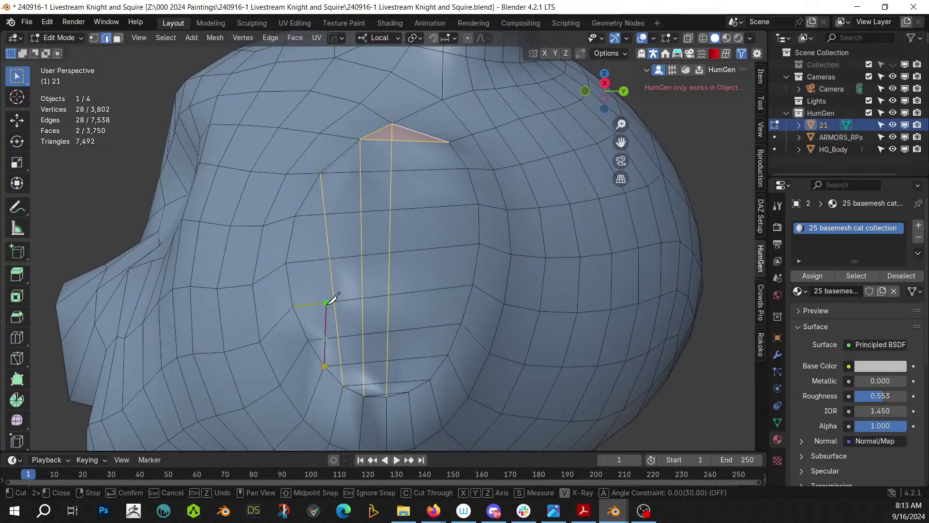
click(295, 216)
key(Return)
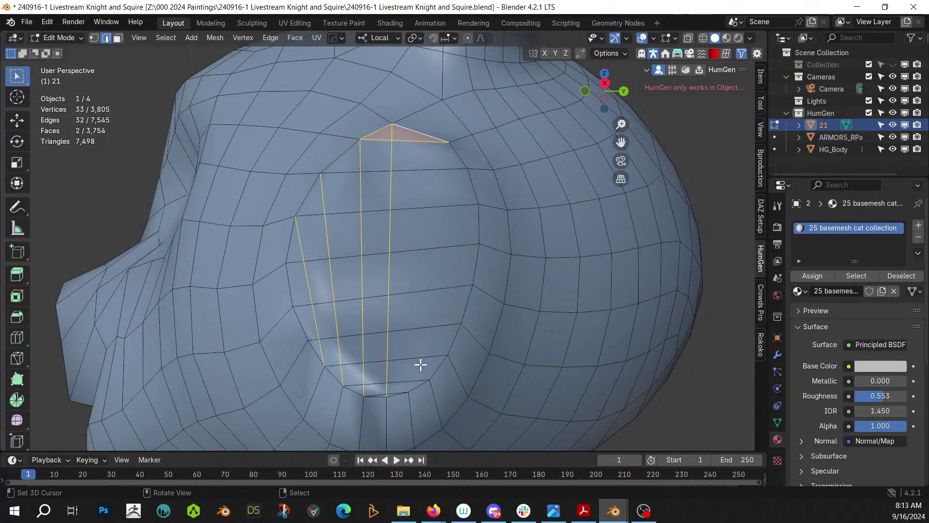
Knife-cut three lengthwise lines on the back-of-head side of the cheek patch, joining the lower border vertices to the matching upper ones
key(k)
click(409, 391)
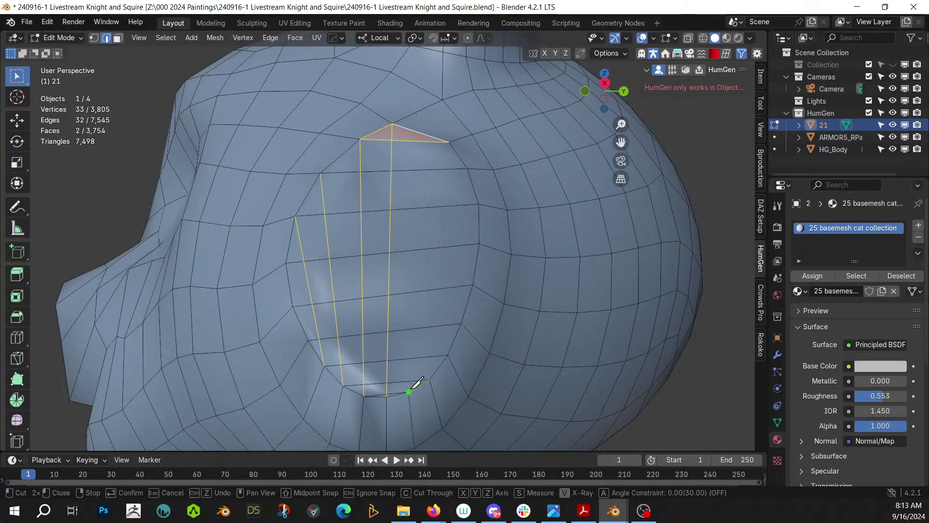
click(449, 142)
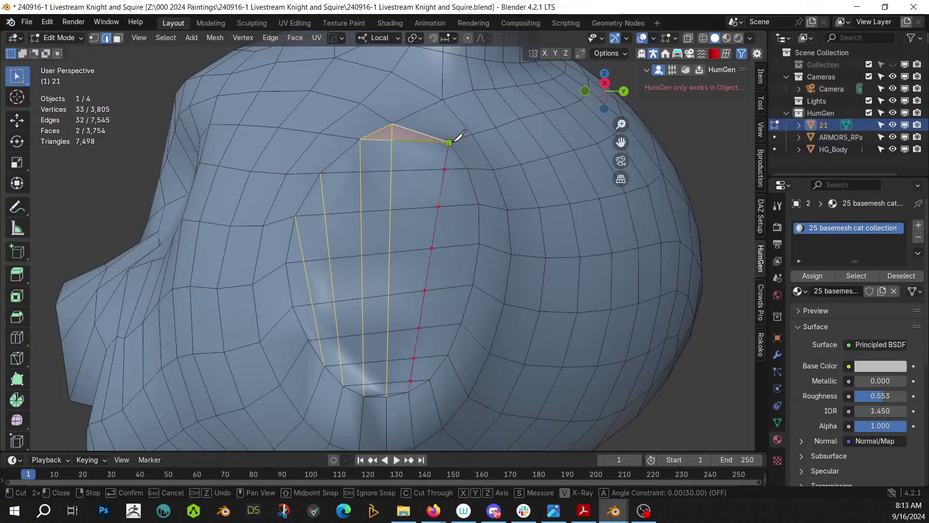
key(Return)
key(k)
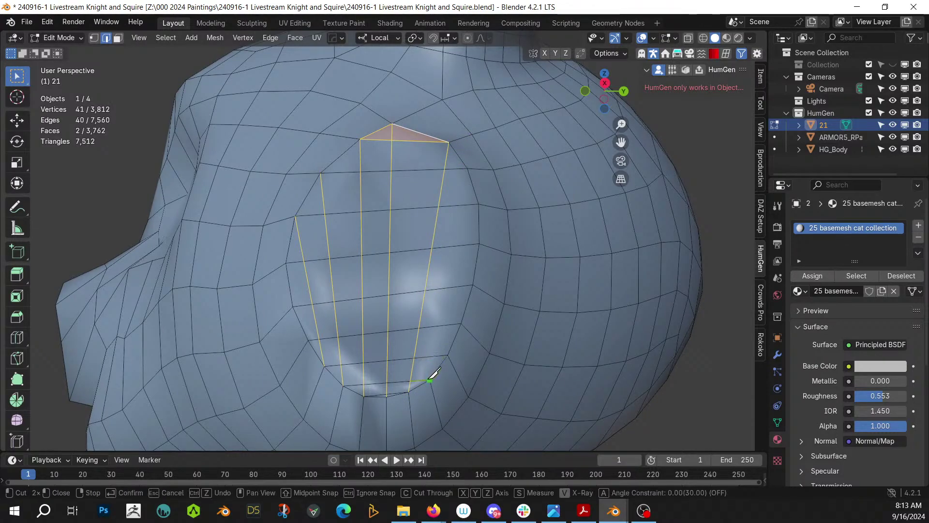
click(430, 380)
click(467, 168)
key(Return)
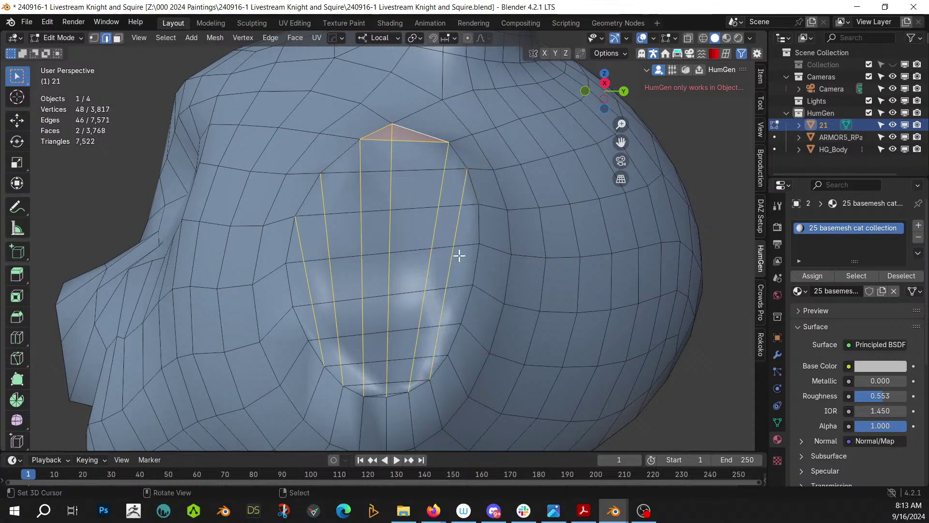
key(k)
click(448, 355)
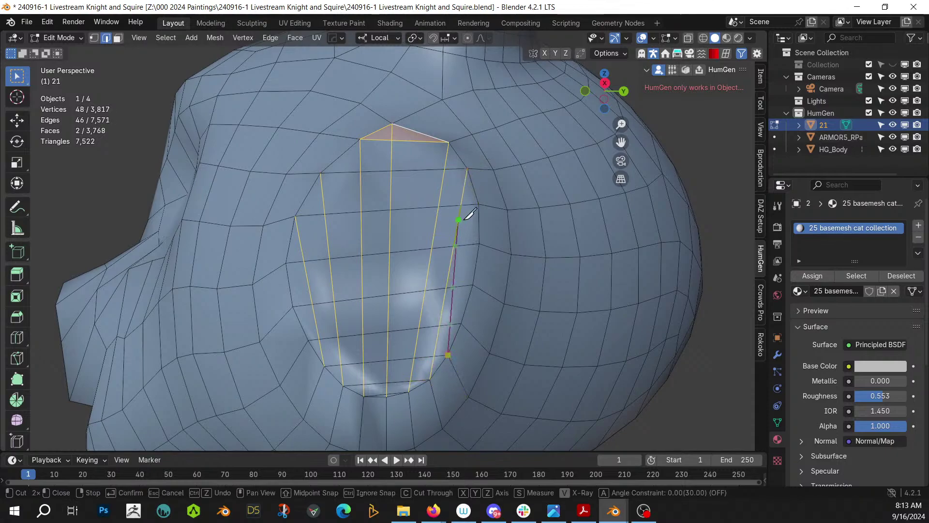
click(477, 205)
key(Return)
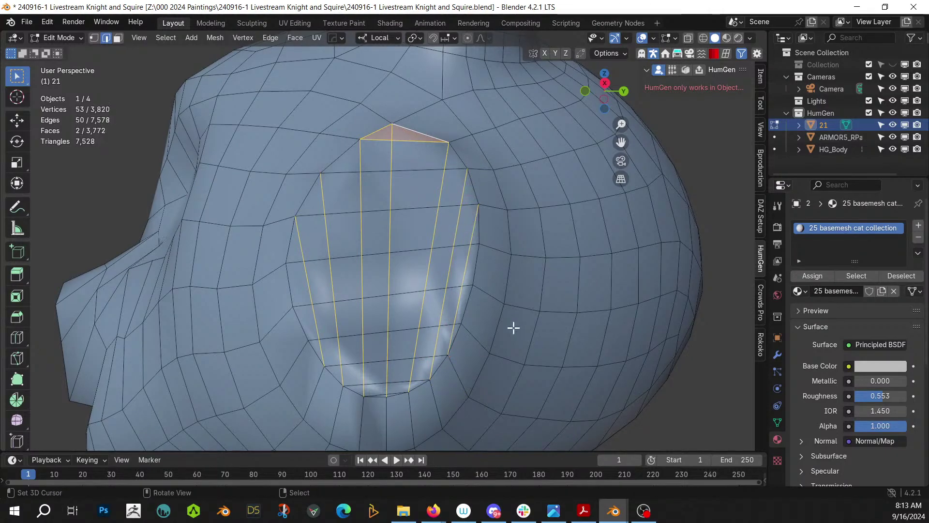
Return to Object Mode and apply the Hops Ssharp operation to the cat mesh with 30° sharpness and a 60° smooth angle
key(Tab)
middle_drag(505, 327, 538, 350)
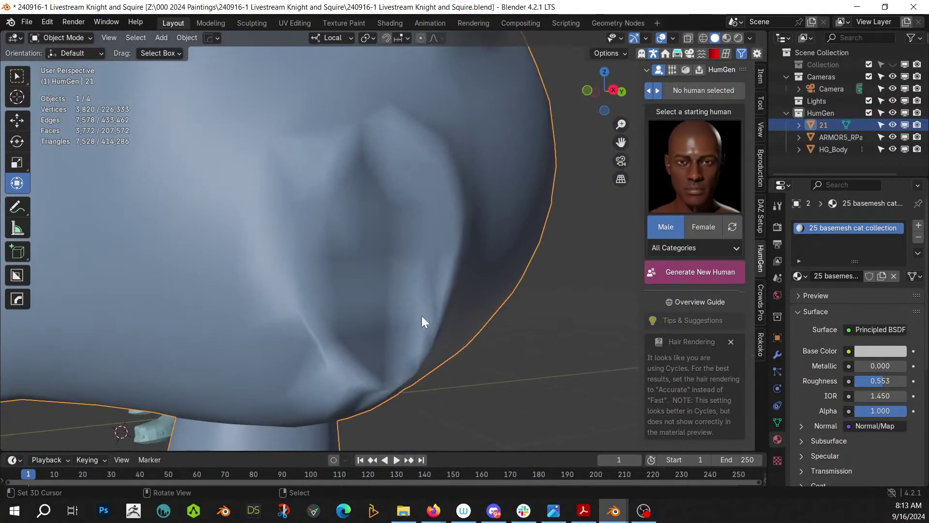
scroll(421, 314, down, 2)
key(q)
click(333, 238)
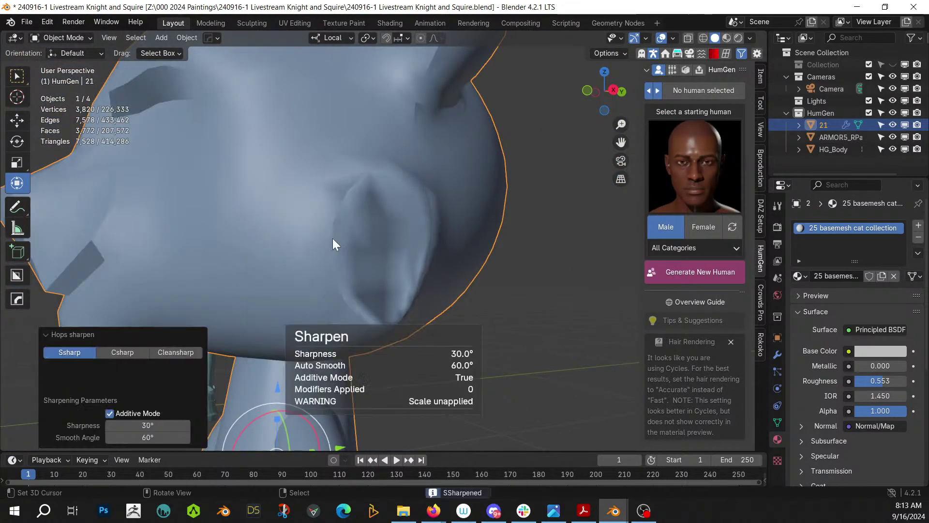
middle_drag(332, 238, 401, 274)
Mirror the cat's cleaned cheek half across the X axis onto the half that still has the spike, using a Mirror modifier
key(Tab)
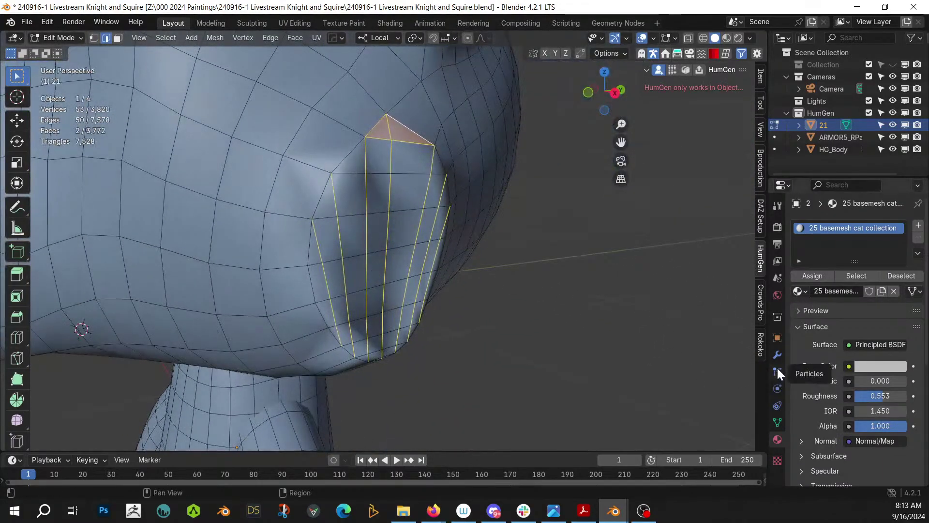
middle_drag(639, 311, 478, 298)
scroll(468, 288, up, 2)
scroll(455, 286, down, 4)
key(Tab)
scroll(513, 304, down, 2)
key(ctrl+m)
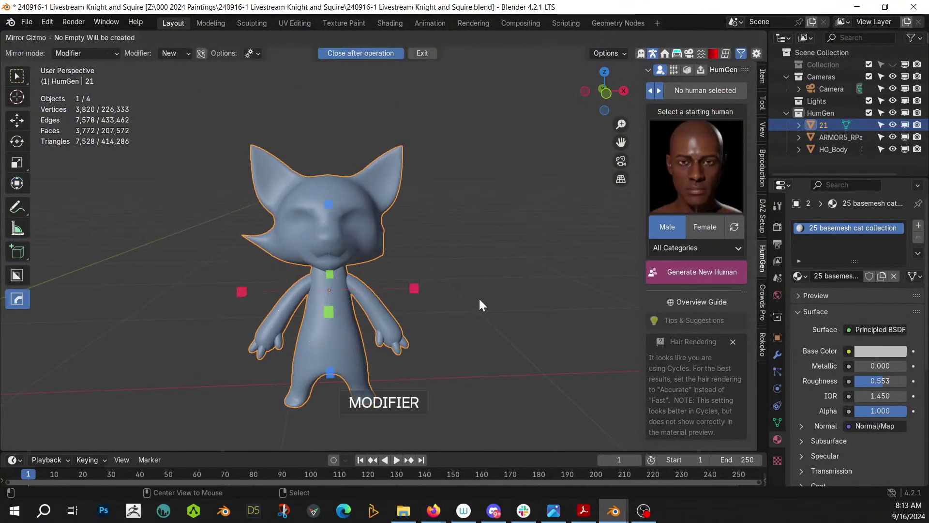
key(n)
click(415, 289)
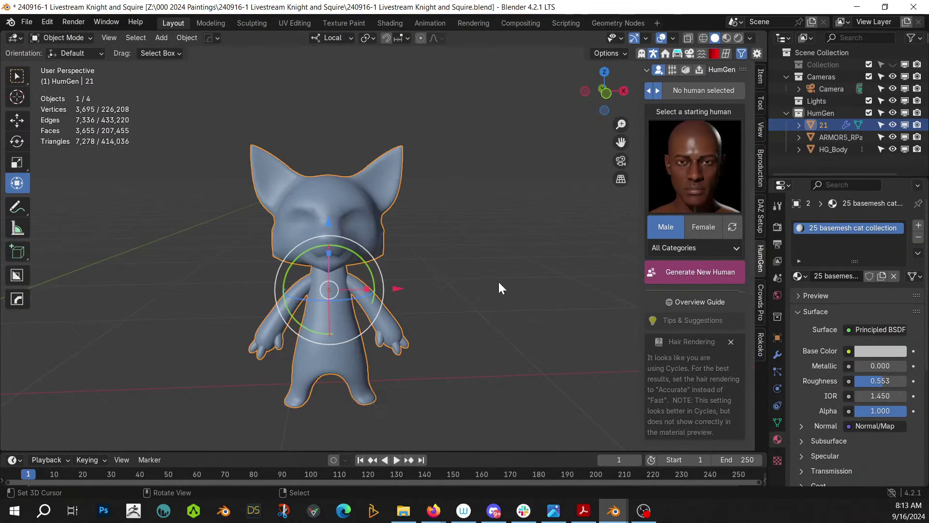
Try applying the location, rotation and scale of the cat mesh
key(ctrl+a)
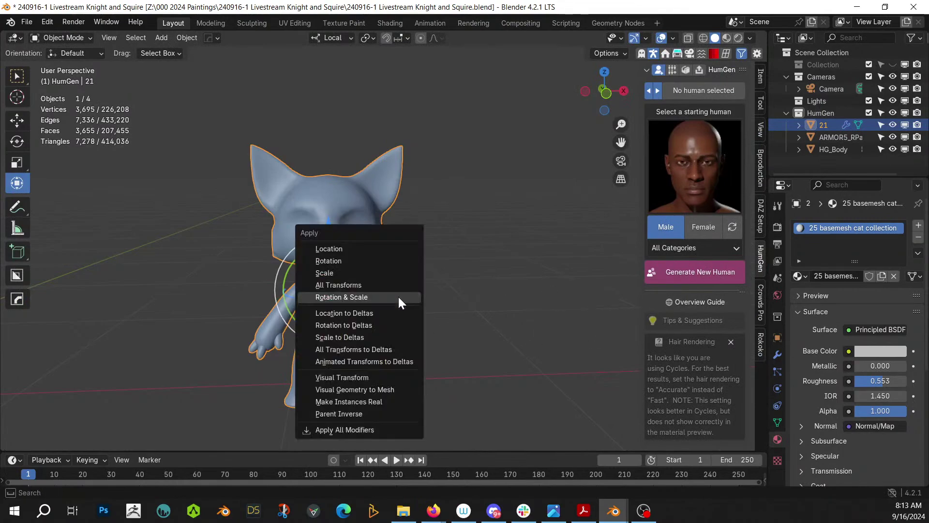
click(364, 286)
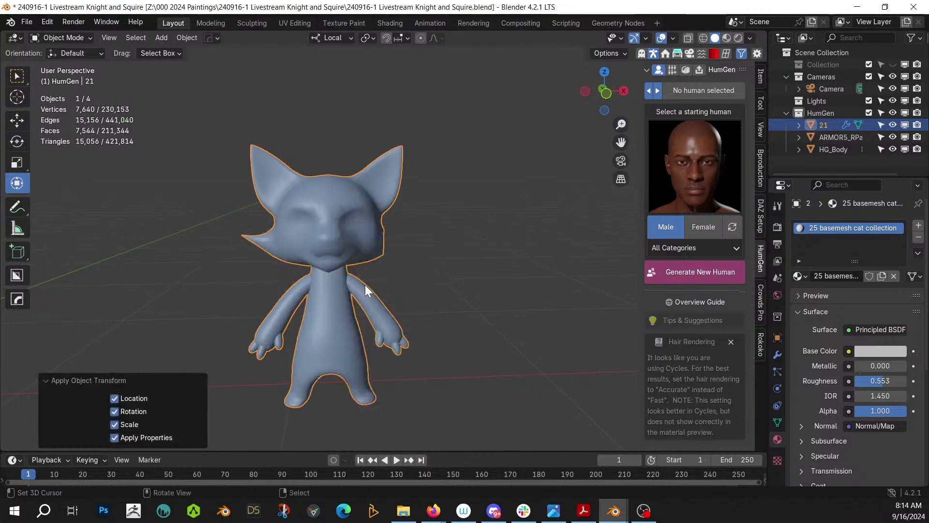
key(ctrl+z)
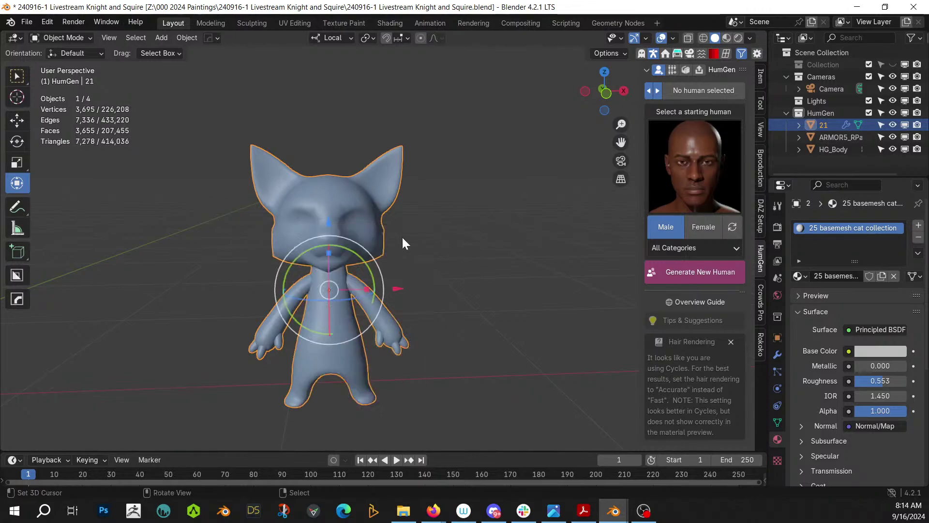
Apply the Mirror modifier on the cat mesh
click(778, 355)
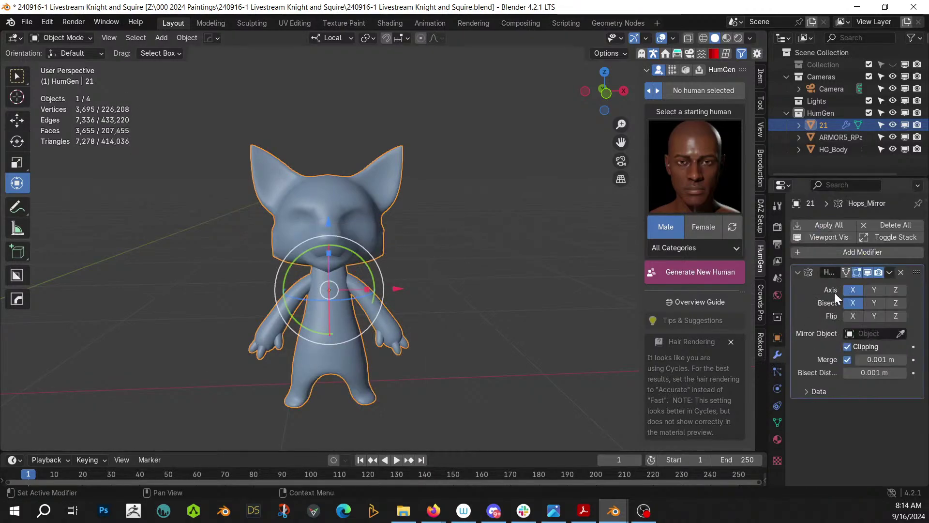
key(ctrl+a)
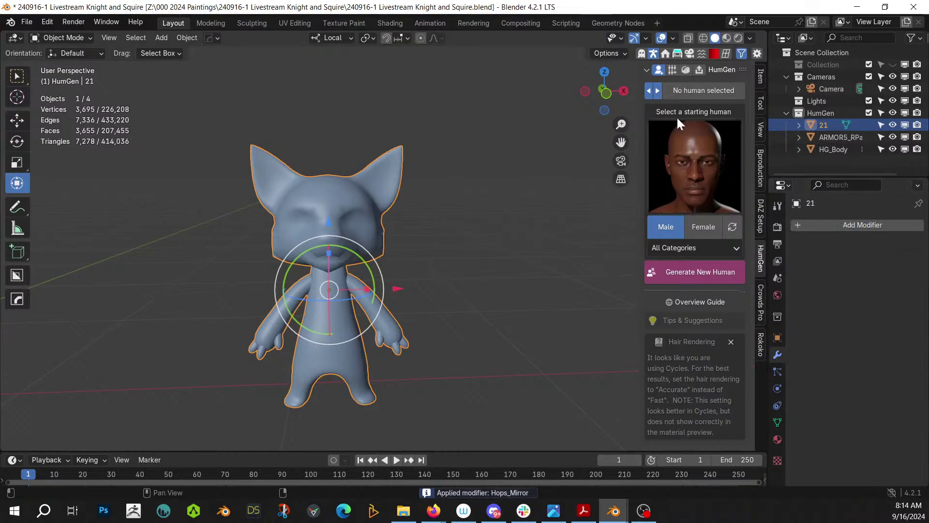
Remesh the cat with Quad Remesher at a quad count of 3000 and delete the original mesh 21
click(724, 55)
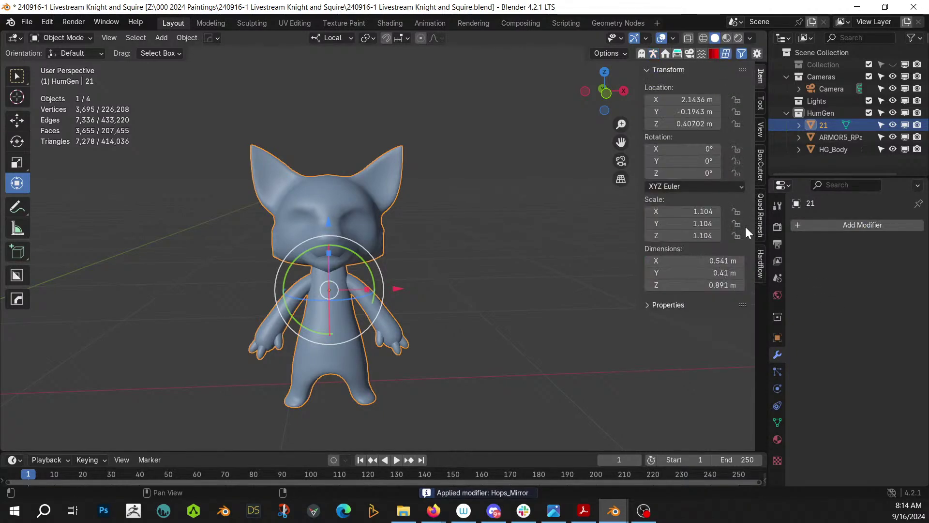
click(760, 219)
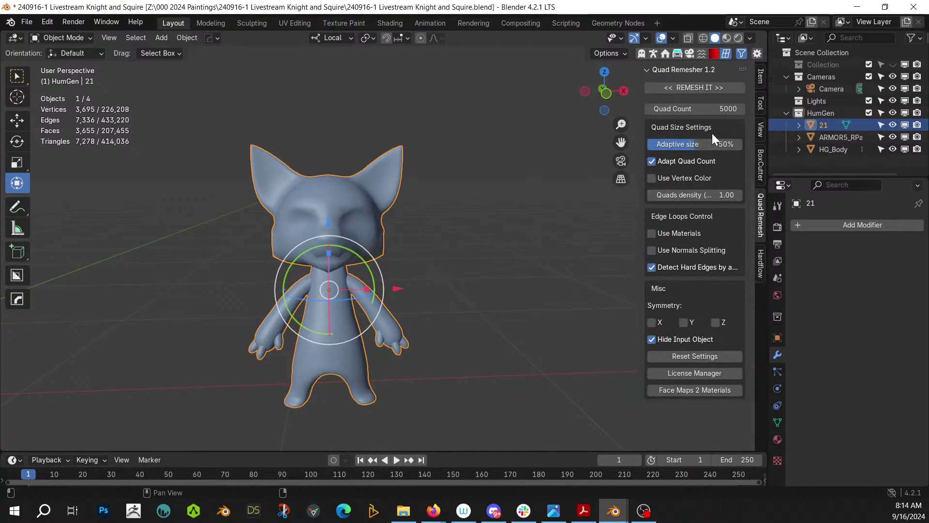
click(724, 110)
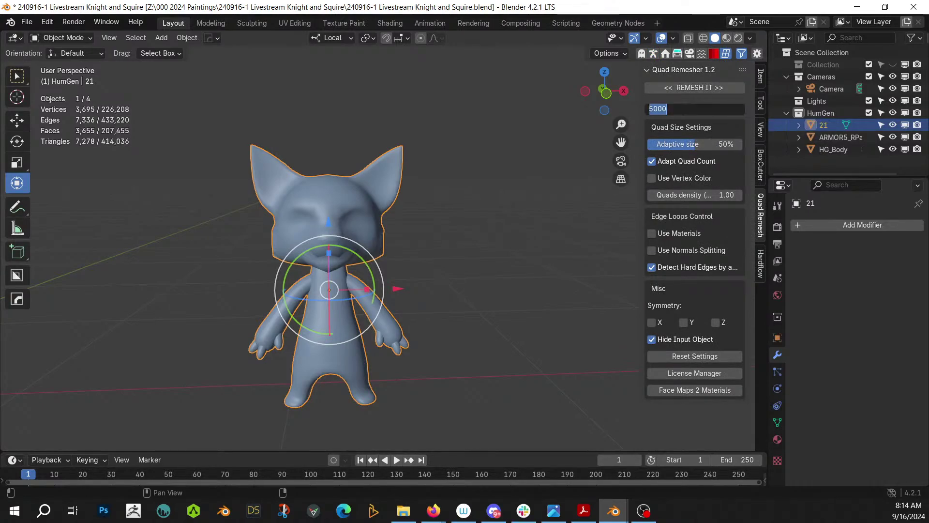
text(3000)
key(Return)
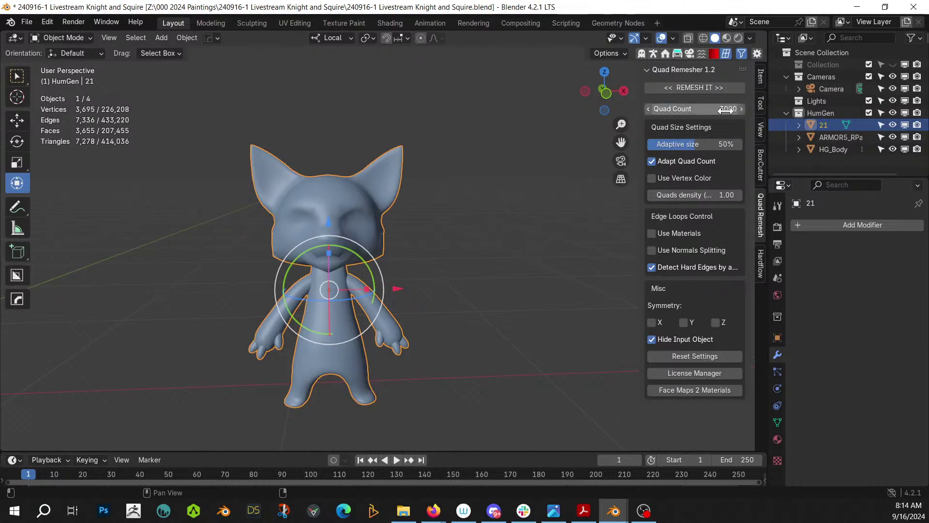
click(692, 87)
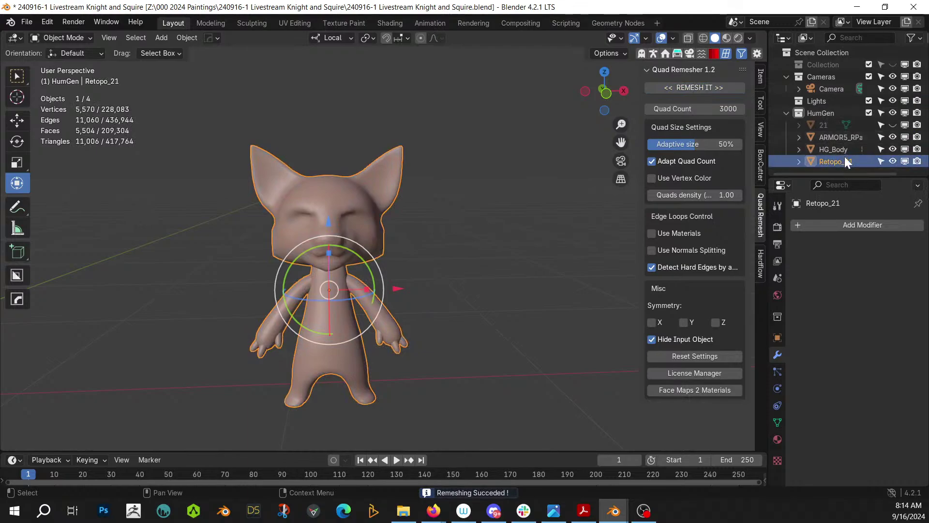
click(824, 126)
key(Delete)
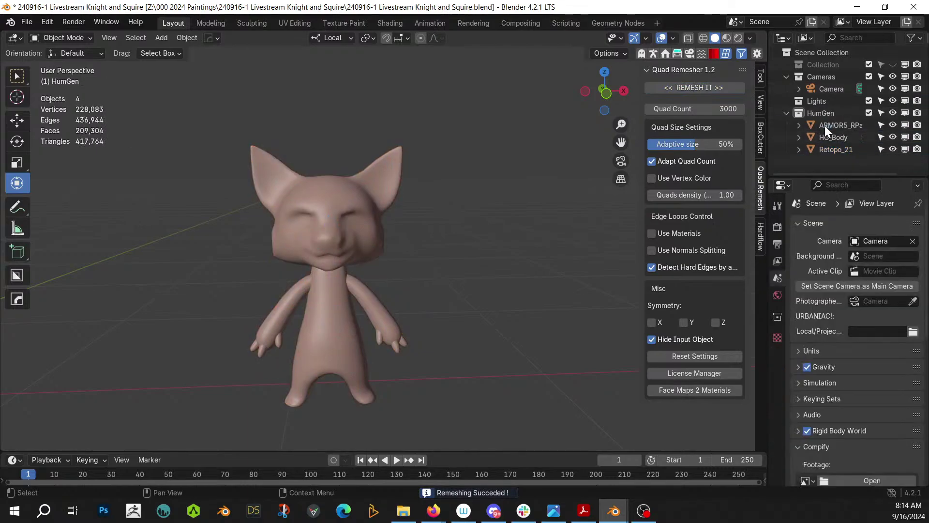
Enter Edit Mode on the remeshed cat and dissolve the pinched edge on the side of its cheek
click(347, 216)
key(Tab)
scroll(344, 214, up, 3)
middle_drag(344, 214, 484, 315)
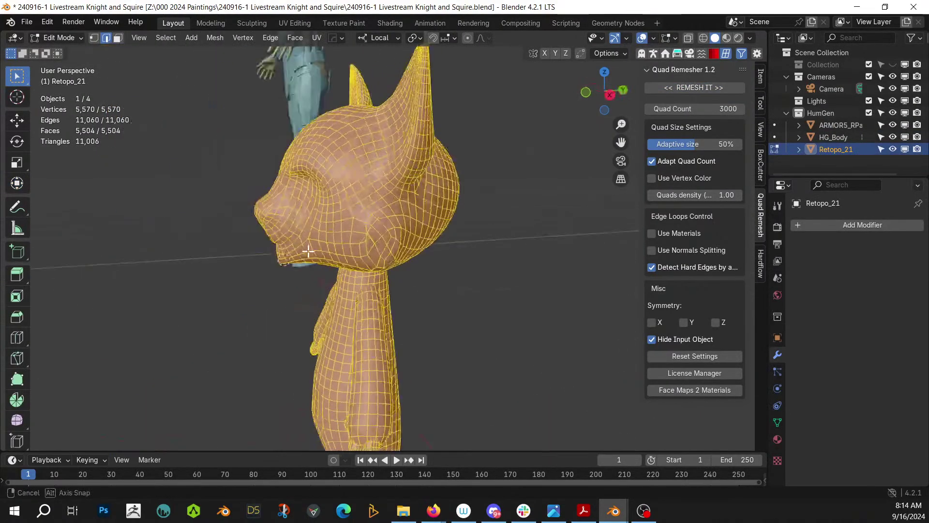
click(504, 324)
scroll(494, 320, up, 2)
scroll(488, 317, up, 4)
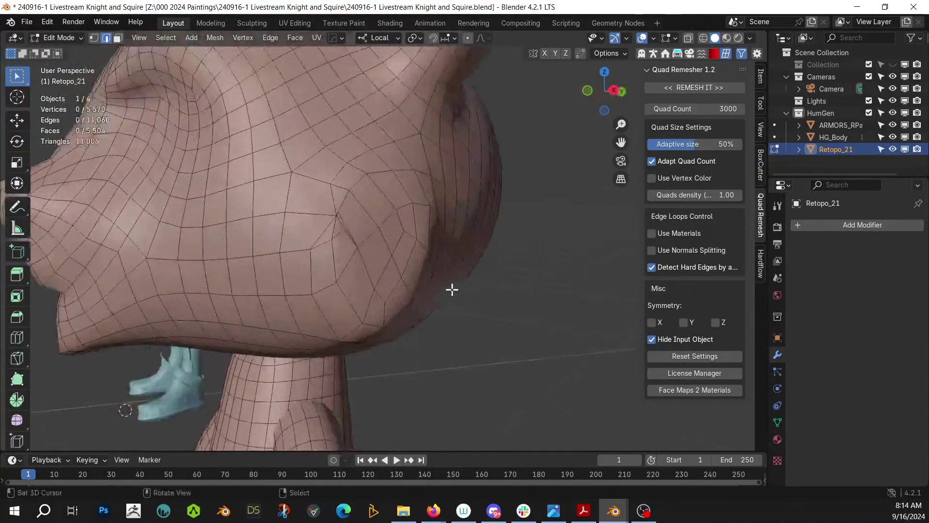
middle_drag(450, 289, 394, 294)
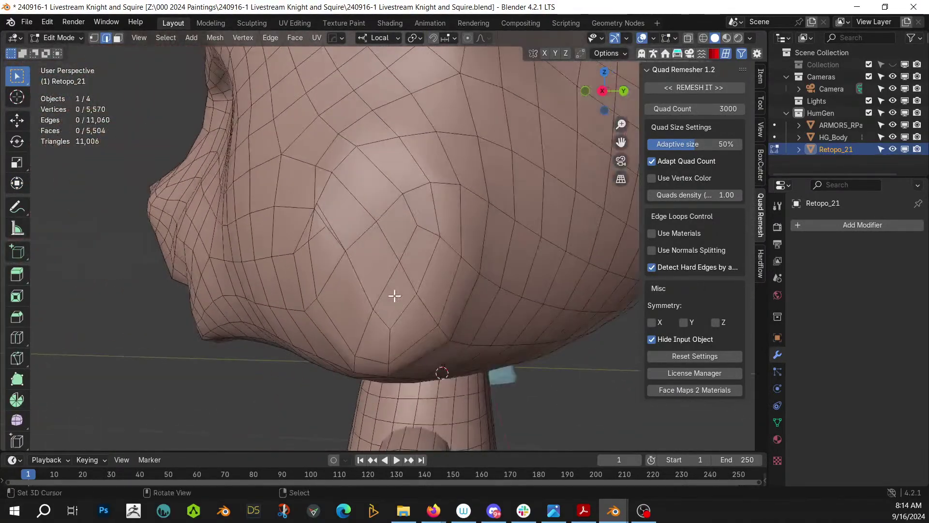
scroll(394, 296, up, 2)
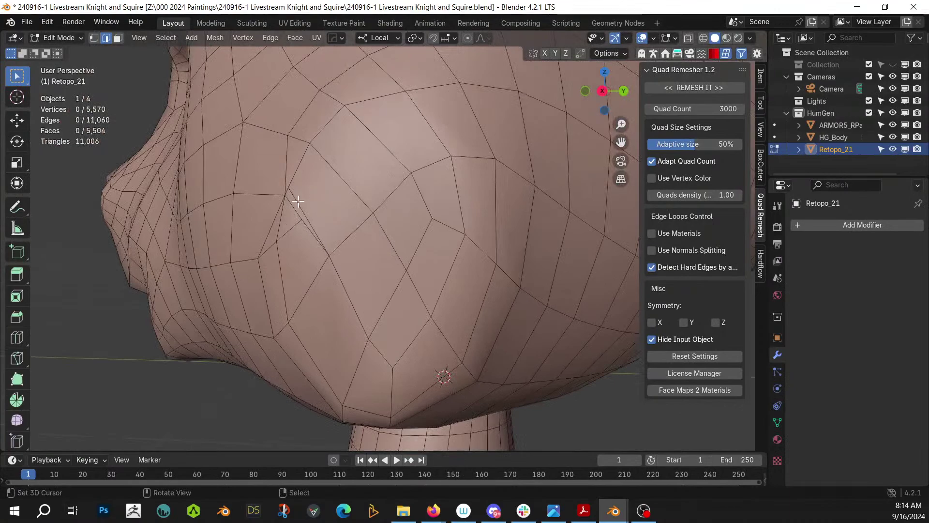
key(ctrl+x)
middle_drag(298, 202, 396, 233)
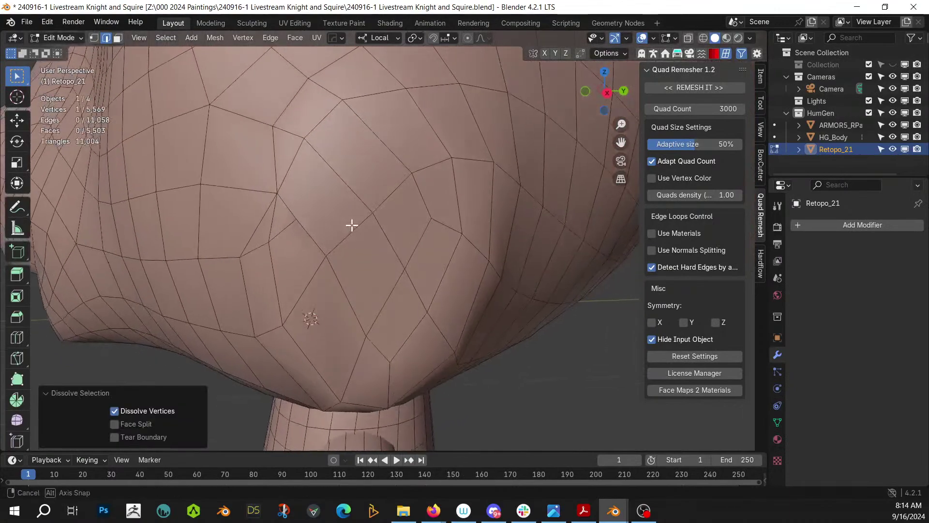
Knife-cut an upward line across the faces on the muzzle side of the remeshed cheek corner
key(1)
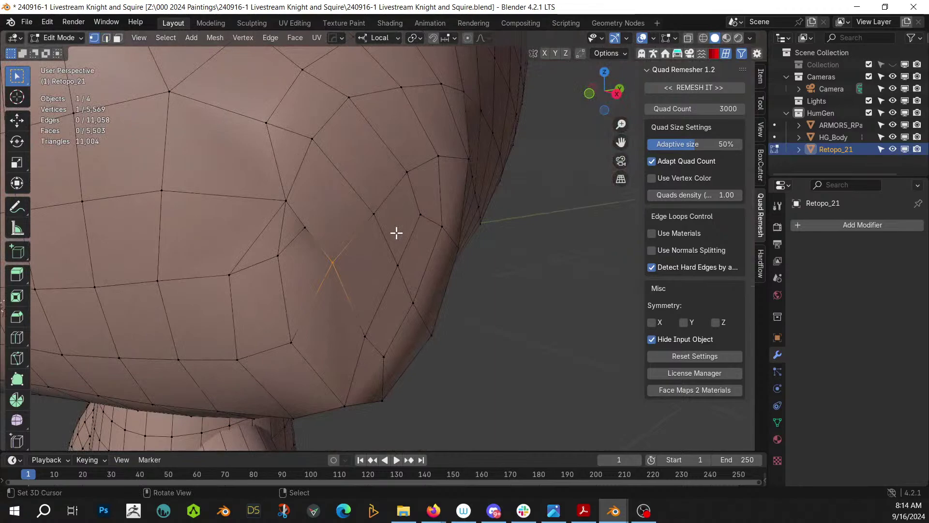
middle_drag(396, 233, 324, 245)
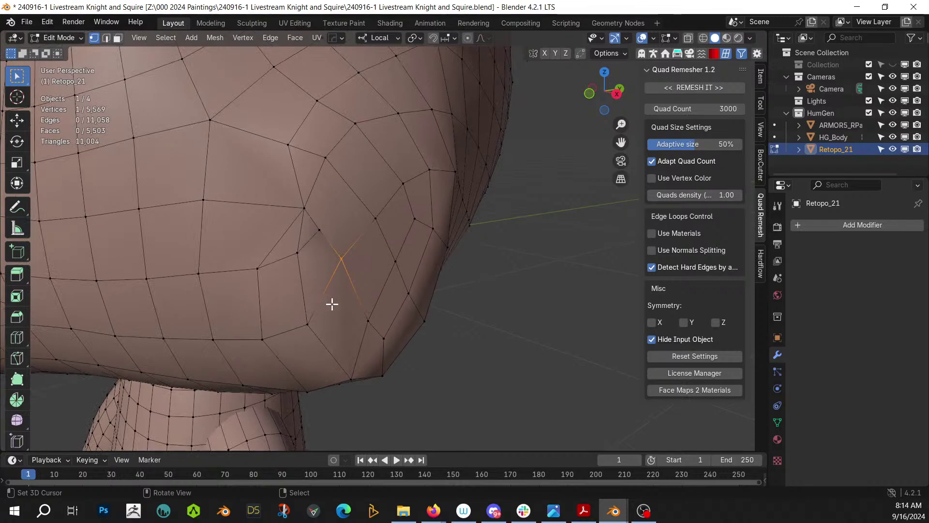
mouse_move(332, 305)
middle_down()
mouse_move(363, 305)
mouse_move(321, 308)
mouse_move(420, 313)
mouse_move(336, 302)
middle_up()
key(Tab)
scroll(321, 309, down, 6)
key(Tab)
scroll(337, 301, up, 4)
scroll(376, 286, up, 3)
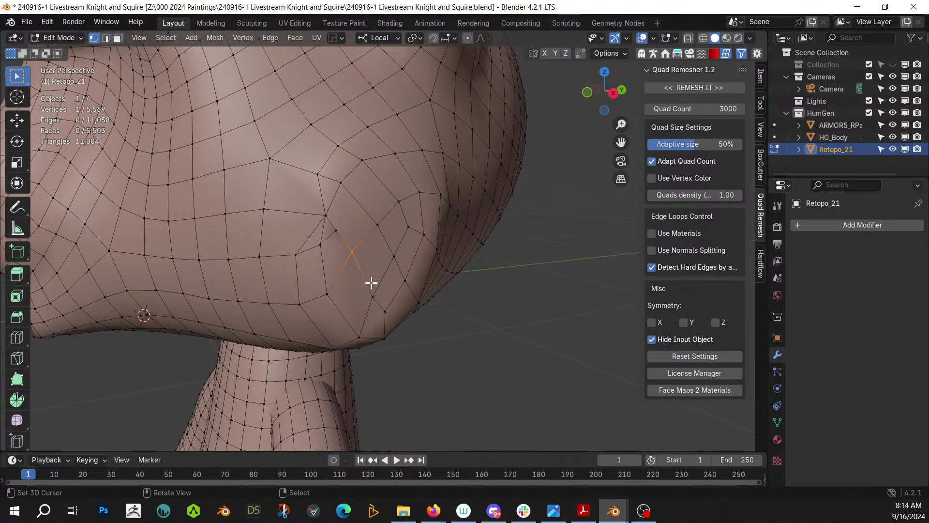
key(k)
click(296, 253)
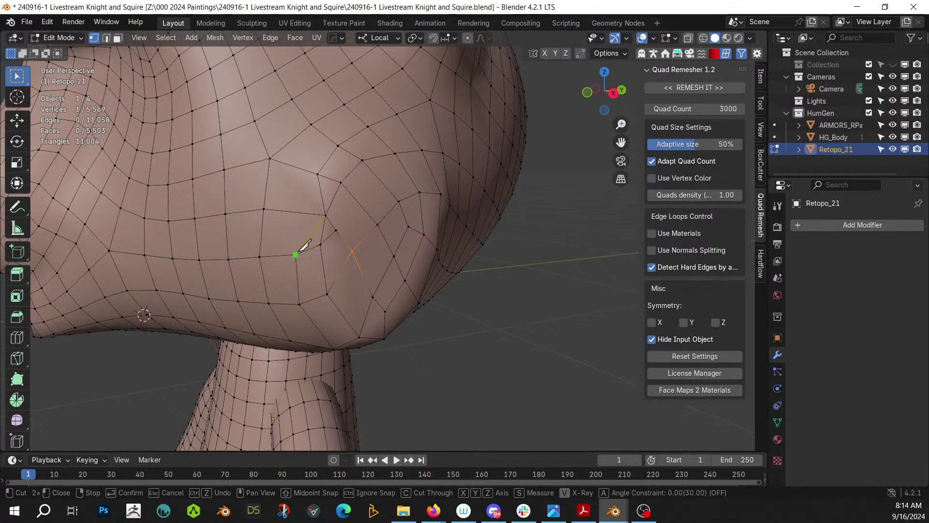
click(318, 174)
key(Return)
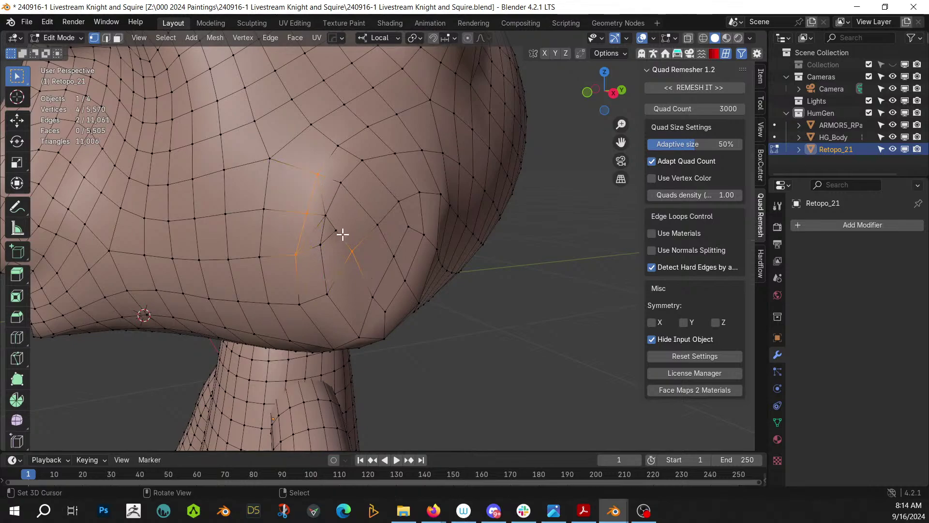
Knife-cut a short edge past the crowded vertex beside the new cheek line and dissolve that surplus vertex
key(k)
click(341, 182)
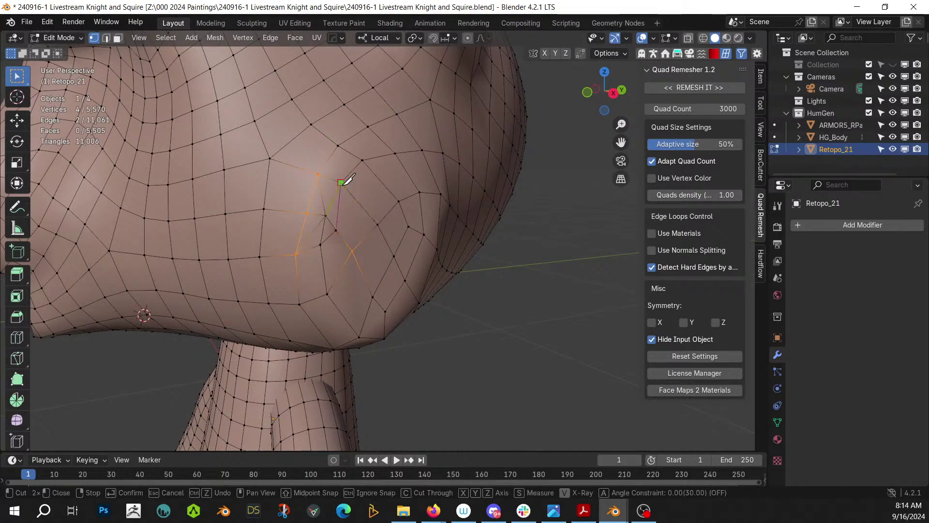
key(Return)
key(ctrl+x)
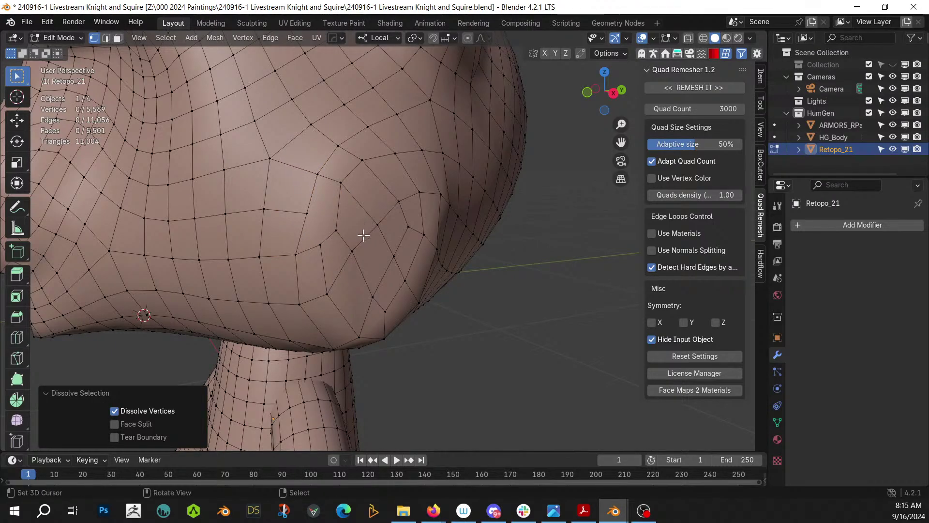
Knife-cut a connecting edge from the cheek corner to the line on the muzzle side and merge the two close vertices at center
key(k)
click(336, 230)
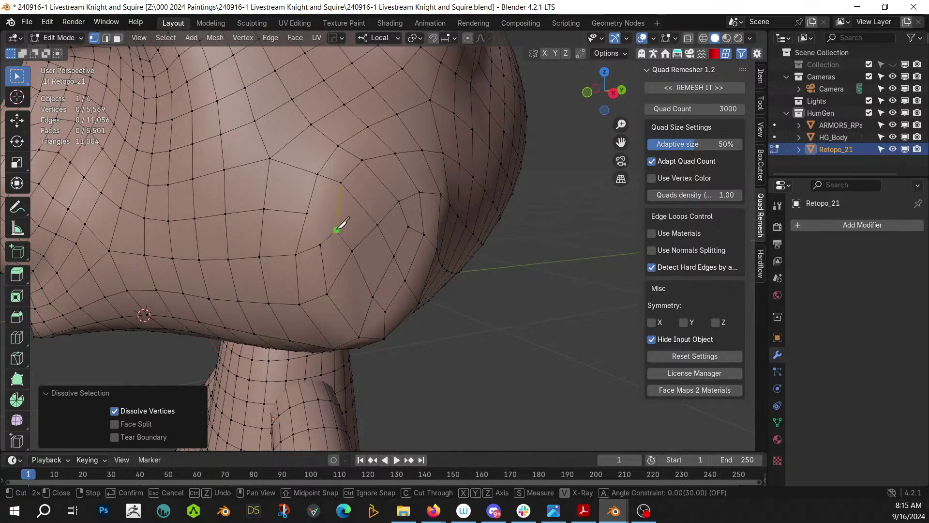
click(306, 213)
key(Return)
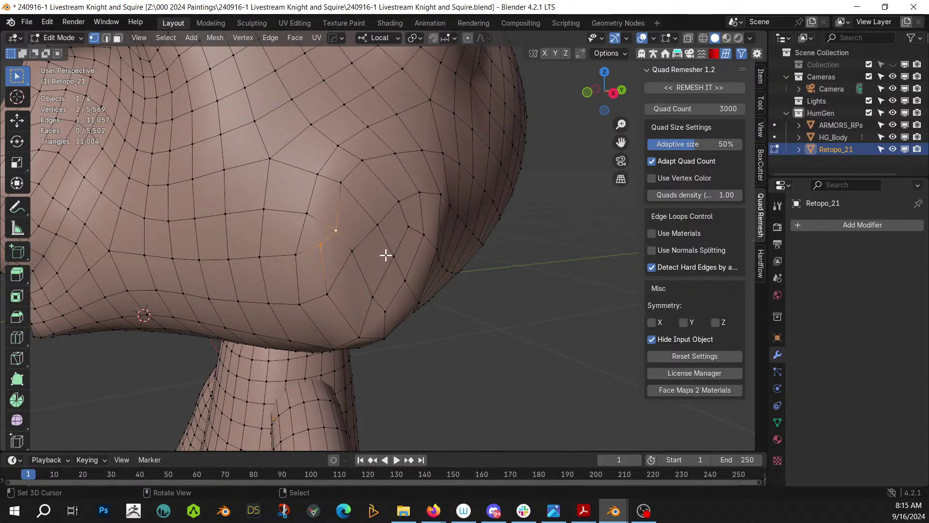
key(m)
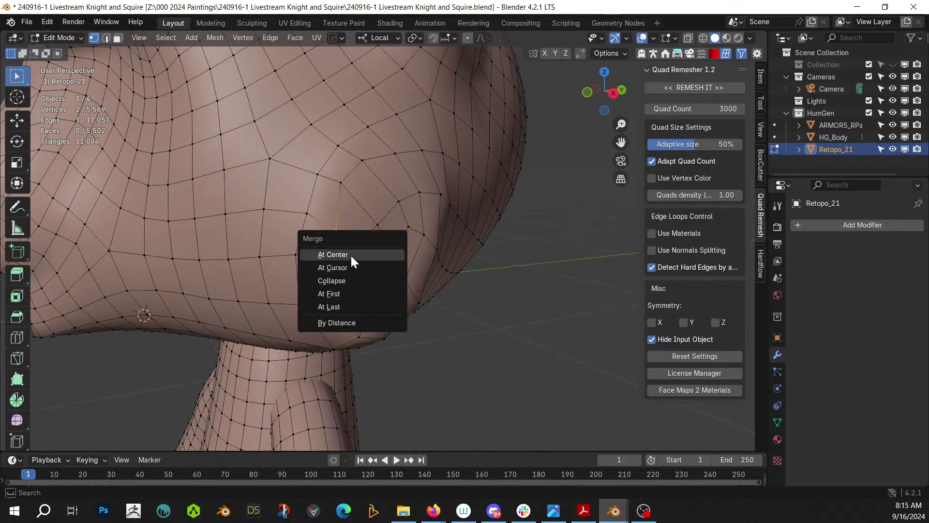
click(350, 254)
Examine the smoothness of the cat's cheek and head from several angles in Object Mode
key(Tab)
scroll(465, 338, down, 2)
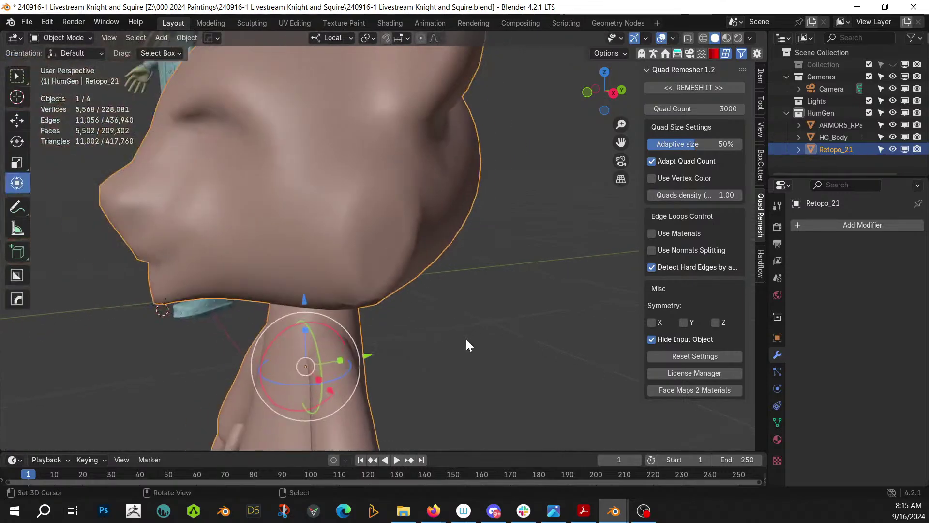
middle_drag(465, 338, 561, 307)
key(Tab)
scroll(522, 296, down, 2)
key(Tab)
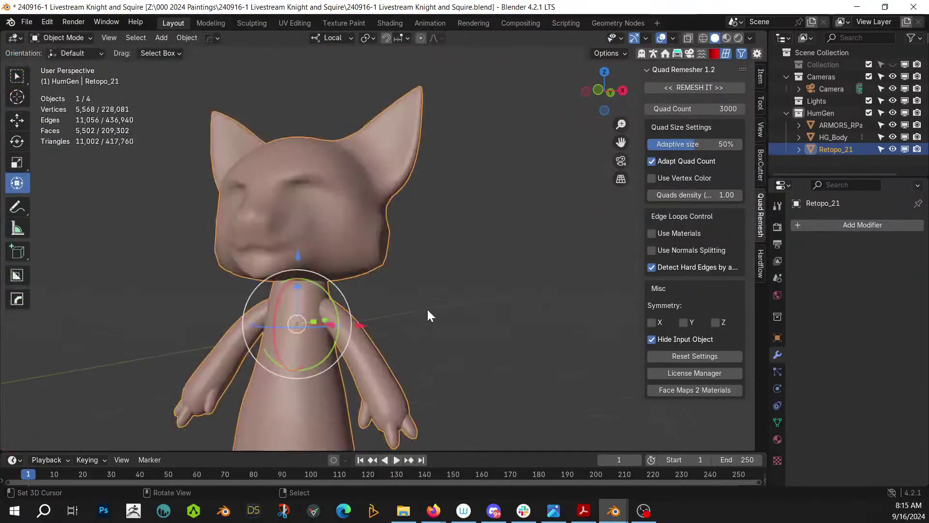
middle_drag(426, 310, 486, 324)
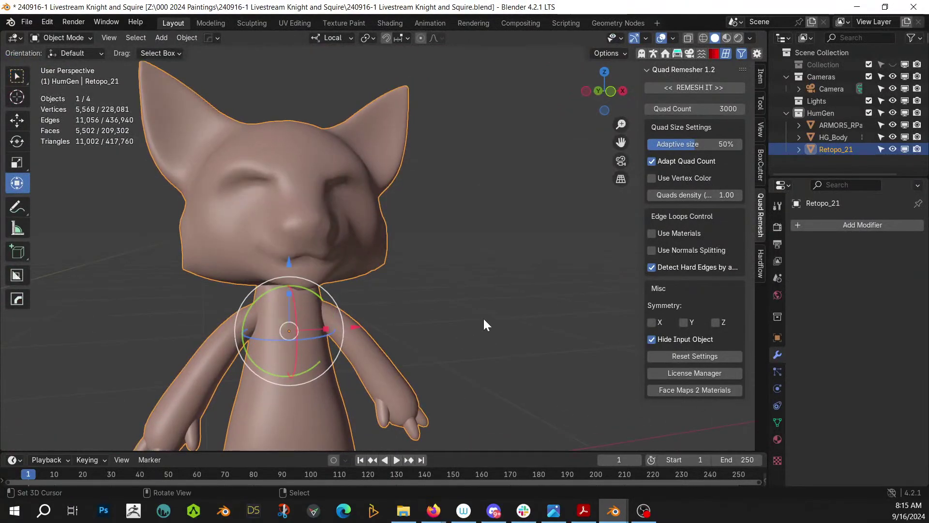
middle_drag(483, 320, 593, 307)
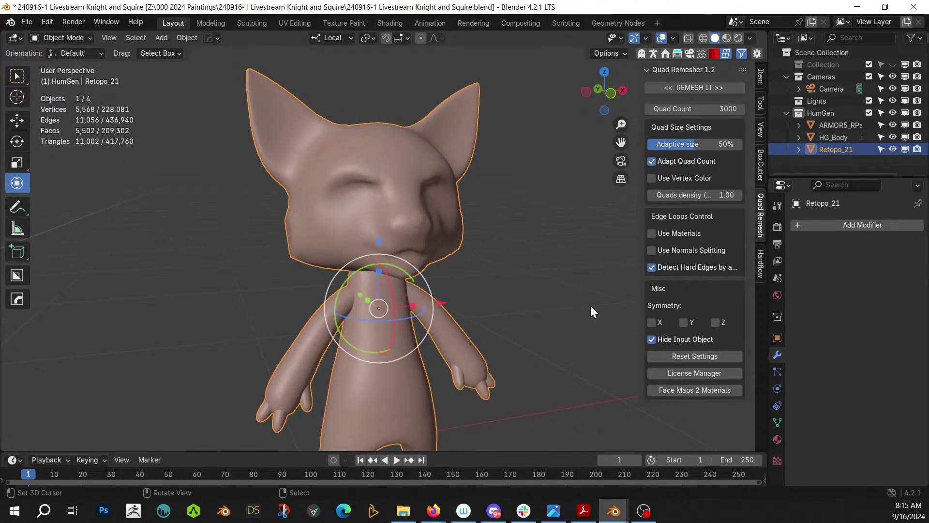
scroll(565, 297, down, 5)
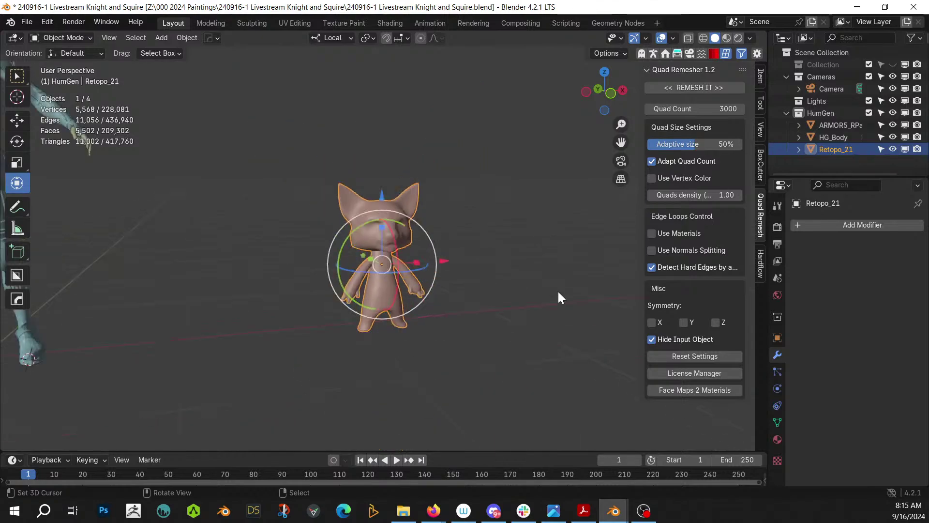
Mirror the cat's retouched cheek half across the X axis onto the other half, using a Mirror modifier
shift+middle_drag(505, 271, 544, 301)
key(alt+x)
key(n)
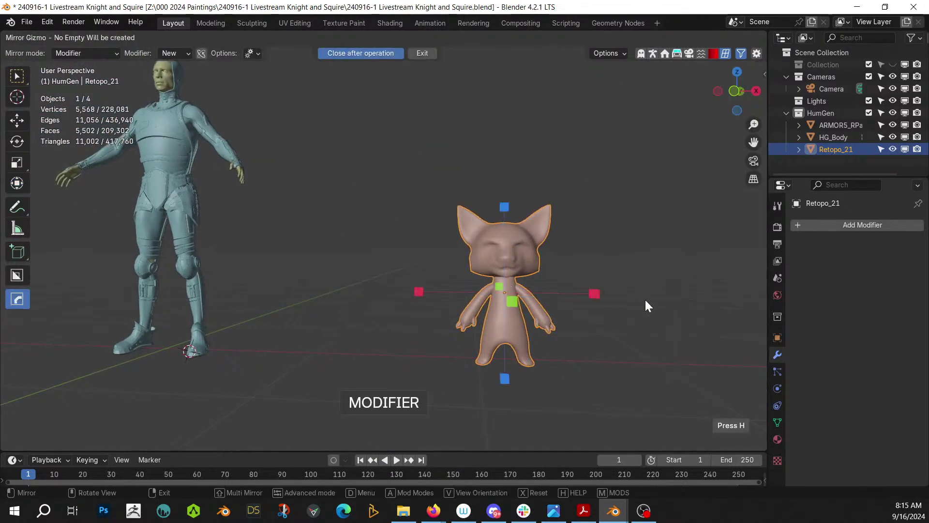
click(598, 294)
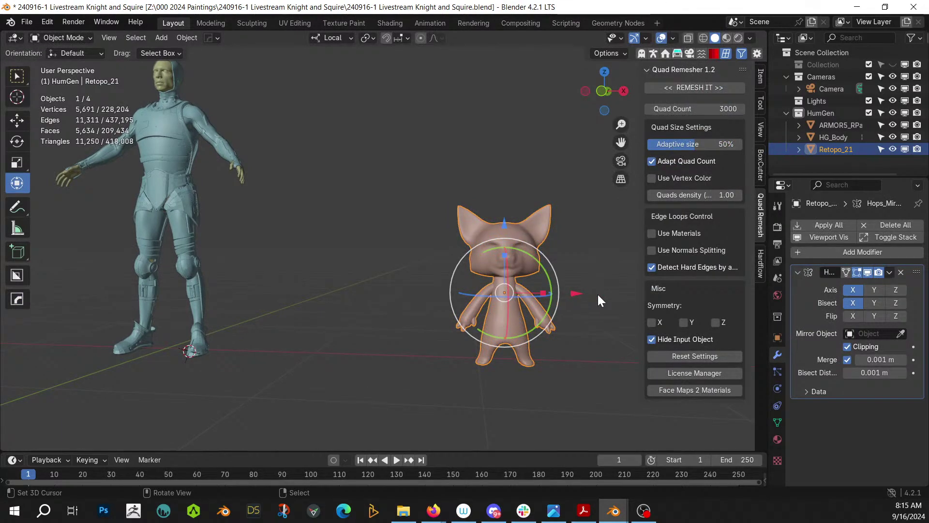
key(KP_Decimal)
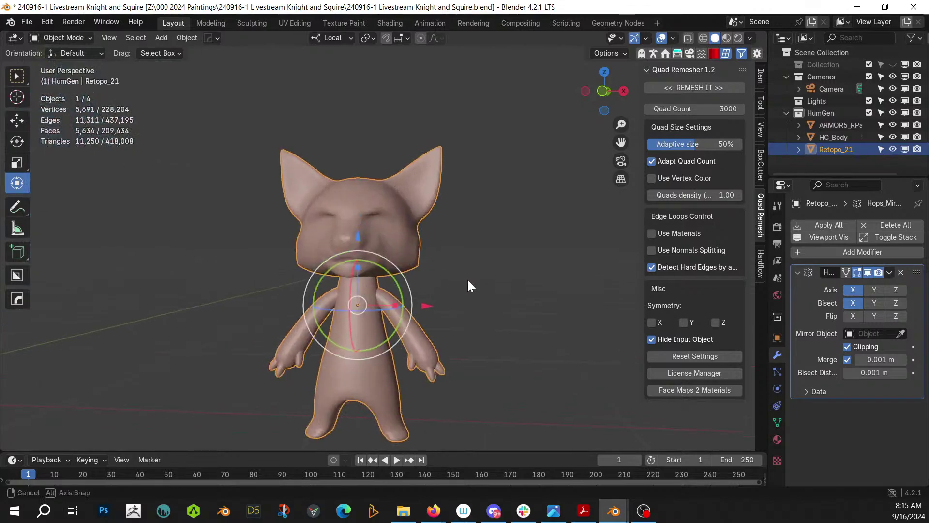
scroll(504, 281, up, 3)
middle_drag(504, 280, 484, 282)
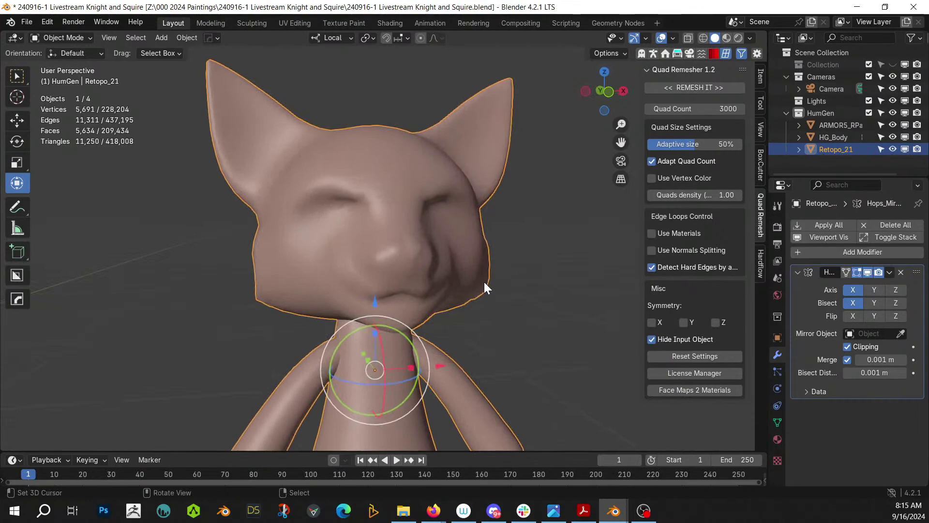
Check how the cat mesh divides into separate pieces by selecting the linked faces of the head, torso and arms in turn
middle_drag(472, 280, 415, 269)
key(Tab)
scroll(415, 268, up, 3)
key(3)
click(353, 270)
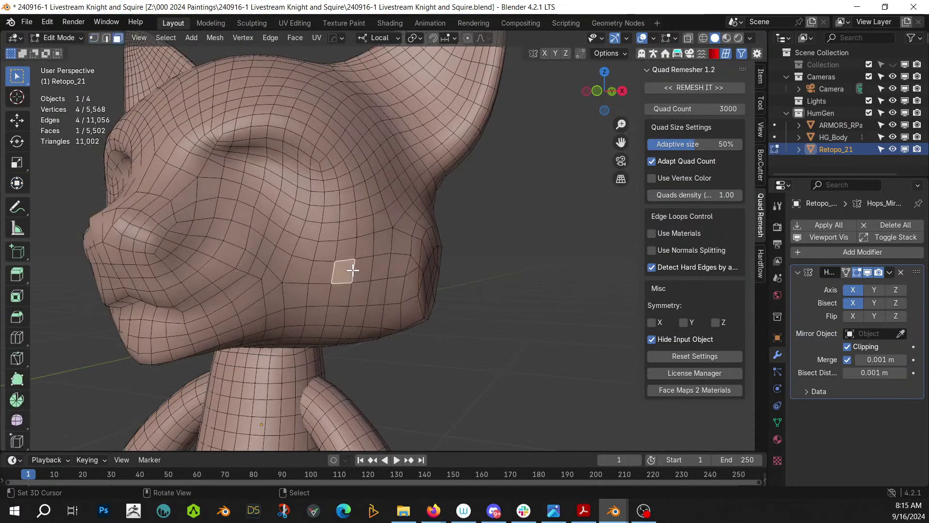
key(l)
scroll(353, 270, down, 3)
middle_drag(349, 269, 390, 272)
shift+middle_drag(446, 311, 404, 219)
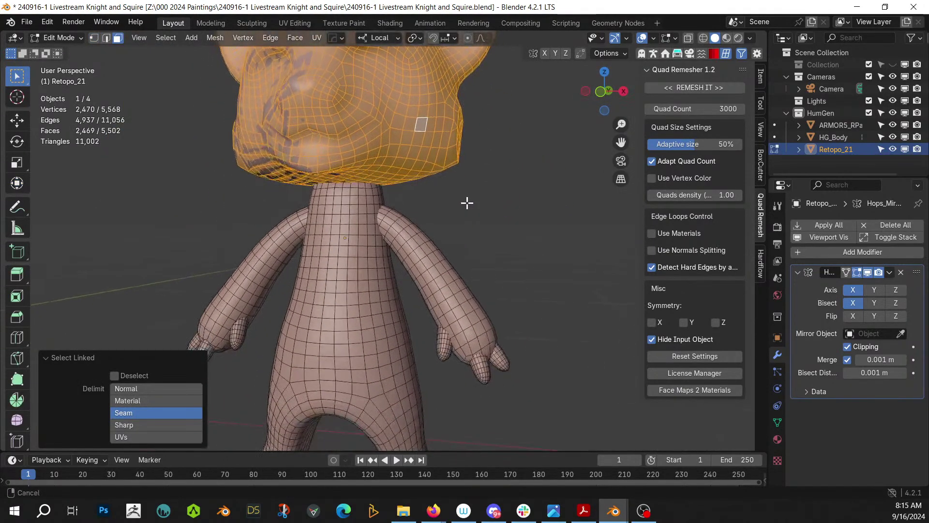
click(341, 241)
key(l)
scroll(341, 240, down, 3)
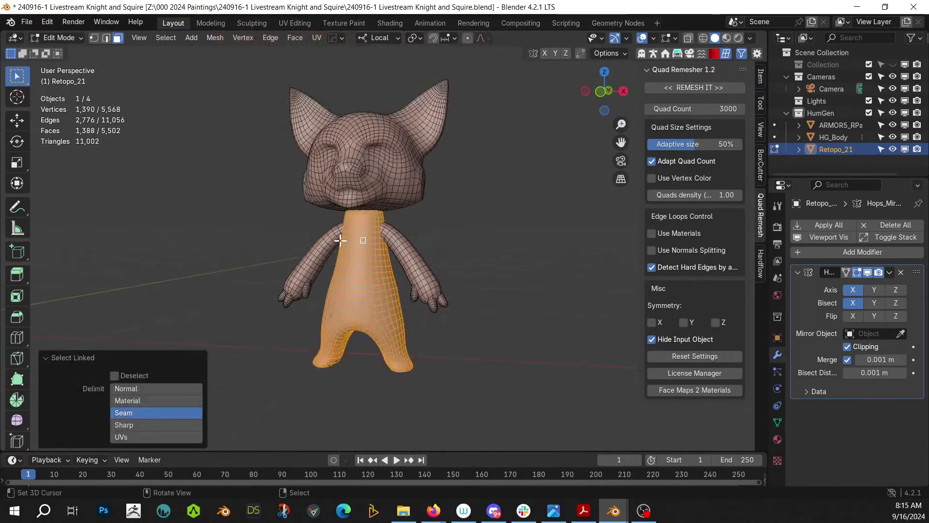
click(403, 234)
key(l)
middle_drag(382, 253, 419, 262)
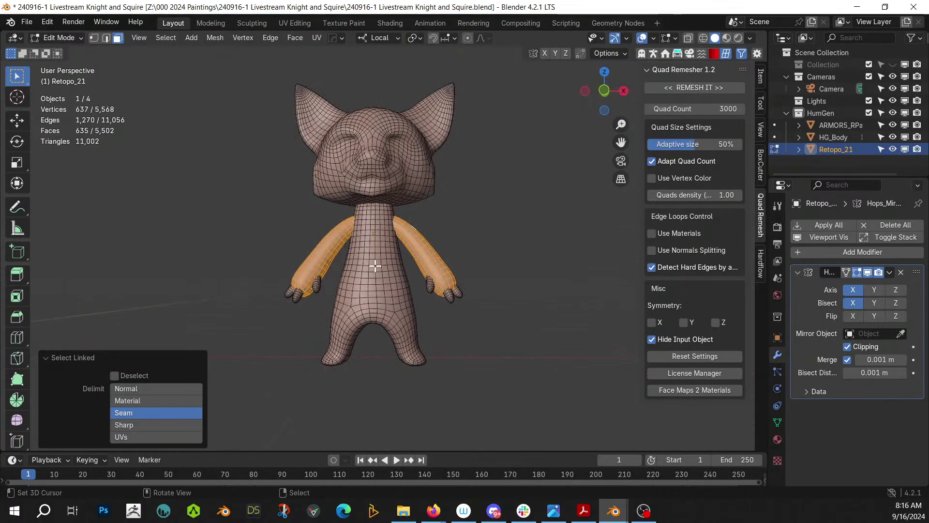
Select the linked torso-and-legs piece and generate Random Panels over it in Object Mode with 1 subdivision cut
click(375, 265)
key(l)
scroll(375, 267, up, 5)
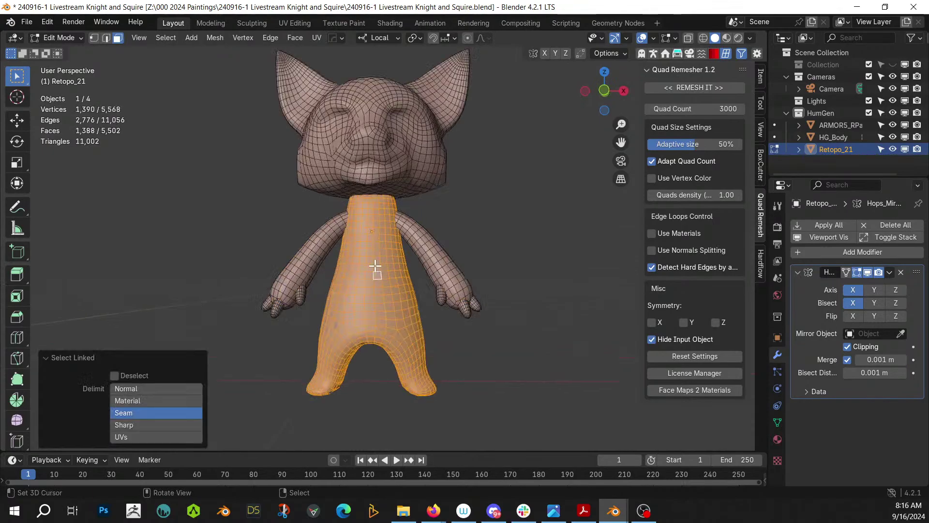
key(Tab)
key(shift+ctrl+x)
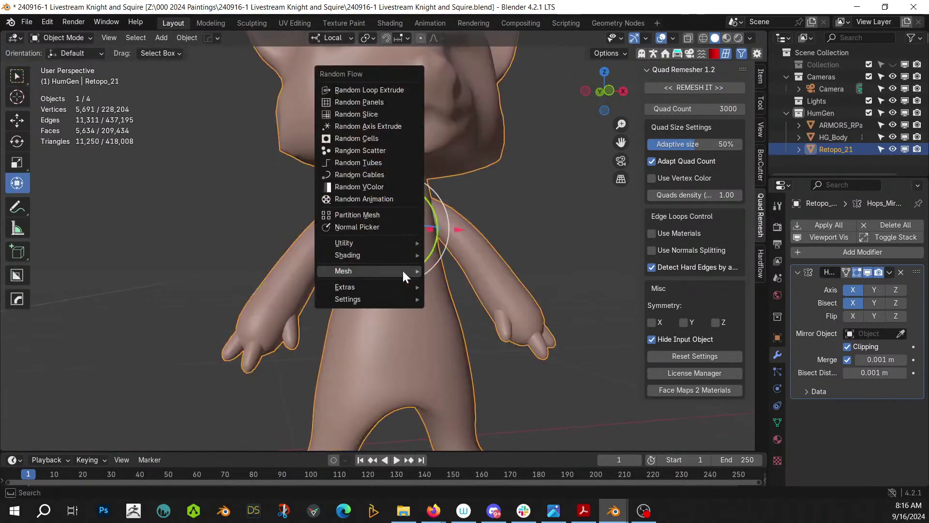
click(381, 102)
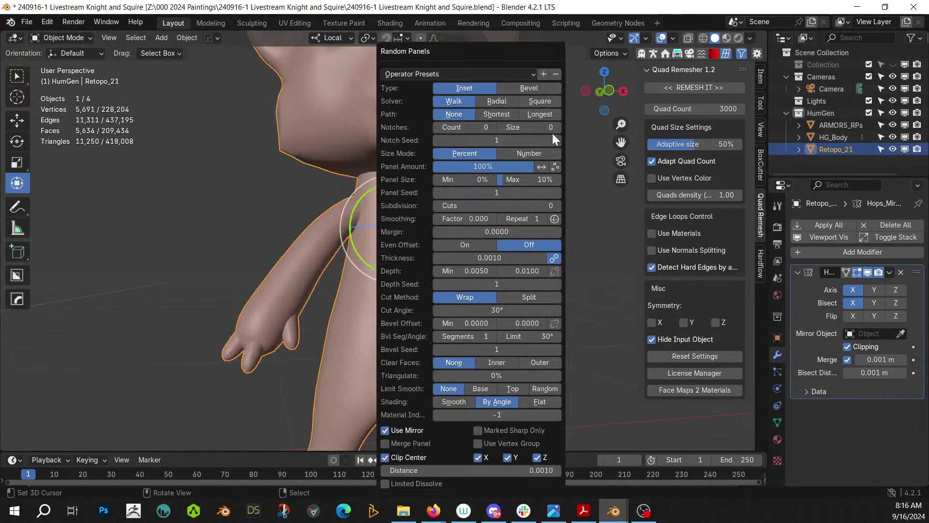
click(558, 205)
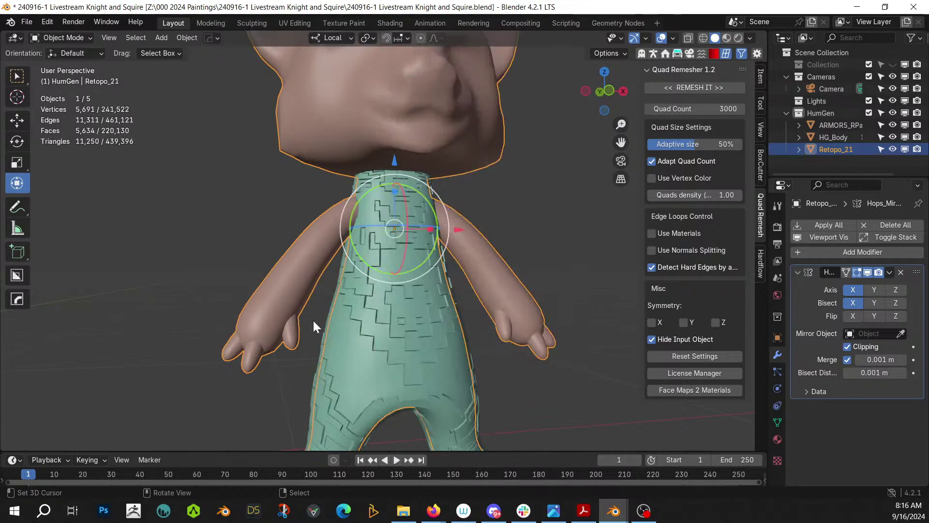
middle_drag(312, 318, 275, 278)
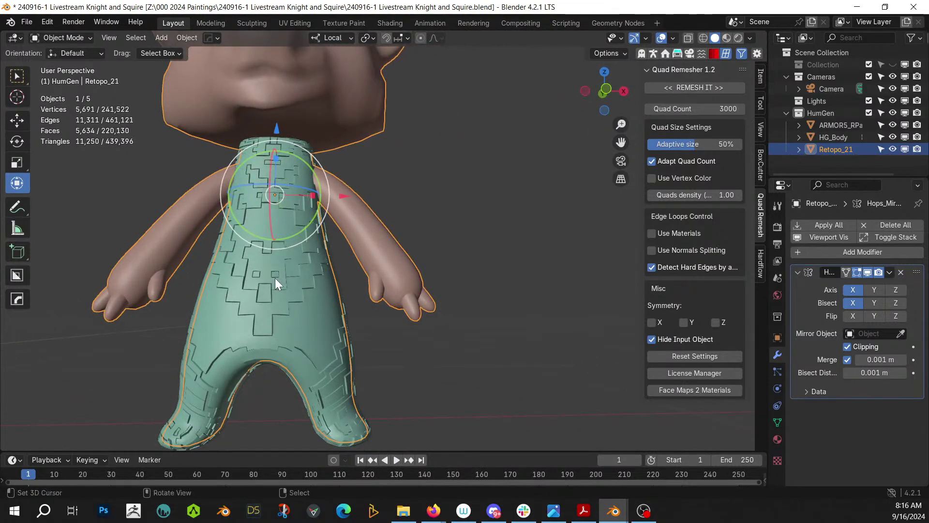
Change the Random Panels solver to Square
key(F9)
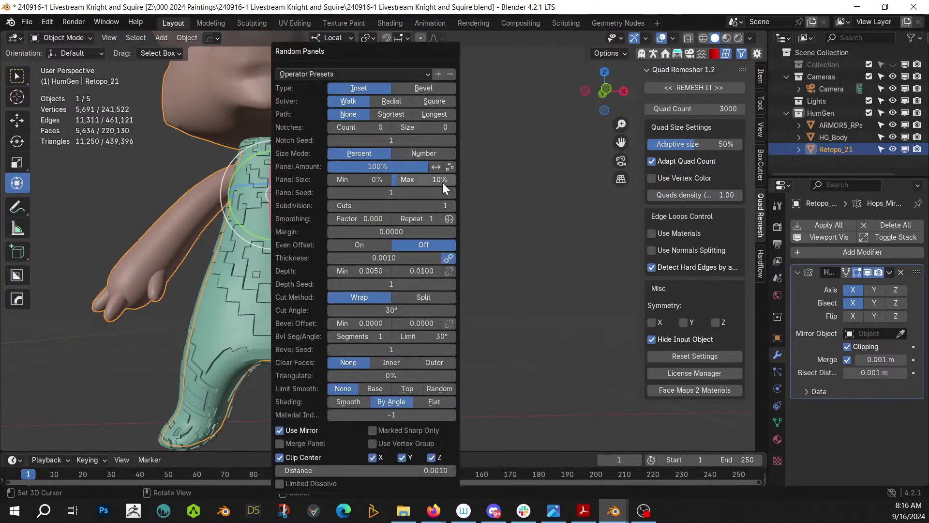
click(440, 101)
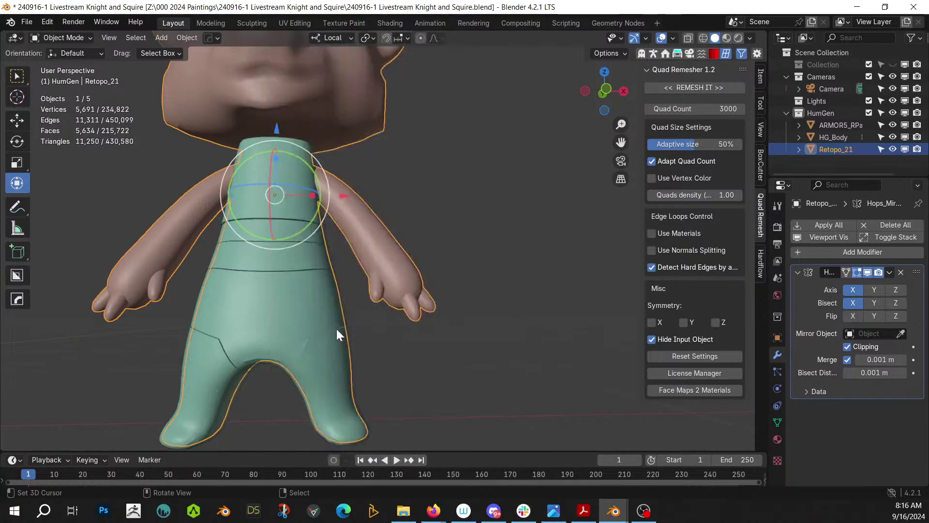
middle_drag(336, 330, 370, 347)
Add notches to the torso's panel seams with a count of 10 and a size of 1
key(F9)
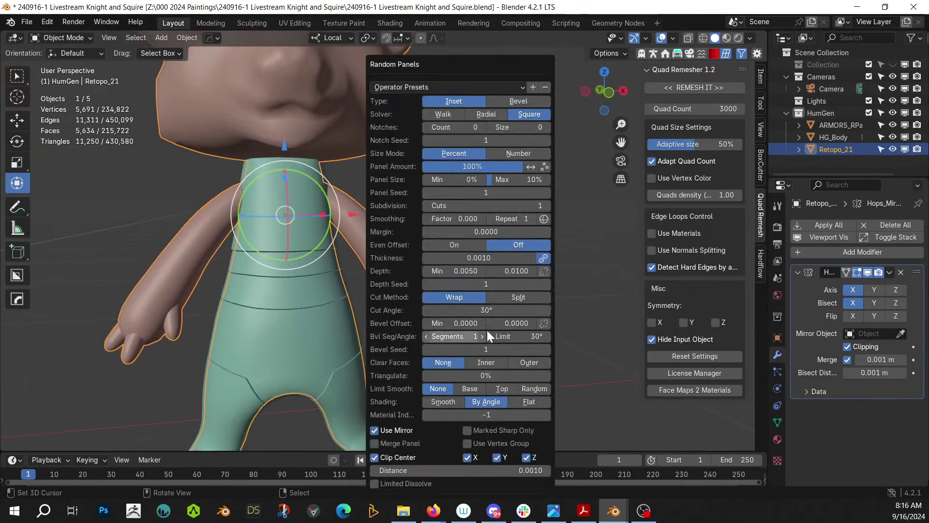
click(547, 205)
click(426, 205)
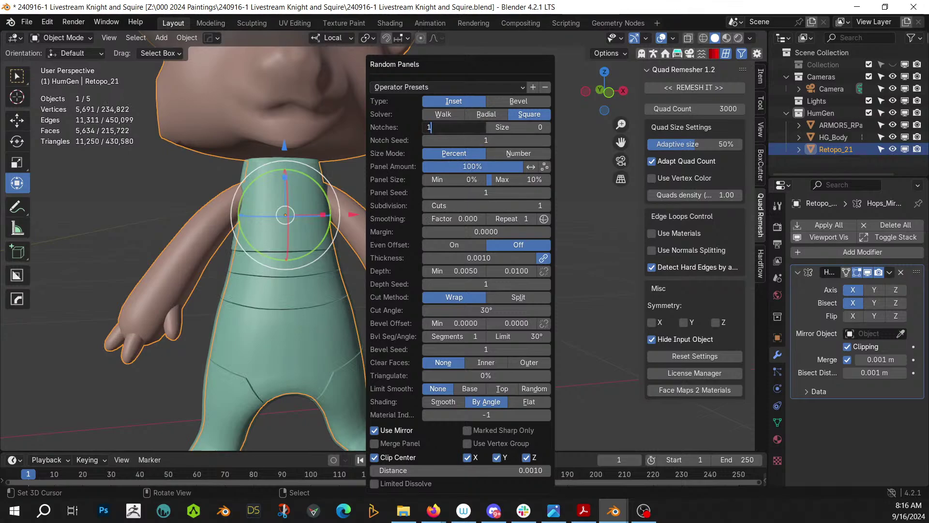
text(0)
key(Return)
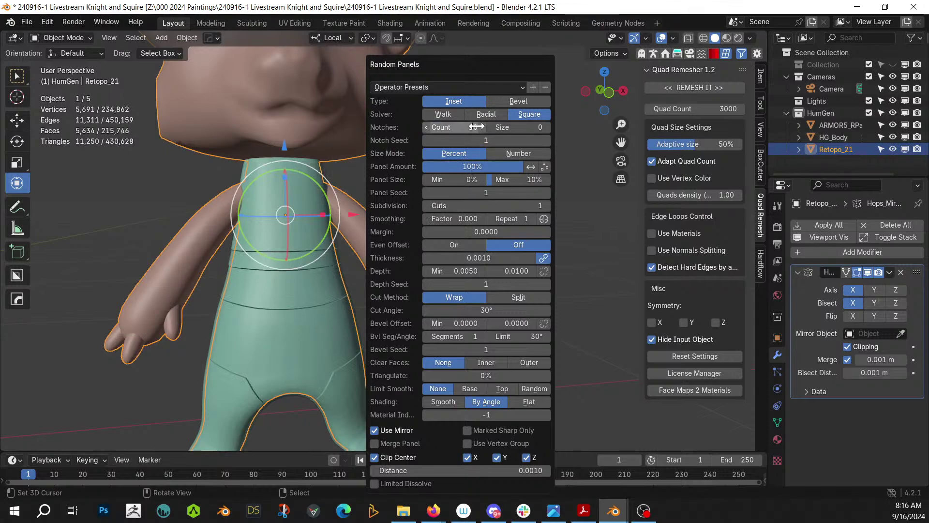
click(548, 127)
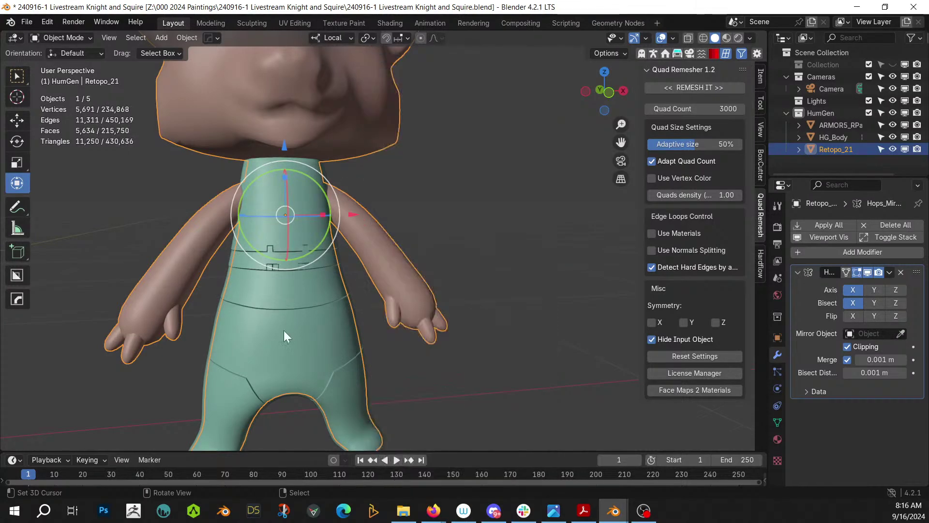
middle_drag(284, 330, 318, 324)
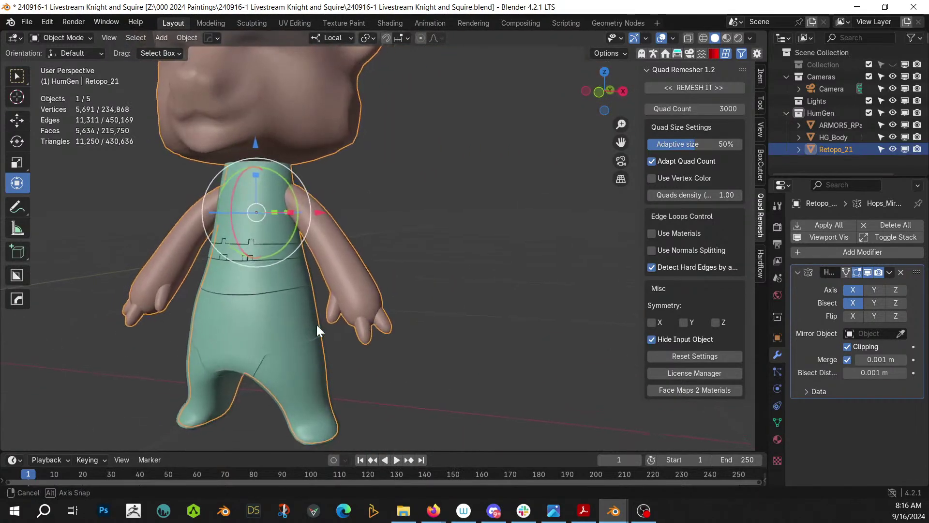
scroll(329, 324, up, 3)
Set the panels' notch size to 3 and step up the notch seed for a different notch layout
key(F9)
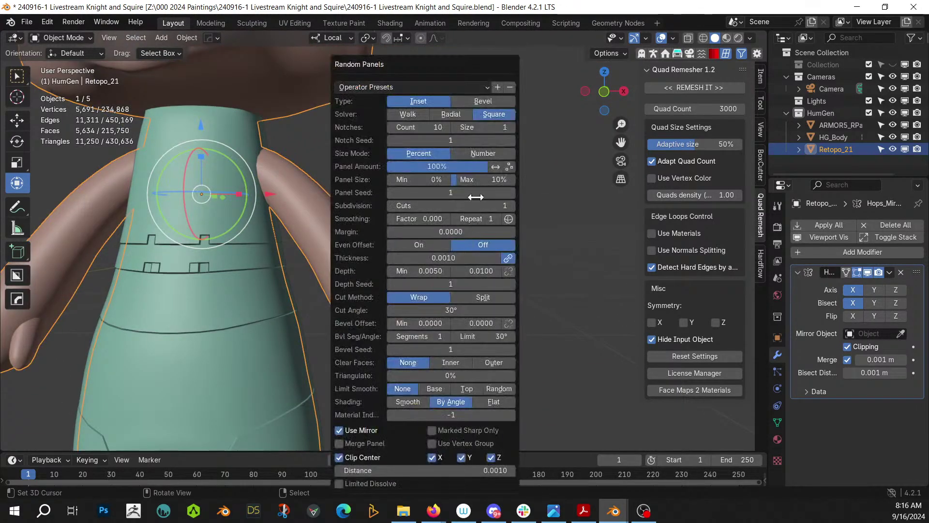
click(513, 127)
click(514, 127)
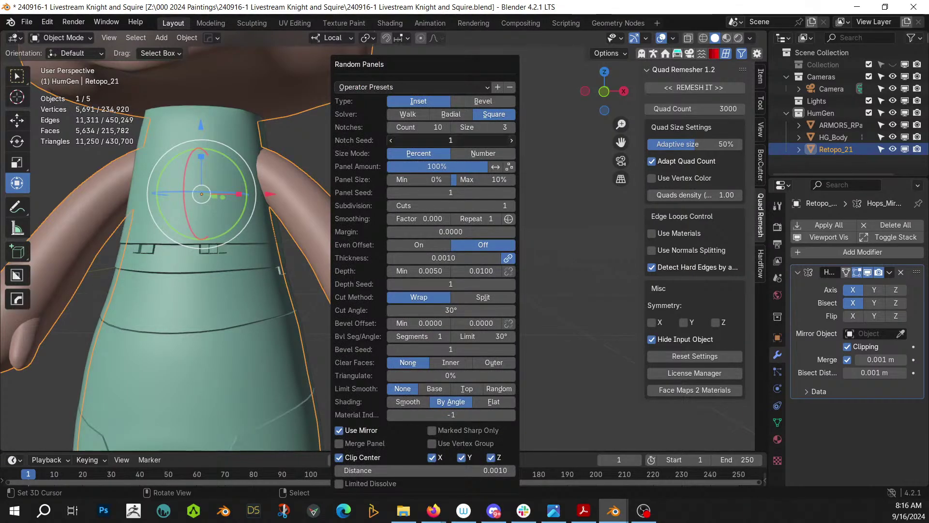
click(512, 141)
click(512, 141)
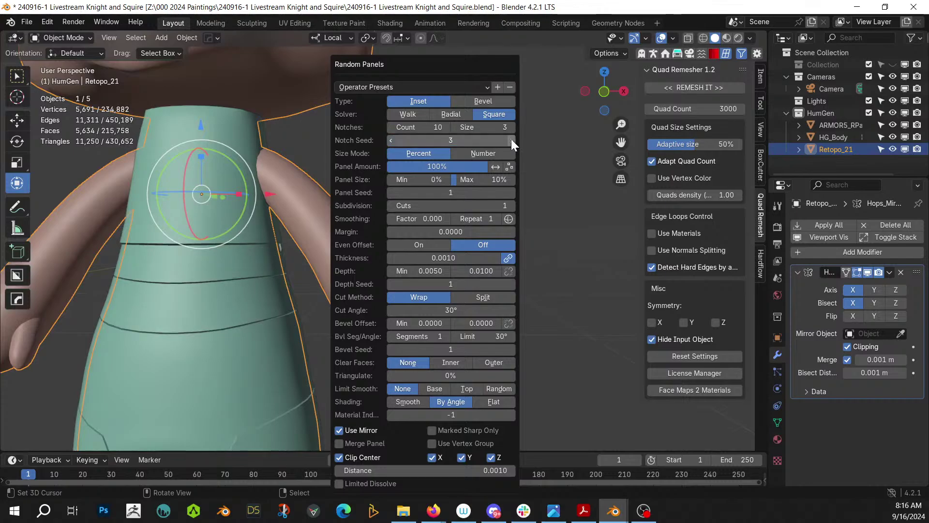
click(511, 141)
middle_drag(333, 271, 276, 286)
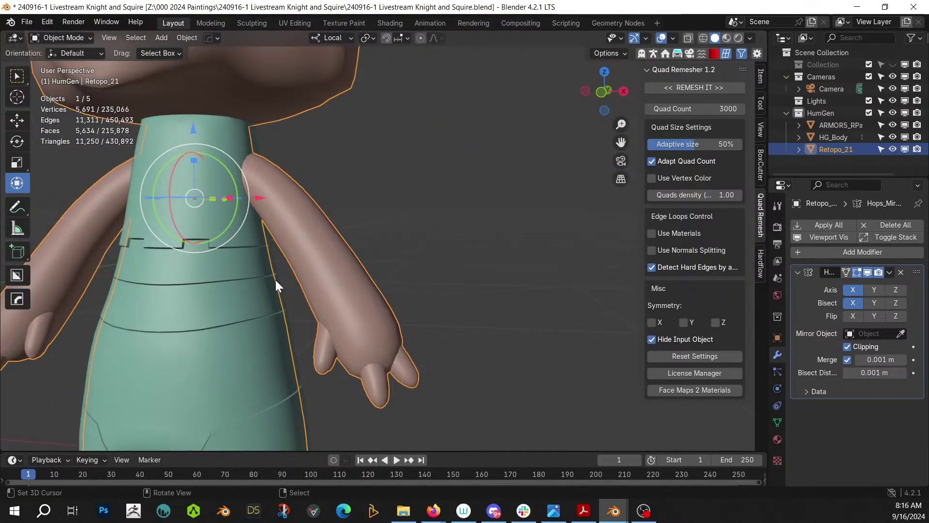
Examine the panelled suit on the cat's torso and legs from several angles and distances
scroll(470, 245, down, 6)
middle_drag(390, 249, 412, 234)
scroll(396, 240, up, 3)
scroll(411, 234, up, 3)
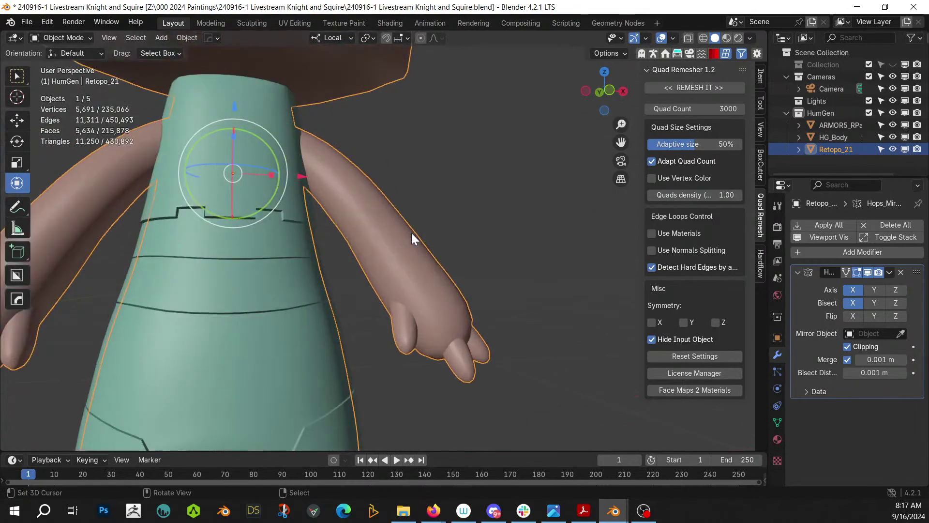
scroll(506, 211, down, 5)
middle_drag(500, 229, 333, 264)
scroll(443, 234, up, 2)
scroll(500, 242, down, 3)
scroll(434, 239, down, 2)
scroll(521, 275, up, 4)
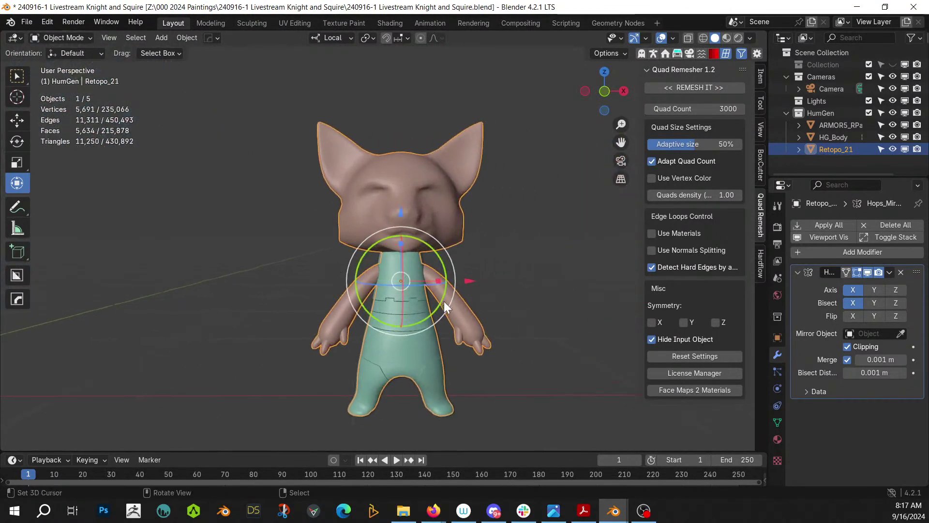
middle_drag(431, 314, 365, 285)
scroll(351, 312, up, 2)
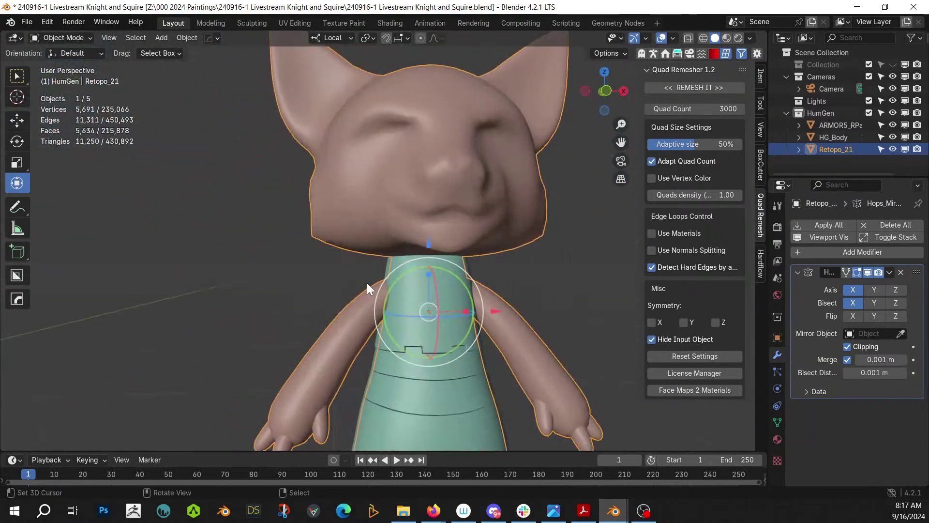
scroll(367, 283, down, 2)
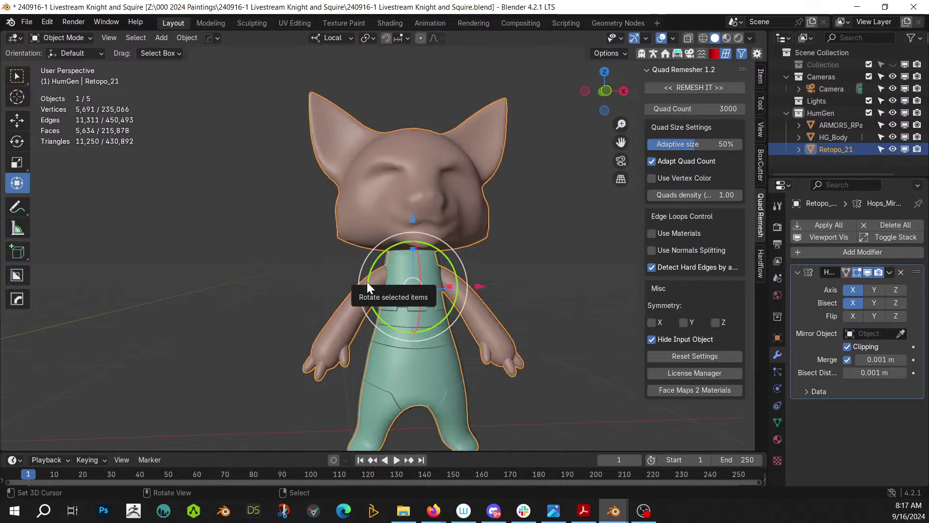
Scale up the face ring at the shoulder end of the arm by about 1.63 in Edit Mode to puff the shoulder
mouse_move(481, 326)
middle_down()
mouse_move(383, 326)
mouse_move(474, 324)
middle_up()
scroll(473, 324, up, 3)
scroll(322, 297, up, 5)
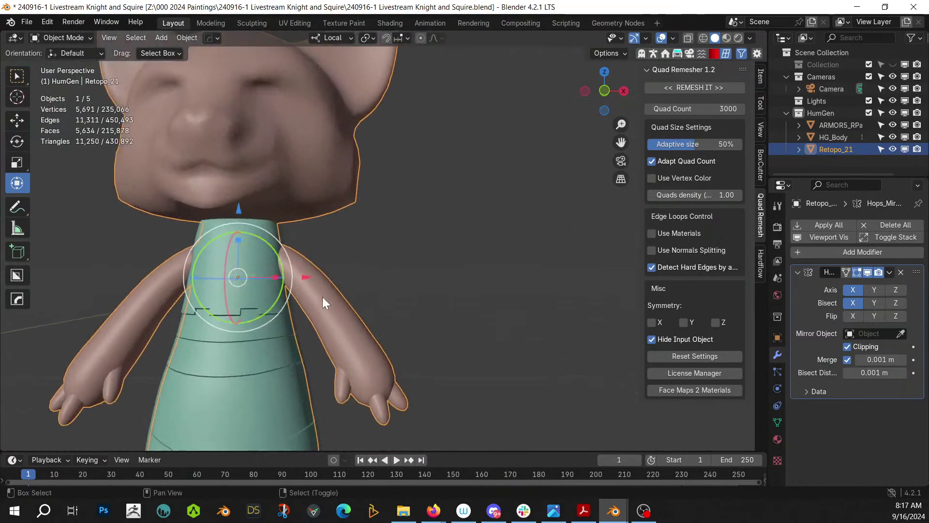
mouse_move(325, 303)
middle_down()
mouse_move(357, 296)
mouse_move(339, 299)
middle_up()
key(Tab)
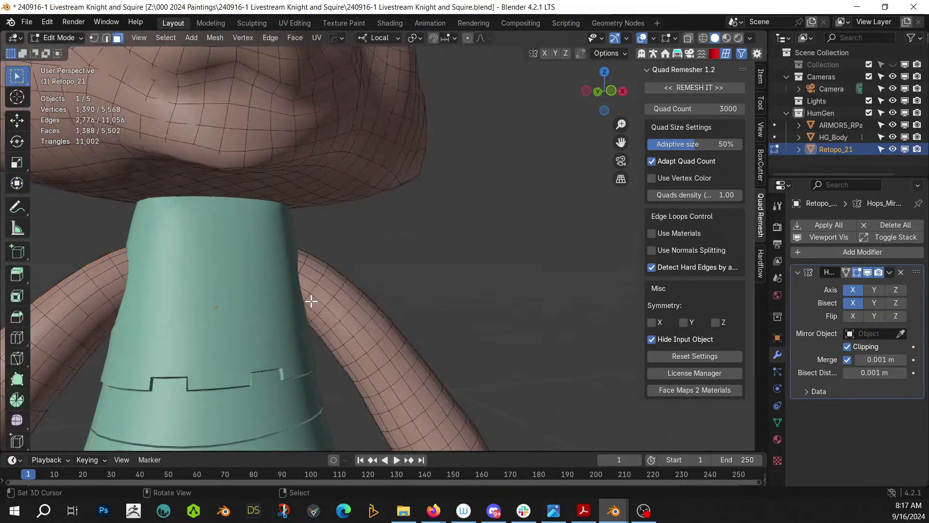
click(304, 254)
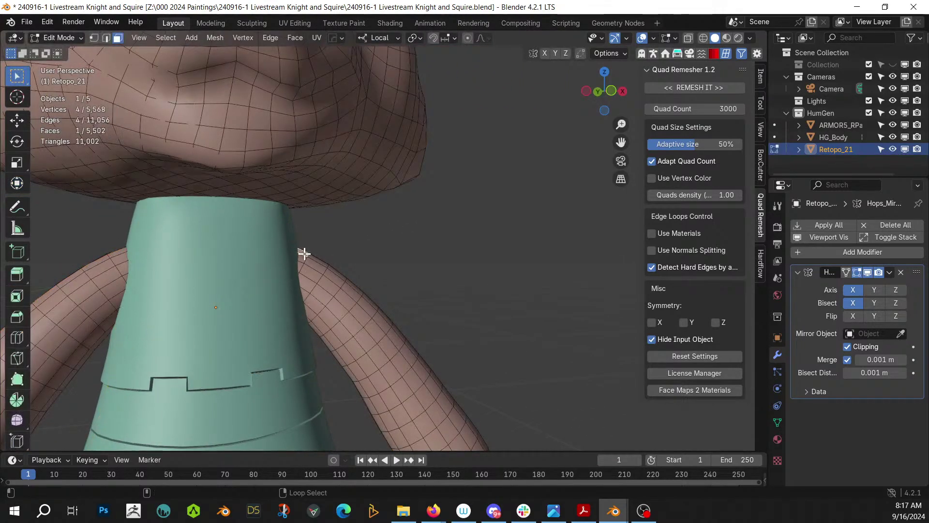
key(s)
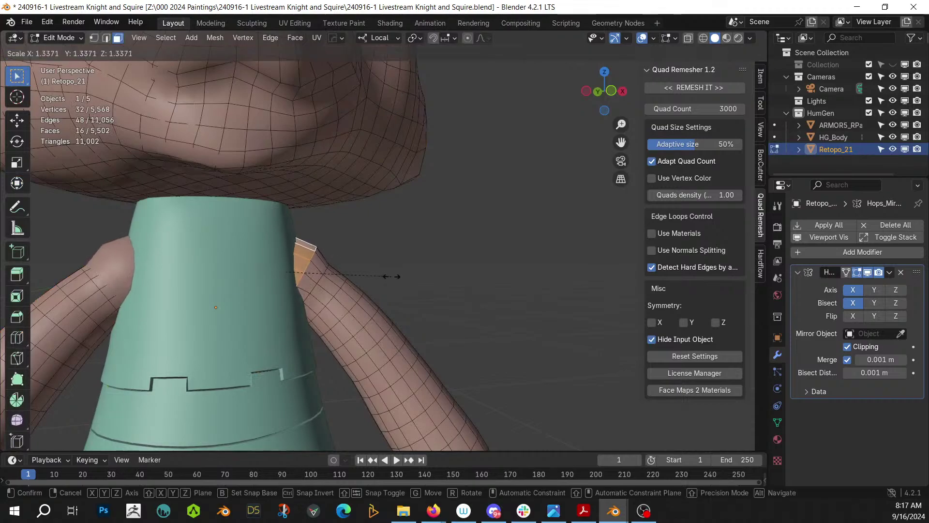
click(414, 276)
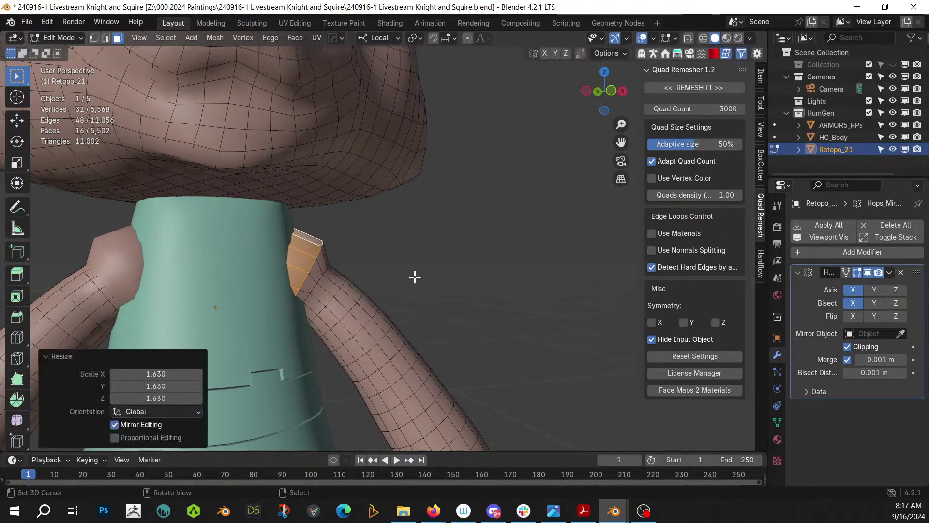
key(Tab)
scroll(412, 276, down, 5)
mouse_move(412, 281)
middle_down()
mouse_move(323, 291)
mouse_move(440, 280)
mouse_move(409, 263)
middle_up()
scroll(324, 288, up, 3)
Scale down the face ring around the forearm above the hand to about 0.7 and check the arm in Object Mode
key(Tab)
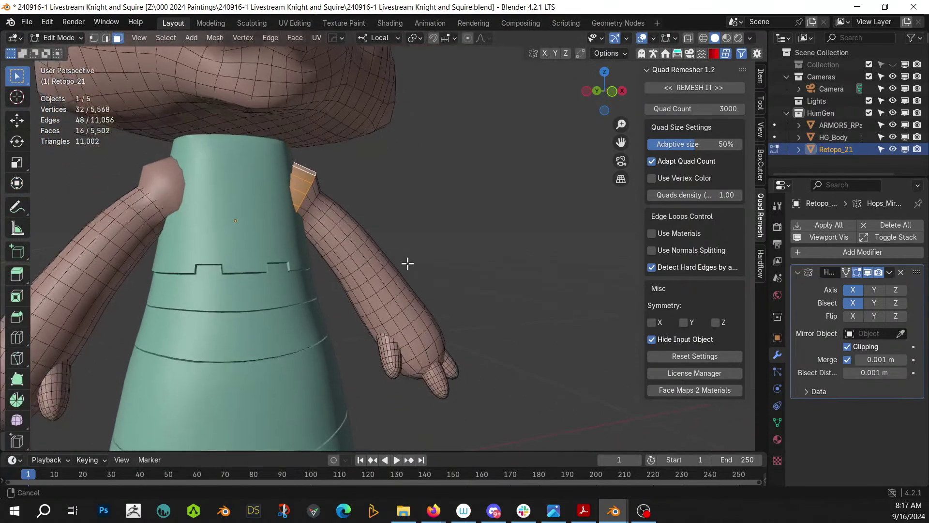
scroll(407, 264, up, 2)
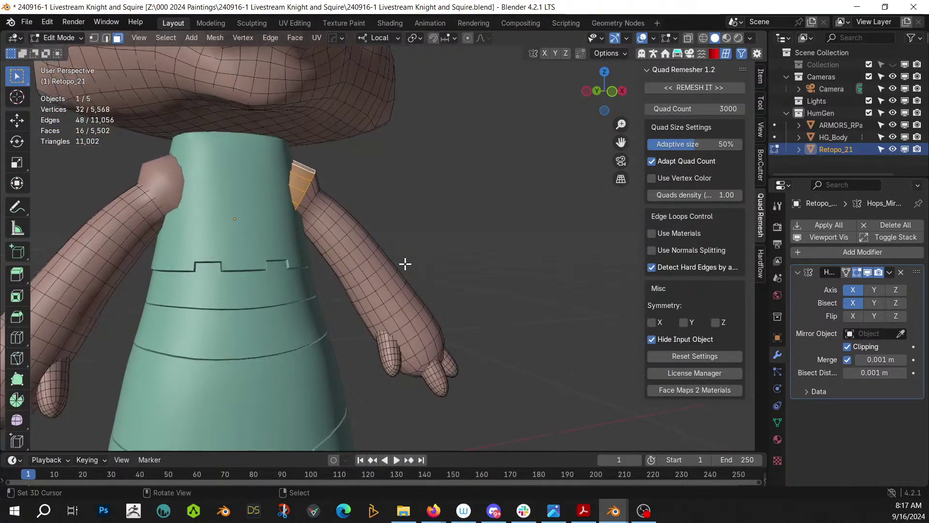
click(378, 278)
alt+click(378, 279)
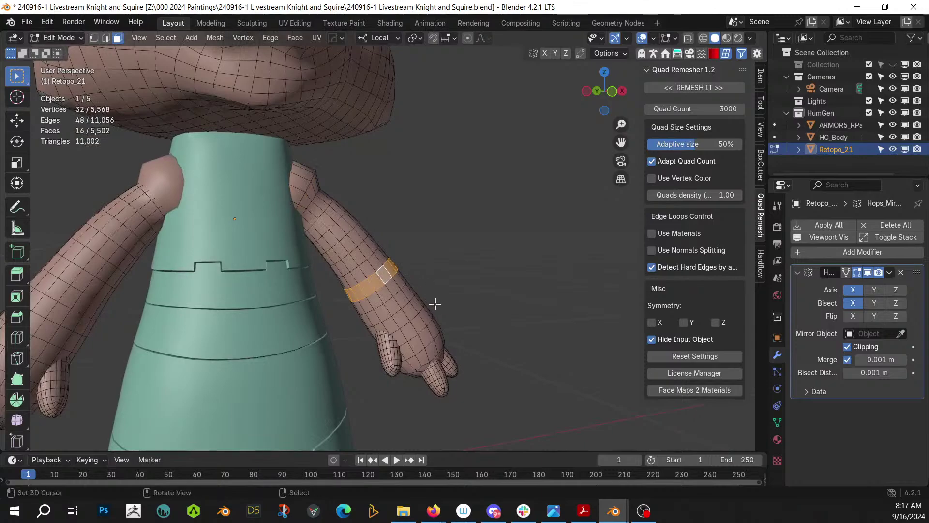
key(s)
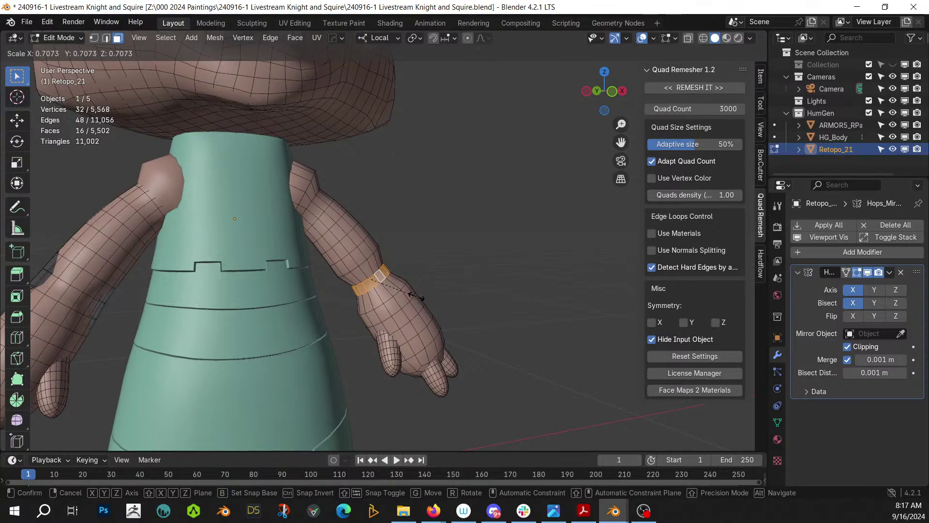
click(416, 297)
scroll(426, 294, down, 4)
middle_drag(433, 292, 412, 308)
key(Tab)
scroll(349, 322, up, 3)
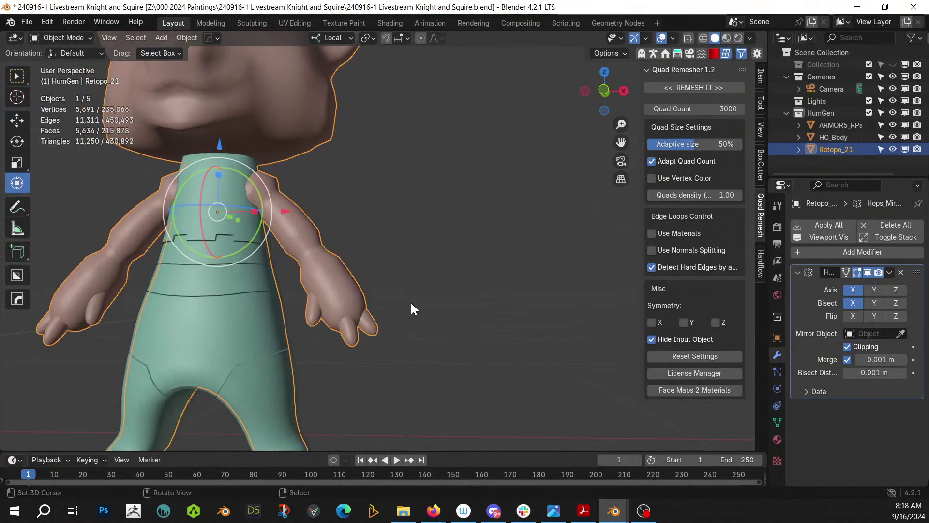
Mark seams on three edge loops of the arm: below the puffed shoulder and on both sides of the narrowed forearm ring
middle_drag(400, 315, 369, 222)
scroll(346, 342, up, 6)
key(Tab)
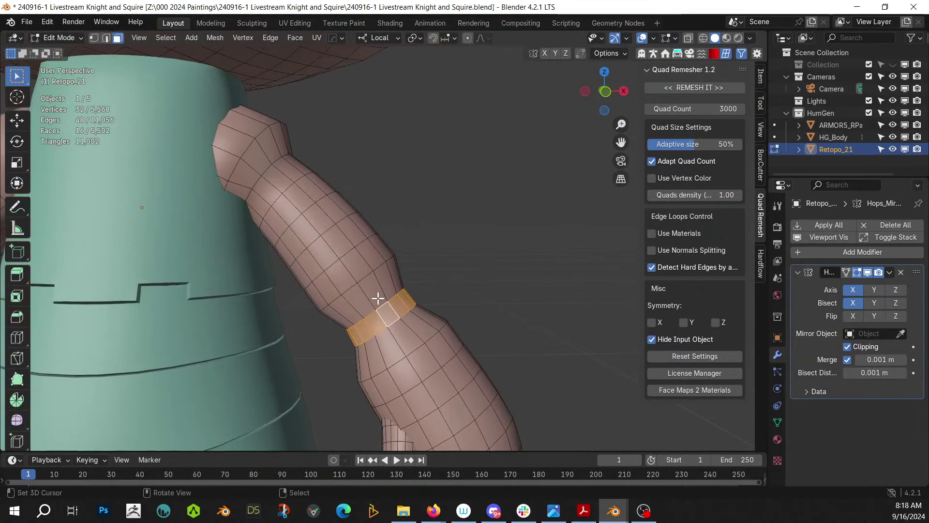
key(2)
click(369, 279)
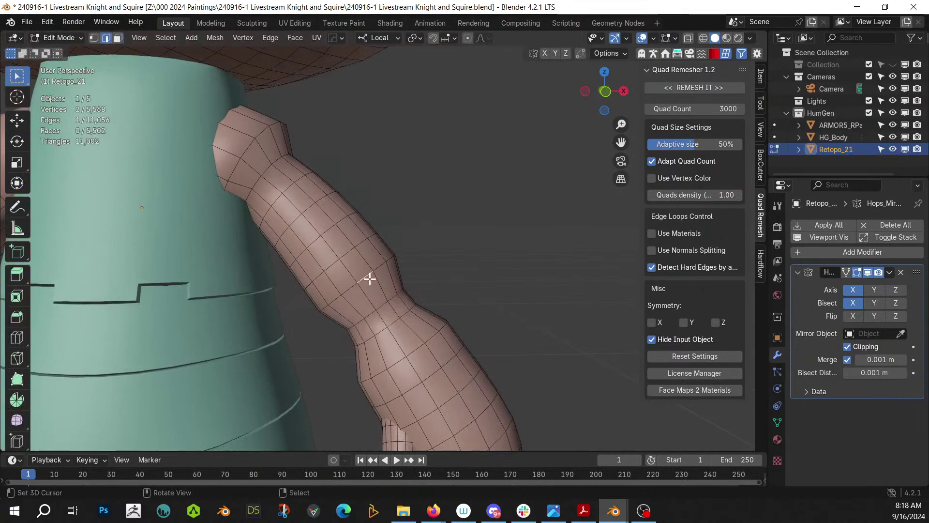
alt+shift+click(413, 342)
alt+shift+click(263, 157)
shift+middle_drag(466, 298, 404, 248)
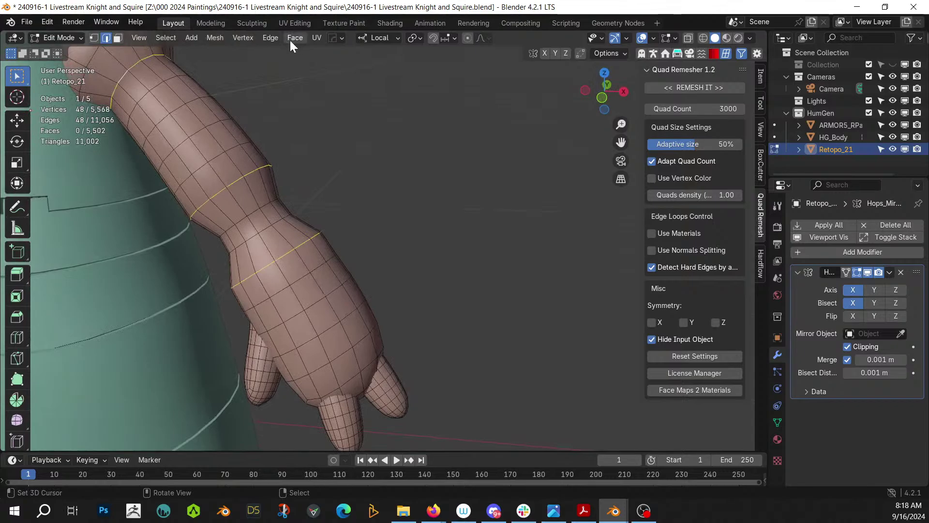
click(271, 38)
click(325, 239)
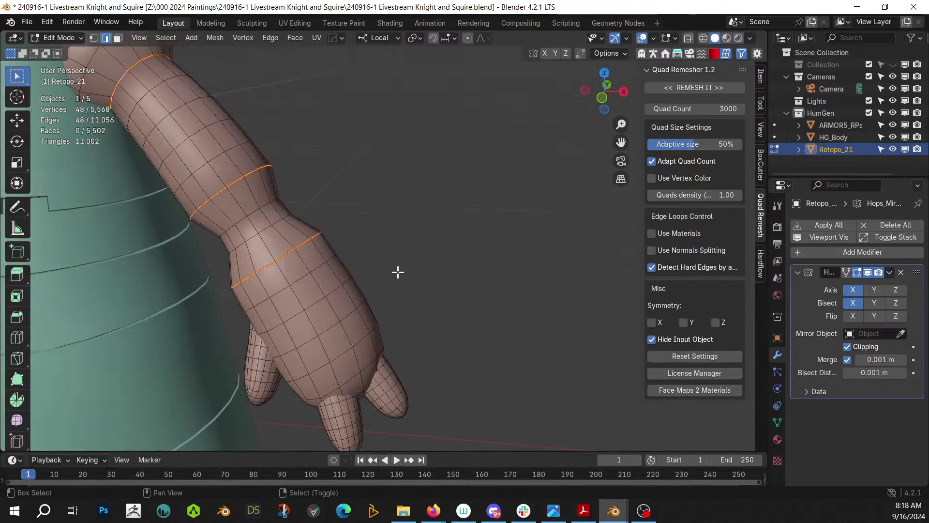
Check the seam-bounded arm regions by selecting linked faces, delimited by seam, on the shoulder, upper arm, hand and forearm sections
middle_drag(398, 272, 436, 242)
key(3)
click(258, 189)
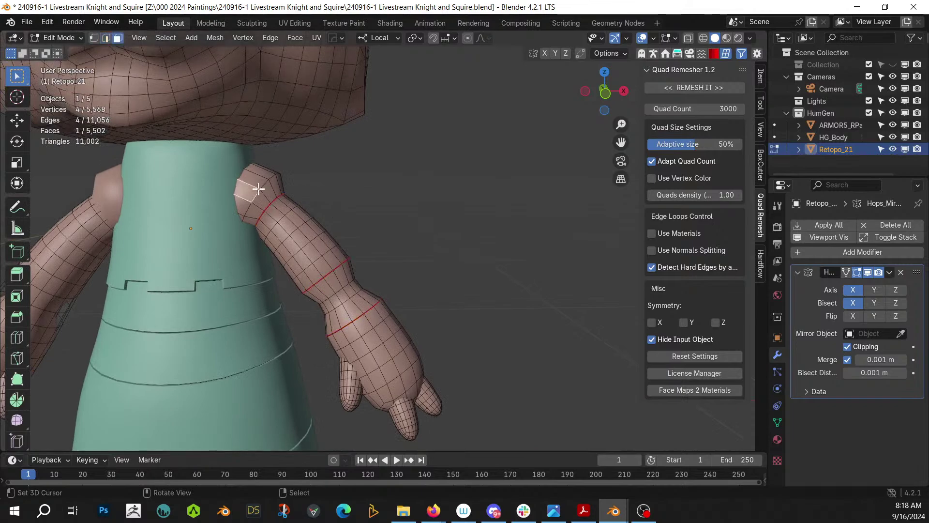
key(ctrl+l)
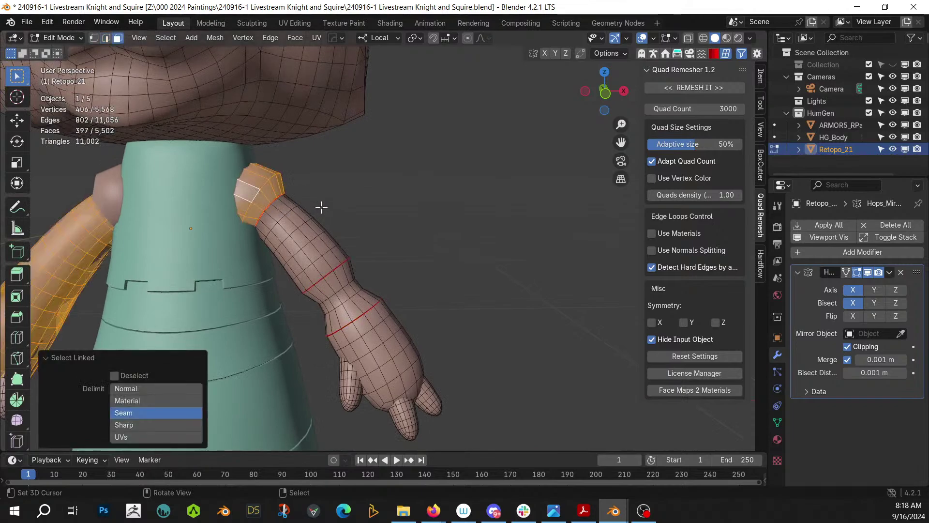
click(308, 223)
key(ctrl+l)
click(385, 329)
key(ctrl+l)
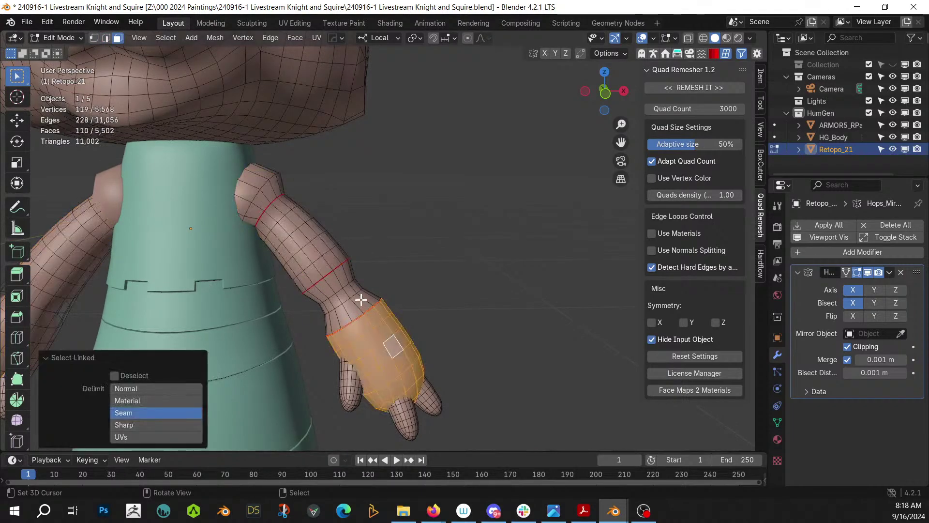
click(361, 300)
key(ctrl+l)
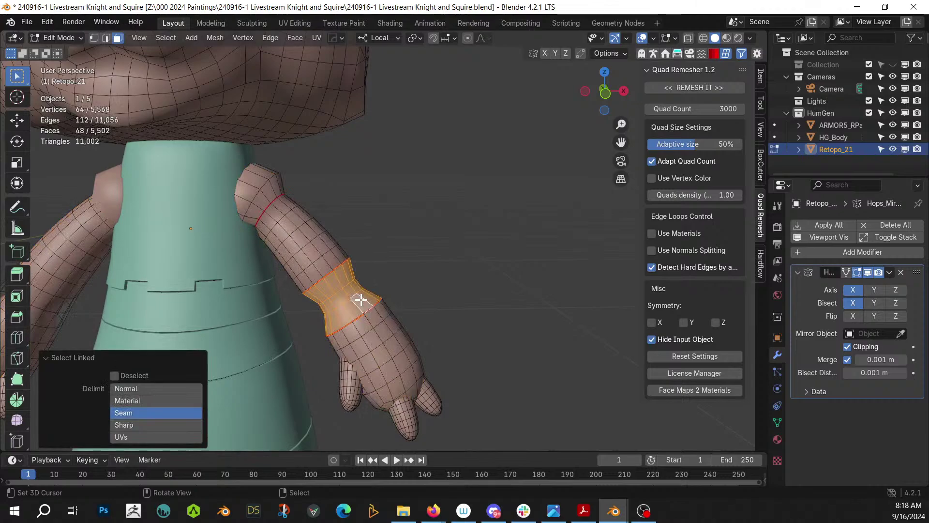
Select the shoulder section up to its seam and add Random Panels with the Square solver and a minimum depth of 0.01
middle_drag(361, 300, 409, 370)
scroll(367, 332, up, 4)
click(282, 280)
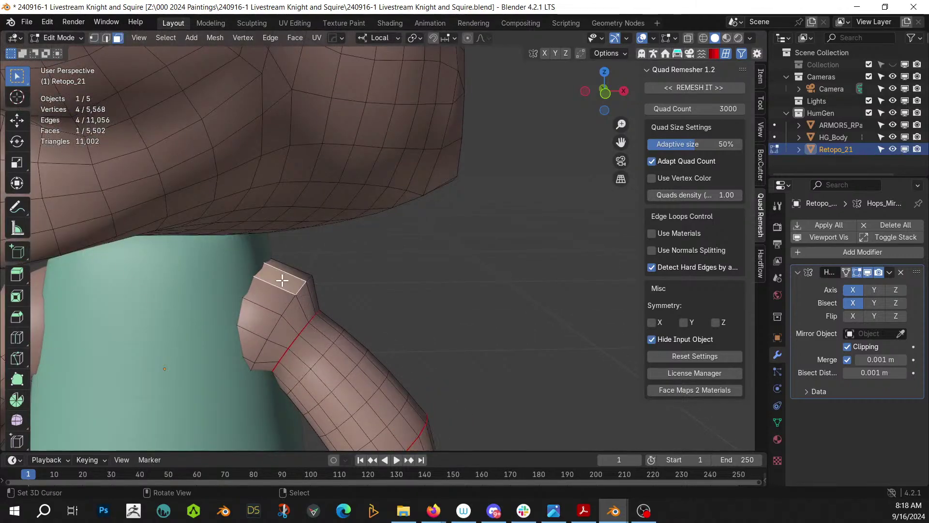
key(ctrl+l)
key(shift+alt+r)
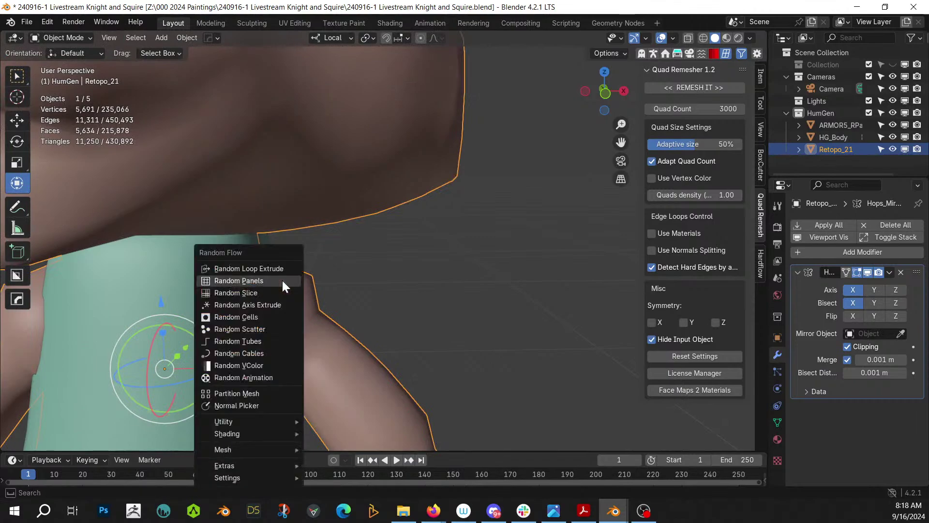
click(283, 286)
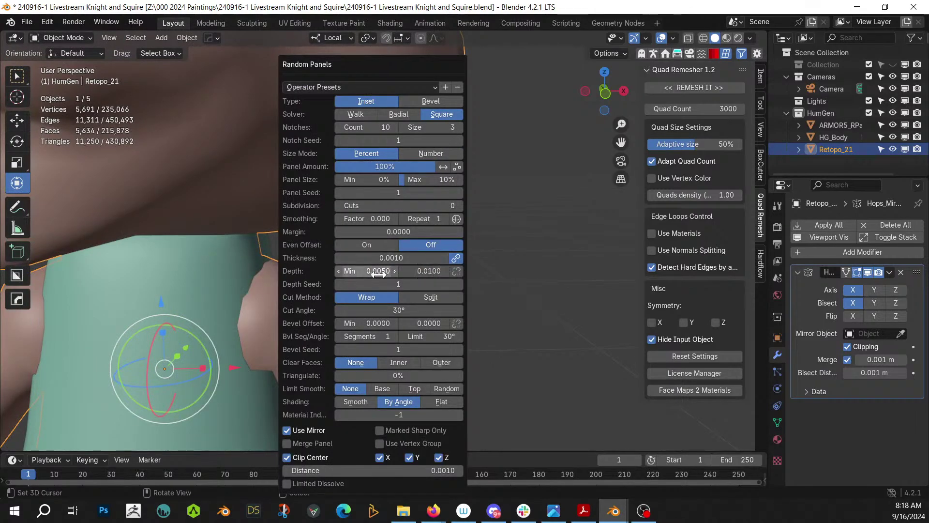
text(.01)
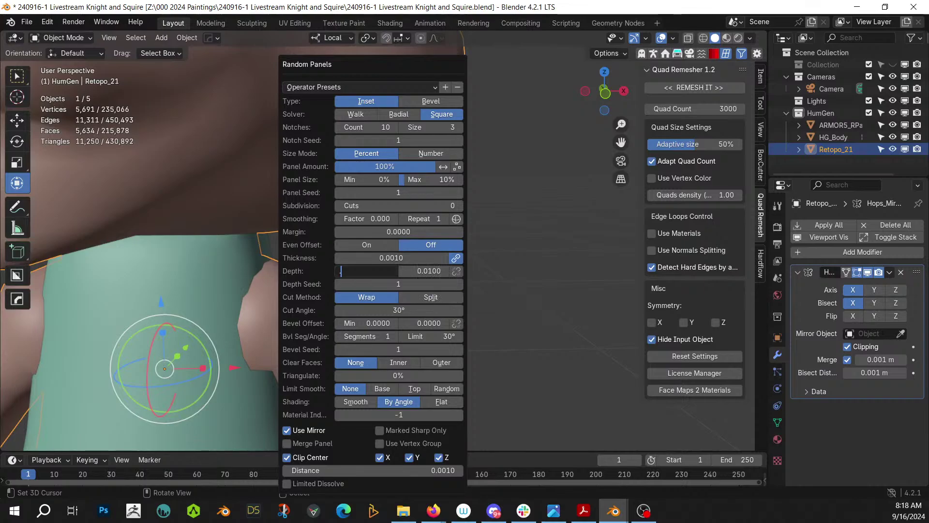
key(Return)
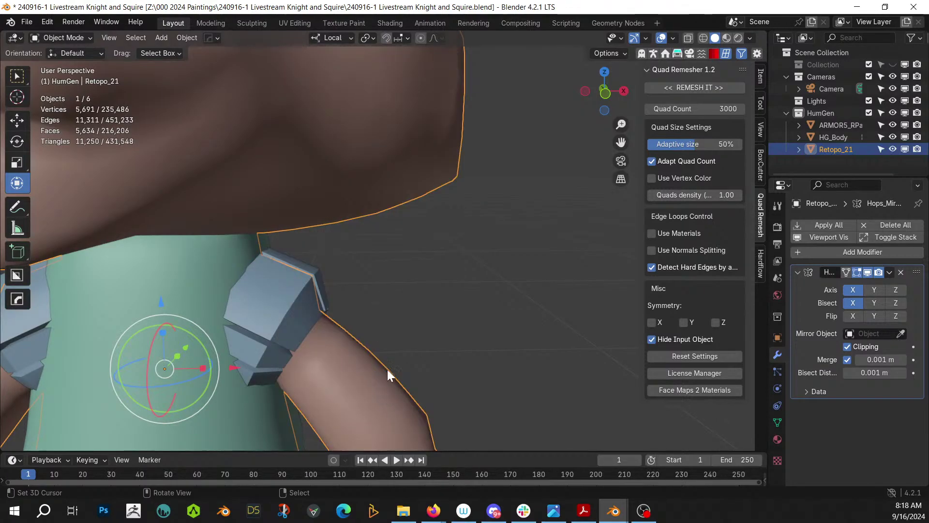
Select the upper arm section between its seams in Edit Mode and scale it down to about 0.83
middle_drag(387, 370, 418, 238)
scroll(344, 324, up, 5)
scroll(382, 230, down, 6)
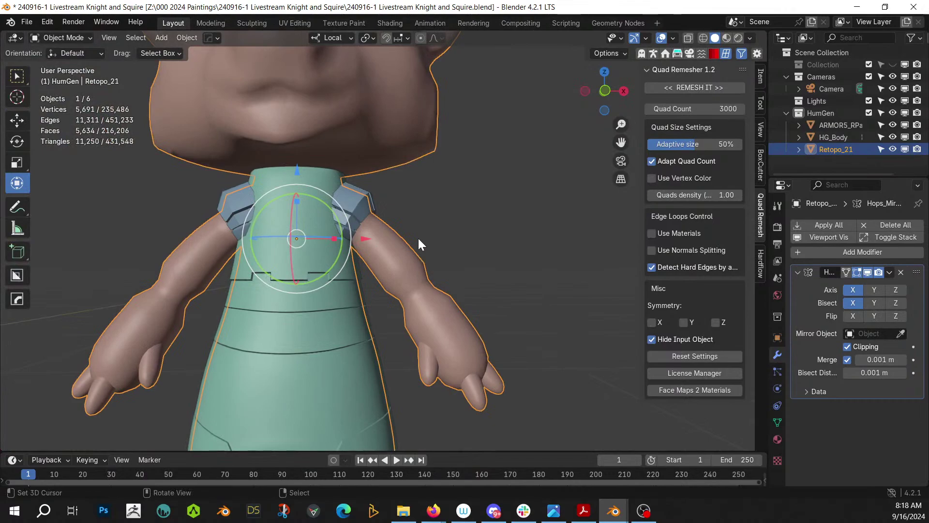
middle_drag(366, 215, 342, 232)
scroll(334, 262, up, 3)
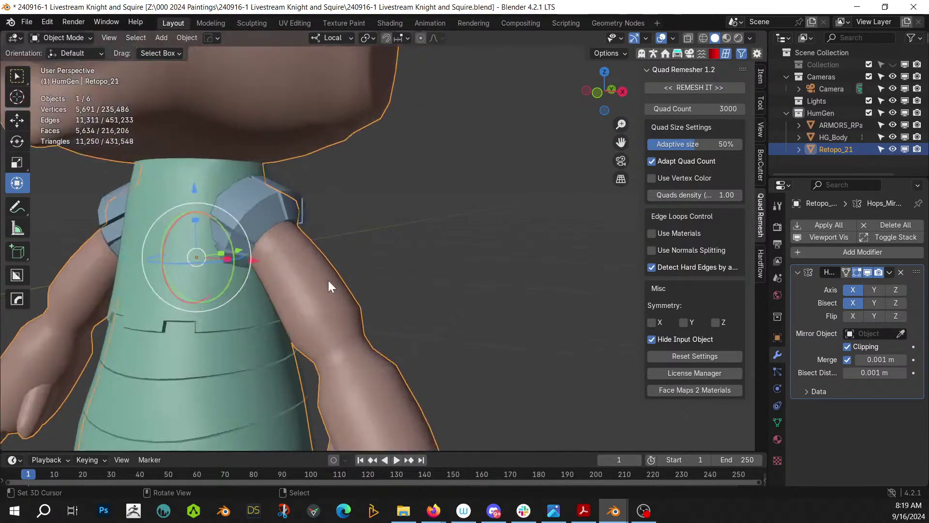
key(Tab)
middle_drag(322, 280, 332, 284)
click(333, 287)
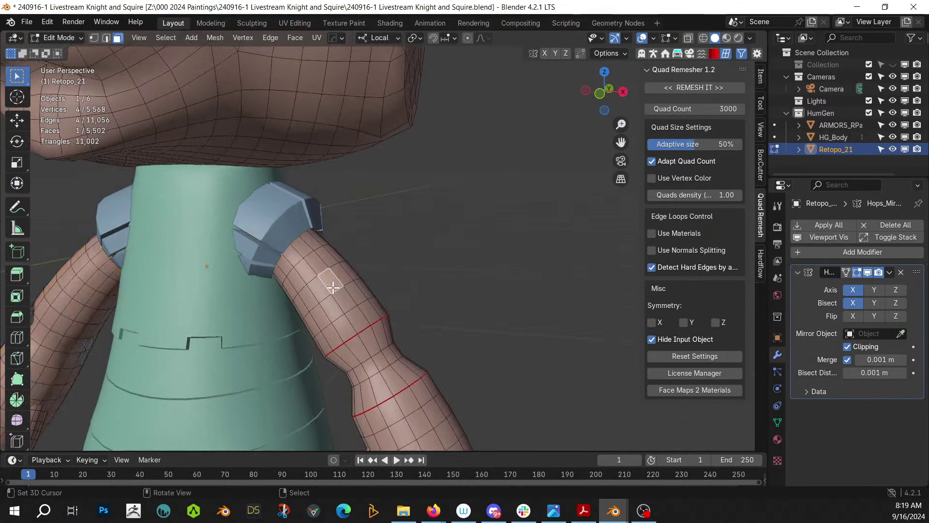
key(ctrl+l)
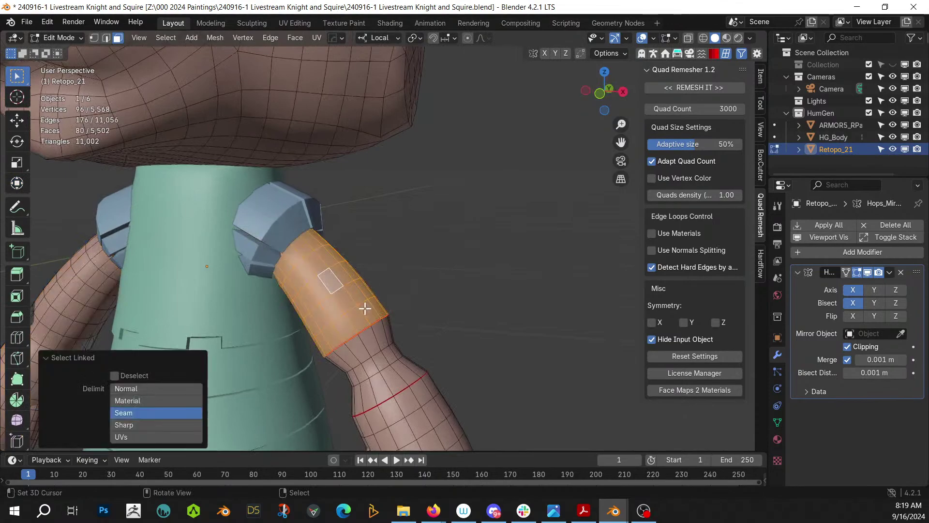
key(s)
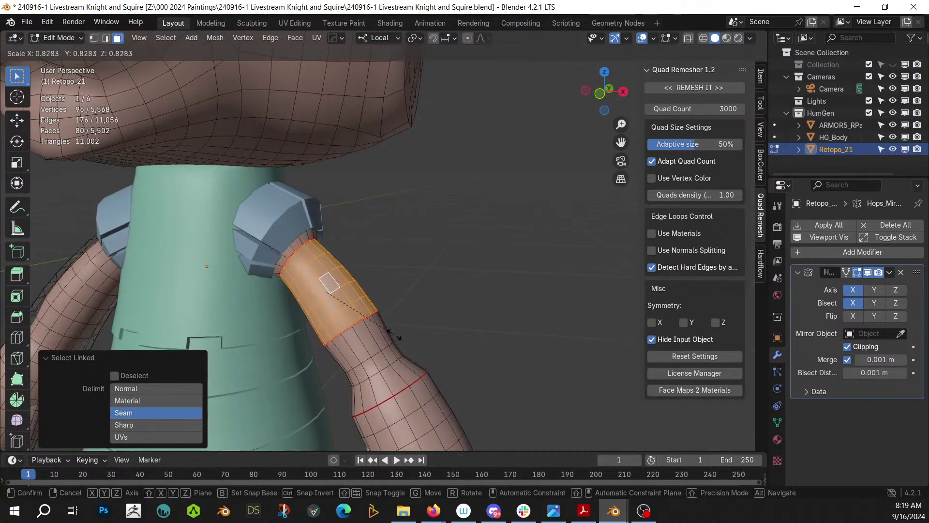
click(392, 334)
middle_drag(394, 332, 429, 323)
key(ctrl+KP_Add)
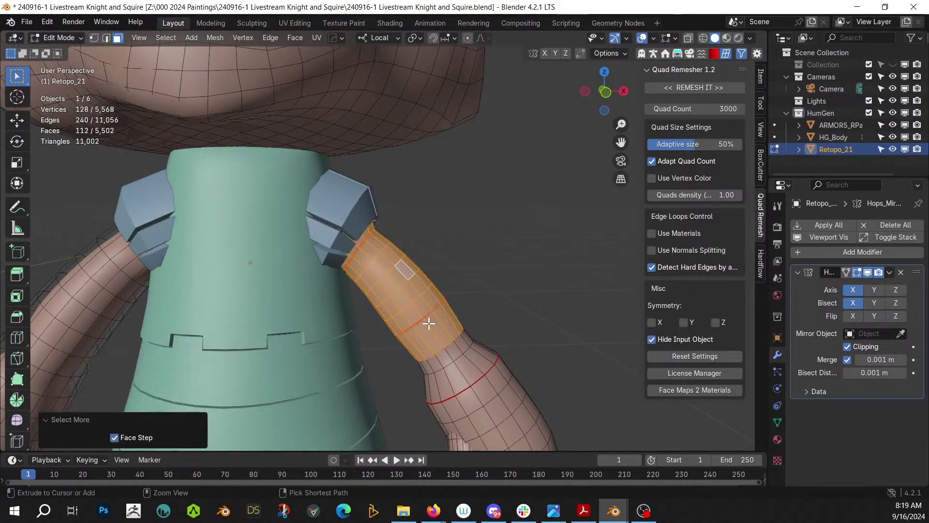
click(484, 296)
scroll(484, 296, down, 3)
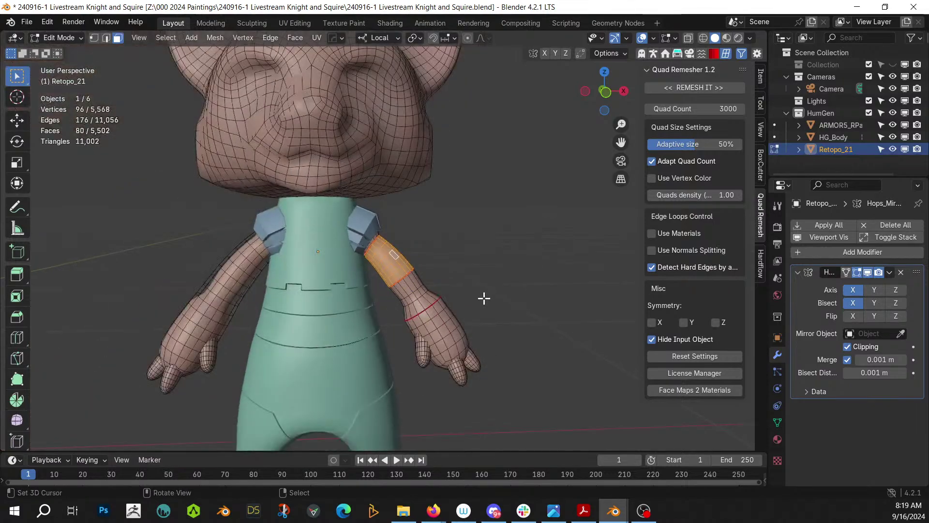
scroll(484, 296, up, 3)
middle_drag(484, 298, 441, 296)
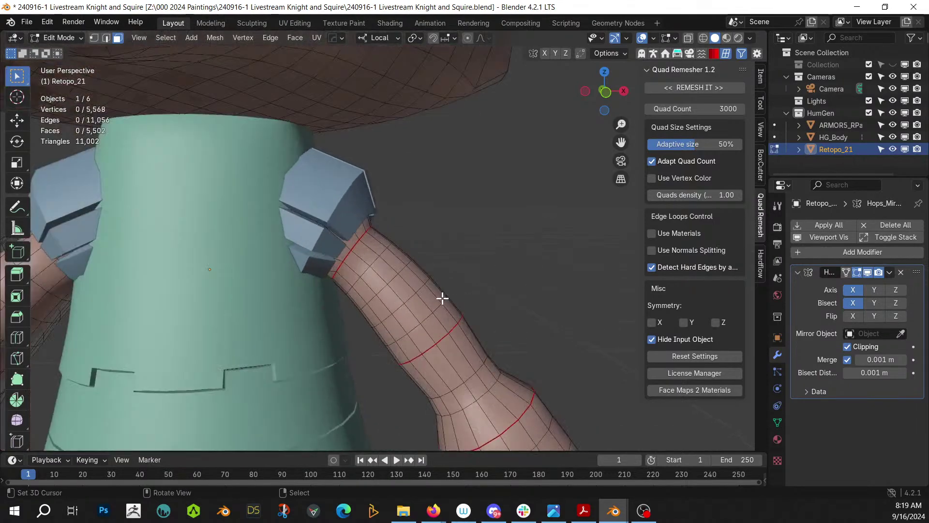
Select the upper arm section between its seams and add Random Panels to it with the Radial solver
alt+click(394, 289)
key(ctrl+l)
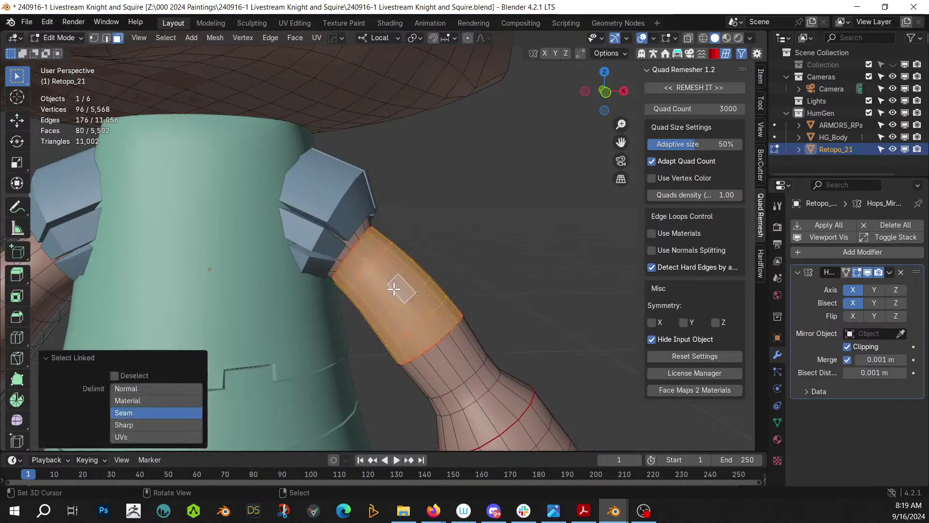
middle_drag(394, 289, 381, 304)
key(Tab)
key(shift+alt+f)
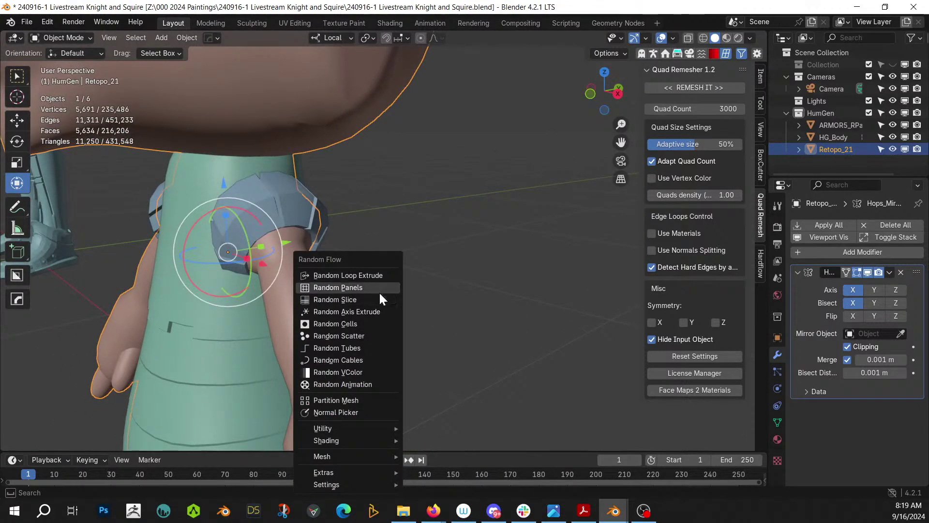
click(379, 289)
click(497, 113)
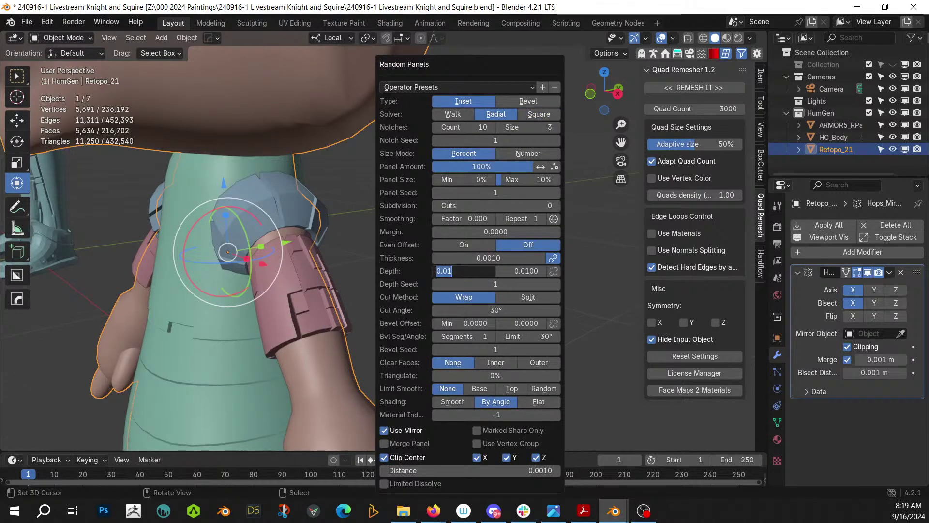
Set the upper arm panels' minimum depth to 0.005 and maximum depth to 0.008
text(5)
key(Return)
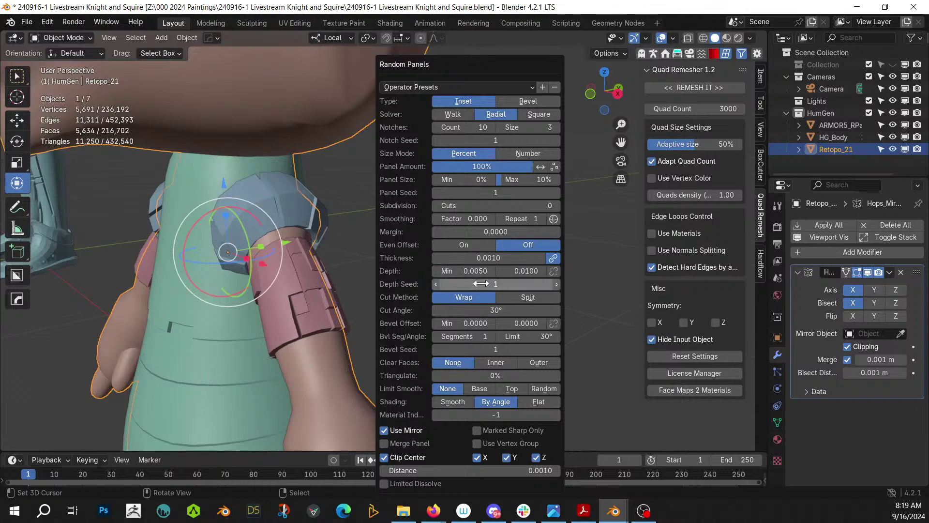
text(0.008)
key(Return)
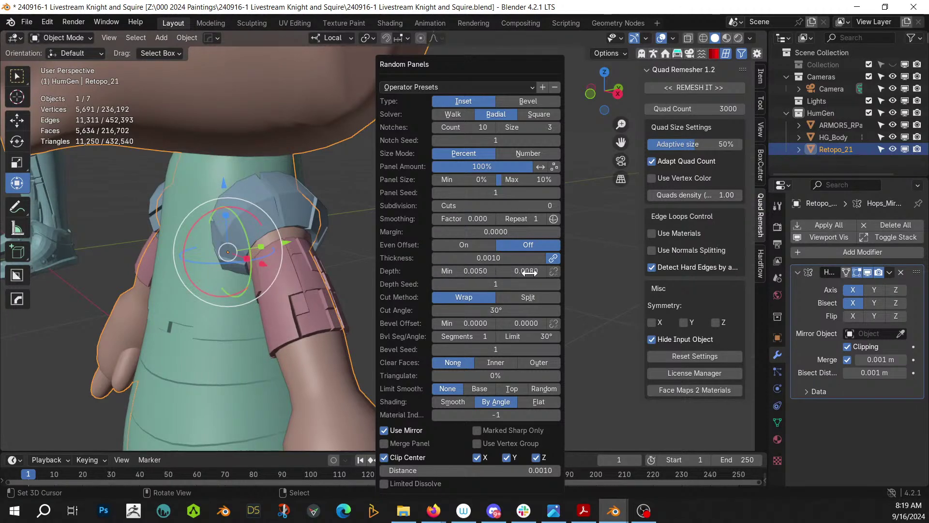
Select the hand section below the last seam, add Random Panels with the Radial solver, and step up the subdivision cuts
mouse_move(408, 280)
middle_down()
mouse_move(449, 303)
mouse_move(464, 289)
mouse_move(340, 330)
mouse_move(284, 312)
mouse_move(205, 307)
mouse_move(342, 282)
mouse_move(463, 284)
mouse_move(434, 297)
mouse_move(342, 210)
mouse_move(324, 215)
mouse_move(395, 230)
mouse_move(417, 277)
middle_up()
key(Tab)
click(401, 278)
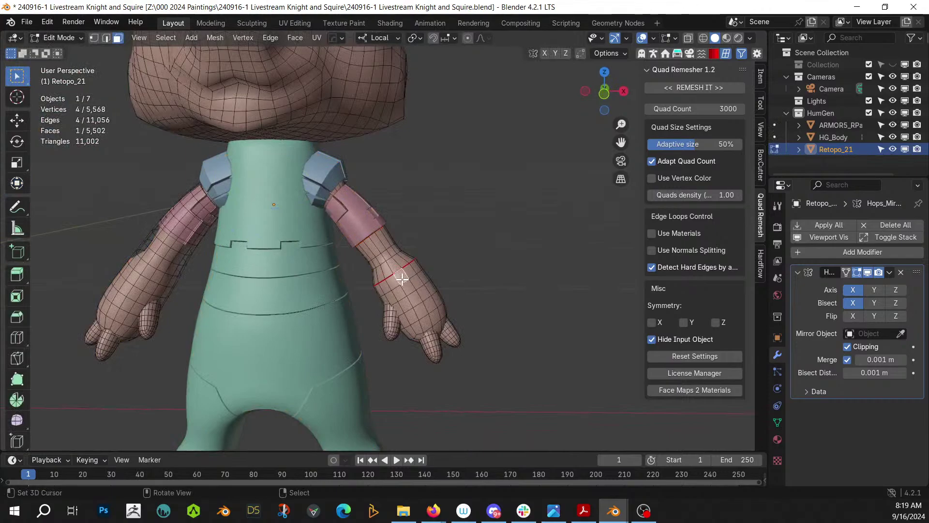
key(ctrl+l)
key(Tab)
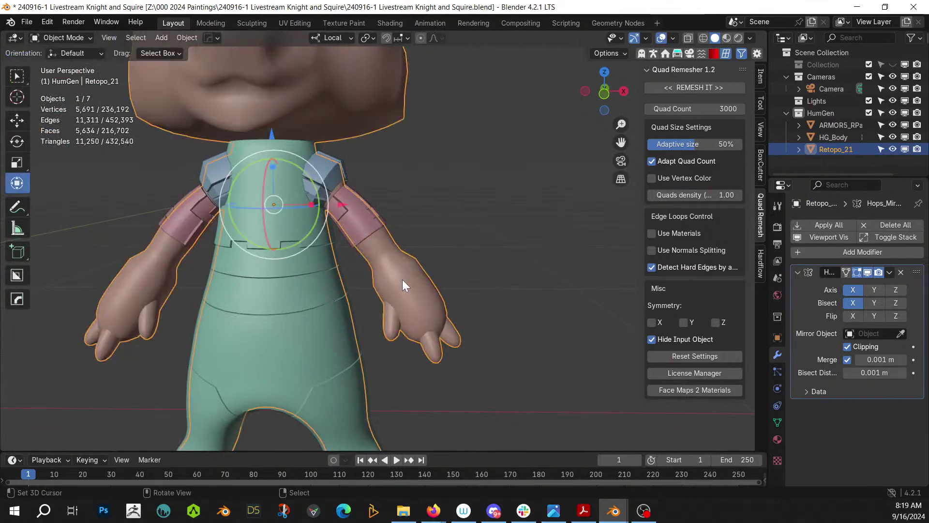
key(shift+alt+f)
click(402, 277)
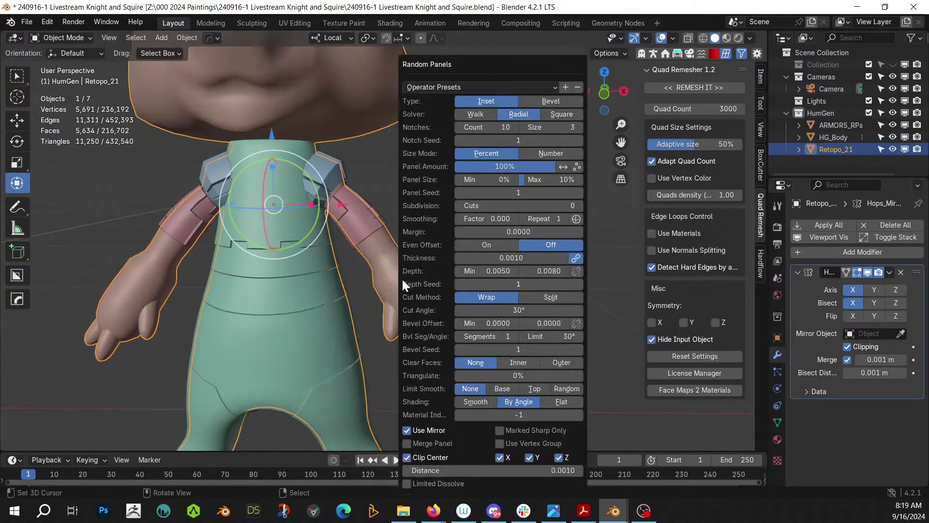
click(580, 206)
middle_drag(261, 249, 324, 269)
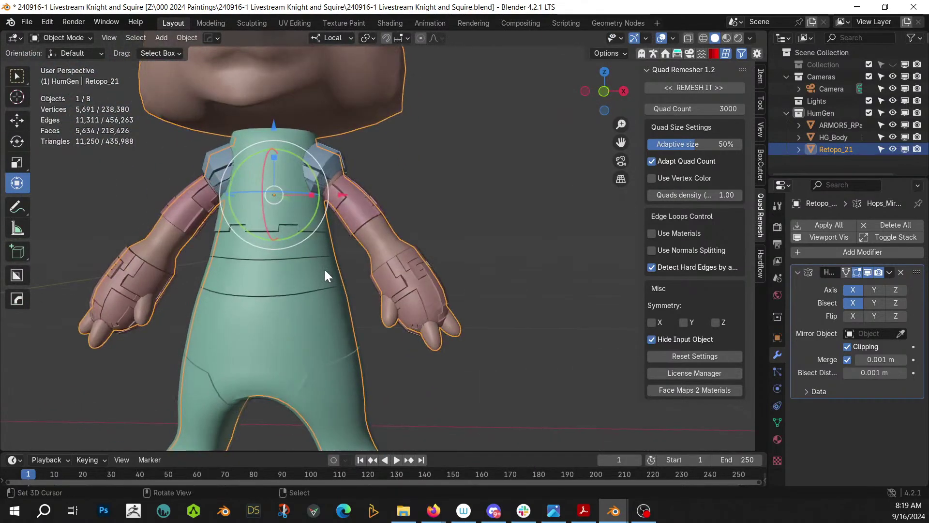
Set the notch count of the most recent random panels to 0
key(F9)
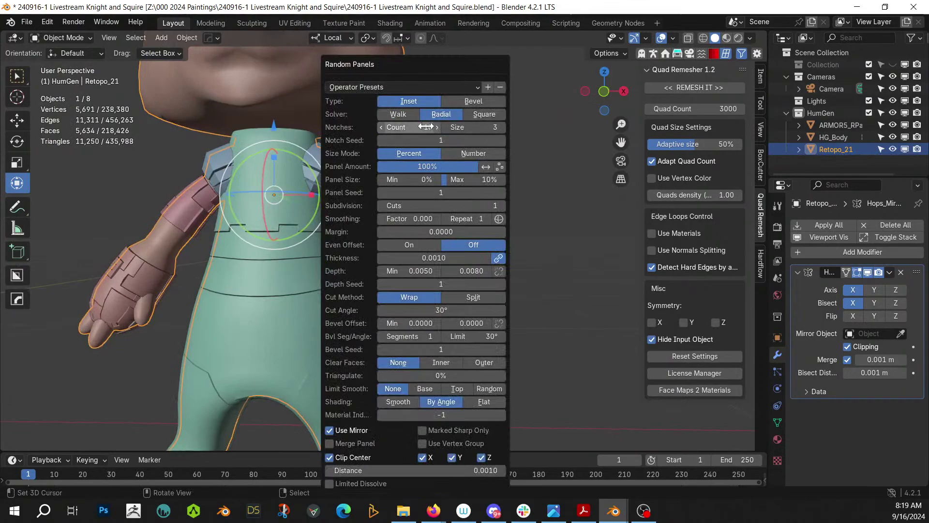
click(409, 127)
text(0)
key(Return)
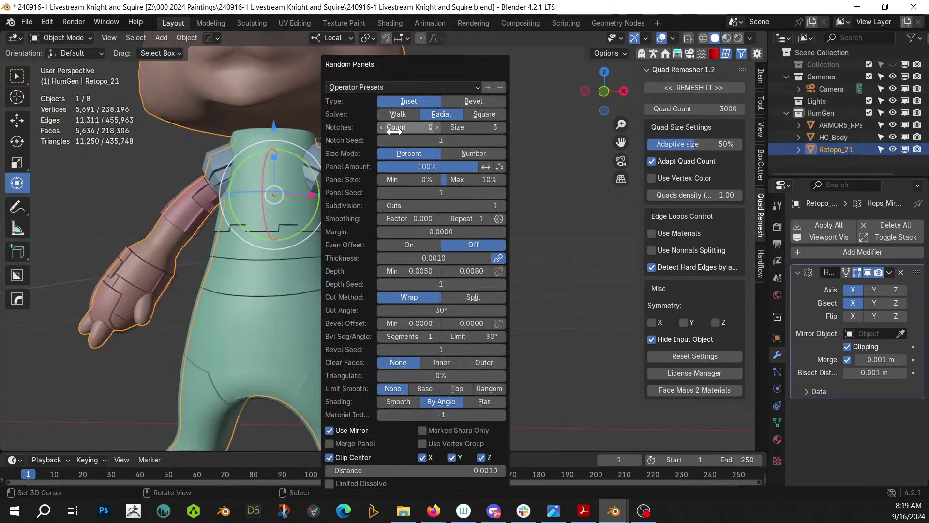
middle_drag(391, 307, 437, 303)
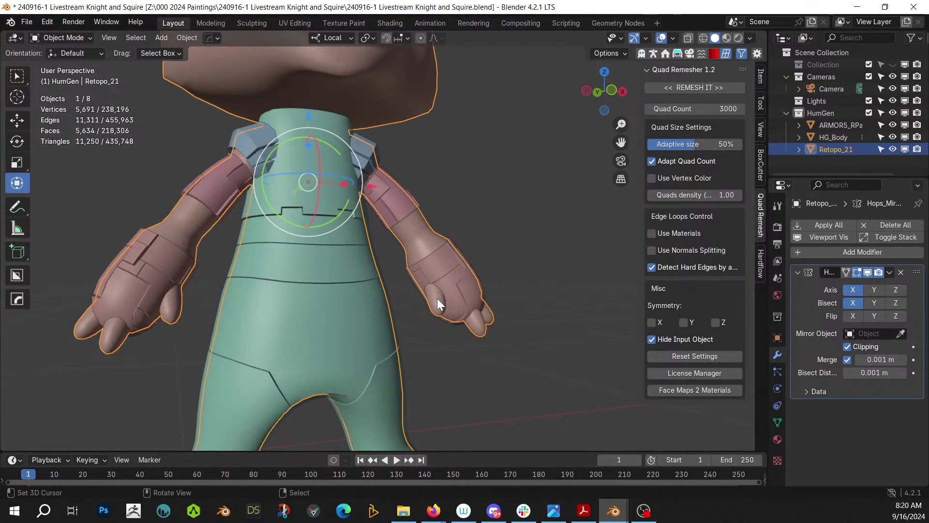
Select the linked bare forearm faces of Retopo_21 between the upper-arm and hand panels, and return to Object Mode
scroll(437, 298, down, 3)
middle_drag(440, 300, 420, 322)
scroll(393, 321, up, 3)
scroll(420, 321, up, 3)
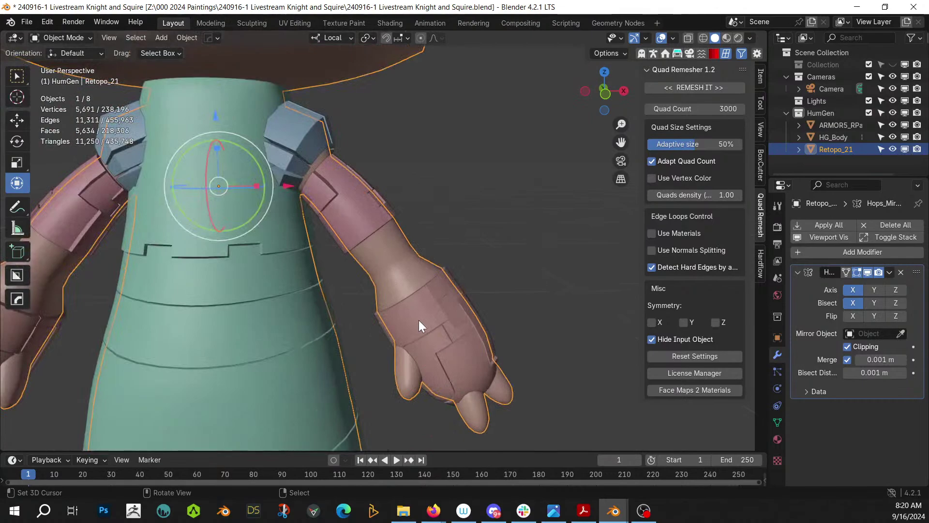
key(Tab)
click(394, 257)
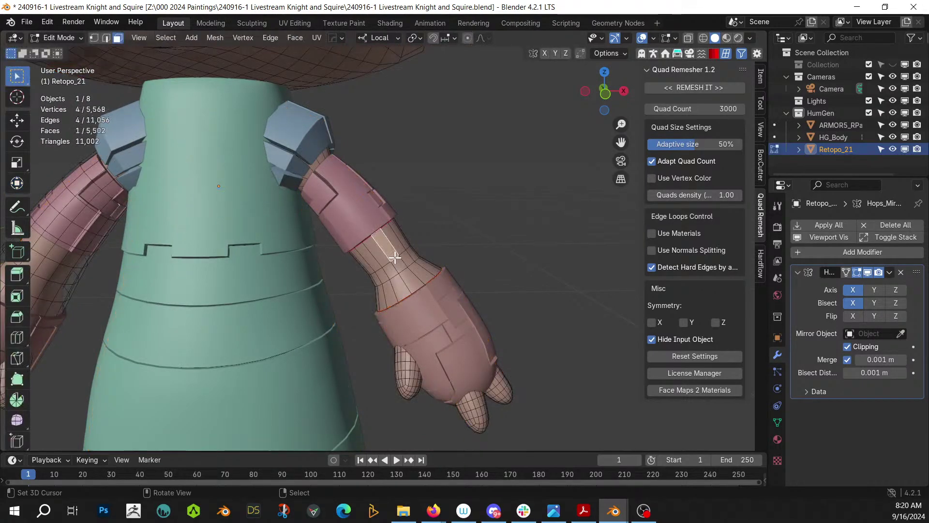
key(ctrl+l)
key(l)
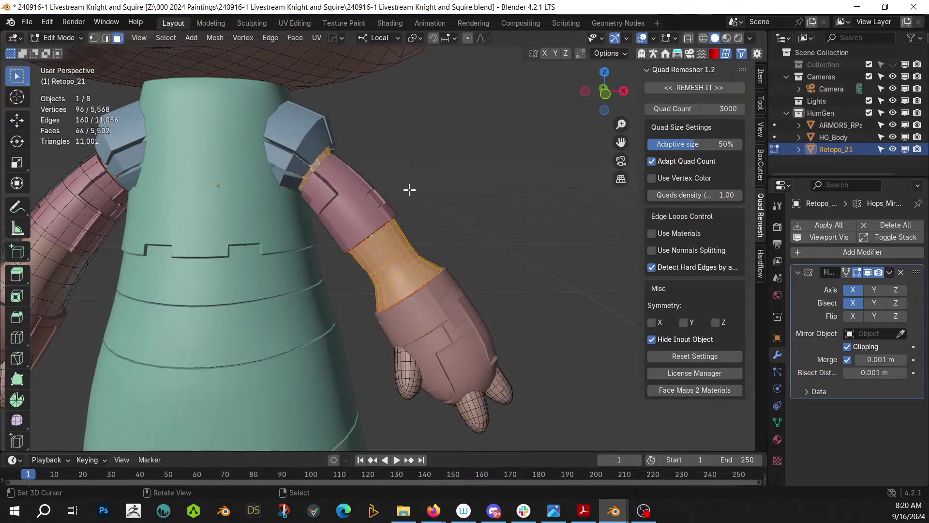
middle_drag(411, 189, 414, 235)
key(Tab)
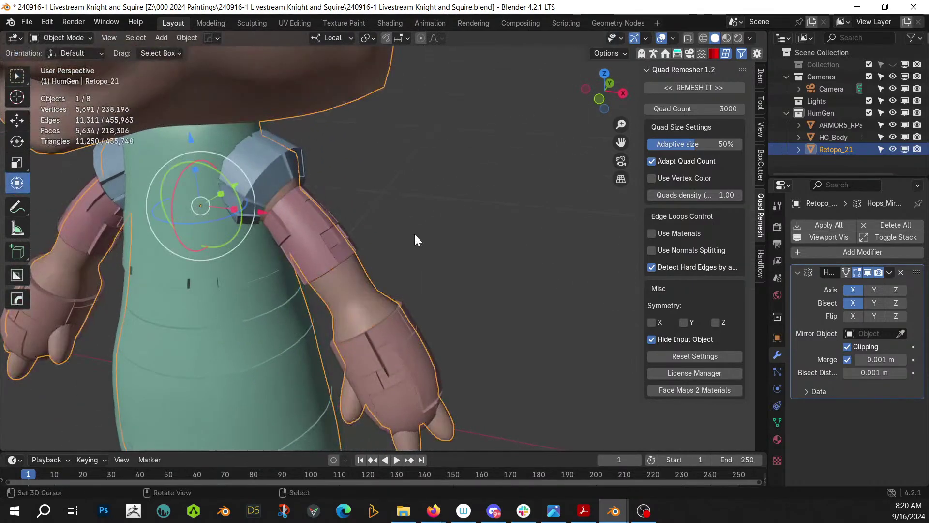
Generate Random Panels on the forearm faces with the Square solver, minimum depth 0.001 and maximum depth 0.003
key(shift+q)
click(413, 237)
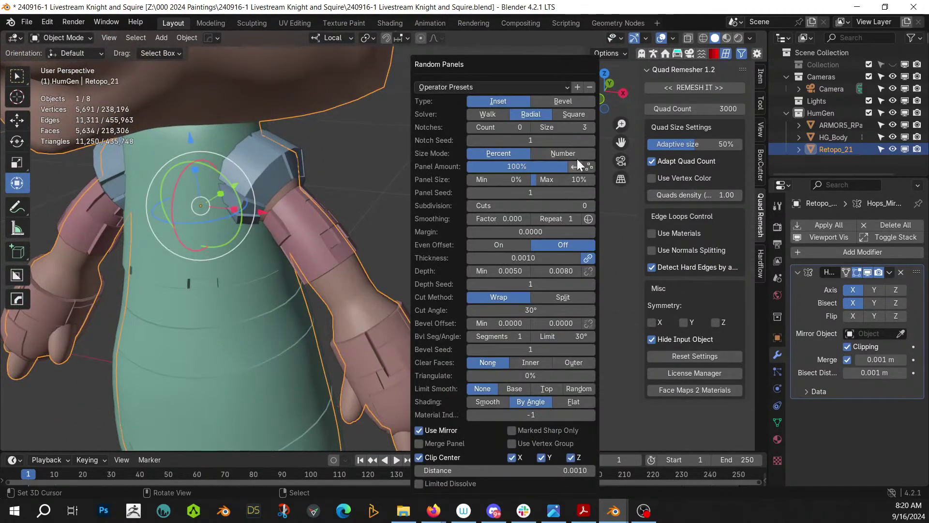
click(576, 116)
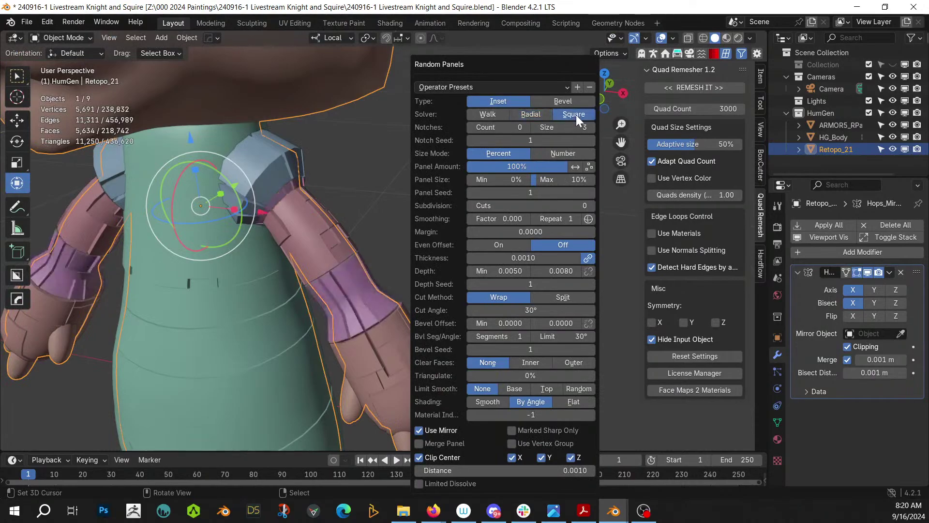
double_click(488, 270)
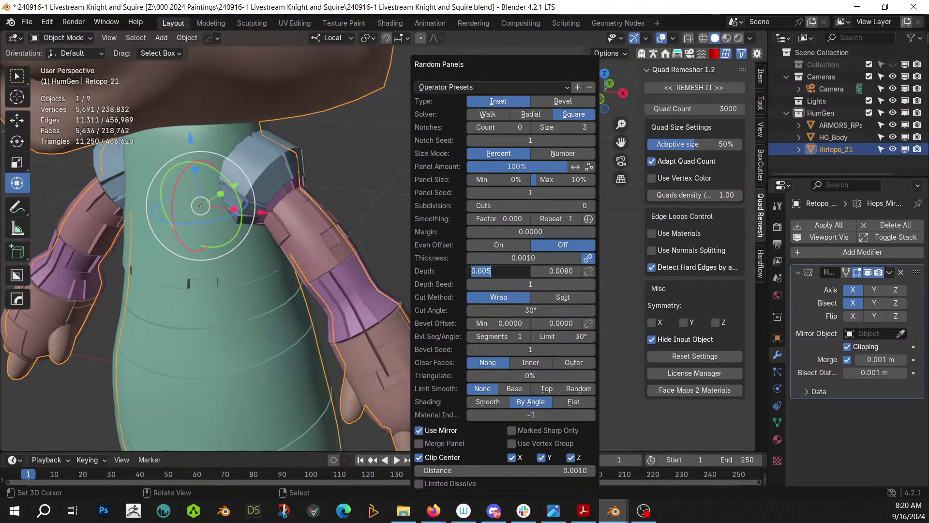
text(.001)
key(Return)
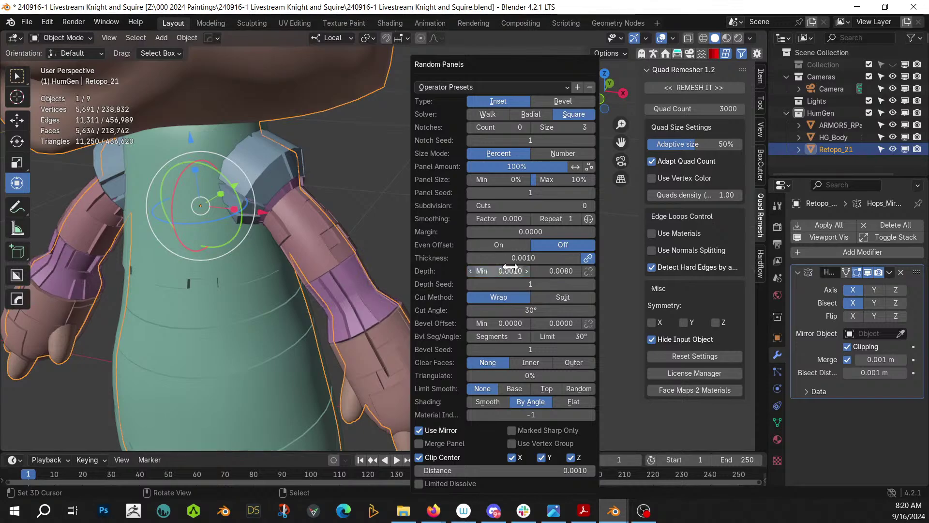
text(.003)
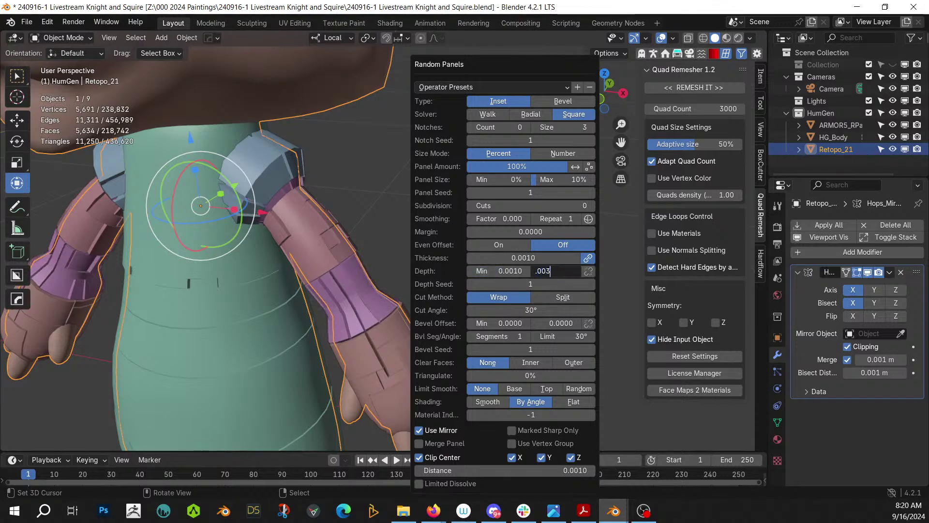
key(Return)
Switch the forearm panels to the Radial solver and set their thickness to 0.0005
middle_drag(39, 158, 132, 201)
scroll(135, 201, up, 4)
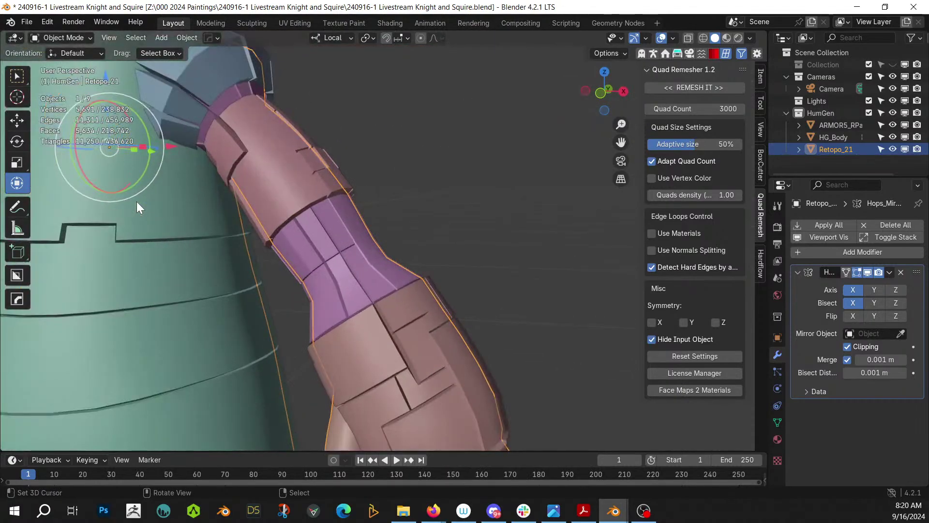
key(F9)
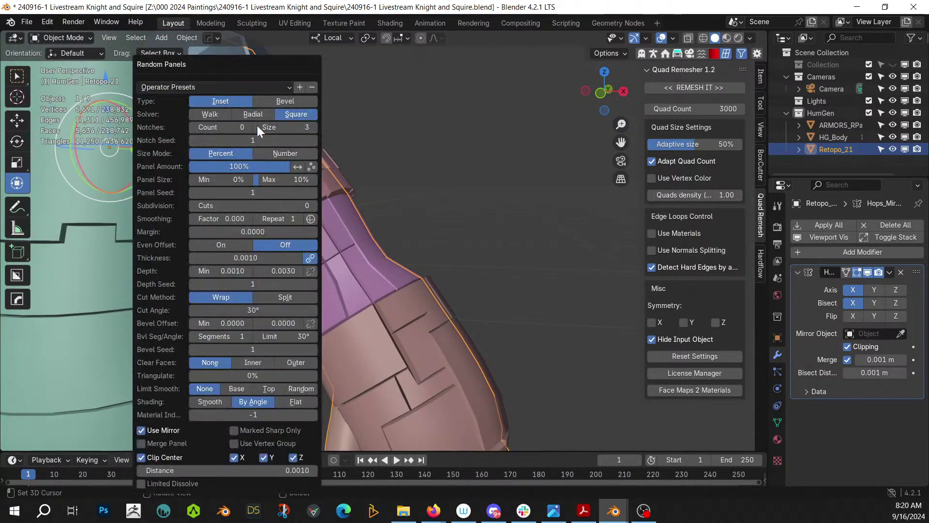
drag(230, 66, 594, 48)
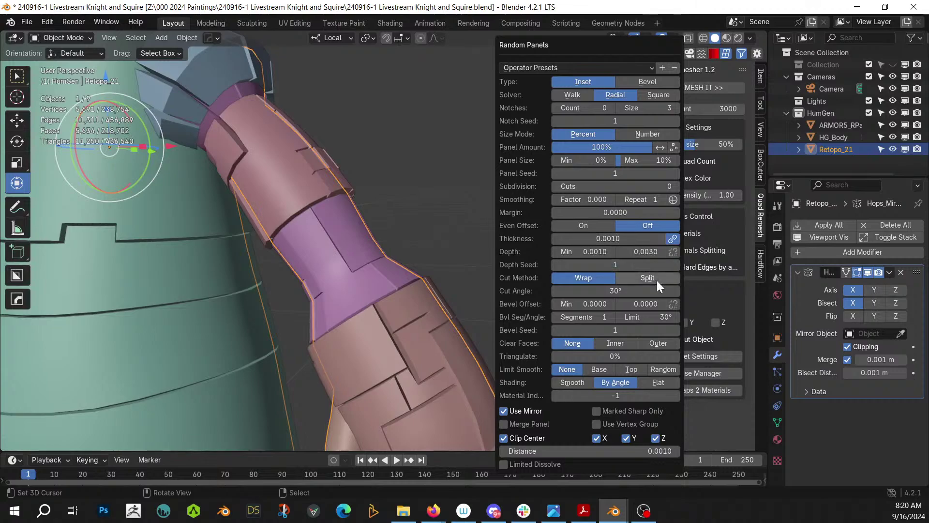
click(642, 239)
text(.)
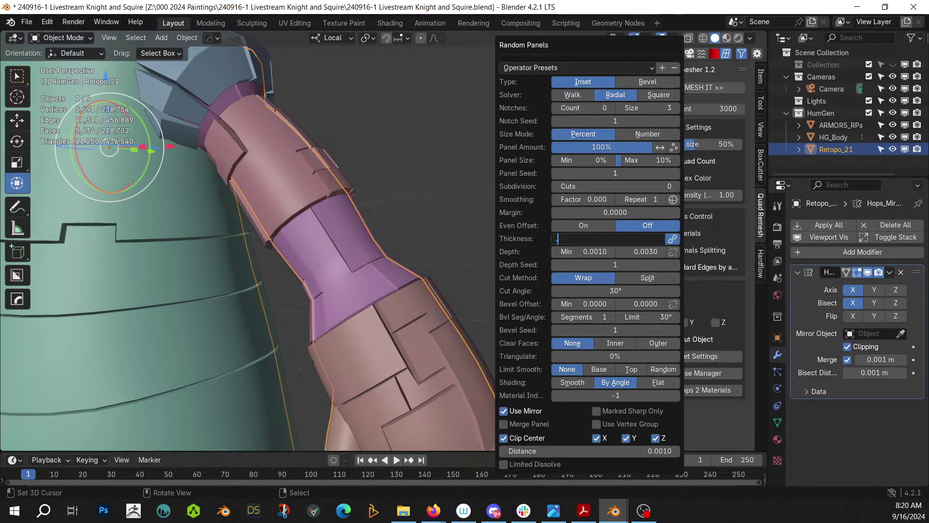
text(0005)
key(Return)
mouse_move(387, 215)
middle_down()
mouse_move(305, 255)
mouse_move(224, 270)
mouse_move(400, 227)
middle_up()
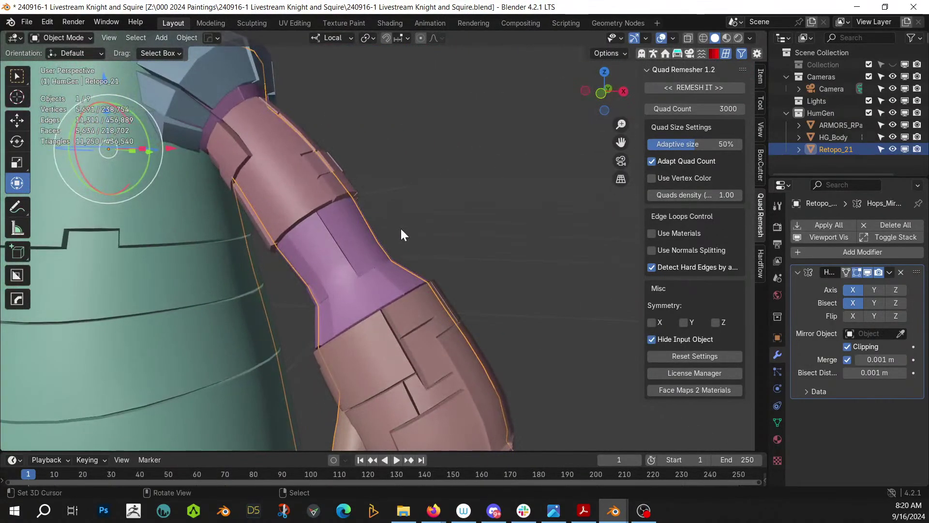
Regenerate Random Panels on the forearm with thickness 0.001, compare the Walk and Radial solvers, and settle on Square
key(ctrl+alt+x)
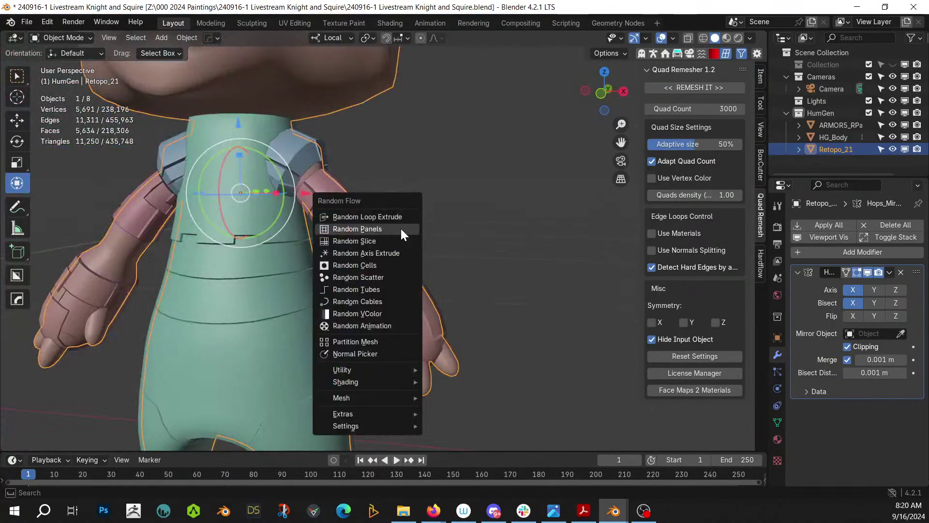
click(399, 228)
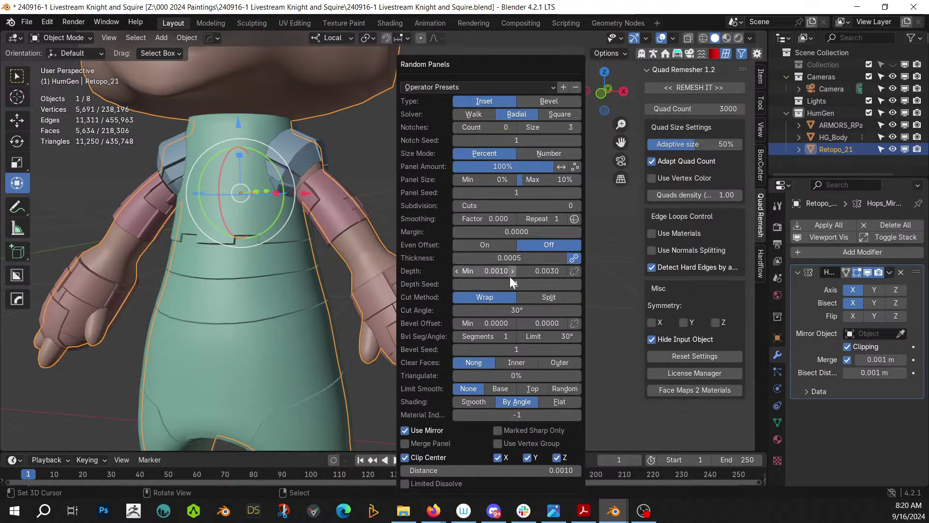
click(513, 259)
text(.0)
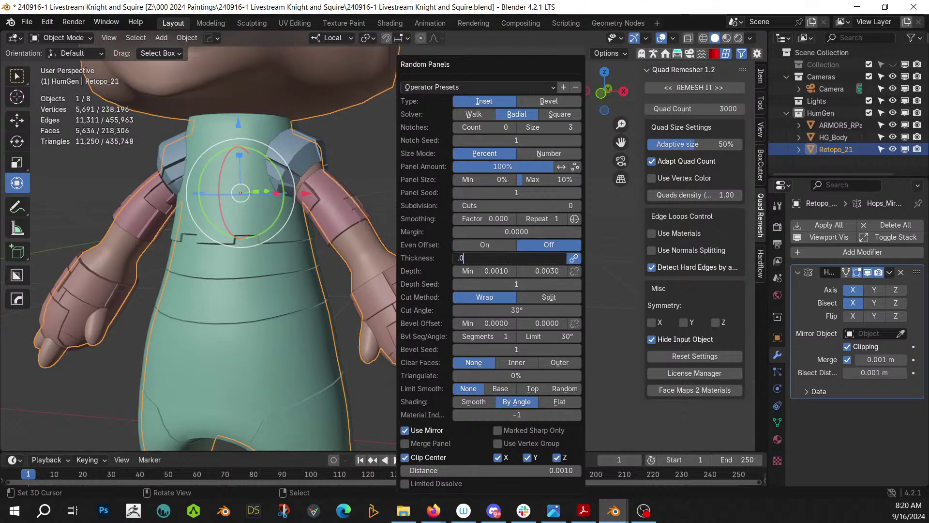
key(Return)
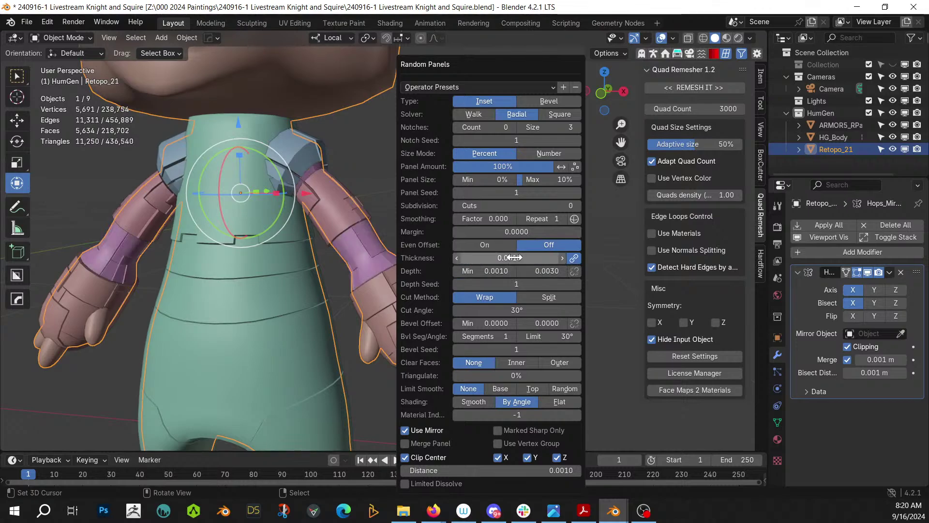
click(477, 114)
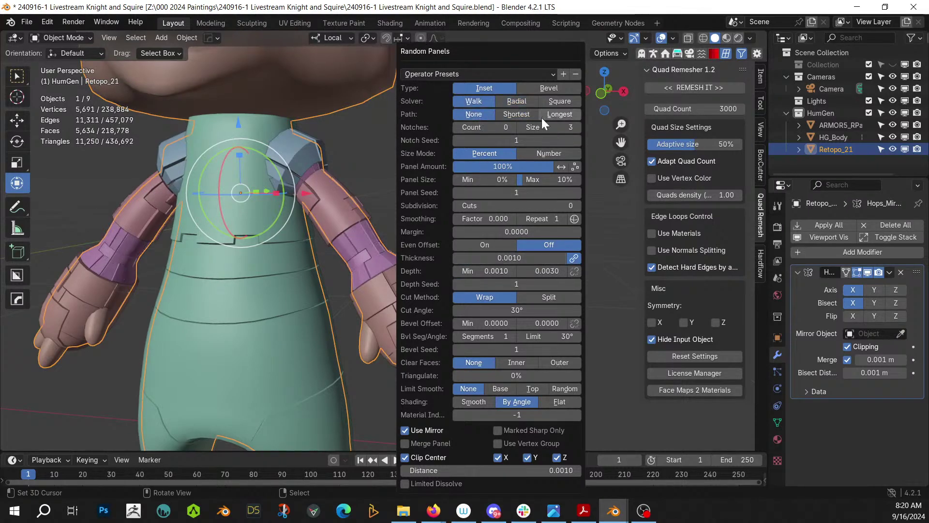
click(510, 100)
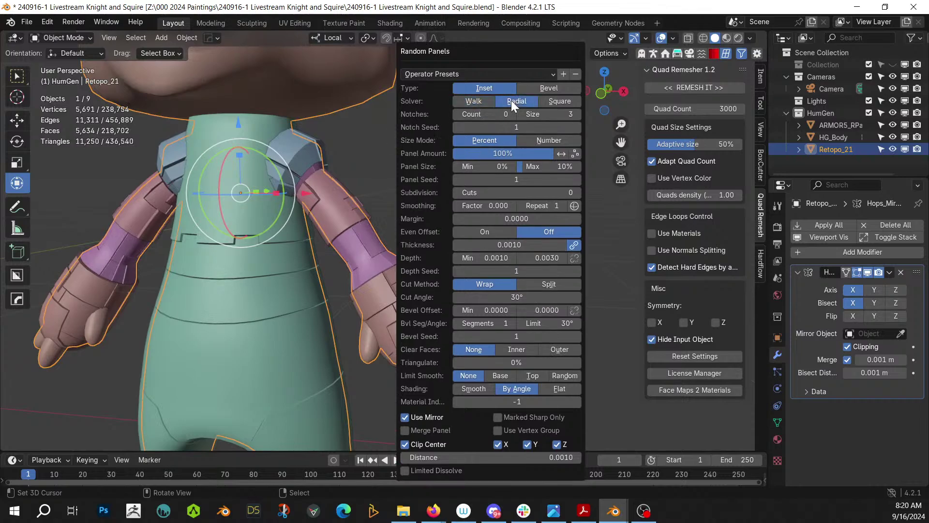
click(553, 103)
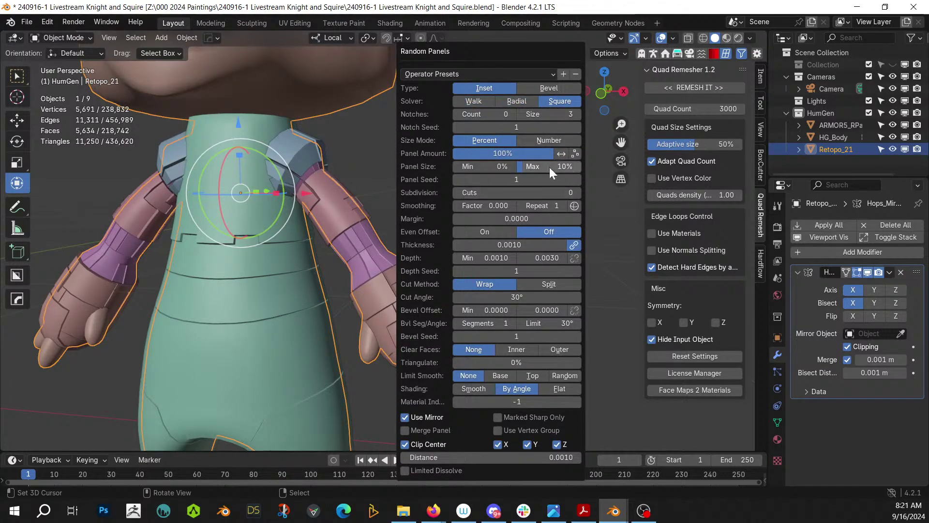
Set the forearm panels' maximum size to 28% and cycle the panel seed up to 6, going one seed back
drag(531, 170, 554, 169)
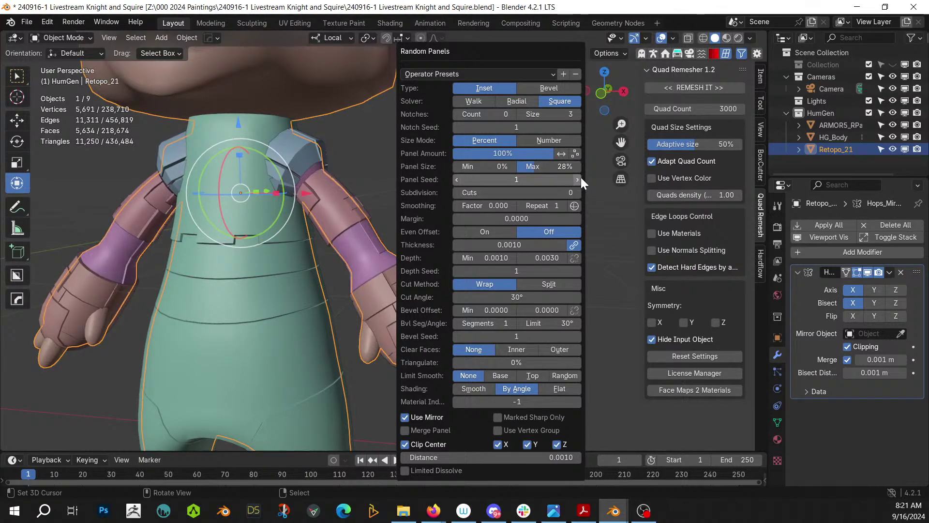
click(577, 179)
click(577, 179)
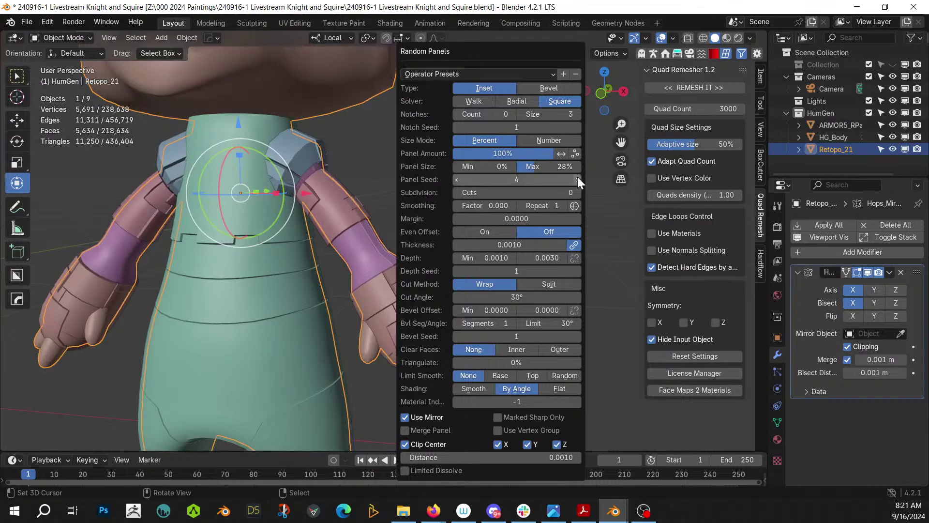
click(578, 180)
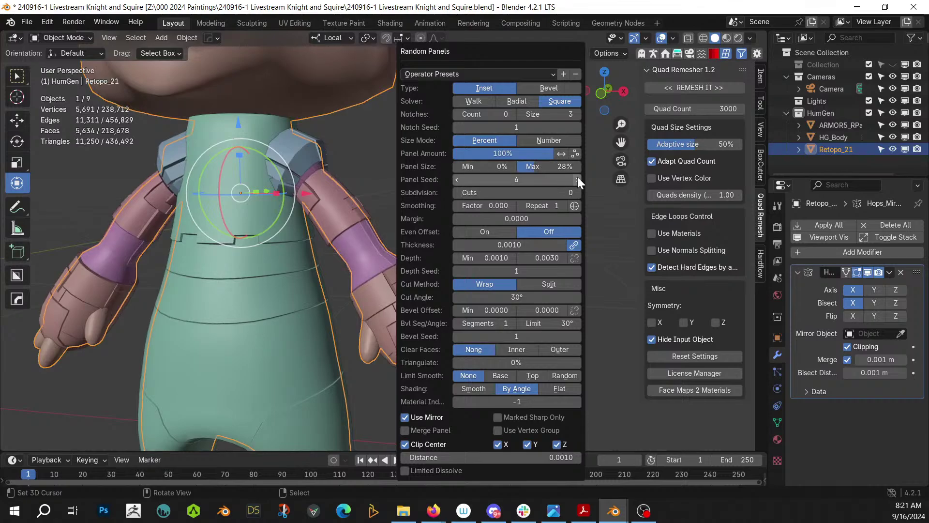
click(457, 180)
middle_drag(325, 231, 374, 243)
scroll(436, 243, down, 3)
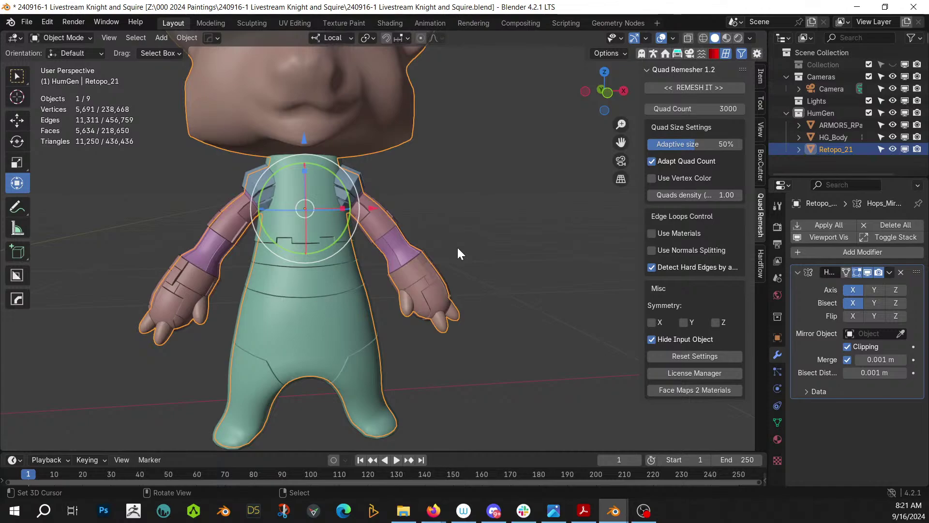
Select the three finger pieces protruding from the hand in the Retopo_21 mesh, delete them, and return to Object Mode
scroll(458, 251, down, 3)
middle_drag(469, 273, 393, 320)
scroll(478, 251, up, 6)
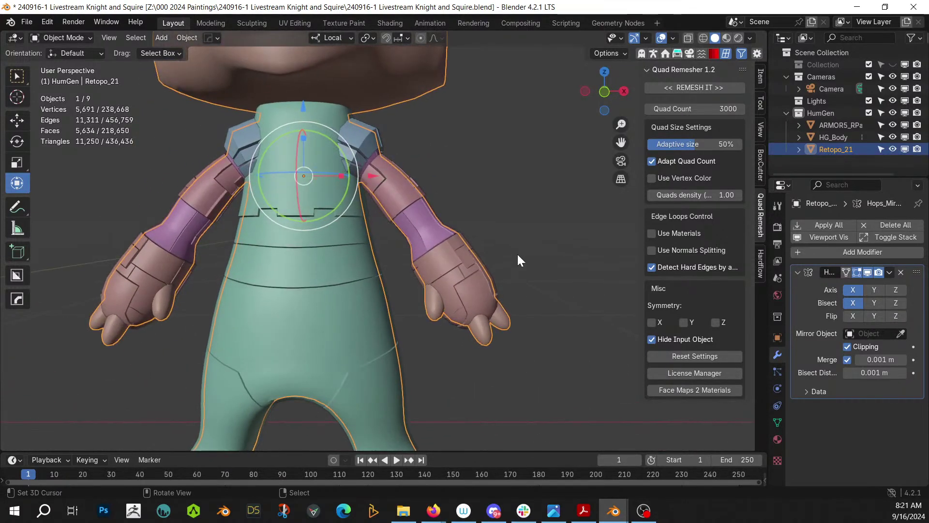
middle_drag(518, 255, 406, 276)
scroll(455, 247, up, 4)
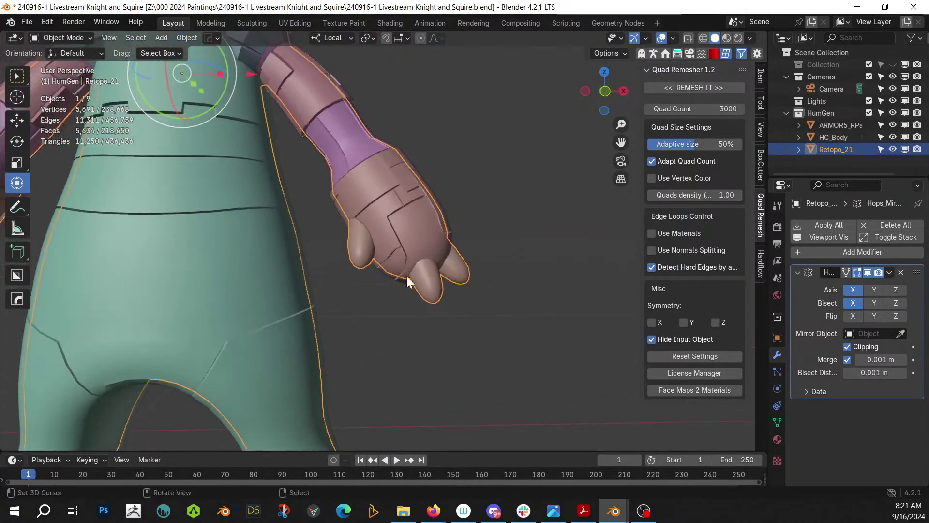
key(Tab)
mouse_move(342, 259)
middle_down()
mouse_move(321, 270)
mouse_move(296, 265)
mouse_move(347, 259)
middle_up()
click(348, 260)
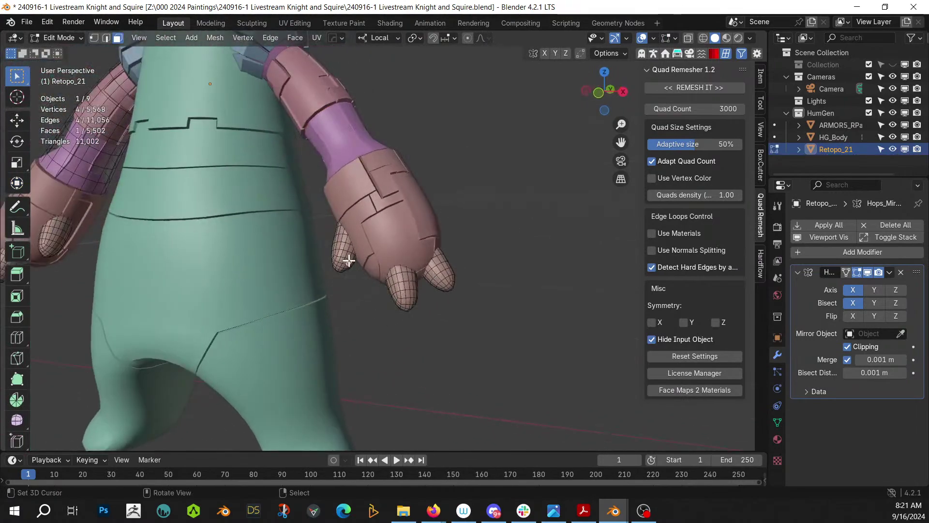
key(ctrl+l)
key(l)
key(l)
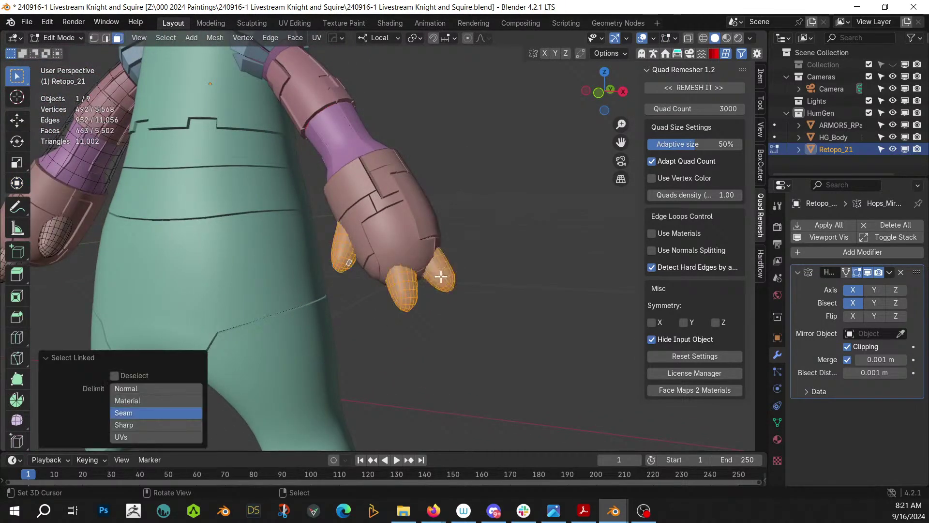
key(x)
click(385, 251)
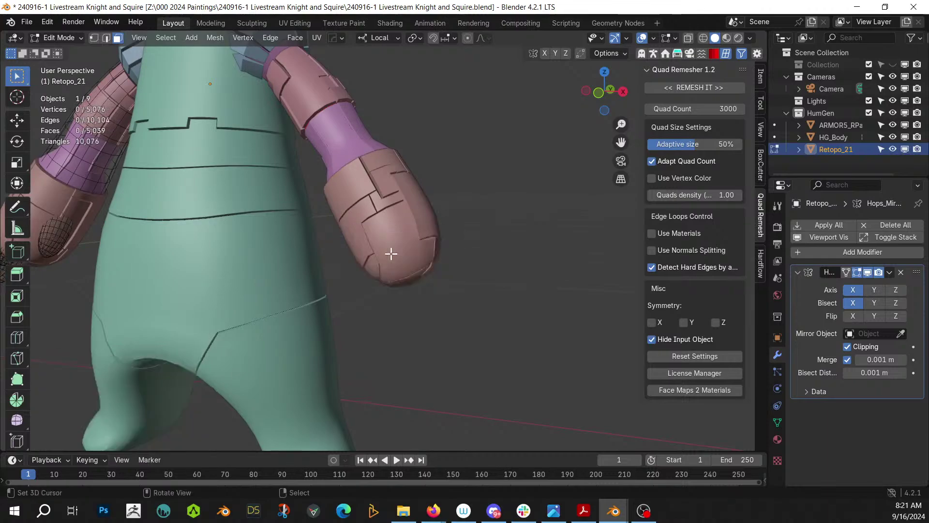
key(Tab)
Inspect the fingerless hand up close and select its panel object
scroll(392, 254, down, 5)
click(450, 259)
middle_drag(450, 258, 426, 219)
scroll(386, 174, up, 4)
scroll(448, 278, down, 4)
scroll(443, 281, up, 3)
scroll(392, 195, up, 3)
click(428, 218)
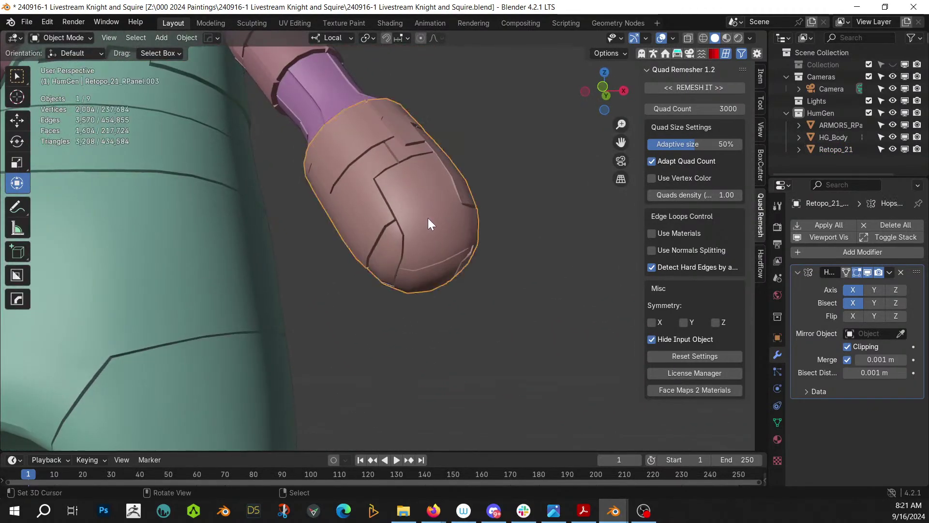
scroll(429, 223, down, 2)
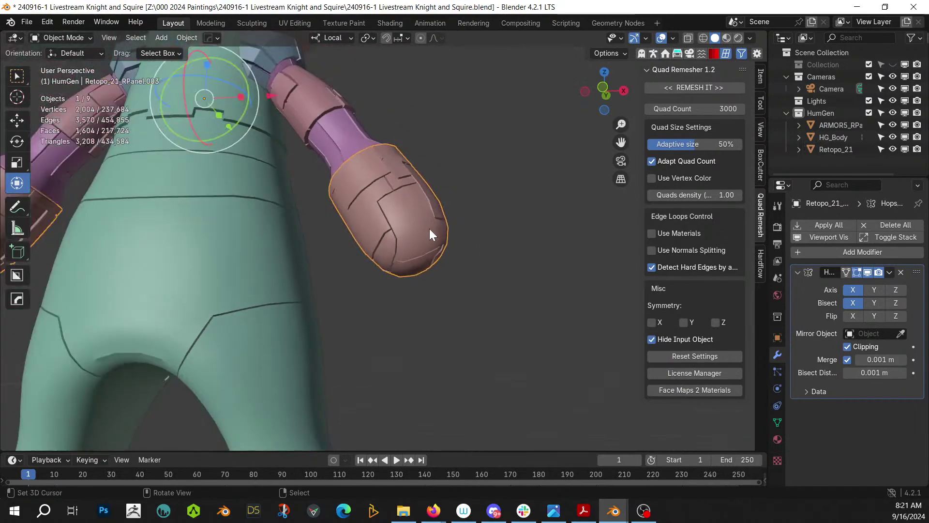
Delete the panel object on the hands and enter Edit Mode on the Retopo_21 base mesh
key(Delete)
middle_drag(429, 228, 384, 191)
click(403, 207)
key(Tab)
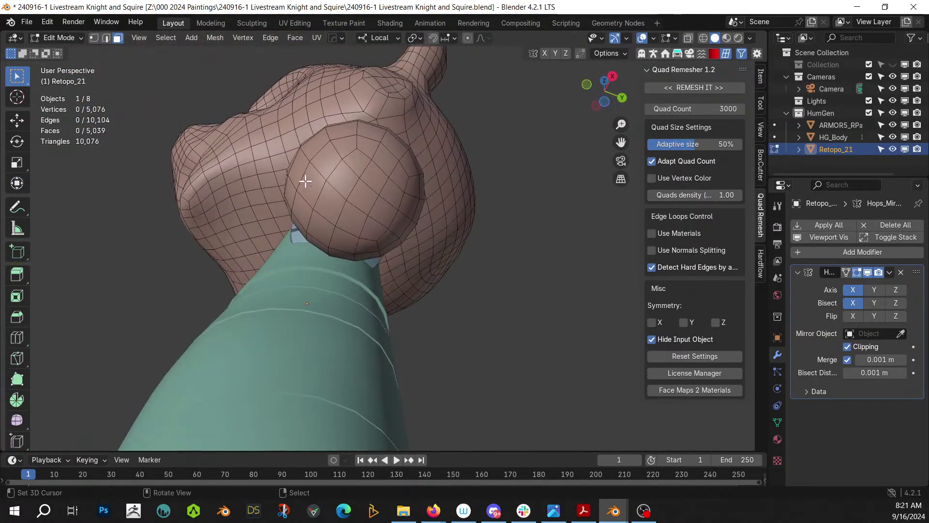
click(307, 182)
ctrl+click(363, 146)
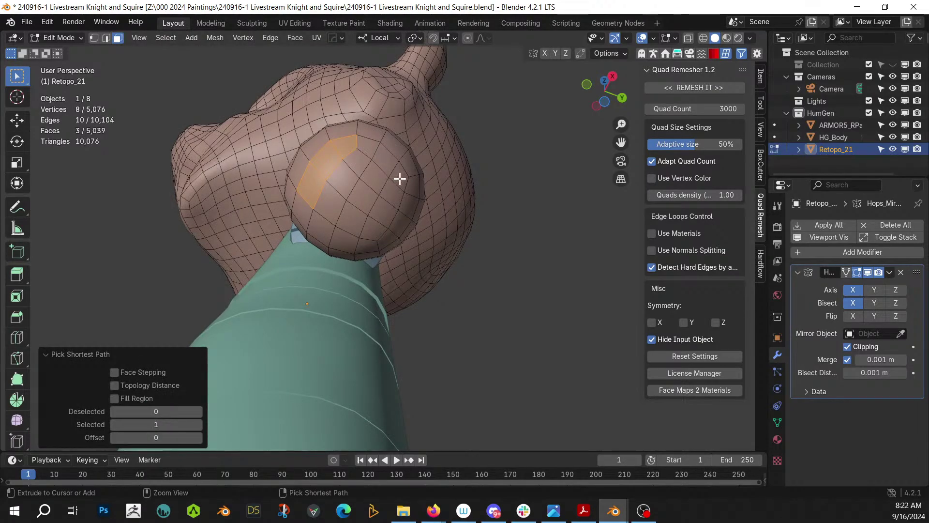
key(ctrl+z)
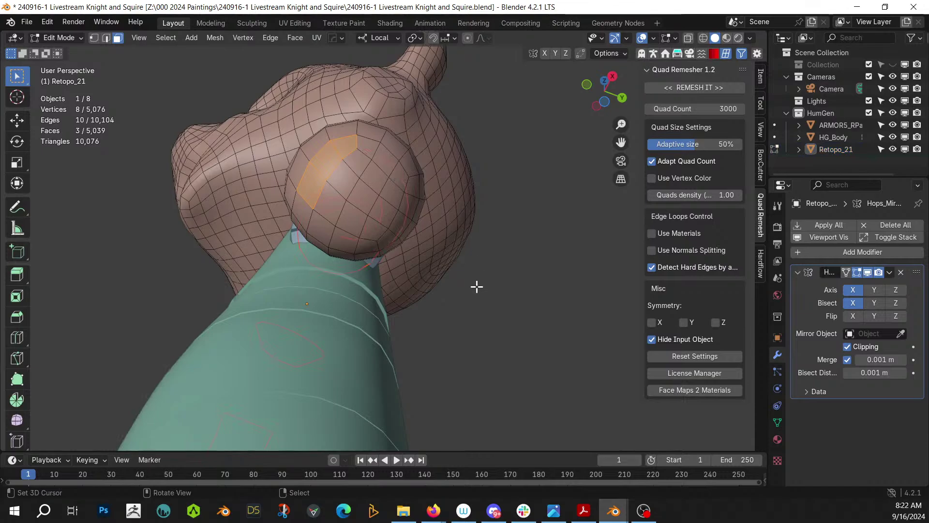
key(alt+a)
Select a closed ring of faces around the rounded end of the fingerless hand
ctrl+click(399, 176)
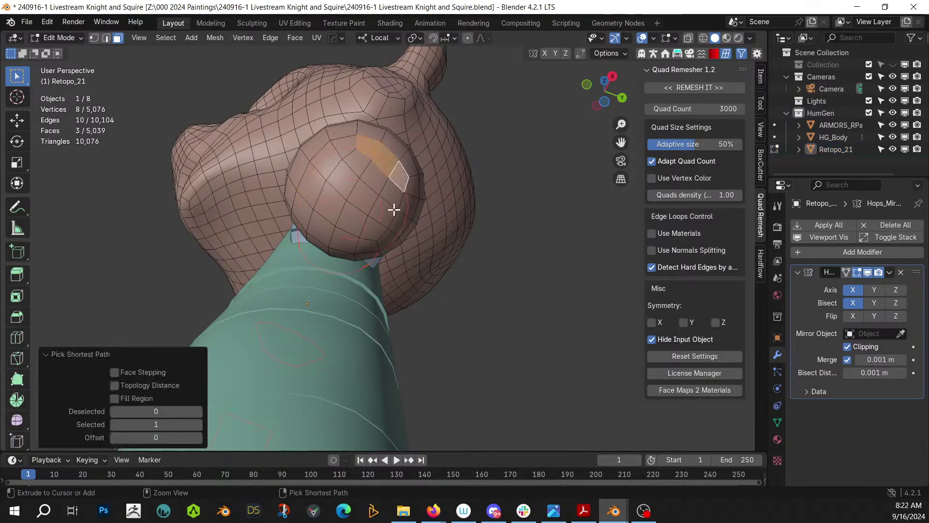
ctrl+click(369, 235)
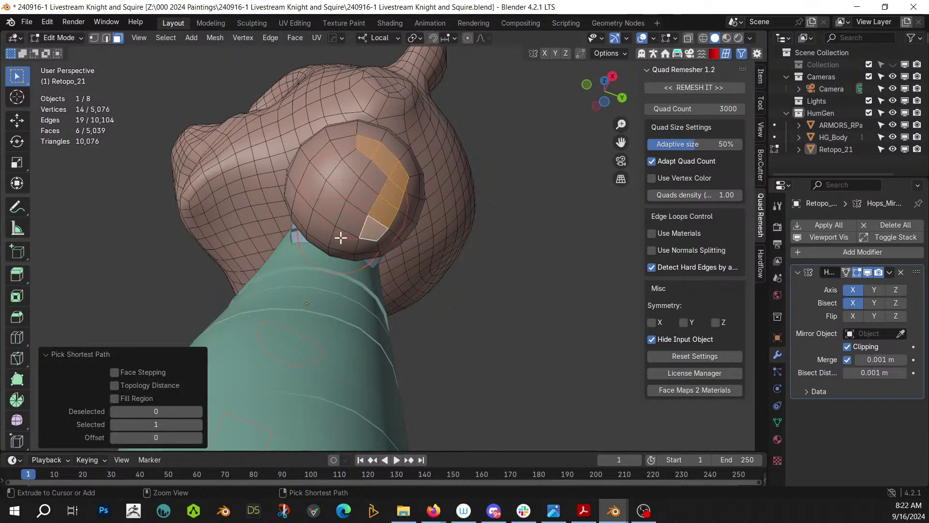
ctrl+click(341, 238)
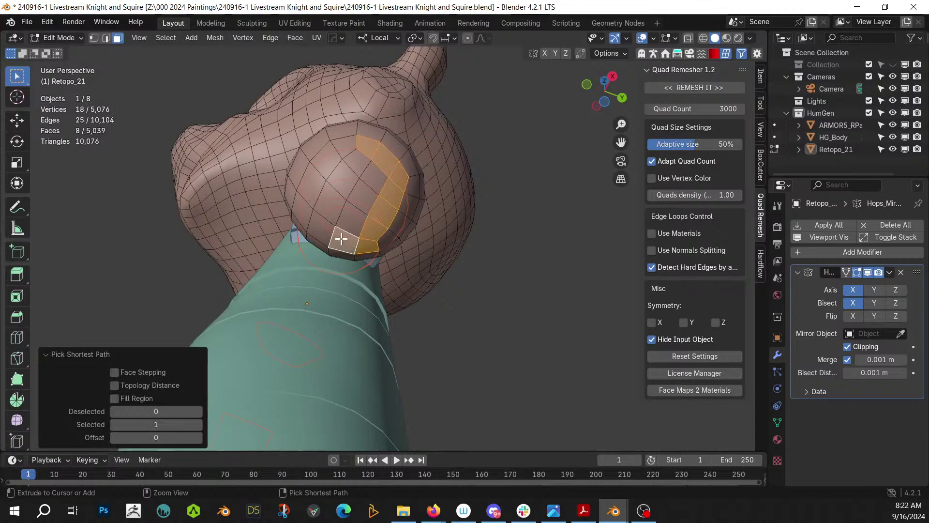
ctrl+click(303, 215)
ctrl+click(308, 189)
ctrl+click(332, 157)
middle_drag(332, 158, 429, 214)
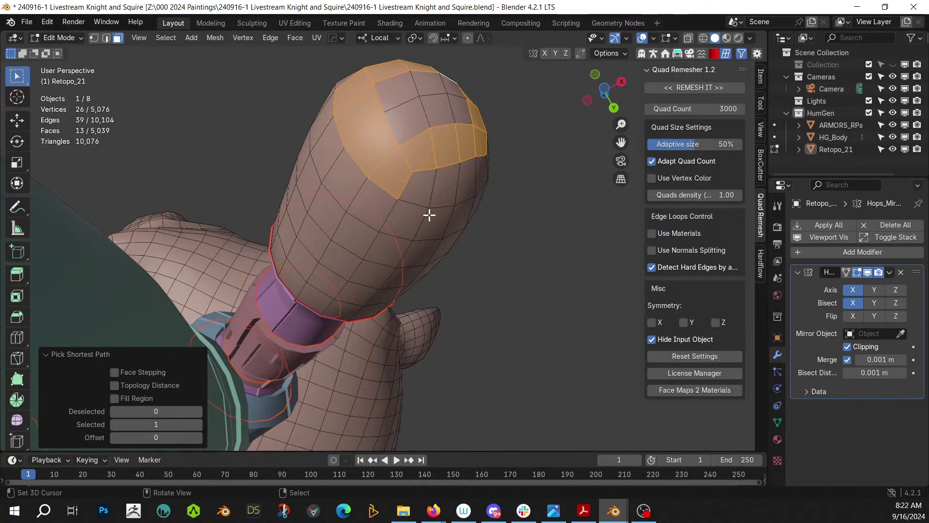
Knife a diagonal cut across the corner face of the ring to even out its outline
key(k)
click(367, 178)
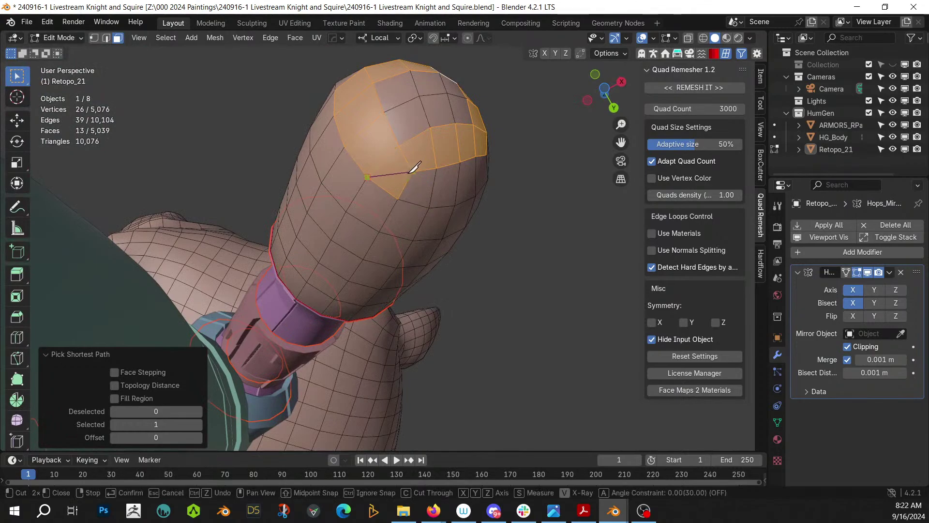
click(407, 172)
key(Return)
key(ctrl+z)
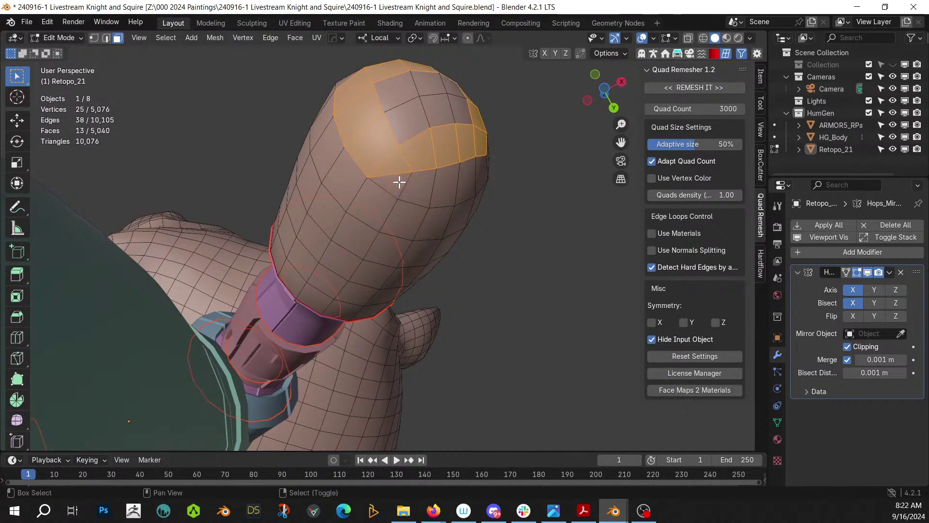
Add the faces enclosed by the ring to the selection at the hand's end
middle_drag(400, 183, 374, 242)
key(c)
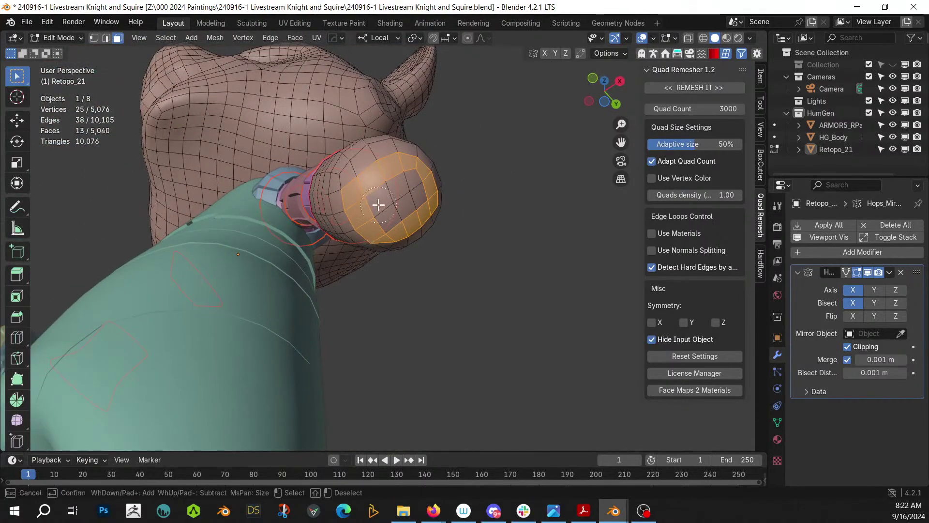
click(387, 206)
key(Escape)
Inset the selected faces at the hand's end and extrude them inward to form a recess
middle_drag(463, 232, 424, 232)
key(i)
click(473, 284)
key(e)
click(477, 324)
Grow the recess selection by two steps, mark its edges as seams, and clear the selection
key(ctrl+KP_Add)
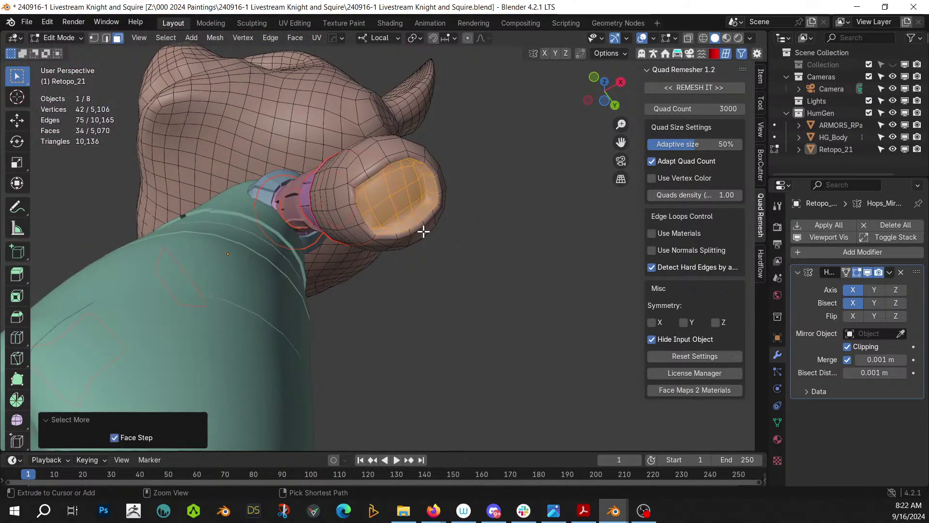
key(ctrl+KP_Add)
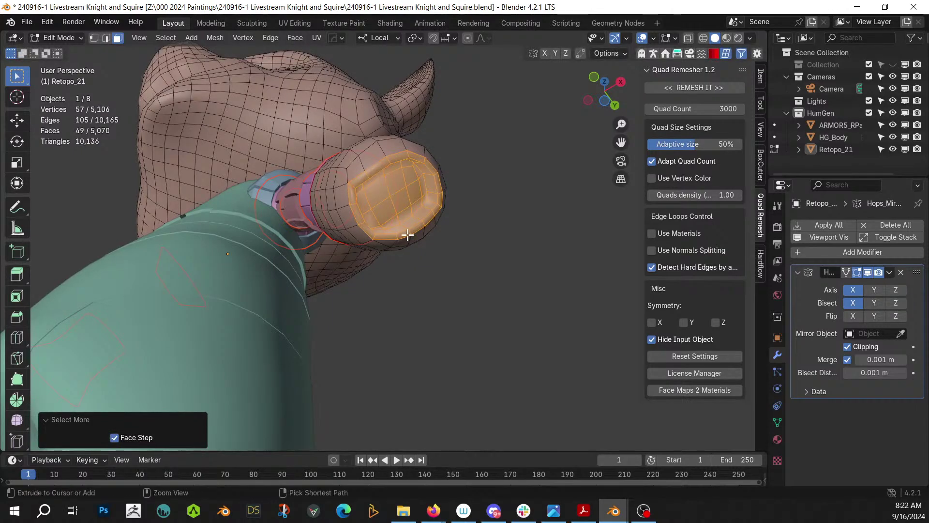
key(ctrl+e)
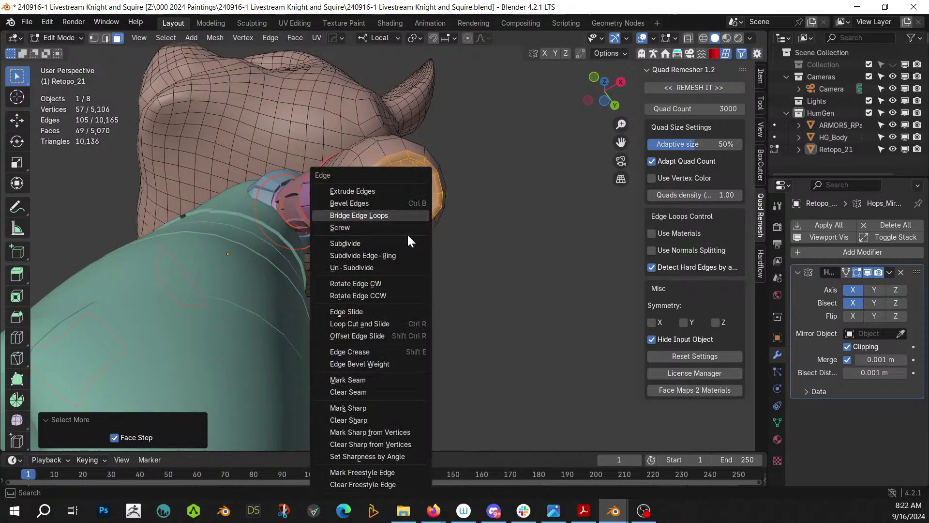
click(375, 380)
middle_drag(440, 303, 475, 354)
click(476, 355)
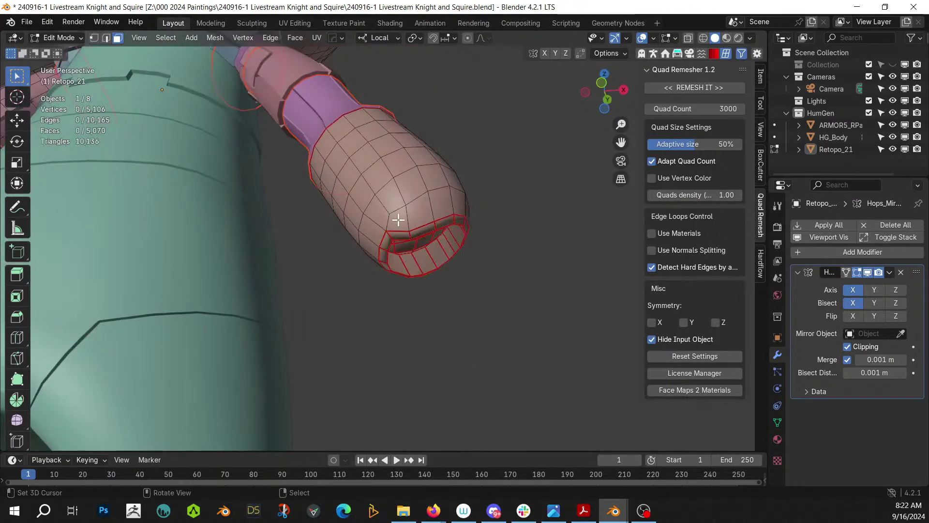
Select the seam-bounded outer surface of the hand and generate Random Panels on it with a maximum depth of 0.005
middle_drag(398, 221, 447, 290)
key(ctrl+l)
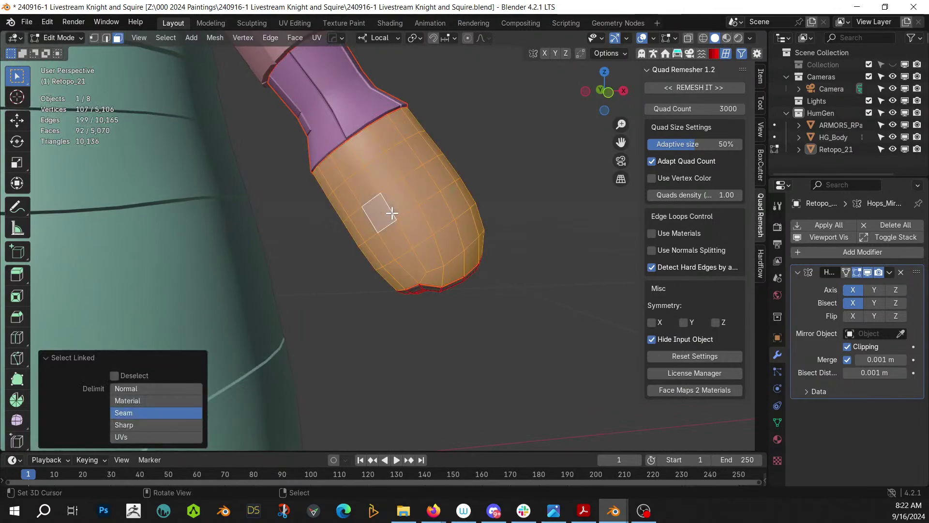
key(Tab)
key(shift+alt+f)
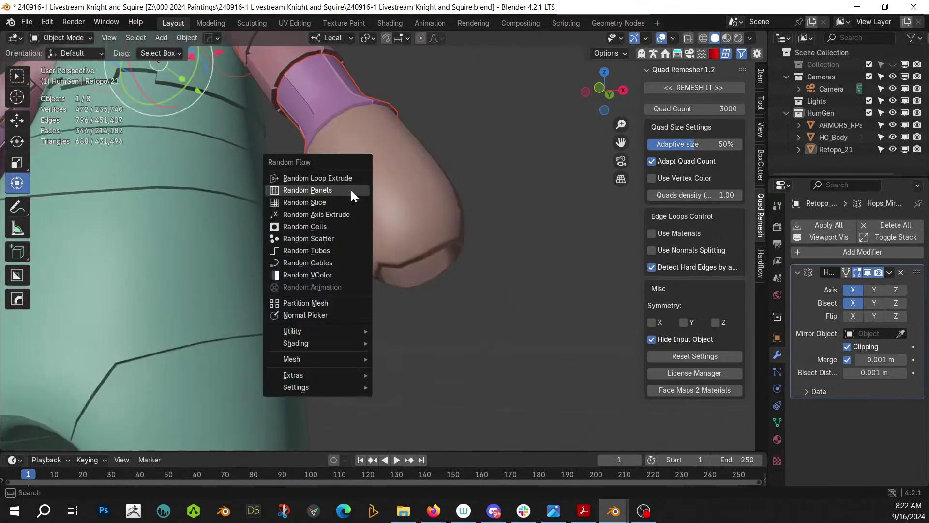
click(352, 191)
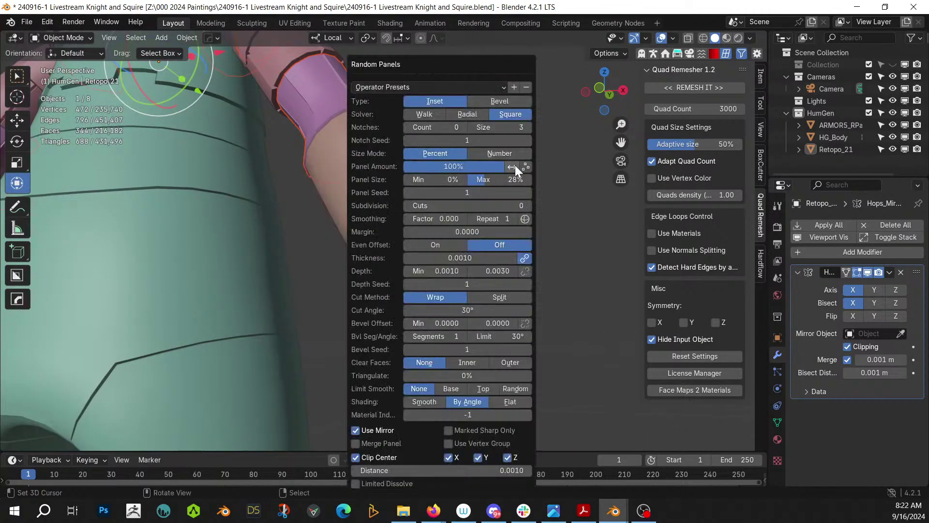
click(503, 270)
key(Return)
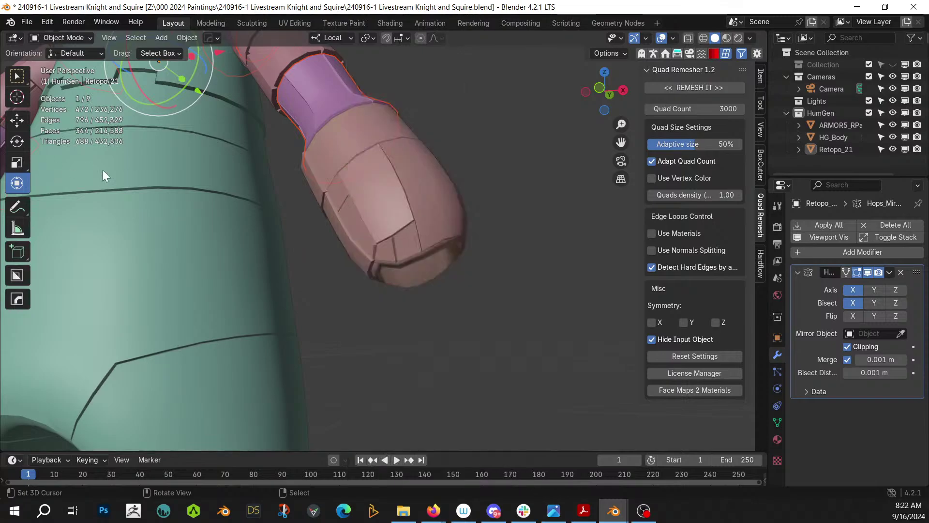
Switch the hand panels to the Radial solver with a maximum panel size of 12% and a maximum depth of 0.001
middle_drag(103, 169, 327, 286)
scroll(338, 287, up, 2)
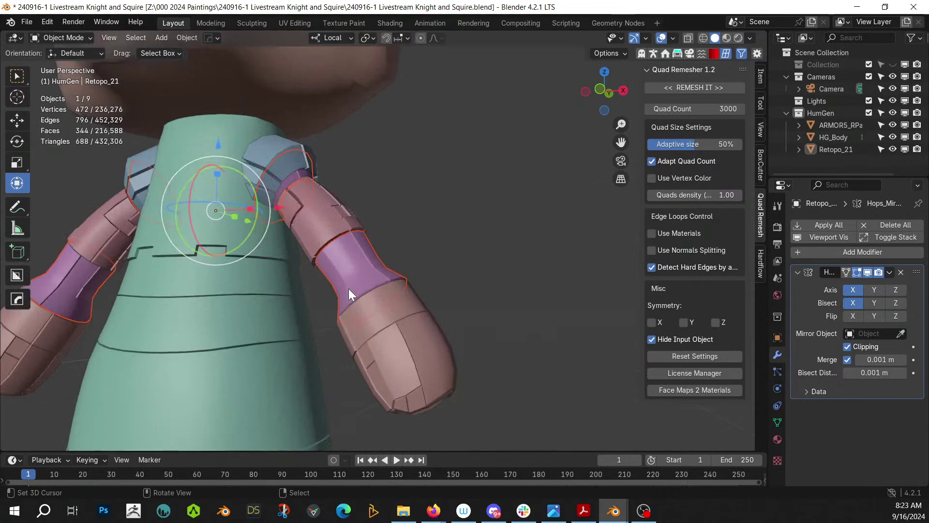
key(F9)
click(477, 113)
drag(466, 61, 619, 58)
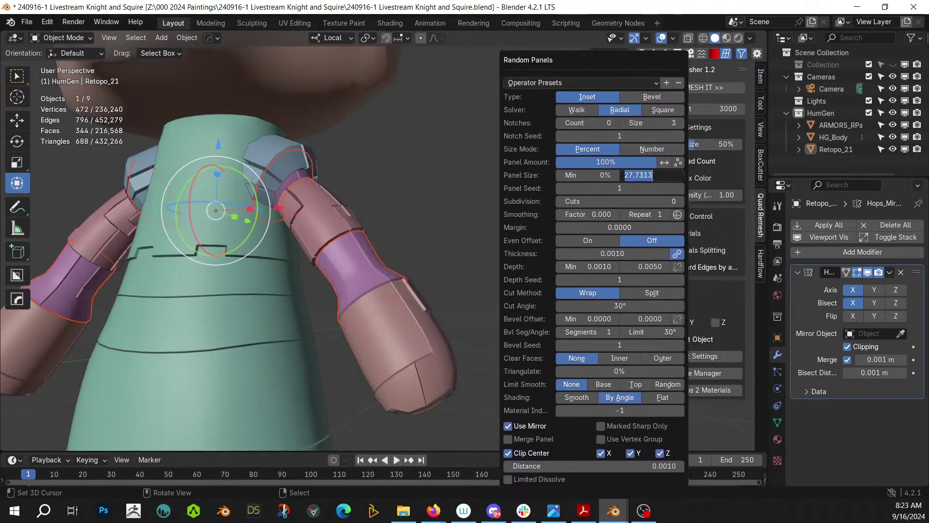
key(Return)
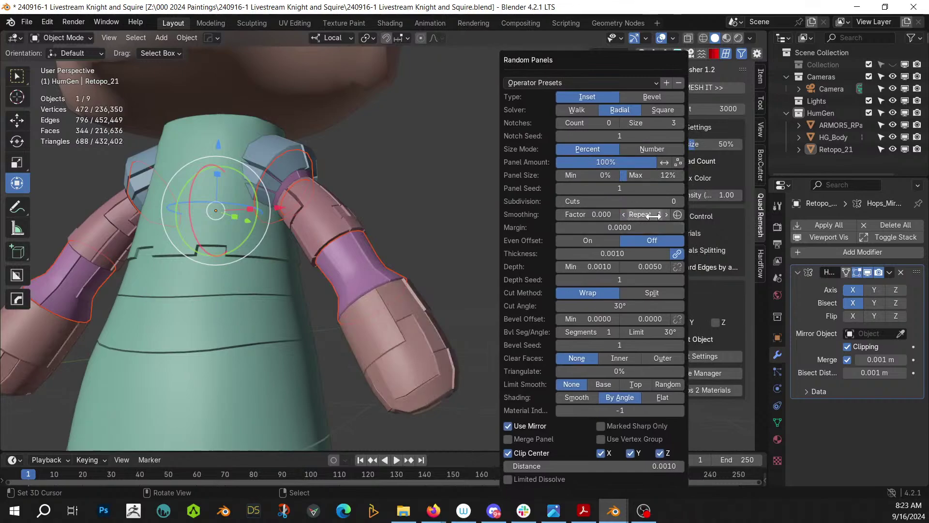
click(649, 266)
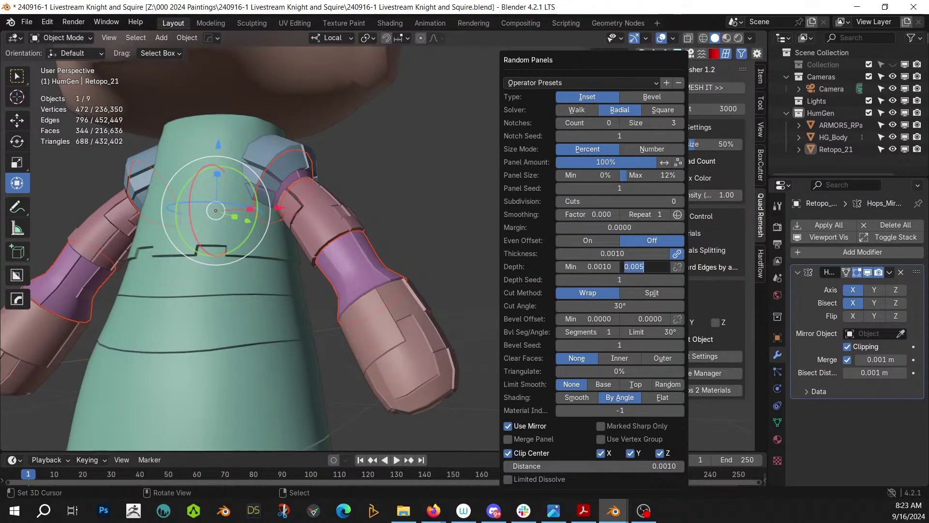
text(.001)
key(Return)
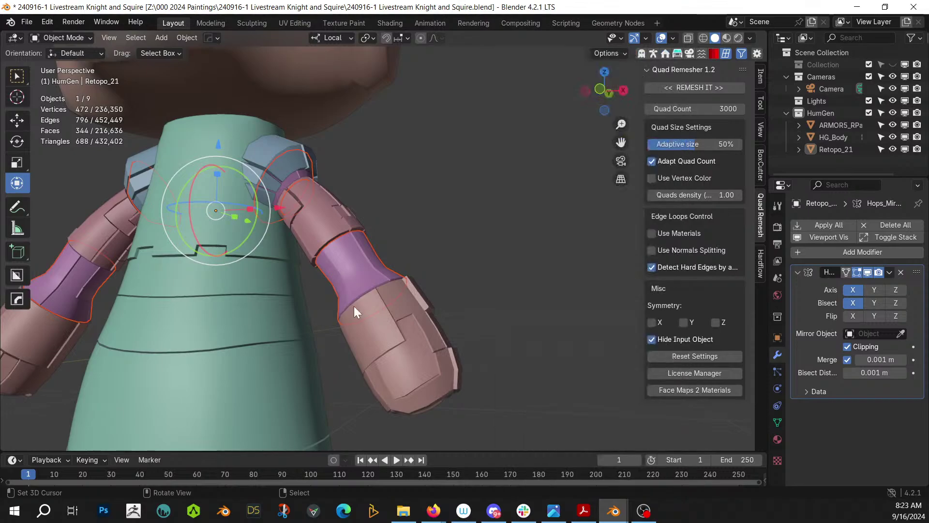
Check the whole character from the front and save the file
middle_drag(353, 306, 409, 322)
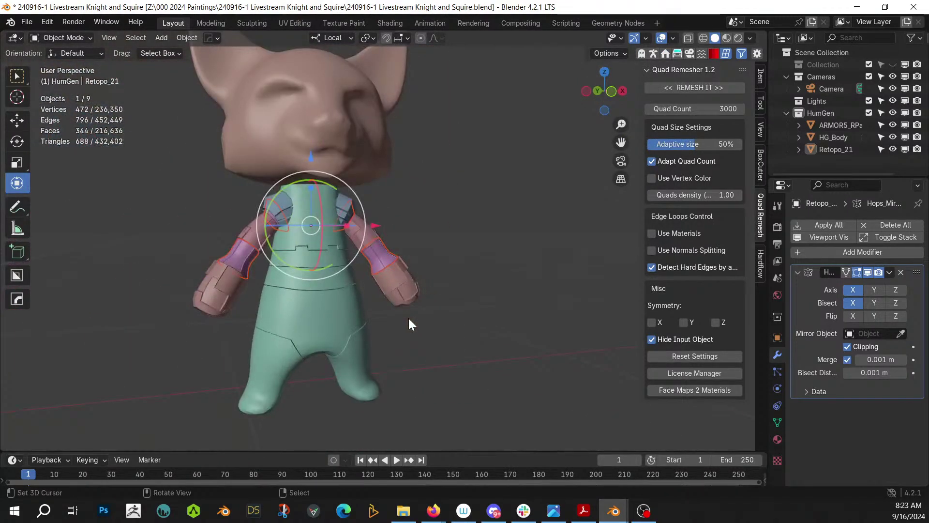
middle_drag(409, 319, 456, 293)
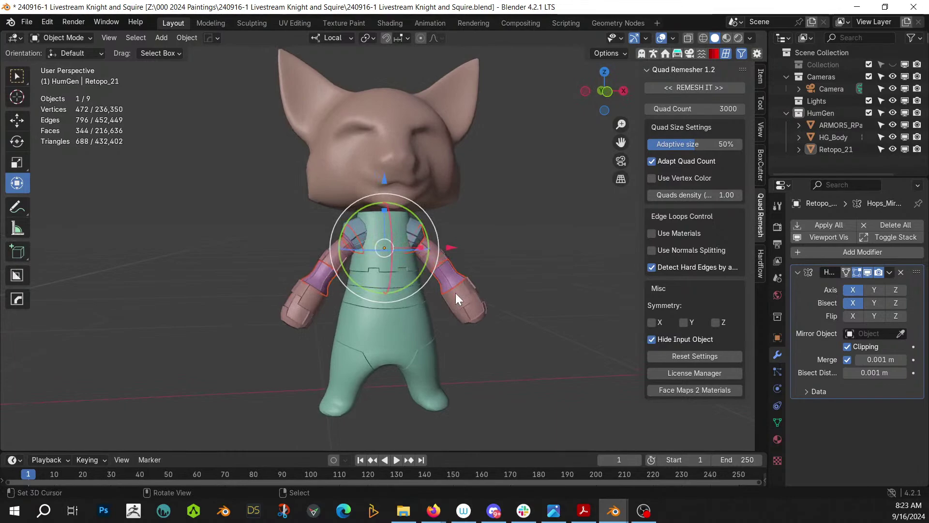
key(ctrl+s)
Examine the character's head, face and neck from the front, below and the side
scroll(269, 261, up, 4)
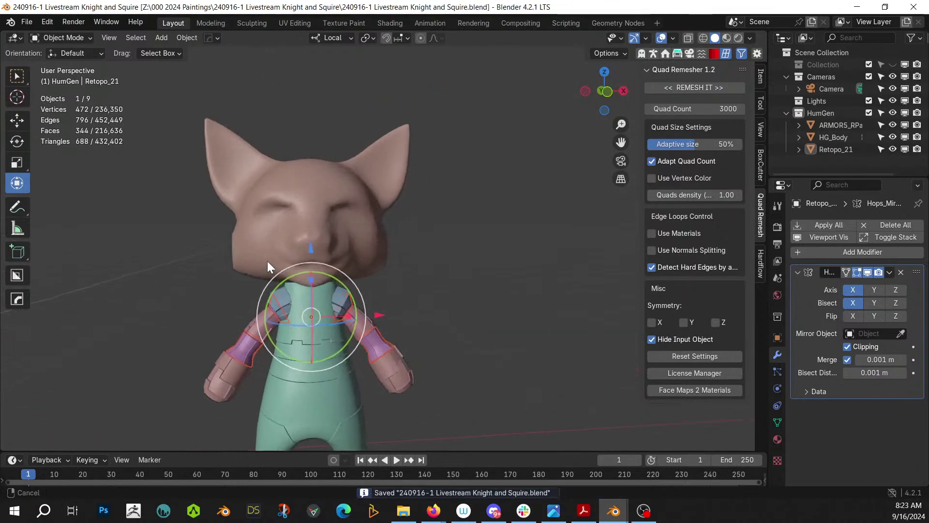
middle_drag(267, 261, 253, 225)
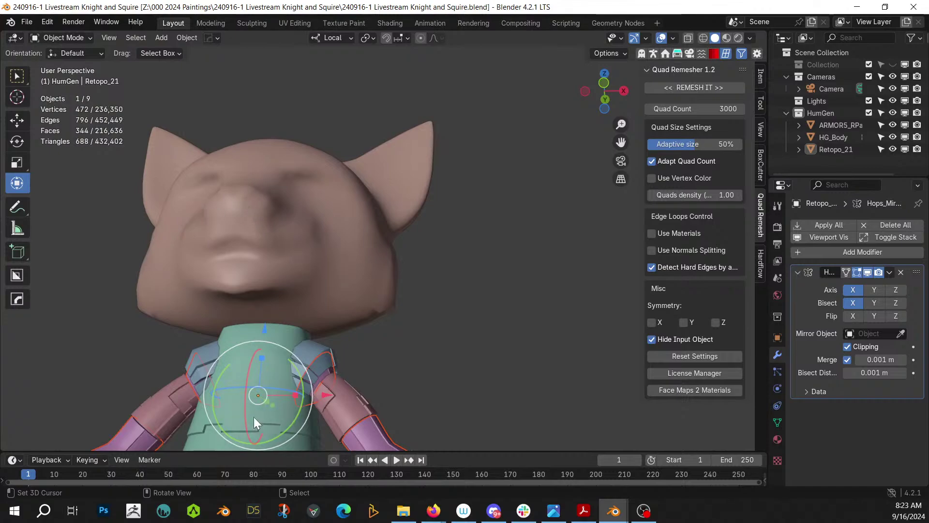
scroll(291, 318, down, 5)
middle_drag(313, 320, 332, 264)
scroll(414, 304, up, 3)
scroll(351, 339, up, 2)
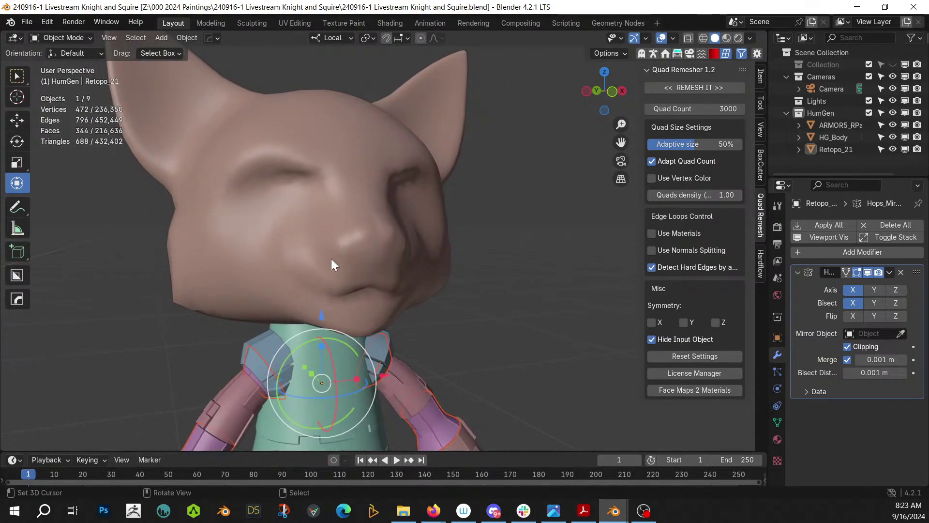
mouse_move(331, 204)
middle_down()
mouse_move(282, 168)
mouse_move(305, 168)
mouse_move(269, 182)
mouse_move(267, 172)
mouse_move(334, 181)
mouse_move(332, 197)
mouse_move(307, 209)
mouse_move(268, 193)
mouse_move(327, 193)
middle_up()
key(Tab)
scroll(313, 177, up, 3)
key(Tab)
scroll(328, 194, down, 3)
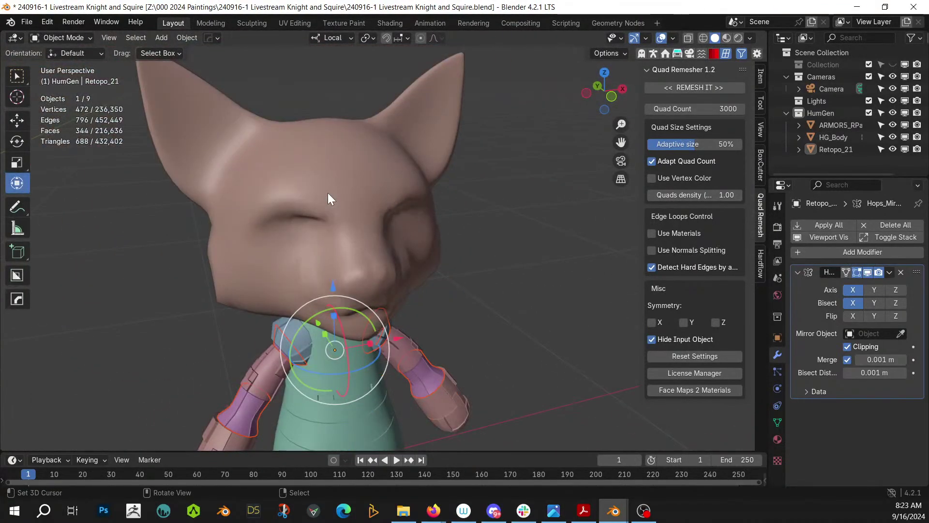
key(shift+a)
mouse_move(311, 183)
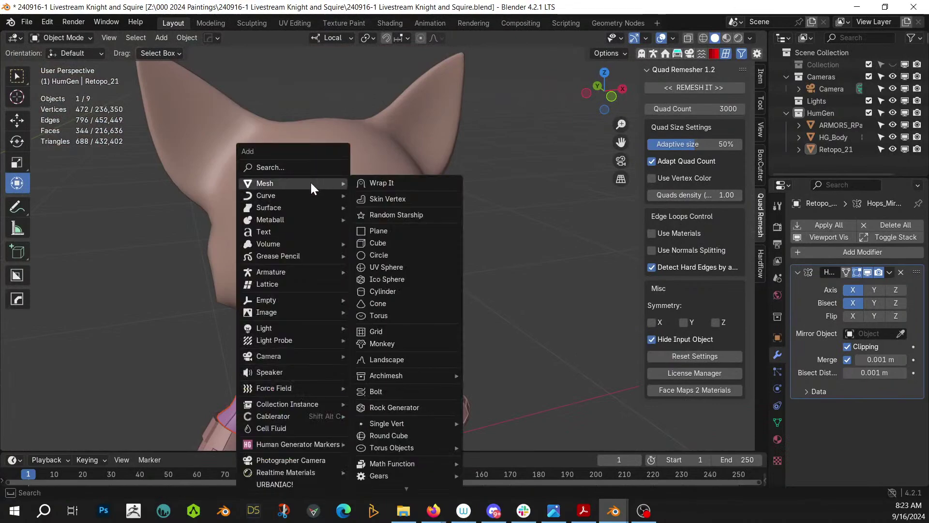
click(408, 291)
scroll(408, 289, down, 3)
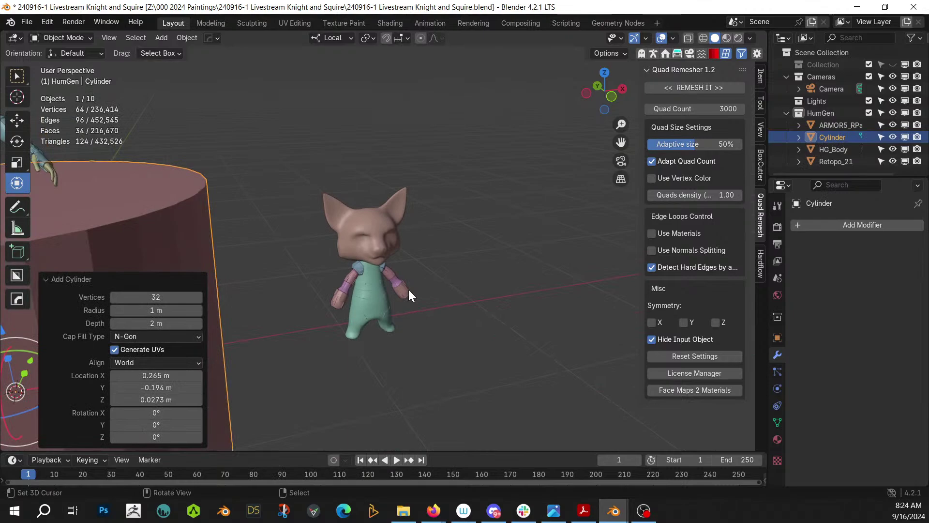
scroll(402, 290, down, 2)
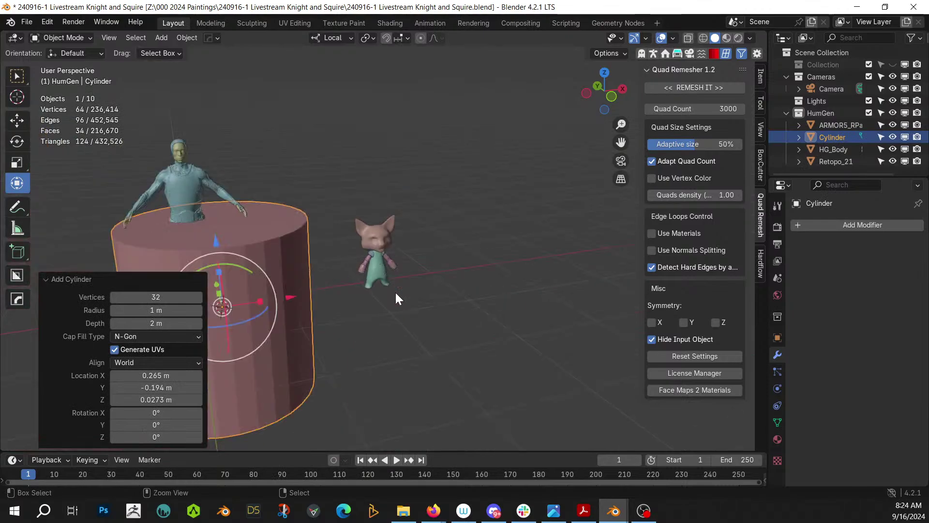
key(ctrl+z)
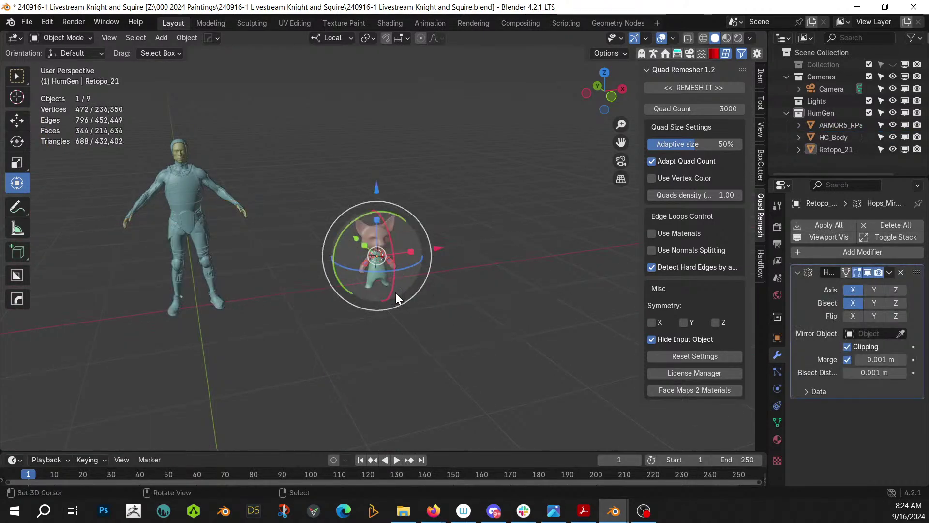
Add a cylinder at the character, scale it to about 0.13 and flatten it along Z to about 0.12
key(shift+a)
mouse_move(372, 185)
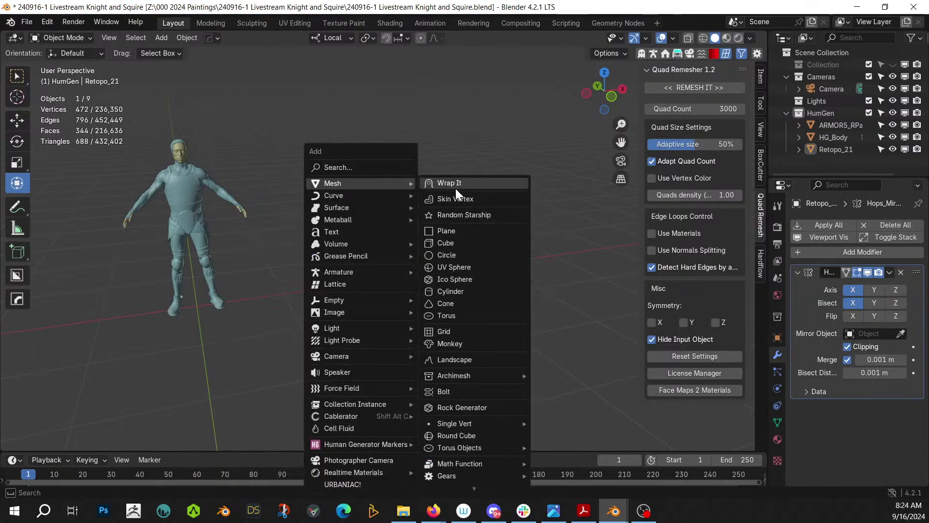
click(466, 292)
key(s)
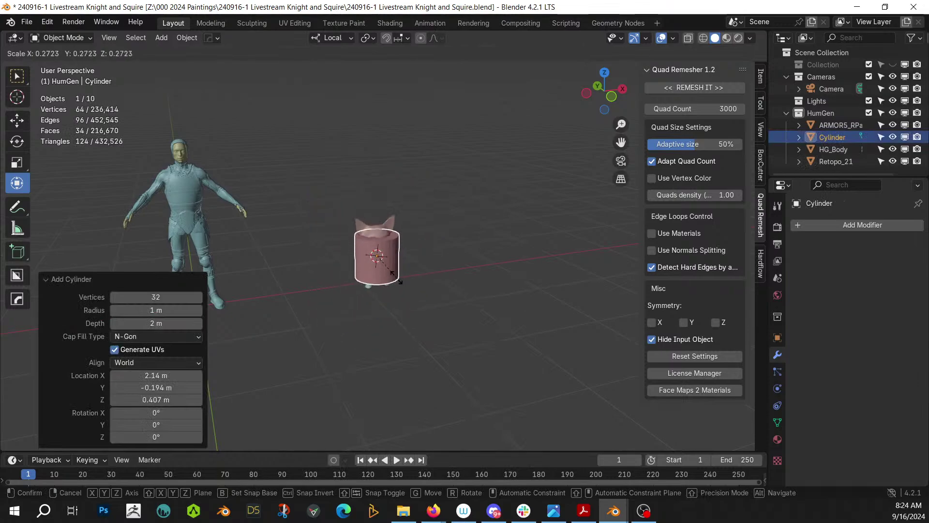
click(387, 265)
key(KP_Decimal)
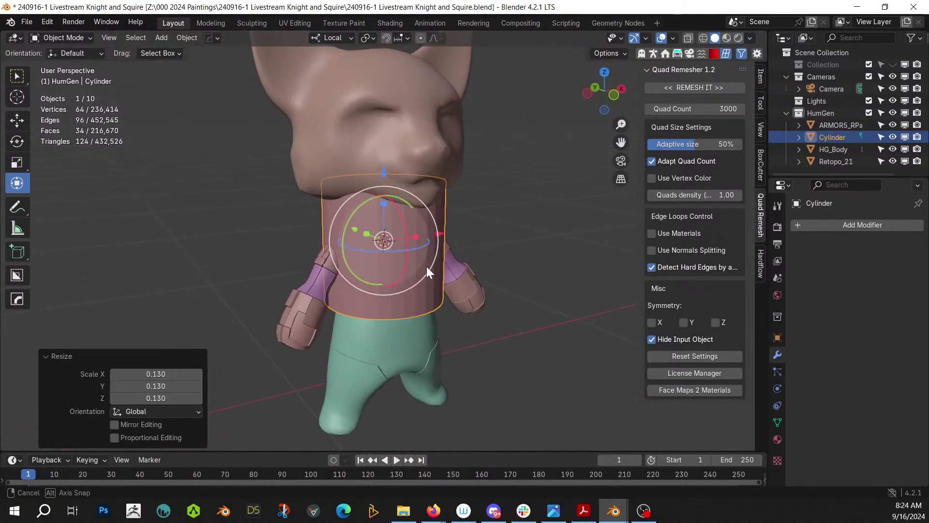
key(s)
key(z)
click(380, 202)
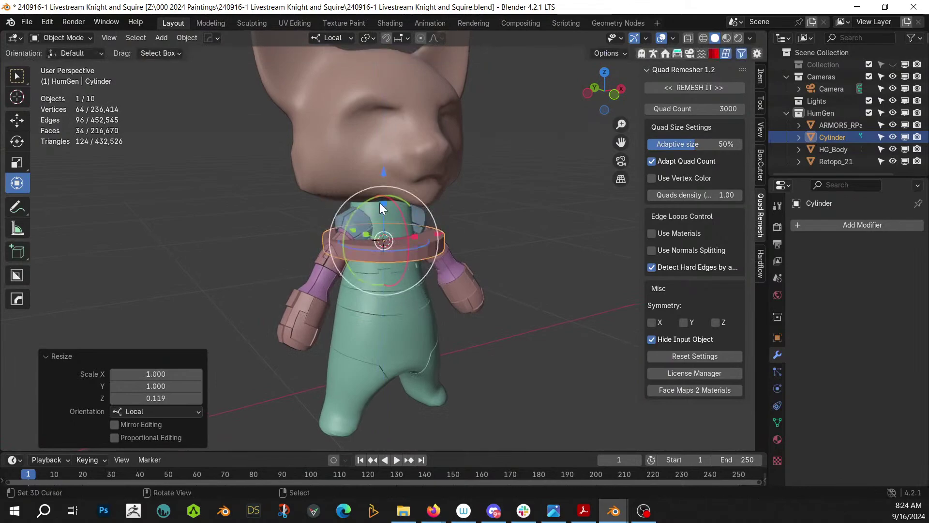
Move the flattened cylinder up about 0.26 m to eye level and about 0.054 m forward, out of the face
drag(382, 173, 382, 62)
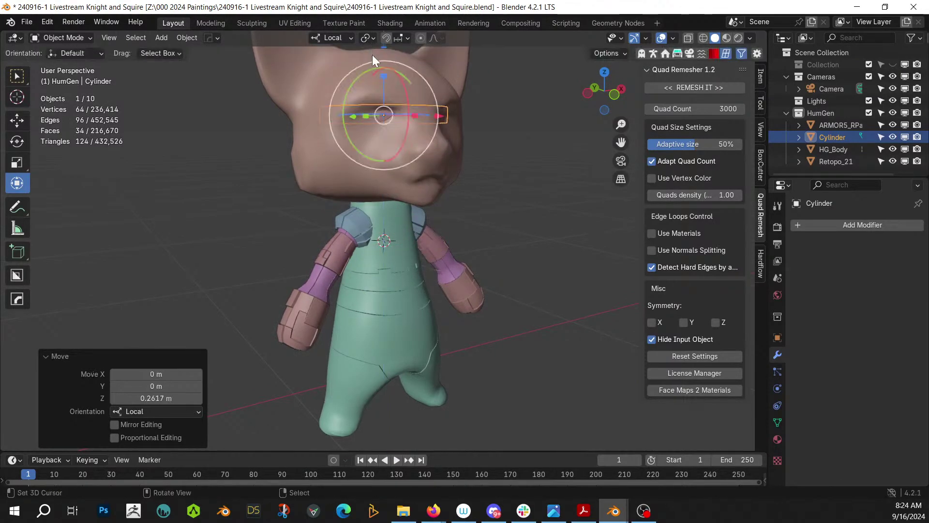
middle_drag(383, 62, 384, 142)
drag(341, 129, 358, 154)
middle_drag(358, 153, 321, 255)
scroll(405, 65, up, 3)
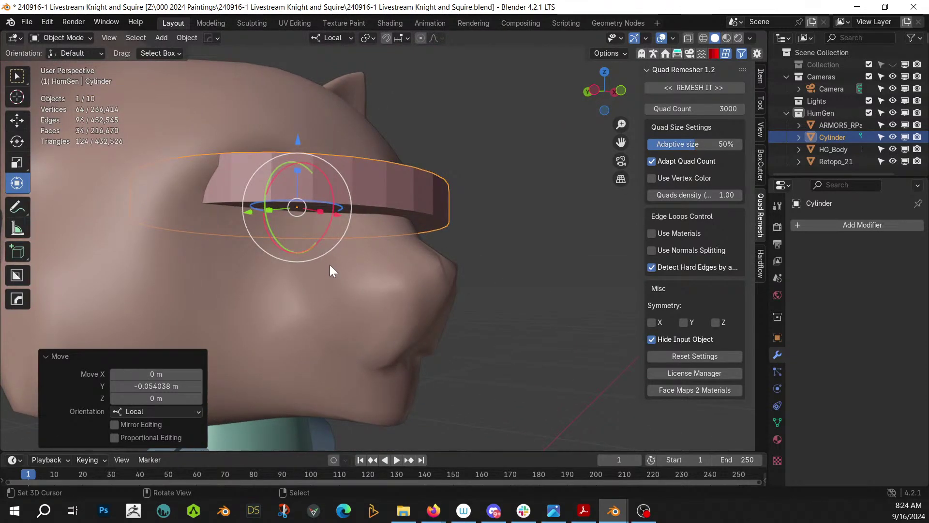
Apply the cylinder's rotation and scale, extrude its bottom face about 0.019 m and shrink that face to about 0.68
key(ctrl+a)
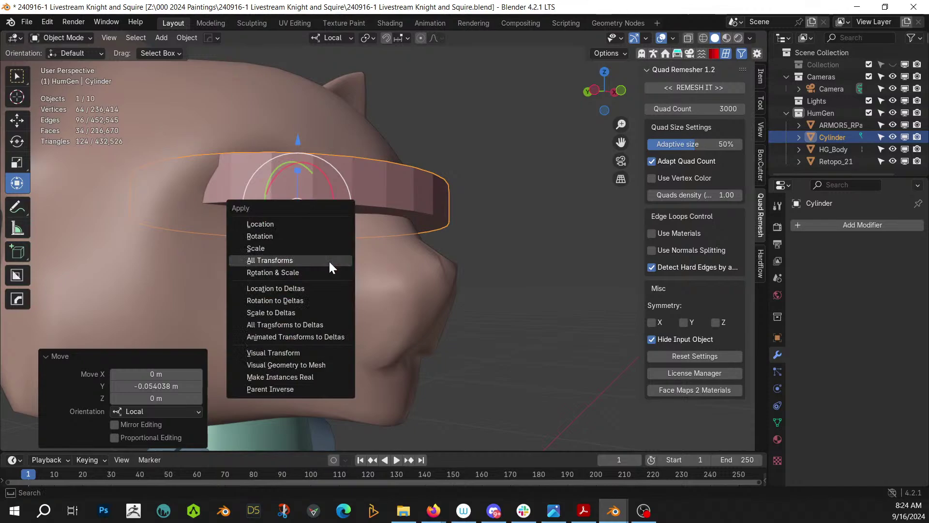
click(324, 270)
key(Tab)
click(296, 211)
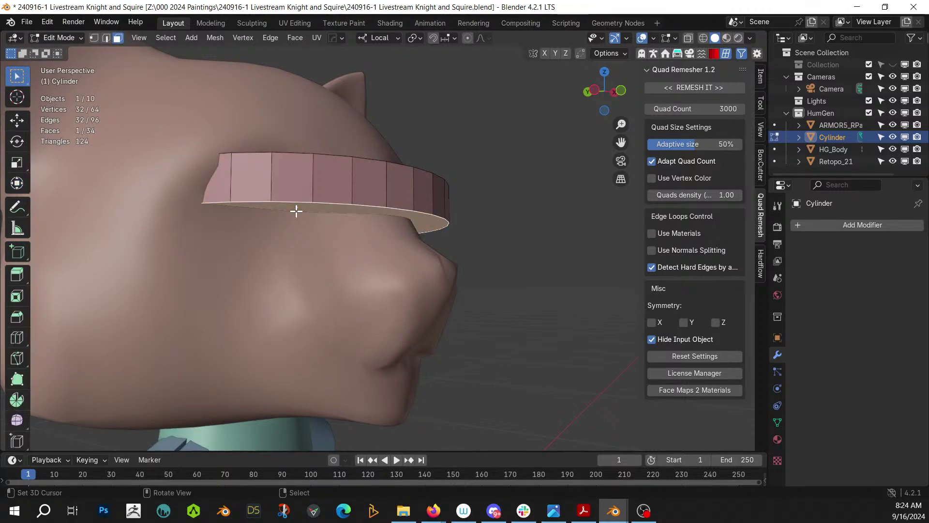
key(e)
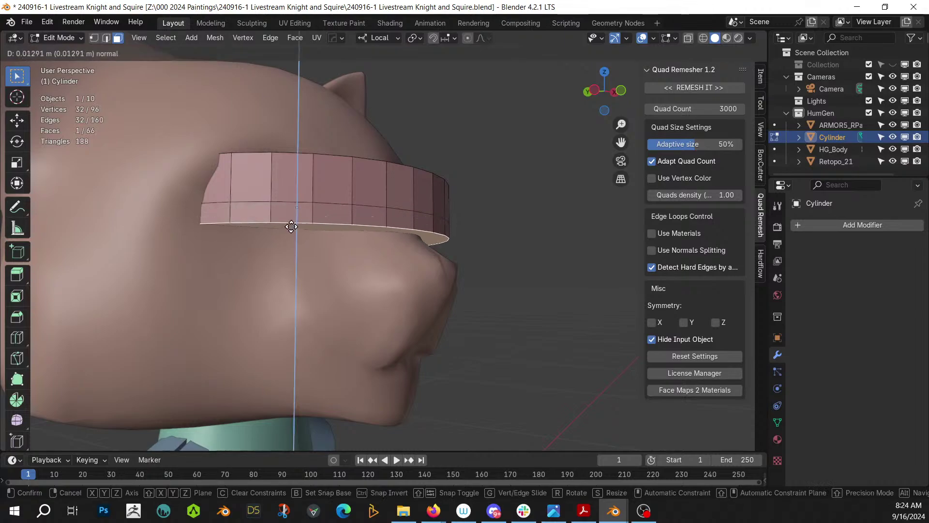
click(290, 235)
key(s)
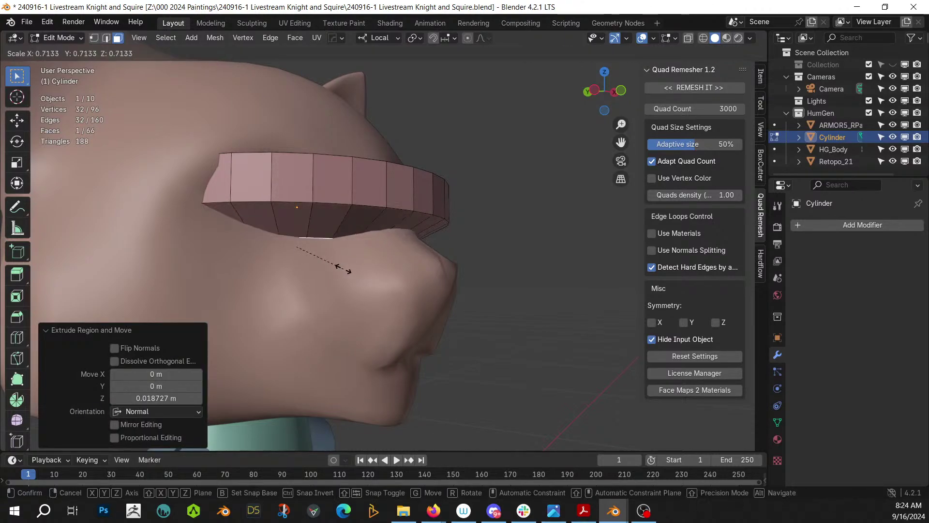
click(340, 265)
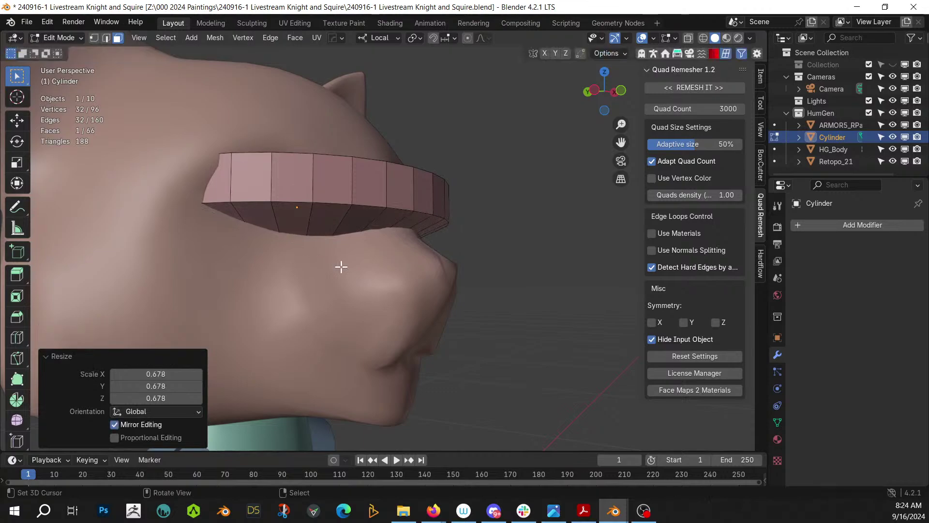
Inset the visor's top face about 0.024 m and raise the inner face about 0.02 m along Z
middle_drag(340, 266, 267, 266)
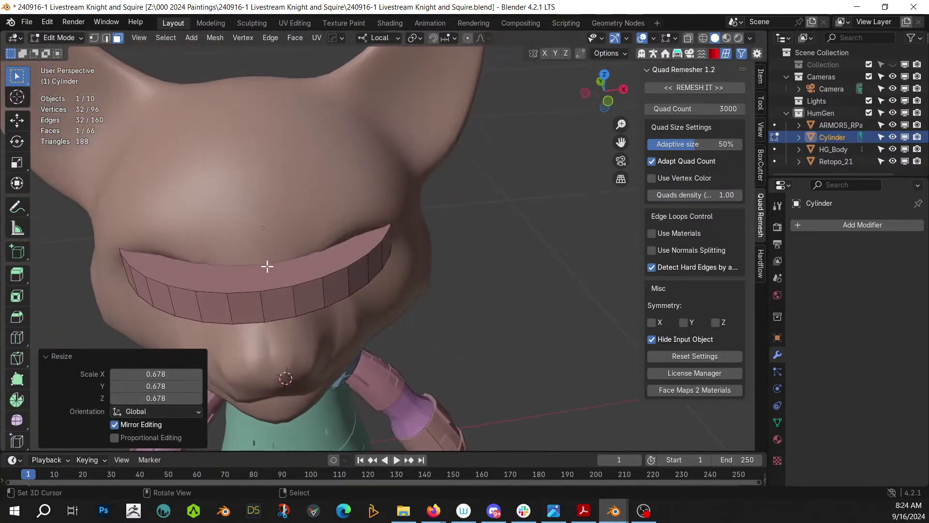
click(280, 268)
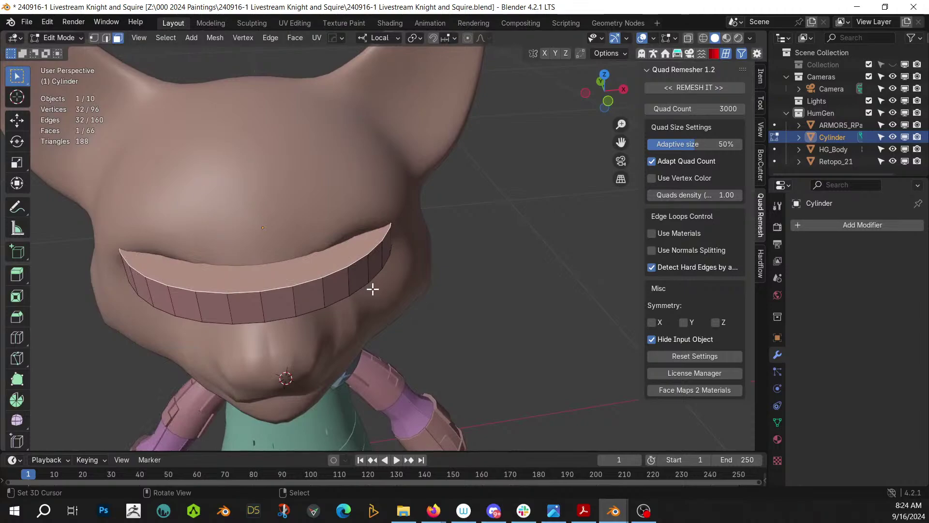
key(i)
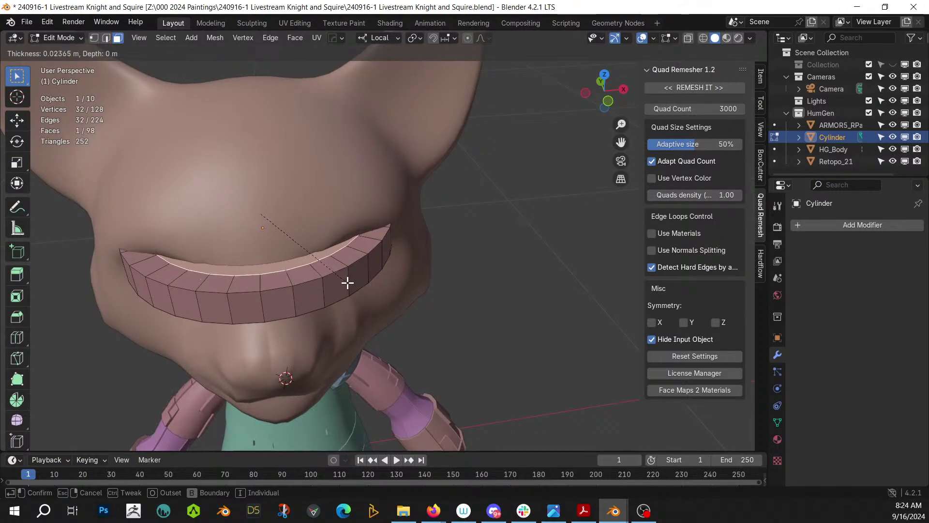
click(347, 282)
key(g)
key(z)
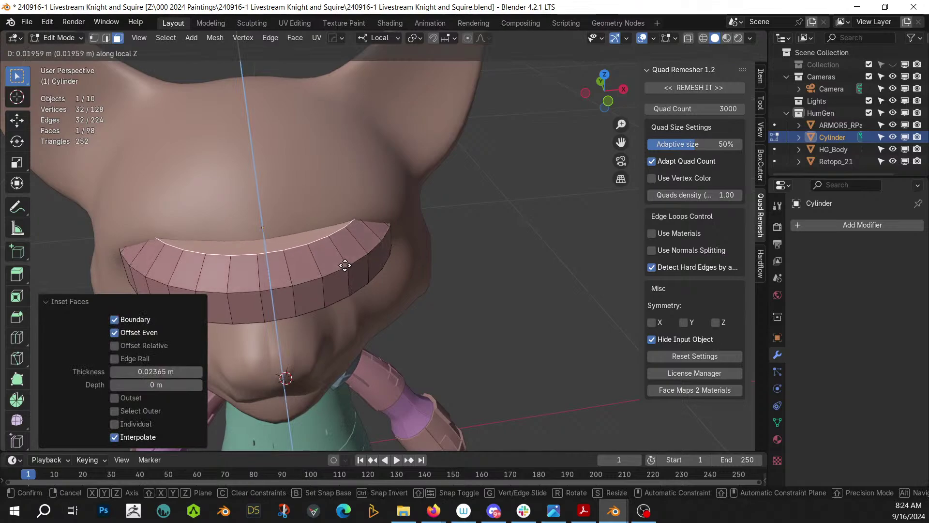
click(345, 264)
middle_drag(345, 263, 382, 220)
key(Tab)
scroll(382, 221, down, 3)
middle_drag(437, 269, 446, 315)
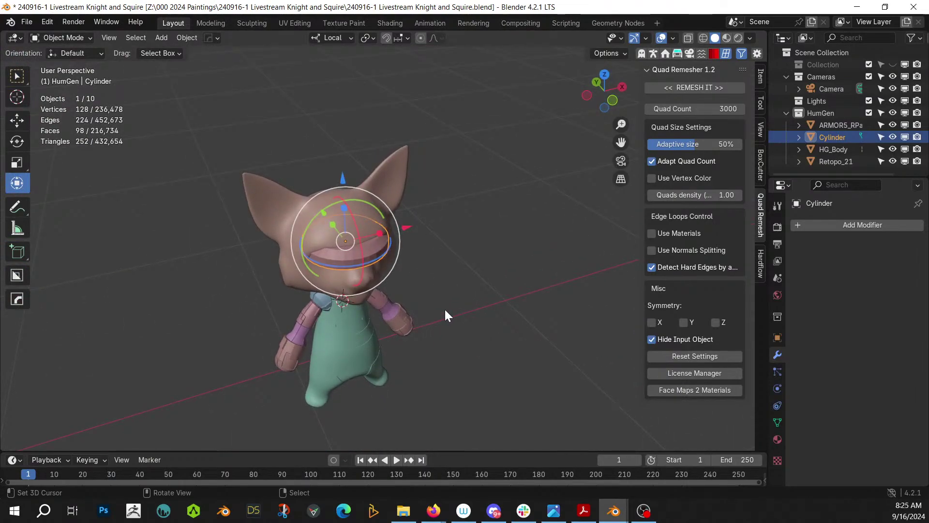
Select the fox character's base mesh and apply its mirror modifier
middle_drag(334, 241, 399, 319)
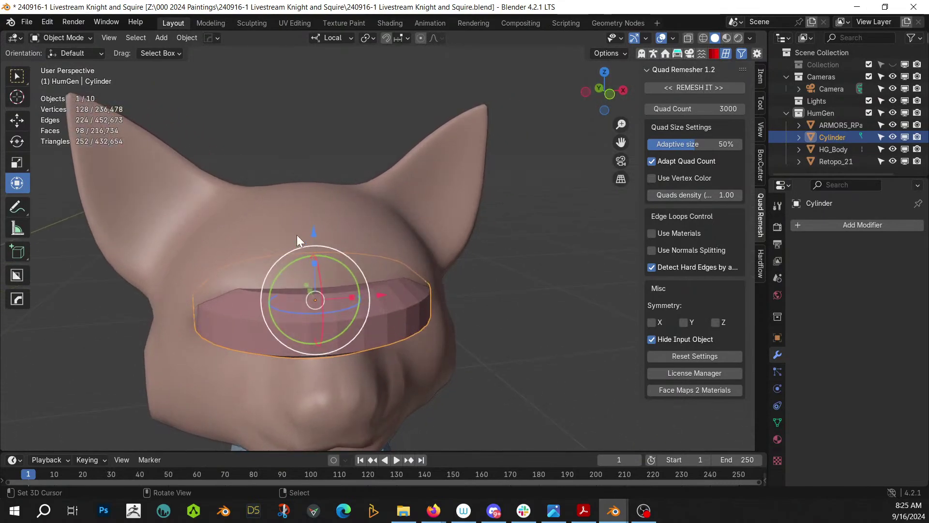
middle_drag(297, 235, 286, 73)
scroll(286, 72, down, 4)
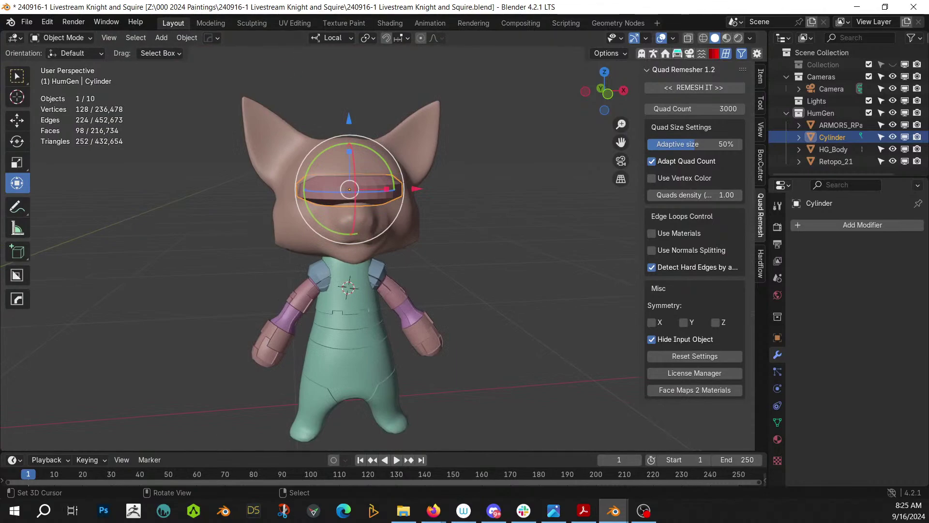
click(436, 135)
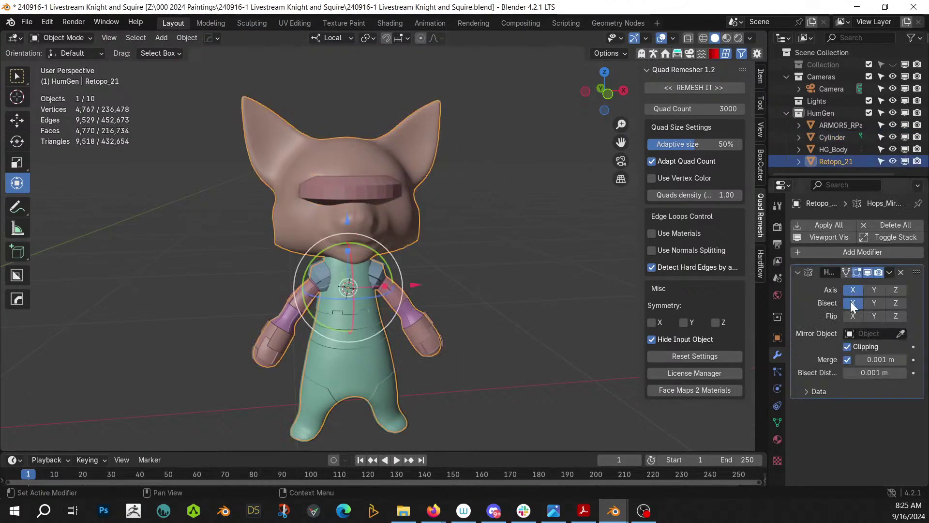
key(ctrl+a)
middle_drag(360, 230, 341, 217)
scroll(342, 205, up, 2)
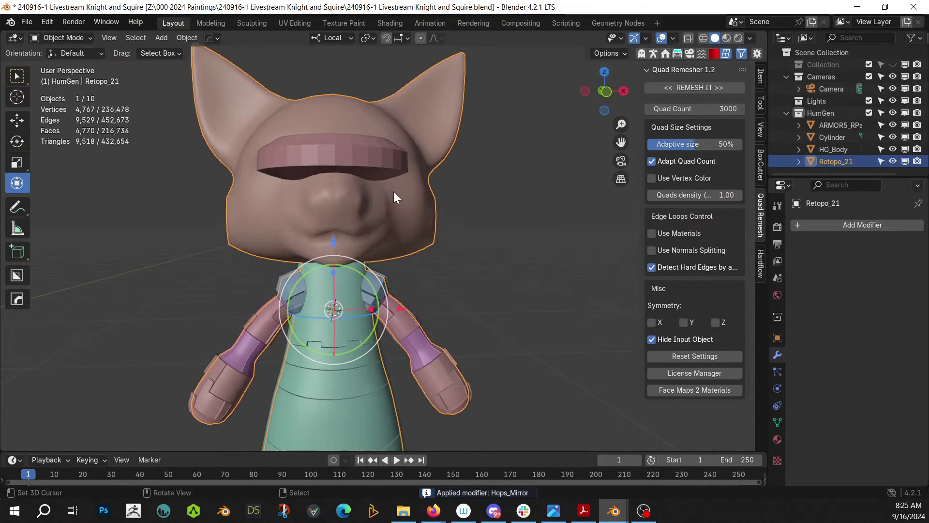
Isolate the base mesh in edit mode and hide everything except the head geometry, leaving nothing selected
key(KP_Divide)
key(Tab)
scroll(387, 198, up, 3)
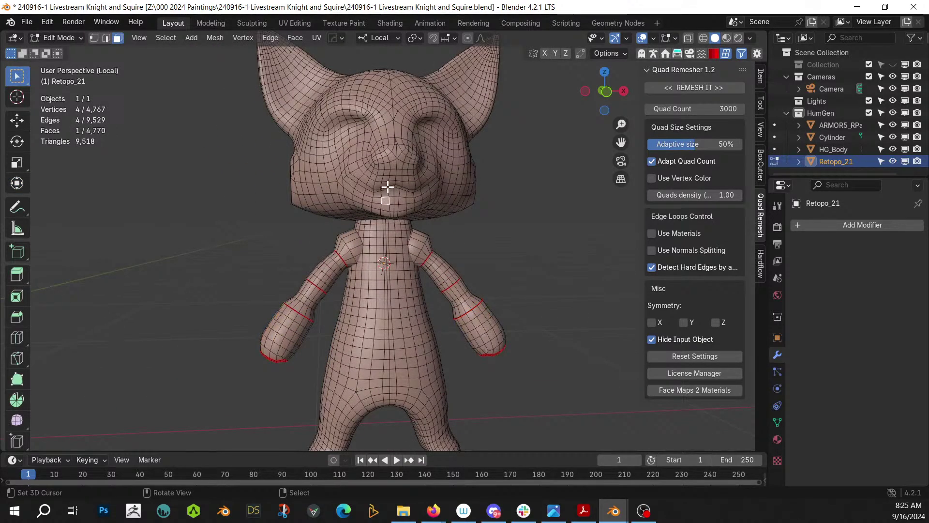
key(l)
key(shift+h)
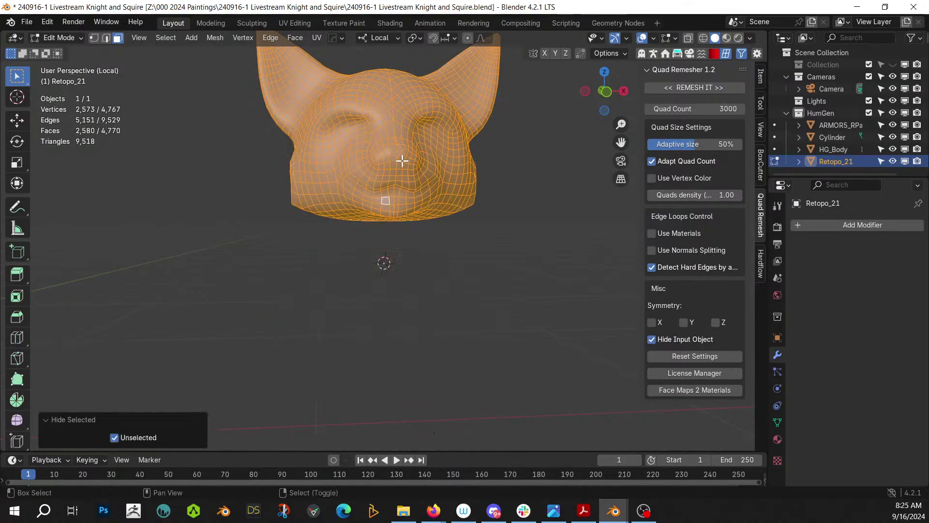
key(KP_Decimal)
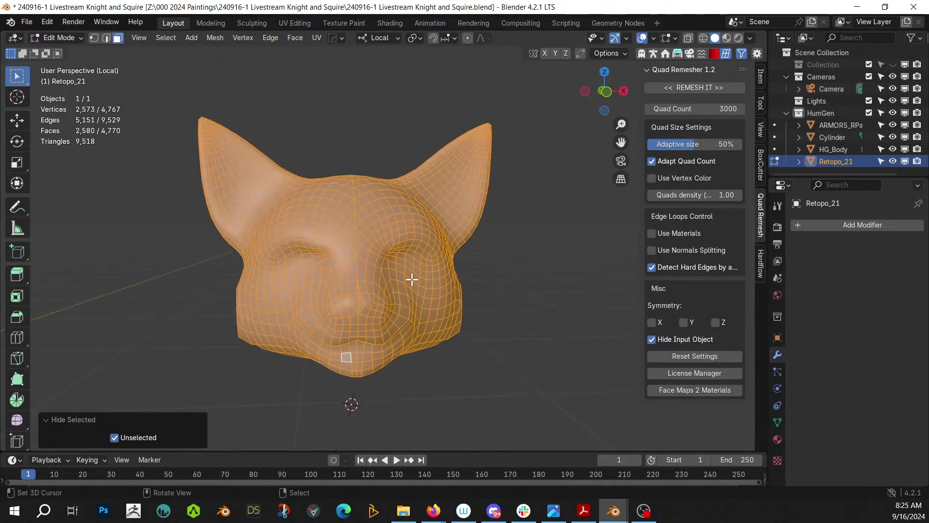
mouse_move(411, 278)
middle_down()
mouse_move(402, 293)
mouse_move(409, 302)
mouse_move(415, 288)
middle_up()
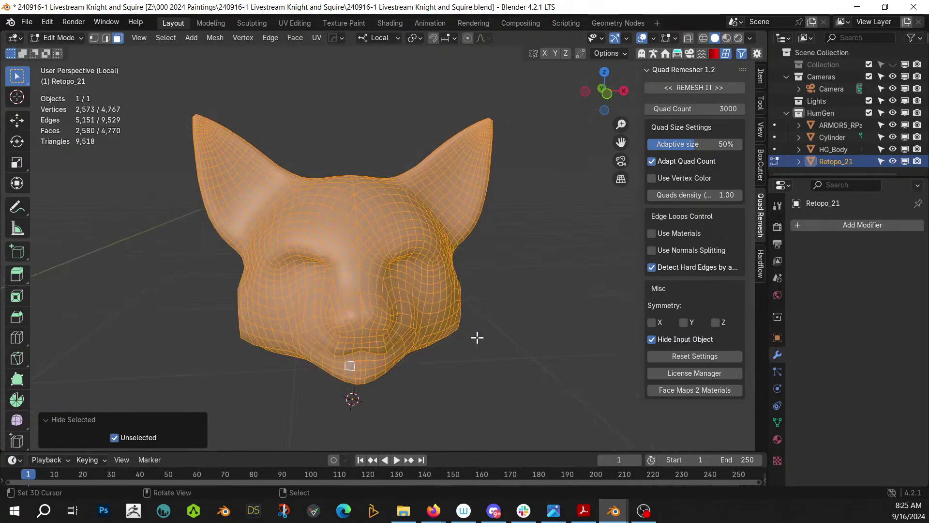
key(alt+a)
scroll(477, 336, up, 3)
middle_drag(474, 339, 477, 312)
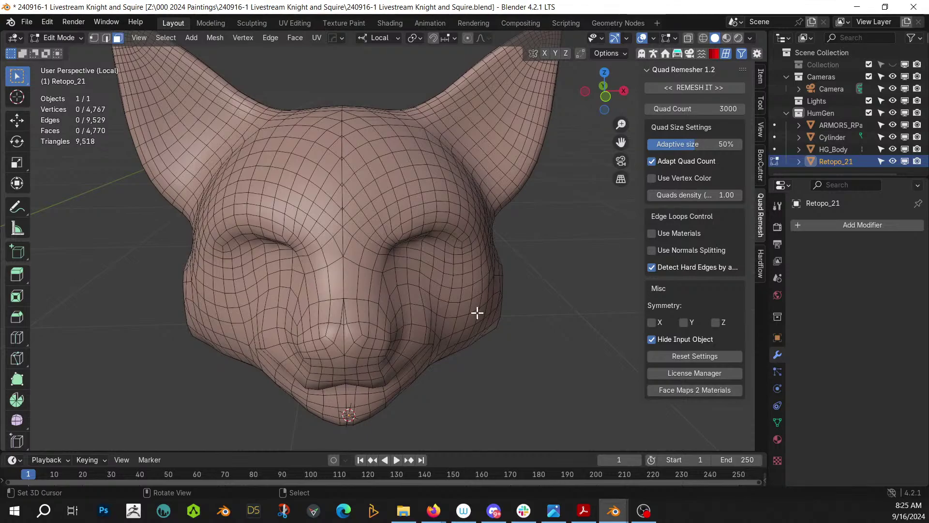
Leave the isolated view, select all of the linked head geometry and return to object mode
middle_drag(515, 338, 490, 329)
key(KP_Divide)
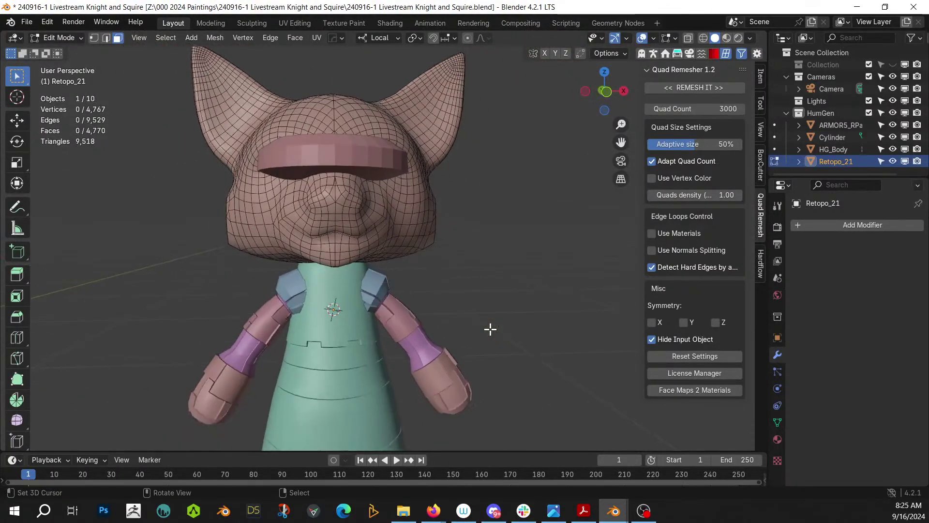
click(360, 208)
key(ctrl+l)
scroll(367, 209, down, 4)
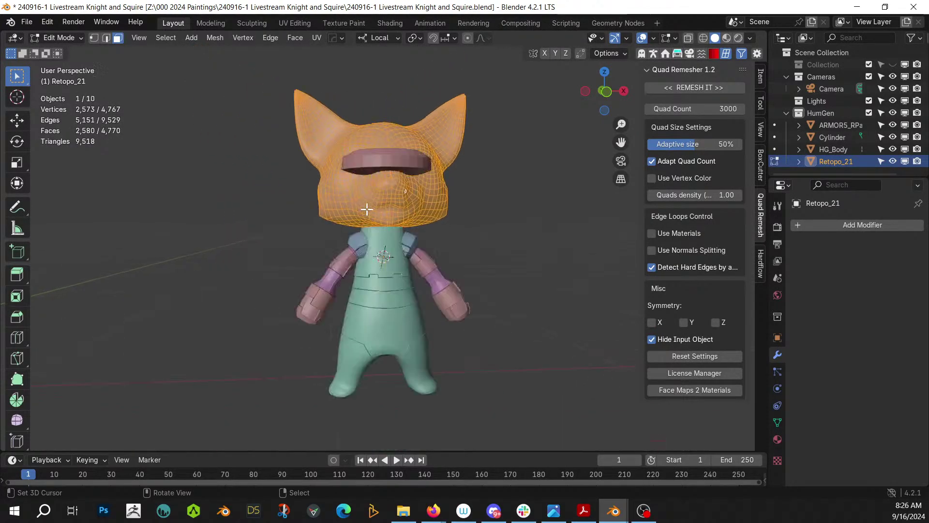
scroll(366, 209, up, 4)
key(Tab)
Try a Random Loop Extrude on the head with loops 1, 2 and 3, and undo it
key(shift+alt+w)
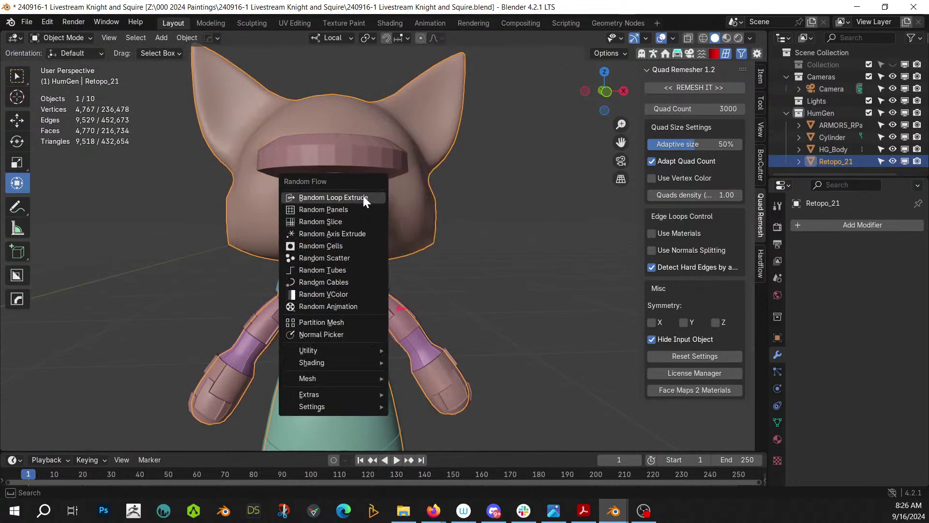
click(363, 196)
click(390, 77)
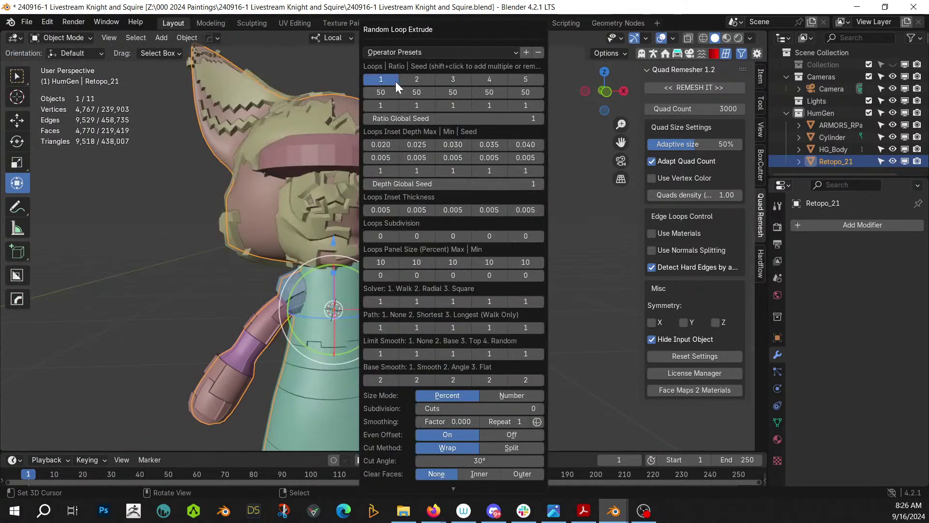
shift+click(423, 83)
shift+click(446, 81)
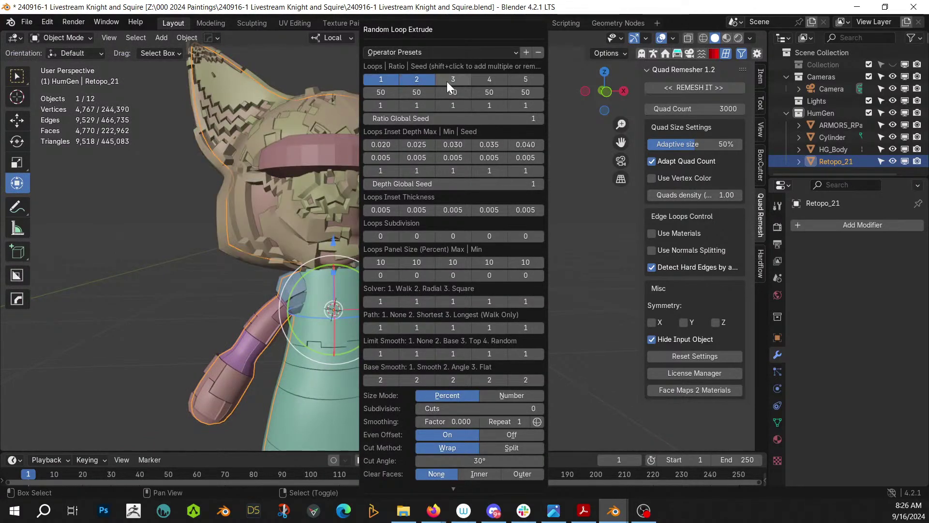
middle_drag(234, 127, 215, 221)
key(ctrl+z)
key(ctrl+z)
key(ctrl+z)
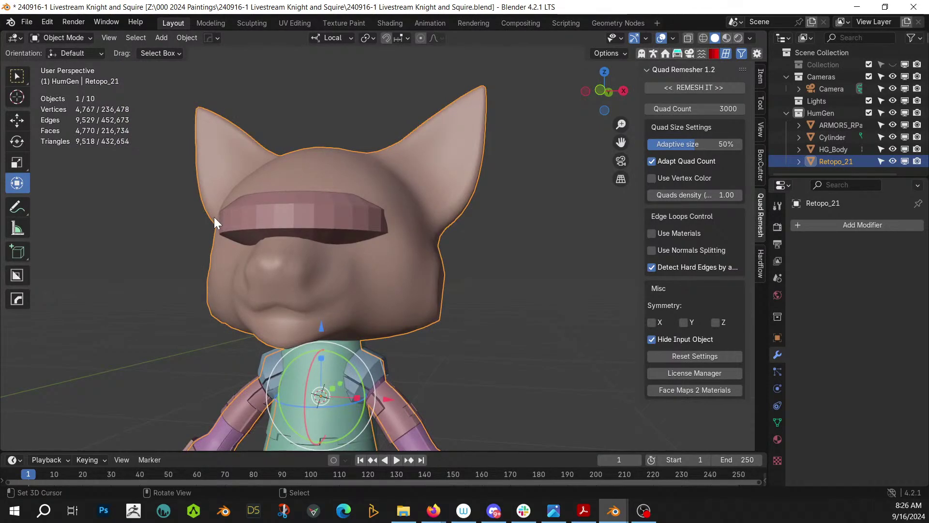
Generate Random Panels on the fox character's head with panel seed 2 and a 50% panel amount
scroll(214, 217, down, 3)
middle_drag(308, 228, 331, 253)
scroll(331, 254, up, 2)
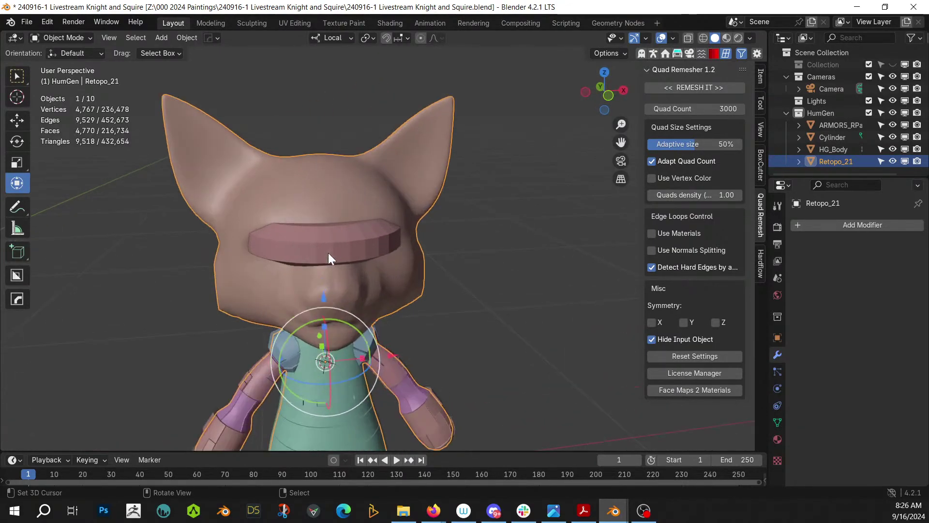
scroll(337, 256, down, 3)
scroll(370, 226, up, 4)
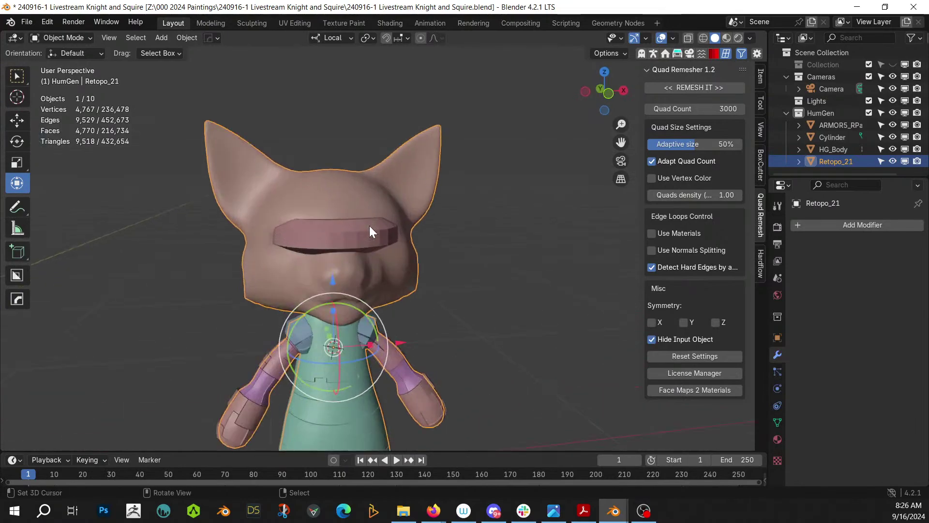
key(shift+alt+e)
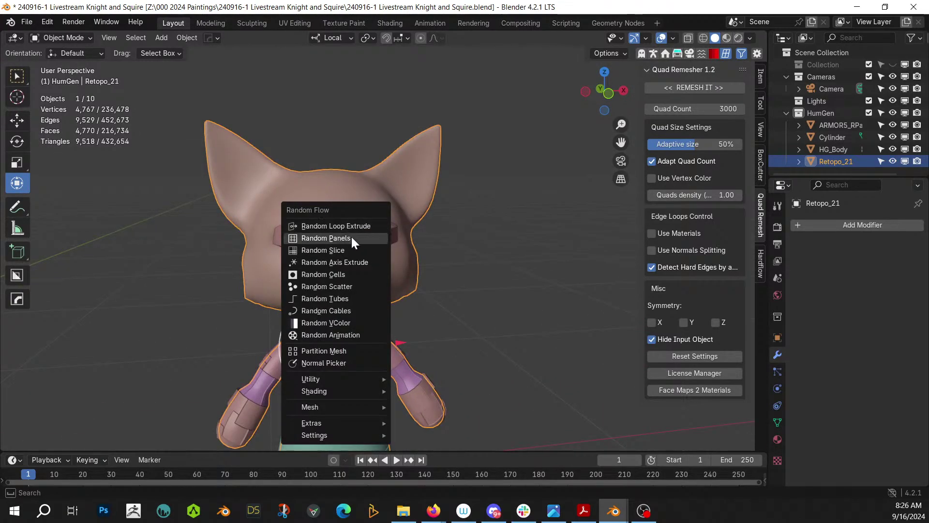
click(352, 238)
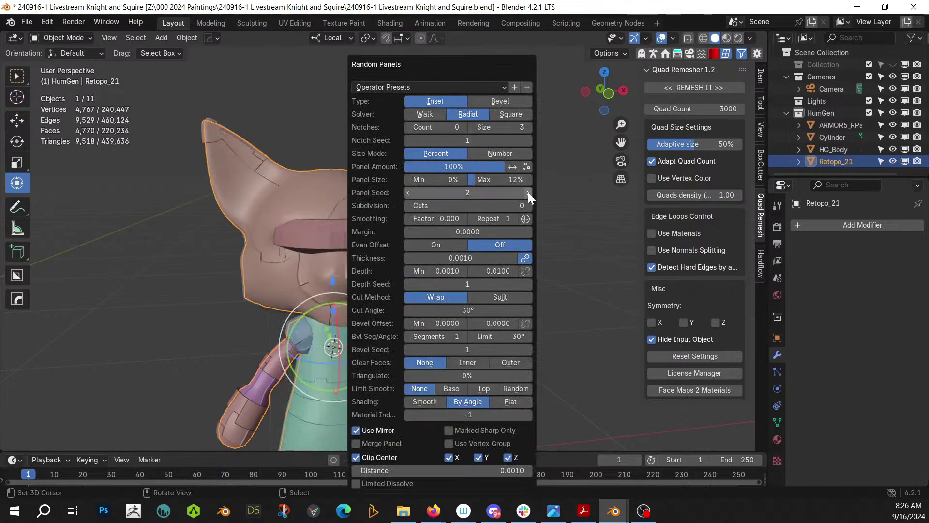
middle_drag(527, 193, 289, 246)
key(F9)
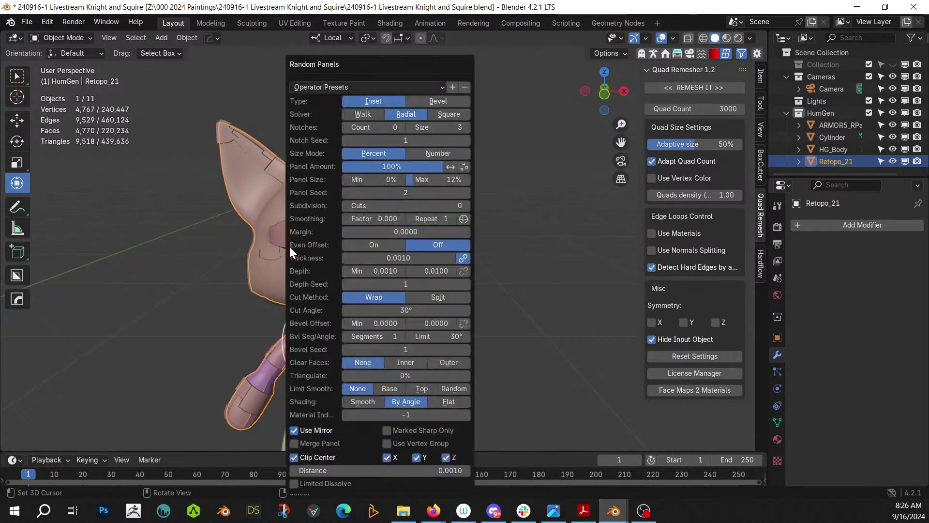
click(392, 166)
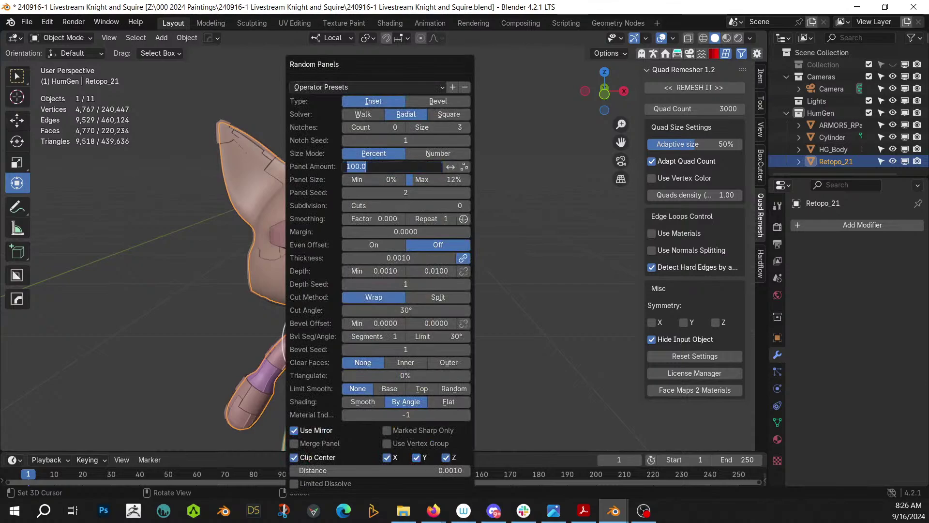
text(50)
key(Return)
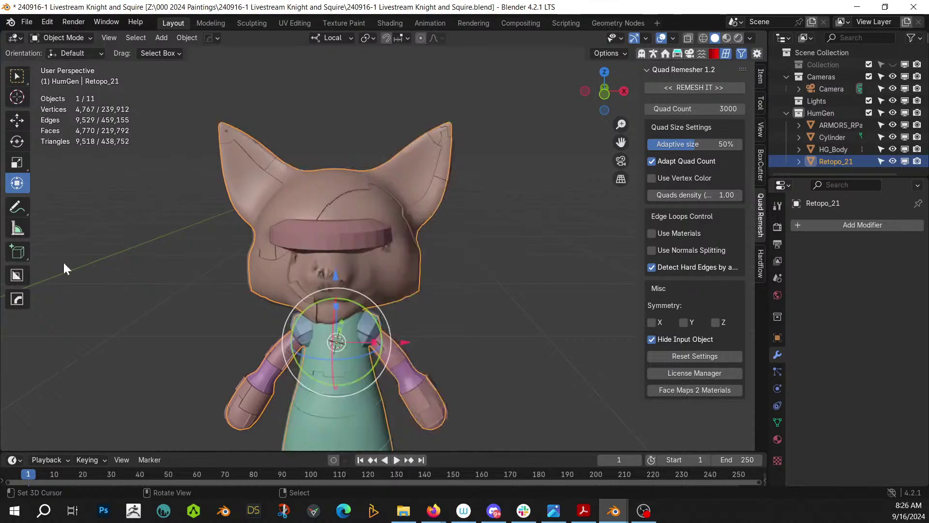
Set the maximum depth of the head's random panels to 0.02
middle_drag(154, 281, 237, 255)
scroll(310, 279, up, 3)
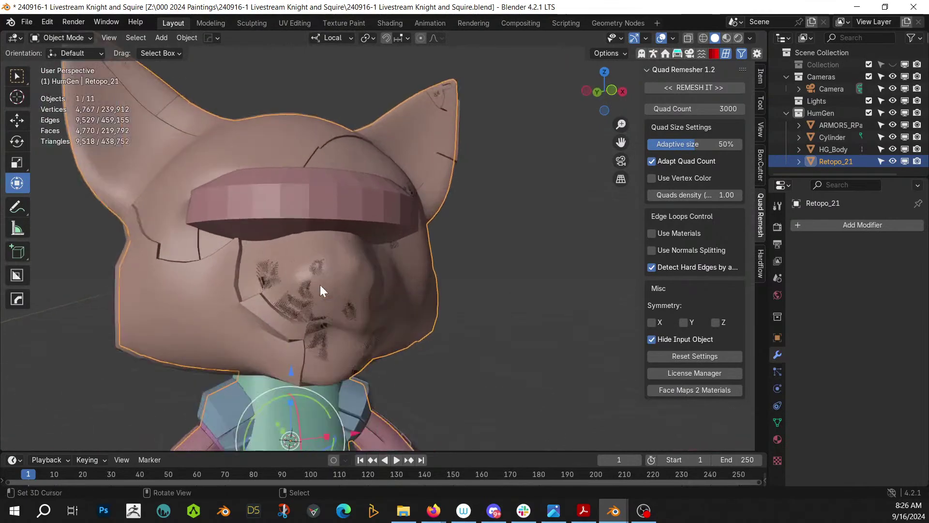
scroll(334, 296, up, 2)
middle_drag(334, 297, 348, 303)
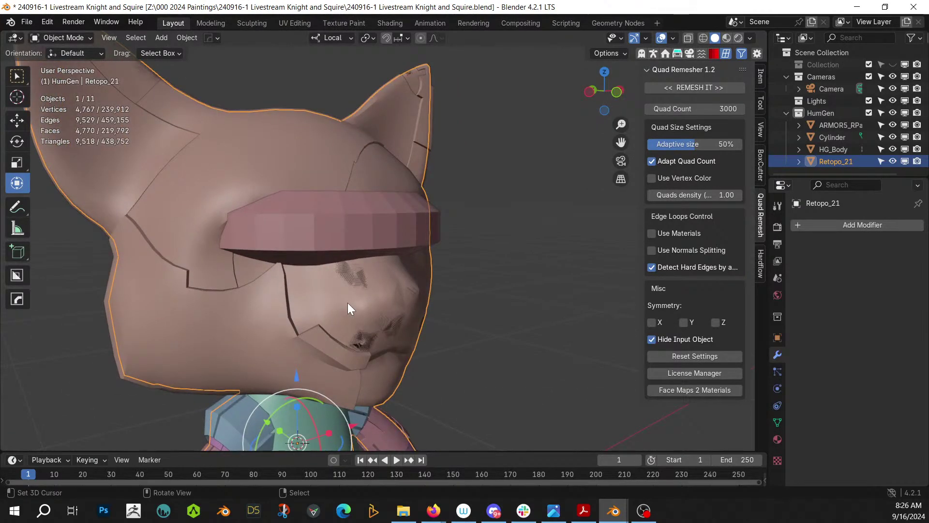
key(F9)
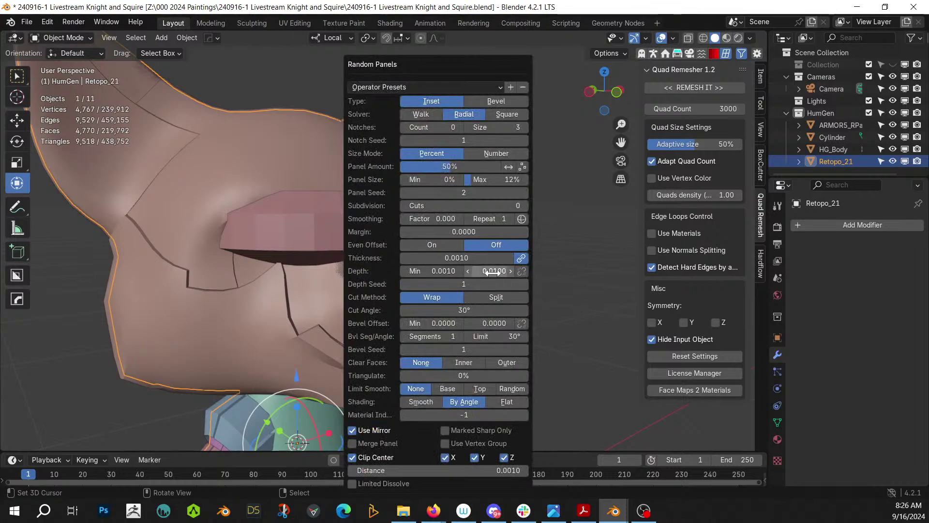
click(474, 271)
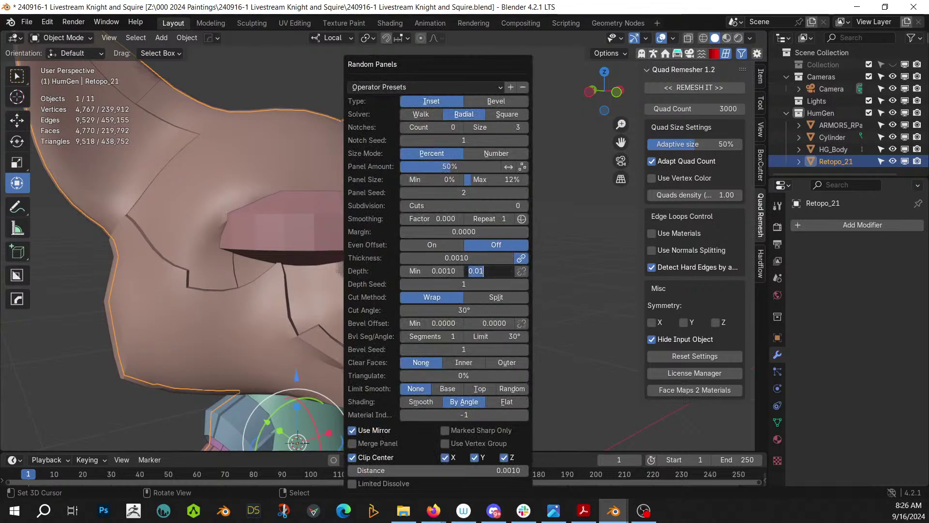
text(.02)
key(Return)
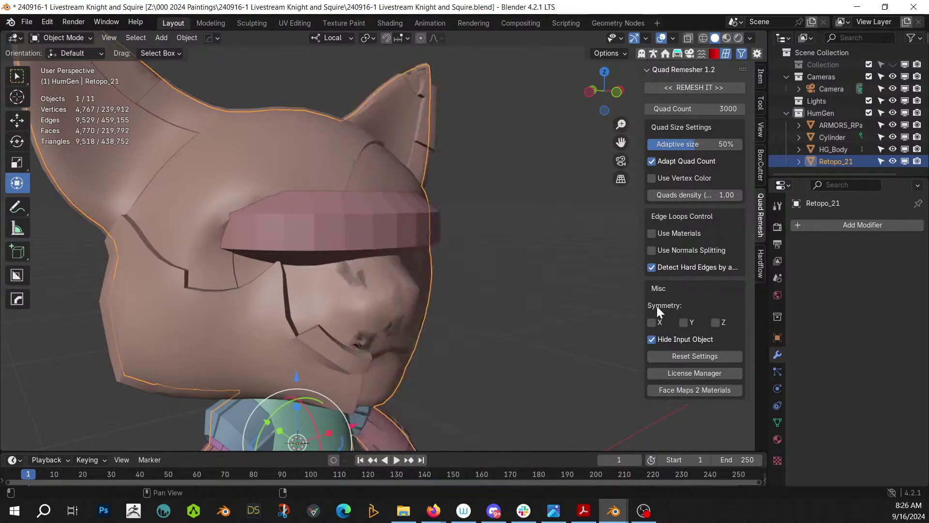
middle_drag(508, 315, 425, 324)
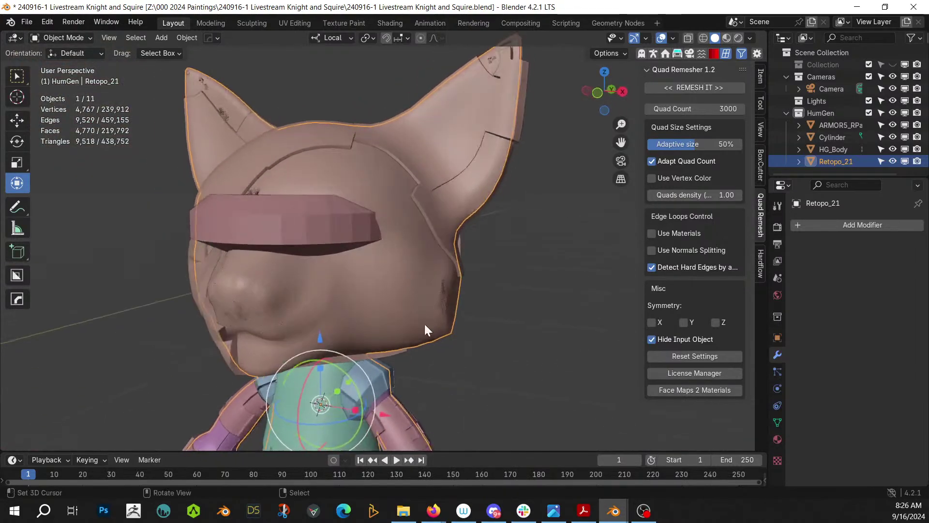
Select the generated head panel object and isolate it in local view for inspection
right_click(491, 327)
scroll(491, 327, down, 2)
middle_drag(491, 328, 514, 329)
click(379, 207)
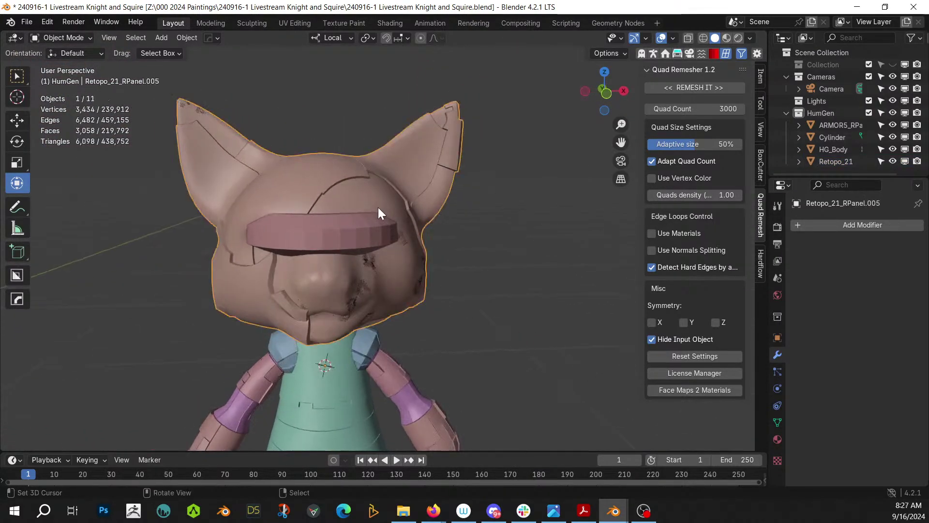
click(379, 207)
click(378, 207)
click(379, 196)
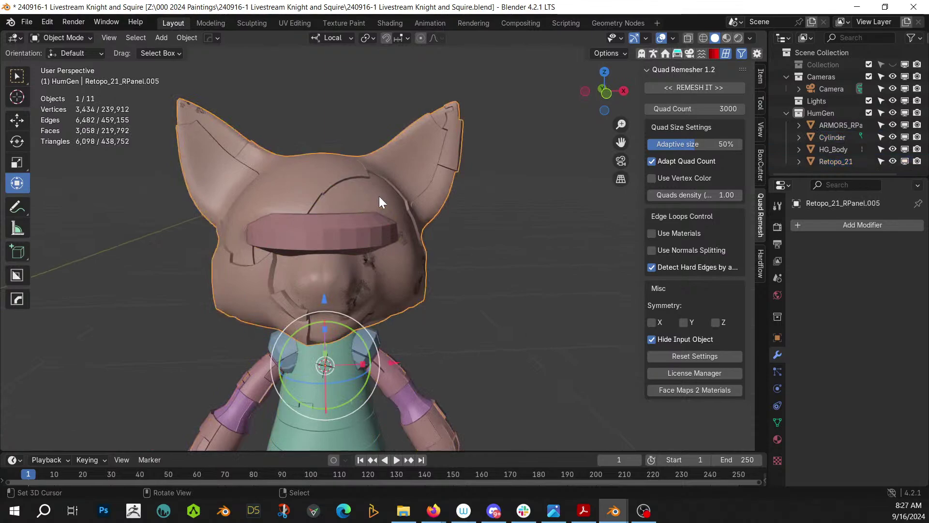
click(379, 196)
click(379, 196)
key(KP_Divide)
middle_drag(378, 196, 326, 204)
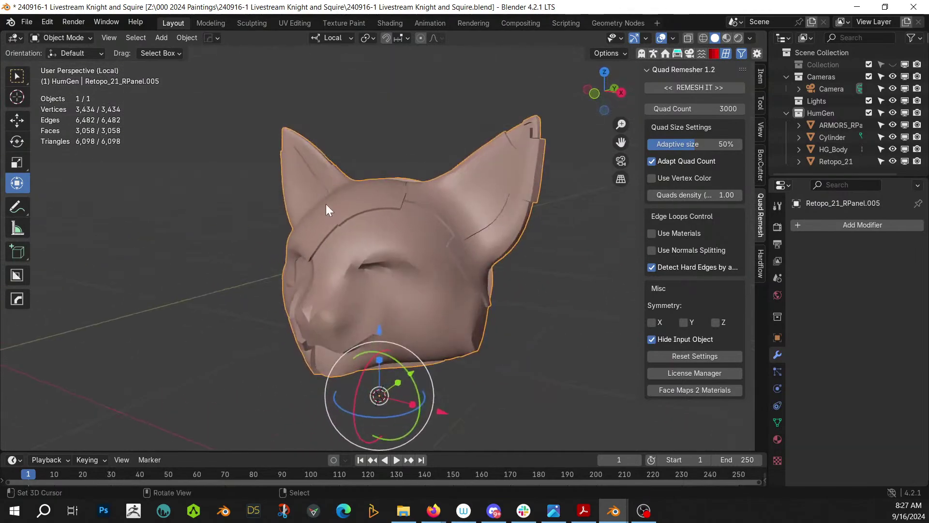
Delete the isolated head panel object and return to the full scene
click(319, 250)
click(379, 257)
click(408, 257)
click(408, 256)
click(408, 256)
click(408, 257)
key(Delete)
key(KP_Divide)
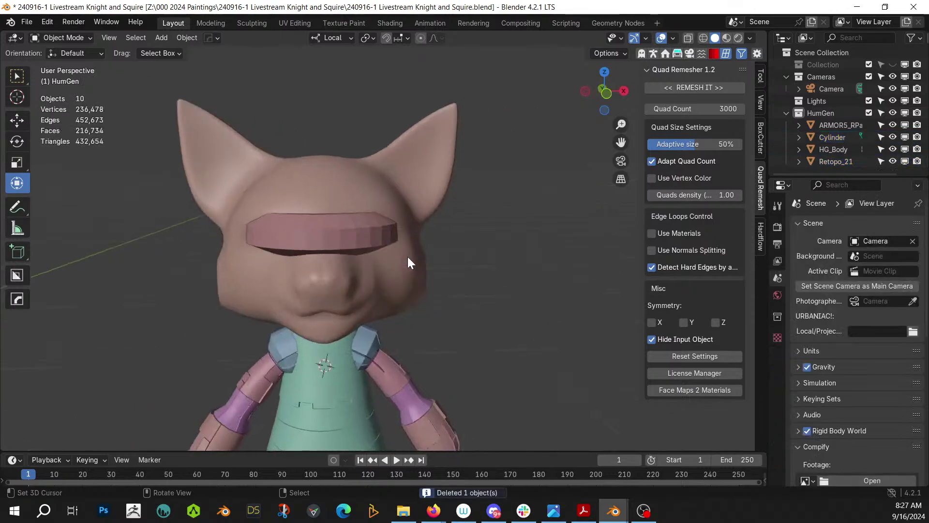
Generate a new set of Random Panels on the head with a 50% panel amount and a maximum depth of 0.02
click(347, 182)
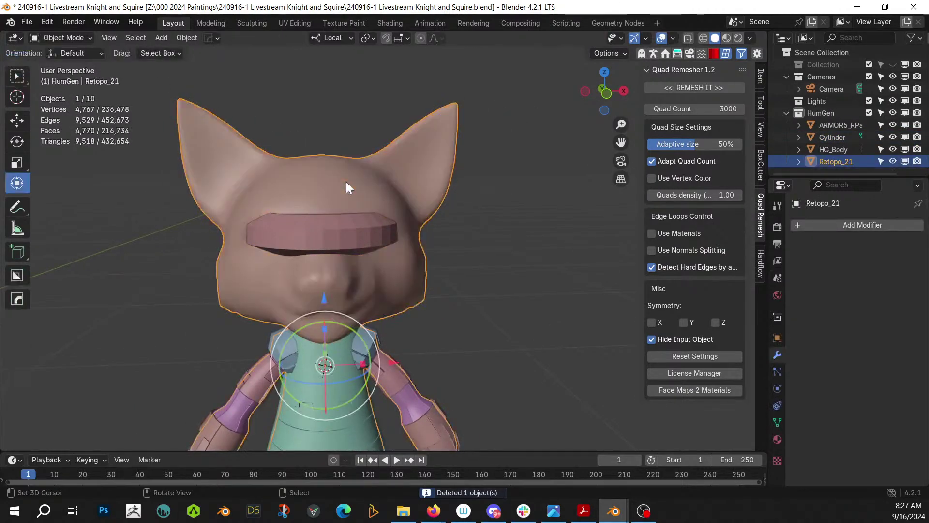
key(shift+q)
click(347, 182)
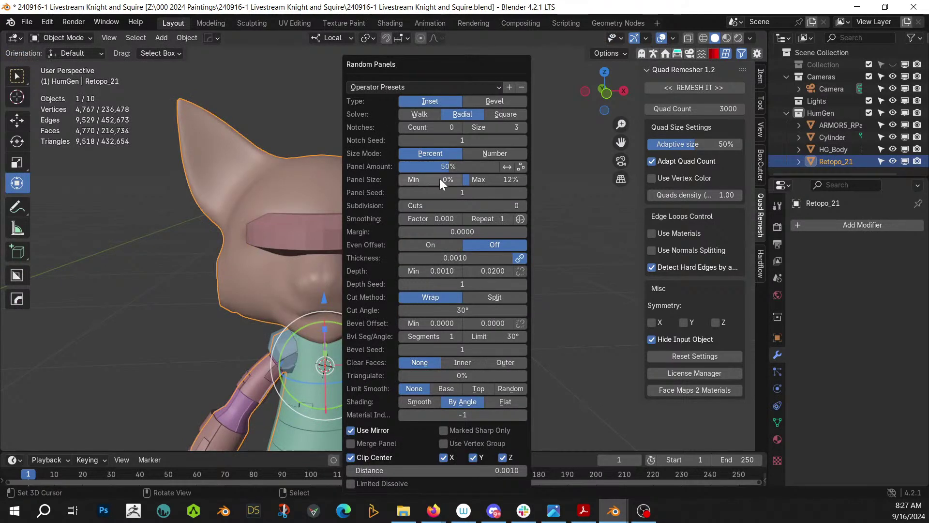
click(521, 167)
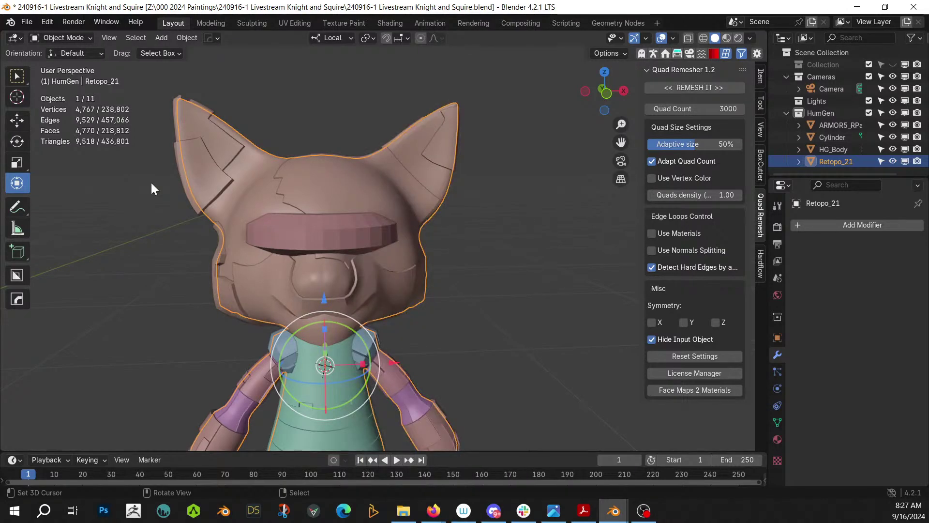
middle_drag(188, 215, 154, 251)
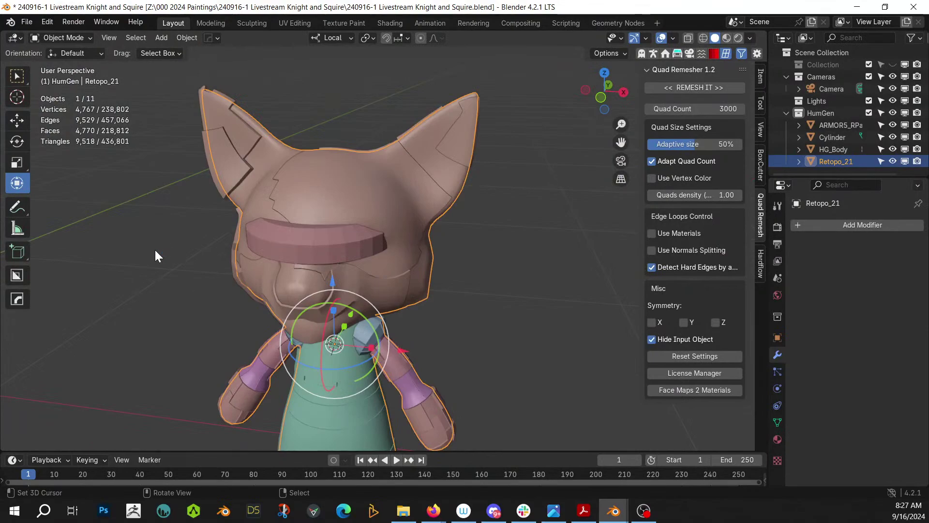
middle_drag(181, 167, 438, 242)
scroll(302, 127, up, 3)
Select the visor cylinder and mirror it across the X axis with a mirror modifier
click(461, 301)
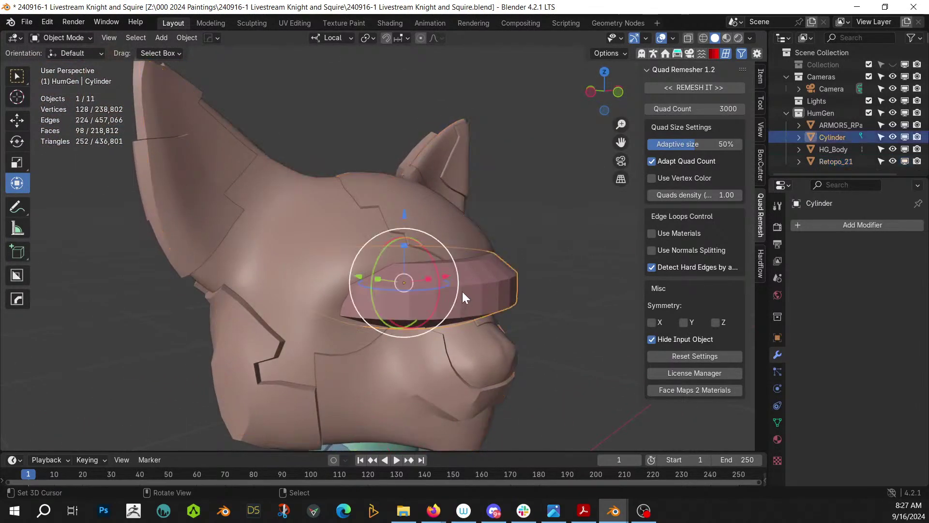
middle_drag(462, 292, 380, 292)
key(shift+alt+x)
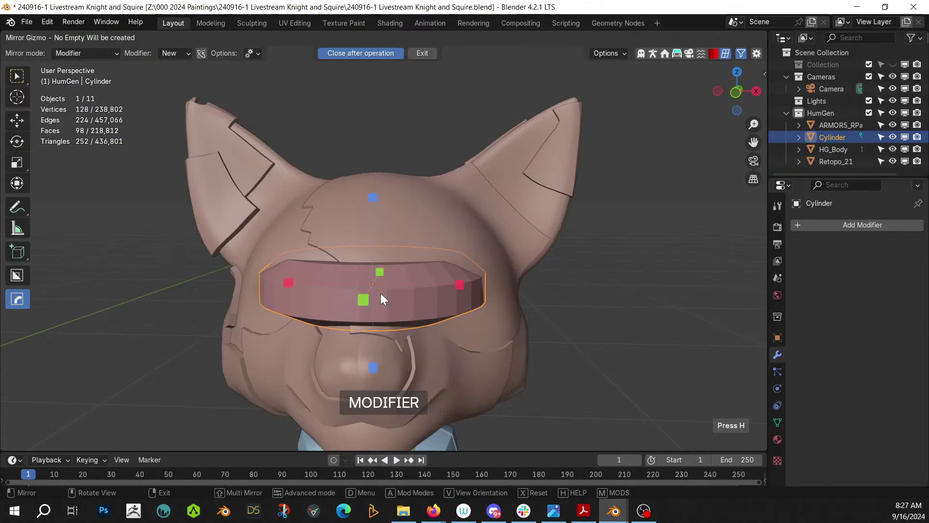
click(459, 284)
Try a Random Loop Extrude on the mirrored visor with loops 1, 2 and 3
key(shift+alt+r)
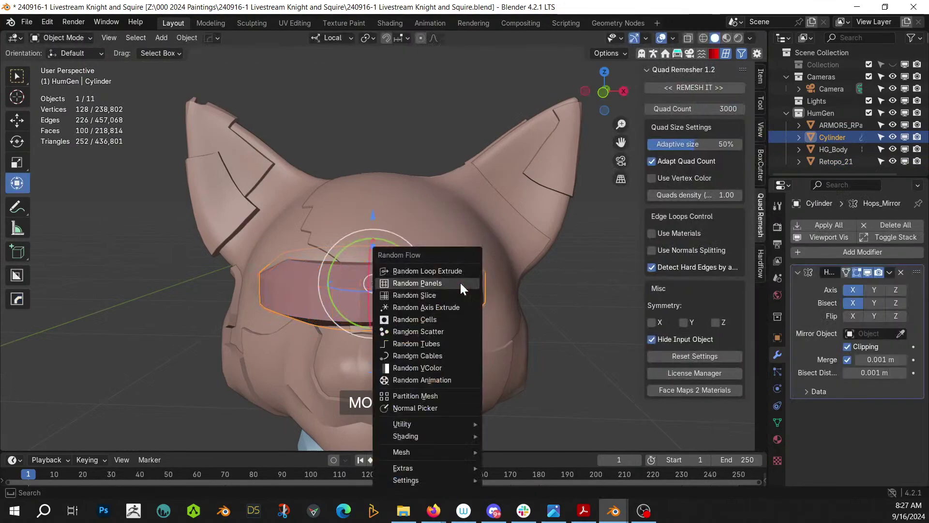
click(444, 270)
click(460, 82)
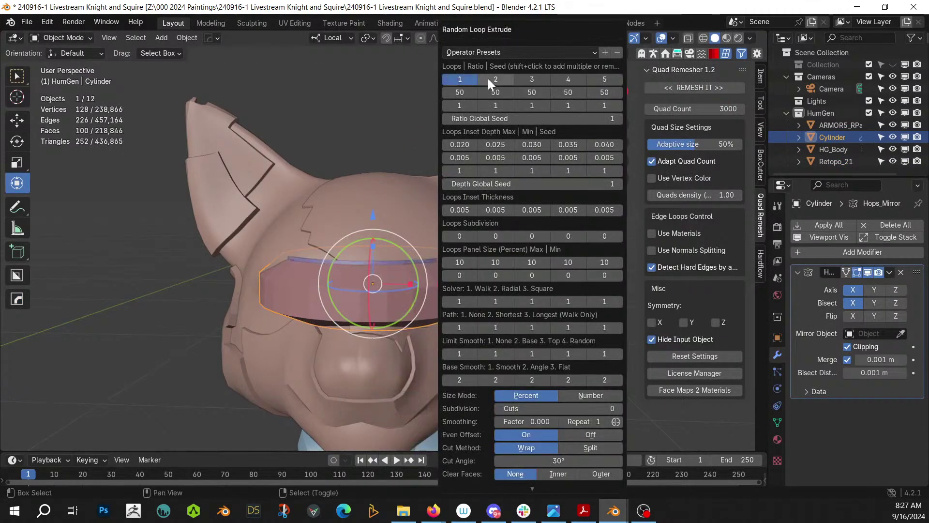
shift+click(488, 79)
shift+click(528, 80)
scroll(566, 419, down, 3)
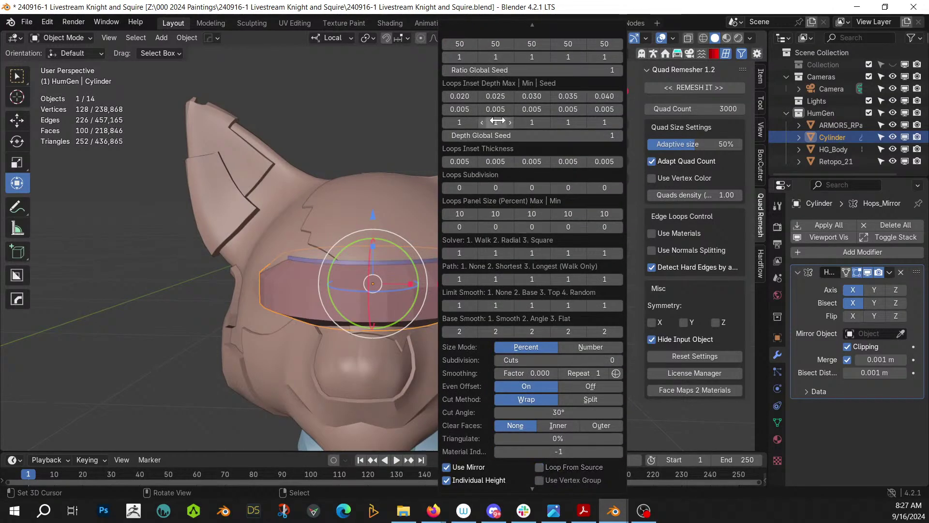
scroll(499, 126, up, 3)
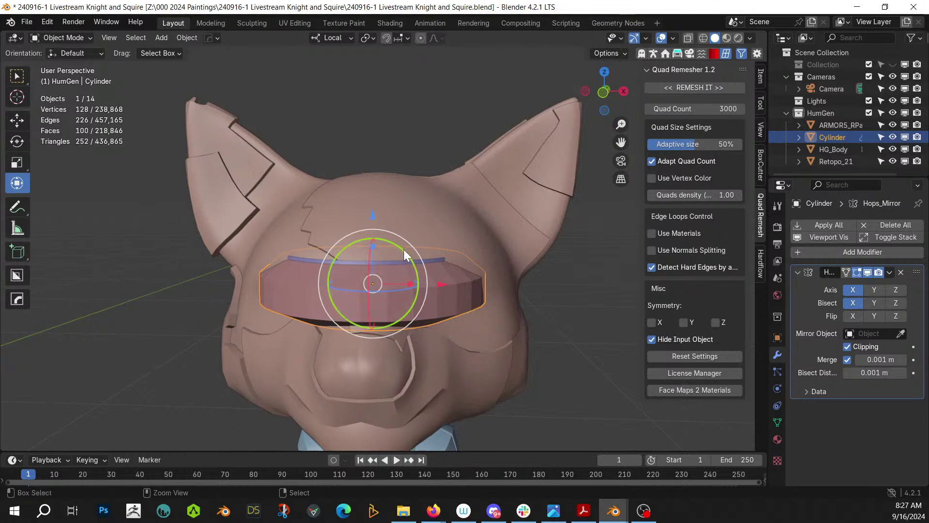
Isolate the visor cylinder in edit mode and inset its upper and lower cap faces slightly
key(Tab)
key(a)
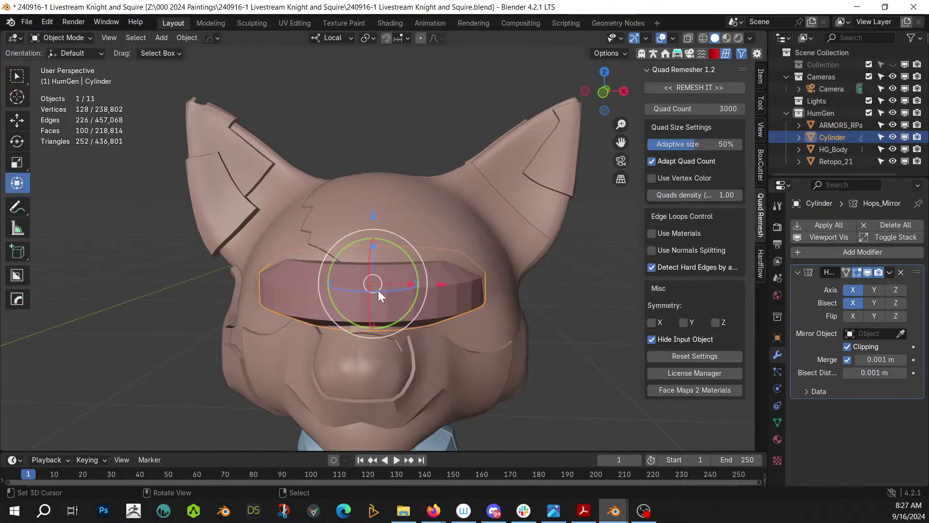
scroll(379, 289, up, 3)
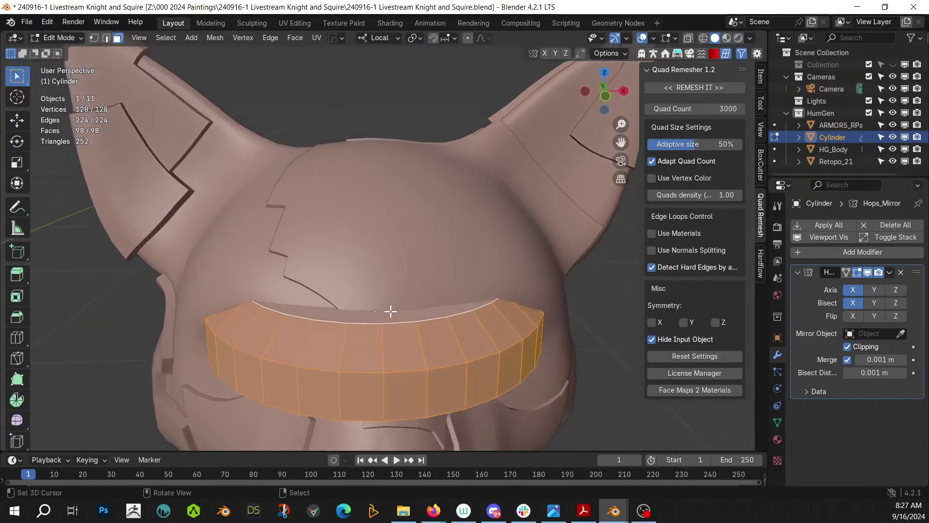
key(KP_Divide)
middle_drag(390, 311, 374, 328)
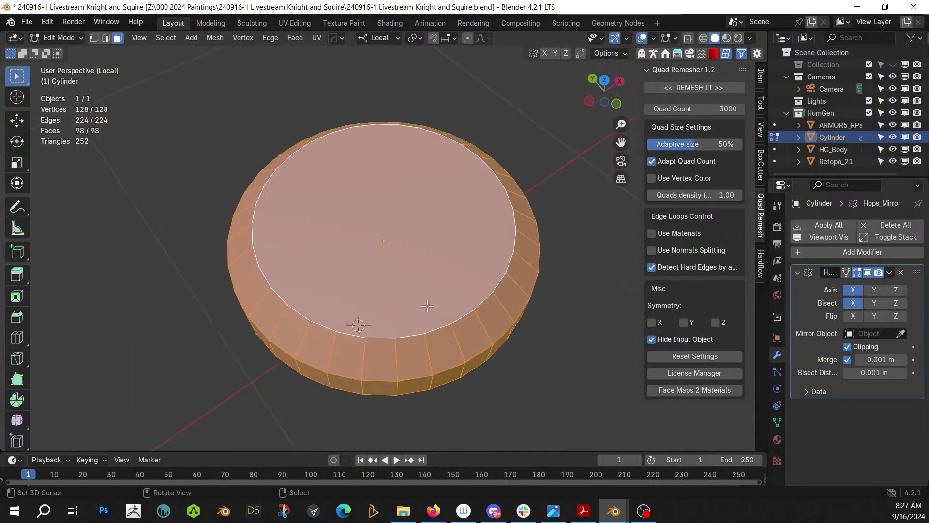
click(396, 262)
key(i)
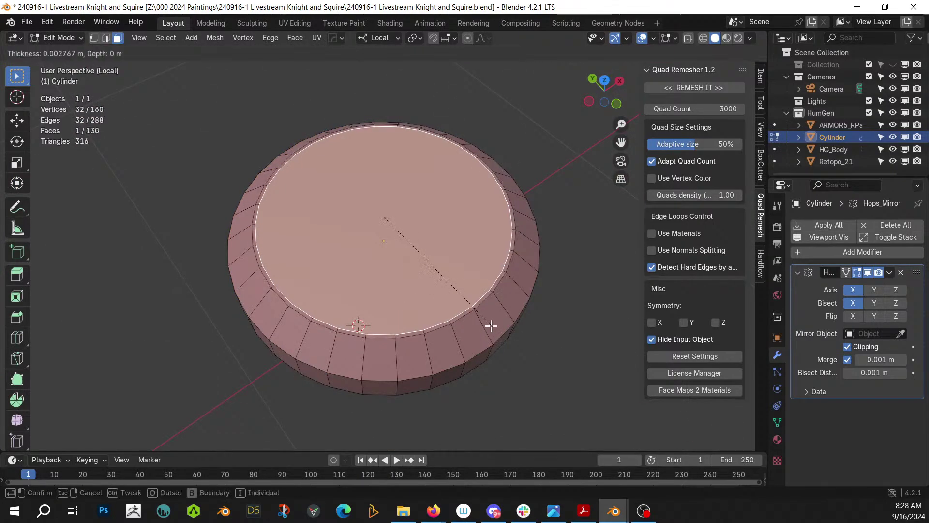
click(474, 317)
middle_drag(474, 317, 450, 415)
key(i)
click(475, 327)
Select all visor faces except the two inset caps, leave the isolated view and return to object mode
shift+click(416, 285)
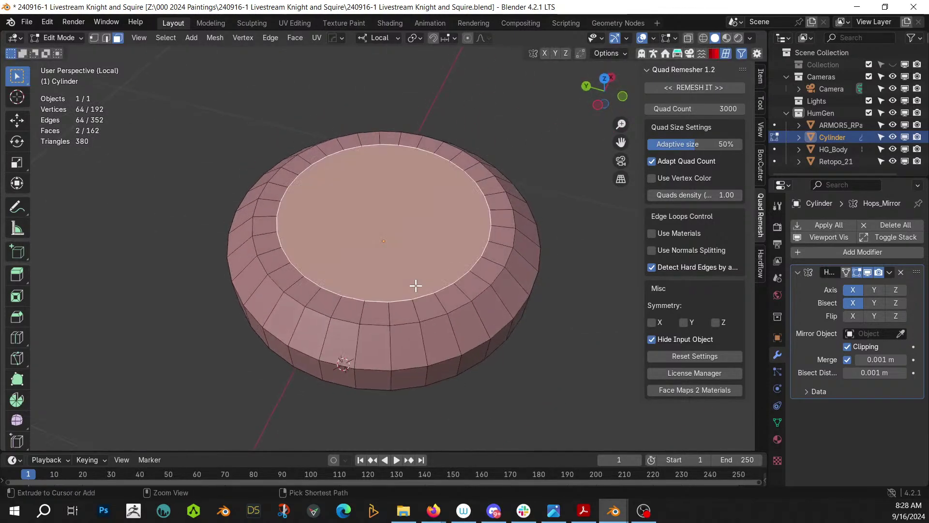
key(ctrl+i)
key(KP_Divide)
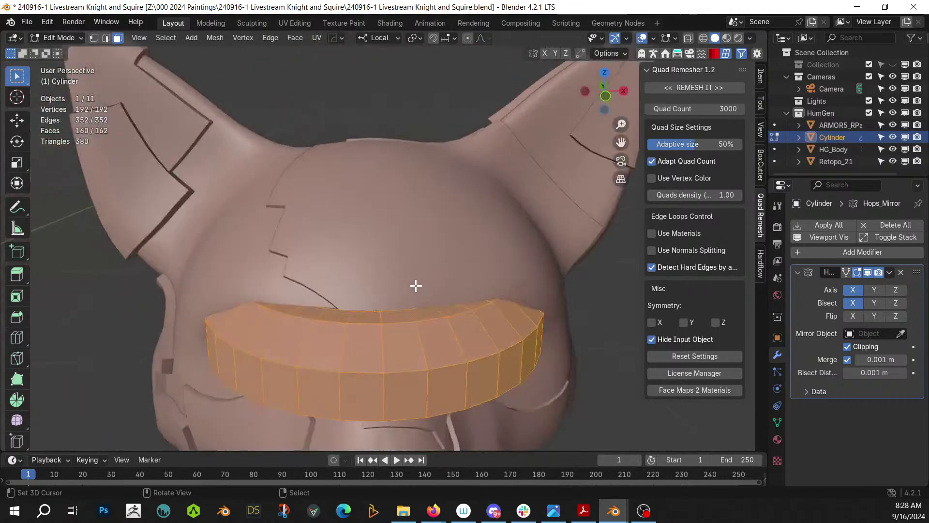
key(Tab)
Run Random Loop Extrude on the selected side faces of the mirrored visor with loops 1, 2 and 3 enabled
key(shift+alt+x)
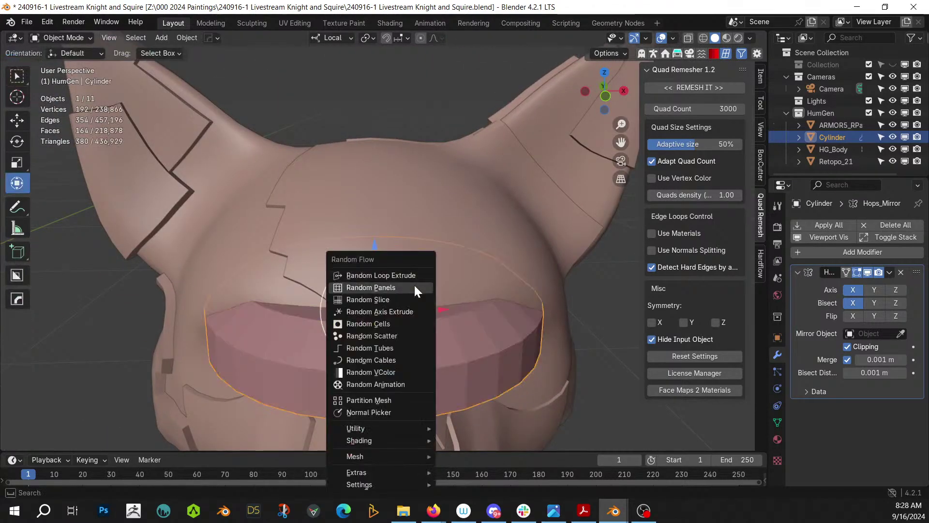
click(400, 272)
click(419, 80)
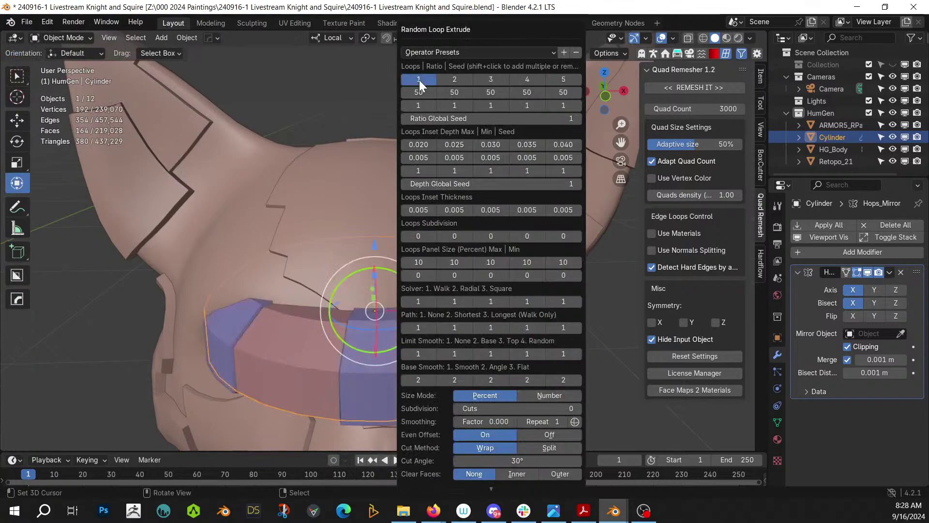
shift+click(490, 80)
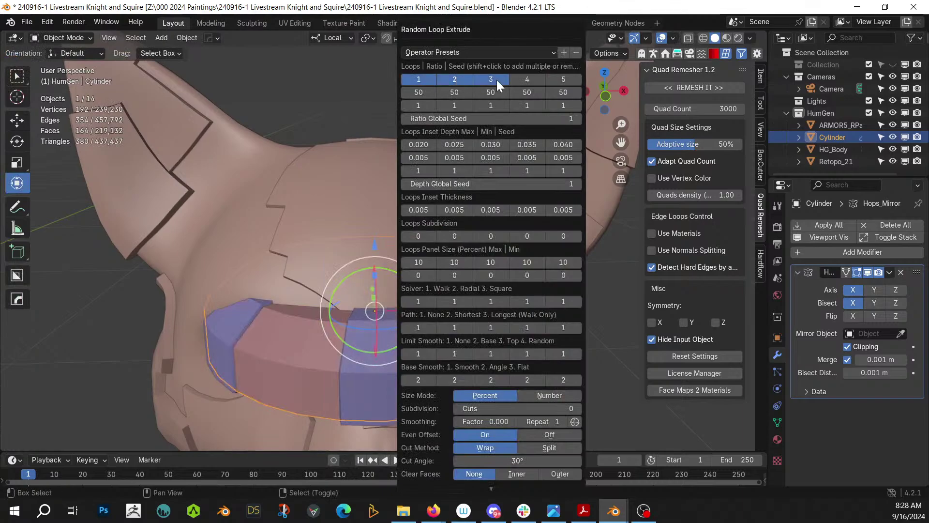
Set the visor loop extrusion's overall subdivision to 2 cuts
scroll(196, 344, down, 5)
middle_drag(269, 336, 288, 275)
key(F9)
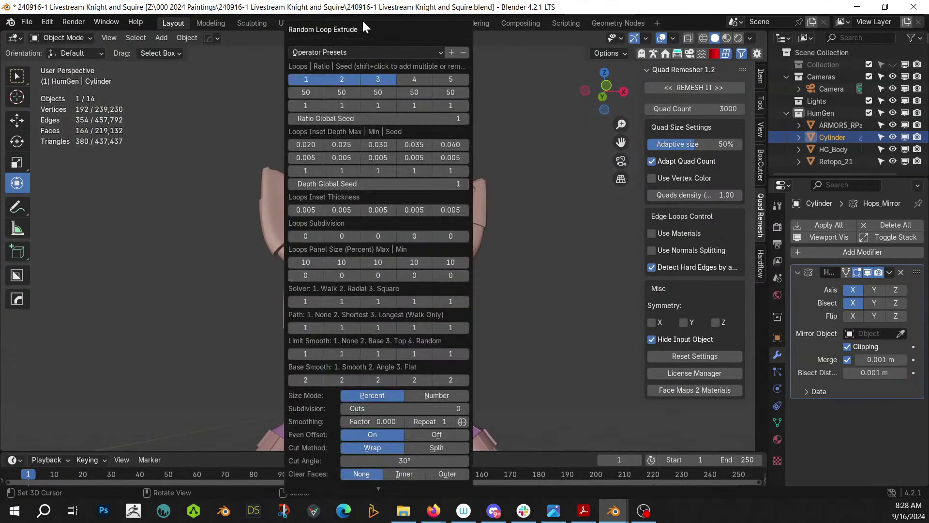
drag(362, 20, 677, 11)
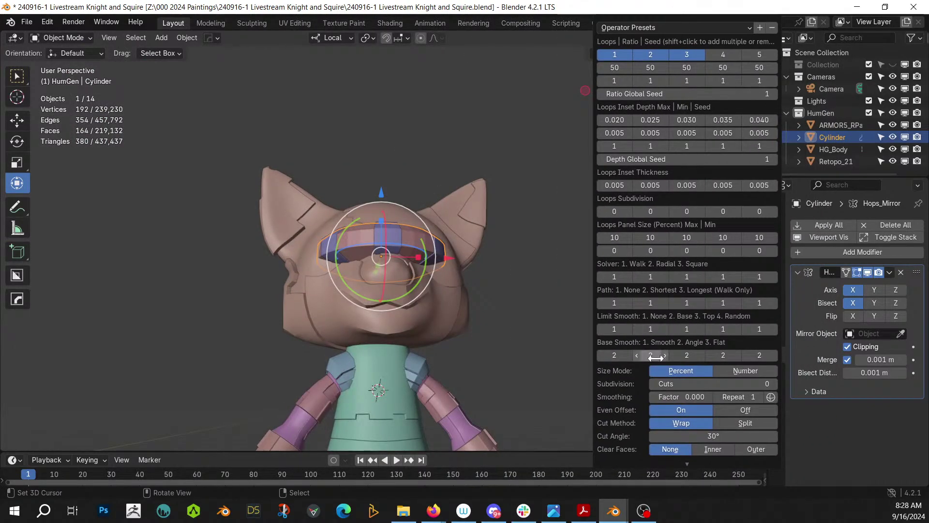
click(772, 381)
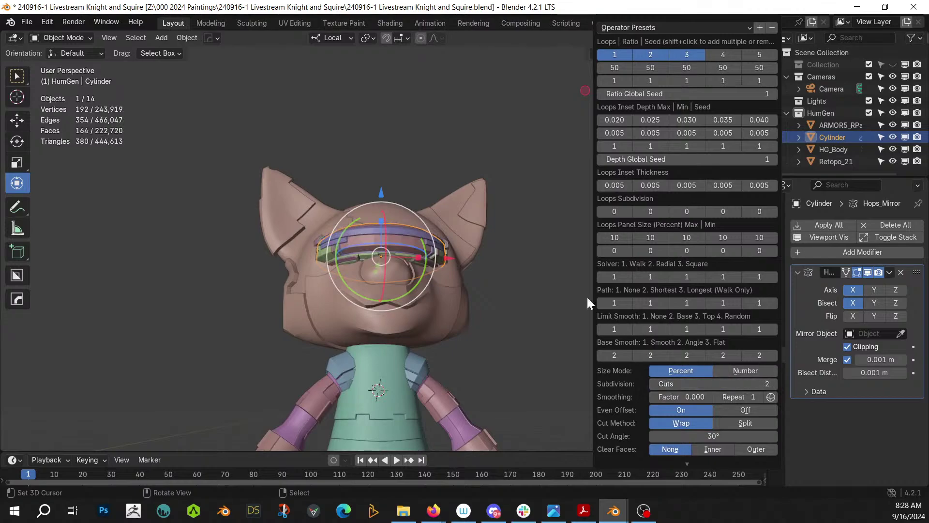
Set the visor extrusion's Loops Subdivision to 1 for loop 2 and increase it for loop 3
mouse_move(530, 290)
middle_down()
mouse_move(518, 289)
mouse_move(556, 327)
mouse_move(481, 315)
mouse_move(487, 278)
mouse_move(535, 286)
middle_up()
scroll(503, 281, up, 3)
key(F9)
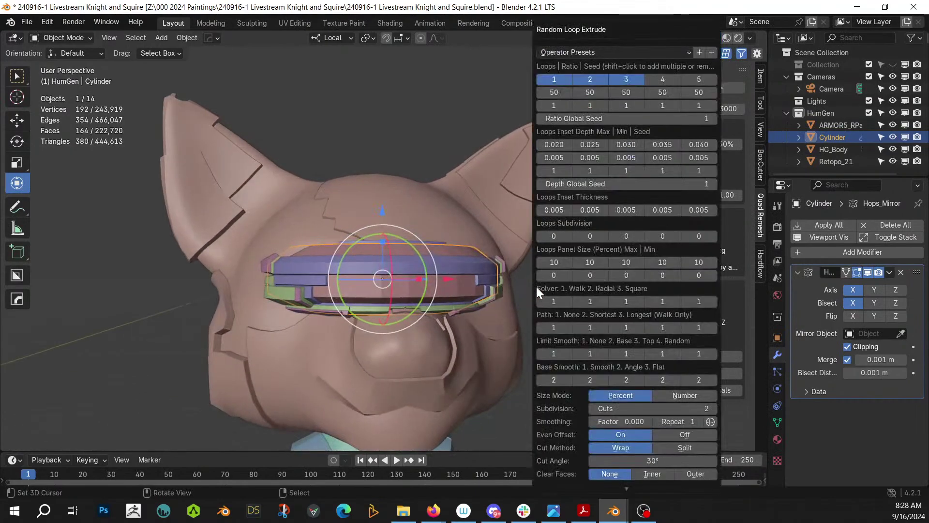
click(603, 236)
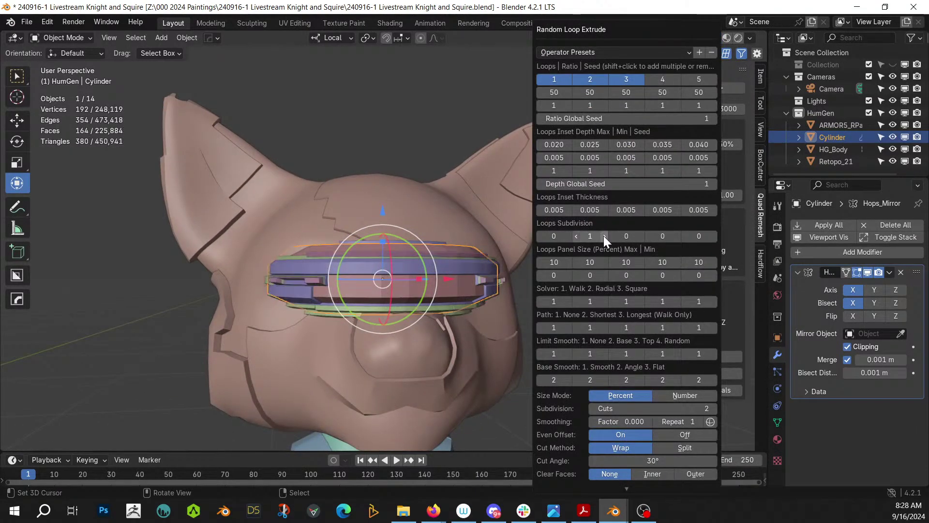
click(642, 236)
Examine the extruded visor from the side and front, close up and against the whole character
middle_drag(370, 219, 415, 289)
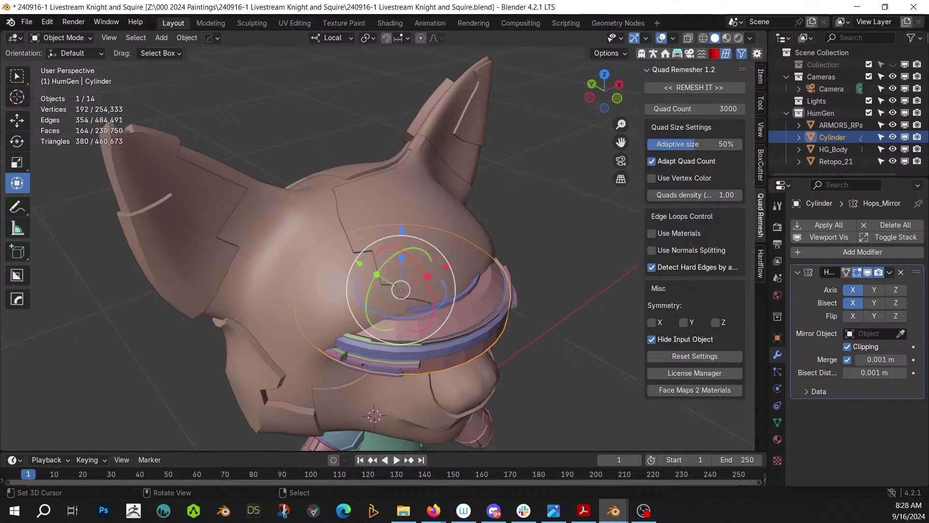
middle_drag(311, 367, 271, 246)
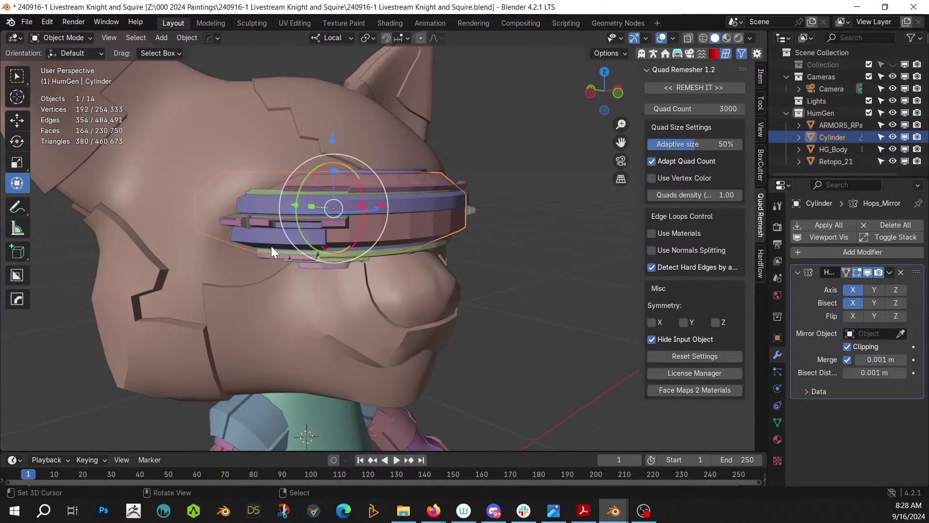
scroll(271, 245, down, 8)
middle_drag(219, 243, 141, 229)
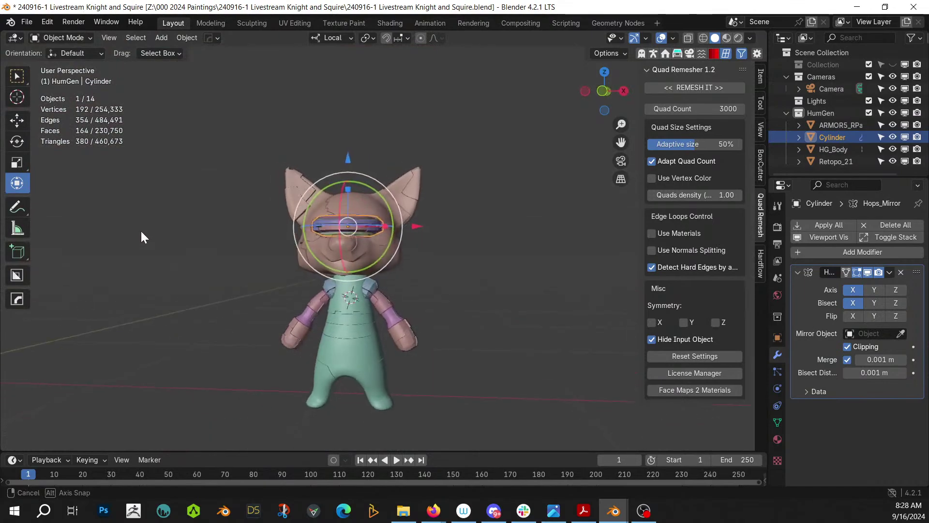
scroll(189, 246, up, 5)
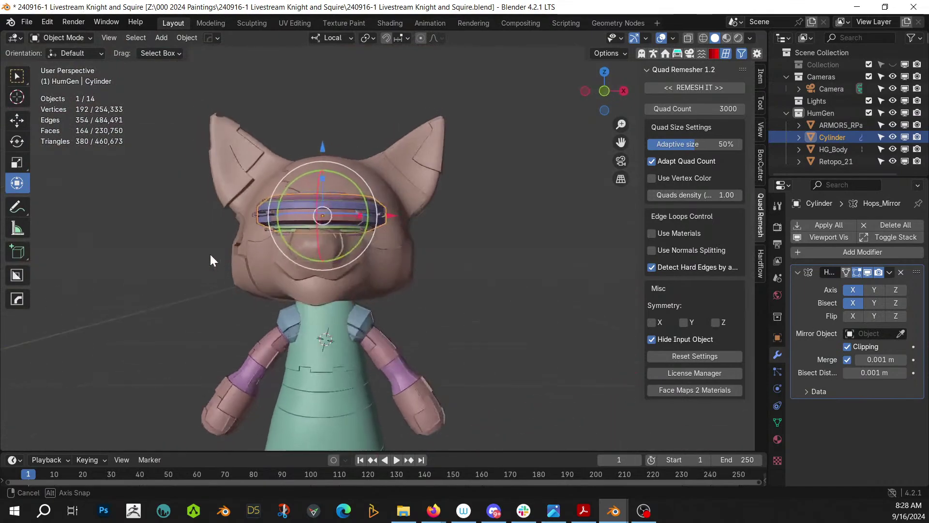
middle_drag(210, 254, 234, 213)
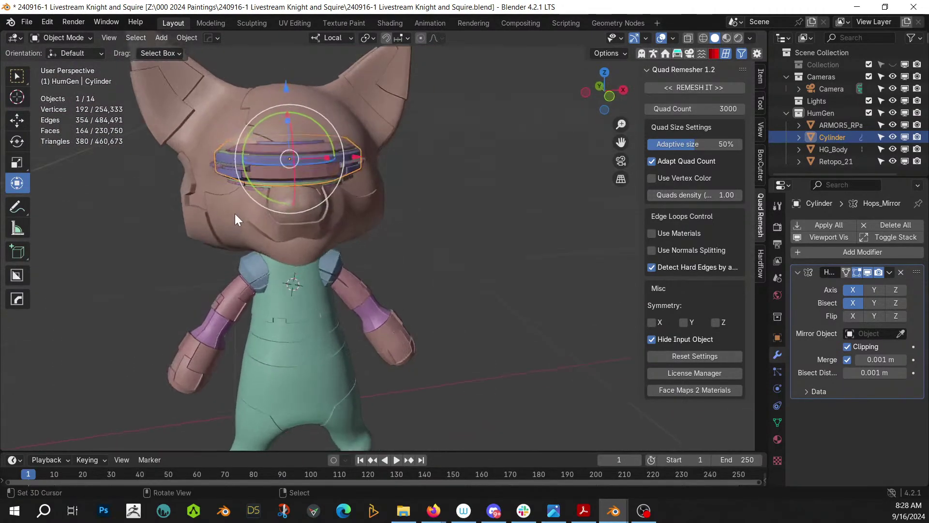
scroll(234, 213, down, 5)
scroll(238, 213, up, 4)
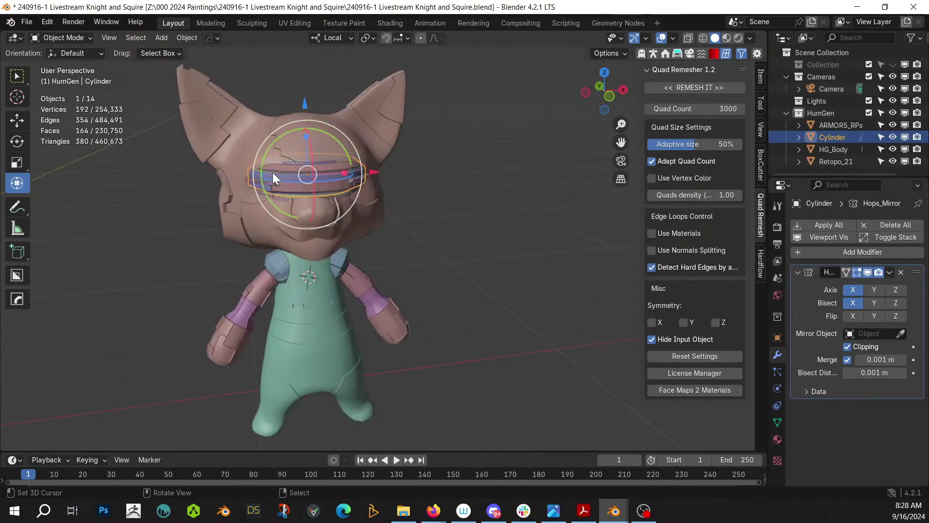
Apply the Distressed Hull Texture material to the base body mesh Retopo_21
click(249, 143)
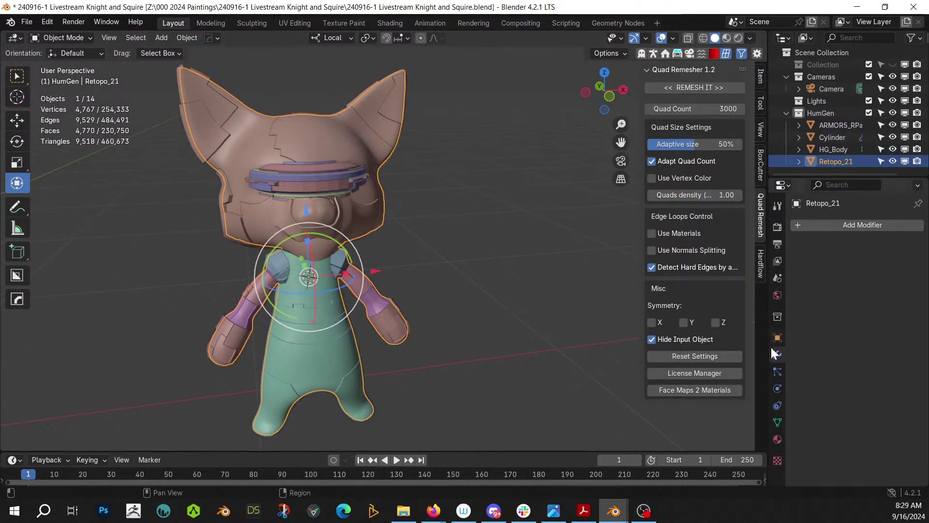
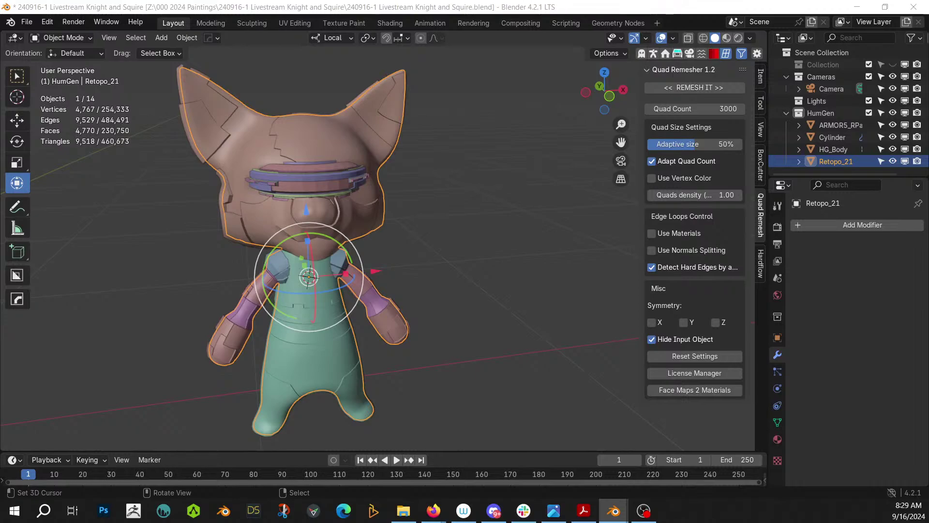
drag(0, 231, 251, 149)
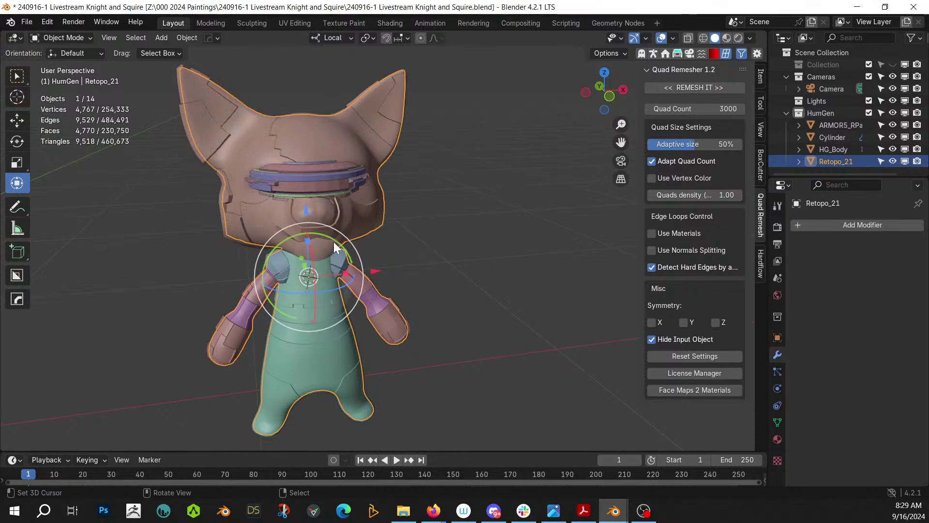
click(204, 122)
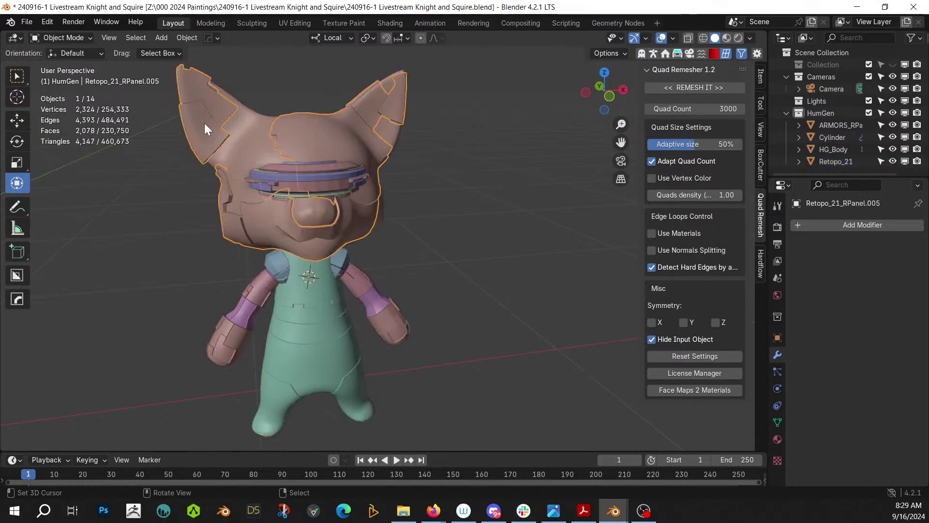
click(340, 358)
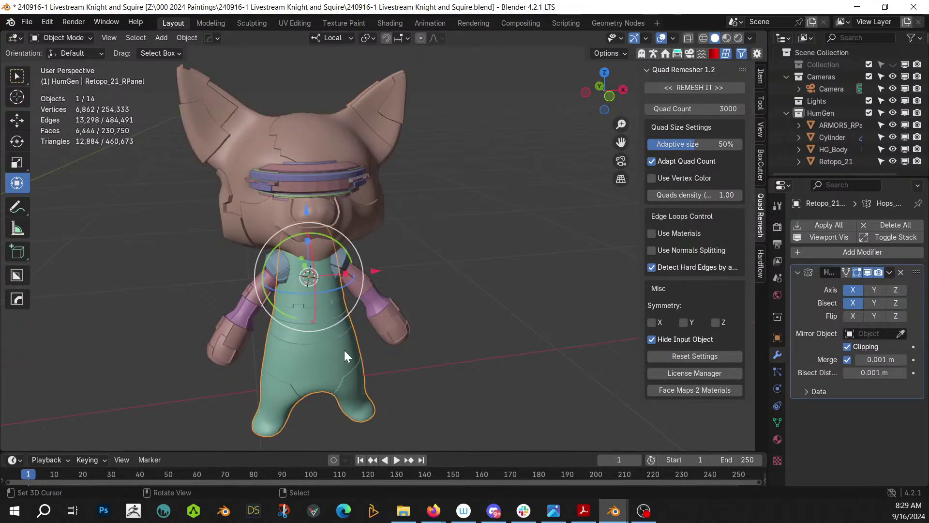
shift+click(241, 331)
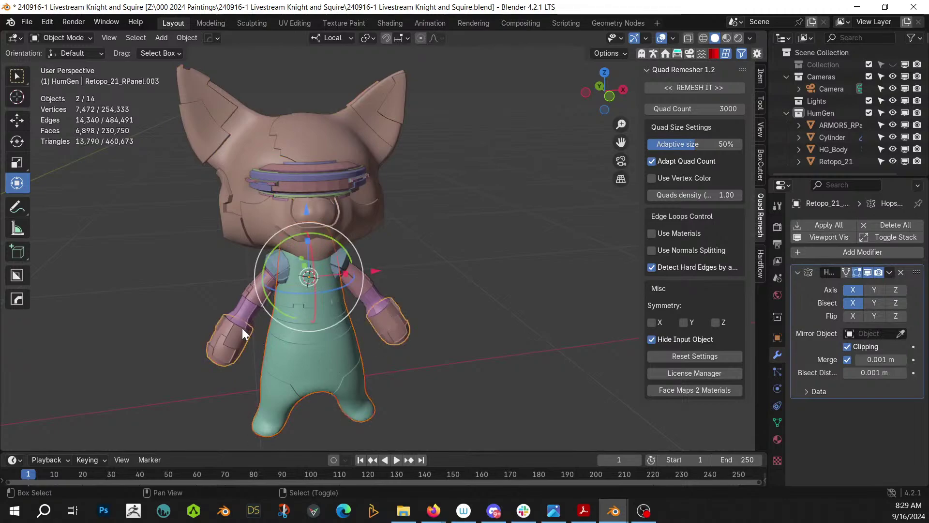
shift+click(248, 314)
shift+click(256, 299)
click(240, 331)
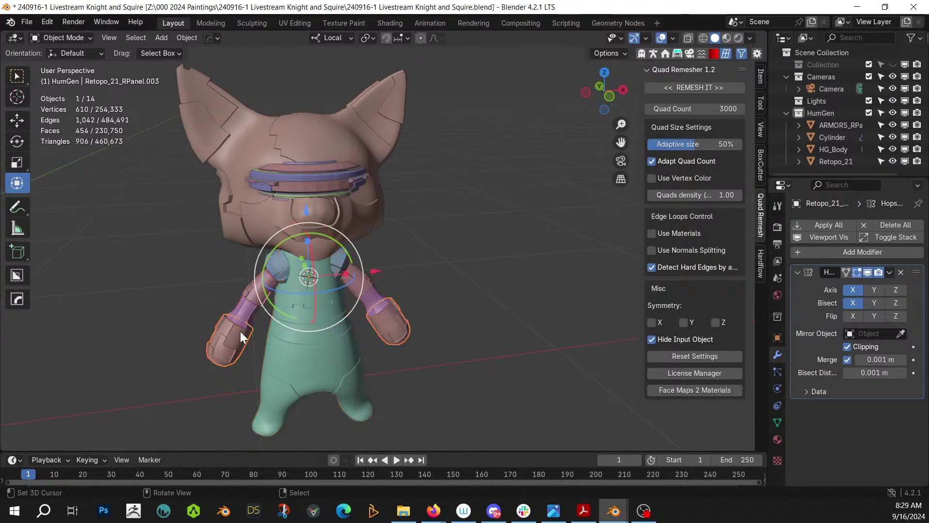
shift+click(256, 287)
shift+click(324, 358)
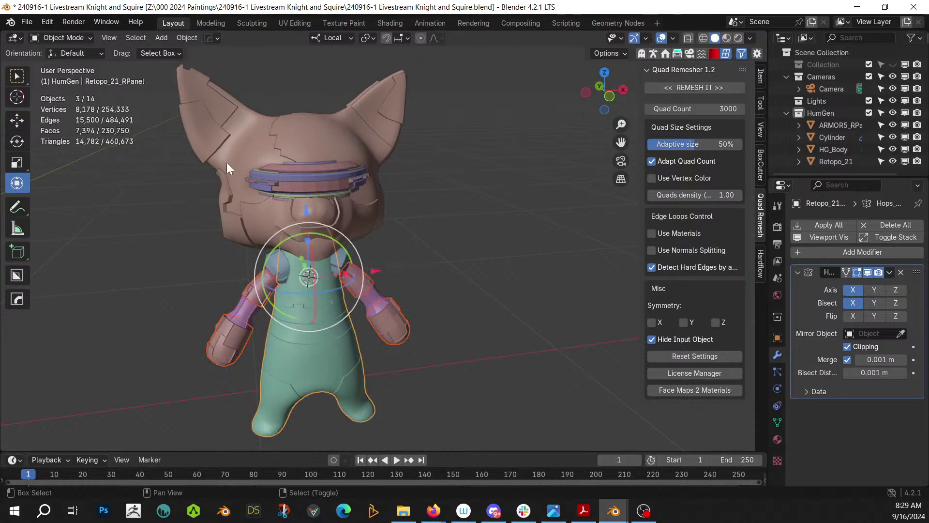
shift+click(207, 132)
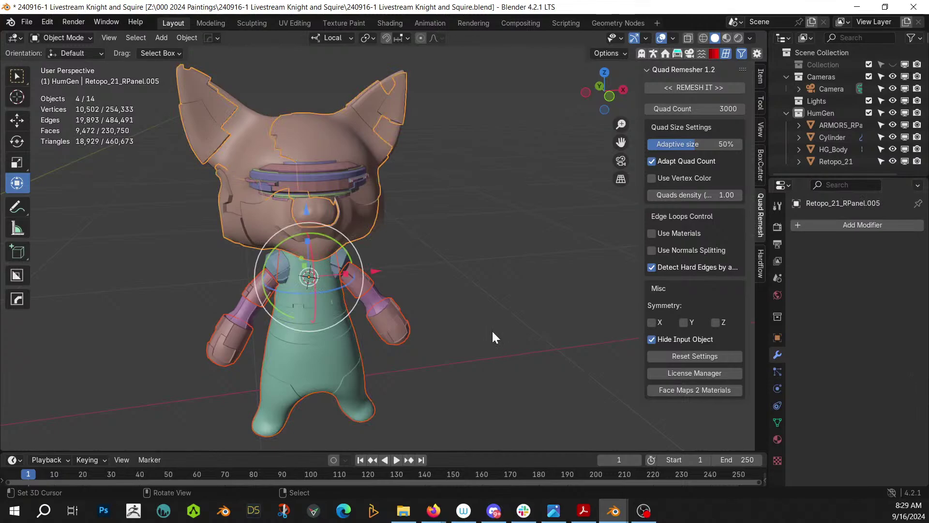
click(392, 125)
Assign the White Armor material to the head and ear panels
click(214, 134)
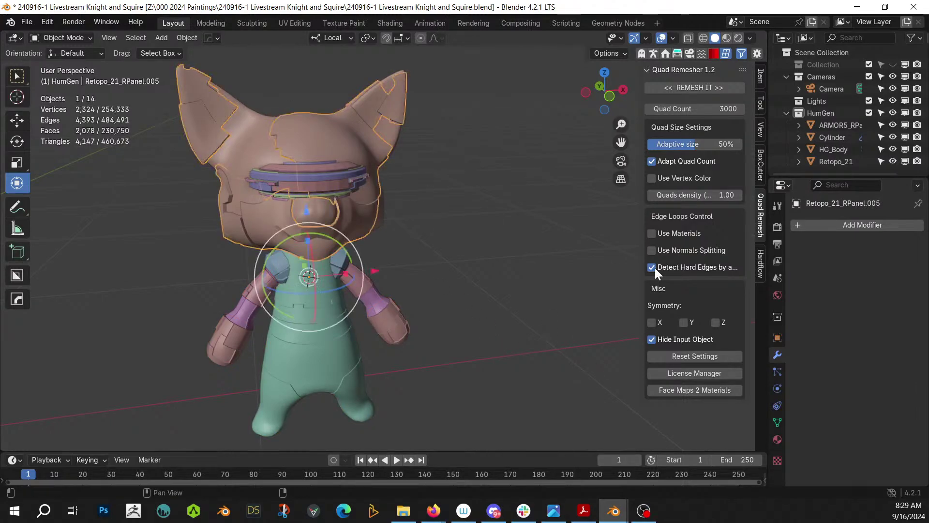
click(776, 438)
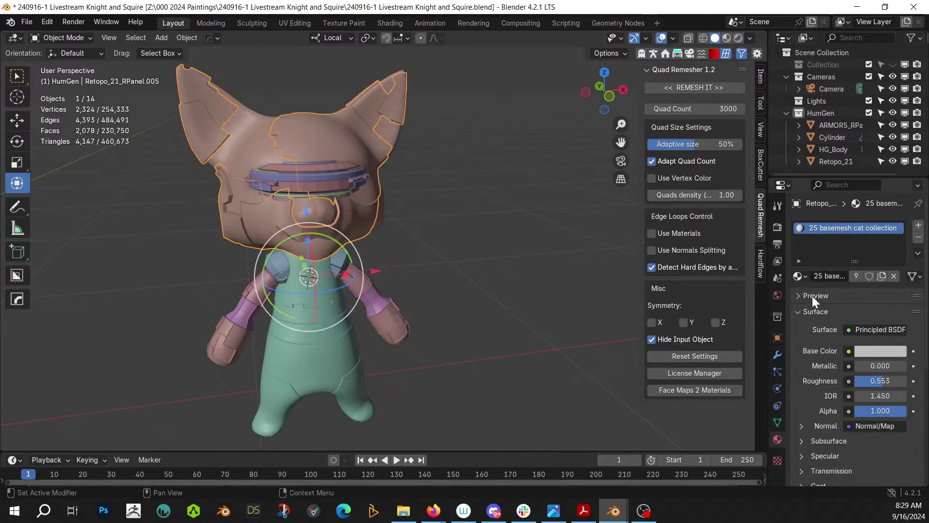
click(809, 274)
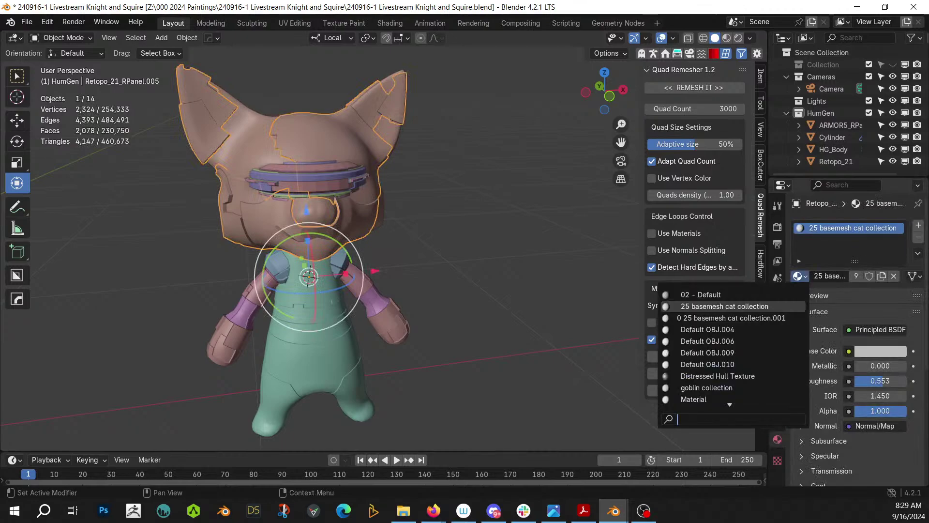
text(whi)
key(Return)
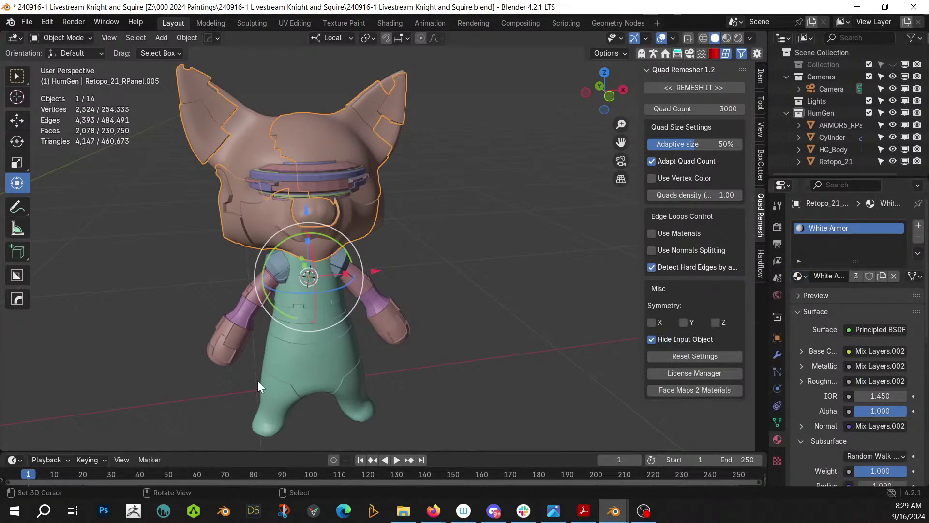
Link the head panels' White Armor material to the body, hand and upper arm panels
click(279, 363)
shift+click(239, 334)
shift+click(255, 290)
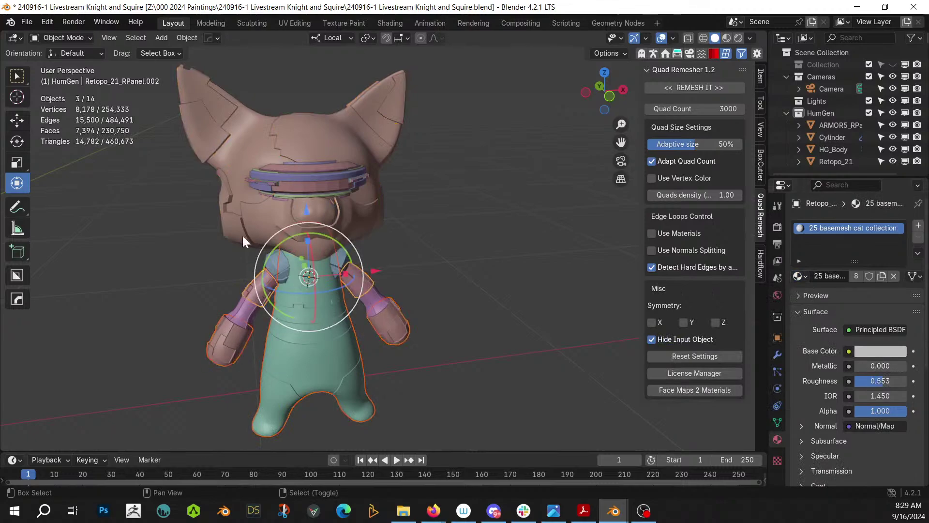
shift+click(233, 217)
key(ctrl+l)
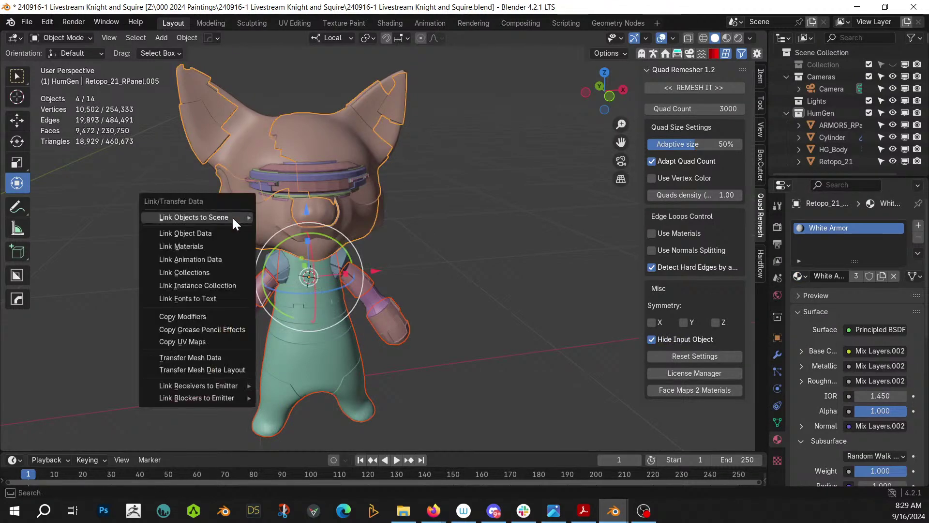
mouse_move(233, 218)
click(210, 247)
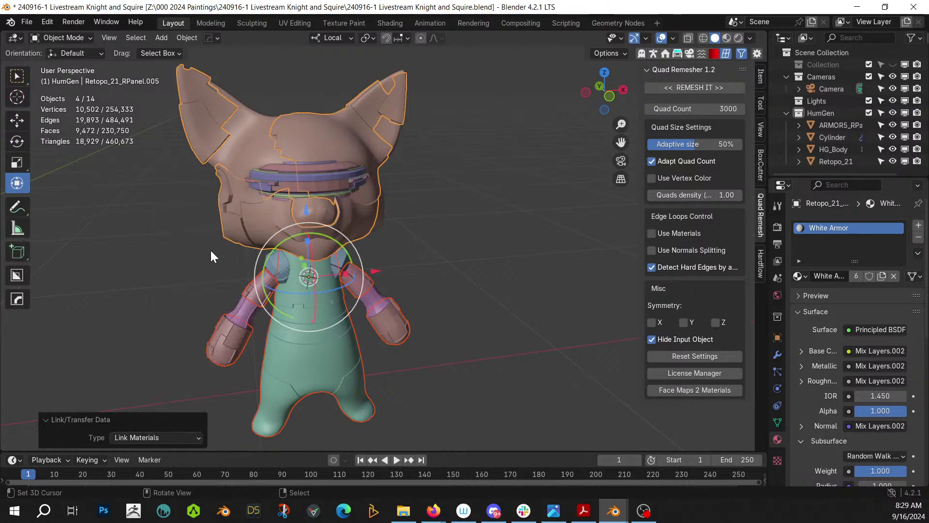
Switch the viewport to rendered shading and examine the materials on the armour panels and body
key(z)
key(8)
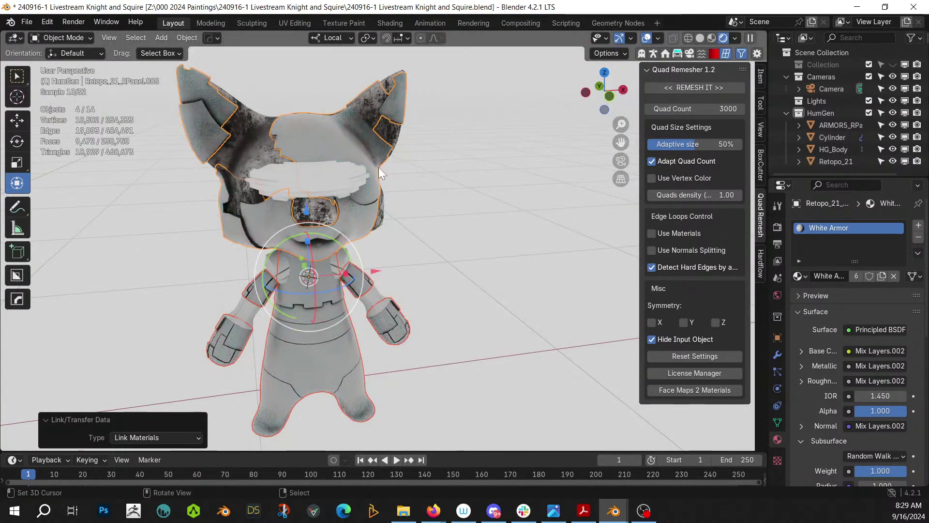
click(339, 248)
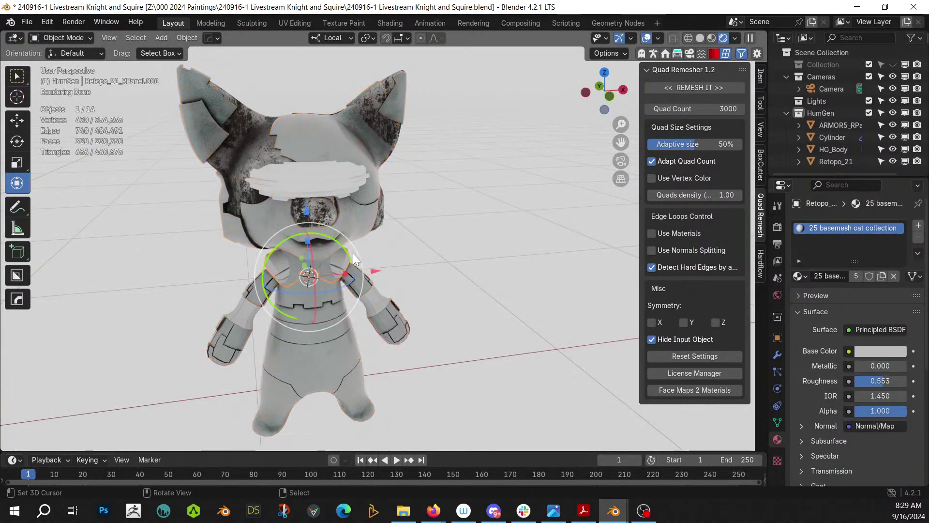
scroll(308, 239, up, 3)
middle_drag(308, 238, 361, 224)
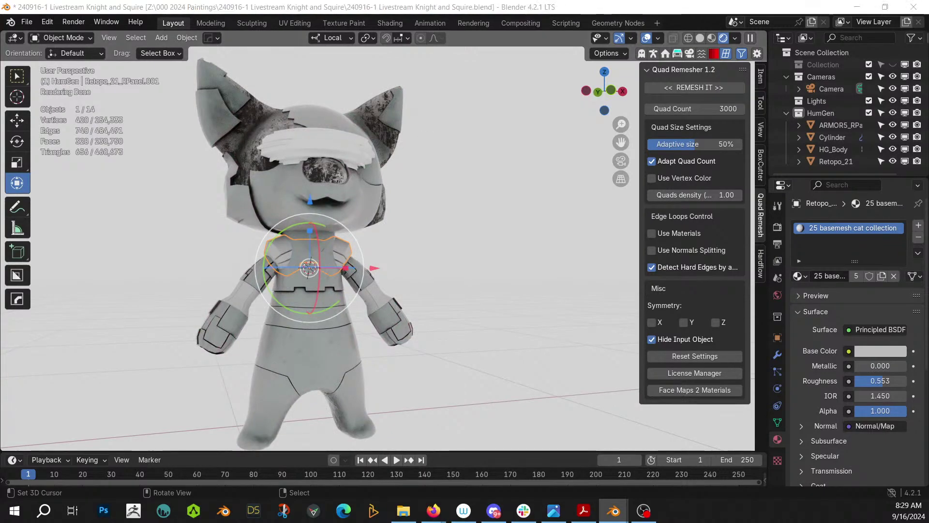
Replace the base body mesh's material with ScfiFi Panel
click(252, 126)
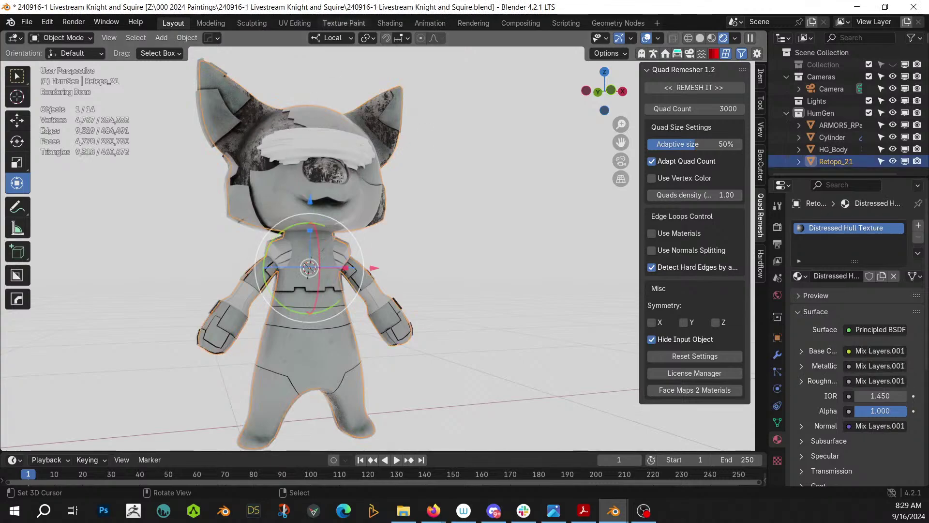
drag(0, 204, 850, 234)
scroll(486, 185, up, 5)
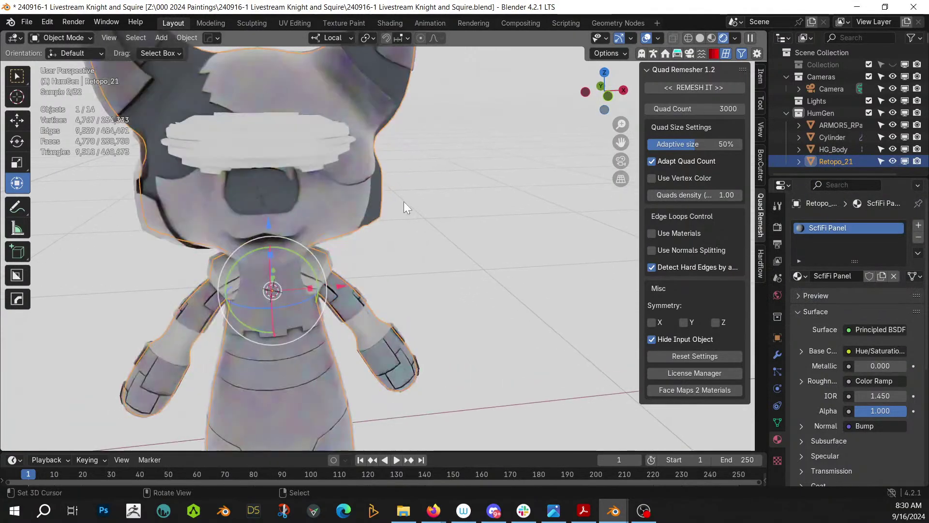
Unwrap the selected faces of the base body mesh with Smart UV Project using a 66° angle limit
key(Tab)
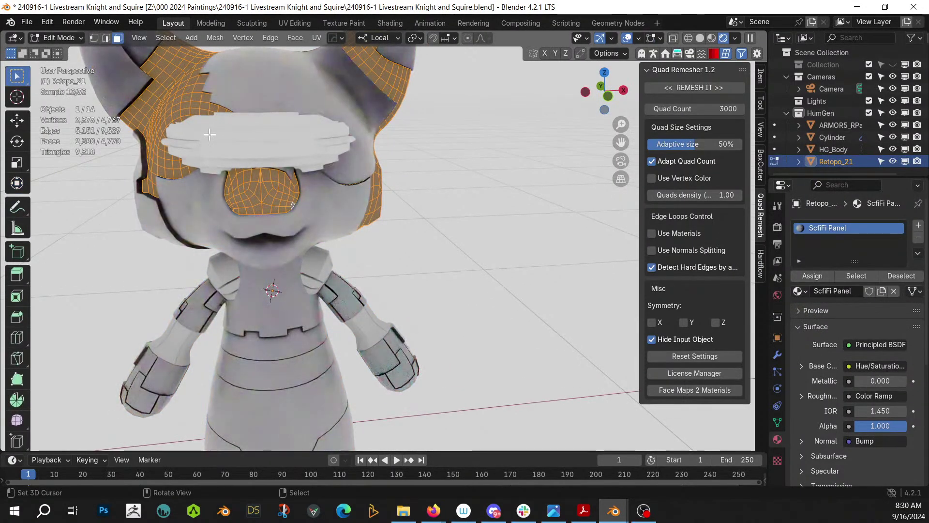
key(u)
click(171, 143)
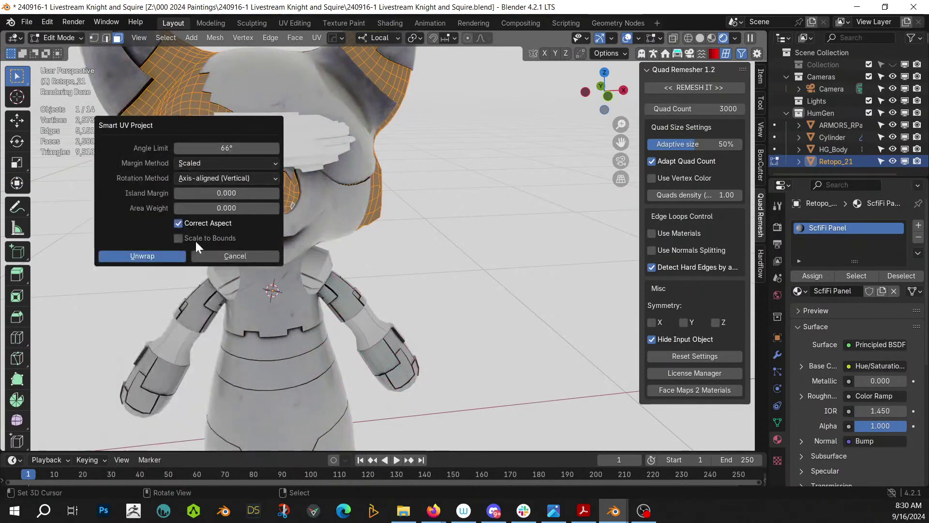
click(166, 257)
key(Tab)
scroll(426, 251, down, 5)
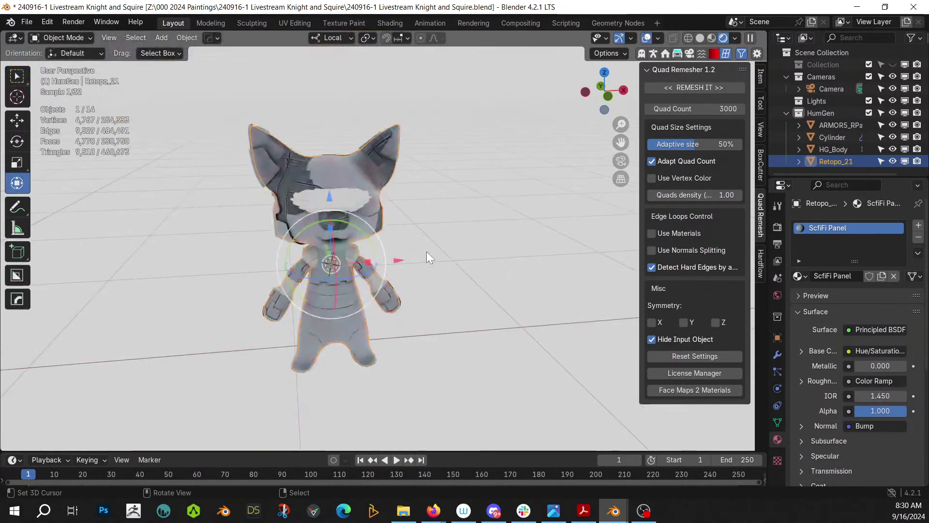
middle_drag(426, 252, 462, 227)
scroll(462, 227, up, 4)
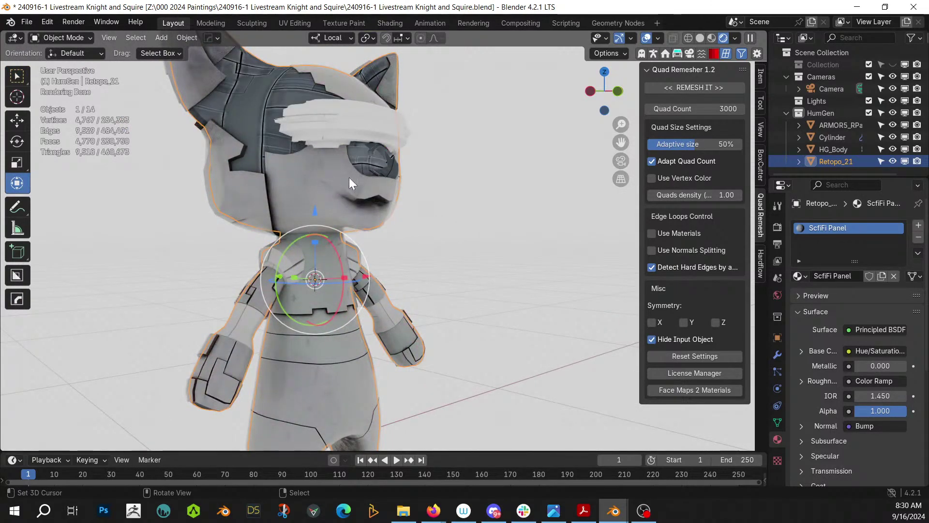
middle_drag(463, 227, 393, 232)
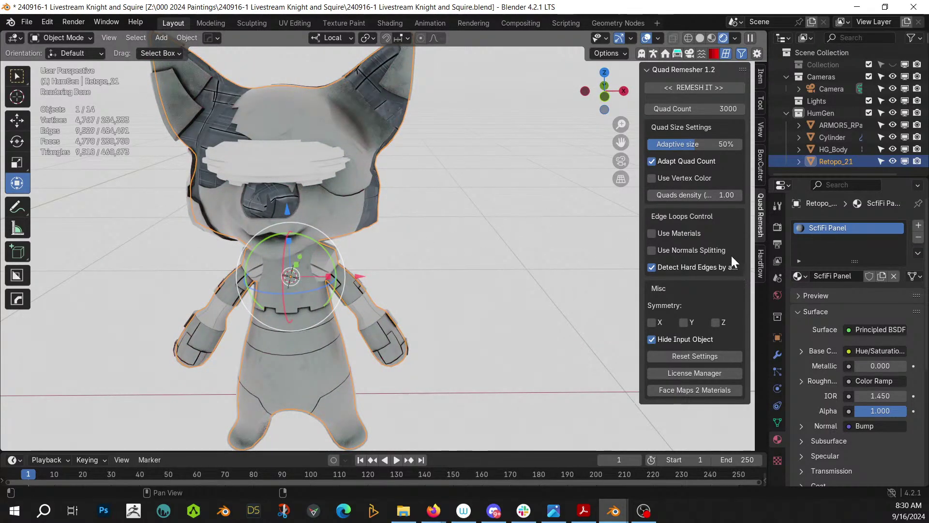
Replace the base body's material with an independent copy of White Armor and rename the copy Black Armor
click(806, 278)
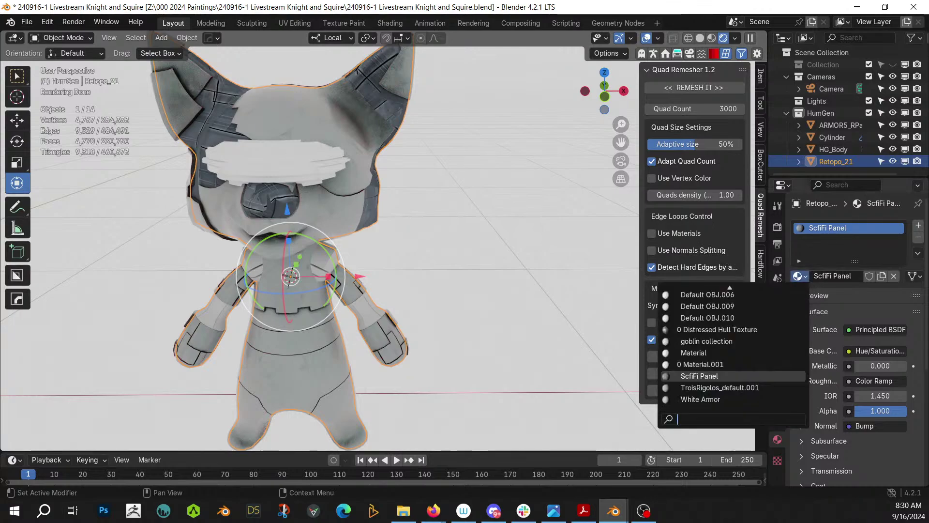
text(white)
key(Return)
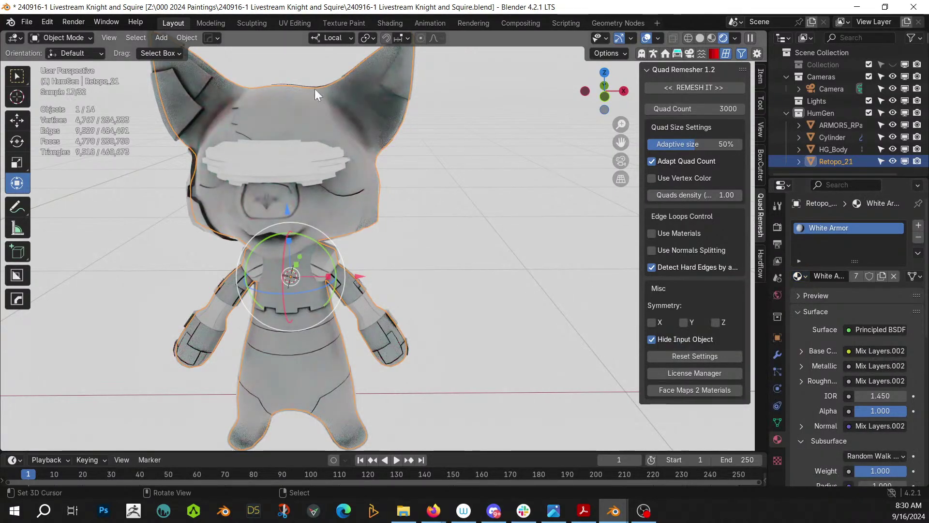
click(857, 276)
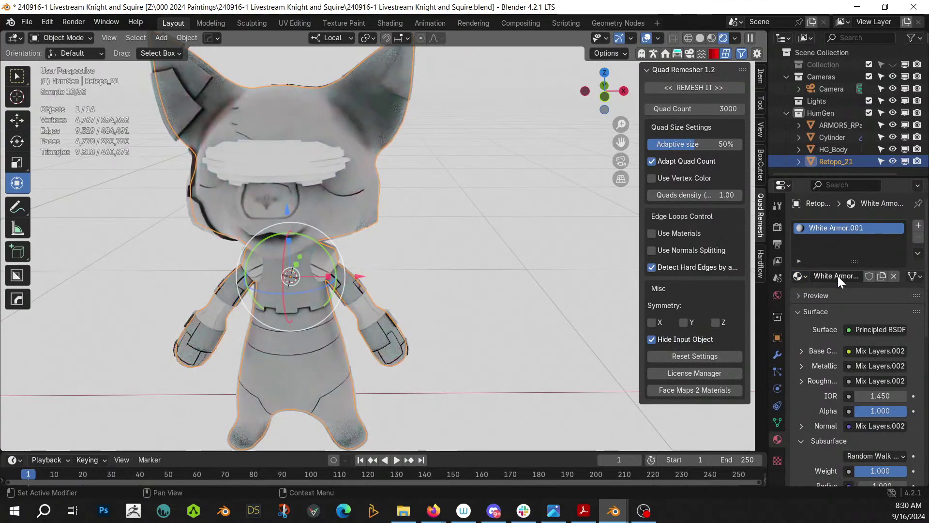
key(ctrl+a)
text(Black)
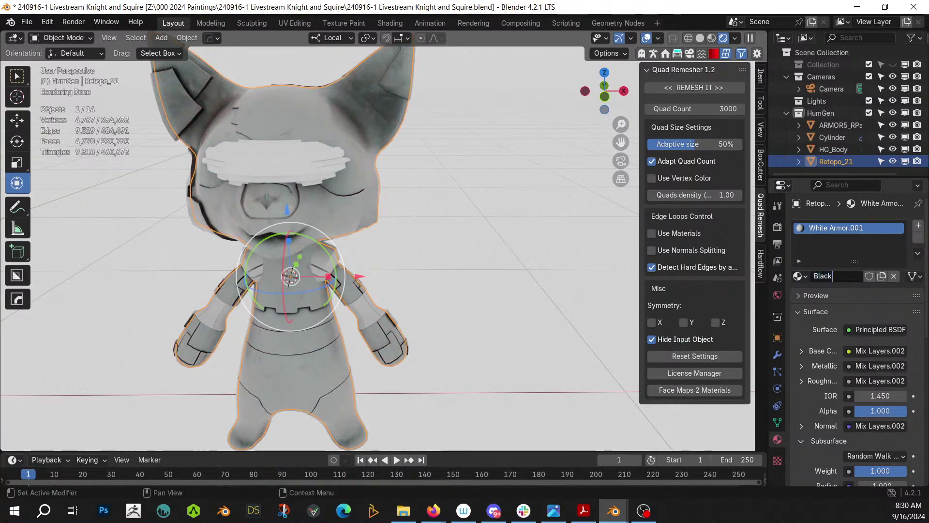
text( Armor)
key(Return)
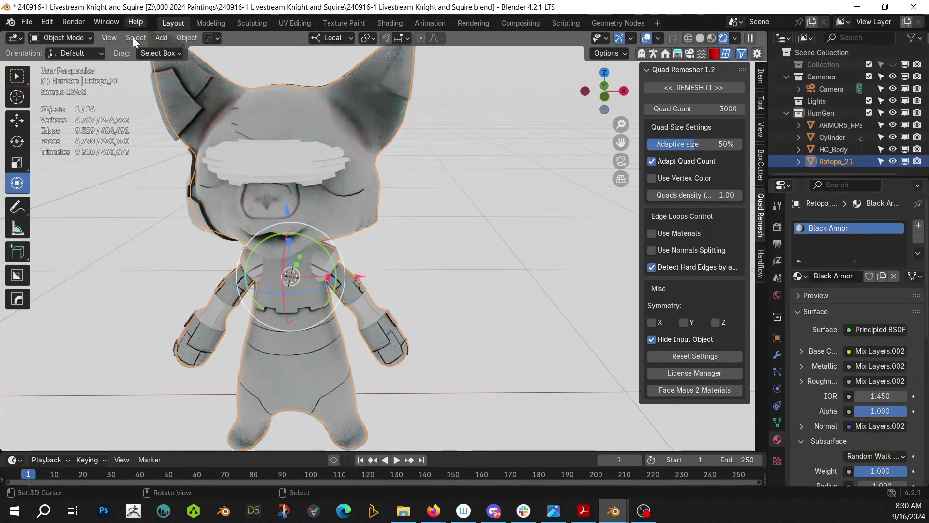
Darken the Mix node's B colour to near black in the Black Armor shader and check it on the fox-like character
click(387, 22)
middle_drag(370, 399, 343, 388)
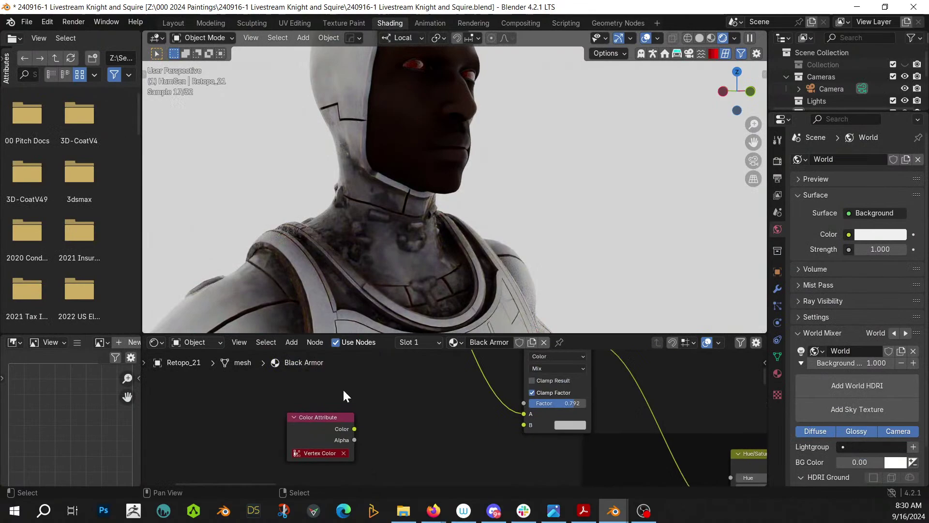
click(570, 425)
drag(653, 315, 651, 352)
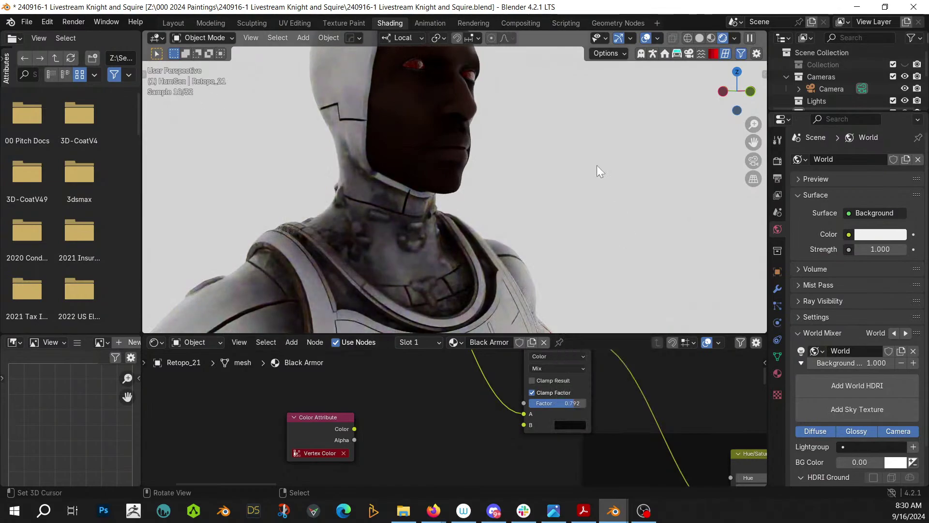
key(KP_Decimal)
middle_drag(601, 222, 509, 195)
scroll(550, 235, up, 4)
scroll(522, 257, up, 3)
scroll(509, 195, down, 6)
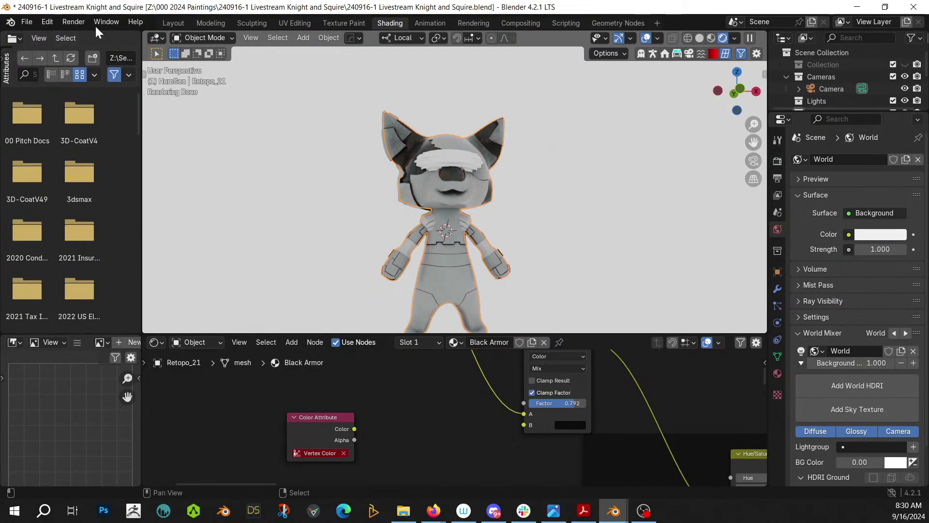
click(181, 22)
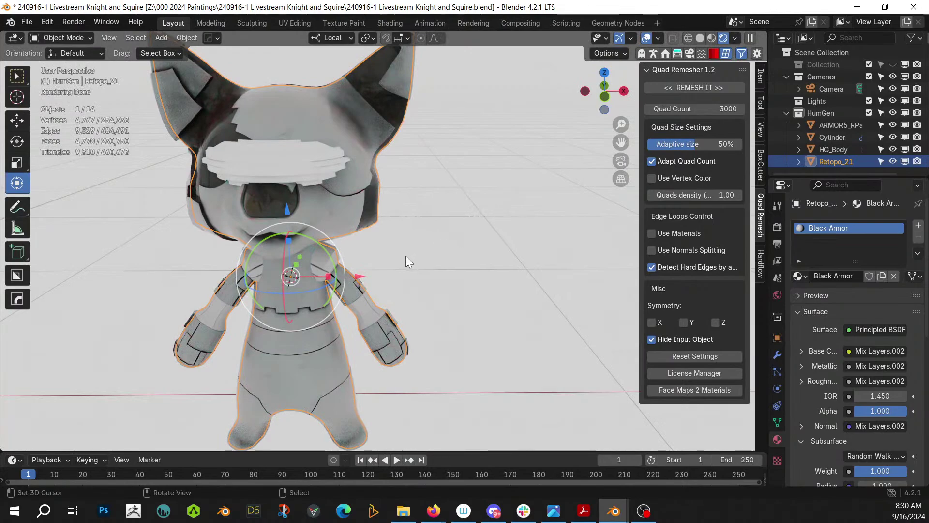
Link the base body's Black Armor material to the forearm pieces
middle_drag(263, 292, 334, 276)
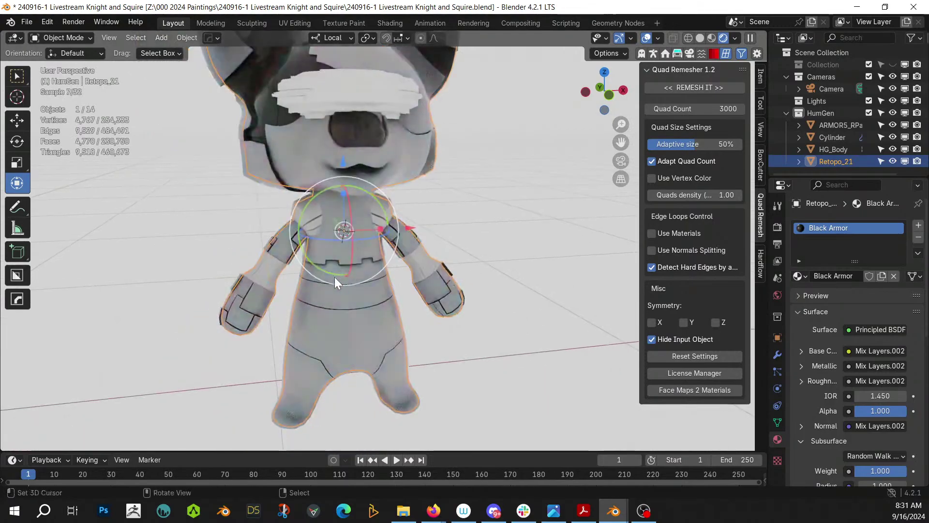
shift+click(261, 274)
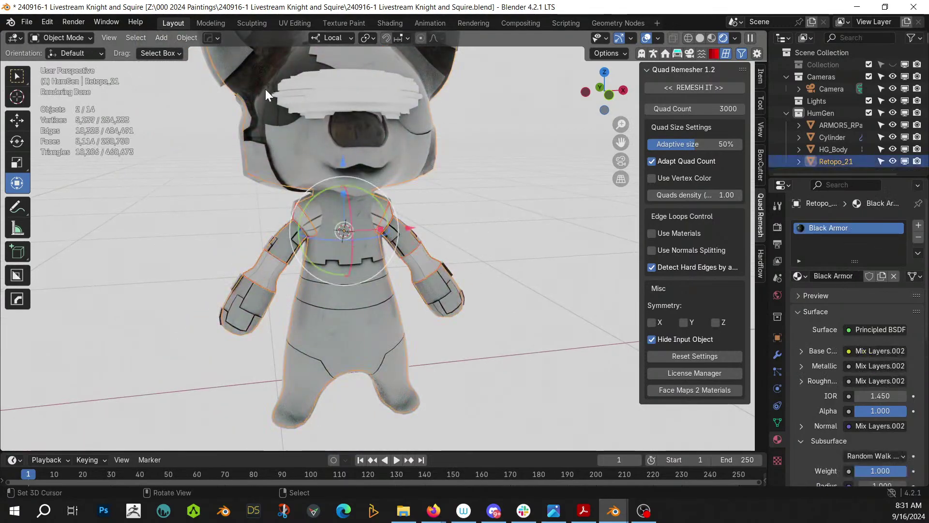
key(ctrl+l)
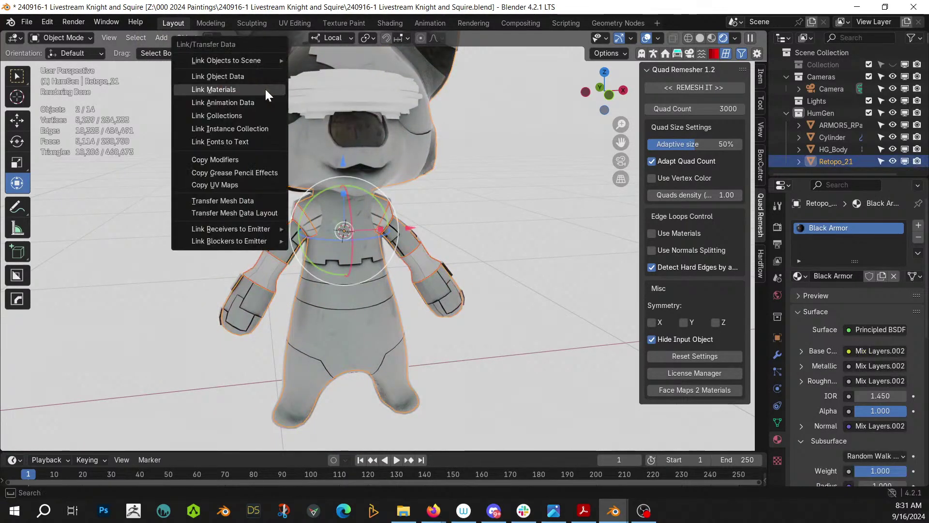
click(265, 90)
click(531, 286)
scroll(499, 281, down, 3)
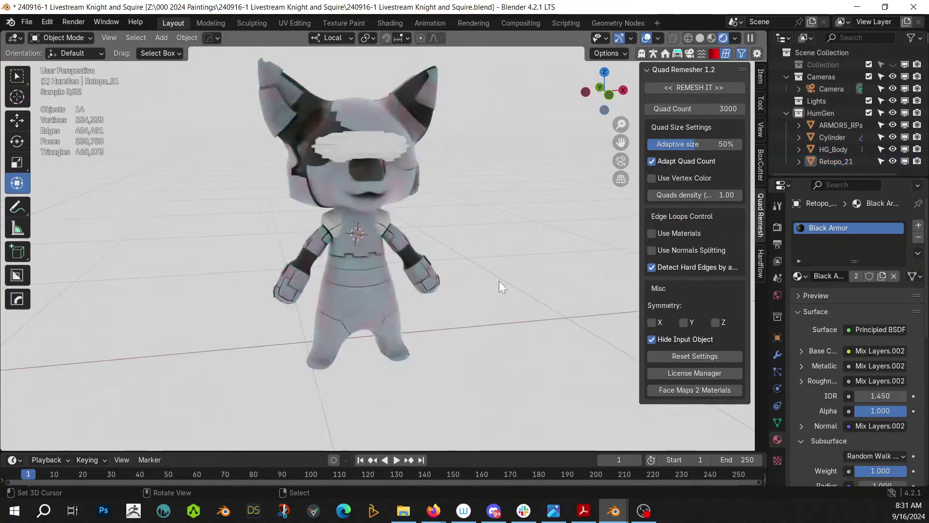
Link the forearm pieces' Black Armor material to the shoulder panels
click(384, 218)
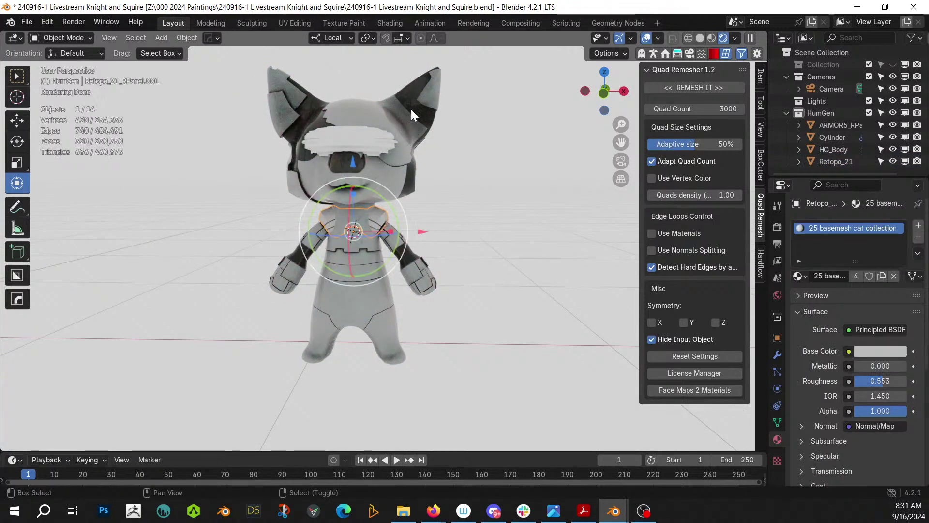
shift+click(413, 254)
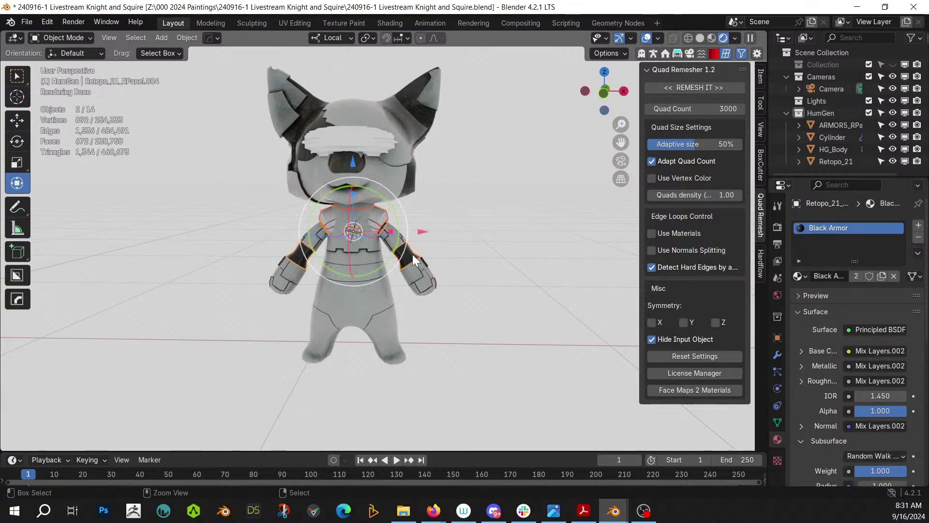
key(ctrl+l)
click(412, 253)
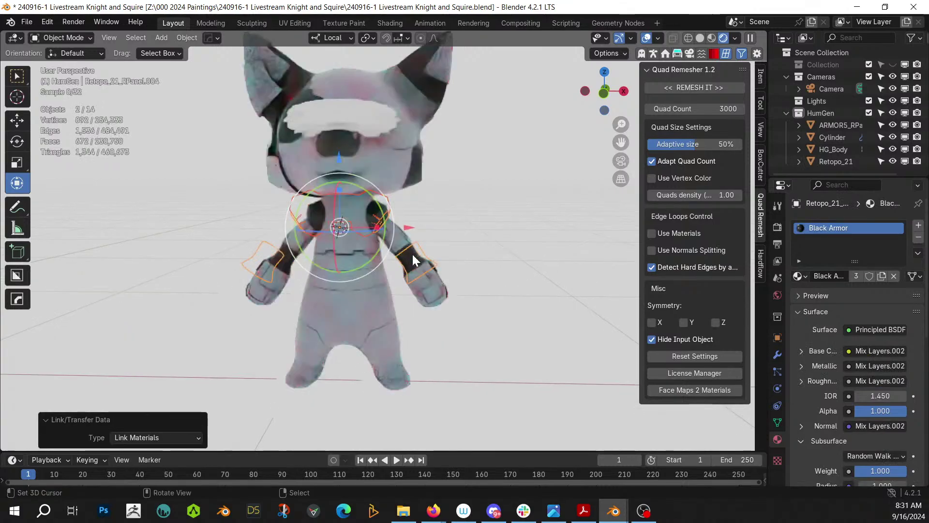
Examine the black and white armour on the fox-like character from several angles and beside the armoured human
click(422, 254)
middle_drag(429, 281, 324, 275)
scroll(379, 286, down, 3)
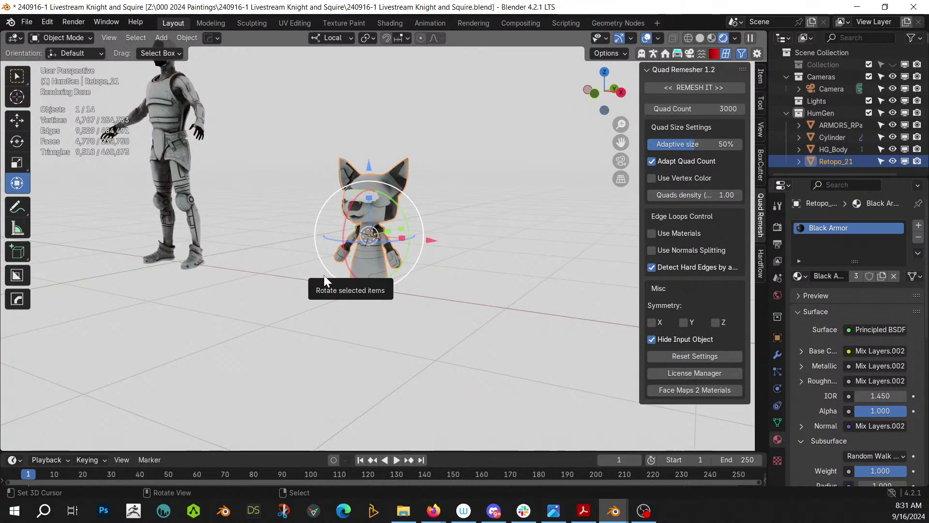
scroll(278, 303, up, 3)
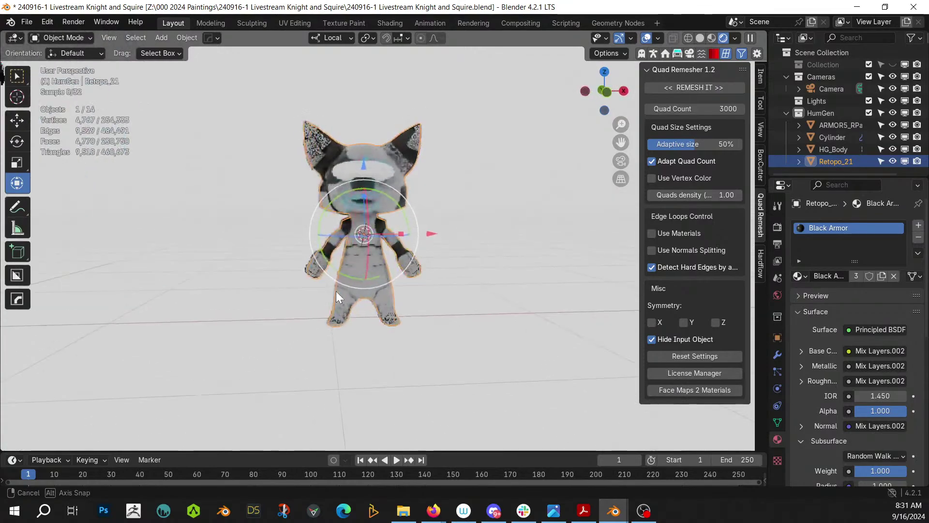
scroll(272, 303, down, 3)
middle_drag(271, 301, 310, 311)
scroll(237, 313, up, 3)
scroll(239, 312, up, 2)
scroll(308, 316, down, 5)
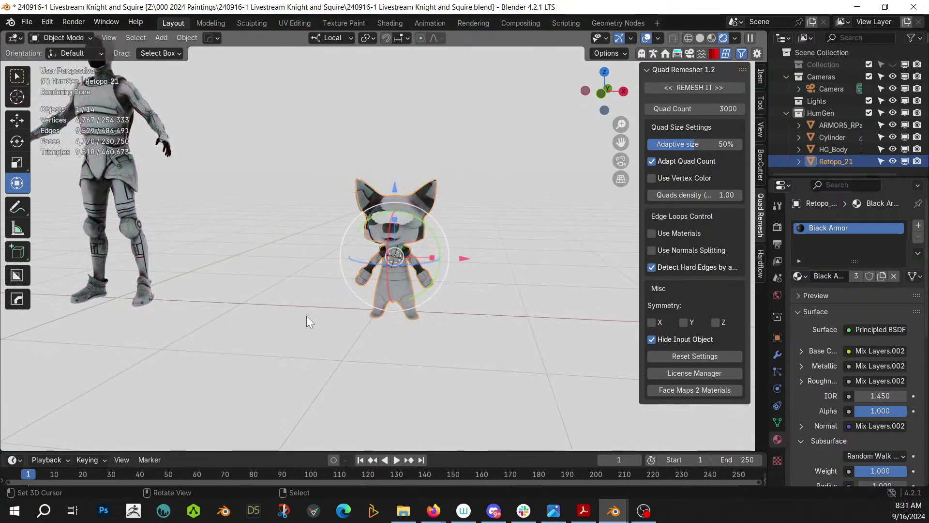
shift+middle_drag(226, 268, 387, 304)
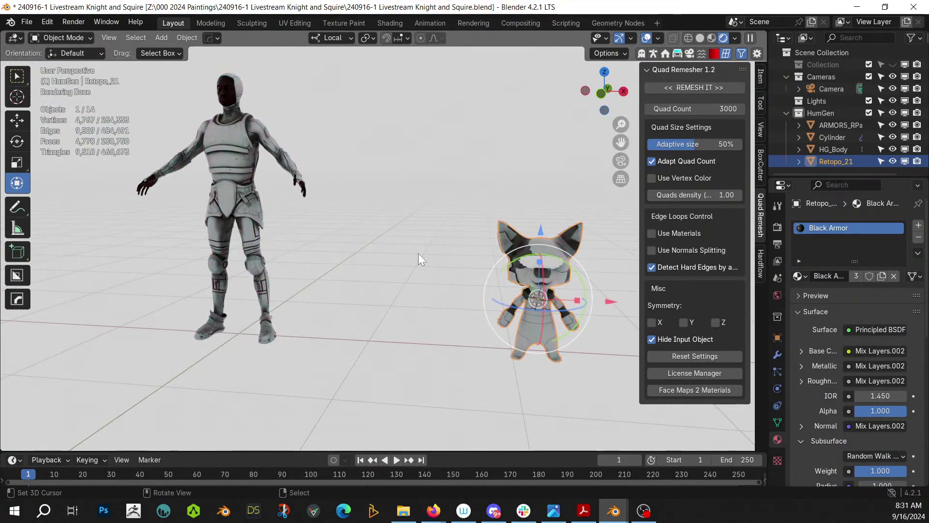
shift+middle_drag(418, 254, 290, 297)
scroll(348, 279, up, 4)
scroll(317, 303, up, 4)
scroll(291, 296, up, 3)
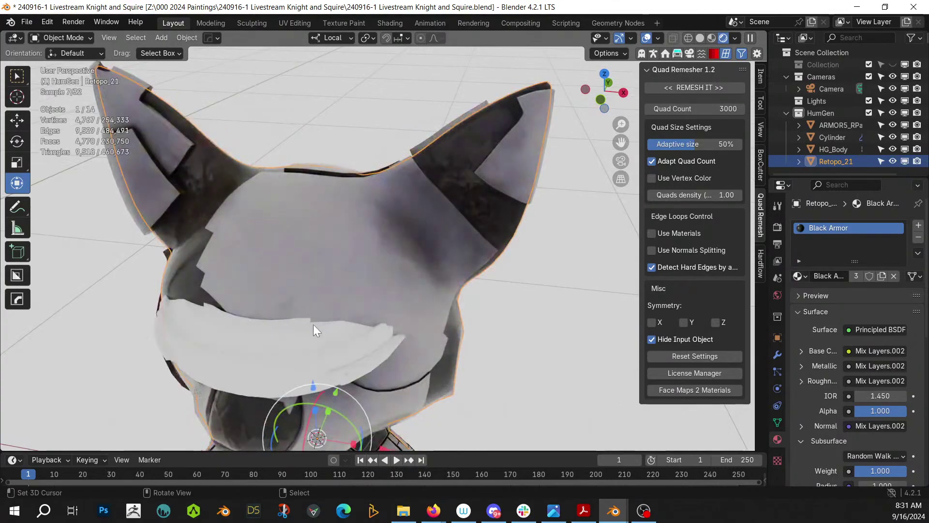
Append the Random Flow materials and assign rflow_glass_cylinder to the visor's base cylinder
shift+middle_drag(307, 330, 313, 316)
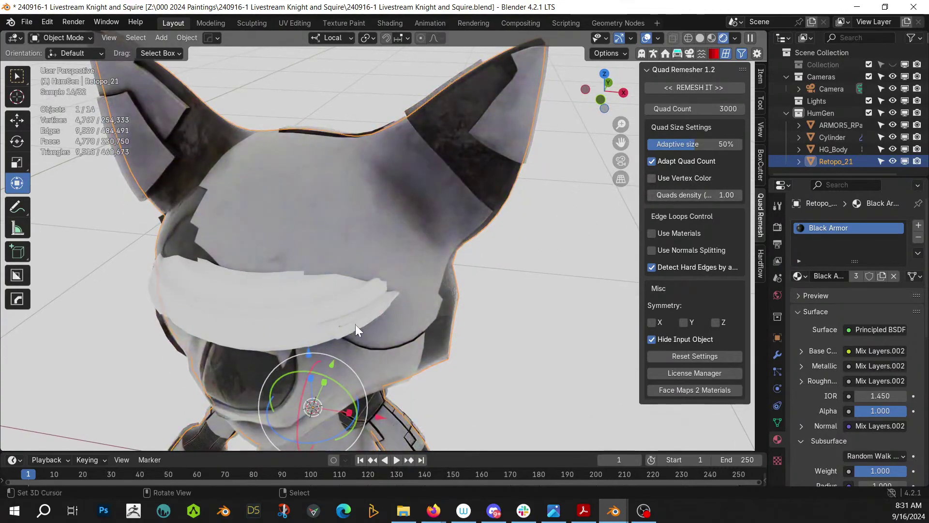
right_click(352, 300)
key(KP_Decimal)
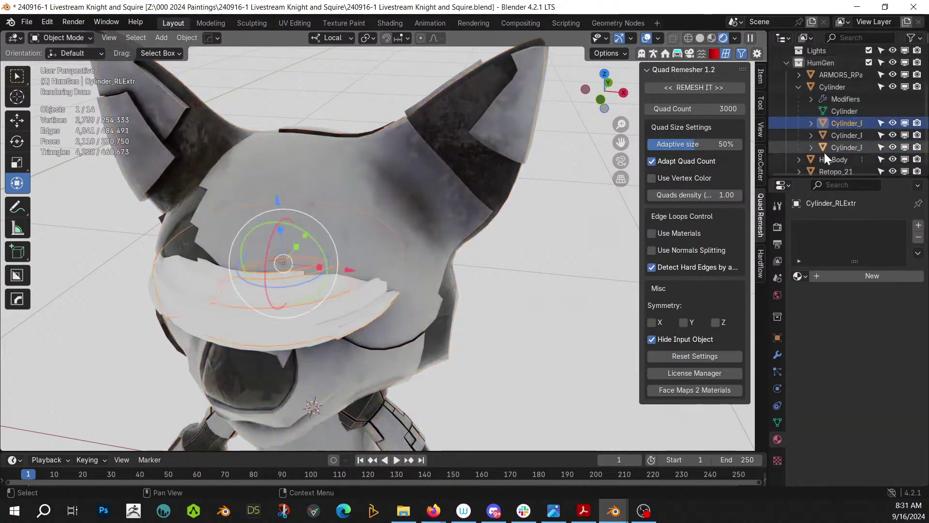
click(843, 88)
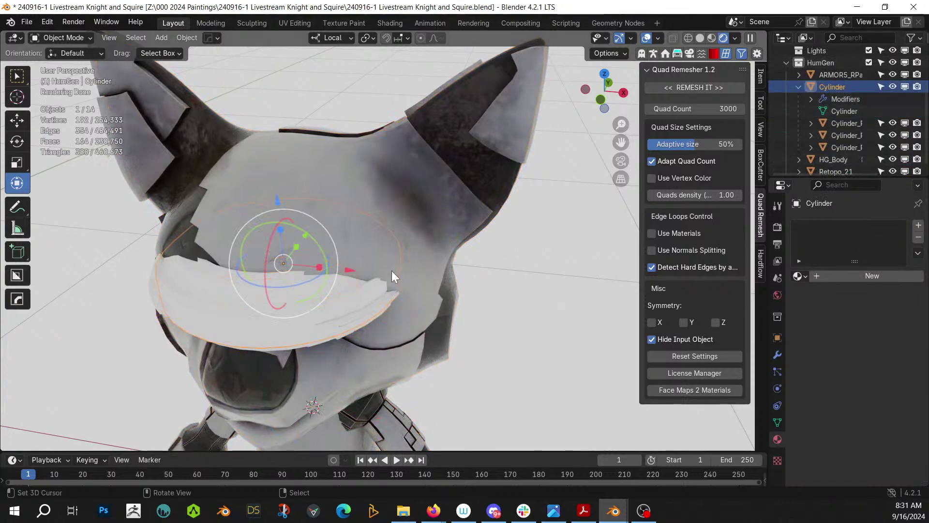
middle_drag(391, 270, 428, 233)
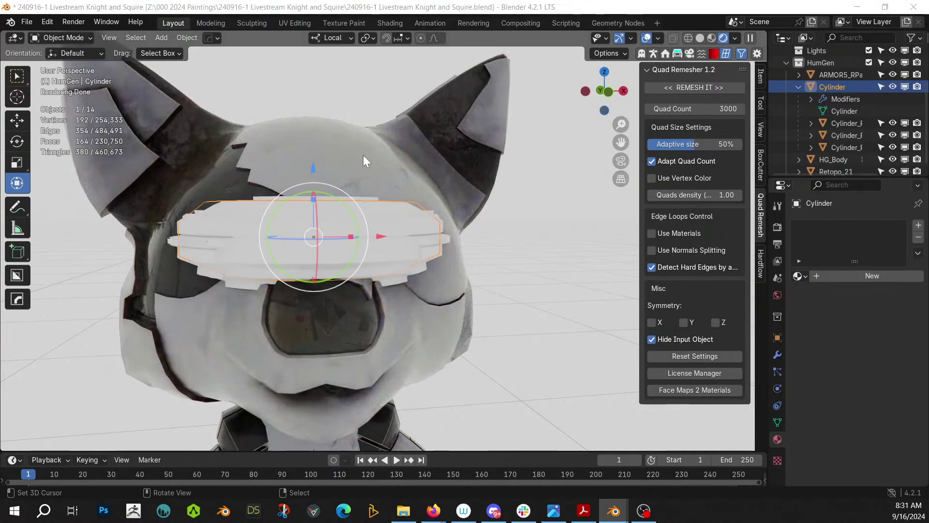
key(shift+q)
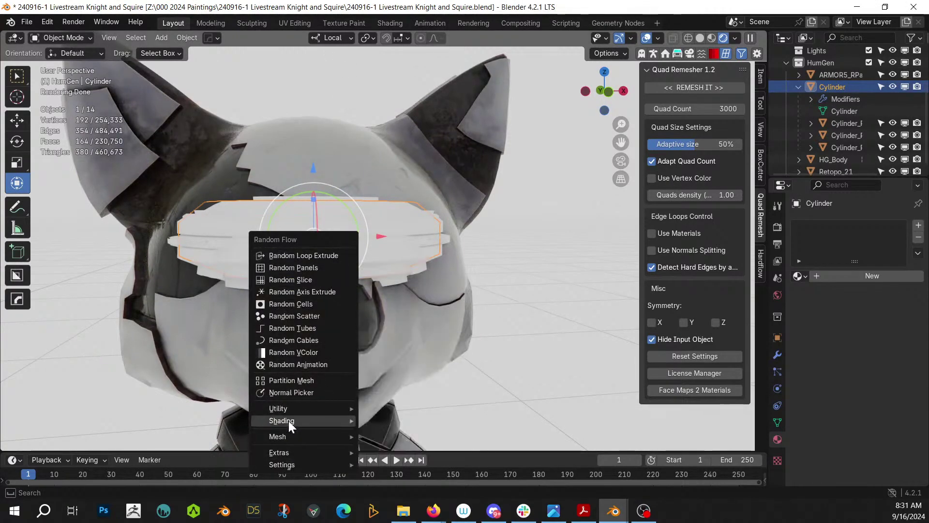
mouse_move(288, 421)
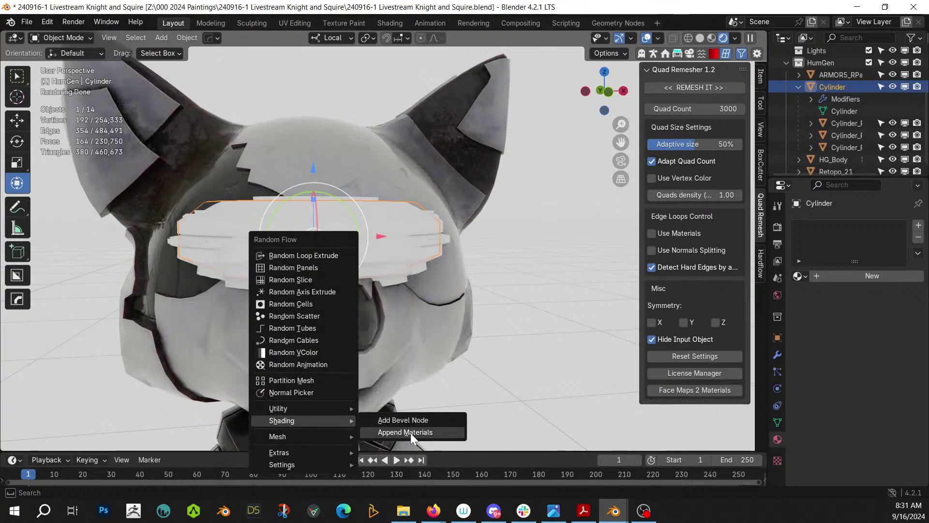
click(411, 433)
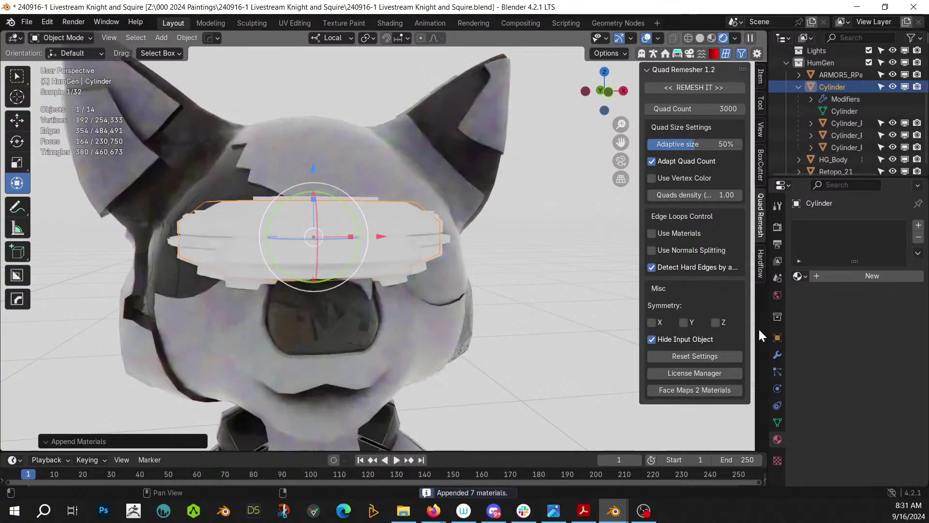
click(799, 276)
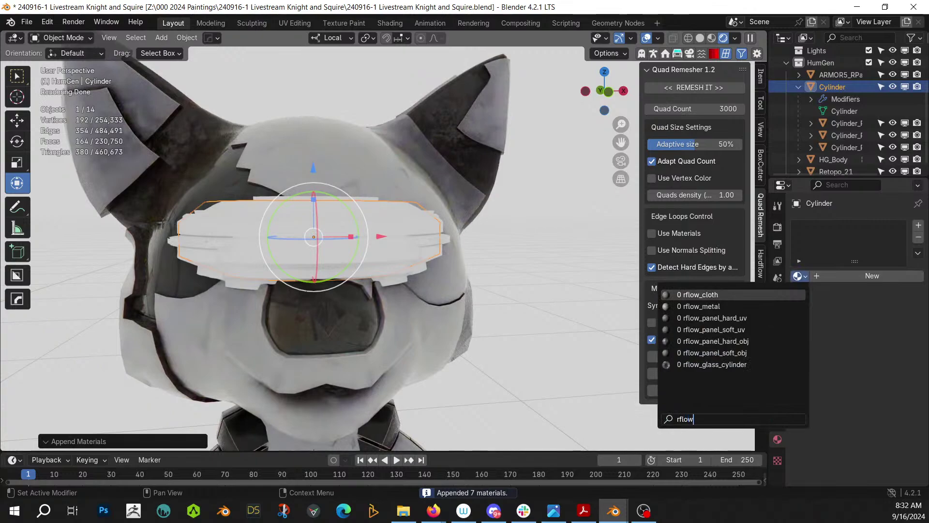
click(726, 365)
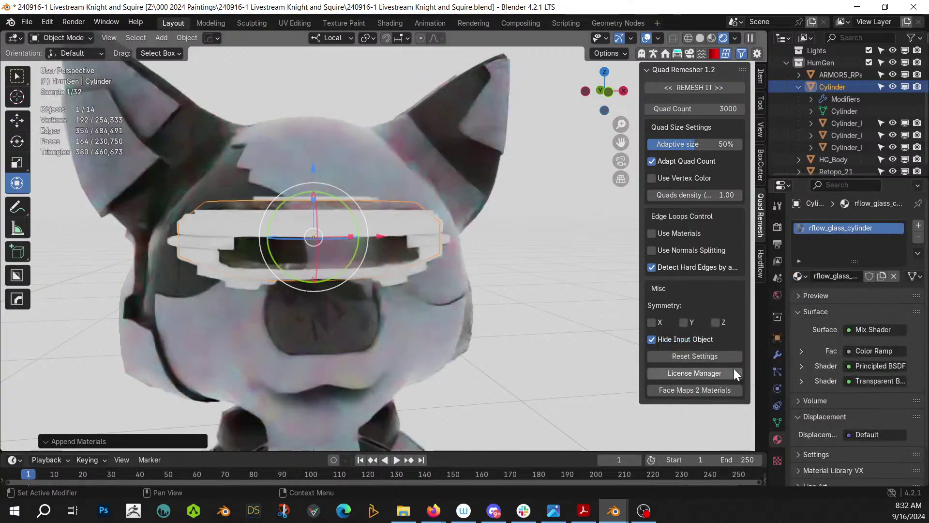
Assign the existing Black Armor material to the visor's first extruded frame piece, Cylinder_RLExtr
click(464, 310)
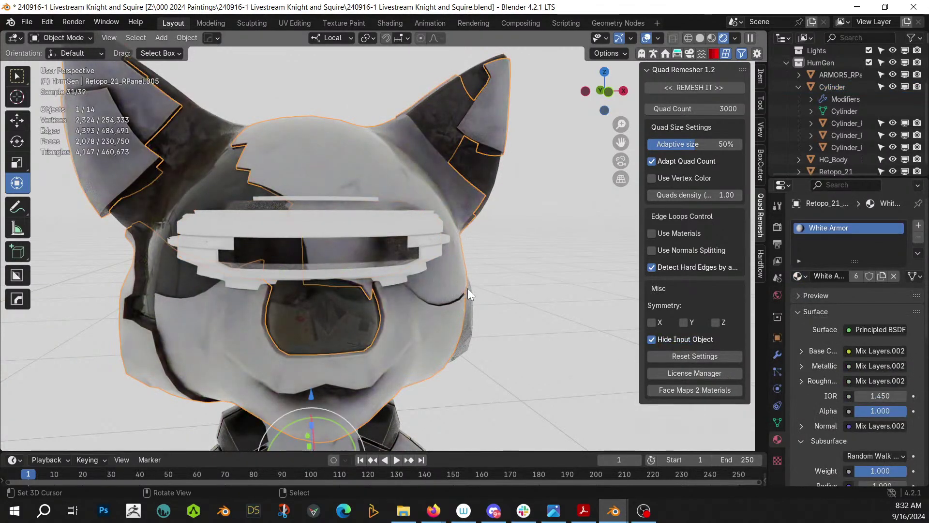
mouse_move(467, 288)
middle_down()
mouse_move(374, 289)
mouse_move(473, 302)
middle_up()
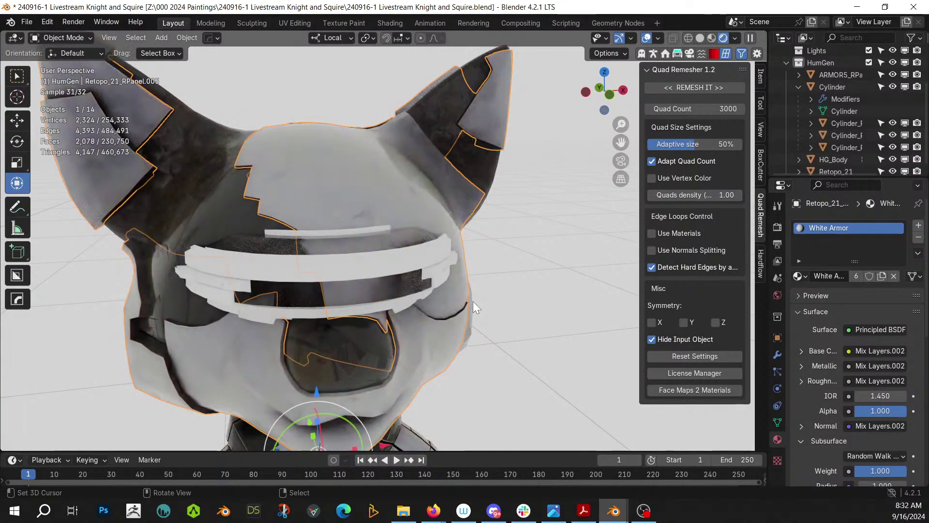
scroll(333, 229, up, 2)
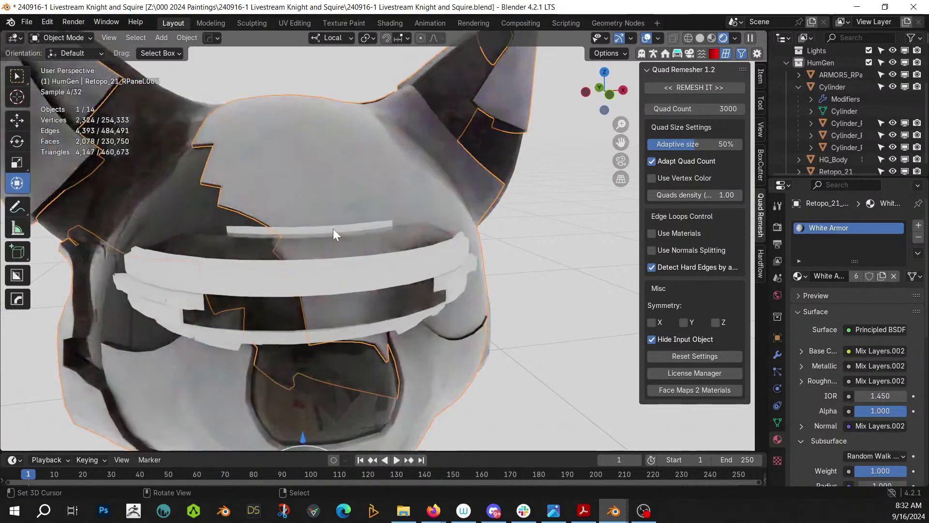
click(322, 229)
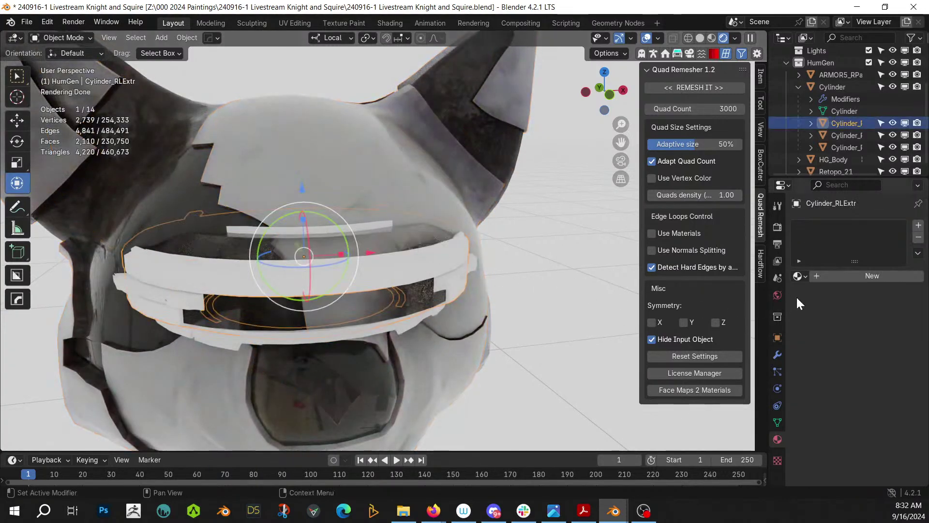
click(800, 276)
text(black)
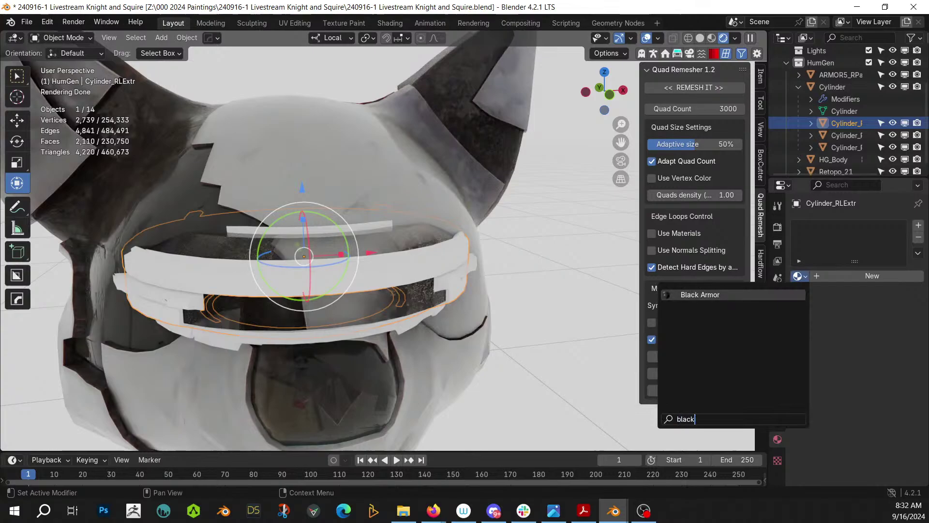
key(Return)
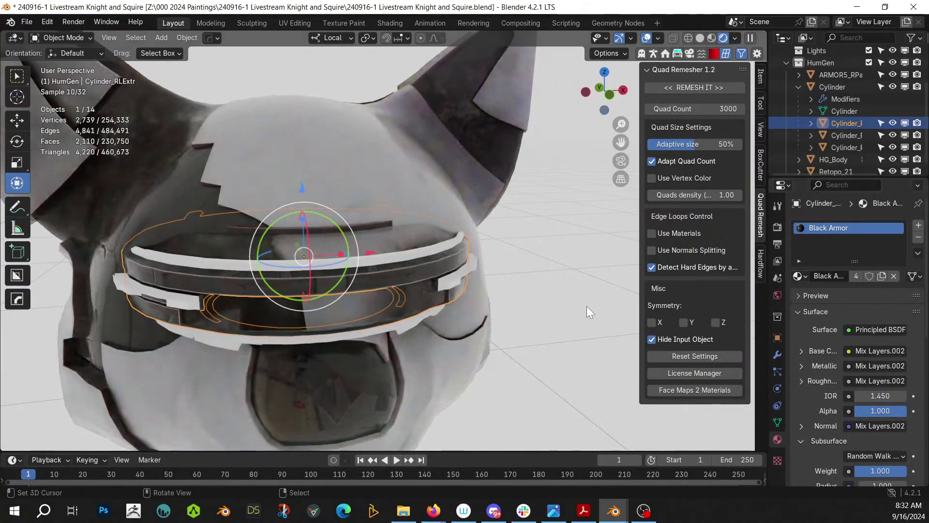
click(520, 304)
middle_drag(520, 304, 504, 295)
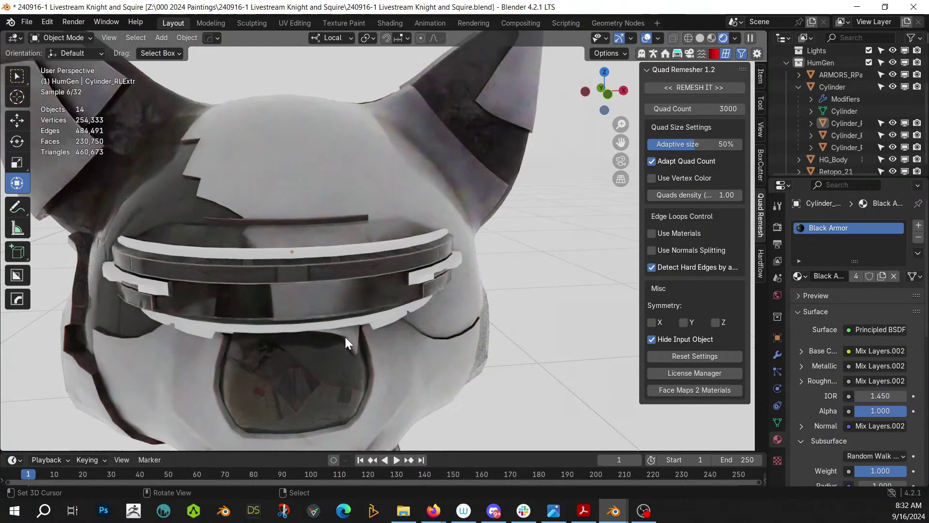
Try to apply the Dirty Worn Orange Paint material to the visor's second extruded trim and undo the attempts
click(187, 331)
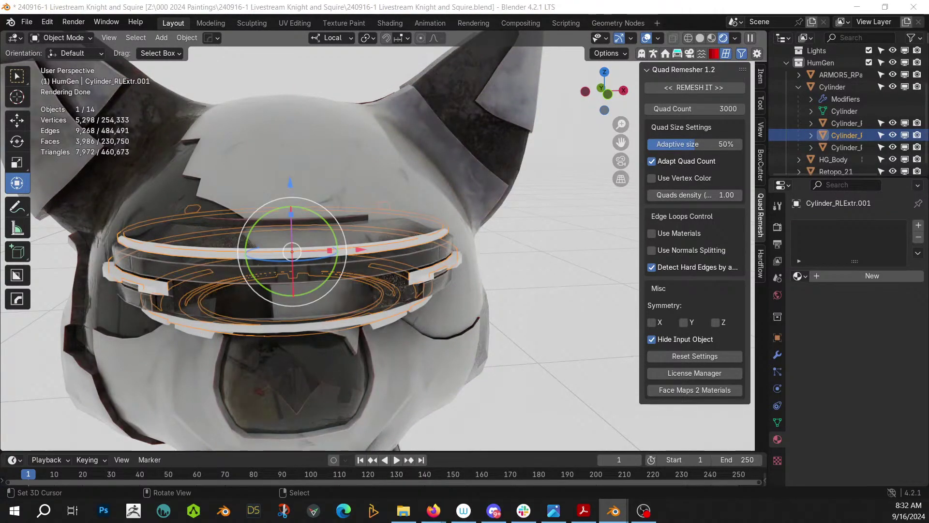
mouse_move(860, 171)
mouse_down()
mouse_move(353, 245)
mouse_move(335, 240)
mouse_up()
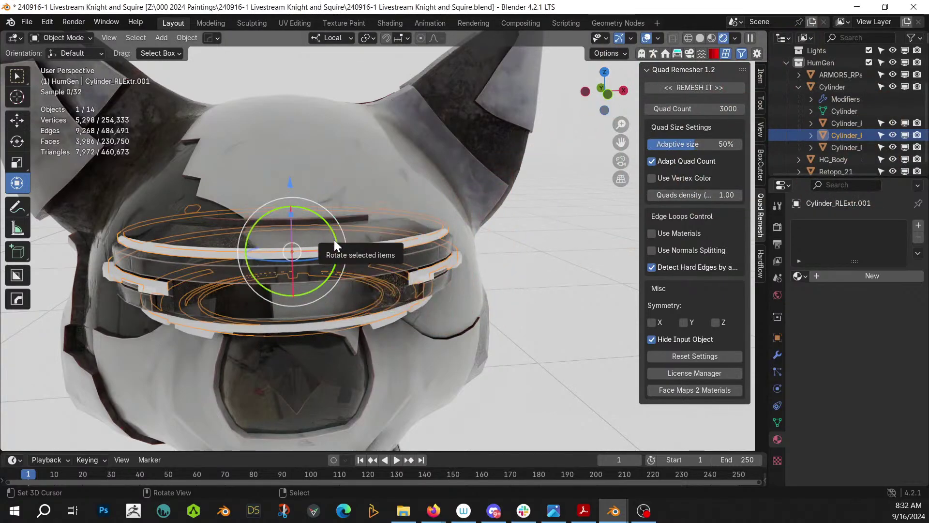
click(541, 328)
click(238, 280)
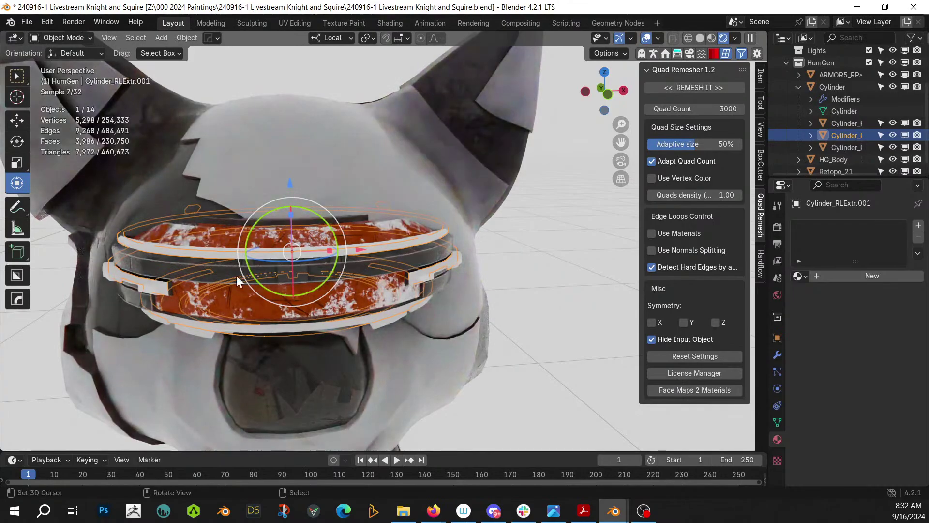
click(866, 275)
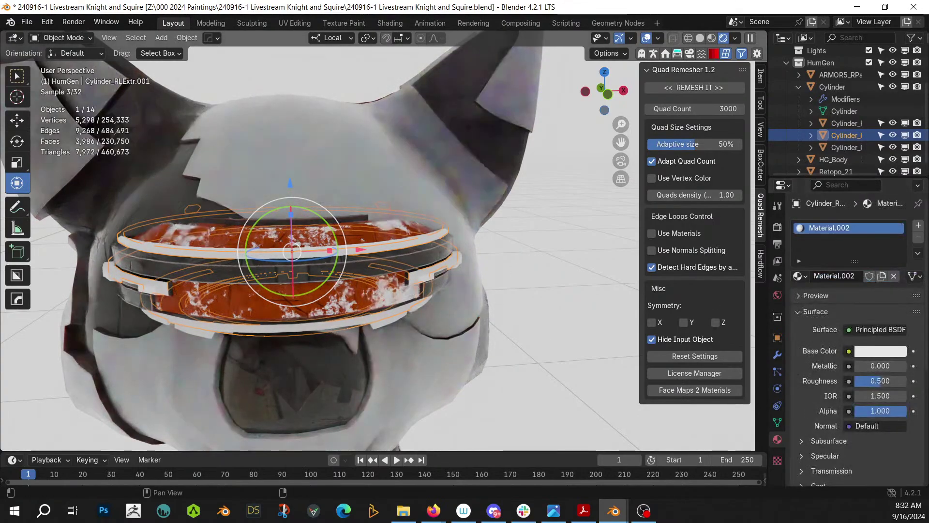
click(797, 275)
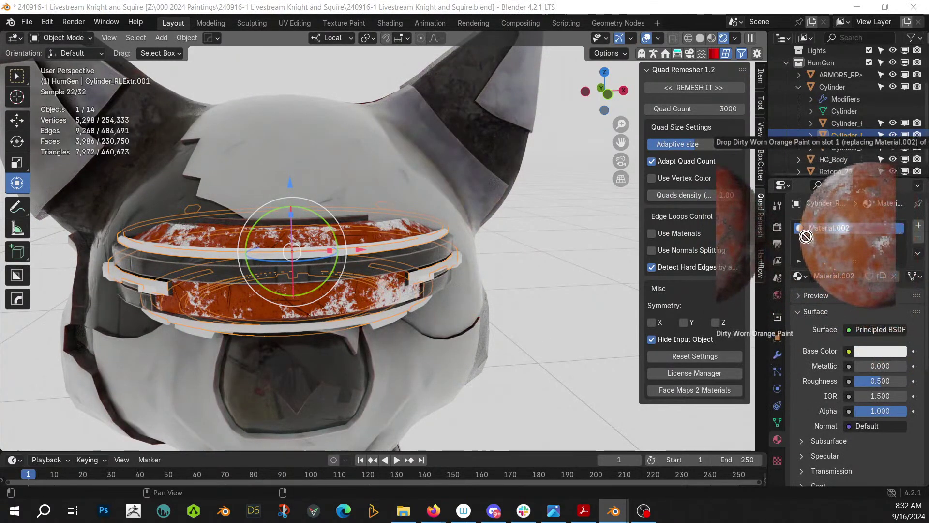
click(806, 240)
click(533, 300)
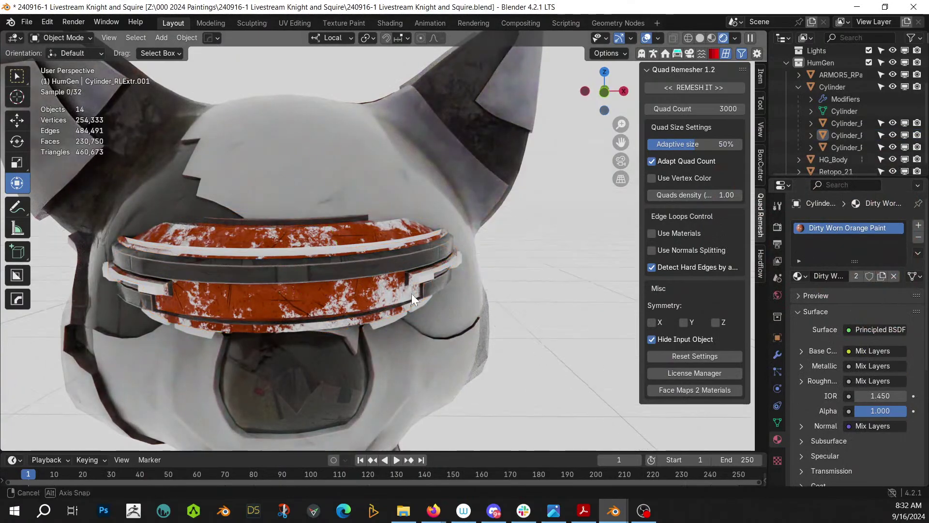
middle_drag(412, 293, 369, 283)
click(294, 284)
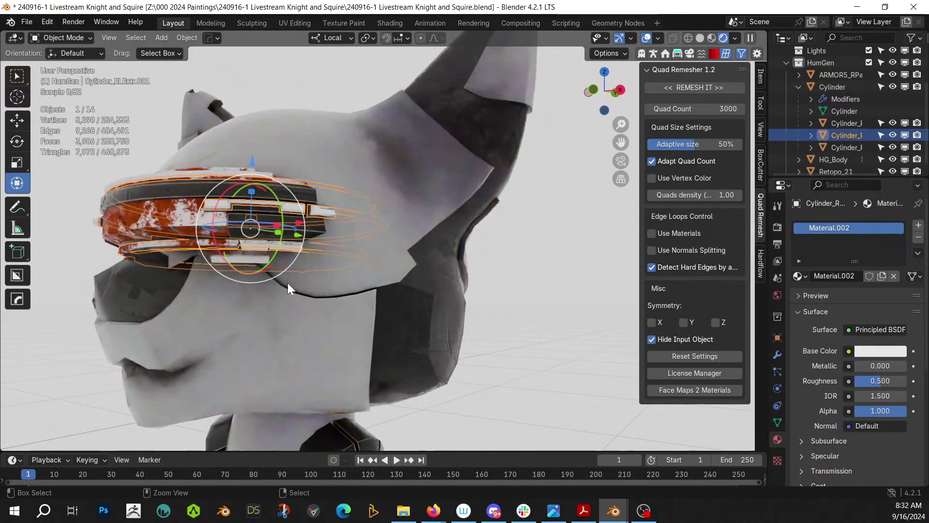
key(ctrl+z)
key(ctrl+z)
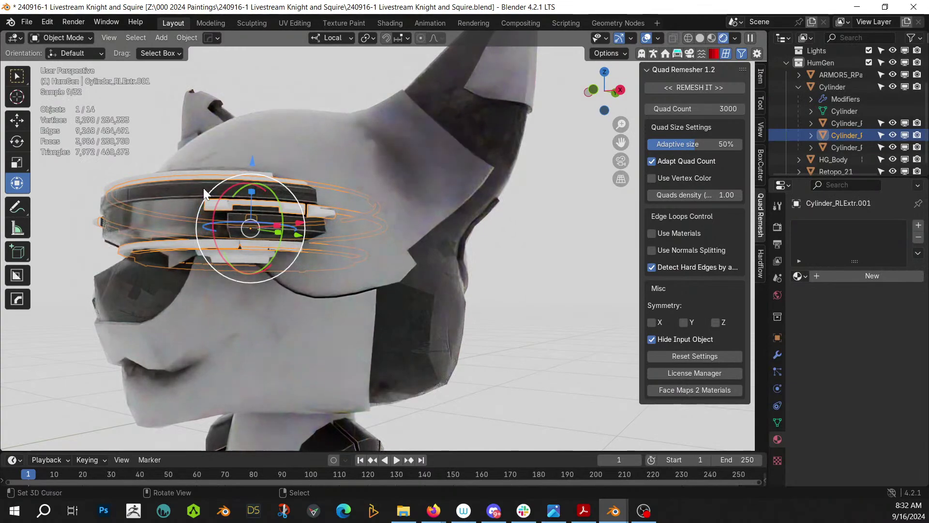
Apply the Dirty Worn Orange Paint material to only the visor's second extruded trim, Cylinder_RLExtr.001
click(197, 242)
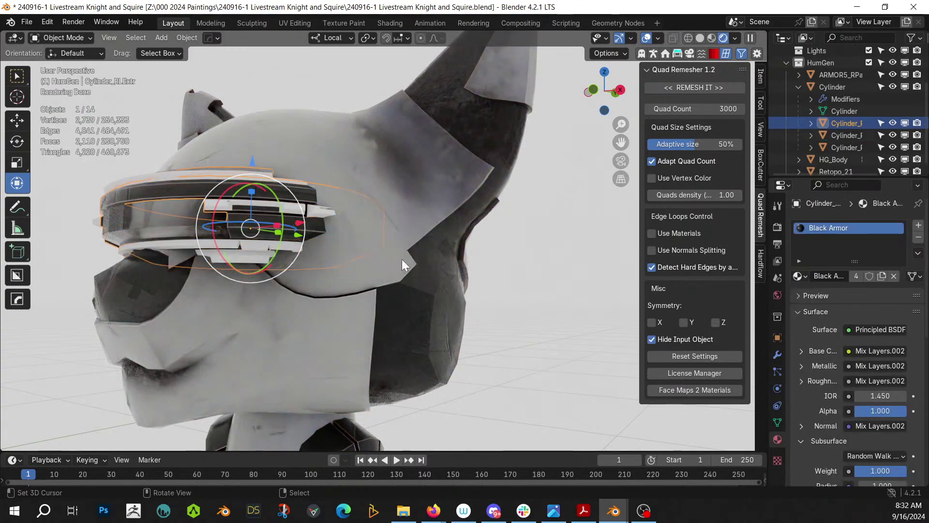
click(324, 213)
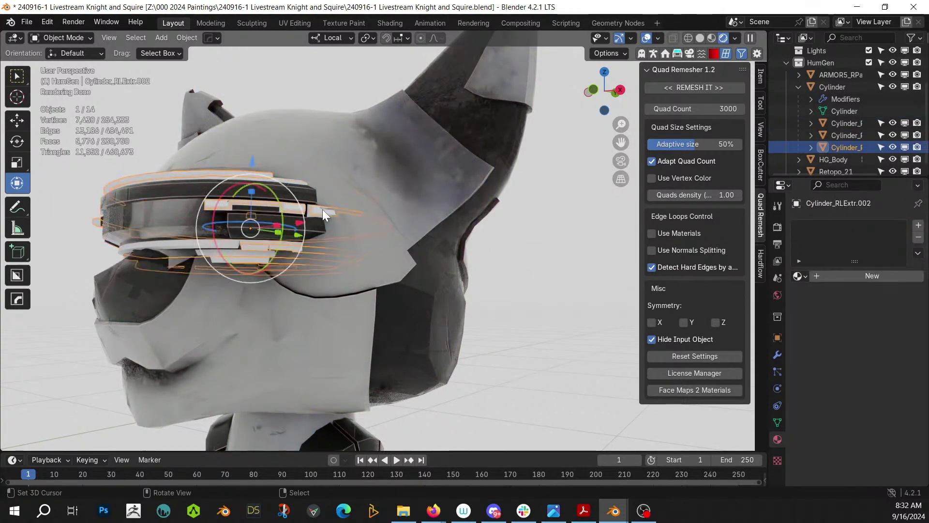
scroll(359, 207, up, 4)
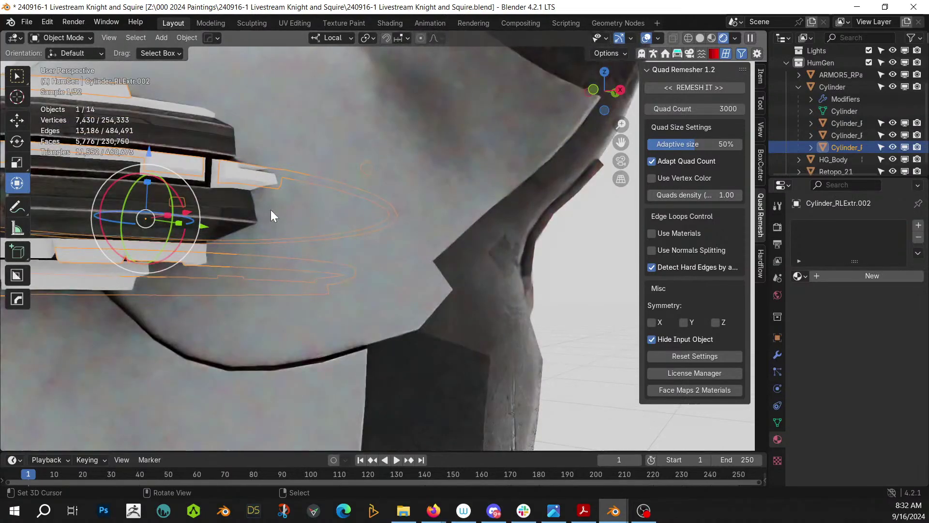
click(215, 181)
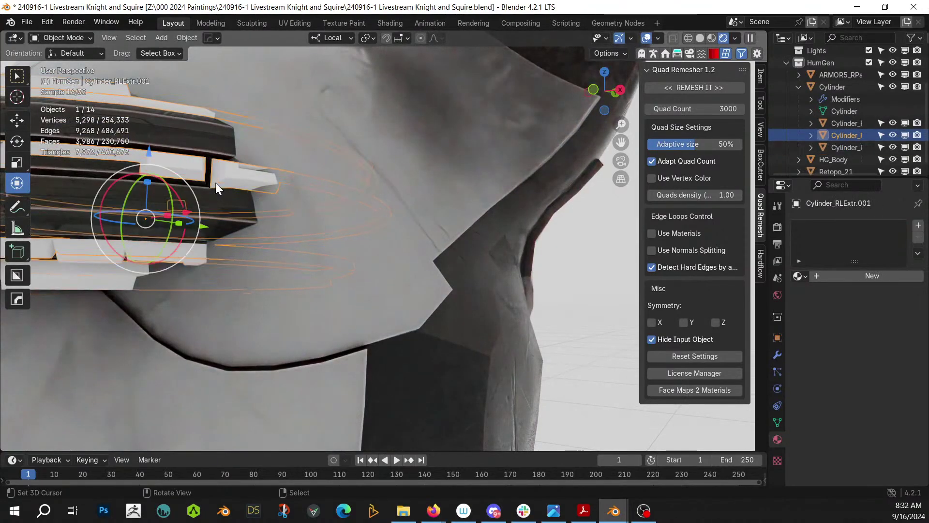
click(816, 276)
mouse_move(926, 1)
mouse_down()
mouse_move(915, 180)
mouse_move(866, 258)
mouse_move(830, 242)
mouse_up()
middle_drag(232, 226, 339, 239)
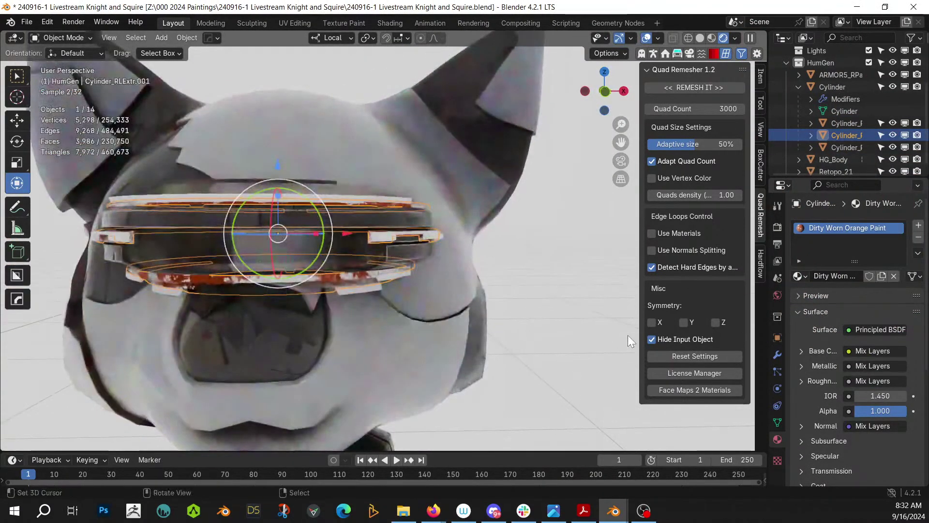
click(541, 312)
scroll(522, 303, down, 3)
middle_drag(495, 291, 508, 283)
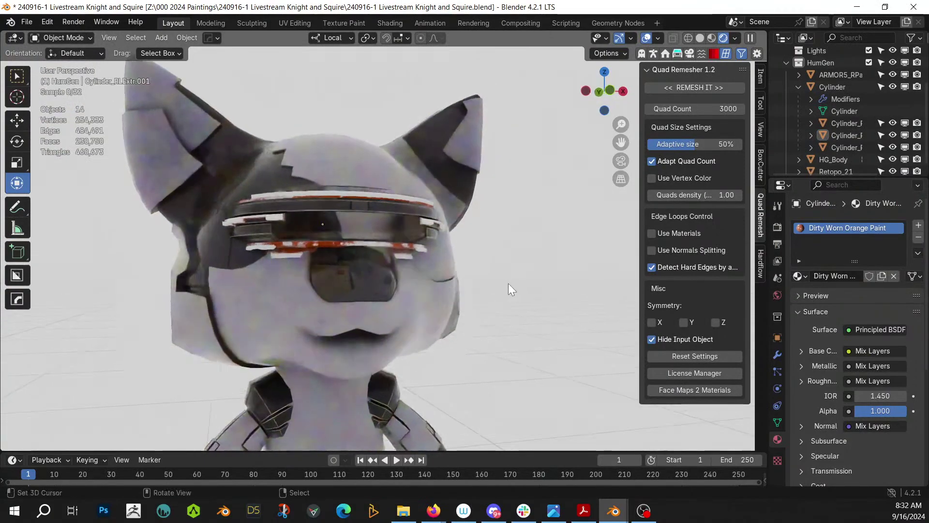
scroll(509, 283, up, 3)
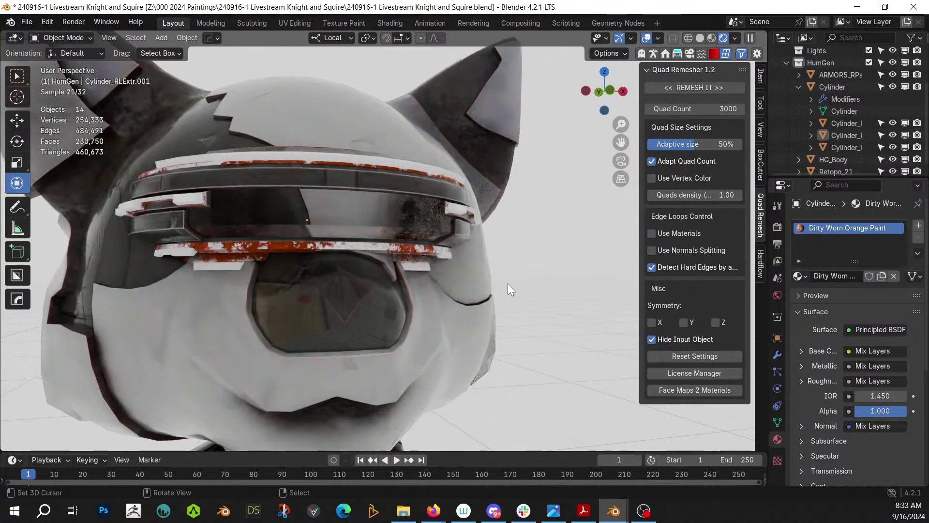
Link the Dirty Worn Orange Paint material from the visor's second extruded trim to the outermost trim, Cylinder_RLExtr.002
click(214, 265)
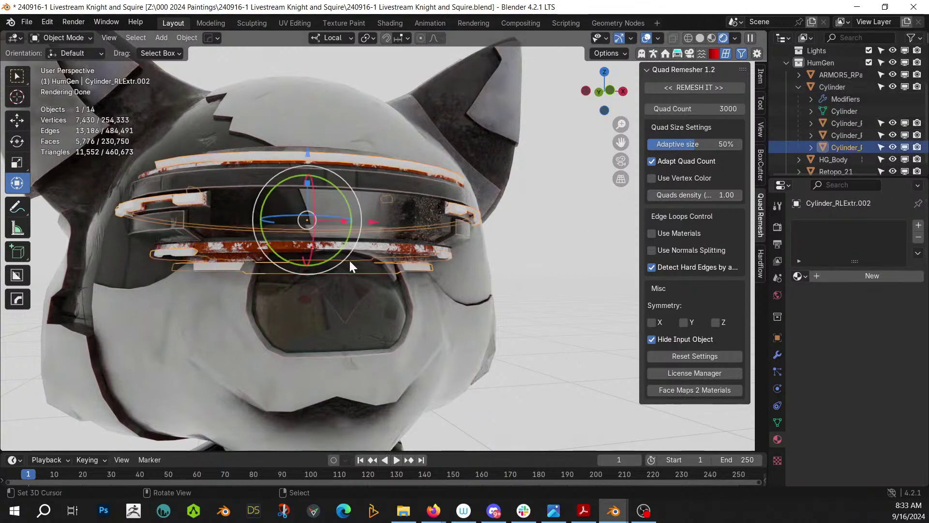
shift+click(247, 164)
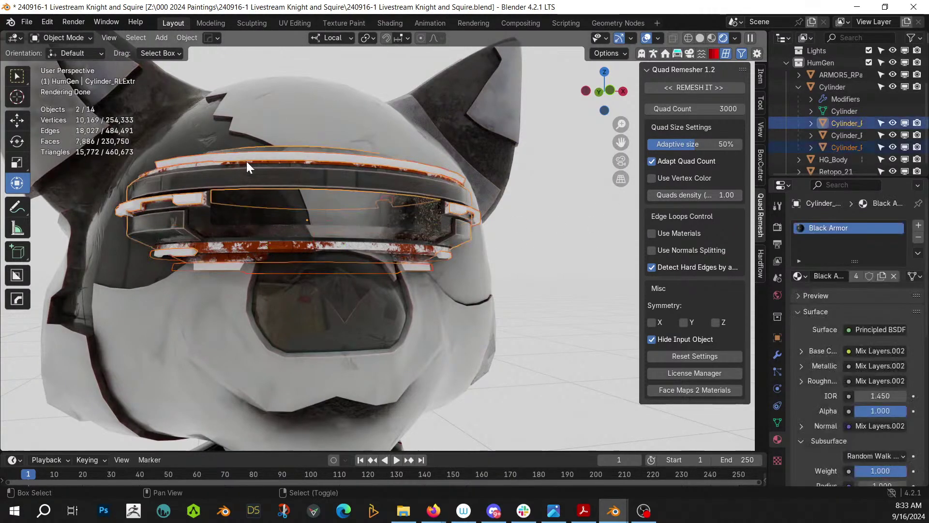
shift+click(245, 160)
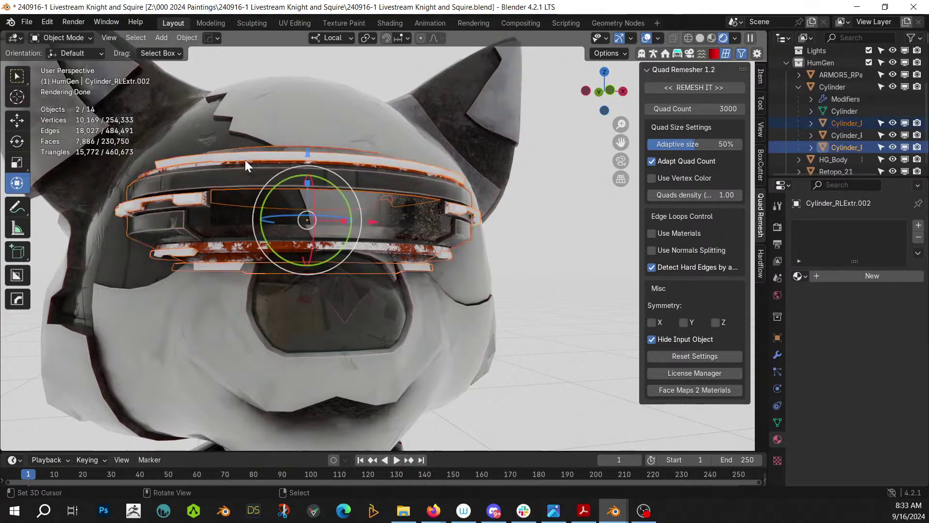
click(253, 157)
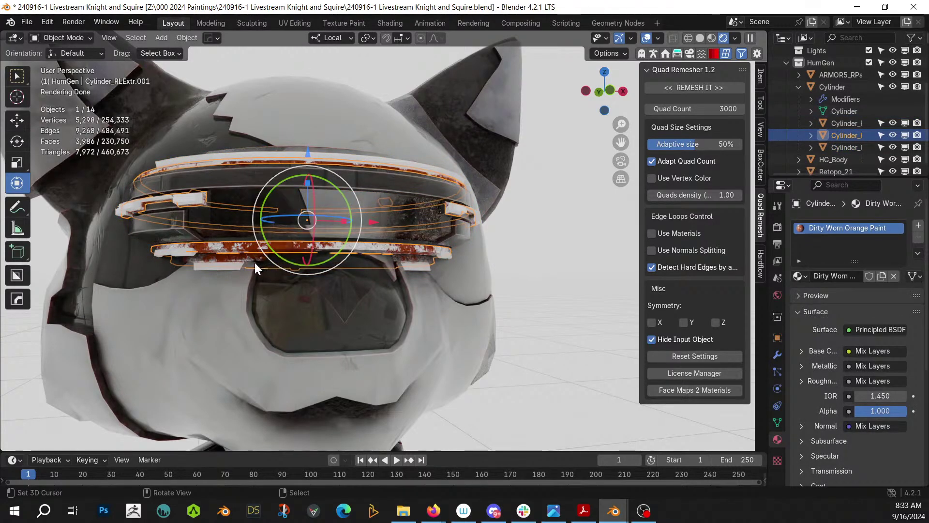
scroll(228, 269, up, 3)
click(77, 293)
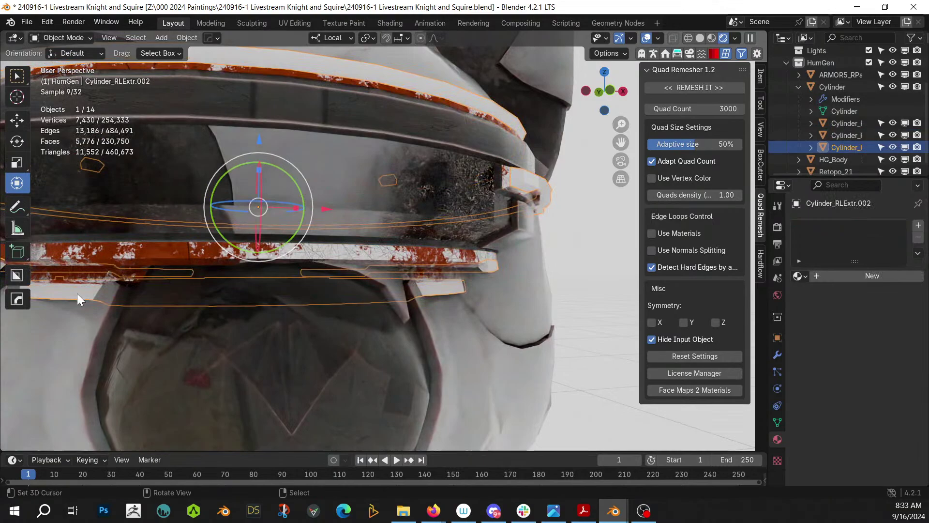
shift+click(100, 257)
key(ctrl+l)
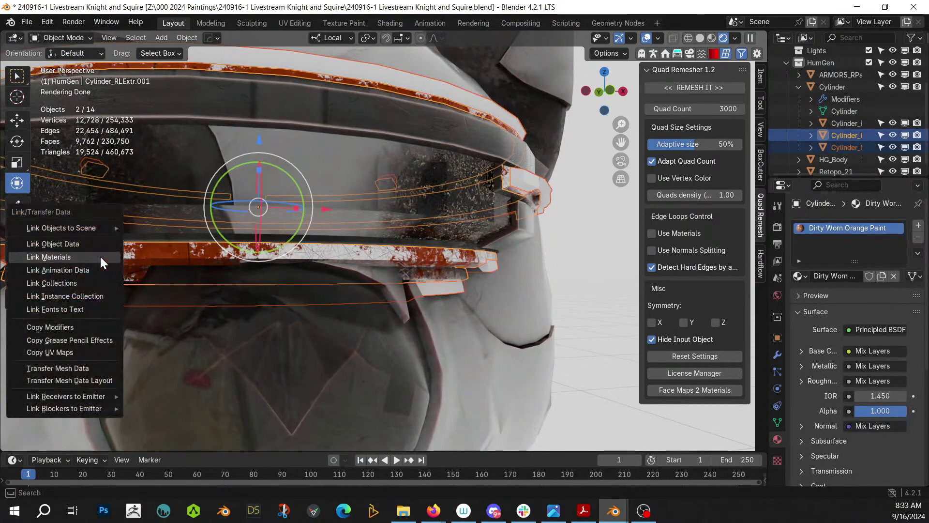
click(101, 257)
Check the finished visor on the whole character and save the Blender file
scroll(522, 311, down, 5)
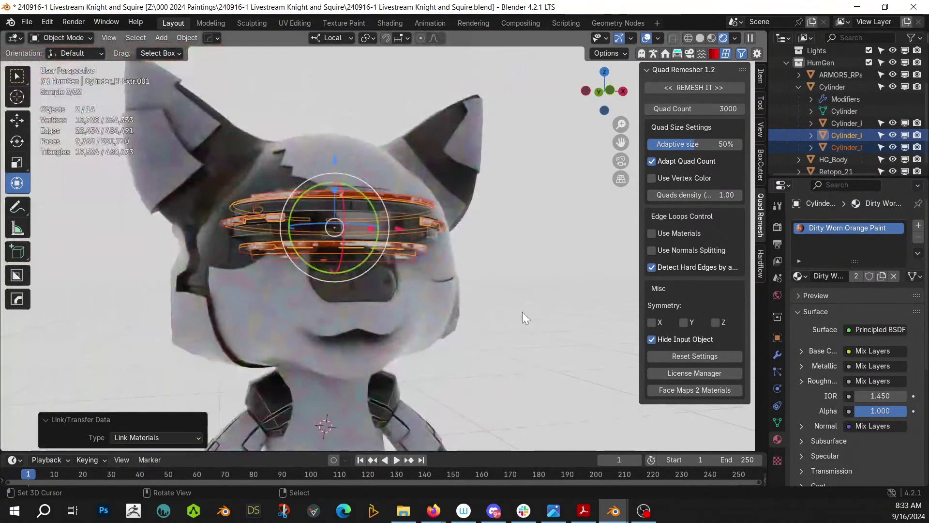
middle_drag(522, 312, 498, 321)
scroll(417, 340, down, 4)
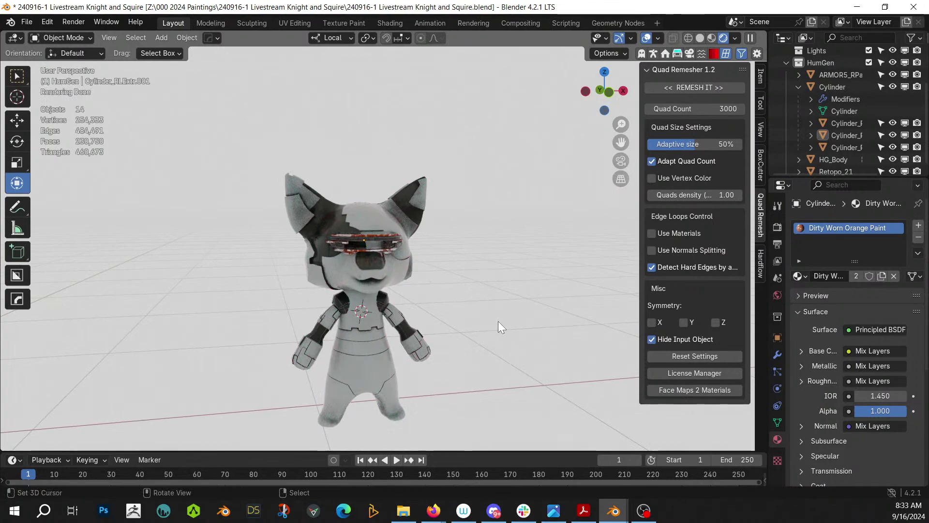
key(ctrl+s)
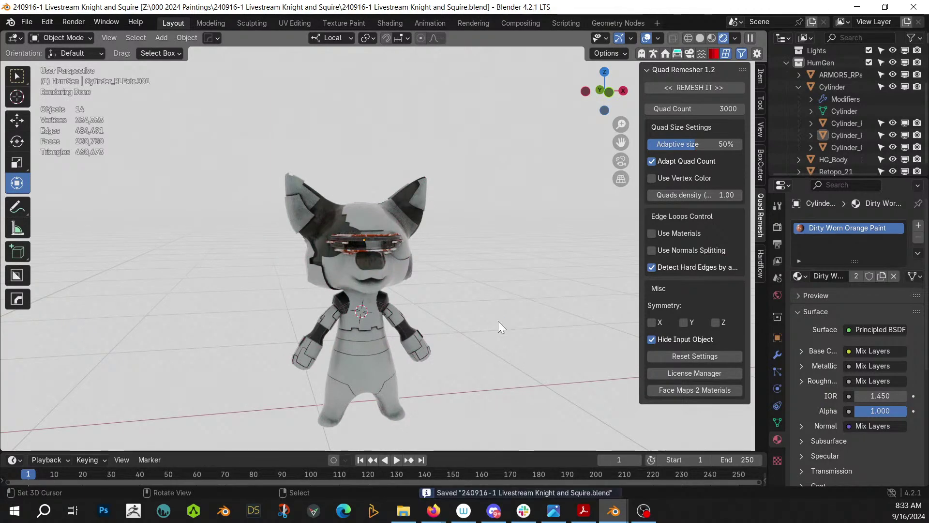
Place the GT_SG_Greeble 7 asset behind the character and switch the viewport to solid shading
middle_drag(578, 333, 432, 285)
scroll(432, 286, up, 3)
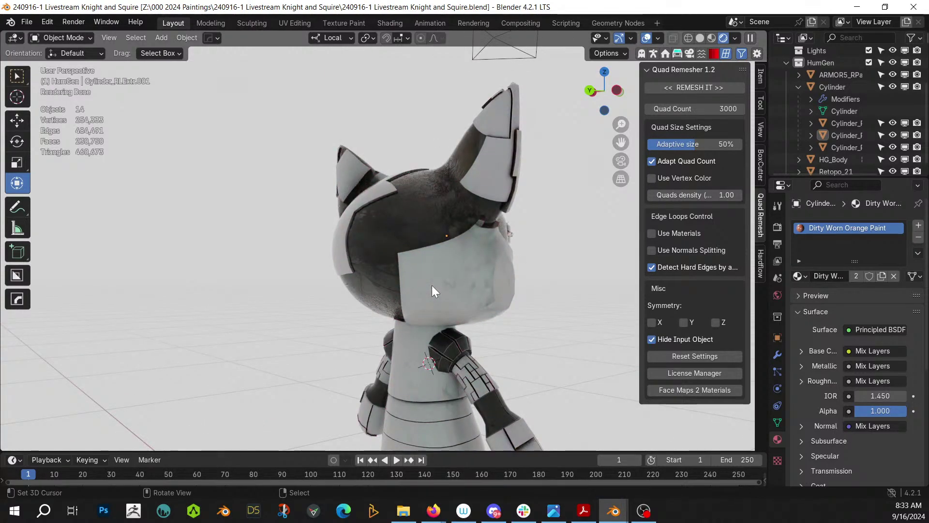
middle_drag(432, 285, 343, 57)
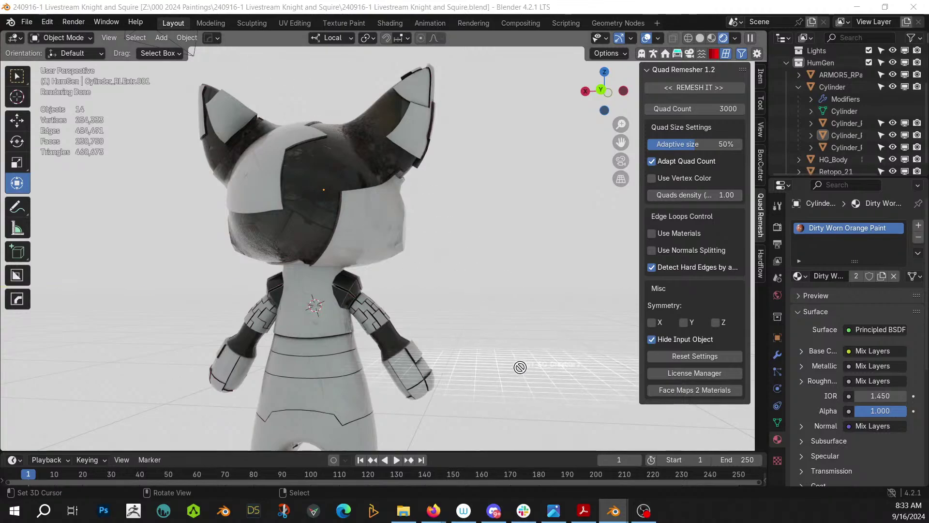
click(520, 367)
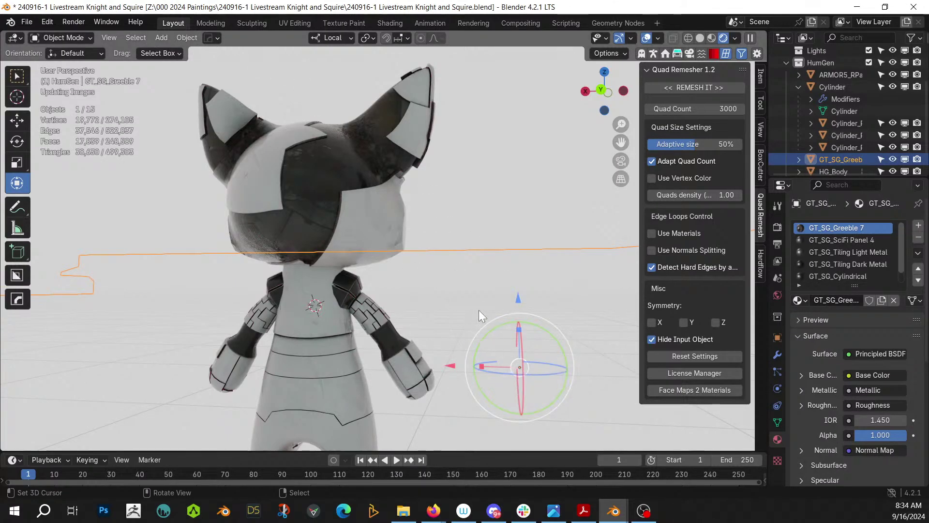
key(z)
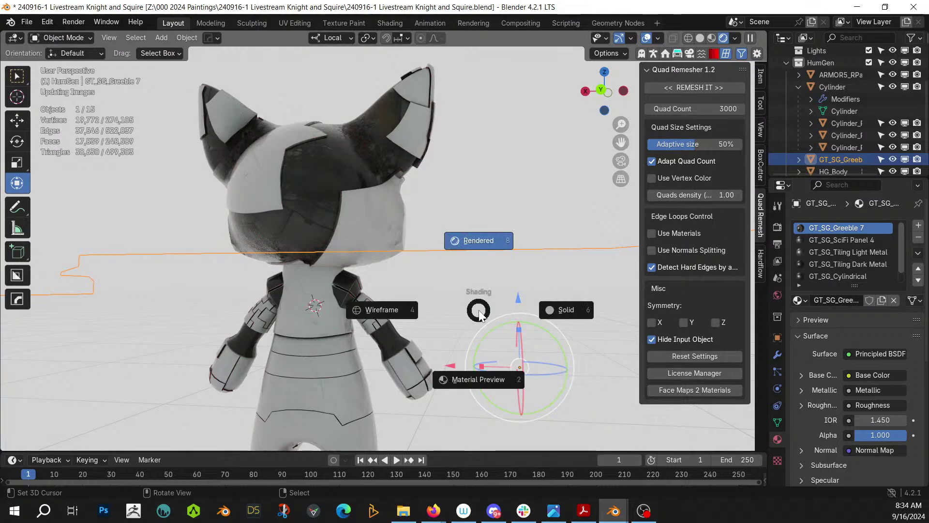
key(6)
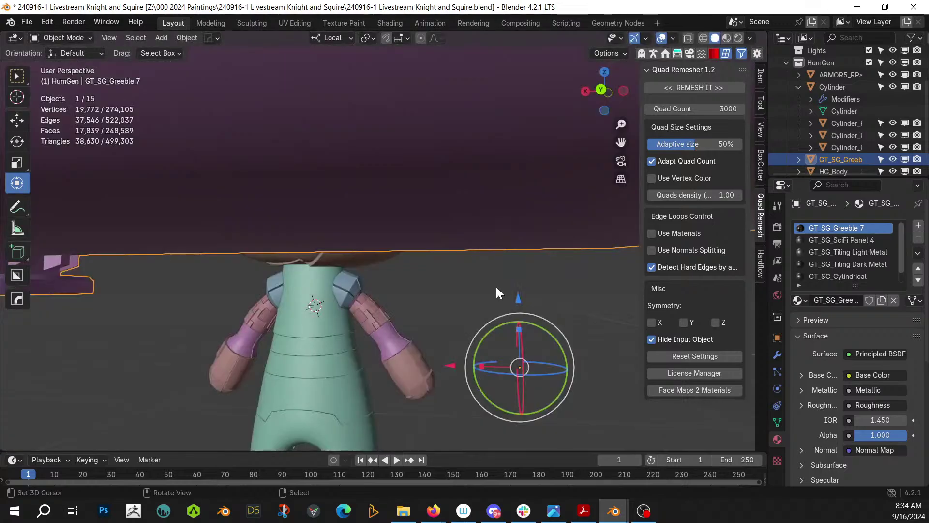
Scale the greeble down uniformly by 0.053 and again by 0.384 to suit the character's back
key(KP_Decimal)
key(KP_7)
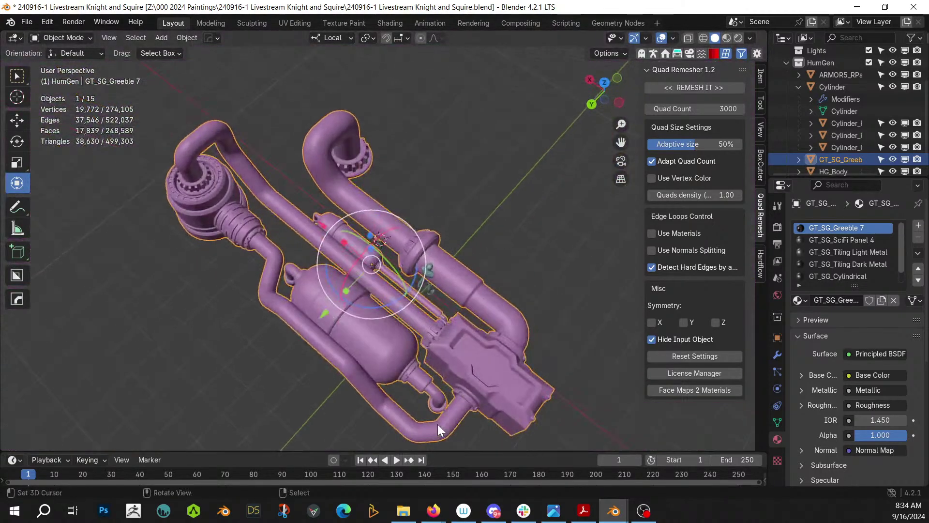
key(s)
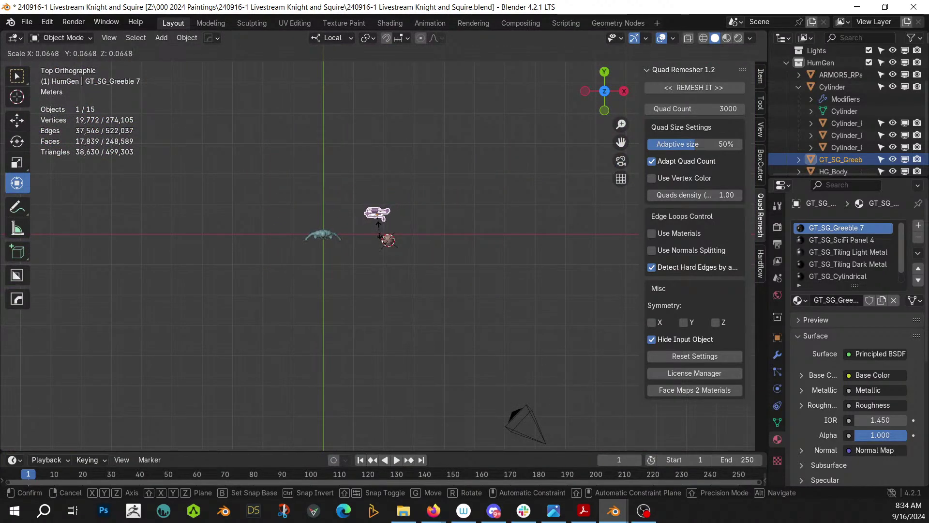
click(373, 226)
key(KP_Decimal)
scroll(374, 227, down, 6)
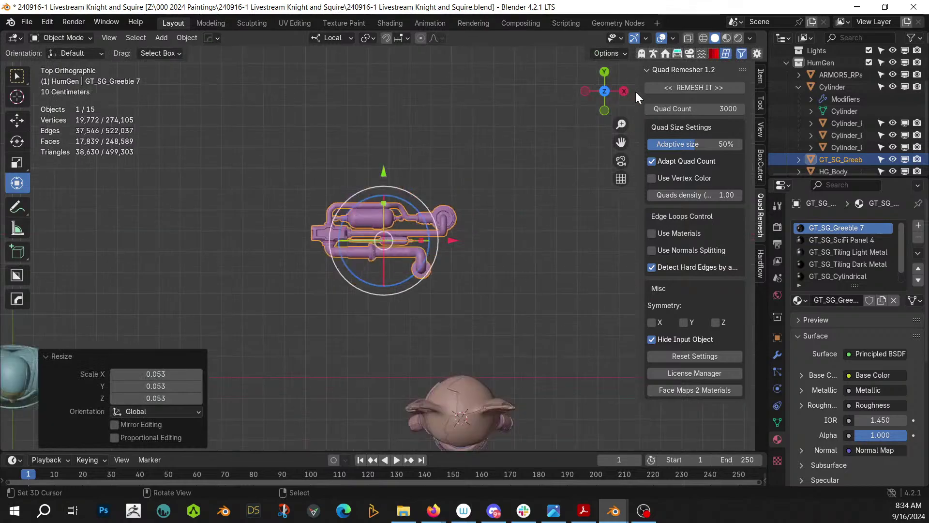
middle_drag(440, 271, 587, 211)
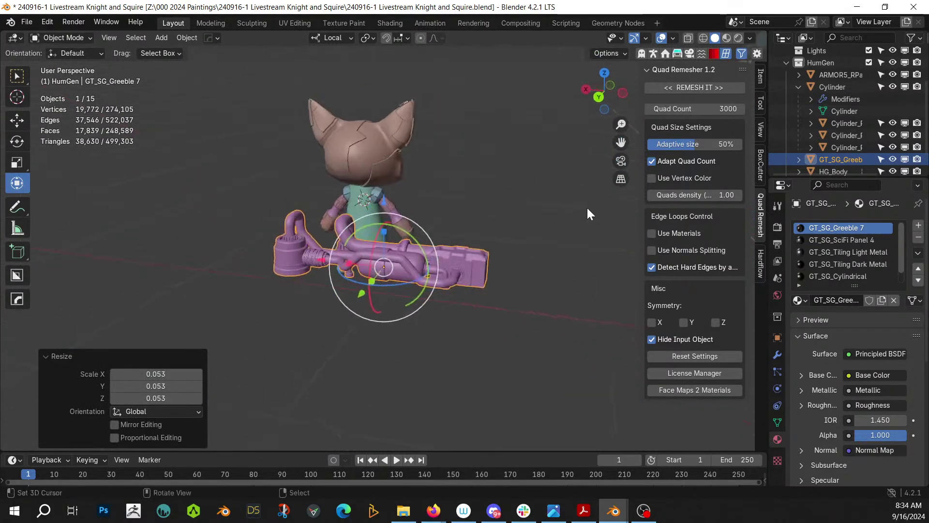
key(s)
click(427, 267)
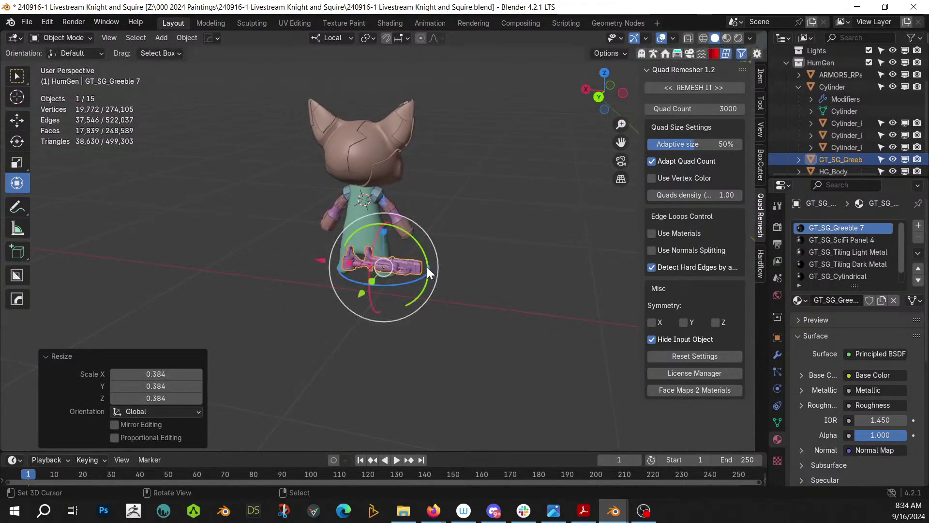
Rotate the greeble 90° around its local Y axis, 90° around local X, and -180° around local X
text(ry90)
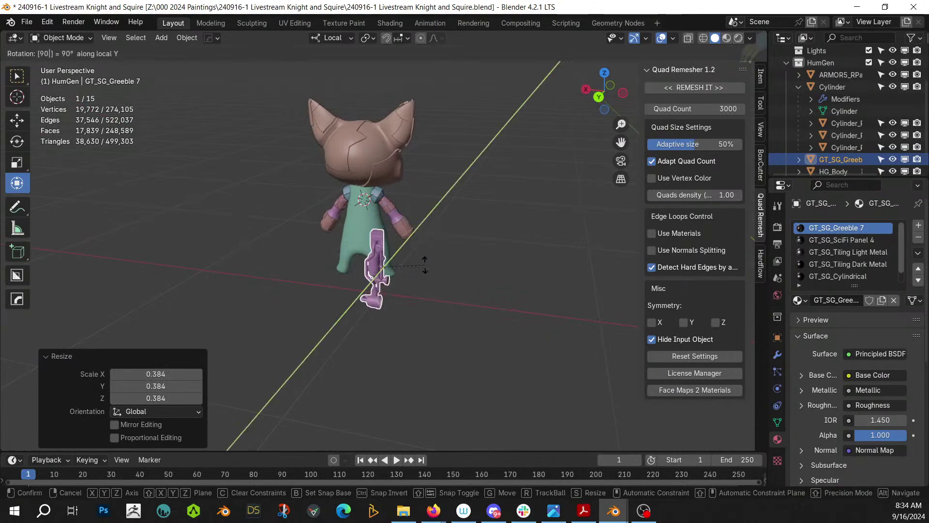
key(Return)
text(rx)
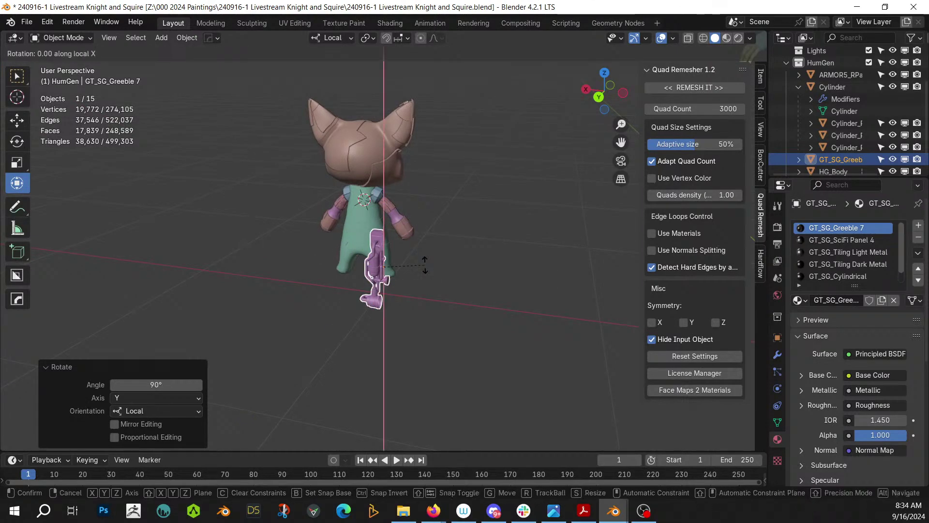
text(90)
key(Return)
text(rx)
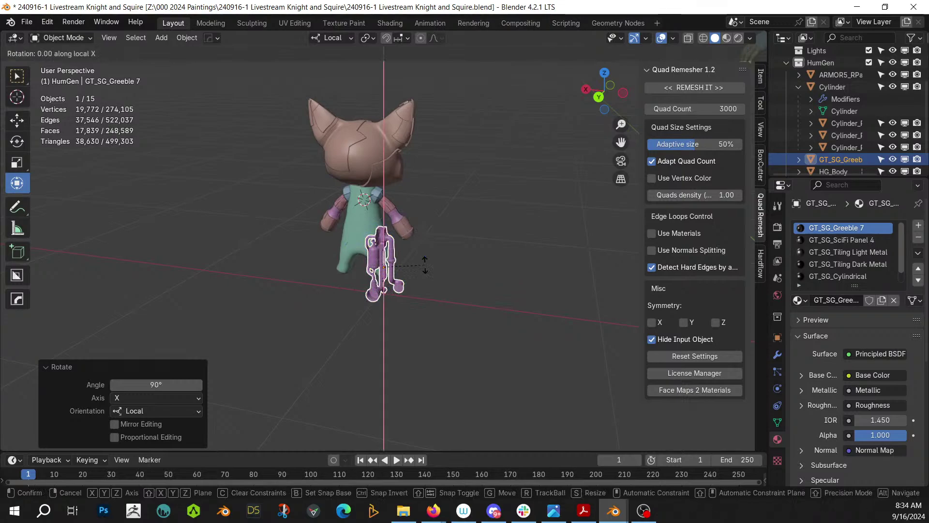
text(-180)
key(Return)
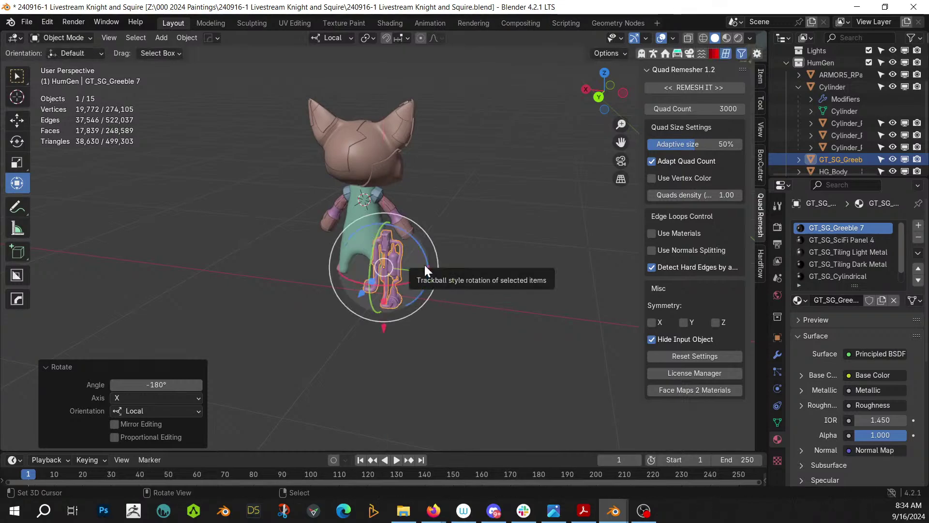
Move the greeble 0.34237 m along global X and -0.78769 m along its local Z against the character's back
key(KP_1)
key(ctrl+KP_1)
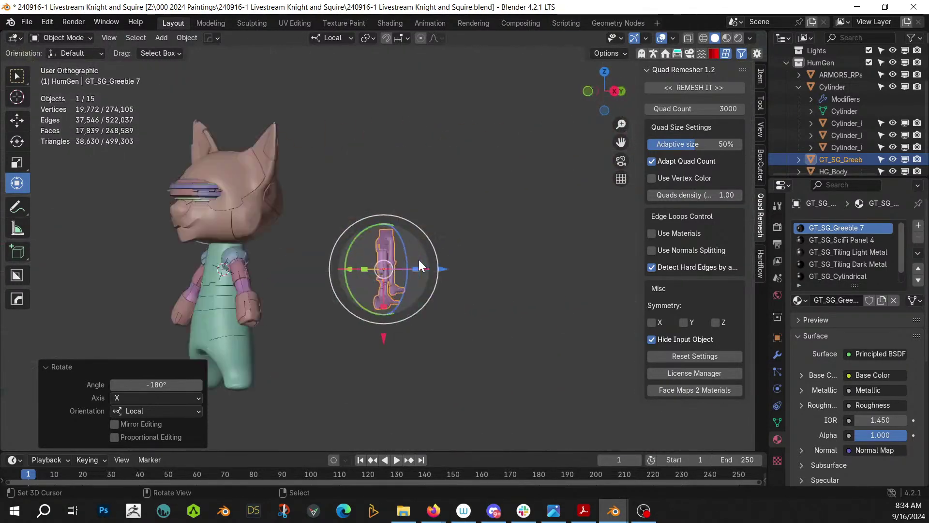
key(g)
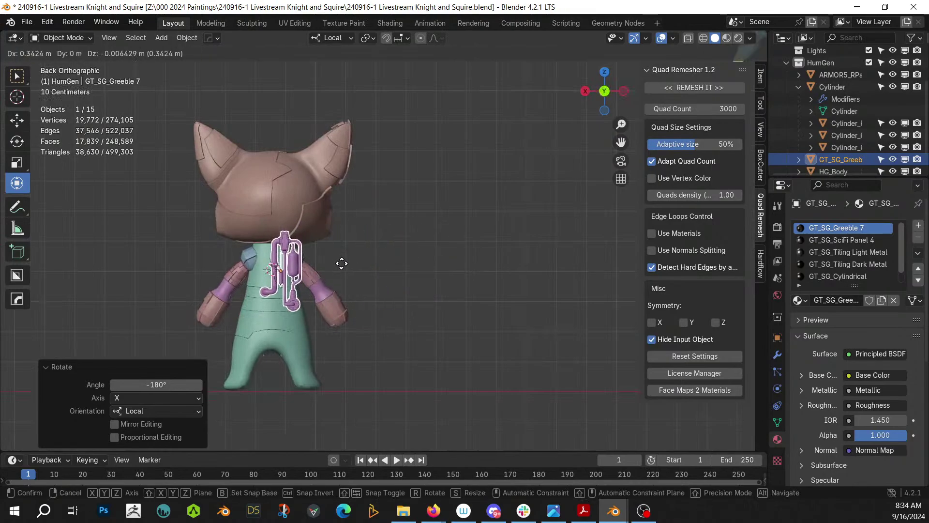
click(344, 262)
middle_drag(345, 263, 433, 301)
scroll(434, 301, down, 3)
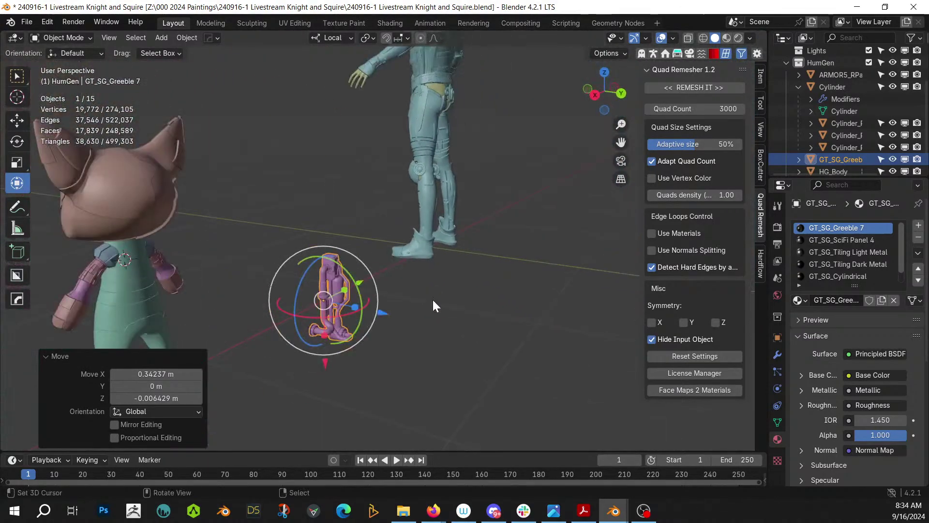
drag(380, 313, 197, 286)
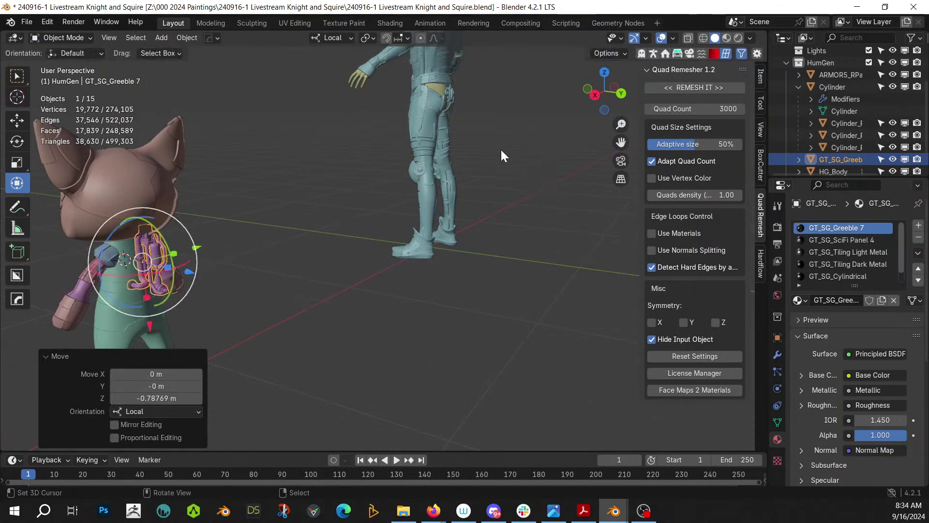
Set the transform orientation to Global and mirror the greeble along X across the torso panel with a mirror modifier
click(349, 38)
click(316, 78)
scroll(185, 345, up, 2)
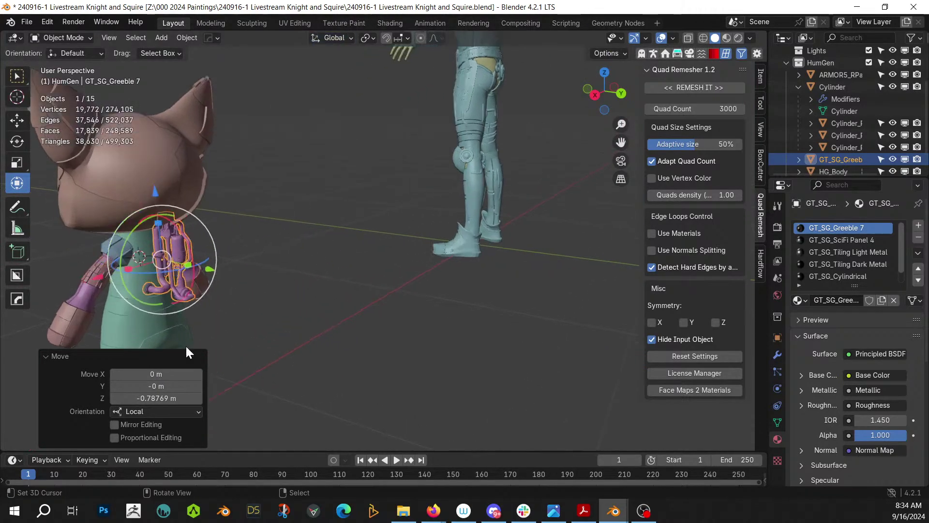
scroll(185, 345, up, 2)
middle_drag(201, 340, 111, 337)
scroll(111, 339, down, 3)
scroll(376, 274, down, 2)
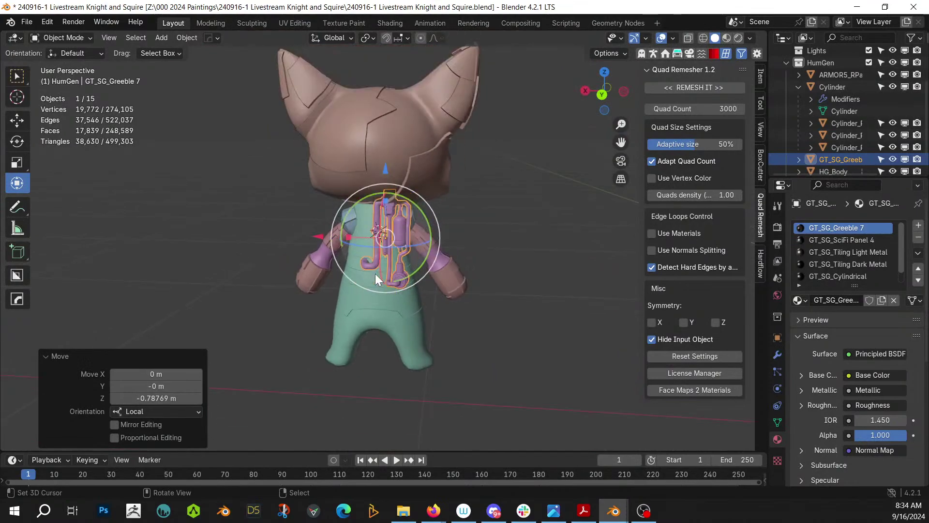
shift+middle_drag(375, 274, 374, 323)
shift+right_click(379, 352)
key(alt+x)
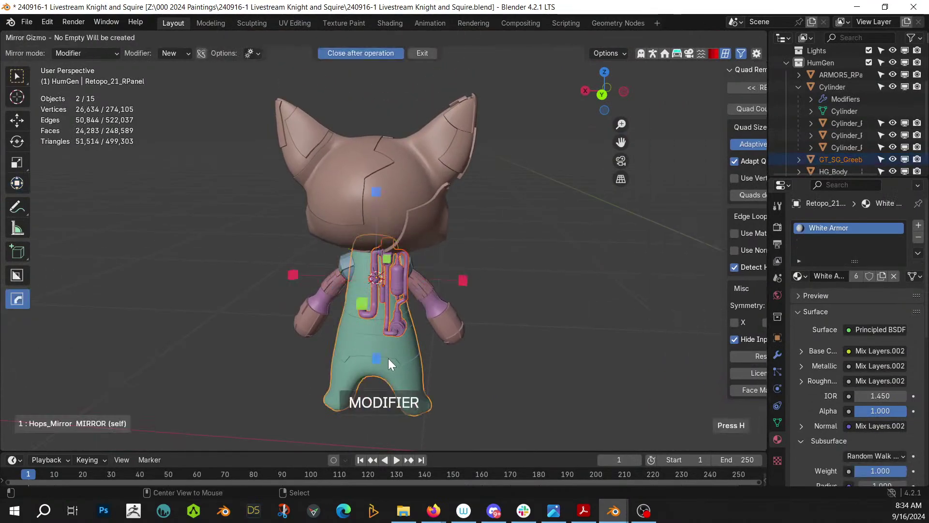
click(462, 279)
middle_drag(465, 277, 596, 252)
scroll(508, 270, up, 3)
middle_drag(506, 271, 272, 322)
Shift only the mirrored greeble 0.005966 m along global X to bring its two halves closer together
drag(299, 322, 291, 322)
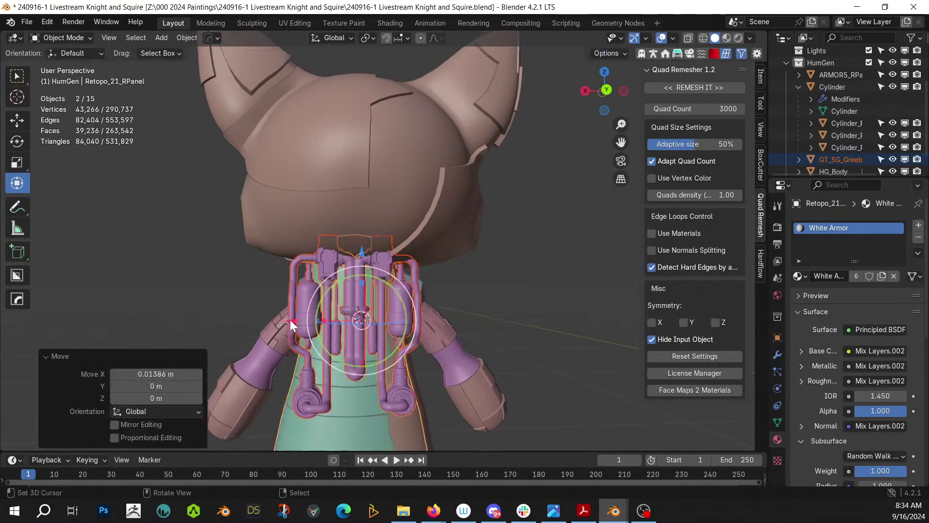
key(ctrl+z)
click(310, 260)
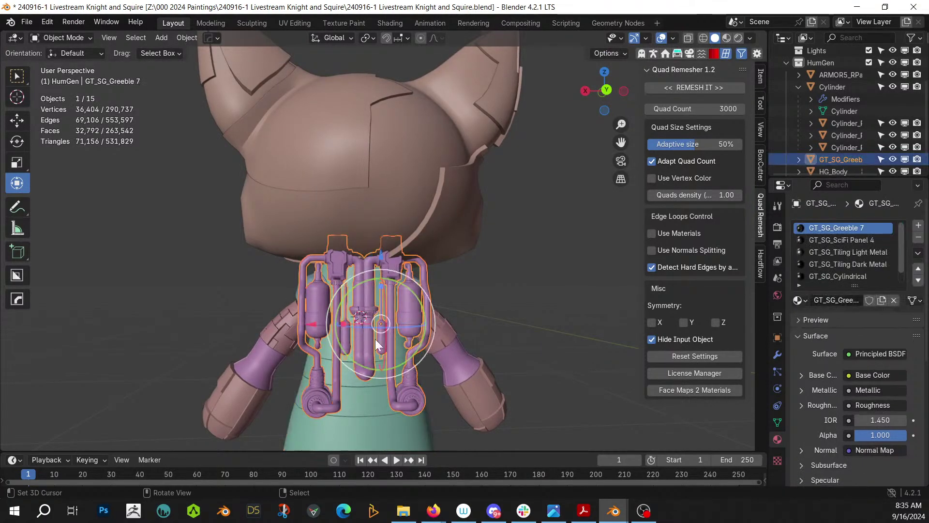
mouse_move(313, 328)
mouse_down()
mouse_move(324, 324)
mouse_move(310, 325)
mouse_up()
middle_drag(310, 325, 339, 317)
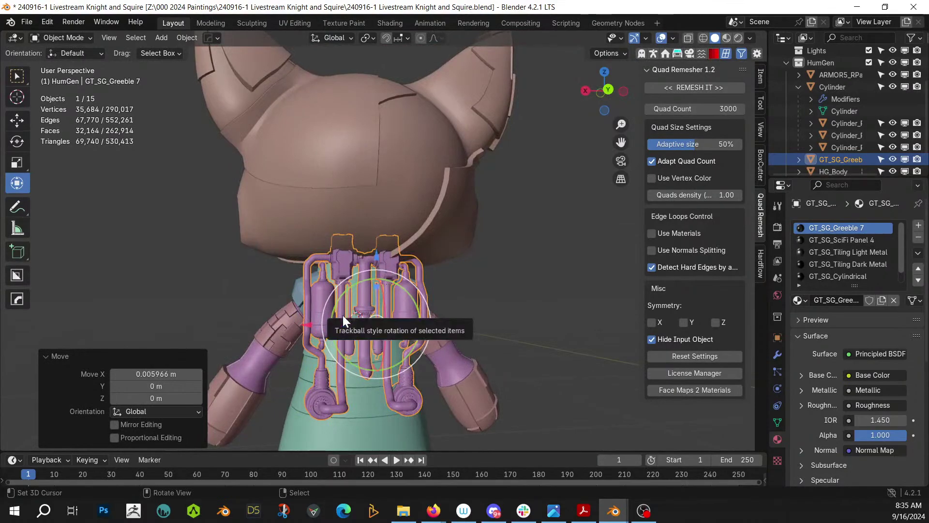
Isolate the greeble in local view and fill the open rim of its lower round fitting with a face
key(KP_Divide)
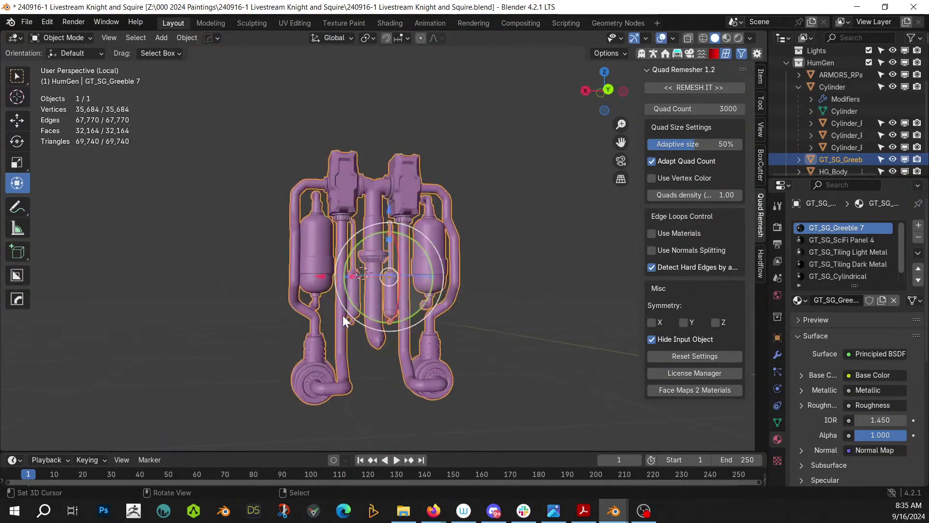
middle_drag(342, 315, 202, 315)
key(Tab)
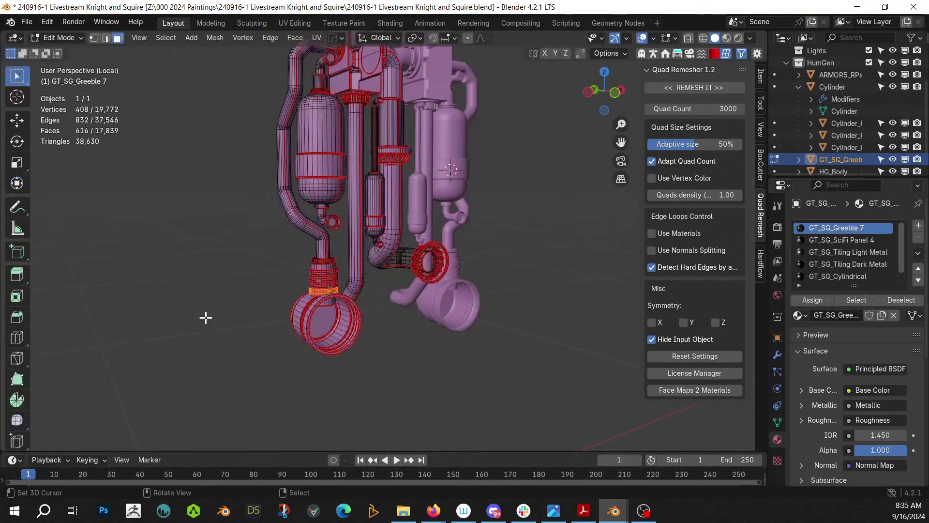
scroll(207, 319, up, 5)
middle_drag(288, 370, 229, 314)
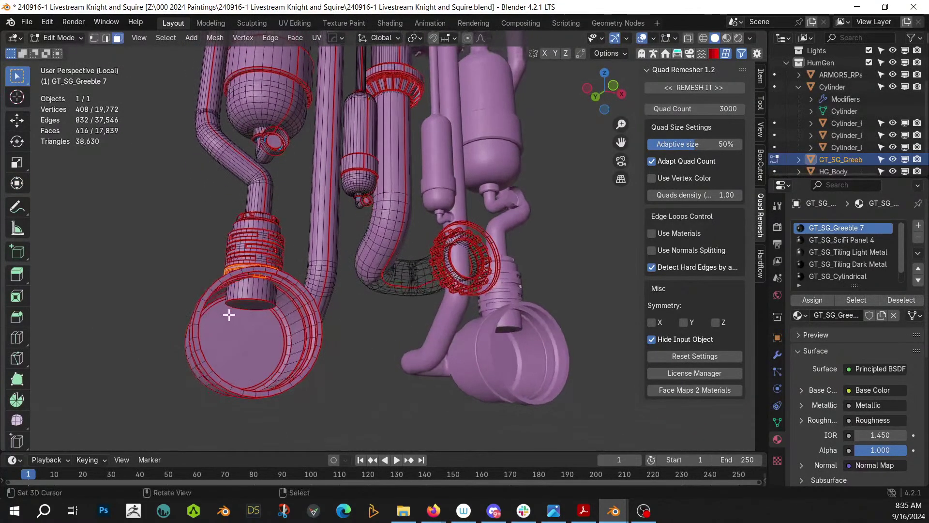
alt+shift+click(202, 307)
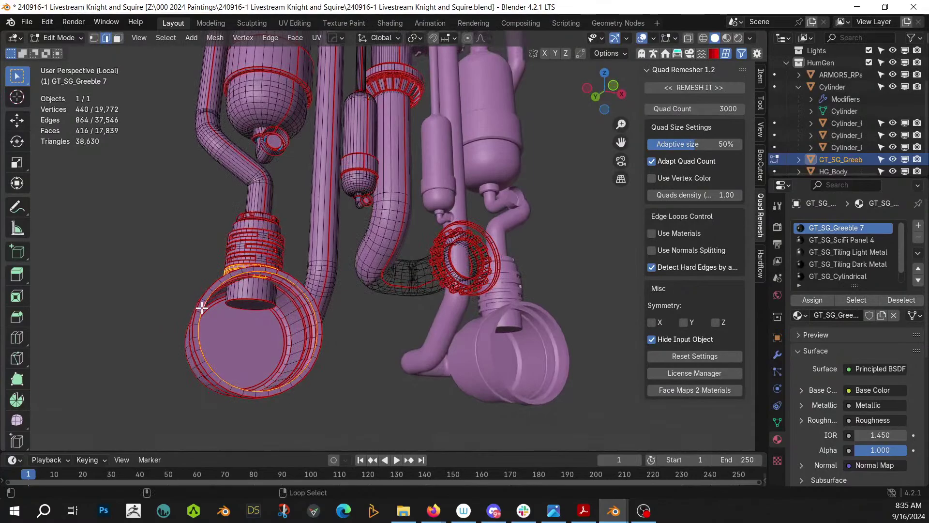
key(f)
middle_drag(338, 243, 206, 334)
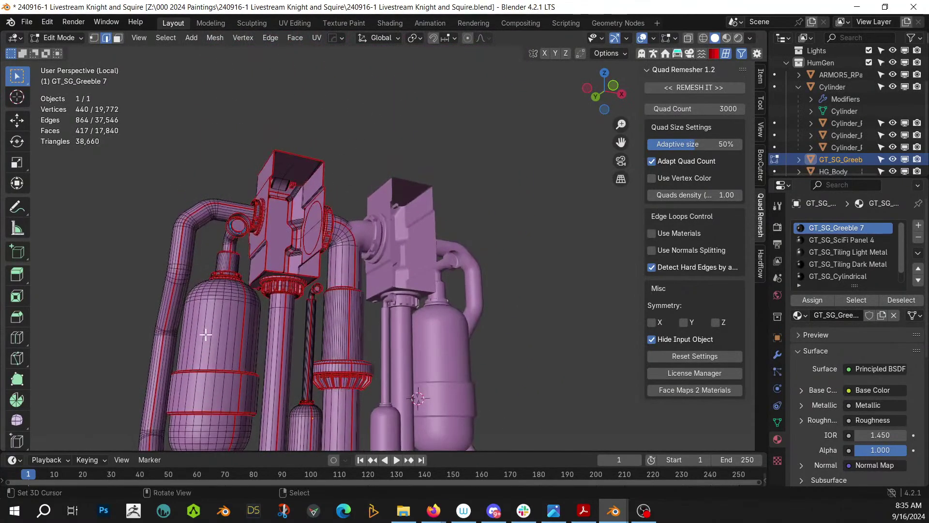
Fill the open back of the greeble's upper box housing with a face
alt+click(292, 153)
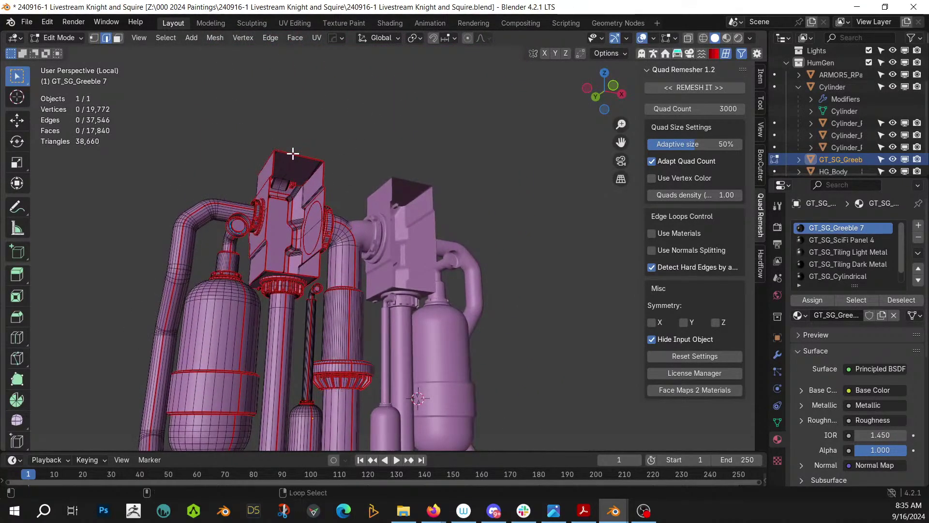
scroll(293, 153, down, 3)
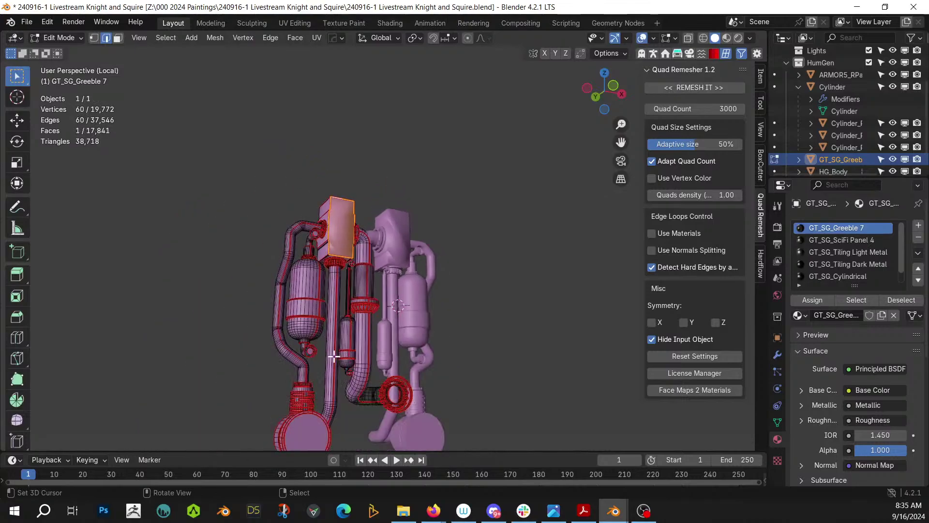
key(f)
Select both cap faces, leave local view, and extrude them along their normal into the character's back
shift+middle_drag(341, 406, 345, 316)
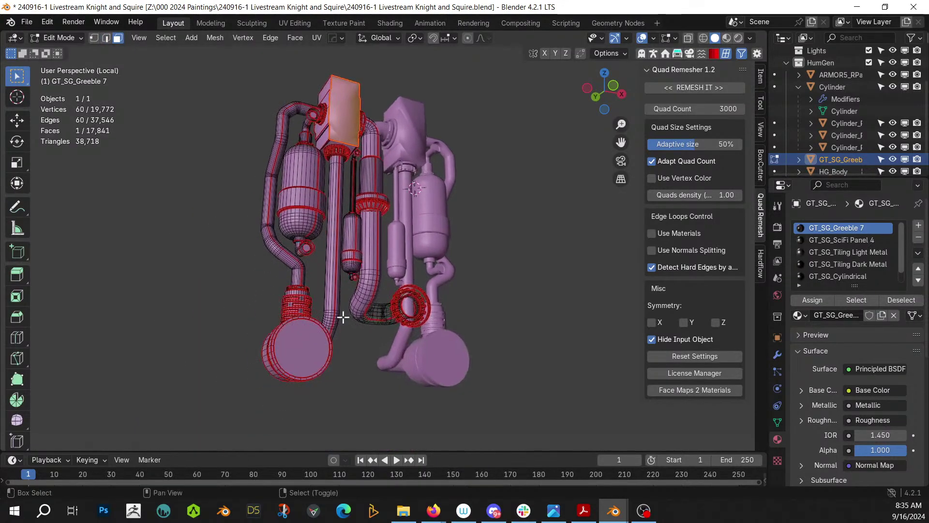
shift+click(301, 345)
key(KP_Divide)
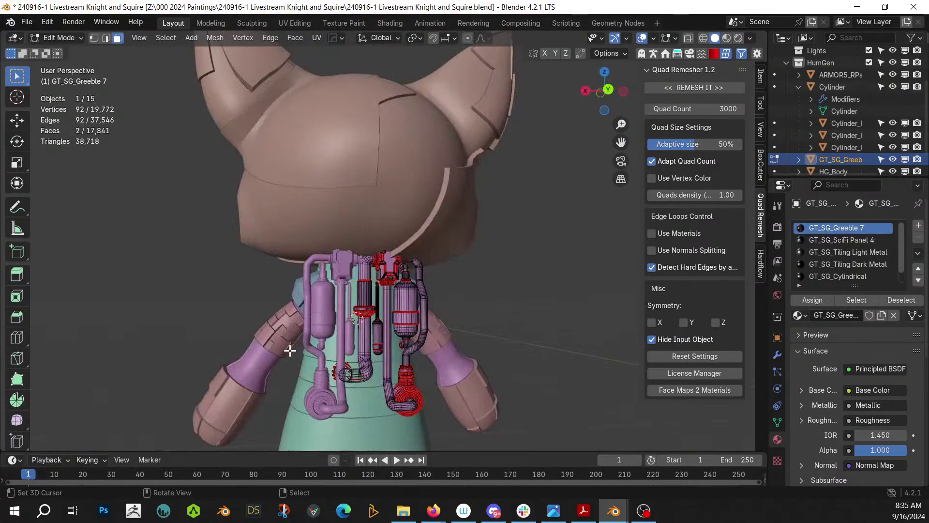
middle_drag(290, 352, 266, 400)
key(e)
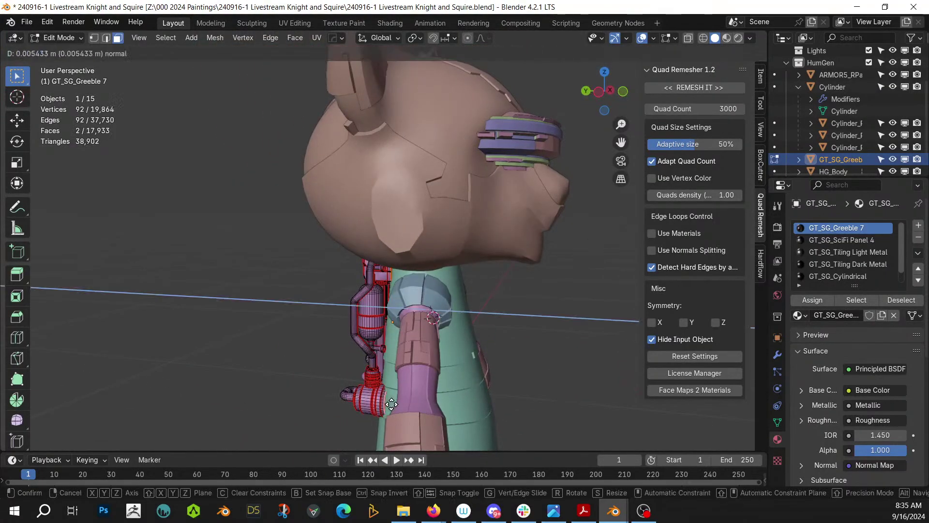
click(416, 412)
Return the greeble to Object Mode and save the Blender file
middle_drag(417, 412, 329, 379)
key(Tab)
key(ctrl+s)
scroll(349, 342, up, 6)
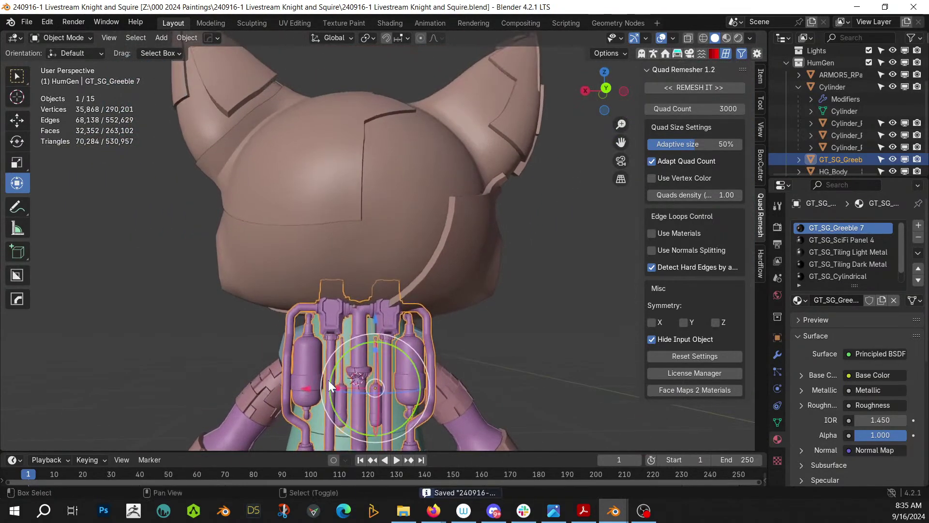
Create a cable 0.007 wide from the greeble's upper box housing on the character's left to the back of the head
key(shift+alt+c)
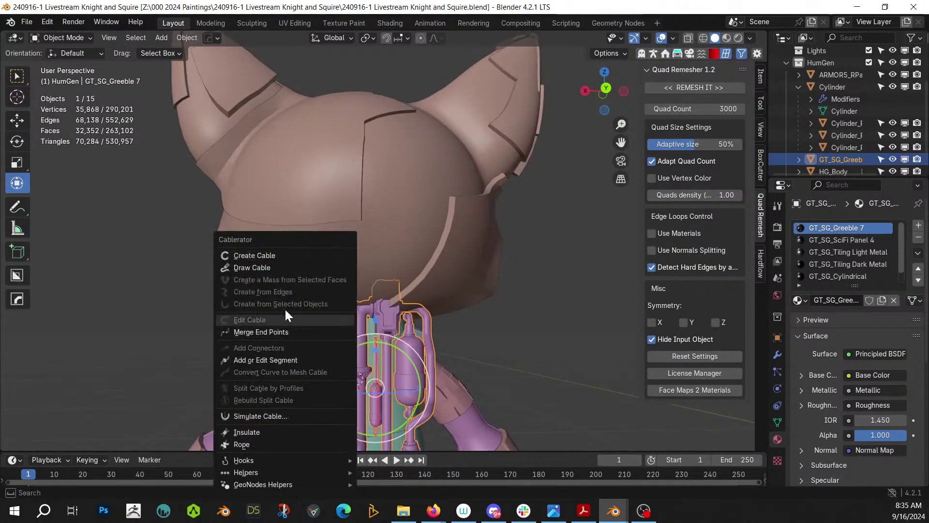
click(283, 257)
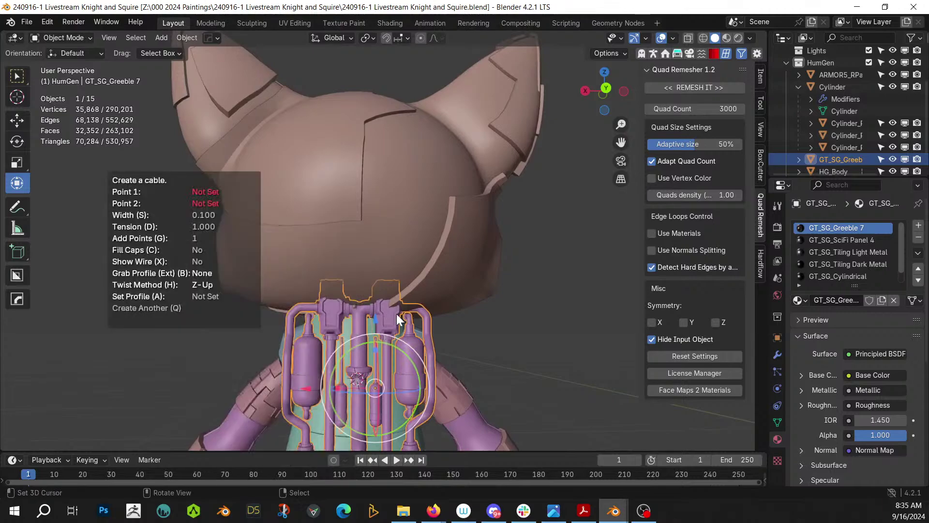
click(332, 310)
click(278, 256)
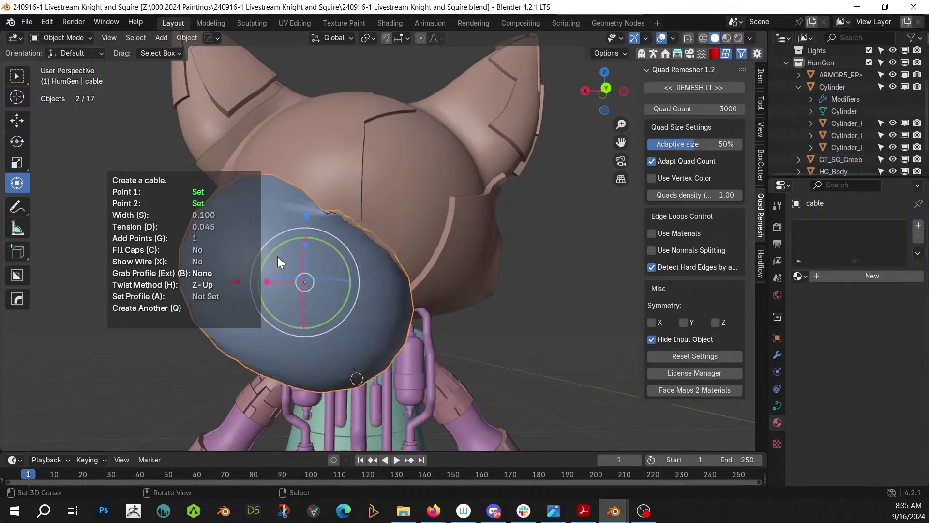
middle_drag(277, 256, 378, 306)
key(s)
Add a second 0.007-wide cable from the greeble's other upper housing to the back of the head on the right side
key(q)
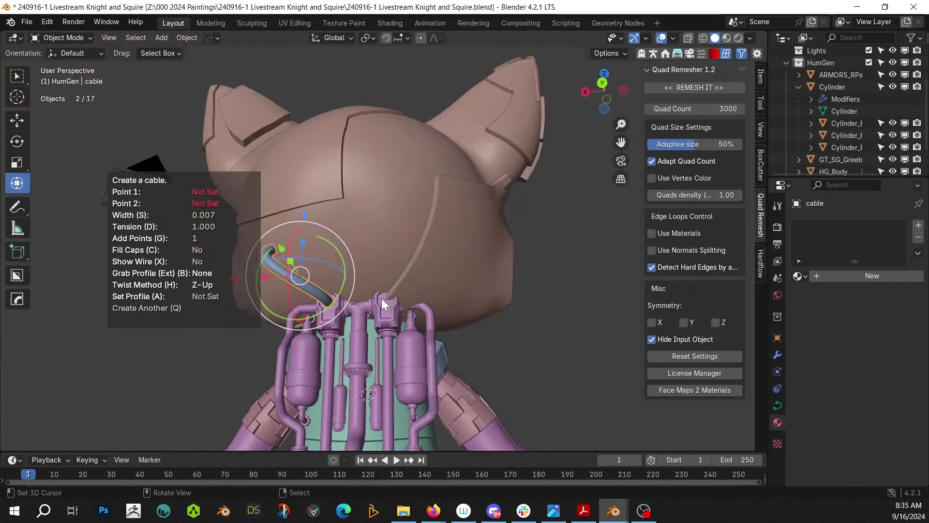
click(382, 298)
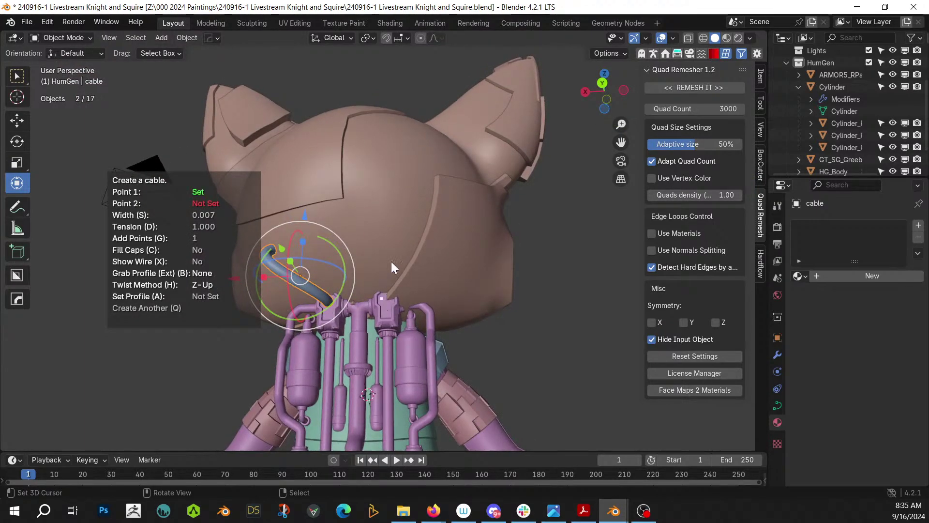
click(452, 189)
middle_drag(453, 189, 325, 147)
Run a 0.007-wide cable from each of the greeble's two lower round fittings to the shoulder pad on the same side
key(q)
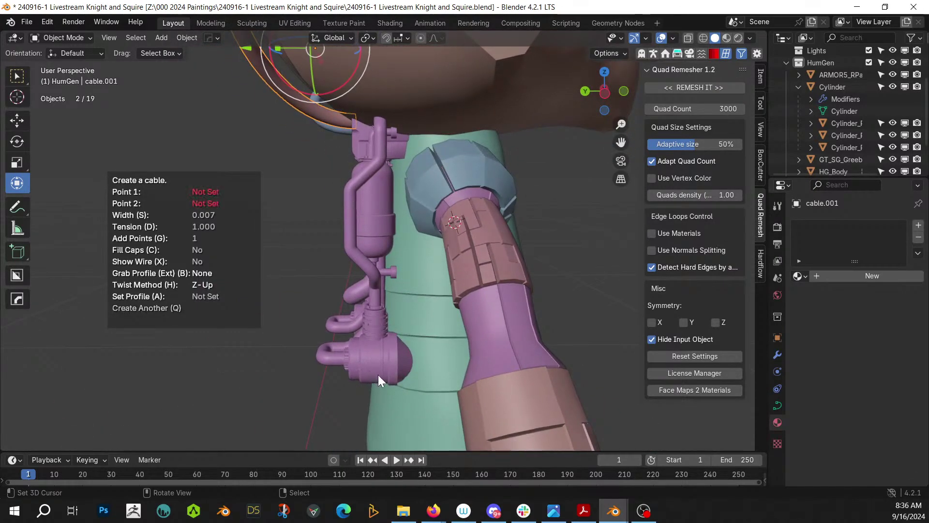
click(420, 169)
middle_drag(419, 164, 599, 211)
middle_drag(456, 266, 503, 387)
key(q)
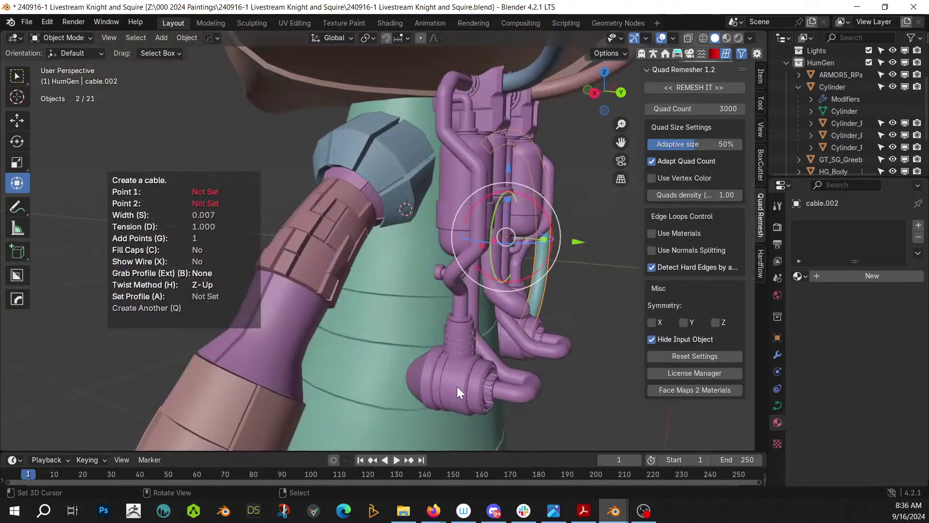
click(409, 143)
middle_drag(411, 142, 429, 214)
scroll(536, 267, up, 3)
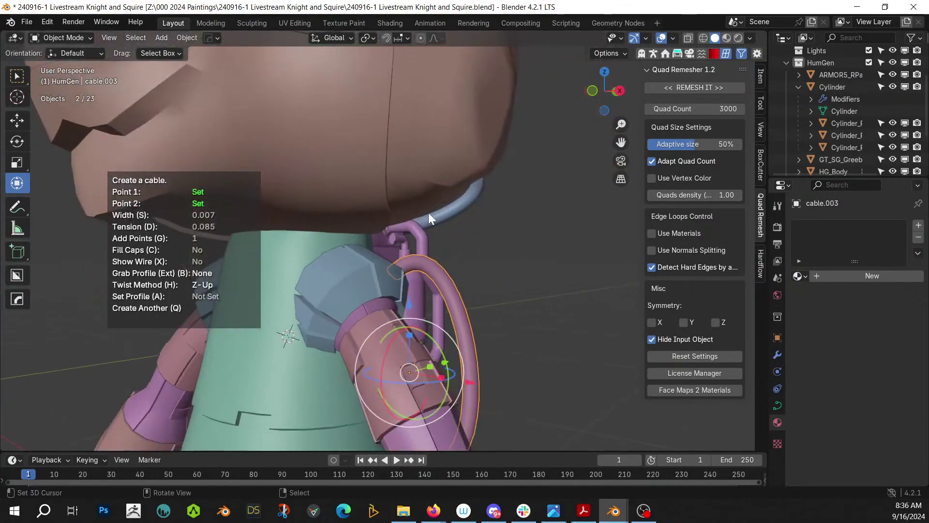
Add a thin looping cable from the character's left shoulder pad to the upper arm, with width 0.003 and tension 0.028
key(q)
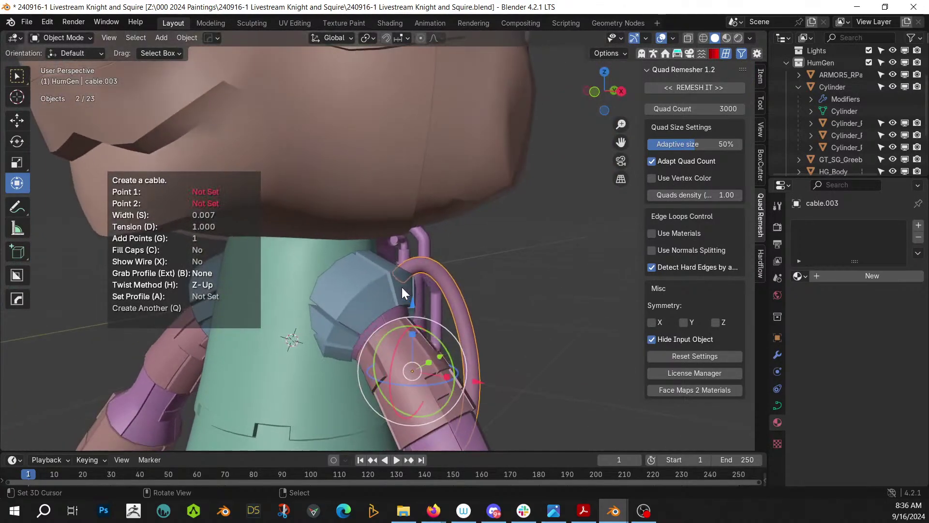
click(401, 287)
middle_drag(421, 301, 365, 310)
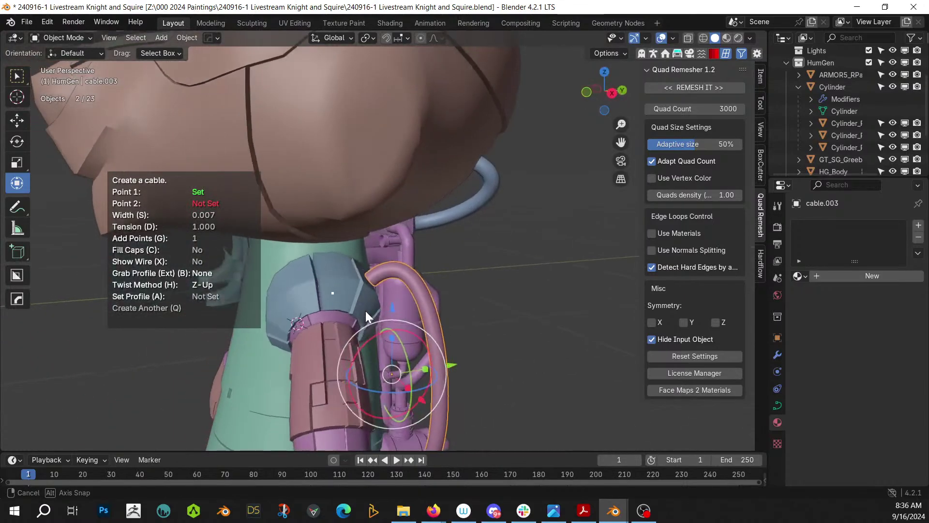
click(335, 366)
middle_drag(394, 369, 522, 366)
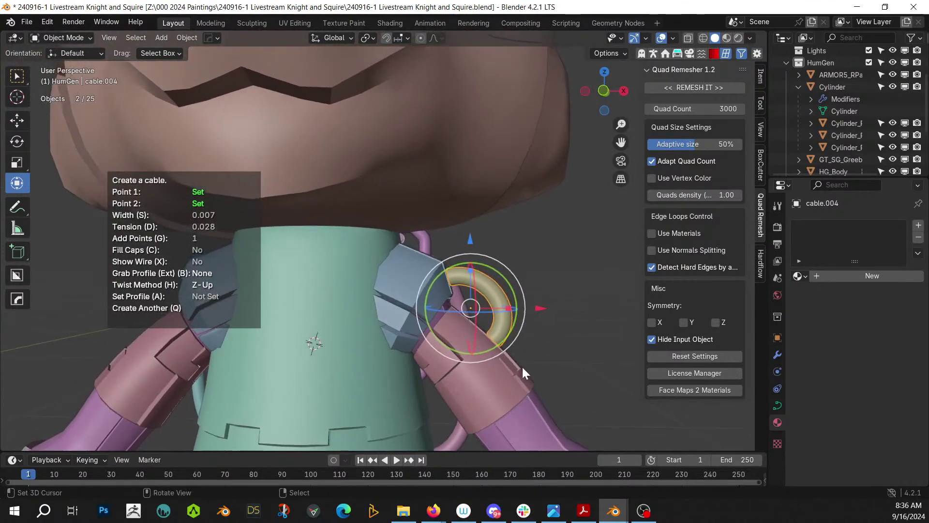
key(s)
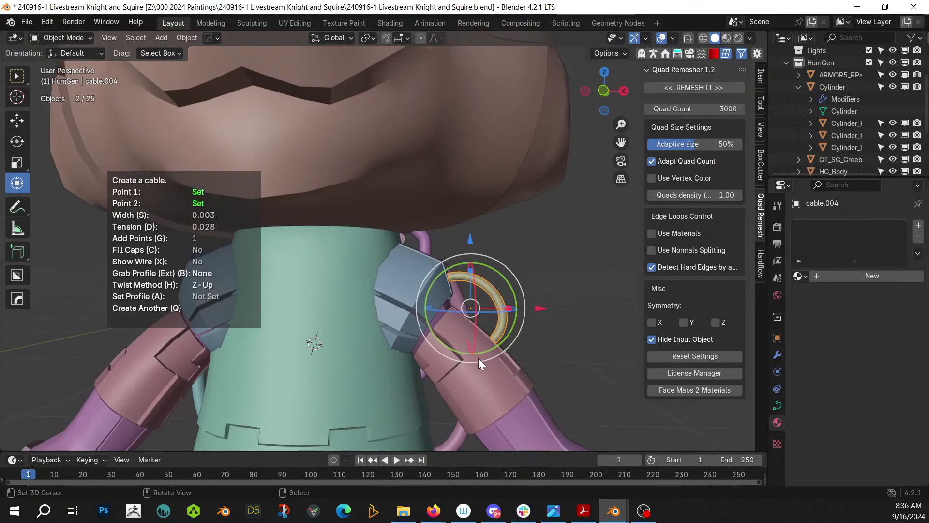
Add a matching cable from the character's right shoulder pad to the upper arm, with width 0.003 and tension 0.039
key(q)
middle_drag(479, 359, 462, 347)
click(343, 323)
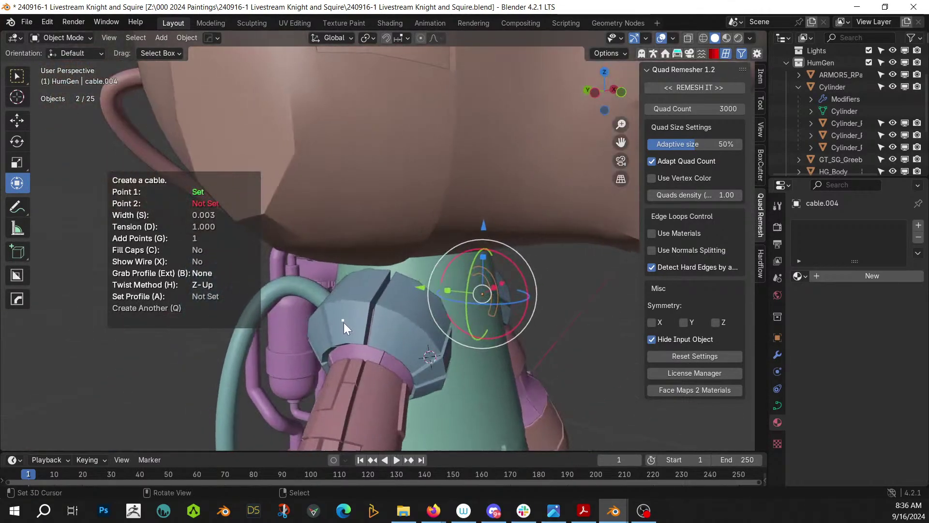
middle_drag(344, 323, 380, 386)
click(427, 414)
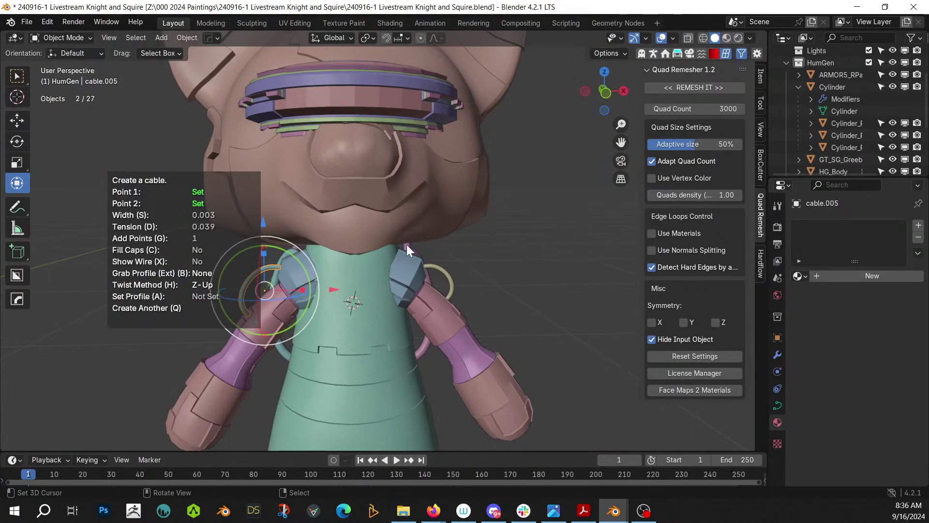
Create a 0.003-wide arched cable between the visor's top edge and the forehead, with tension 0.036
middle_drag(407, 245, 405, 387)
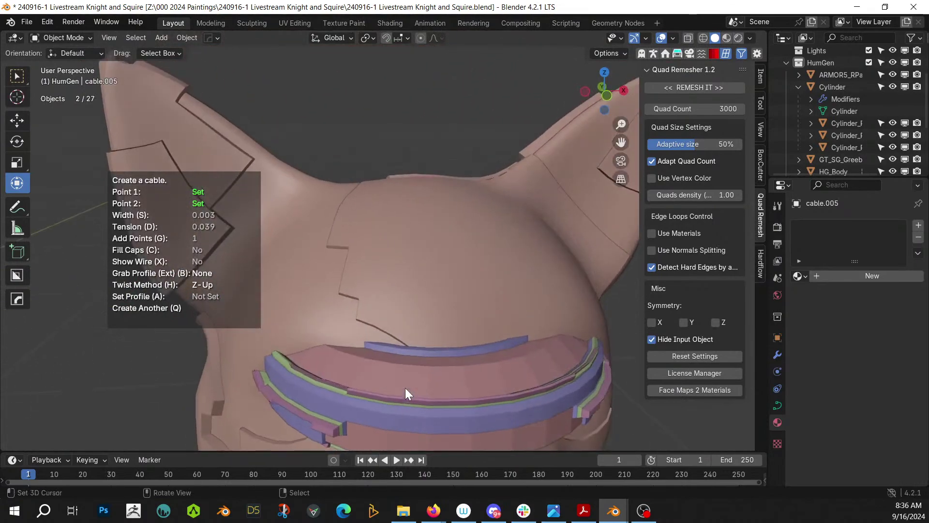
middle_drag(312, 359, 327, 389)
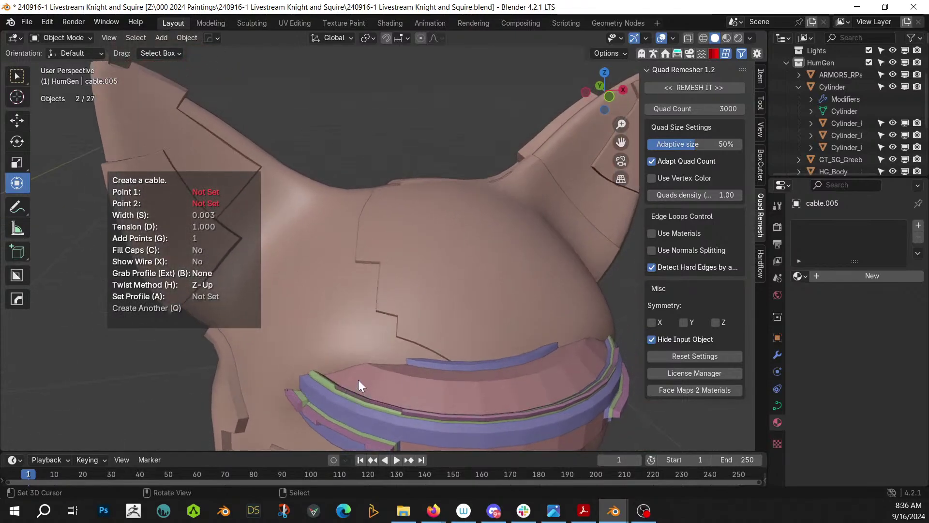
click(367, 274)
middle_drag(388, 300, 350, 292)
middle_drag(407, 352, 362, 344)
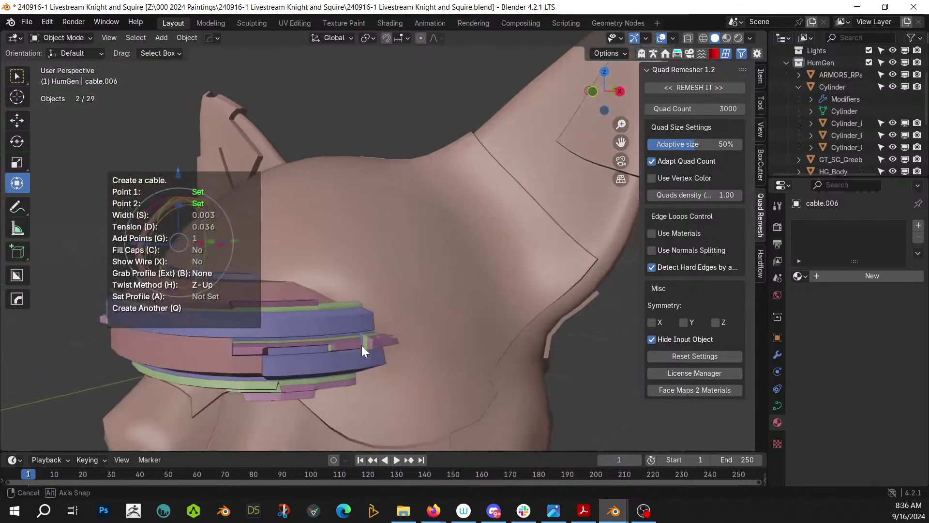
Add a short 0.003-wide cable from the visor's side end to the character's left temple, with tension 0.023
key(q)
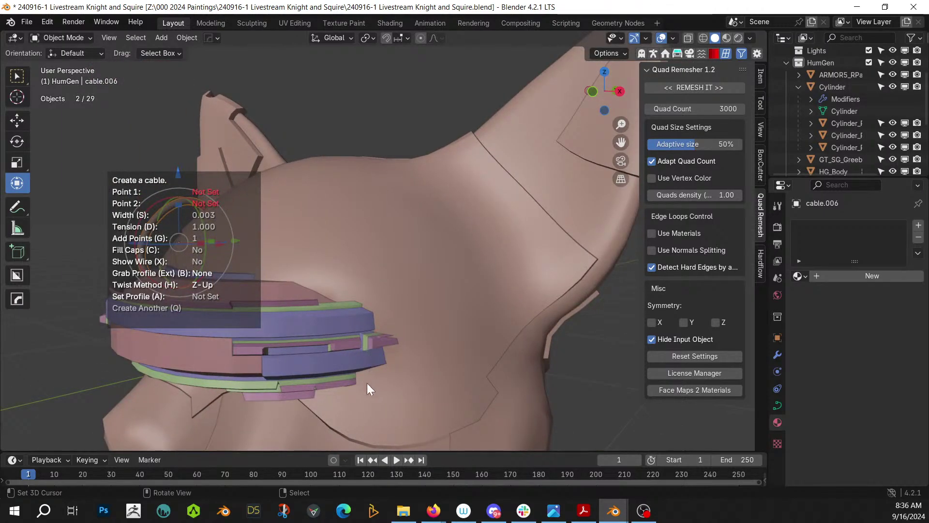
click(432, 321)
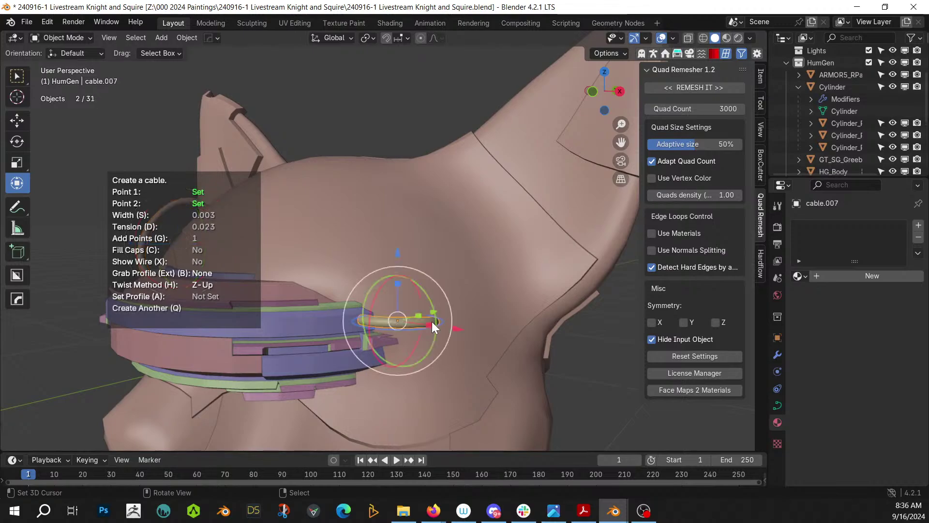
middle_drag(433, 322, 496, 287)
Add short 0.003-wide cables from the visor's lower edge to the cheek on both sides, and save the file
key(q)
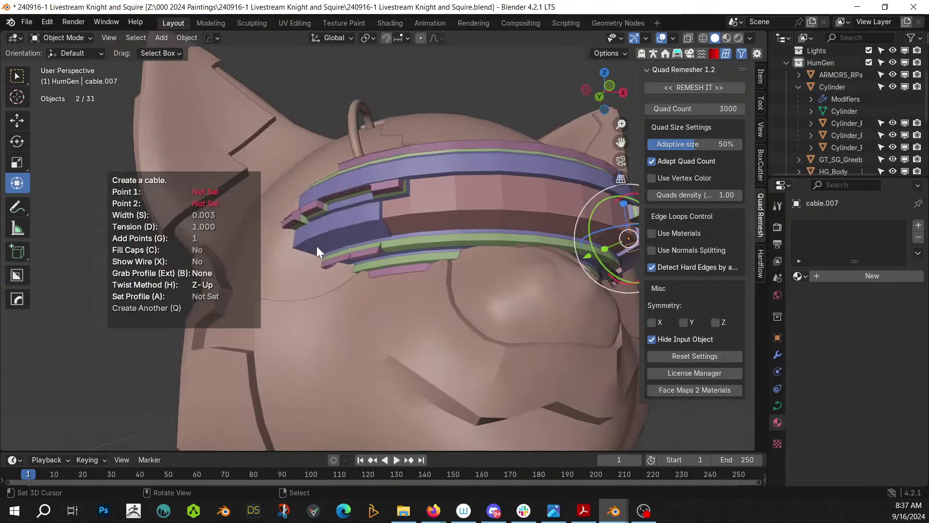
click(289, 290)
middle_drag(382, 297, 501, 238)
click(516, 242)
click(491, 280)
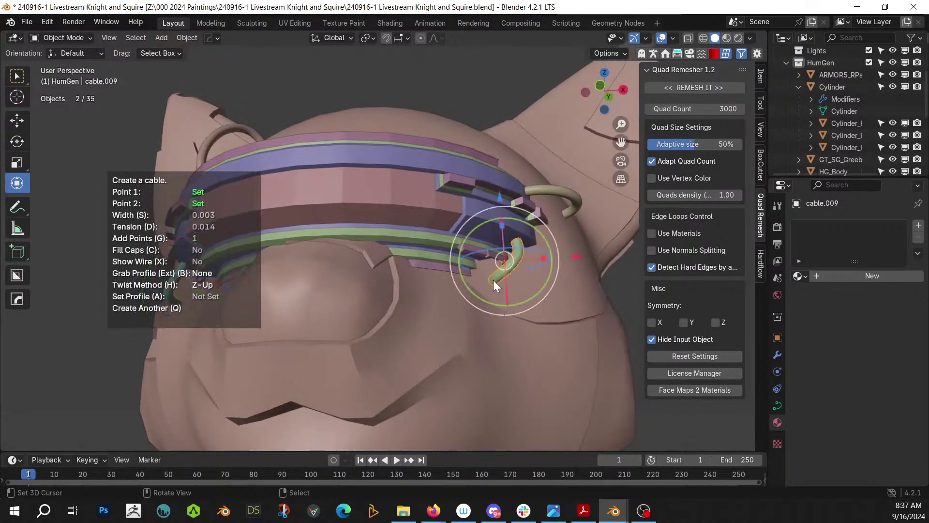
middle_drag(493, 280, 483, 314)
scroll(538, 308, down, 5)
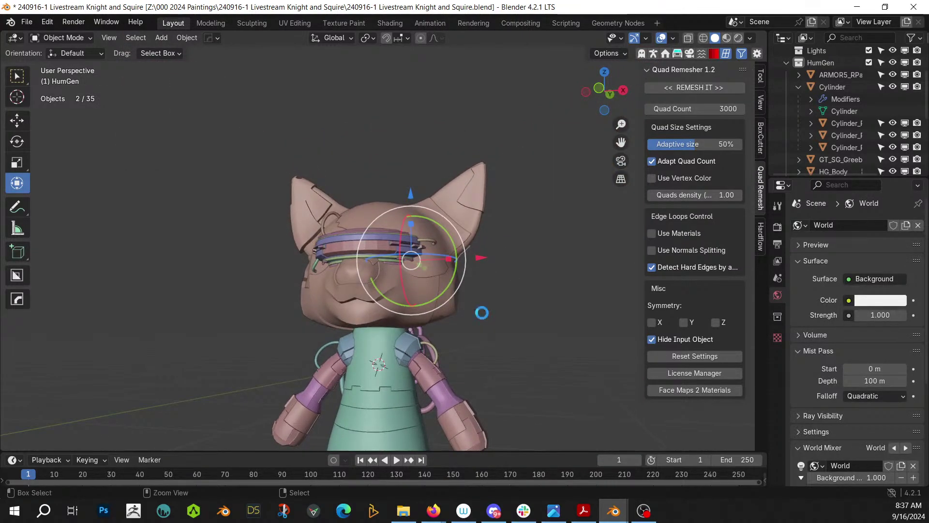
key(ctrl+s)
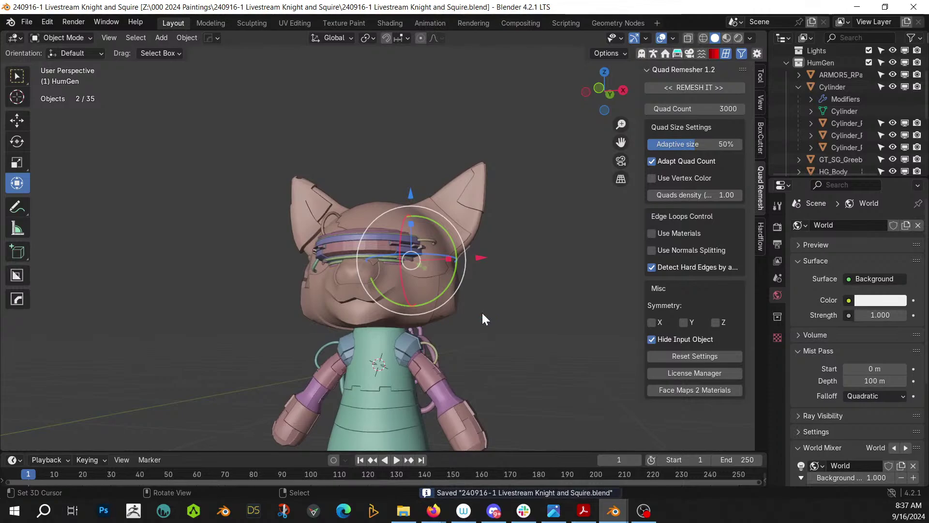
Create a looping cable around the base of the character's right ear, with width 0.008 and tension 0.080
middle_drag(487, 345, 389, 333)
scroll(389, 333, up, 3)
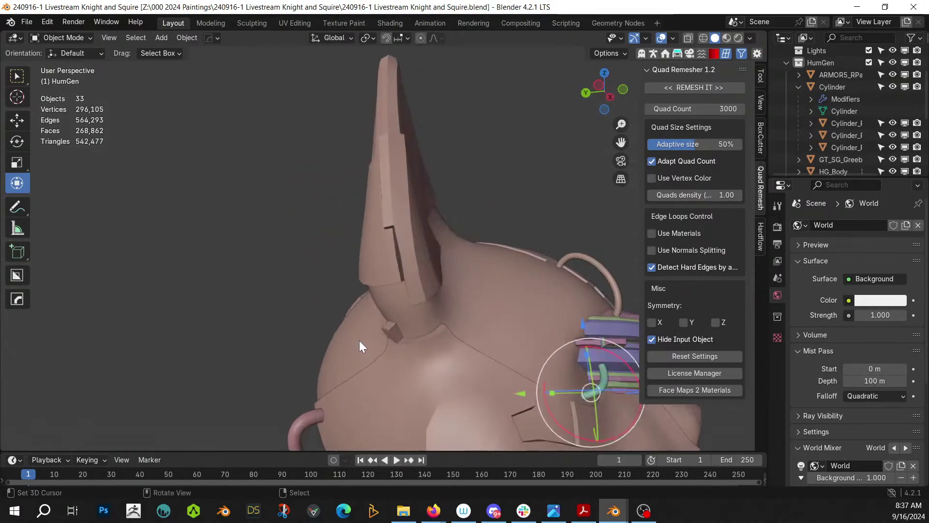
right_click(359, 340)
key(shift+alt+c)
click(352, 254)
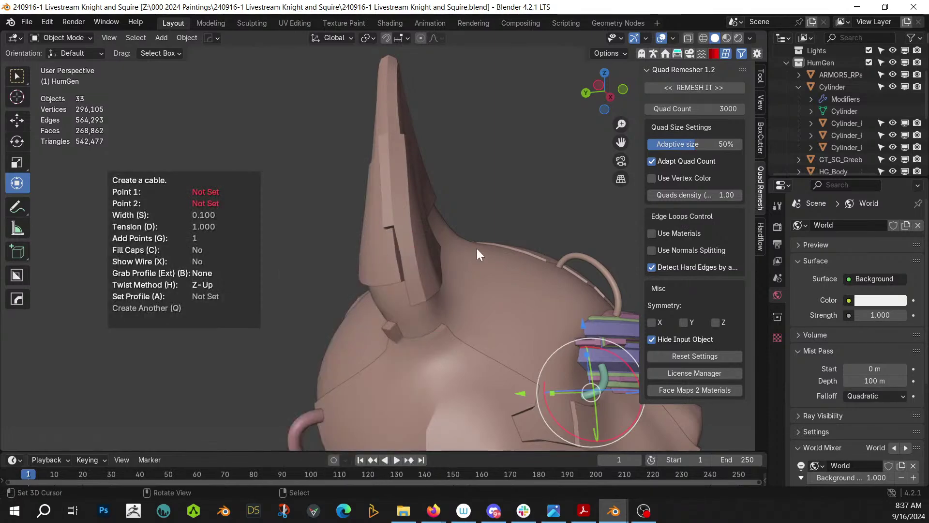
click(373, 263)
scroll(420, 279, down, 3)
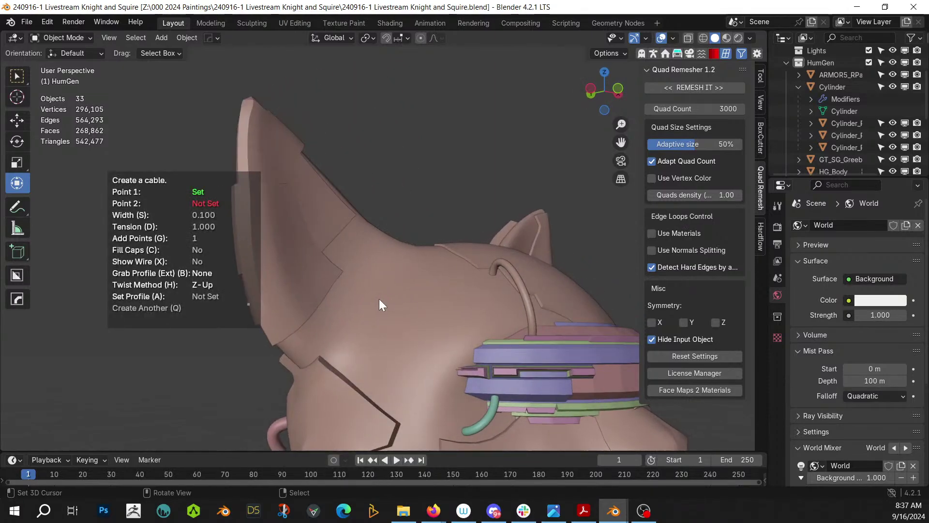
click(290, 320)
key(s)
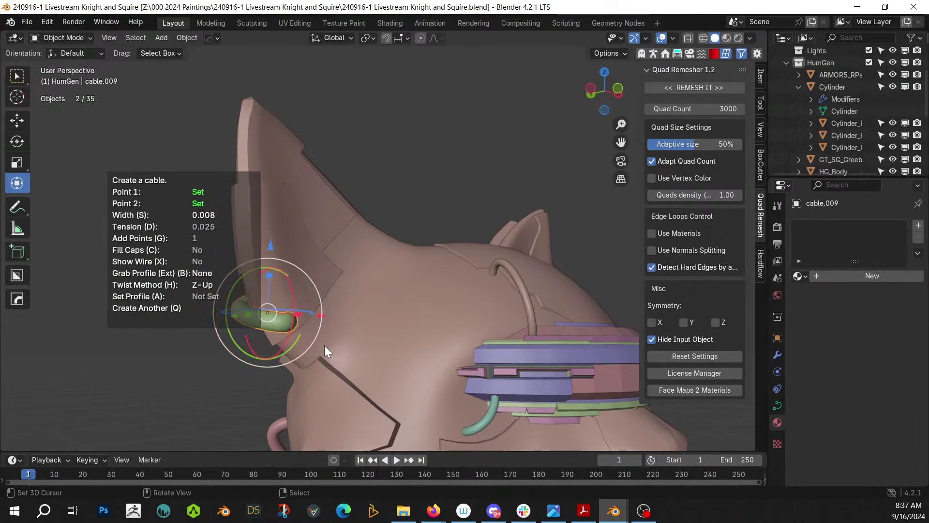
key(d)
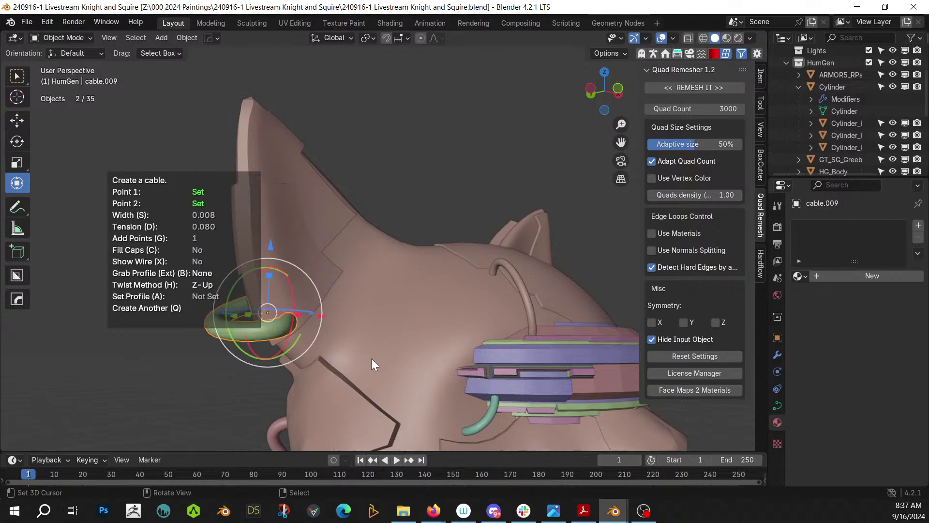
click(370, 358)
middle_drag(372, 358, 453, 357)
Simulate the ear cable with an expand length of 0 and a curve points multiplier of 1
key(shift+alt+c)
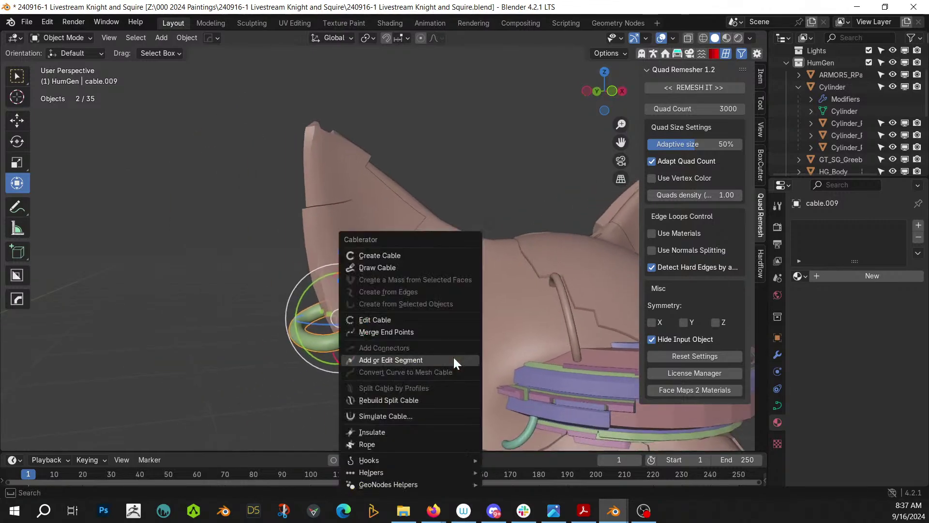
click(400, 416)
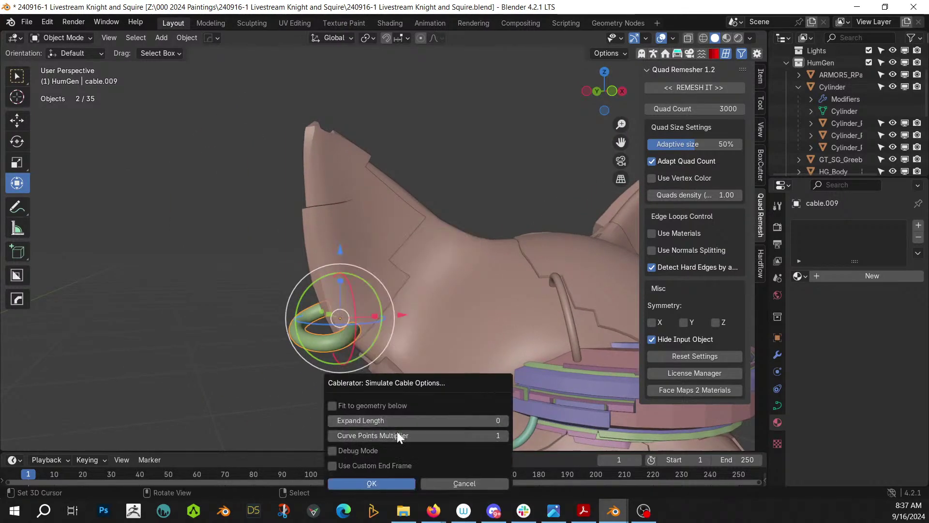
click(370, 484)
middle_drag(334, 426, 474, 253)
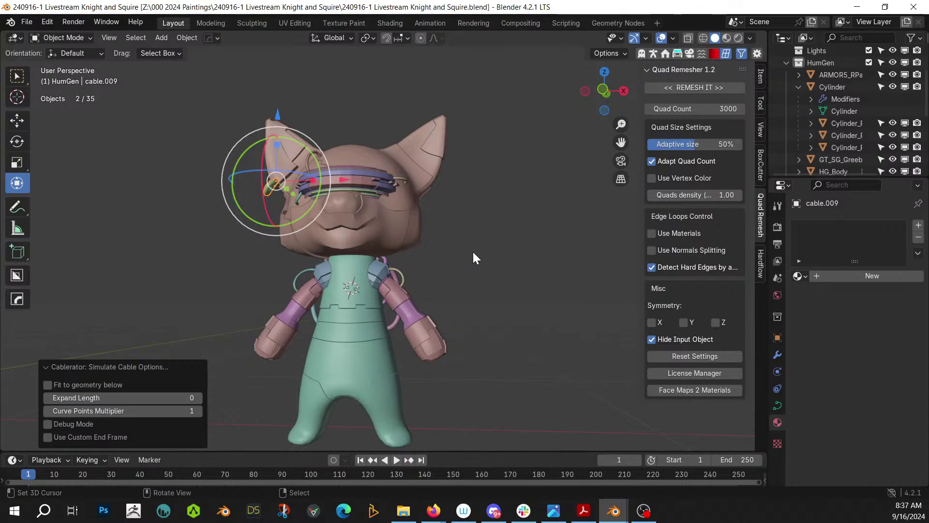
Bring the MechHandLeft_08 model into the scene near the character and scale it down to about 0.208
middle_drag(400, 272, 334, 234)
scroll(369, 228, up, 2)
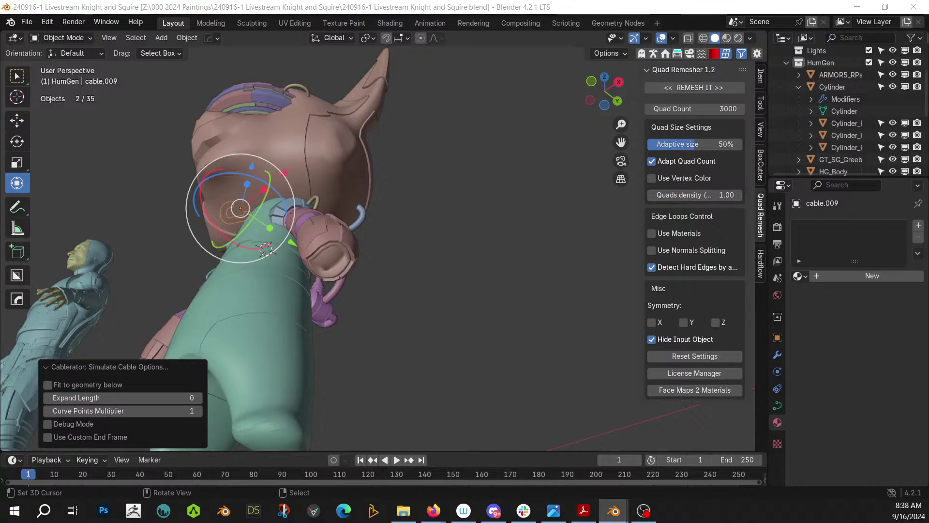
mouse_move(386, 235)
mouse_down()
mouse_move(322, 263)
mouse_move(333, 258)
mouse_up()
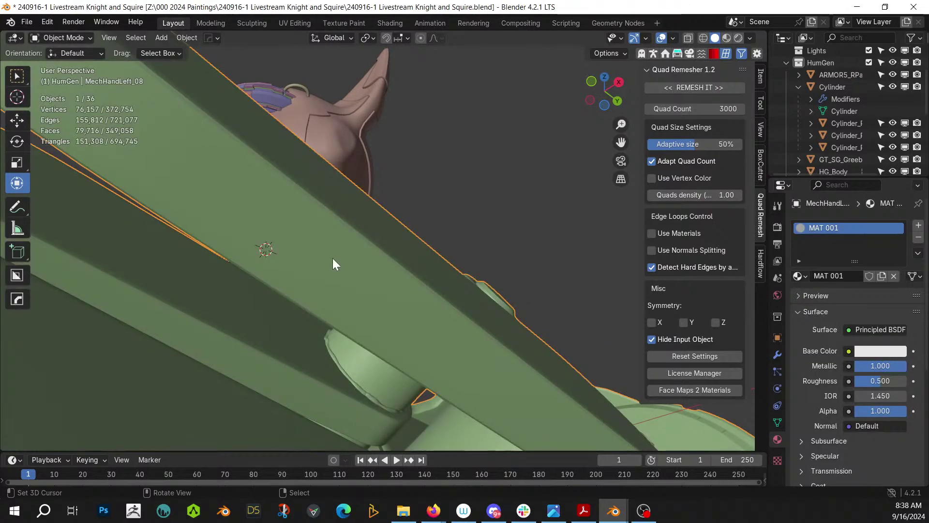
middle_drag(332, 257, 511, 456)
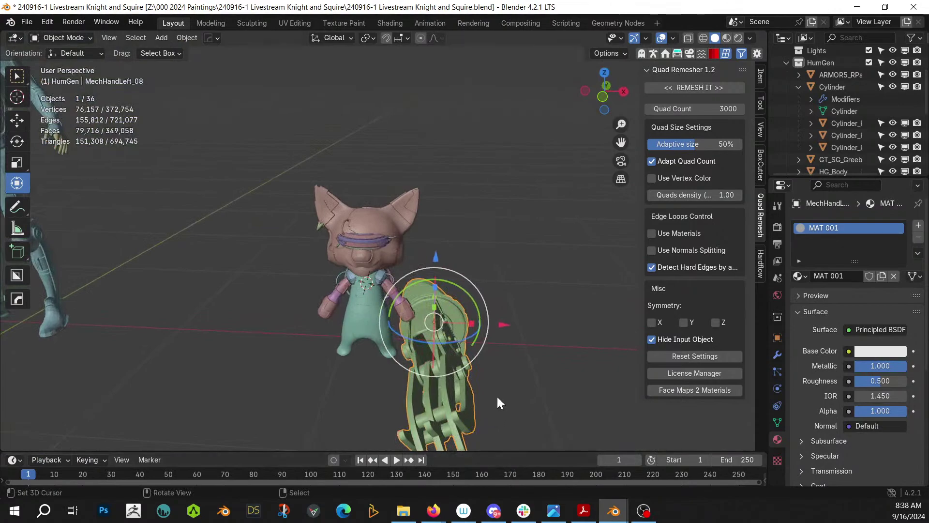
key(s)
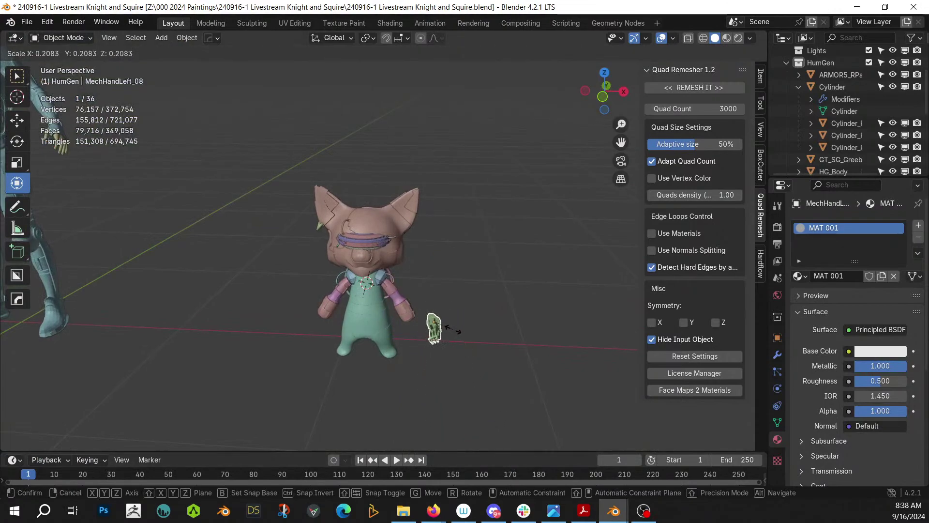
click(452, 330)
key(KP_1)
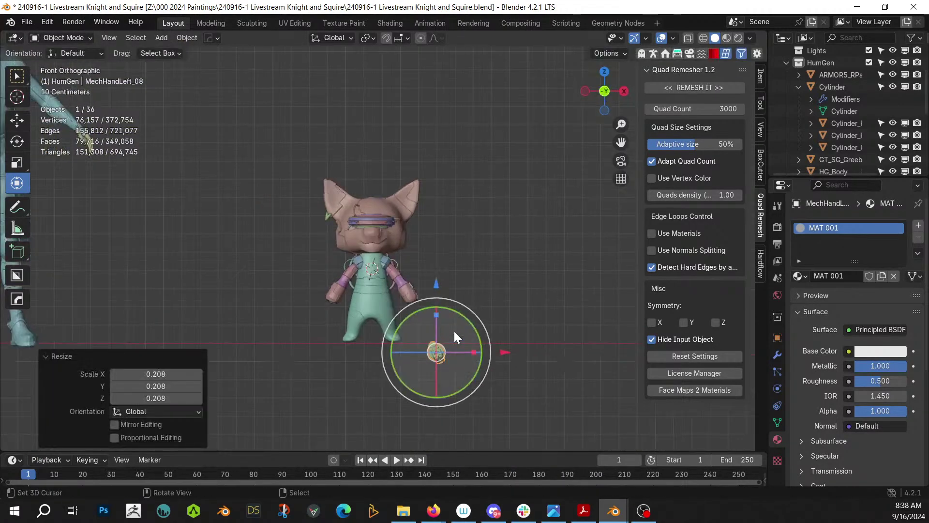
From the side, rotate the mechanical hand about -71.6°, scale it by 0.633 and move it to the forearm's end
key(KP_3)
key(g)
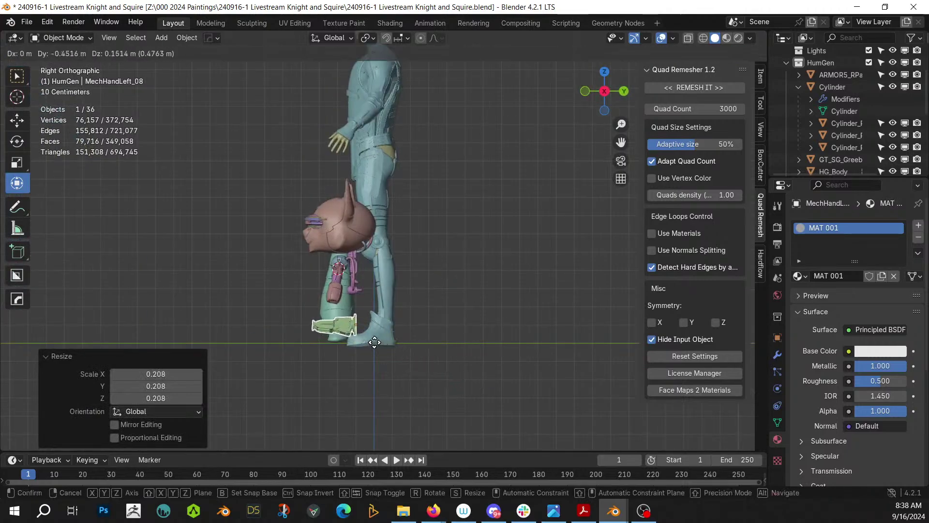
key(r)
click(412, 256)
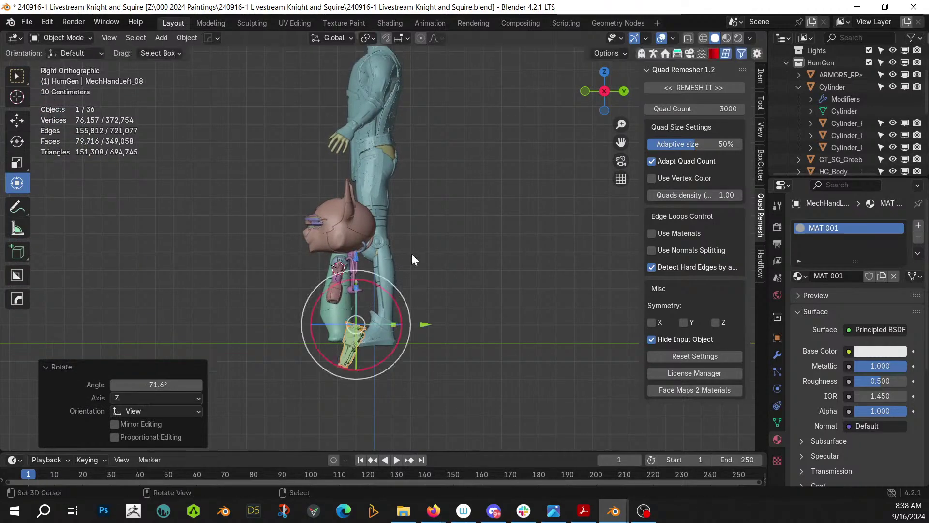
key(s)
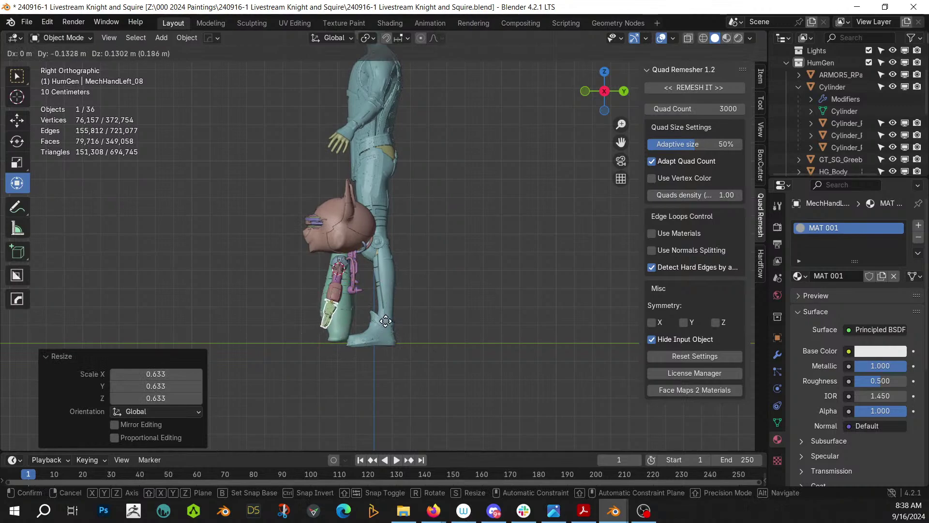
click(388, 318)
From the front, move the hand about -0.131 m along X to the character's left wrist and angle it in line with the forearm
key(KP_1)
scroll(390, 317, up, 3)
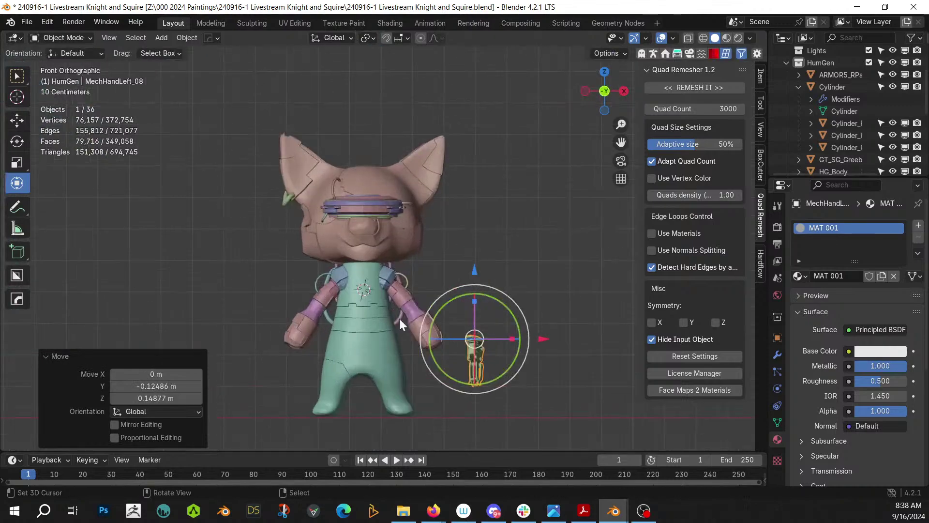
drag(539, 335, 499, 340)
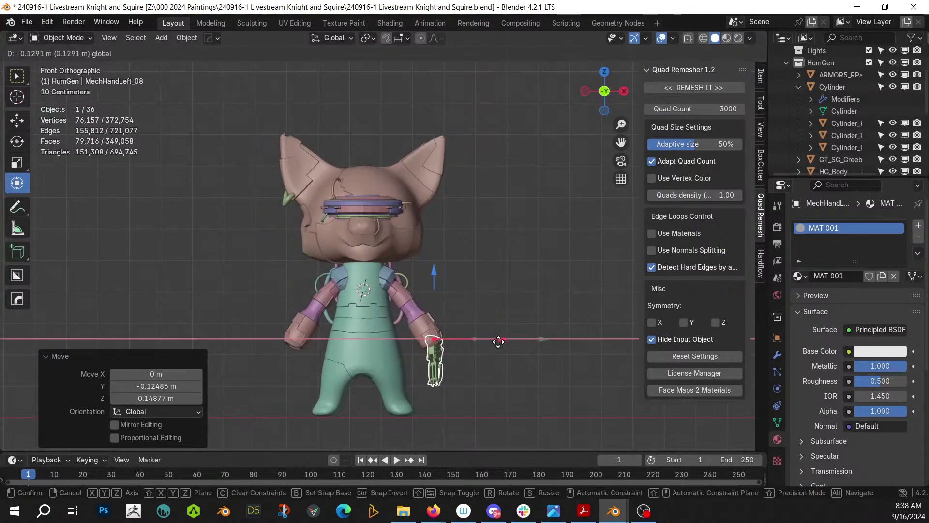
key(r)
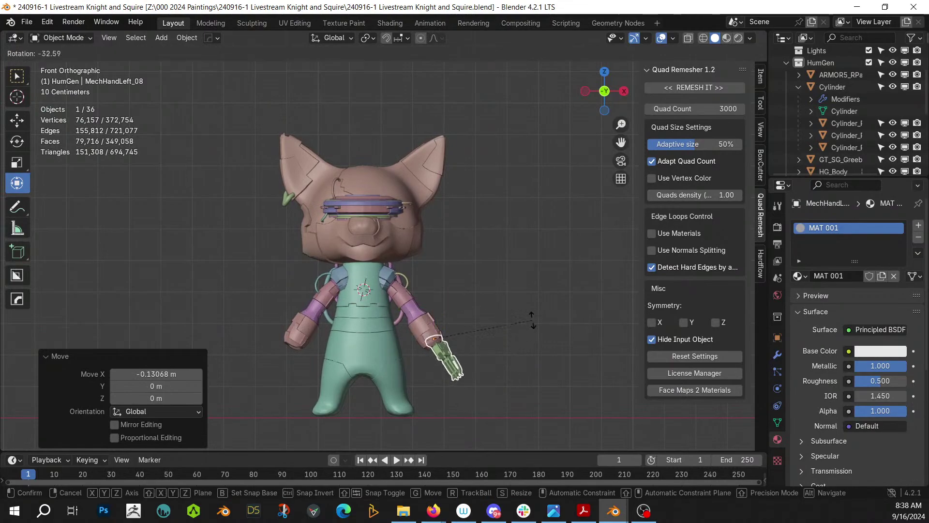
click(532, 320)
key(g)
click(527, 324)
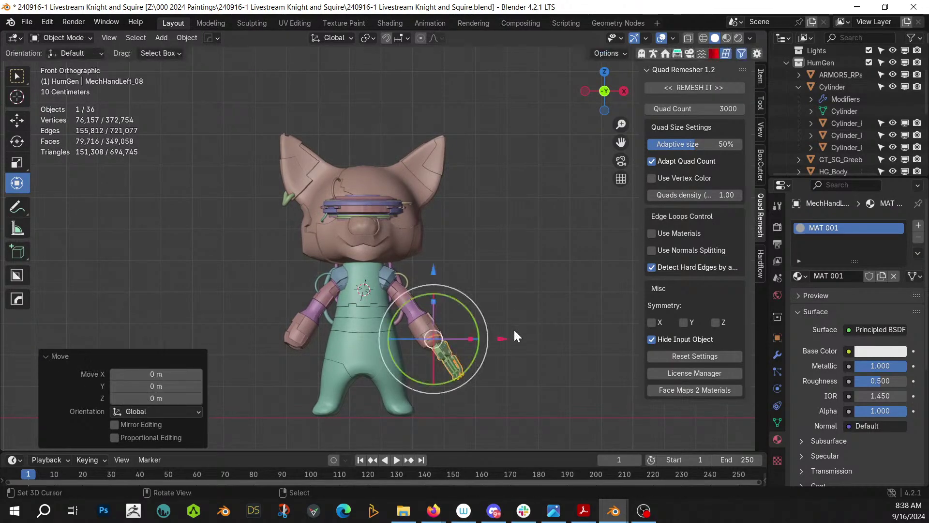
Scale the mechanical hand by about 0.608 to suit the forearm's opening
key(KP_Decimal)
middle_drag(439, 359, 145, 274)
key(s)
click(435, 236)
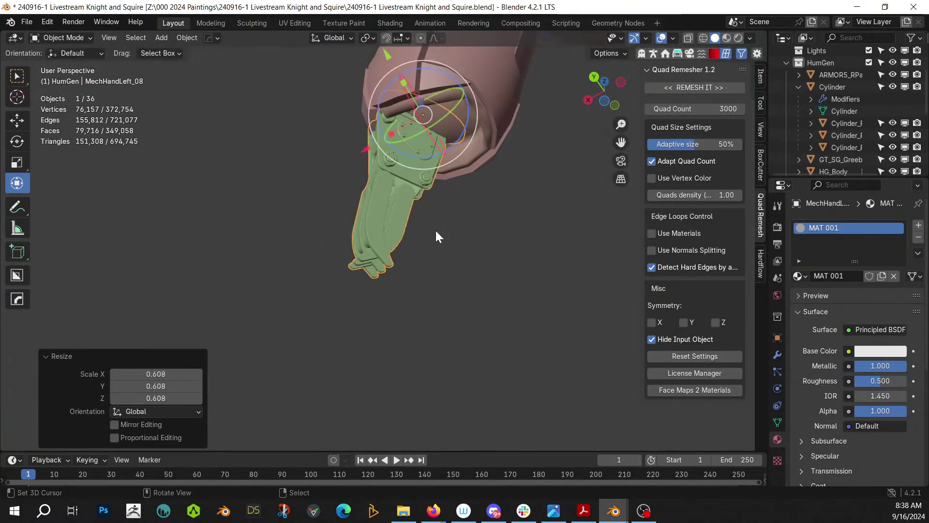
Rotate the hand about -57.1° around the view axis and reposition it in the forearm's opening
middle_drag(435, 236, 651, 242)
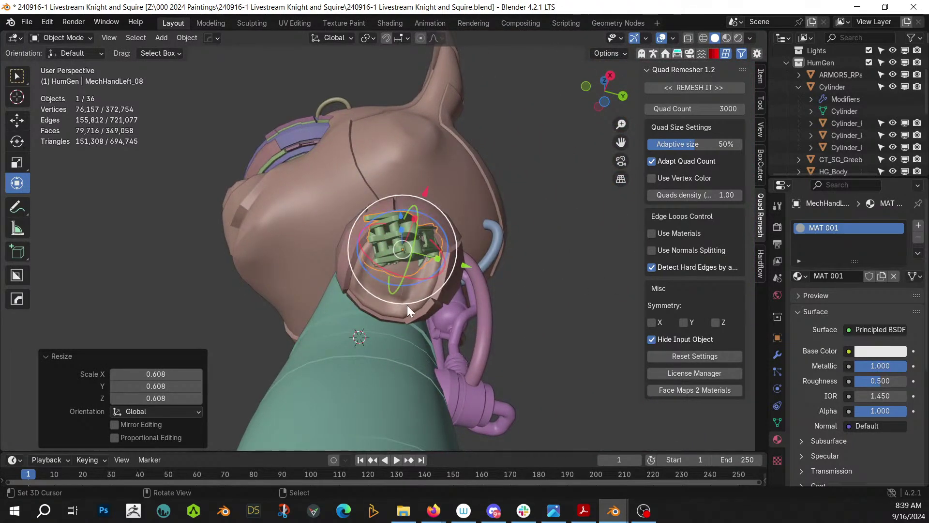
drag(407, 305, 456, 274)
key(g)
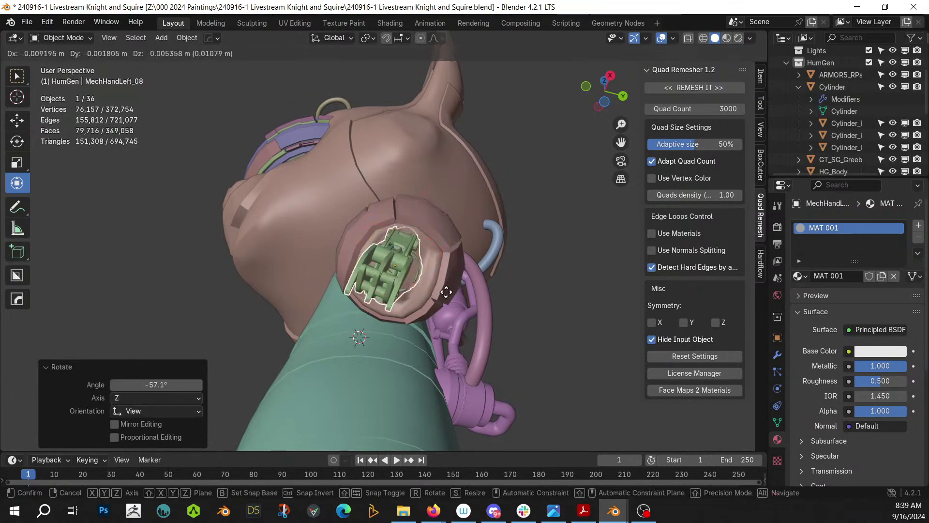
click(446, 297)
middle_drag(446, 297, 561, 405)
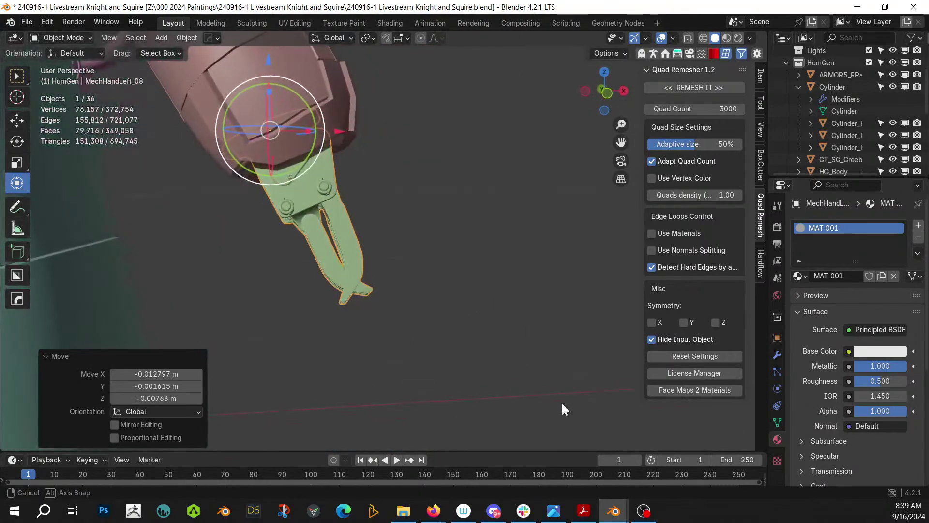
key(g)
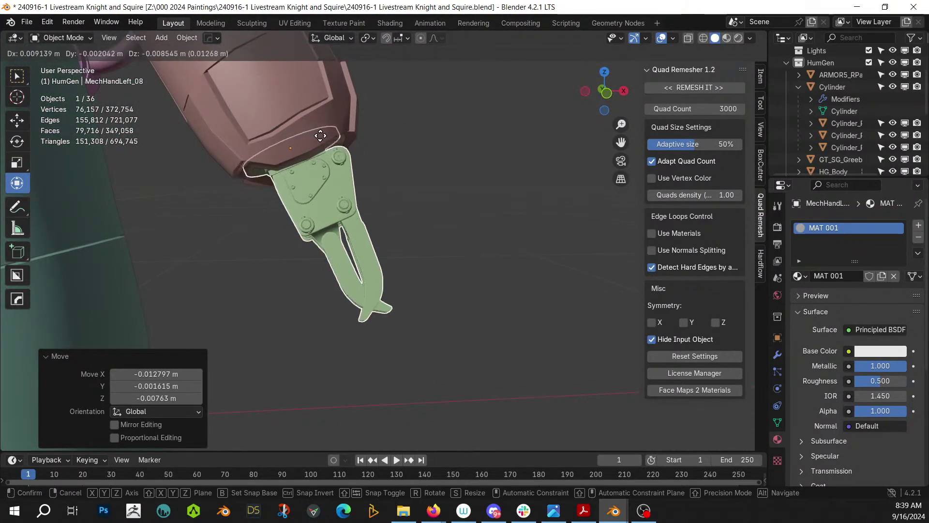
click(320, 136)
Tilt the hand a further -5.6° and shift it about 0.0016 m along Y to center it in the forearm
middle_drag(337, 161, 503, 147)
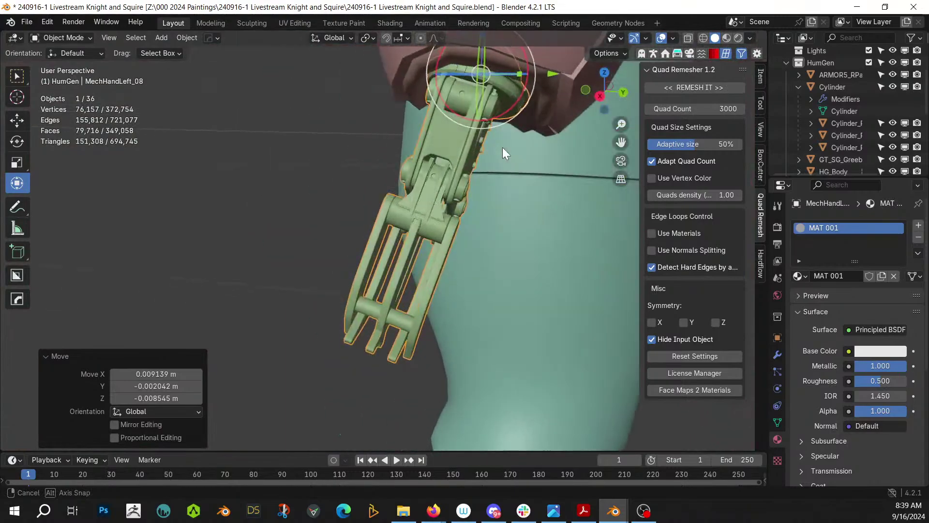
mouse_move(480, 122)
mouse_down()
mouse_move(484, 130)
mouse_move(467, 124)
mouse_up()
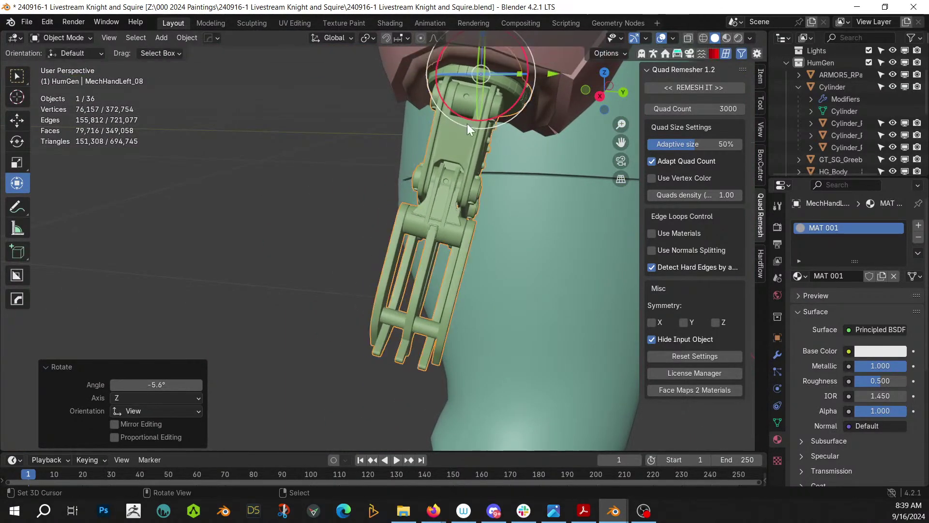
middle_drag(467, 123, 645, 112)
scroll(460, 261, up, 5)
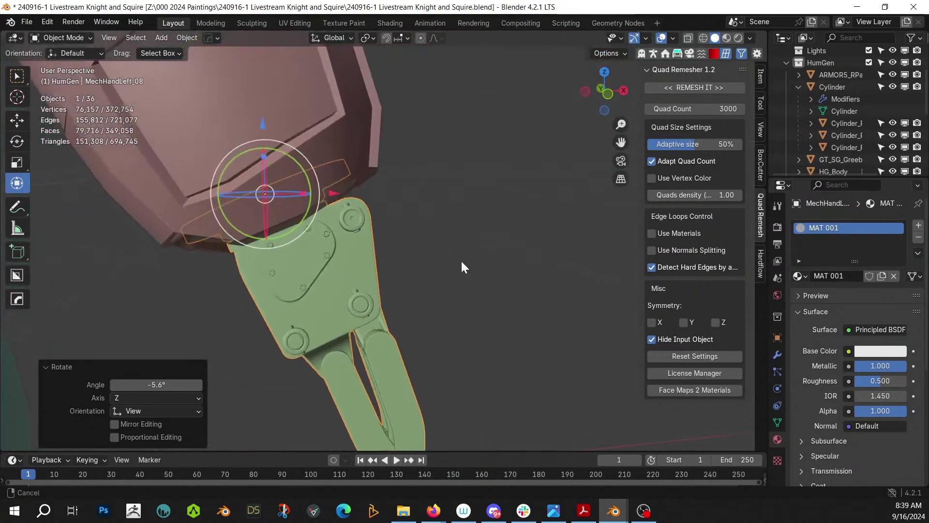
middle_drag(383, 279, 398, 157)
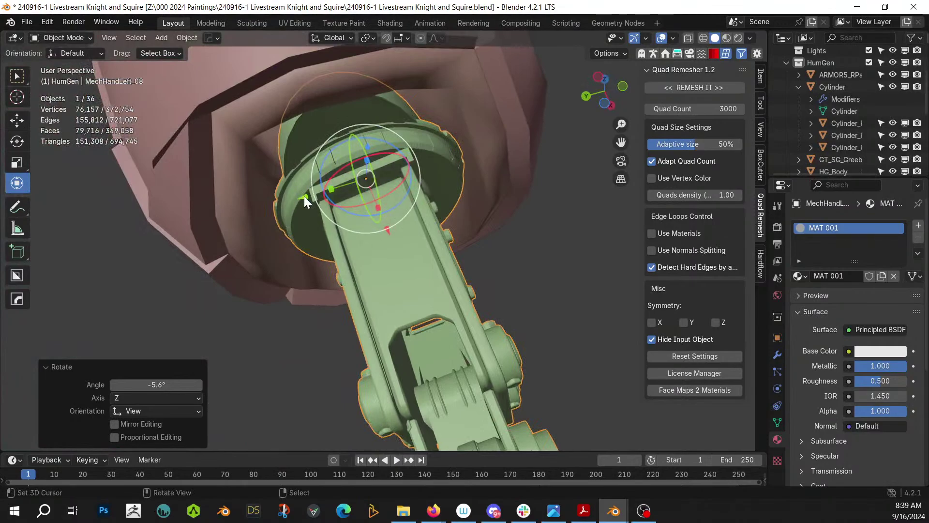
key(g)
key(y)
drag(294, 199, 295, 198)
Mirror the mechanical hand across X to the other arm with the head as the mirror reference, and save the file
middle_drag(326, 203, 650, 285)
scroll(328, 238, down, 6)
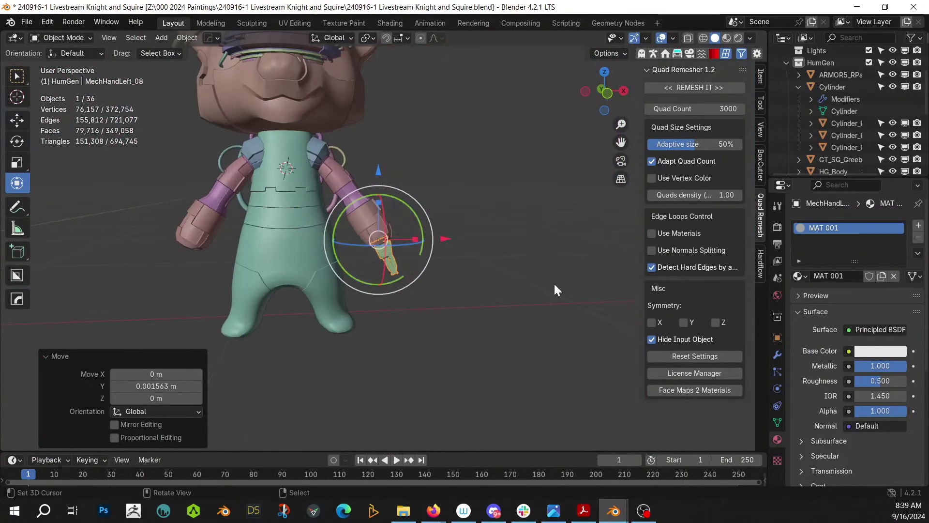
middle_drag(554, 283, 305, 238)
shift+middle_drag(274, 172, 299, 257)
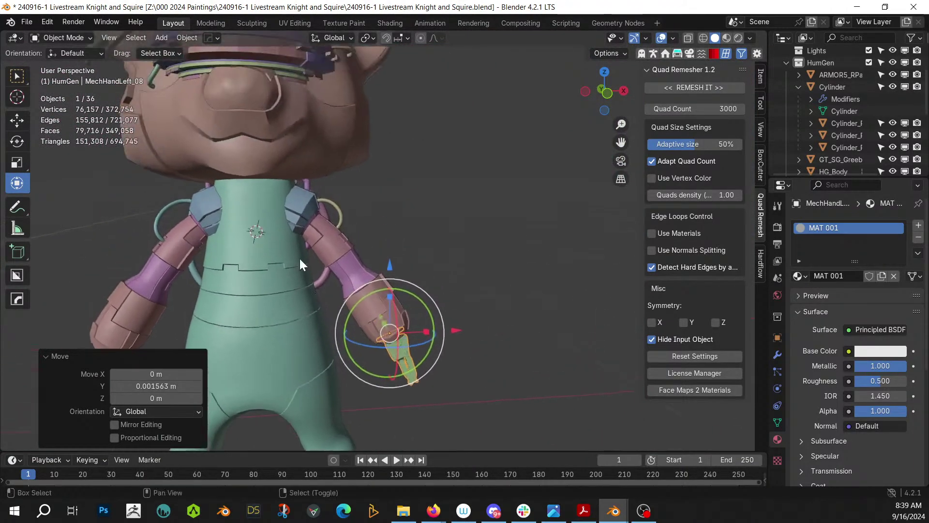
shift+click(241, 157)
key(alt+x)
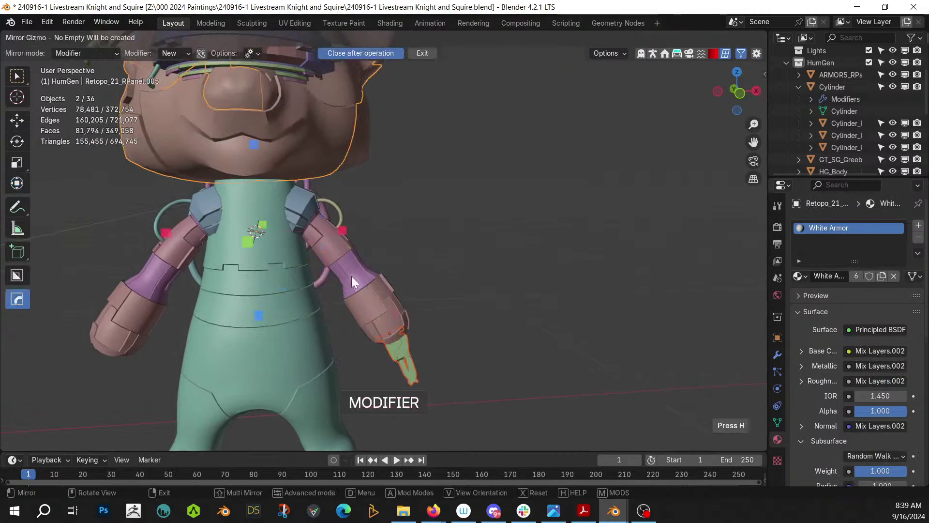
click(343, 230)
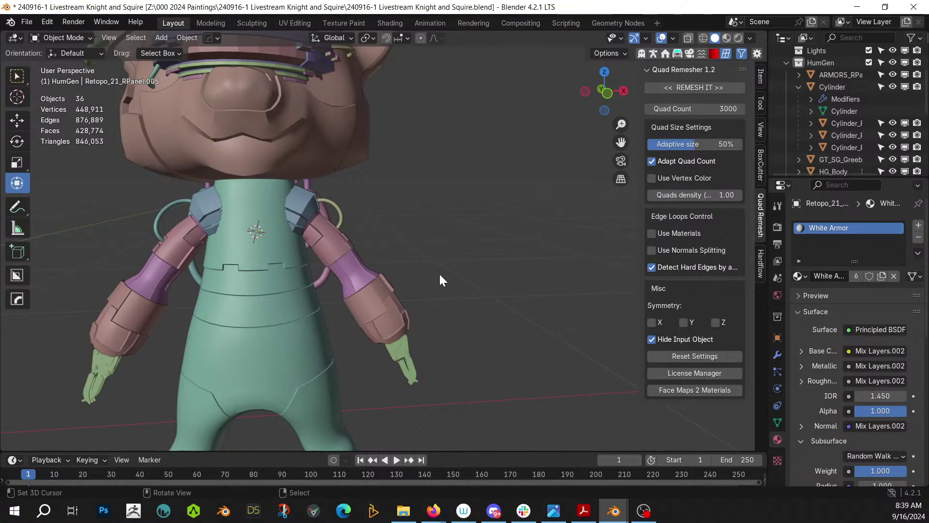
scroll(426, 281, down, 3)
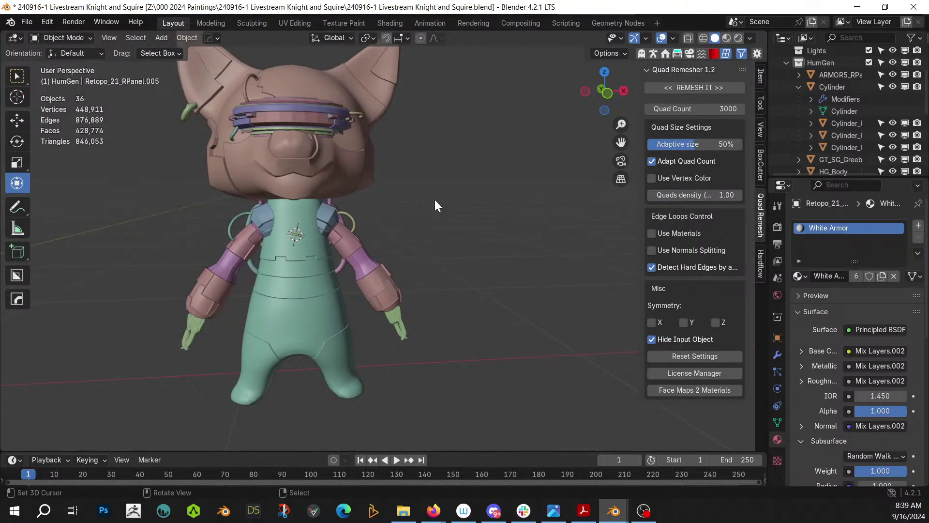
shift+middle_drag(424, 246, 463, 267)
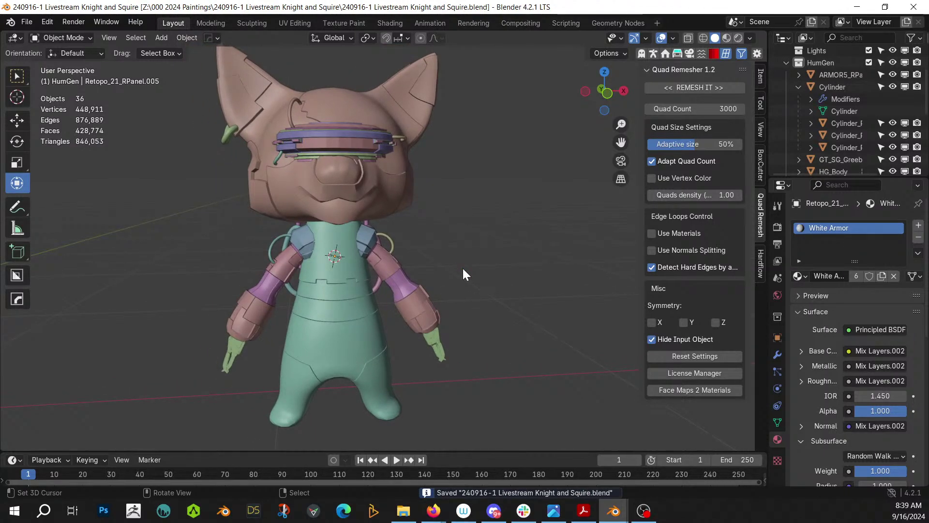
Assign the Distressed Hull Texture material to the mechanical hands
scroll(475, 390, up, 3)
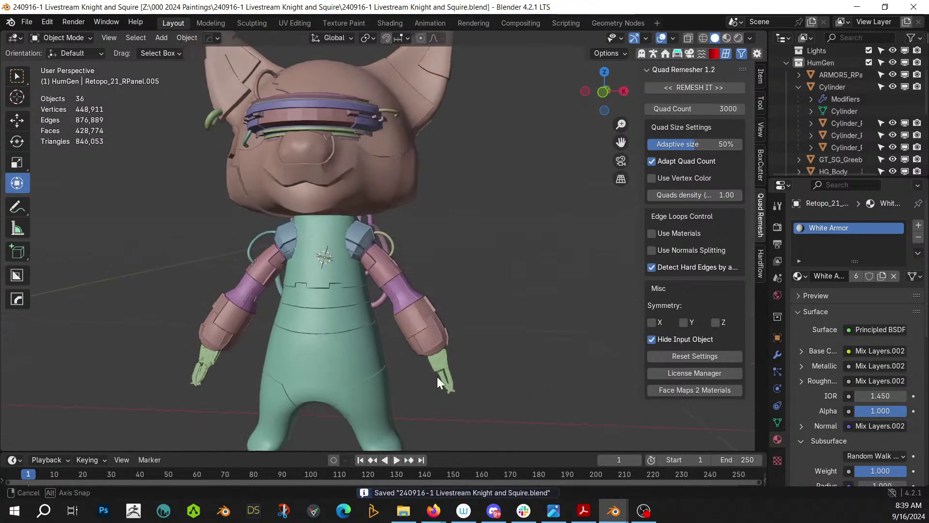
shift+middle_drag(437, 377, 460, 344)
right_click(453, 334)
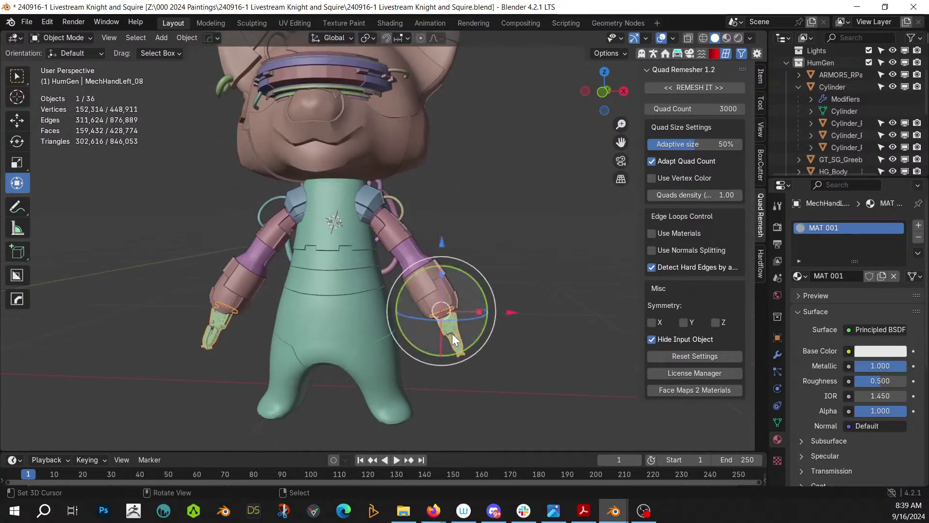
click(805, 277)
text(dis)
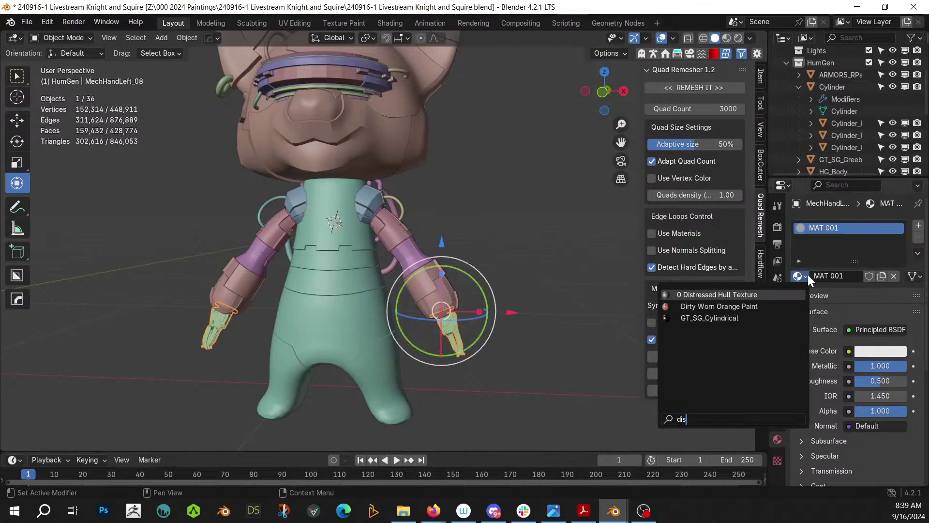
key(Return)
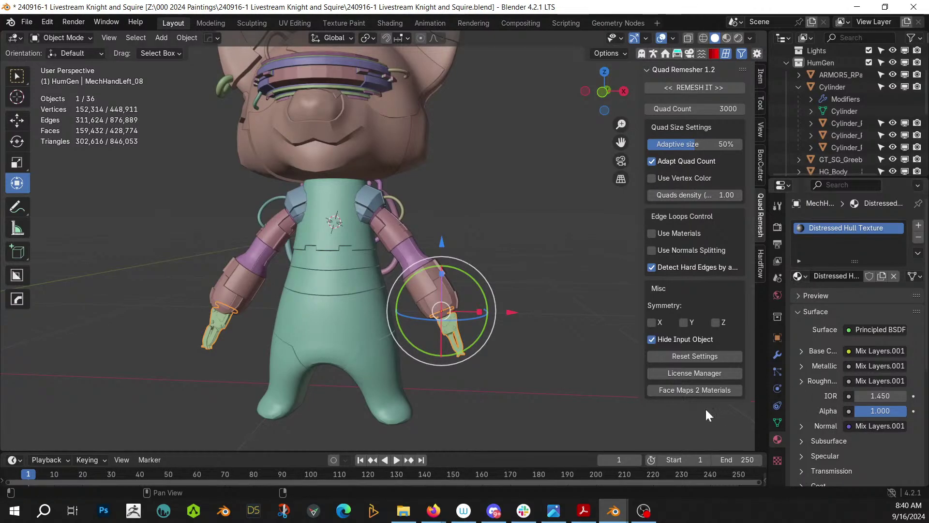
Switch the viewport to Rendered shading and examine the textured hands and the character from several angles
key(z)
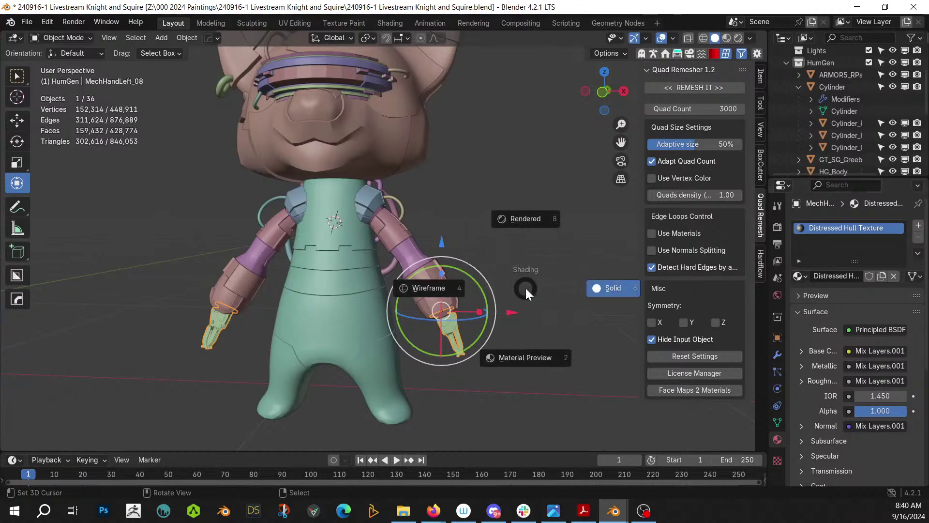
key(8)
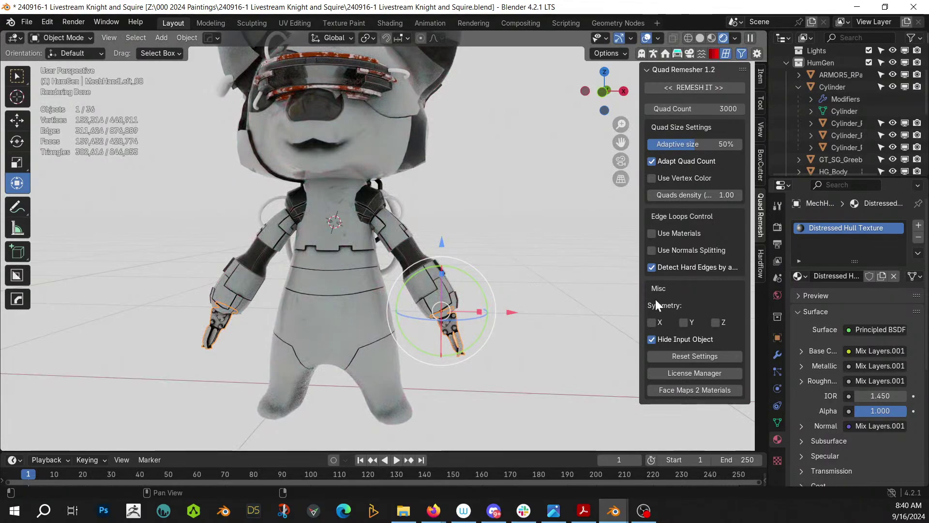
middle_drag(498, 210, 420, 215)
click(523, 221)
scroll(523, 221, down, 3)
scroll(420, 216, up, 5)
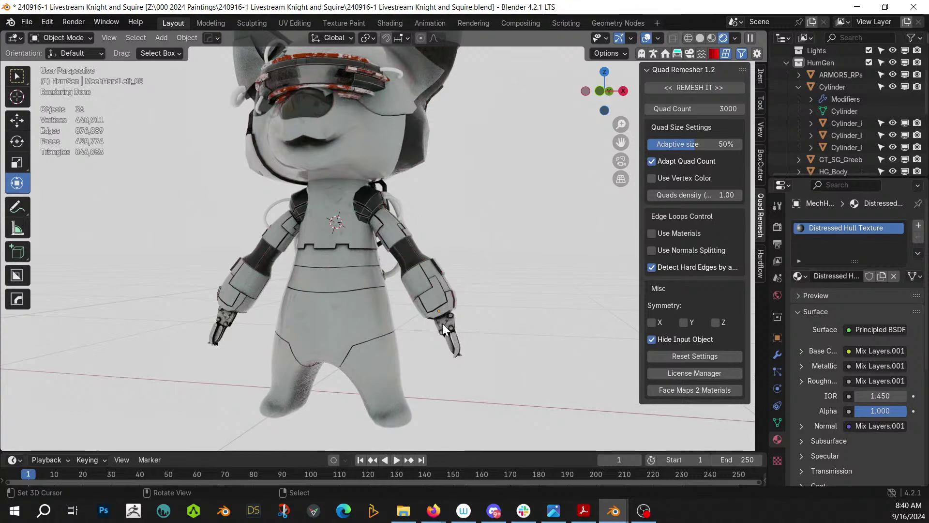
middle_drag(481, 327, 487, 325)
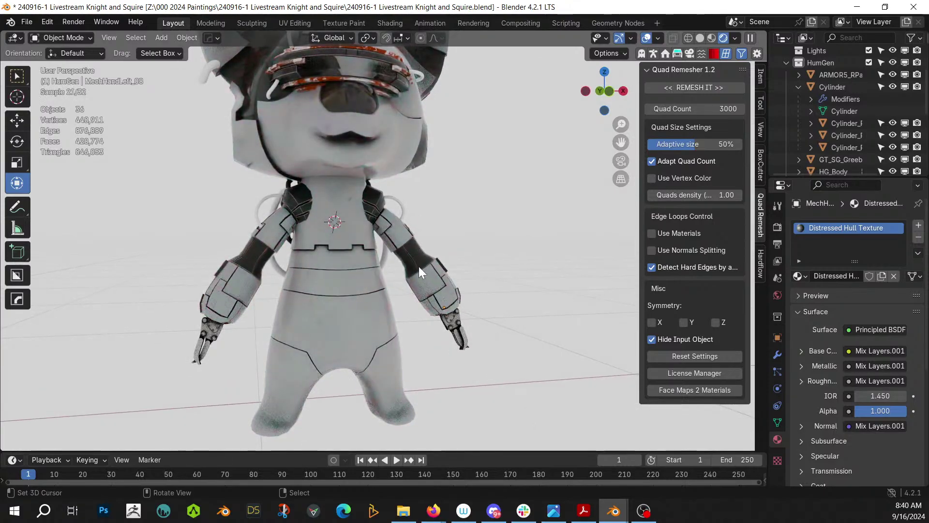
Add a Black Armor material slot to the torso mesh and assign it to the seam-bounded waist band faces
scroll(435, 313, up, 4)
scroll(435, 313, down, 2)
mouse_move(436, 313)
middle_down()
mouse_move(416, 315)
mouse_move(465, 288)
mouse_move(423, 321)
middle_up()
click(423, 321)
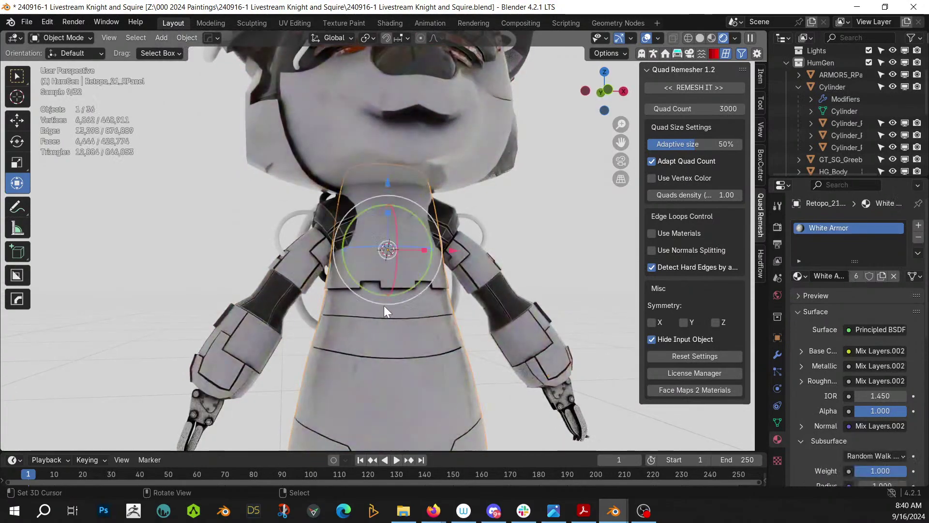
key(Tab)
key(l)
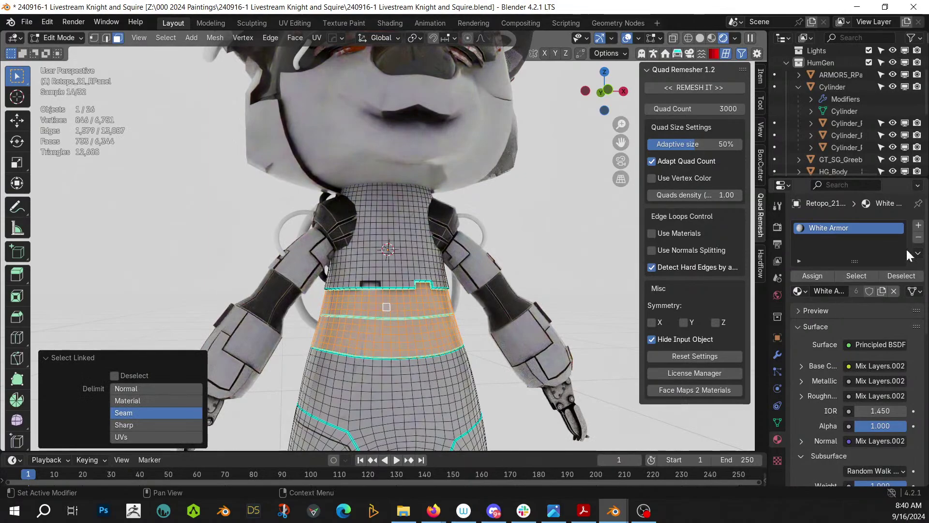
click(918, 226)
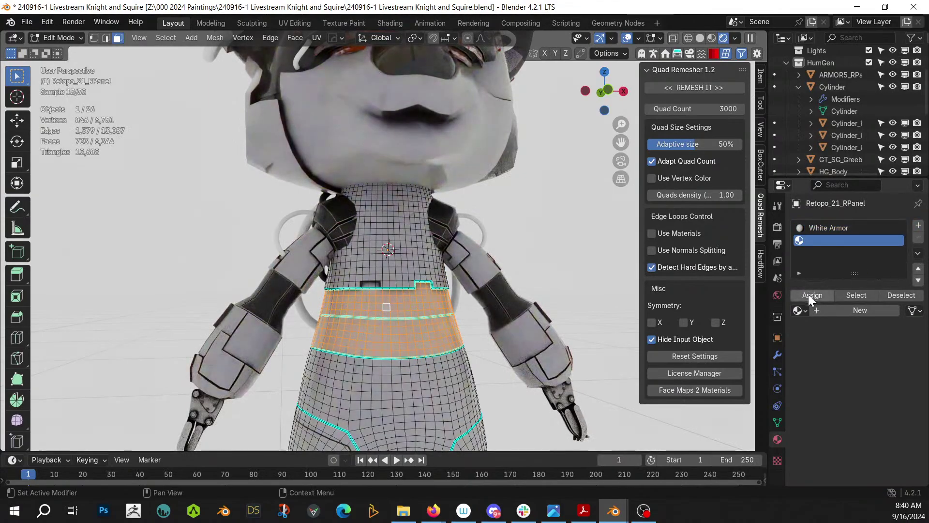
click(801, 312)
text(blac)
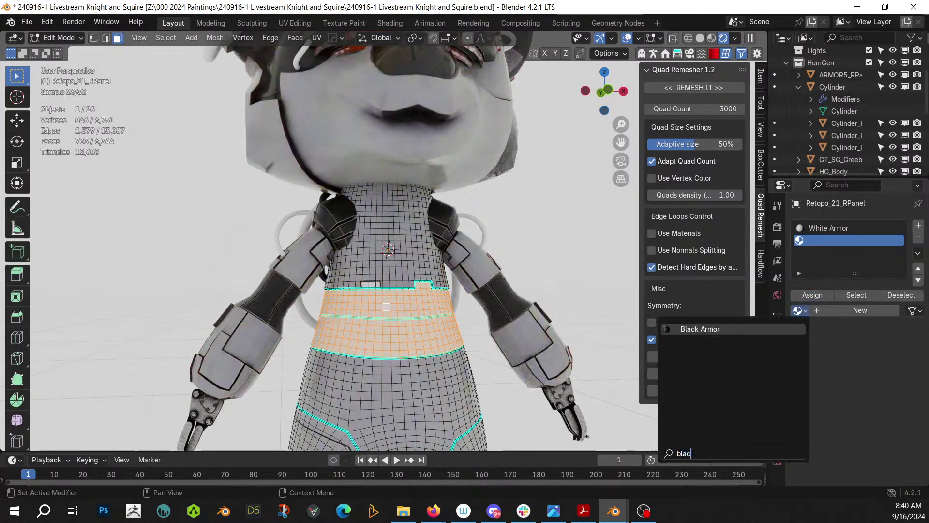
text(k)
key(Return)
key(Tab)
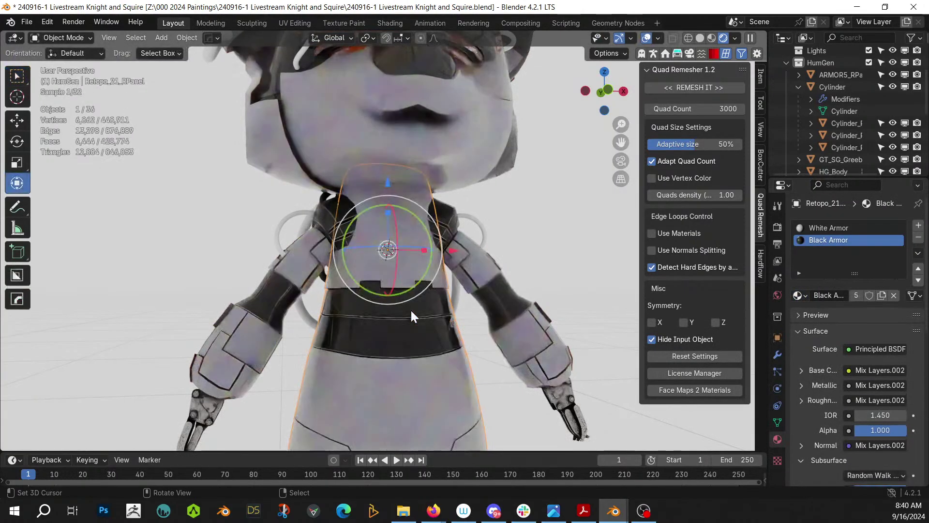
Select the cables around the shoulders, back and visor and join them into one object
middle_drag(398, 312, 417, 327)
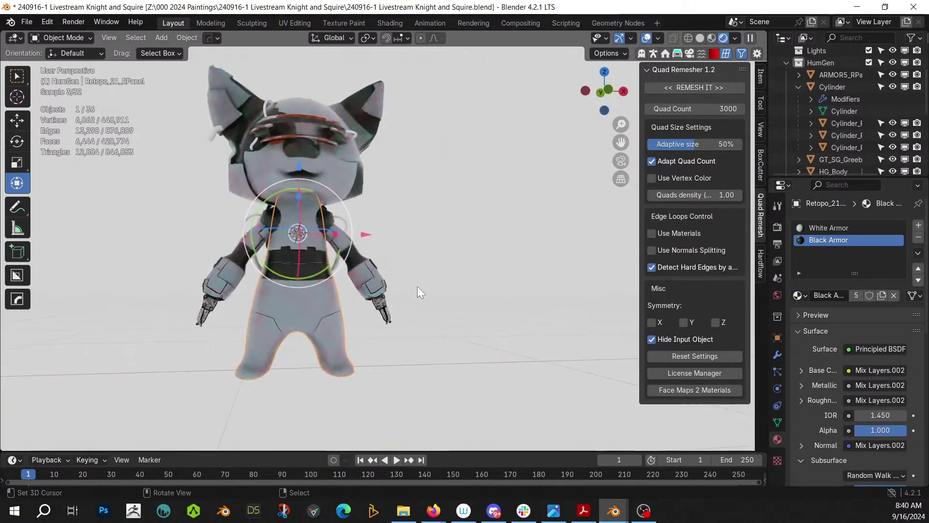
middle_drag(418, 293, 468, 348)
scroll(384, 288, up, 3)
middle_drag(406, 287, 479, 262)
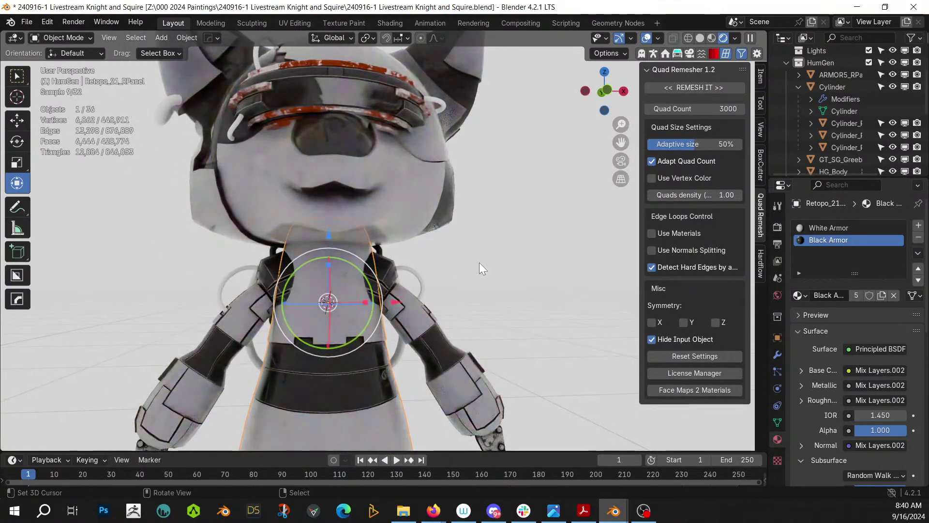
click(419, 278)
shift+click(239, 268)
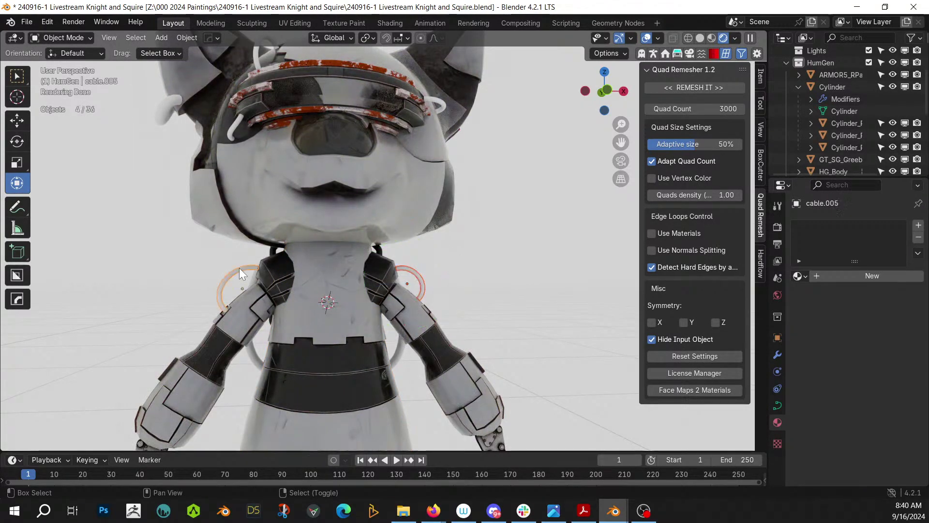
shift+click(255, 357)
shift+click(397, 349)
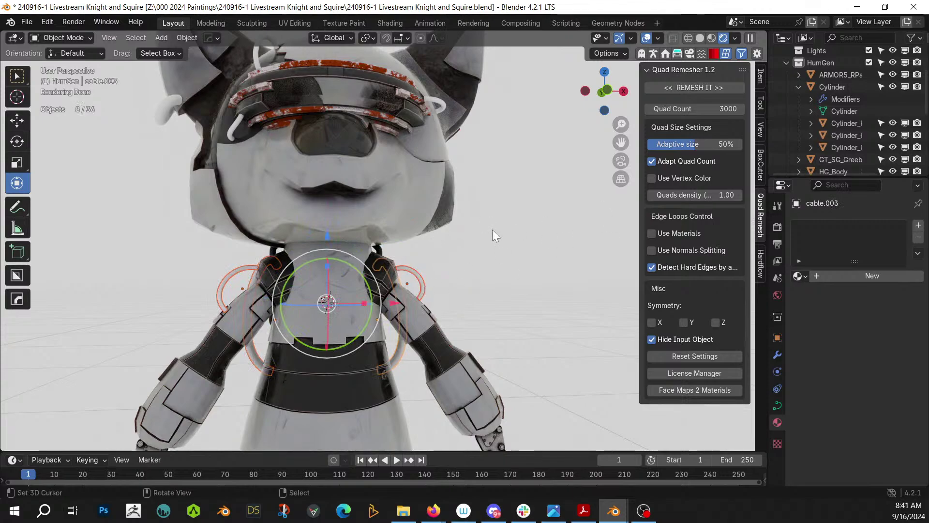
middle_drag(492, 230, 474, 217)
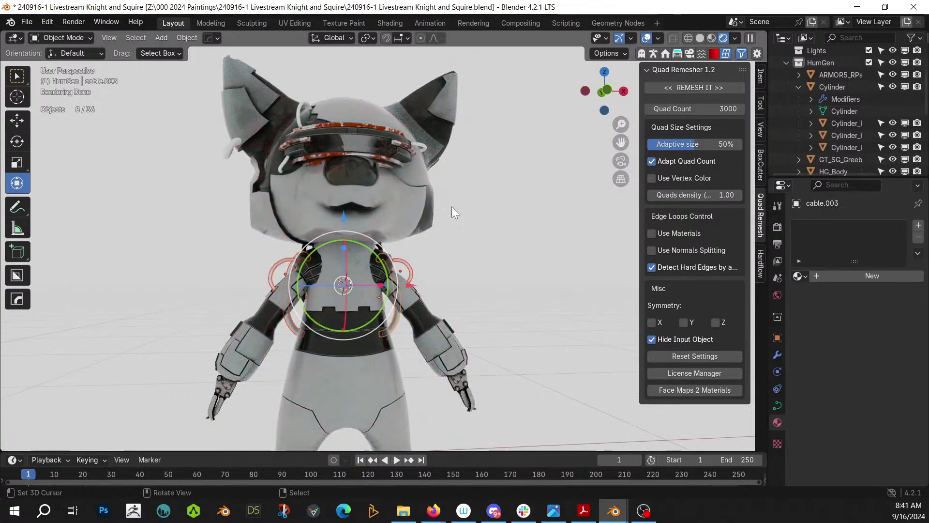
shift+click(298, 119)
shift+click(288, 158)
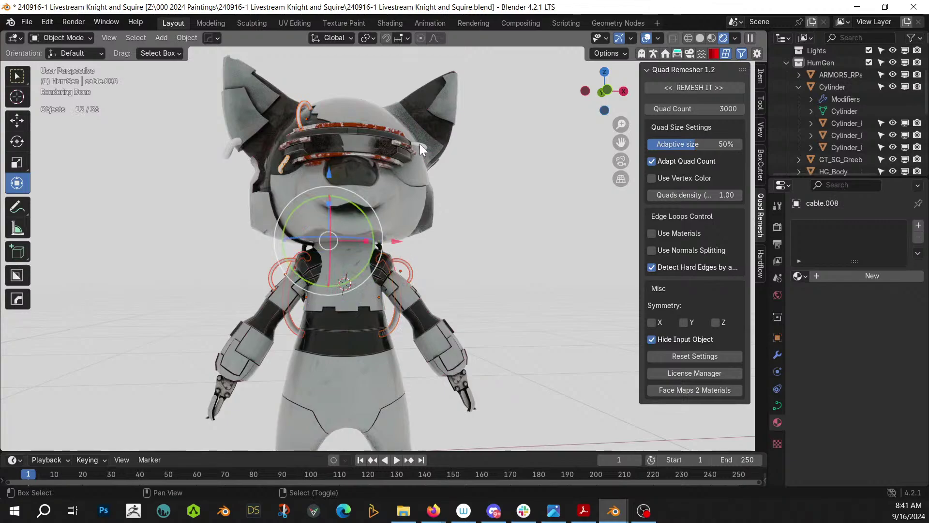
key(ctrl+j)
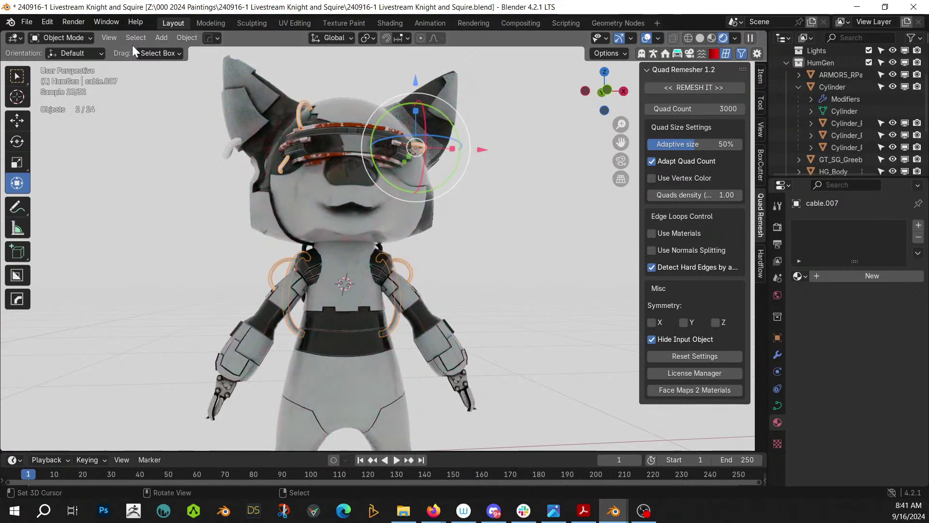
Select all objects in the scene and convert them to meshes
key(a)
click(186, 37)
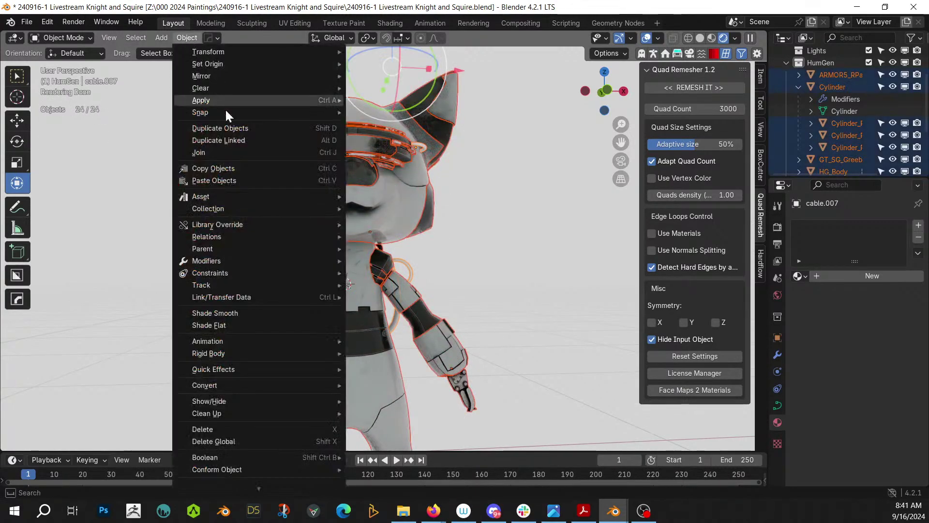
mouse_move(234, 385)
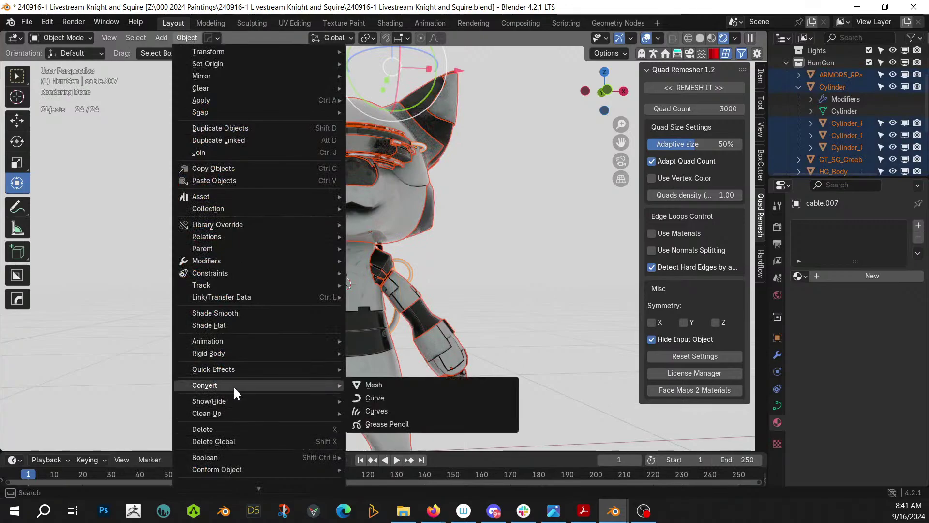
click(397, 384)
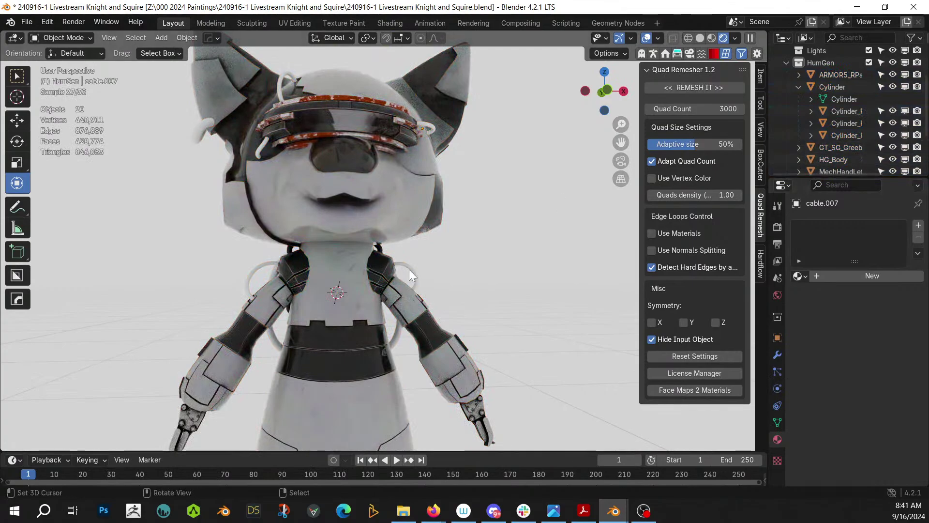
Link the visor trim's rusty material to the joined cables on the shoulders, back and visor
click(410, 271)
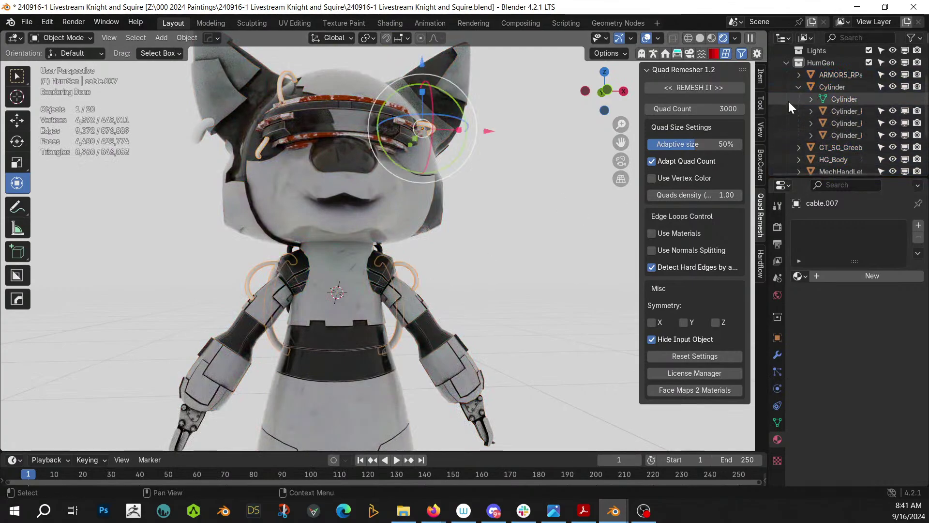
scroll(822, 116, down, 3)
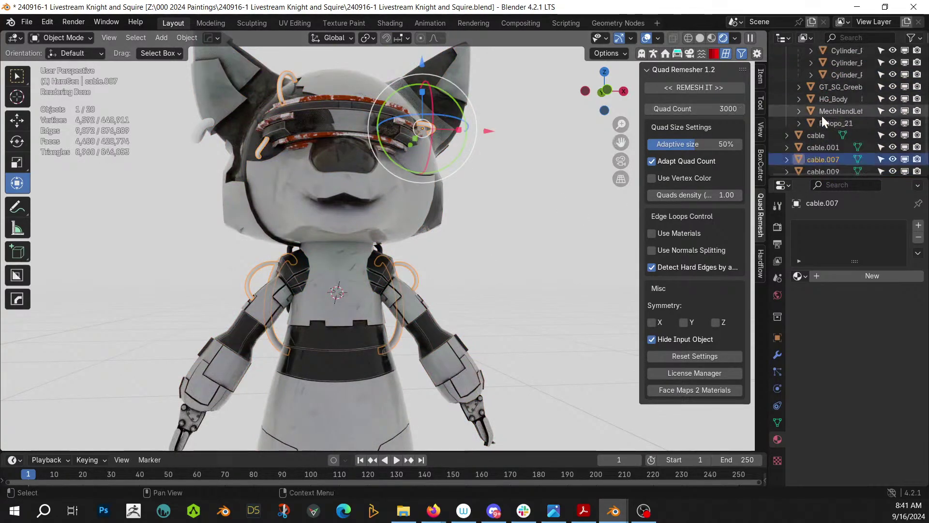
scroll(865, 146, down, 1)
click(800, 165)
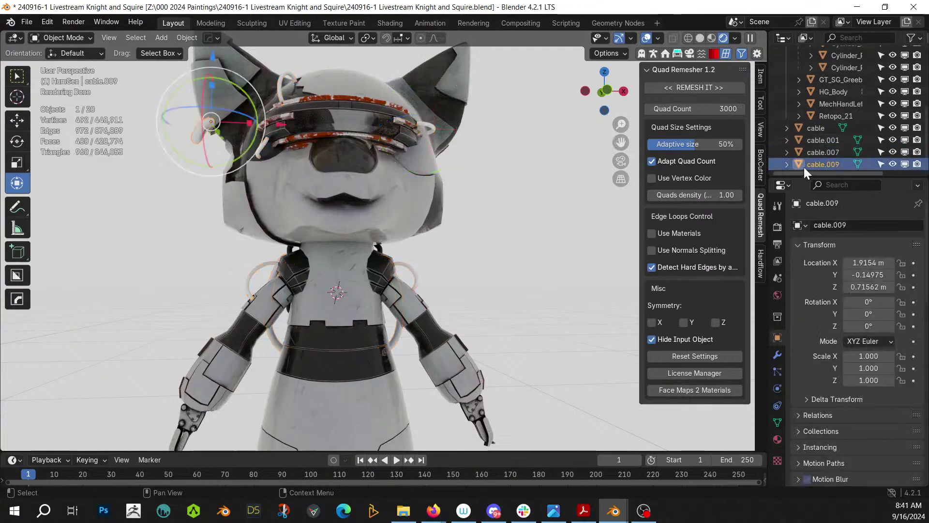
middle_drag(471, 250, 479, 266)
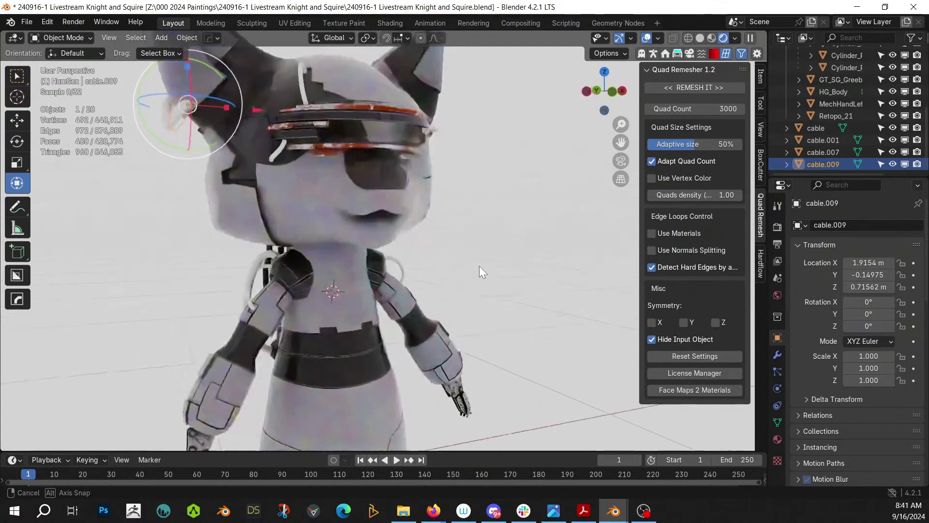
click(291, 71)
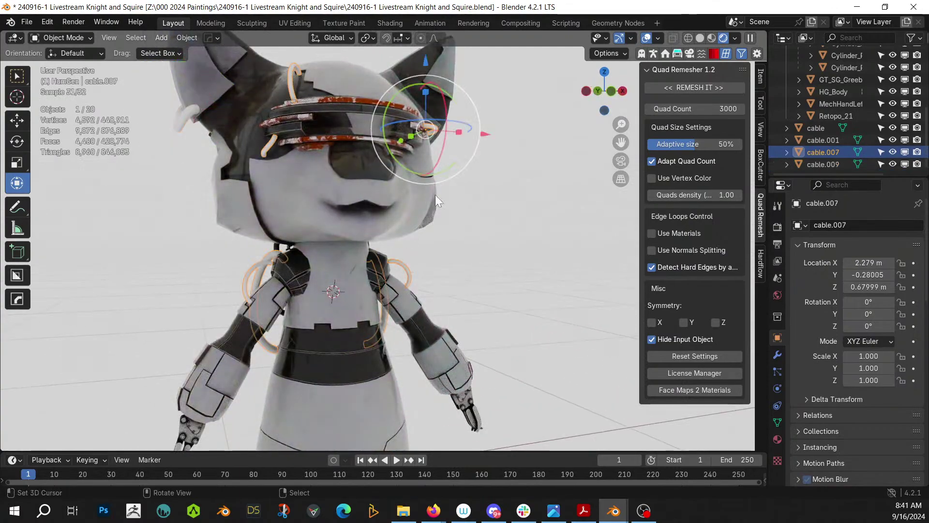
shift+click(362, 100)
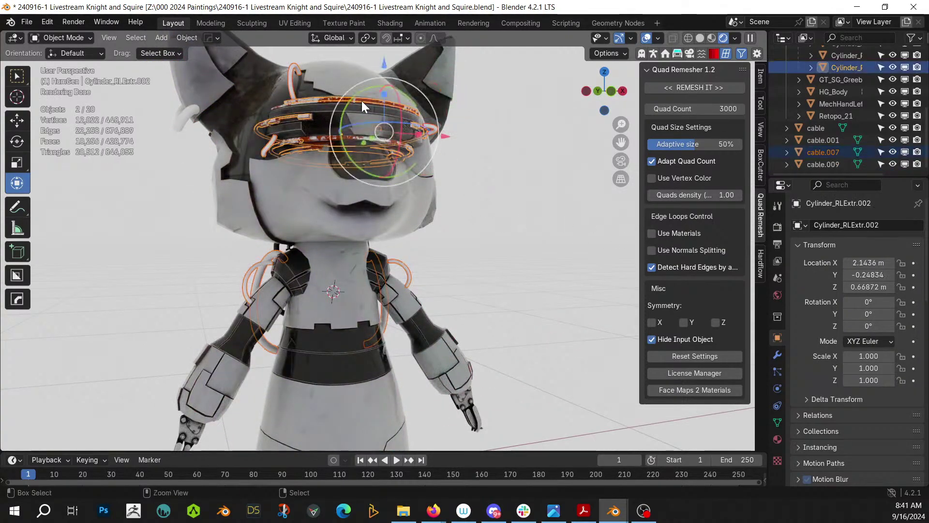
key(ctrl+l)
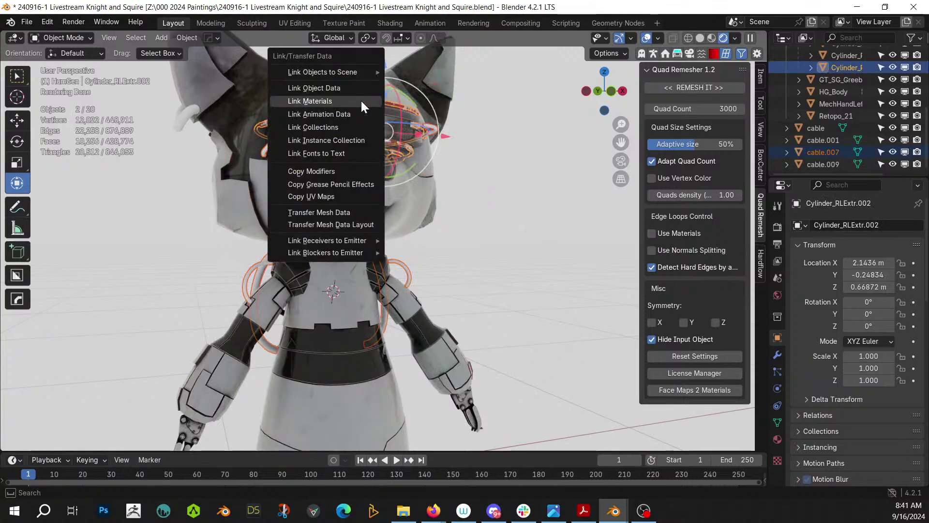
click(361, 100)
click(493, 213)
Link the mechanical hand's material to the two cables behind the head and the ear cable
scroll(492, 213, down, 3)
middle_drag(481, 214, 460, 177)
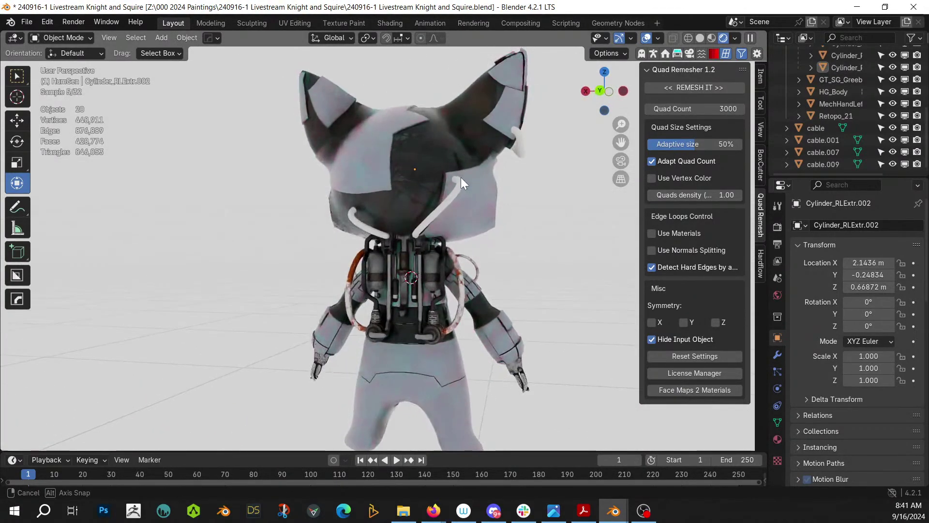
click(428, 218)
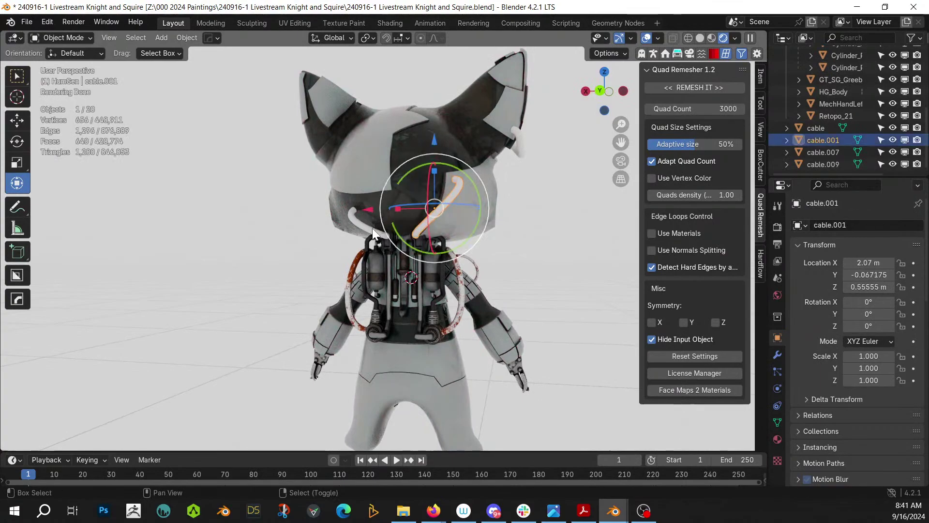
shift+click(372, 228)
shift+click(519, 137)
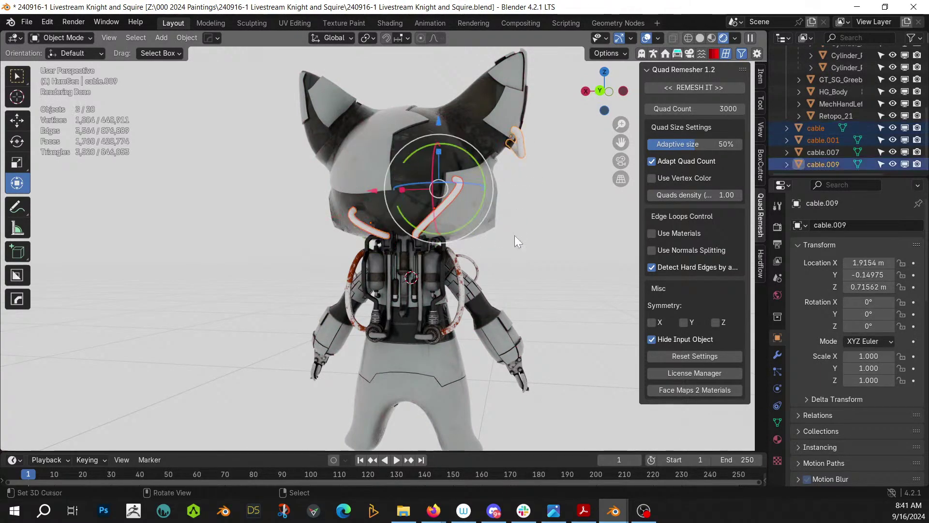
shift+click(525, 373)
key(ctrl+l)
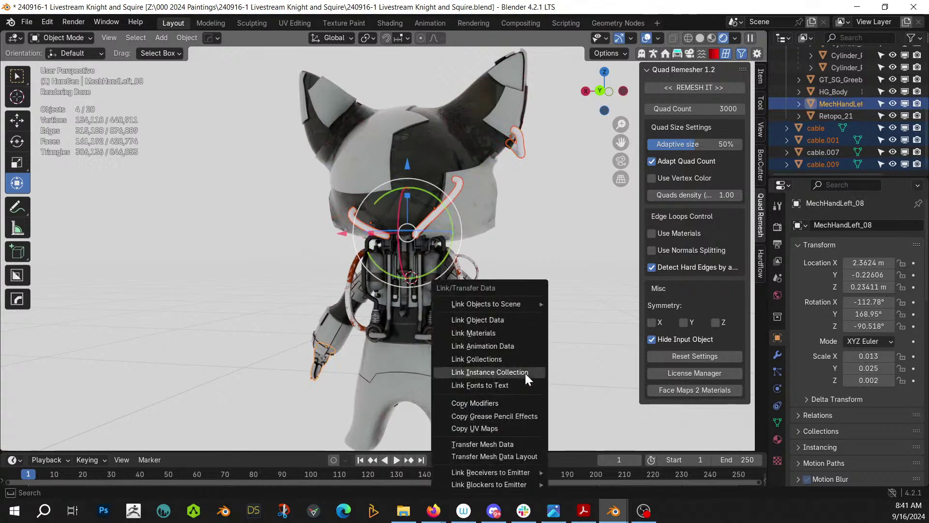
click(503, 334)
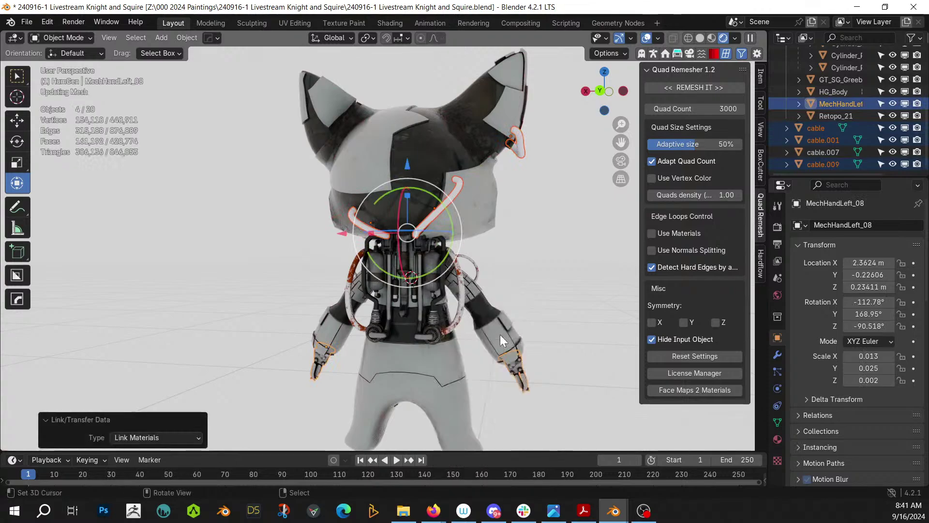
click(535, 306)
middle_drag(535, 307, 330, 286)
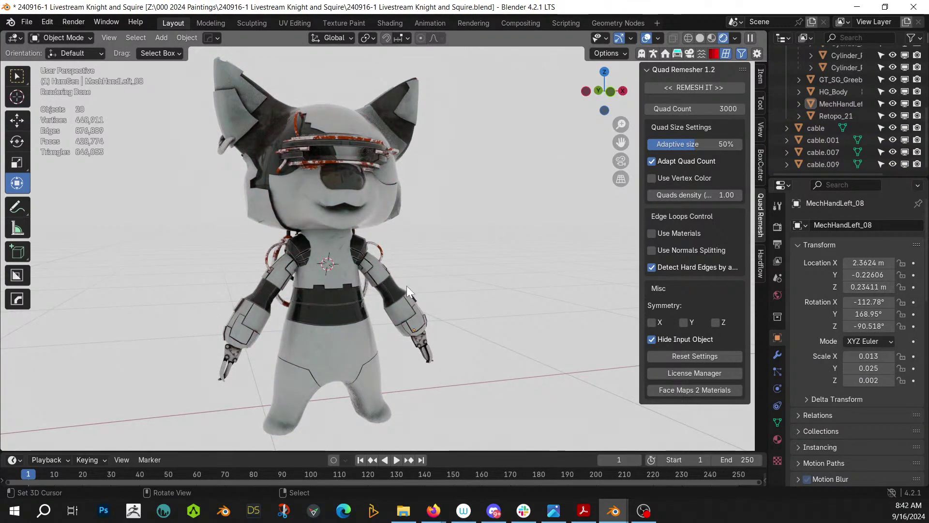
Isolate the visor's Cylinder object to check it, return to the full view, and hide the Cylinder in the viewport
middle_drag(406, 288, 390, 291)
scroll(459, 313, up, 5)
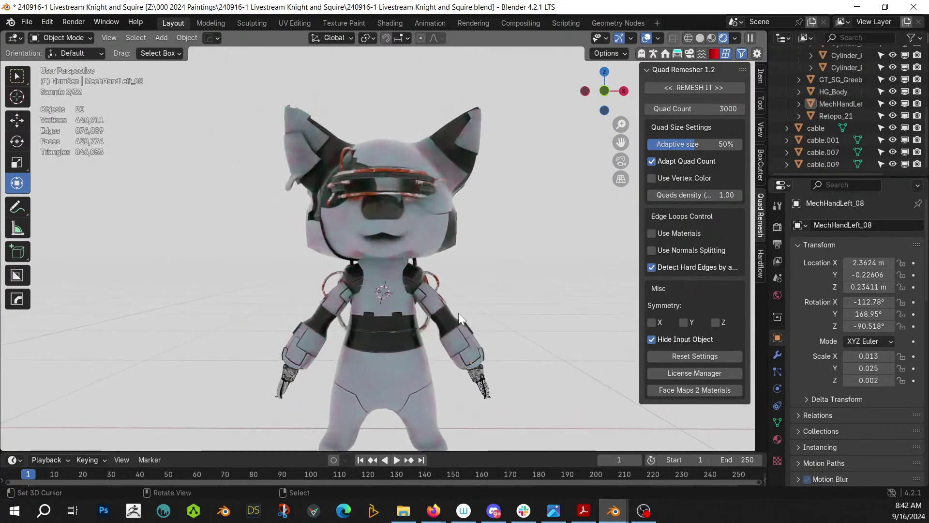
middle_drag(421, 297, 416, 316)
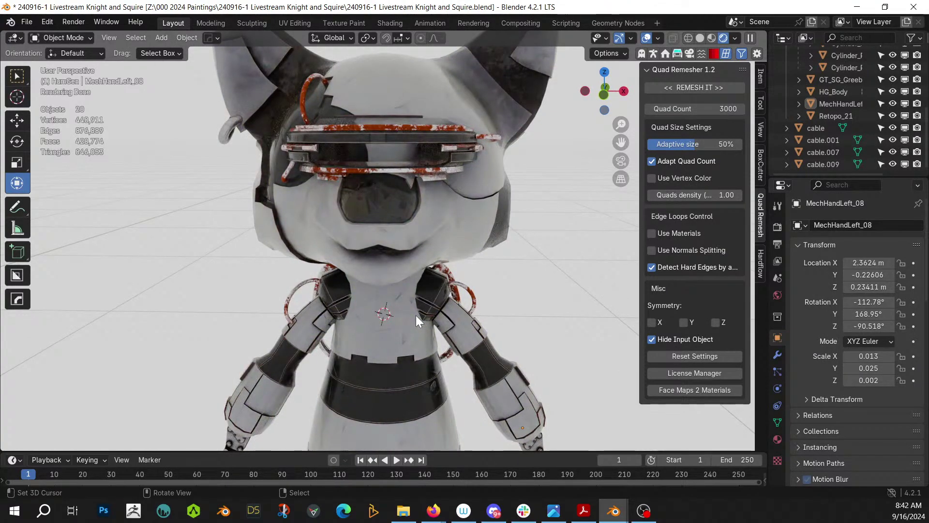
scroll(334, 232, up, 2)
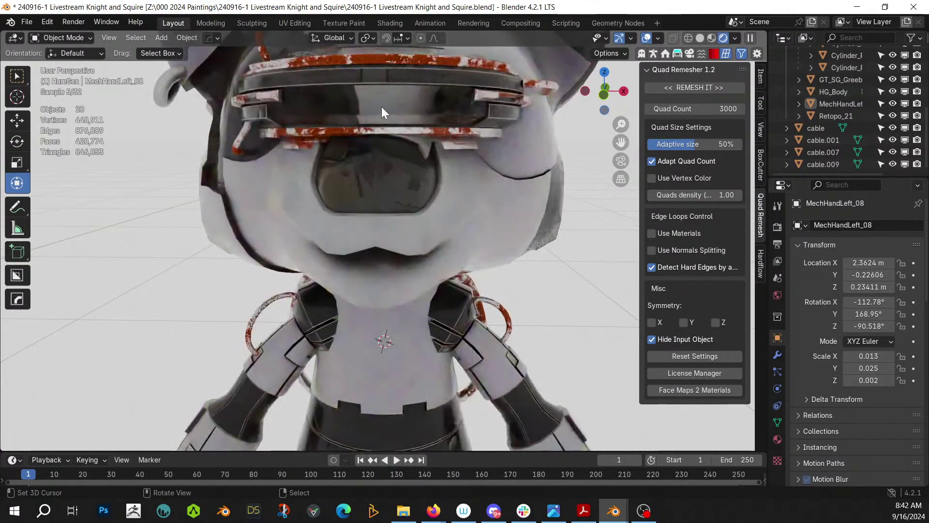
click(381, 107)
key(KP_Divide)
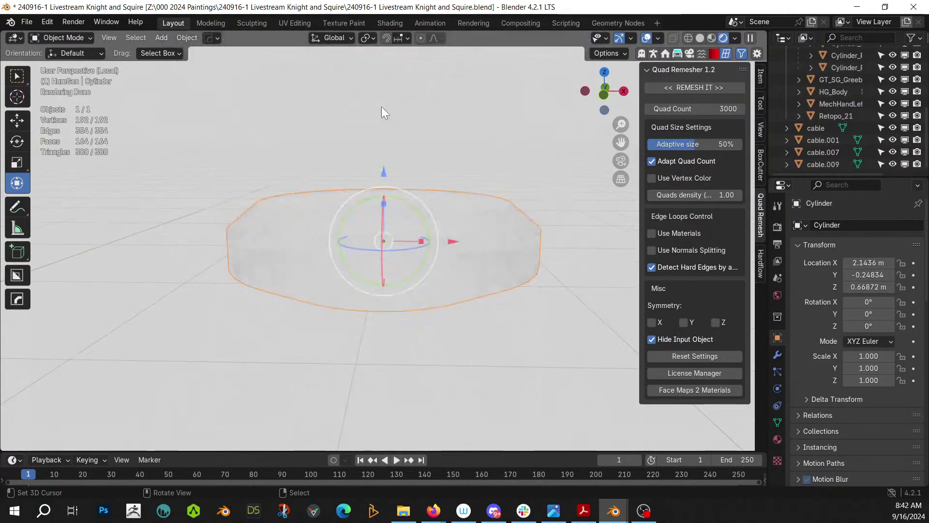
key(KP_Divide)
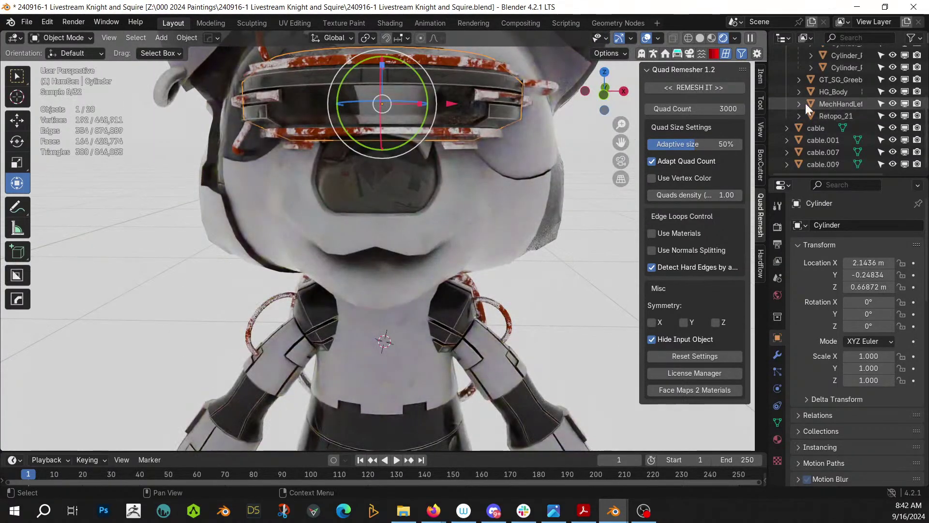
scroll(869, 68, up, 5)
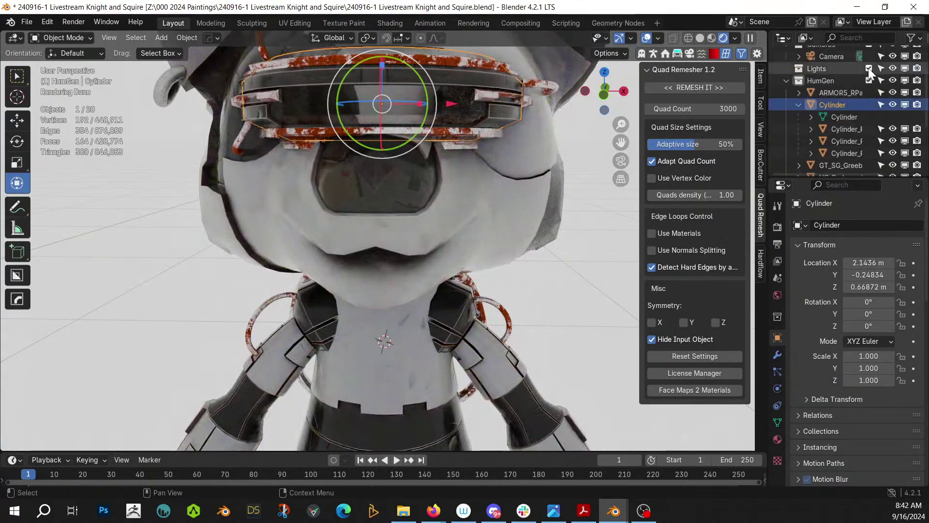
click(893, 105)
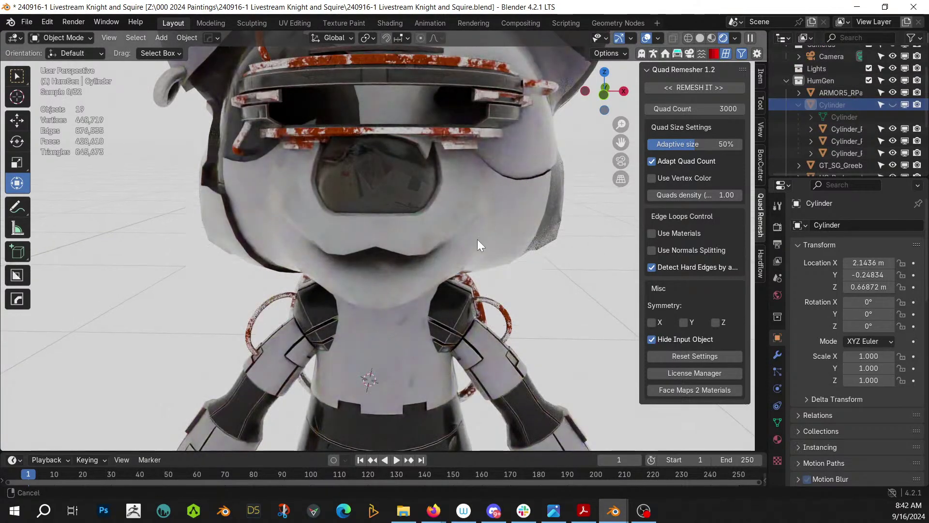
Switch to solid shading and select a patch of ten faces over the character's right eye on the Retopo_21 body mesh
key(z)
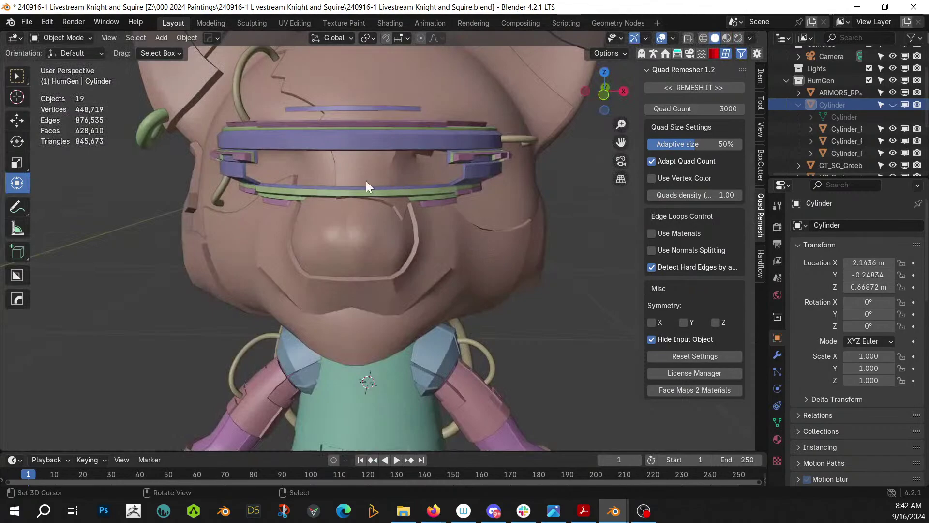
click(364, 165)
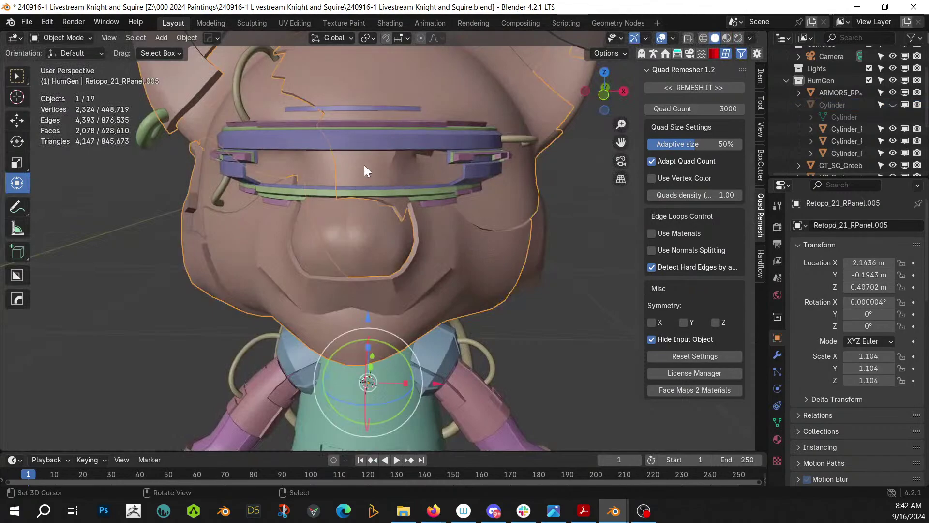
click(294, 162)
key(Tab)
click(294, 162)
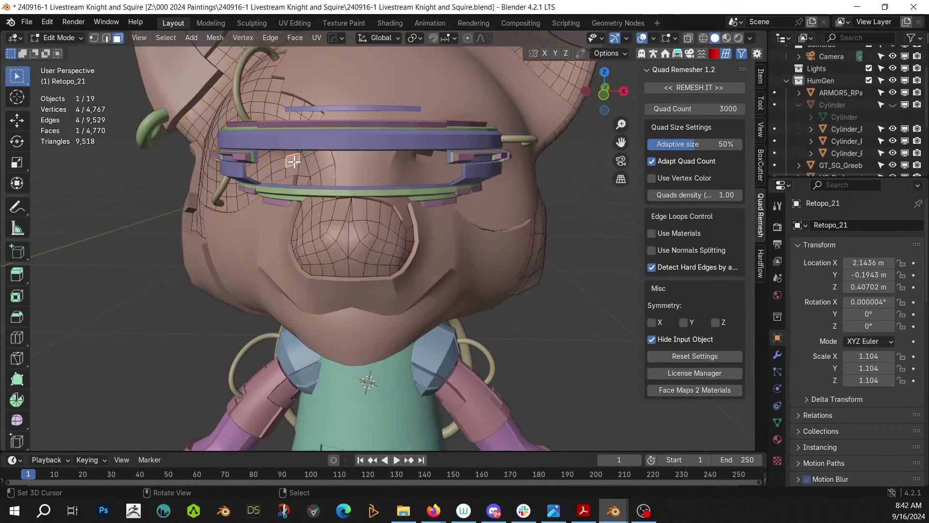
shift+click(279, 154)
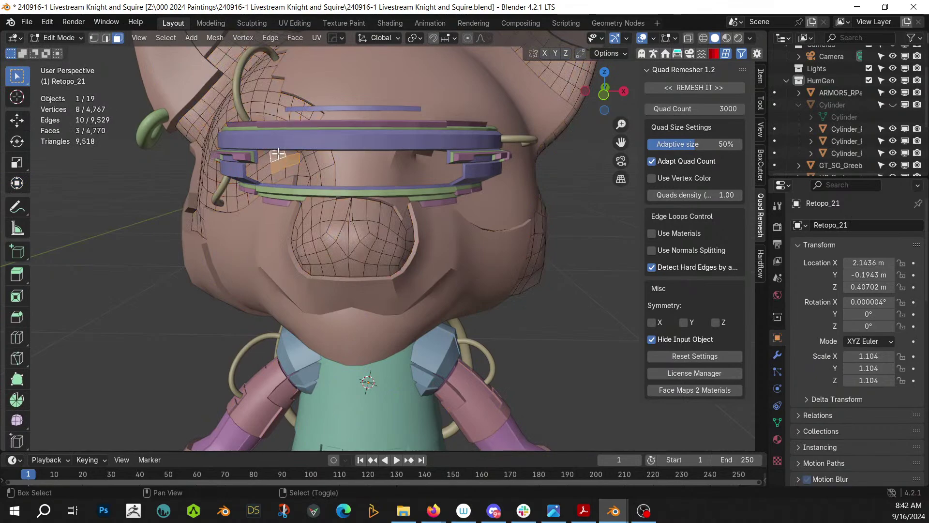
shift+click(304, 164)
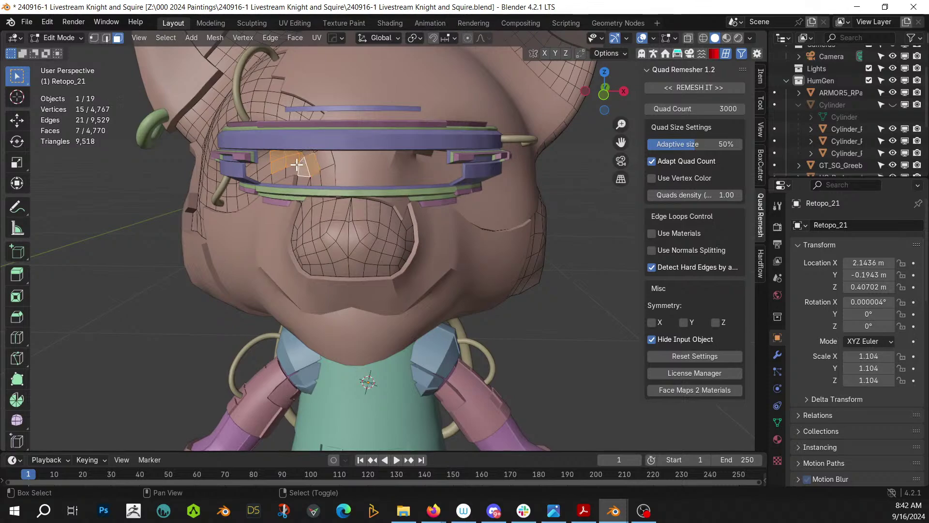
shift+click(277, 175)
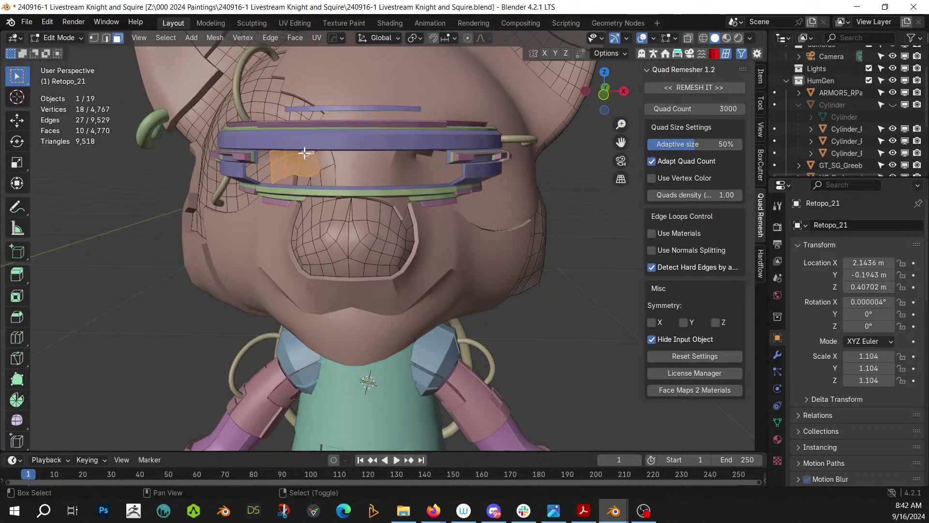
Add a second material slot to Retopo_21, assign the eye faces to it, and apply sy_red_5_emmisive from the KO-Emissive pack
click(777, 439)
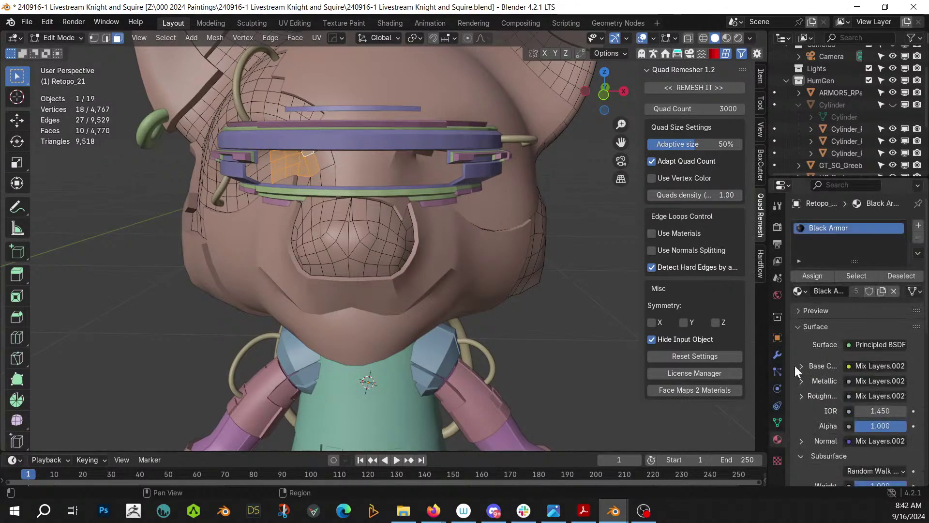
click(918, 227)
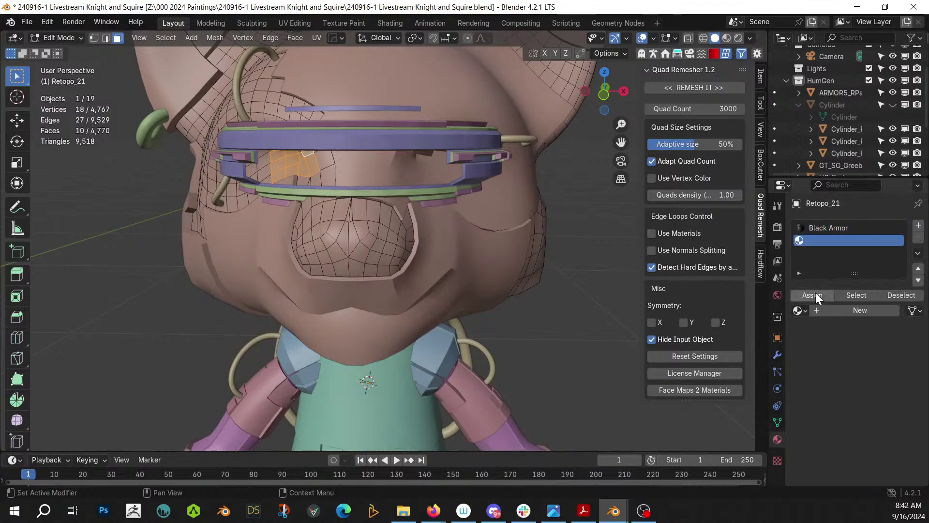
click(715, 54)
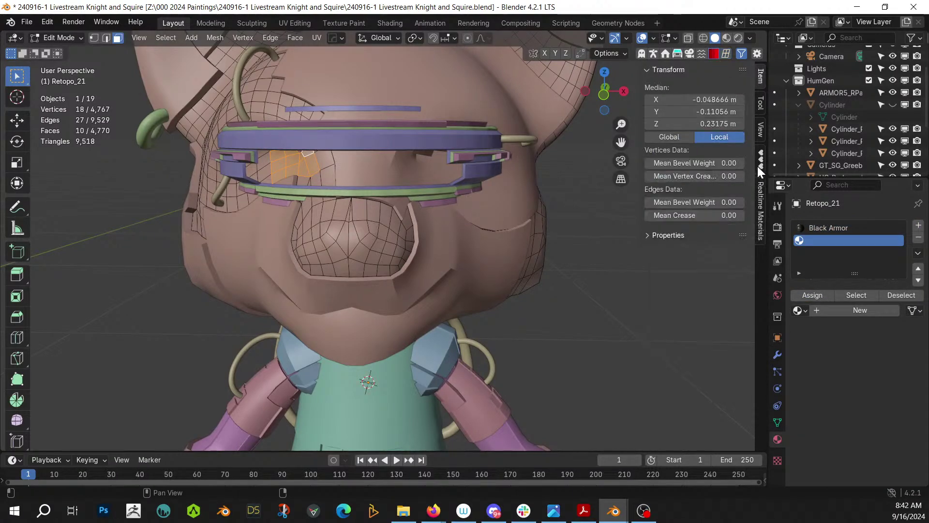
click(758, 165)
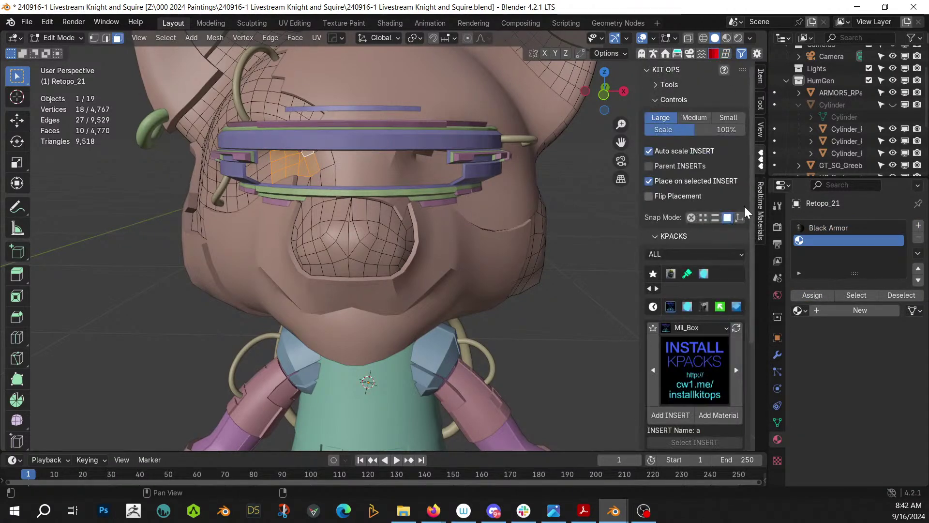
click(692, 358)
click(711, 352)
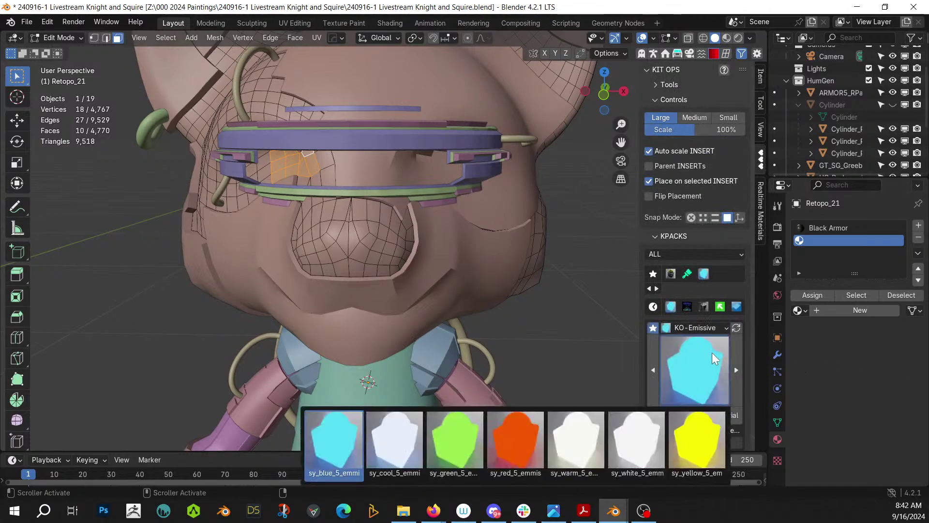
click(516, 421)
click(725, 416)
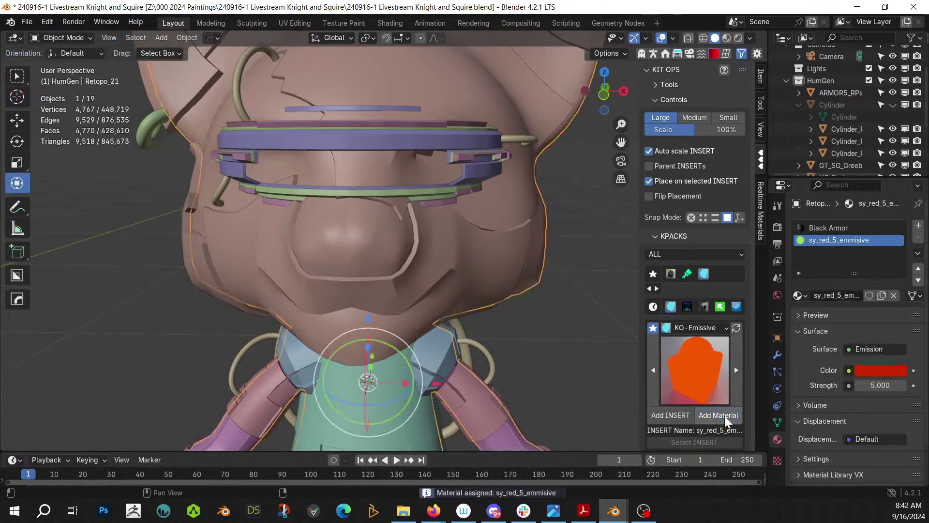
Isolate the body mesh briefly, unhide the visor's Cylinder, return to the full scene, and switch to rendered shading
key(KP_Divide)
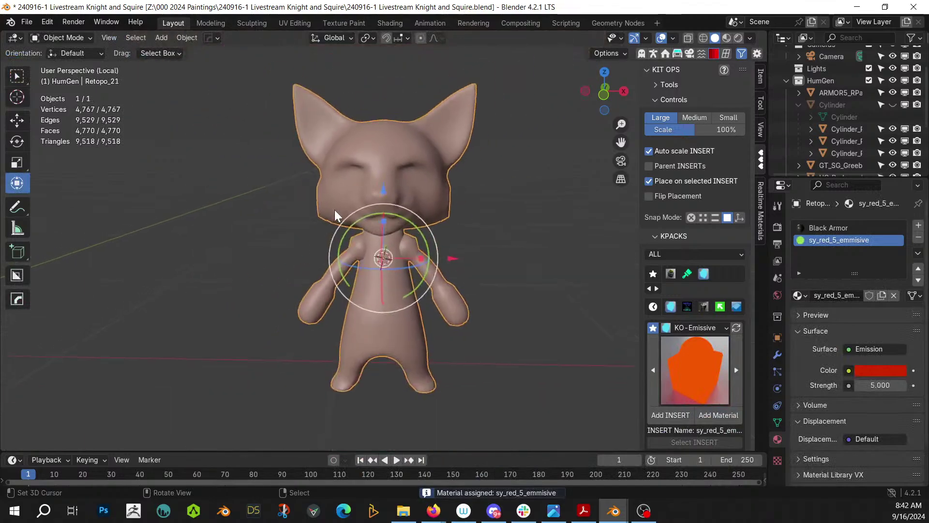
click(892, 105)
key(KP_Divide)
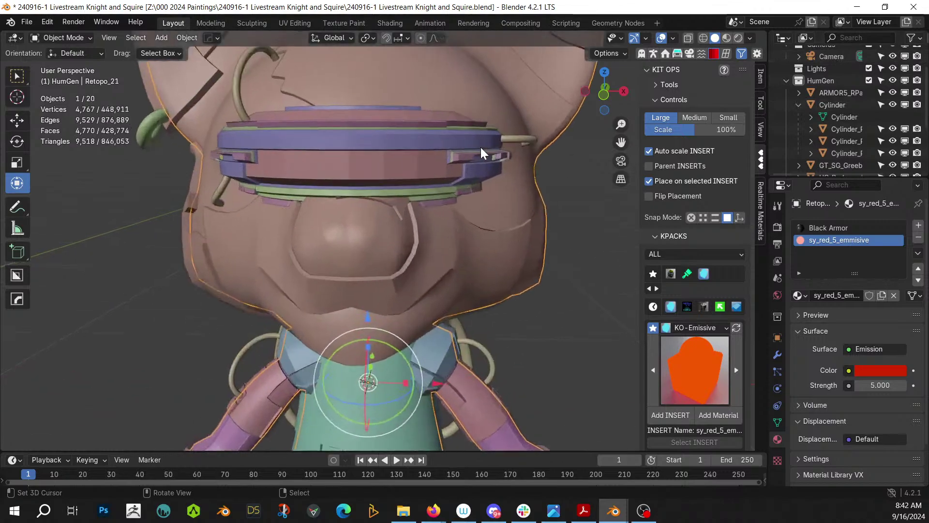
key(z)
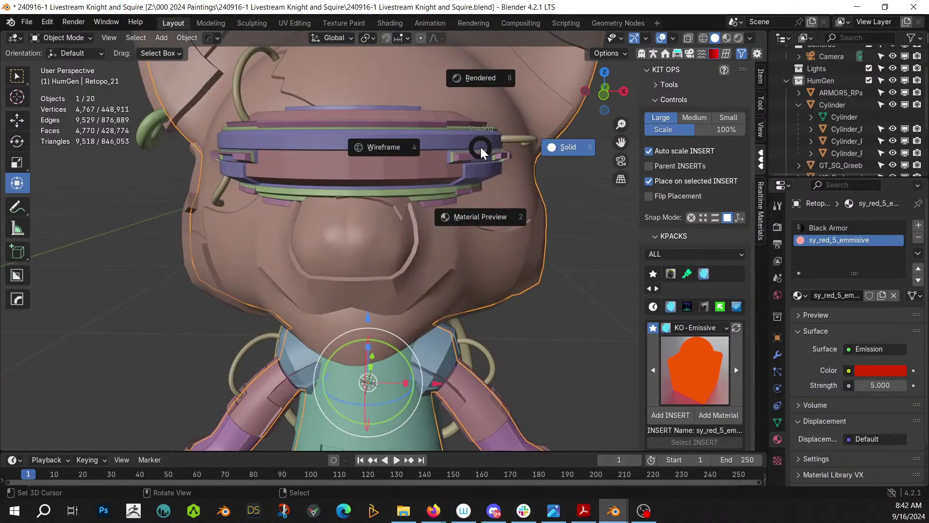
key(KP_6)
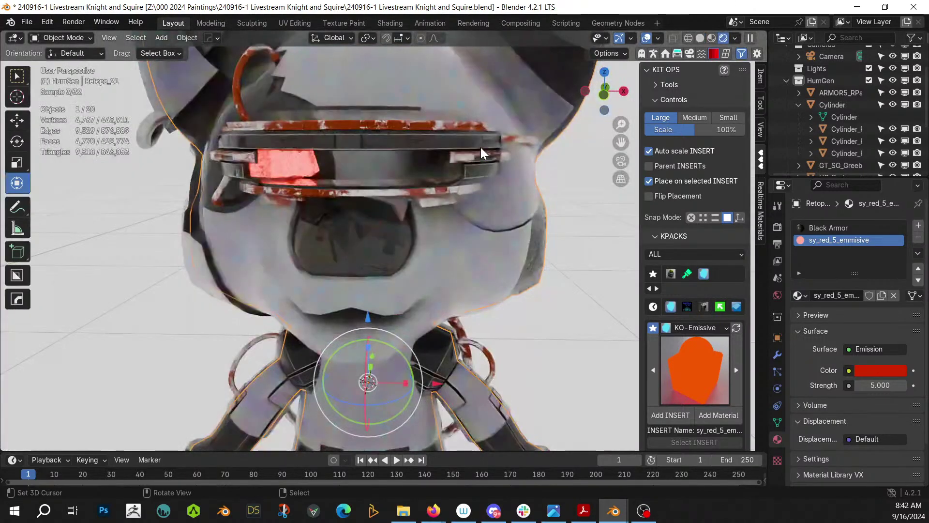
Enter Edit Mode on the visor's glass Cylinder and select the face loops across its top
middle_drag(335, 161, 390, 254)
scroll(389, 253, up, 2)
scroll(390, 253, up, 5)
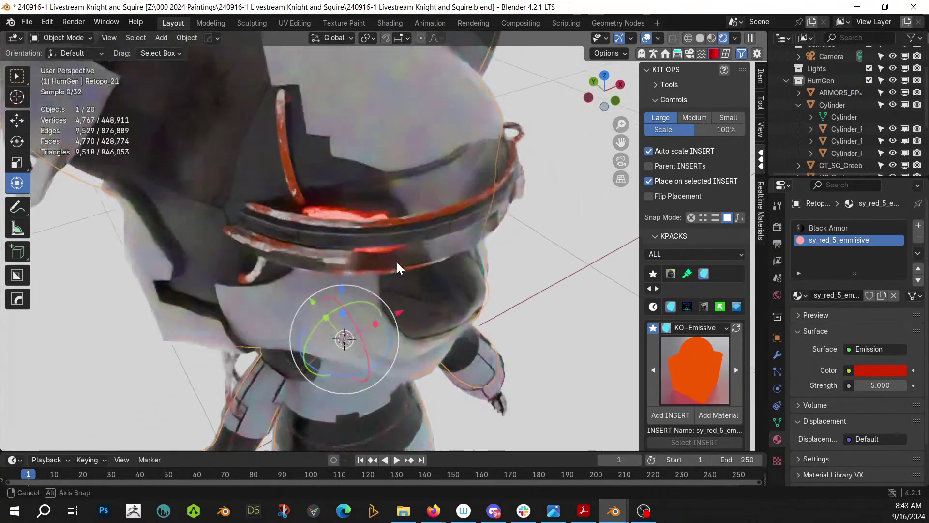
click(446, 200)
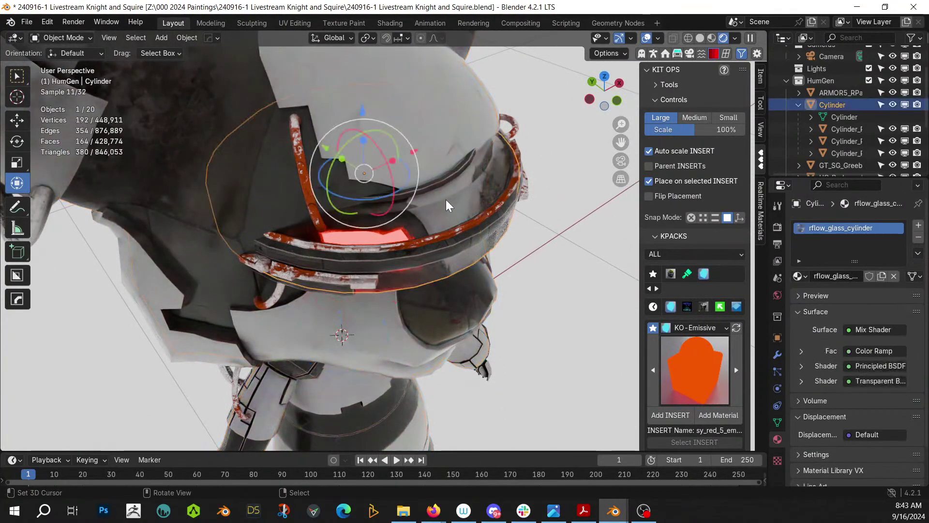
key(Tab)
click(414, 222)
alt+click(413, 204)
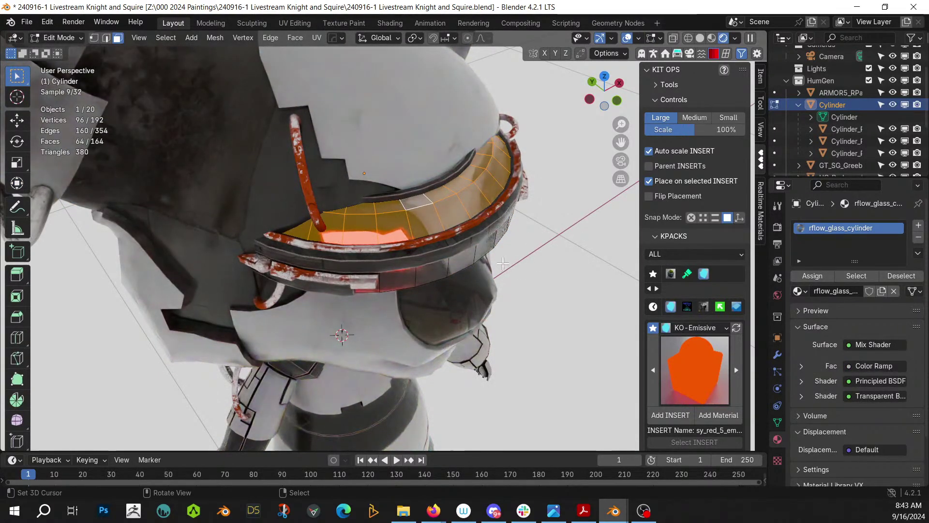
middle_drag(504, 263, 468, 189)
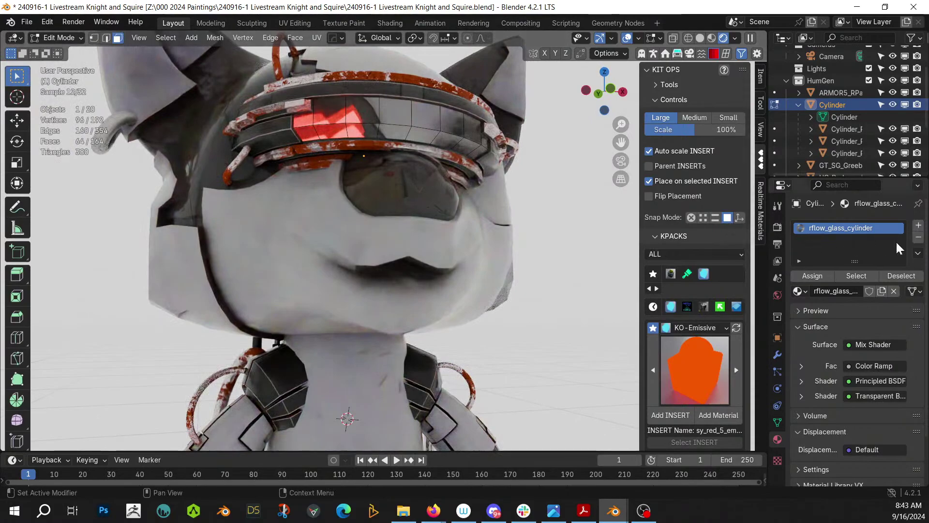
Assign the selected visor faces a second material slot with Distressed Hull Texture, and return to Object Mode
click(917, 225)
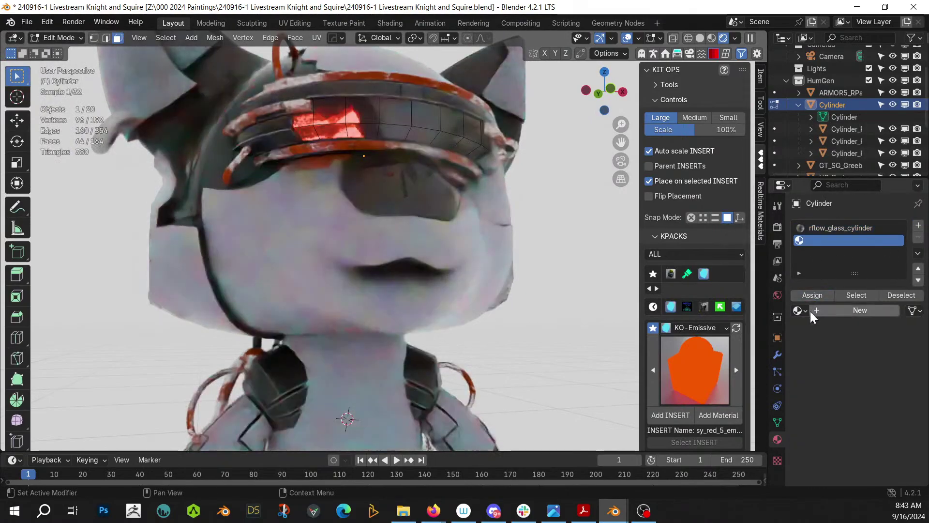
click(800, 310)
text(dis)
key(Return)
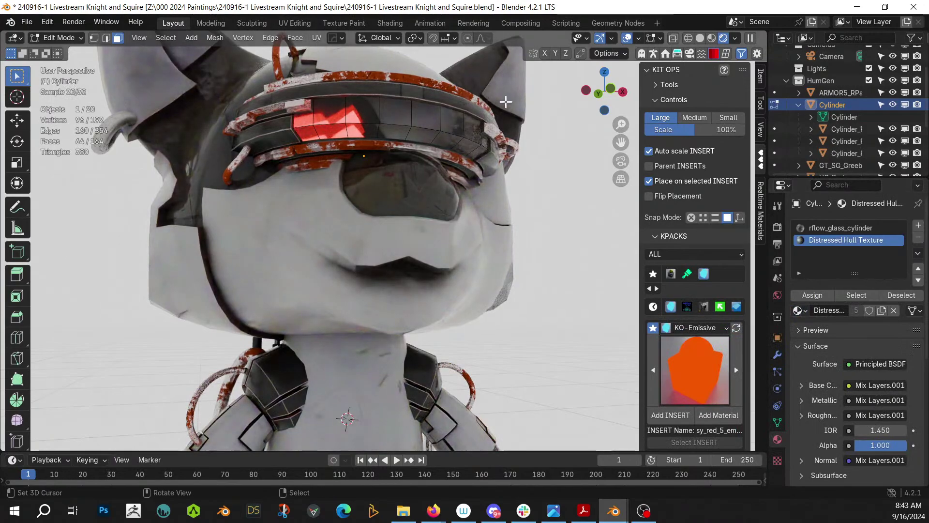
middle_drag(468, 121, 444, 135)
key(Tab)
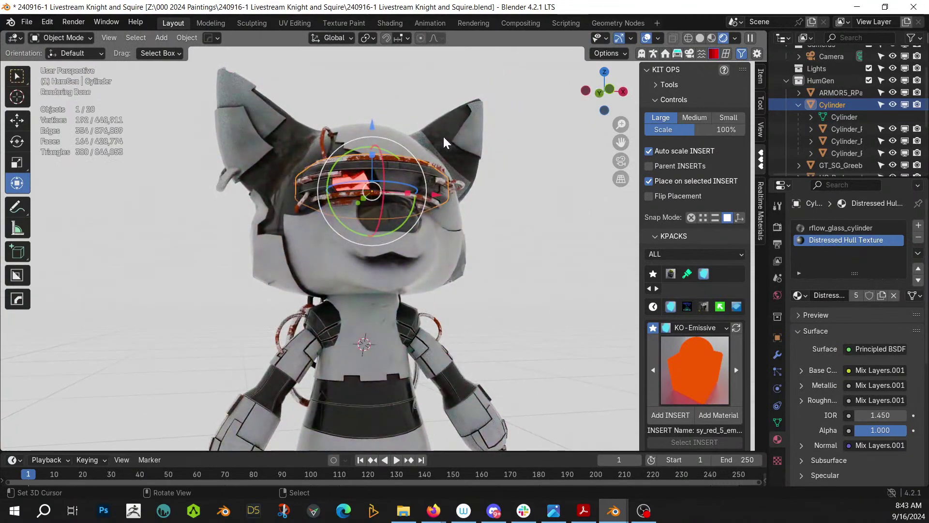
Select the white head panel and examine the character from the side and in front view, framed on the head
middle_drag(464, 191, 432, 262)
click(432, 262)
key(KP_Decimal)
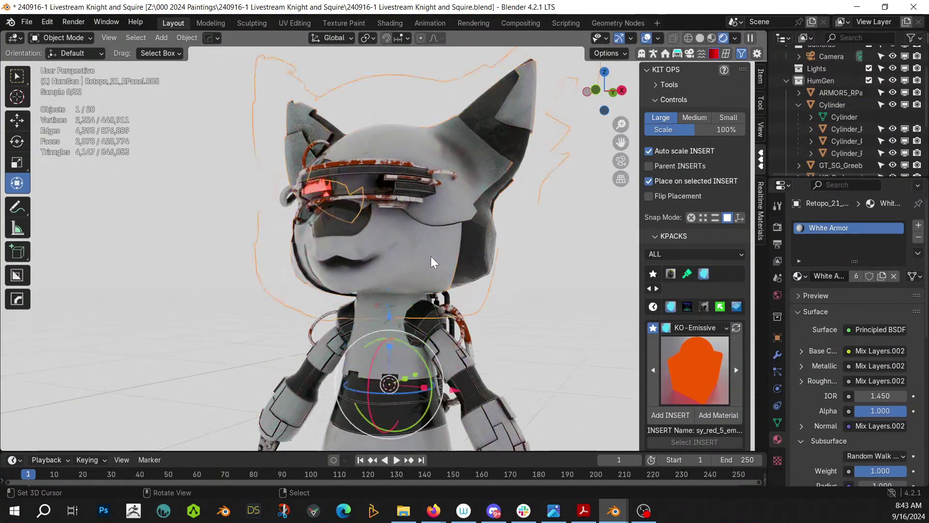
middle_drag(431, 256, 479, 243)
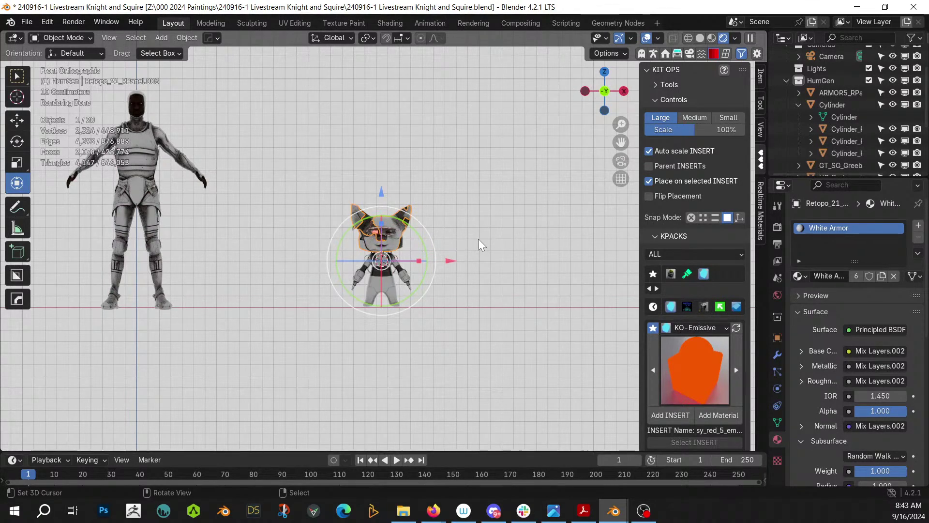
key(KP_Decimal)
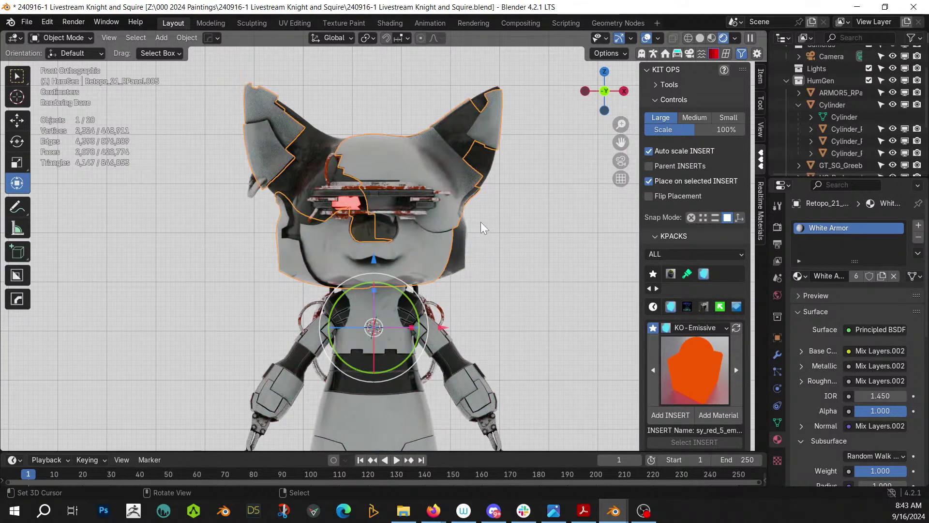
Frame the side of the character's head and switch the viewport to solid shading
mouse_move(505, 222)
shift+middle_down()
mouse_move(483, 312)
mouse_move(462, 316)
mouse_move(477, 355)
mouse_move(401, 347)
mouse_move(386, 337)
mouse_move(389, 309)
mouse_move(269, 296)
mouse_move(303, 256)
mouse_move(284, 257)
shift+middle_up()
key(z)
key(6)
key(shift+alt+c)
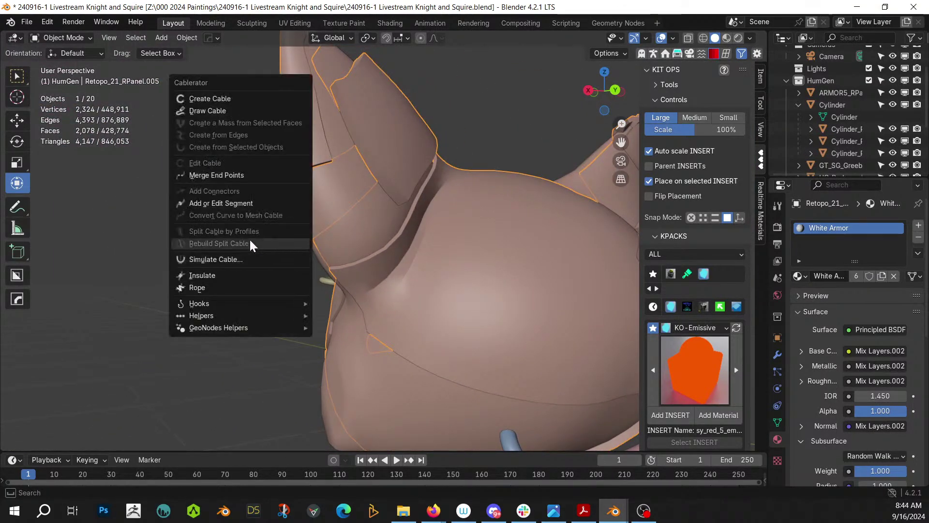
click(228, 98)
click(378, 150)
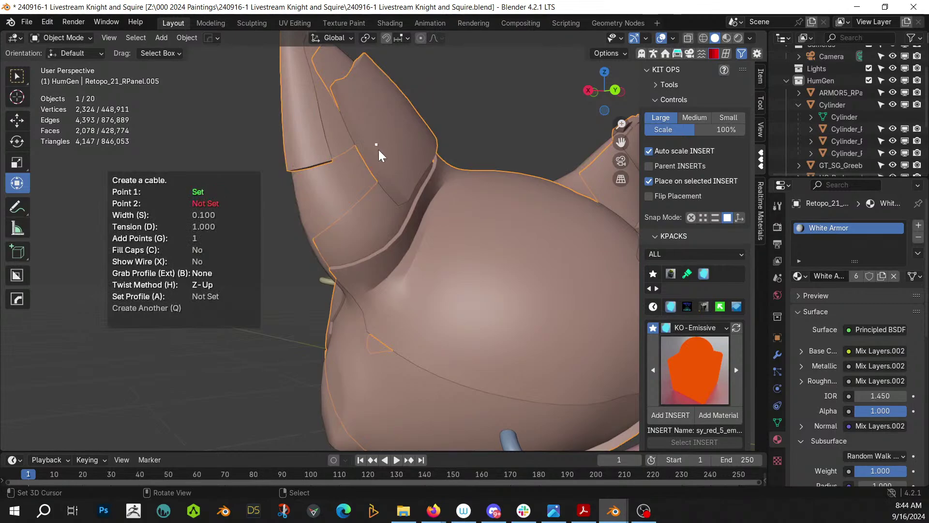
middle_drag(377, 150, 398, 196)
middle_drag(386, 339, 432, 312)
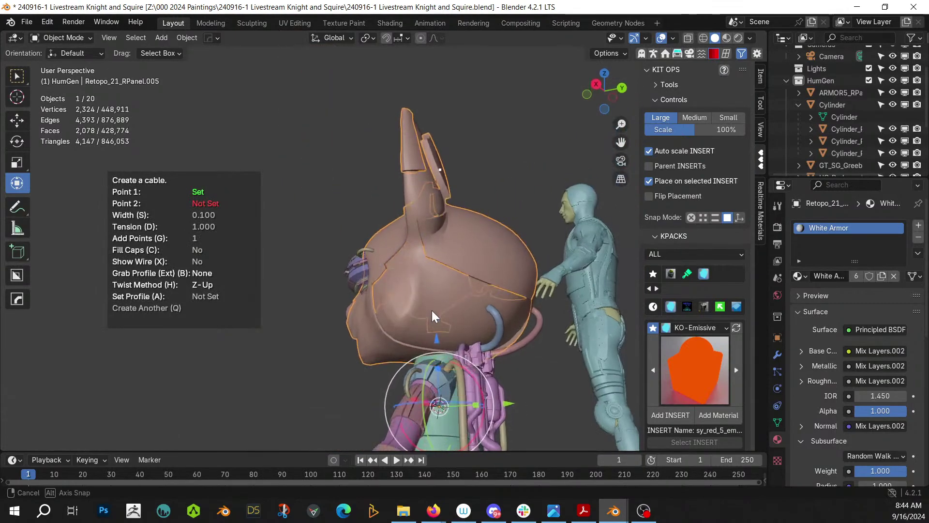
click(475, 350)
middle_drag(476, 351, 528, 381)
key(s)
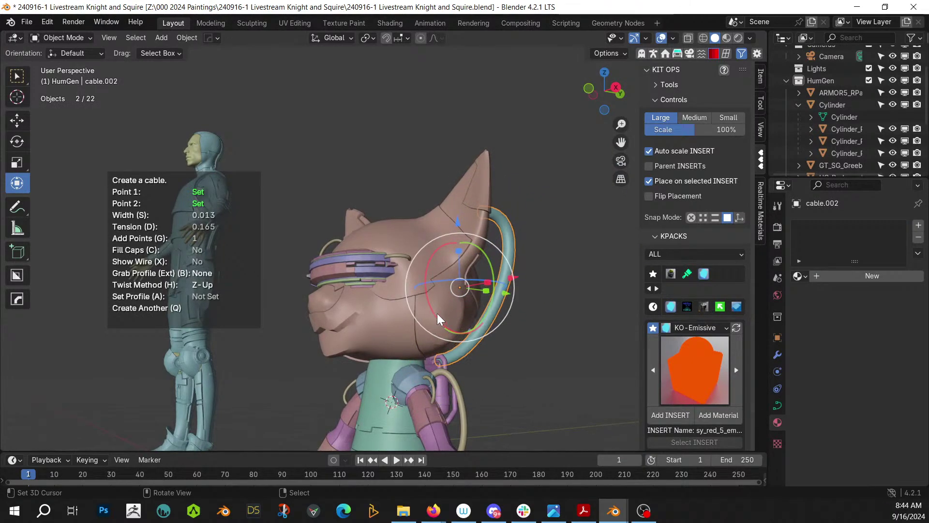
middle_drag(437, 313, 370, 329)
key(Escape)
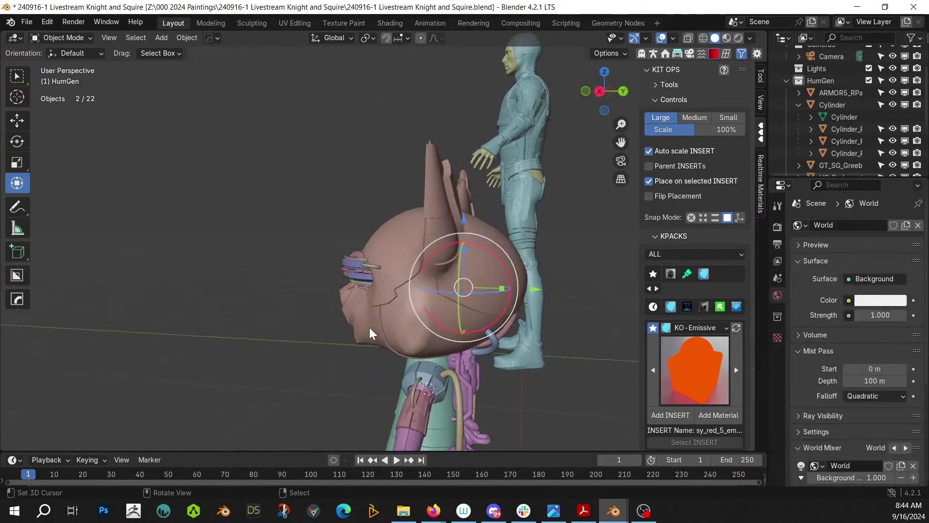
Create a cable with Cablerator from the back of the character's left ear to its left cheek, with a width of 0.006
key(shift+alt+c)
click(312, 251)
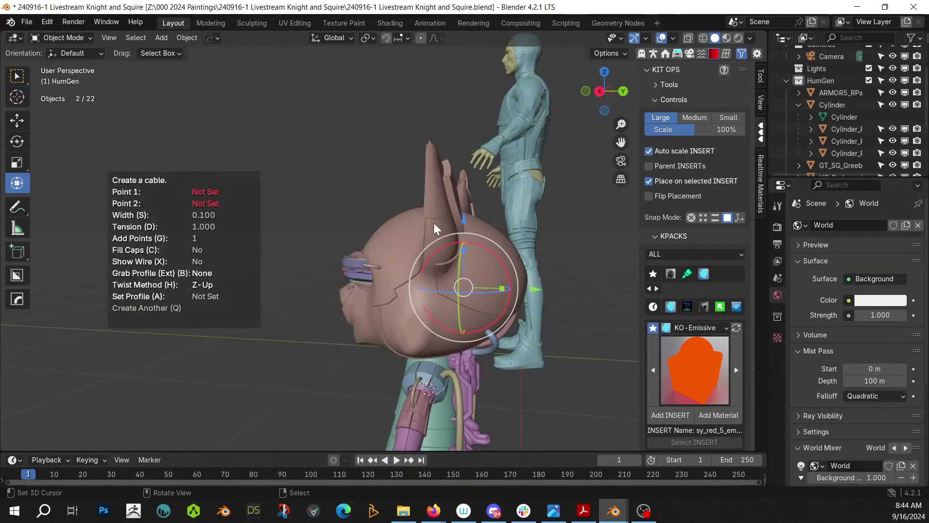
middle_drag(433, 223, 525, 241)
middle_drag(492, 213, 357, 217)
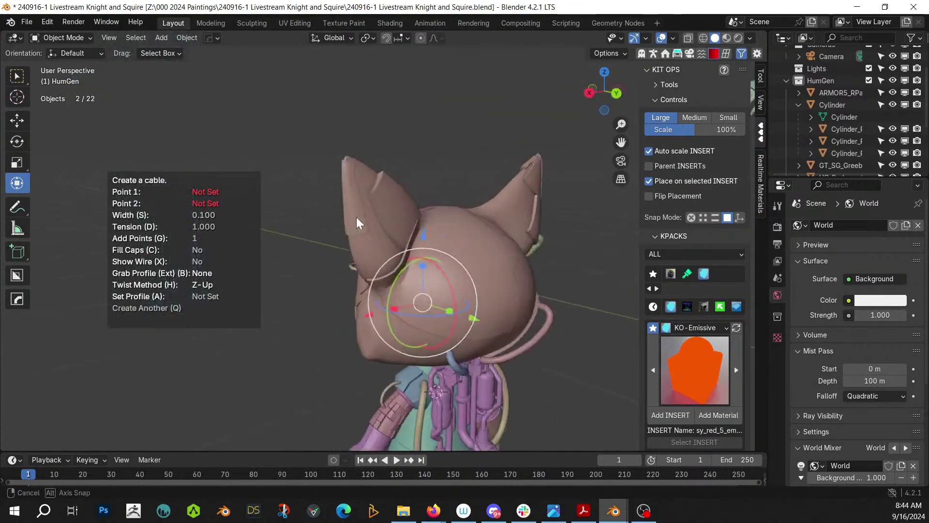
scroll(351, 215, up, 3)
click(397, 226)
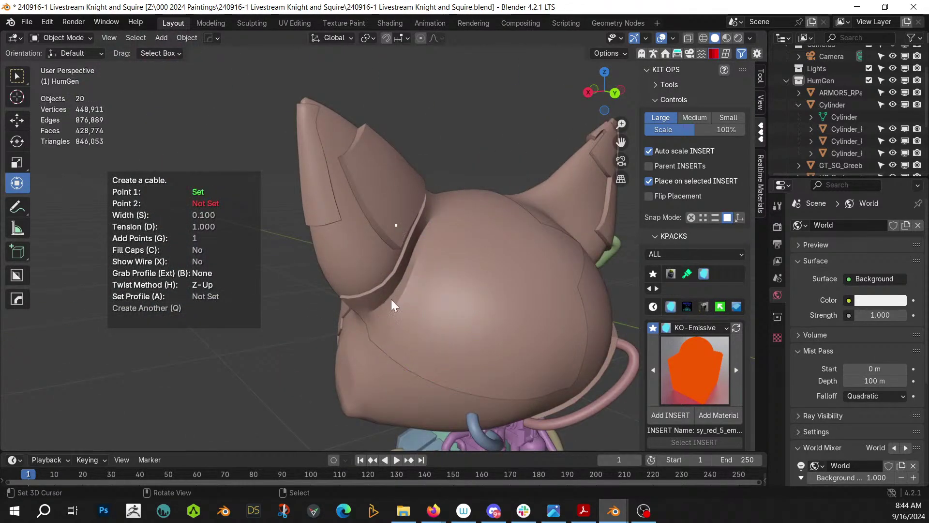
click(343, 386)
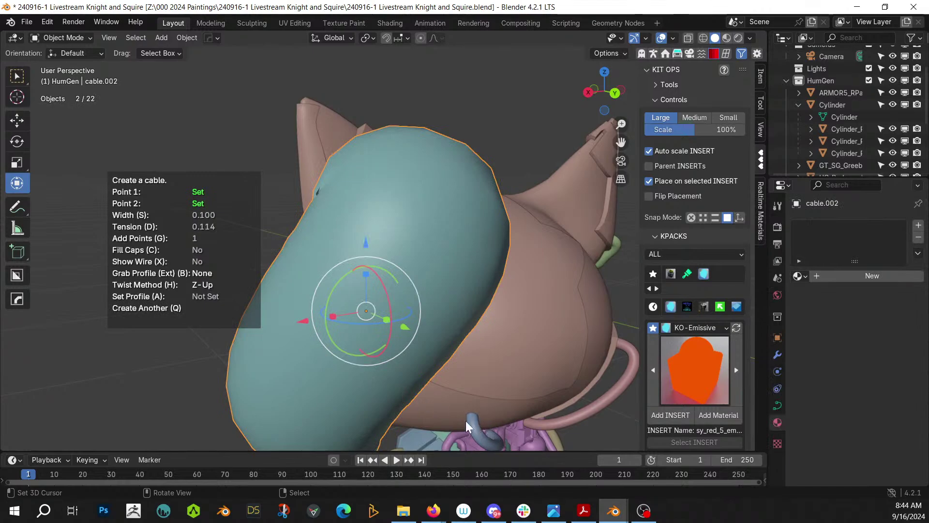
key(s)
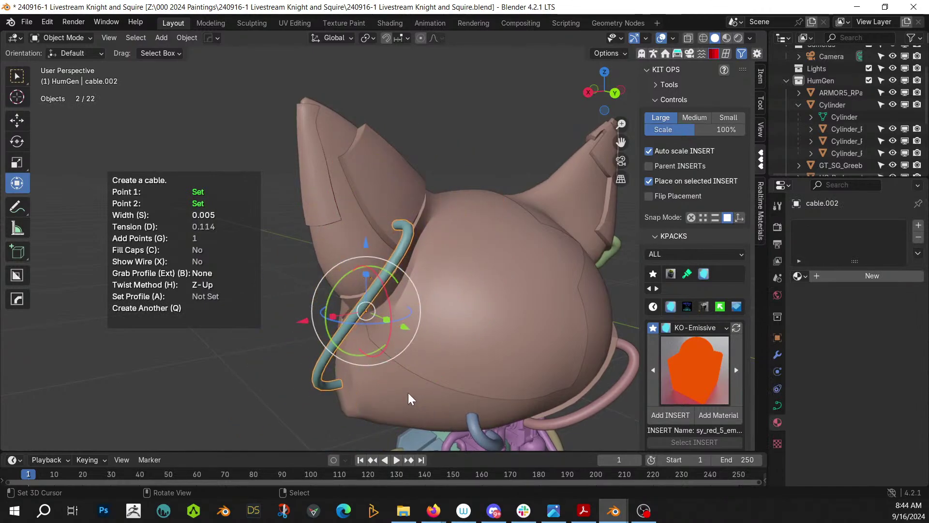
middle_drag(410, 394, 527, 369)
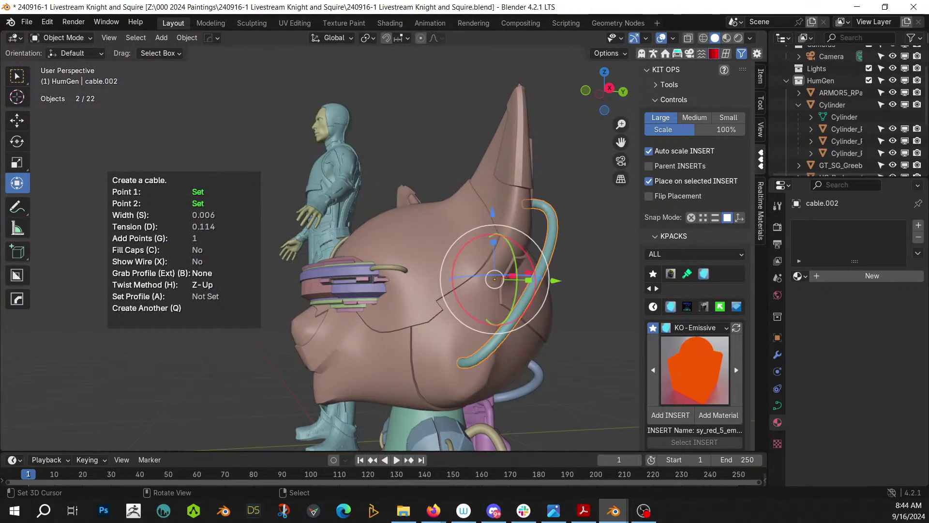
click(208, 417)
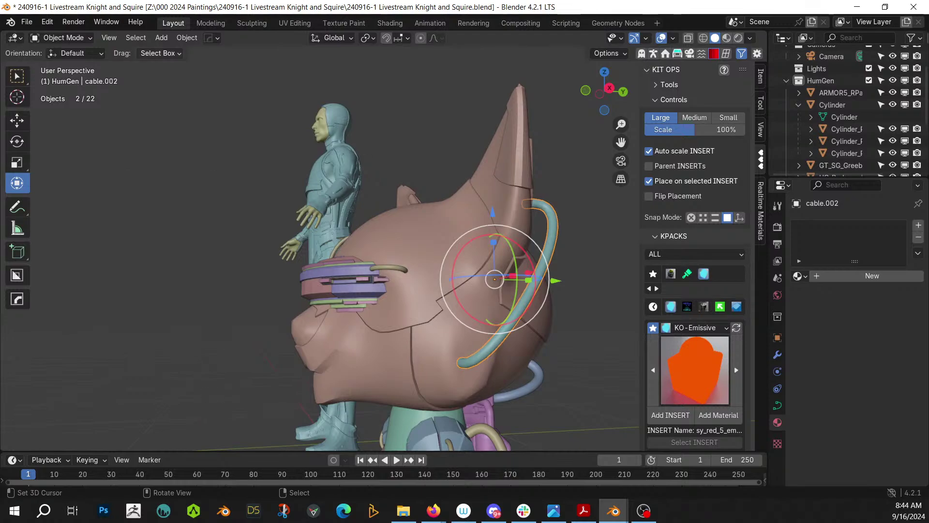
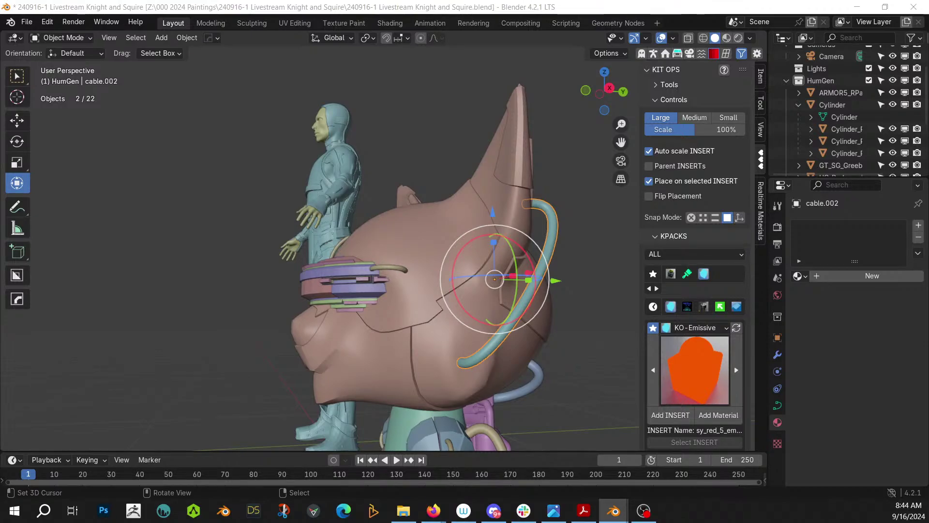
Place the TechHeavy_OBJ.12345 asset in the scene and scale it down by a factor of 0.018
click(694, 371)
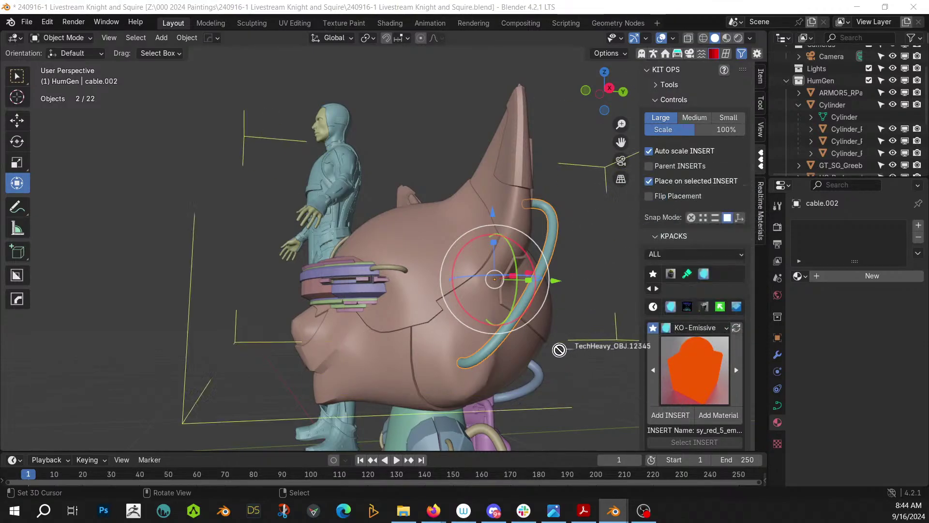
click(468, 362)
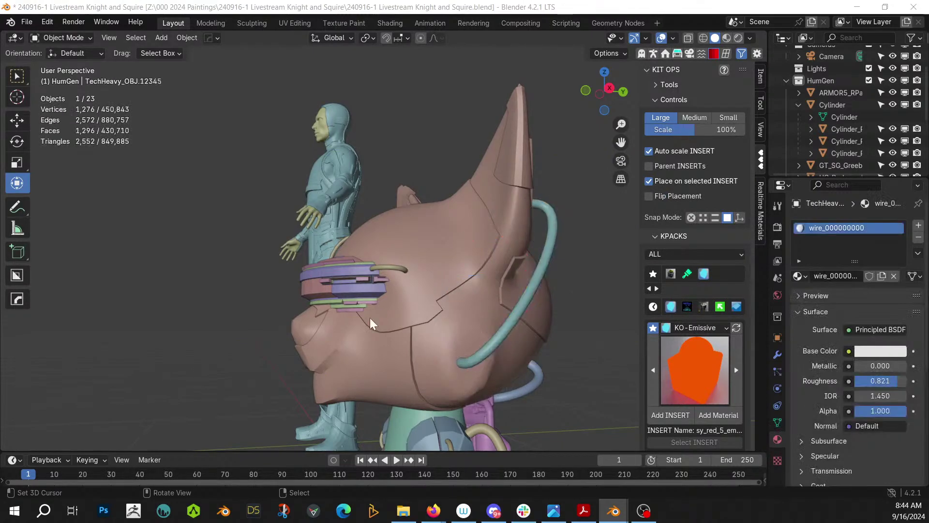
scroll(370, 318, down, 5)
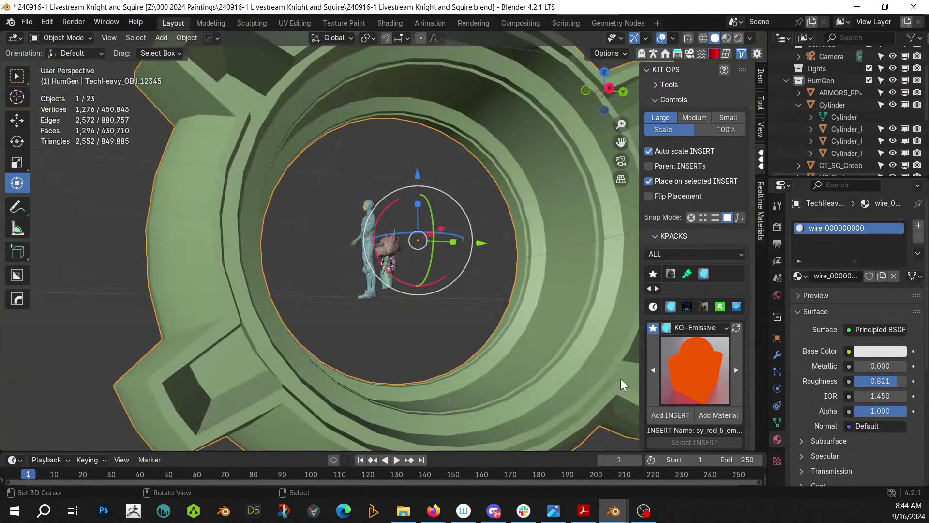
key(s)
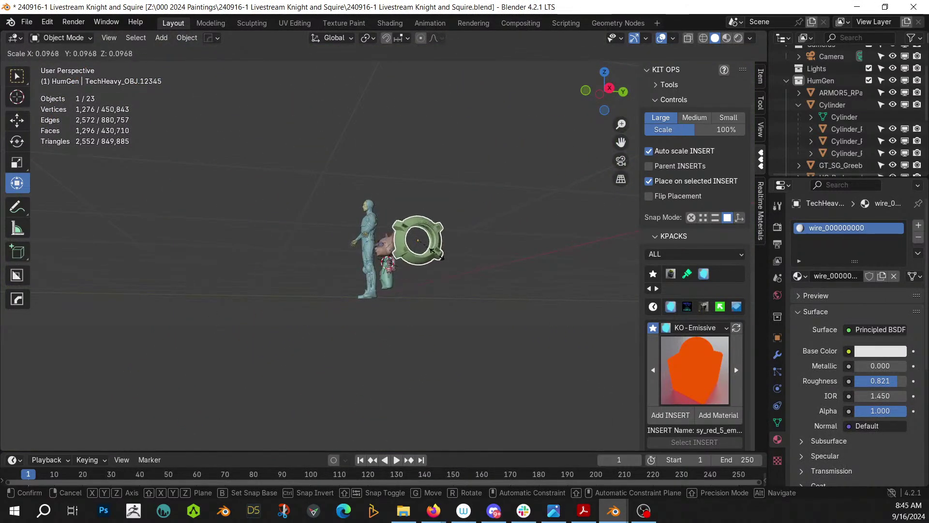
click(417, 241)
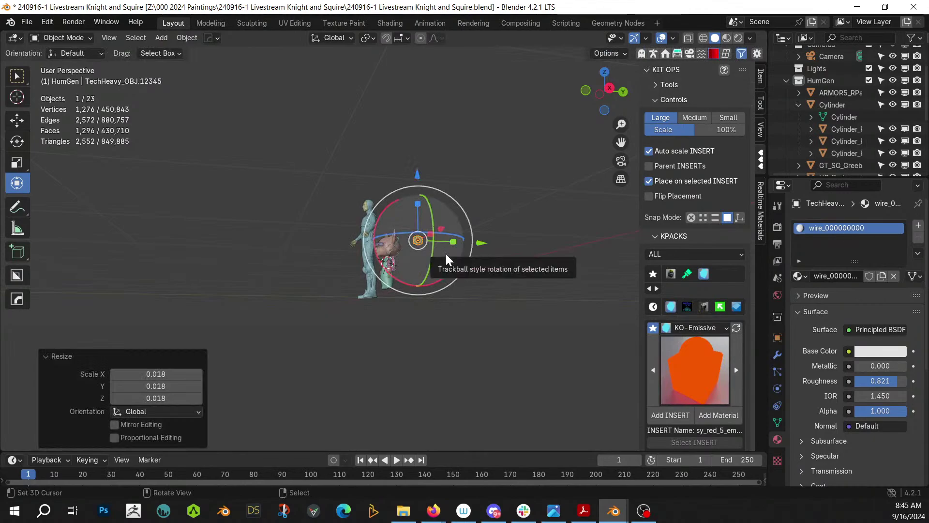
Move the ring connector about -1.49 m along X to the character and raise it about 0.088 m to cheek height
key(KP_1)
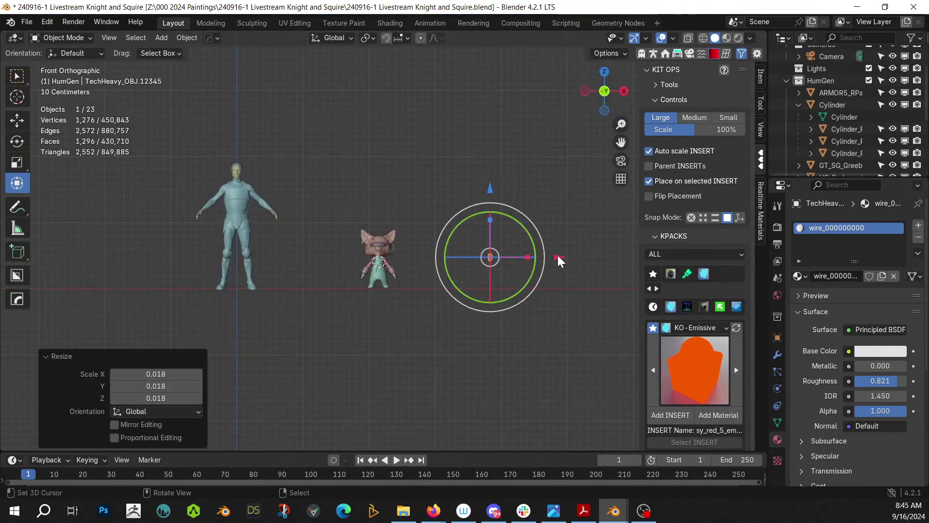
drag(557, 256, 485, 255)
click(458, 254)
key(KP_Decimal)
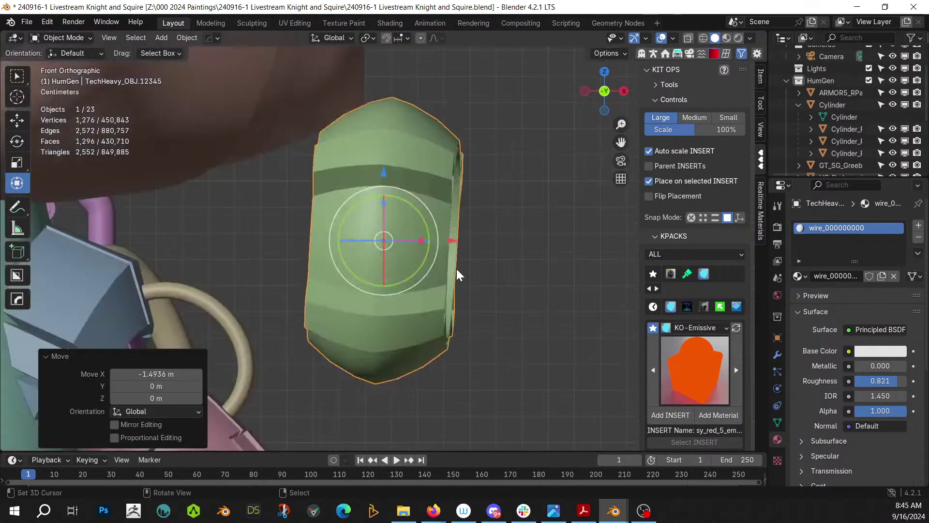
middle_drag(457, 269, 343, 267)
scroll(366, 260, down, 4)
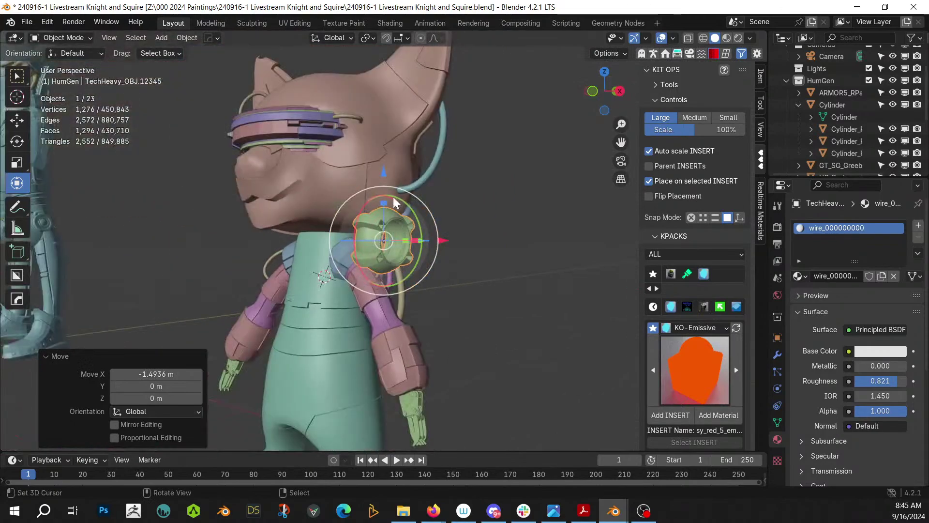
key(g)
key(z)
click(397, 119)
Shrink the ring by 0.513, move it about 0.055 m along Y onto the cable's lower end, and shrink it again by 0.601
key(s)
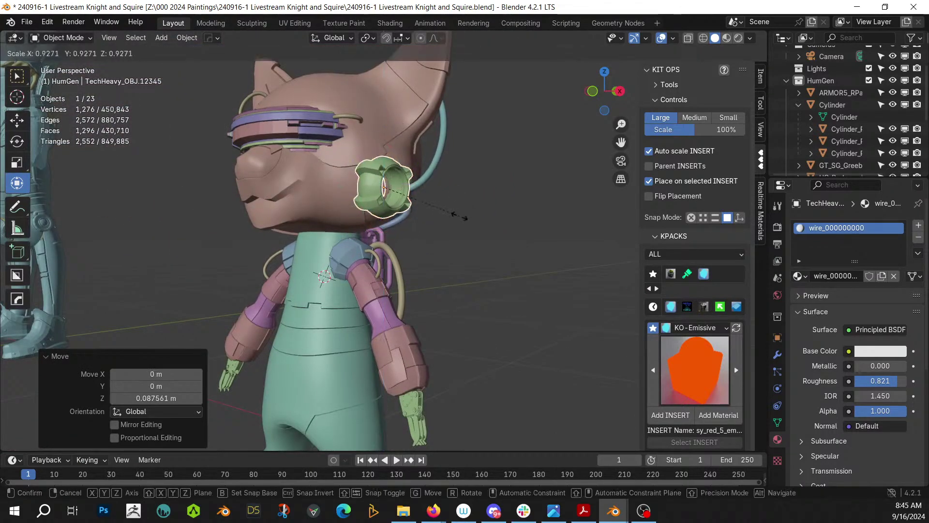
click(425, 204)
key(g)
key(KP_3)
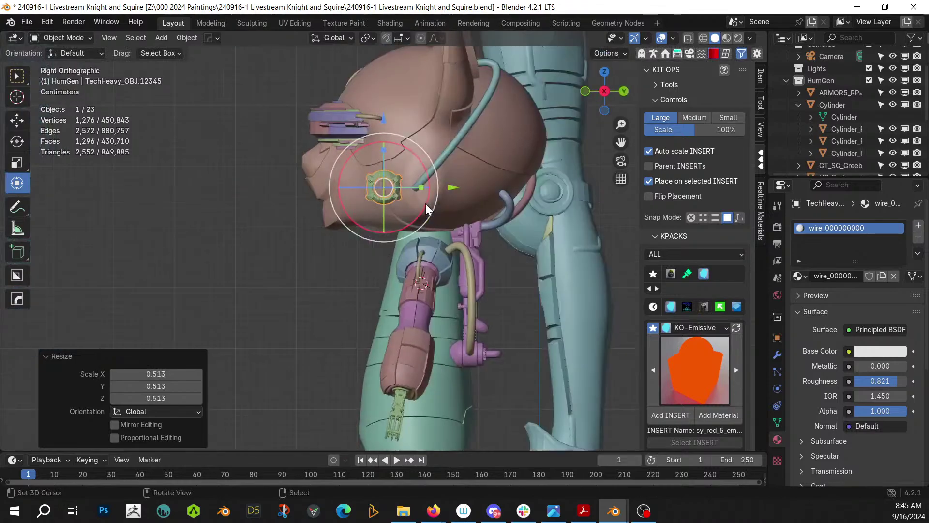
scroll(425, 203, up, 4)
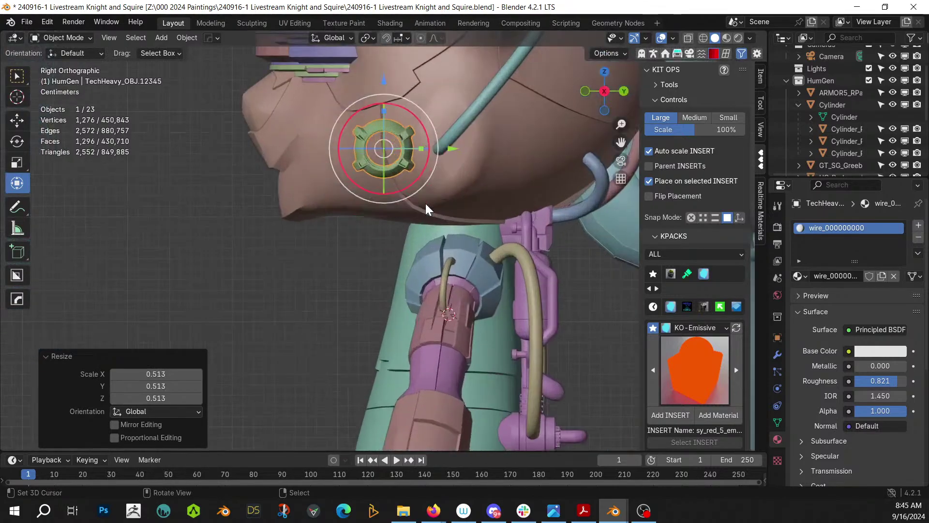
click(488, 202)
key(s)
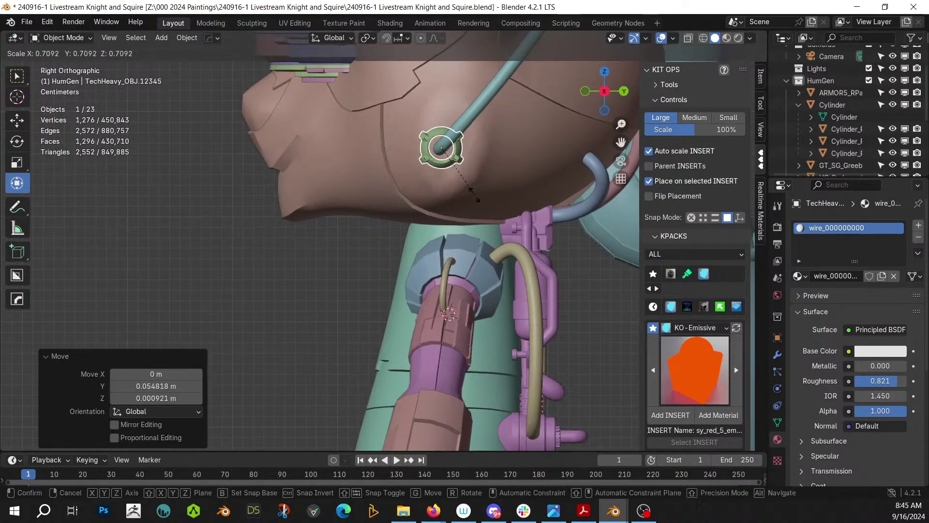
click(467, 196)
Apply the rotation and scale of the ring connector at the cable's lower end
middle_drag(504, 207, 410, 301)
scroll(460, 208, up, 4)
middle_drag(379, 287, 553, 357)
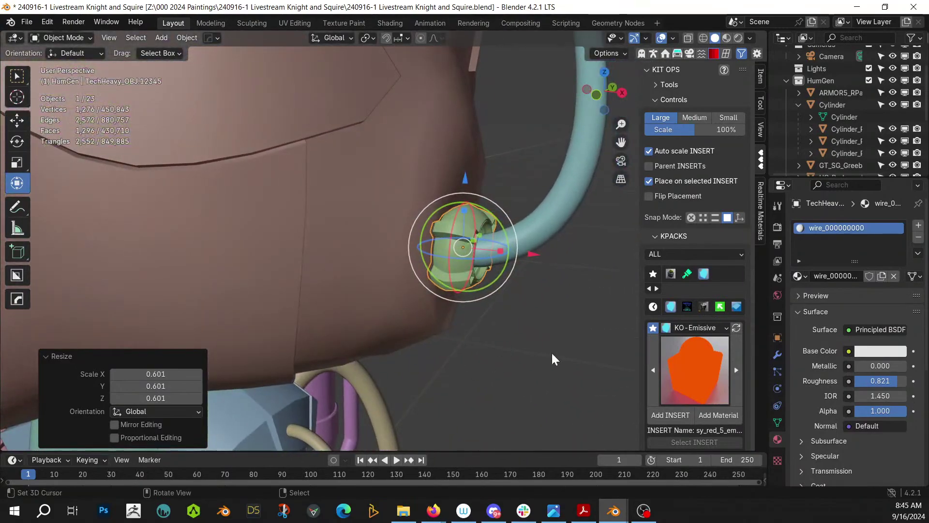
key(ctrl+a)
click(443, 255)
middle_drag(443, 257, 417, 297)
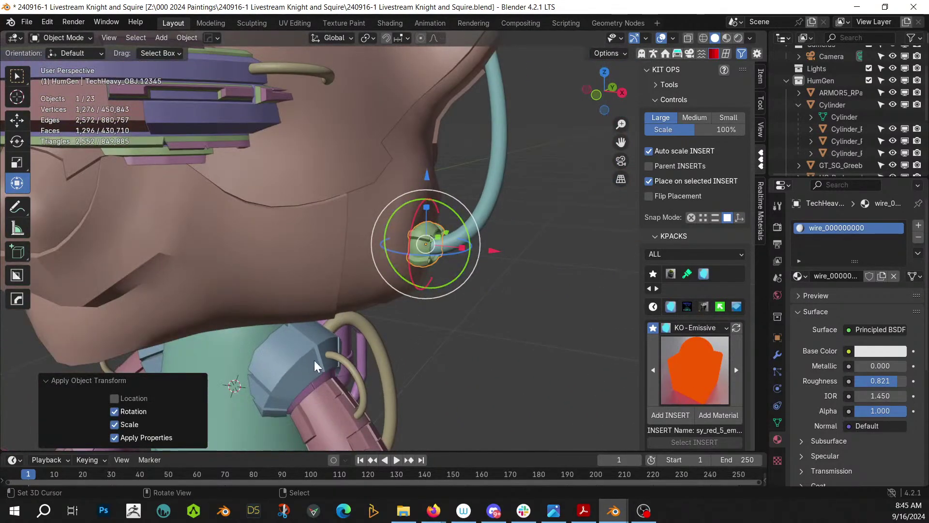
Replace the ring connector's material with an existing one chosen from the materials matching "d"
click(805, 276)
text(d)
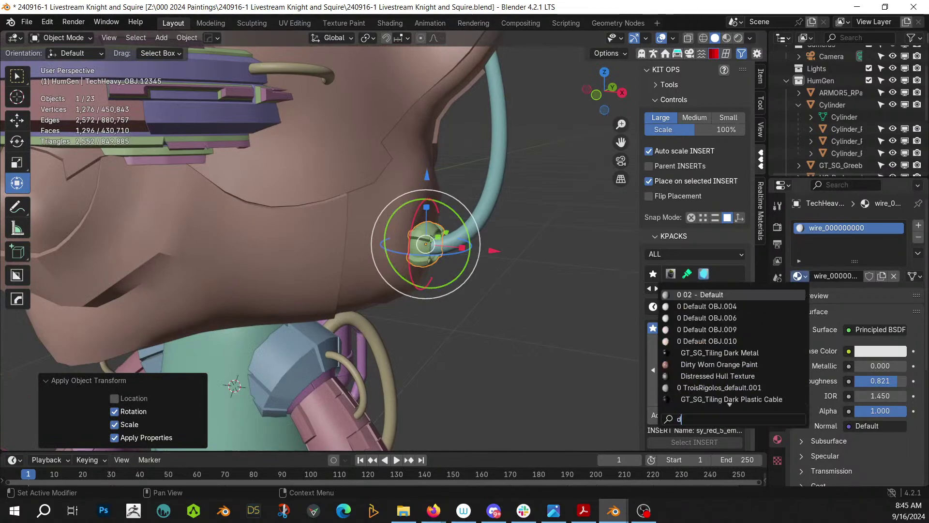
key(Up)
key(Down)
key(Down)
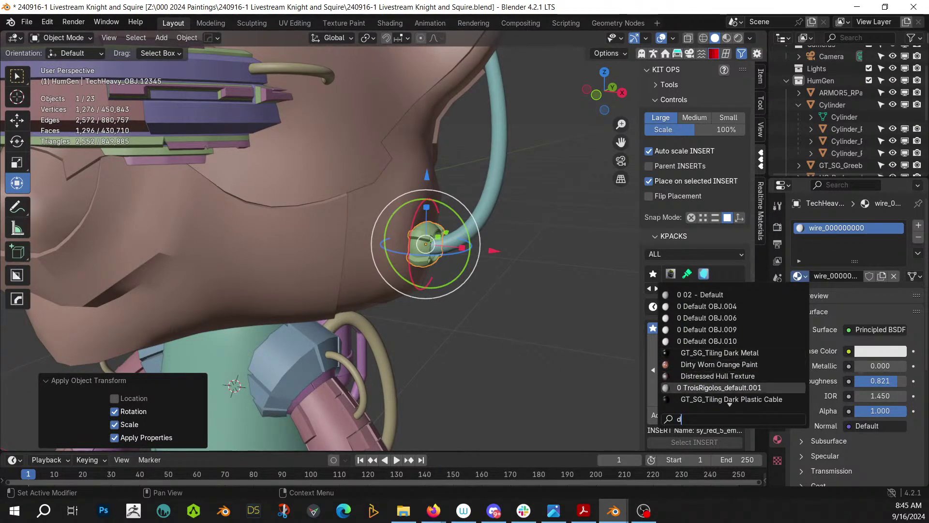
key(Up)
key(Return)
Assign the existing Dirty Worn Orange Paint material to the new ear-to-cheek cable
shift+click(450, 223)
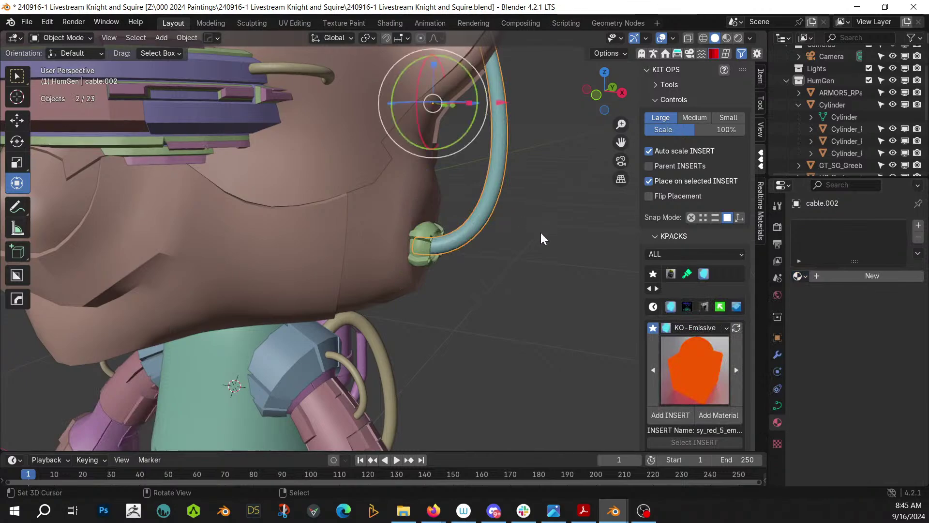
click(804, 275)
text(w)
key(Down)
key(Down)
click(757, 318)
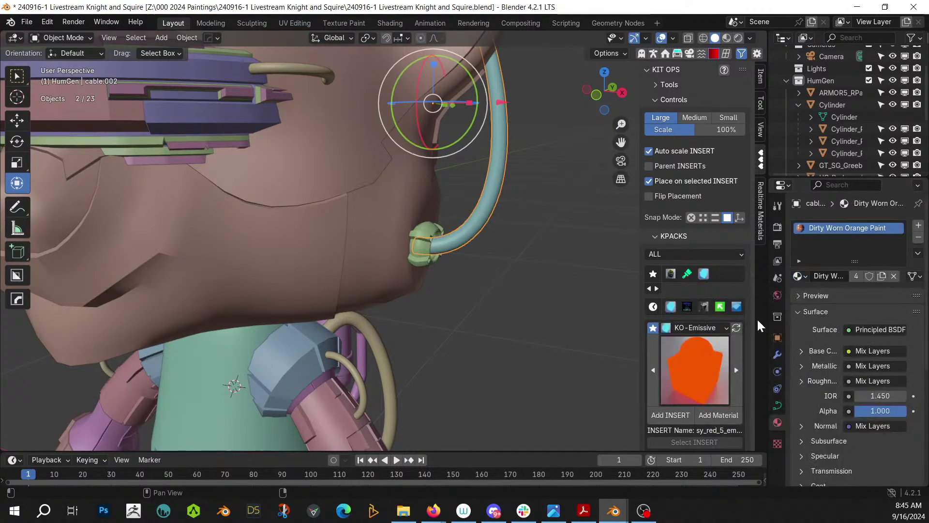
Show the character in rendered shading and examine the new cable and connector from the front and side
key(z)
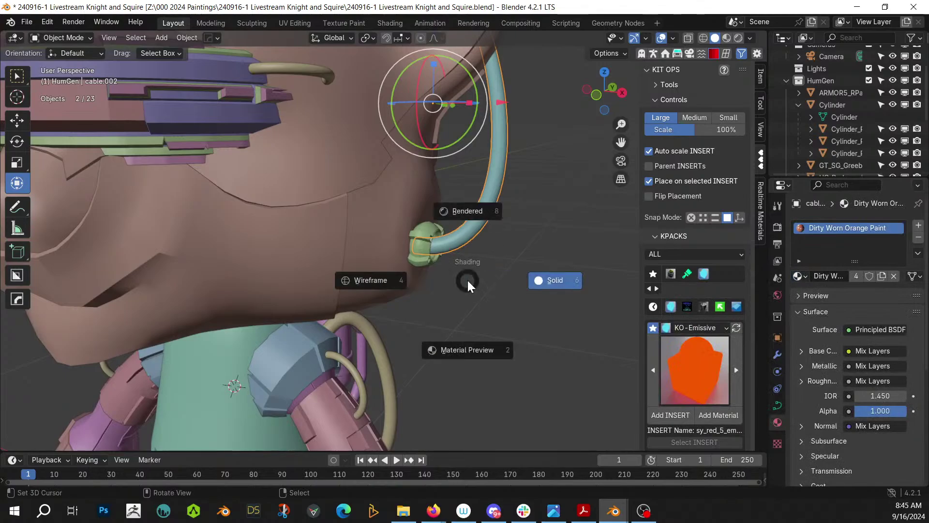
key(8)
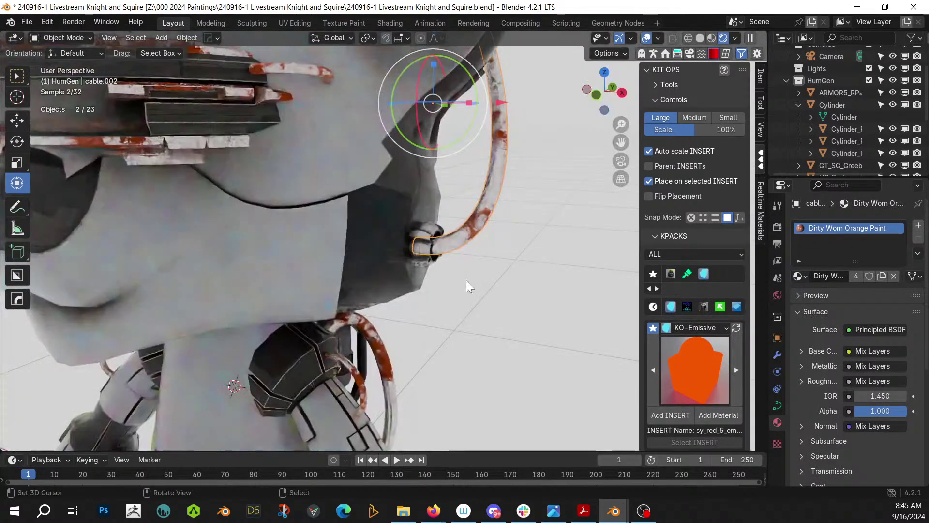
scroll(466, 280, down, 5)
middle_drag(443, 256, 500, 231)
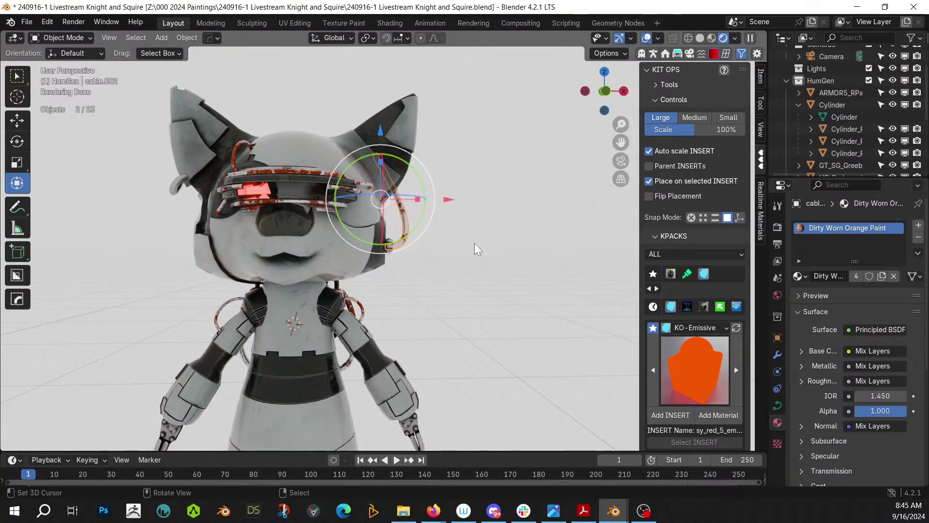
middle_drag(454, 210, 341, 225)
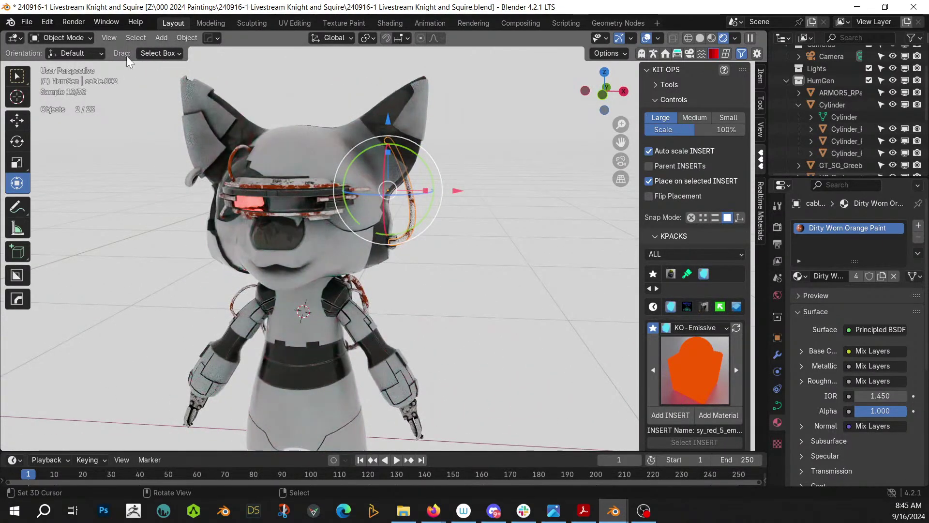
Convert all objects in the scene to meshes and clear the selection
key(a)
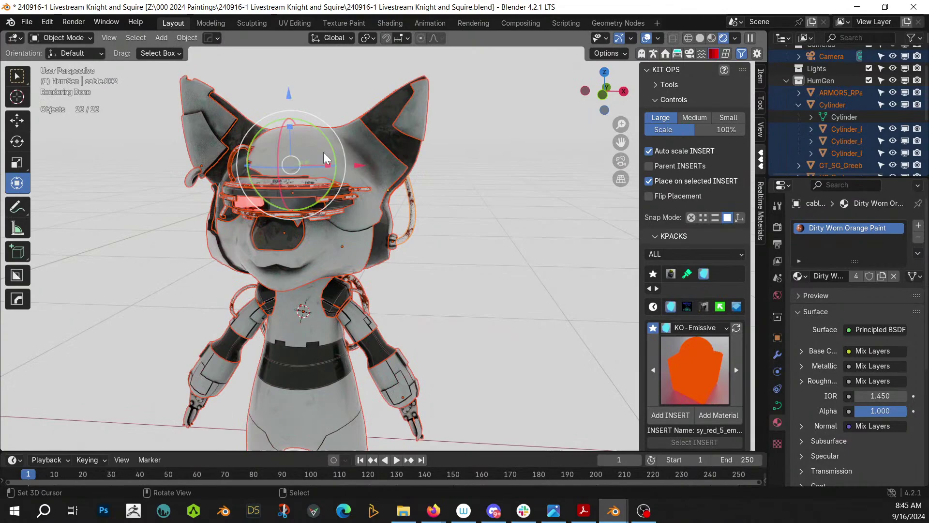
click(187, 37)
mouse_move(248, 386)
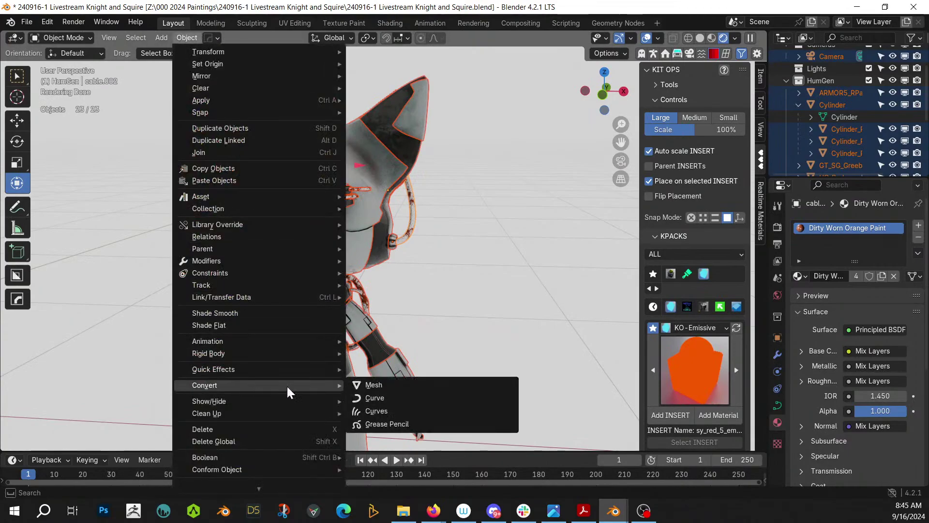
click(384, 389)
scroll(384, 376, down, 8)
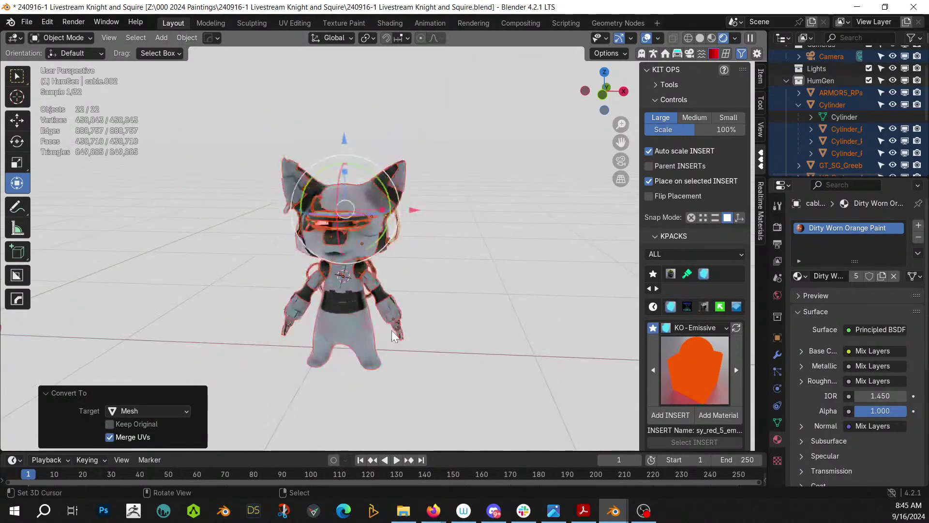
click(437, 331)
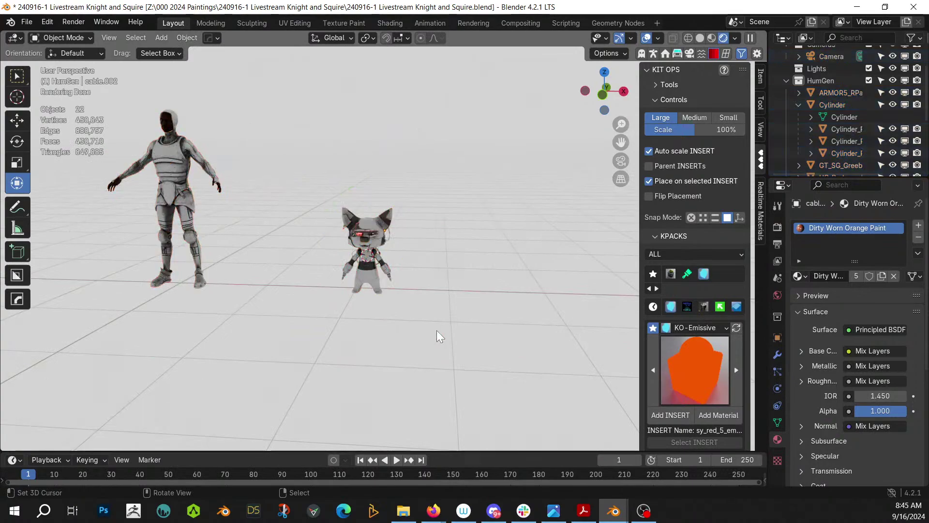
Select the knight's armor and toggle the HumGen collection off and on to check which objects it contains
click(170, 193)
scroll(834, 112, up, 2)
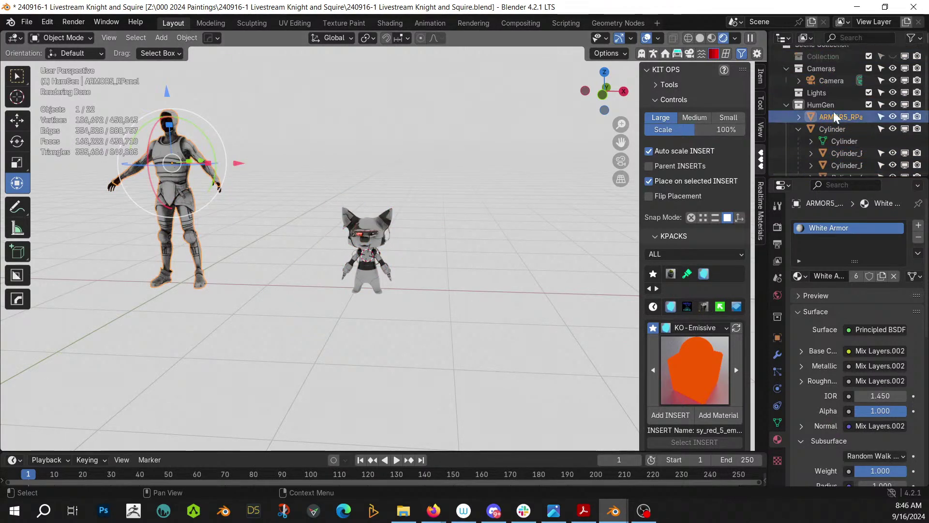
click(869, 105)
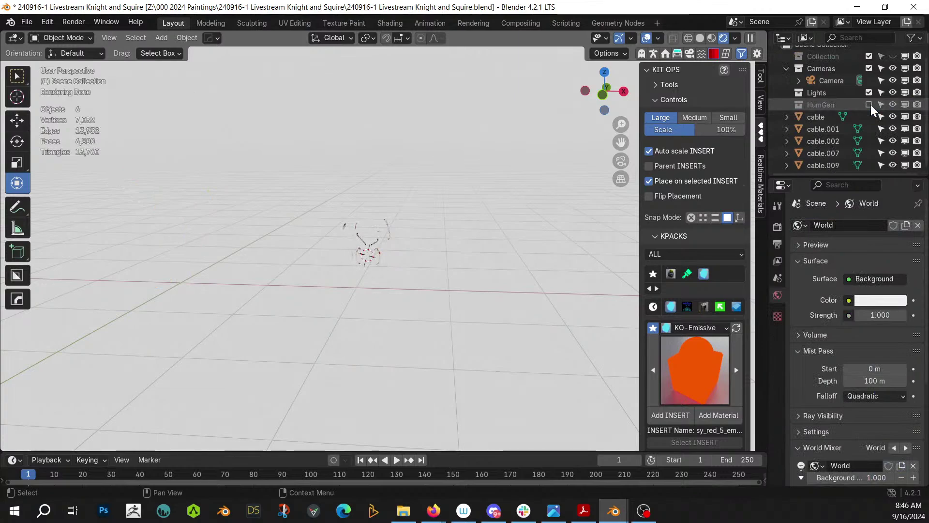
click(869, 104)
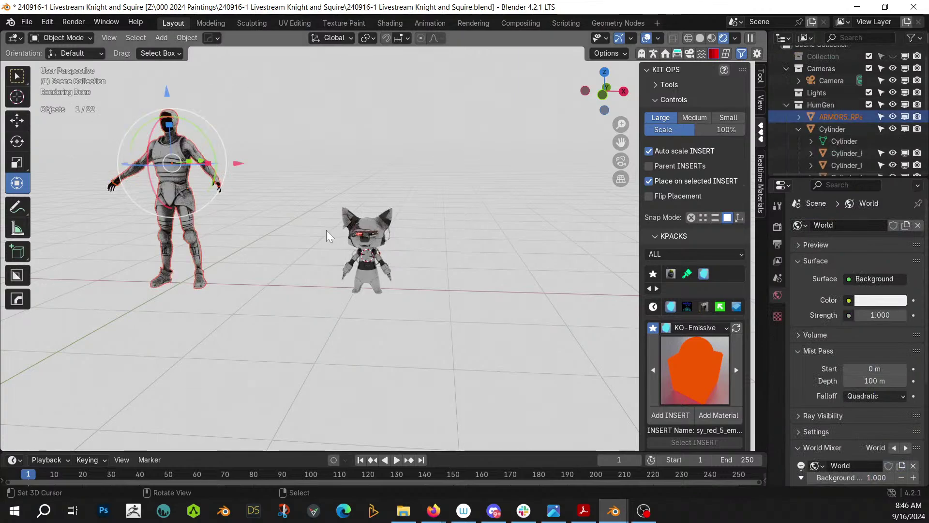
Select all the squire's parts in see-through solid shading and move them to a new collection named Squire
key(alt+z)
key(z)
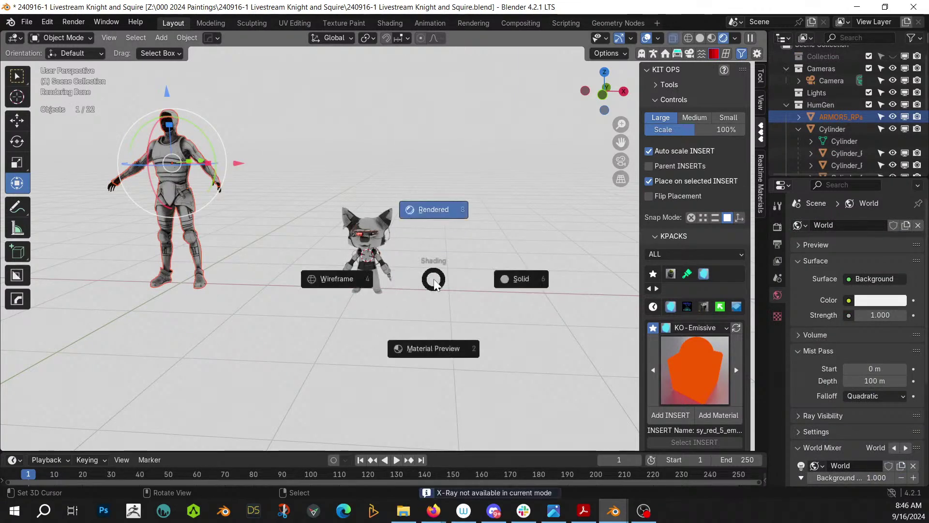
key(6)
key(alt+z)
drag(312, 170, 490, 342)
key(m)
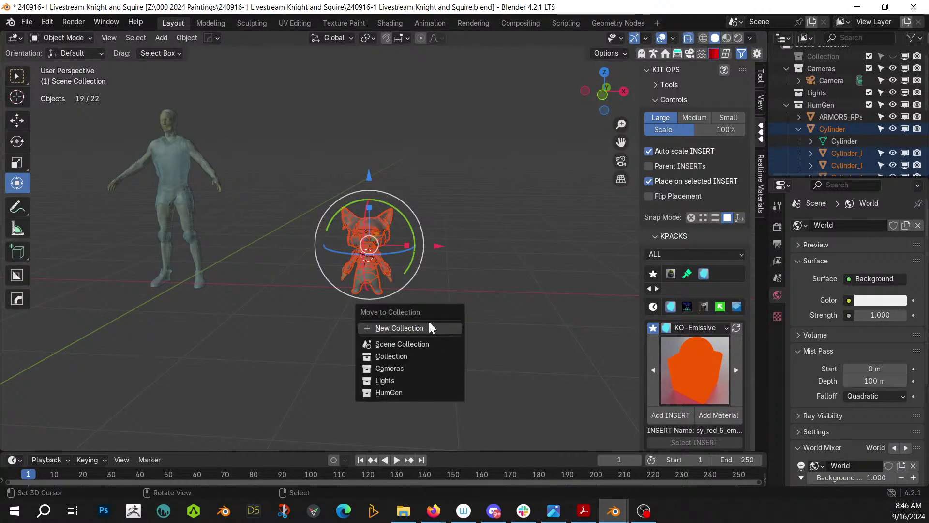
click(415, 329)
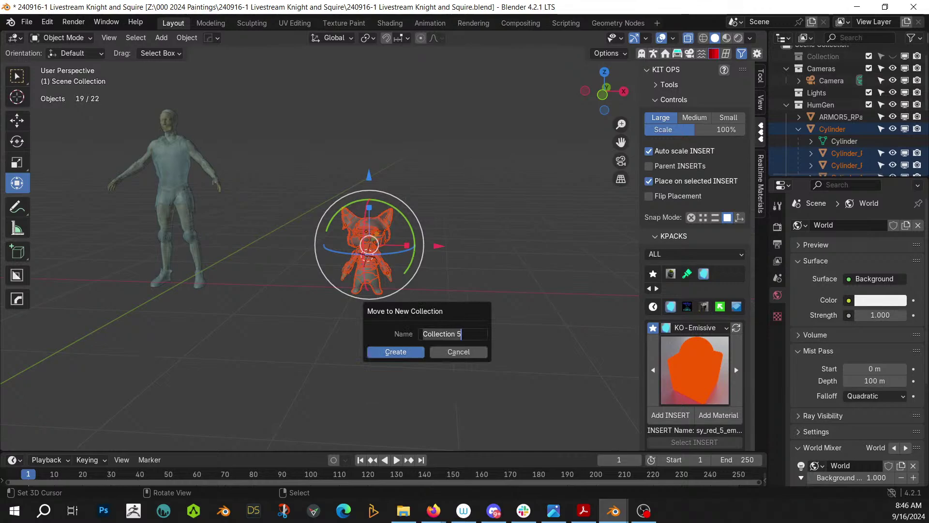
key(Return)
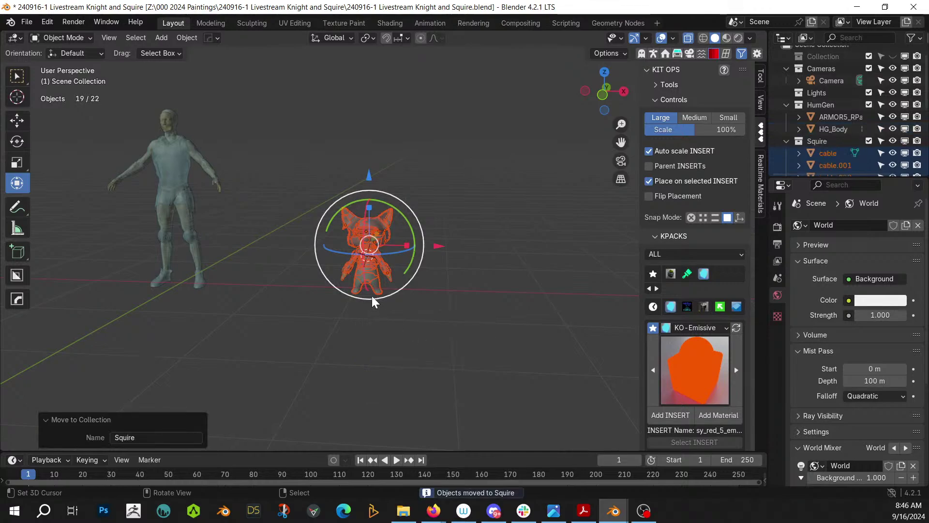
Exclude the Squire collection from the view layer and move the knight's armor and body to the HumGen collection
click(870, 140)
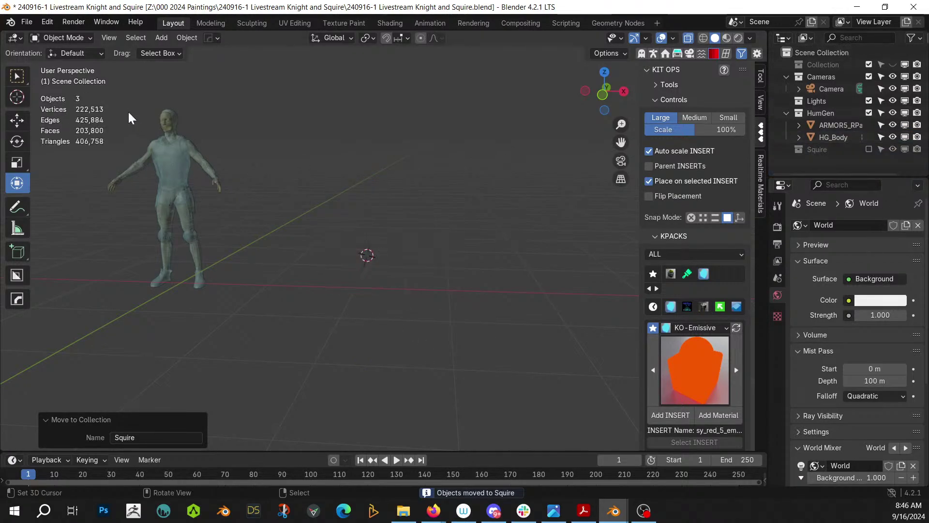
middle_drag(128, 110, 209, 172)
drag(163, 129, 295, 327)
key(m)
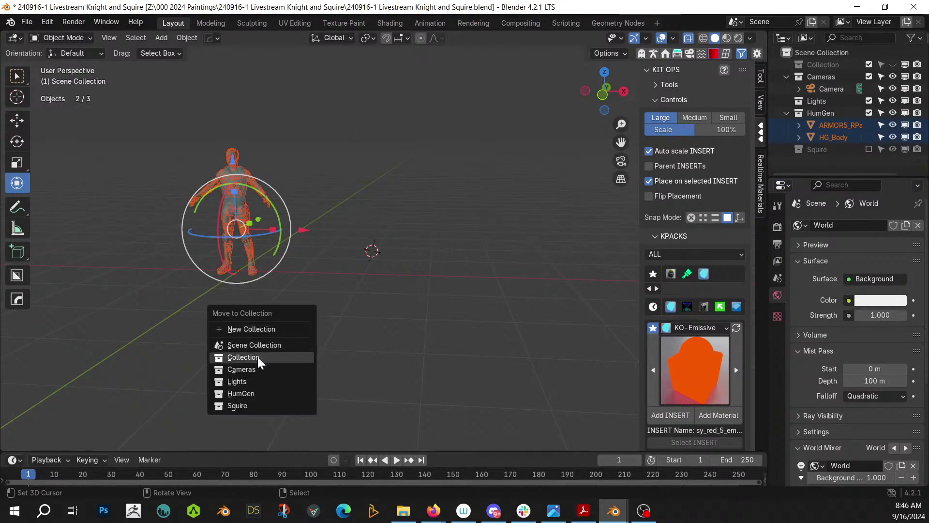
click(257, 391)
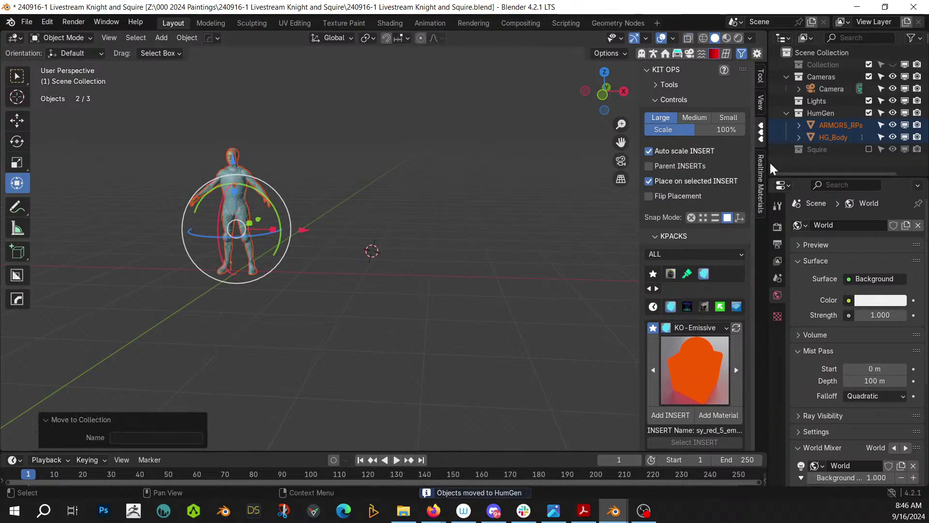
Re-enable the Squire collection and save the file
click(869, 149)
click(362, 229)
middle_drag(362, 230, 341, 254)
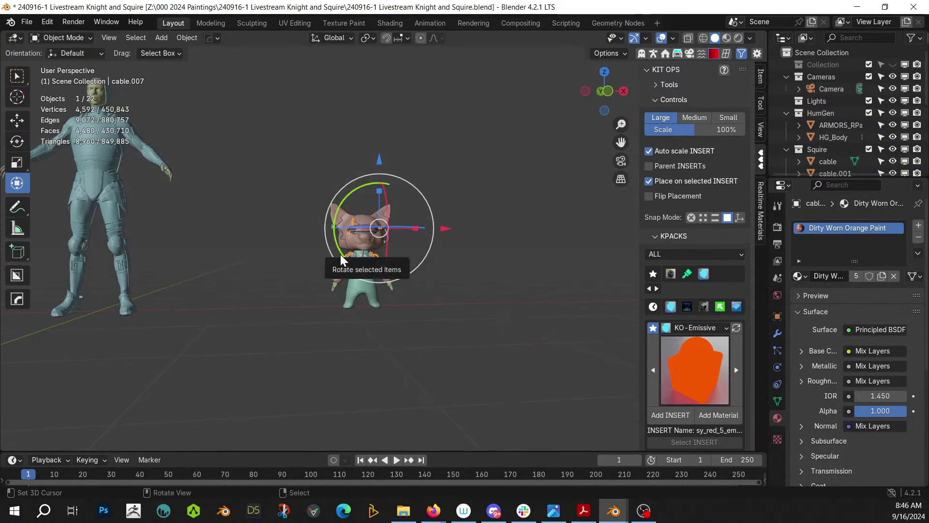
key(ctrl+s)
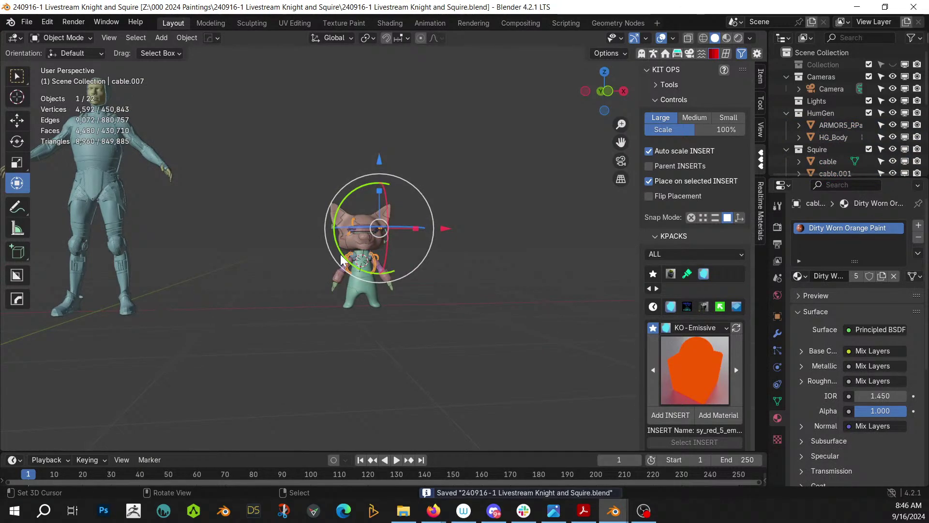
scroll(368, 236, up, 5)
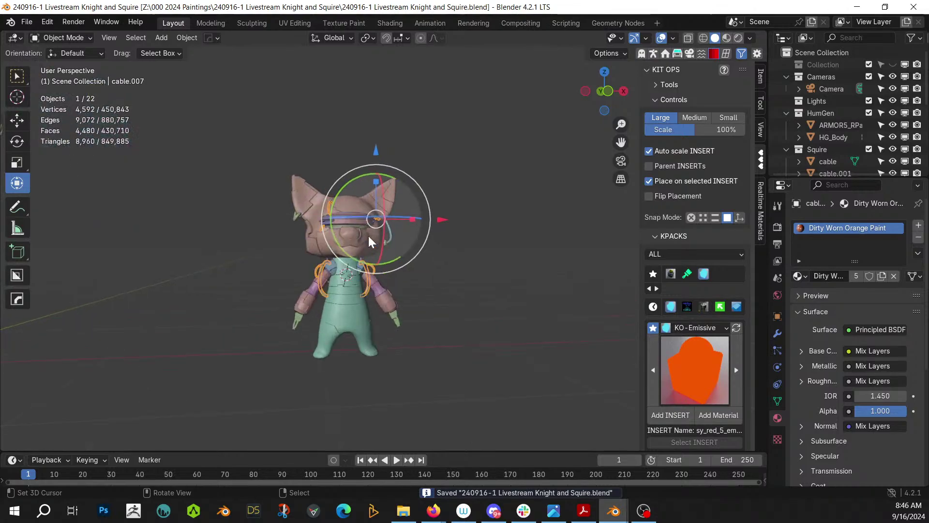
middle_drag(367, 236, 396, 260)
scroll(393, 257, down, 3)
scroll(396, 259, up, 3)
scroll(396, 260, up, 2)
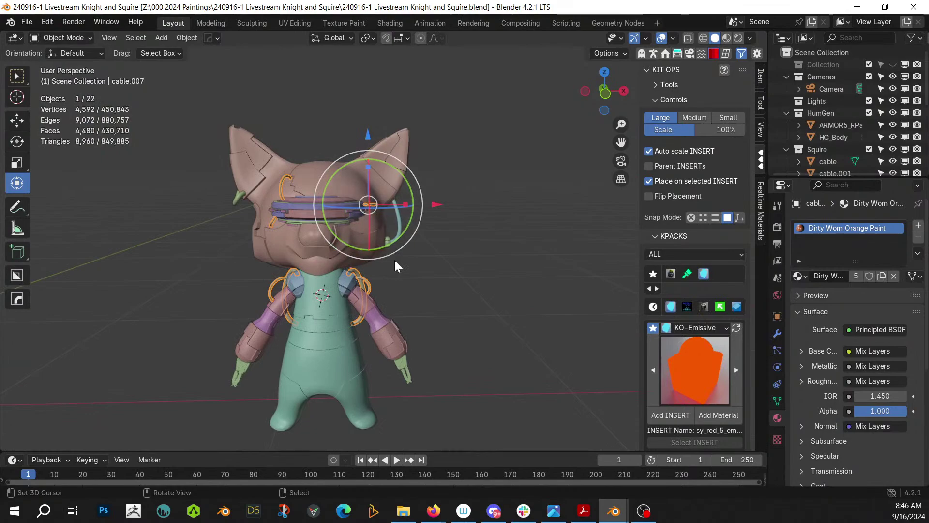
middle_drag(394, 260, 451, 264)
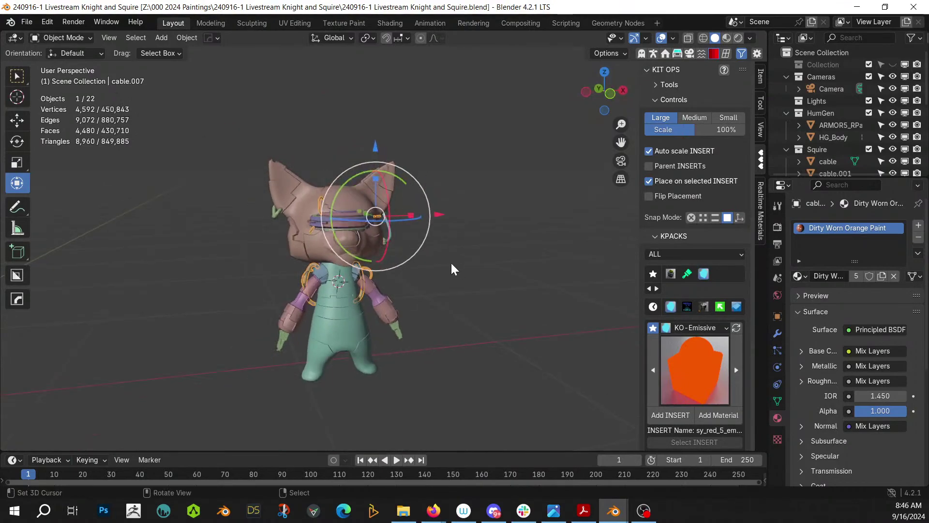
Select all objects in the Squire collection and join them into one mesh, with the piece at the snout active
click(786, 149)
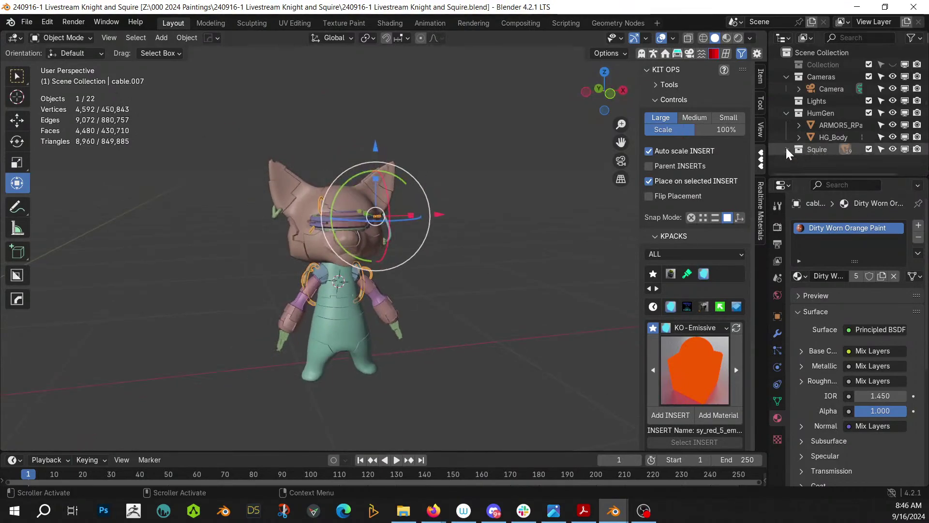
click(819, 149)
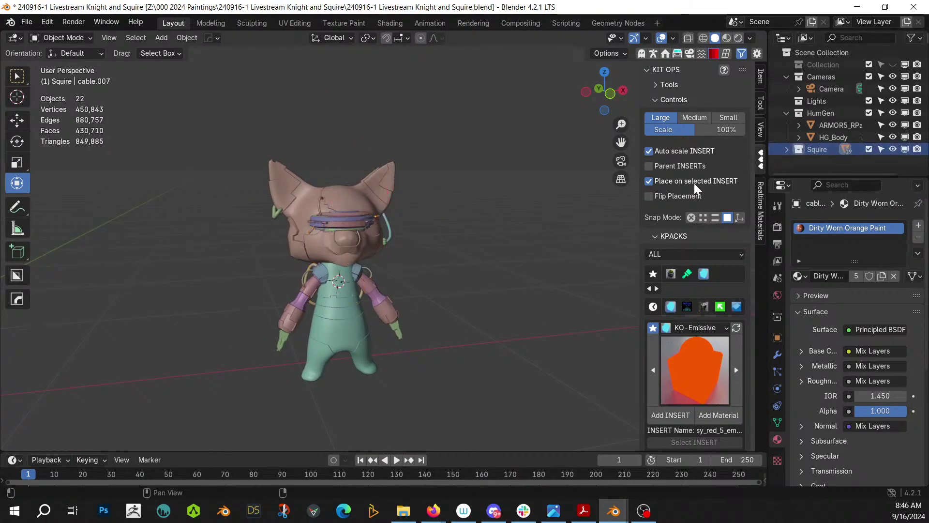
right_click(825, 150)
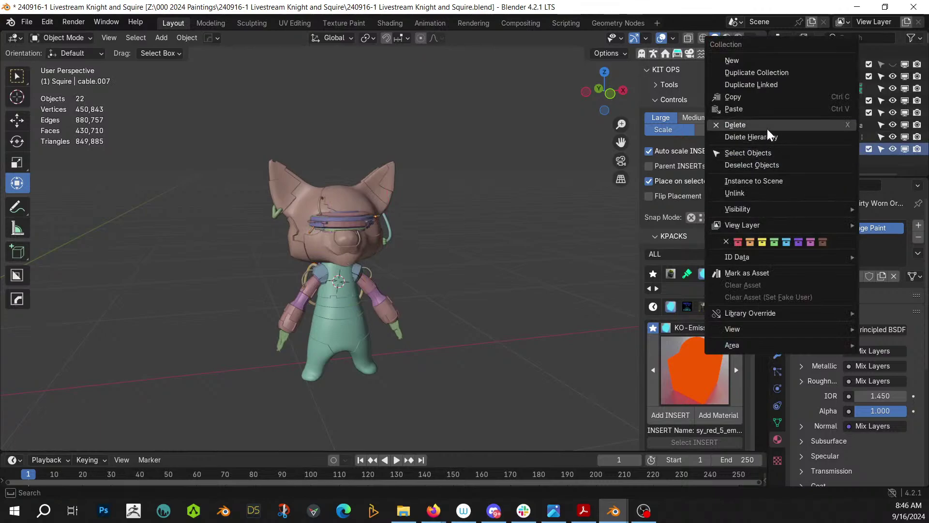
click(767, 153)
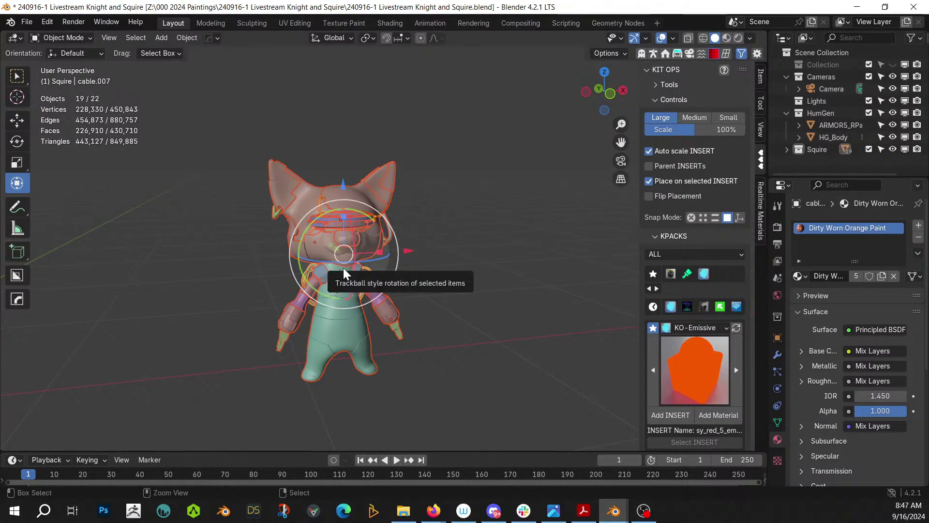
scroll(328, 213, up, 4)
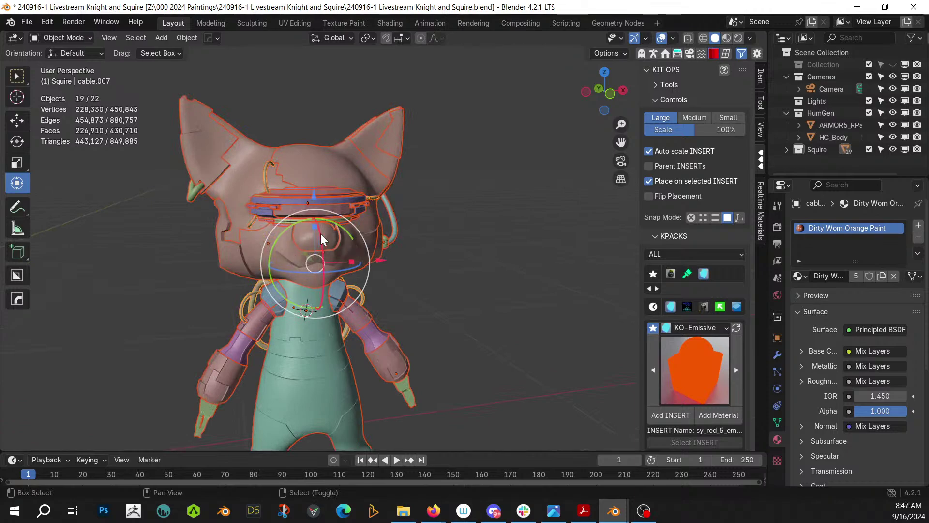
shift+click(320, 236)
key(ctrl+j)
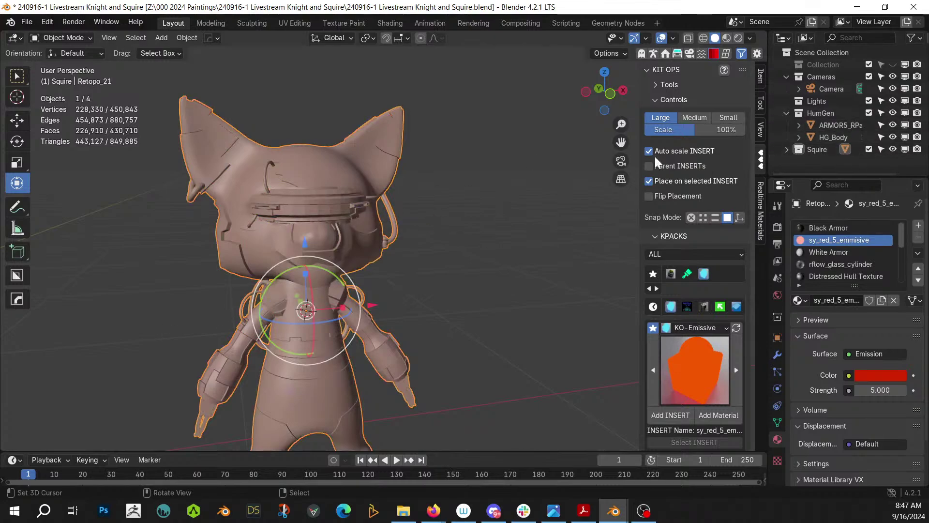
Rename the joined object in the Squire collection as Squire
click(787, 149)
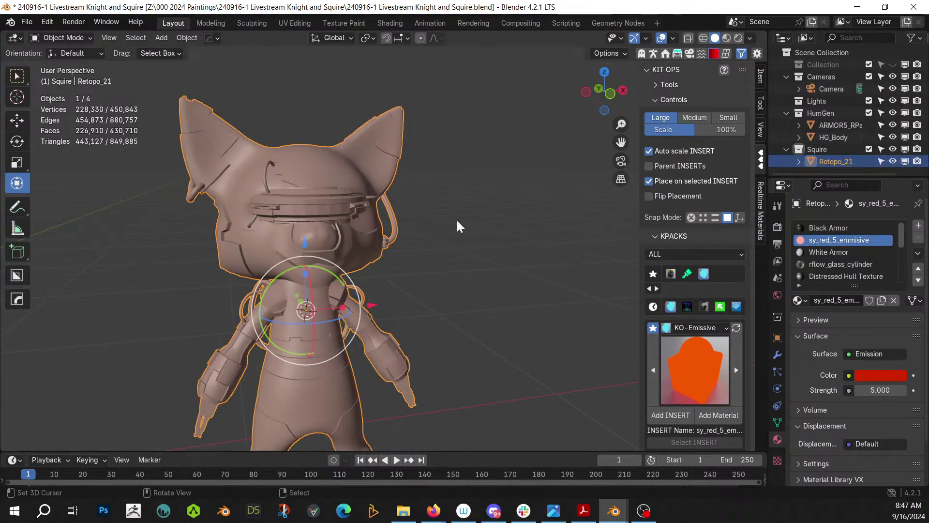
key(F2)
key(Escape)
key(shift+s)
key(Escape)
key(F2)
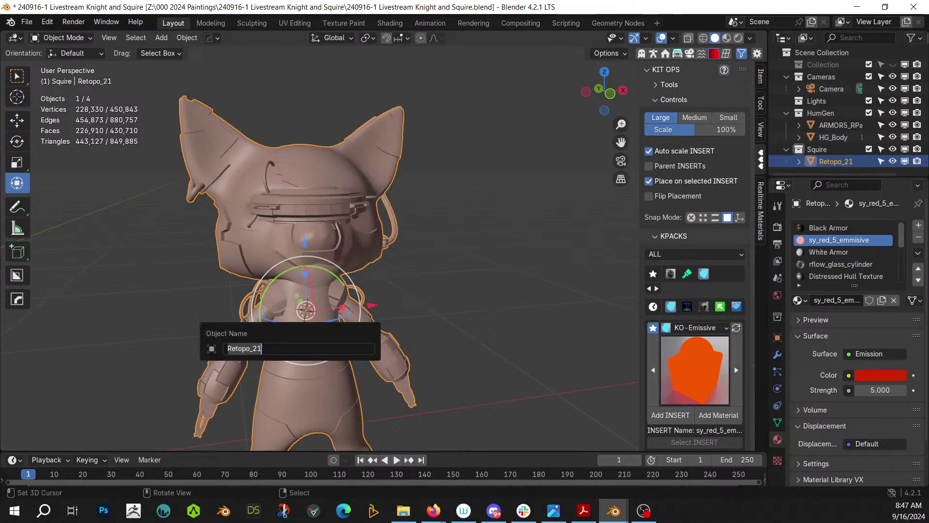
text(Squire)
key(Return)
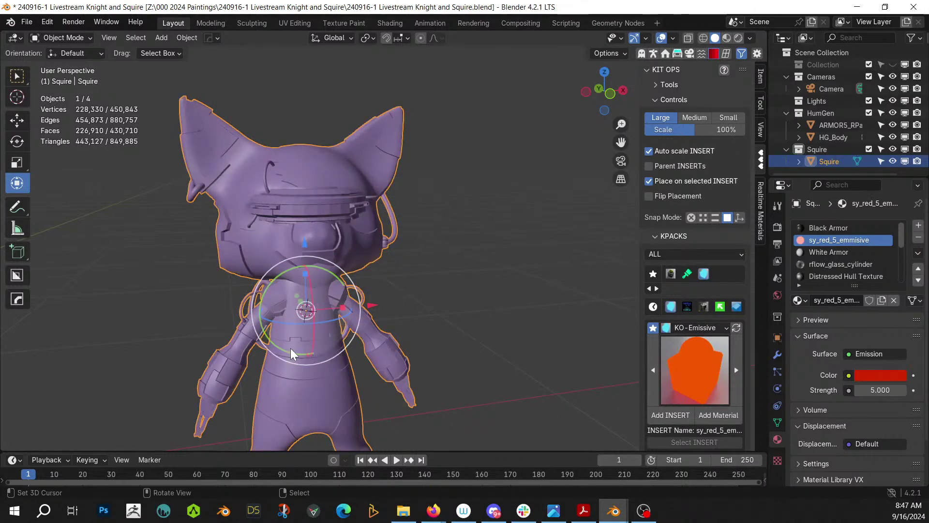
Show the scene in rendered shading and examine the joined squire beside the knight from the side
key(z)
key(r)
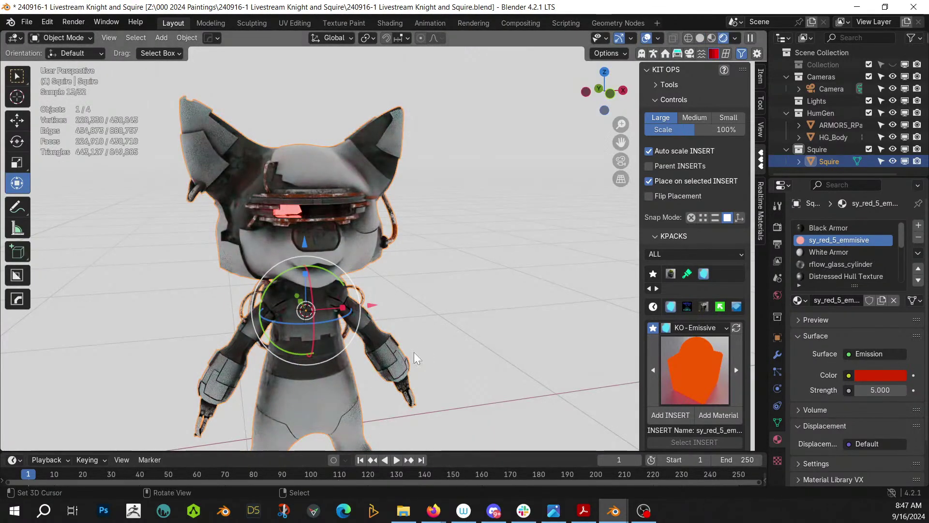
middle_drag(415, 352, 335, 330)
scroll(339, 327, down, 5)
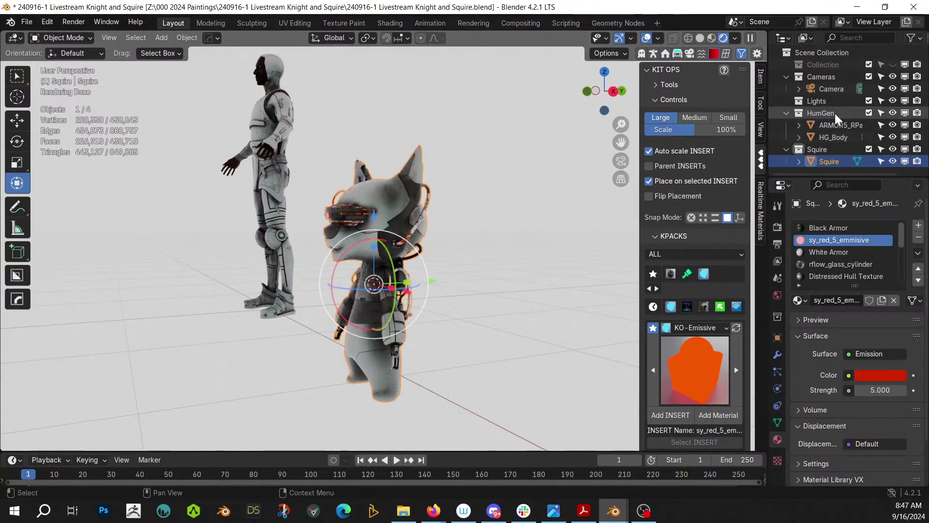
Join the knight's armor into HG_Body with the Squire collection temporarily excluded from the view layer
click(838, 126)
click(836, 138)
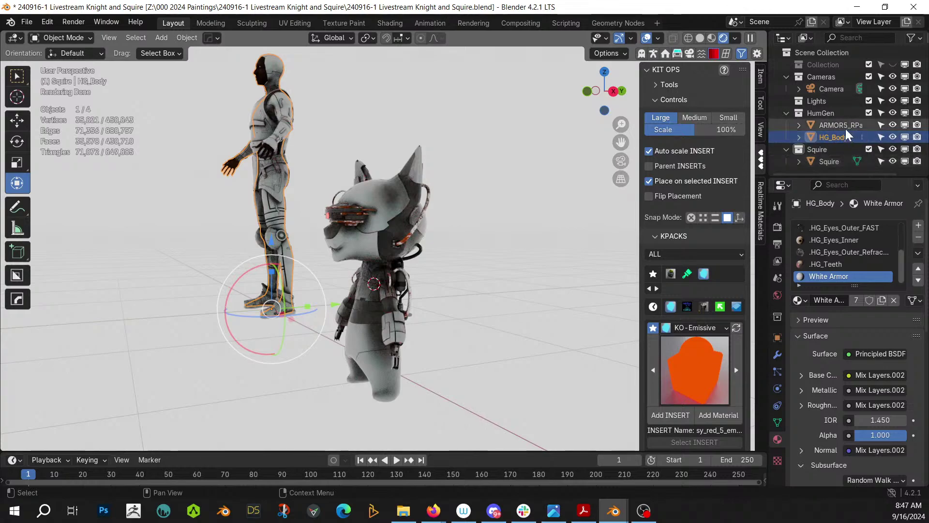
click(868, 149)
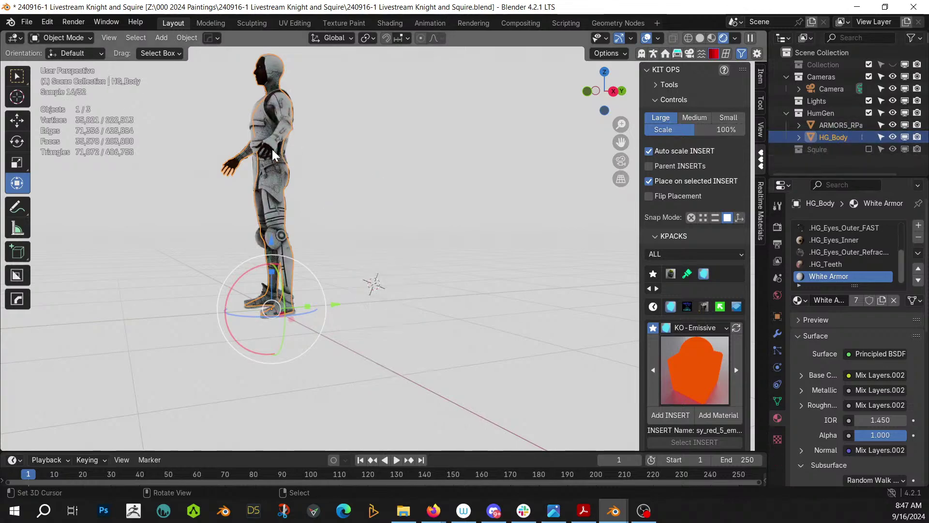
shift+click(255, 71)
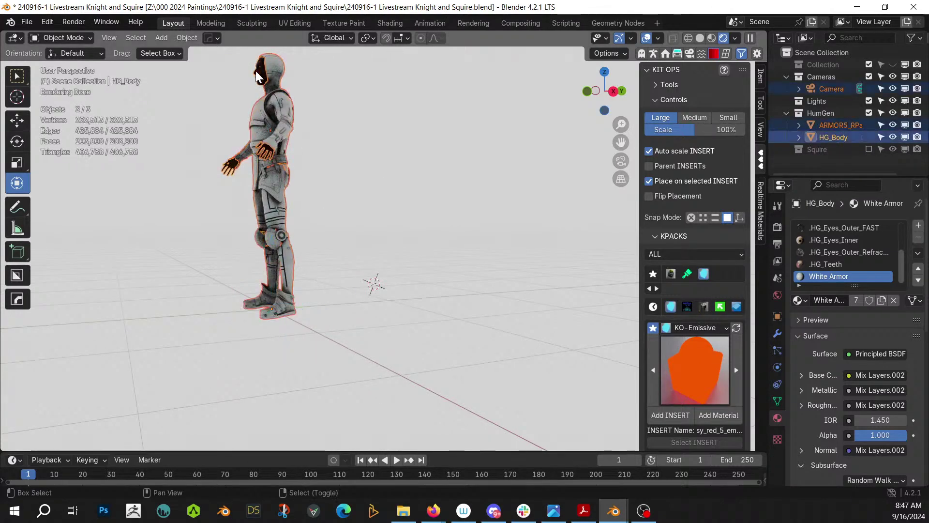
key(ctrl+j)
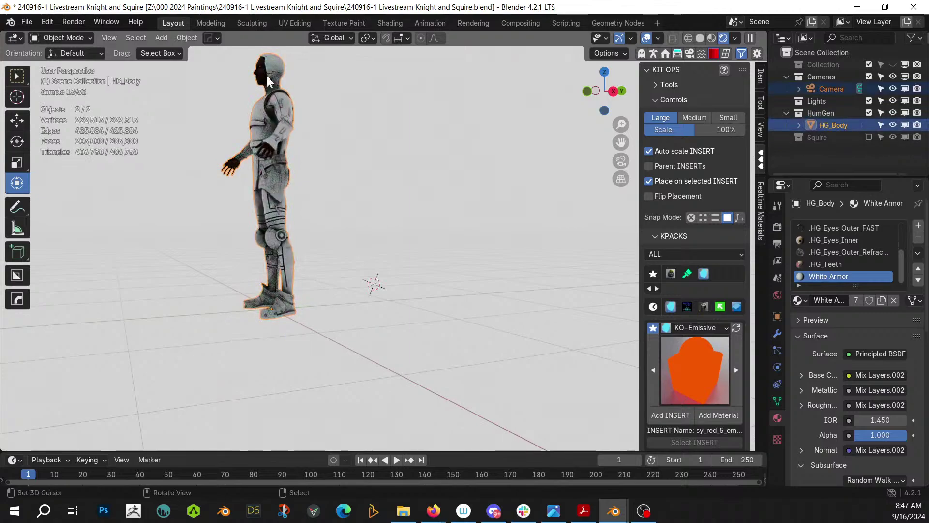
click(871, 136)
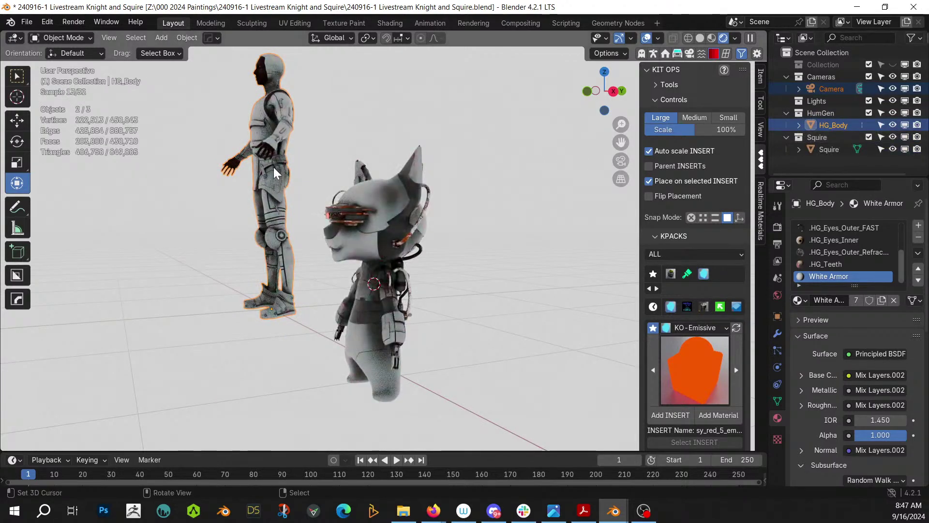
Save the scene and set up a Wavefront OBJ export limited to the selected Squire mesh
middle_drag(274, 167, 358, 291)
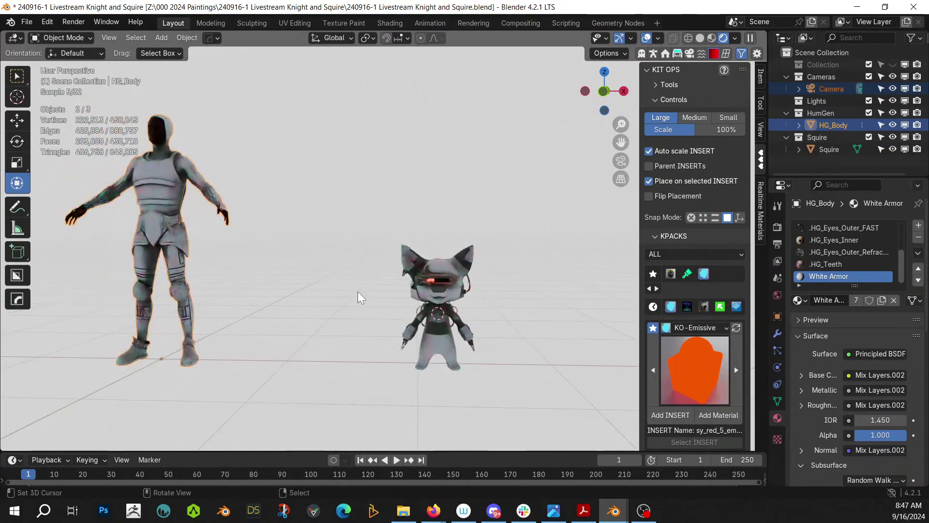
key(ctrl+s)
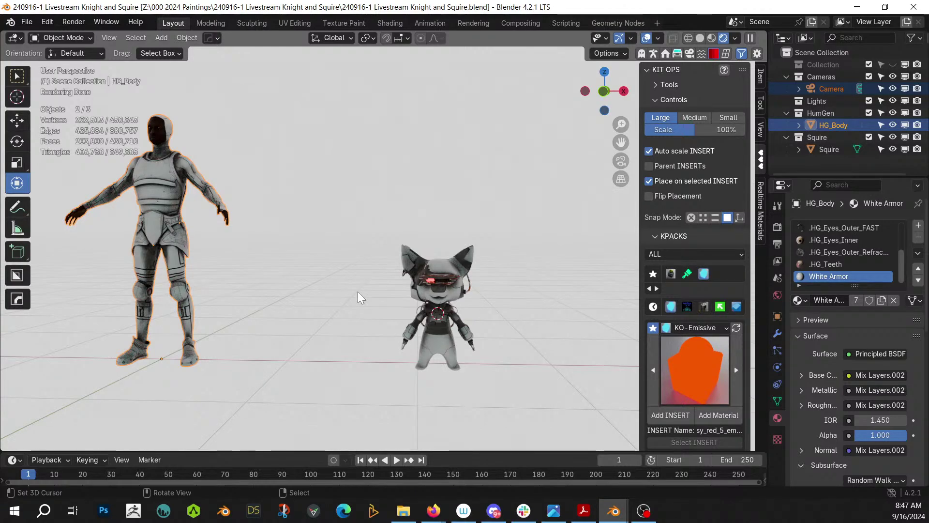
click(449, 274)
click(26, 22)
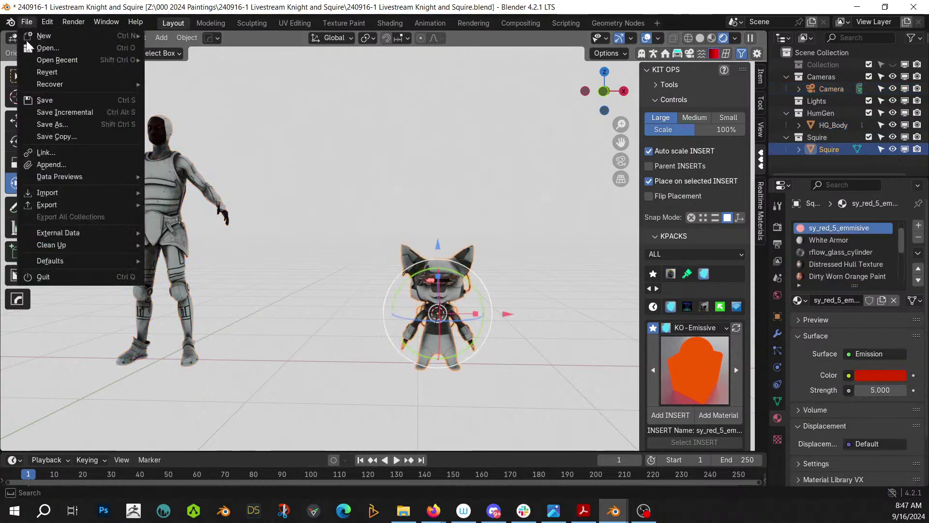
mouse_move(66, 204)
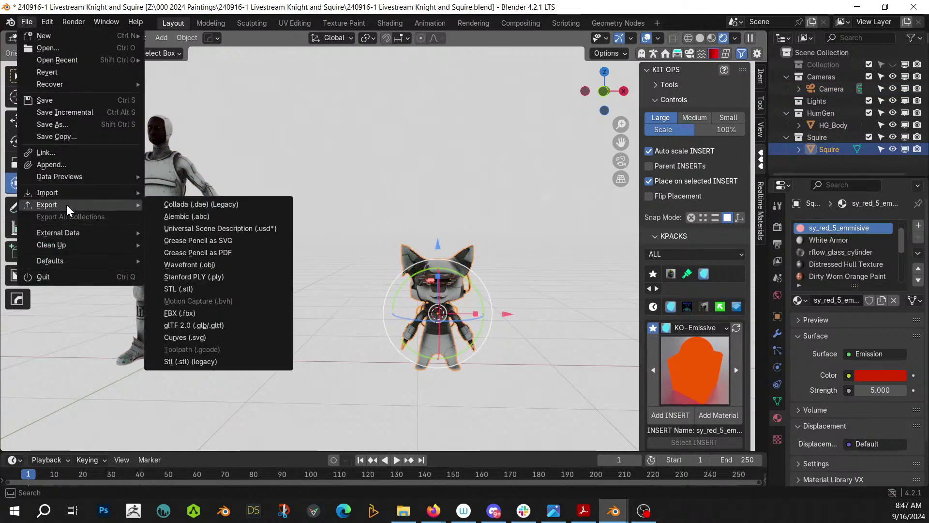
click(230, 263)
click(753, 124)
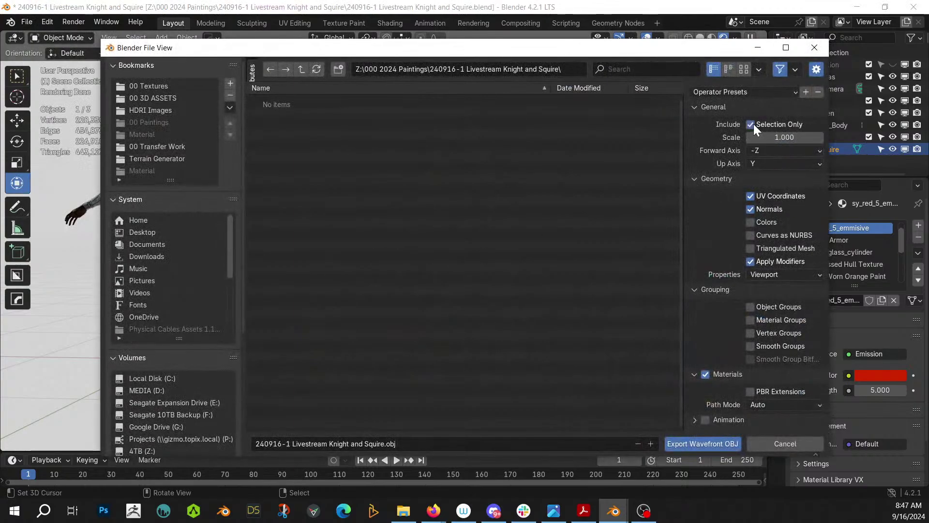
Name the OBJ file 240916-1 Squire for Rigging.obj and export it to the project folder
click(396, 444)
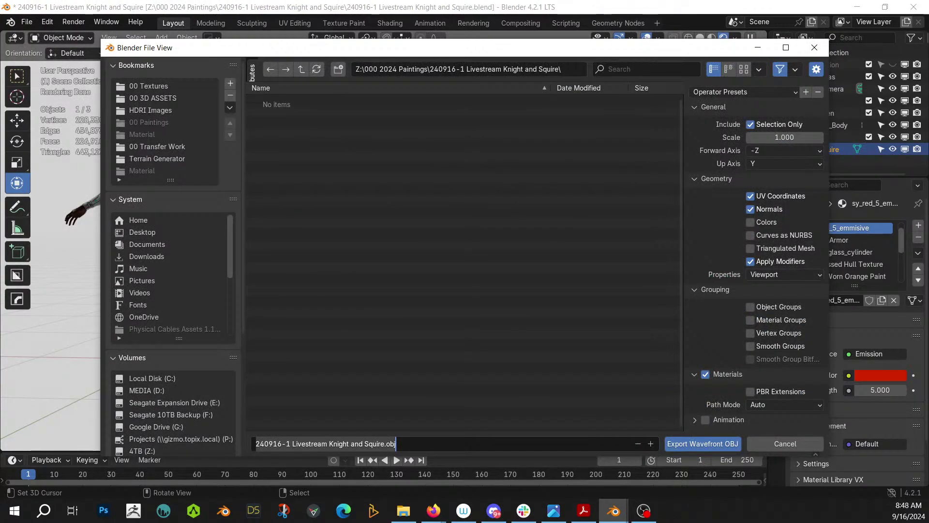
drag(329, 444, 396, 444)
key(BackSpace)
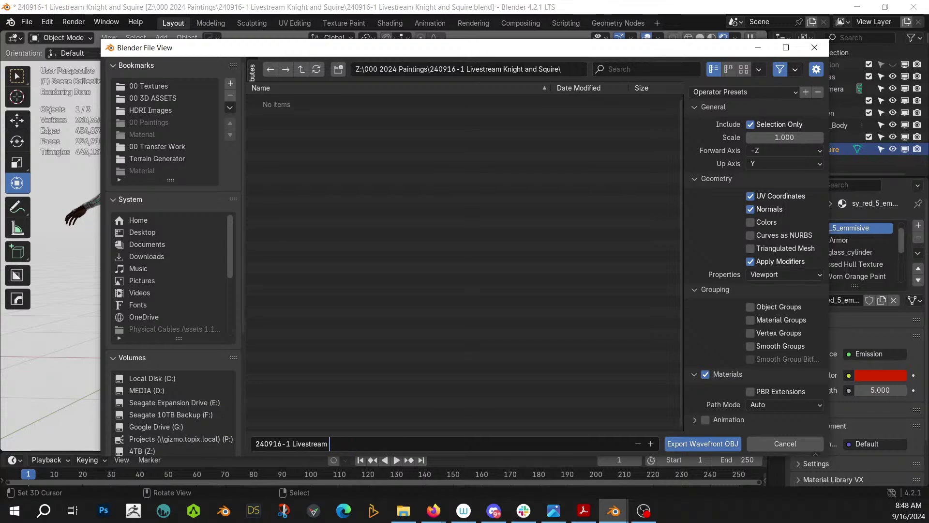
key(BackSpace)
key(BackSpace)
text(Squire for Rigging.obj)
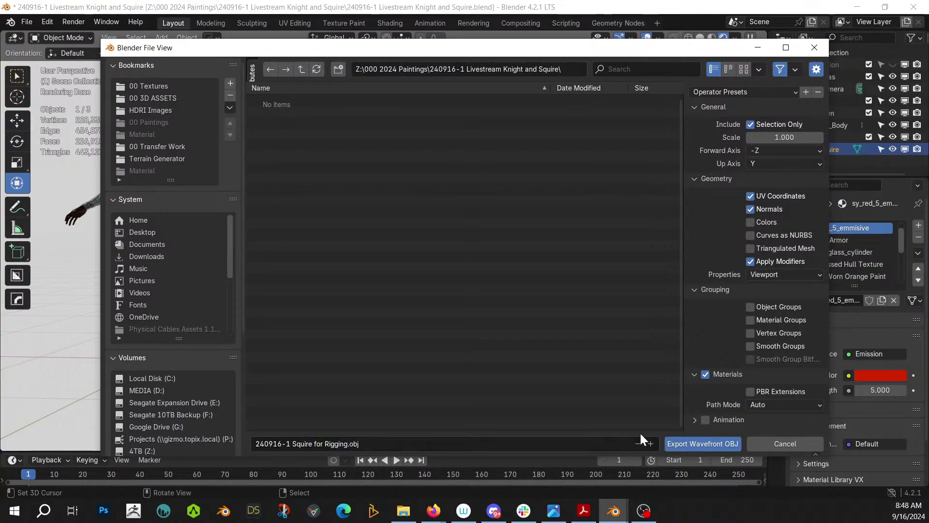
key(Return)
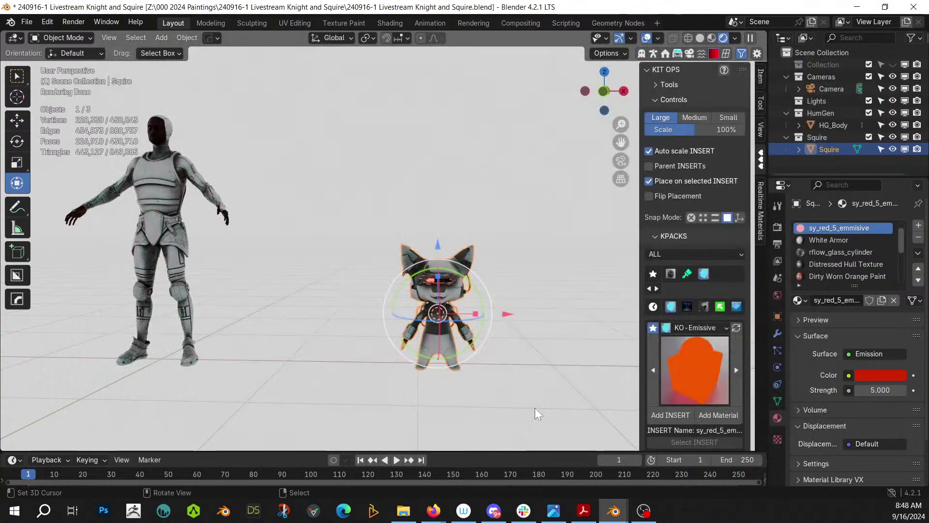
Switch to AccuRIG and load 240916-1 Squire for Rigging from the 240916-1 Livestream Knight and Squire folder, accepting the dense-model warning
click(193, 511)
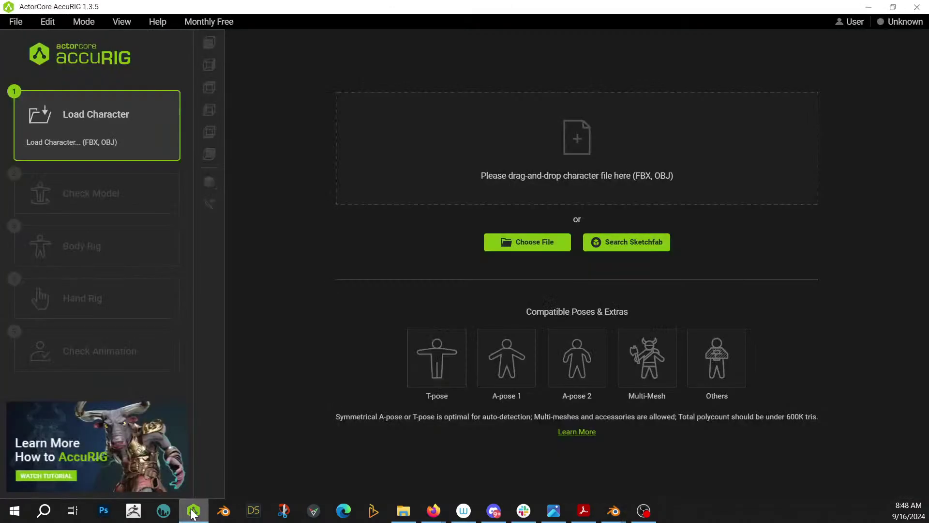
click(533, 246)
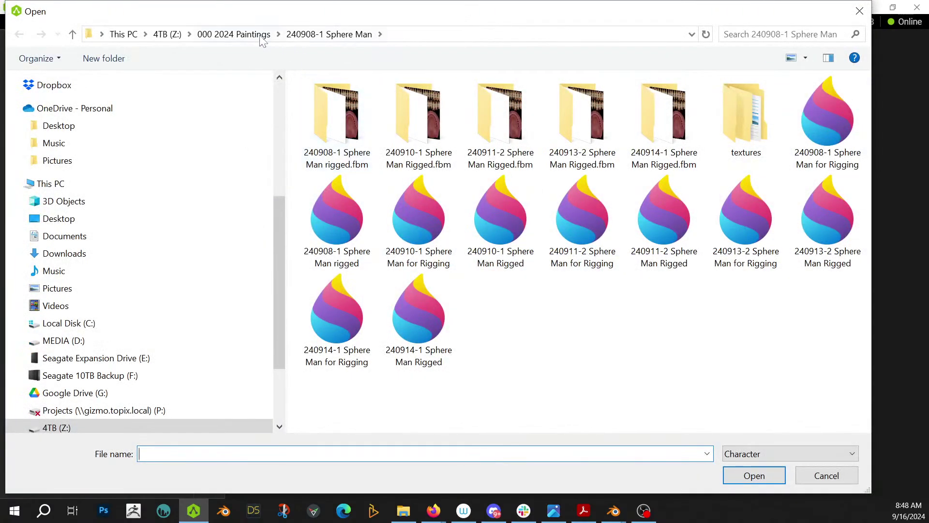
click(233, 33)
double_click(336, 117)
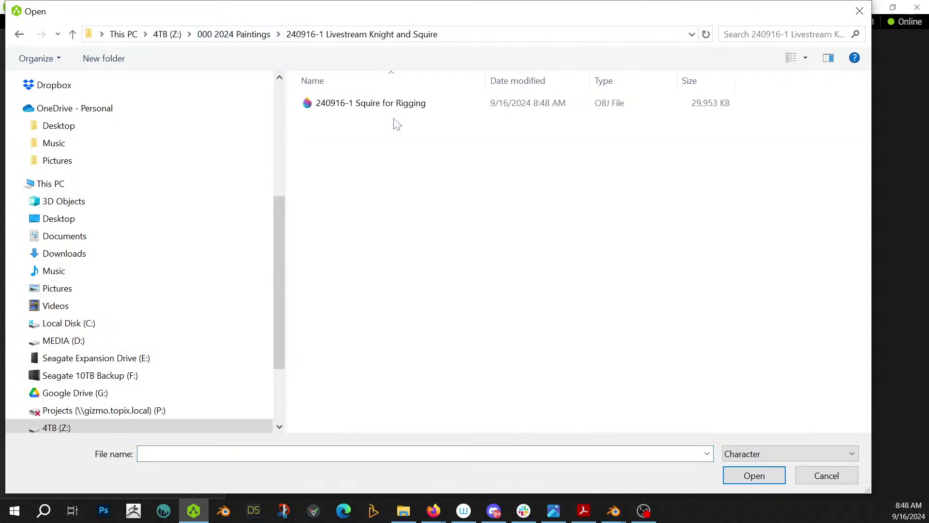
click(394, 104)
click(753, 475)
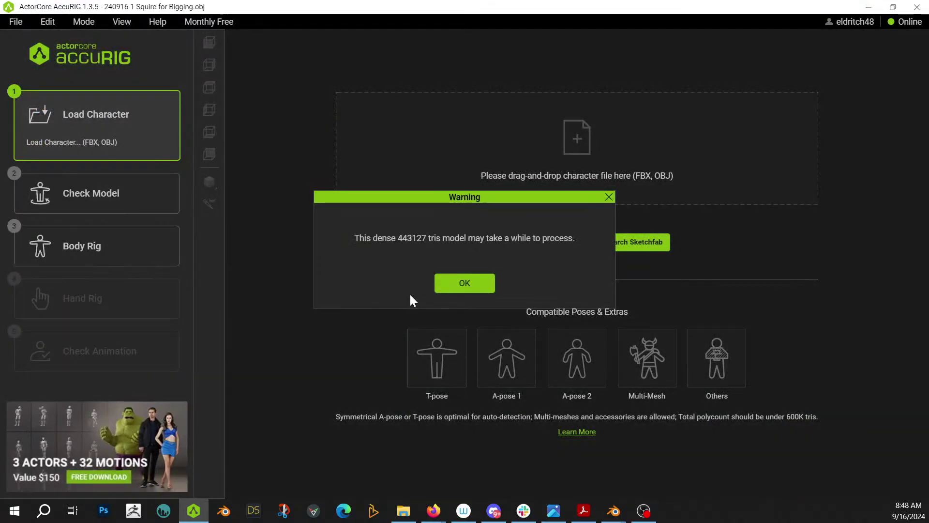
click(463, 290)
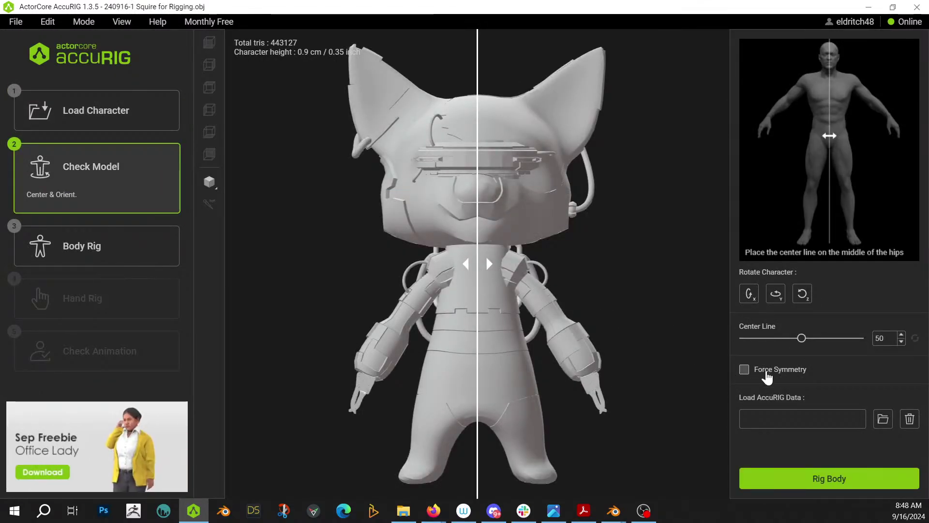
Turn on Force Symmetry for the squire and start the body rigging
click(745, 371)
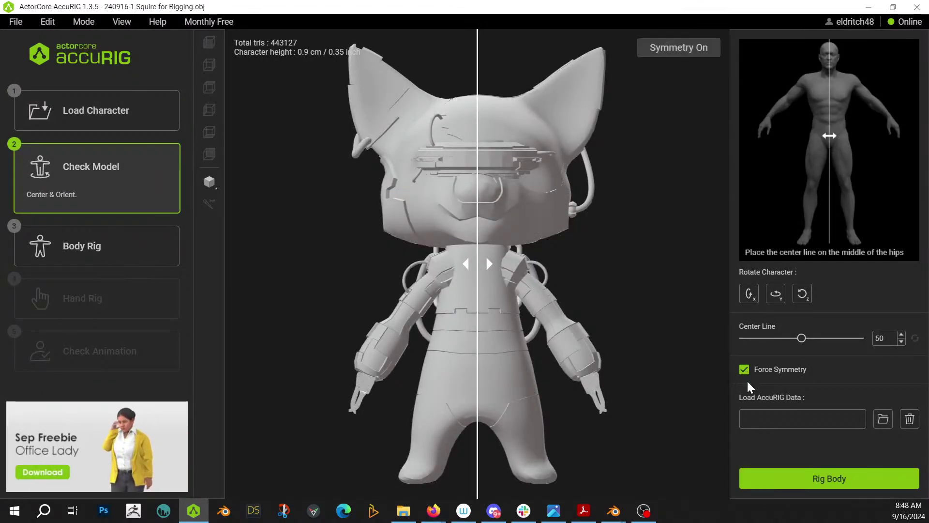
click(823, 479)
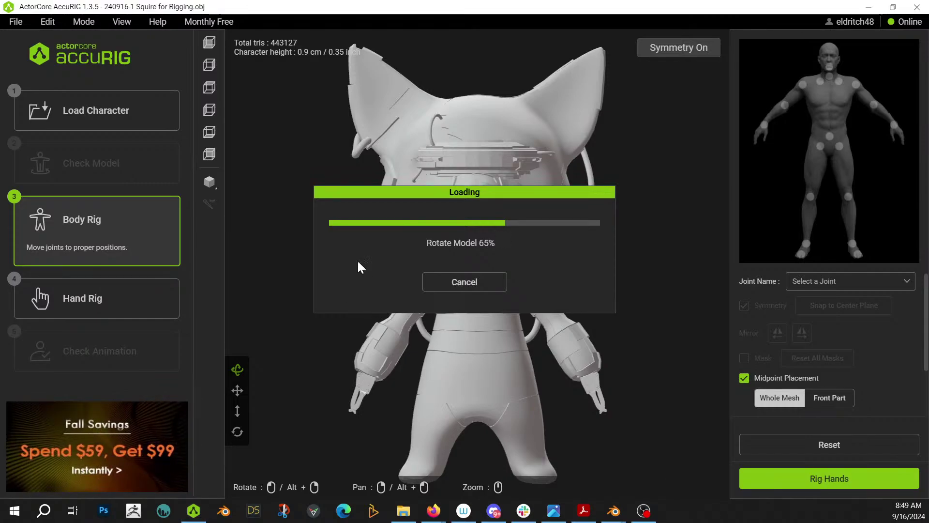
Switch back to Blender, use solid shading, and add a cube at the squire scaled up to about 3.8 times
key(alt+Tab)
middle_drag(396, 280, 460, 319)
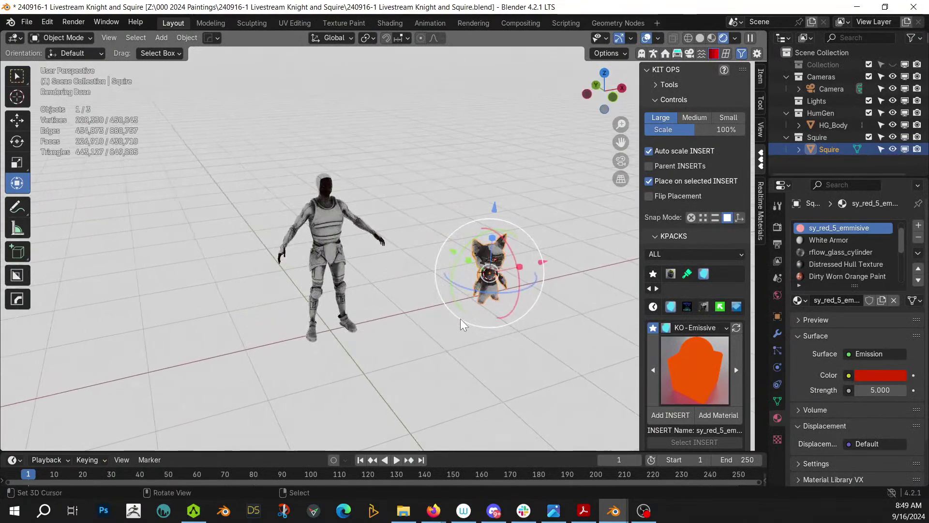
key(z)
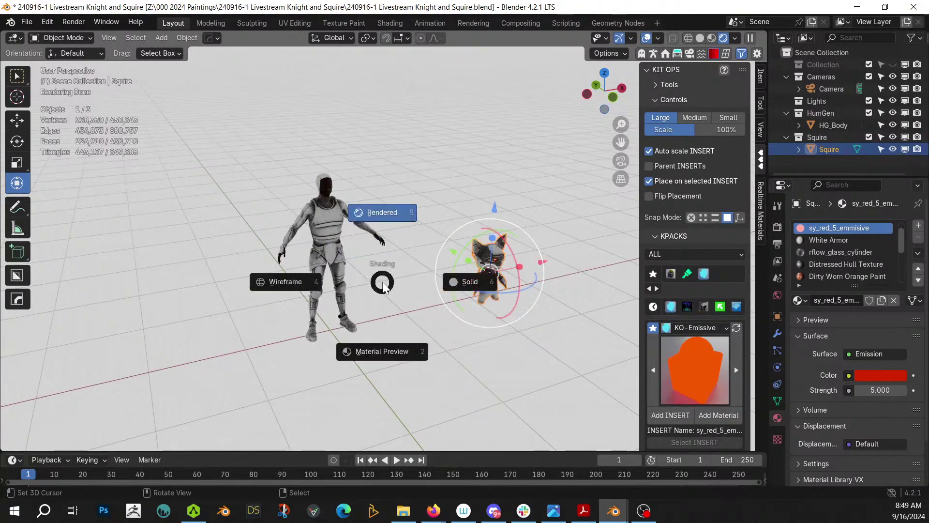
key(shift+a)
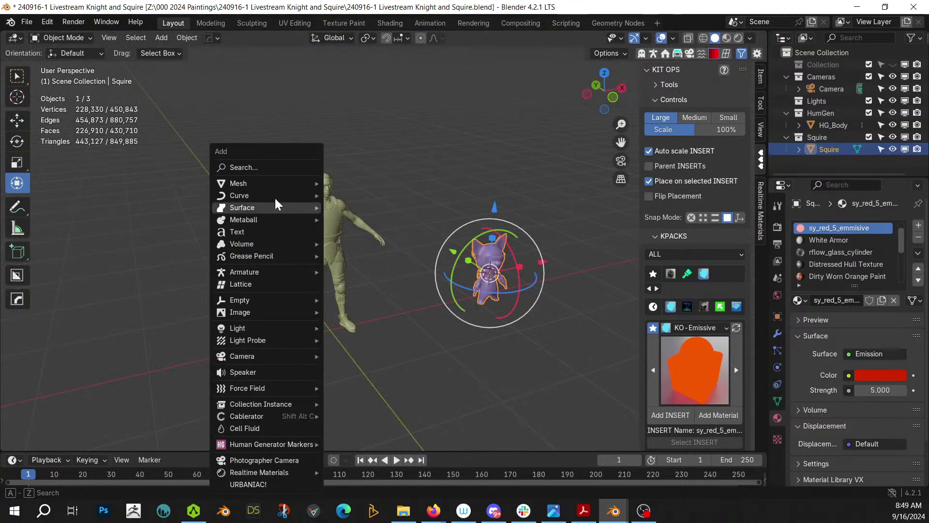
mouse_move(269, 182)
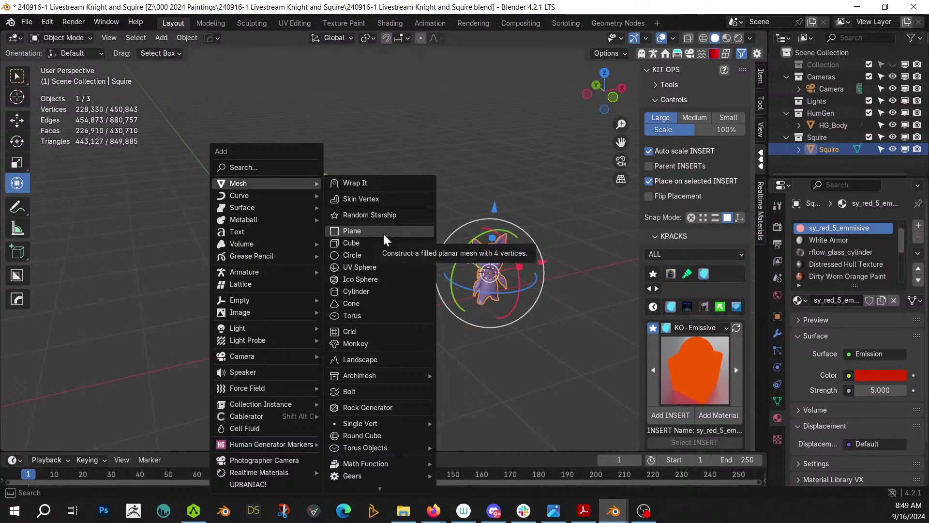
click(364, 242)
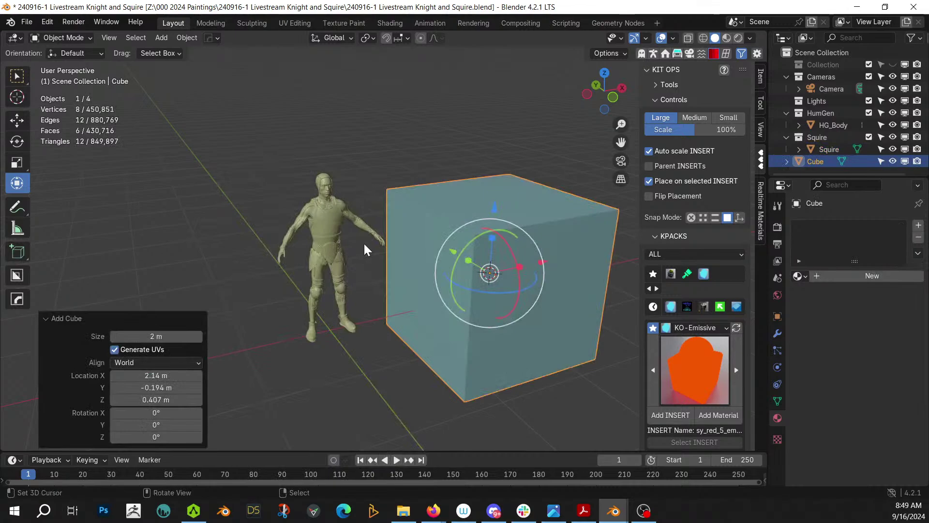
key(s)
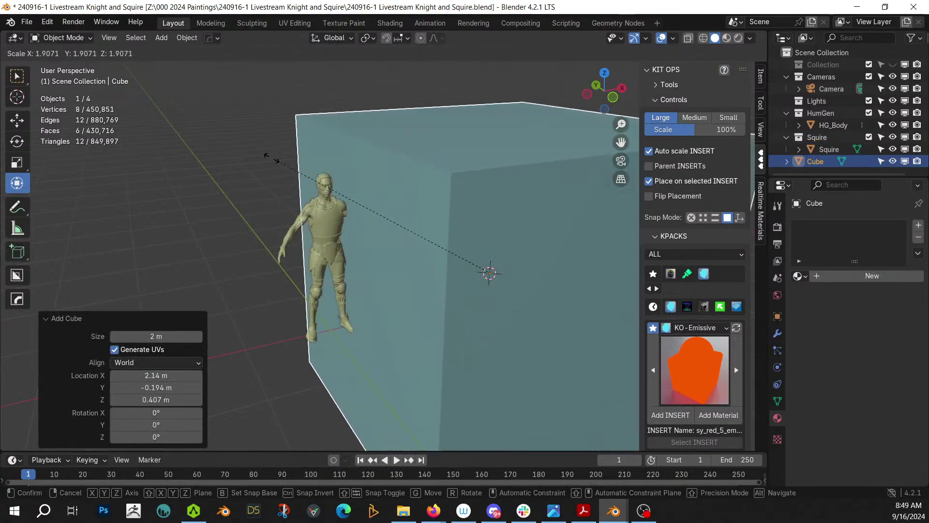
click(131, 100)
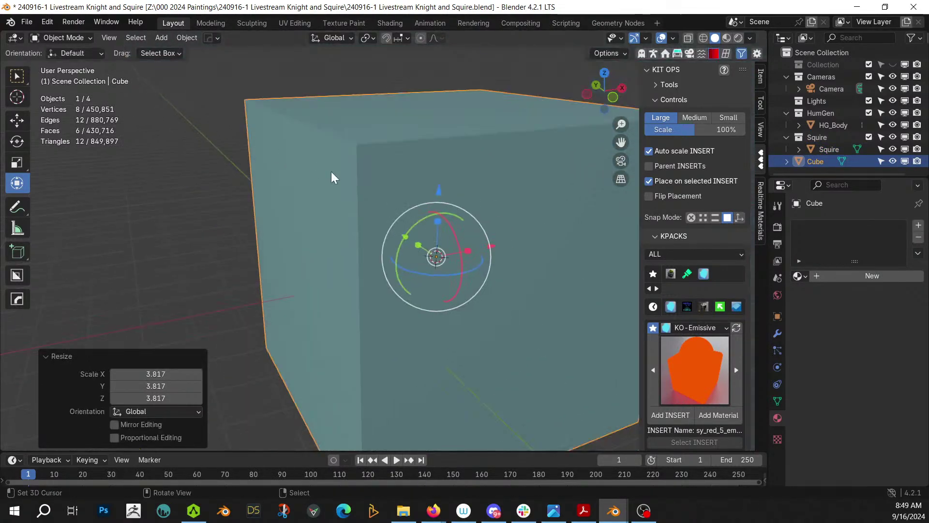
Recalculate the cube's normals to face inside and apply the cube's transform in Object Mode
key(Tab)
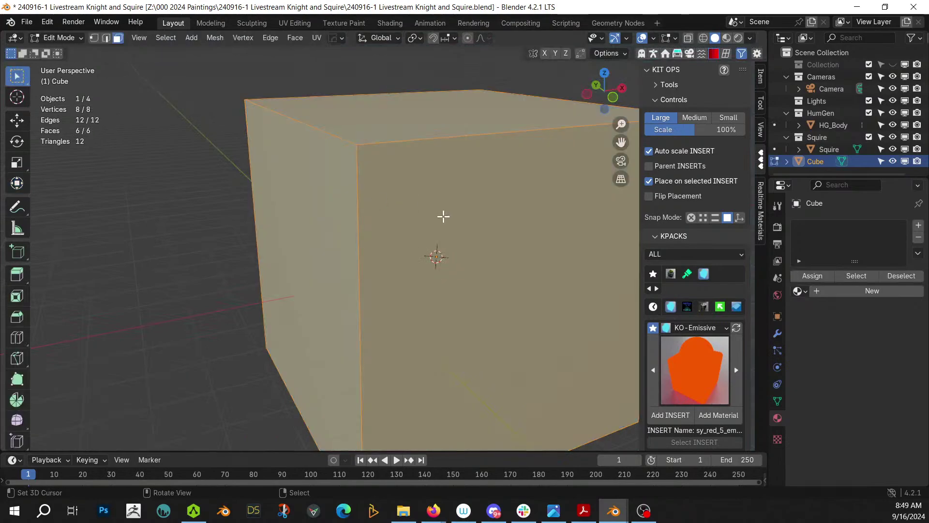
key(shift+n)
click(114, 437)
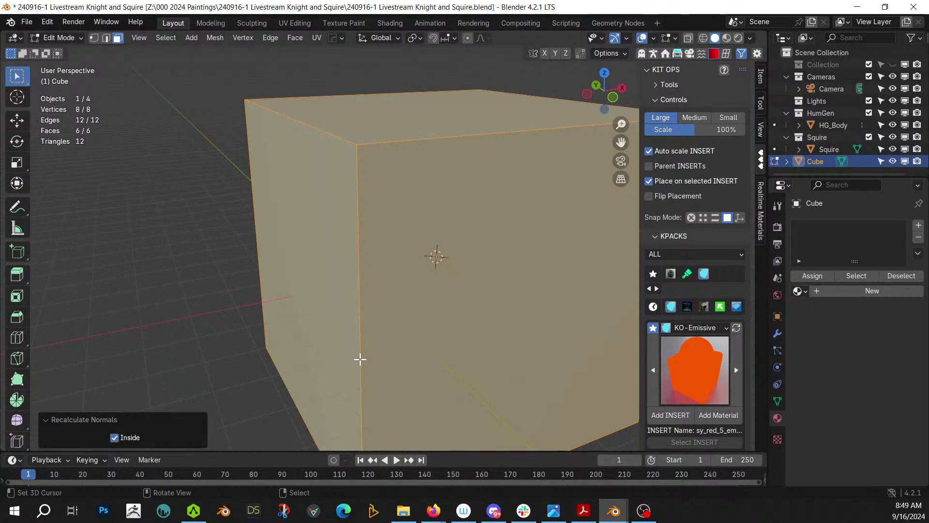
key(Tab)
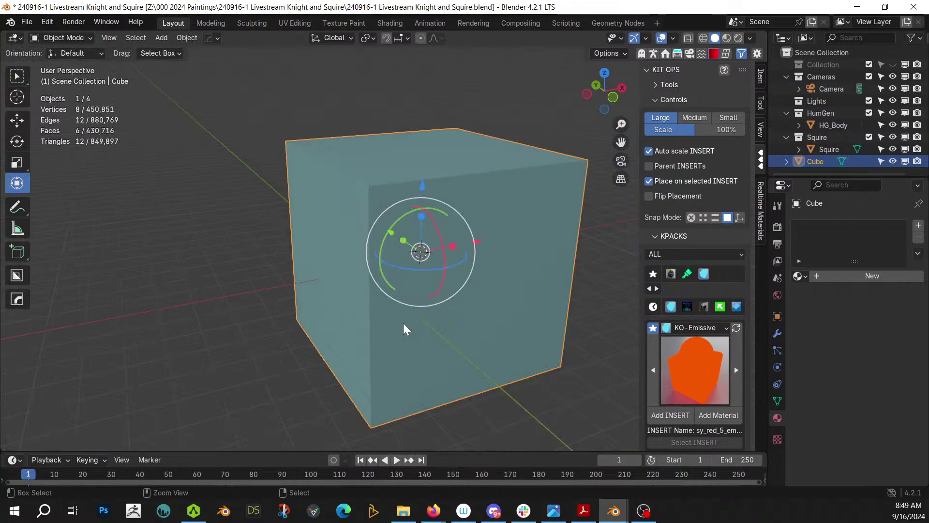
key(ctrl+a)
click(405, 322)
Delete the cube's front and top faces to leave an open room around the characters
key(Tab)
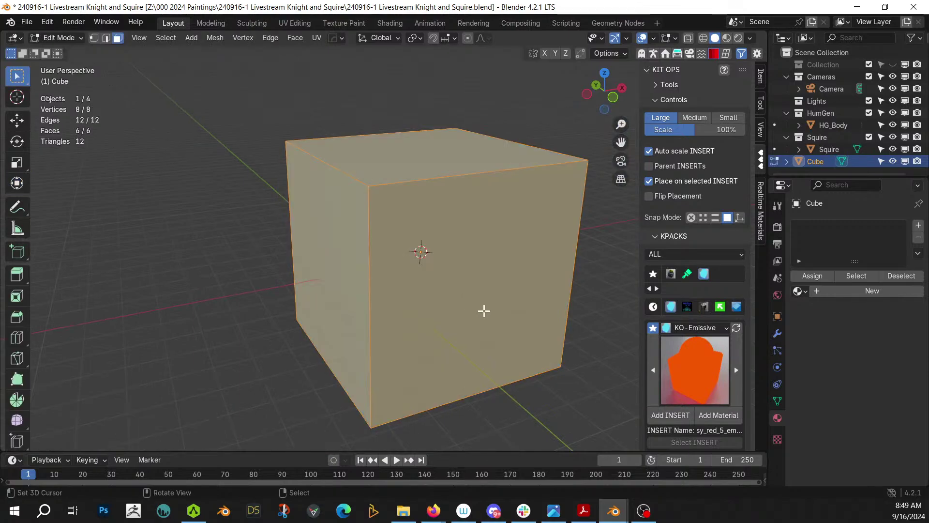
click(490, 309)
shift+click(416, 168)
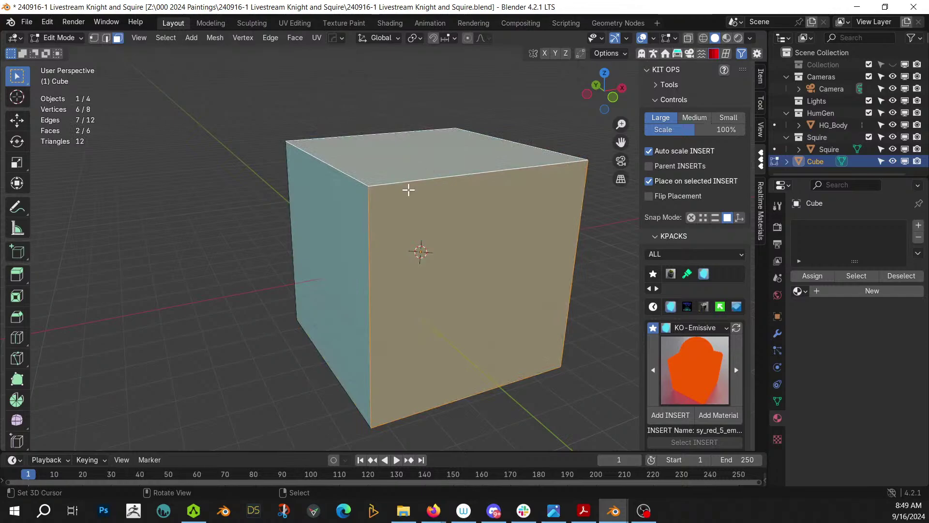
key(x)
key(x)
click(358, 275)
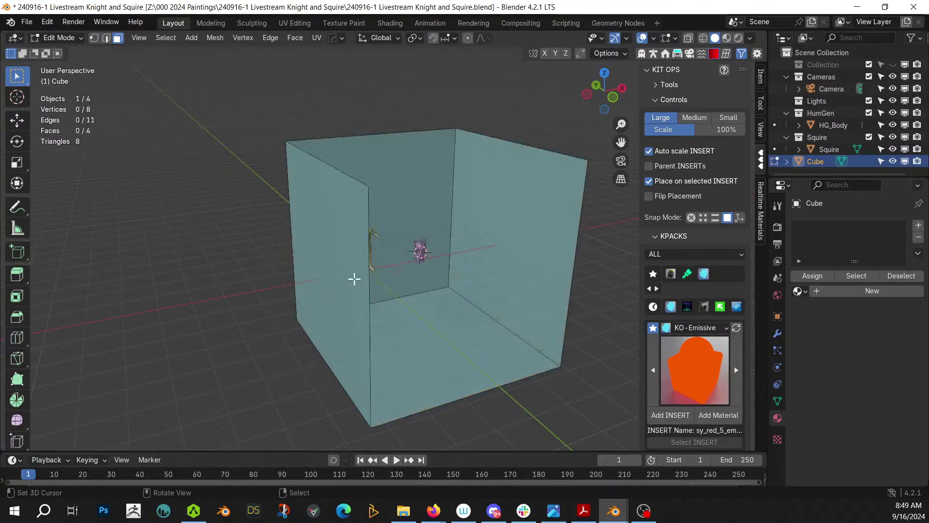
Move the whole open box in front view about -0.95 m in X and 3.34 m in Z, placing its floor under the characters' feet
middle_drag(364, 271, 338, 266)
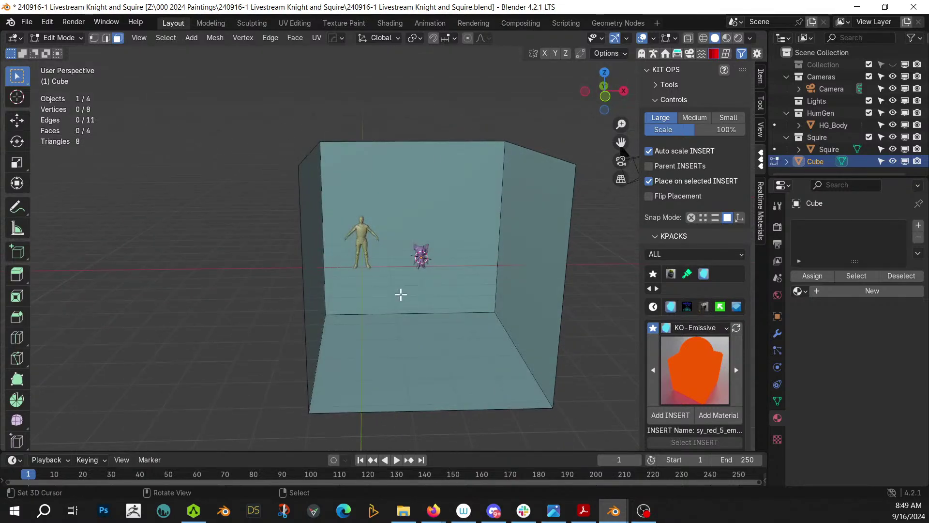
key(KP_1)
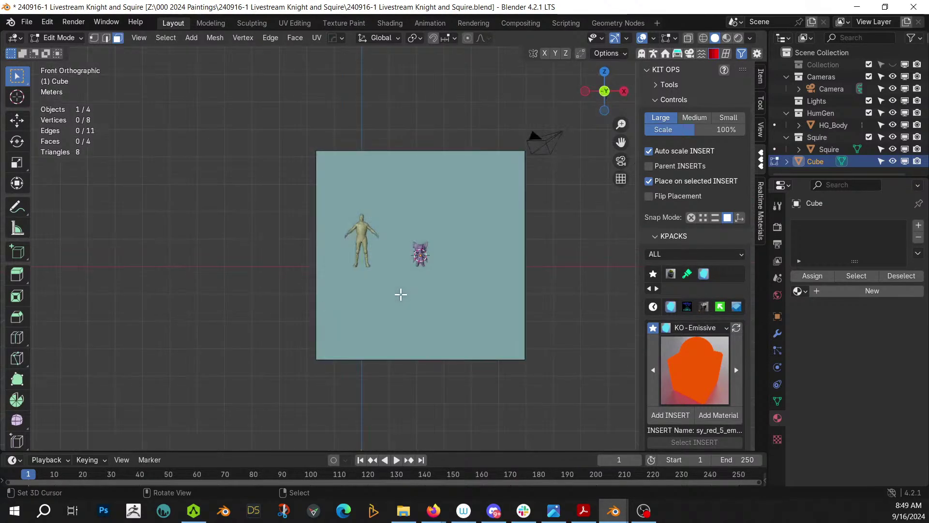
key(a)
key(g)
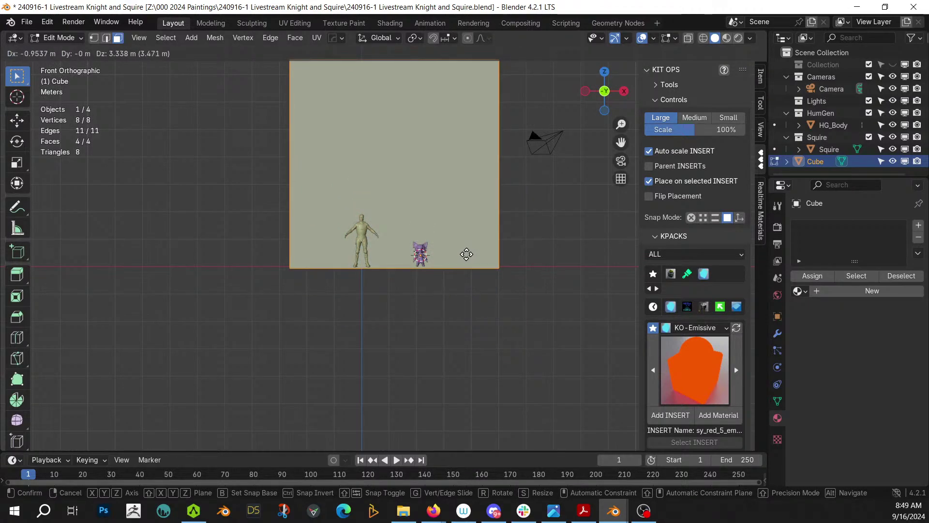
click(466, 254)
middle_drag(467, 254, 523, 355)
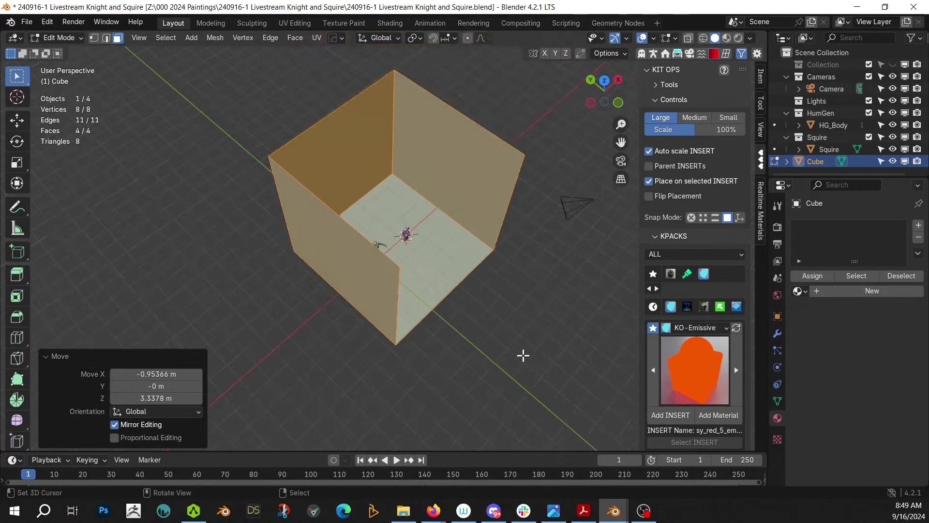
Check the body rigging progress in AccuRIG and return to the open box in Blender
key(alt+Tab)
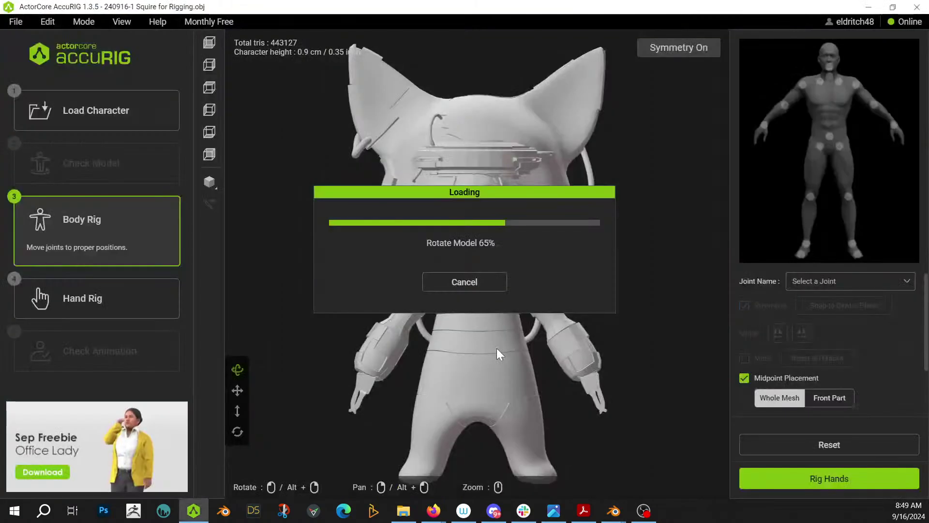
key(alt+Tab)
middle_drag(400, 266, 376, 276)
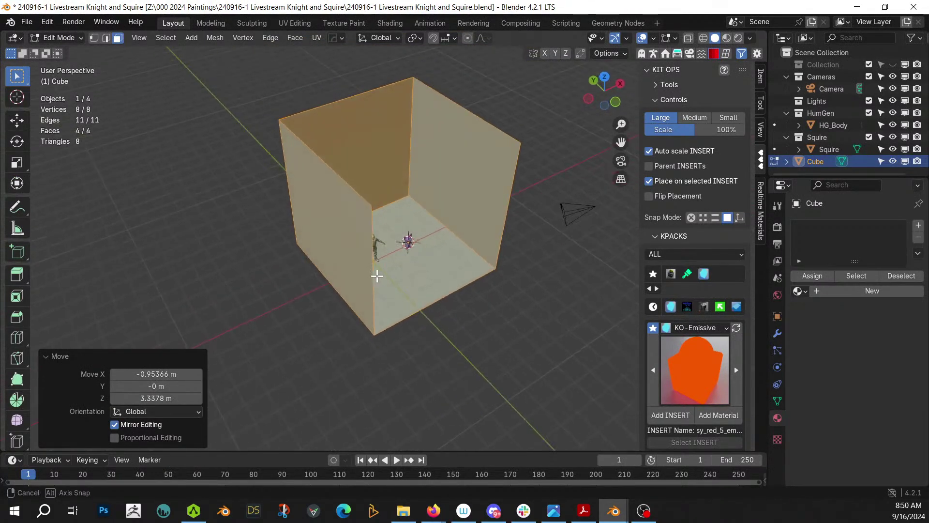
Subdivide all faces of the open box with 4 cuts and clear the face selection
right_click(377, 277)
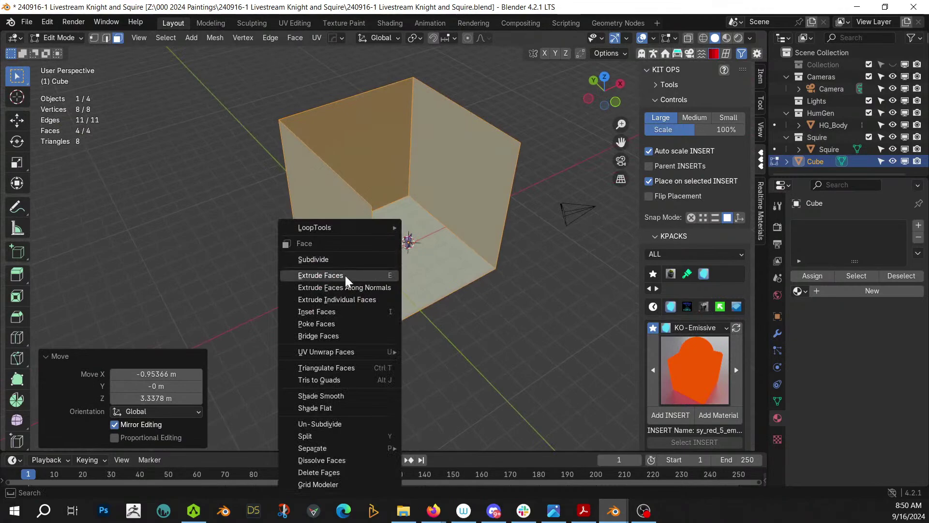
click(336, 260)
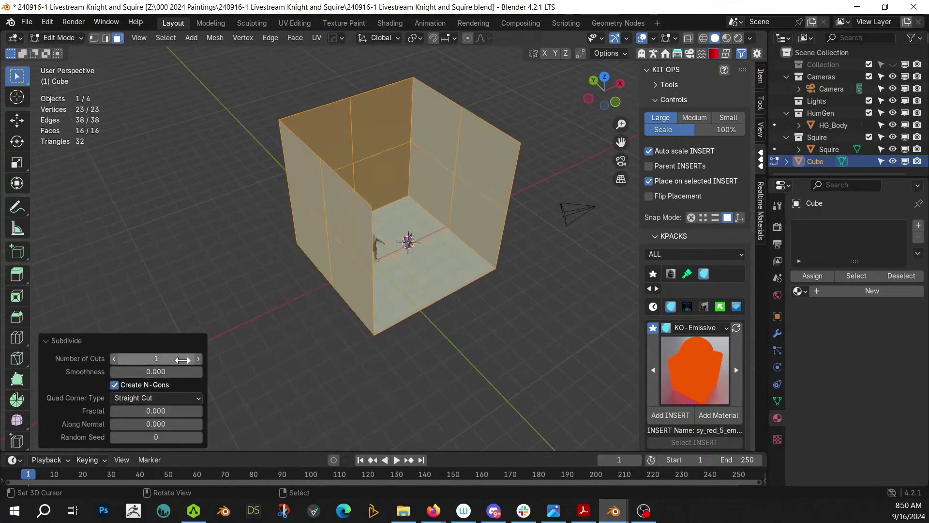
click(198, 359)
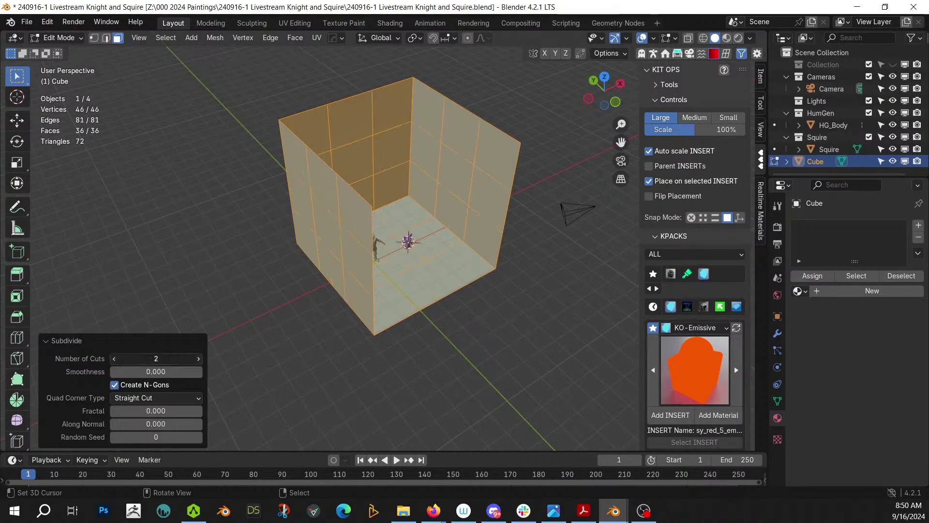
click(198, 358)
click(198, 359)
middle_drag(332, 346, 327, 373)
scroll(279, 359, up, 3)
right_click(441, 456)
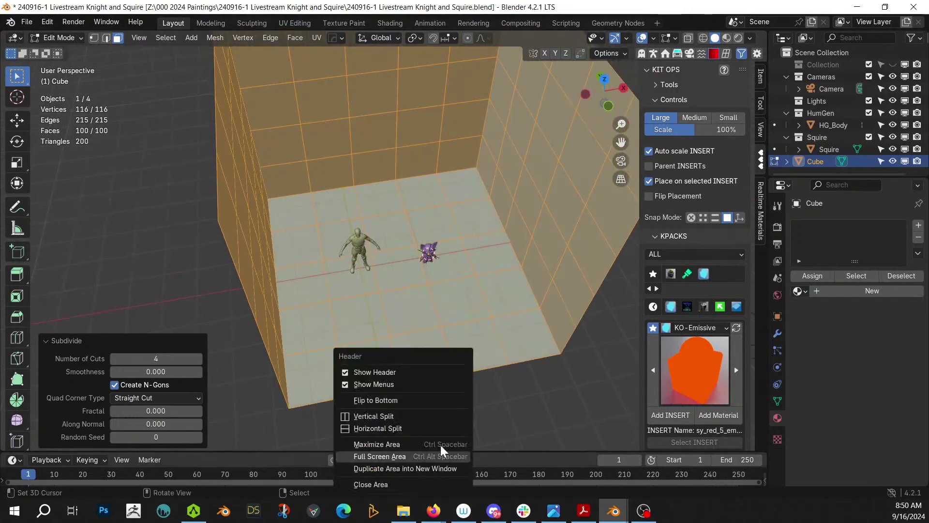
right_click(540, 410)
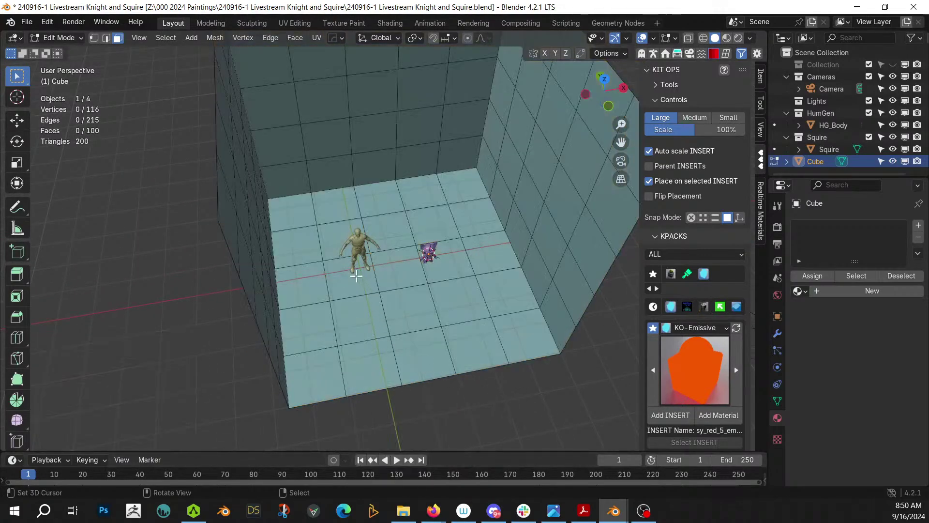
Select the seven floor faces beneath the characters and toward the open front, and invert the selection to cover all other faces
click(356, 276)
shift+click(398, 271)
shift+click(442, 272)
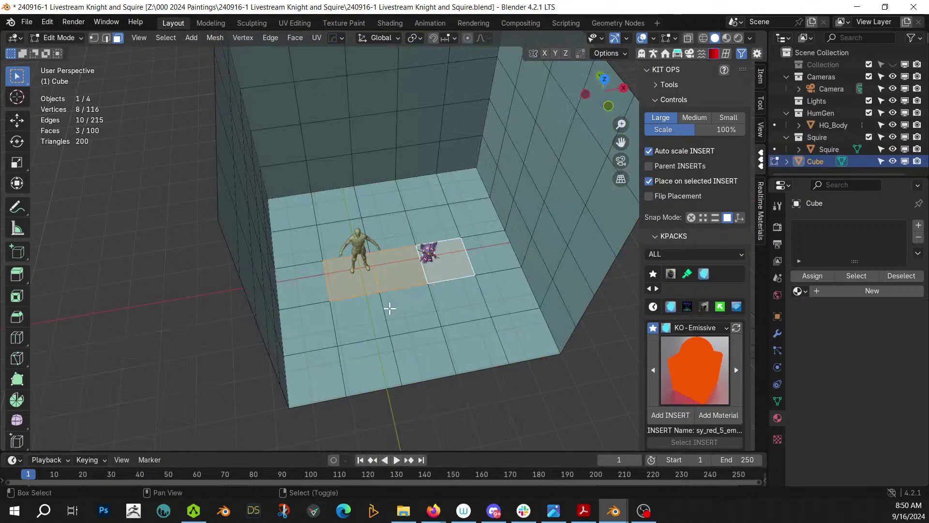
shift+click(360, 317)
shift+click(406, 310)
shift+click(420, 356)
shift+click(367, 348)
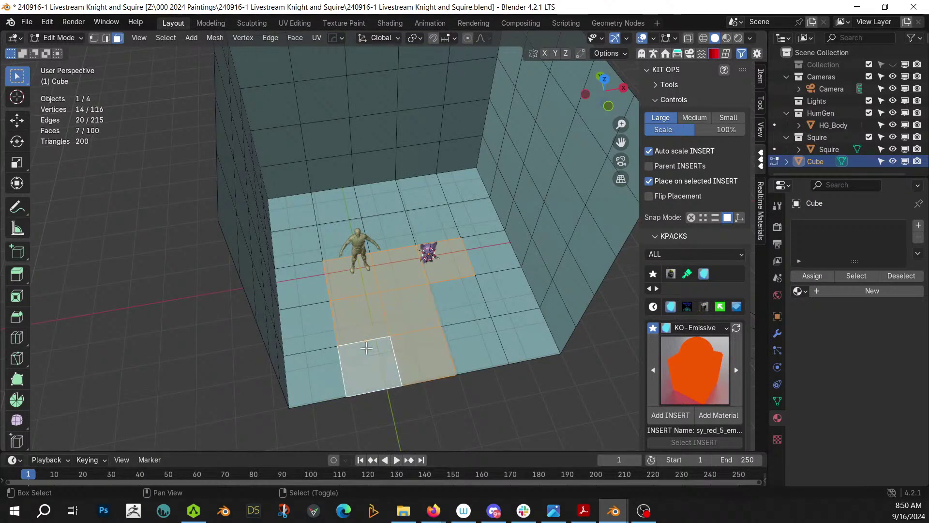
key(ctrl+i)
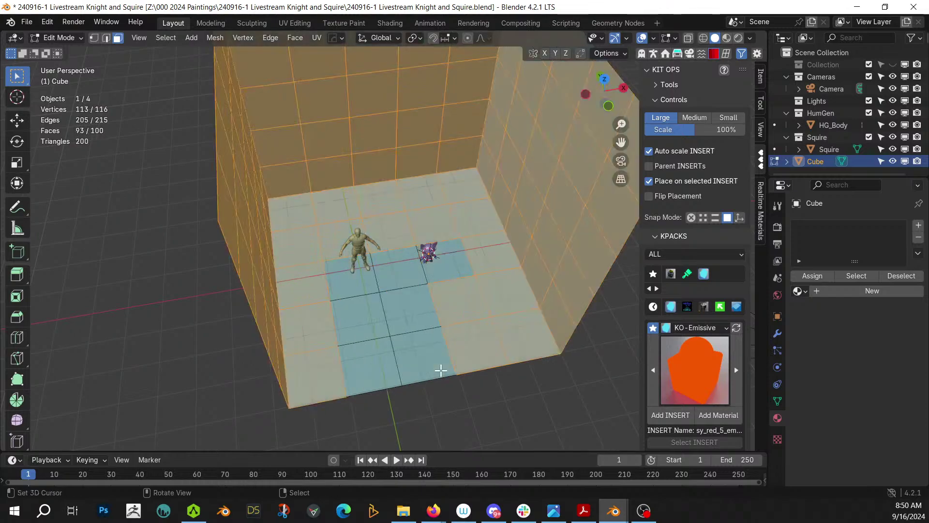
Apply Random Flow's Plate Insets utility to the box in Object Mode with Subdivision 5
key(Tab)
key(shift+v)
mouse_move(379, 344)
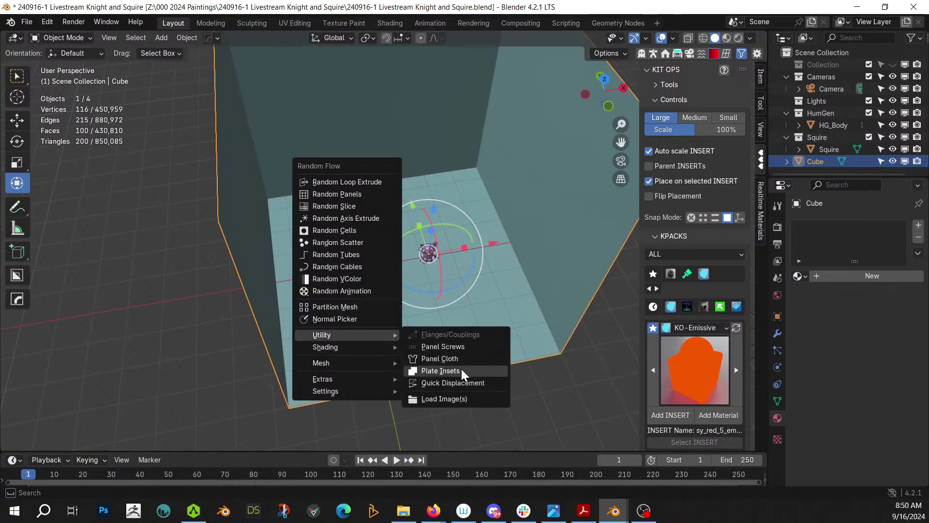
click(454, 372)
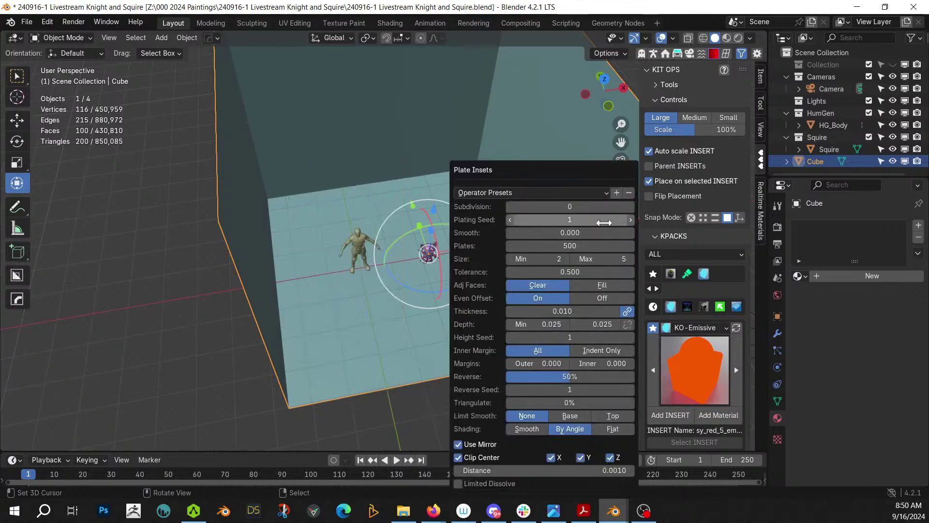
click(629, 207)
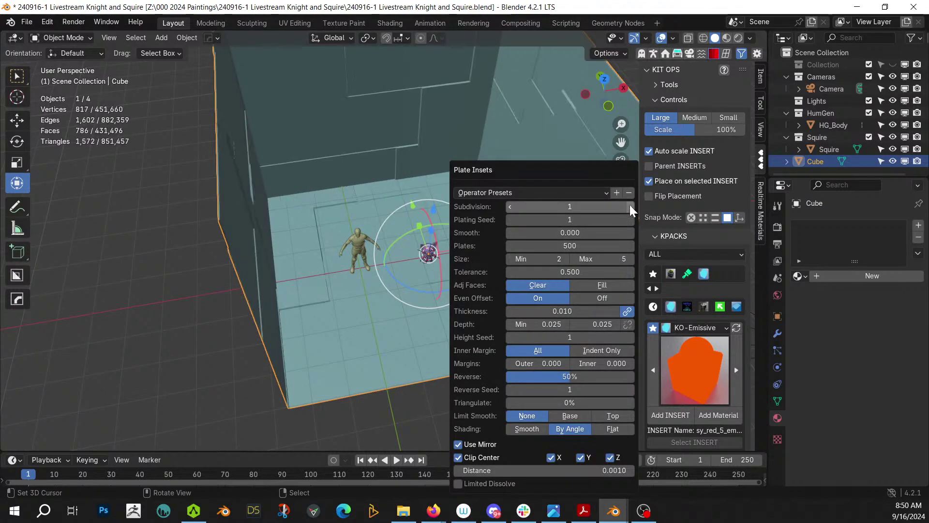
click(579, 207)
text(4)
key(Return)
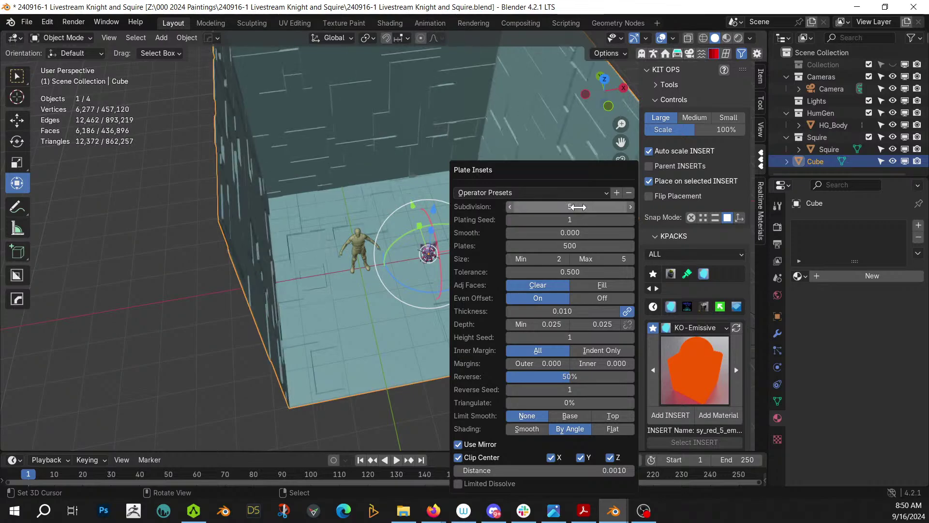
Adjust the Plate Insets on the box to Subdivision 3 and maximum Depth 1
mouse_move(410, 316)
middle_down()
mouse_move(376, 311)
mouse_move(371, 263)
mouse_move(400, 254)
mouse_move(443, 264)
mouse_move(416, 299)
middle_up()
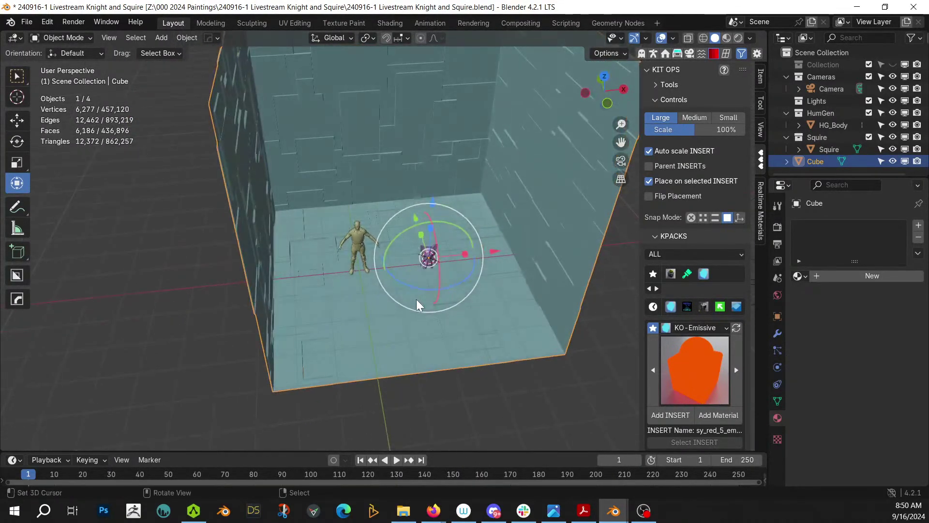
key(F9)
click(484, 206)
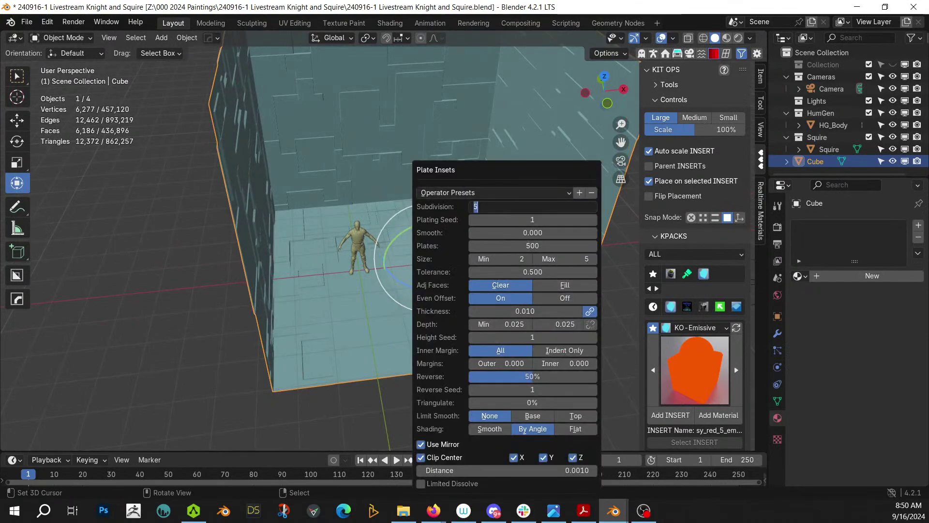
text(3)
key(Return)
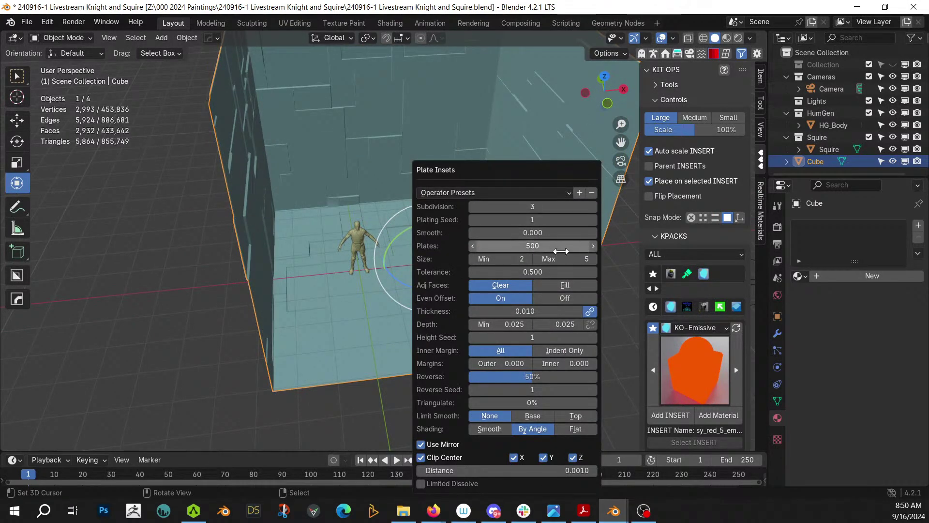
click(558, 325)
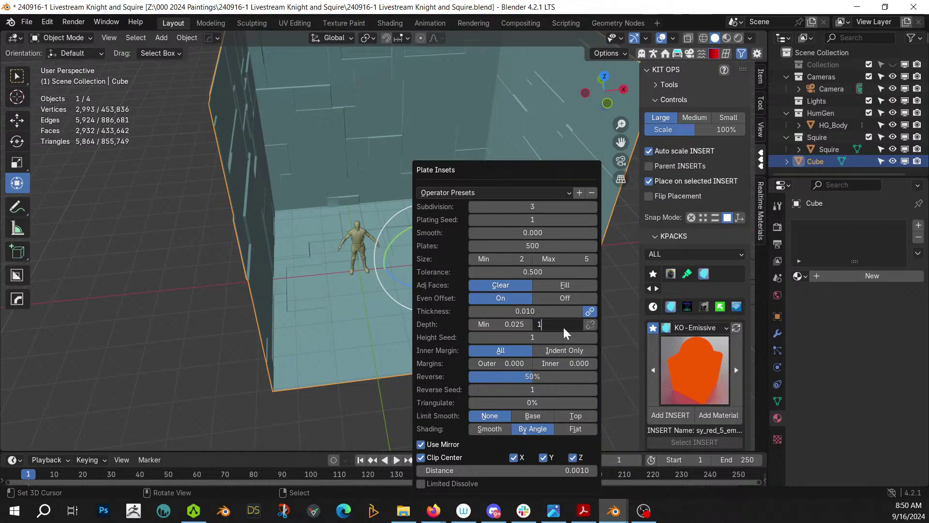
text(1)
key(Return)
middle_drag(451, 263, 459, 211)
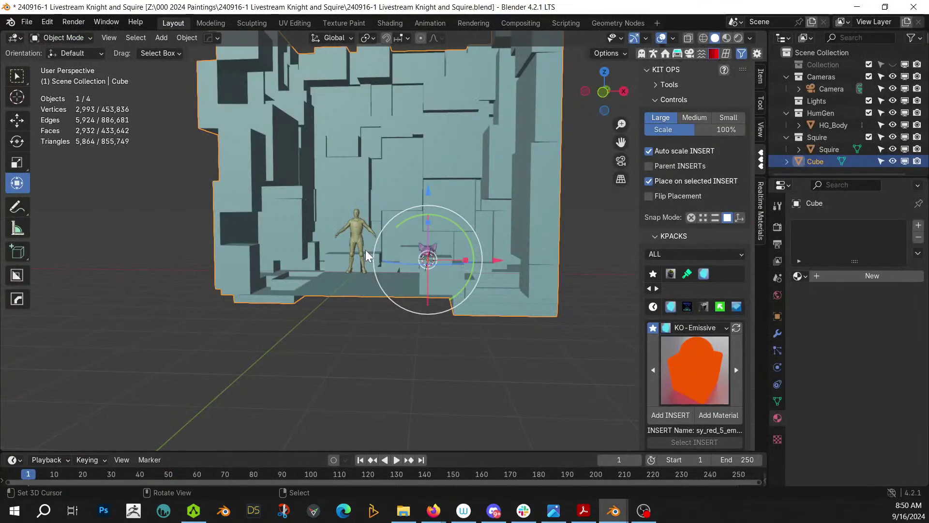
middle_drag(365, 249, 388, 265)
scroll(365, 301, up, 2)
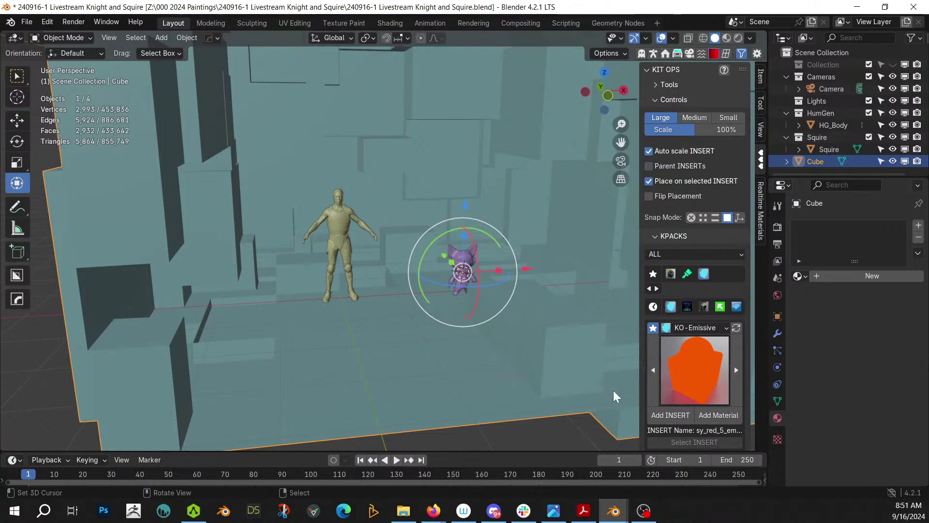
Add the TechHeavy_OBJ.7457 pipe asset inside the room and clear its rotation
middle_drag(614, 390, 541, 350)
middle_drag(463, 293, 446, 420)
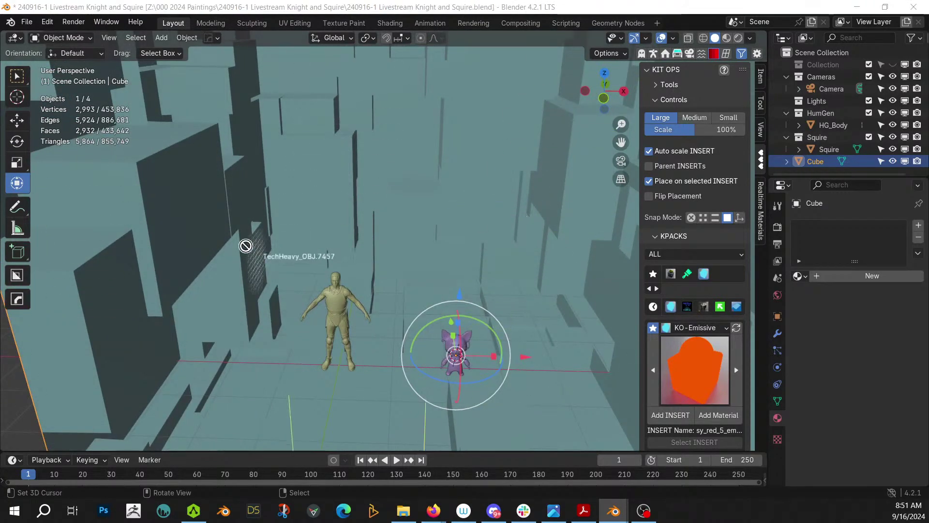
click(200, 192)
key(KP_Decimal)
scroll(200, 193, down, 3)
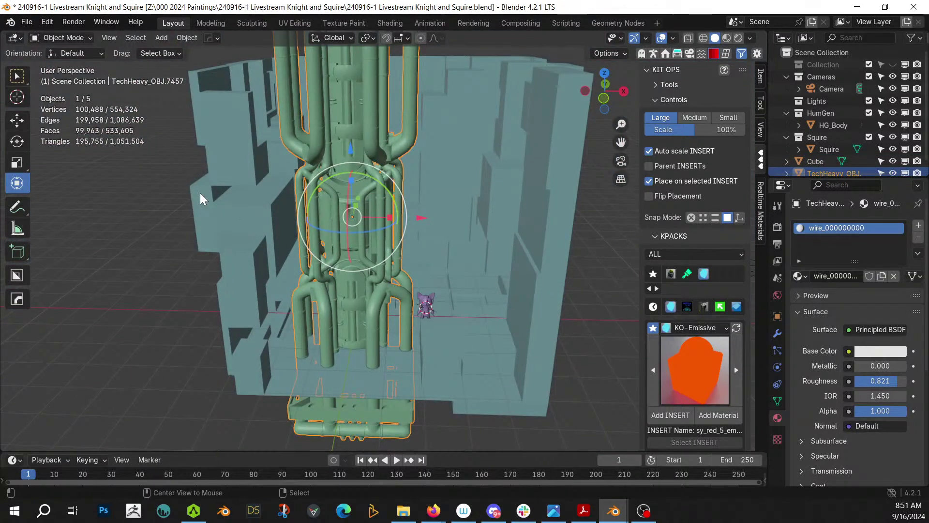
key(alt+r)
middle_drag(199, 209, 190, 242)
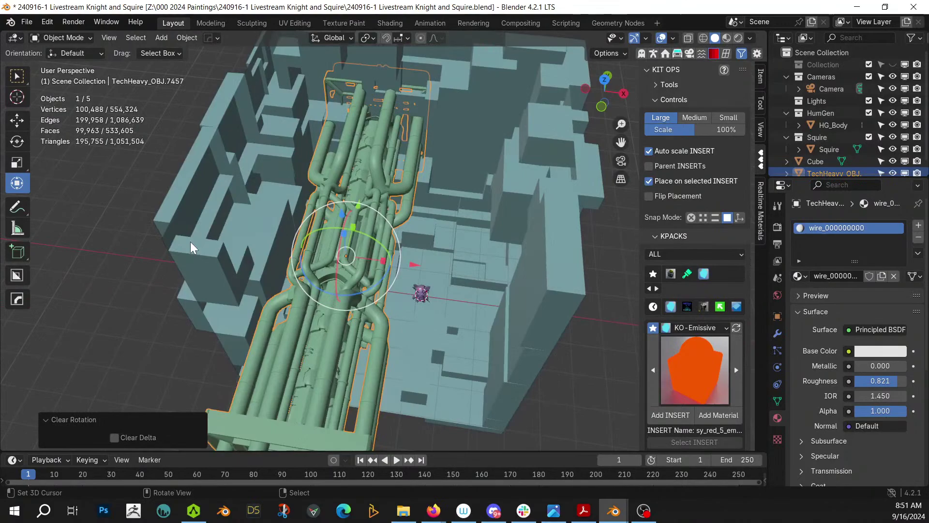
Rotate the pipe asset 90° around Z and scale it uniformly to about 0.573
key(r)
key(z)
key(9)
key(0)
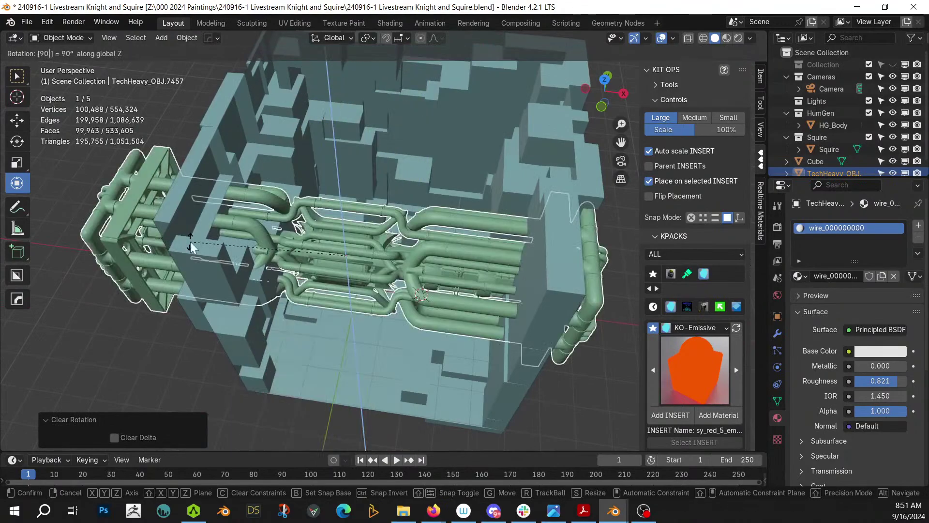
key(Return)
key(s)
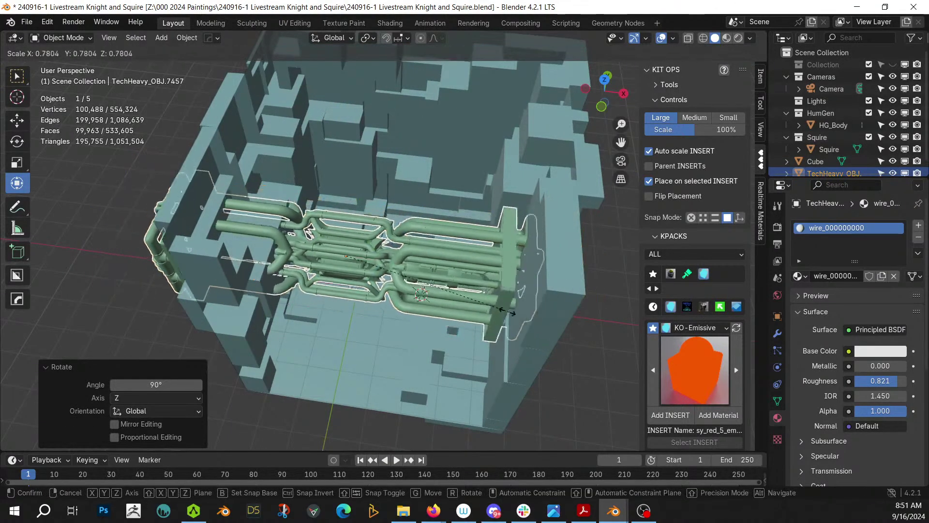
click(466, 298)
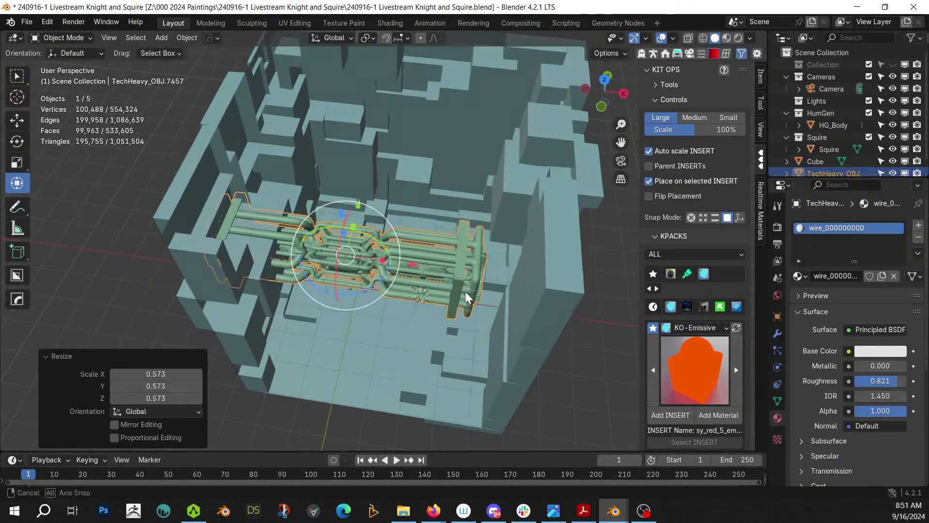
Move the pipe asset about 1.7 m in X and 3.07 m in Y, toward the back wall above the characters
middle_drag(465, 291, 474, 218)
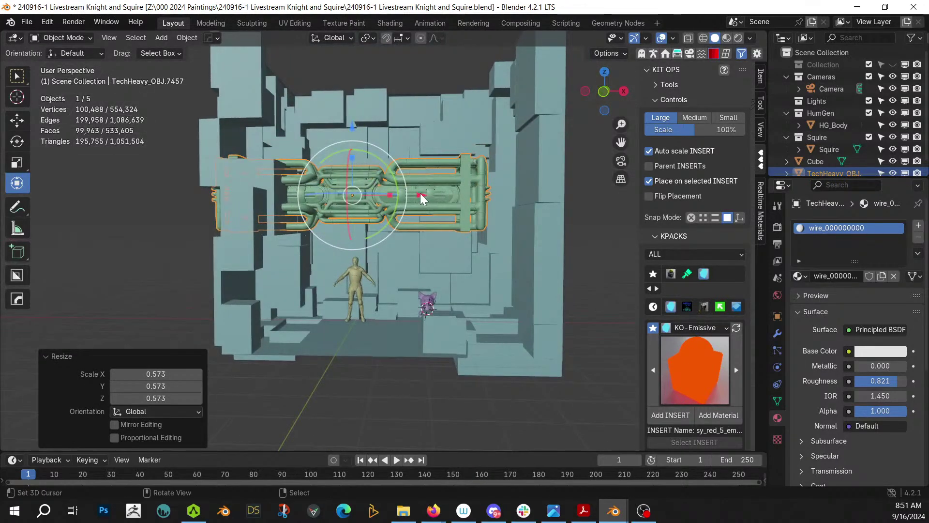
key(g)
key(x)
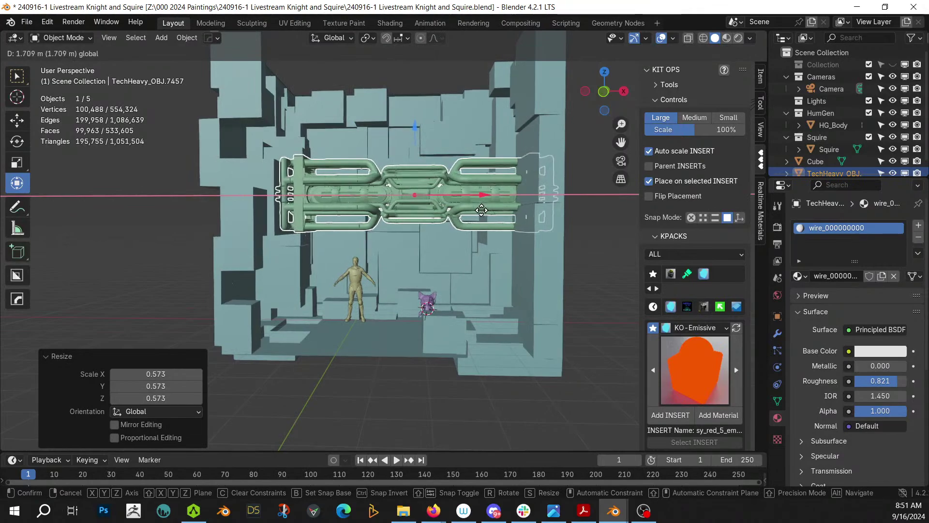
click(481, 213)
middle_drag(480, 216, 510, 328)
key(g)
key(y)
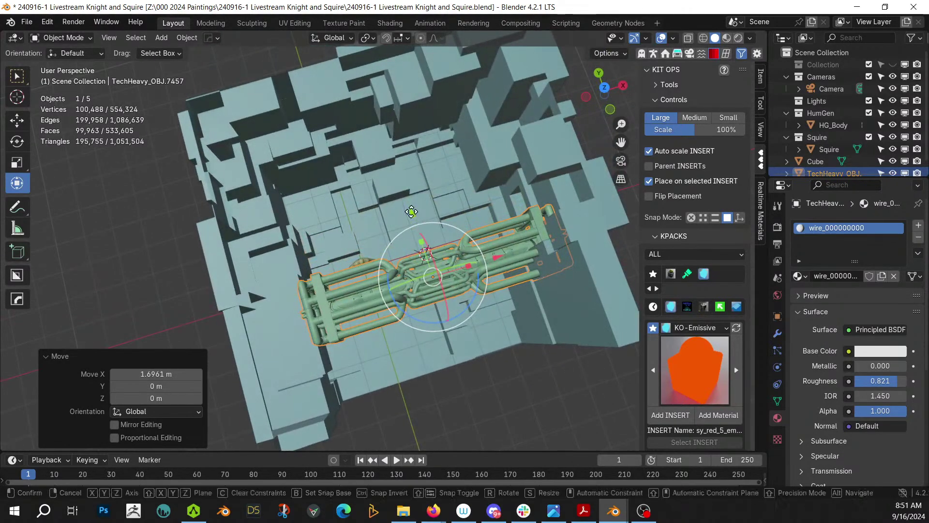
click(368, 115)
Shift the pipe asset about -0.55 m in X to center it better on the back wall
middle_drag(370, 115, 390, 440)
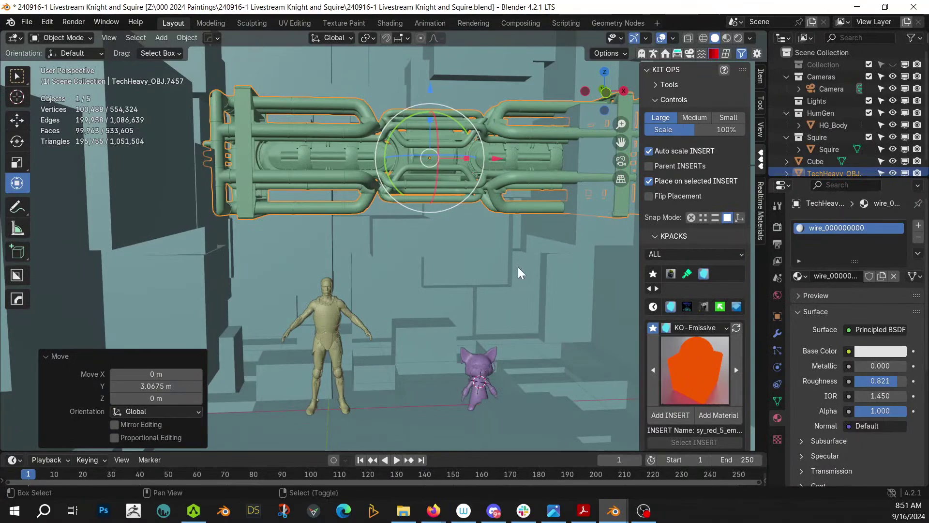
shift+middle_drag(519, 270, 448, 324)
mouse_move(415, 197)
mouse_down()
mouse_move(425, 195)
mouse_move(406, 196)
mouse_up()
middle_drag(406, 196, 428, 283)
Stretch the pipe asset by about 1.039 along X and save the file
key(KP_7)
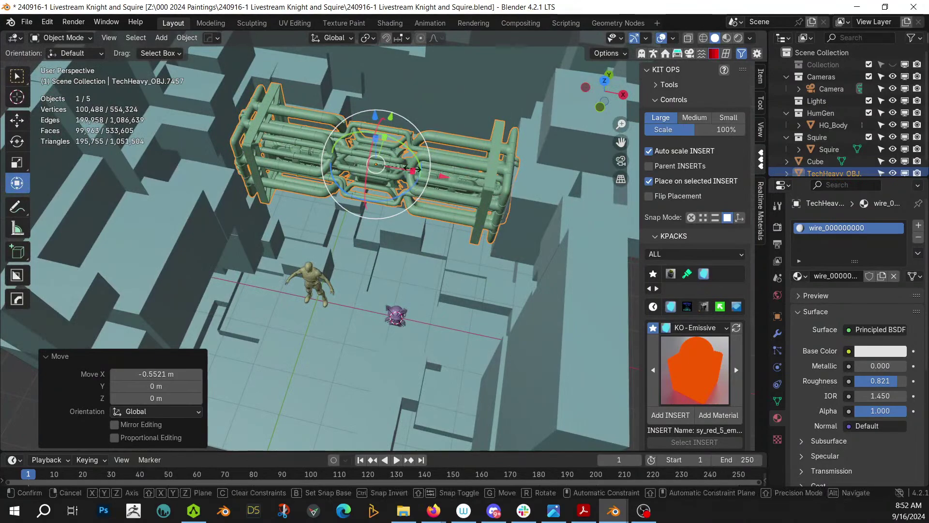
drag(414, 174, 415, 169)
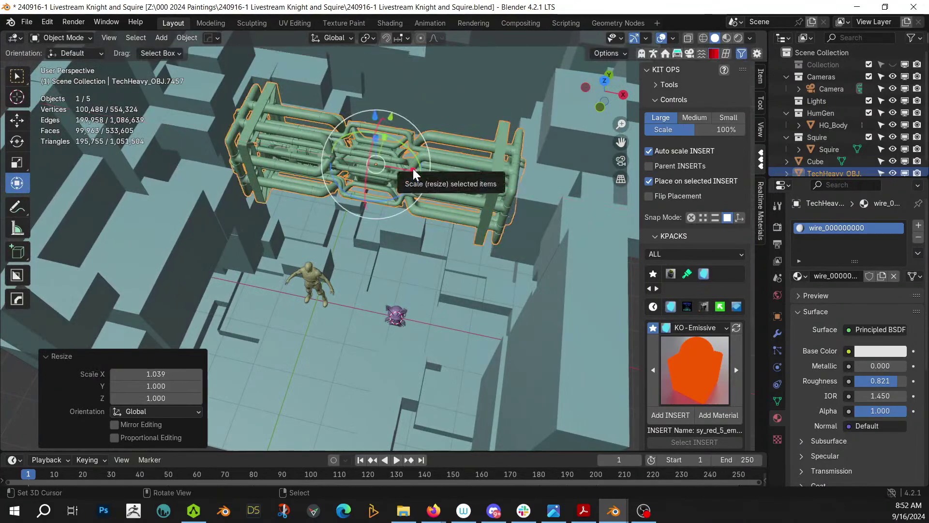
scroll(449, 251, down, 3)
middle_drag(449, 251, 307, 189)
scroll(339, 205, up, 3)
key(ctrl+s)
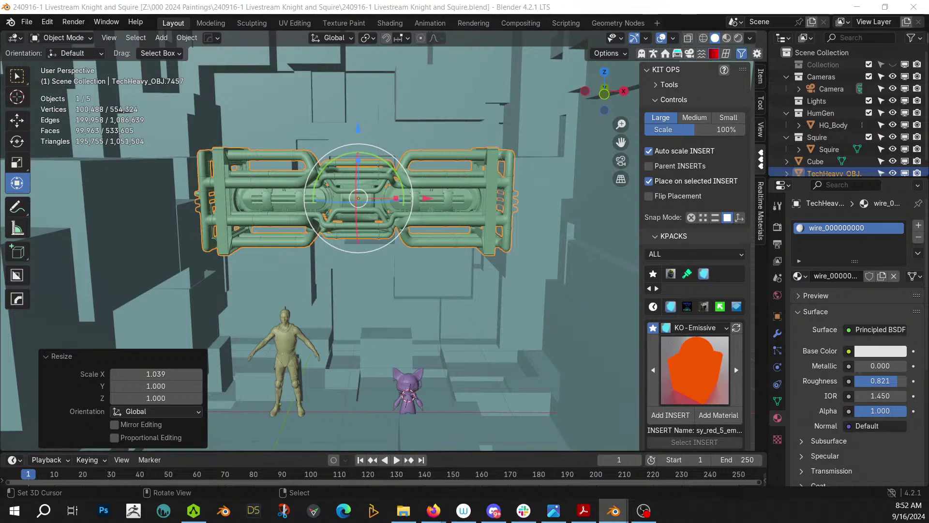
Add the TechHeavy_OBJ.13746 asset beside the squire near the side wall and move it about -0.43 m in X and -2.09 m in Y
drag(286, 105, 519, 382)
middle_drag(519, 383, 550, 427)
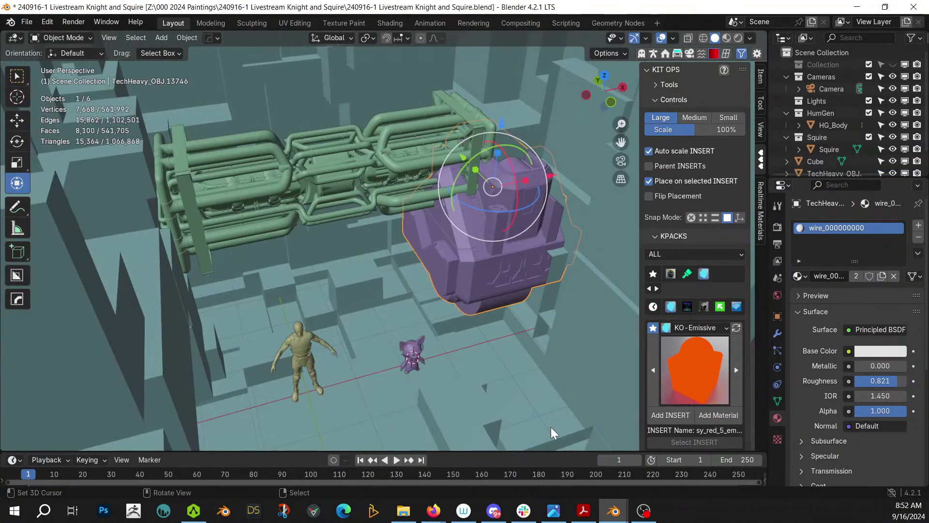
key(KP_7)
key(g)
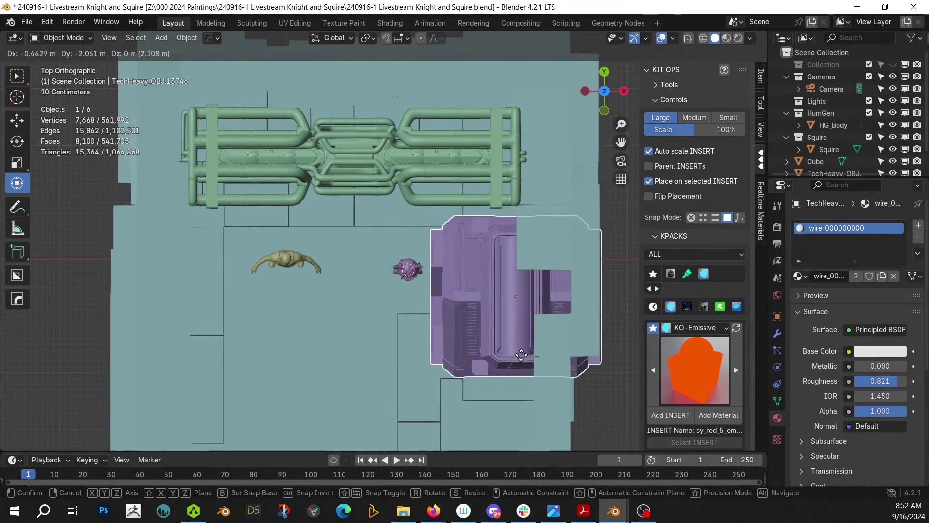
click(520, 354)
middle_drag(520, 355, 499, 233)
mouse_move(504, 279)
middle_down()
mouse_move(510, 329)
mouse_move(489, 325)
mouse_move(512, 287)
middle_up()
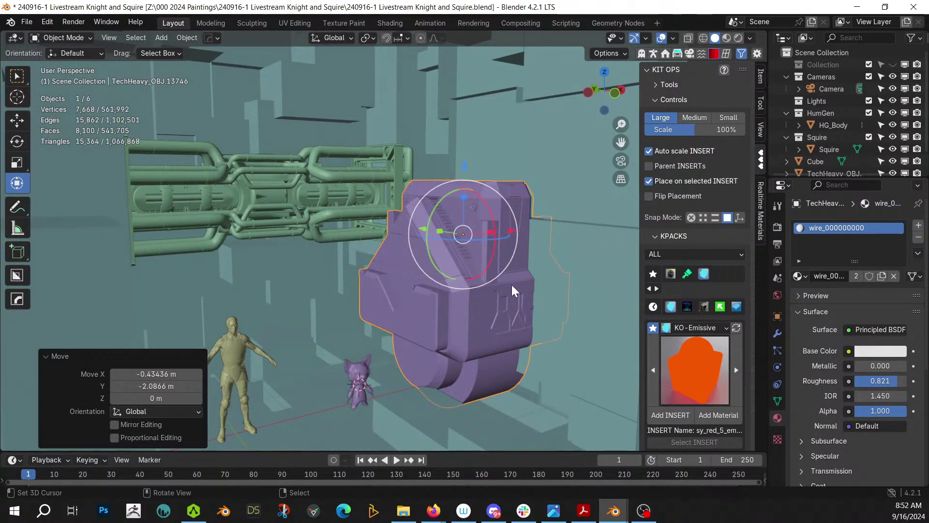
shift+middle_drag(471, 273, 408, 184)
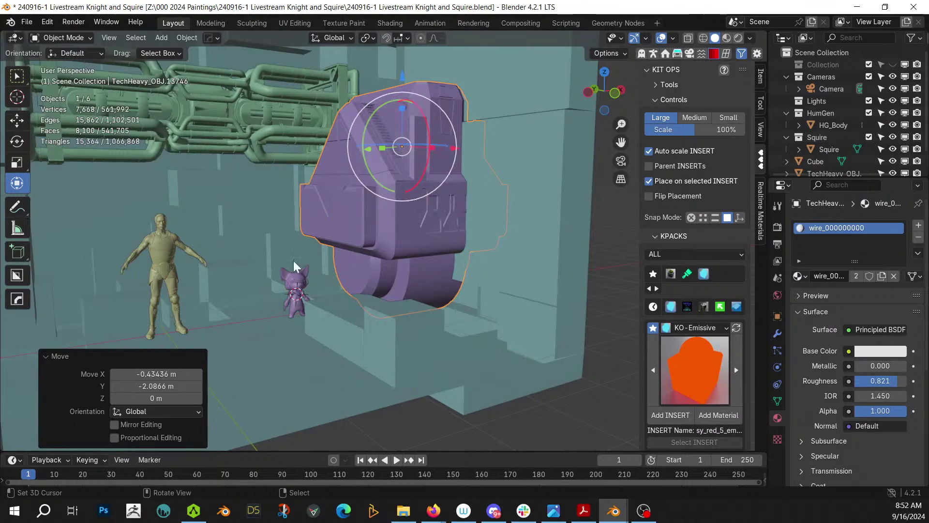
click(28, 19)
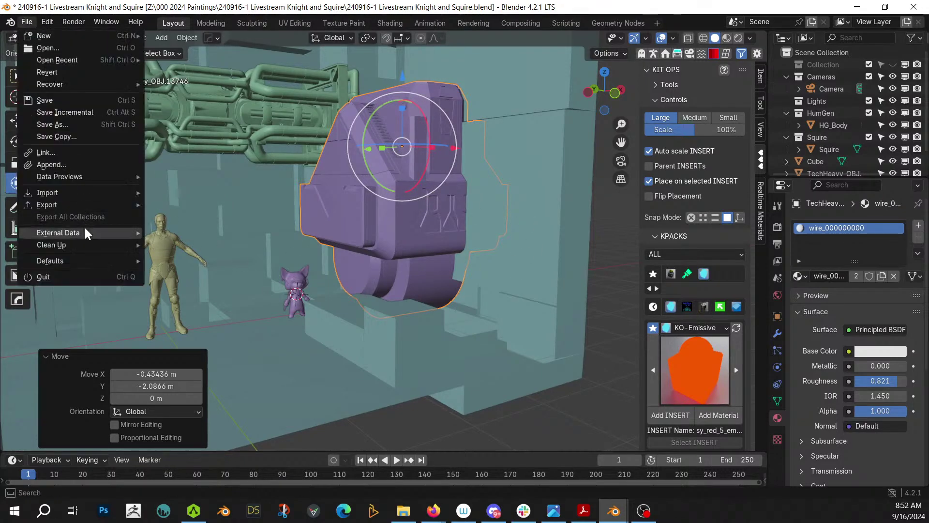
mouse_move(110, 245)
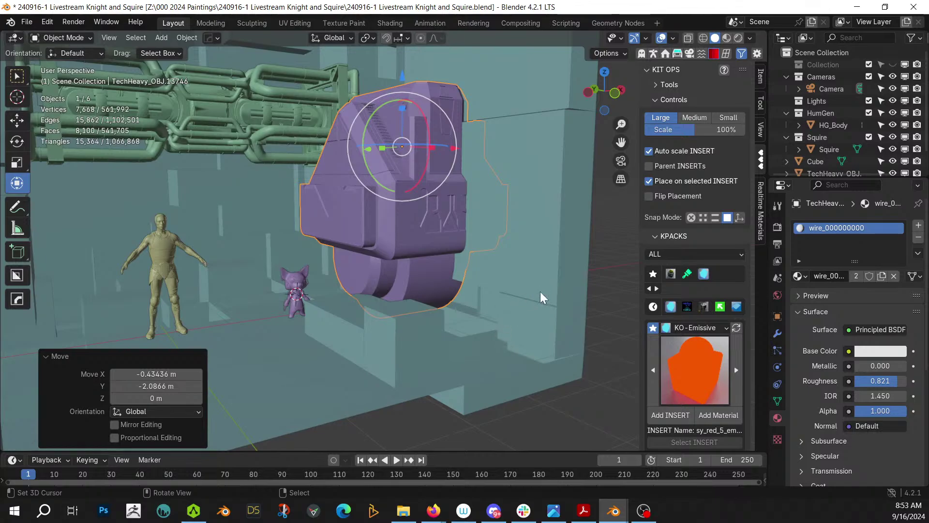
Switch the viewport to rendered shading and examine the new asset beside the characters from above
mouse_move(540, 291)
middle_down()
mouse_move(450, 324)
mouse_move(452, 352)
middle_up()
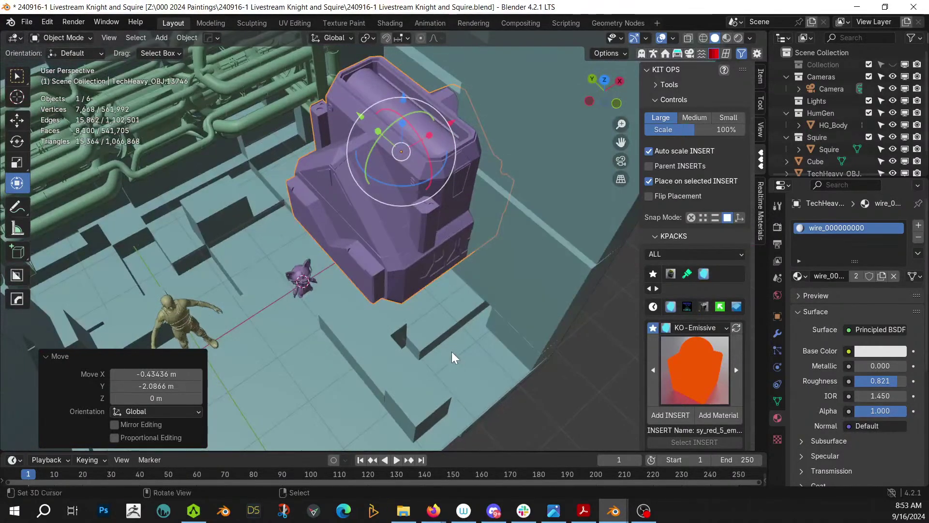
key(z)
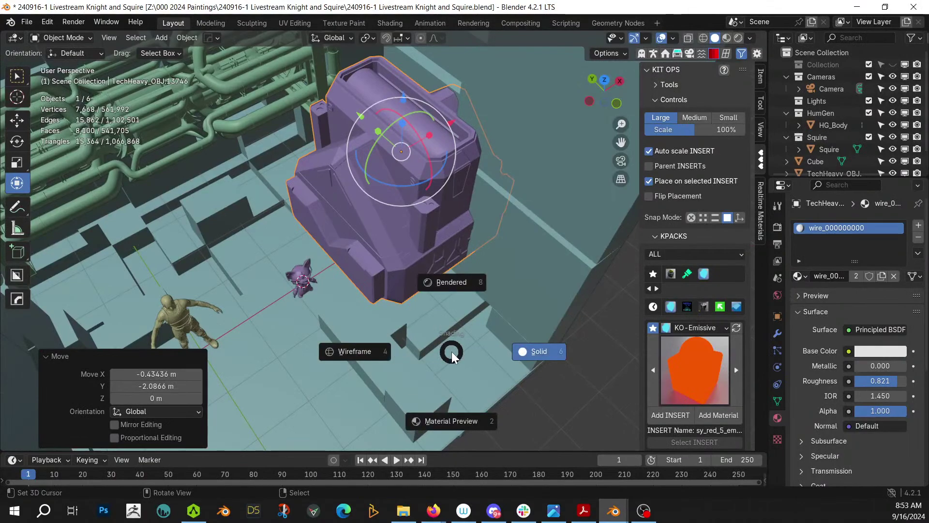
key(8)
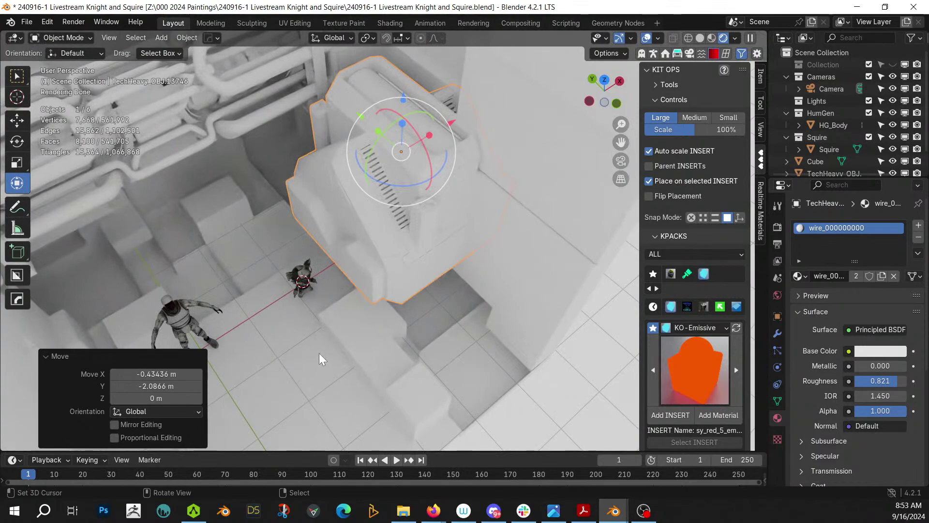
middle_drag(319, 353, 321, 277)
Switch to AccuRIG and lower the squire's knee, hip and pelvis joints to match its short legs
key(alt+Tab)
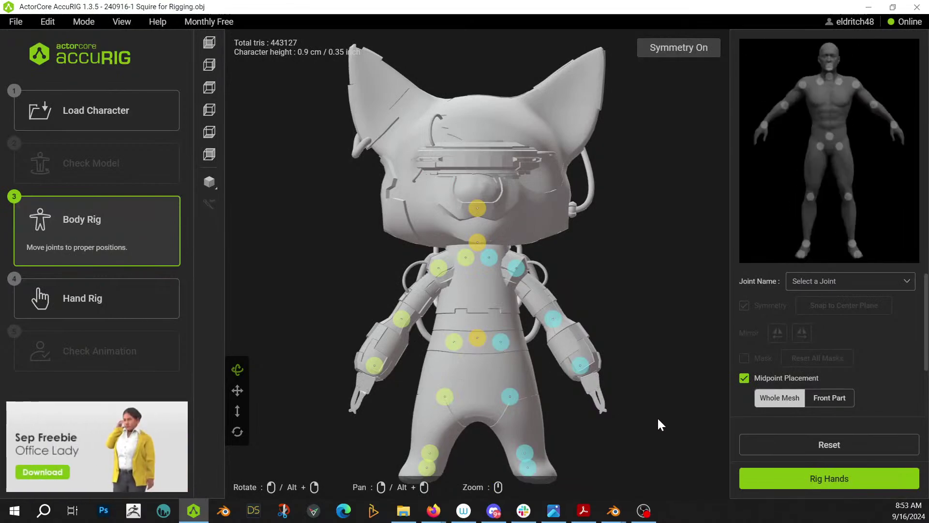
scroll(649, 381, down, 3)
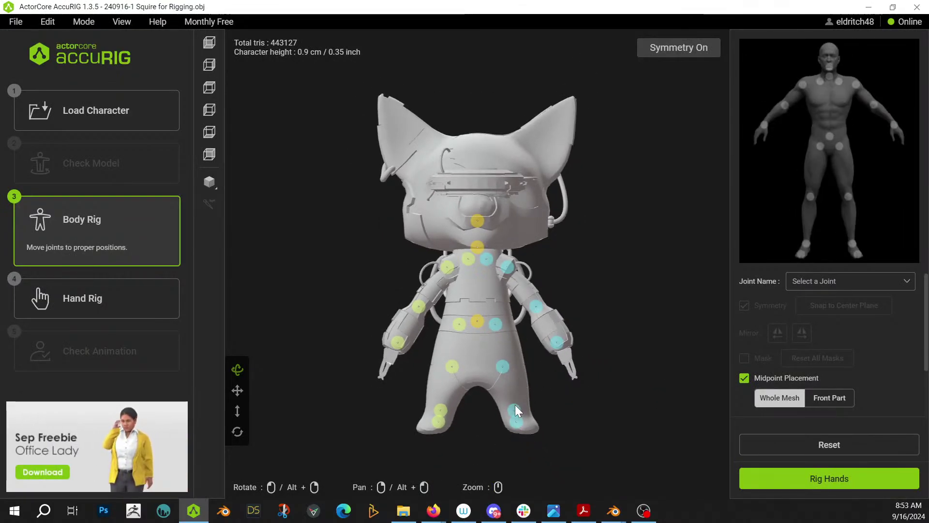
mouse_move(506, 371)
drag(508, 376, 521, 402)
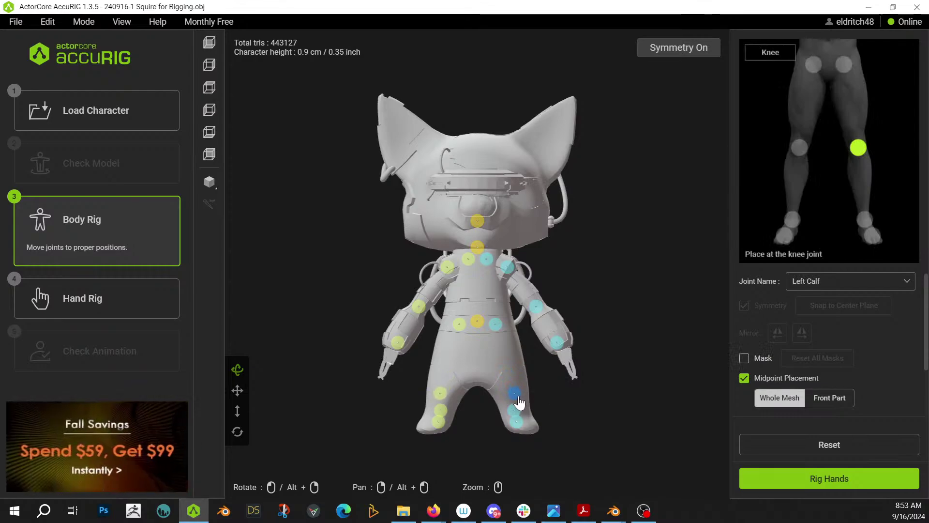
drag(497, 325, 509, 373)
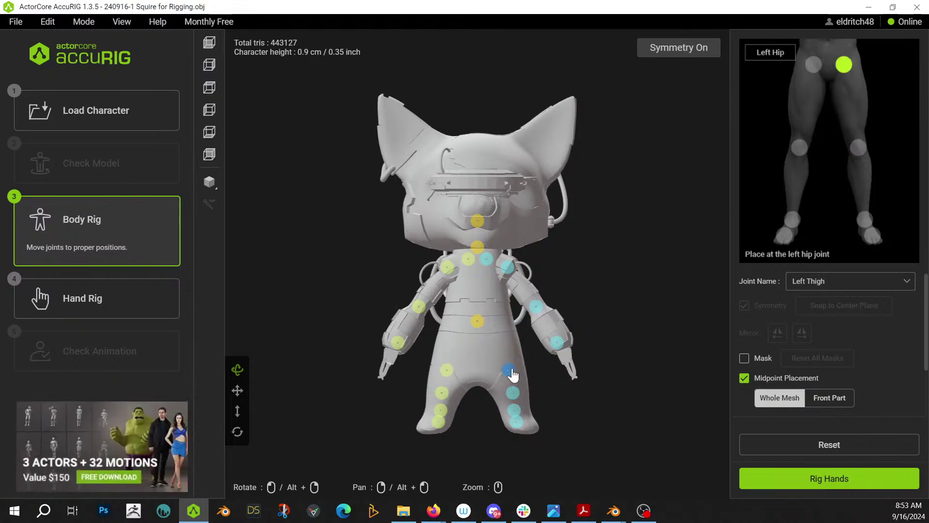
drag(477, 322, 478, 372)
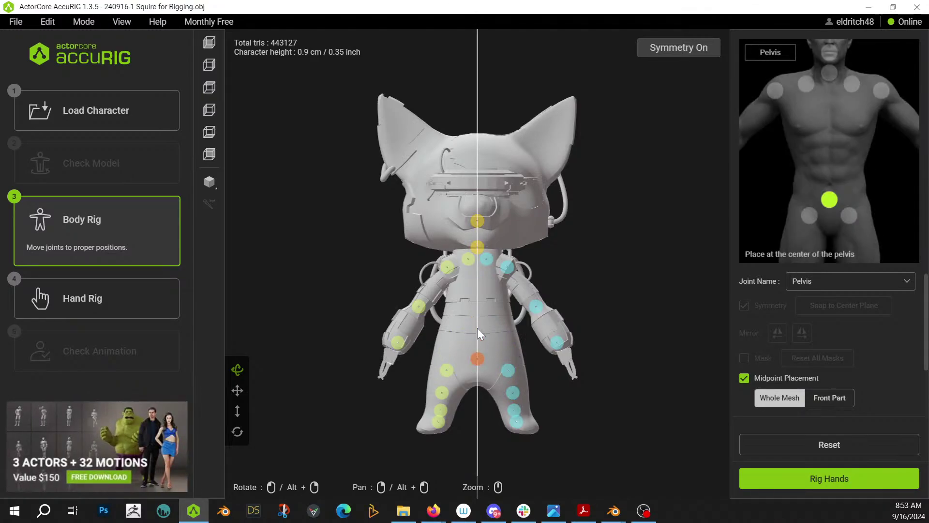
Fine-tune the squire's upper-body joints, moving the shoulders slightly inward and the clavicles slightly outward
drag(449, 272, 454, 269)
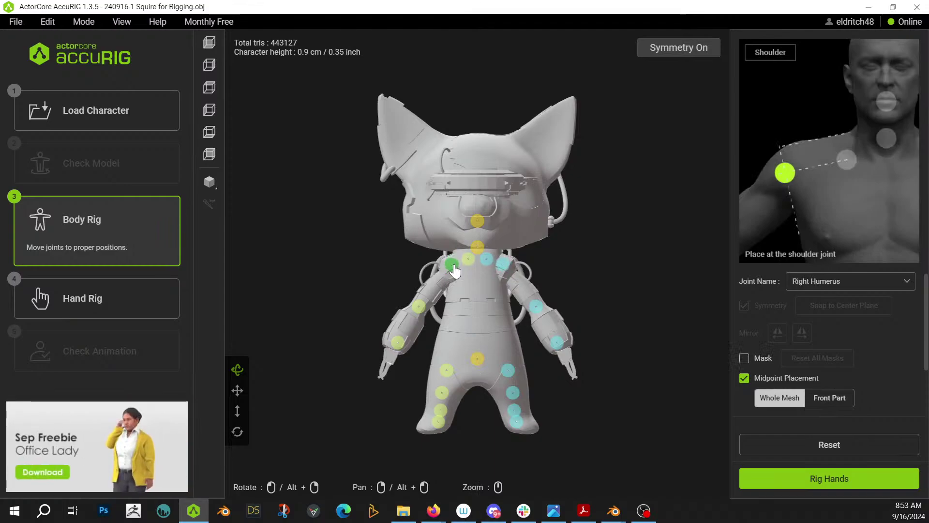
drag(419, 305, 420, 306)
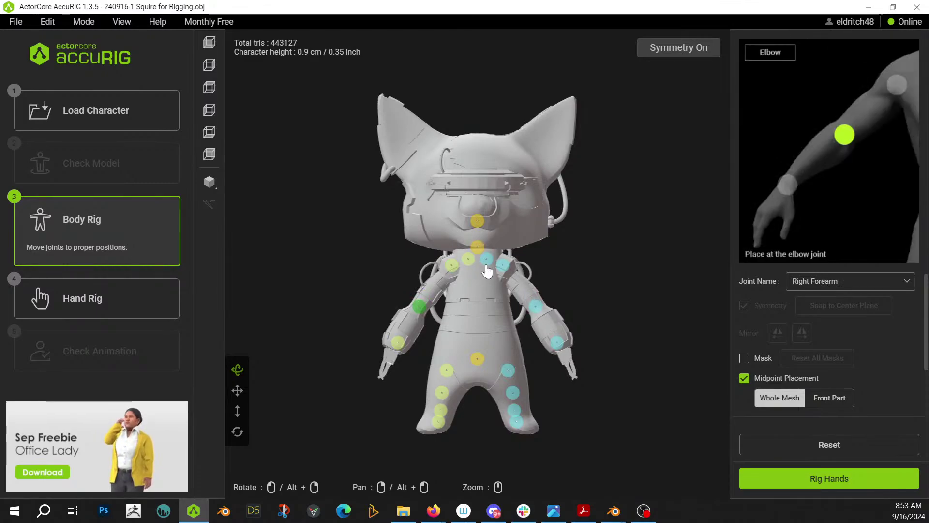
drag(487, 260, 492, 266)
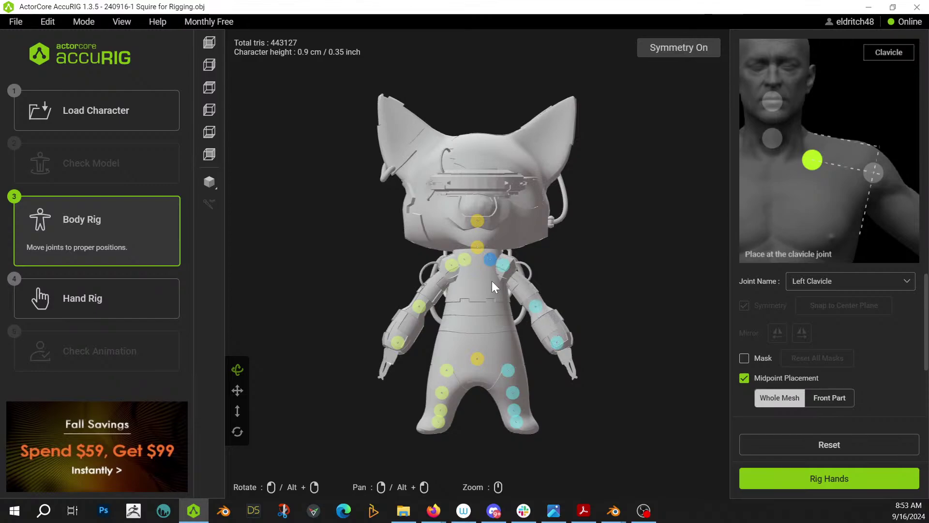
Proceed to hand rigging with the number of fingers set to 0 and start applying the skin weights
click(844, 479)
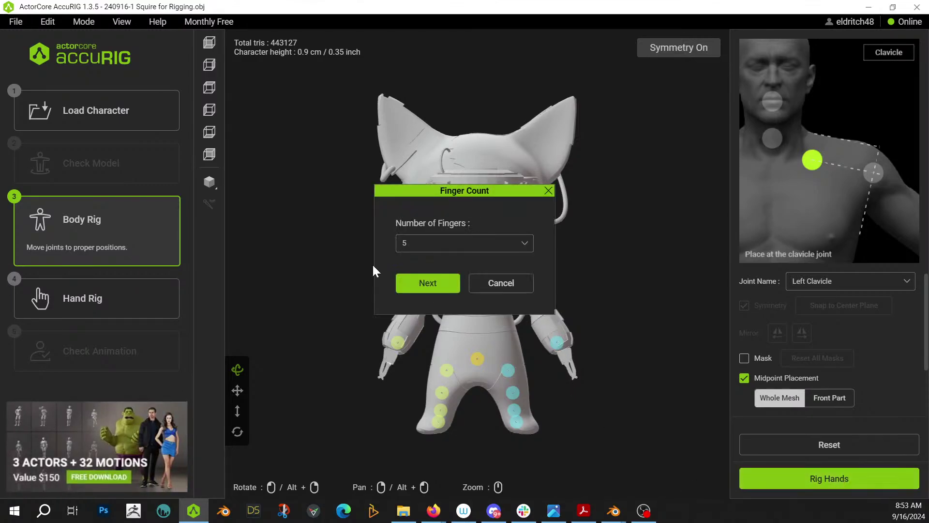
click(480, 244)
click(415, 266)
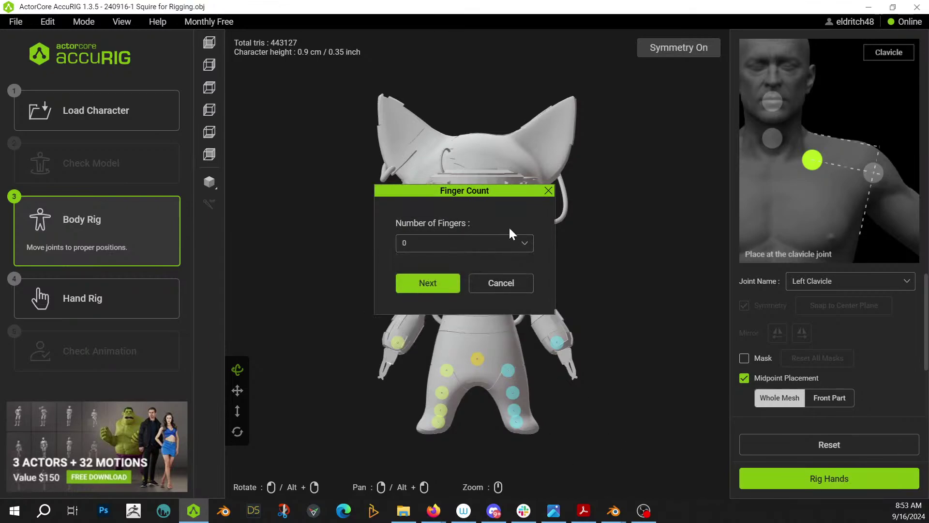
click(428, 285)
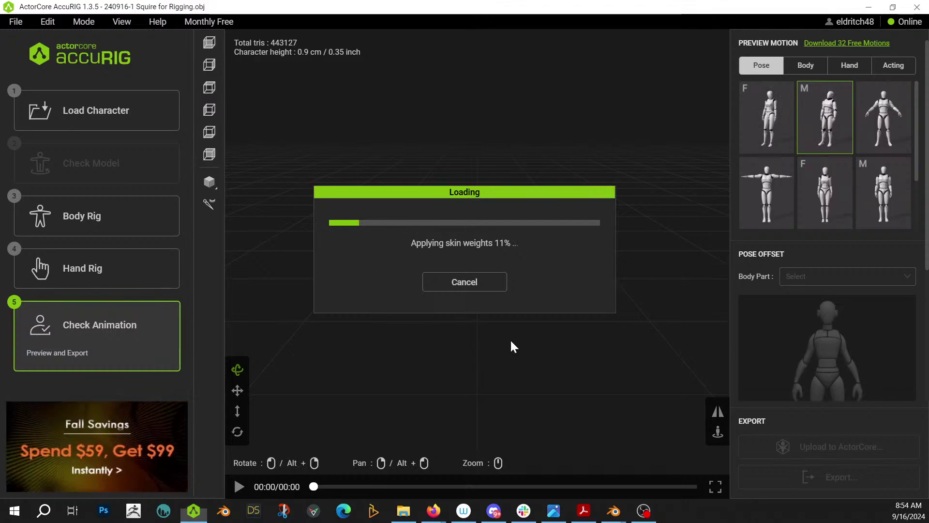
Switch back to Blender and return the viewport to solid shading with the whole room in view
key(alt+Tab)
mouse_move(384, 269)
middle_down()
mouse_move(380, 289)
mouse_move(411, 264)
mouse_move(405, 283)
mouse_move(390, 281)
middle_up()
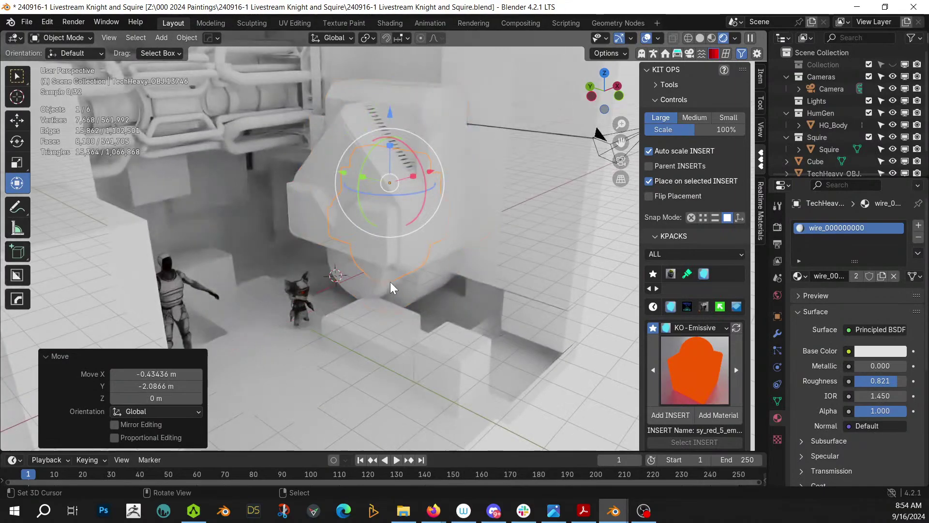
key(z)
key(6)
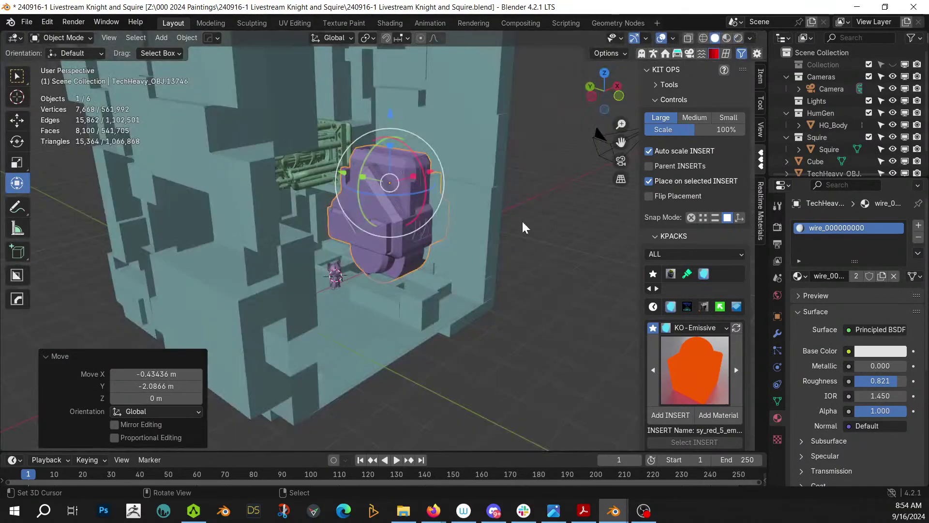
middle_drag(522, 227, 426, 247)
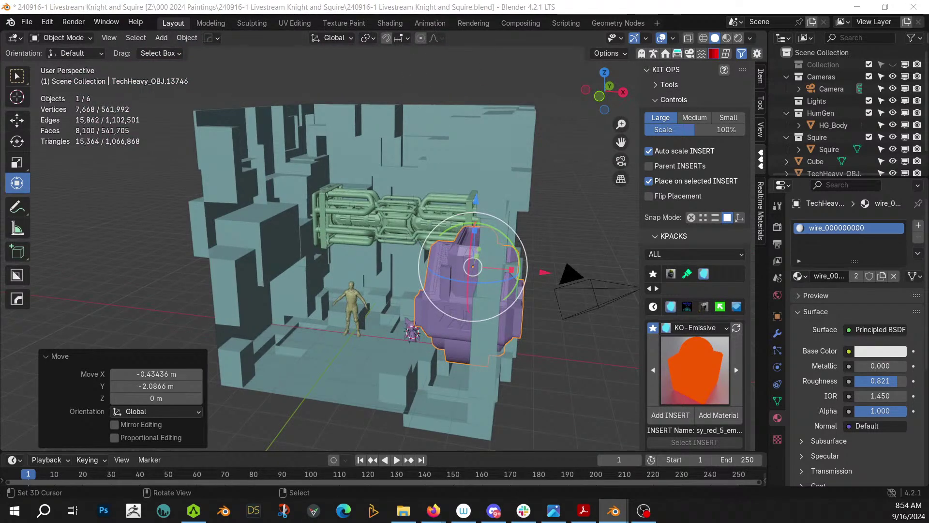
Add the TechHeavy_OBJ.14081 asset to the room and scale it uniformly by 0.158
drag(0, 116, 281, 242)
middle_drag(280, 242, 365, 405)
key(s)
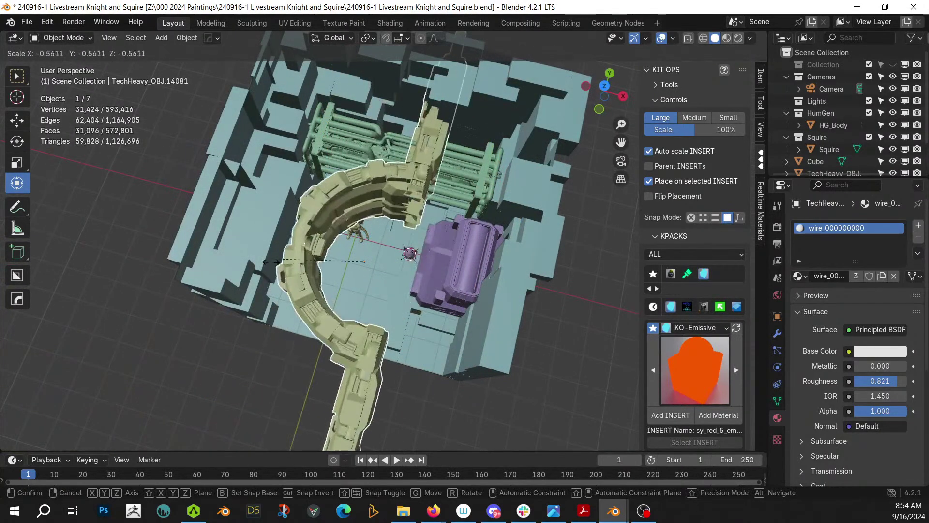
click(374, 272)
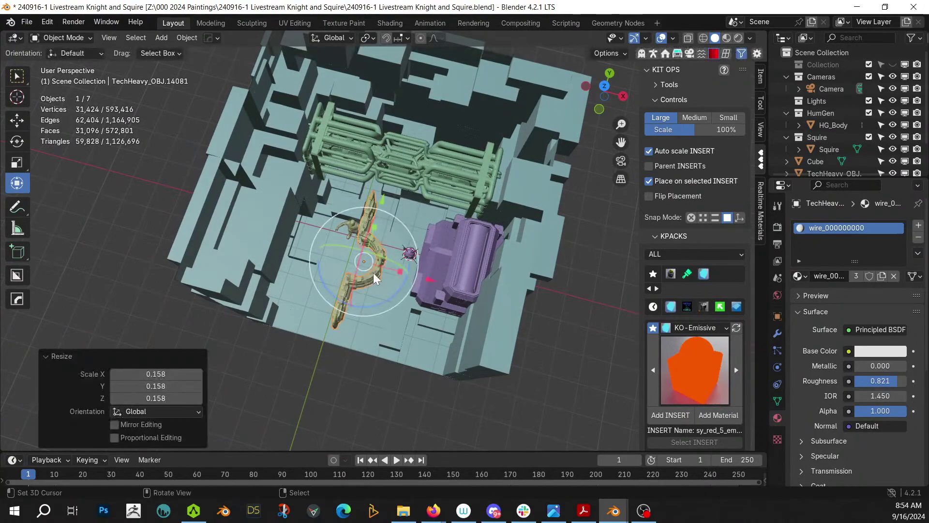
Move the curved panel asset about -2.37 m in X to the side wall and scale it uniformly by 0.586
key(g)
key(x)
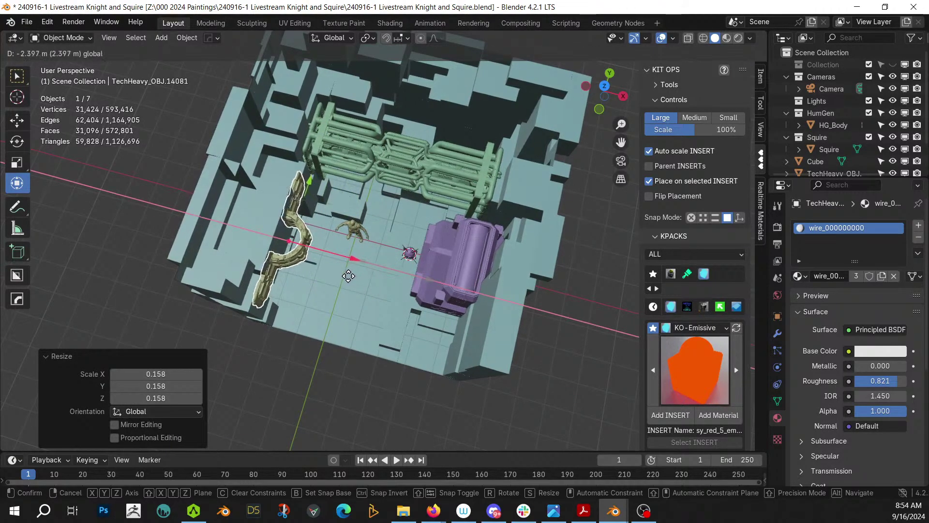
click(348, 275)
key(KP_Decimal)
middle_drag(339, 222, 465, 226)
key(s)
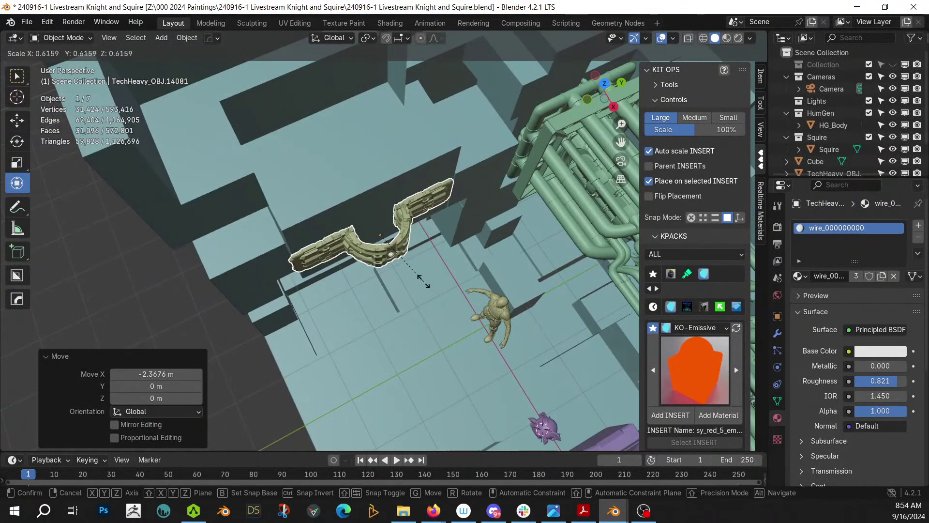
middle_drag(423, 277, 463, 312)
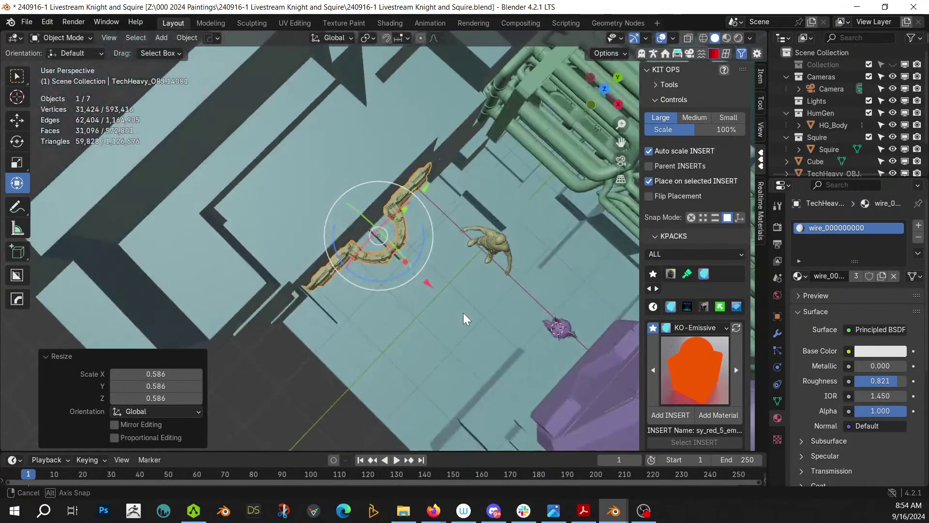
click(463, 313)
Shift the curved panel asset about -0.076 m in X and 0.084 m in Y to seat it against the wall
key(g)
key(x)
click(424, 280)
middle_drag(415, 271, 364, 196)
scroll(358, 190, up, 3)
key(g)
key(y)
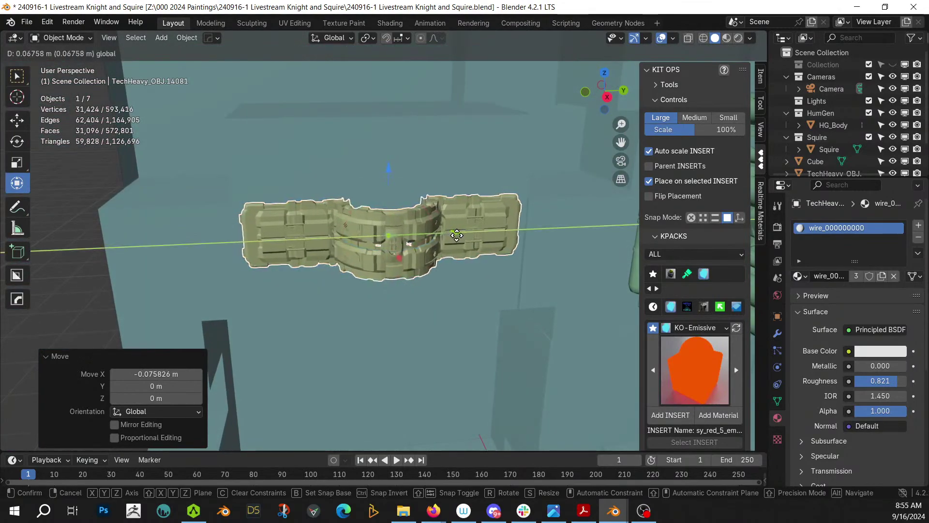
click(457, 236)
Snap the 3D cursor to the curved panel asset and add a cylinder mesh there
middle_drag(457, 236, 498, 298)
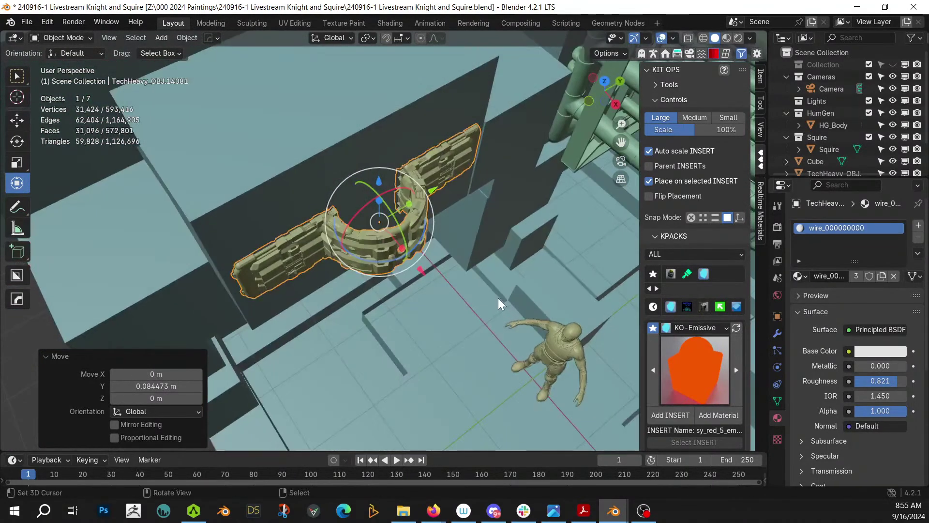
key(shift+a)
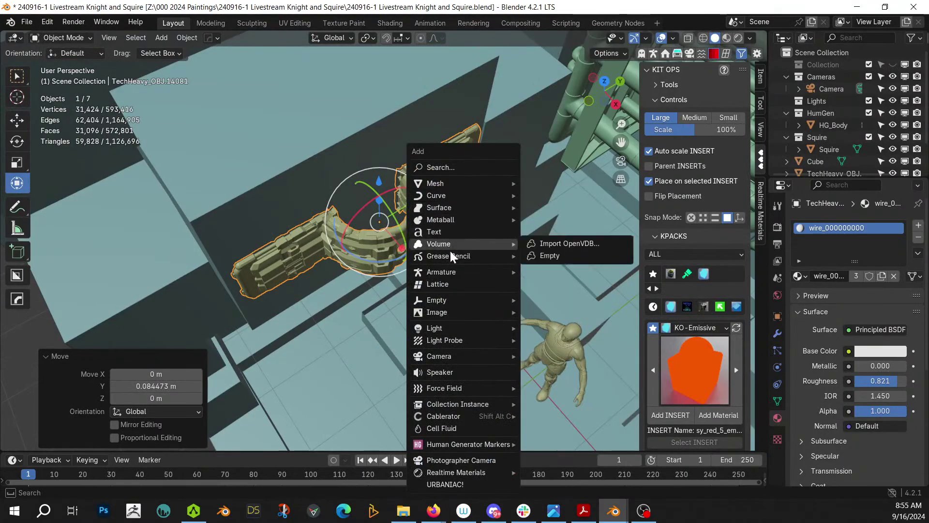
mouse_move(451, 182)
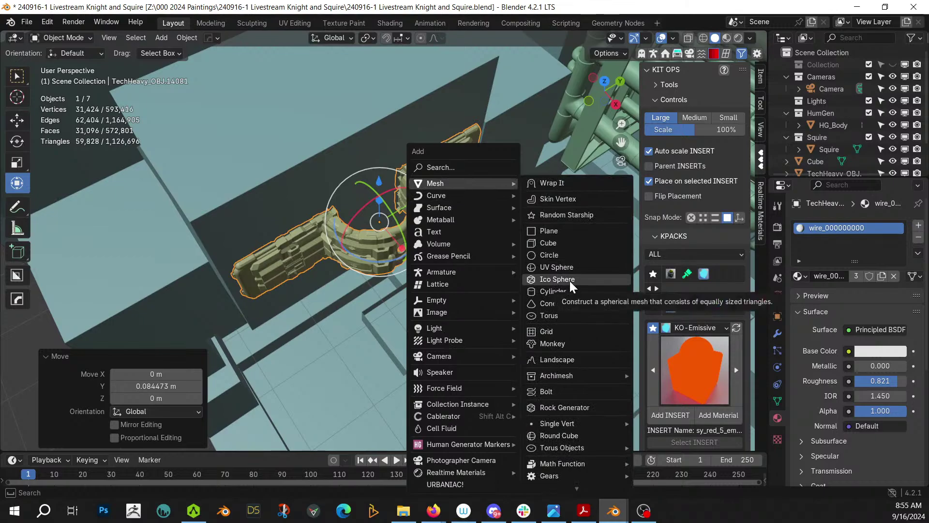
key(shift+s)
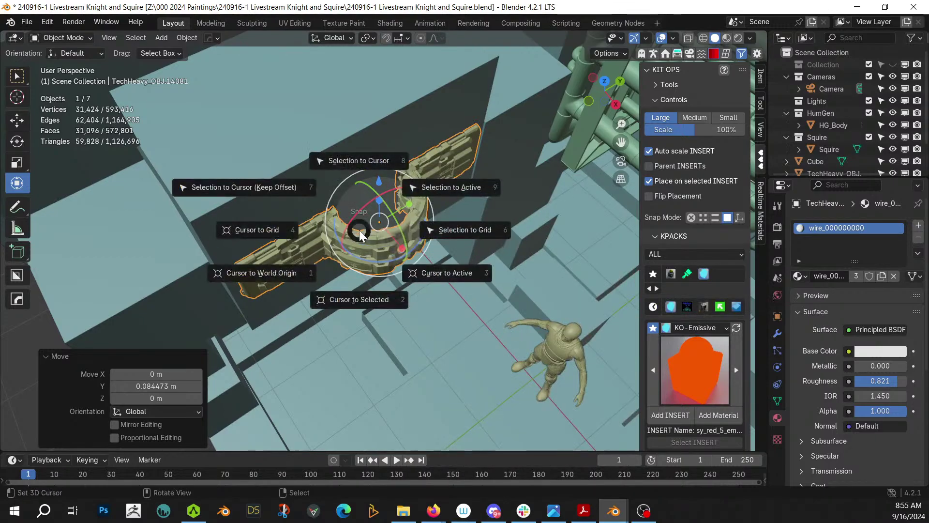
click(397, 252)
key(shift+a)
mouse_move(351, 182)
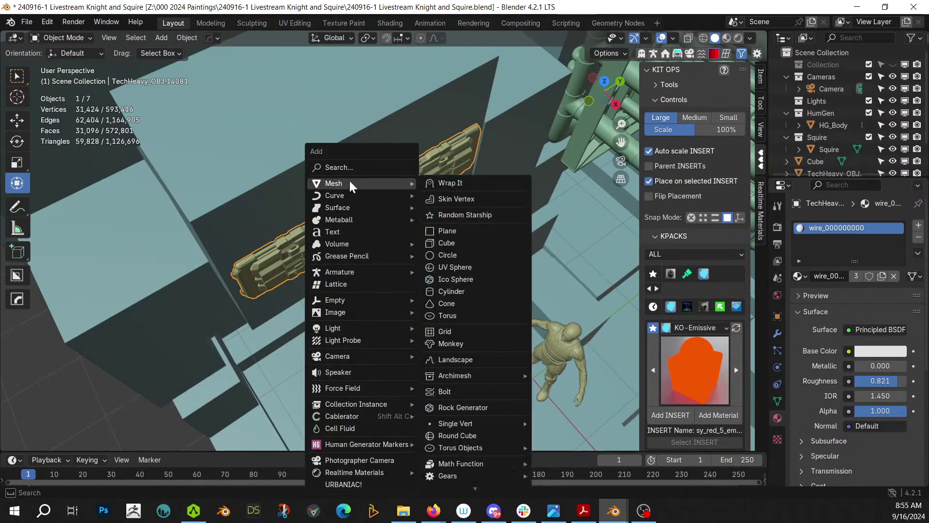
click(468, 290)
Scale the cylinder by 0.351 in X and Y and move it about -0.138 m in X to fit inside the curved panel
key(s)
key(shift+z)
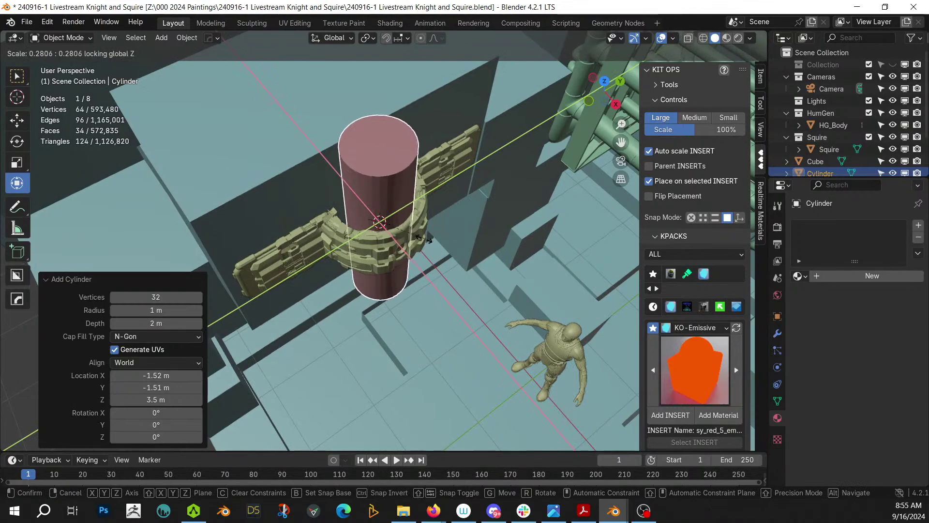
click(435, 242)
key(KP_7)
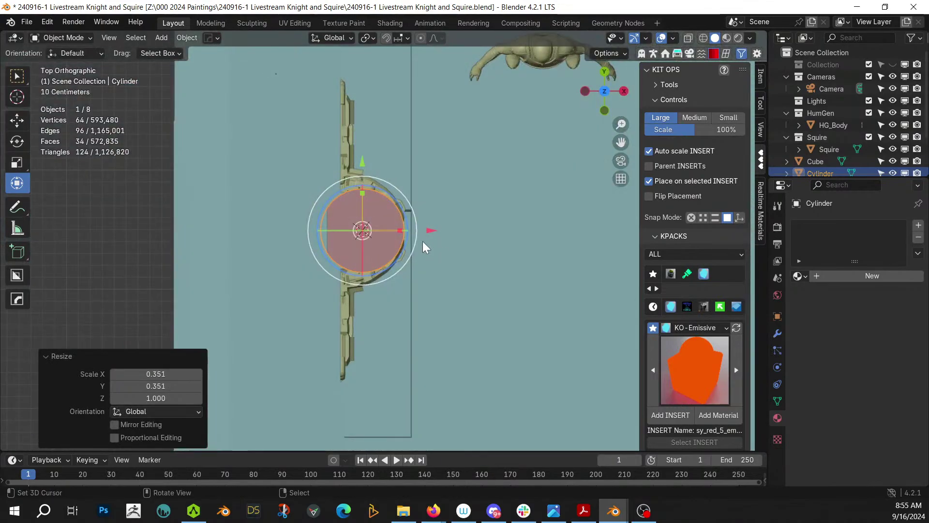
key(g)
click(404, 240)
Stretch the cylinder along Z by factors of -3.820 and 1.125 into a tall pipe, and apply its rotation and scale
middle_drag(404, 240, 434, 271)
key(s)
key(z)
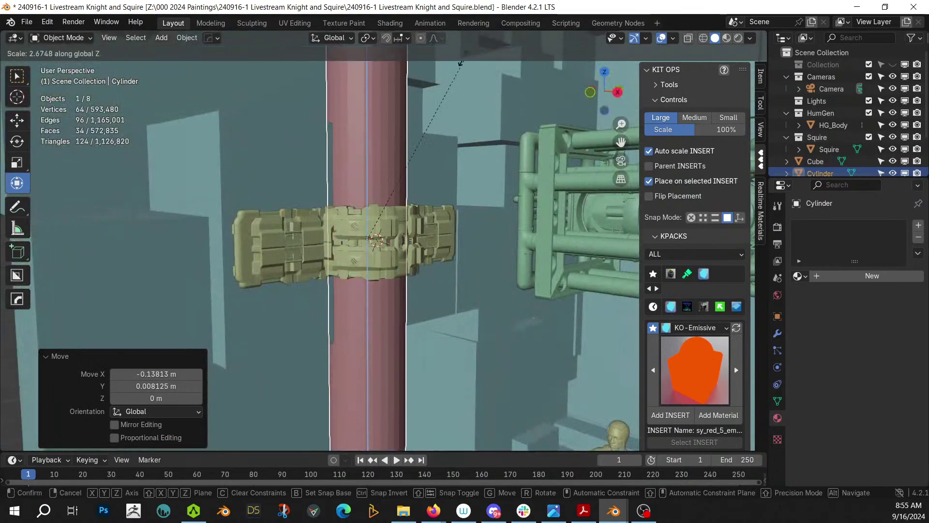
click(446, 367)
scroll(446, 367, down, 5)
middle_drag(448, 365, 479, 360)
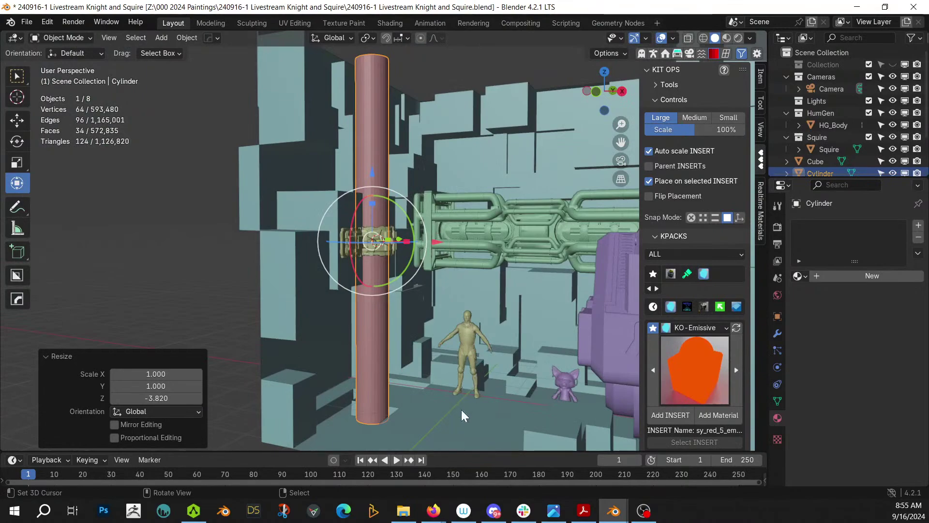
key(s)
key(z)
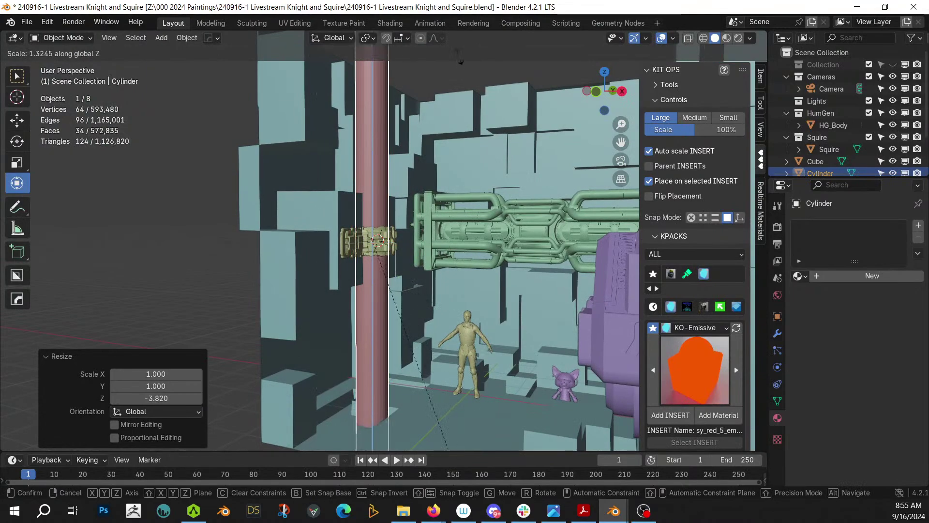
click(457, 441)
scroll(397, 389, down, 3)
key(ctrl+a)
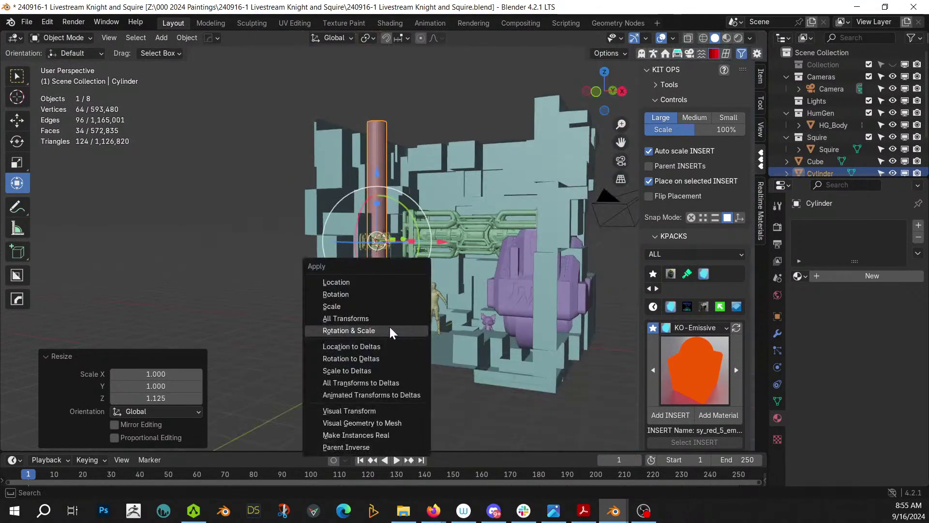
click(391, 328)
middle_drag(389, 324, 399, 404)
scroll(398, 402, up, 2)
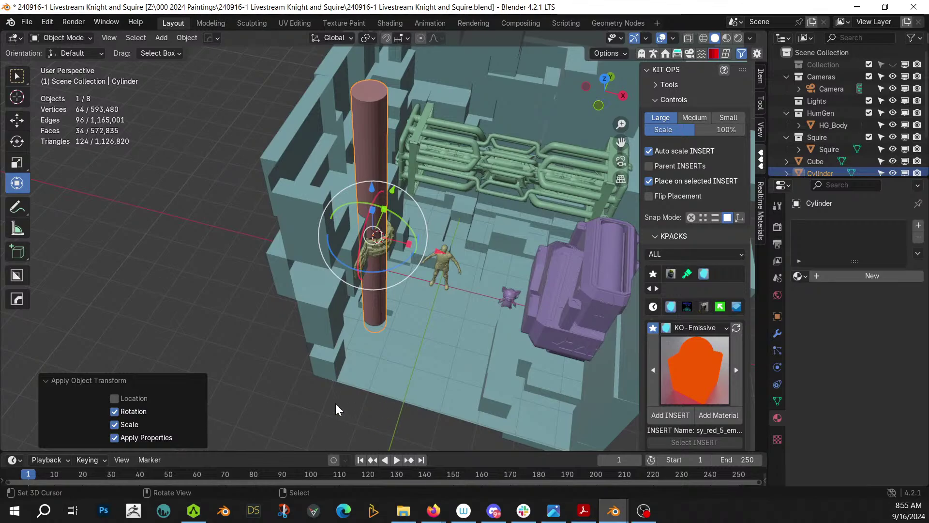
middle_drag(406, 348, 374, 381)
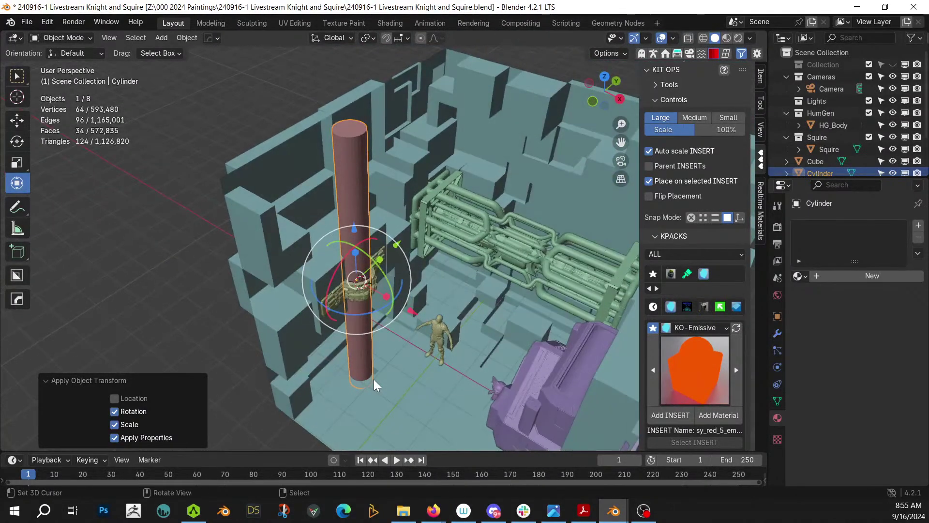
scroll(339, 338, up, 3)
middle_drag(336, 320, 324, 293)
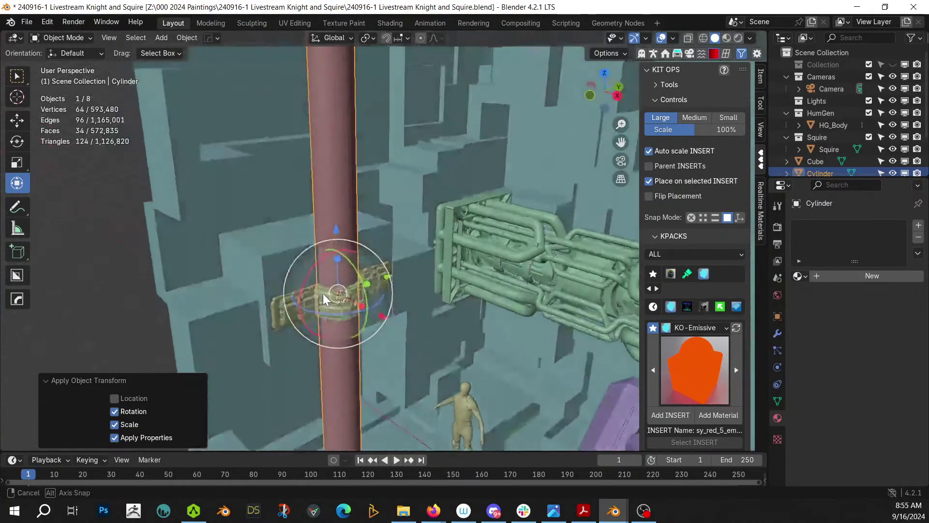
shift+middle_drag(381, 294, 471, 369)
middle_drag(469, 311, 481, 336)
scroll(482, 337, up, 2)
shift+middle_drag(417, 287, 358, 345)
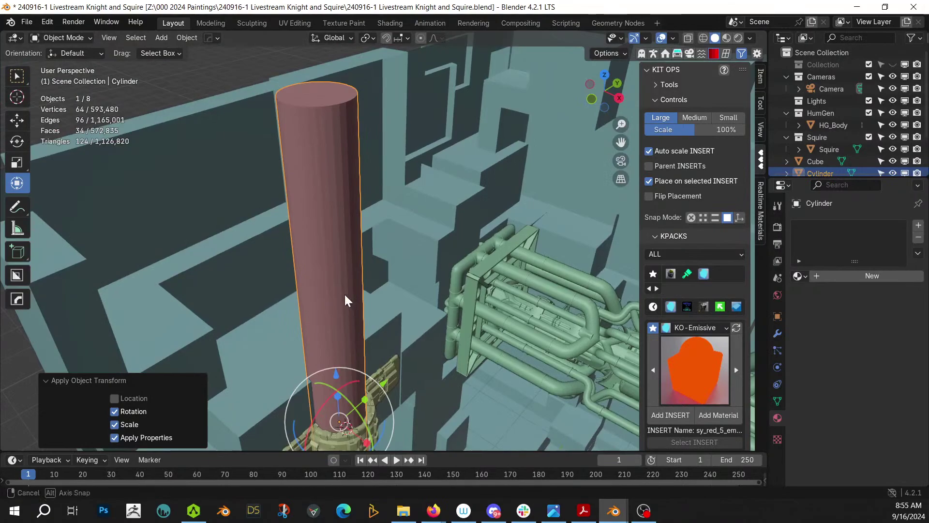
middle_drag(344, 294, 323, 297)
click(319, 251)
click(318, 252)
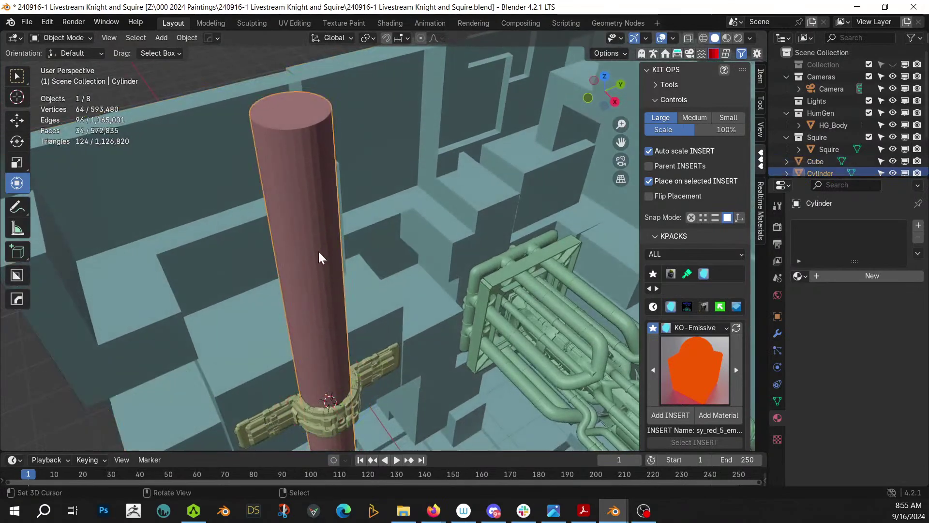
key(shift+a)
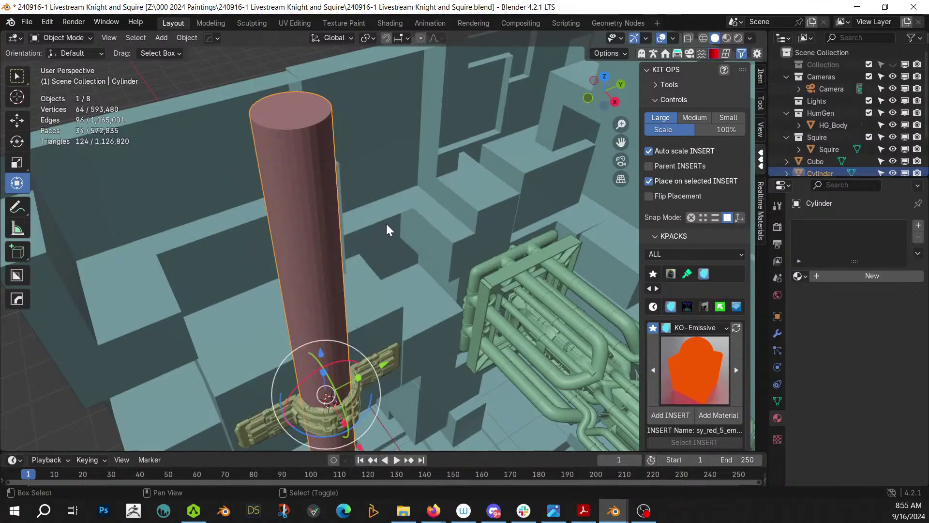
key(shift+alt+x)
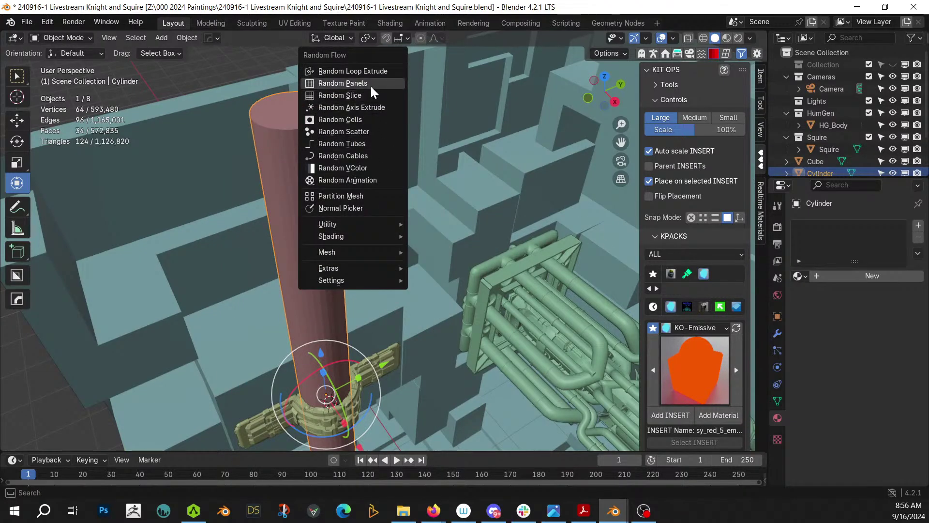
middle_drag(431, 278, 339, 236)
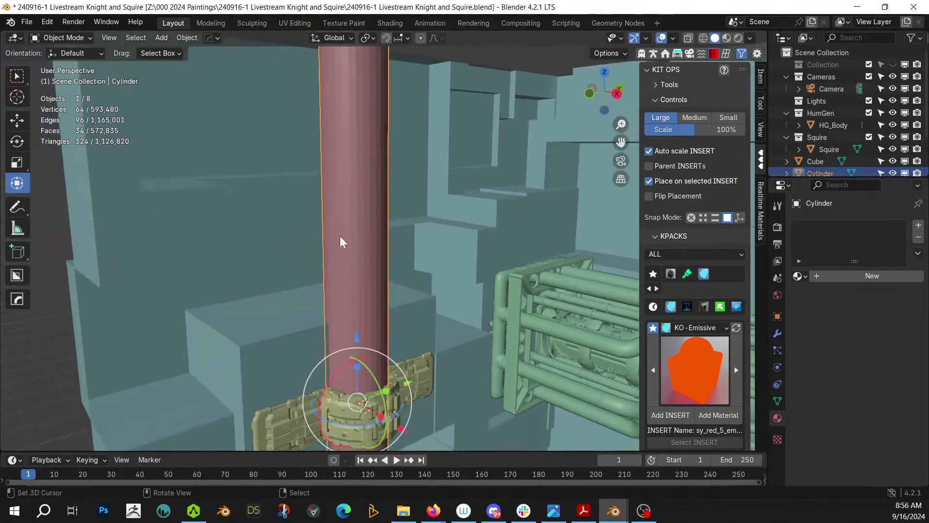
Divide the pipe cylinder along its length with 42 evenly spaced loop cuts
click(336, 234)
key(Tab)
key(Tab)
click(338, 233)
key(Tab)
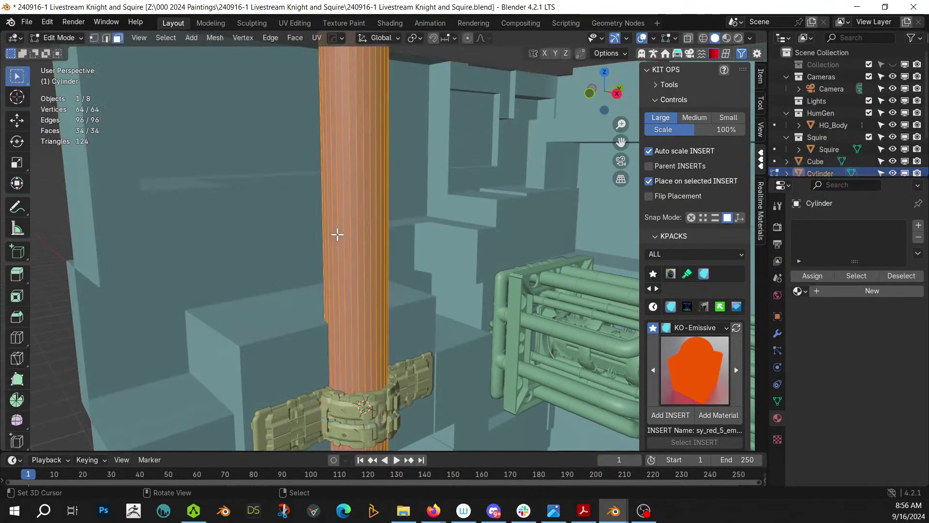
key(2)
click(365, 268)
key(ctrl+r)
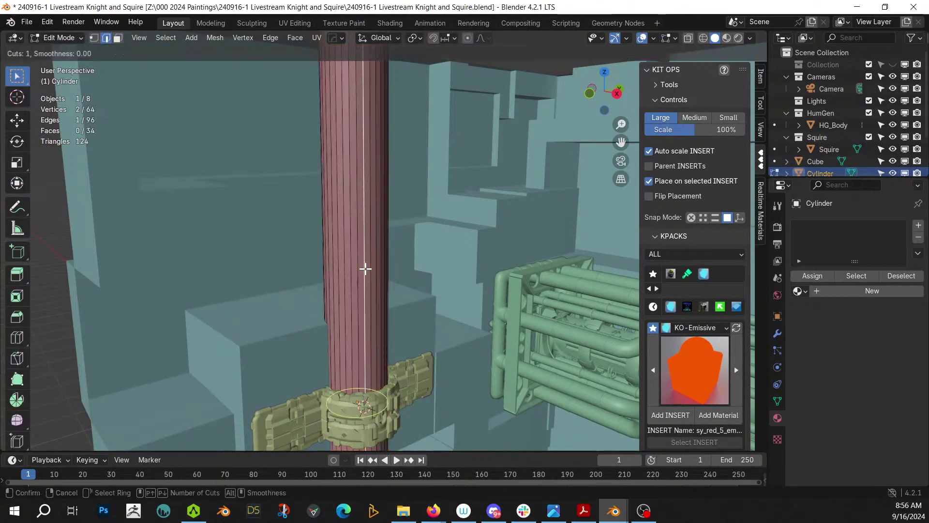
scroll(366, 268, up, 20)
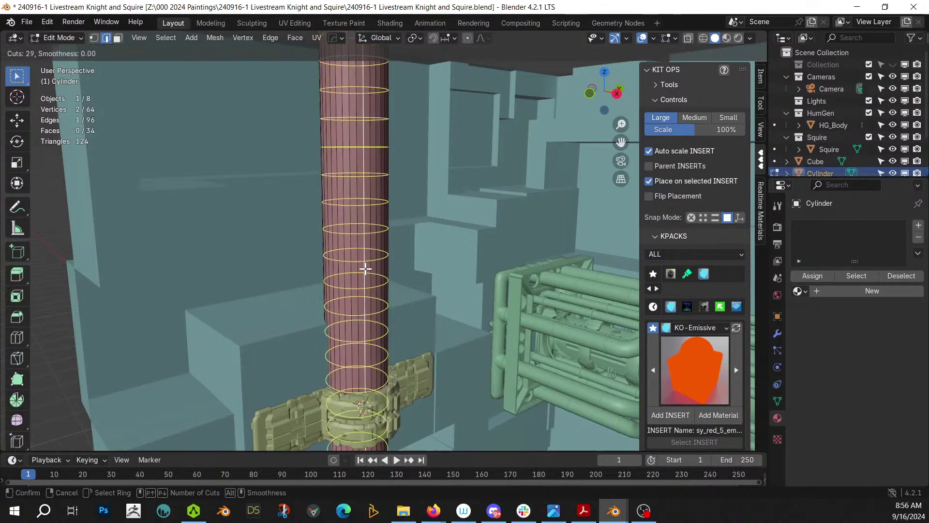
scroll(365, 268, up, 6)
click(366, 269)
right_click(365, 268)
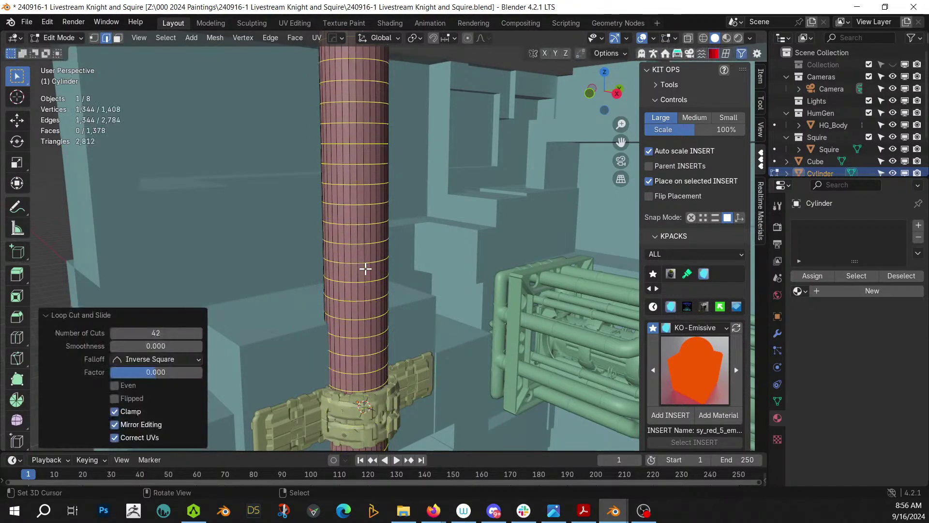
key(a)
key(Tab)
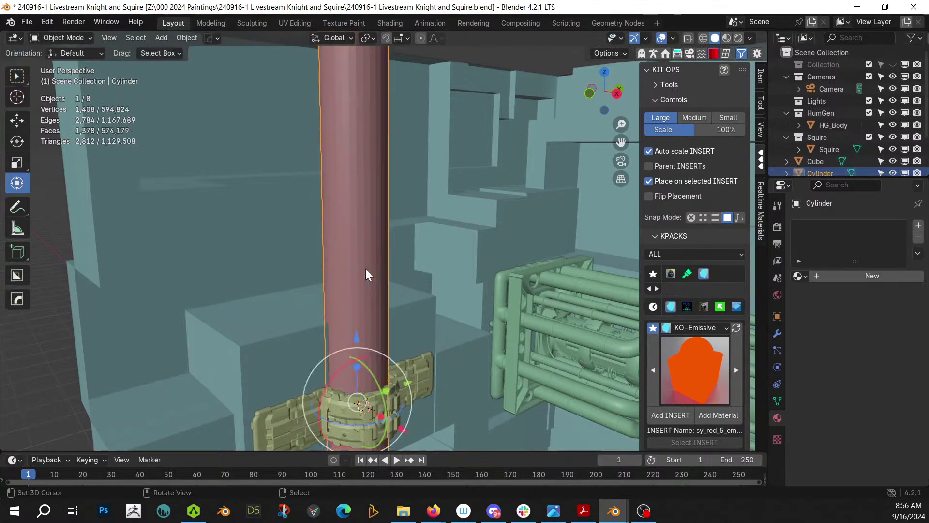
Try to generate surface panels on the pipe cylinder with the Random Panels operator
key(alt+x)
mouse_move(364, 267)
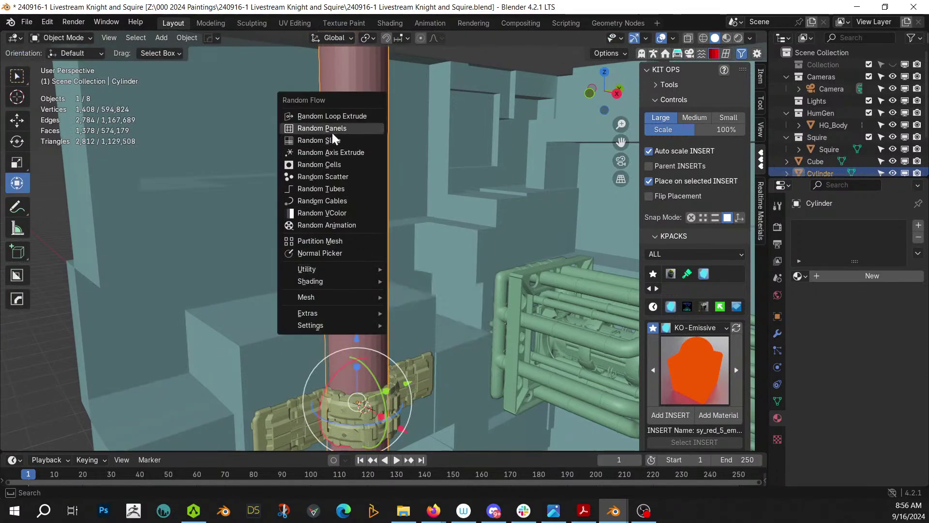
click(333, 131)
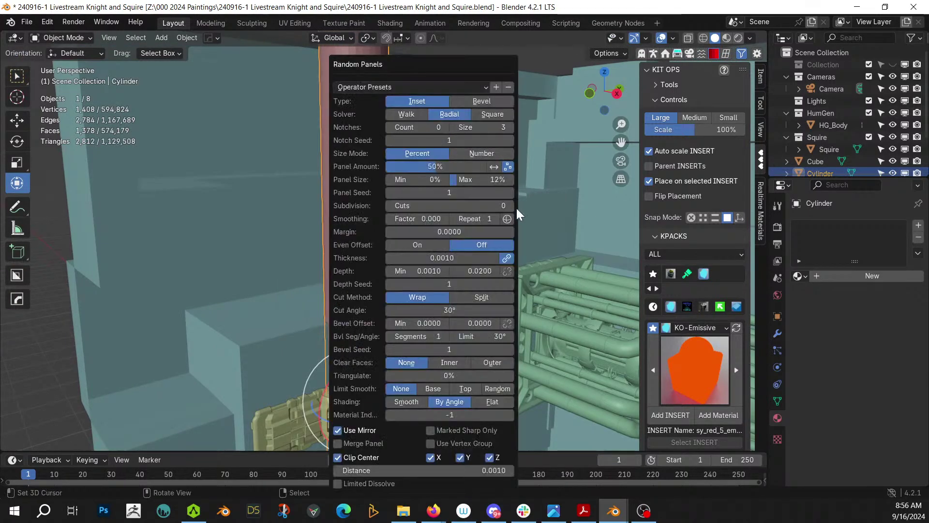
click(511, 192)
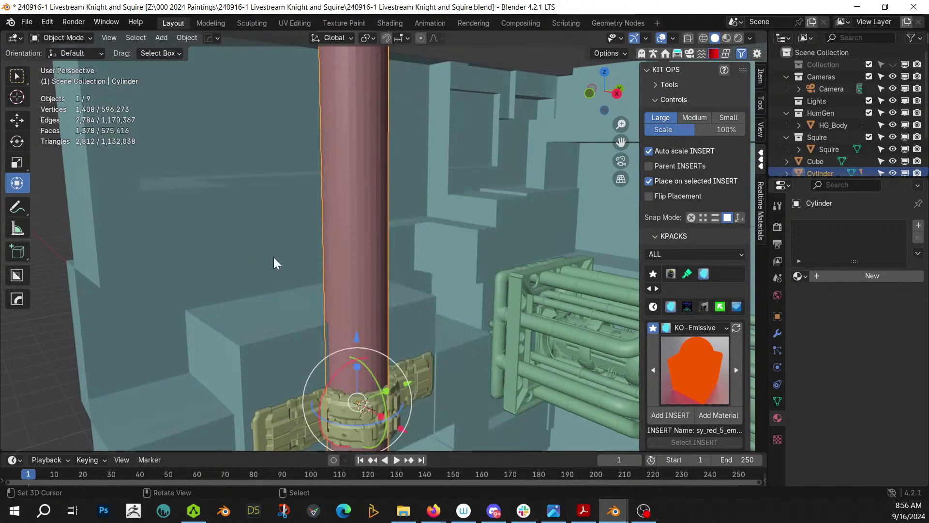
Enable the Face Orientation overlay to check which way the pipe cylinder's faces point
middle_drag(274, 257, 298, 342)
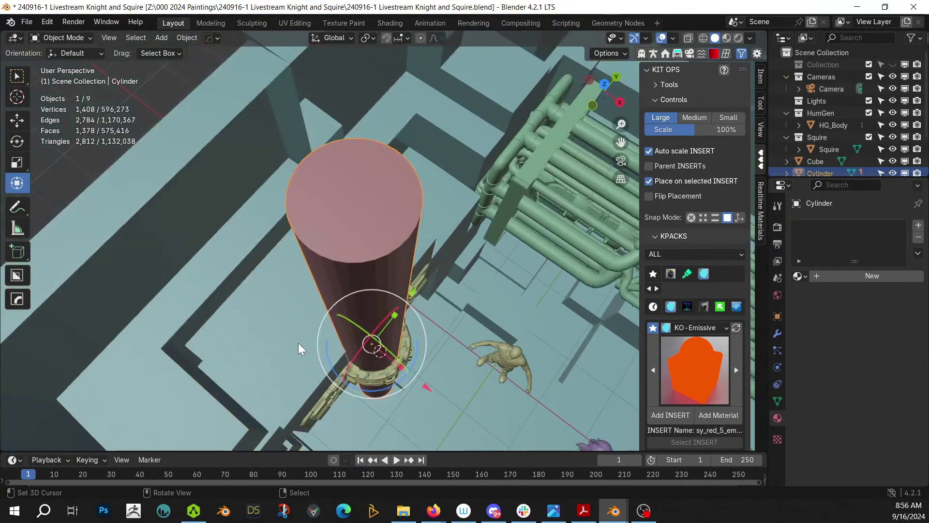
key(ctrl+v)
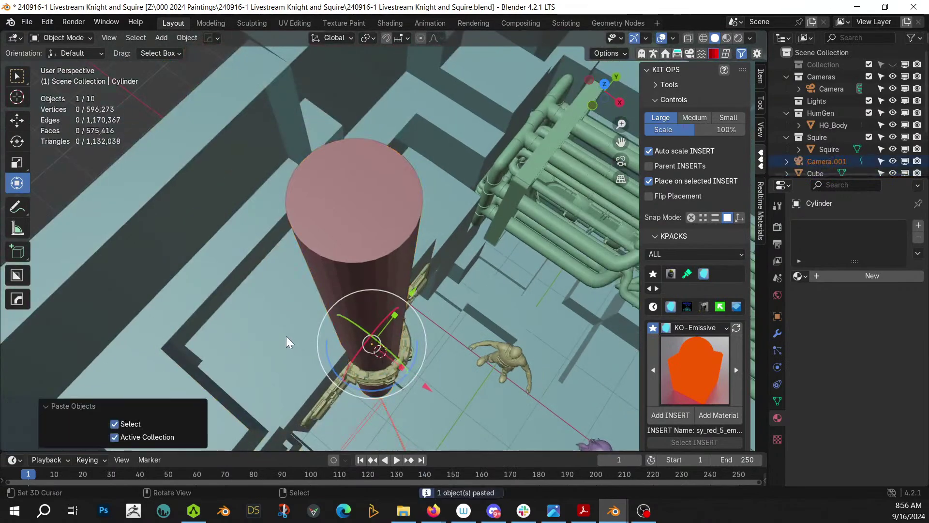
key(Tab)
key(Tab)
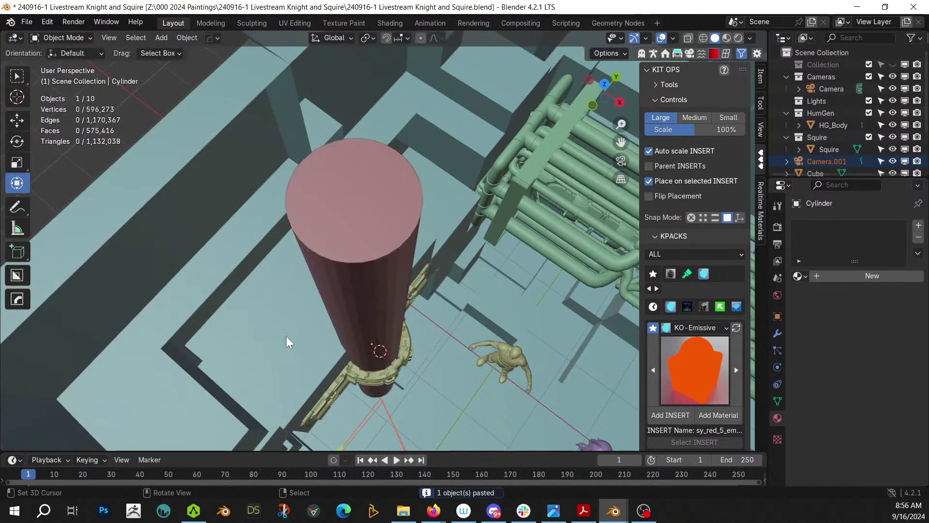
key(alt+v)
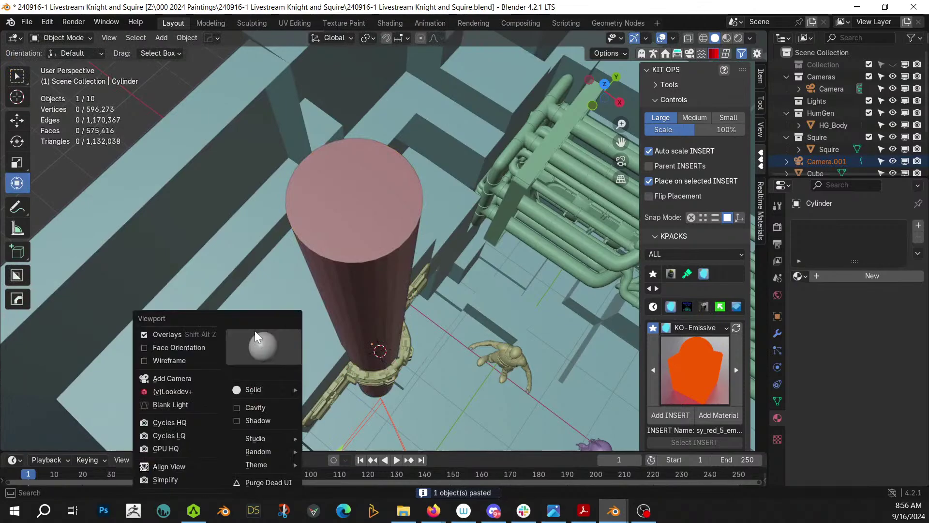
click(179, 348)
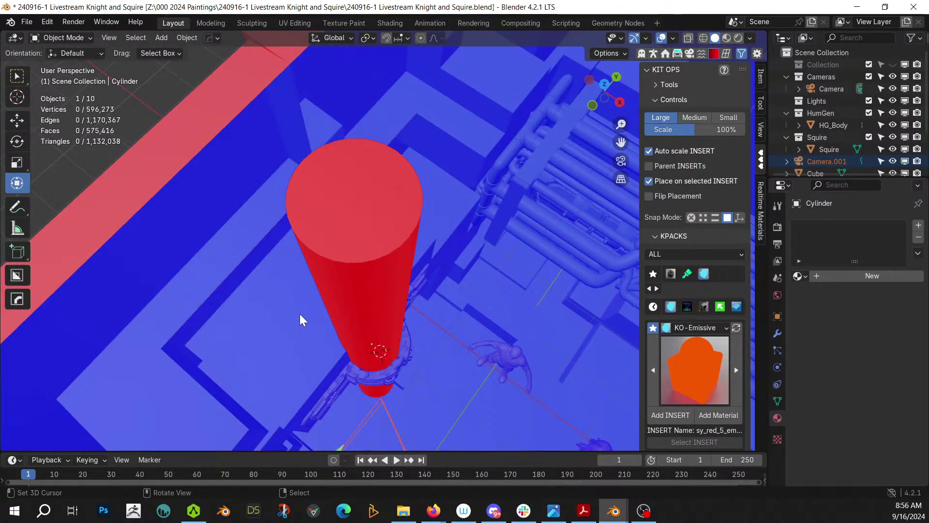
Undo the pasted camera and restore the undo-history state from just before Random Panels was run on the pipe cylinder
key(Tab)
click(311, 294)
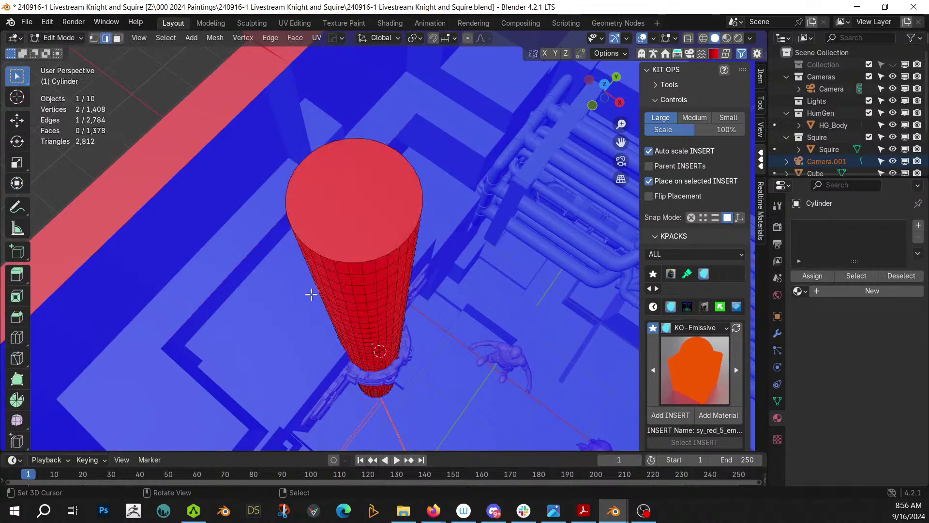
key(a)
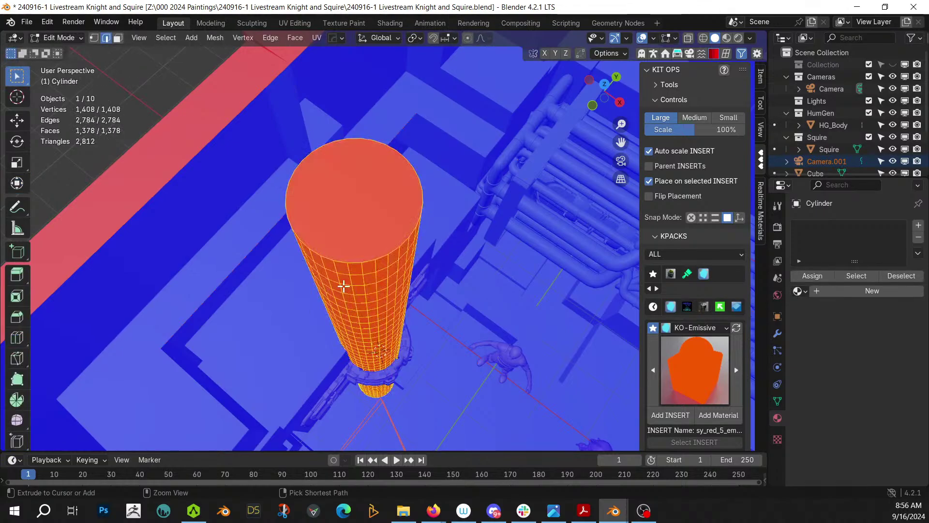
key(Tab)
key(ctrl+z)
key(ctrl+z)
key(ctrl+z)
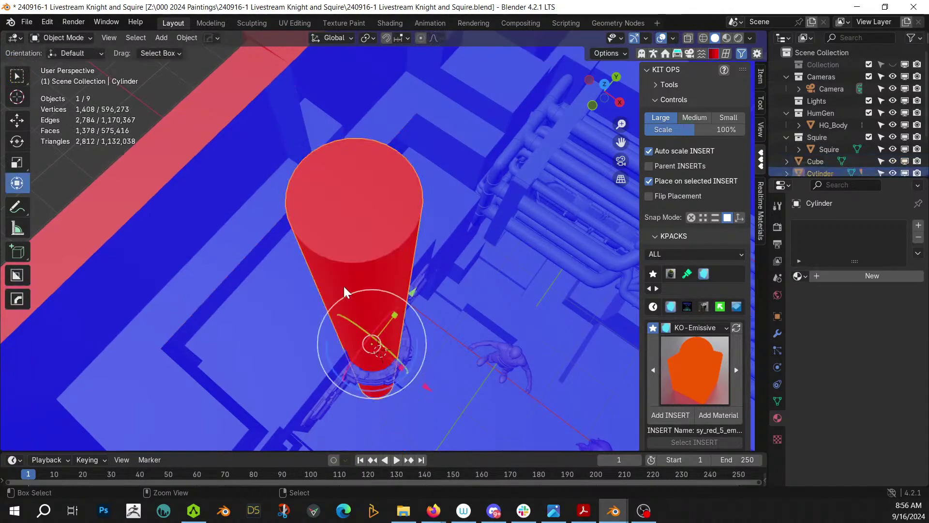
key(ctrl+z)
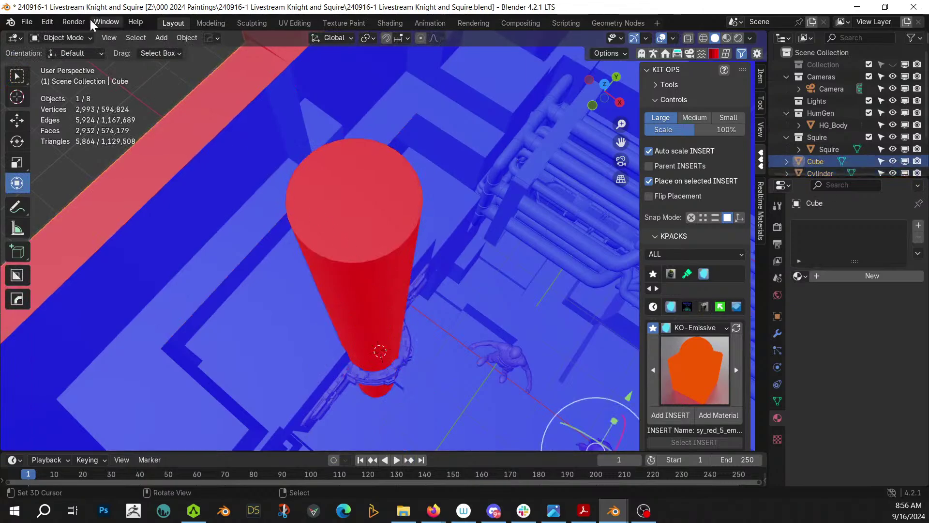
click(47, 22)
mouse_move(67, 60)
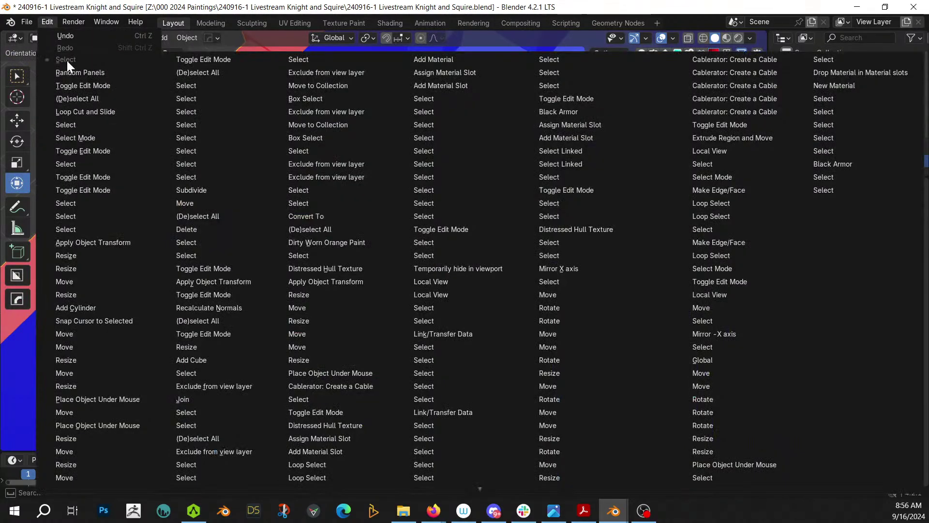
click(95, 84)
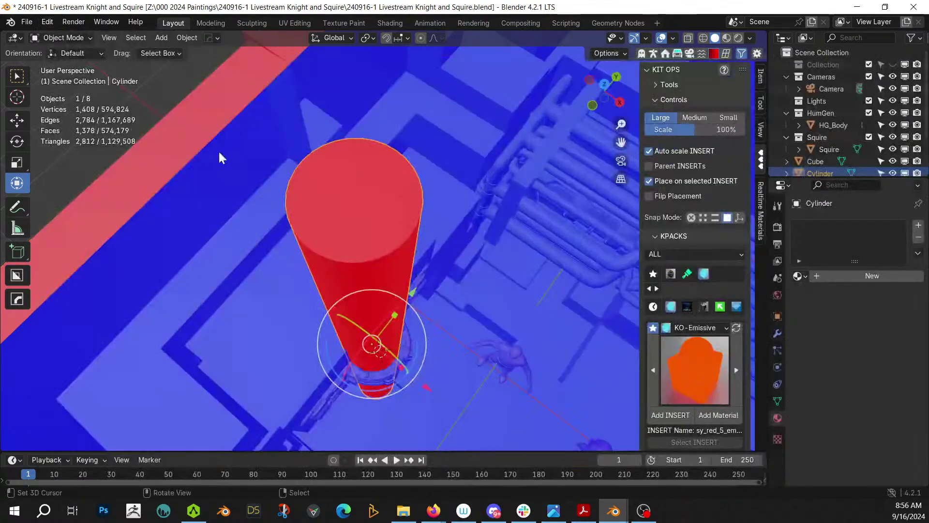
key(ctrl+z)
key(ctrl+z)
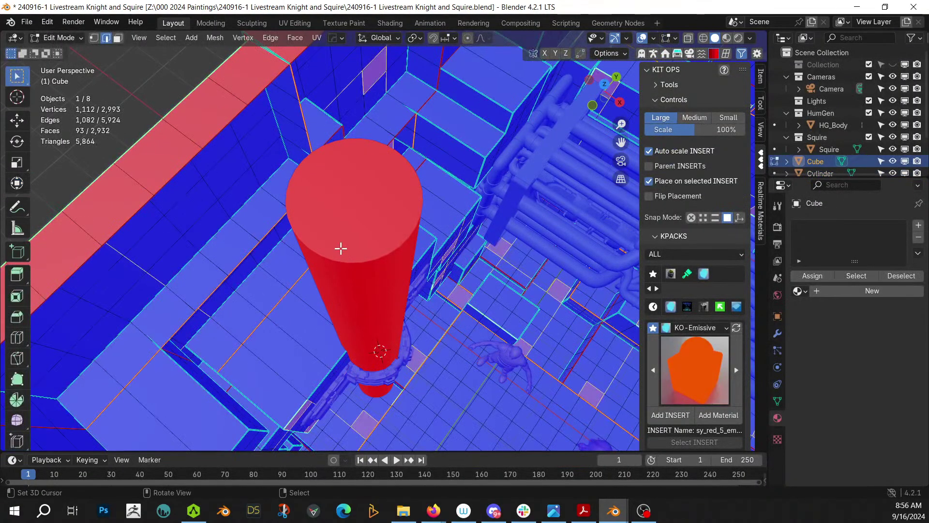
key(ctrl+shift+z)
key(ctrl+shift+z)
Recalculate the normals of all the pipe cylinder's faces to point outward and turn off the Face Orientation overlay
key(Tab)
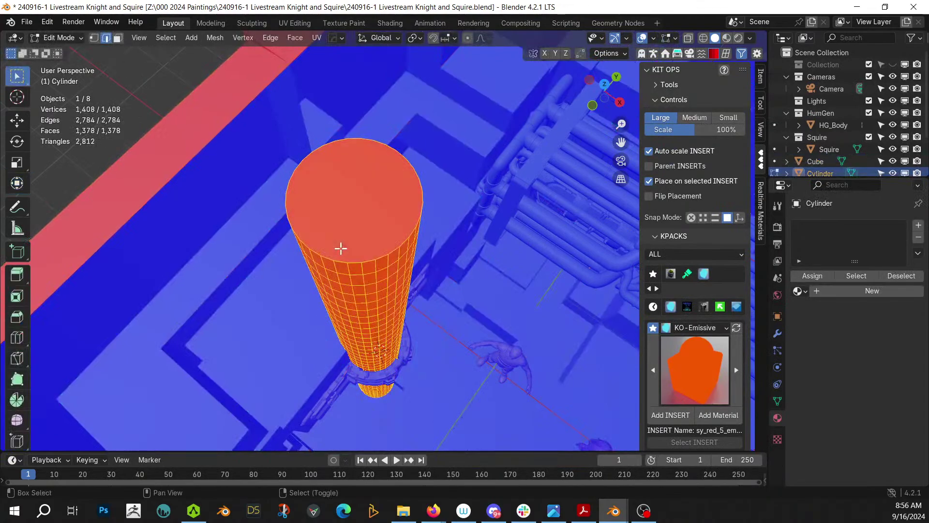
key(shift+n)
key(Tab)
key(q)
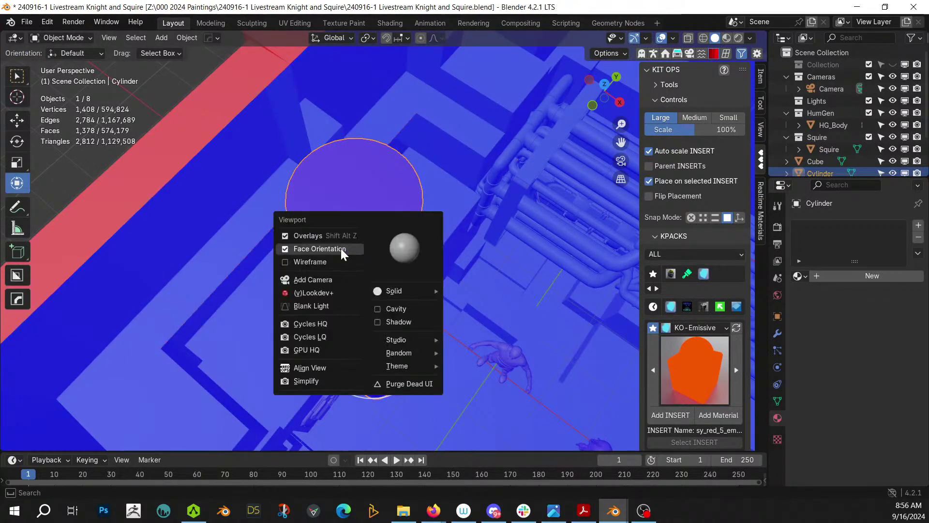
click(340, 248)
middle_drag(341, 249, 278, 213)
scroll(278, 213, down, 3)
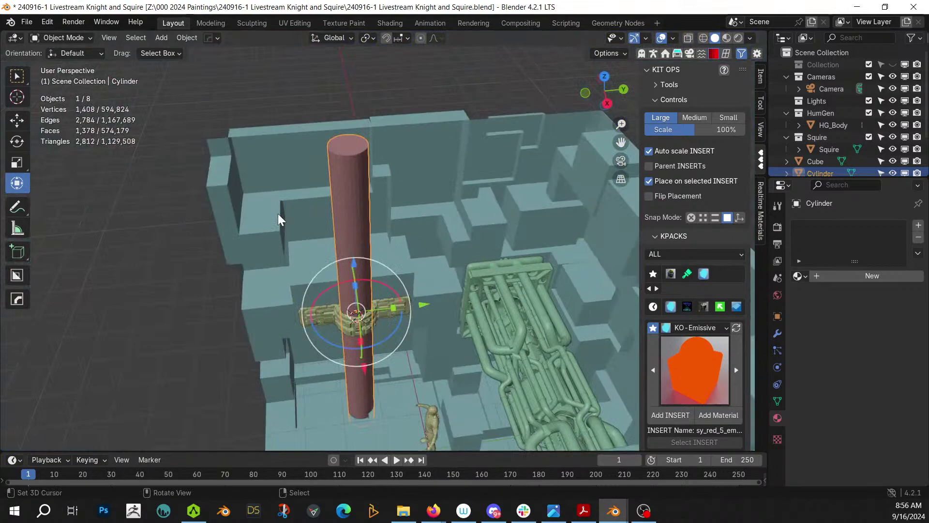
Generate inset Random Panels on the pipe cylinder with the radial solver, maximum depth 0.02 and depth seed 2
key(shift+v)
click(309, 243)
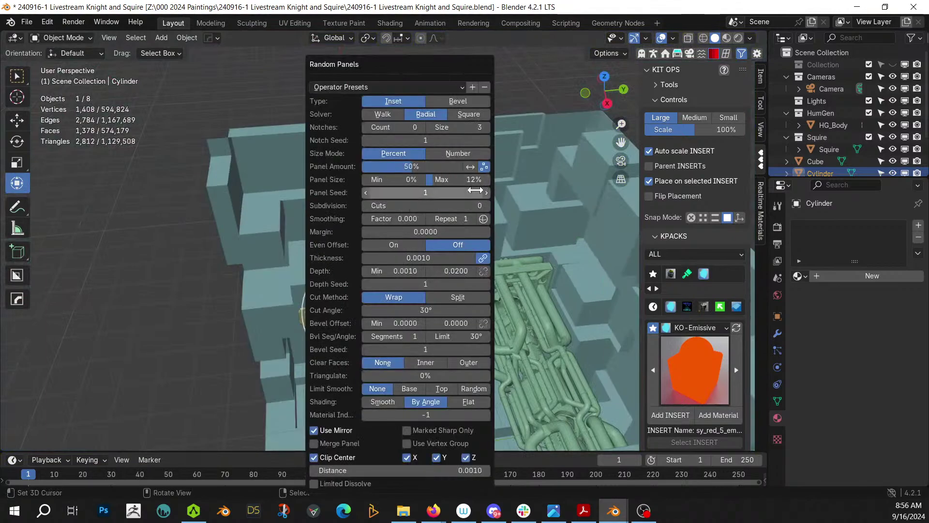
click(455, 271)
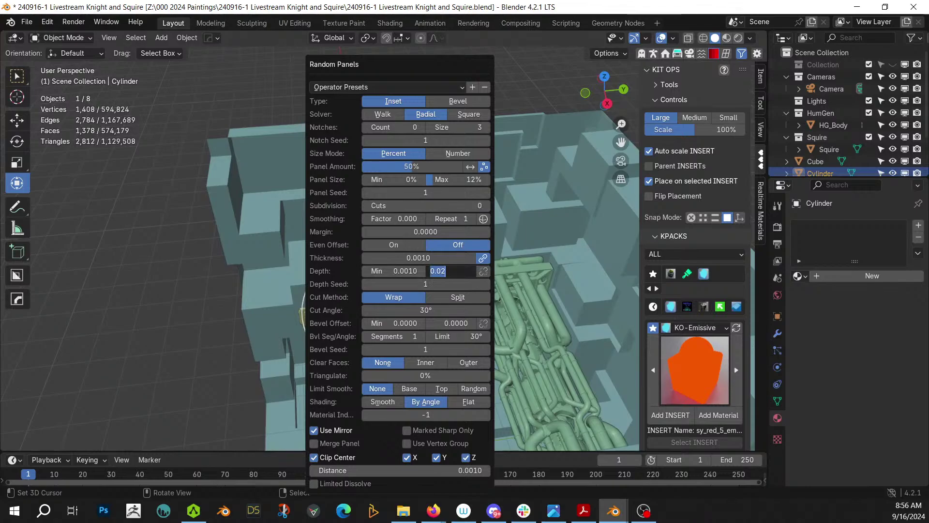
key(Return)
scroll(240, 300, up, 3)
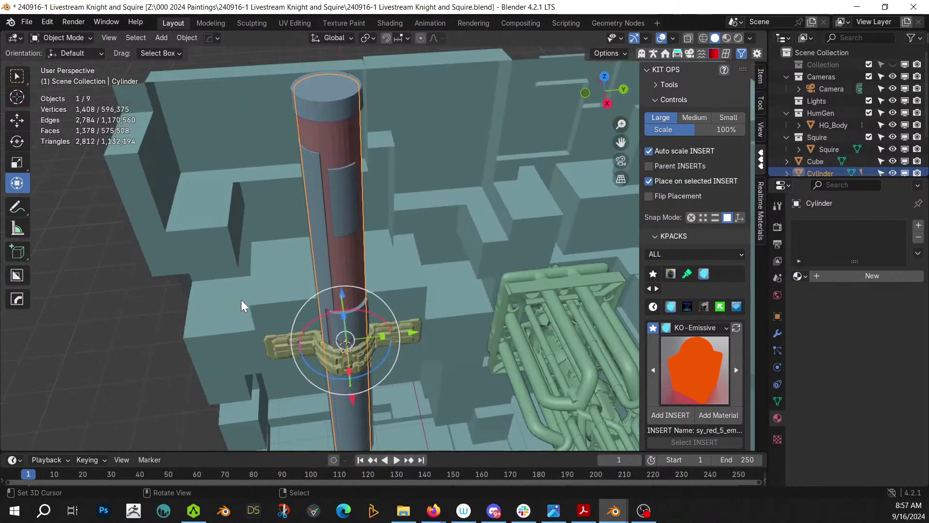
middle_drag(241, 300, 333, 121)
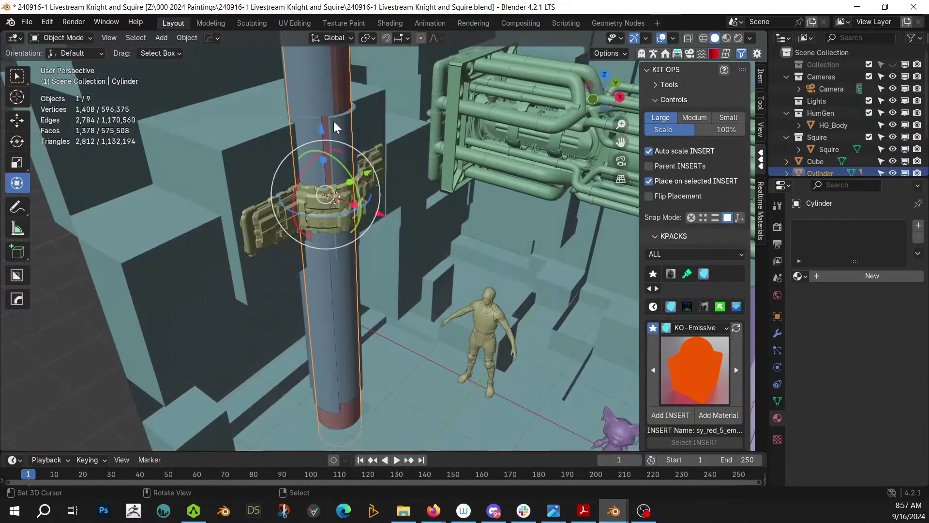
Increase the pipe panels' subdivision cuts to at least 1 and save the file
key(F9)
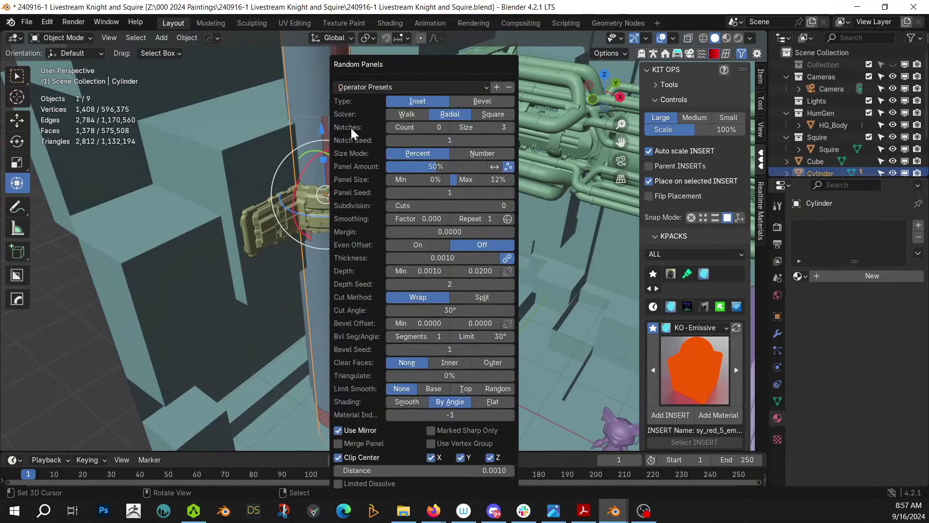
click(511, 205)
click(510, 205)
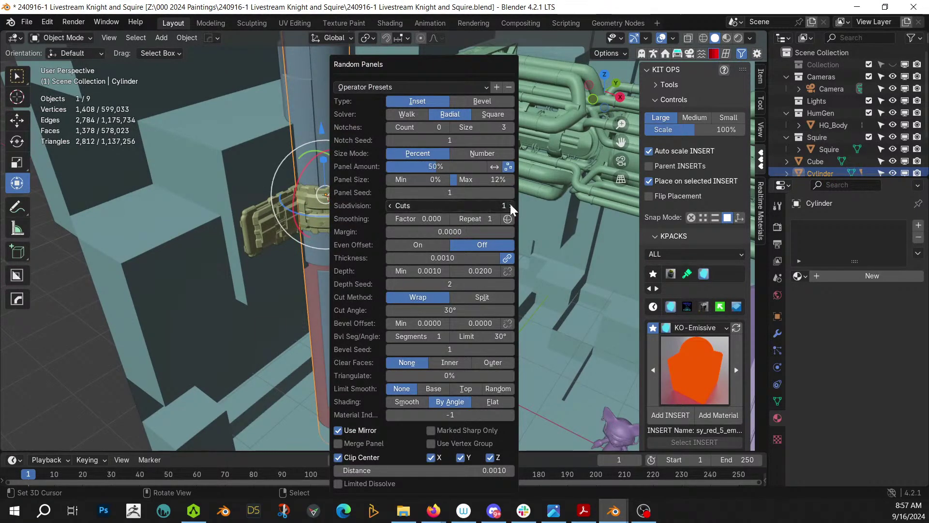
middle_drag(205, 278, 205, 258)
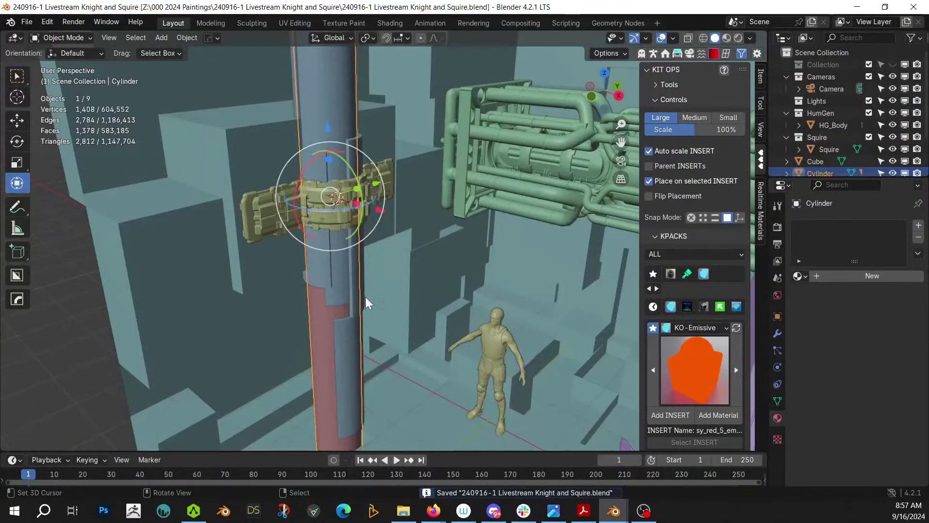
middle_drag(370, 305, 375, 341)
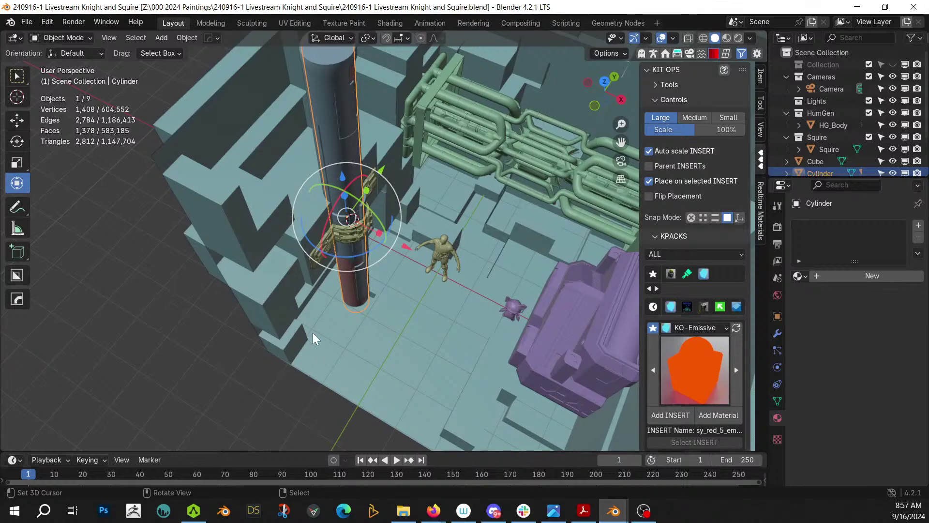
middle_drag(312, 332, 224, 327)
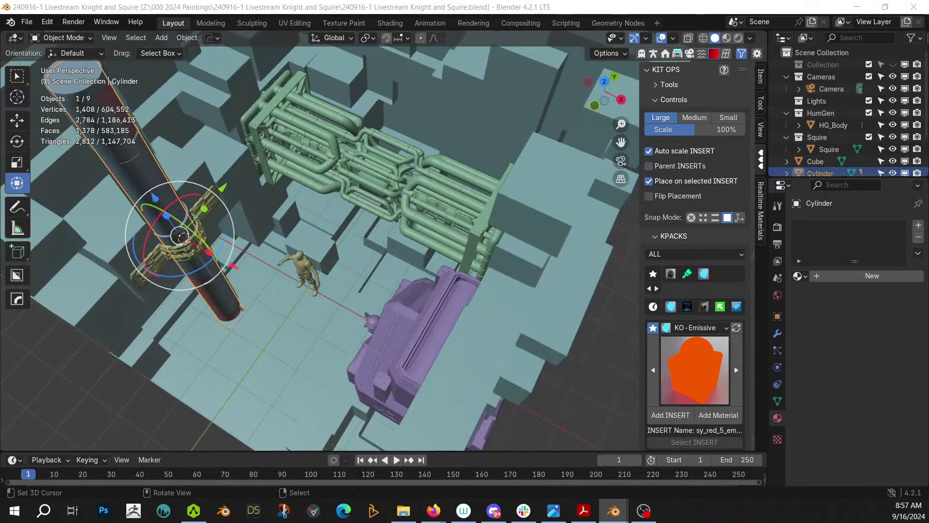
Try Random Tubes over all faces of the room cube with a maximum length of 10, and undo the generated tubes
middle_drag(233, 225, 284, 196)
scroll(280, 167, down, 5)
scroll(325, 167, up, 3)
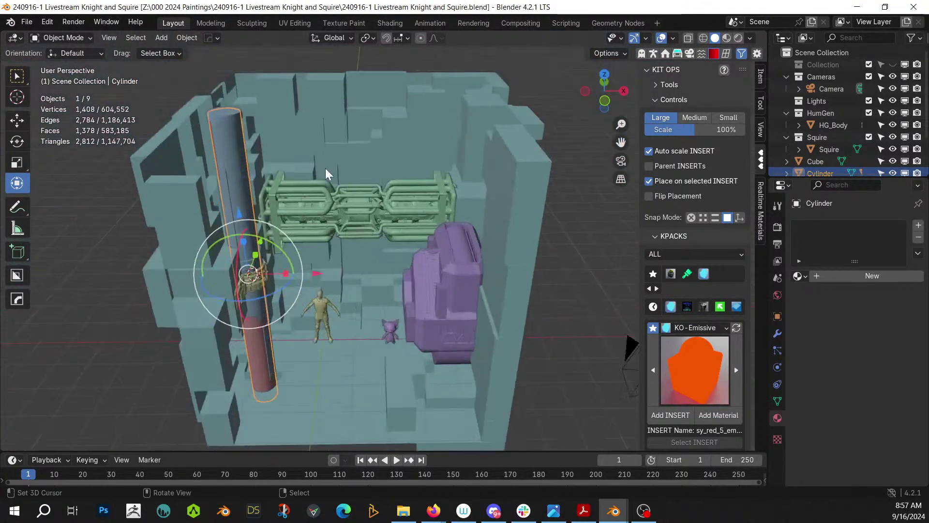
right_click(342, 147)
key(Tab)
key(a)
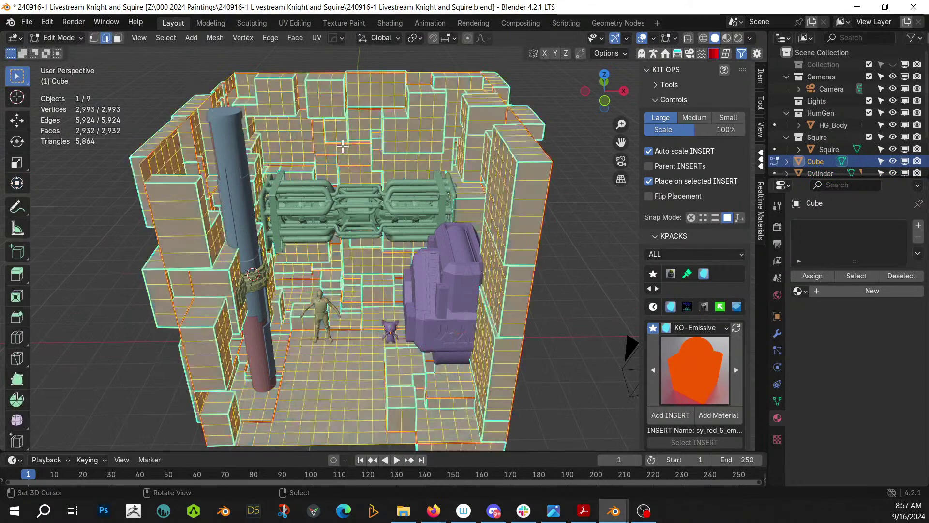
key(Tab)
key(ctrl+alt+x)
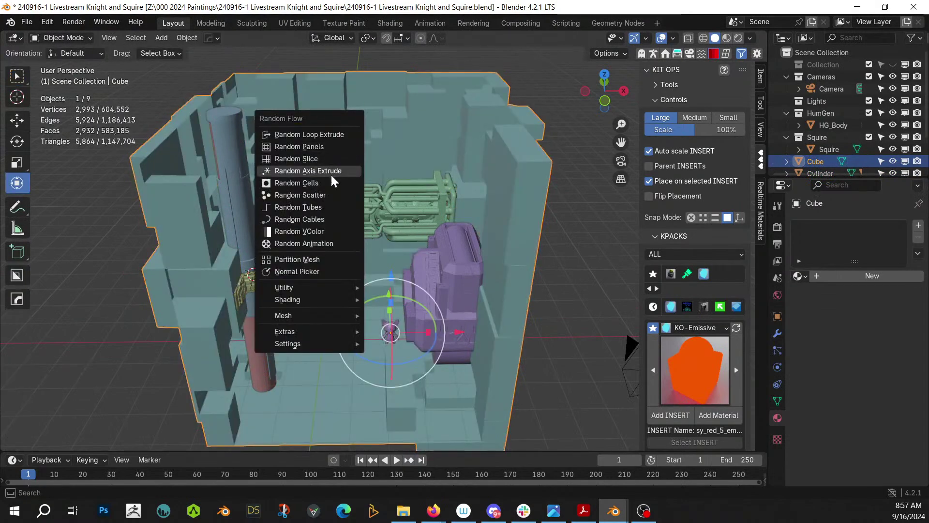
click(321, 205)
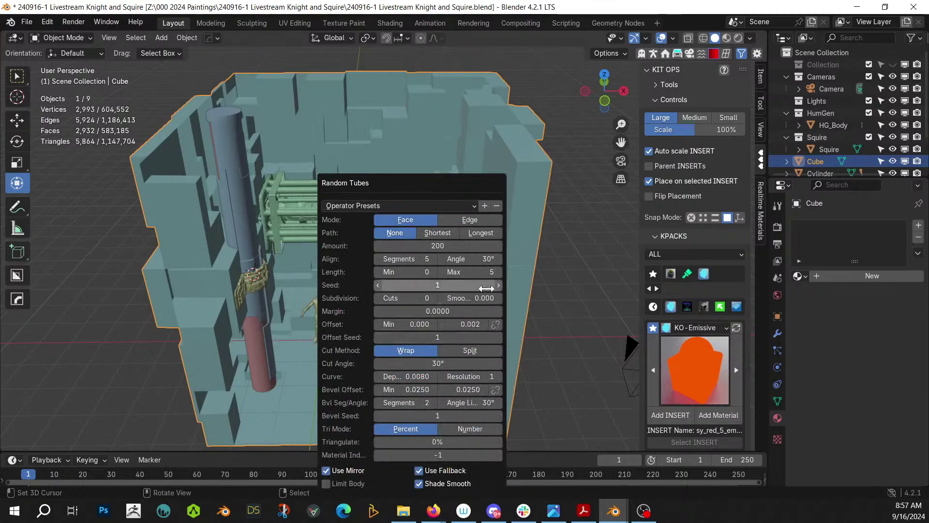
click(482, 272)
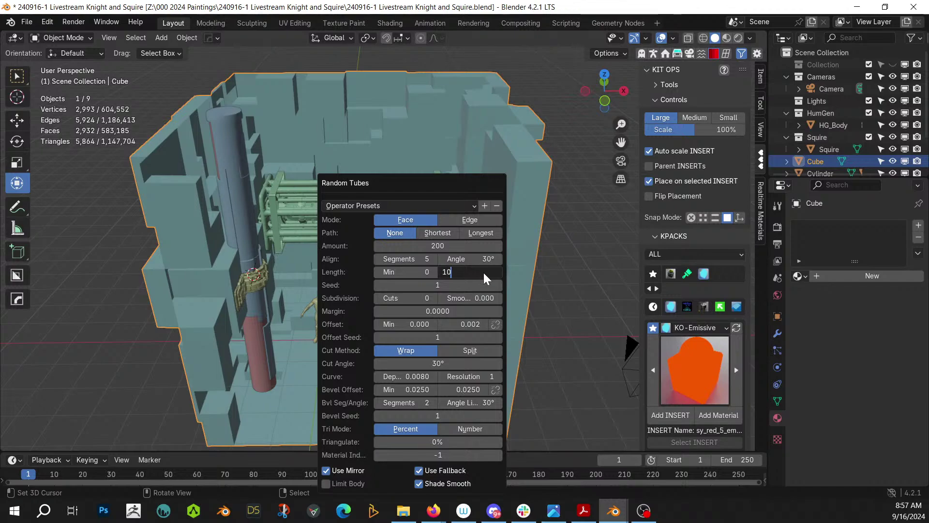
key(Return)
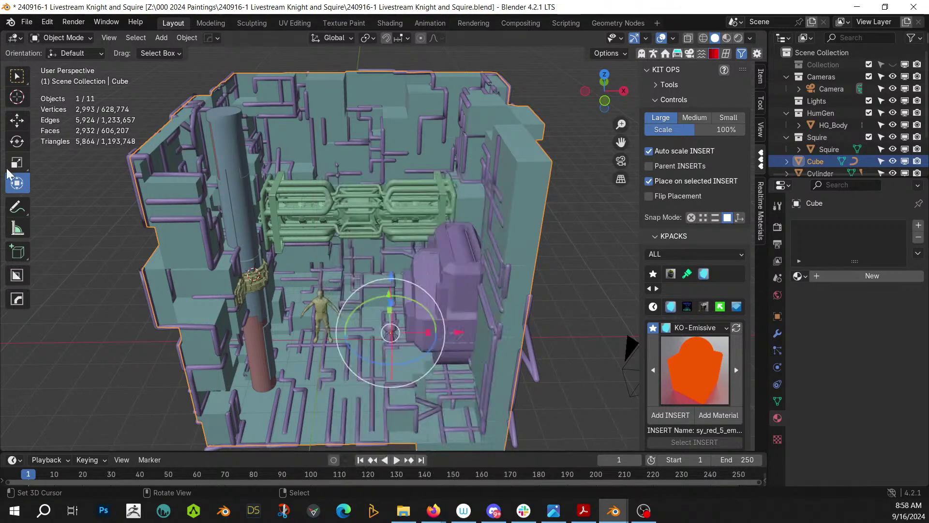
middle_drag(260, 332, 293, 310)
key(ctrl+z)
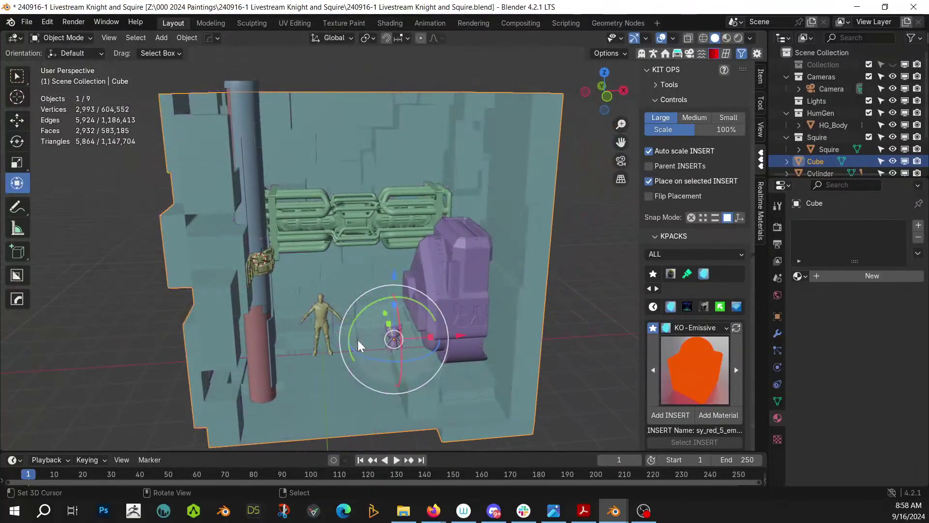
Select every face of the room cube except the coplanar floor faces
key(Tab)
middle_drag(338, 377, 305, 373)
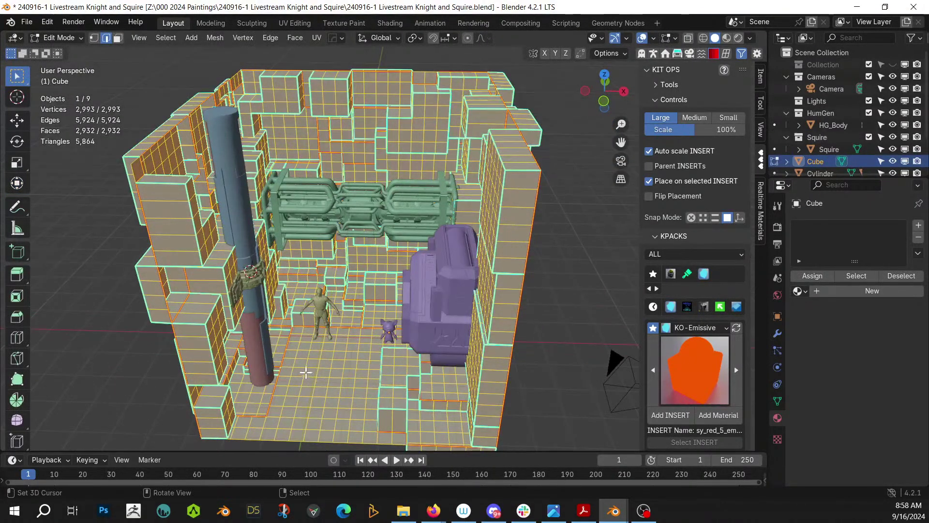
click(312, 368)
key(3)
click(319, 370)
key(shift+g)
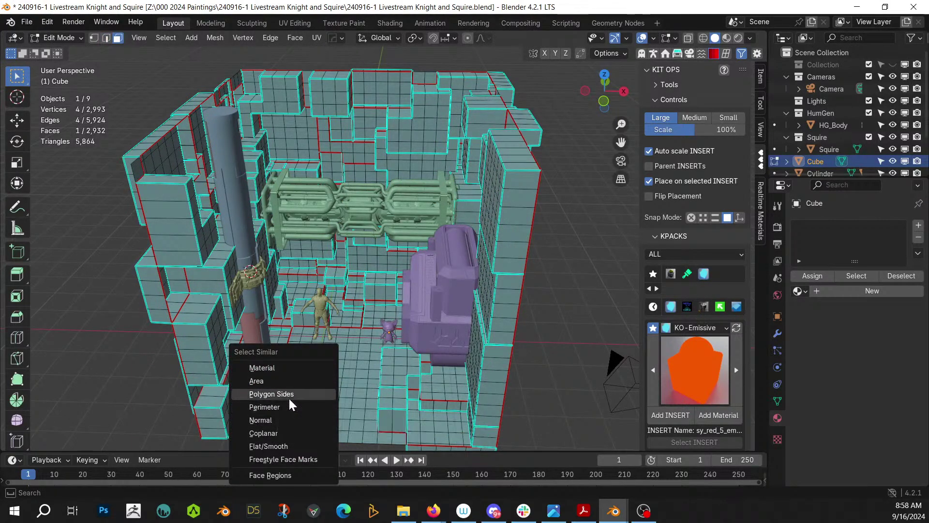
click(281, 433)
key(a)
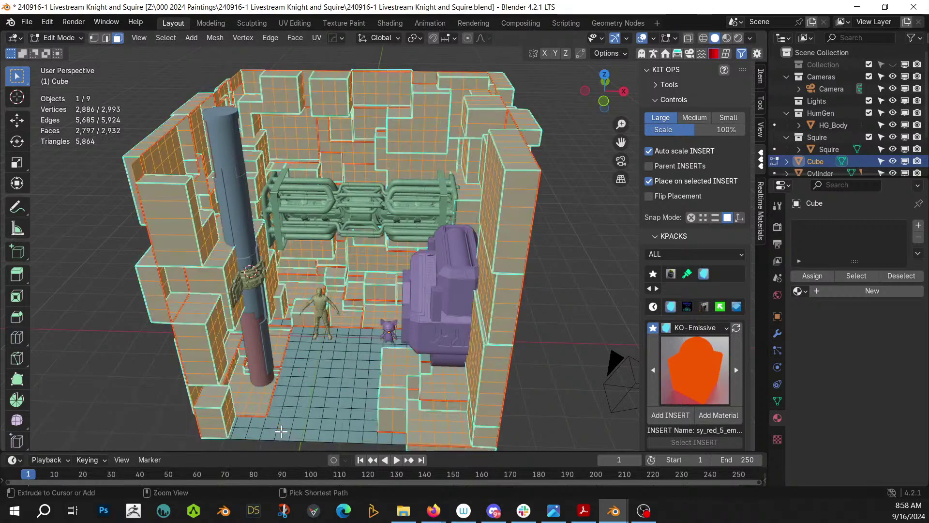
Generate Random Tubes on the room's selected faces with amount 200, maximum length 10 and offset seed 2
key(Tab)
key(q)
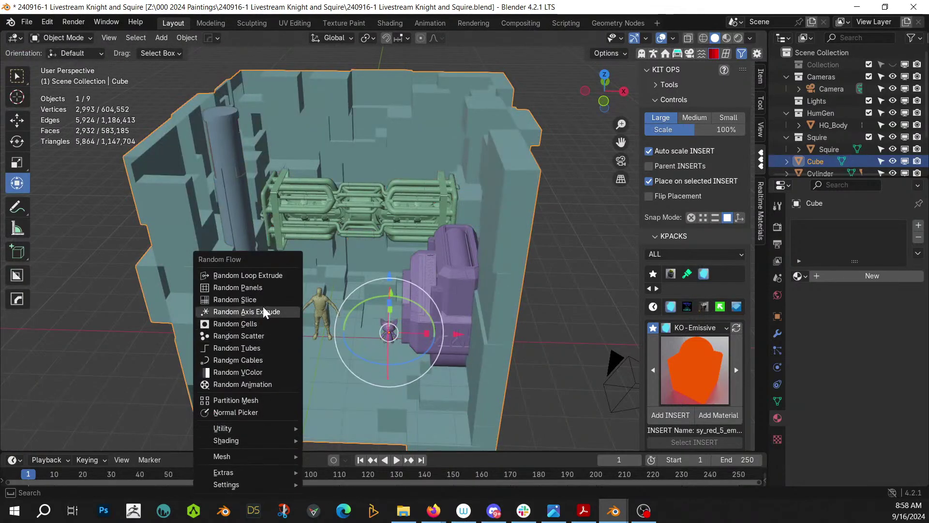
click(252, 346)
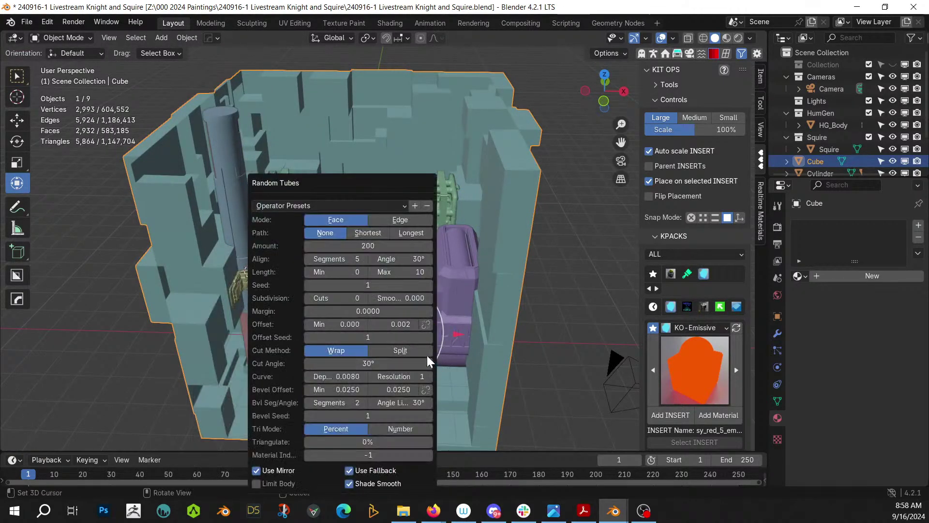
click(431, 338)
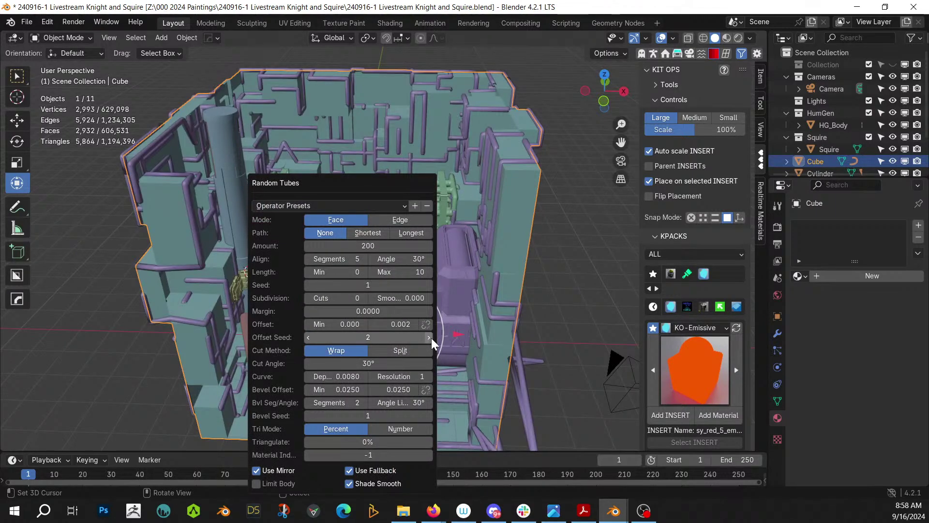
middle_drag(330, 204, 314, 246)
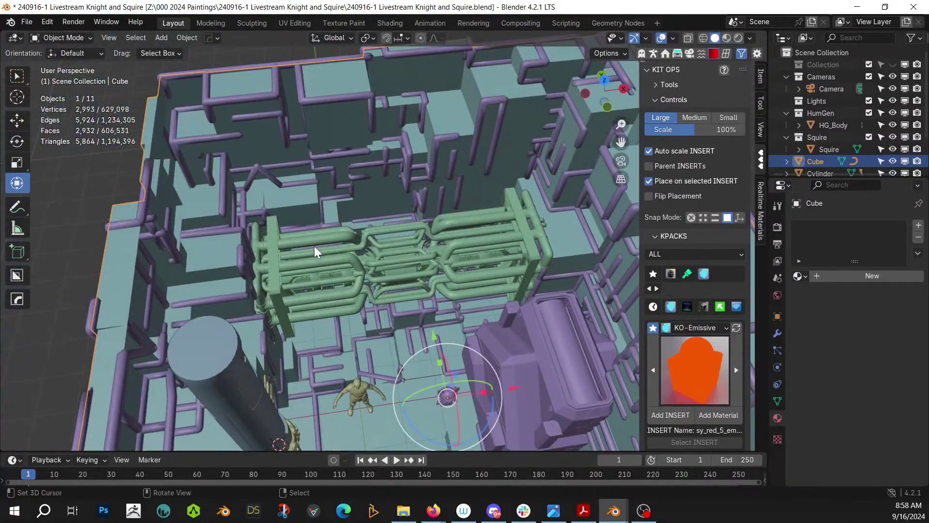
Delete the stray diagonal tube on the wall above the green pipe assembly from the generated tube curve
click(271, 176)
key(Tab)
click(286, 186)
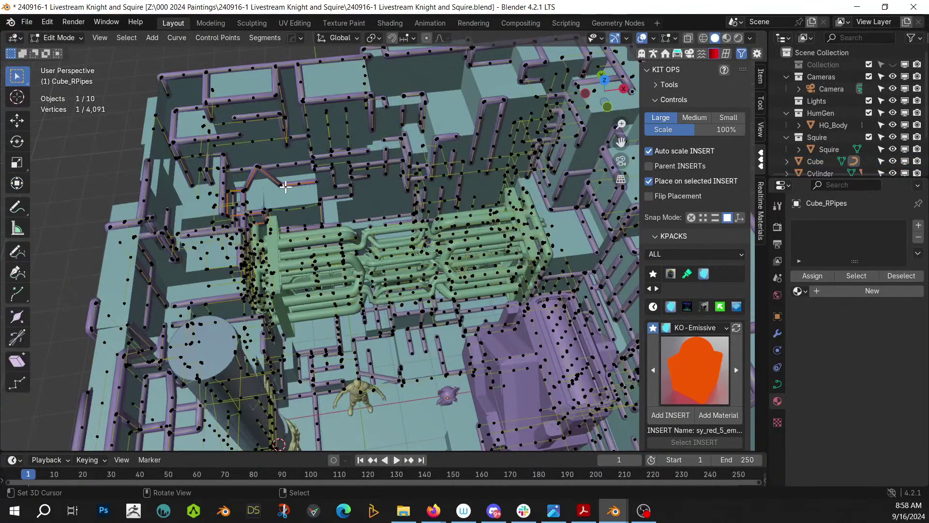
key(Delete)
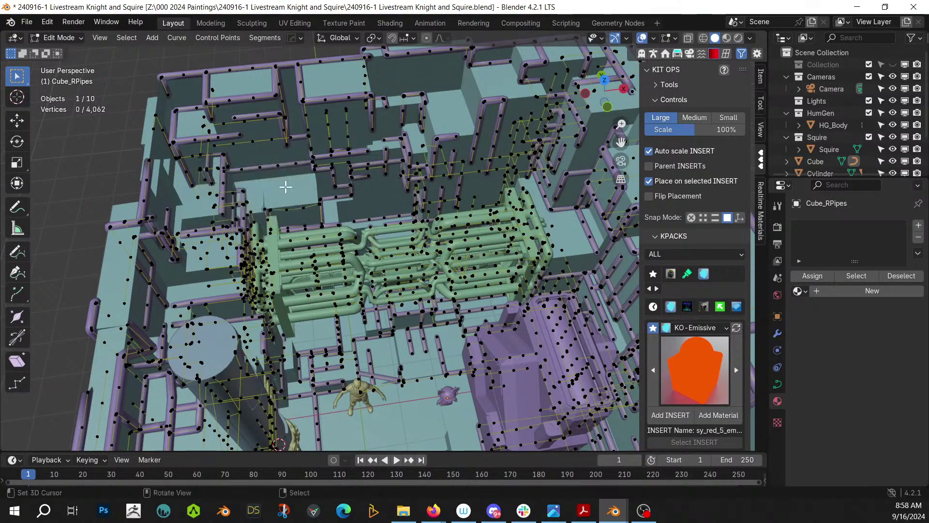
Delete the stray diagonal tube on the floor between the standing figure and the small purple creature
middle_drag(379, 249, 367, 286)
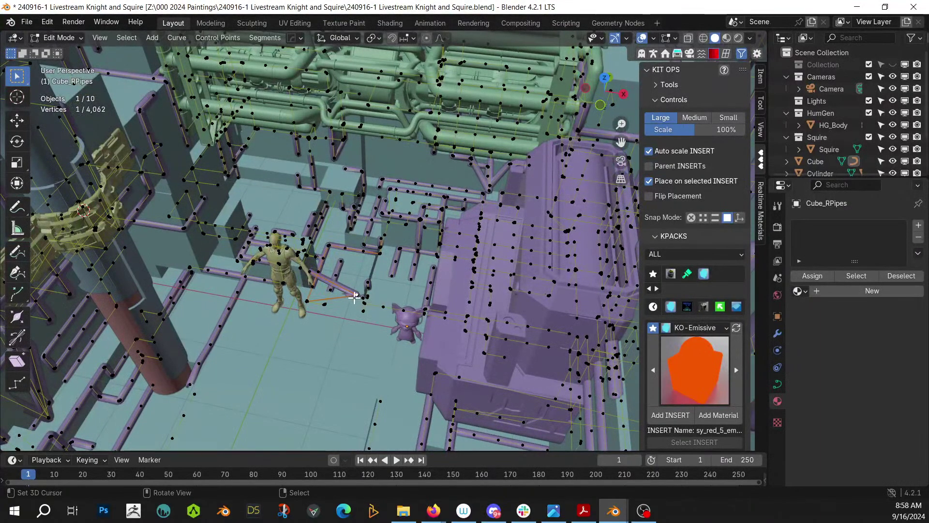
key(l)
key(x)
click(347, 297)
Delete the linked tubes that converge in a V shape on the wall beside the paneled pipe cylinder
middle_drag(347, 297, 134, 211)
click(131, 216)
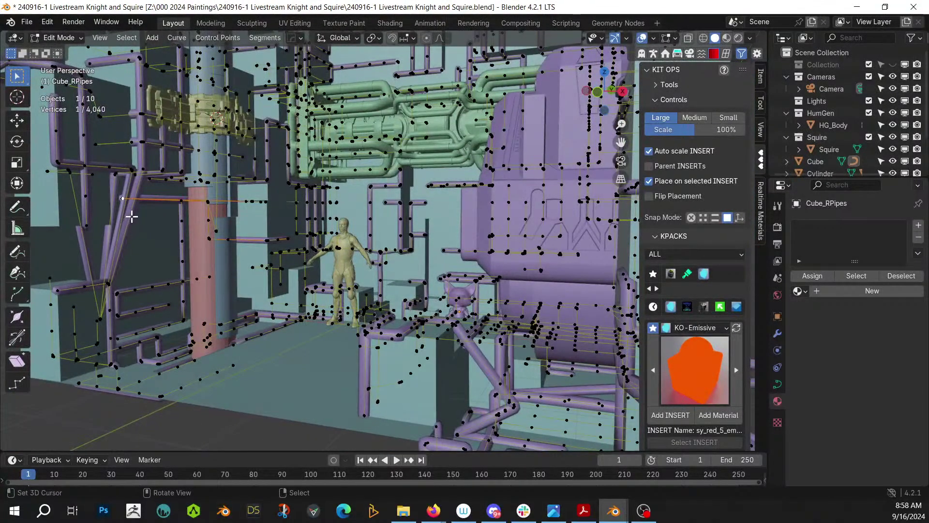
scroll(125, 251, up, 6)
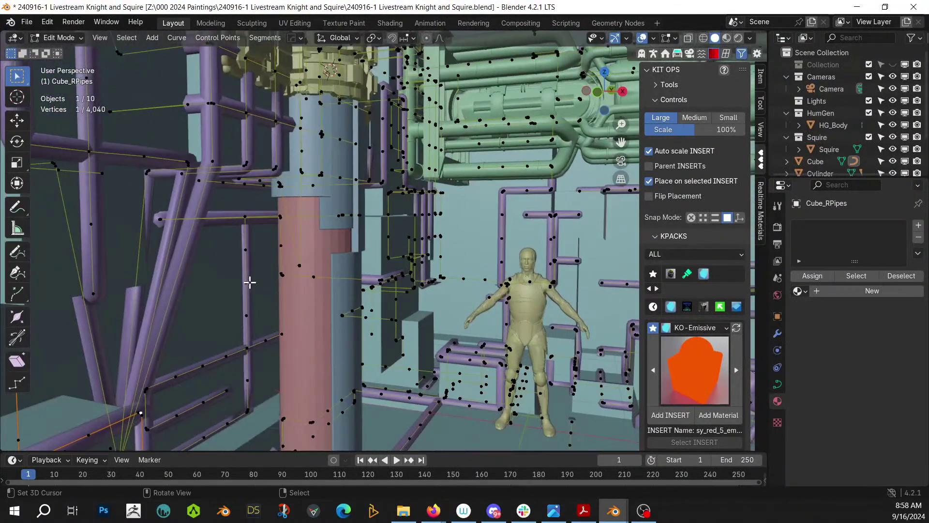
middle_drag(249, 282, 183, 300)
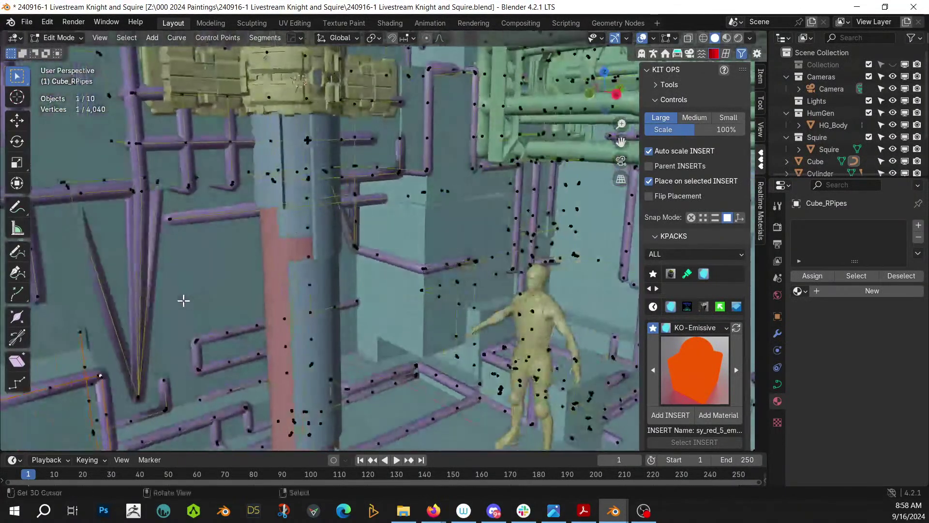
key(l)
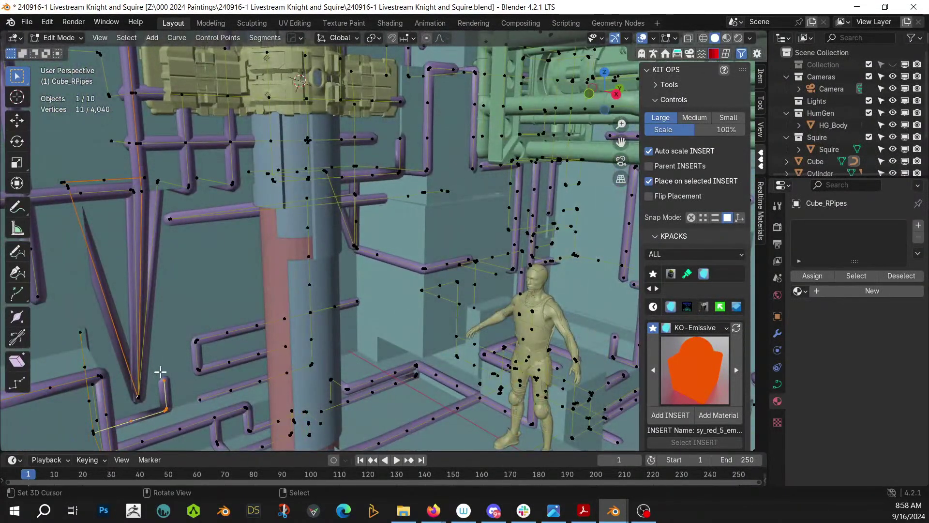
click(137, 400)
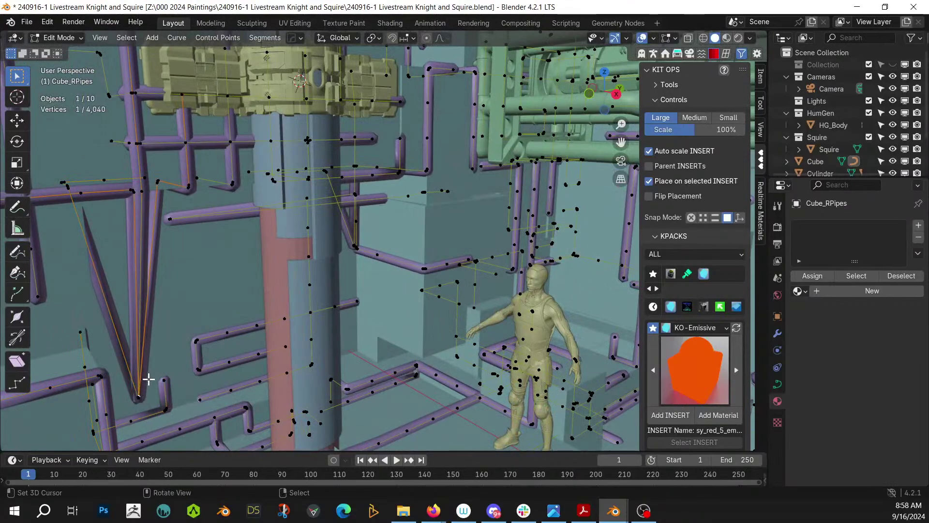
key(alt+a)
click(139, 394)
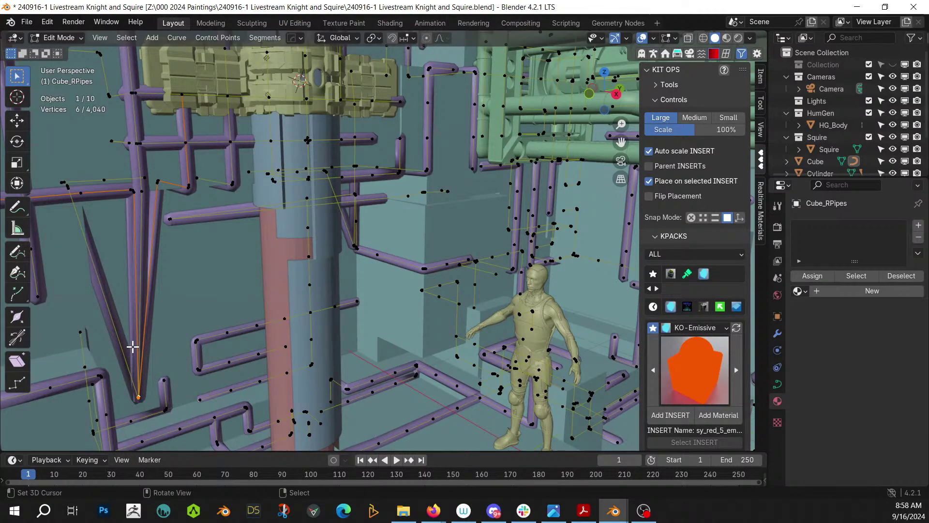
key(x)
click(132, 346)
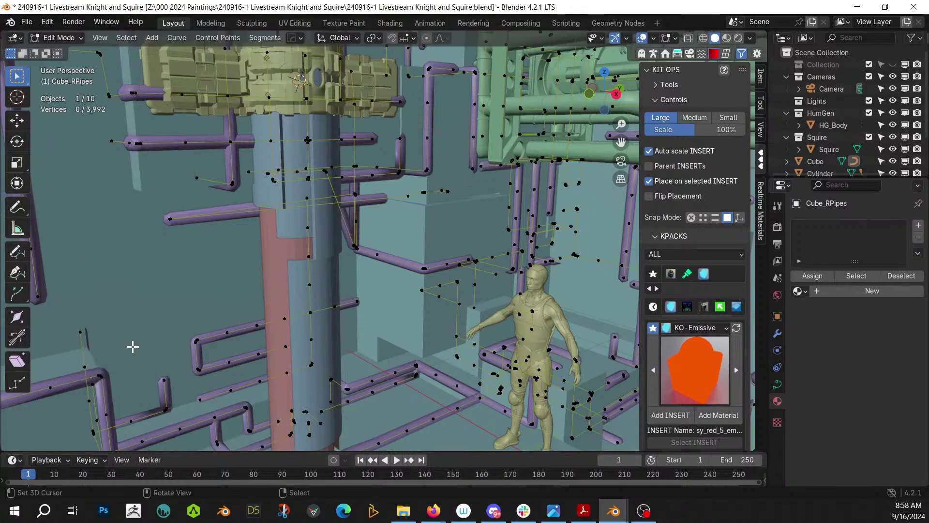
Delete the two stray diagonal tube runs that converge just below the green pipe assembly, including their linked segments
scroll(133, 347, down, 5)
middle_drag(159, 336, 370, 440)
key(Tab)
scroll(440, 280, up, 6)
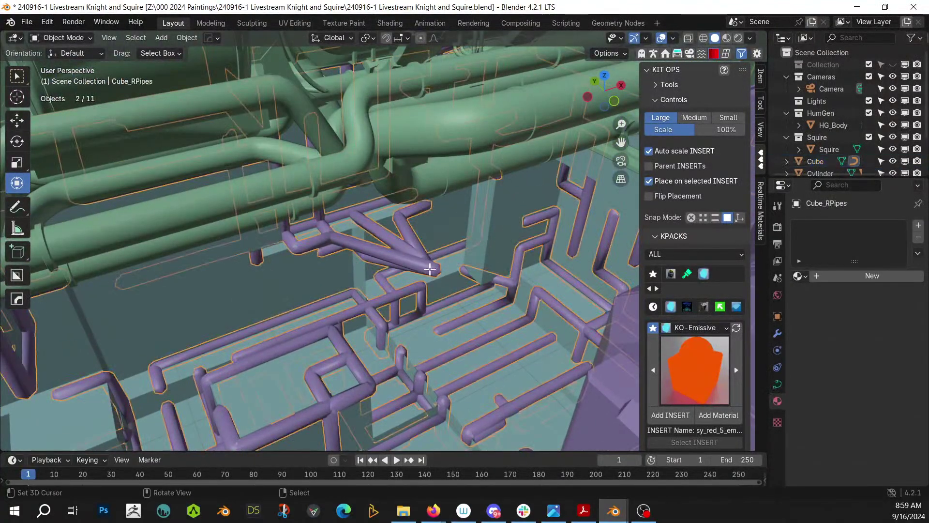
key(Tab)
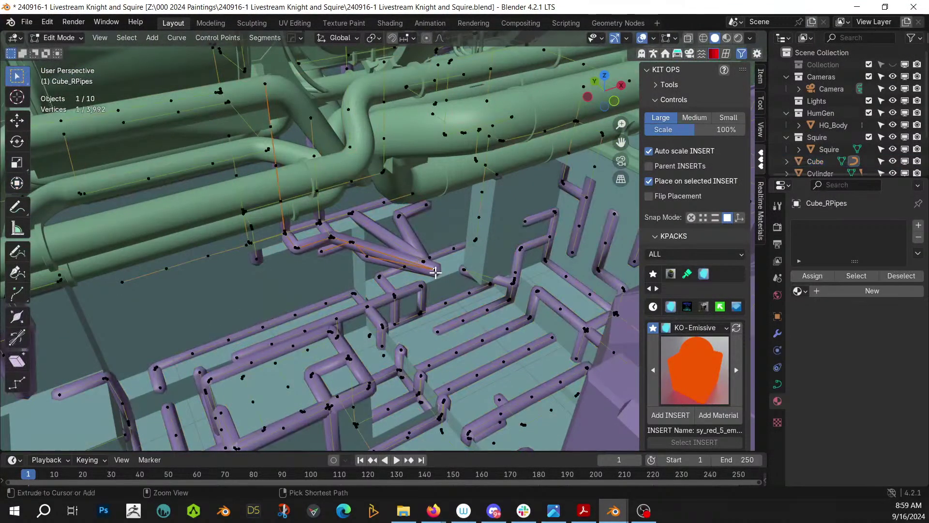
key(ctrl+l)
key(x)
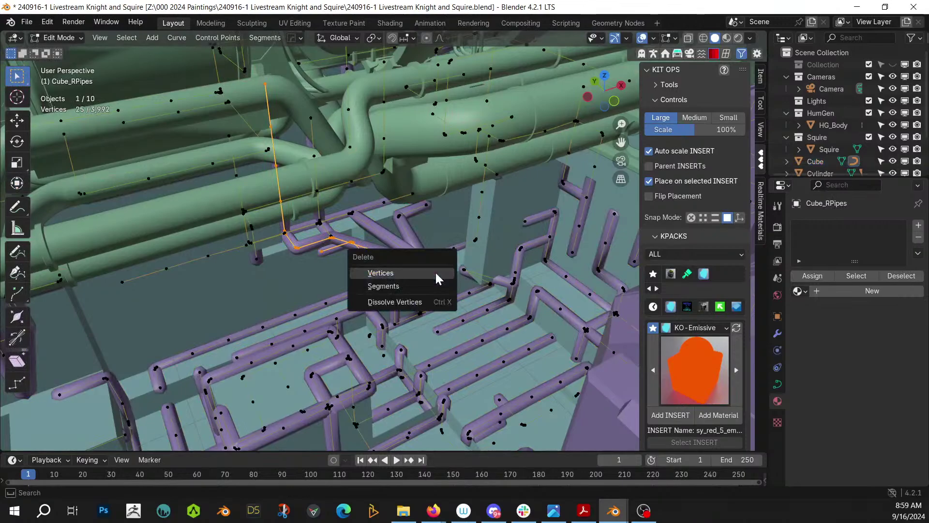
click(436, 273)
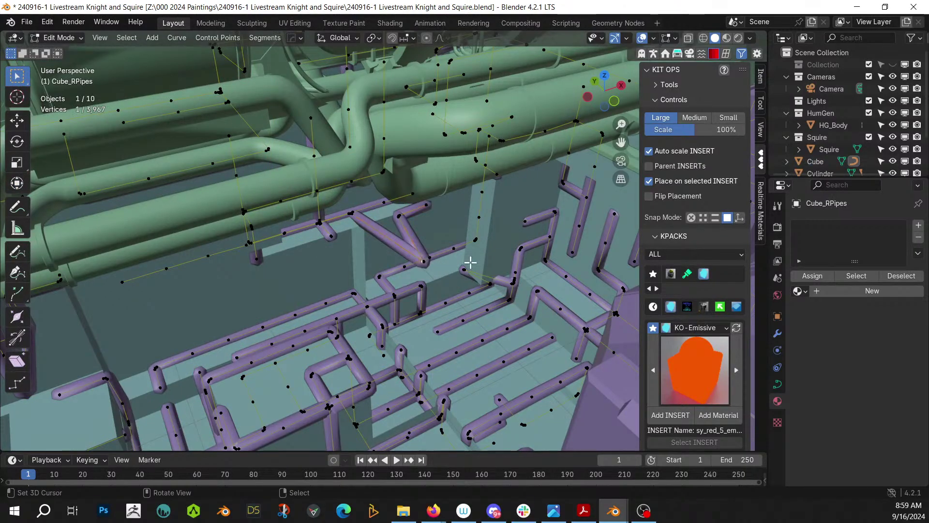
key(l)
key(x)
click(470, 262)
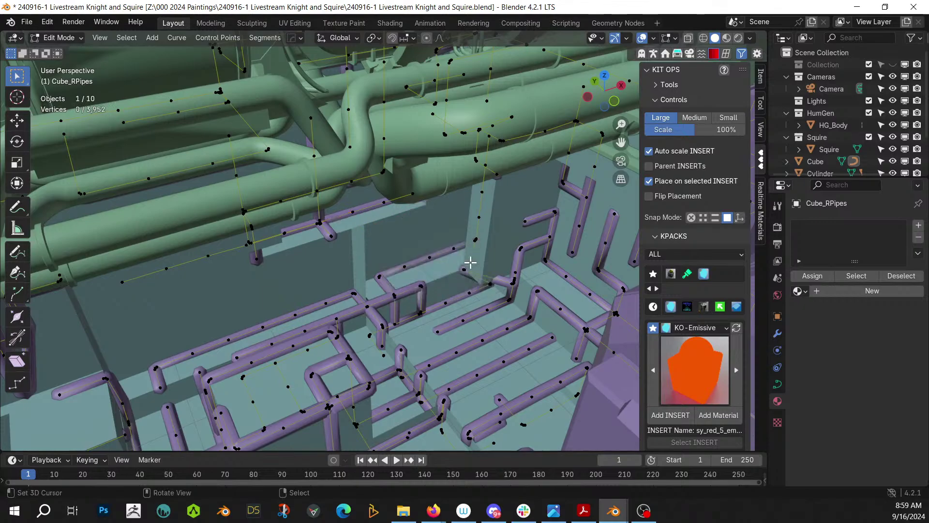
Leave curve editing, check the room from above and save the Blender file
middle_drag(441, 268, 478, 302)
key(Tab)
scroll(434, 261, up, 1)
scroll(478, 302, down, 2)
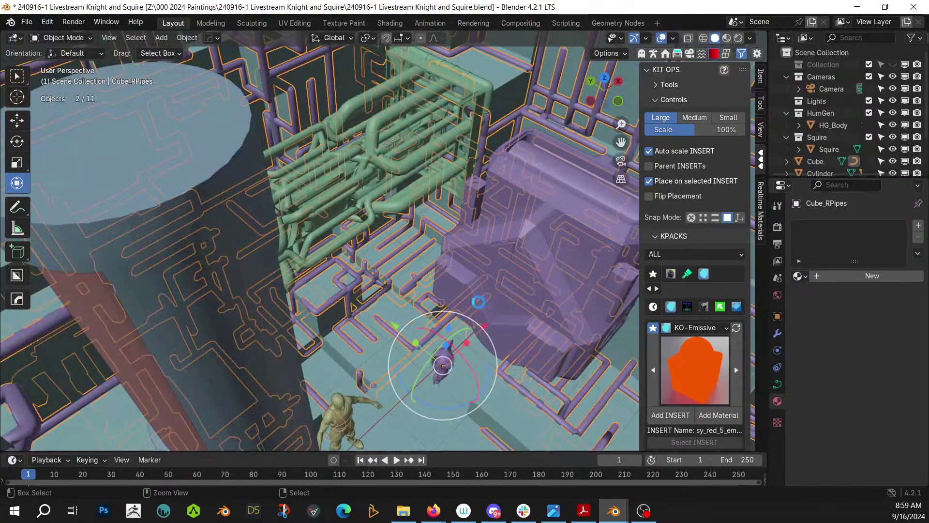
key(ctrl+s)
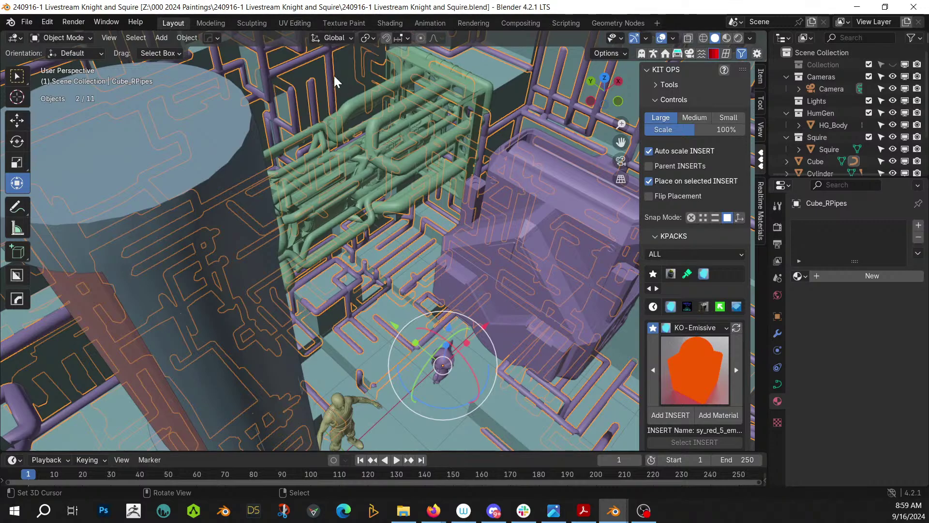
Examine the tubes around the standing figure and the small creature, then the room's exterior, for remaining strays
middle_drag(419, 309, 356, 134)
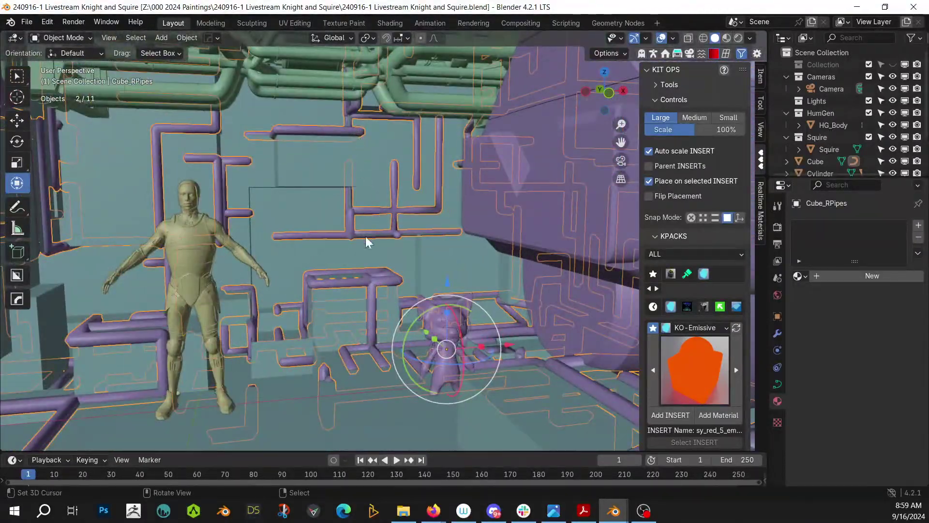
click(367, 258)
middle_drag(366, 256, 399, 251)
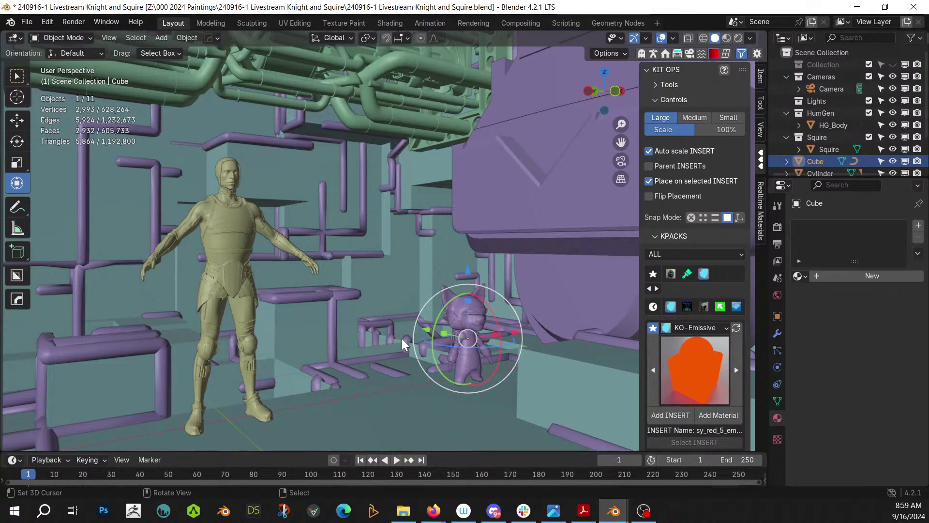
mouse_move(220, 318)
middle_down()
mouse_move(210, 356)
mouse_move(176, 373)
mouse_move(236, 331)
mouse_move(223, 323)
middle_up()
scroll(222, 323, up, 3)
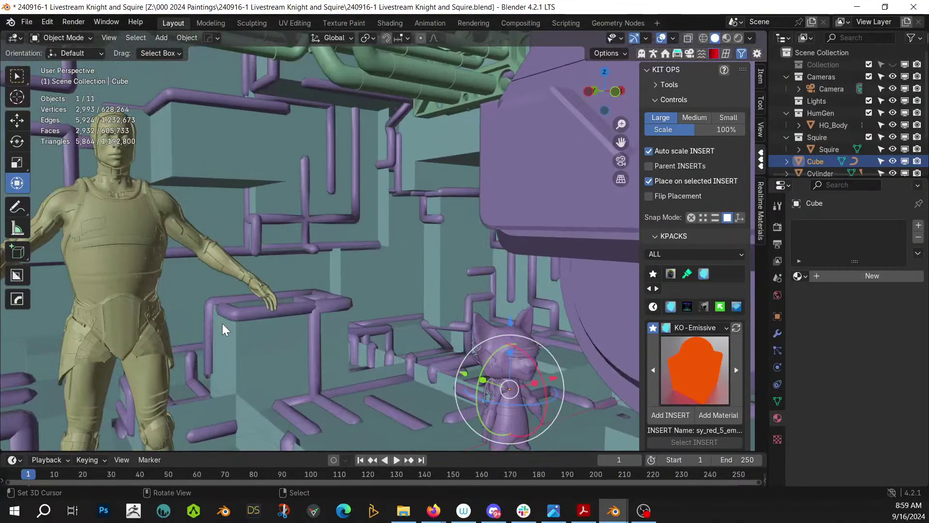
scroll(222, 323, down, 5)
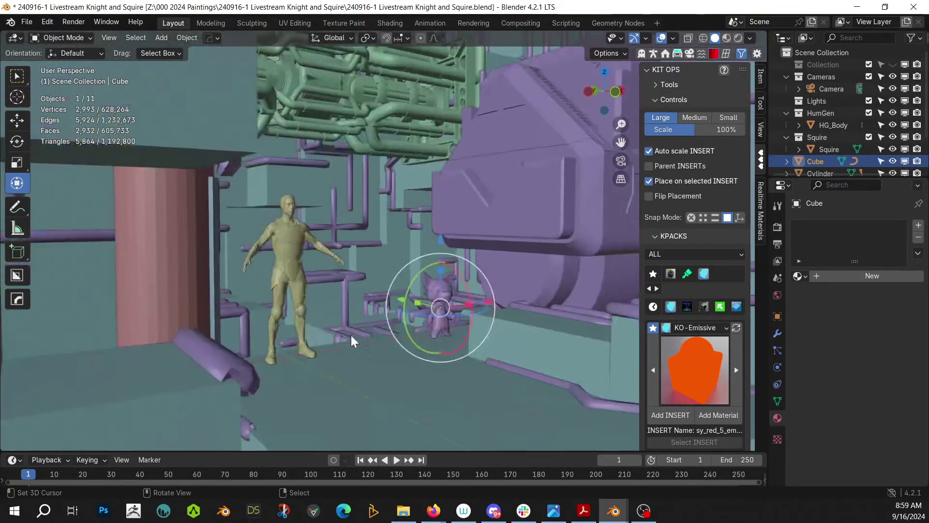
middle_drag(350, 334, 456, 344)
scroll(342, 385, down, 4)
Delete the outlying curve points of the tubes that spike outward from the room's open front edge
click(227, 197)
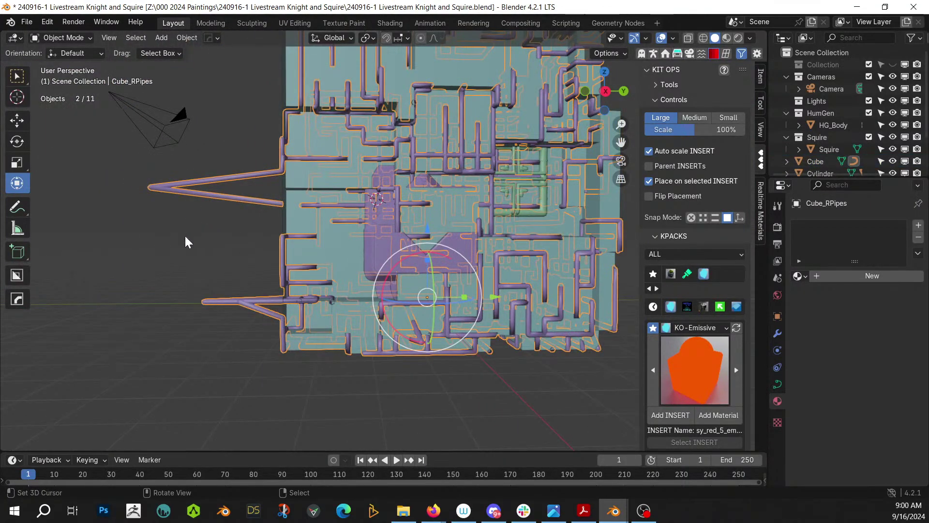
key(Tab)
key(c)
scroll(169, 243, down, 10)
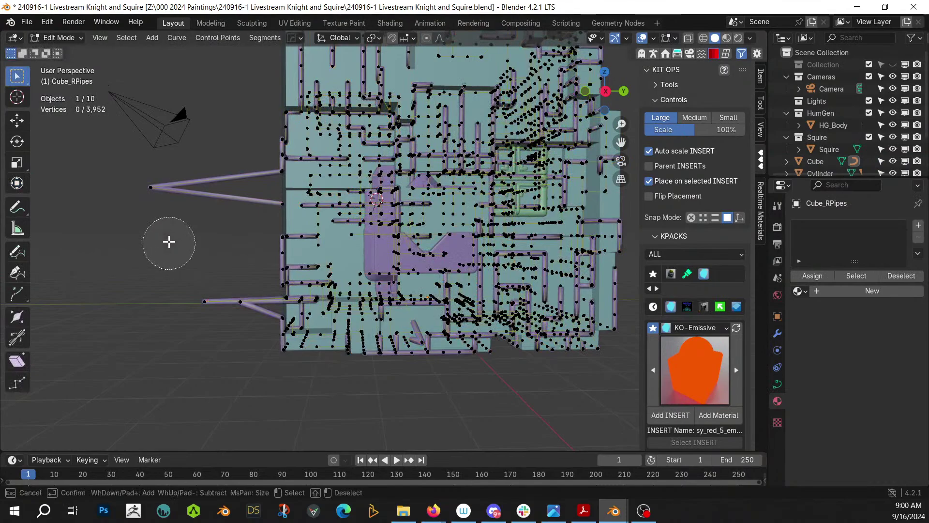
click(154, 182)
click(214, 311)
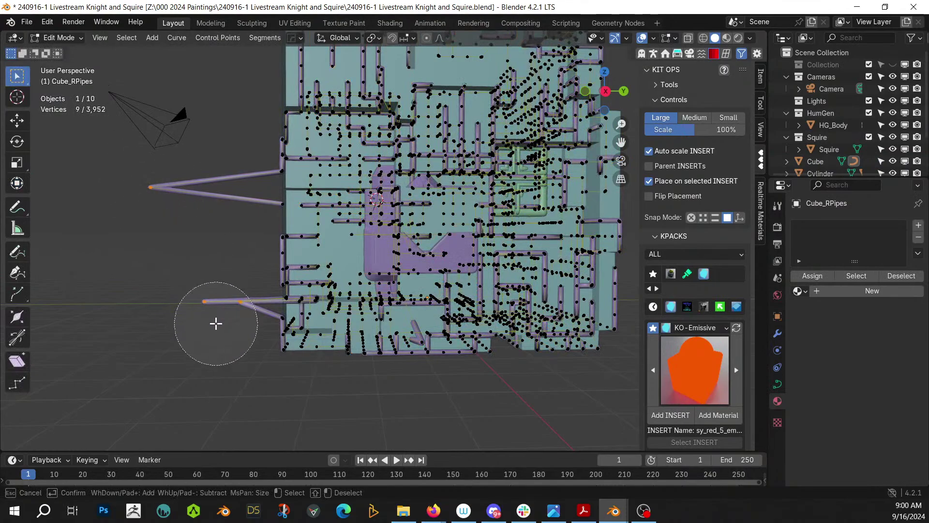
key(Escape)
key(x)
click(216, 324)
Delete the remaining linked tube that juts out of the room's side wall beneath the camera
middle_drag(208, 322, 315, 356)
key(Tab)
key(Tab)
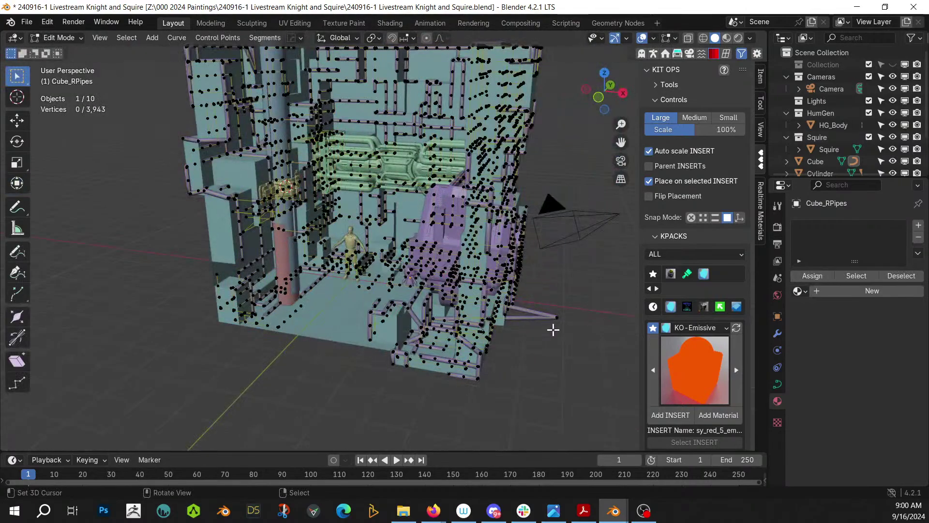
key(c)
click(562, 320)
key(Escape)
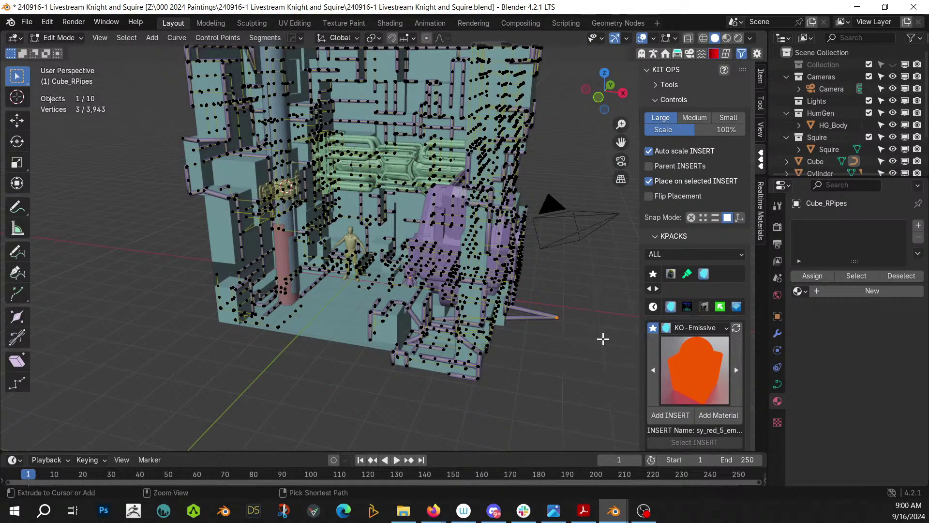
key(ctrl+l)
key(p)
click(601, 342)
key(Tab)
Save the file with the cleaned-up tubes
middle_drag(593, 342, 495, 324)
scroll(495, 324, up, 6)
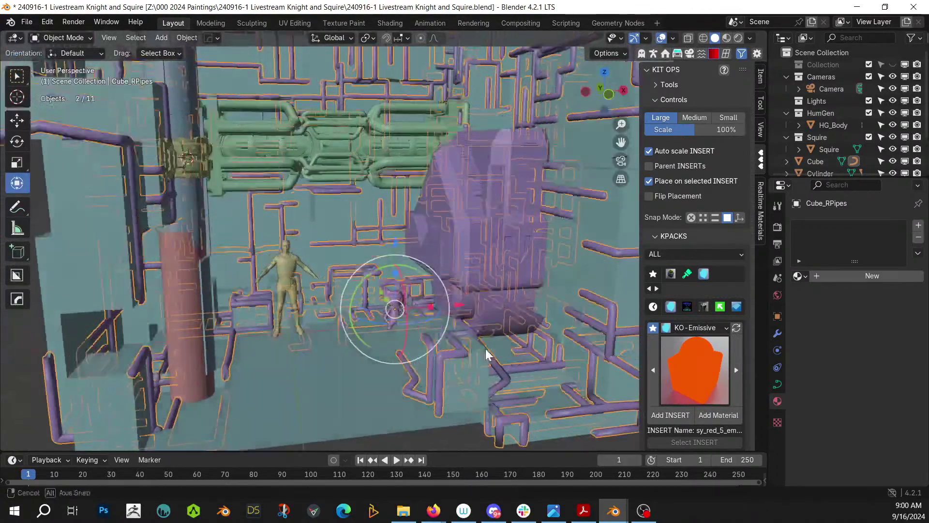
key(ctrl+s)
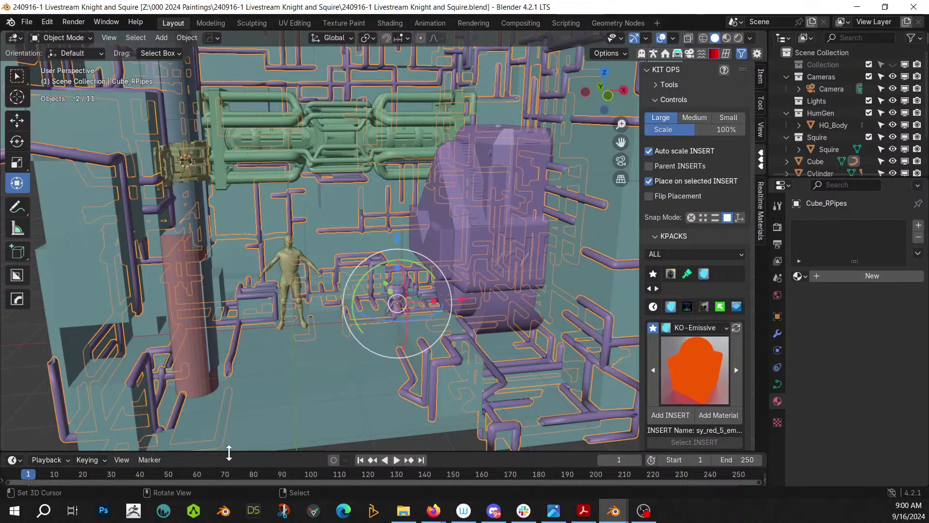
Edit the room mesh, hide its unselected floor faces and isolate it in local view
right_click(284, 410)
middle_drag(319, 397, 393, 89)
scroll(321, 387, up, 3)
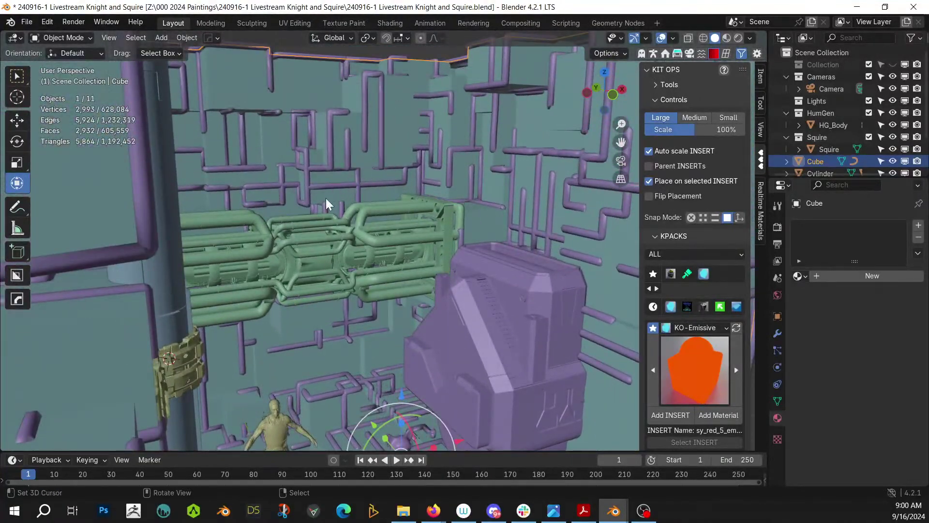
middle_drag(323, 201, 445, 332)
key(Tab)
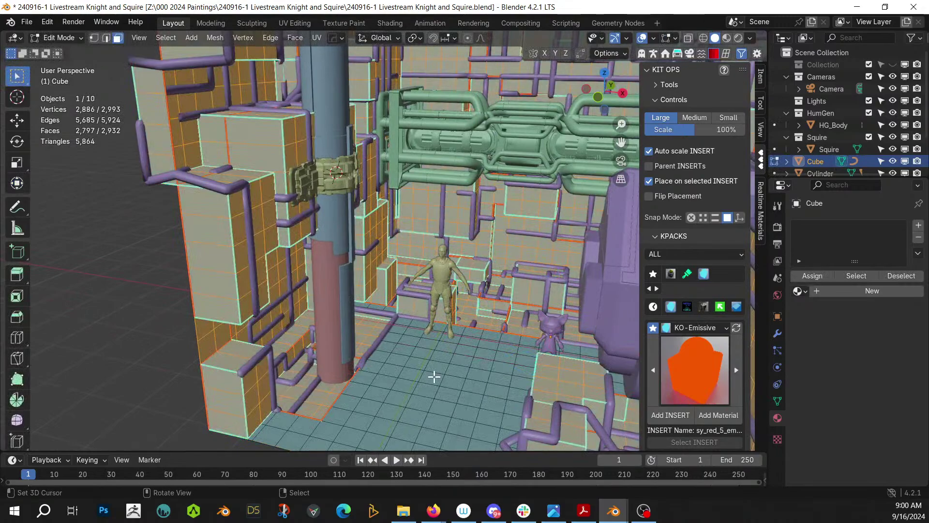
key(shift+h)
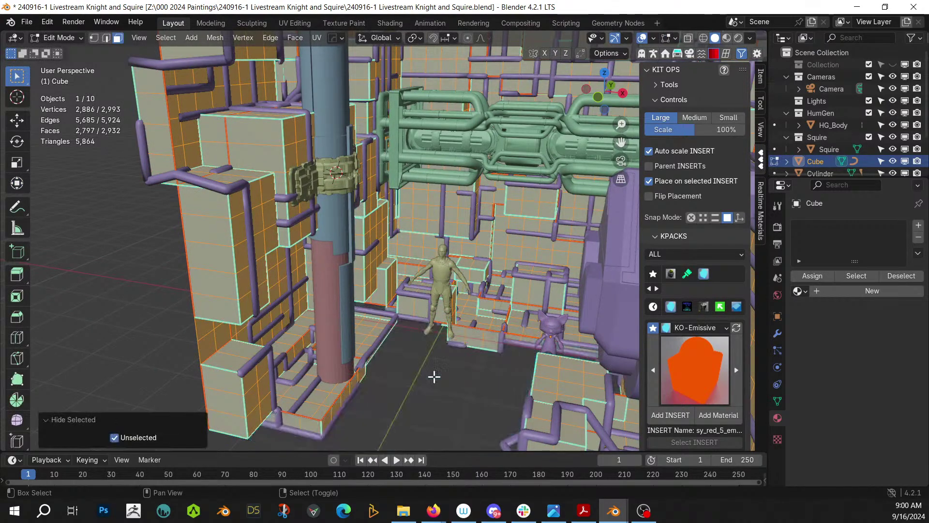
key(KP_Divide)
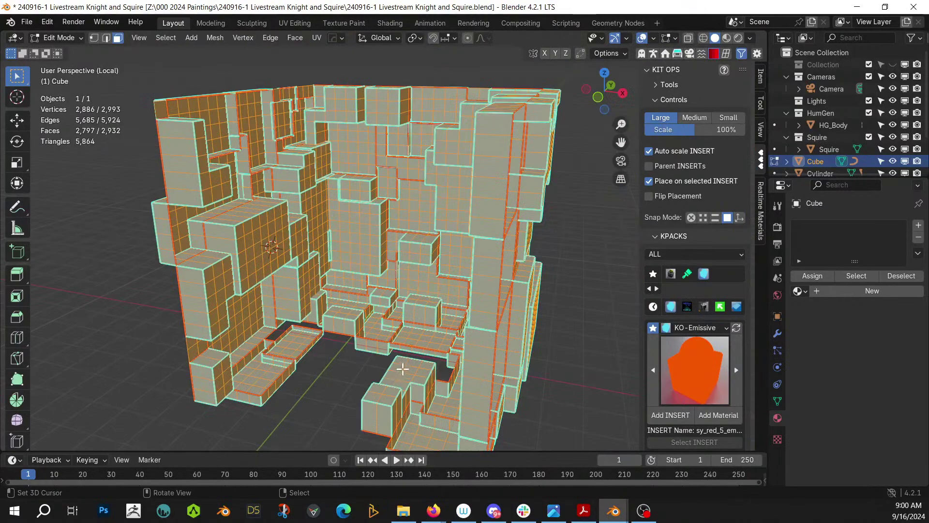
Hide all faces whose normals match one face on each side wall and the back wall, and select the remaining faces
mouse_move(343, 345)
middle_down()
mouse_move(370, 374)
mouse_move(342, 356)
middle_up()
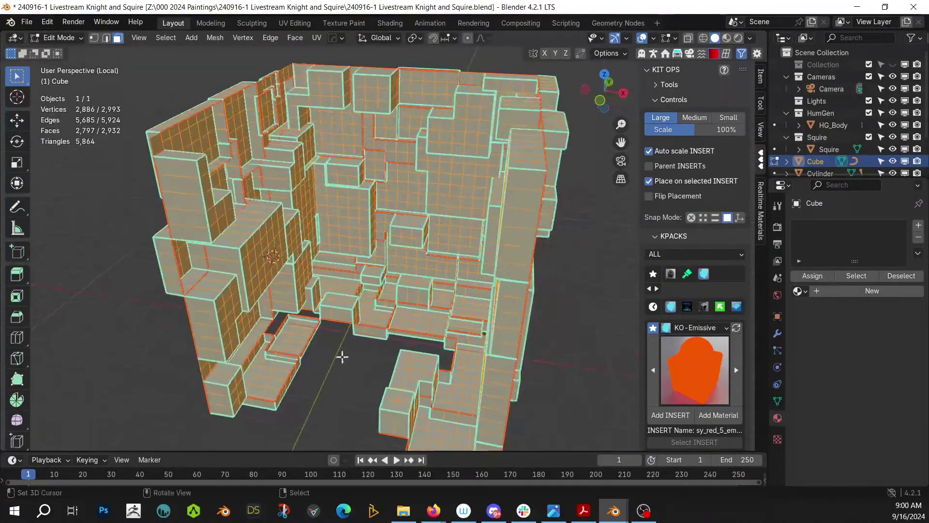
click(267, 248)
middle_drag(268, 248, 431, 183)
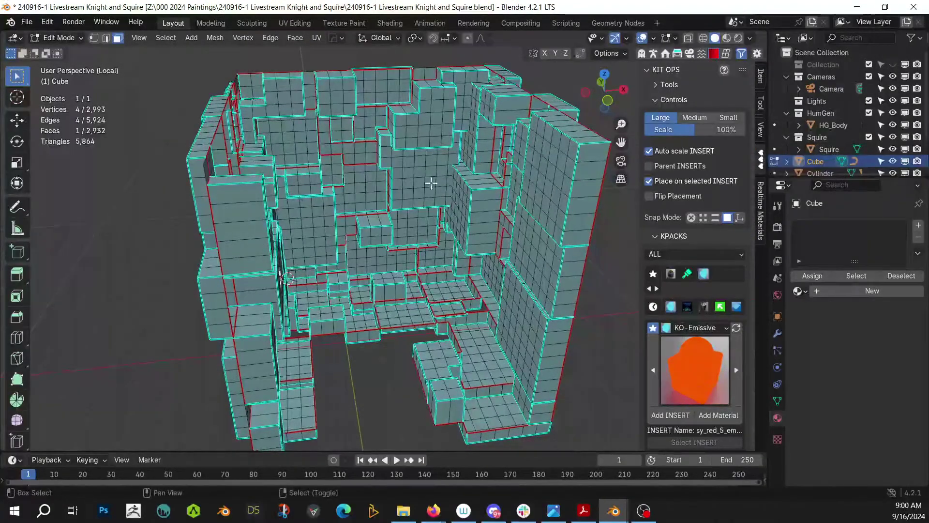
shift+click(559, 187)
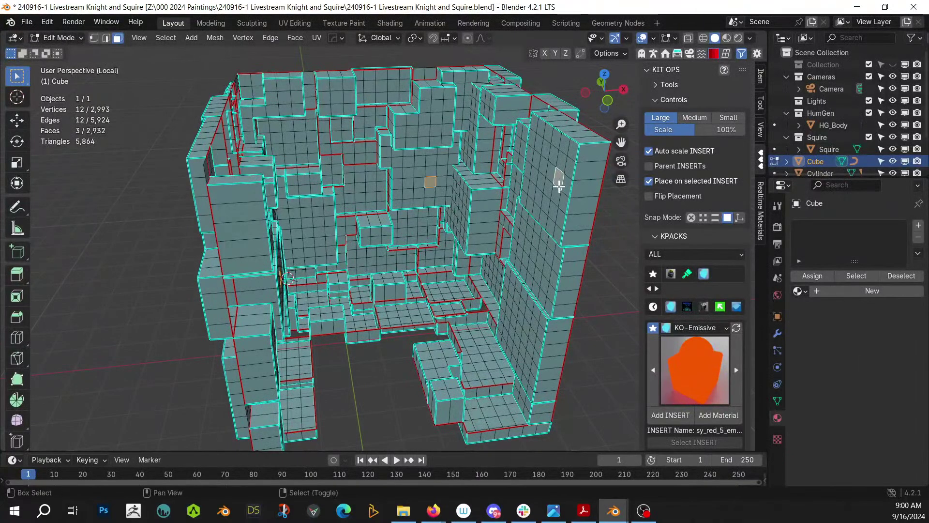
key(shift+g)
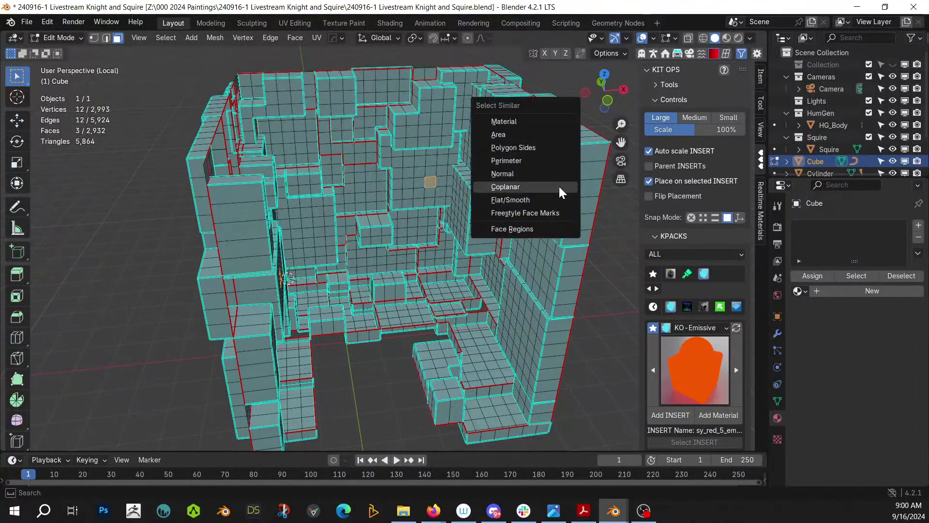
click(532, 173)
key(h)
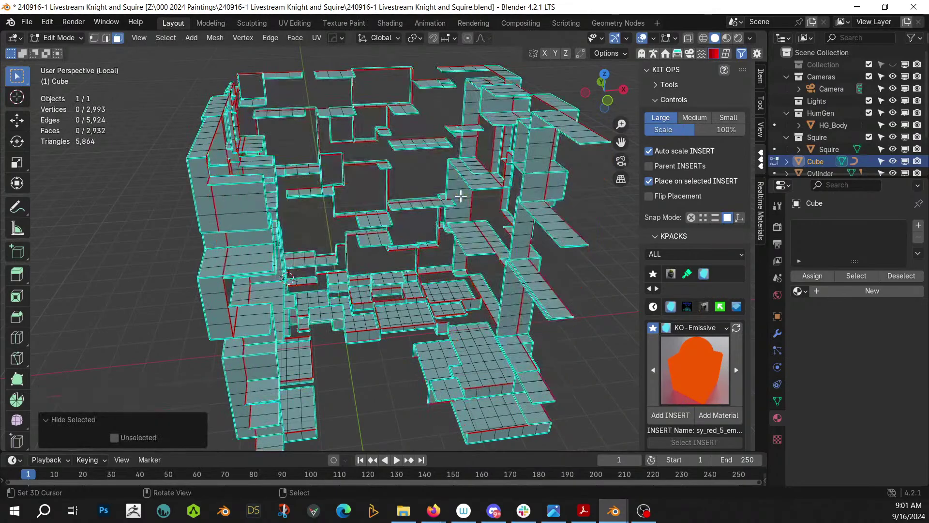
middle_drag(370, 218, 315, 233)
key(alt+h)
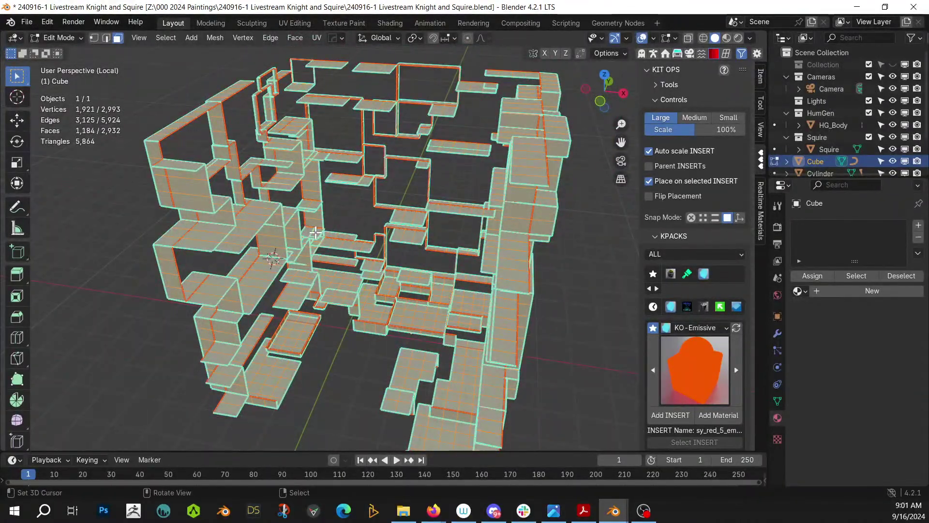
Exit local view, generate Random Cells on the room's selected faces with 6 subdivision cuts and a smaller pool size, and select the cells
key(Tab)
key(KP_Divide)
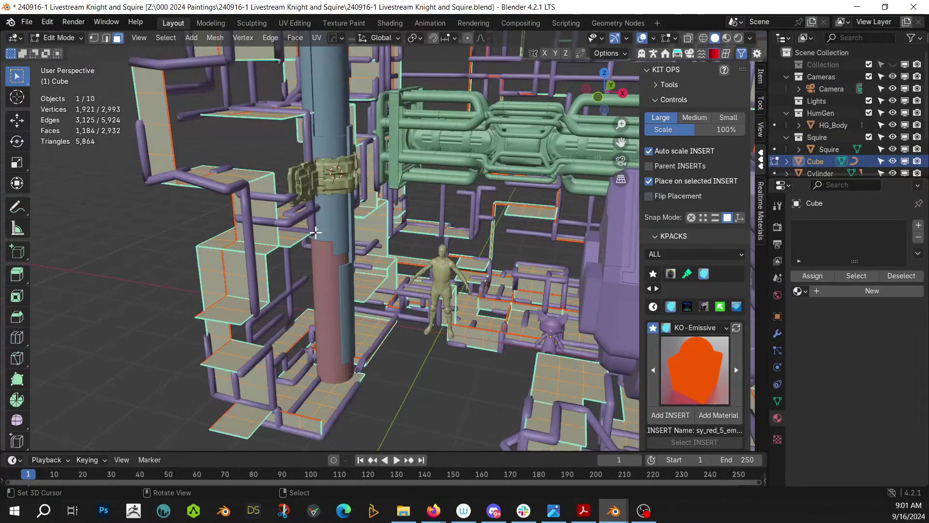
key(shift+q)
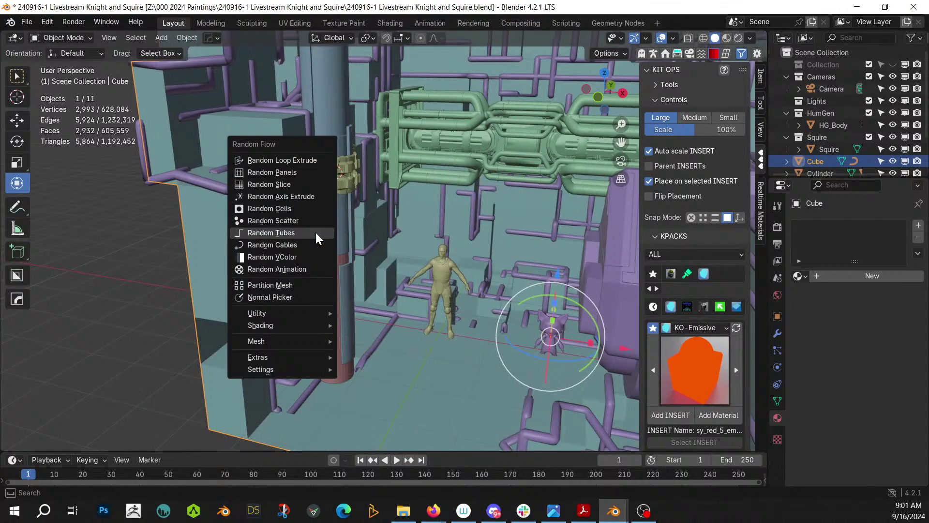
click(307, 208)
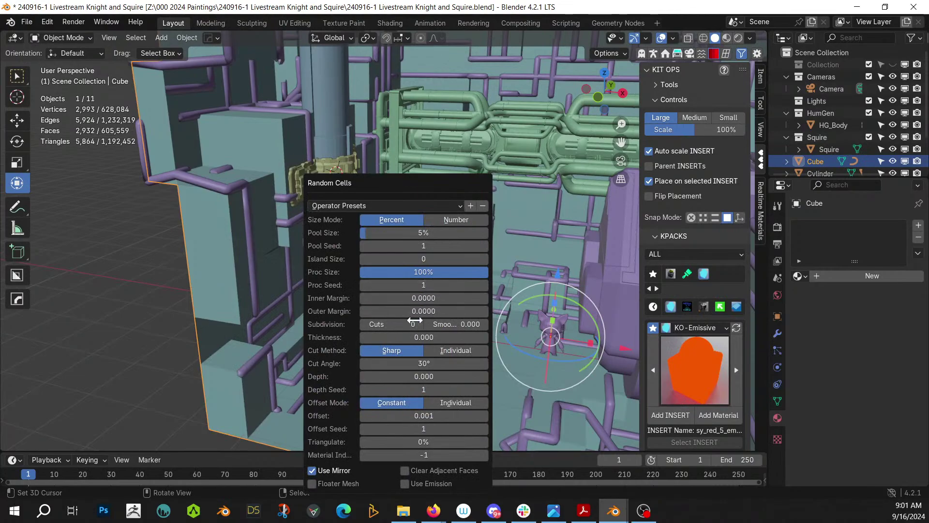
click(401, 324)
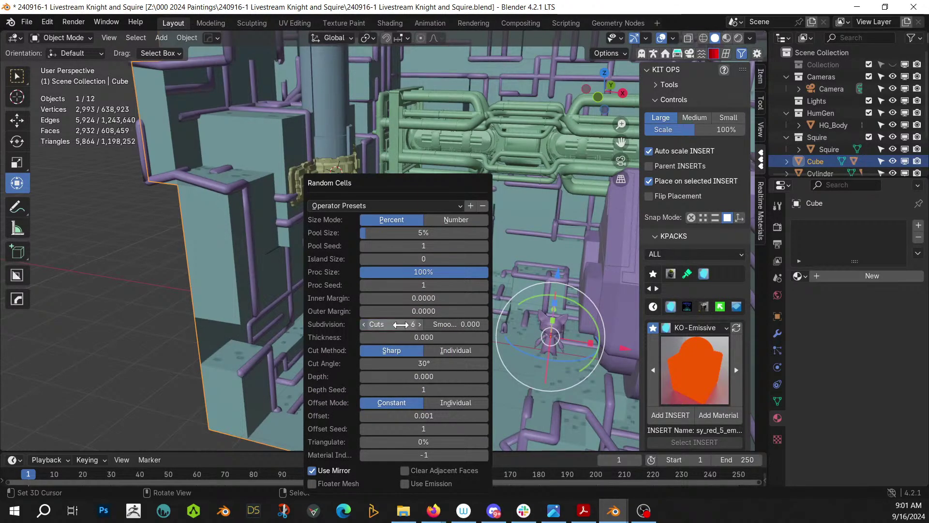
click(426, 234)
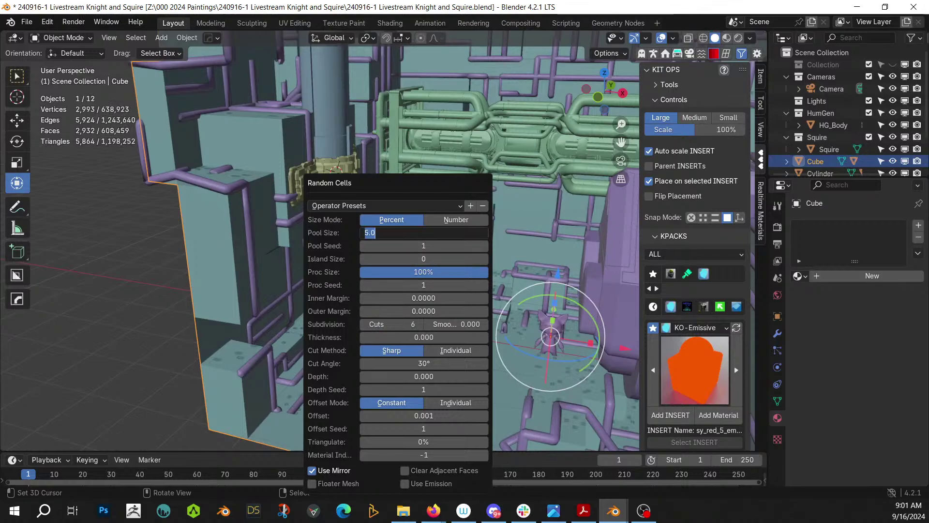
key(Return)
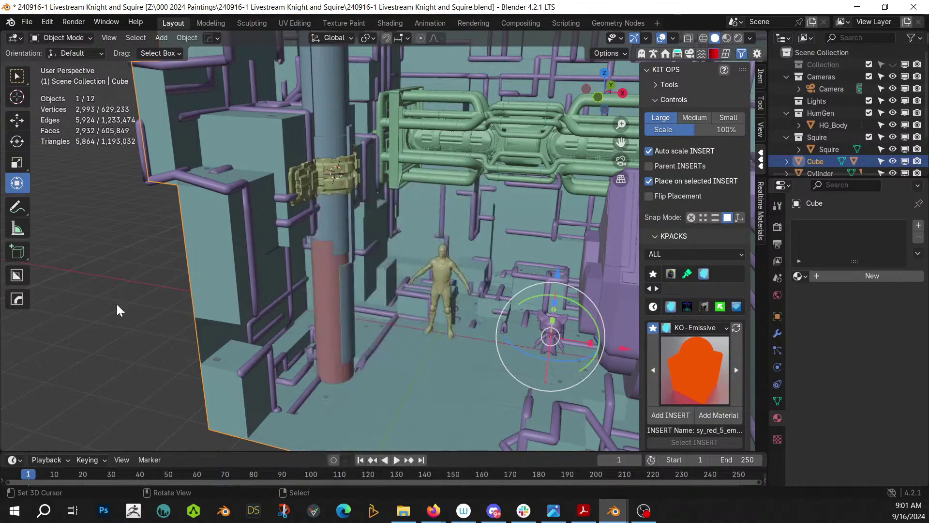
click(216, 360)
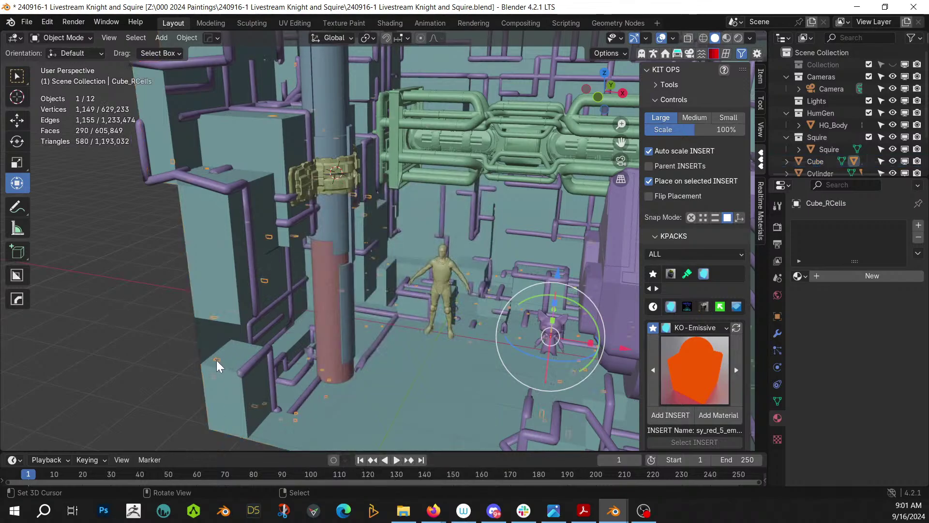
Apply the yellow emissive material sy_yellow_5_emmisive from the KO-Emissive KPACK to the random surface cells
click(697, 329)
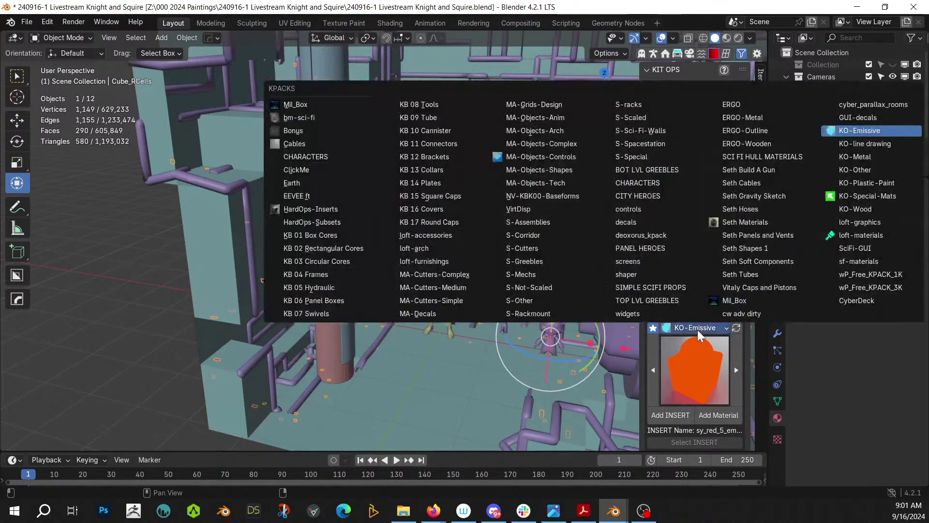
click(697, 356)
click(701, 436)
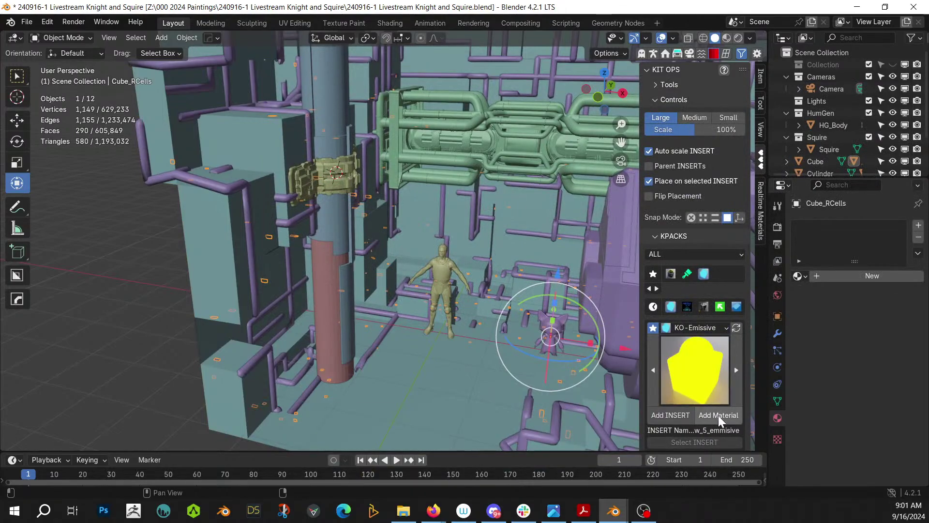
click(718, 416)
Assign the existing rflow_panel_hard_obj material to the room mesh
click(212, 228)
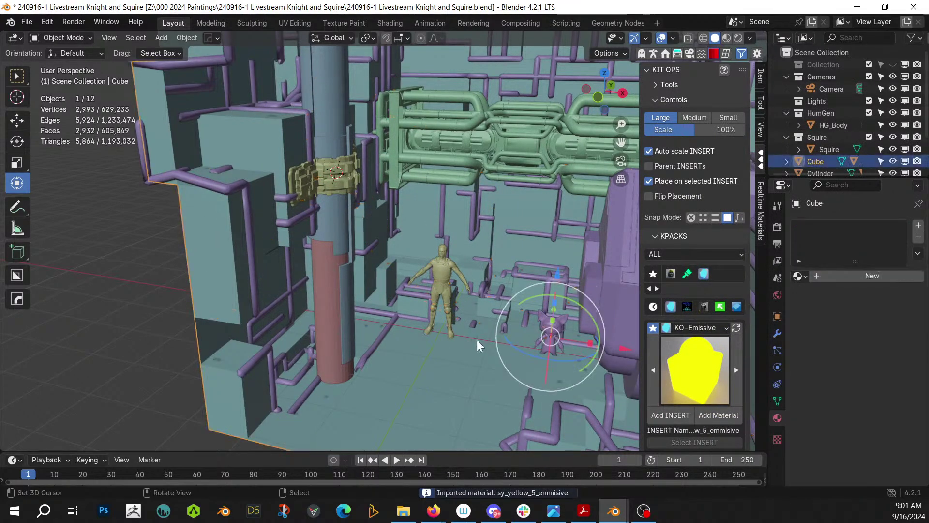
middle_drag(477, 339, 499, 354)
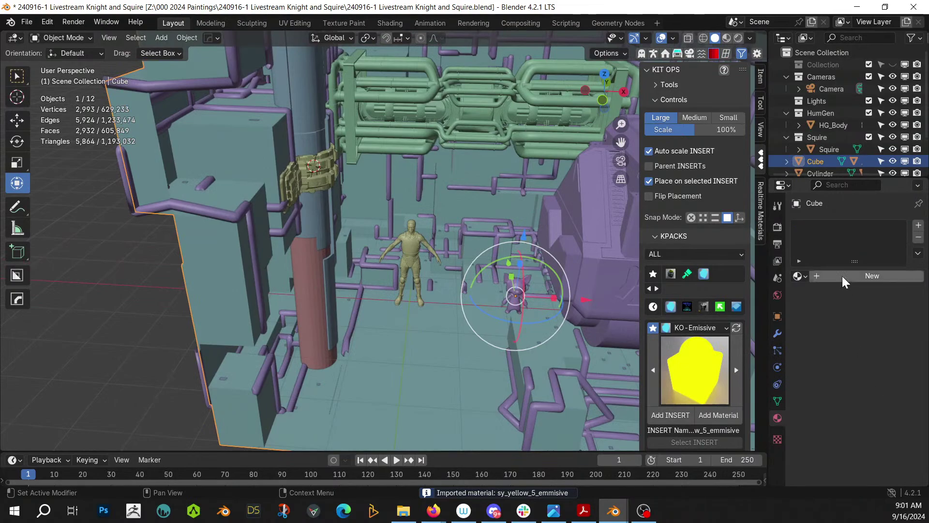
click(799, 276)
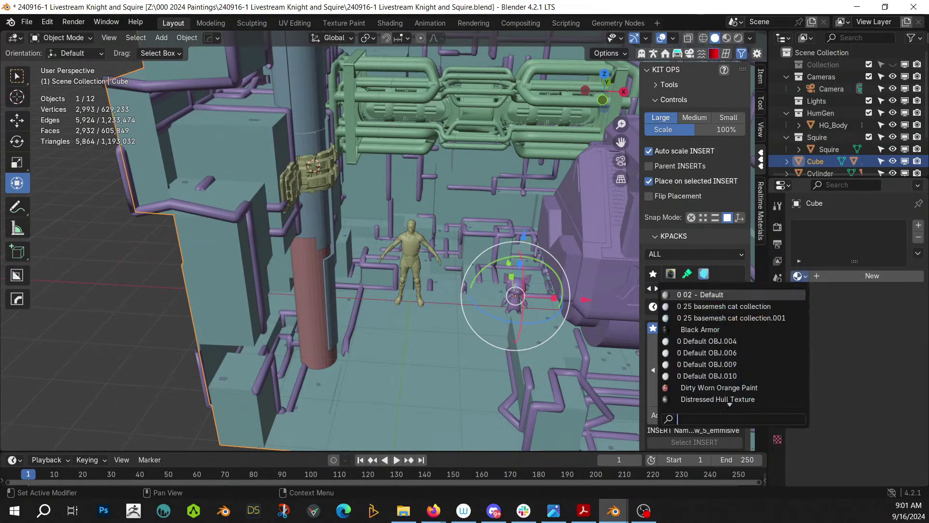
text(rflow)
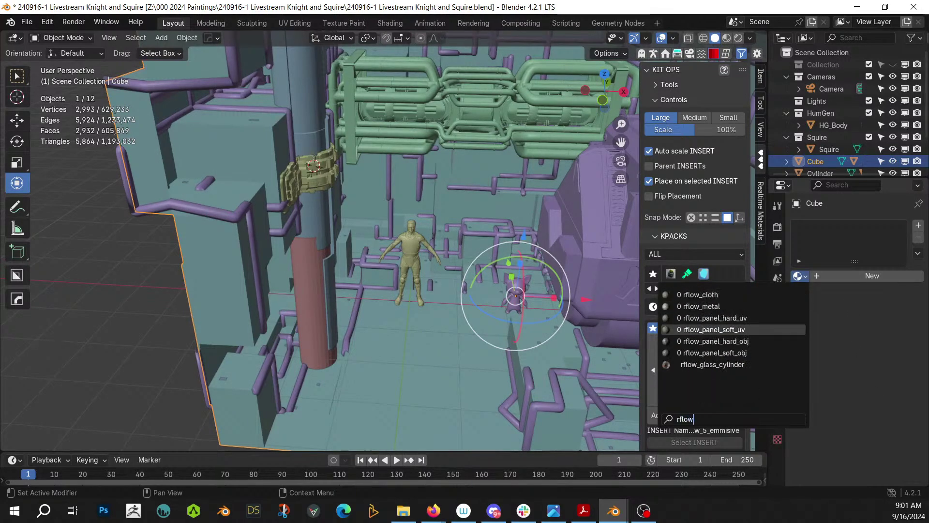
click(750, 341)
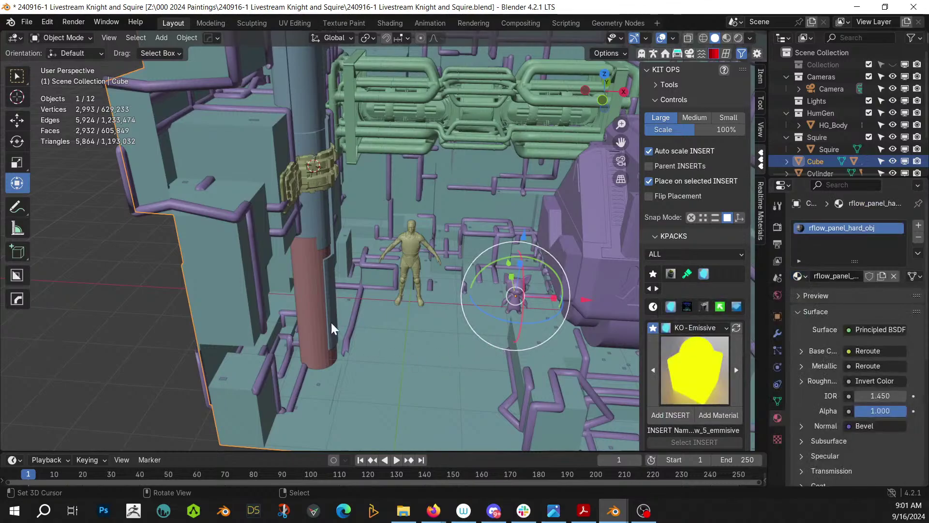
Assign the existing rflow_glass_cylinder material to the inner cylinder of the column
click(315, 287)
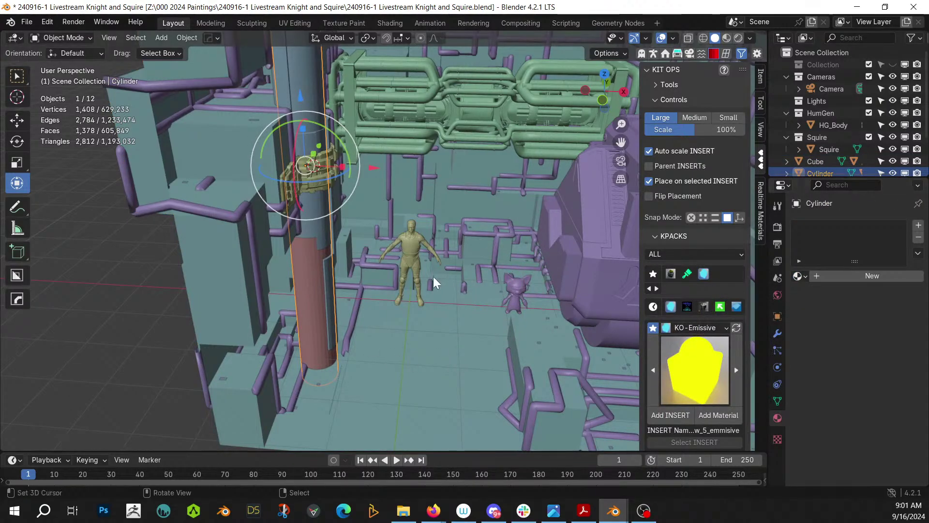
shift+middle_drag(434, 276, 416, 398)
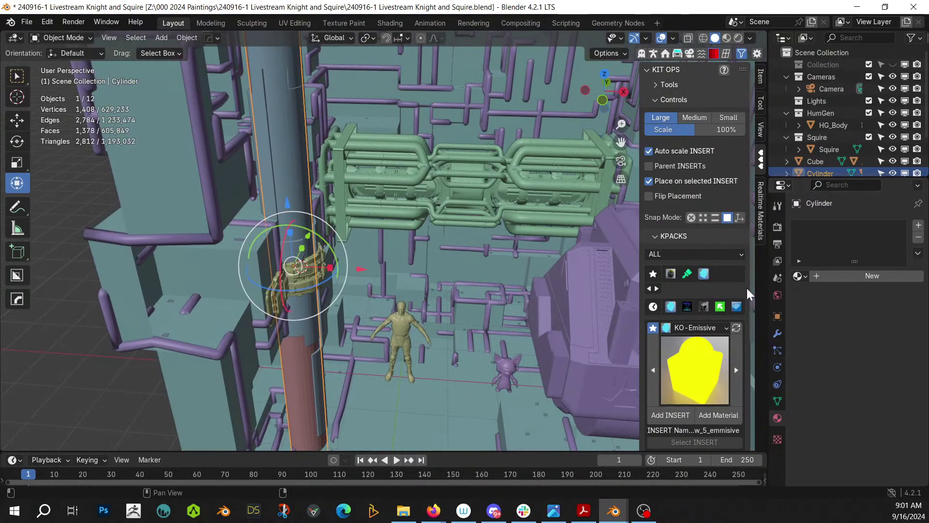
click(799, 276)
text(r)
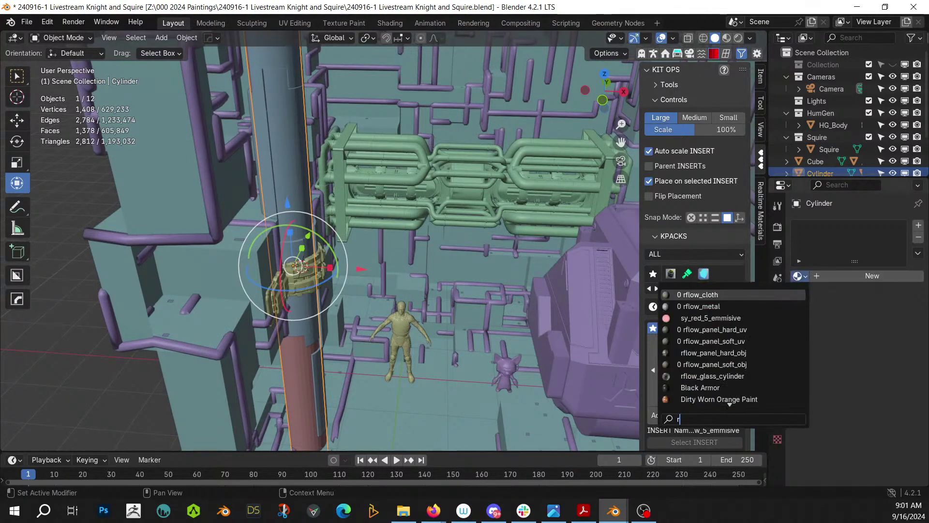
click(712, 375)
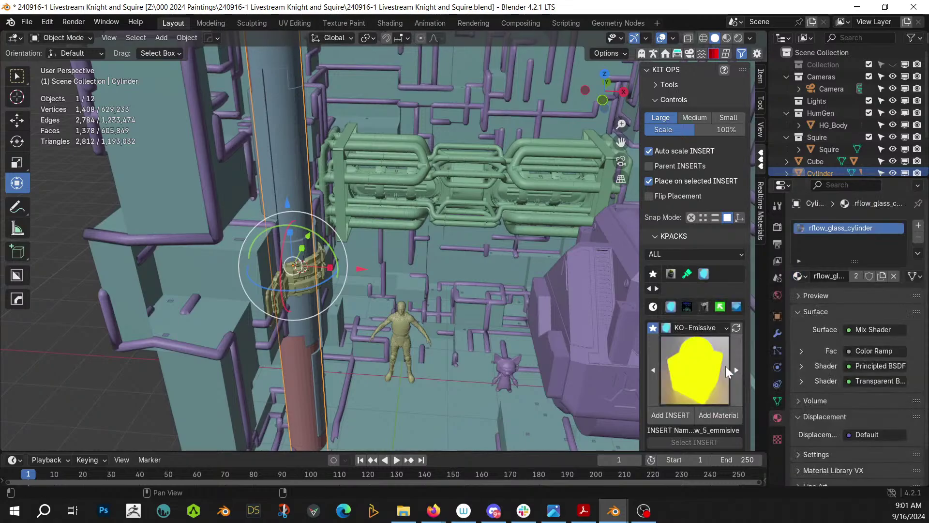
Assign the rflow_metal material to the column's outer panels and switch the viewport to rendered shading
click(298, 156)
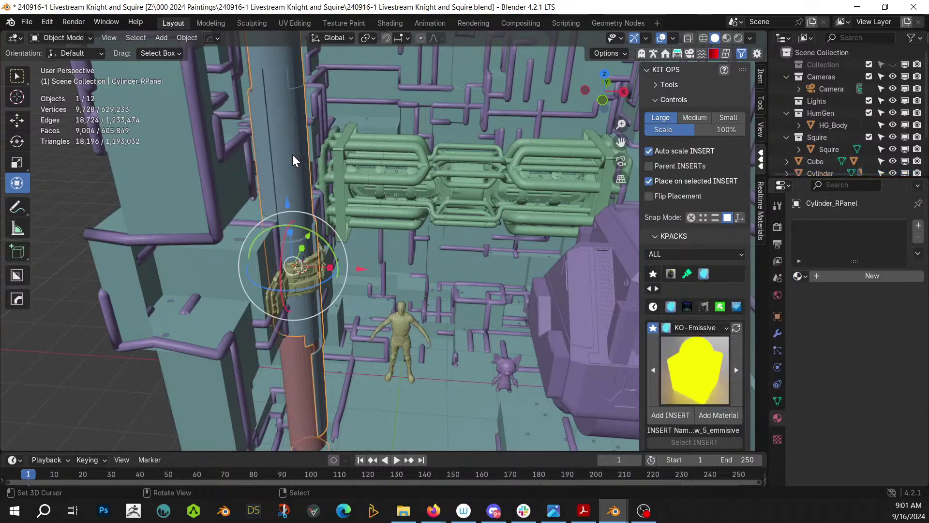
click(803, 275)
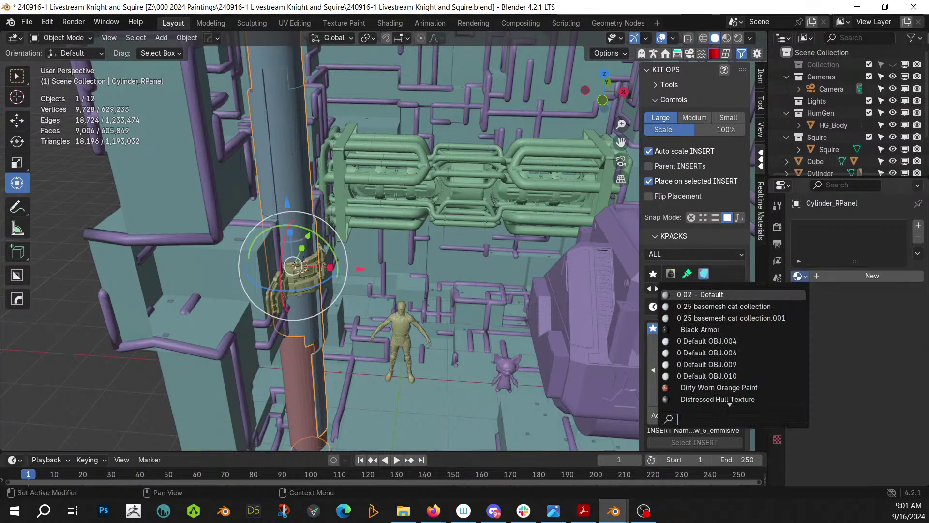
text(rflow)
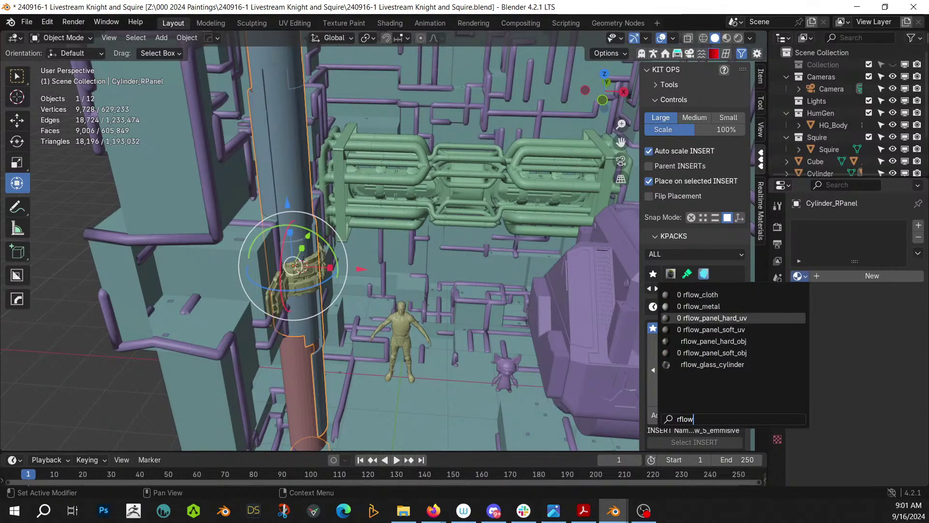
click(701, 306)
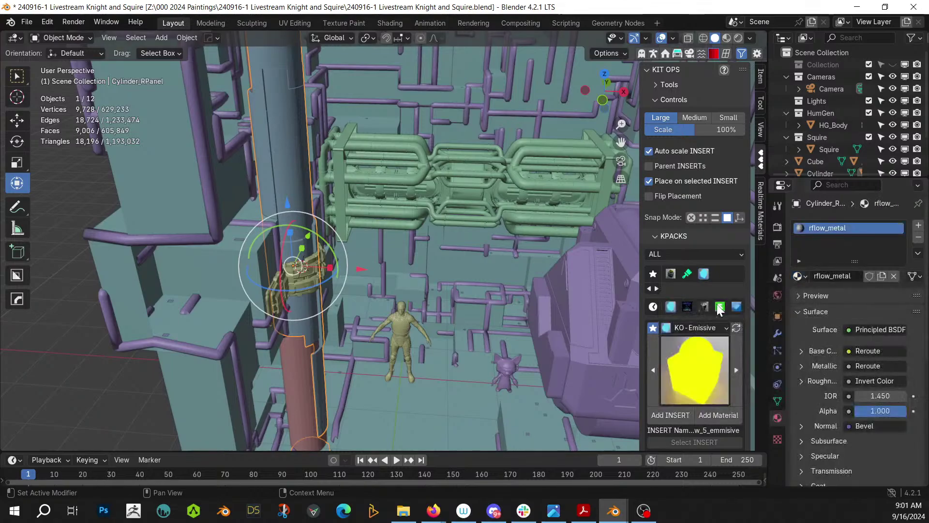
middle_drag(387, 296, 411, 292)
key(z)
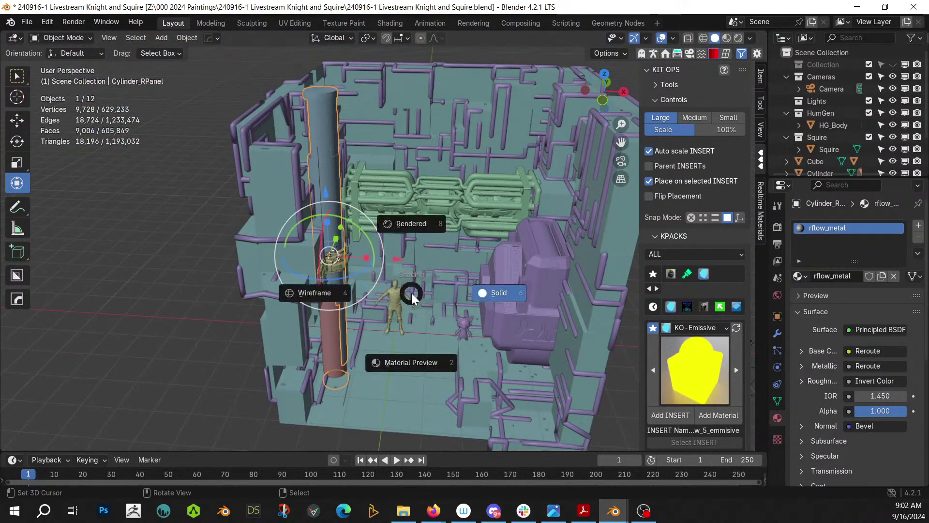
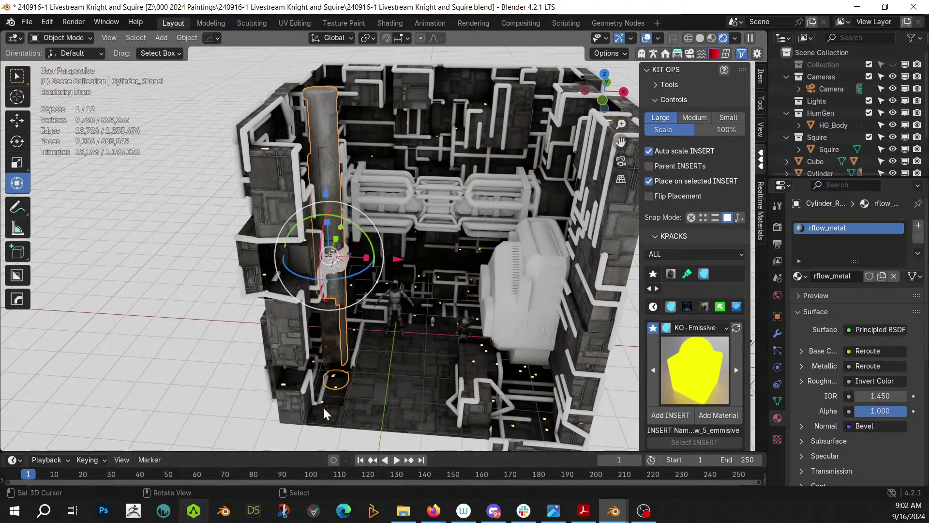
Replace the material of the horizontal pipe assembly on the back wall with rflow_metal
middle_drag(323, 405, 394, 349)
click(315, 284)
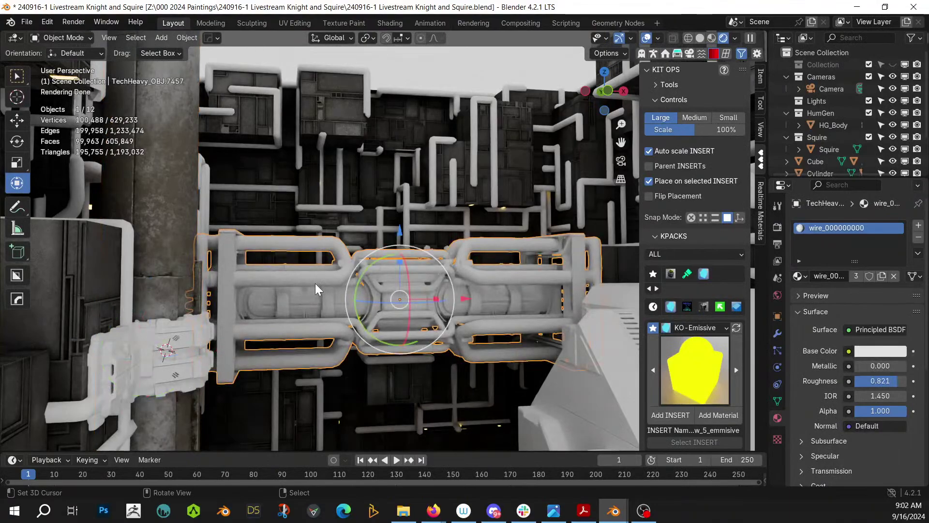
click(803, 275)
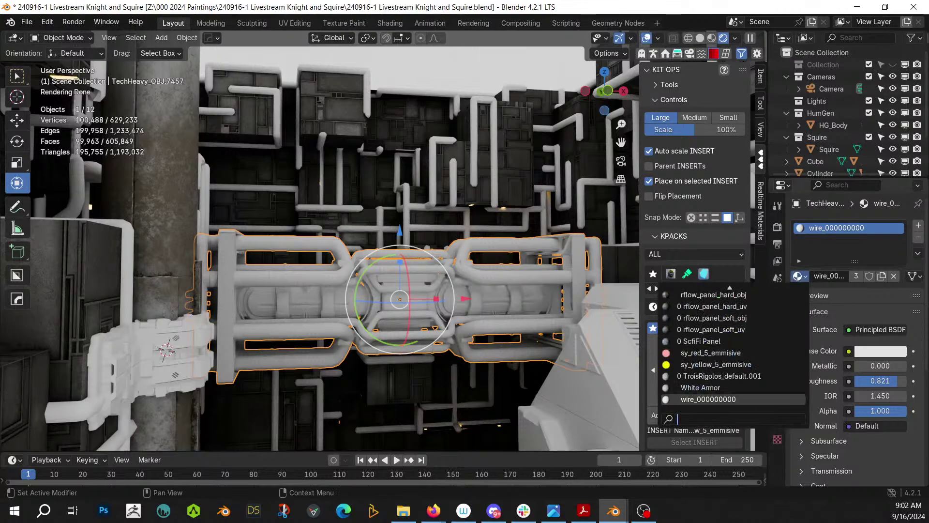
text(rflow)
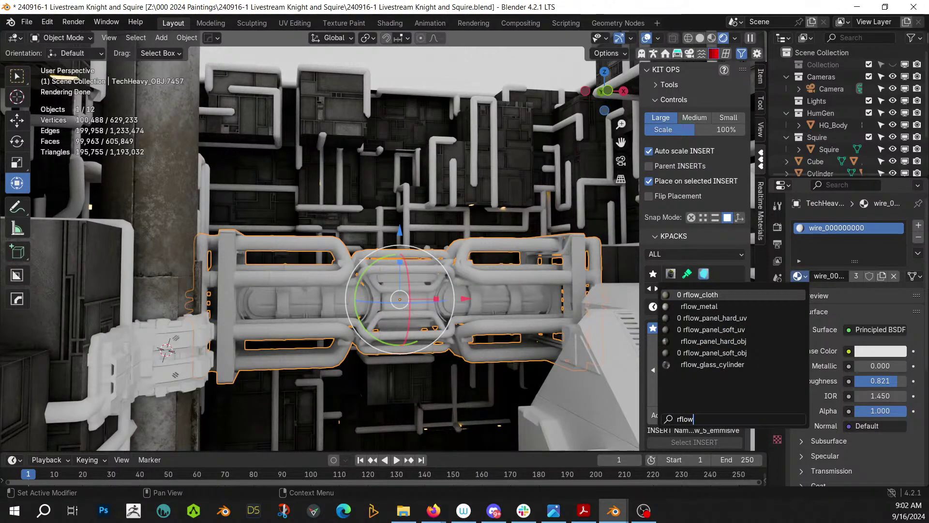
key(Down)
key(Return)
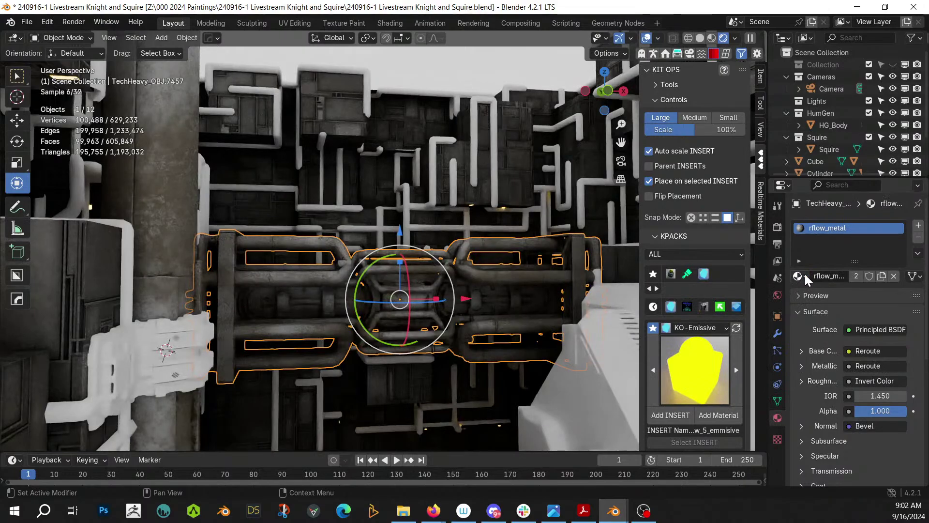
Link the pipe assembly's rflow_metal material to the large machine beside the squire
middle_drag(479, 247, 335, 292)
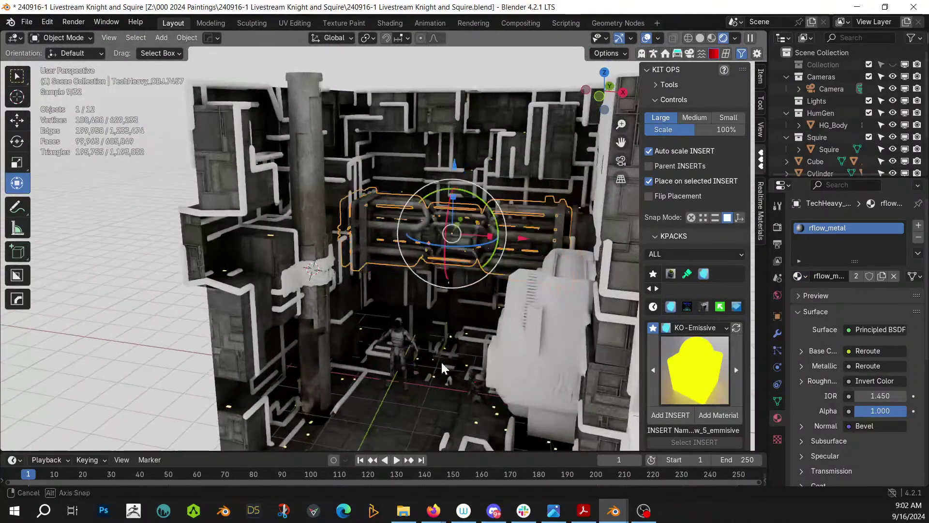
click(509, 322)
shift+click(429, 219)
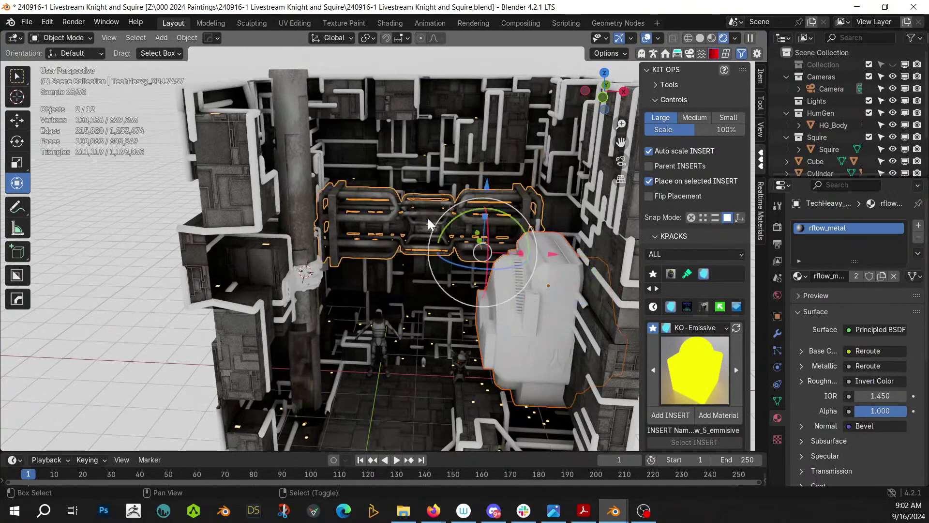
key(ctrl+l)
click(427, 218)
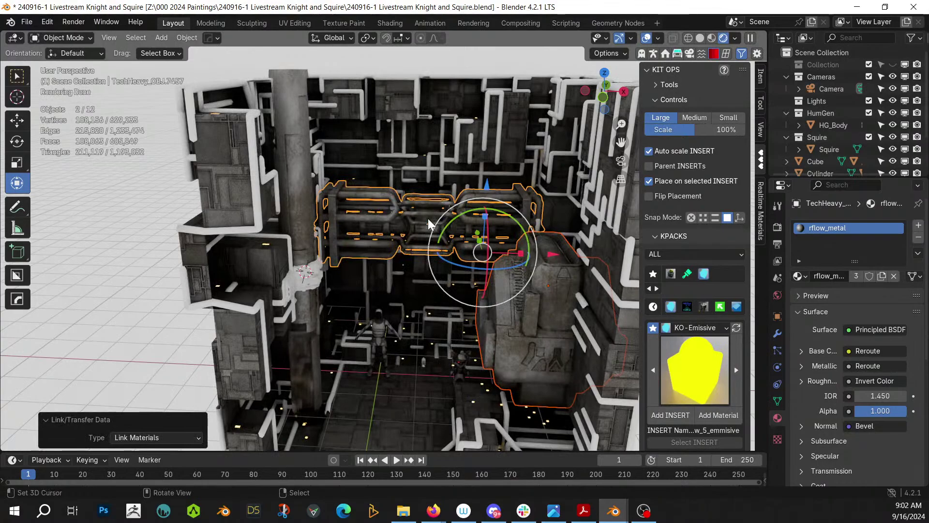
Link the large machine's rflow_metal material to the kitbash collar on the column
click(303, 280)
shift+click(522, 278)
key(ctrl+l)
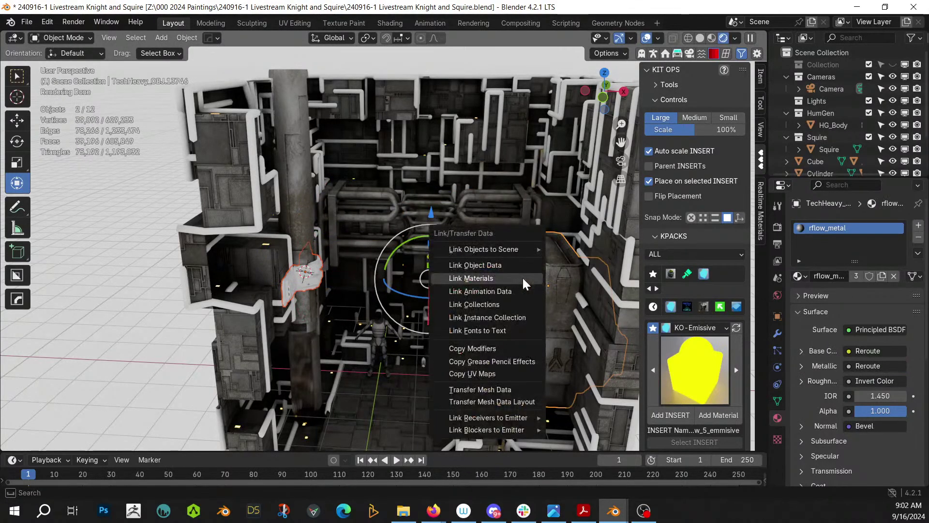
click(522, 277)
Assign the Dirty Worn Orange Paint material to the random wall tubes
middle_drag(427, 292, 422, 89)
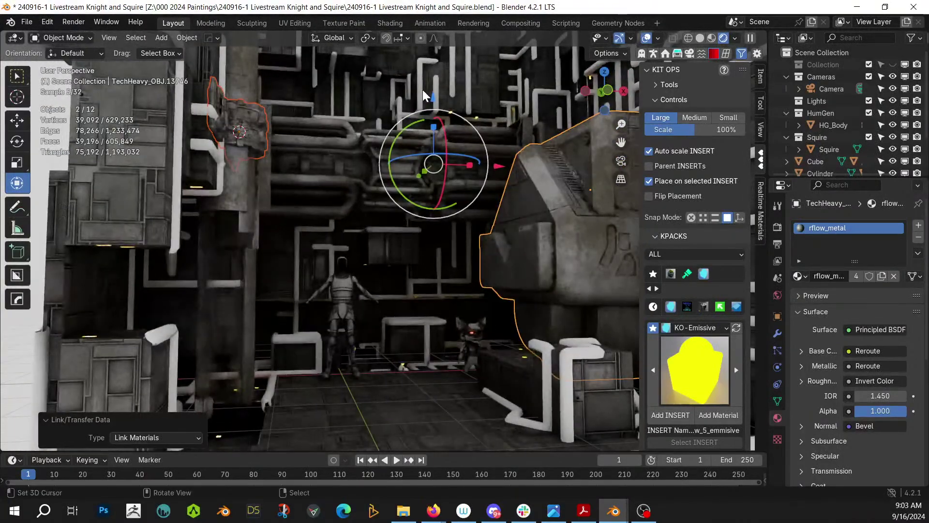
click(178, 176)
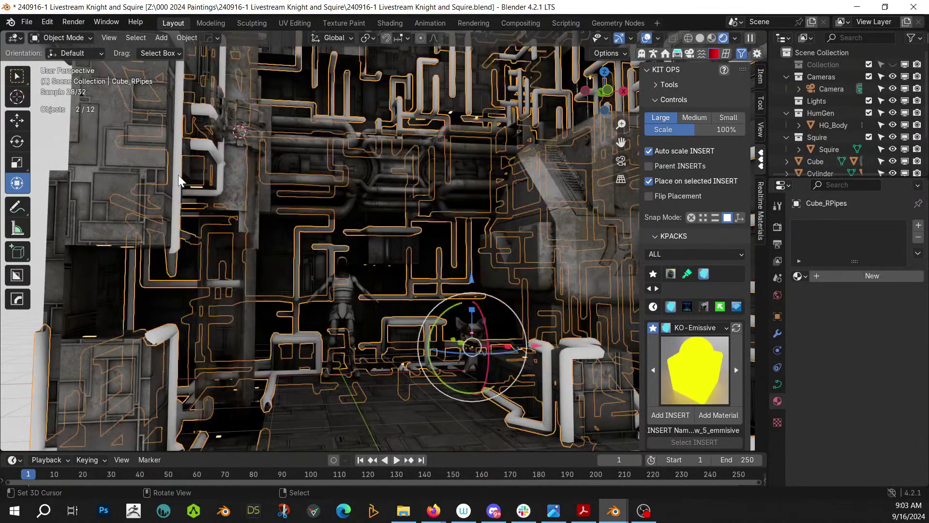
click(799, 275)
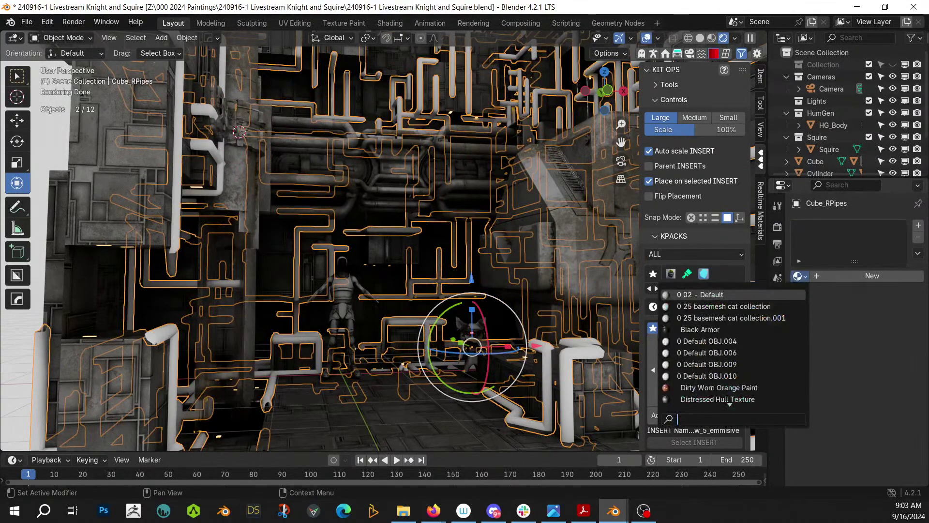
text(orange)
key(Return)
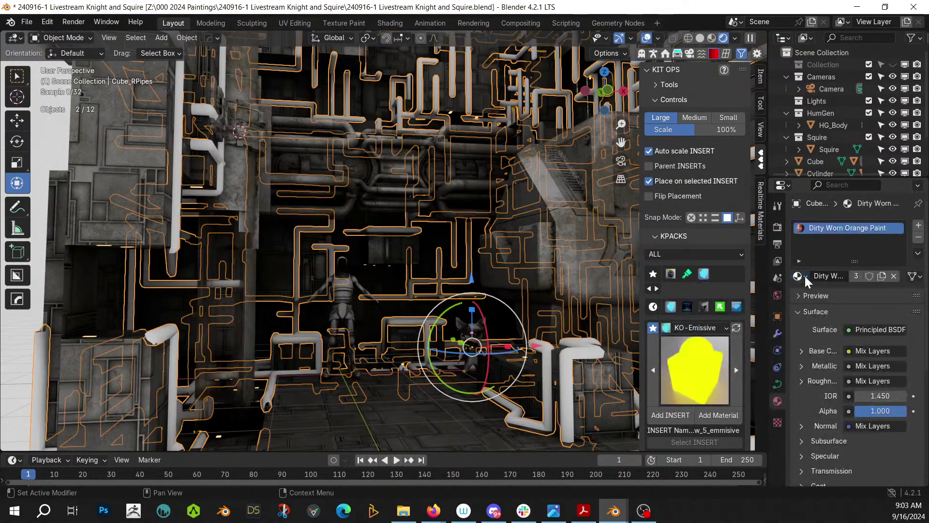
Select the room mesh and save the file with the new materials
click(419, 434)
middle_drag(433, 352, 403, 372)
key(ctrl+s)
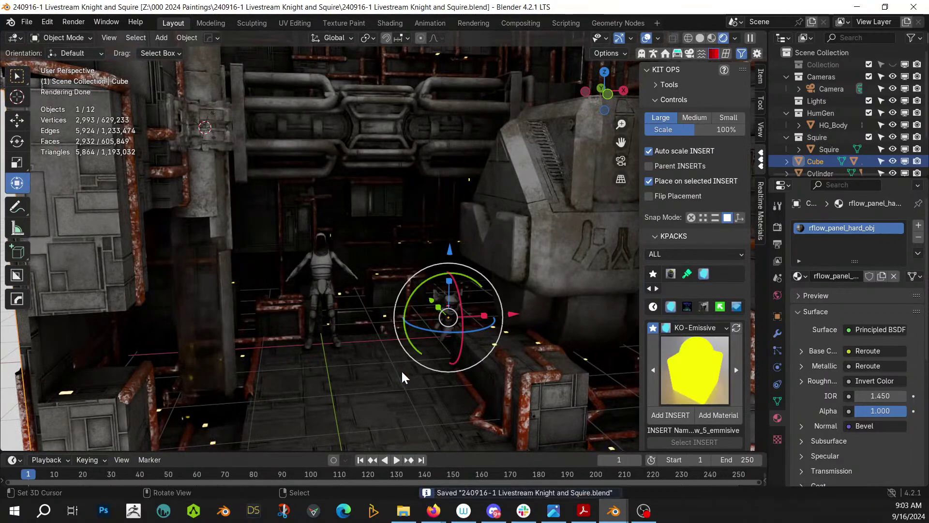
Switch the viewport to solid shading and add a 2 m plane at the 3D cursor
scroll(403, 369, down, 10)
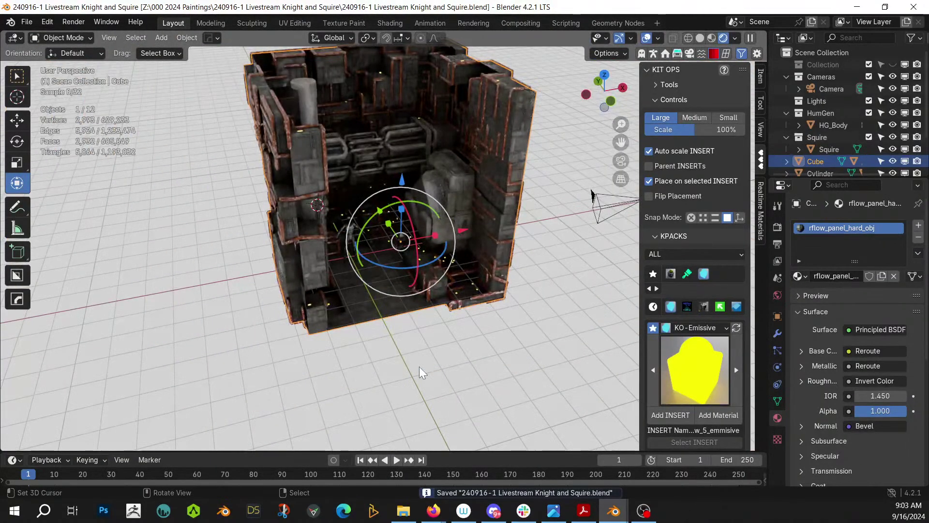
middle_drag(419, 366, 410, 421)
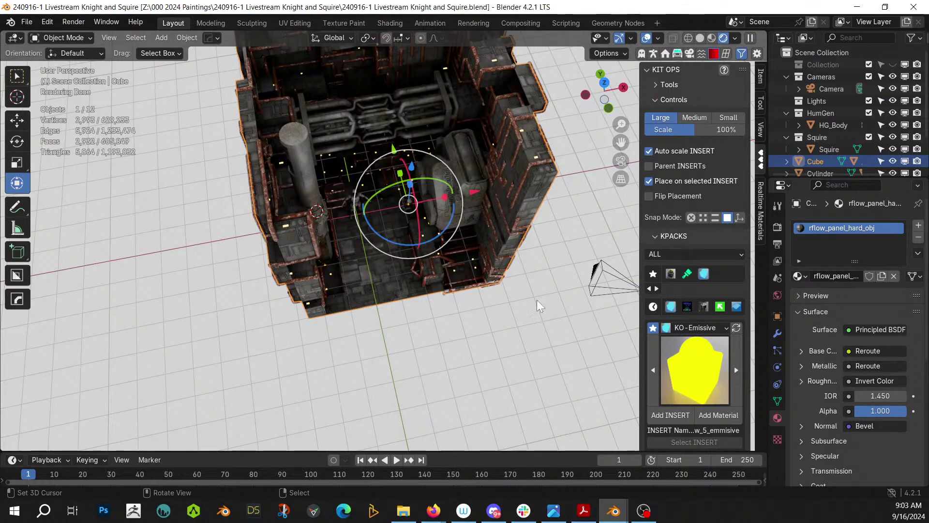
shift+middle_drag(440, 289, 437, 327)
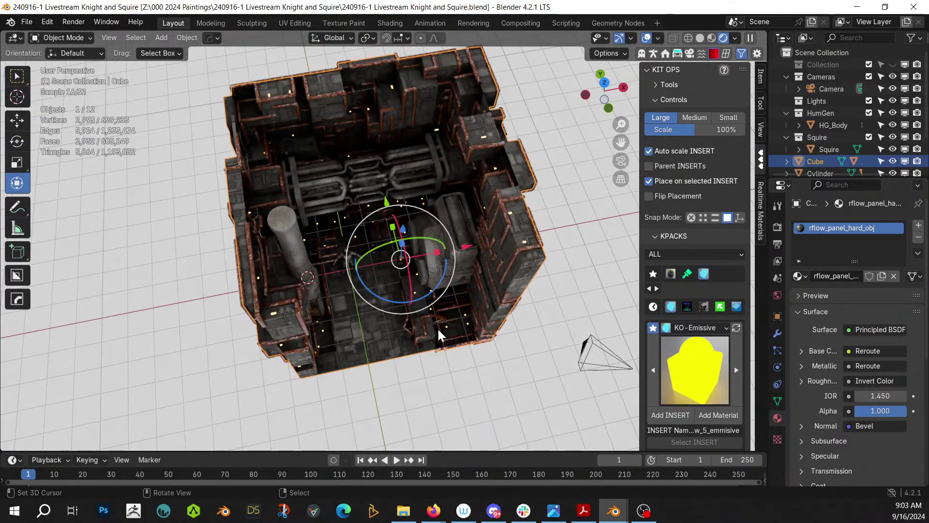
key(z)
key(6)
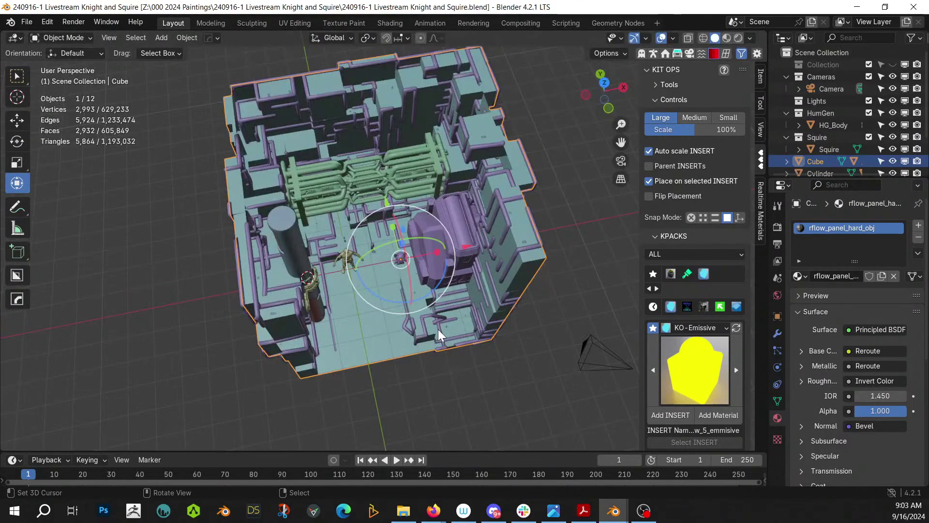
middle_drag(437, 329, 457, 344)
key(shift+a)
mouse_move(457, 343)
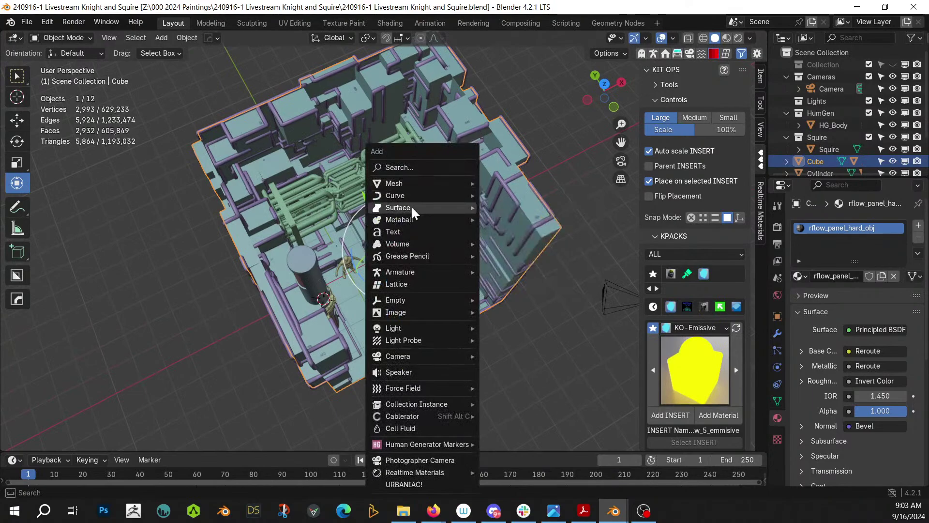
mouse_move(405, 180)
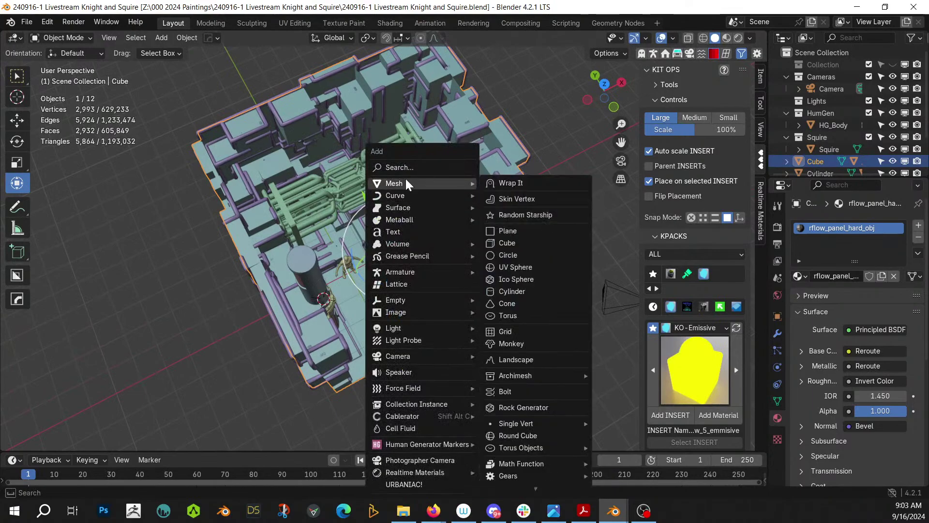
click(516, 230)
In top view, centre the plane over the room and enlarge it beyond the walls, scaling it by about 3.718 and then 1.855
key(KP_7)
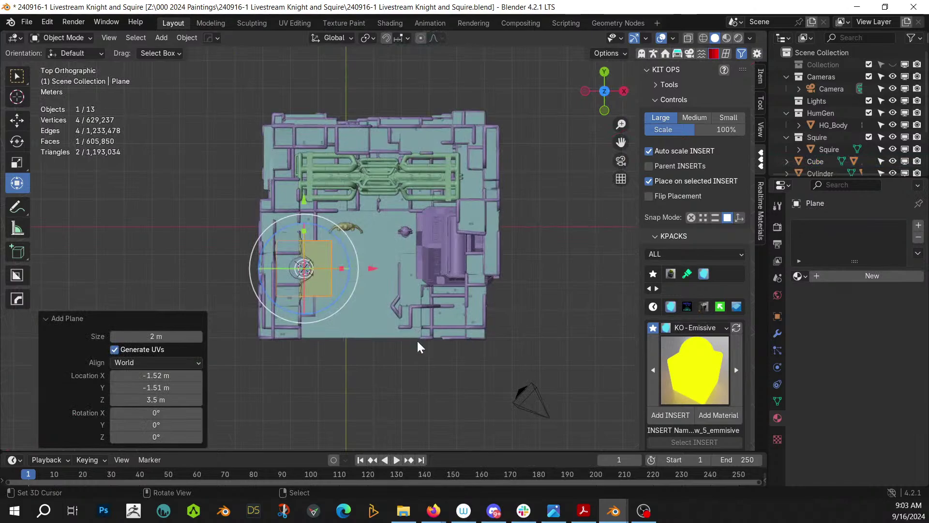
key(s)
click(34, 359)
key(g)
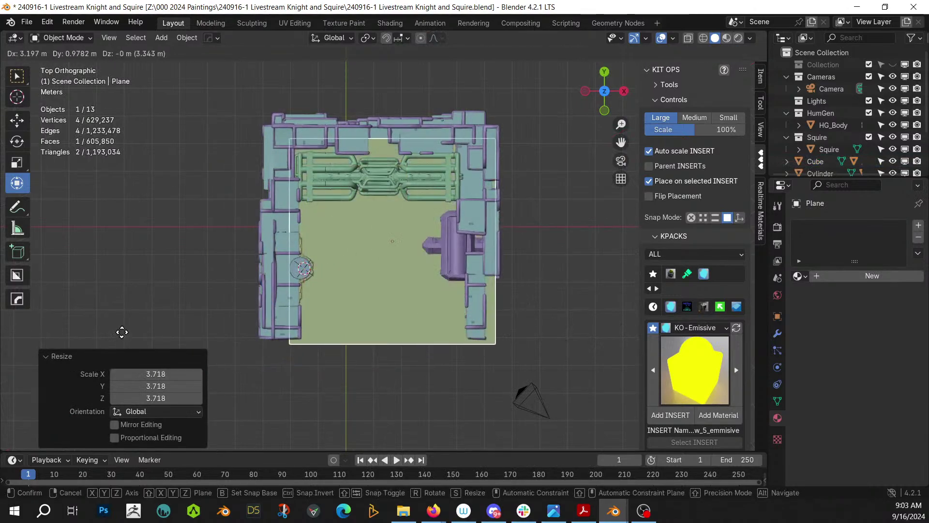
click(108, 332)
key(s)
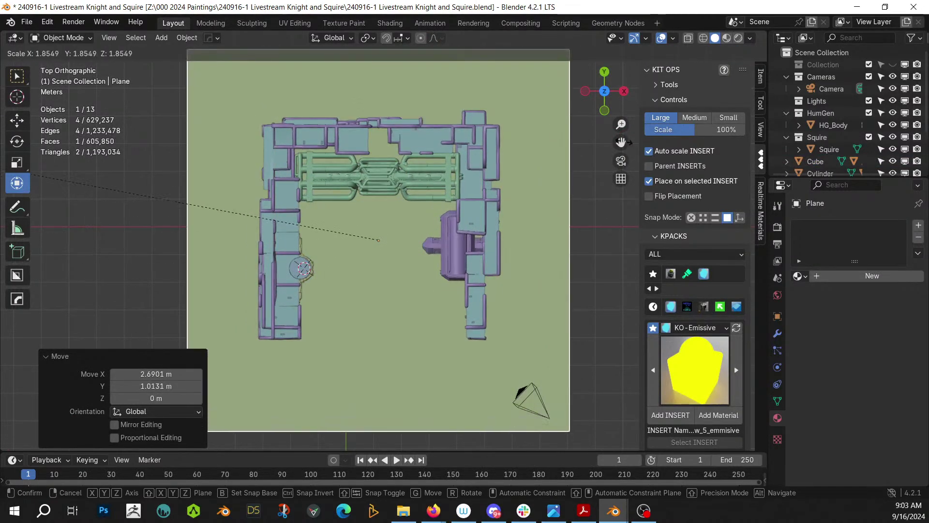
click(625, 142)
Raise the plane about 4.28 m along Z above the room and apply its rotation and scale
middle_drag(231, 339, 242, 285)
key(g)
key(z)
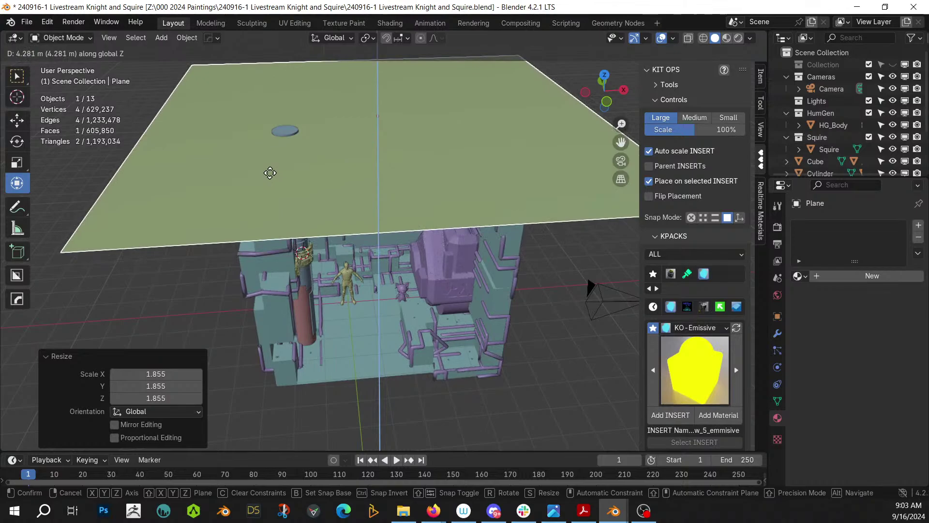
click(270, 173)
middle_drag(248, 174, 301, 200)
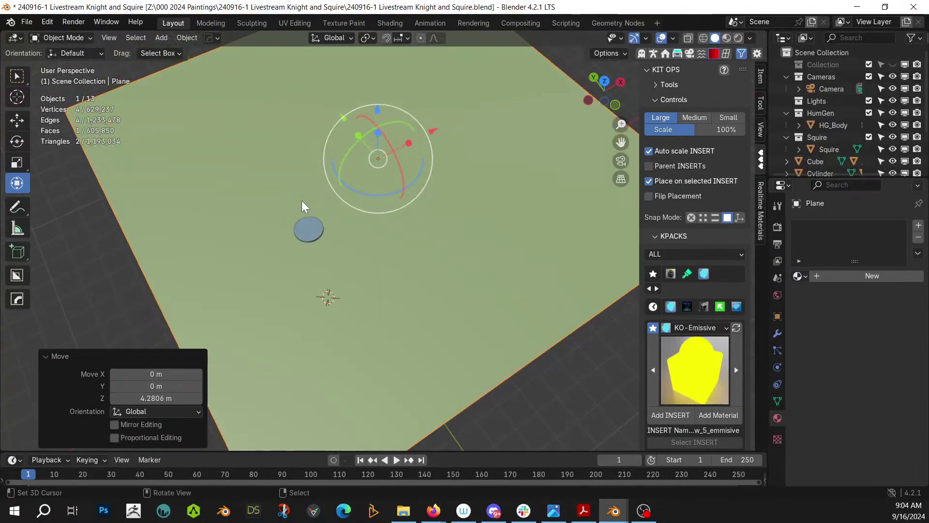
scroll(301, 200, down, 2)
key(ctrl+a)
click(301, 199)
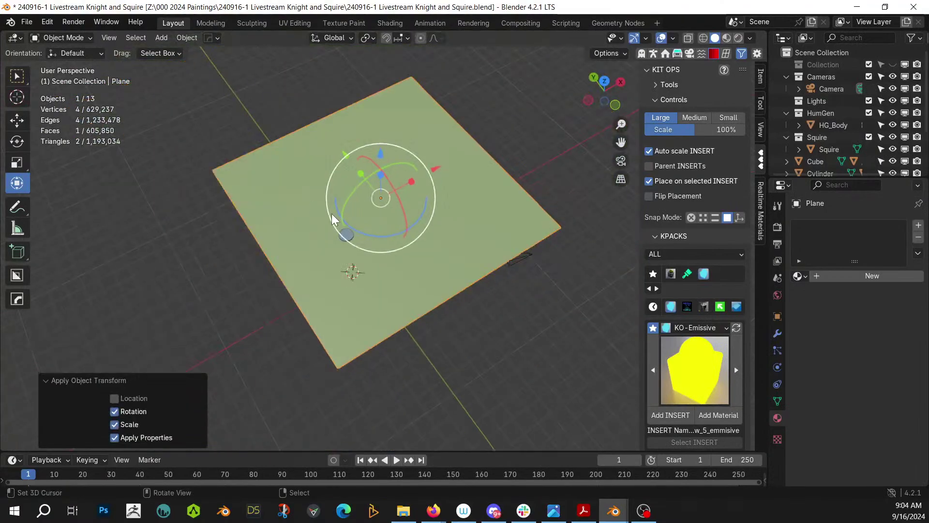
Cut the plane into irregular panels with Random Slice, using a cut amount of 10 and Limited Dissolve
key(Tab)
scroll(336, 217, up, 3)
key(shift+alt+f)
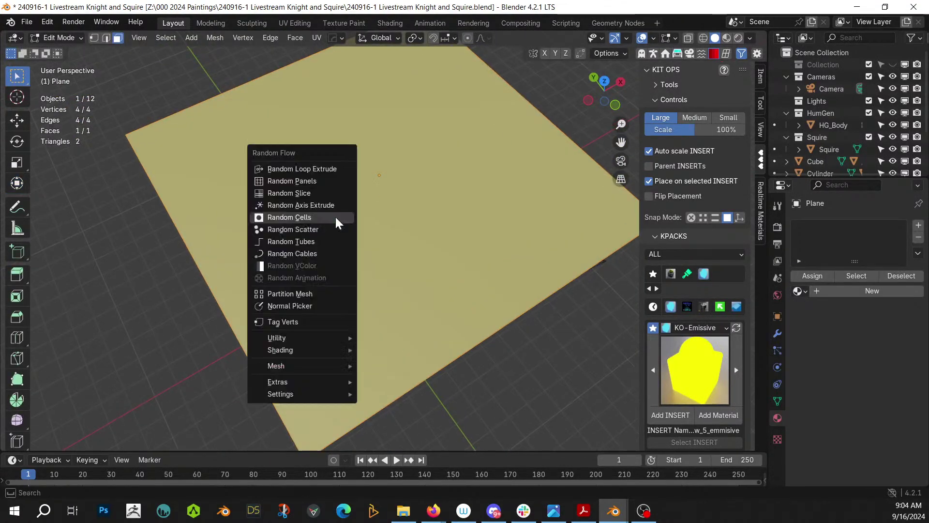
click(312, 192)
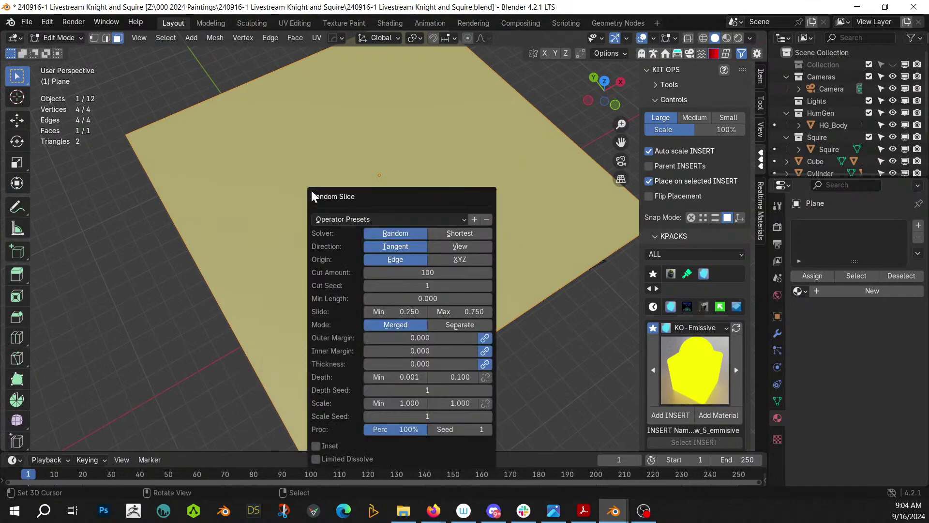
click(428, 272)
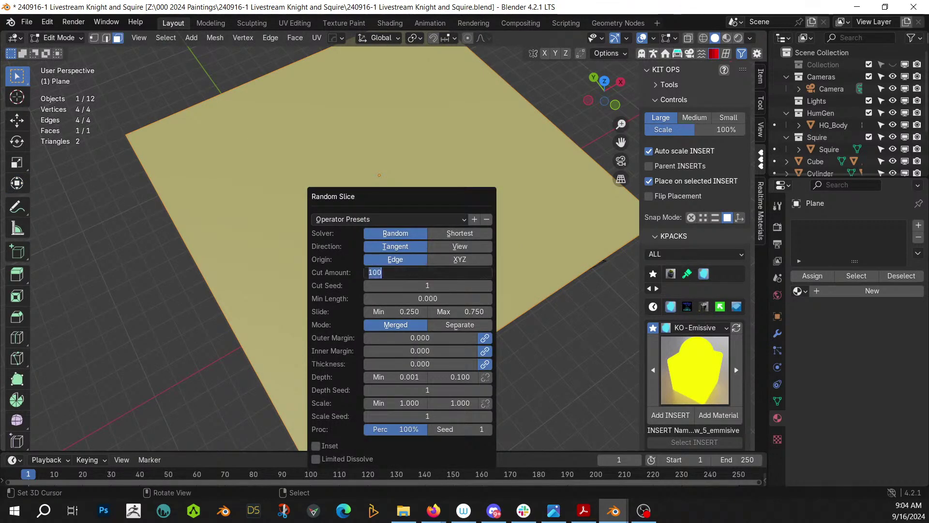
text(20)
key(Return)
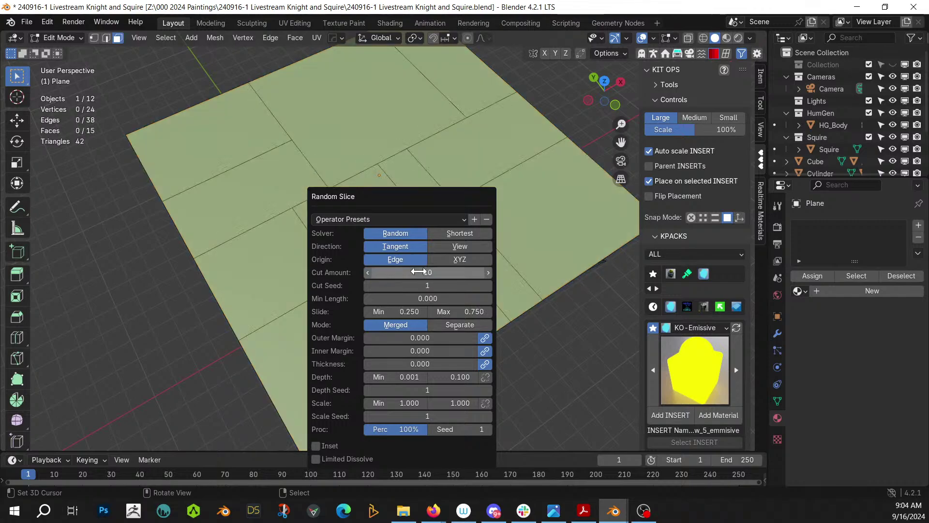
click(318, 458)
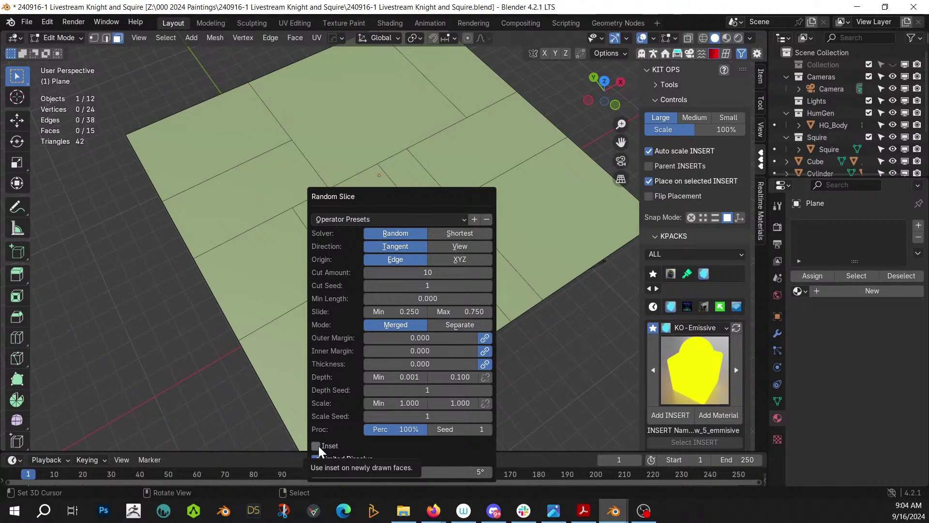
click(317, 446)
click(316, 446)
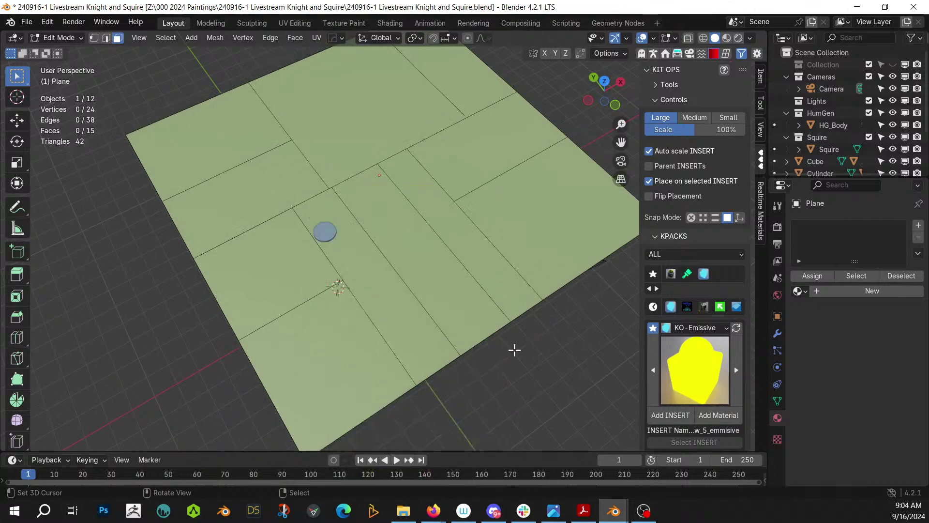
Inset all the sliced faces individually by about 0.04 m
middle_drag(514, 351, 394, 276)
key(a)
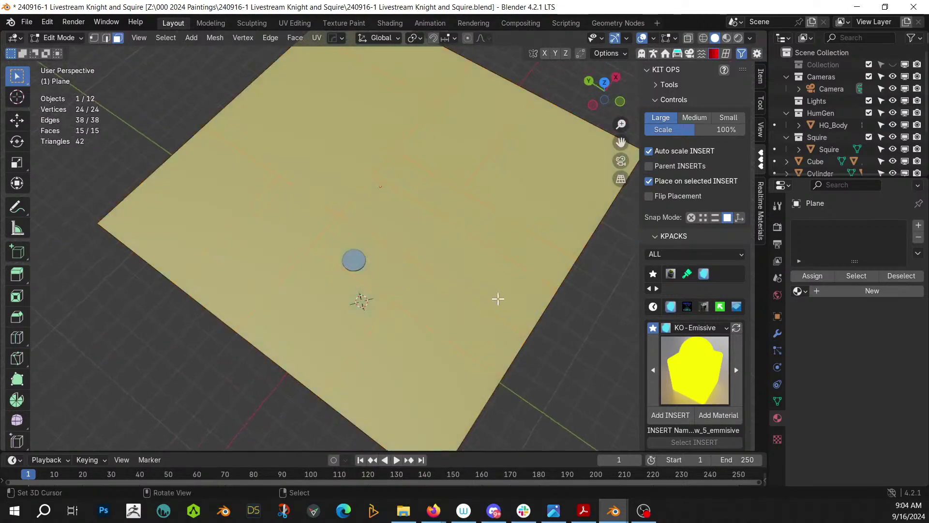
key(i)
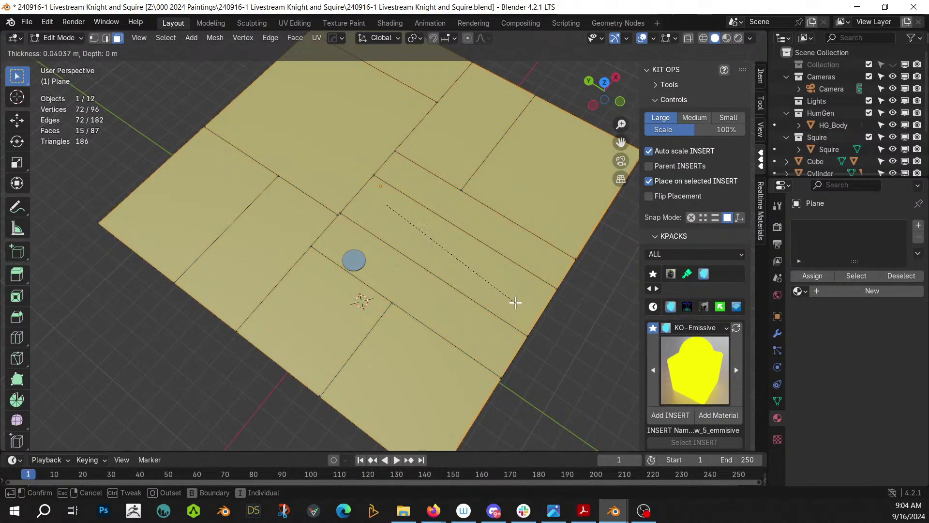
click(515, 303)
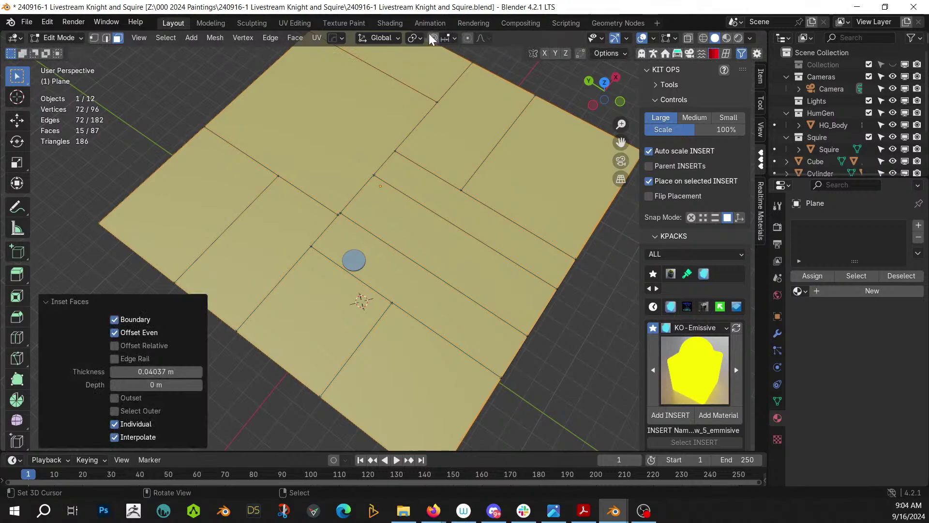
Shrink the inset faces by about 0.699 around their individual origins and delete them to leave an open frame
click(419, 38)
click(438, 97)
key(s)
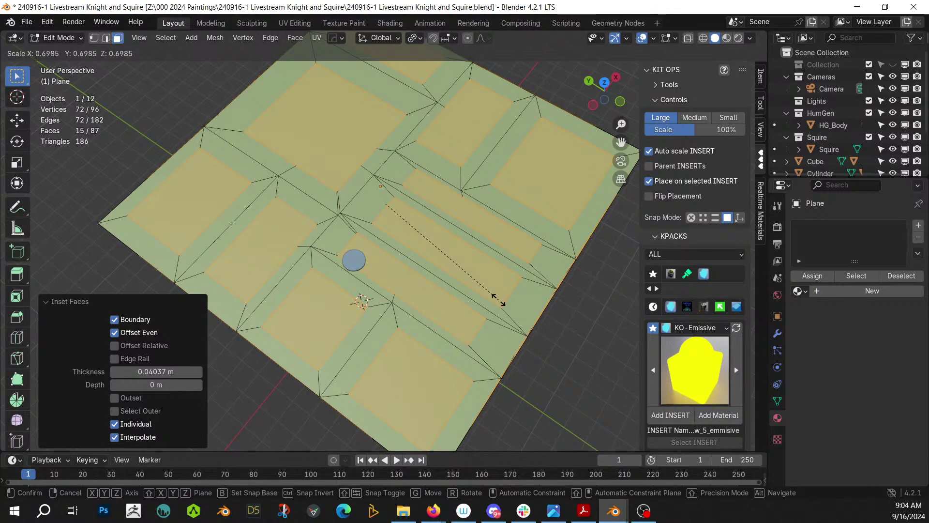
click(499, 300)
middle_drag(498, 306, 379, 258)
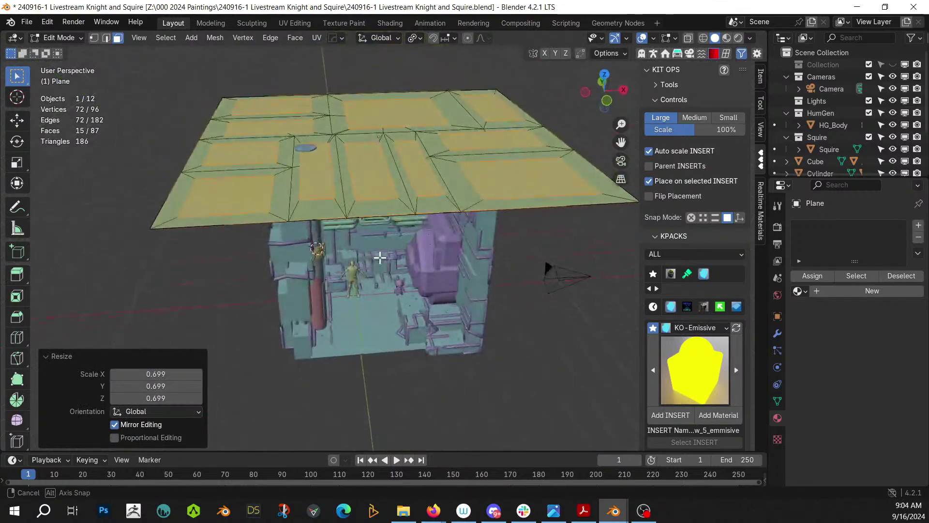
key(x)
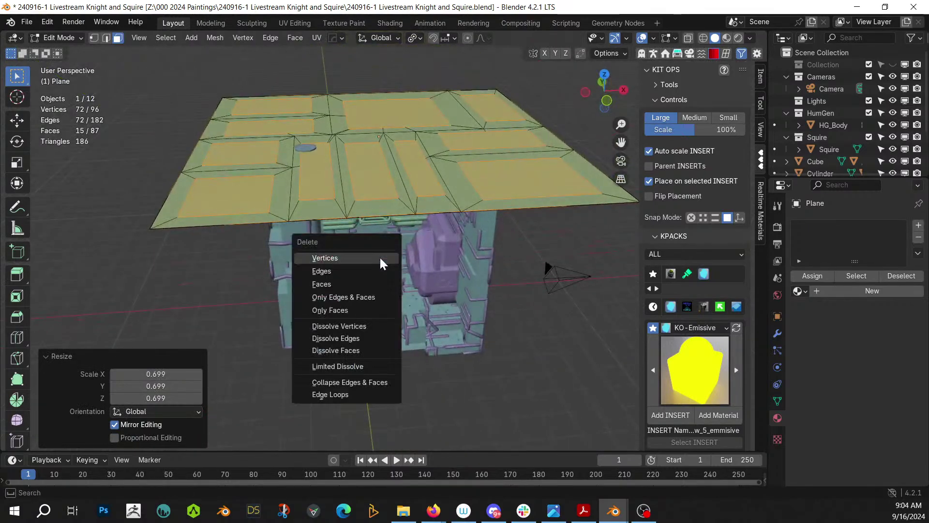
click(330, 284)
Raise the whole frame mesh about 1.98 m along Z in Edit Mode
mouse_move(363, 280)
middle_down()
mouse_move(453, 332)
mouse_move(458, 353)
mouse_move(416, 253)
mouse_move(417, 321)
middle_up()
key(z)
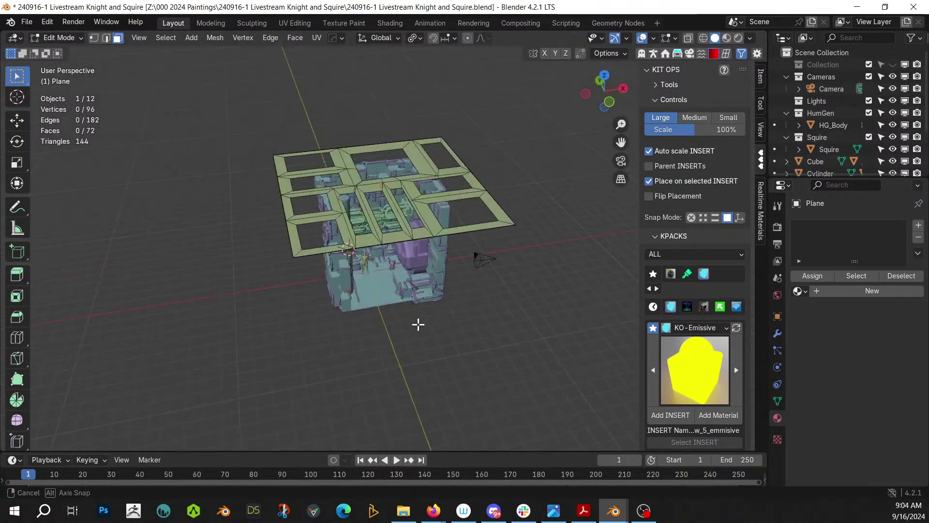
key(a)
key(g)
key(z)
click(430, 283)
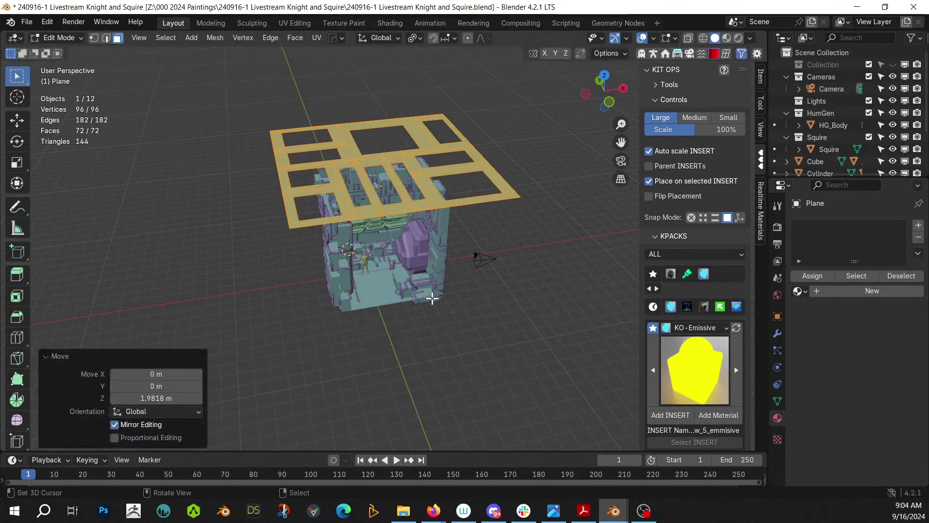
Add a HardOps Solidify to the frame with a thickness of about -0.7071 m and turn off Even Thickness
key(Tab)
middle_drag(428, 265, 419, 323)
key(q)
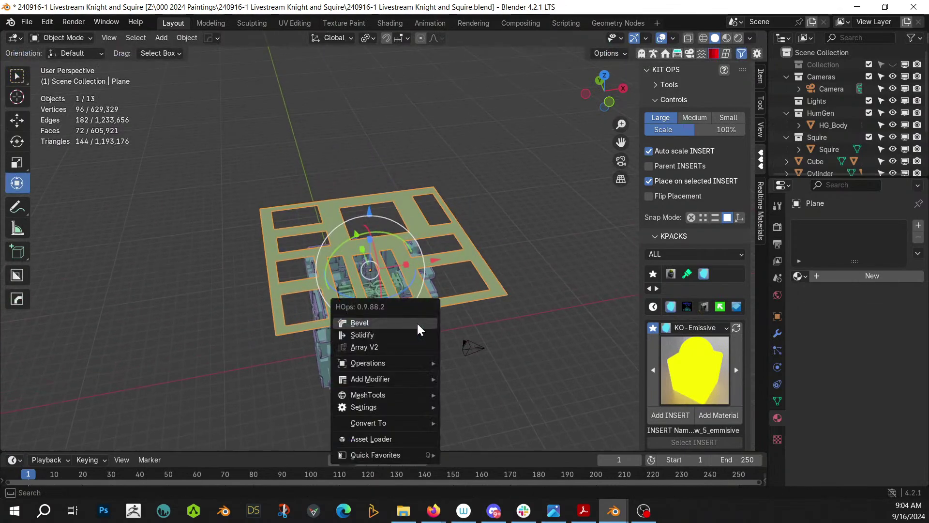
click(391, 332)
click(512, 280)
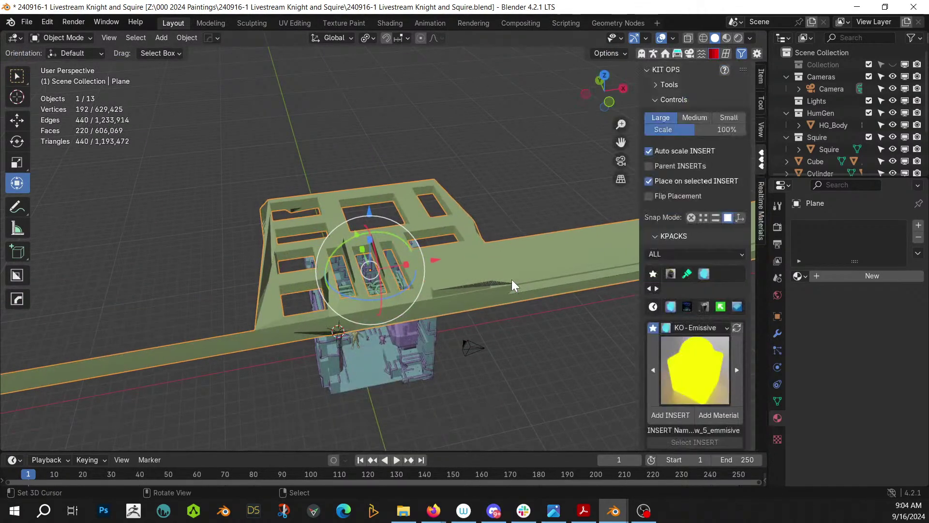
click(776, 333)
click(797, 272)
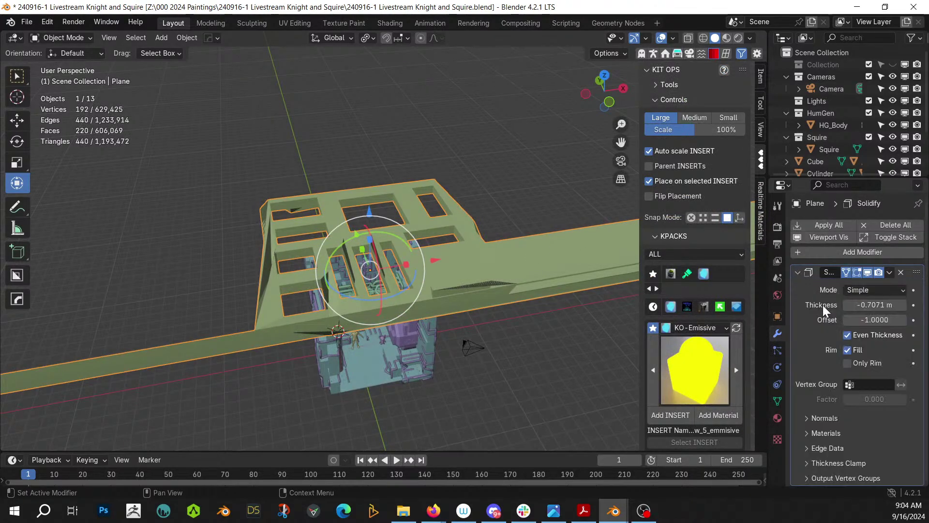
click(847, 335)
Try Random Loop Extrude on the thickened ceiling frame with loops 1, 2 and 3 enabled
middle_drag(498, 301, 402, 341)
middle_drag(332, 315, 367, 316)
key(Tab)
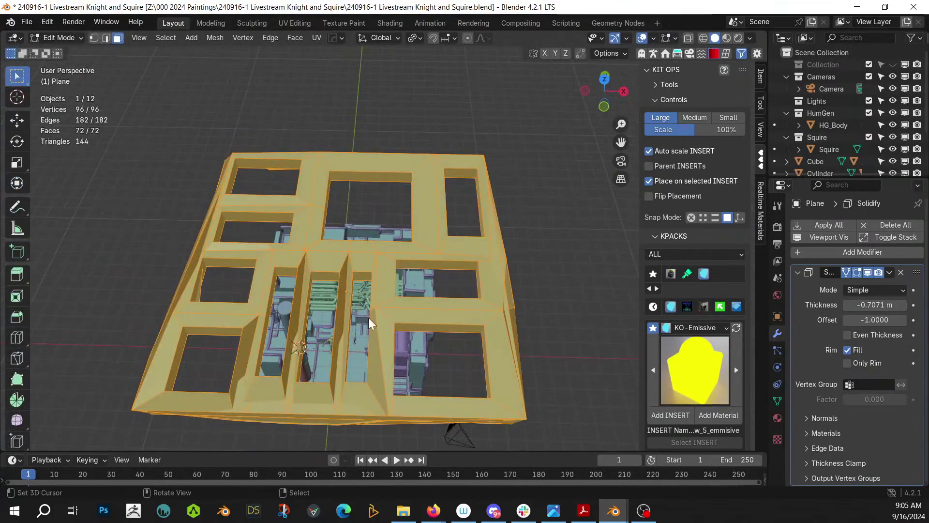
key(Tab)
key(shift+alt+f)
click(365, 273)
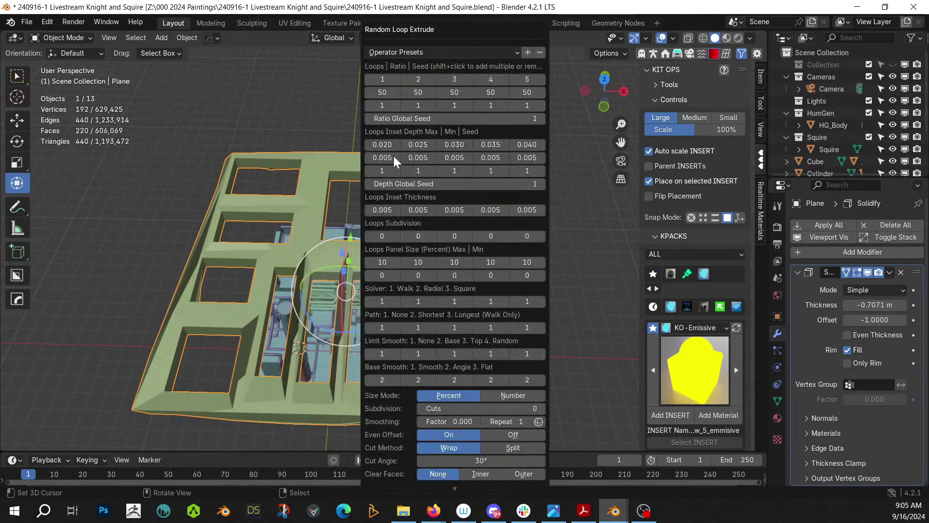
click(385, 80)
shift+click(421, 81)
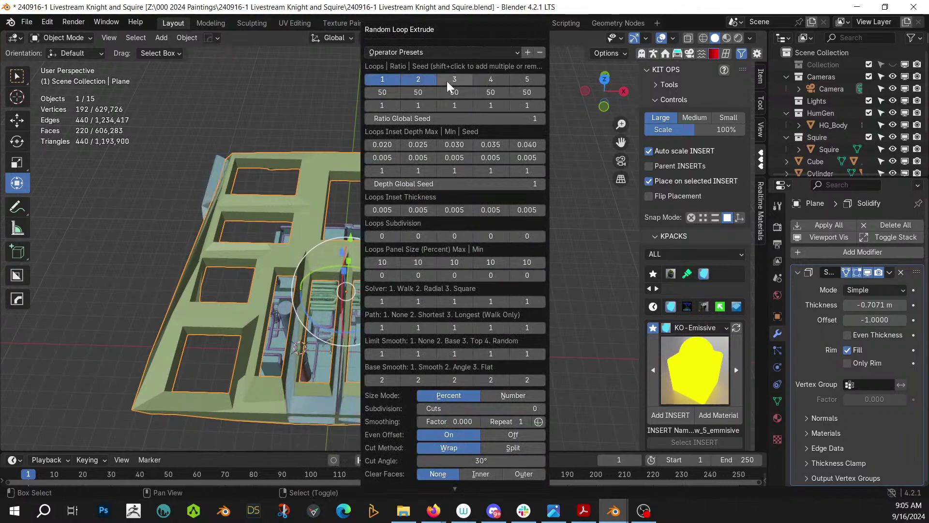
shift+click(446, 80)
Make the Lights collection active
middle_drag(413, 252, 440, 276)
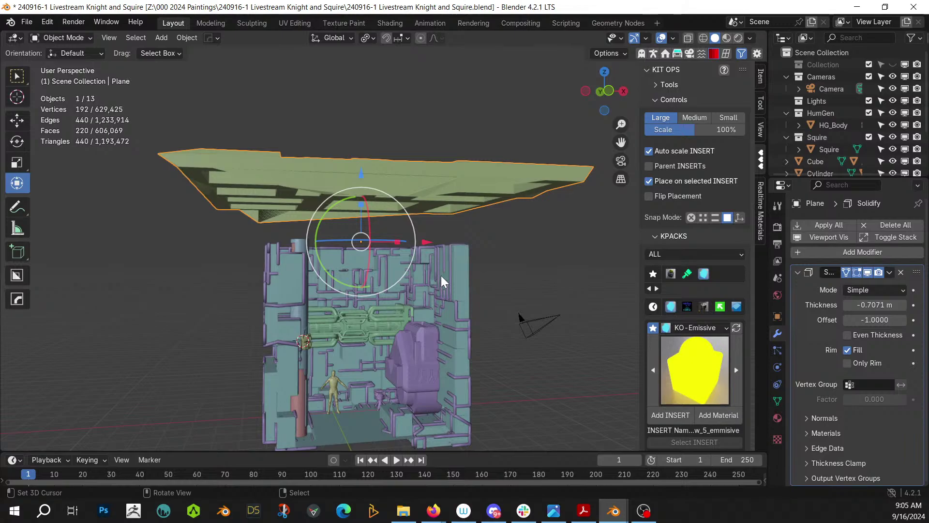
middle_drag(155, 384, 384, 312)
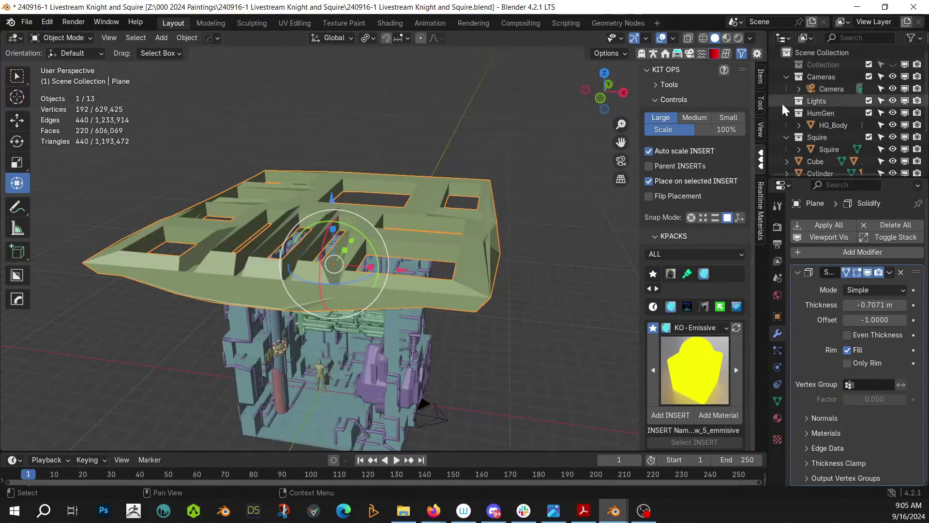
click(818, 100)
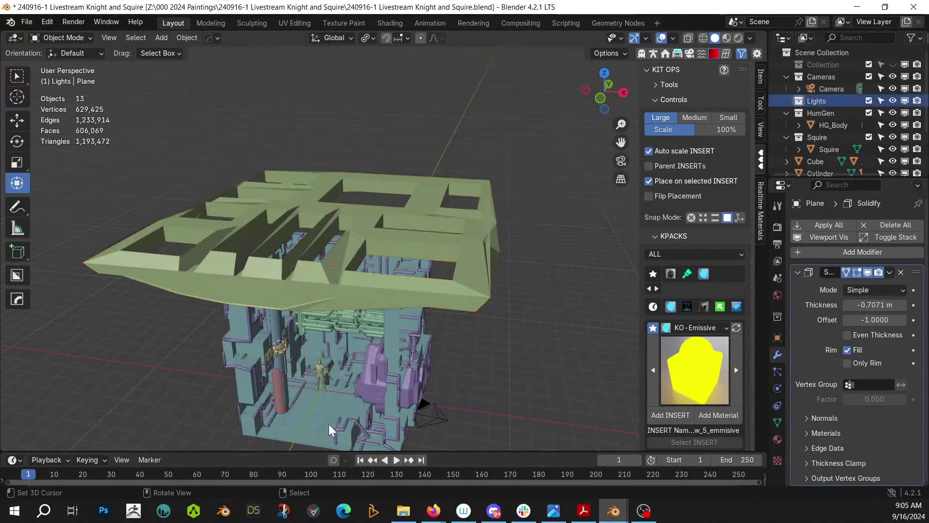
Add a Sun light, shift it along X to about 0.31 m, and raise it about 0.72 m along Z
key(shift+a)
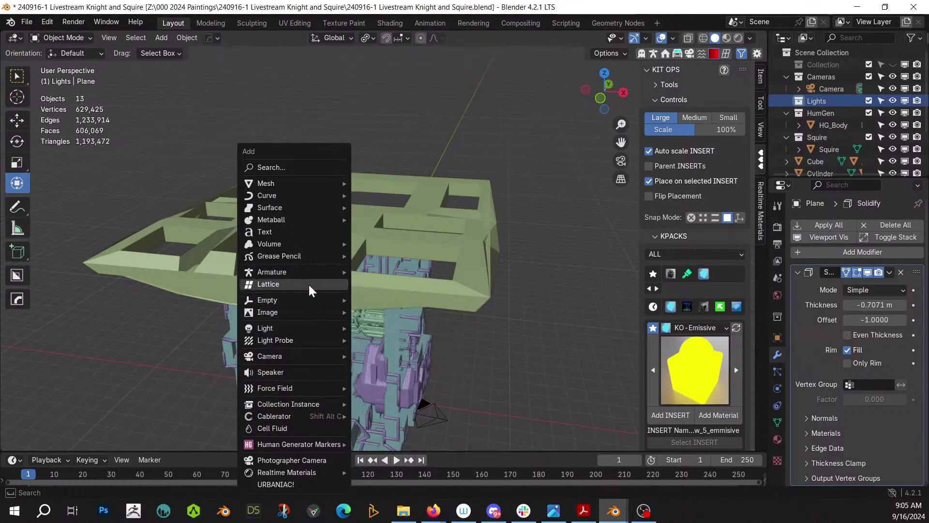
mouse_move(290, 327)
click(380, 339)
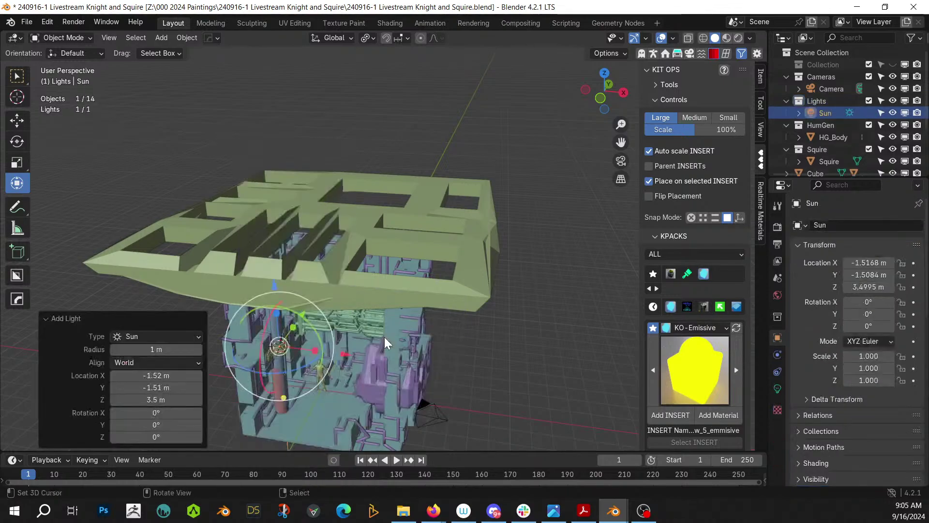
middle_drag(338, 402, 352, 396)
drag(345, 359, 382, 359)
key(g)
key(z)
click(384, 345)
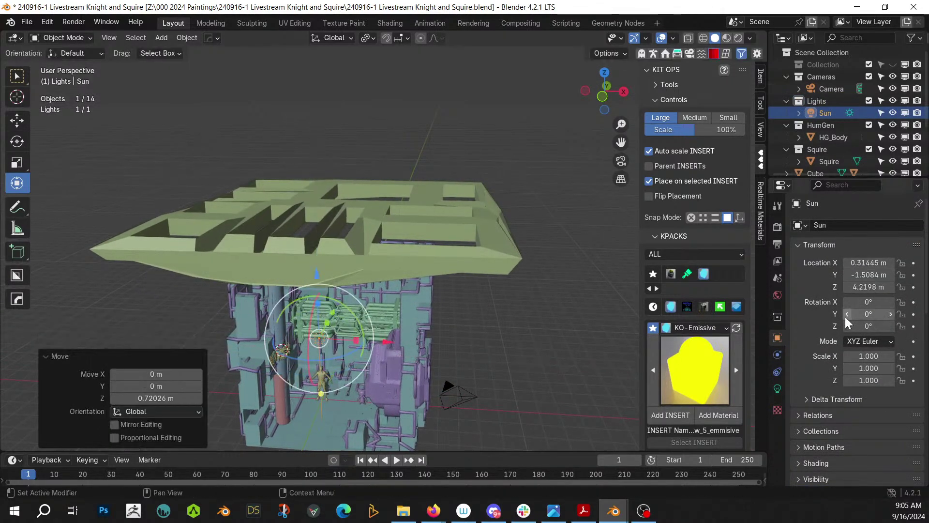
Open the sun's irradiance for editing and darken the world background color to black
click(777, 388)
click(866, 321)
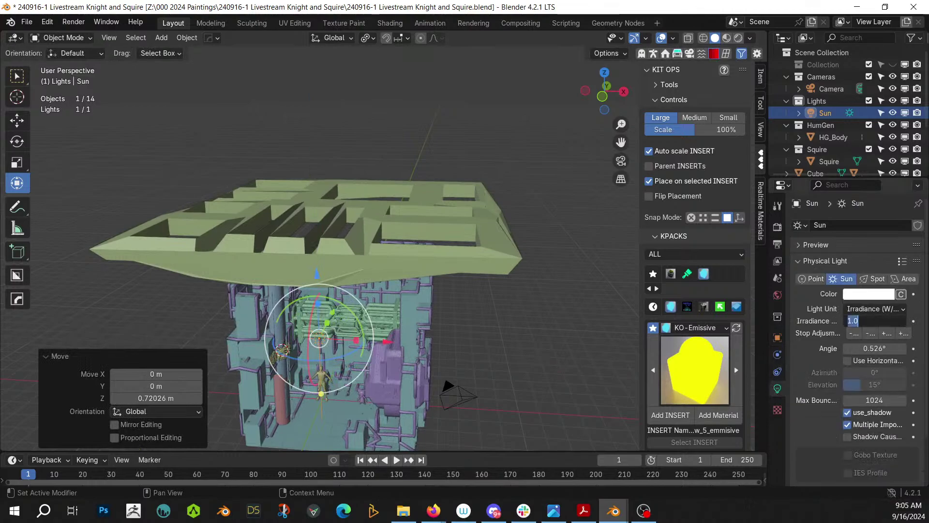
click(777, 295)
click(885, 304)
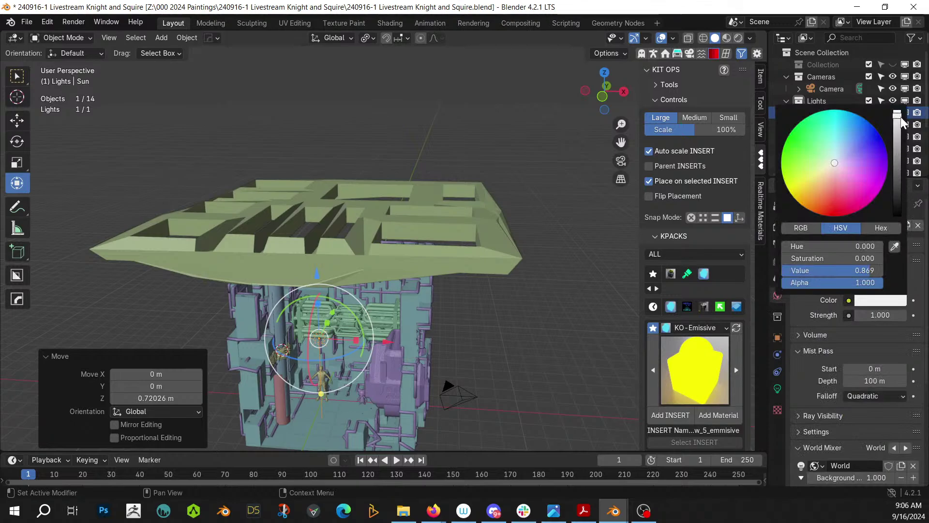
drag(898, 116, 896, 220)
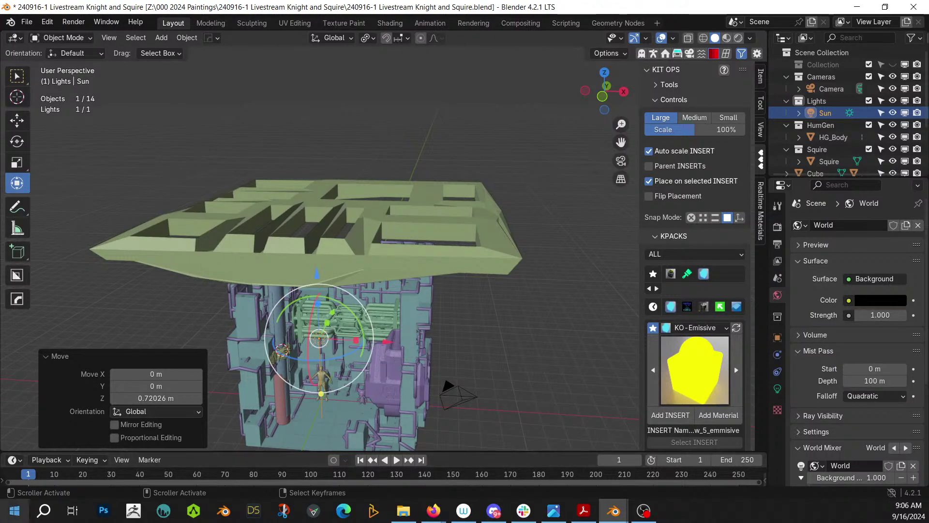
Switch the viewport to Rendered shading and rotate the sun about 14.9° around the Y axis
middle_drag(369, 379, 376, 372)
key(z)
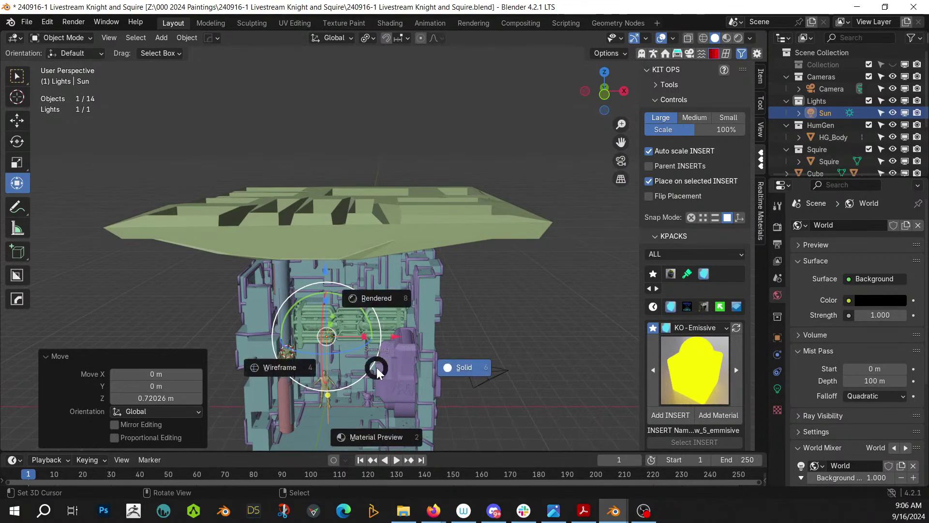
key(8)
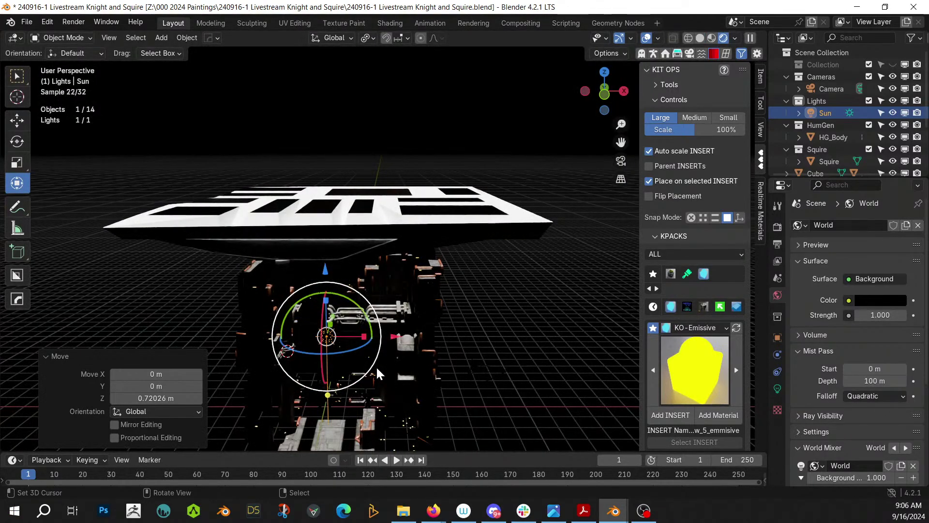
drag(344, 298, 355, 304)
Tilt the sun about 10.9° with a trackball rotation, check the light inside the room, and save the file
middle_drag(356, 304, 268, 331)
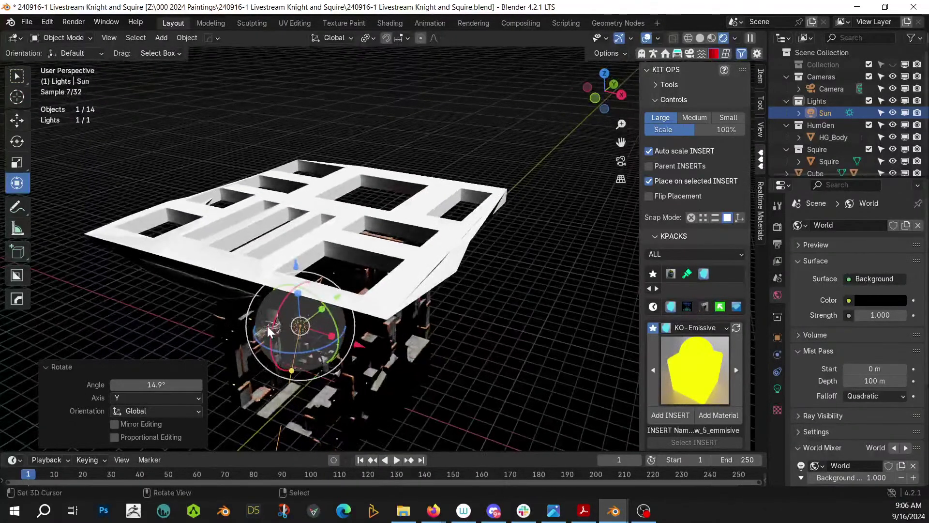
key(r)
key(r)
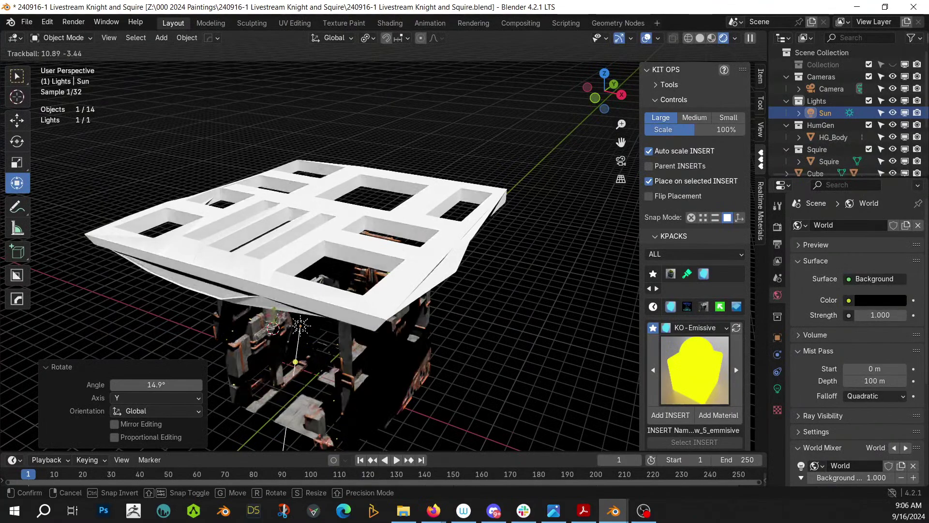
click(310, 314)
middle_drag(310, 315, 304, 168)
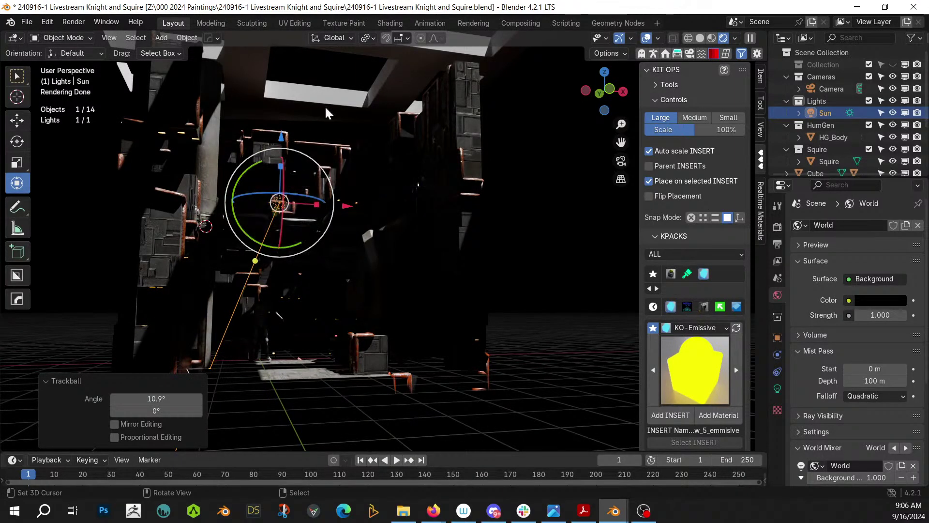
middle_drag(338, 101, 338, 156)
scroll(344, 191, down, 6)
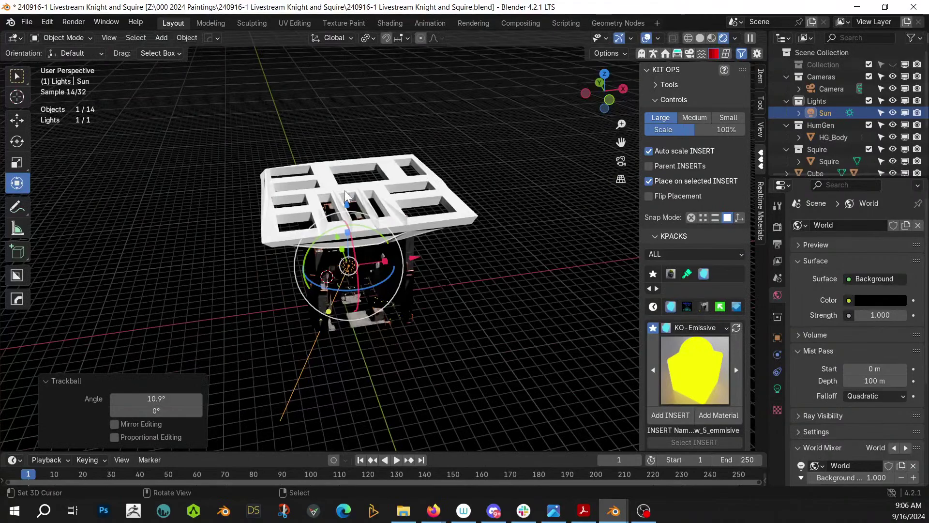
key(ctrl+s)
Link the room cube's materials to the overhead frame and save the file
scroll(414, 207, up, 5)
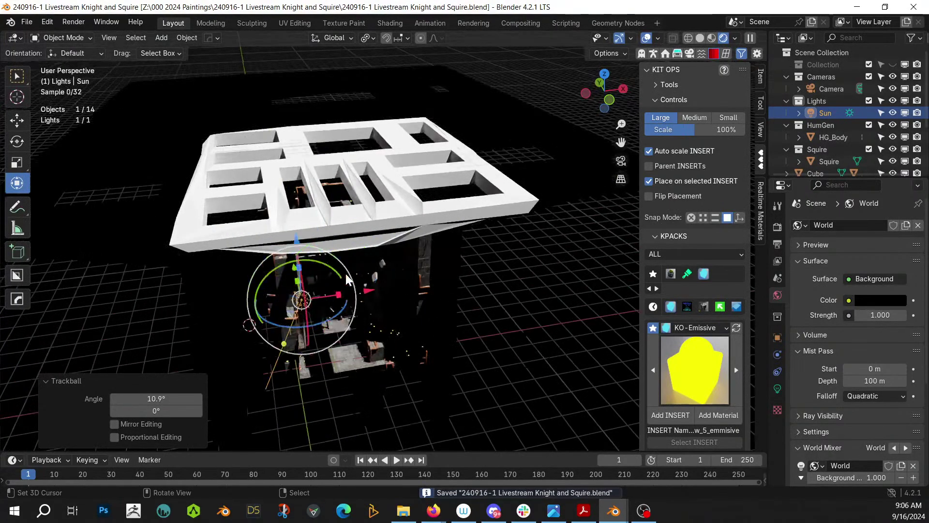
click(457, 251)
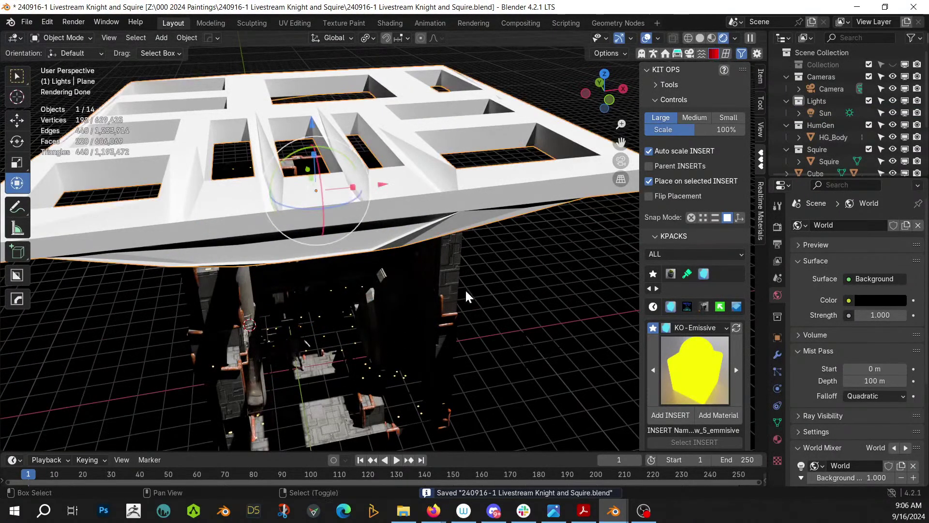
key(ctrl+l)
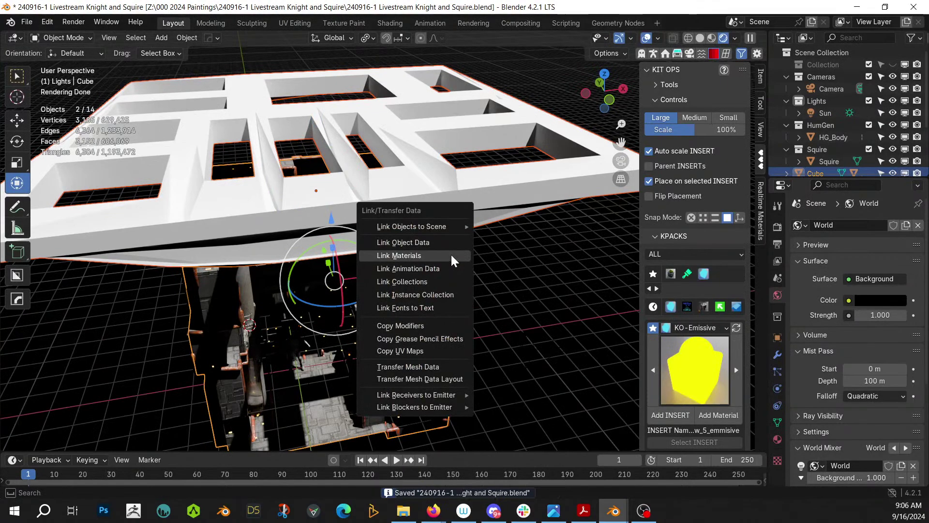
click(451, 253)
middle_drag(393, 252, 367, 215)
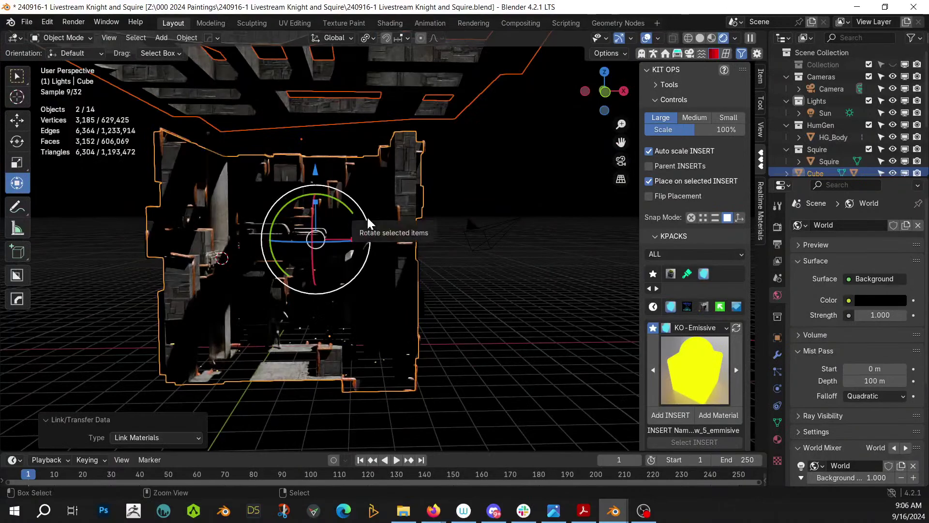
key(ctrl+s)
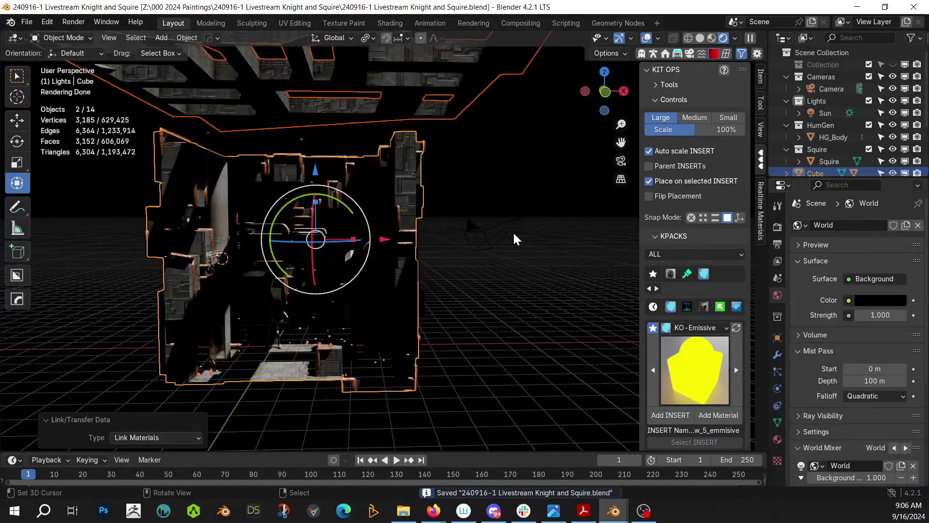
Add a GodRay Fog volume to the scene with Alt Tab Easy Fog 2
click(689, 54)
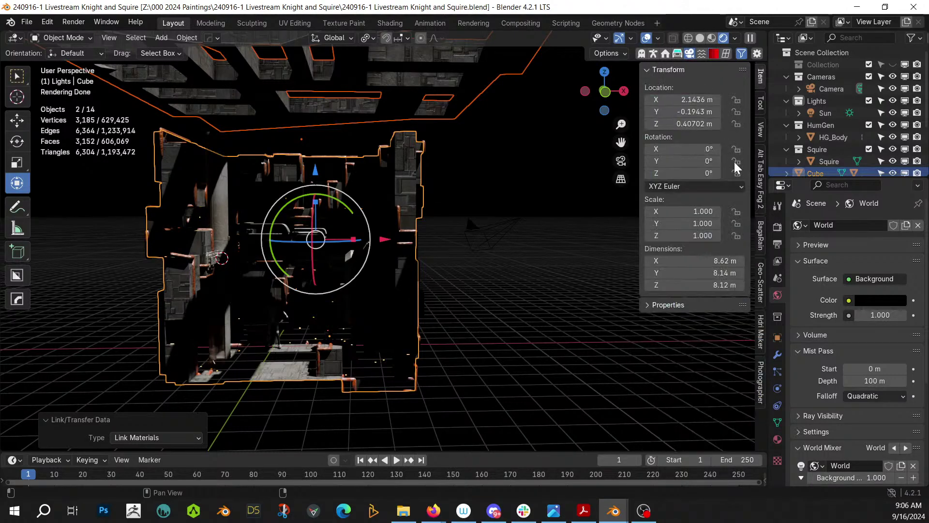
click(759, 179)
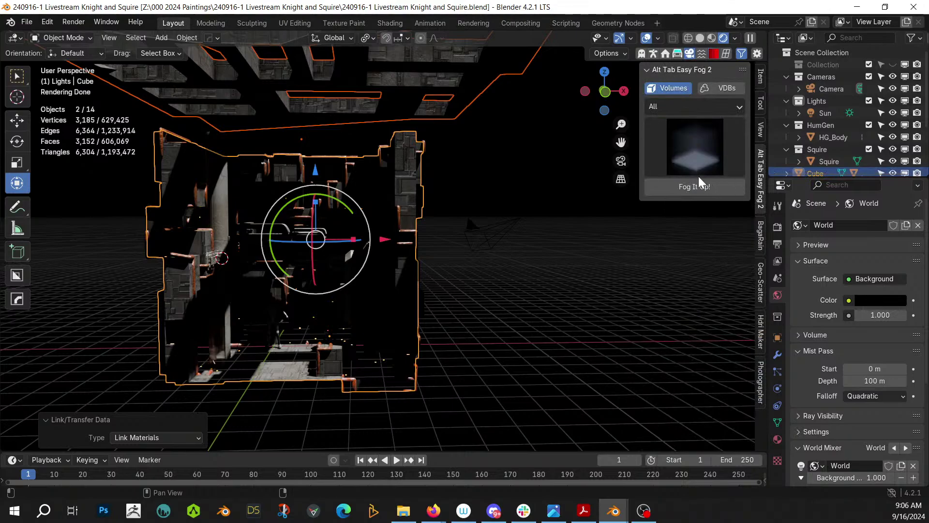
click(695, 152)
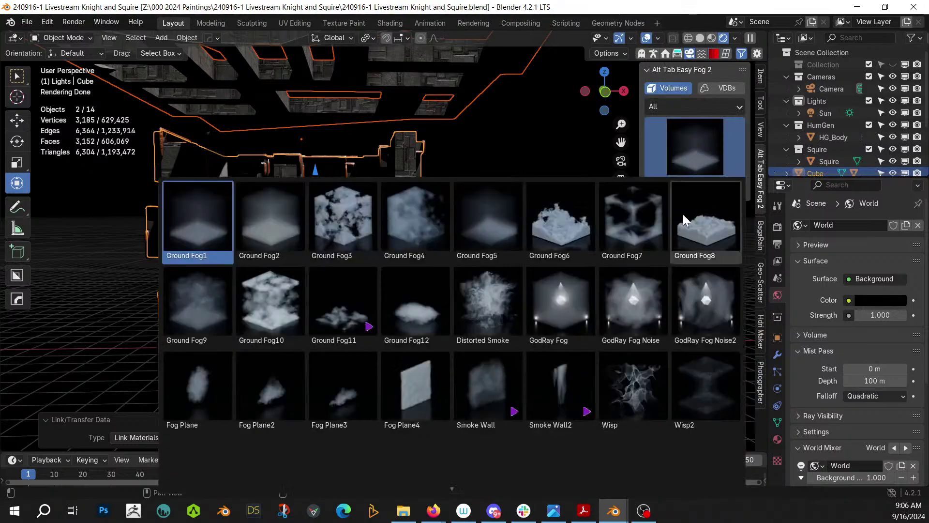
click(560, 320)
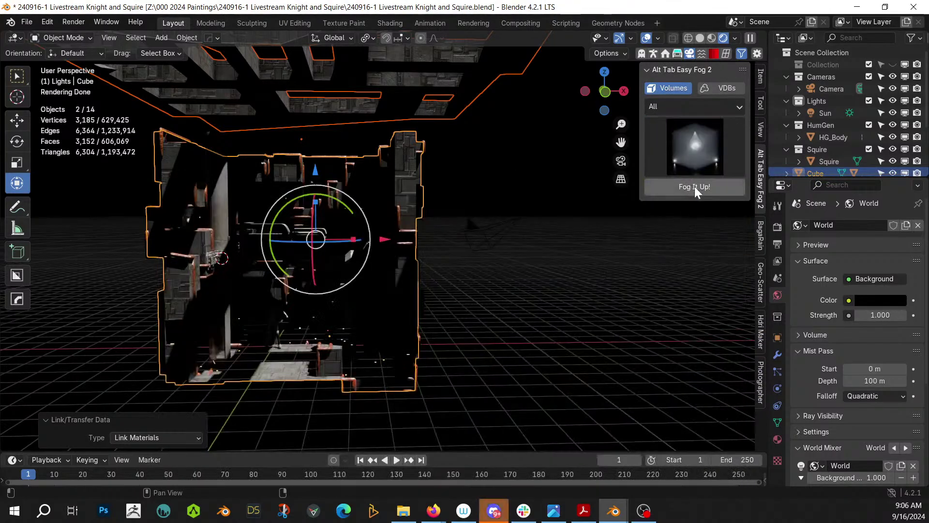
click(695, 187)
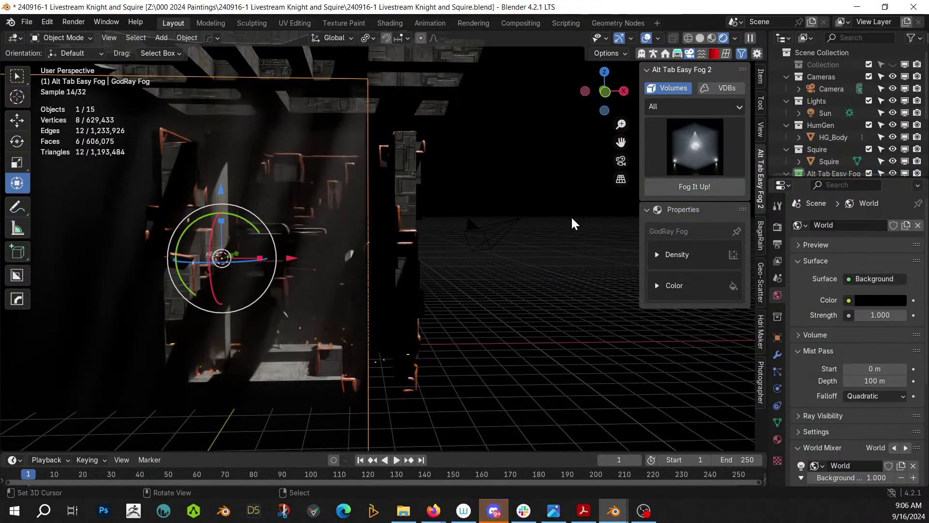
key(KP_7)
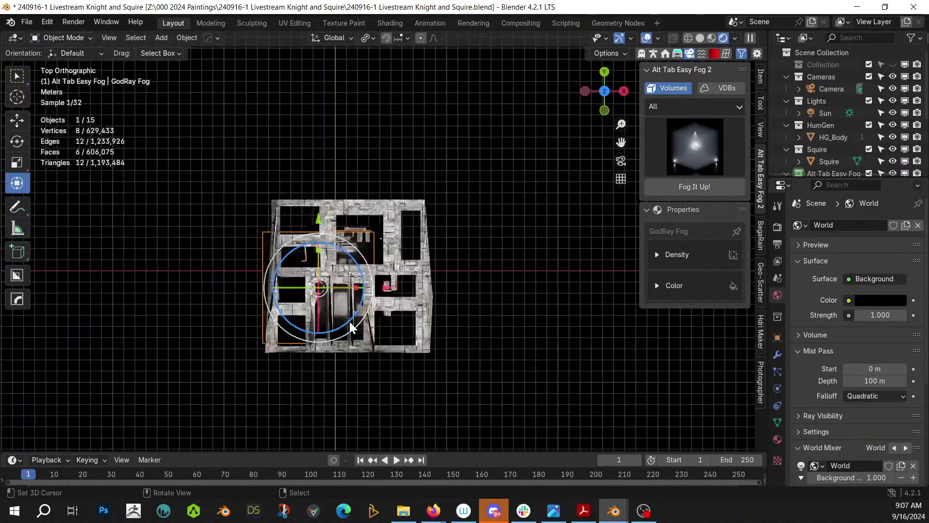
key(g)
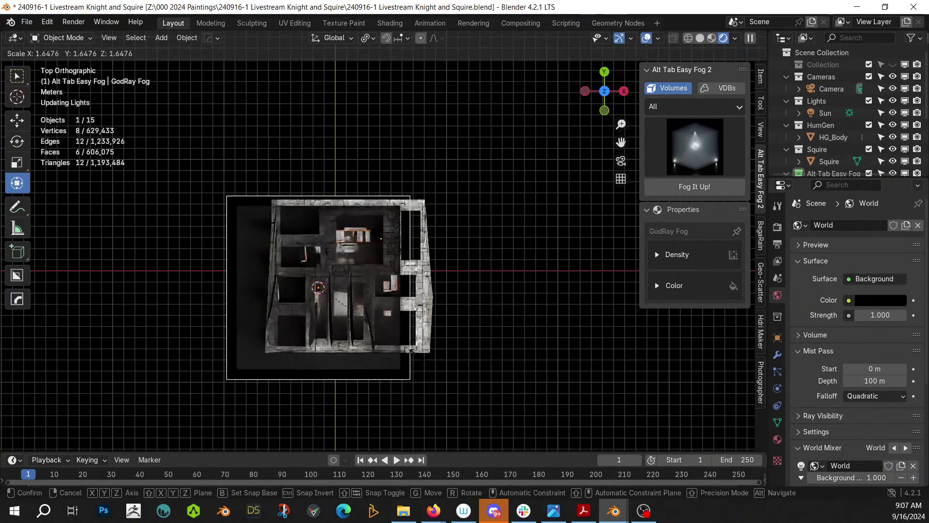
click(433, 355)
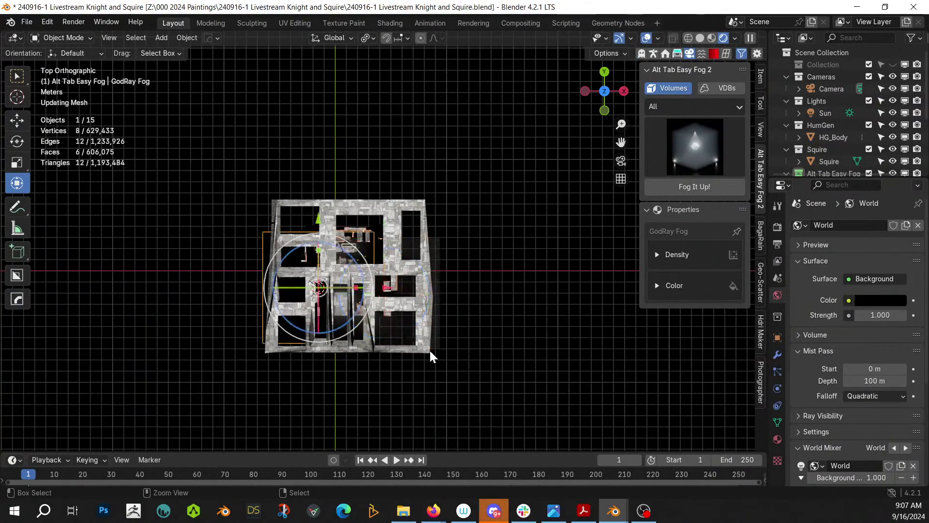
Scale the GodRay Fog volume uniformly by about 1.523
middle_drag(433, 355, 394, 265)
key(s)
click(444, 264)
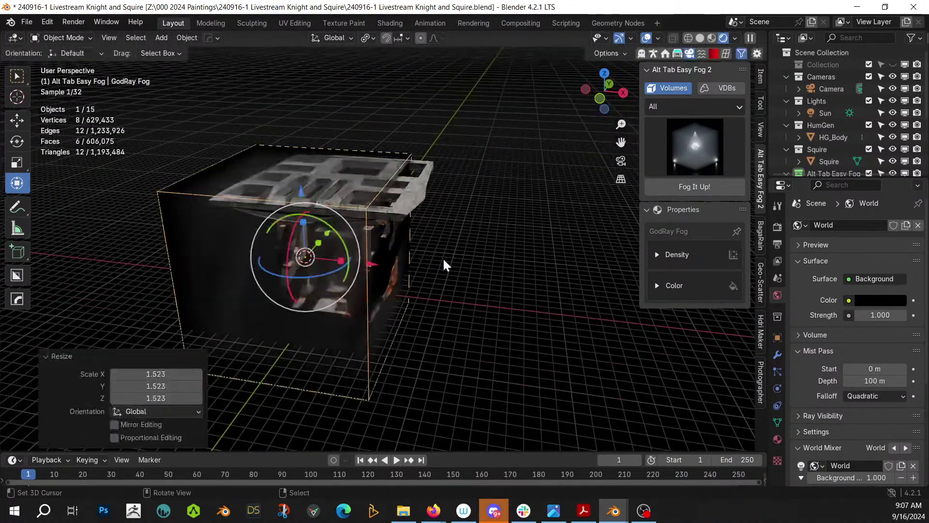
Move the fog volume about 1.96 m along X and 1.56 m along Z over the room and save the file
key(KP_1)
key(g)
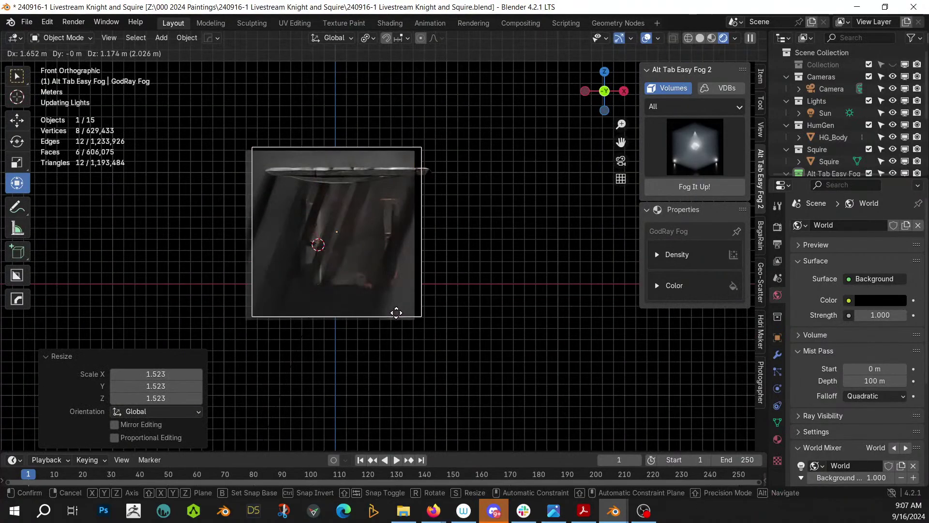
click(399, 308)
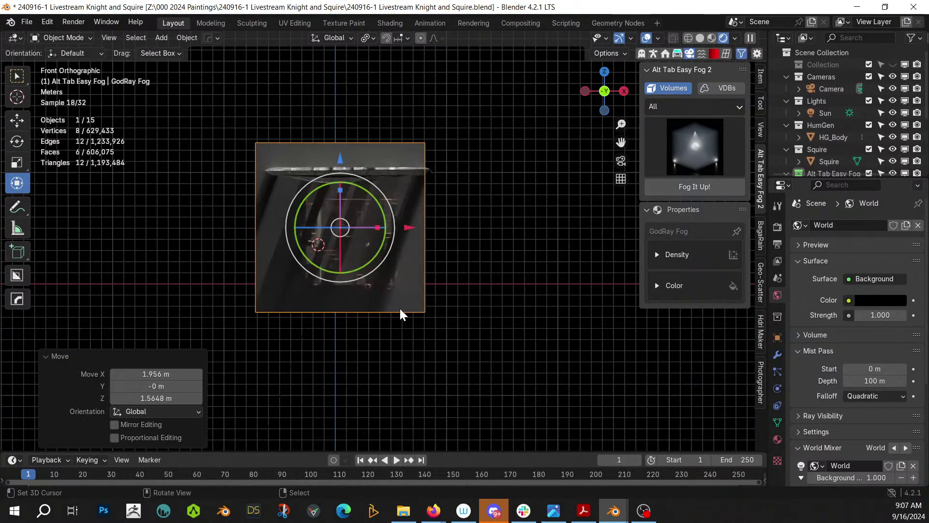
key(KP_0)
middle_drag(401, 310, 521, 254)
key(ctrl+s)
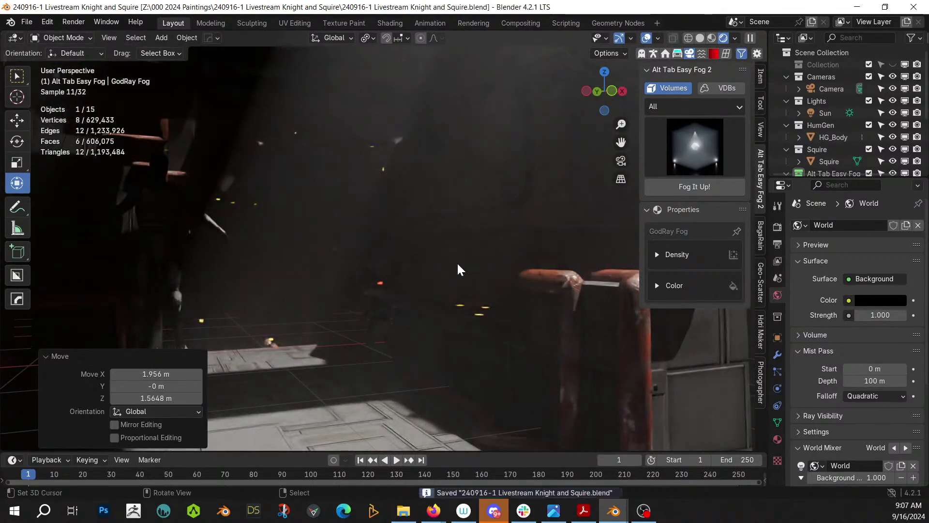
Tint the GodRay Fog volume green by setting its color to hue 0.424 and saturation 0.831
middle_drag(458, 266, 542, 281)
click(656, 254)
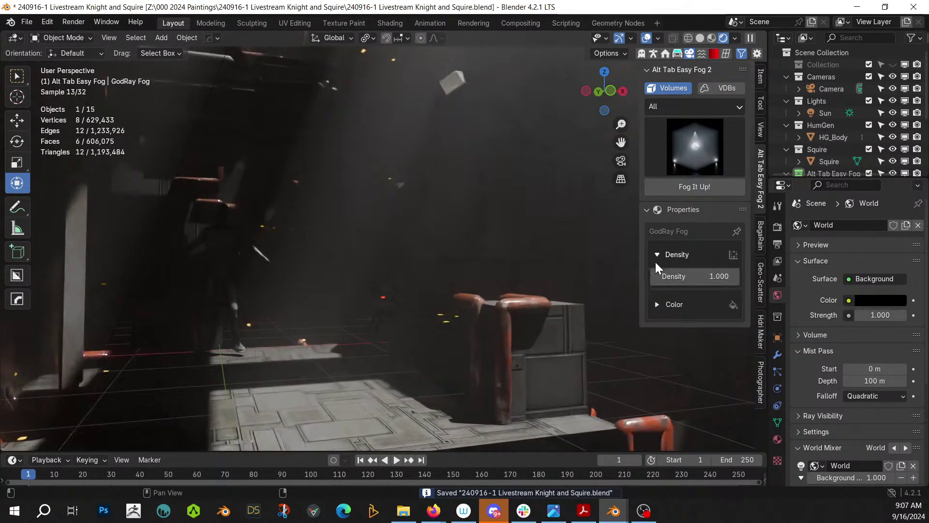
click(651, 304)
click(695, 328)
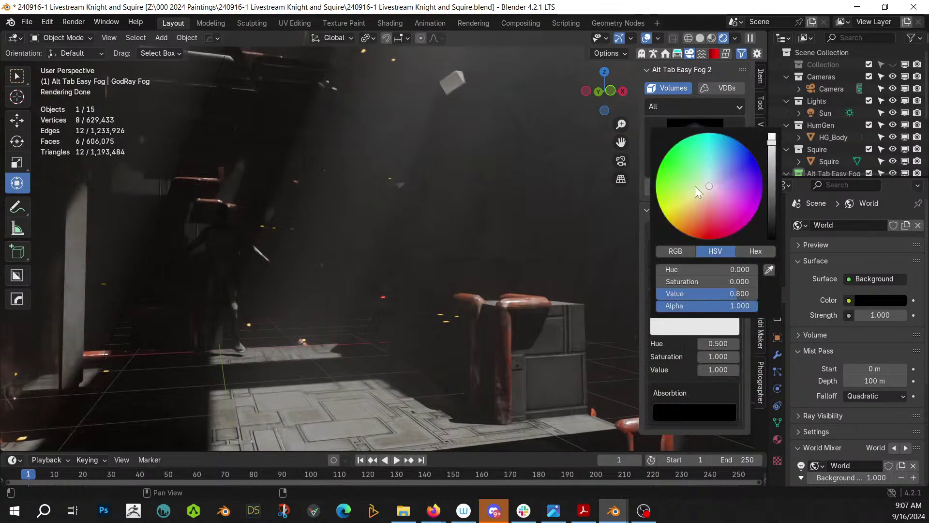
click(704, 155)
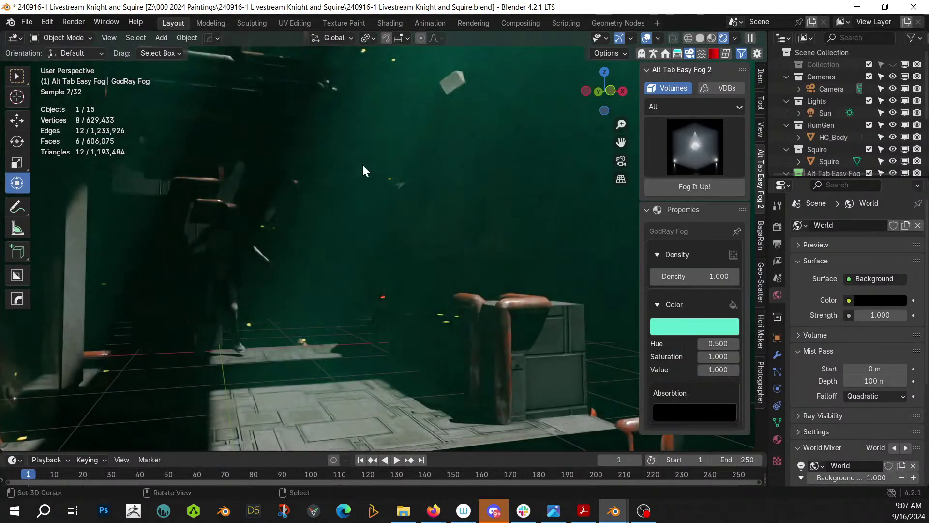
click(693, 327)
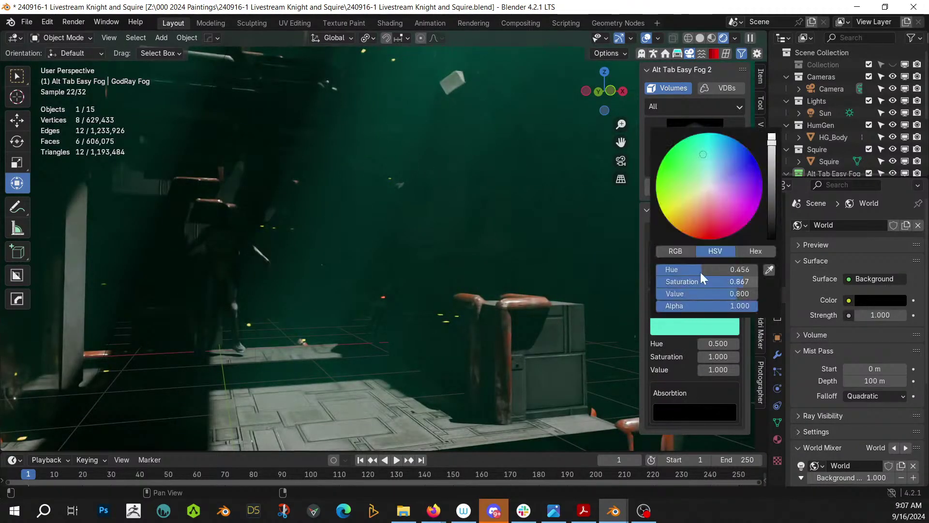
drag(739, 281, 733, 286)
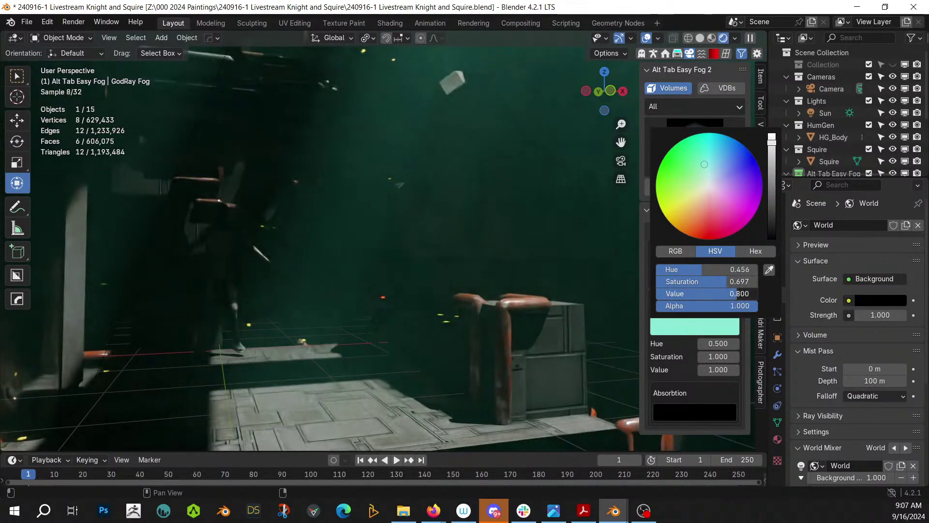
click(716, 293)
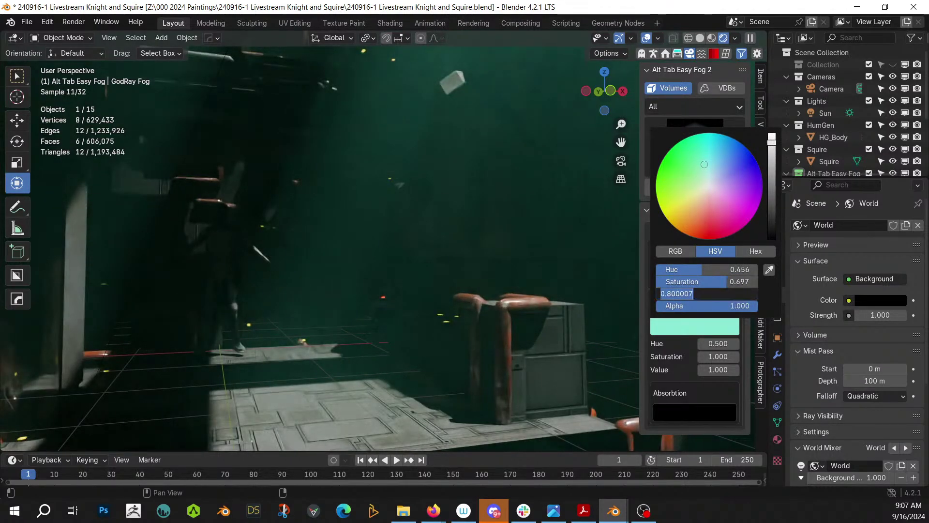
click(695, 154)
drag(695, 154, 701, 159)
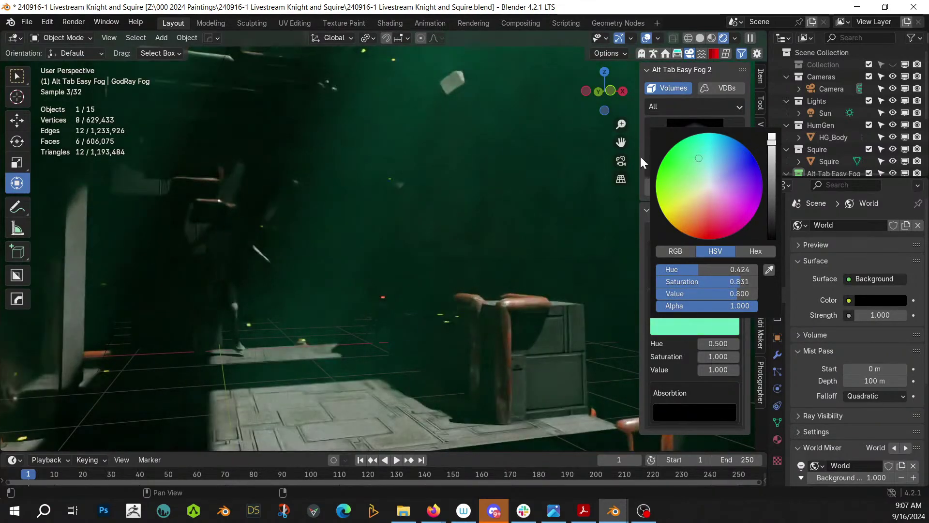
Rotate the Sun light freely by 4.01° and 9.17° to redirect the rays into the room, and save the file
middle_drag(495, 292, 507, 345)
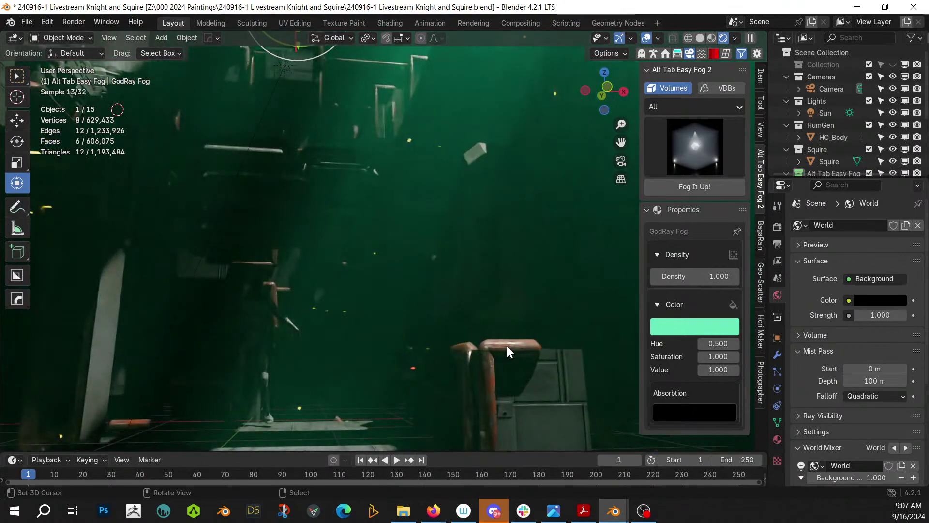
middle_drag(486, 259, 478, 337)
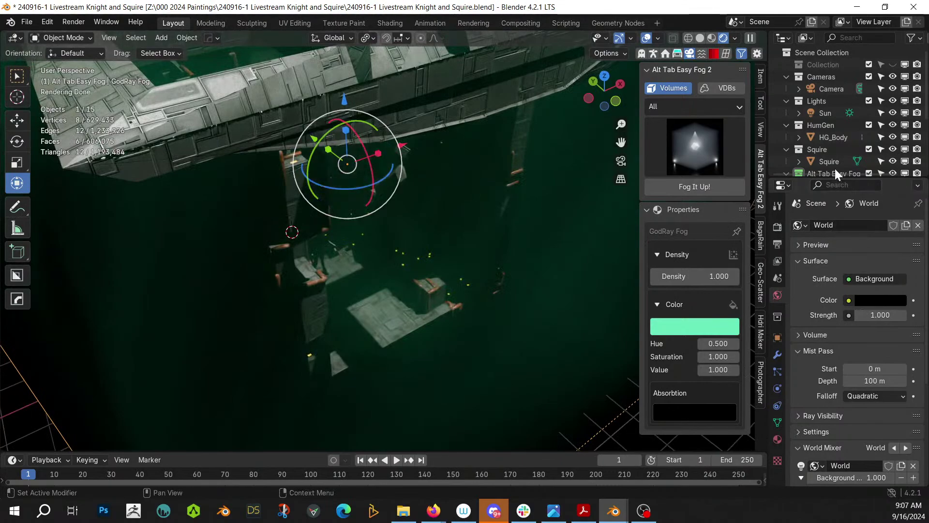
click(826, 113)
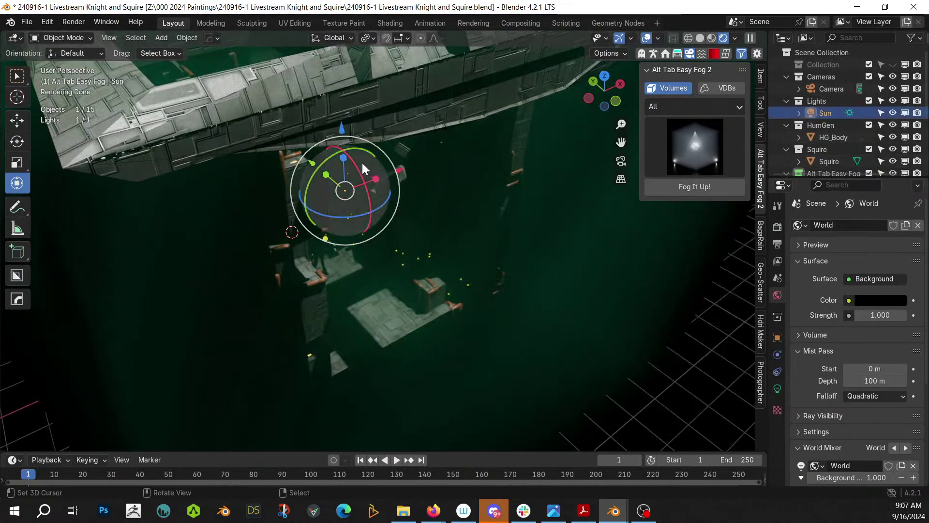
drag(356, 161, 364, 164)
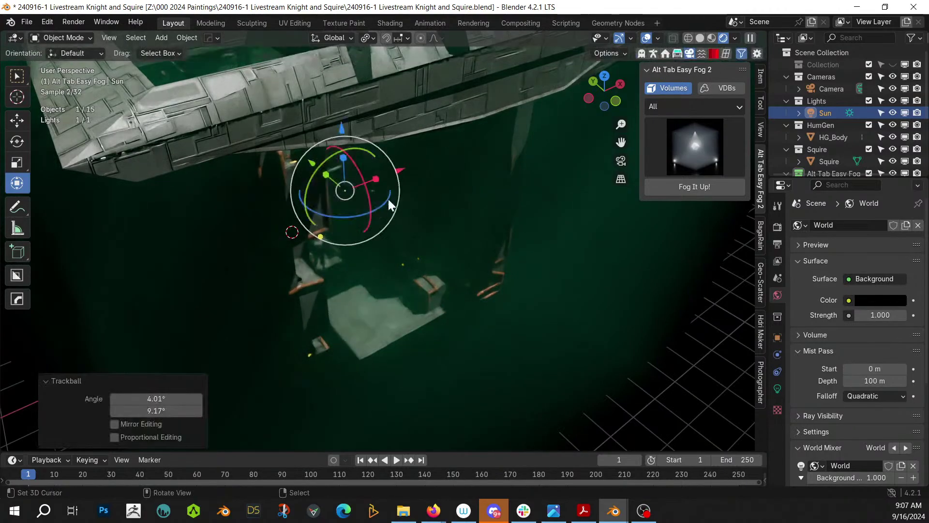
middle_drag(404, 245, 388, 218)
scroll(374, 208, up, 3)
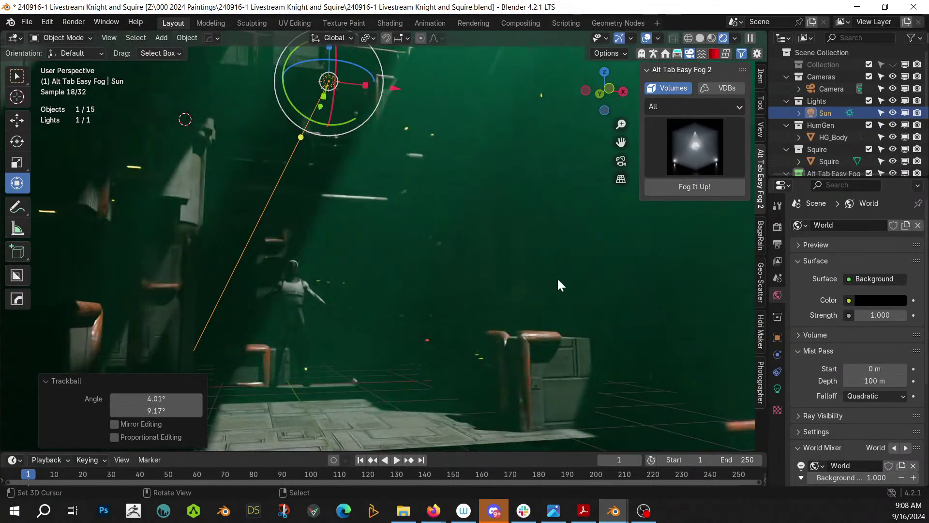
key(ctrl+s)
Switch the viewport to solid shading and isolate the HG_Body knight and the Squire in local view
click(700, 37)
mouse_move(542, 116)
middle_down()
mouse_move(354, 351)
mouse_move(377, 368)
middle_up()
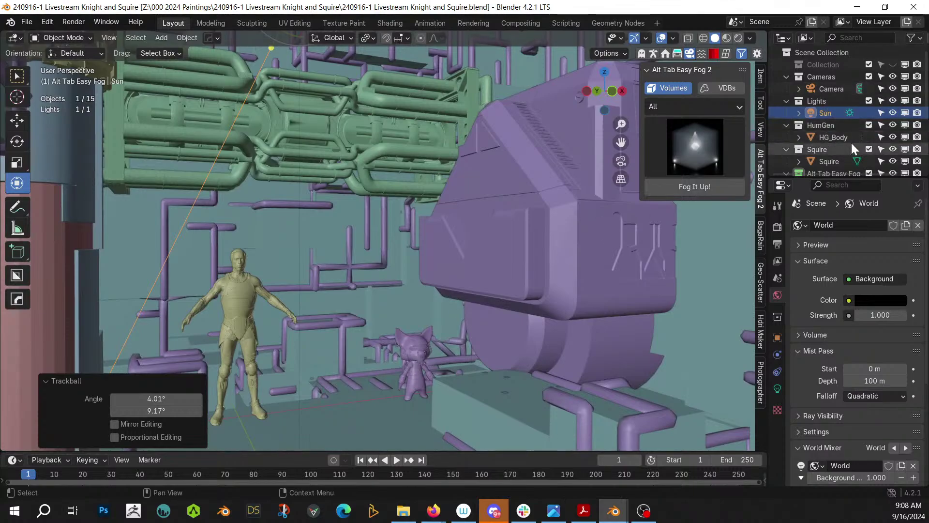
click(835, 135)
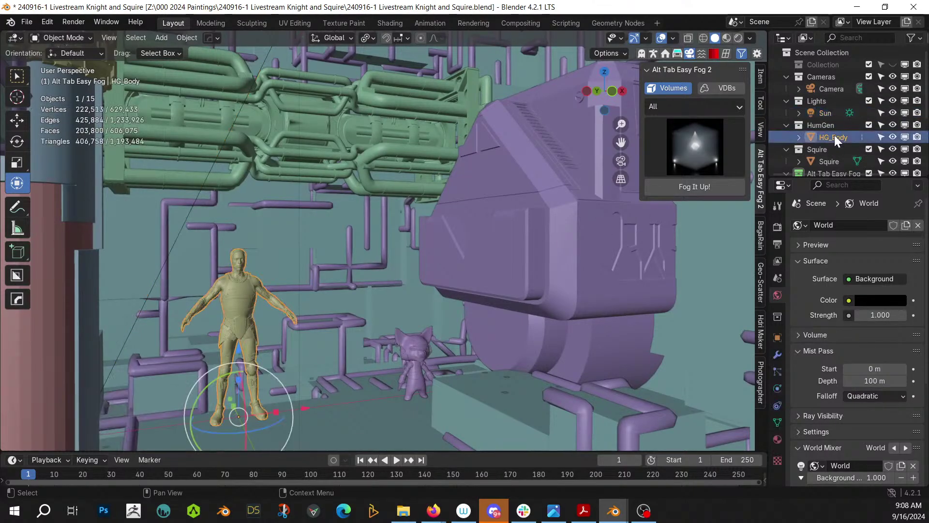
ctrl+click(828, 160)
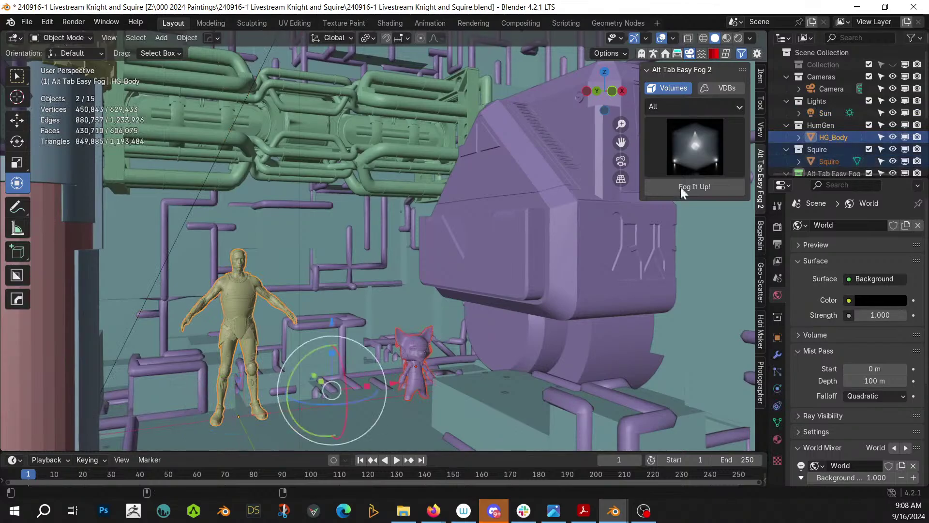
key(KP_Divide)
middle_drag(304, 267, 400, 297)
click(341, 266)
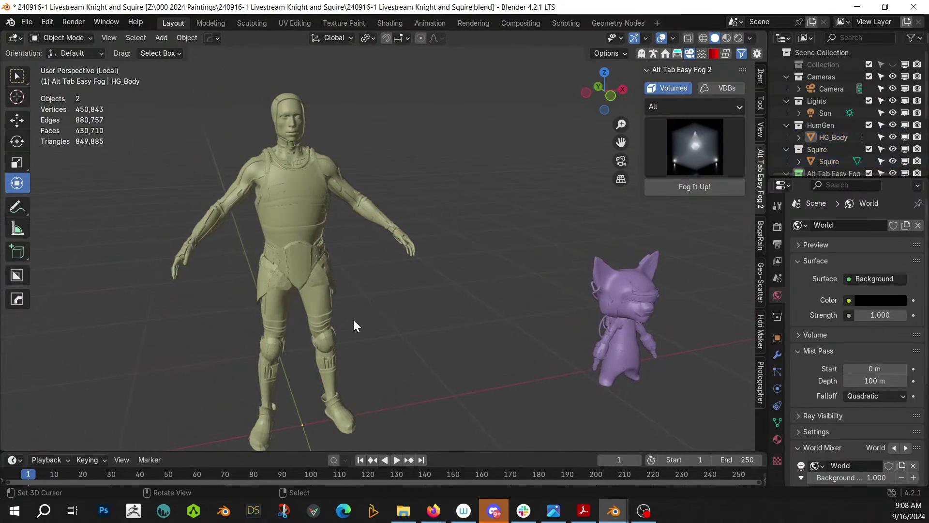
Examine the isolated knight and squire models from several angles, comparing solid and rendered shading
middle_drag(355, 324, 360, 253)
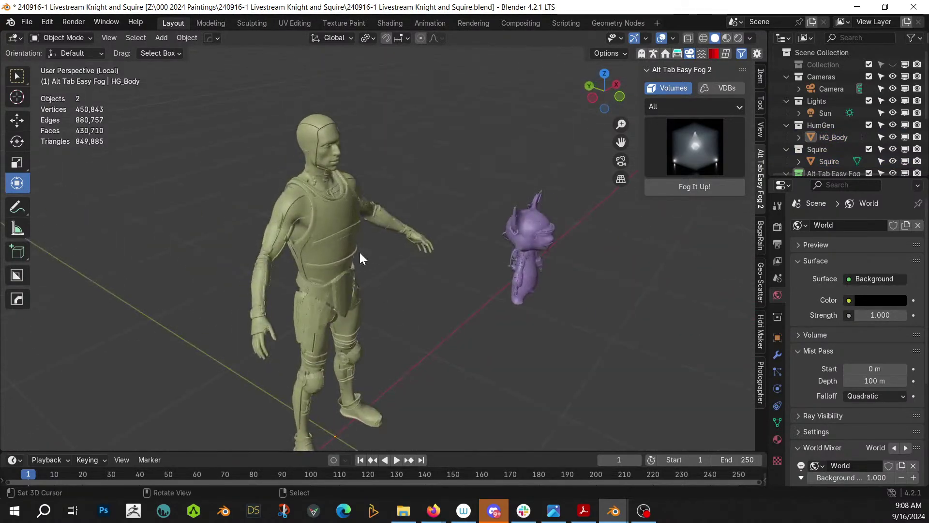
middle_drag(307, 321, 287, 234)
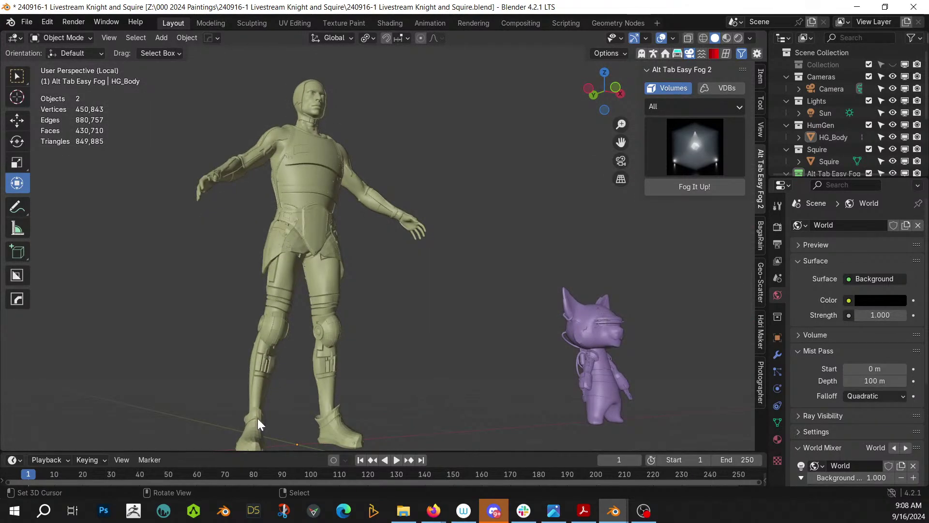
middle_drag(317, 334, 380, 343)
scroll(379, 343, up, 3)
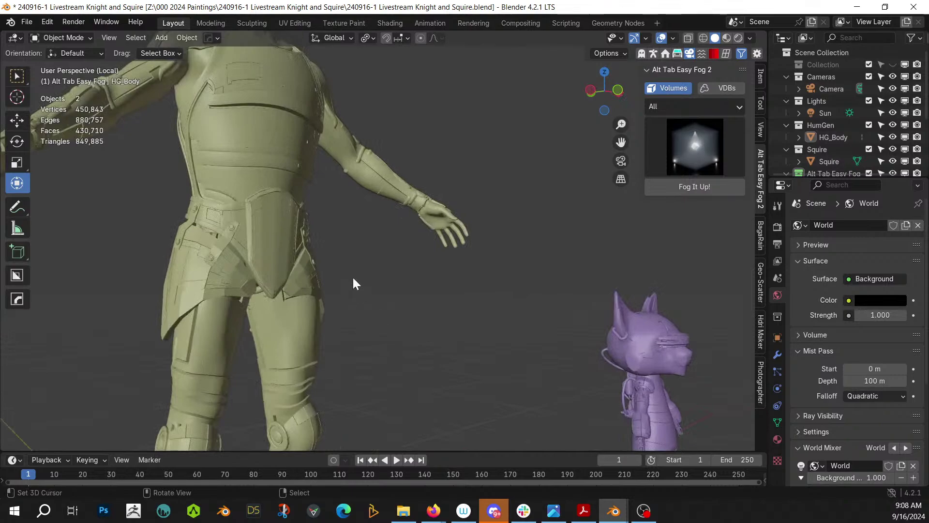
mouse_move(353, 280)
middle_down()
mouse_move(395, 376)
mouse_move(390, 400)
mouse_move(321, 389)
mouse_move(298, 347)
mouse_move(321, 314)
mouse_move(362, 290)
middle_up()
scroll(323, 314, down, 3)
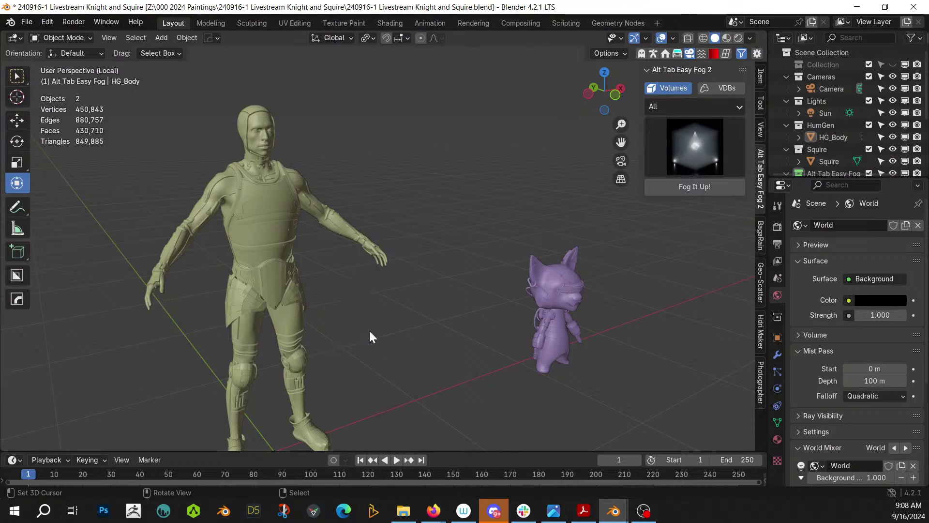
middle_drag(376, 340, 381, 315)
scroll(371, 296, up, 2)
key(z)
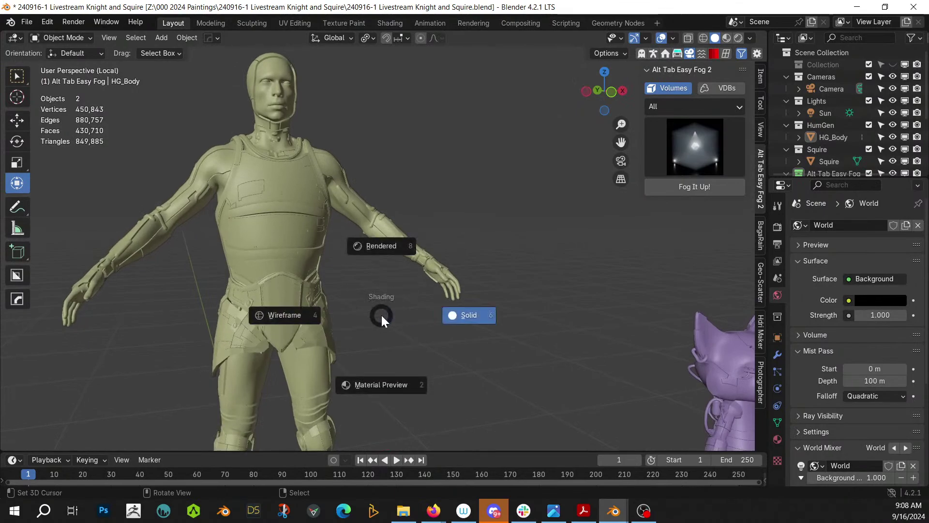
key(8)
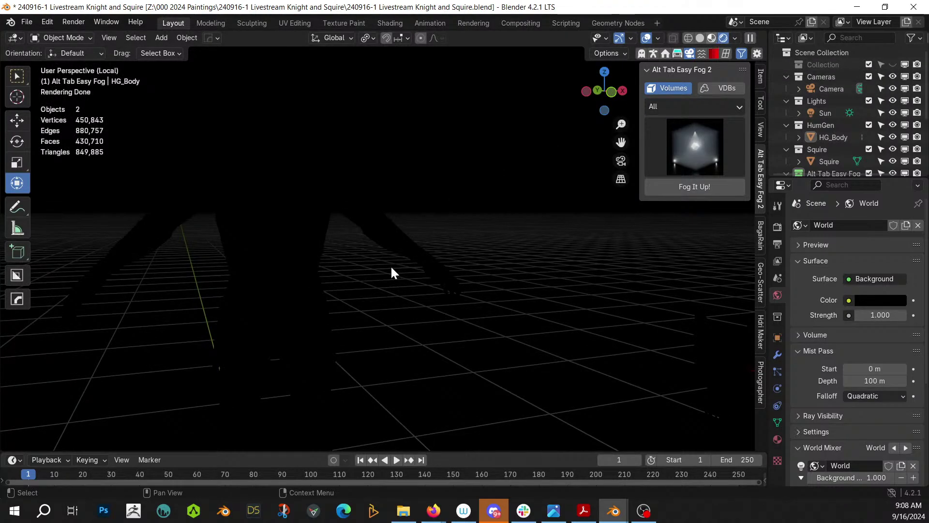
click(712, 39)
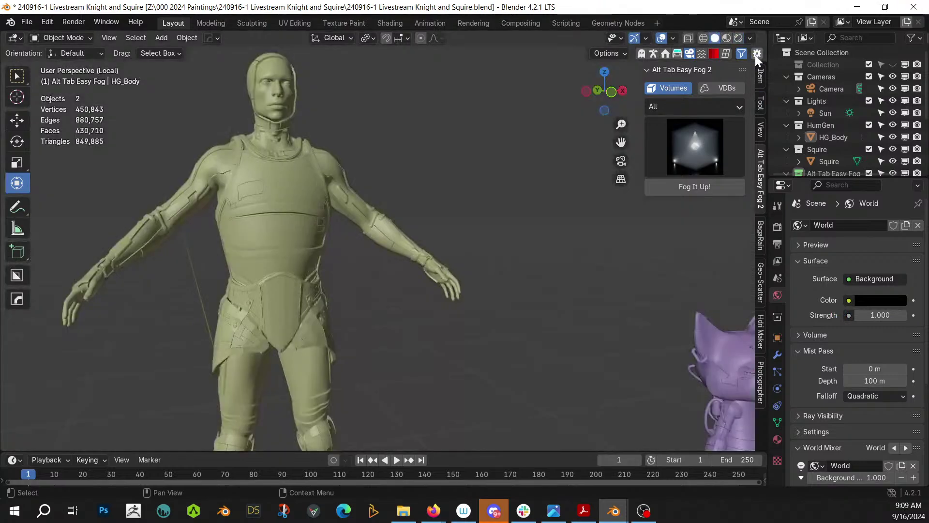
scroll(467, 234, down, 3)
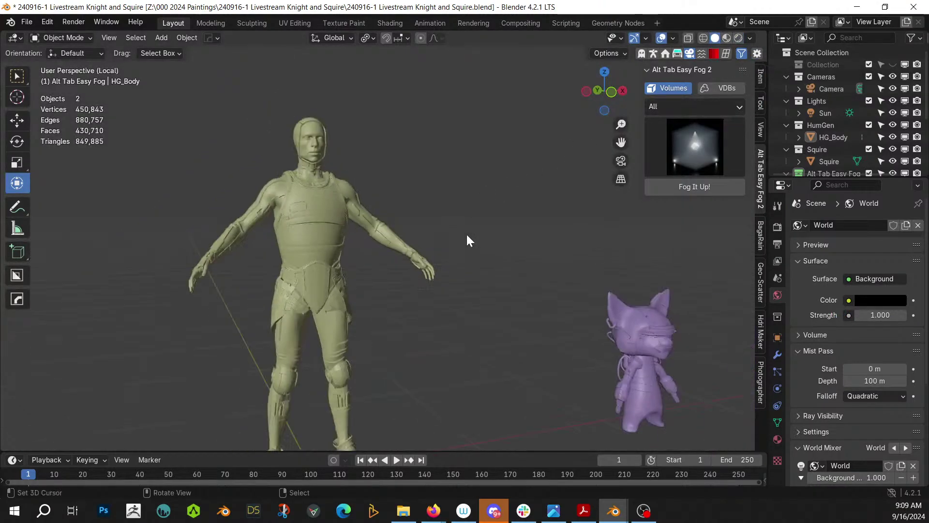
middle_drag(475, 248, 383, 211)
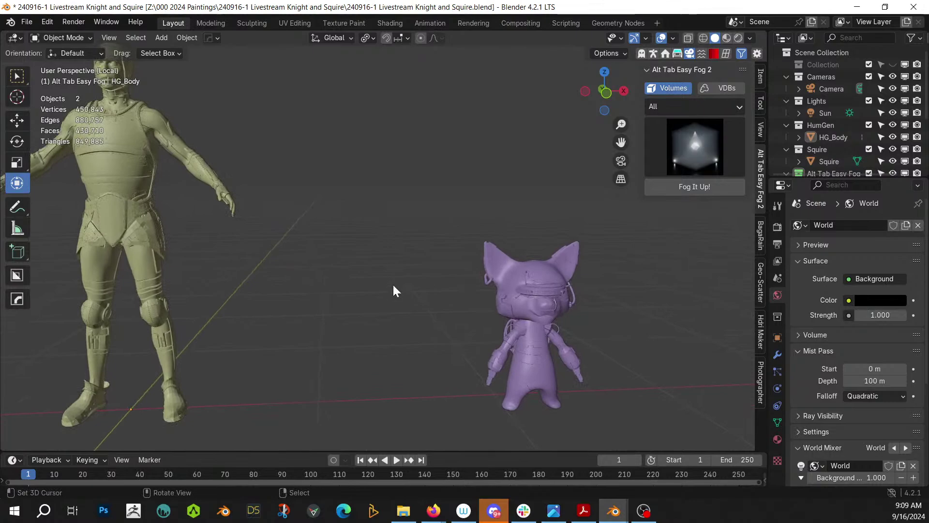
middle_drag(394, 291, 421, 261)
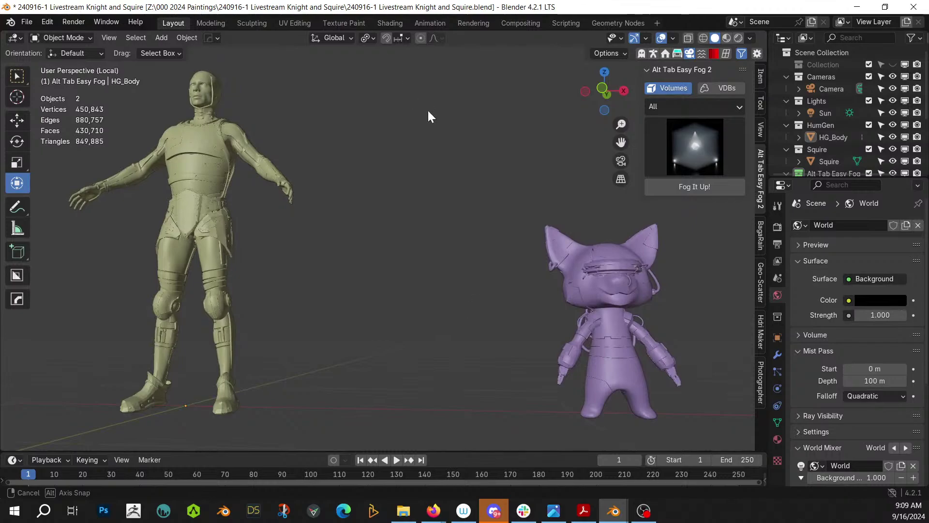
middle_drag(430, 116, 402, 119)
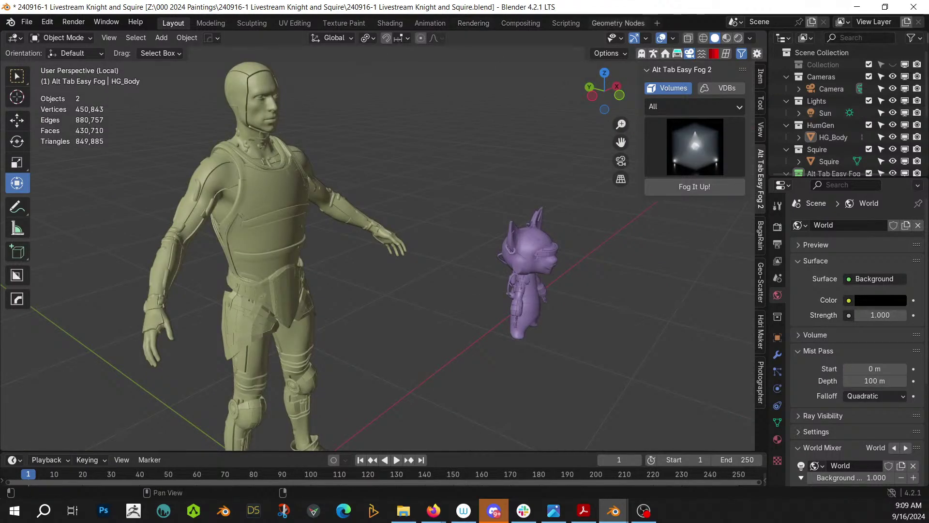